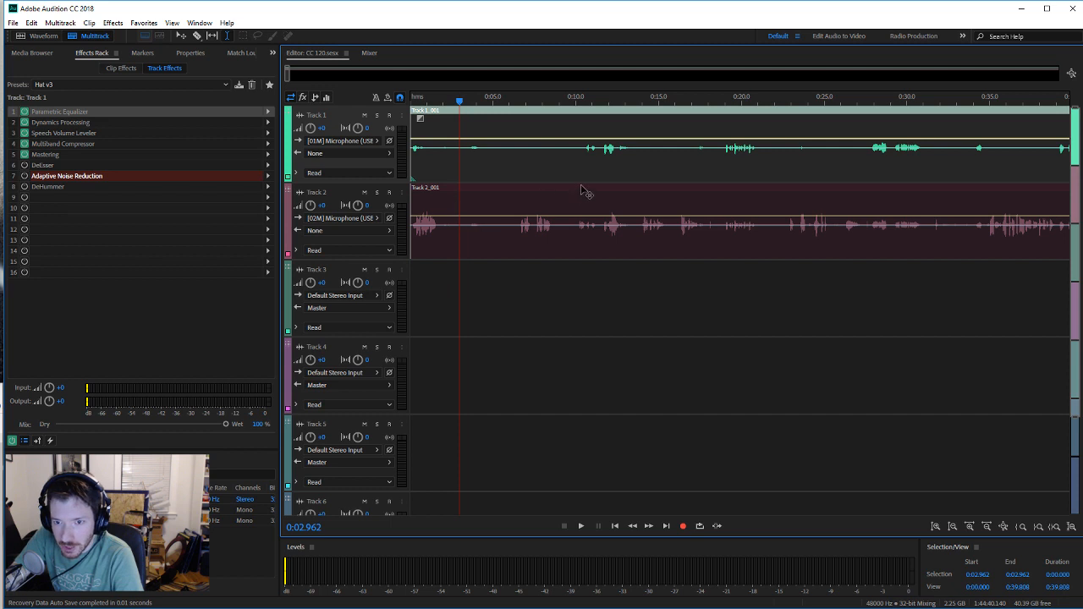
# Step: Solo Track 1 and play it from about 0:10.4, stopping after a short passage
pyautogui.click(576, 161)
pyautogui.click(620, 150)
pyautogui.click(605, 151)
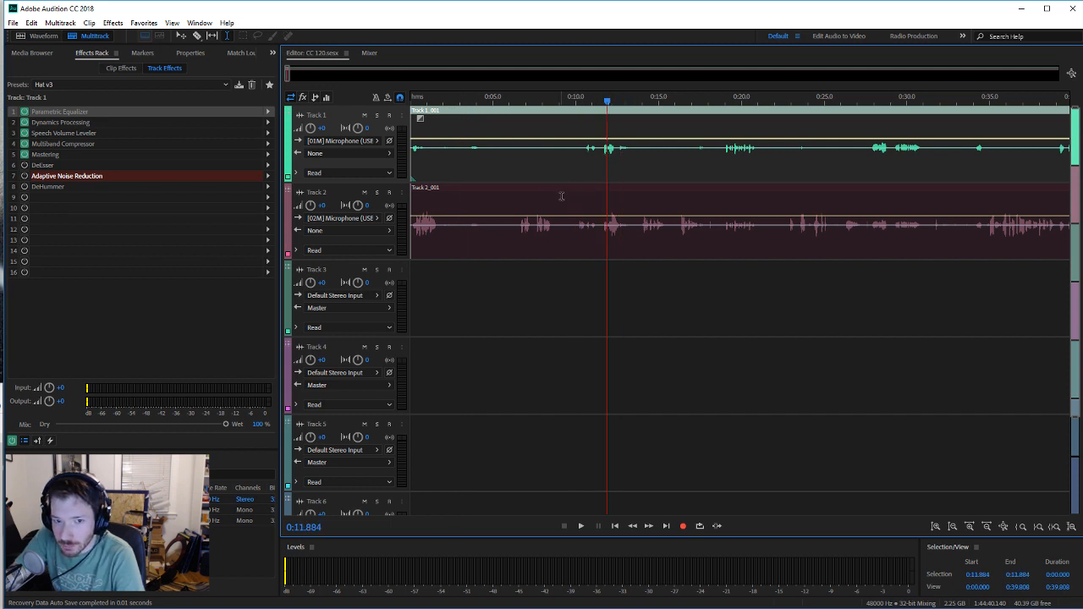
pyautogui.click(565, 161)
pyautogui.click(576, 156)
pyautogui.click(582, 157)
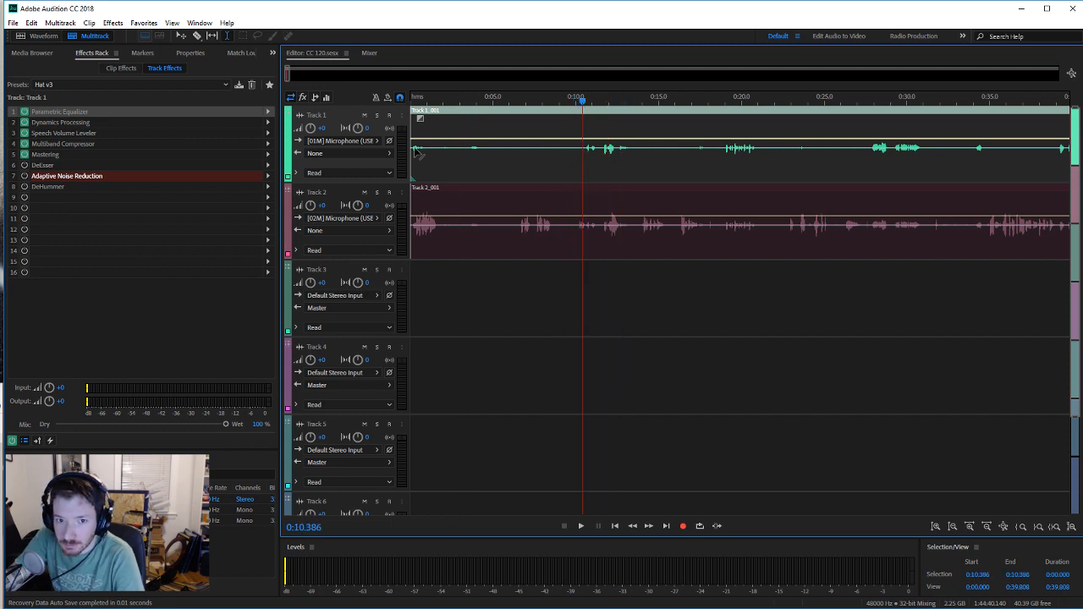
pyautogui.click(377, 114)
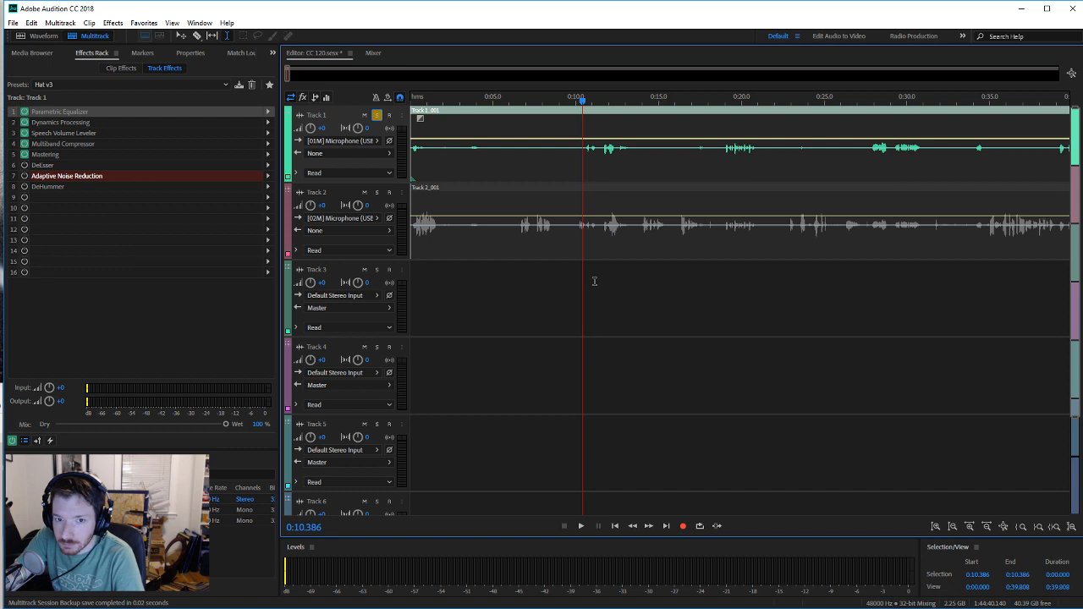
pyautogui.click(580, 525)
pyautogui.click(566, 526)
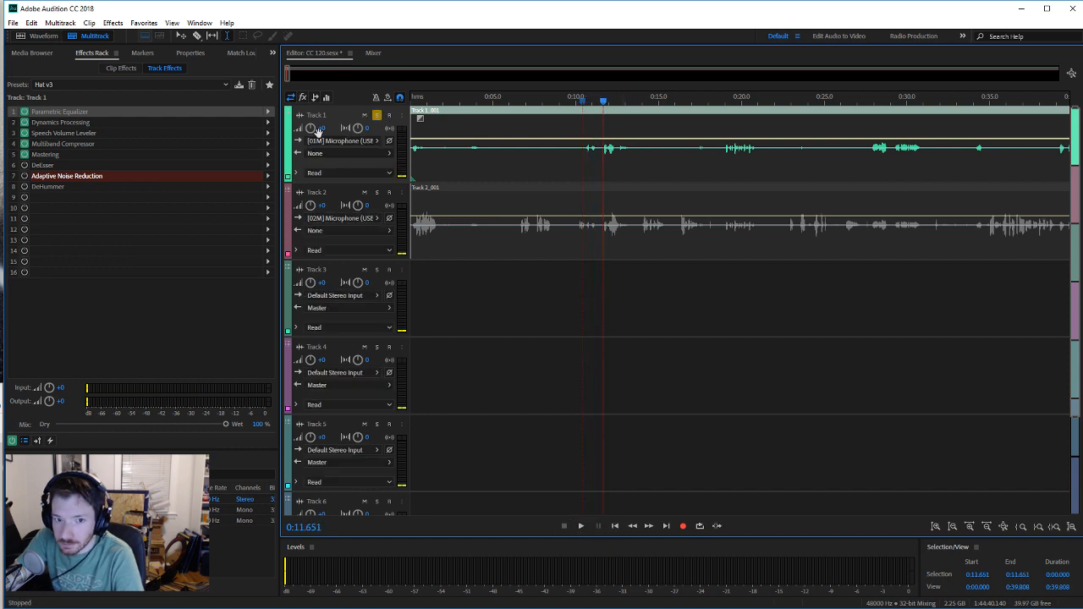
# Step: Route Track 1's output to a new stereo bus and Track 2's output to Master
pyautogui.click(372, 154)
pyautogui.moveTo(482, 187)
pyautogui.moveTo(376, 188)
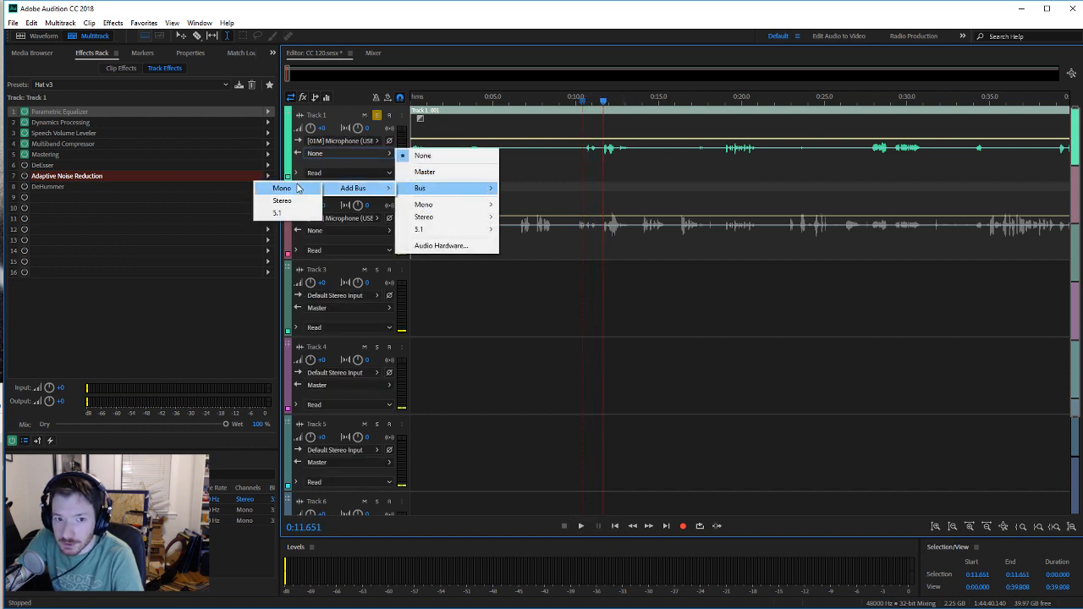
pyautogui.click(293, 205)
pyautogui.click(383, 307)
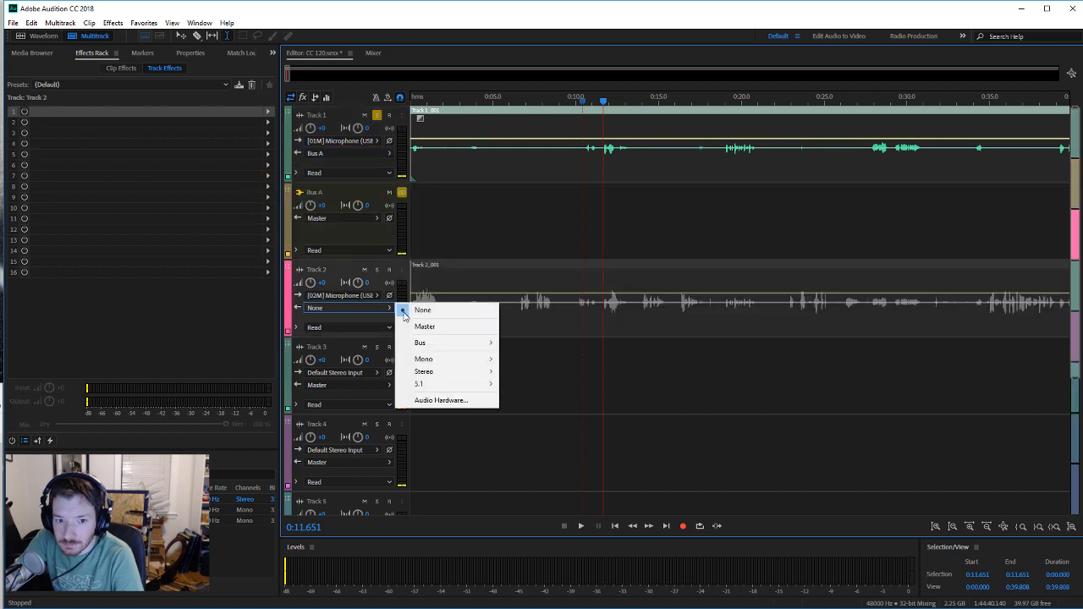
pyautogui.click(414, 323)
# Step: Solo Track 2 along with Track 1 and play a short passage from about 0:10.4
pyautogui.click(573, 159)
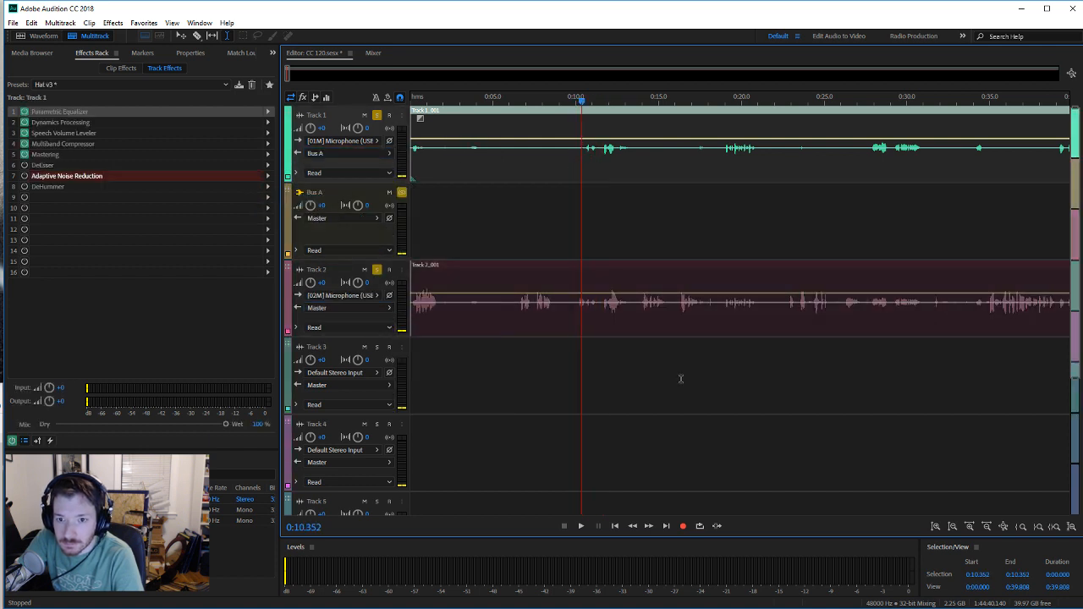
pyautogui.click(580, 526)
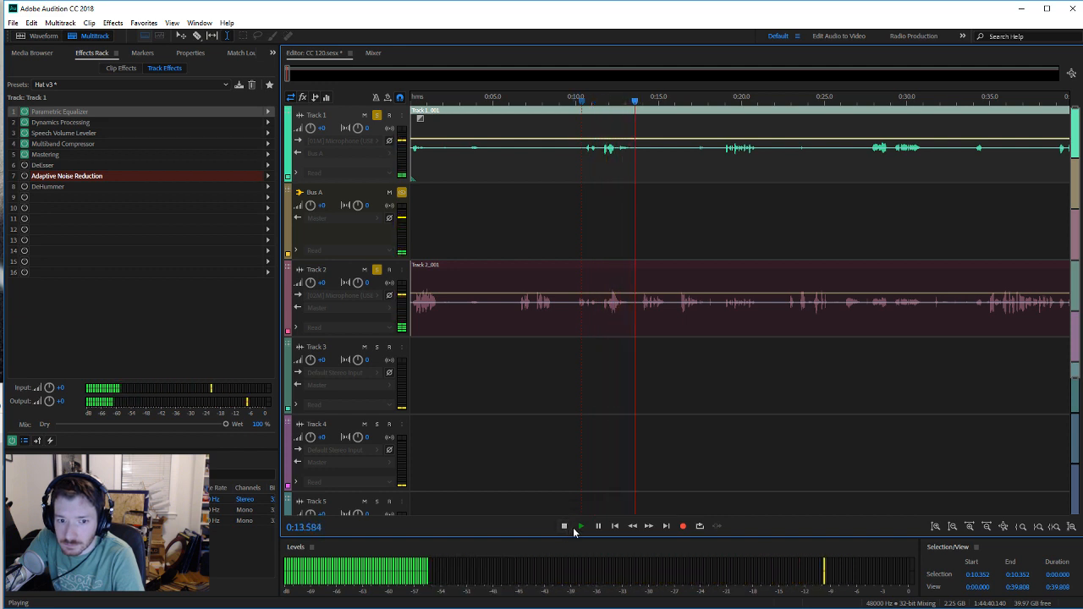
pyautogui.click(565, 526)
# Step: Remove the solo from Track 2 and play Track 1 alone from about 0:18.8
pyautogui.click(378, 271)
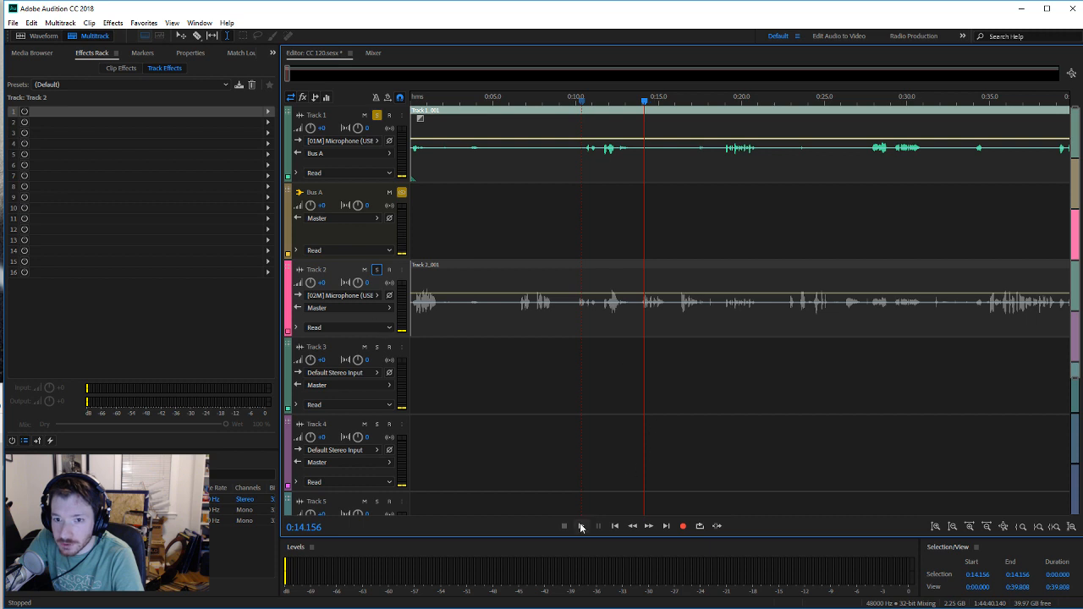
pyautogui.click(720, 158)
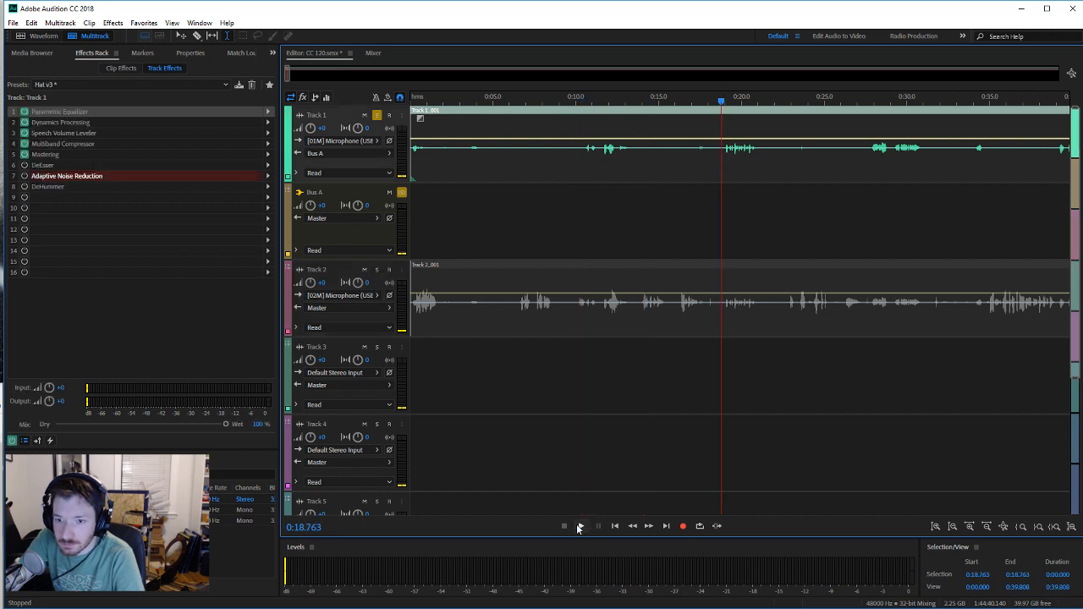
pyautogui.click(581, 525)
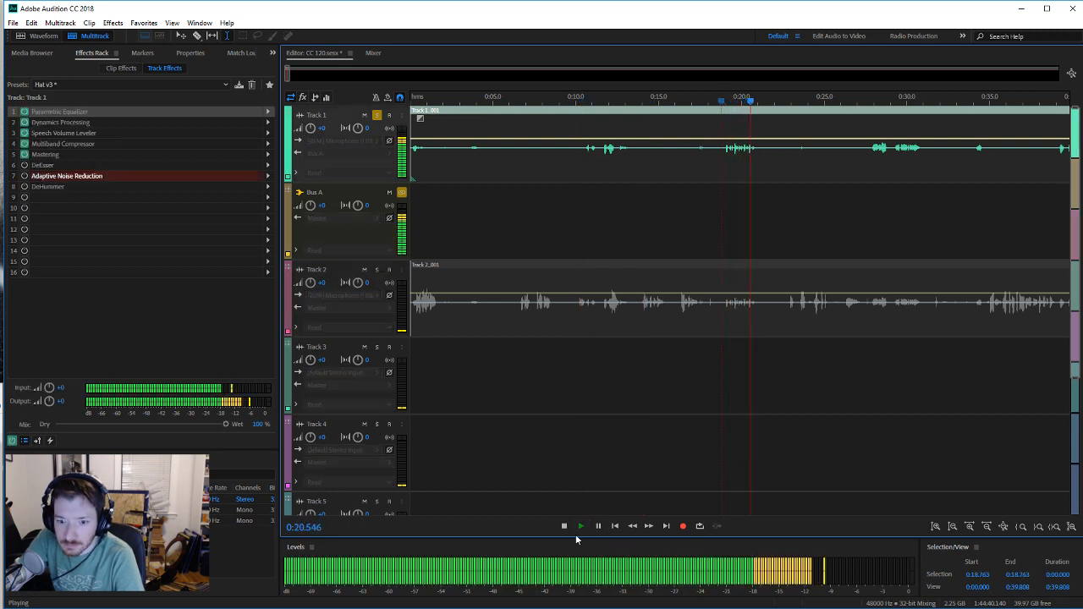
pyautogui.click(564, 525)
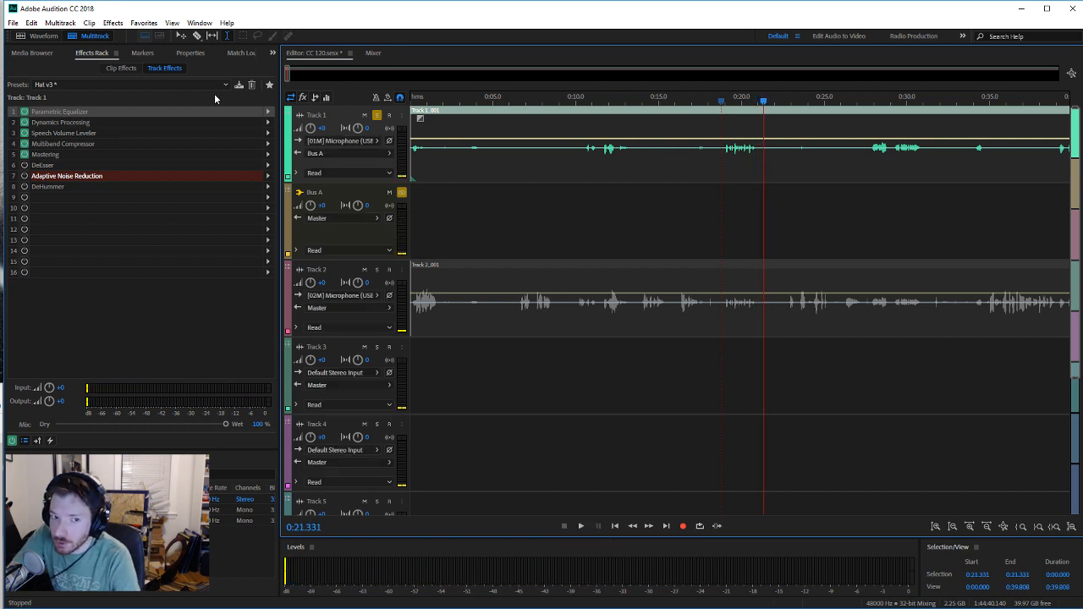
# Step: Bypass Track 1's effects rack and play the unprocessed track from about 0:18.5
pyautogui.click(717, 153)
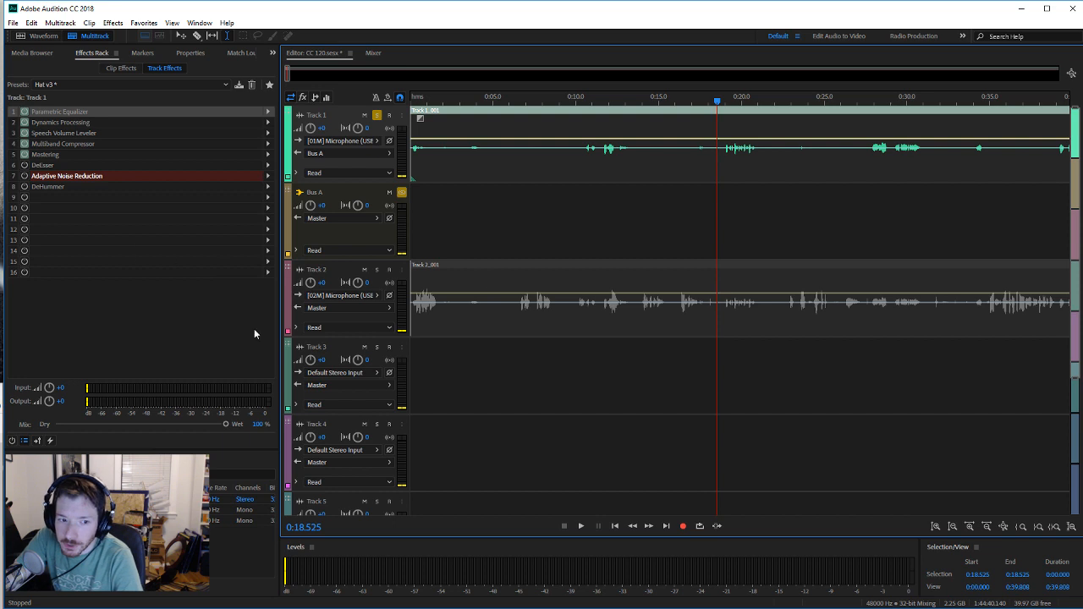
pyautogui.click(580, 526)
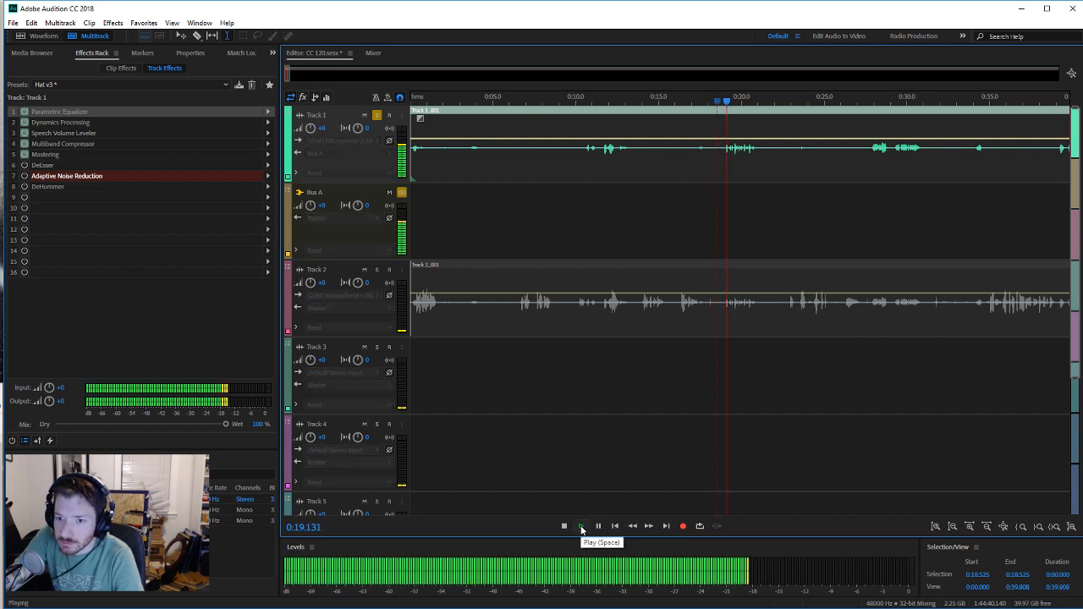
pyautogui.click(562, 527)
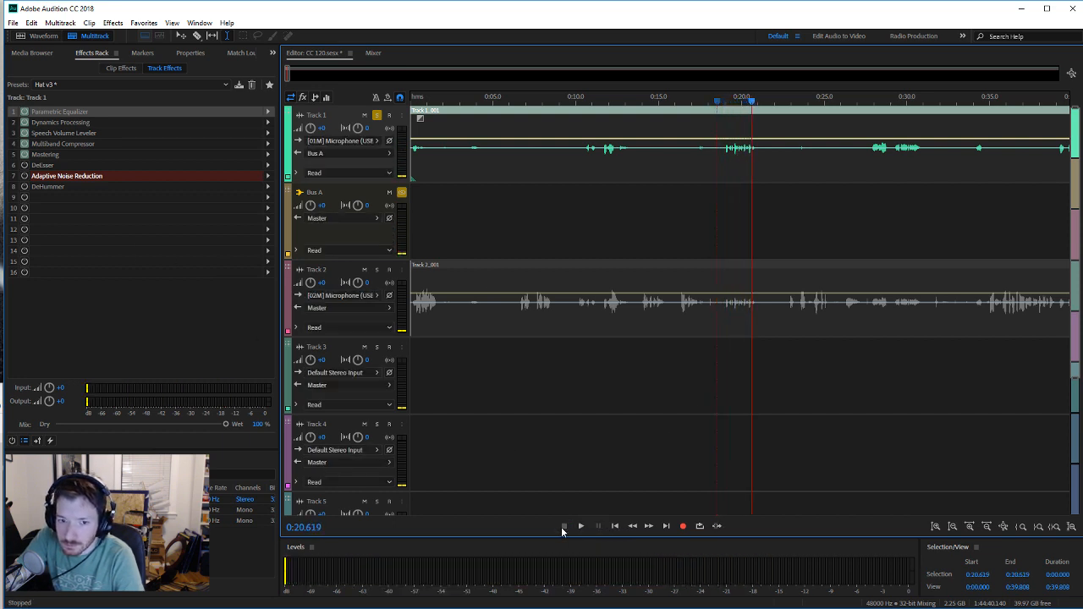
# Step: Solo Track 2 instead of Track 1, play it from about 0:11.7, and clear its solo
pyautogui.click(377, 269)
pyautogui.click(377, 115)
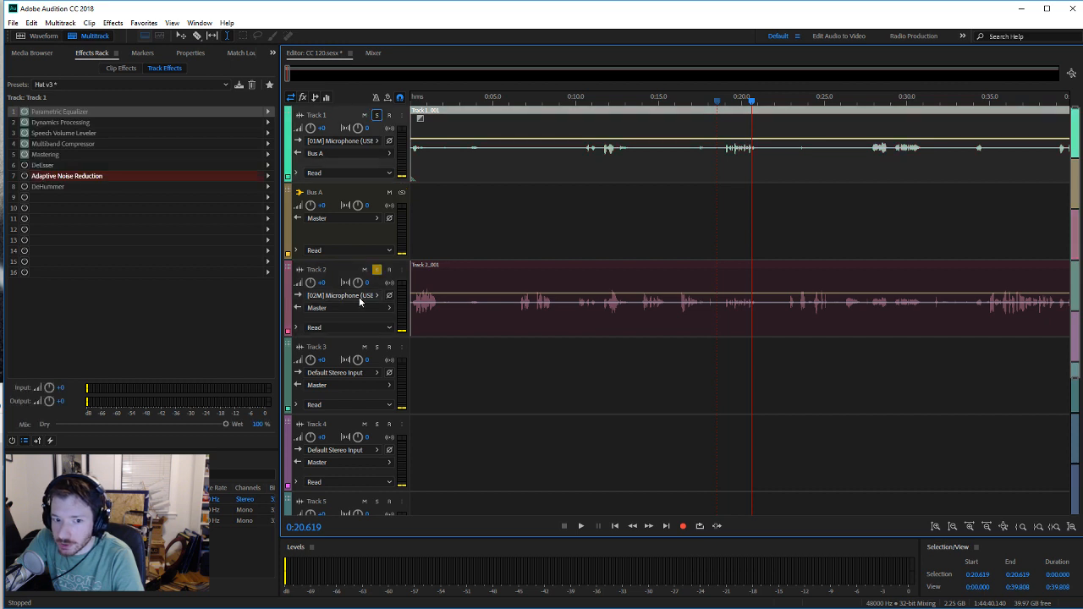
pyautogui.click(630, 311)
pyautogui.click(604, 315)
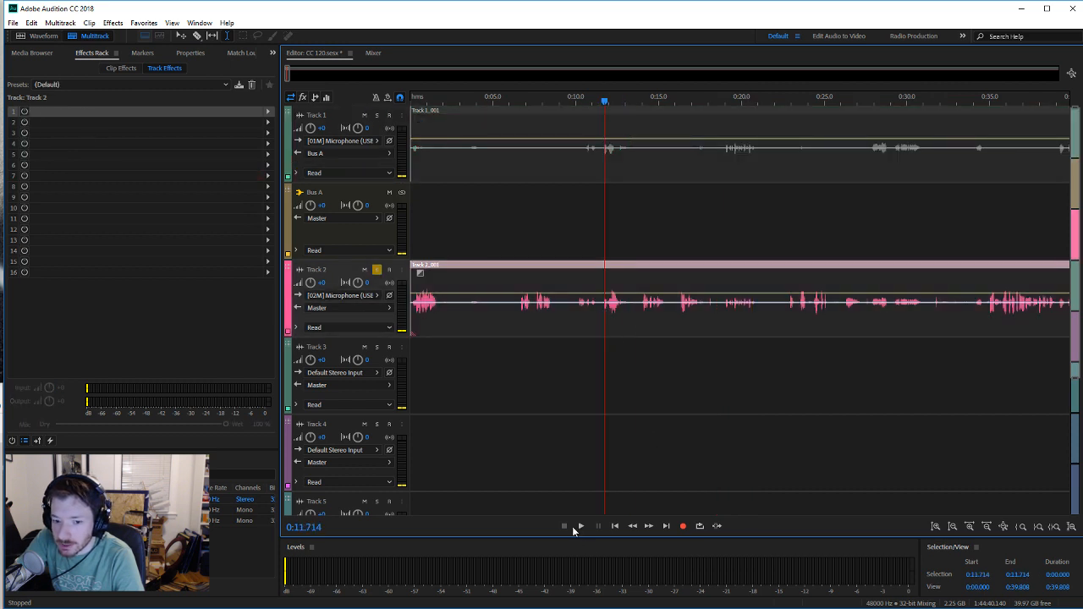
pyautogui.click(581, 527)
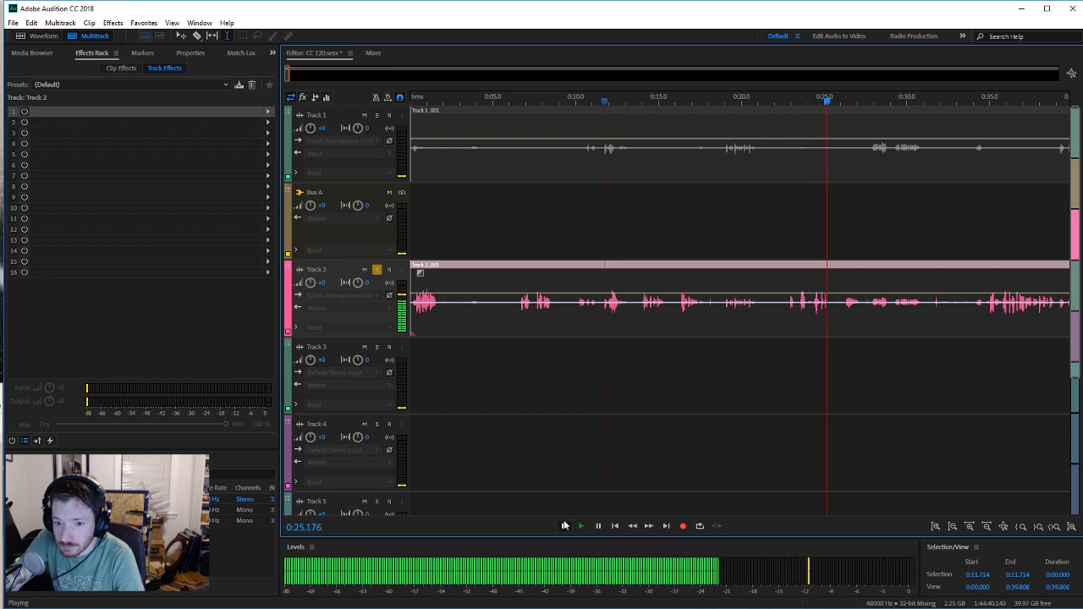
pyautogui.click(565, 526)
pyautogui.click(378, 270)
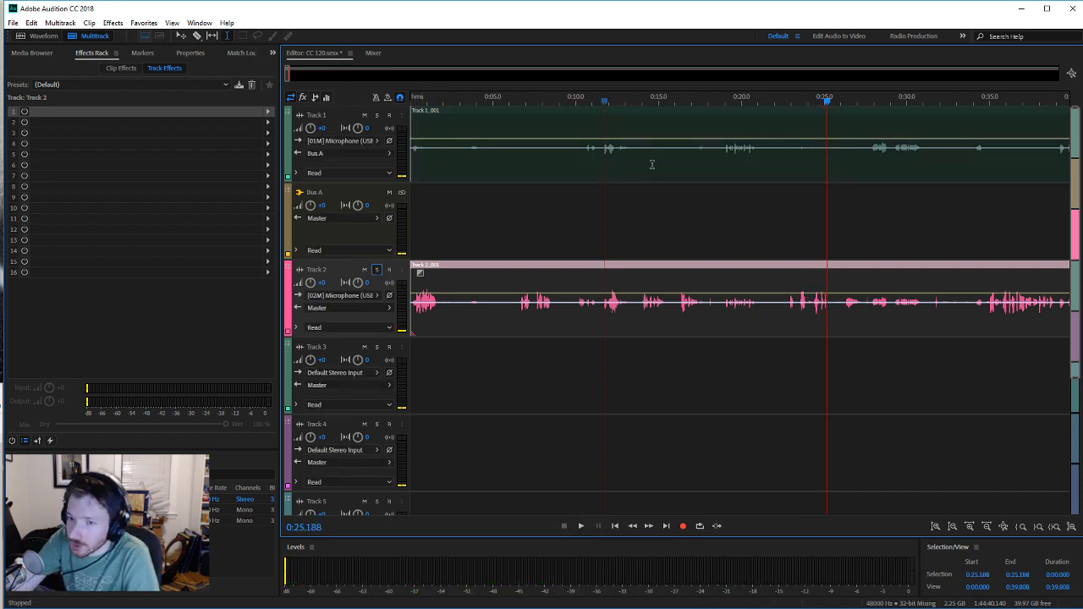
# Step: Examine the mono input choices for Tracks 1 and 2 and the output choices for Track 2
pyautogui.click(355, 141)
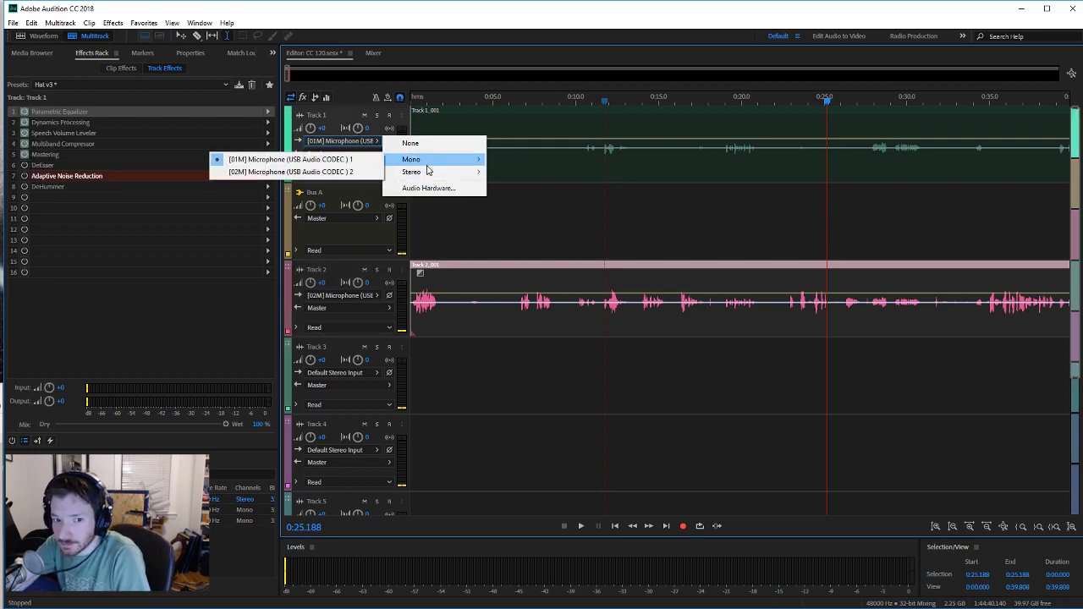
pyautogui.click(347, 308)
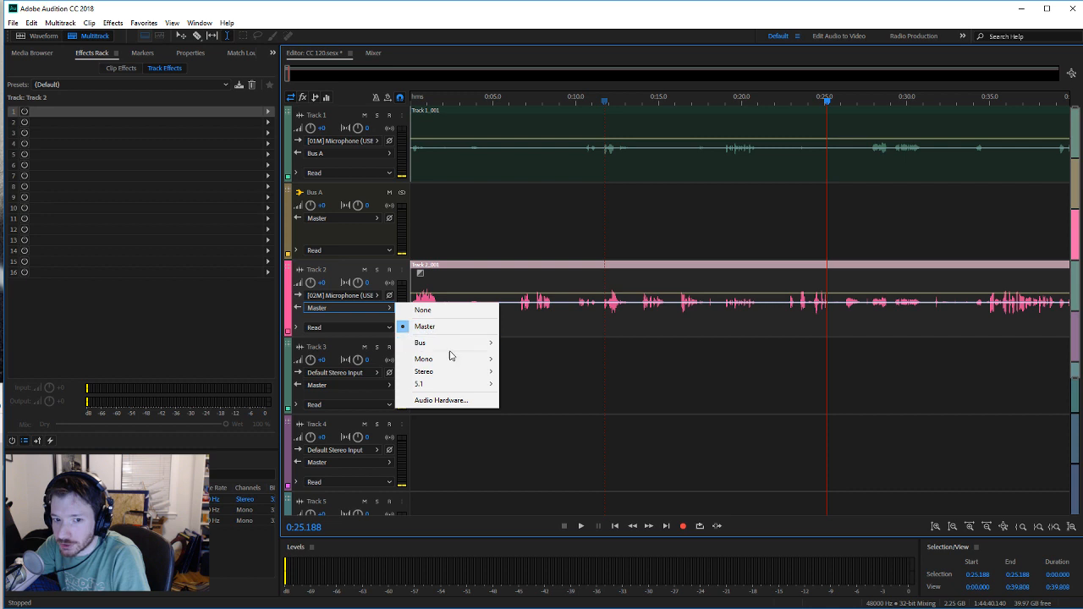
pyautogui.moveTo(448, 360)
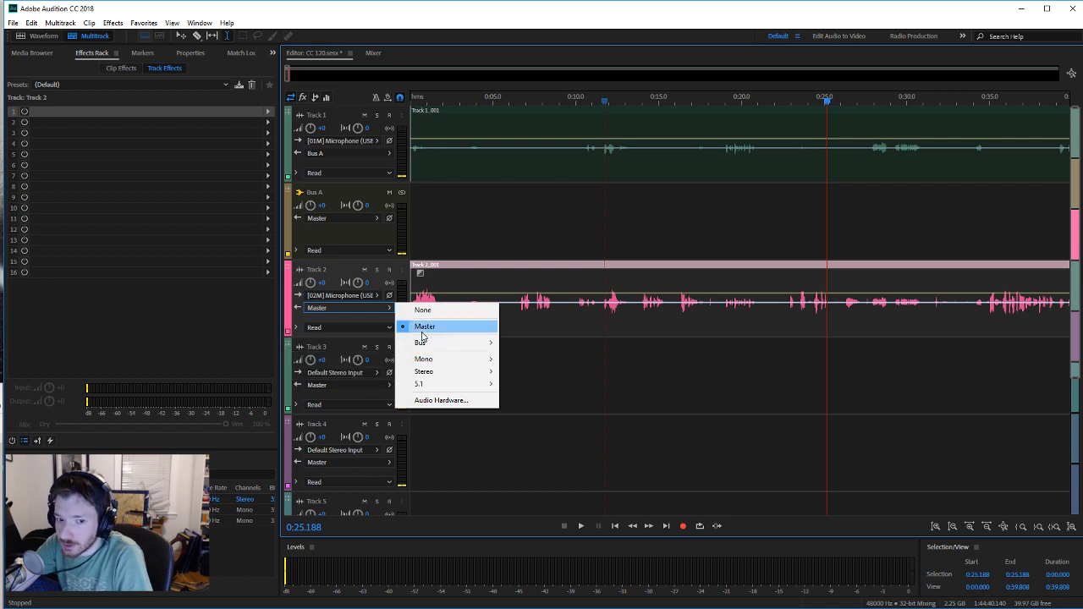
pyautogui.click(642, 381)
pyautogui.click(344, 307)
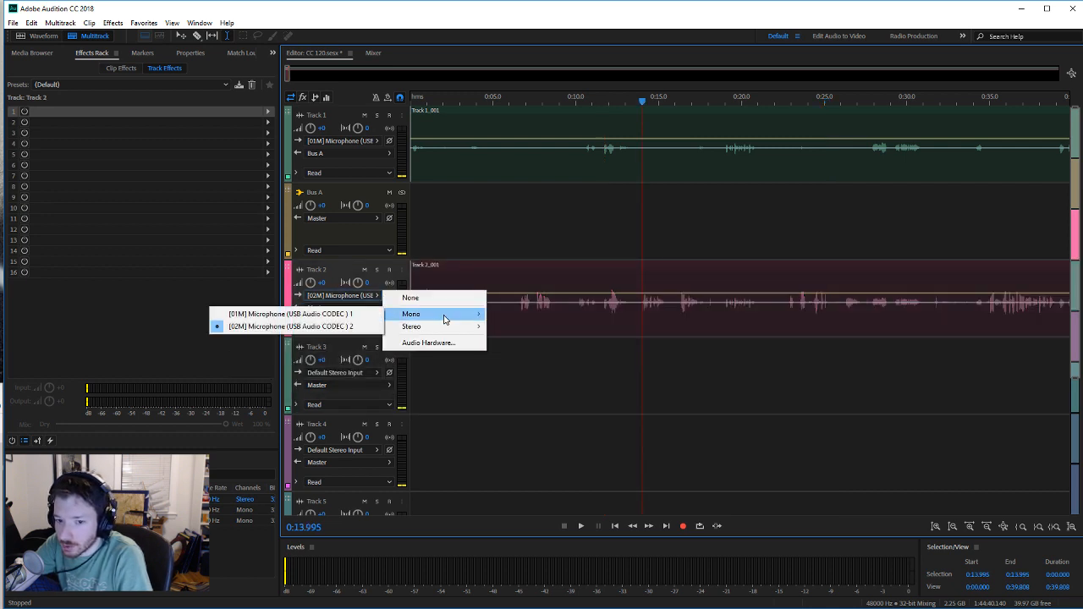
pyautogui.click(592, 356)
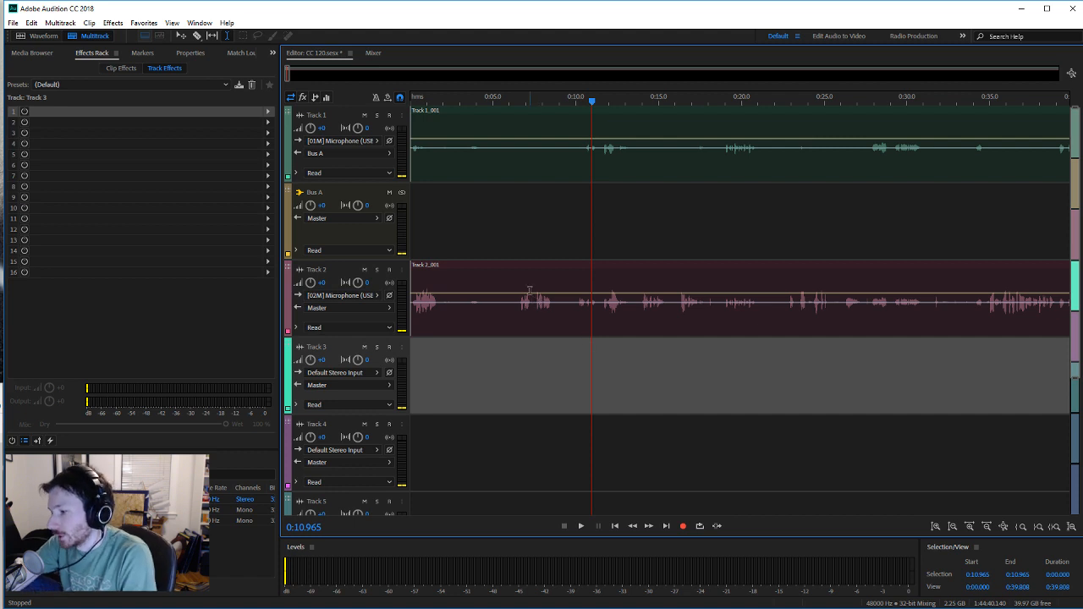
pyautogui.click(511, 180)
pyautogui.click(468, 162)
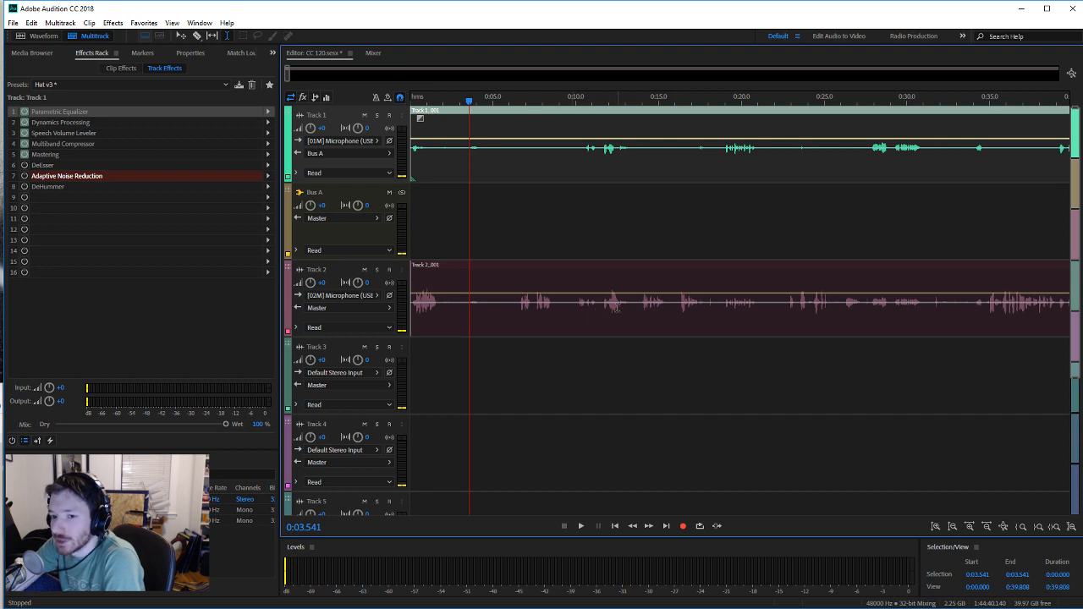
pyautogui.click(615, 307)
pyautogui.click(595, 313)
pyautogui.click(577, 179)
pyautogui.click(592, 171)
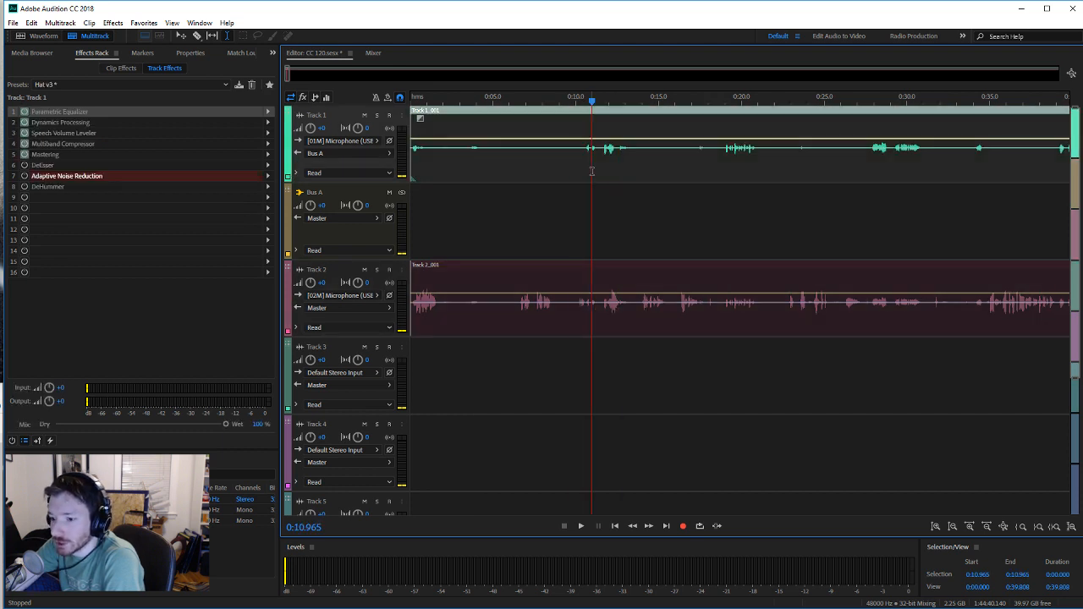
pyautogui.click(563, 160)
pyautogui.click(576, 157)
pyautogui.click(548, 152)
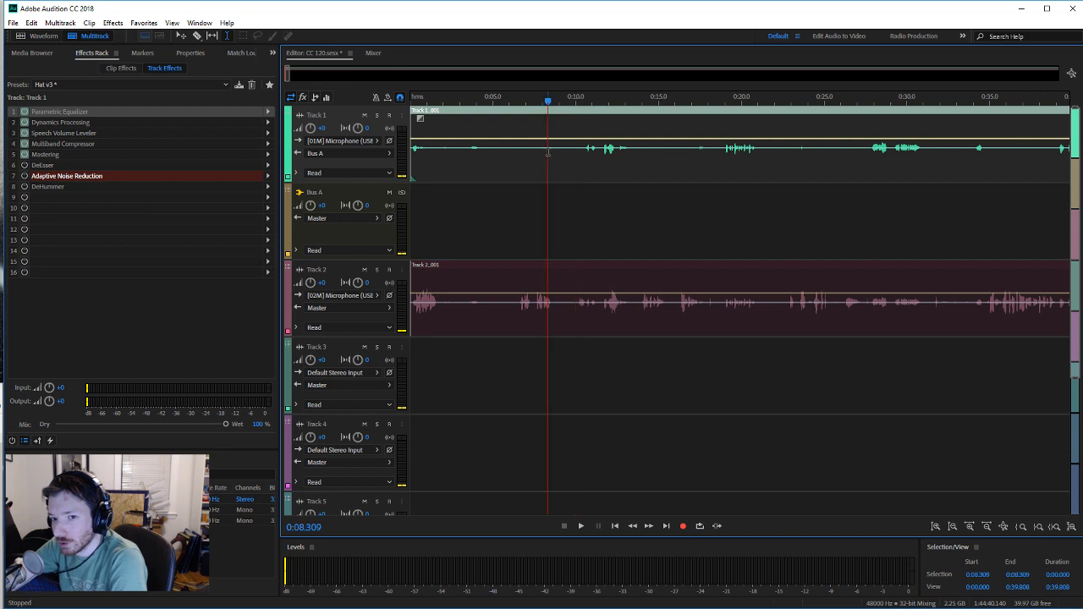
pyautogui.click(583, 157)
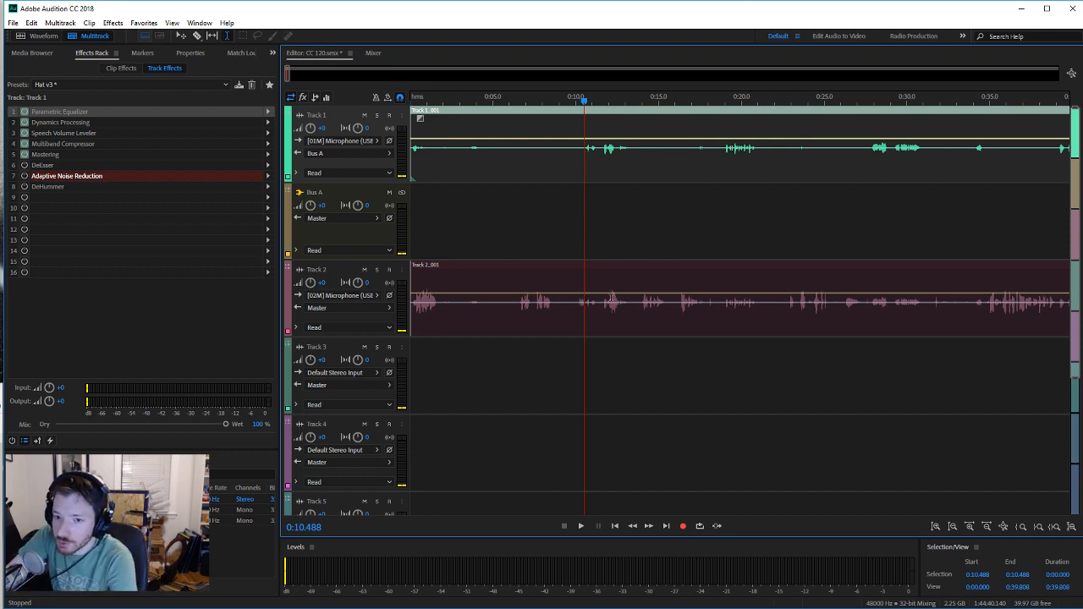
pyautogui.moveTo(679, 308); pyautogui.dragTo(695, 308)
pyautogui.click(703, 323)
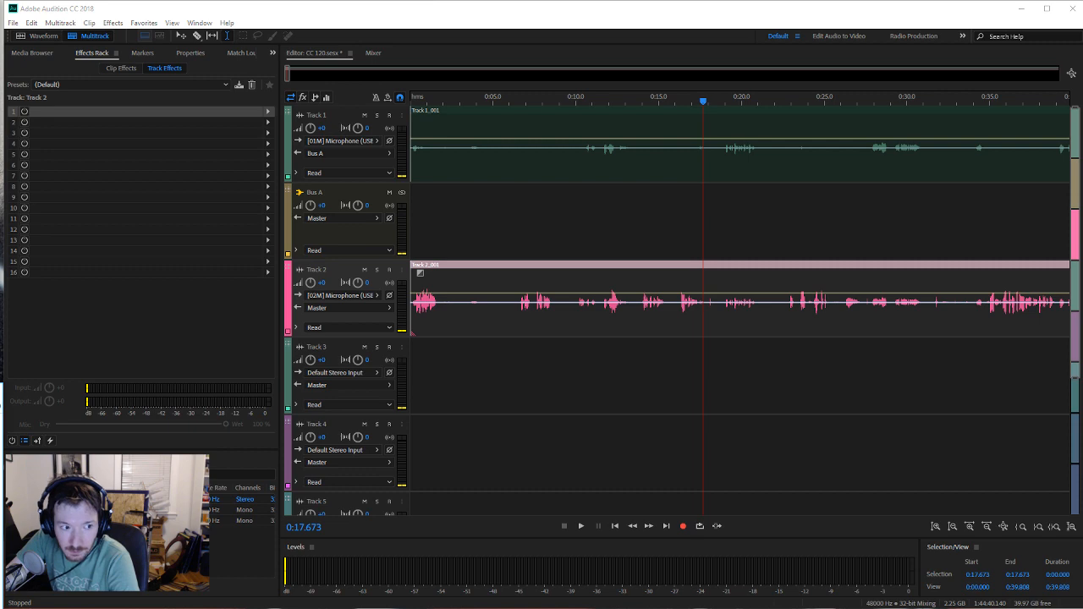
# Step: Insert the Botticus CC EP 120 file from the Music folder at the start of Track 3, accepting the sample-rate conversion
pyautogui.hotkey('alt', 'Tab')
pyautogui.click(436, 260)
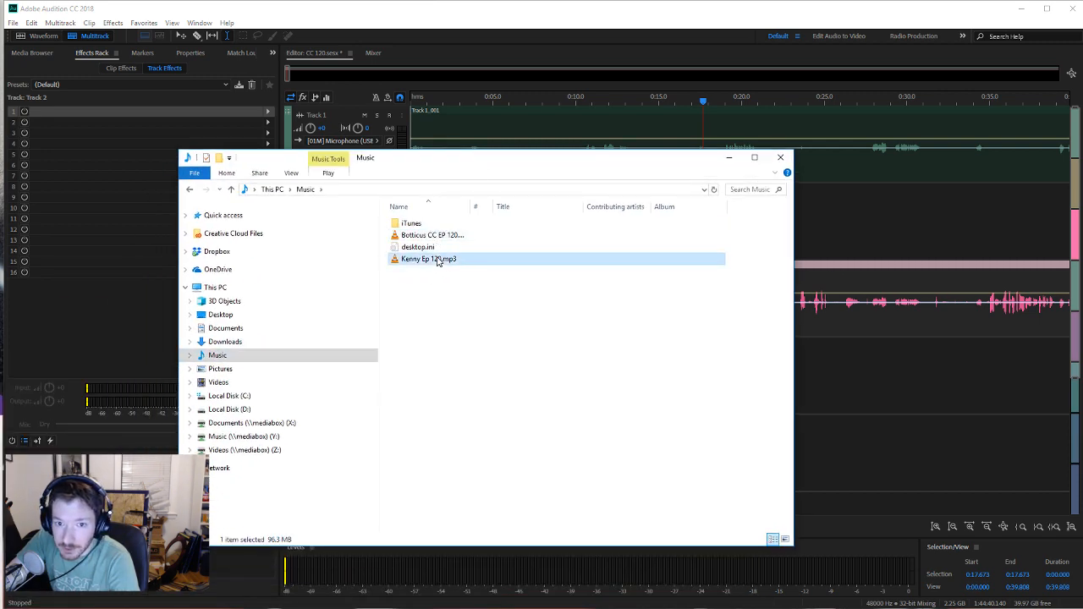
pyautogui.moveTo(471, 164); pyautogui.dragTo(330, 144)
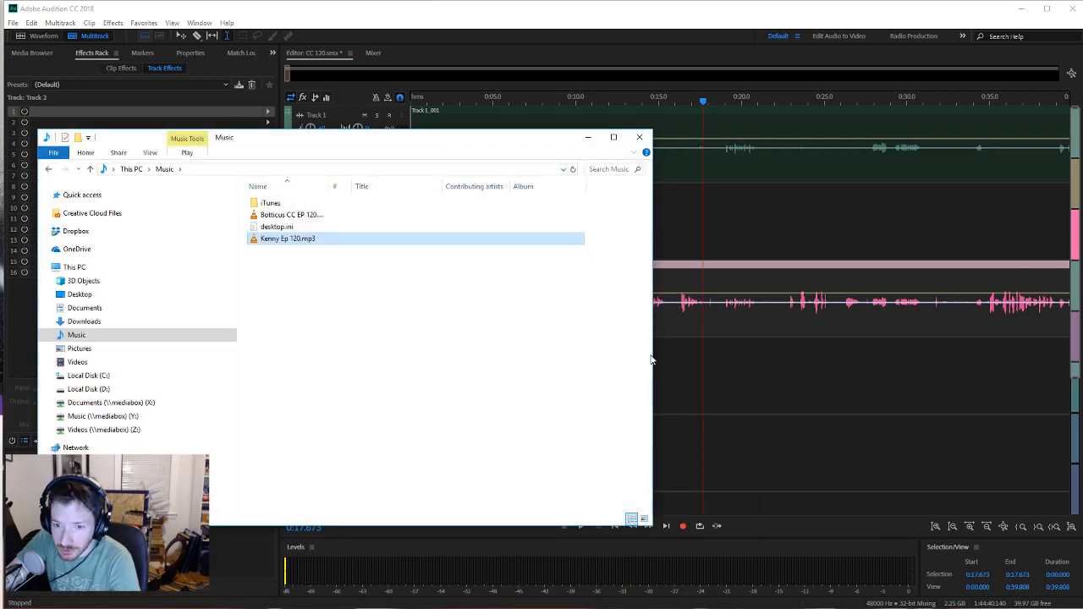
pyautogui.moveTo(650, 360); pyautogui.dragTo(455, 359)
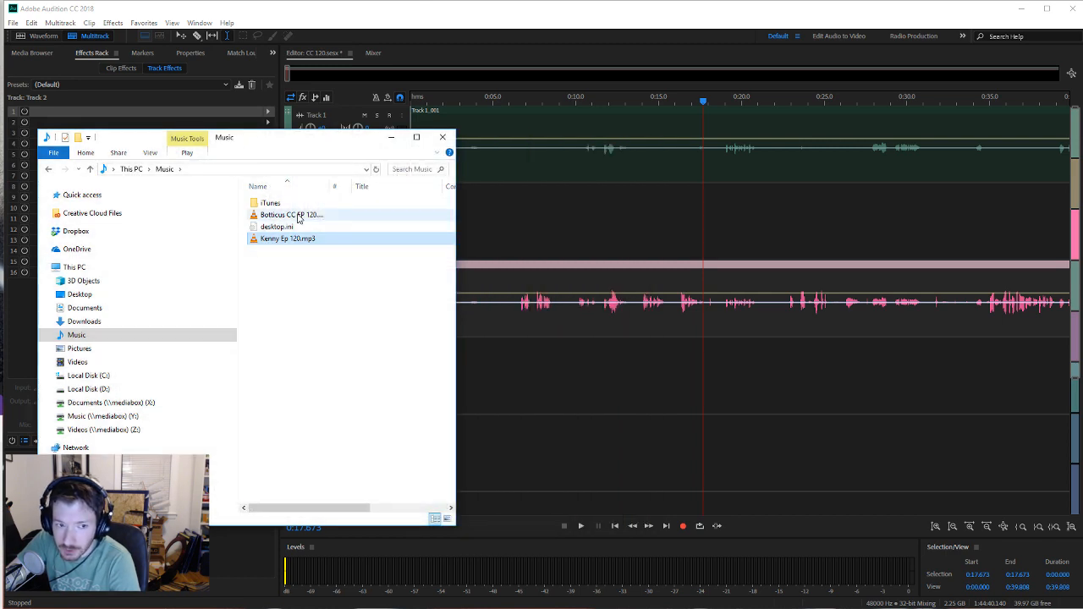
pyautogui.moveTo(297, 217); pyautogui.dragTo(401, 407)
pyautogui.click(592, 342)
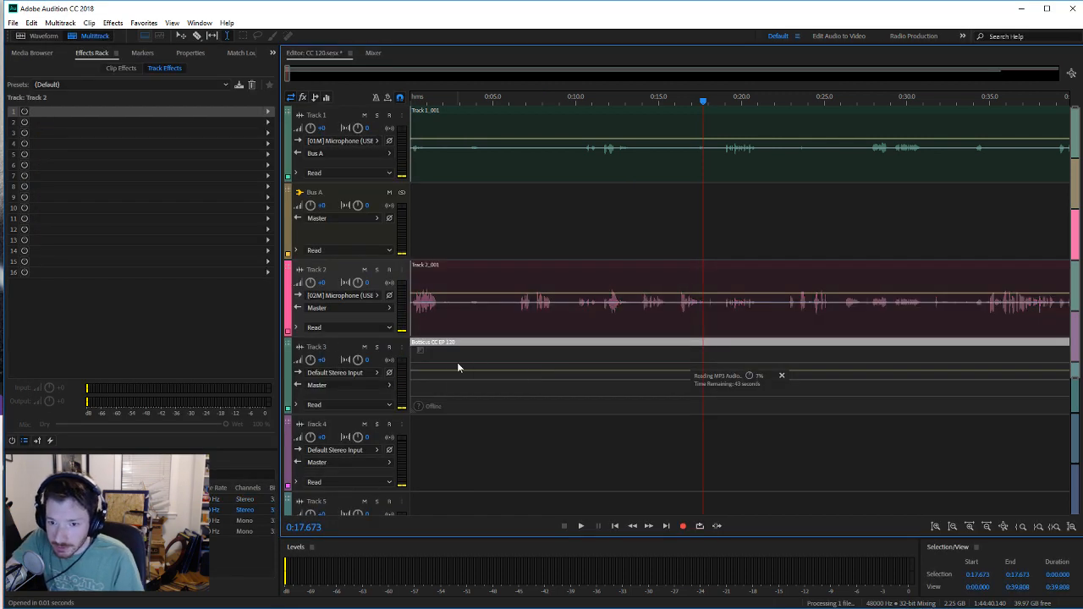
# Step: Insert Kenny Ep 120.mp3 from the Music folder at the start of Track 4, accepting the sample-rate conversion
pyautogui.hotkey('alt', 'Tab')
pyautogui.click(317, 239)
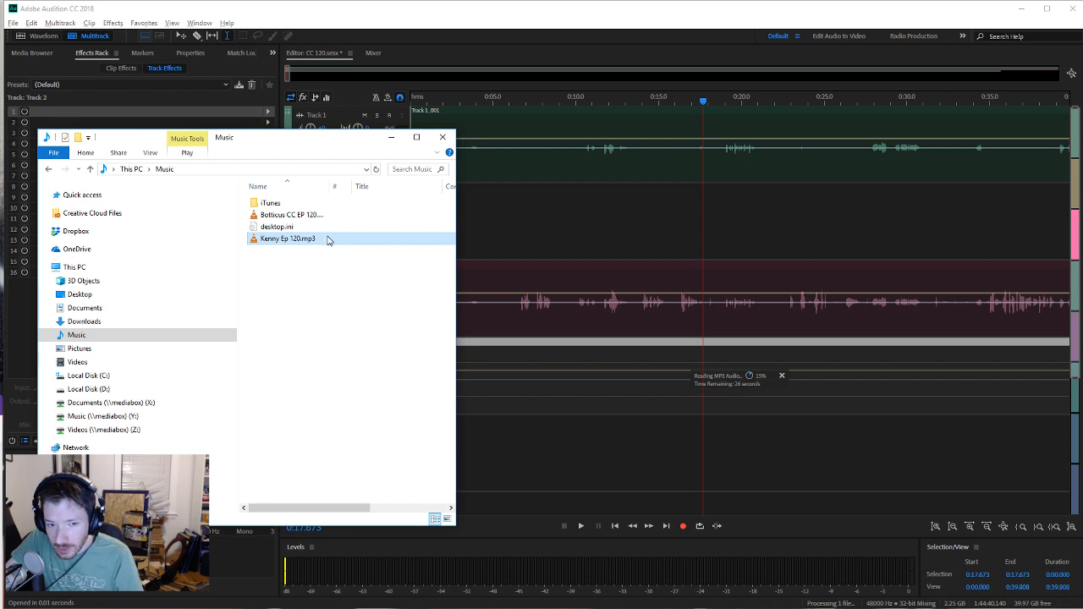
pyautogui.moveTo(328, 240); pyautogui.dragTo(398, 453)
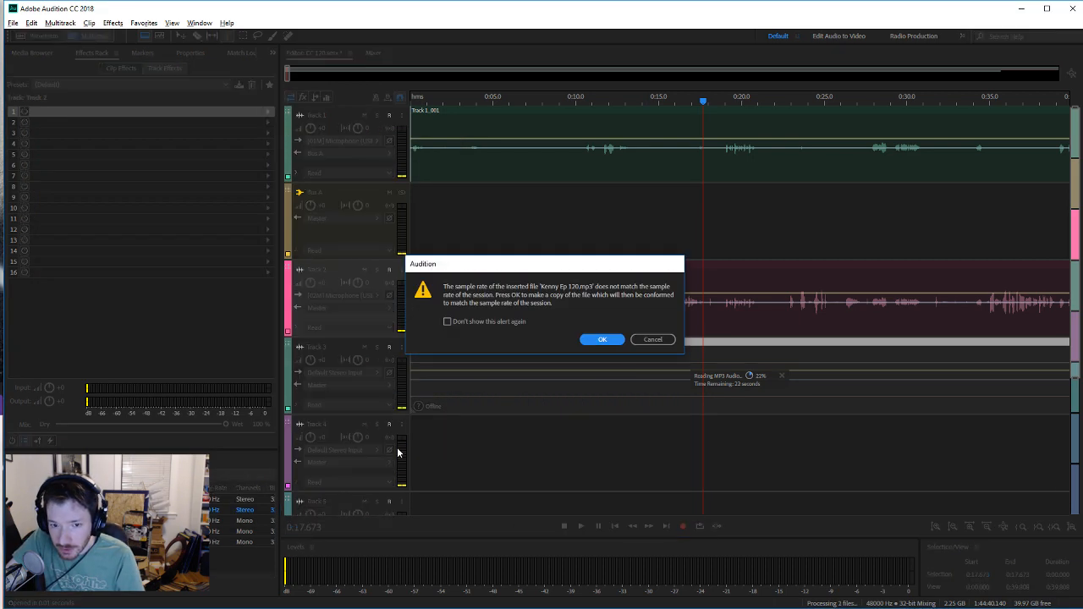
pyautogui.click(591, 341)
pyautogui.hotkey('alt', 'Tab')
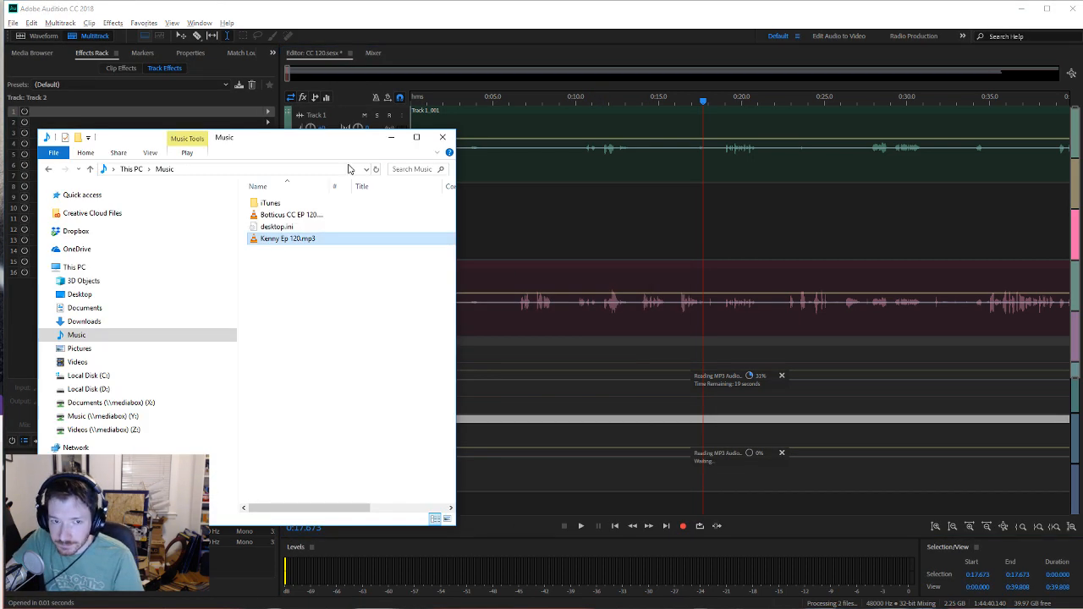
pyautogui.hotkey('alt', 'Tab')
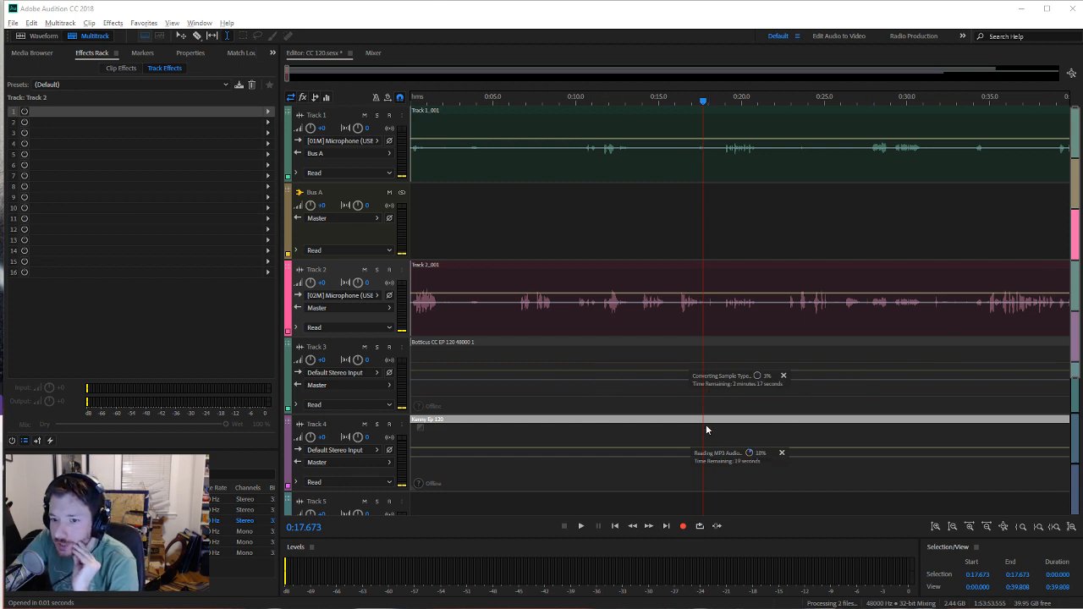
# Step: Apply the Bott v3 effects rack preset to Track 3
pyautogui.click(646, 165)
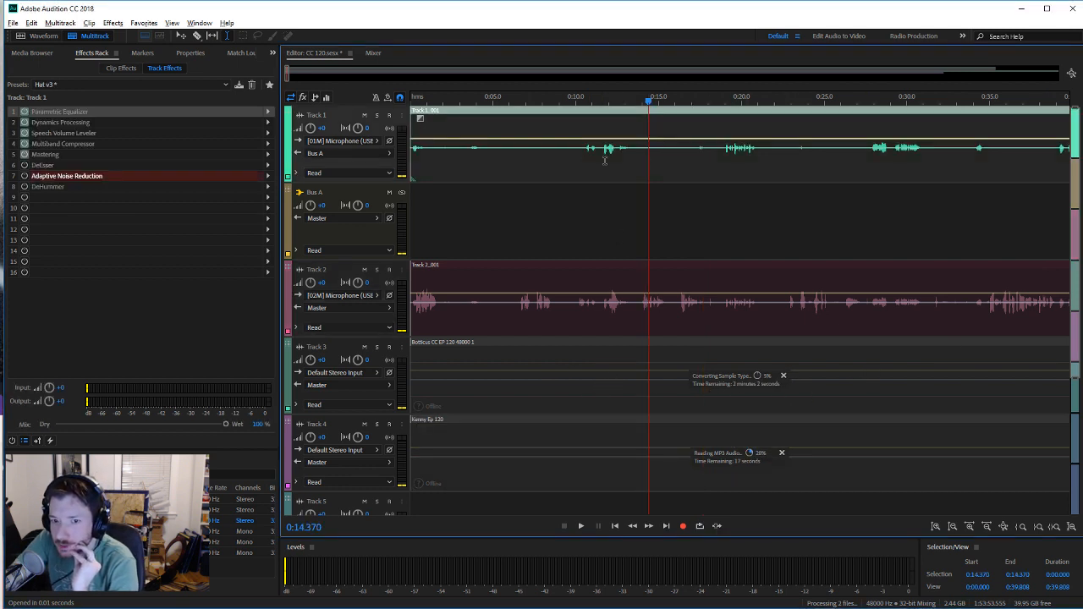
pyautogui.click(587, 161)
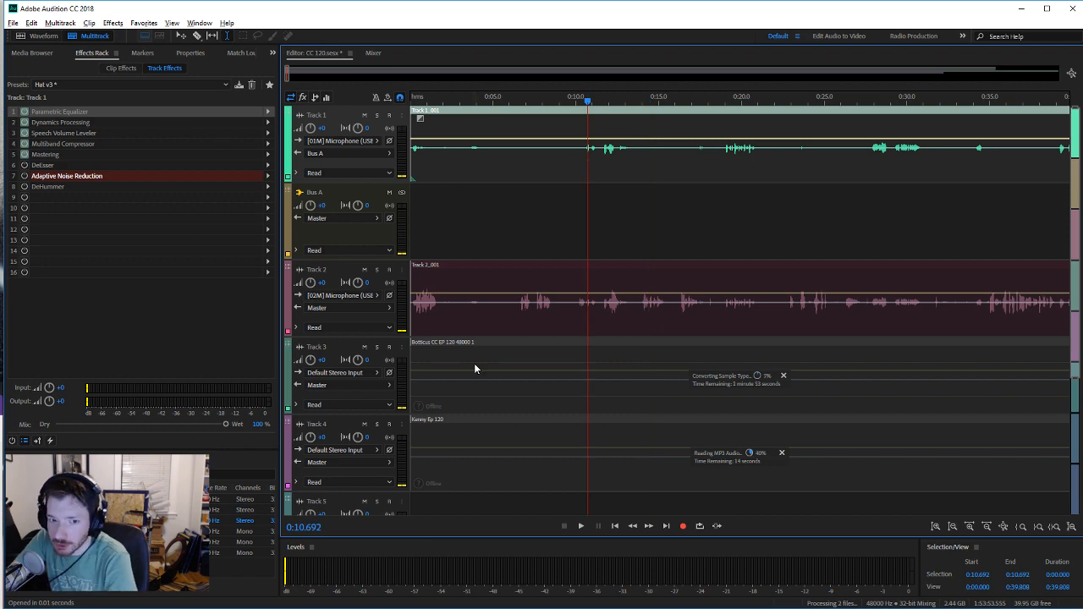
pyautogui.click(345, 397)
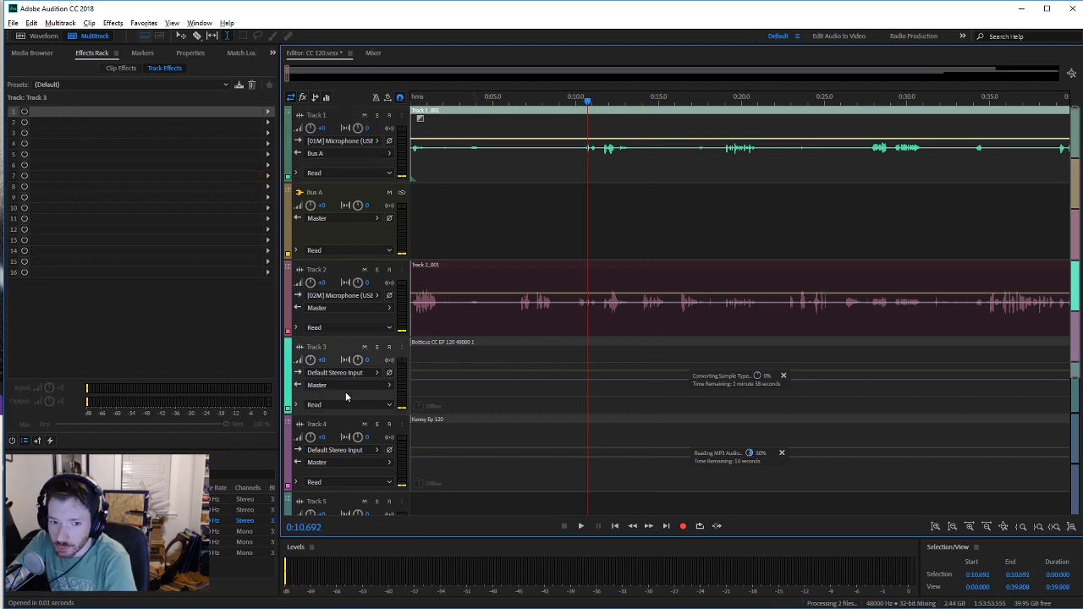
pyautogui.click(137, 83)
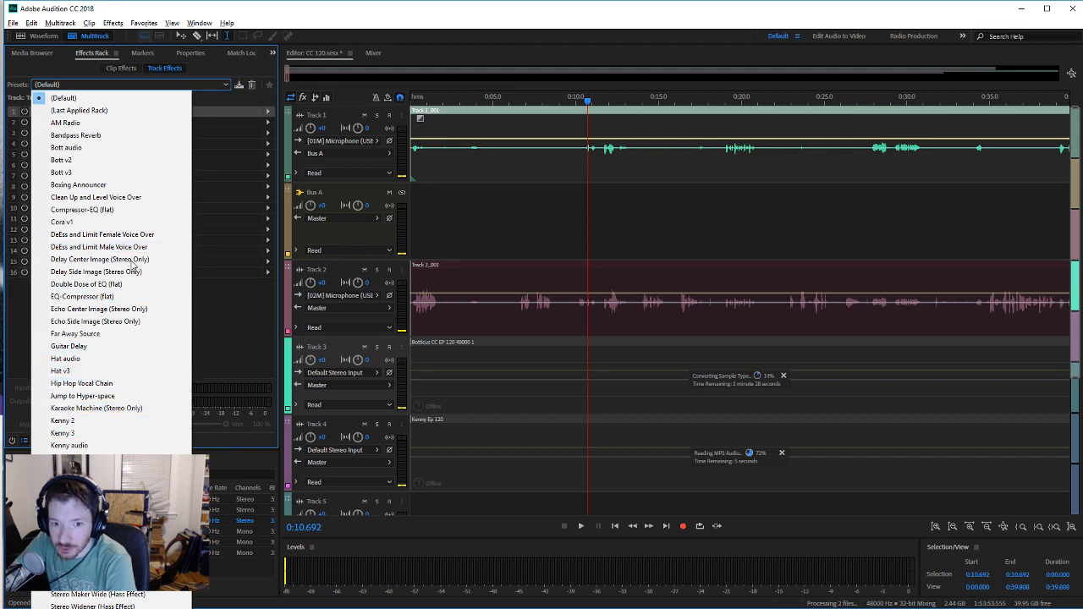
pyautogui.click(111, 172)
# Step: Review the saved effects rack presets available for Track 4
pyautogui.click(349, 426)
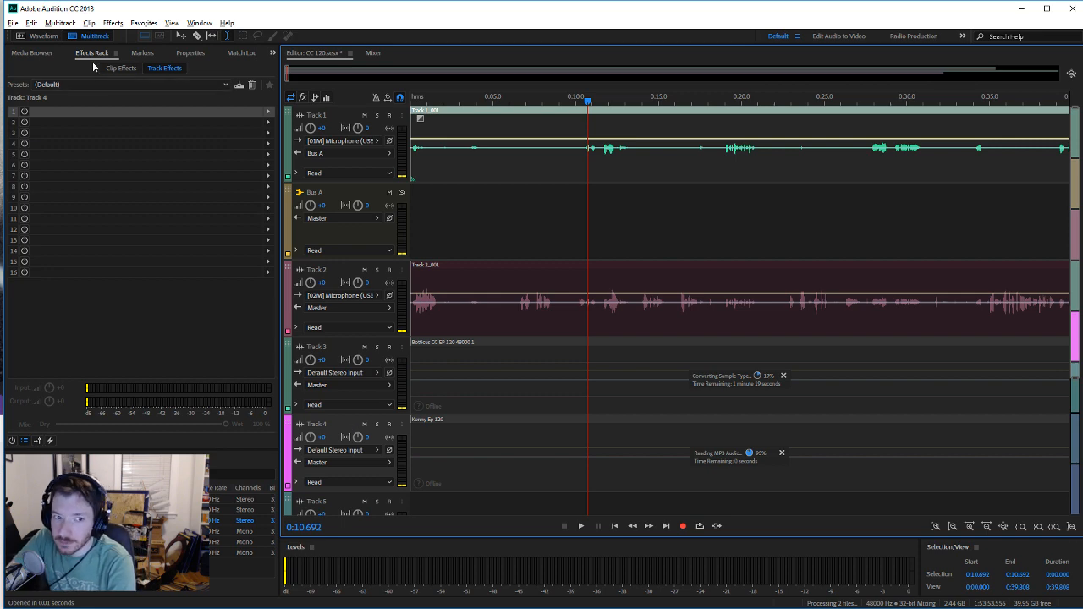
pyautogui.click(75, 84)
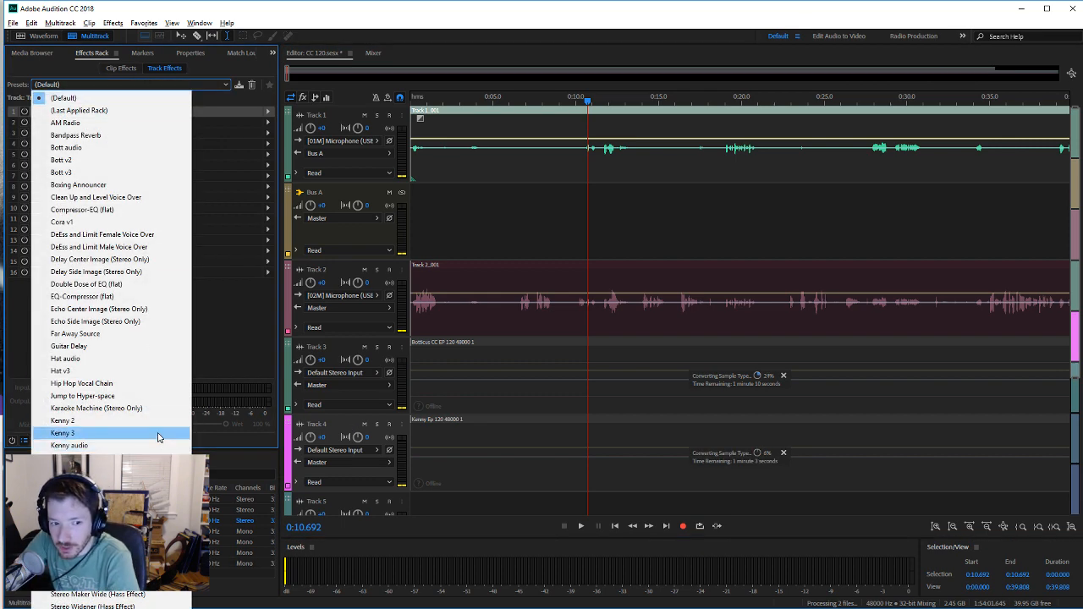
pyautogui.click(93, 371)
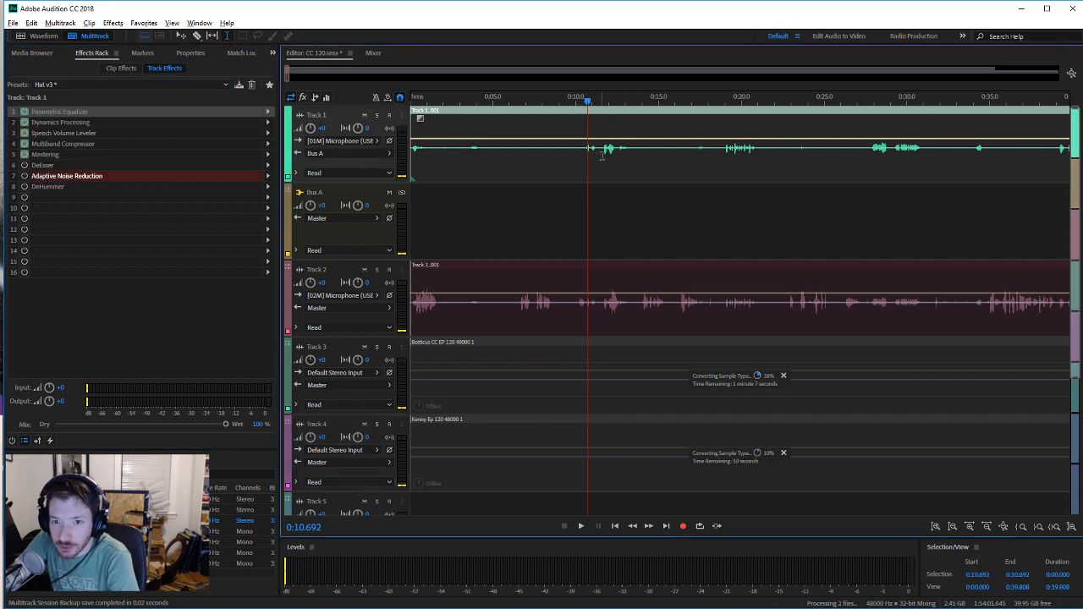
# Step: Solo Track 1 and play it from about 0:10.5 with its effects rack bypassed
pyautogui.press('space')
pyautogui.click(377, 115)
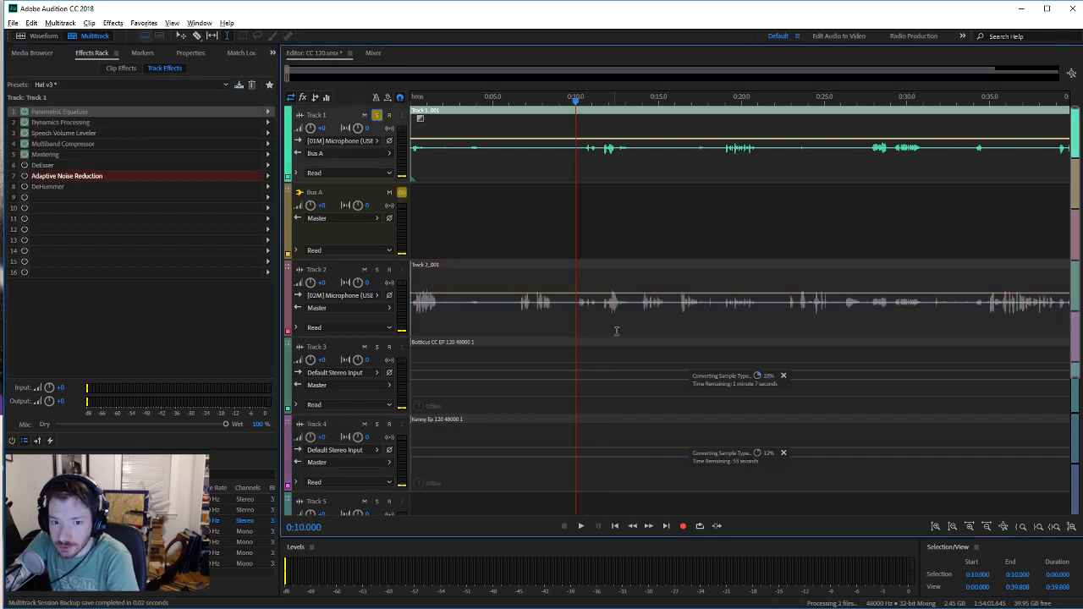
pyautogui.click(605, 161)
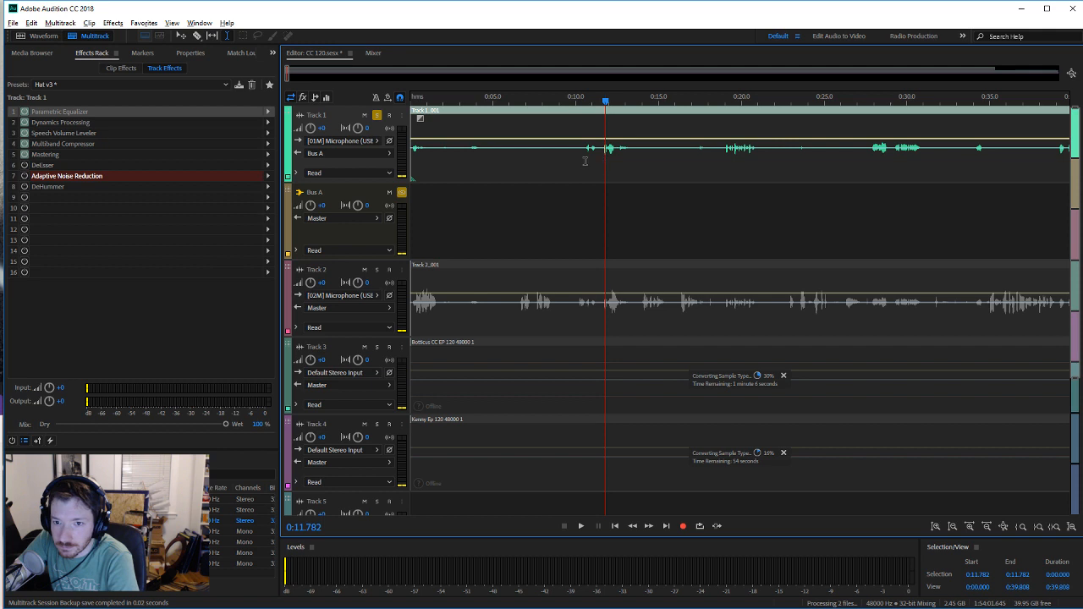
pyautogui.click(584, 161)
pyautogui.click(582, 527)
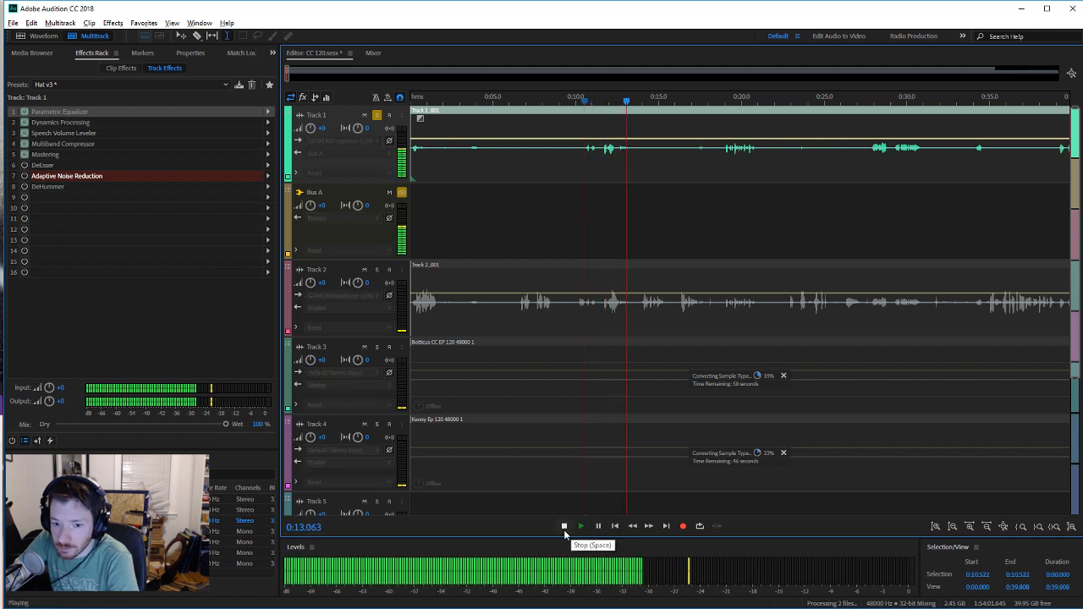
pyautogui.click(563, 527)
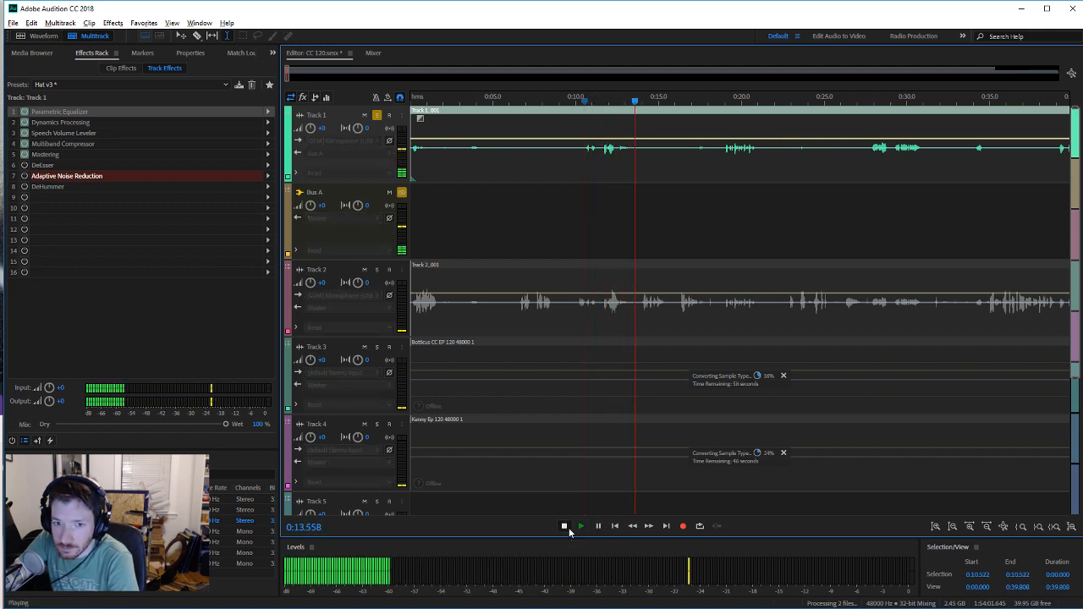
# Step: Turn on Track 1's effects rack and play the processed track from about 0:10.3
pyautogui.click(13, 441)
pyautogui.click(582, 161)
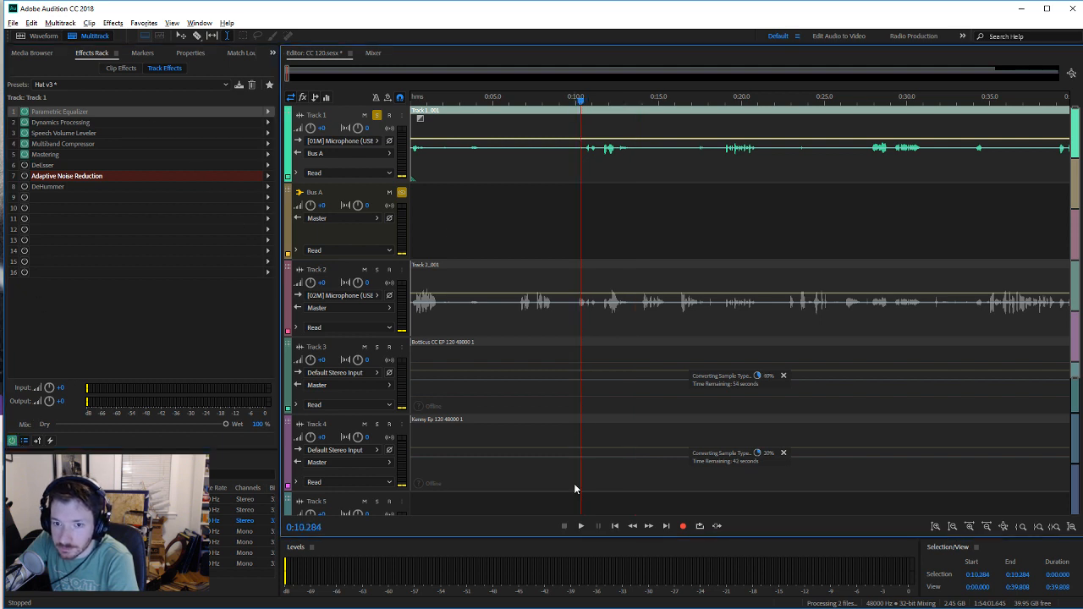
pyautogui.click(581, 526)
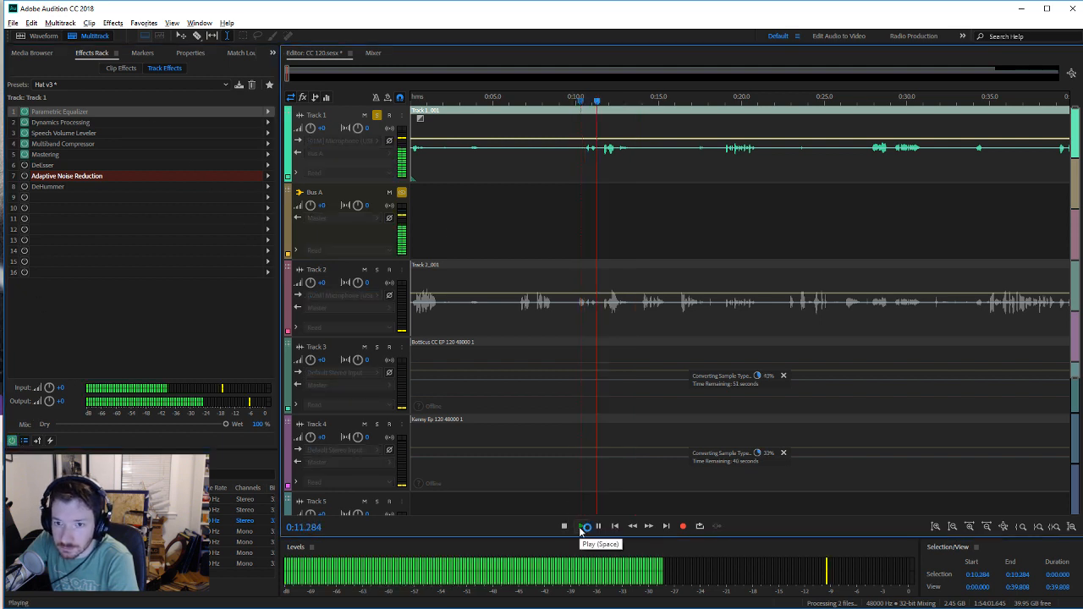
pyautogui.click(583, 526)
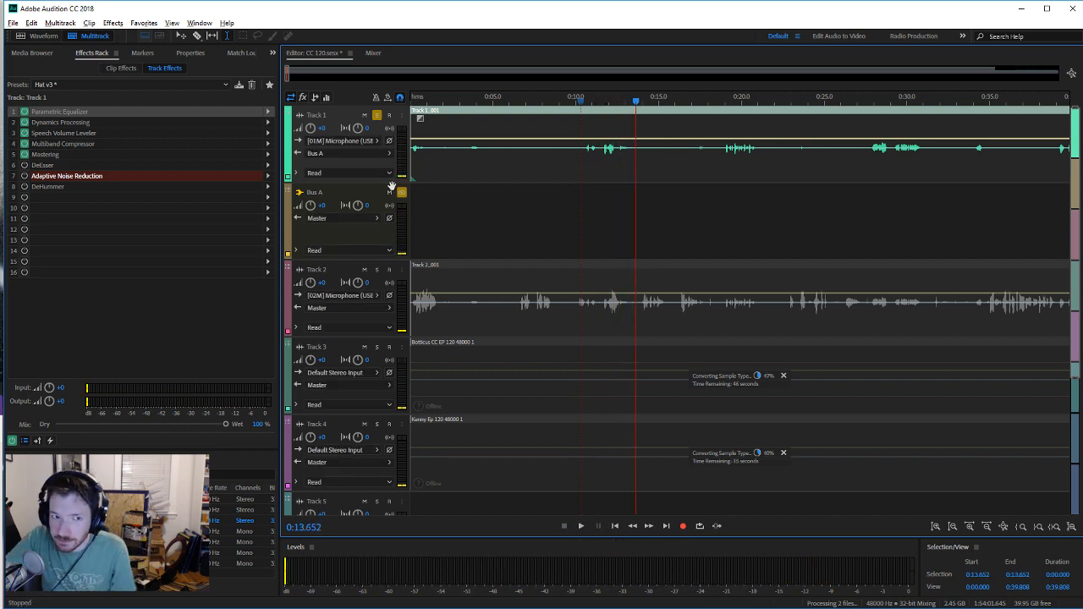
# Step: With Track 1's Parametric Equalizer window open, switch off all five active rack effects and play the track from about 0:10.3
pyautogui.click(146, 110)
pyautogui.doubleClick(146, 110)
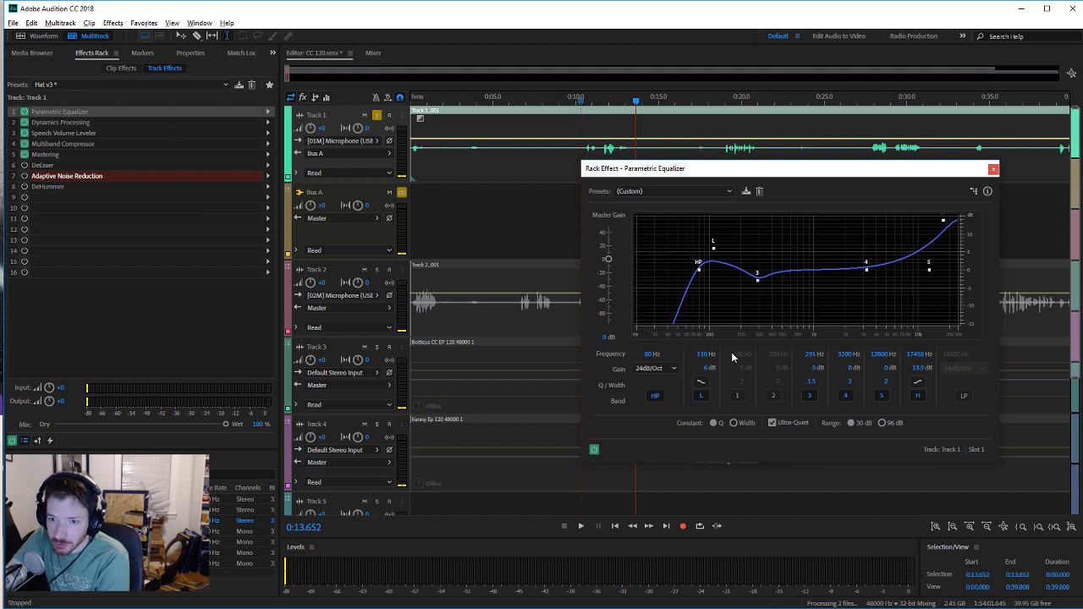
pyautogui.click(580, 144)
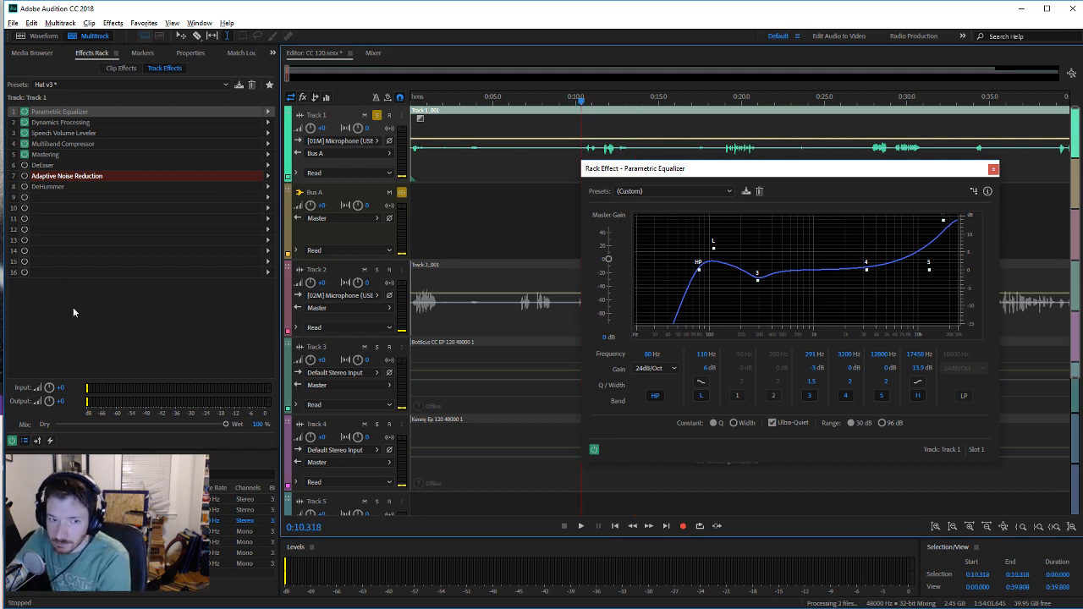
pyautogui.click(27, 155)
pyautogui.click(25, 144)
pyautogui.click(26, 133)
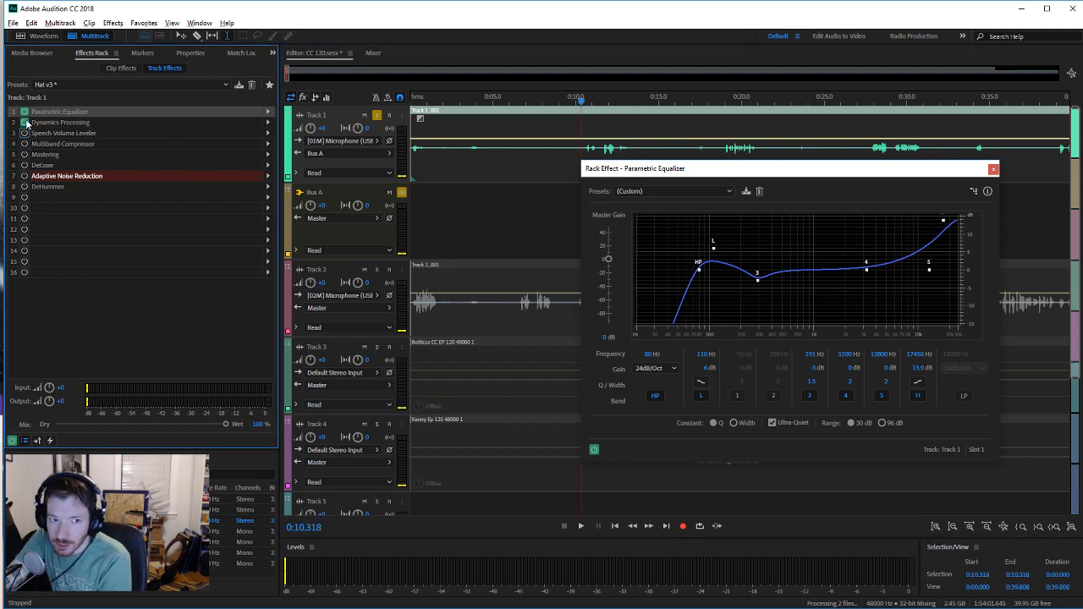
pyautogui.click(25, 123)
pyautogui.click(26, 112)
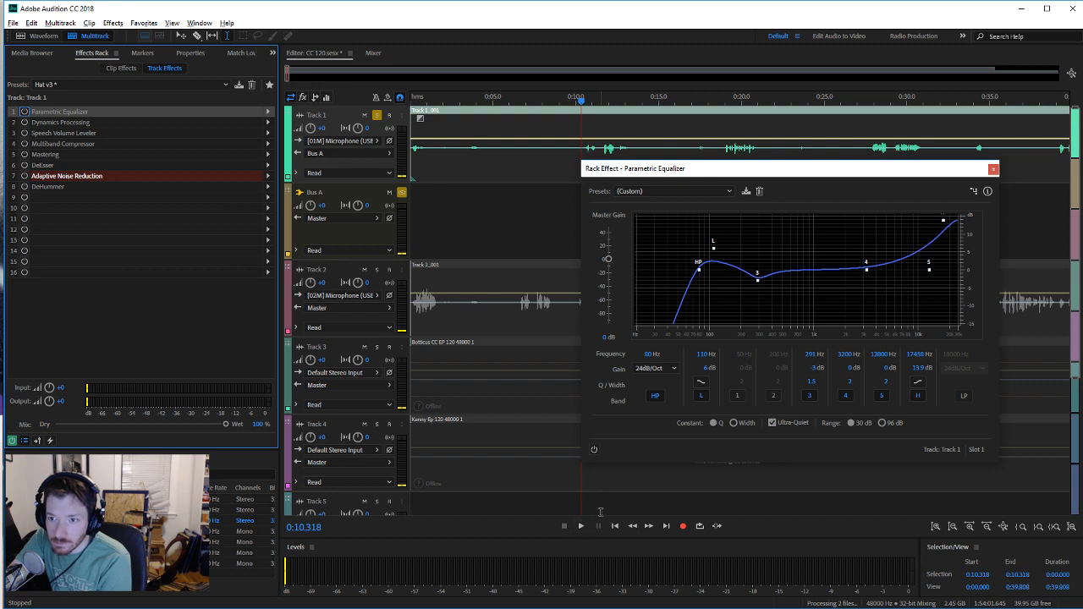
pyautogui.click(580, 526)
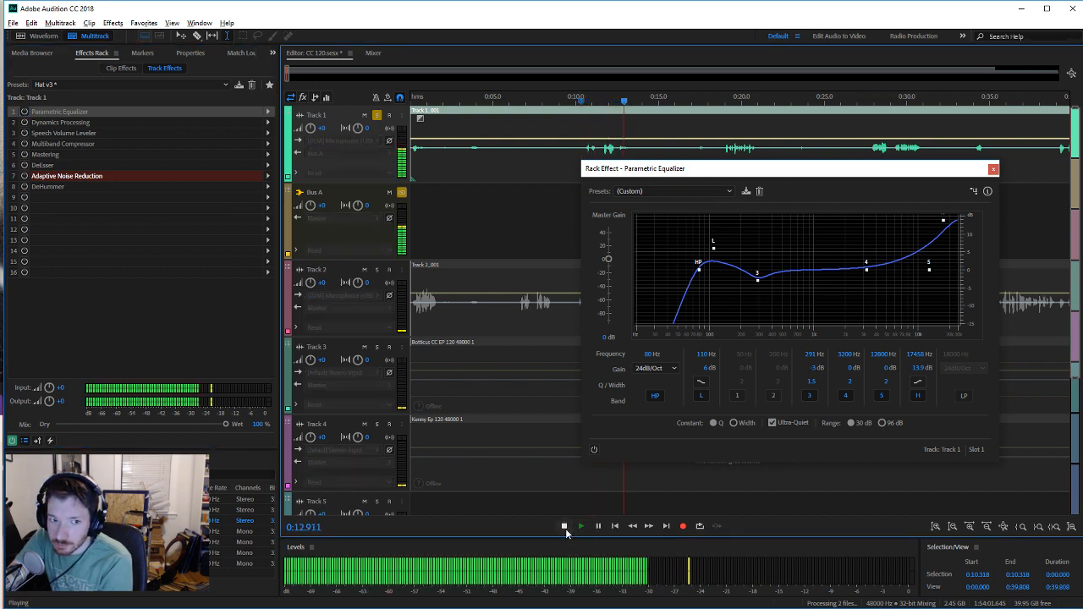
pyautogui.click(564, 526)
# Step: Enable only the Parametric Equalizer, play Track 1 from 0:10, and close the equalizer window
pyautogui.click(594, 449)
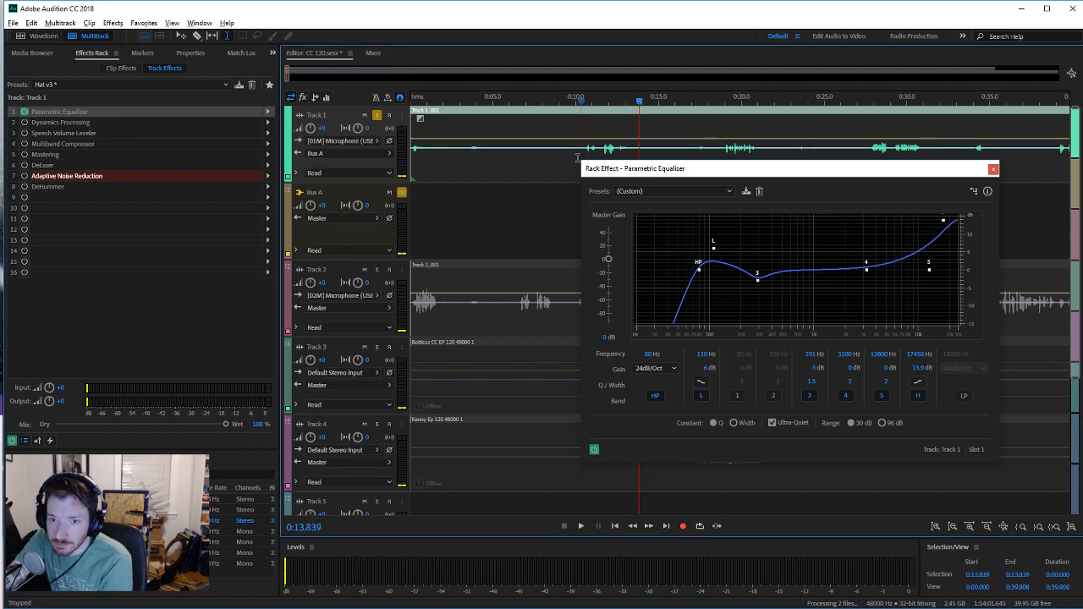
pyautogui.click(577, 158)
pyautogui.click(580, 526)
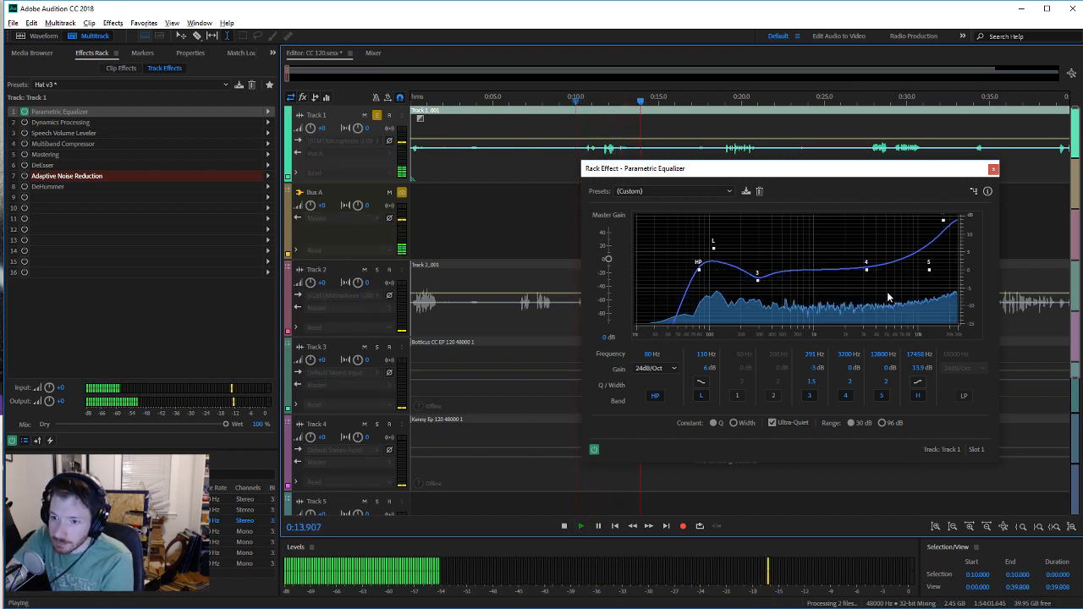
pyautogui.press('space')
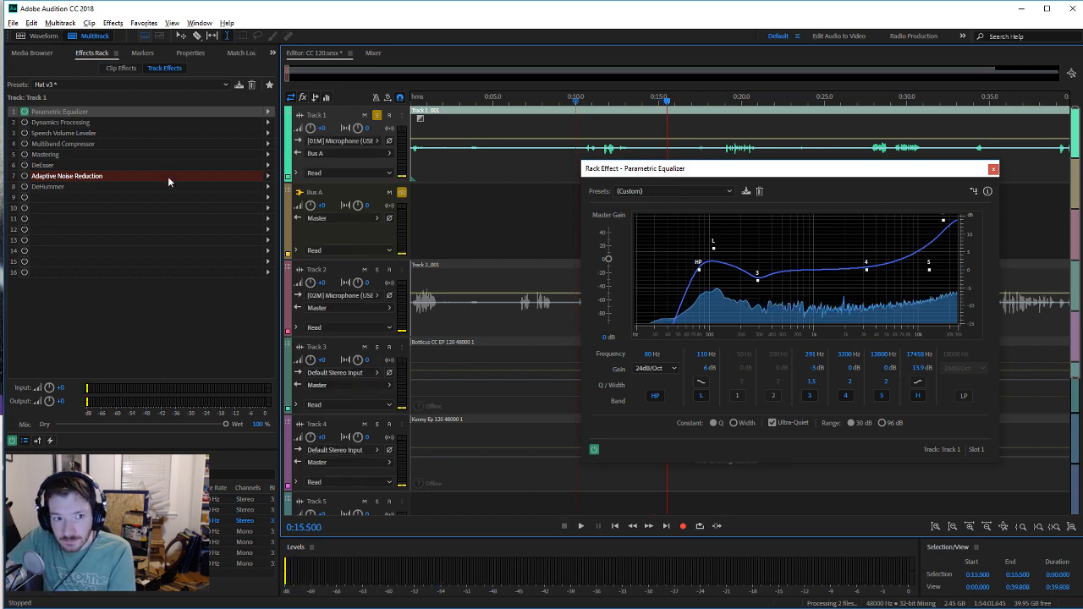
pyautogui.click(993, 171)
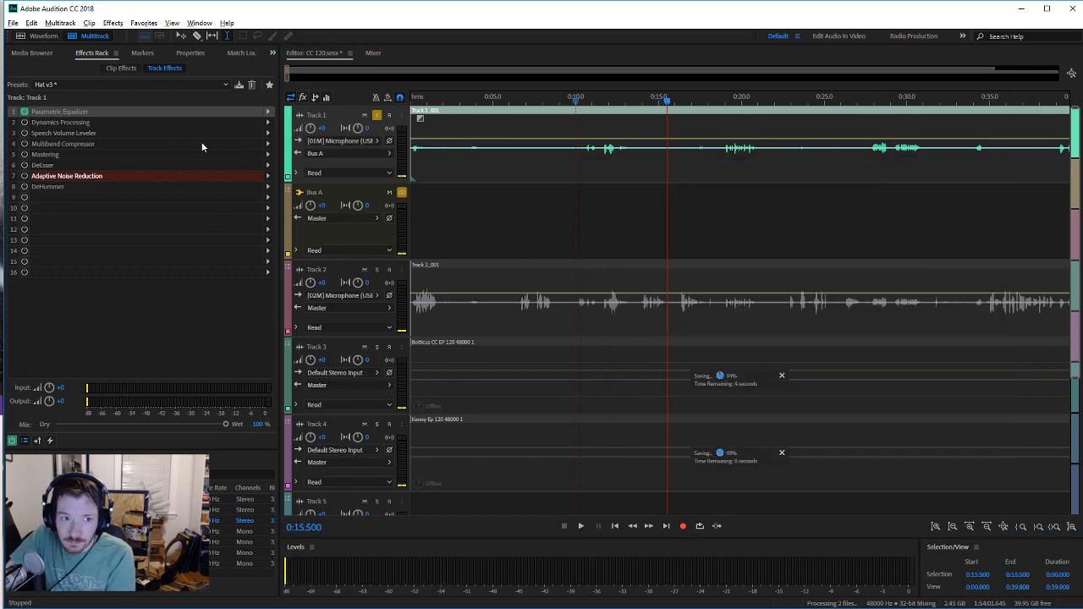
# Step: Open Track 1's Dynamics Processing effect, enable it, and play the track from 0:10
pyautogui.doubleClick(179, 123)
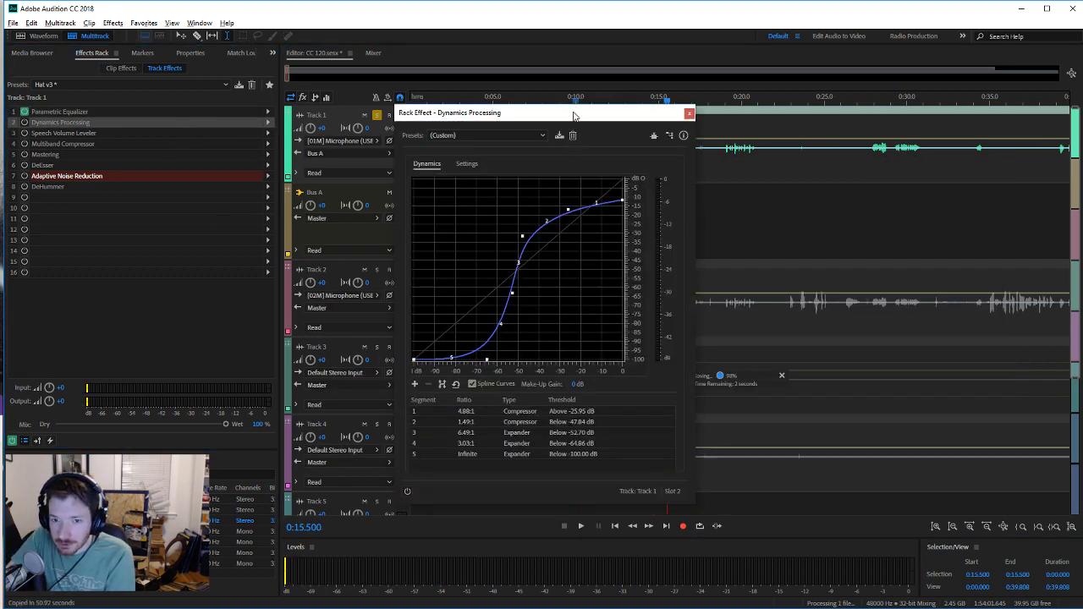
pyautogui.moveTo(573, 113); pyautogui.dragTo(272, 124)
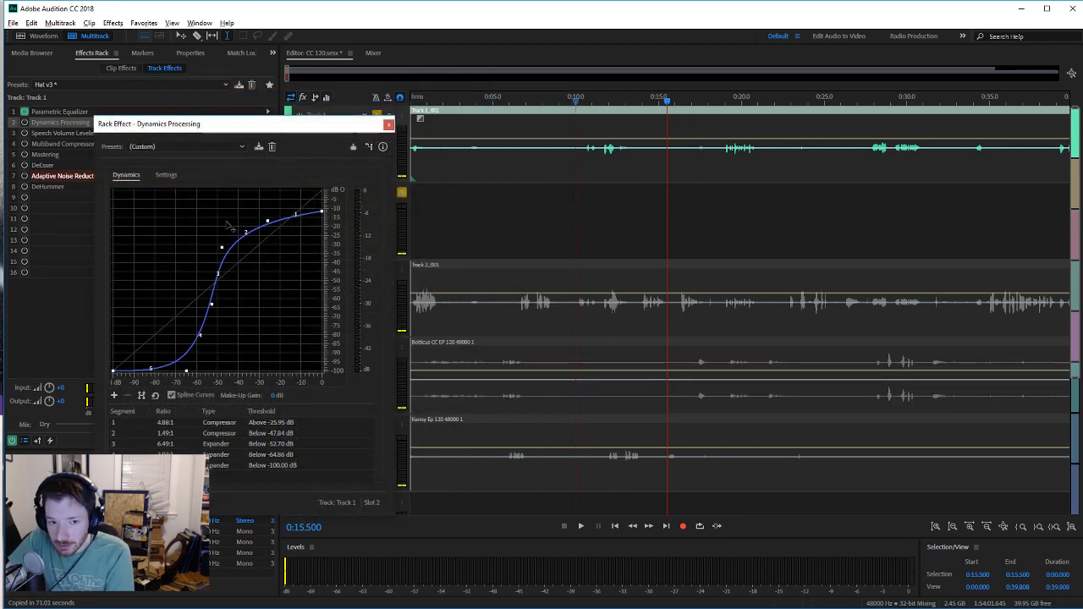
pyautogui.click(574, 171)
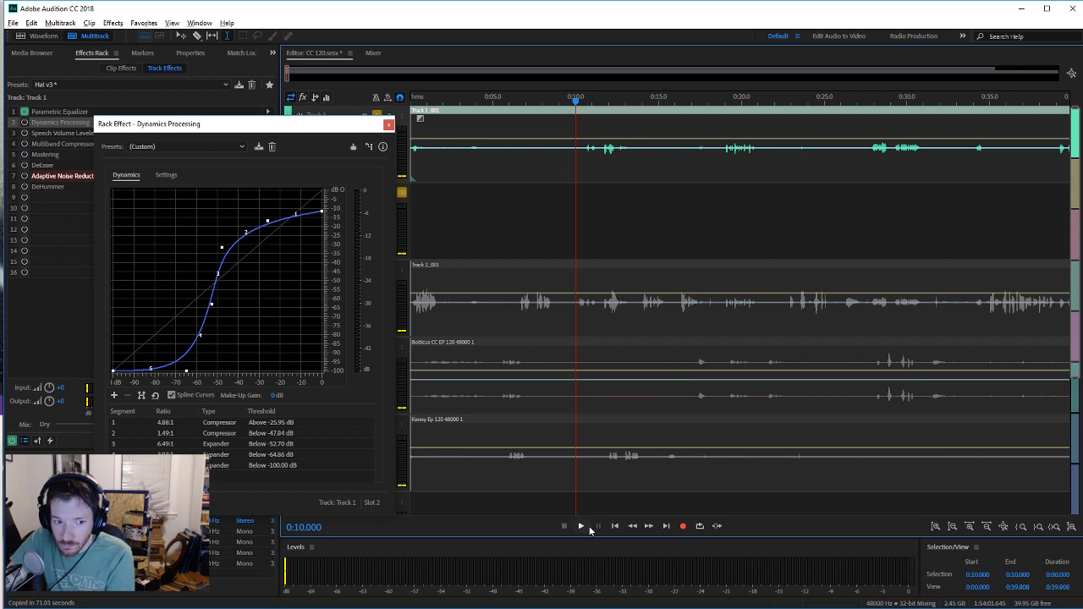
pyautogui.click(580, 525)
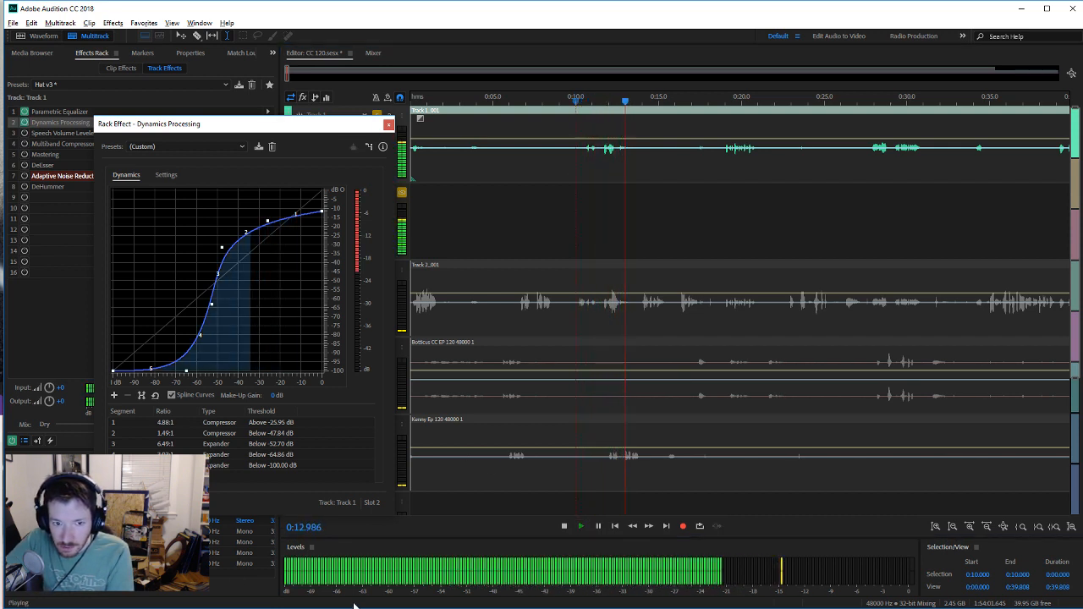
pyautogui.press('space')
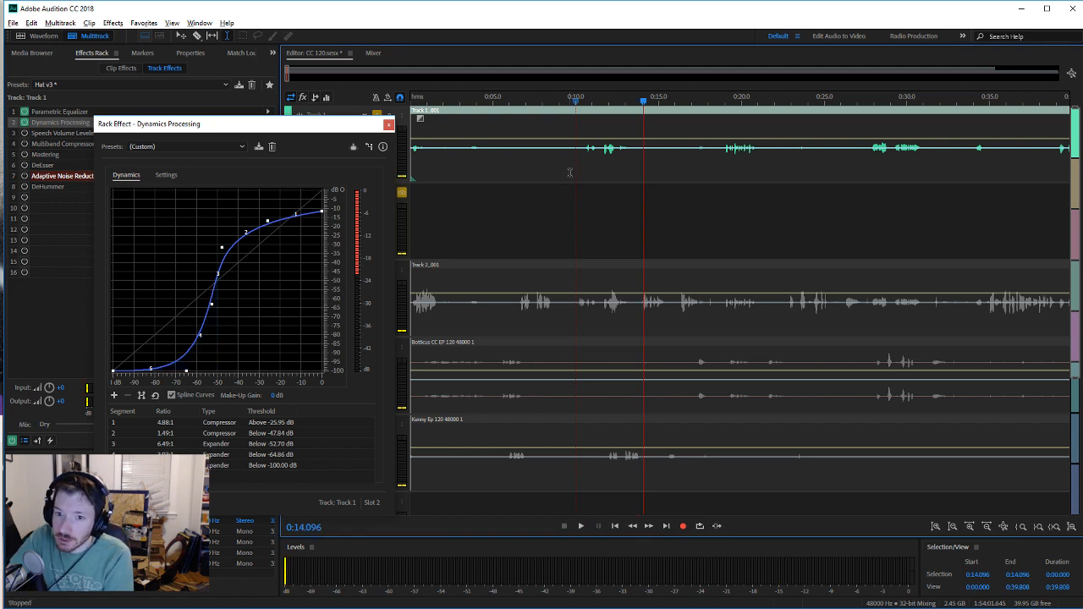
# Step: Replay Track 1 from 0:10 with Dynamics Processing active, and close the effect window
pyautogui.click(575, 172)
pyautogui.click(581, 526)
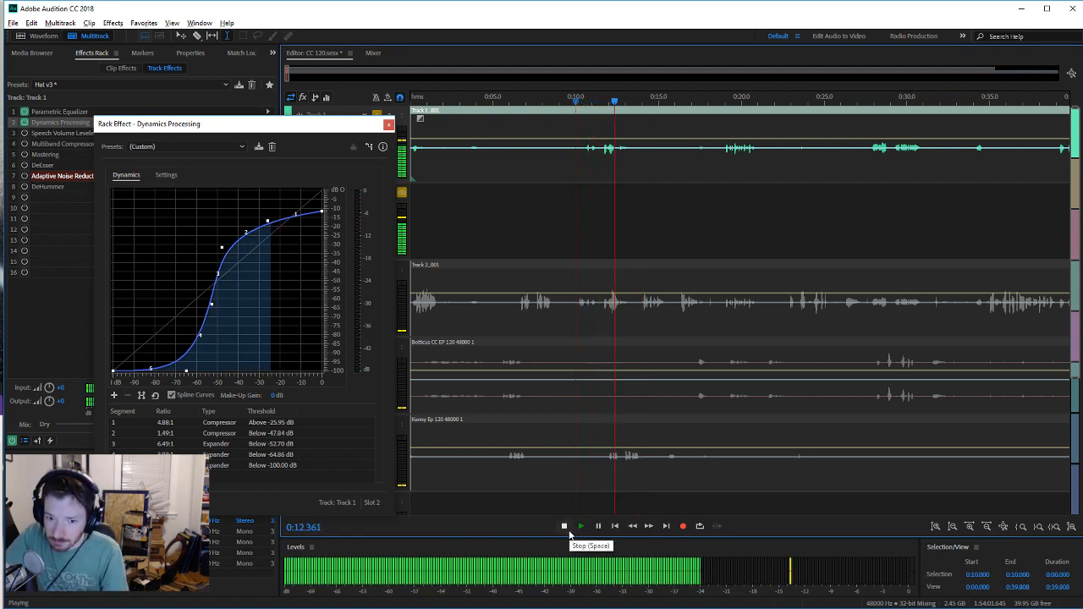
pyautogui.click(564, 526)
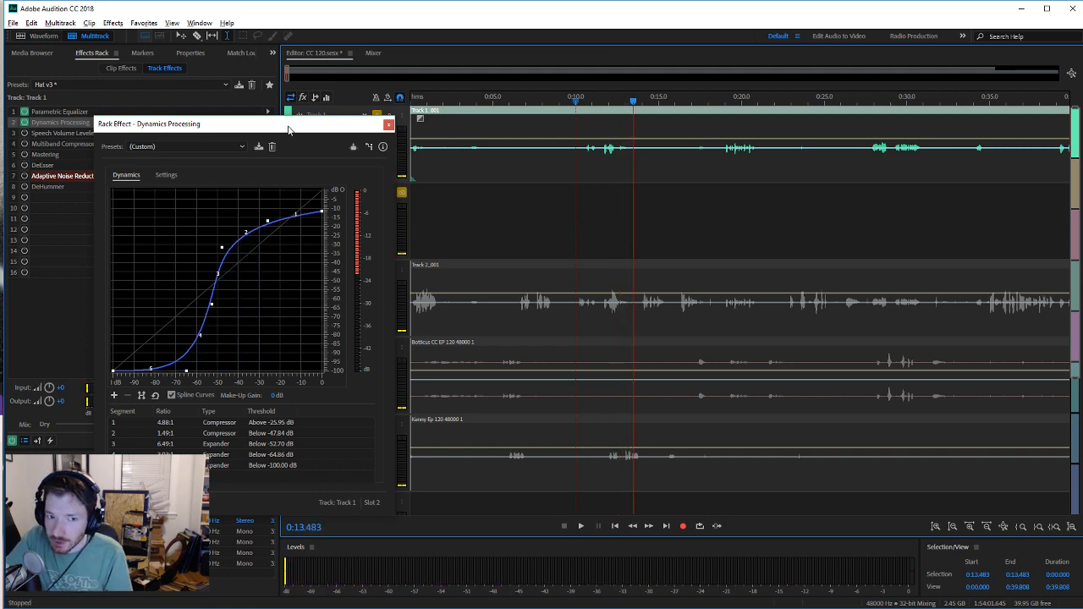
pyautogui.moveTo(290, 123); pyautogui.dragTo(541, 172)
pyautogui.click(637, 173)
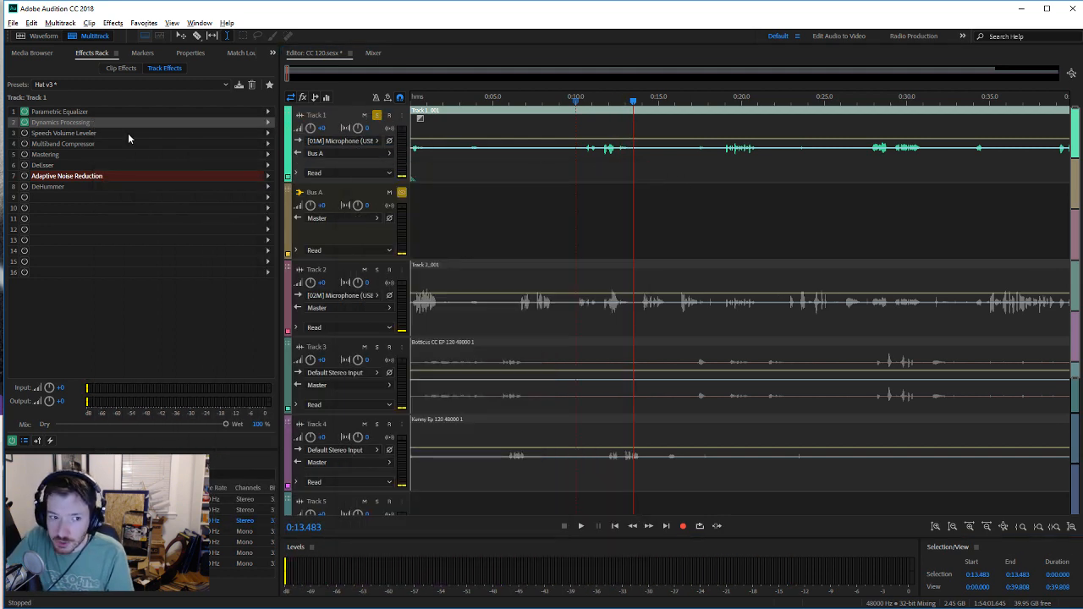
# Step: Open Track 1's Speech Volume Leveler, expand its advanced settings, and place the playhead at about 0:10.5
pyautogui.doubleClick(128, 133)
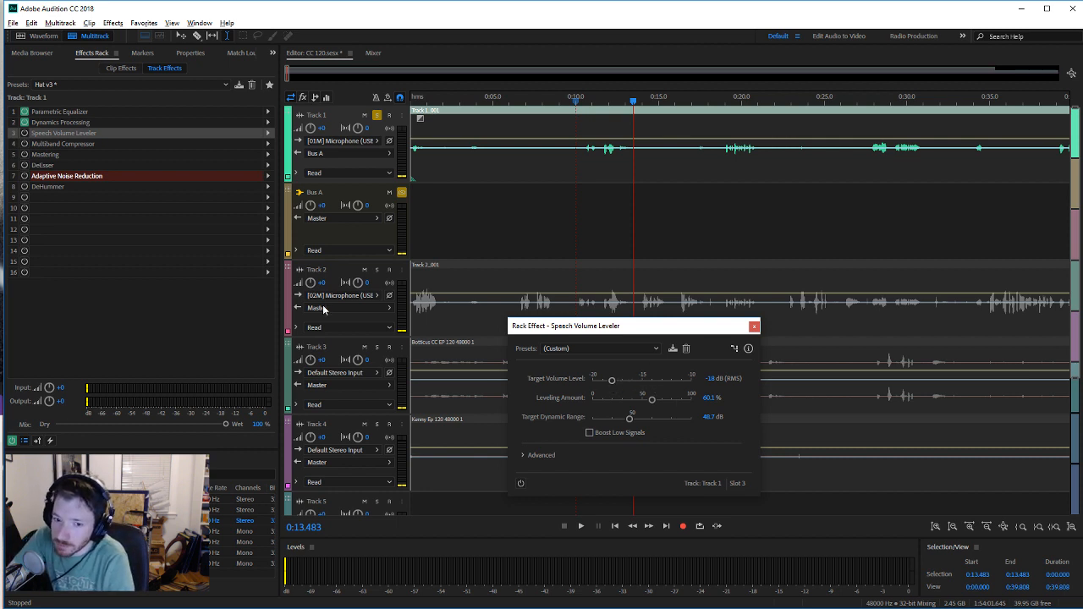
pyautogui.click(585, 156)
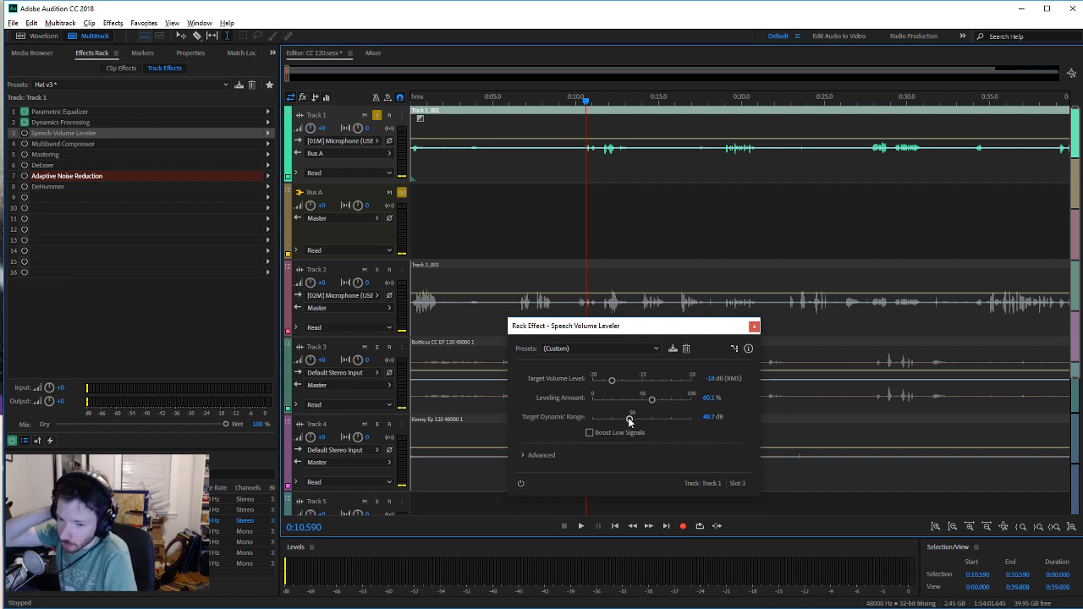
pyautogui.click(524, 456)
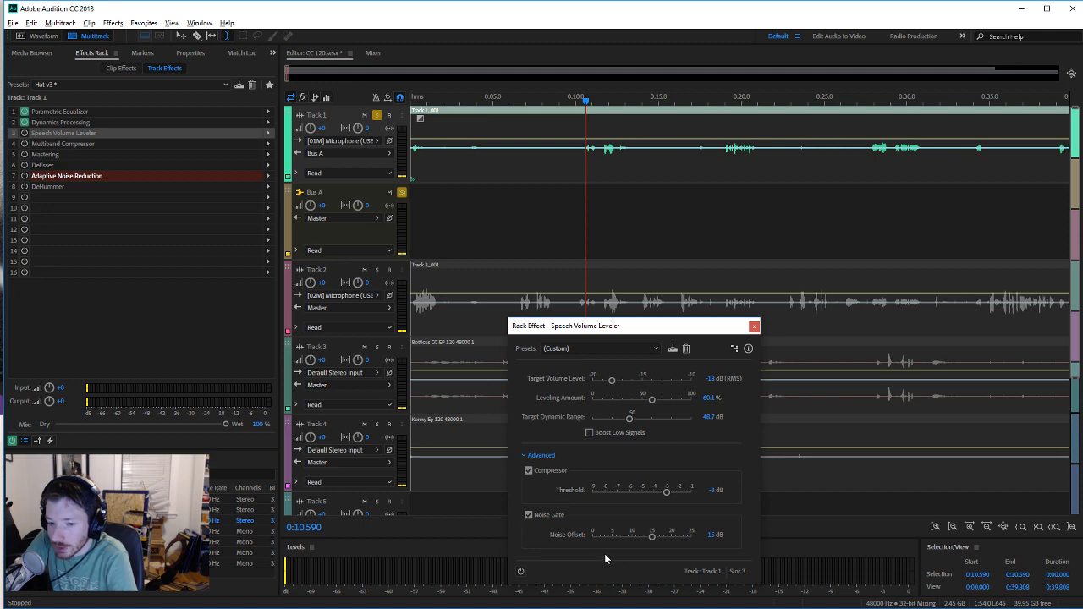
pyautogui.moveTo(641, 333); pyautogui.dragTo(303, 485)
pyautogui.click(583, 159)
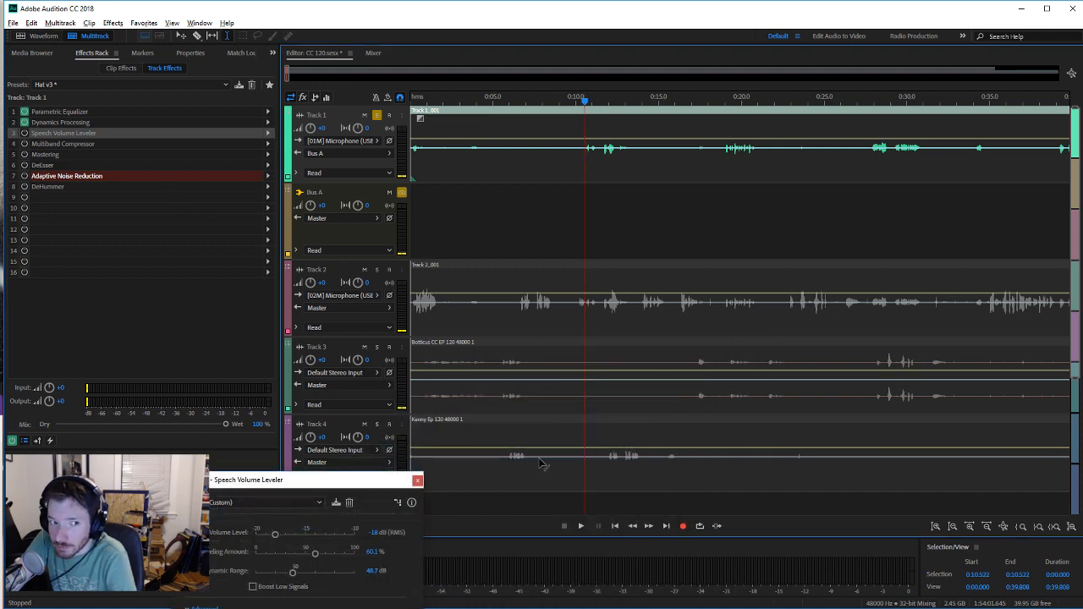
# Step: Play Track 1 from about 0:10.5, enable the Speech Volume Leveler during playback, and close its window
pyautogui.click(581, 525)
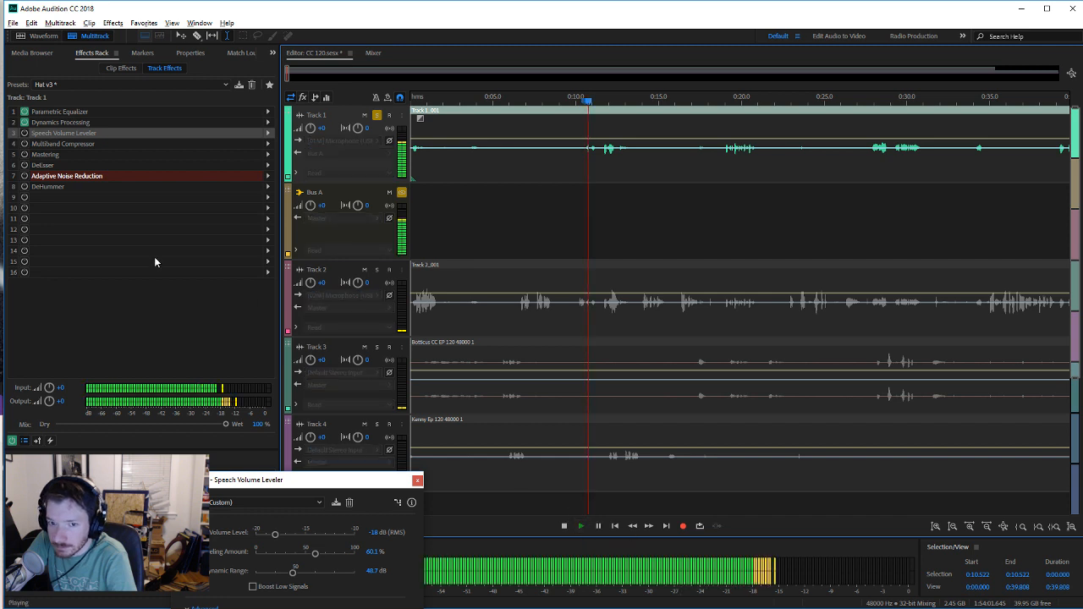
pyautogui.click(25, 132)
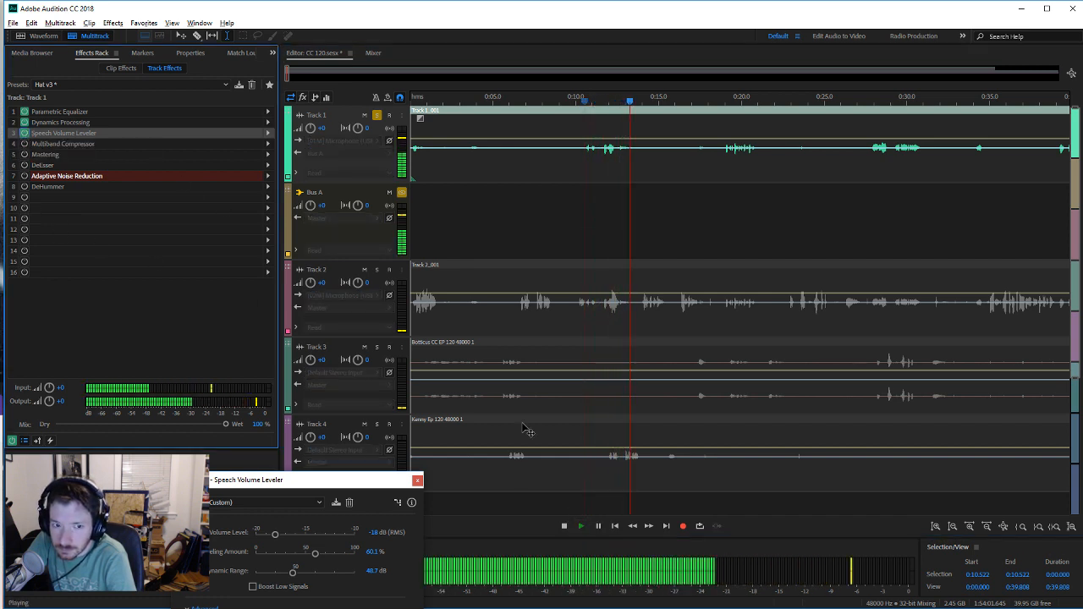
pyautogui.press('space')
pyautogui.click(92, 142)
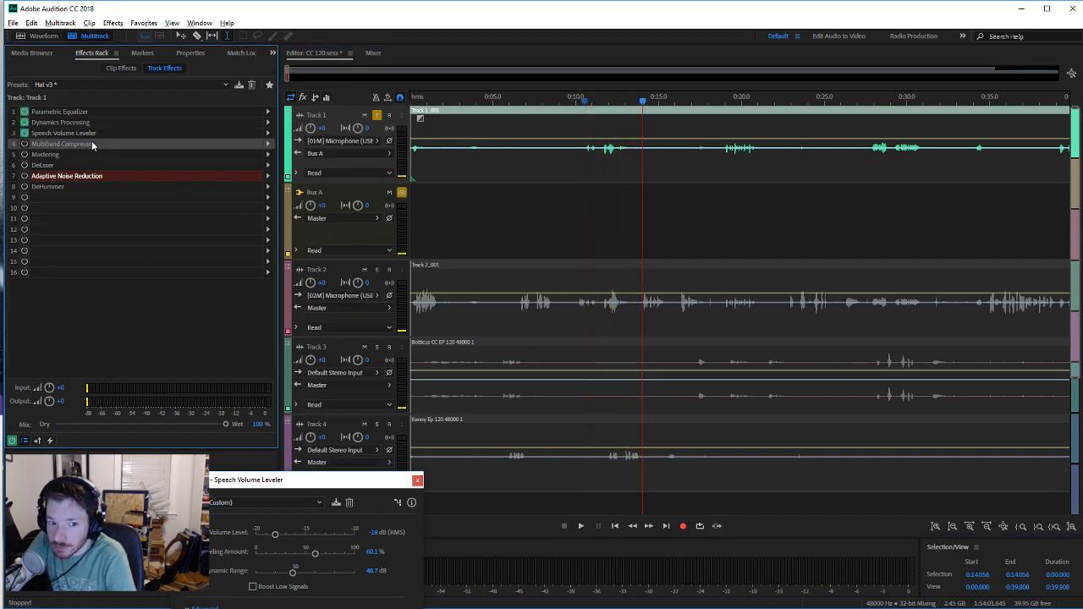
pyautogui.click(417, 480)
# Step: Open Track 1's Multiband Compressor, enable it, close its window, and play the track from about 0:10.3
pyautogui.doubleClick(104, 143)
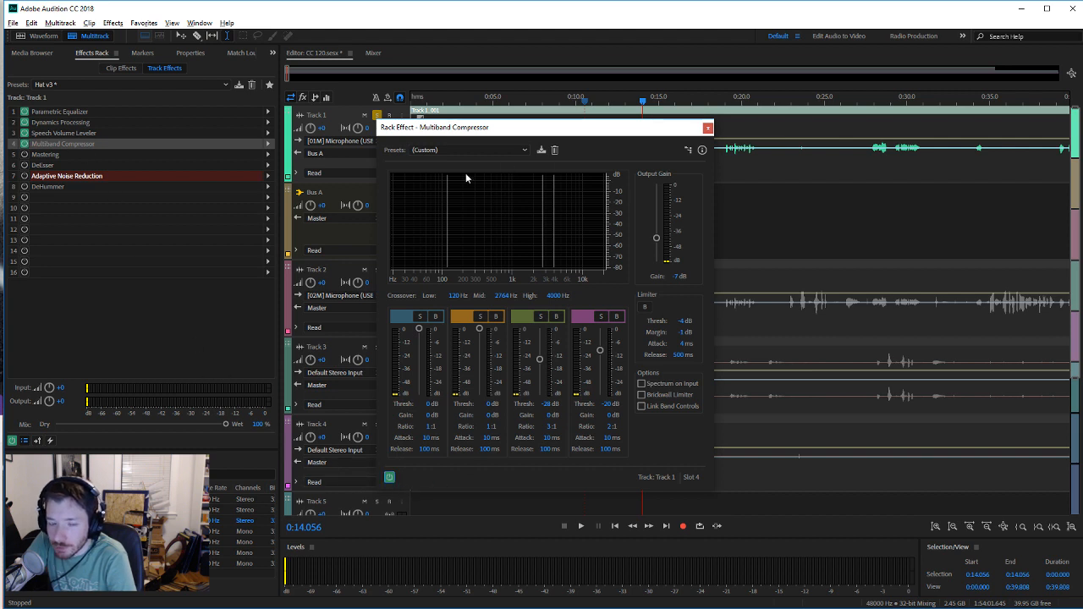
pyautogui.click(707, 128)
pyautogui.click(599, 197)
pyautogui.click(581, 197)
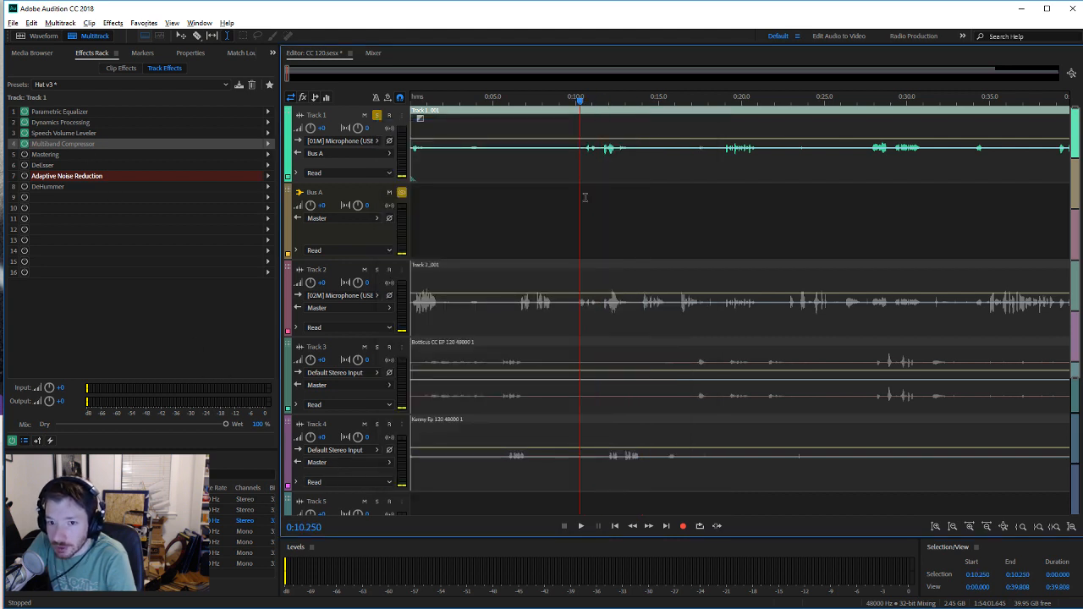
pyautogui.click(581, 526)
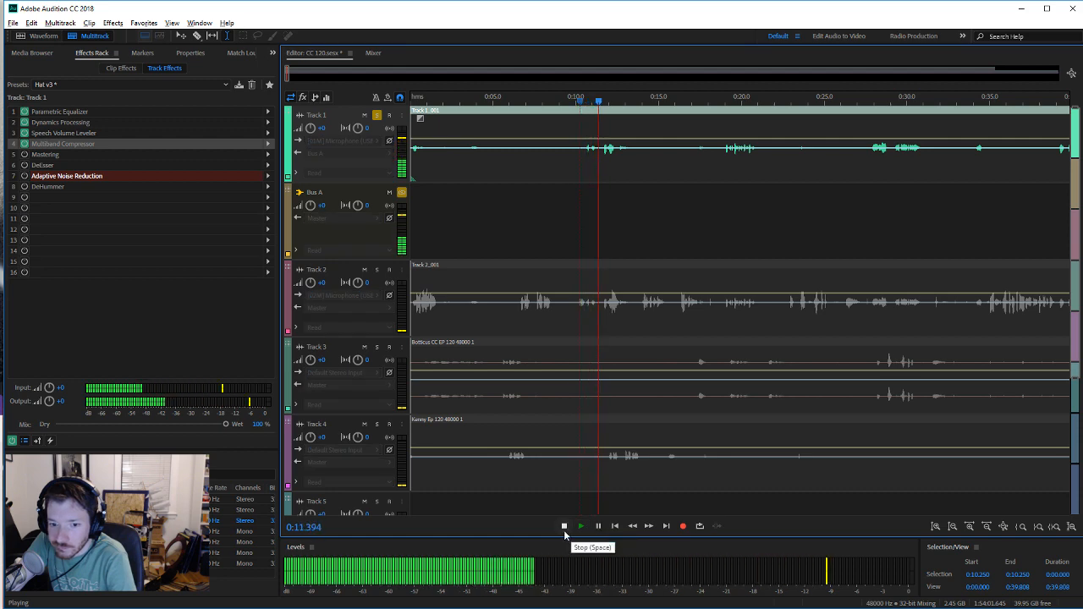
pyautogui.click(563, 526)
# Step: Open Track 1's Mastering effect and play the track from about 0:10.4 with Mastering still switched off
pyautogui.doubleClick(132, 157)
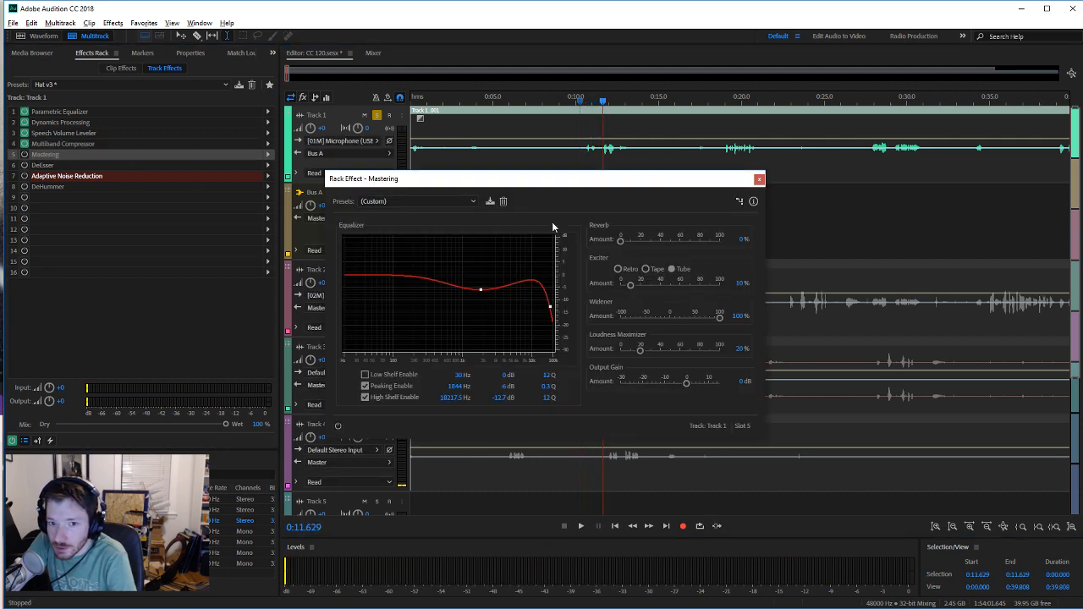
pyautogui.moveTo(554, 181); pyautogui.dragTo(551, 280)
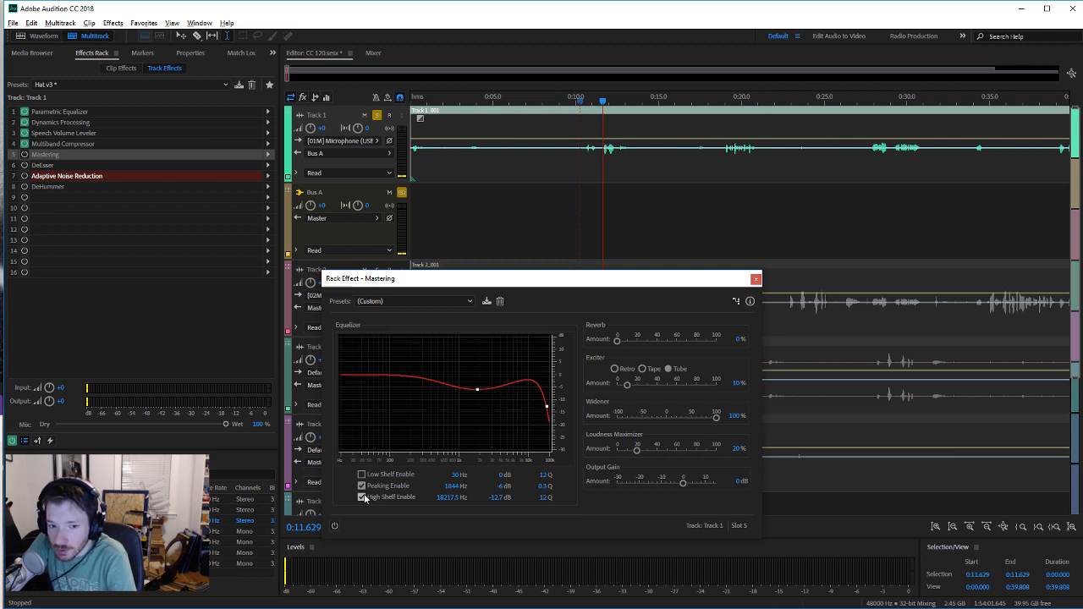
pyautogui.click(581, 159)
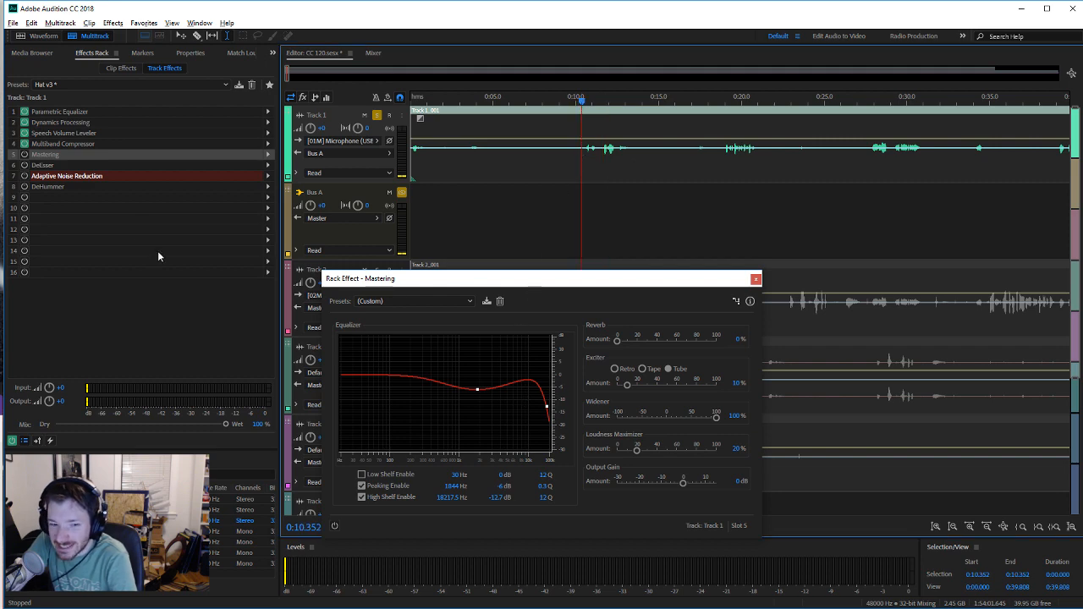
pyautogui.moveTo(579, 283); pyautogui.dragTo(773, 257)
pyautogui.click(581, 525)
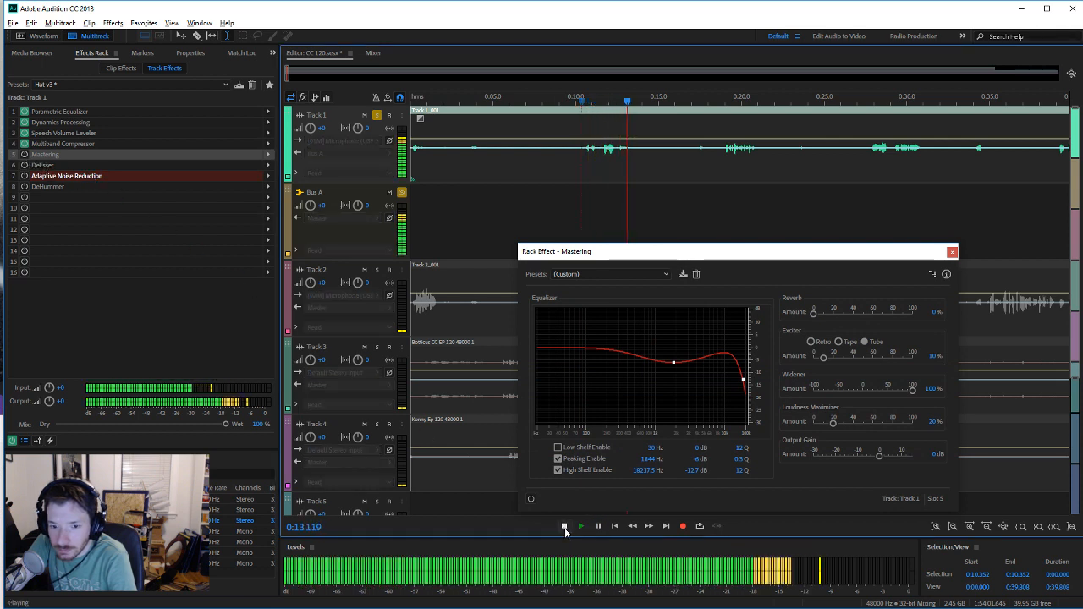
pyautogui.click(564, 526)
# Step: Enable Mastering on Track 1, play the track again from about 0:10.4, and close the effect window
pyautogui.click(24, 154)
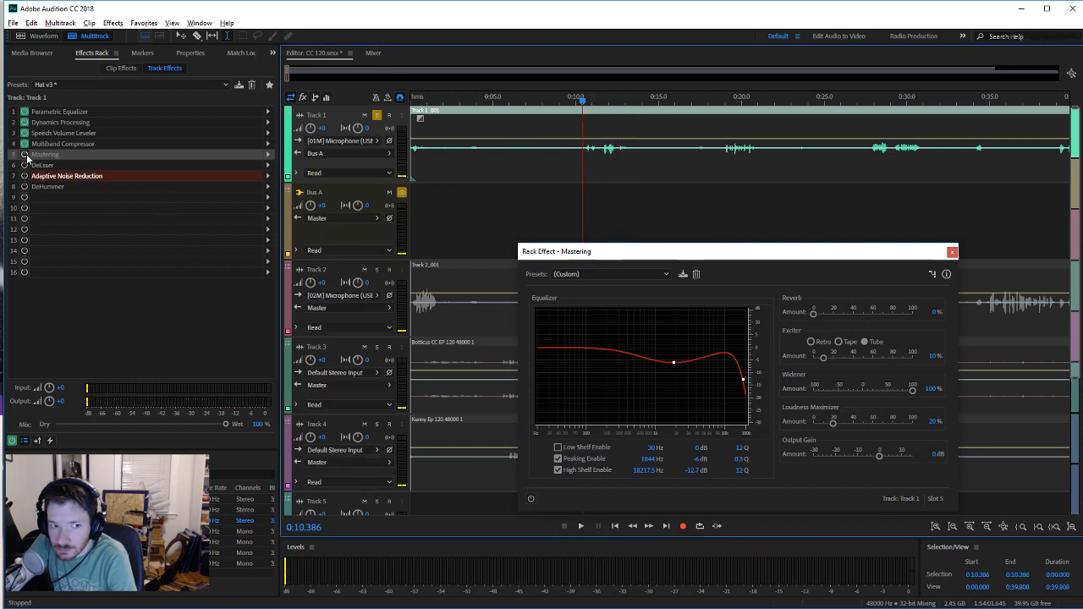
pyautogui.click(577, 525)
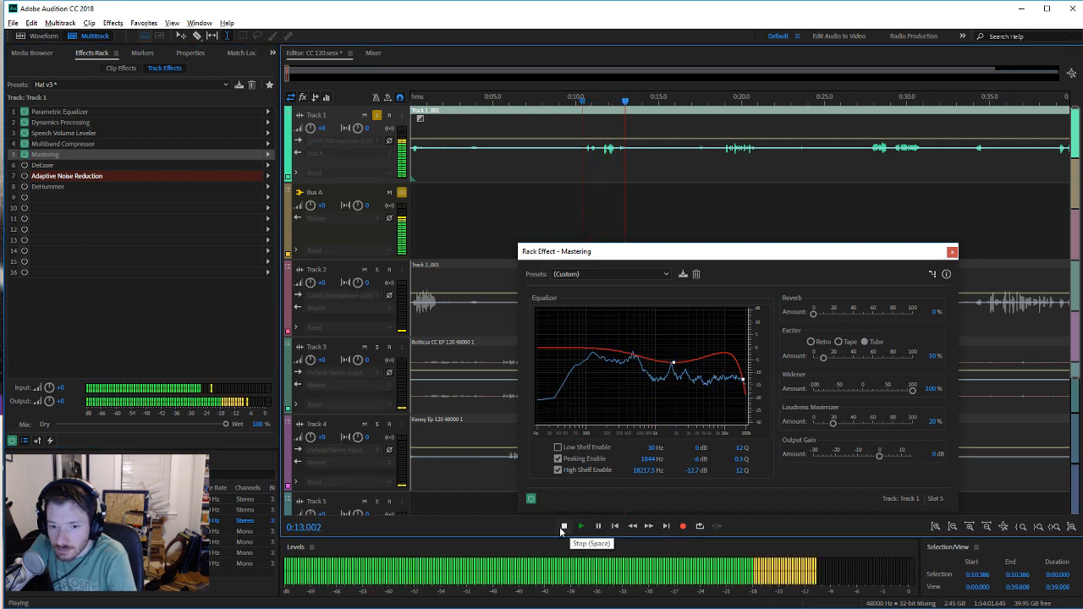
pyautogui.click(565, 527)
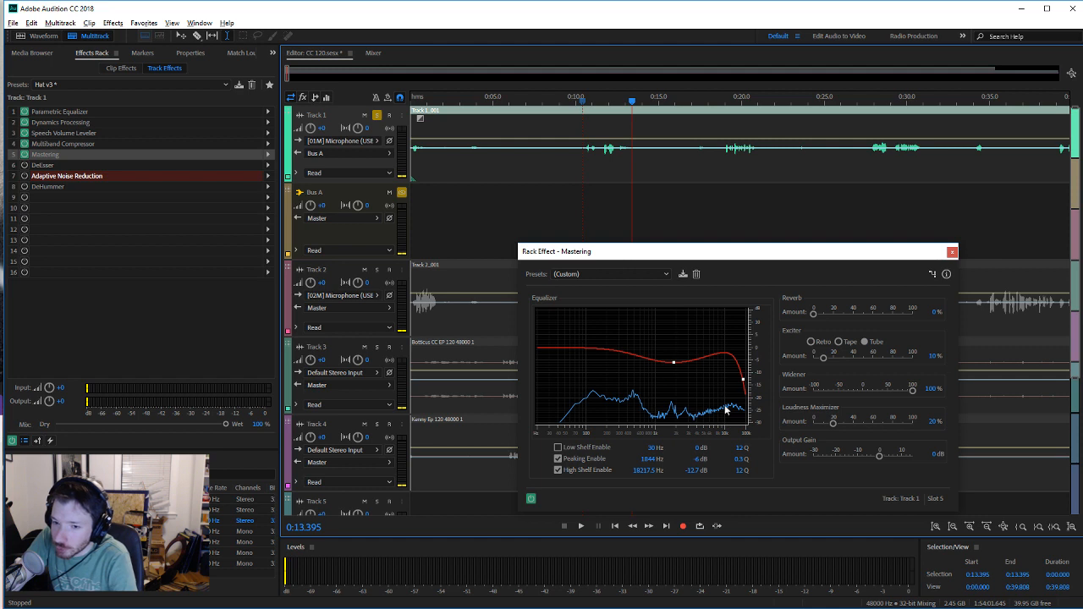
pyautogui.click(952, 252)
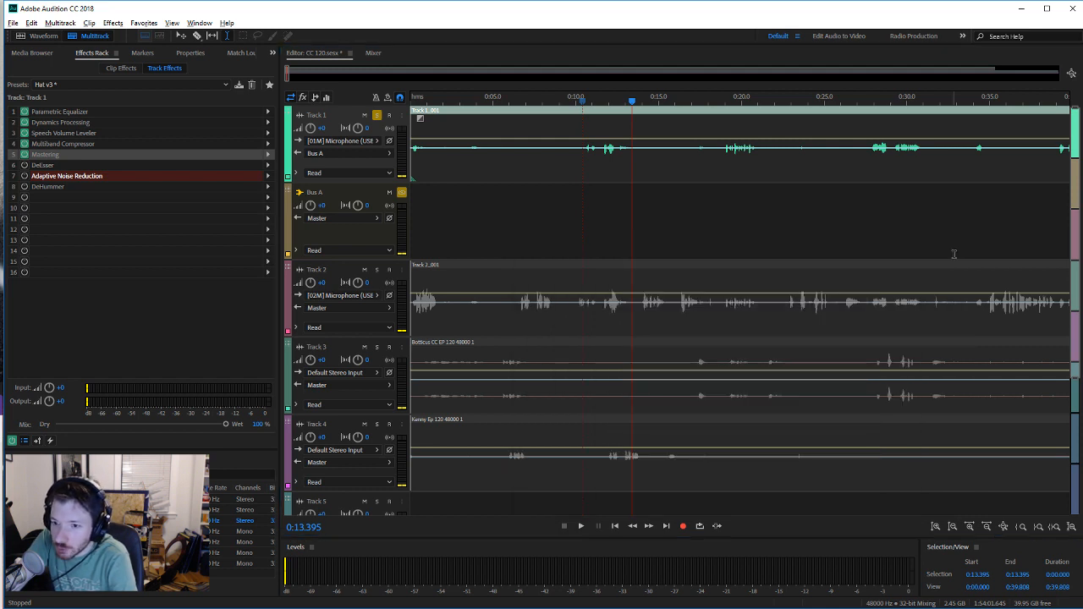
# Step: Solo Track 3 and Track 4 along with Track 1
pyautogui.click(531, 386)
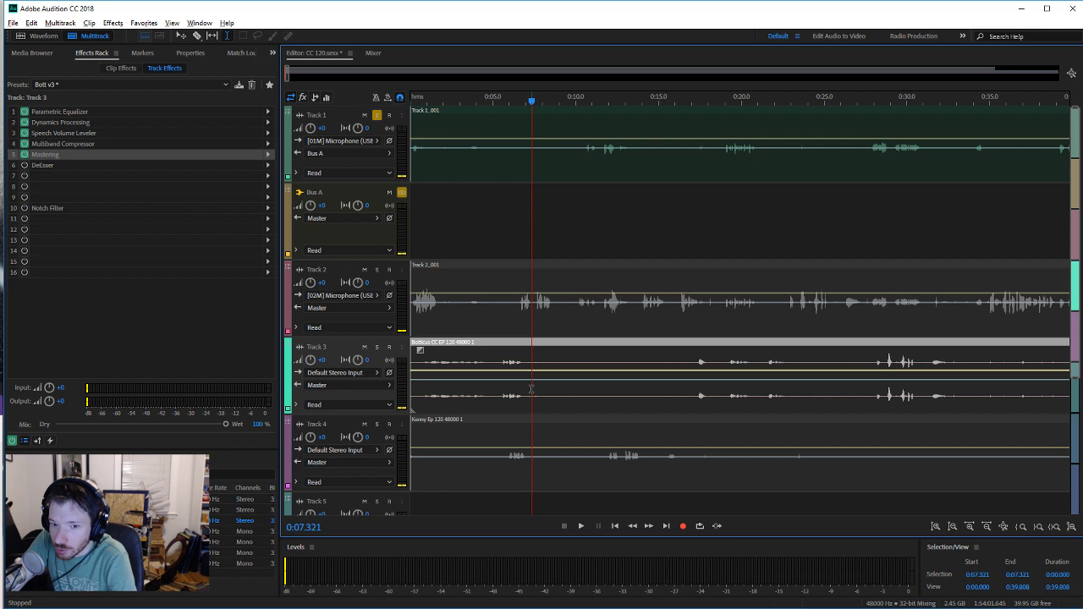
pyautogui.click(377, 347)
pyautogui.click(378, 425)
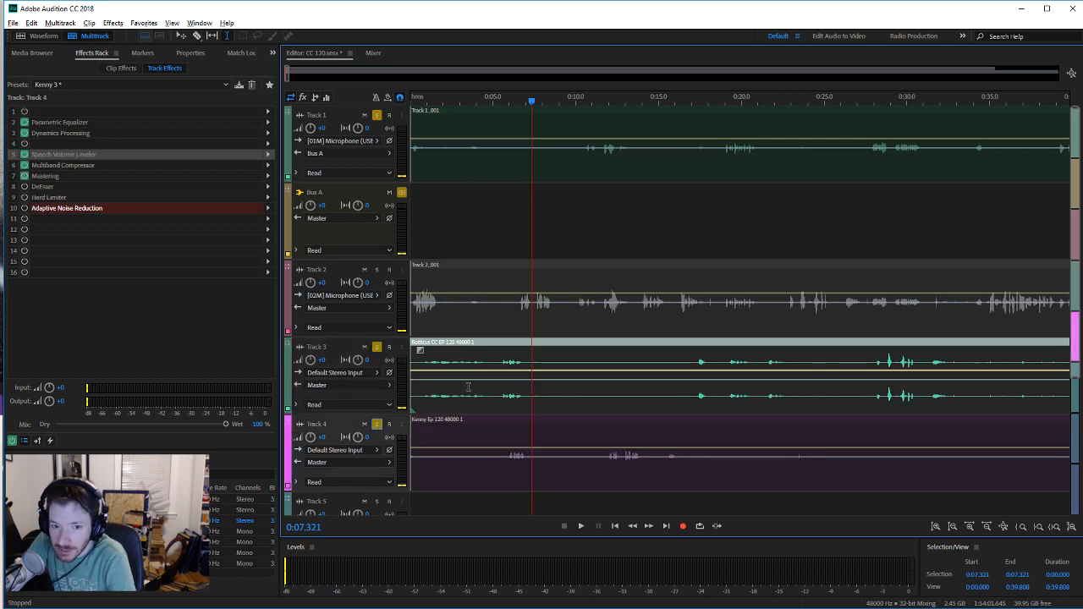
# Step: Compare the effects racks of Tracks 3 and 4, and reselect Track 1 with the playhead at about 0:09
pyautogui.click(478, 383)
pyautogui.click(462, 462)
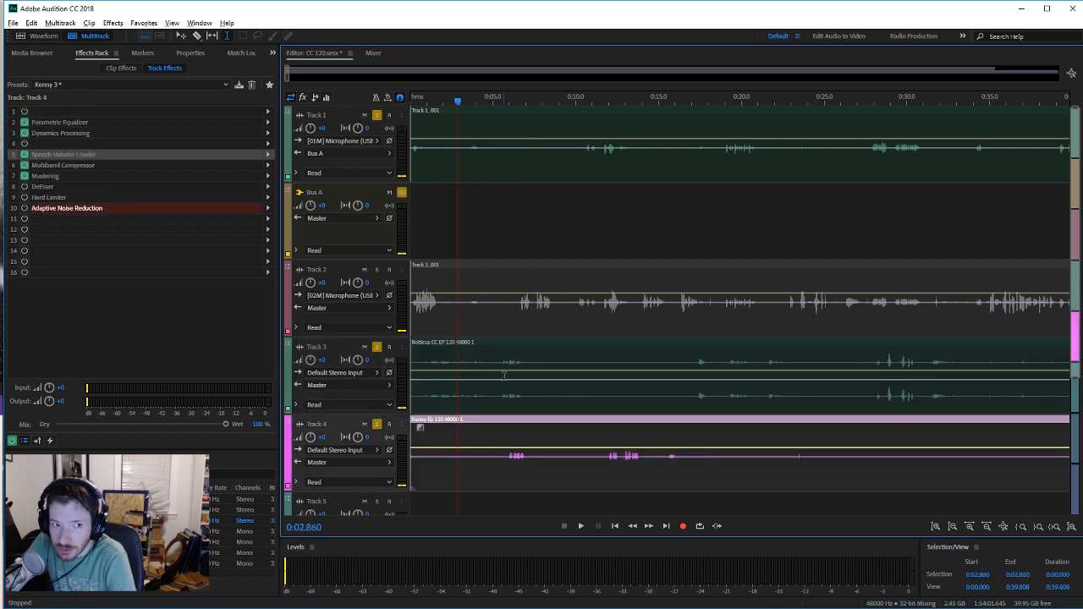
pyautogui.click(504, 376)
pyautogui.click(480, 430)
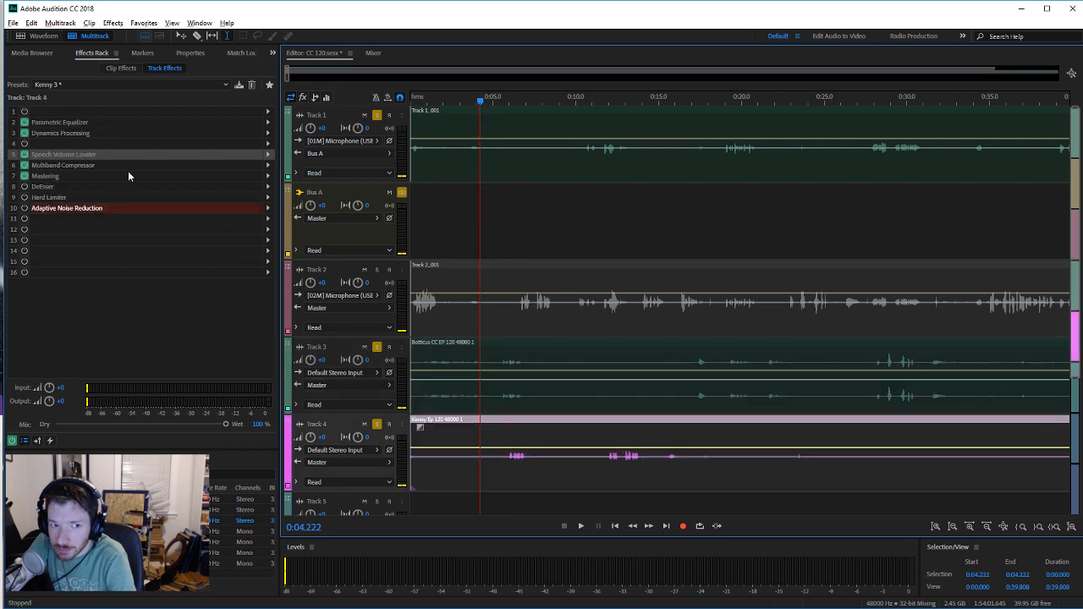
pyautogui.click(447, 399)
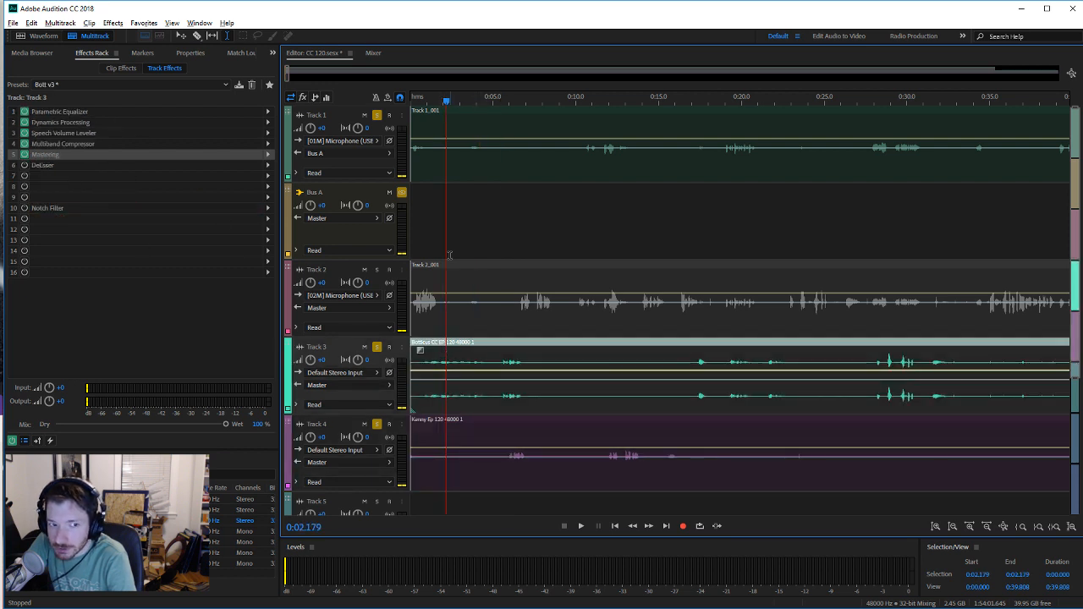
pyautogui.click(504, 146)
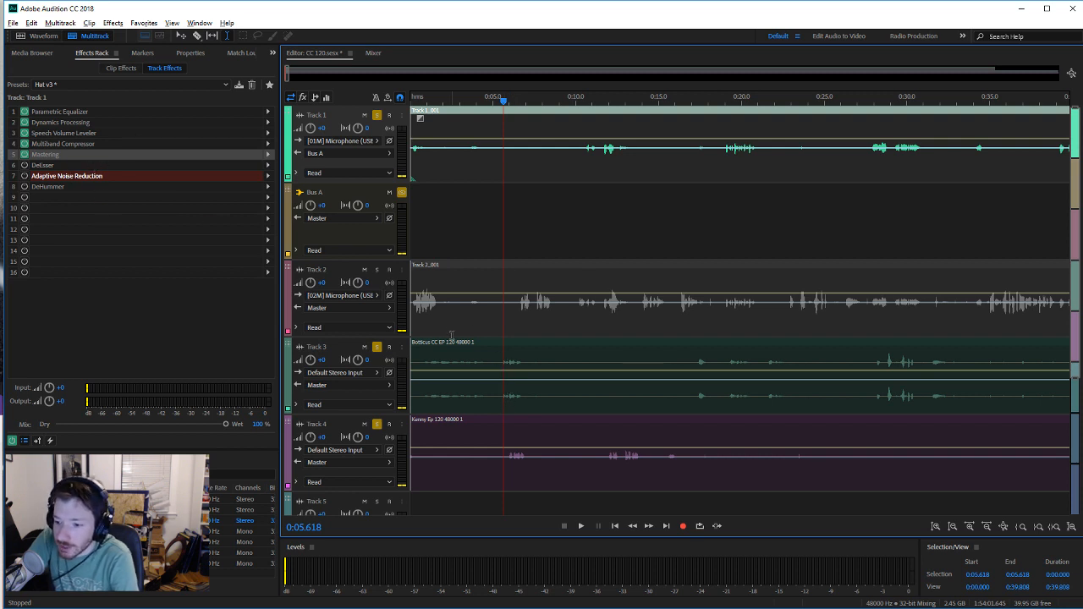
pyautogui.click(559, 162)
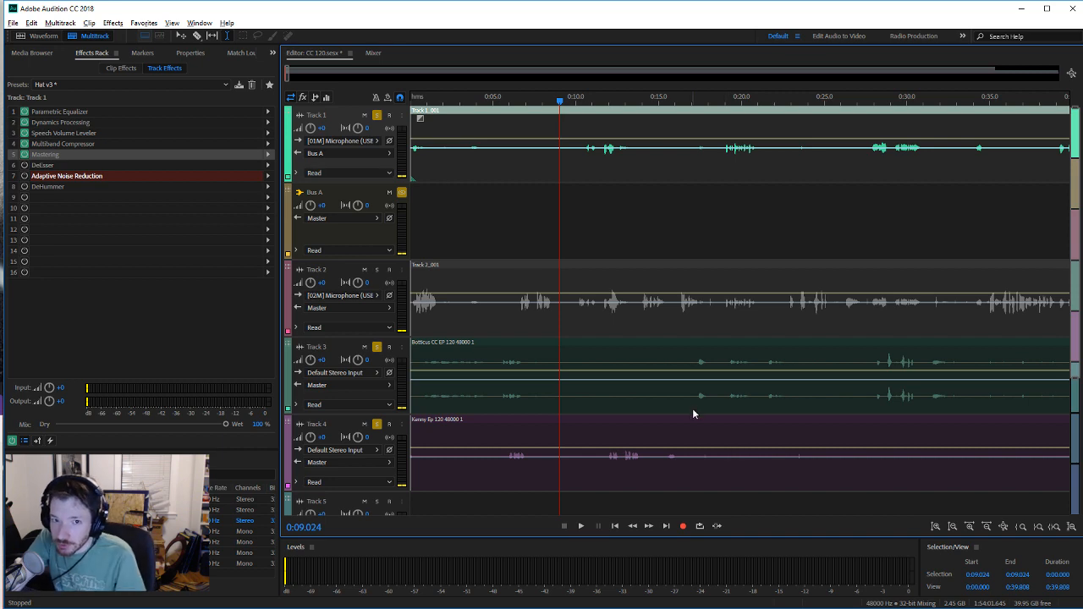
# Step: Open Track 1's recording in the Waveform editor and play the quiet gap from about 0:13.8
pyautogui.click(25, 36)
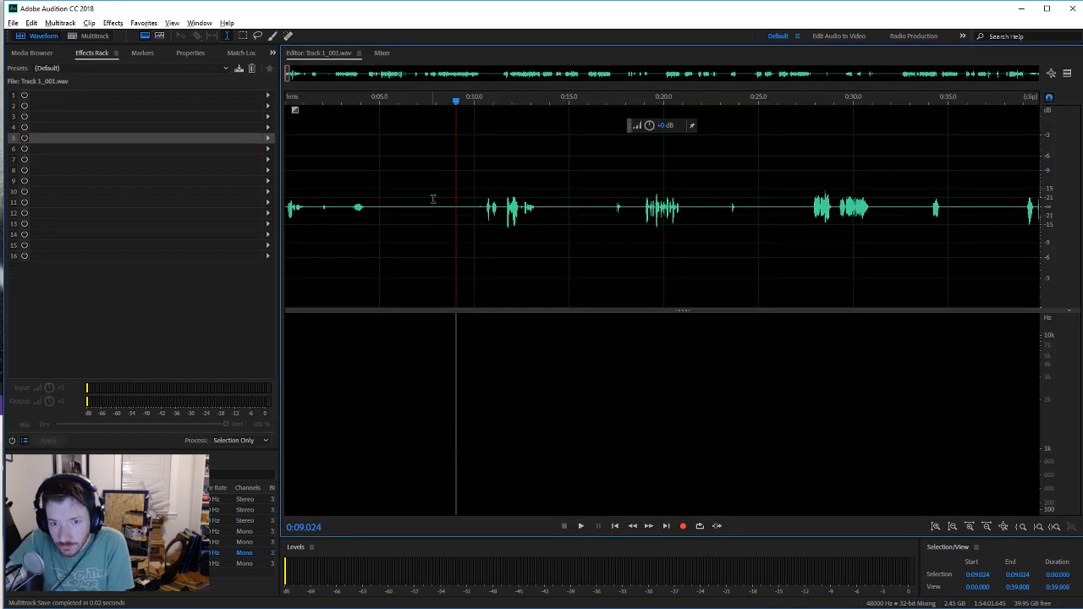
pyautogui.click(505, 224)
pyautogui.click(560, 389)
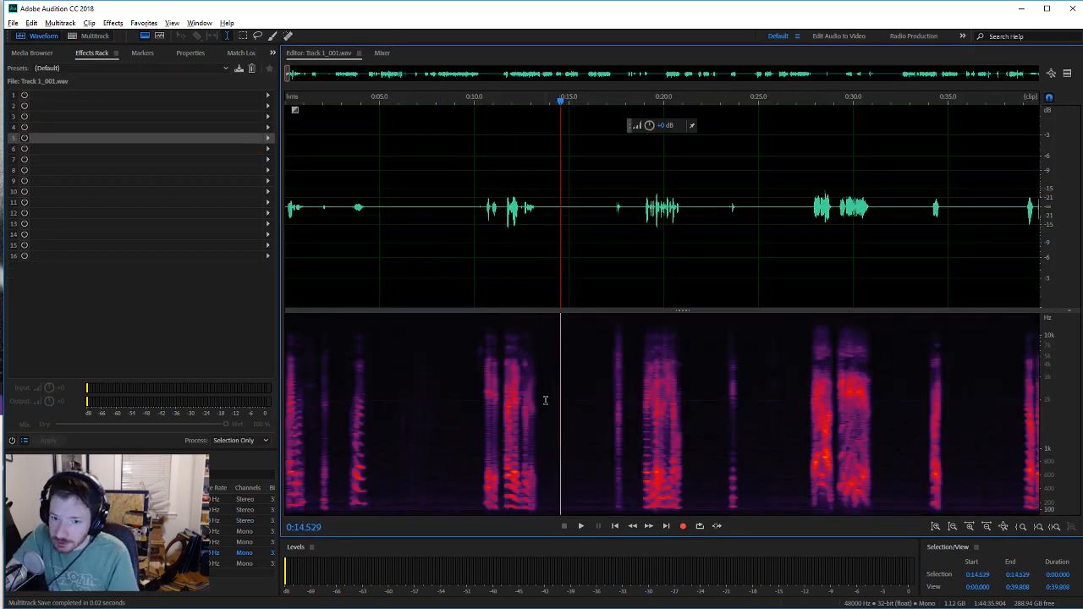
pyautogui.click(580, 527)
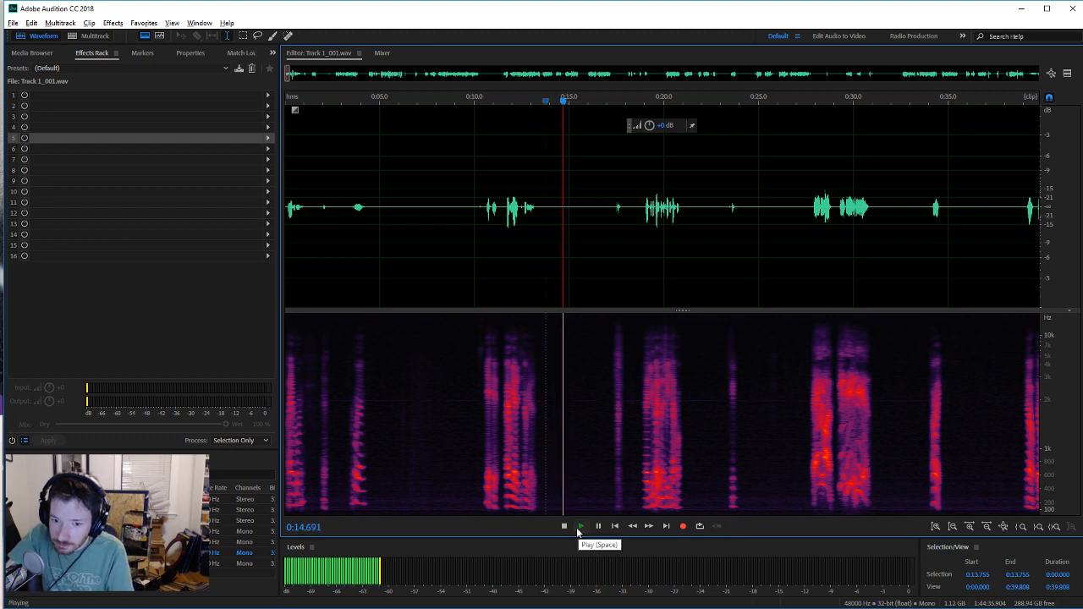
pyautogui.click(580, 526)
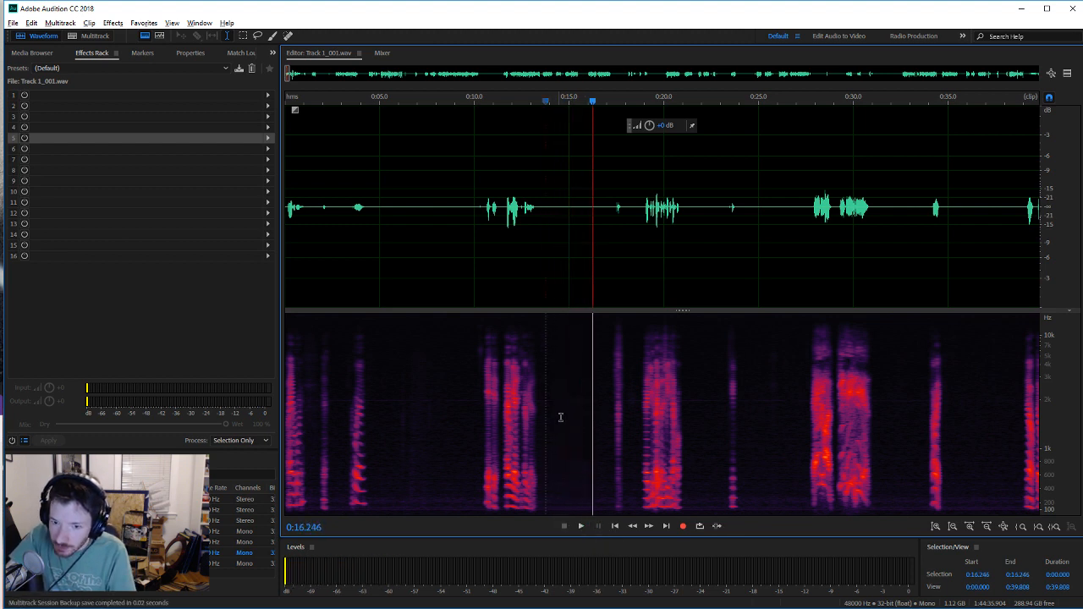
# Step: Select the quiet gap from about 0:13.8 to 0:17.0 and open the Noise Reduction effect
pyautogui.moveTo(606, 425); pyautogui.dragTo(545, 427)
pyautogui.click(32, 24)
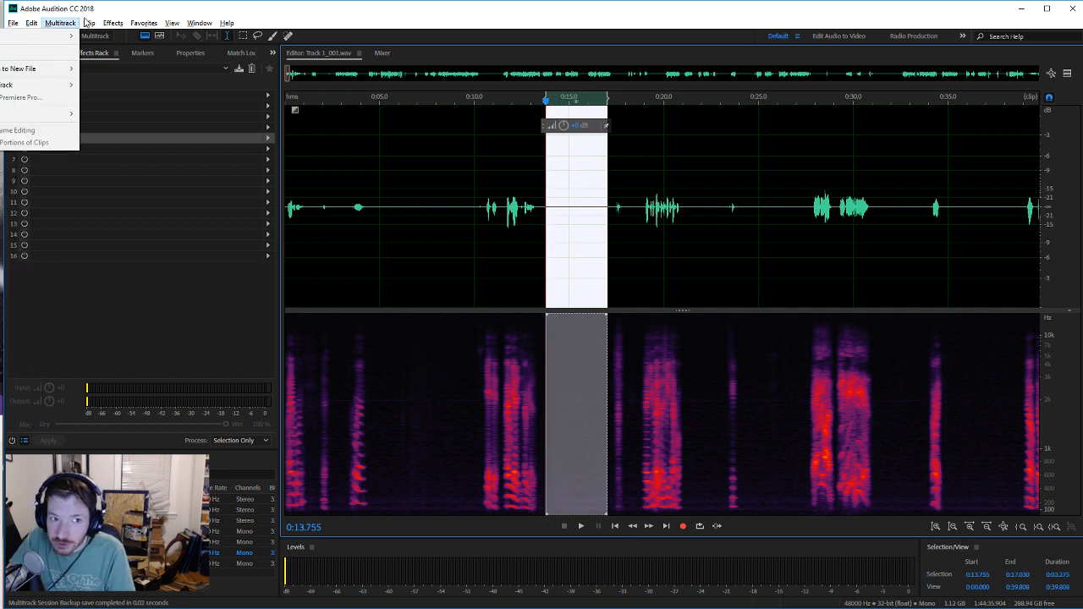
pyautogui.moveTo(114, 24)
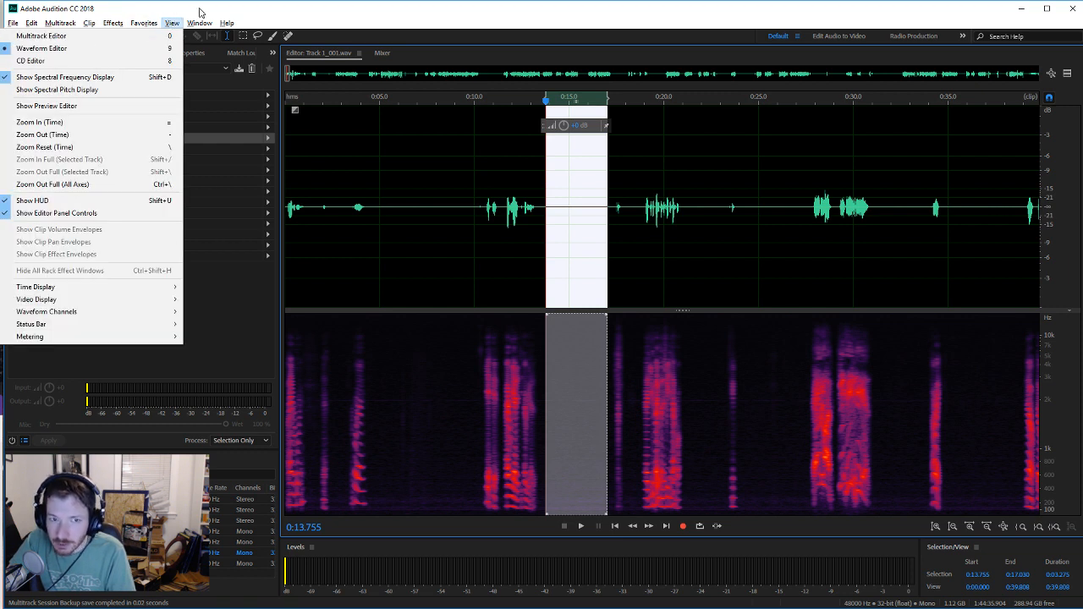
pyautogui.click(203, 13)
pyautogui.hotkey('ctrl', 'shift', 'p')
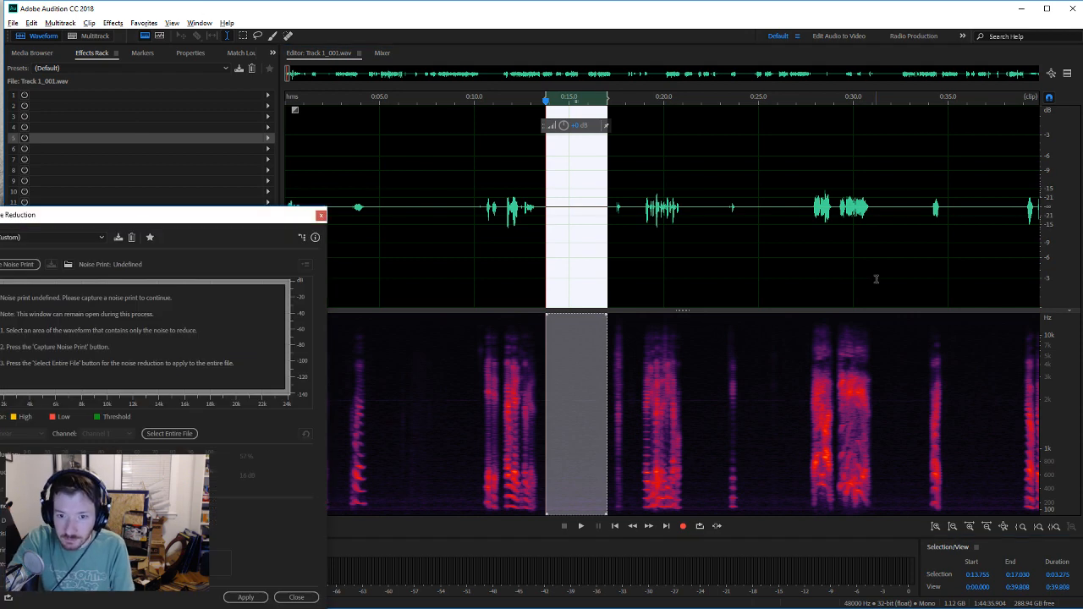
# Step: Capture a noise print from the selected quiet gap and set Noise Reduction to 58%
pyautogui.moveTo(110, 222); pyautogui.dragTo(802, 157)
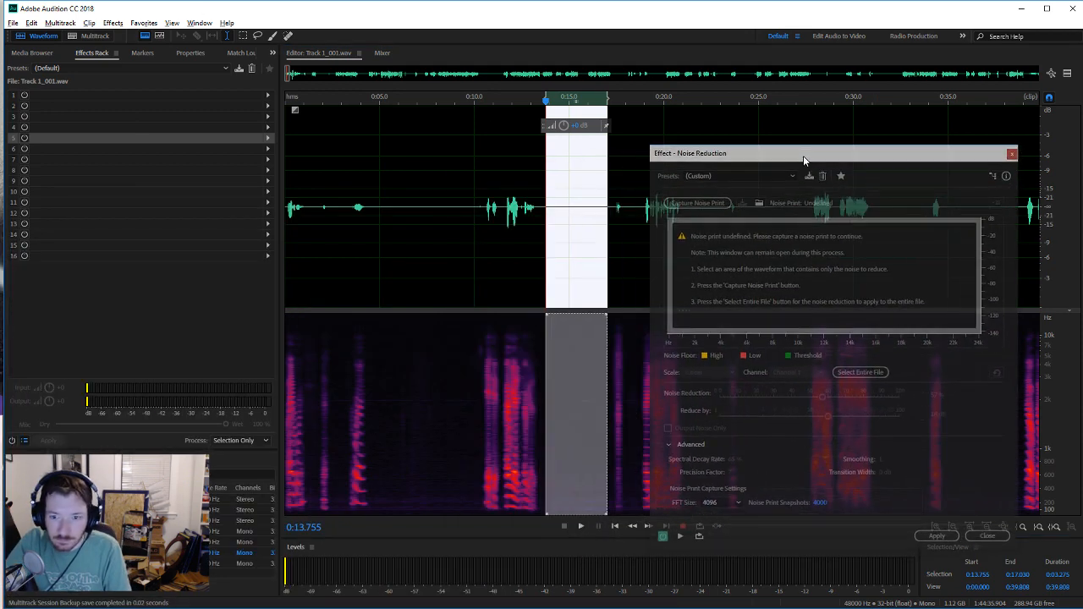
pyautogui.click(707, 202)
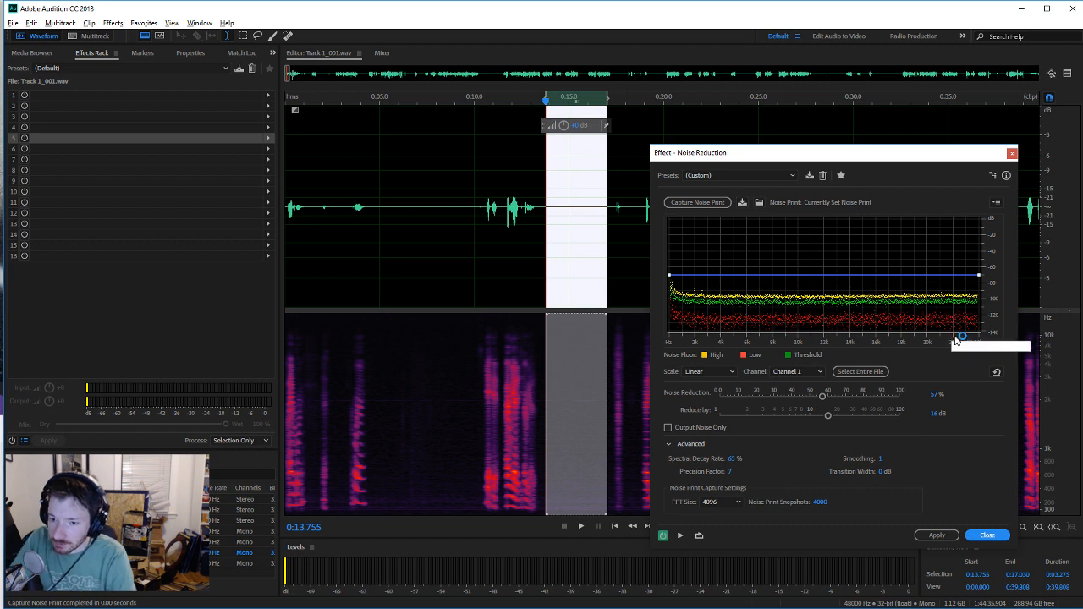
pyautogui.click(823, 400)
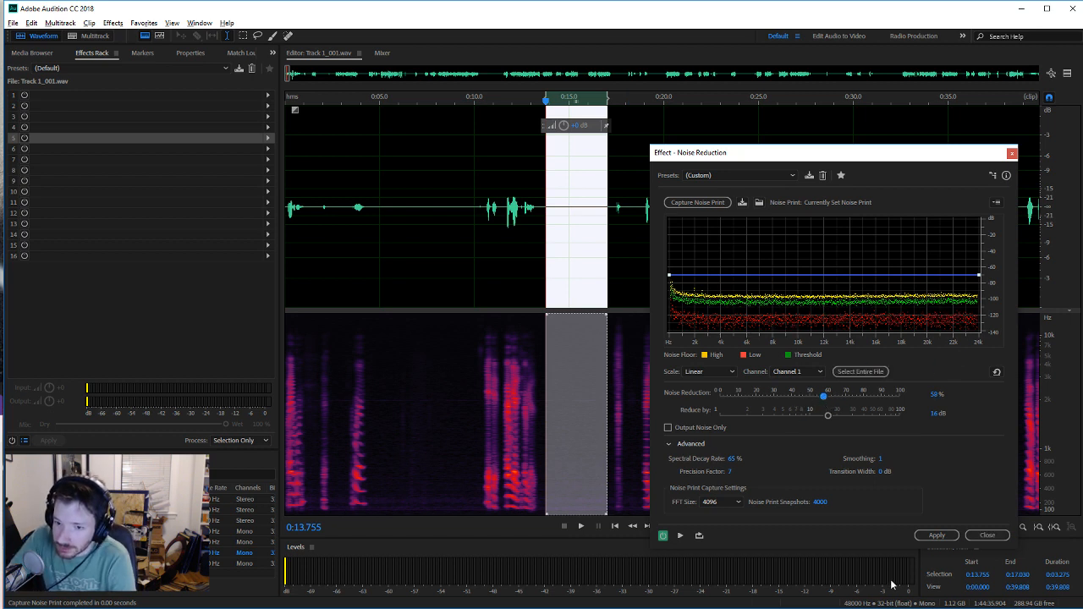
# Step: Apply the configured Noise Reduction to the entire Track 1 recording, and check the Twitch live dashboard while it processes
pyautogui.click(875, 371)
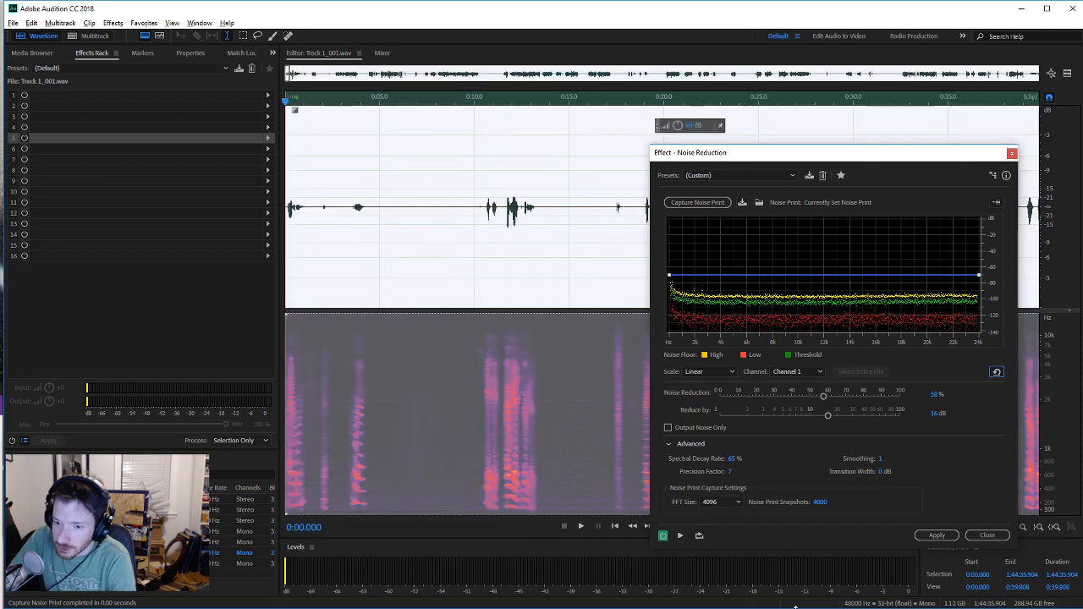
pyautogui.click(937, 535)
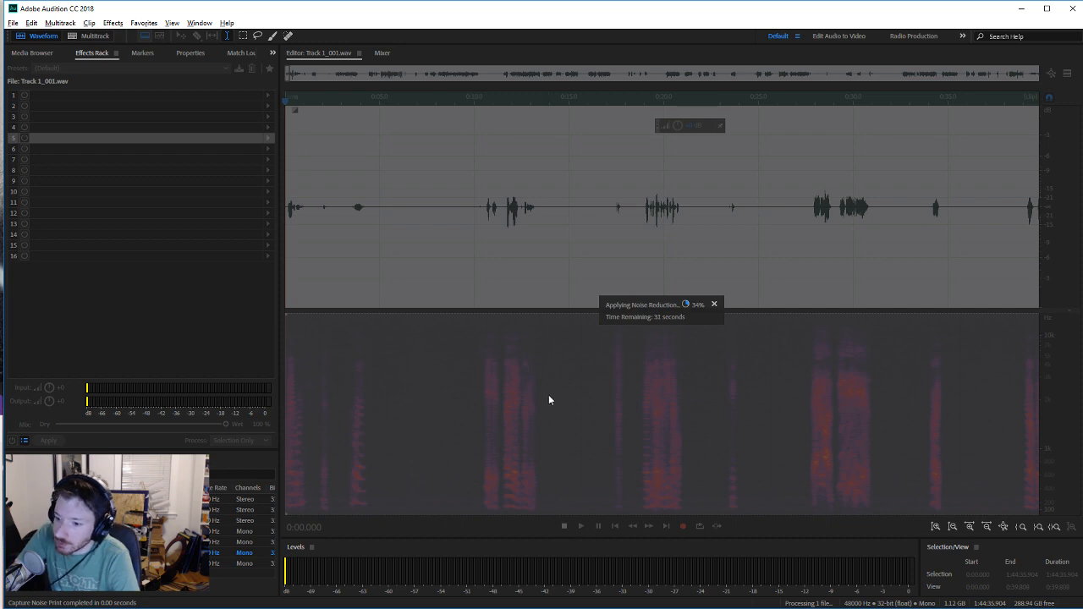
pyautogui.hotkey('alt', 'Tab')
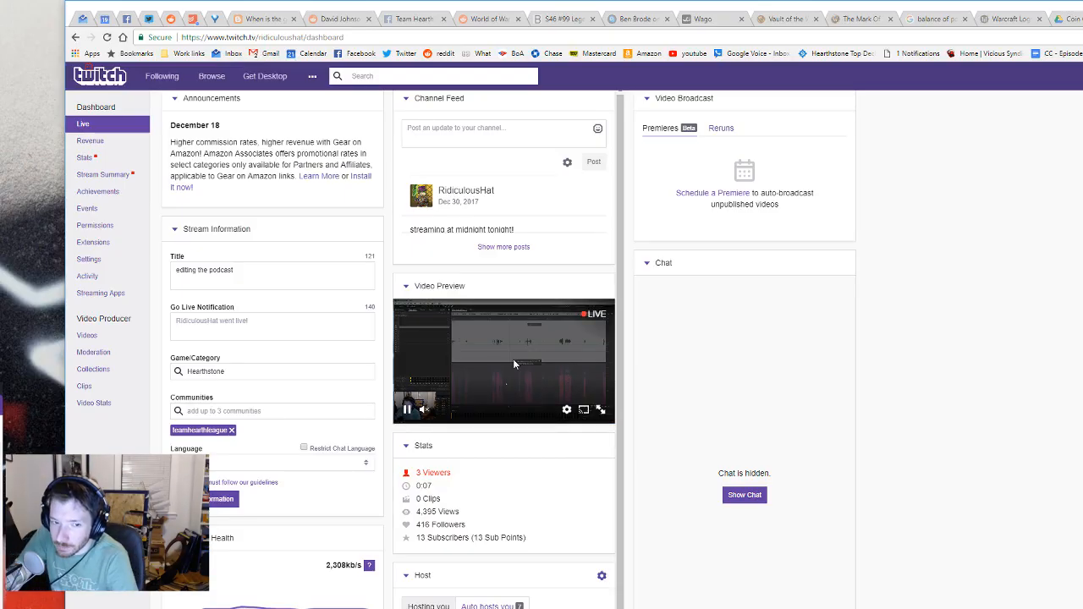
pyautogui.hotkey('alt', 'Tab')
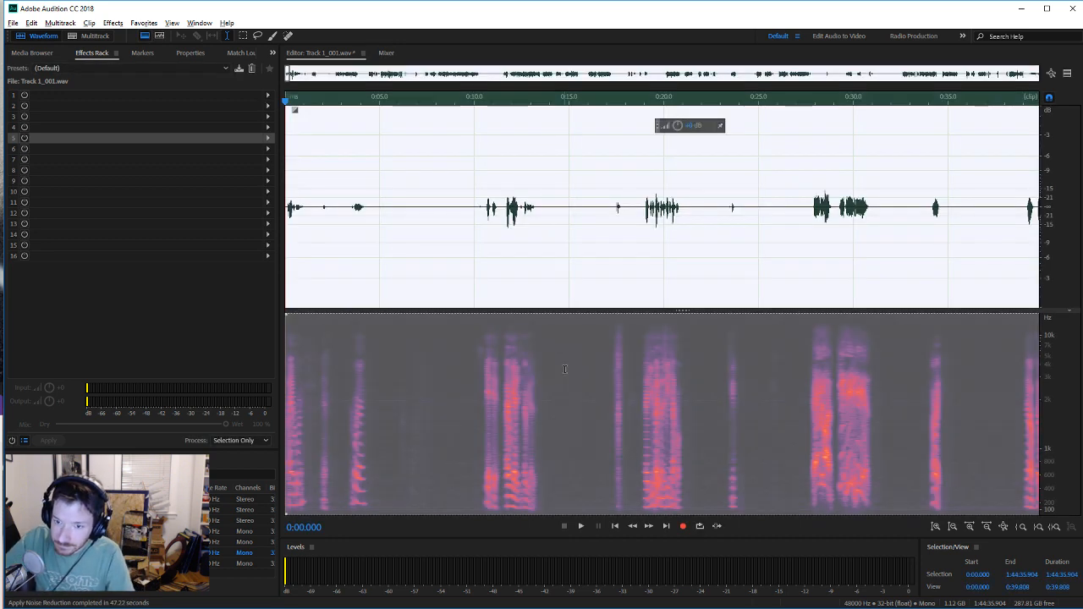
# Step: Play the cleaned Track 1 recording from the quiet gap at about 0:13.6
pyautogui.click(565, 370)
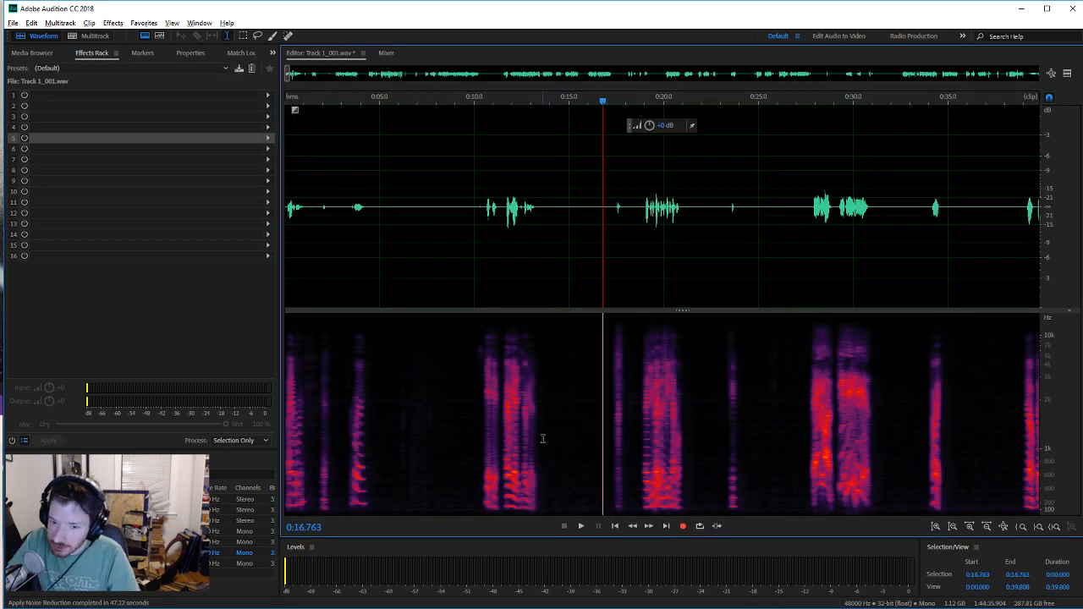
pyautogui.click(542, 437)
pyautogui.click(580, 526)
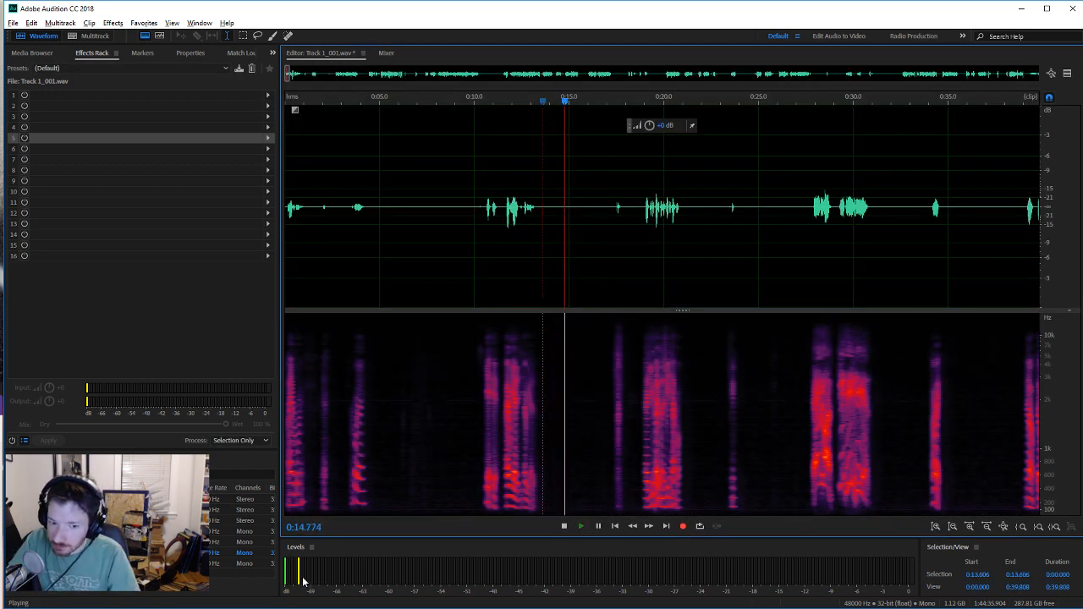
pyautogui.click(565, 526)
# Step: Save Track 1's cleaned recording and open Track 3's recording in the Waveform editor
pyautogui.hotkey('ctrl', 's')
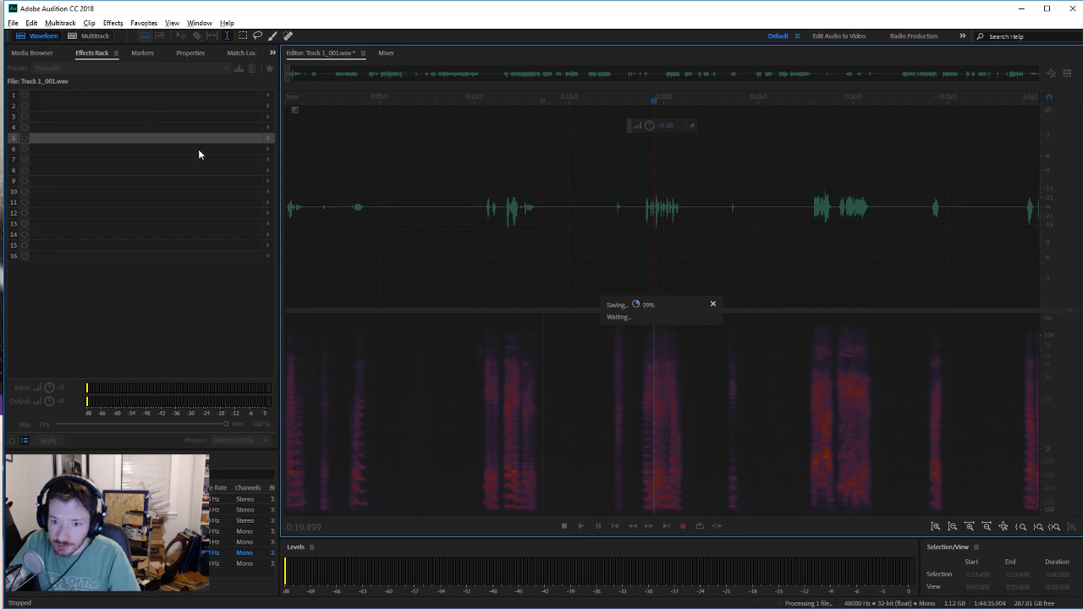
pyautogui.click(84, 37)
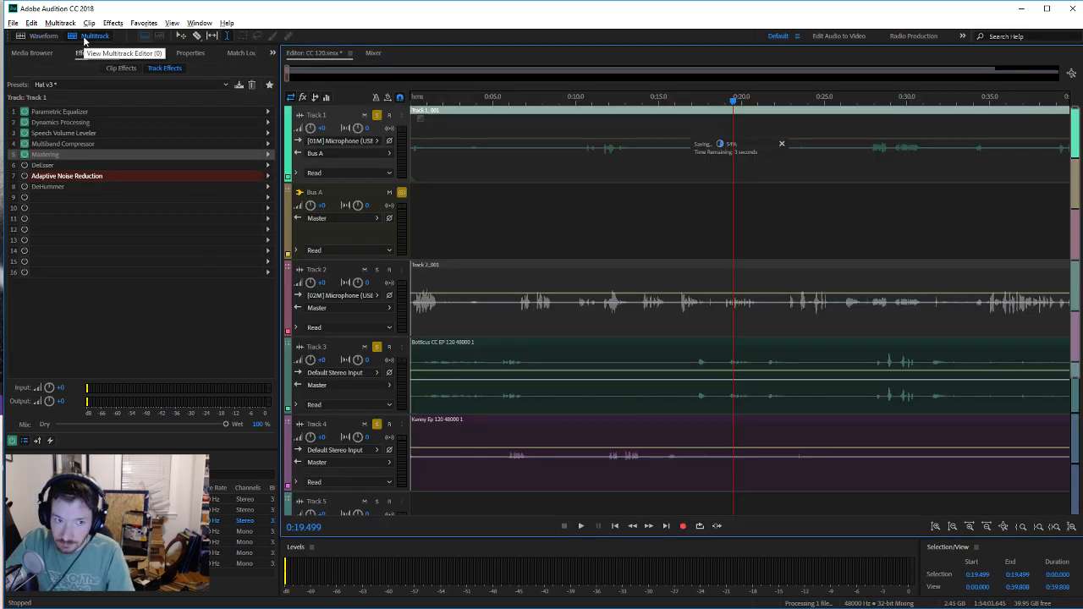
pyautogui.click(38, 36)
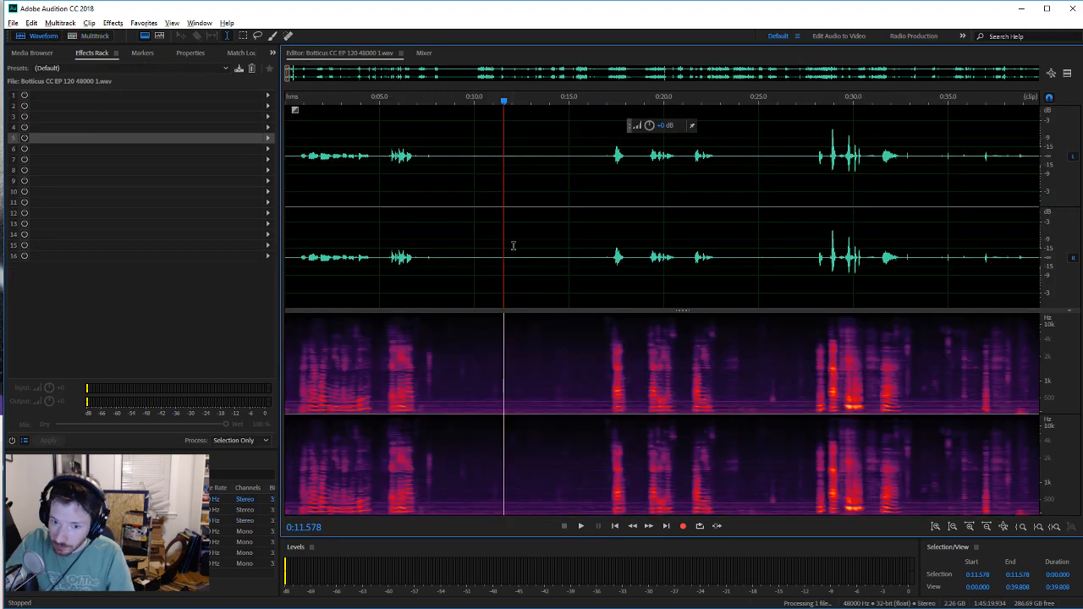
# Step: Play the quiet gap in Track 3's recording from about 0:08.6 to listen for background noise
pyautogui.click(457, 268)
pyautogui.click(479, 379)
pyautogui.click(438, 389)
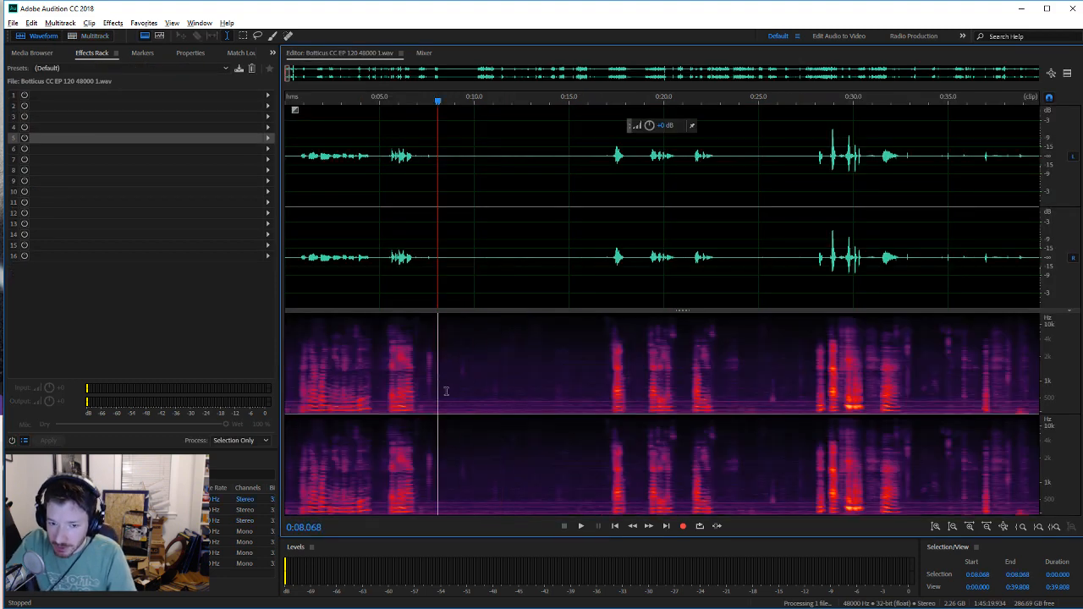
pyautogui.click(467, 394)
pyautogui.click(448, 389)
pyautogui.click(581, 527)
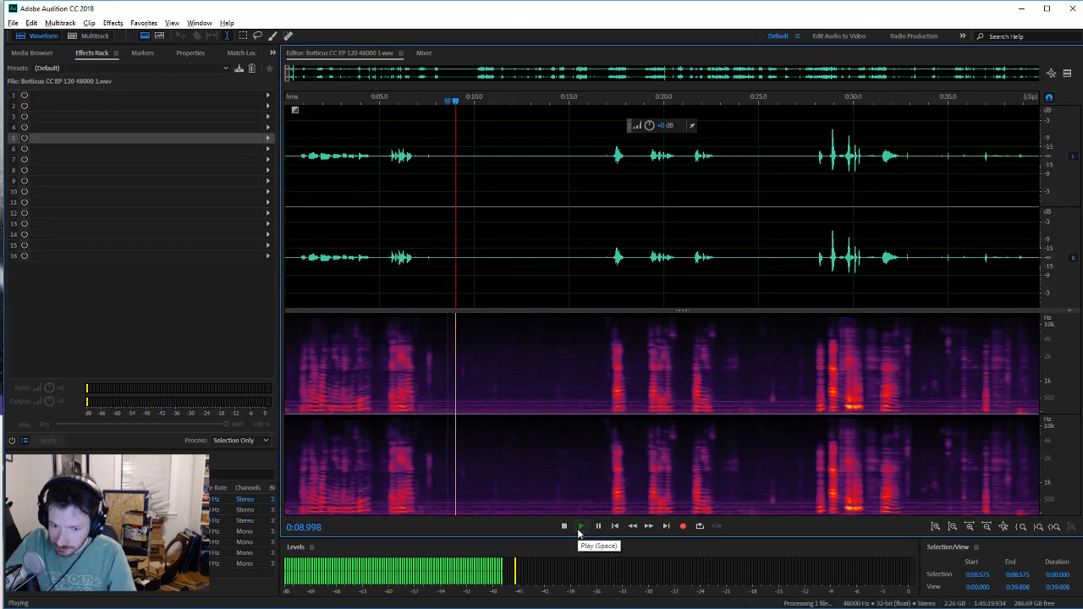
pyautogui.click(566, 525)
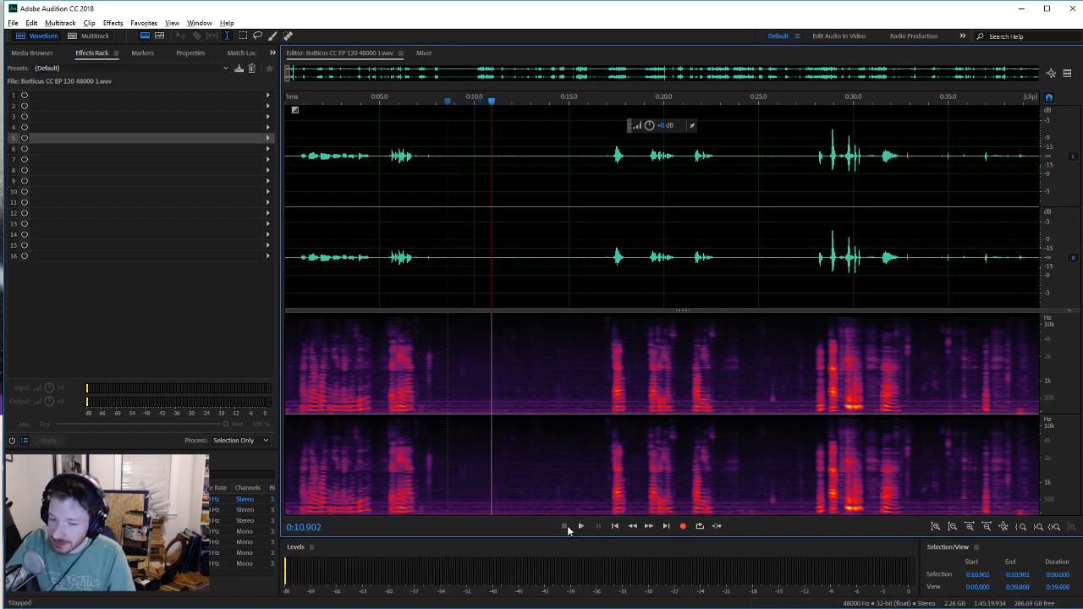
# Step: Inspect both edges of the quiet gap in Track 3's recording and play the speech from about 0:17.3
pyautogui.click(466, 403)
pyautogui.click(451, 395)
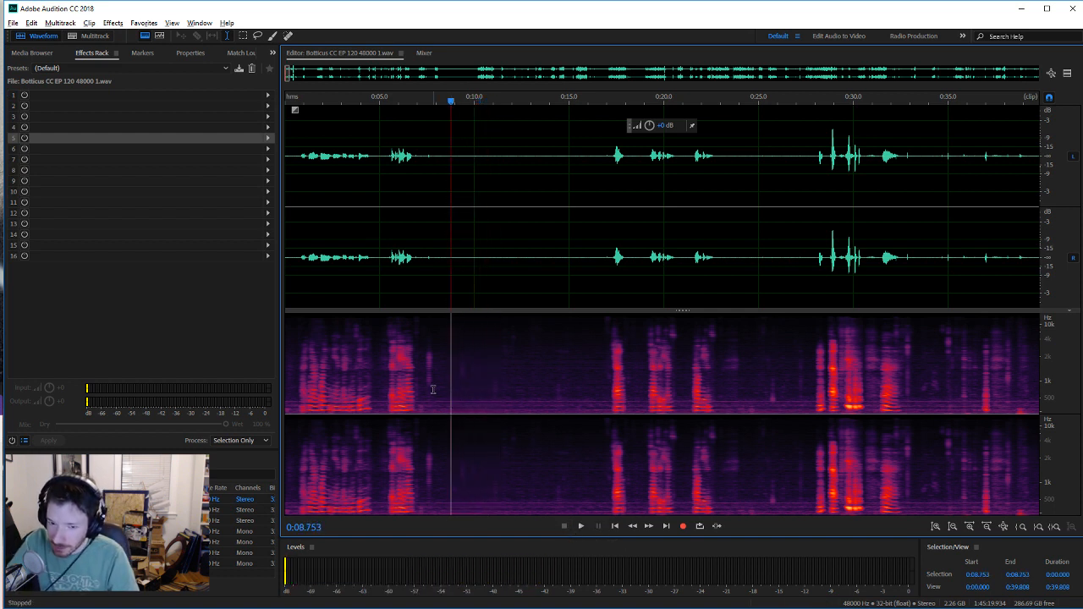
pyautogui.click(435, 390)
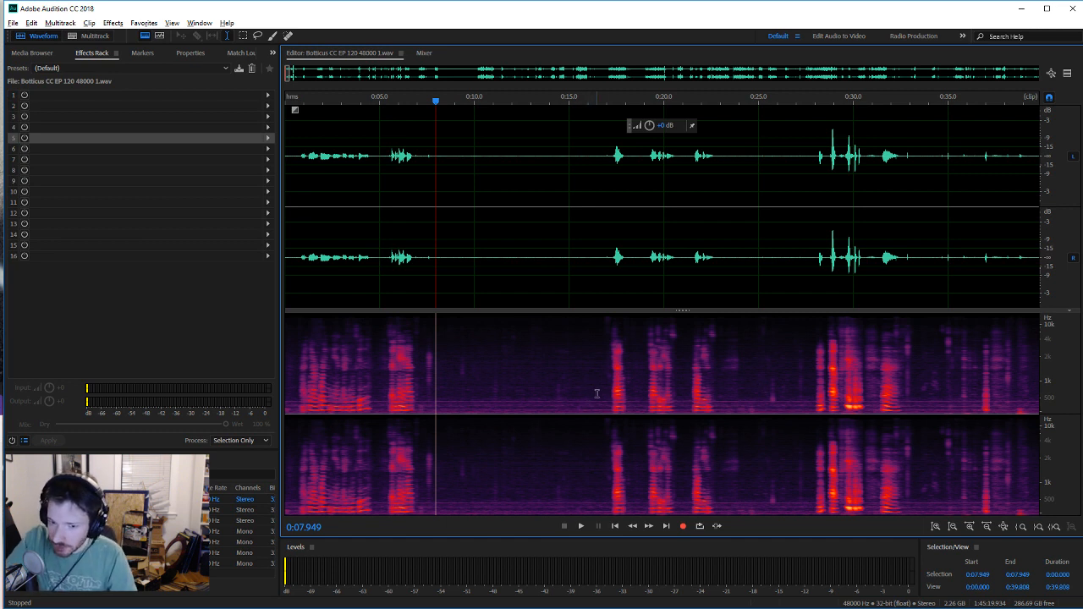
pyautogui.moveTo(604, 393); pyautogui.dragTo(545, 395)
pyautogui.click(452, 389)
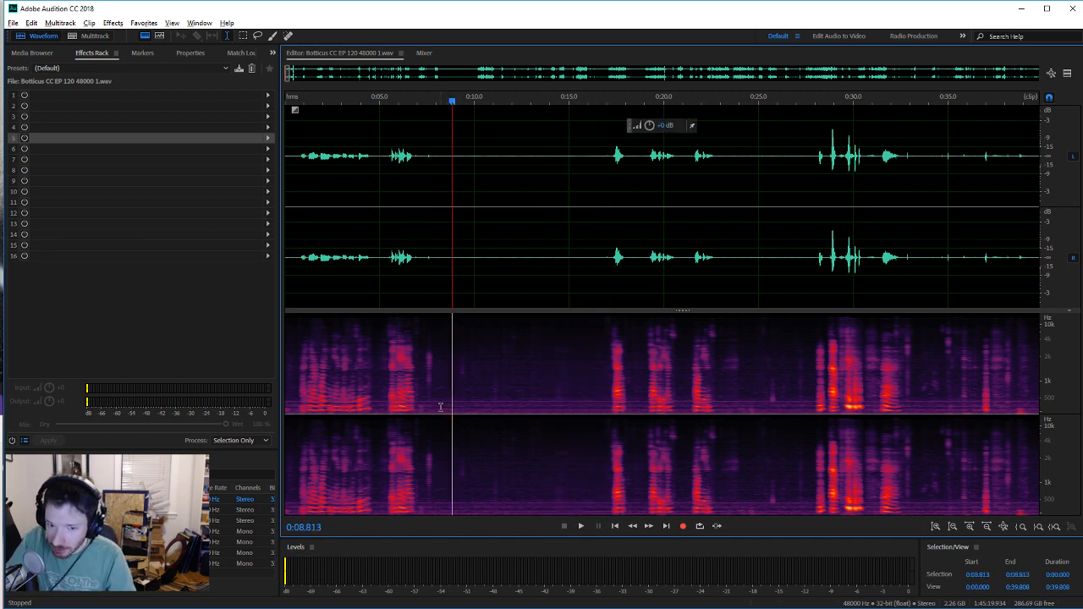
pyautogui.click(442, 408)
pyautogui.click(618, 401)
pyautogui.click(611, 401)
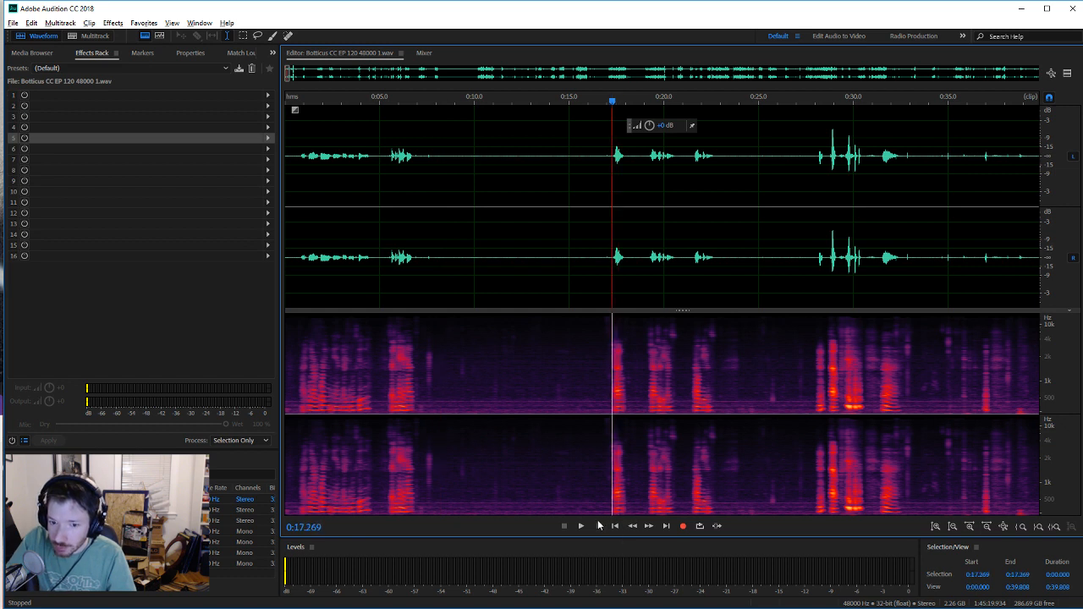
pyautogui.click(581, 526)
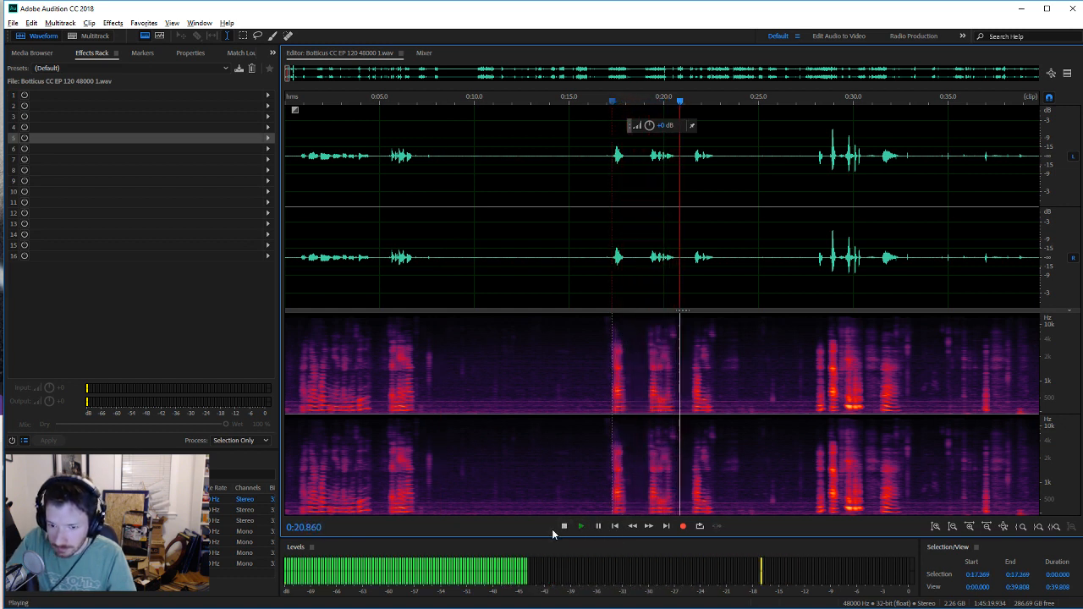
pyautogui.click(563, 527)
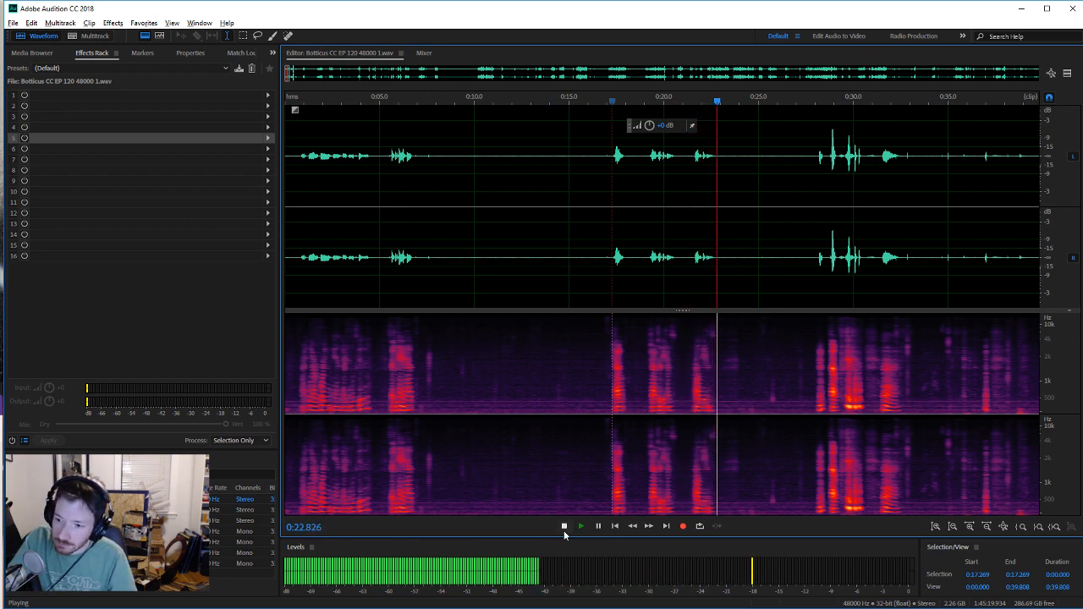
pyautogui.click(512, 354)
pyautogui.click(427, 397)
pyautogui.moveTo(427, 398); pyautogui.dragTo(598, 399)
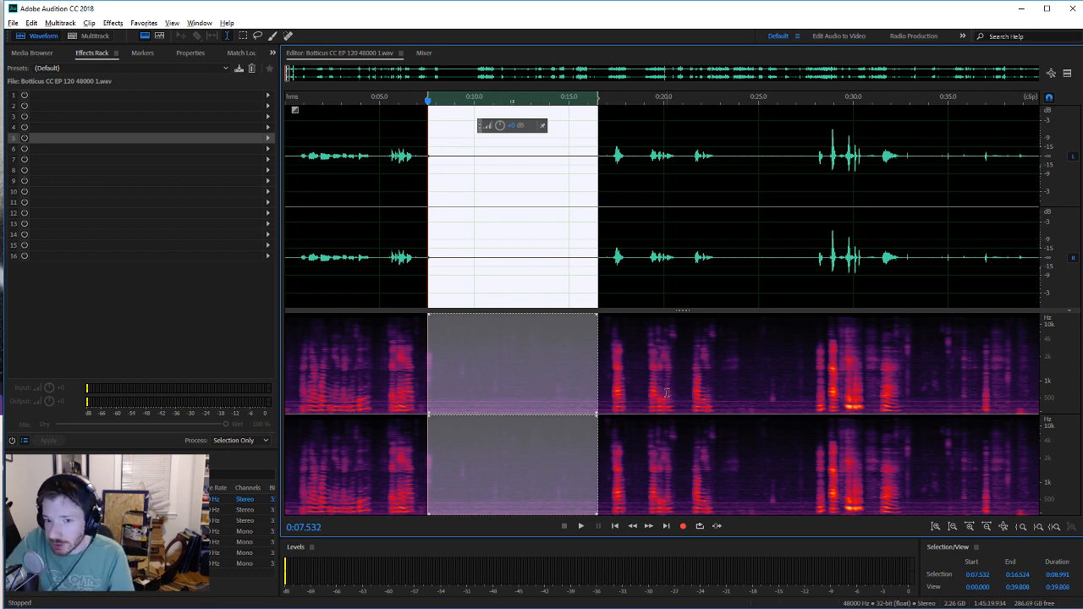
pyautogui.hotkey('ctrl', 'shift', 'p')
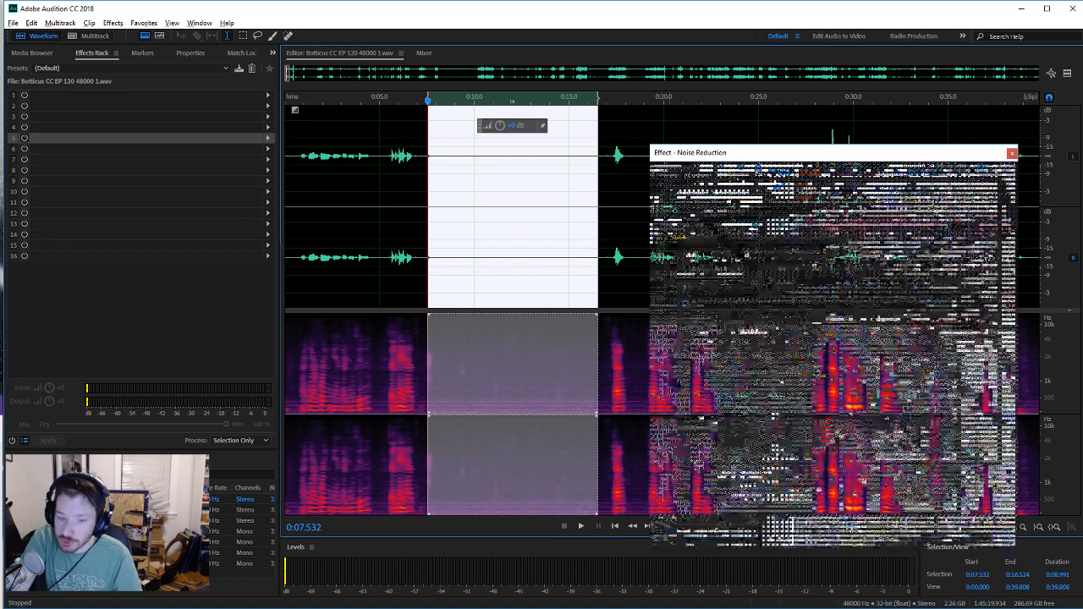
pyautogui.click(856, 372)
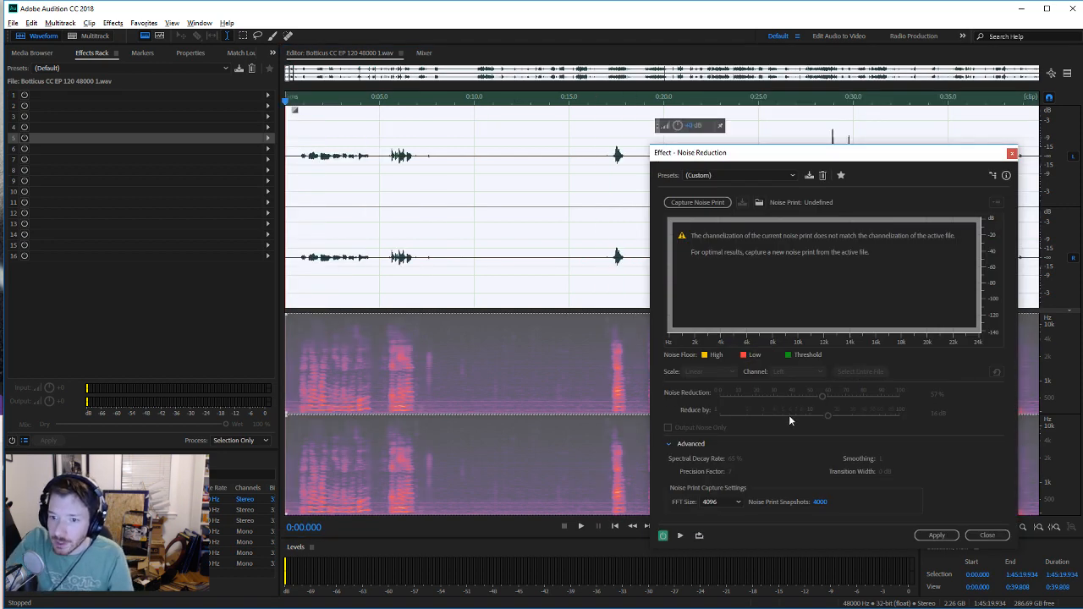
pyautogui.click(988, 535)
pyautogui.click(532, 452)
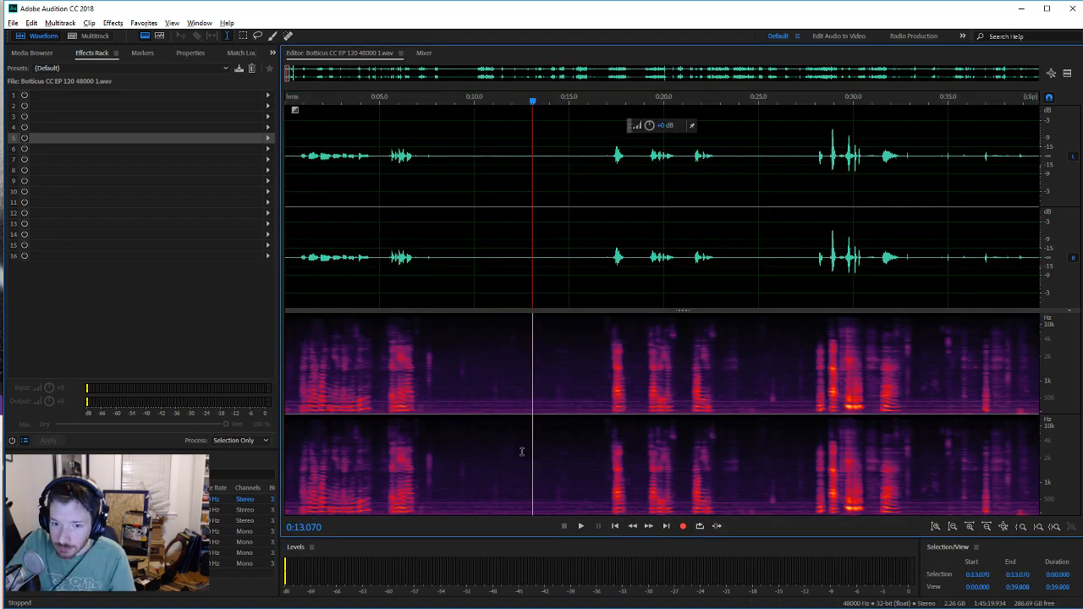
# Step: Select the quiet gap from about 0:08.3 to 0:16.4 in Track 3's recording and capture a noise print from it
pyautogui.moveTo(443, 384); pyautogui.dragTo(596, 394)
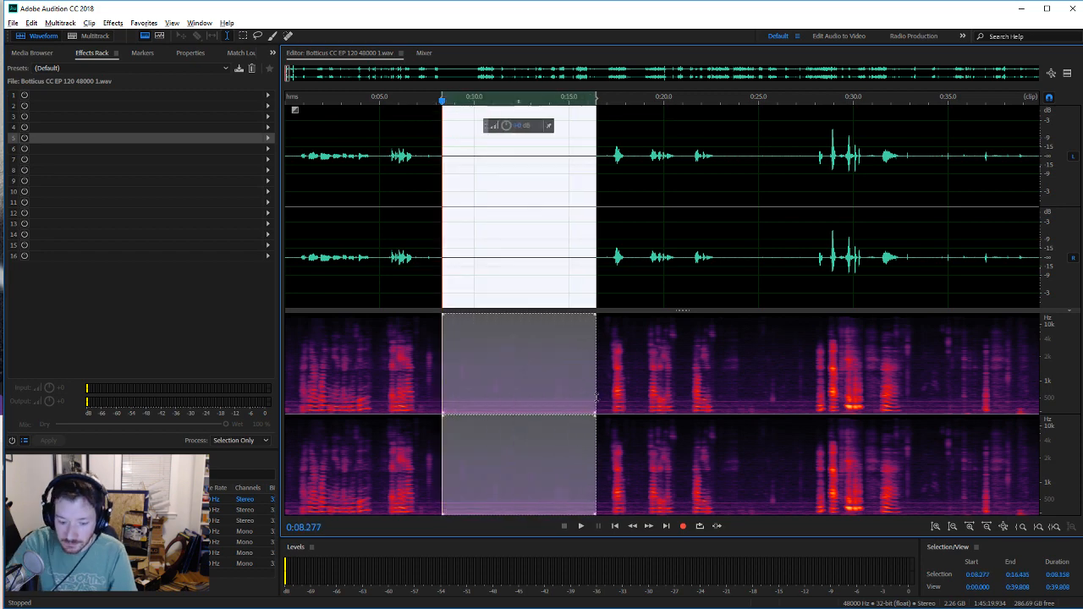
pyautogui.hotkey('ctrl', 'shift', 'p')
pyautogui.click(707, 203)
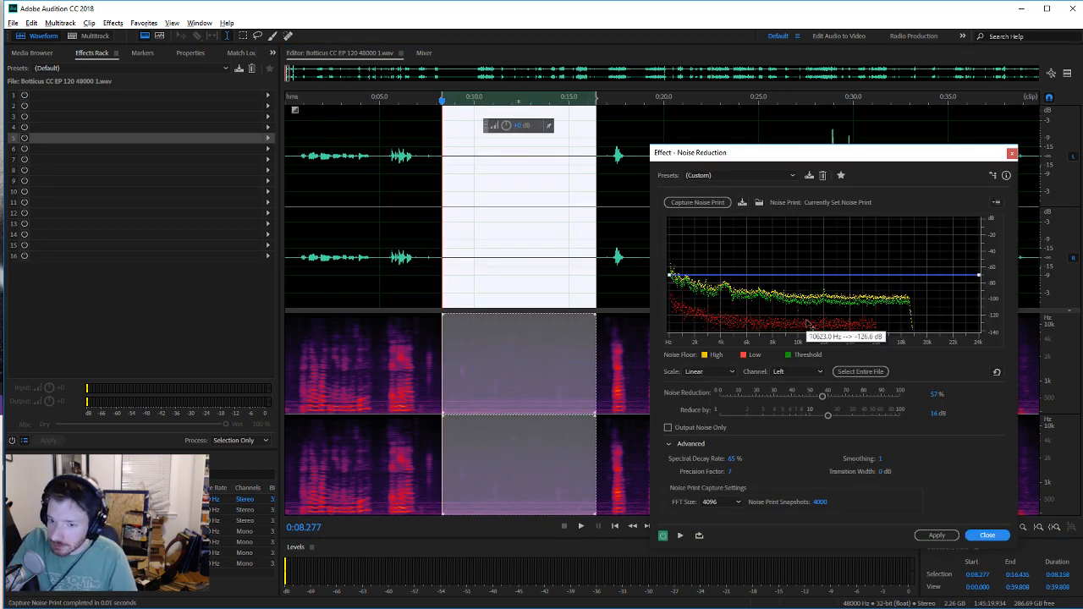
# Step: Set Noise Reduction to about 68% and apply it to the entire Track 3 recording
pyautogui.moveTo(824, 394); pyautogui.dragTo(843, 407)
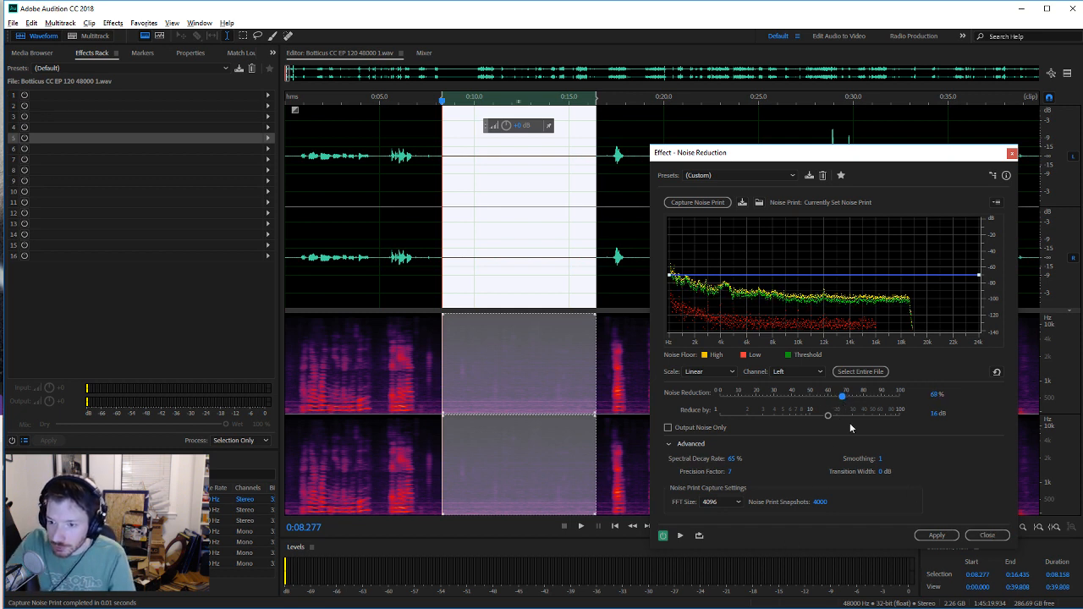
pyautogui.click(868, 376)
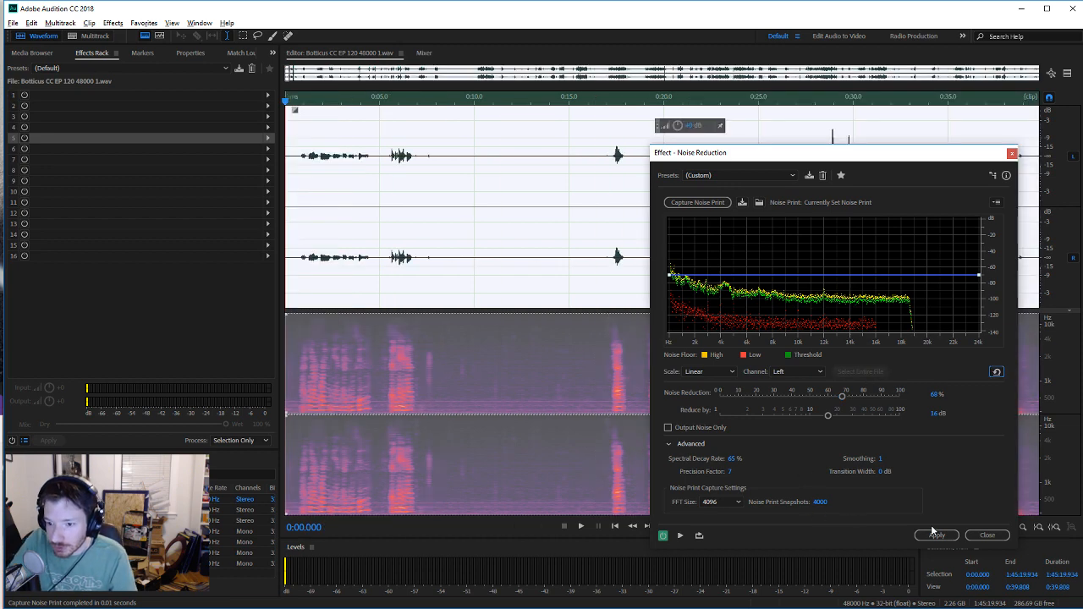
pyautogui.click(937, 534)
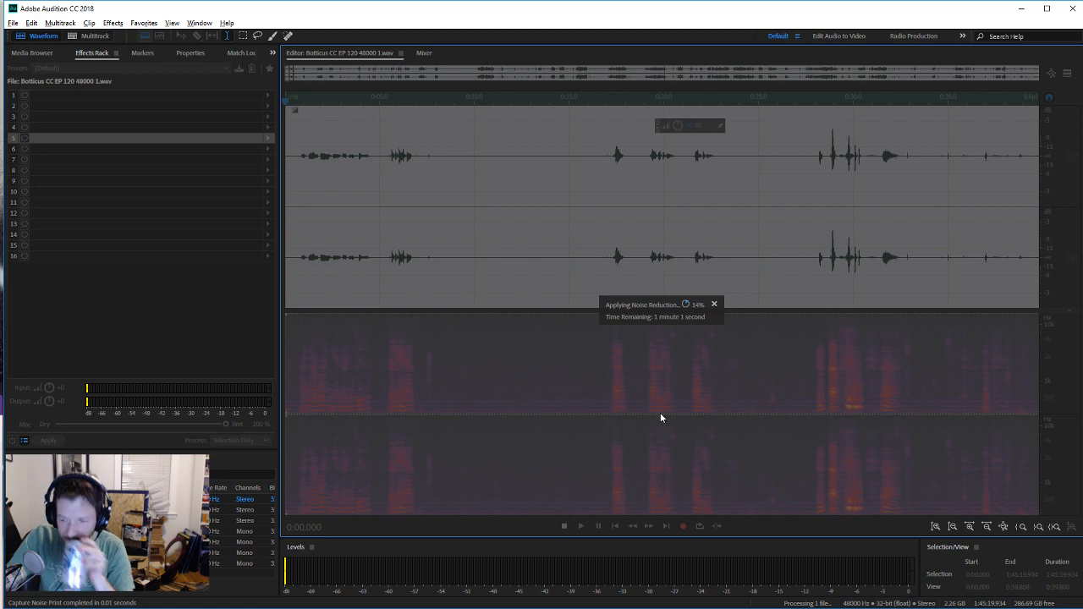
# Step: Return to the multitrack session and review Track 3's Parametric Equalizer, Dynamics Processing and Mastering settings
pyautogui.click(89, 35)
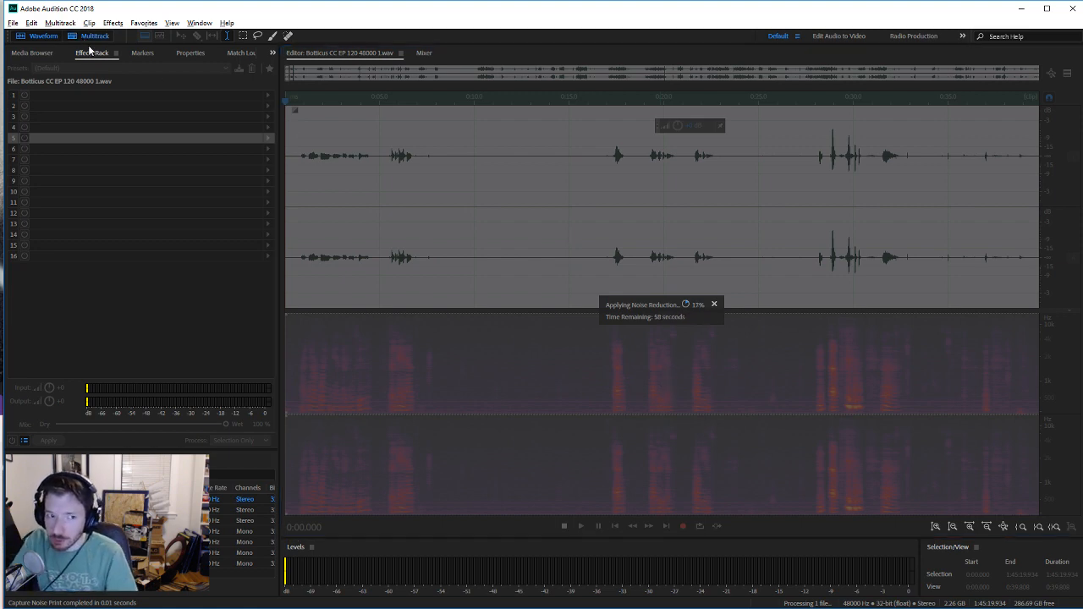
pyautogui.doubleClick(140, 111)
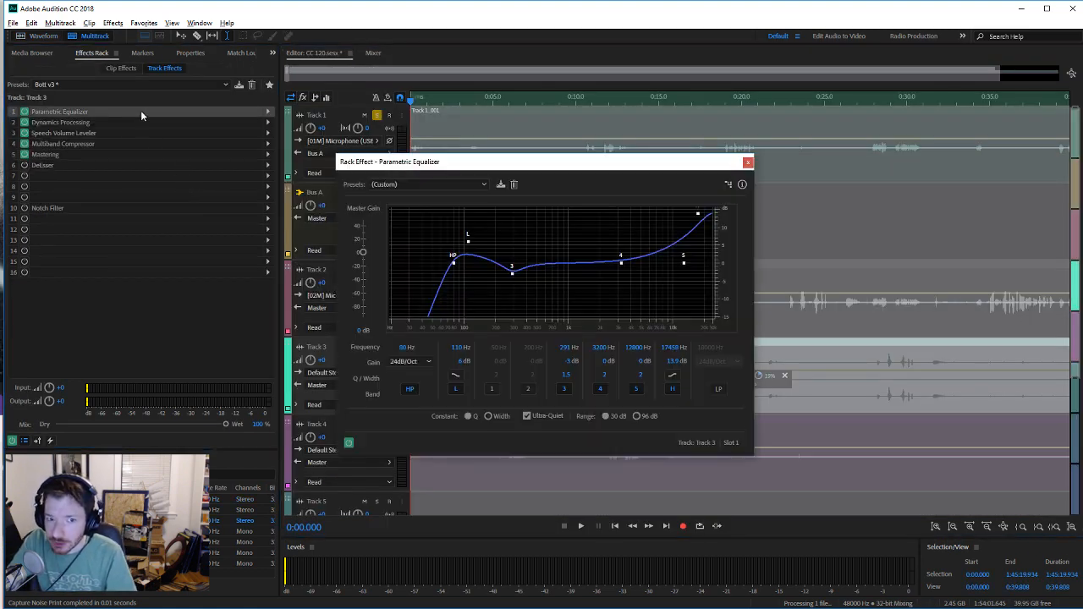
pyautogui.click(748, 163)
pyautogui.doubleClick(212, 123)
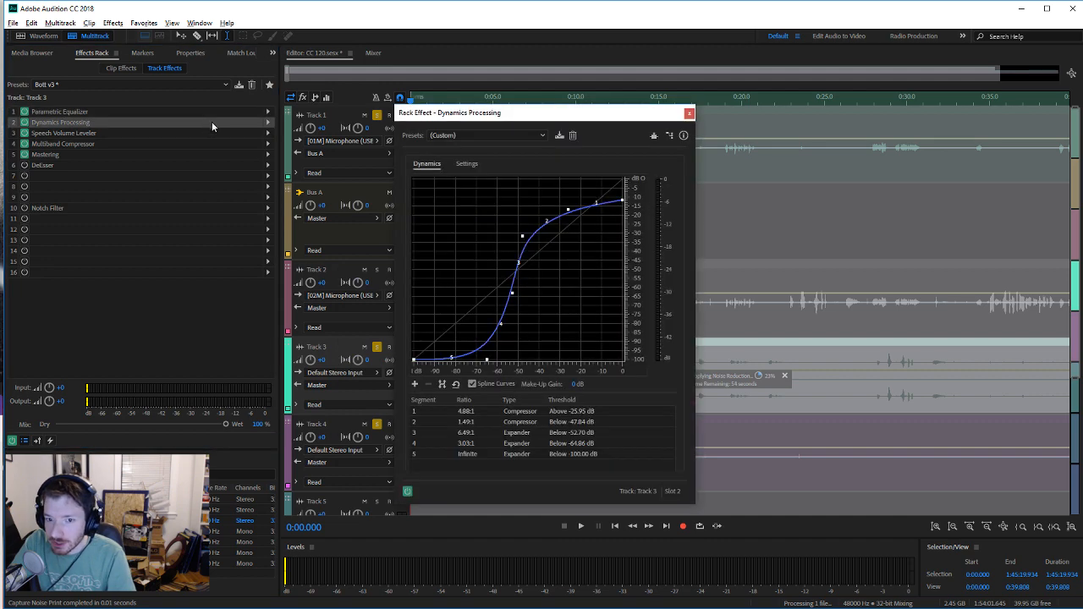
pyautogui.click(690, 114)
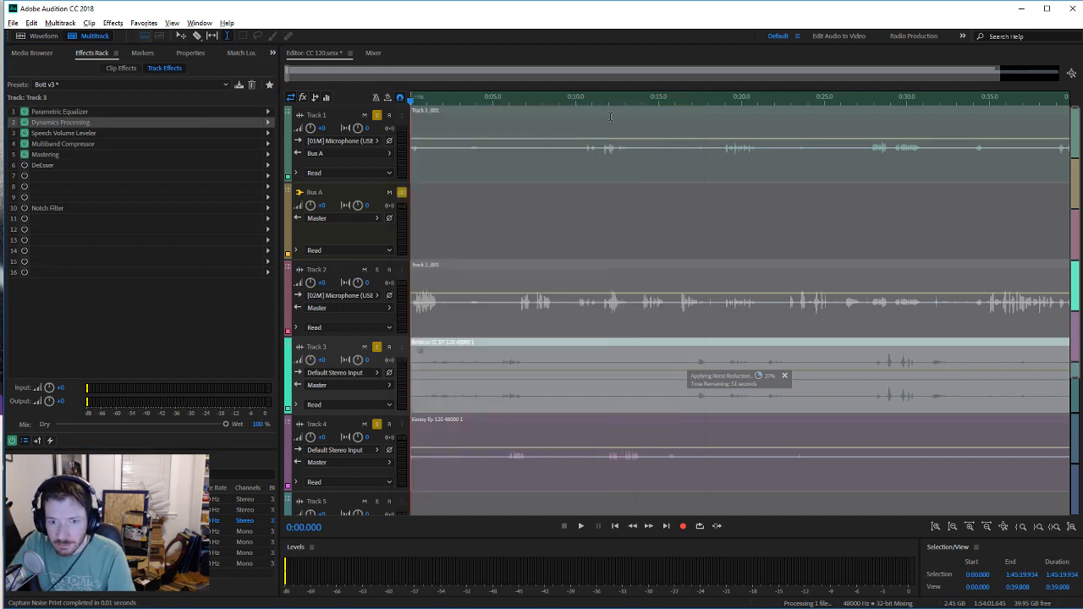
pyautogui.doubleClick(159, 155)
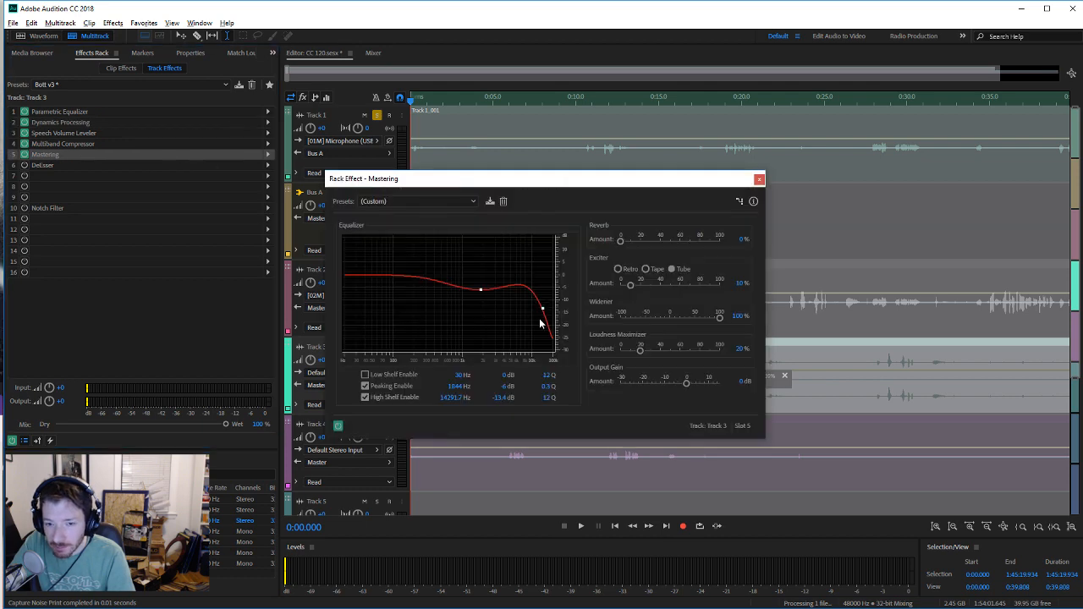
pyautogui.click(759, 179)
# Step: Re-examine Track 3's Parametric Equalizer curve and reopen its Dynamics Processing curve for comparison
pyautogui.doubleClick(110, 112)
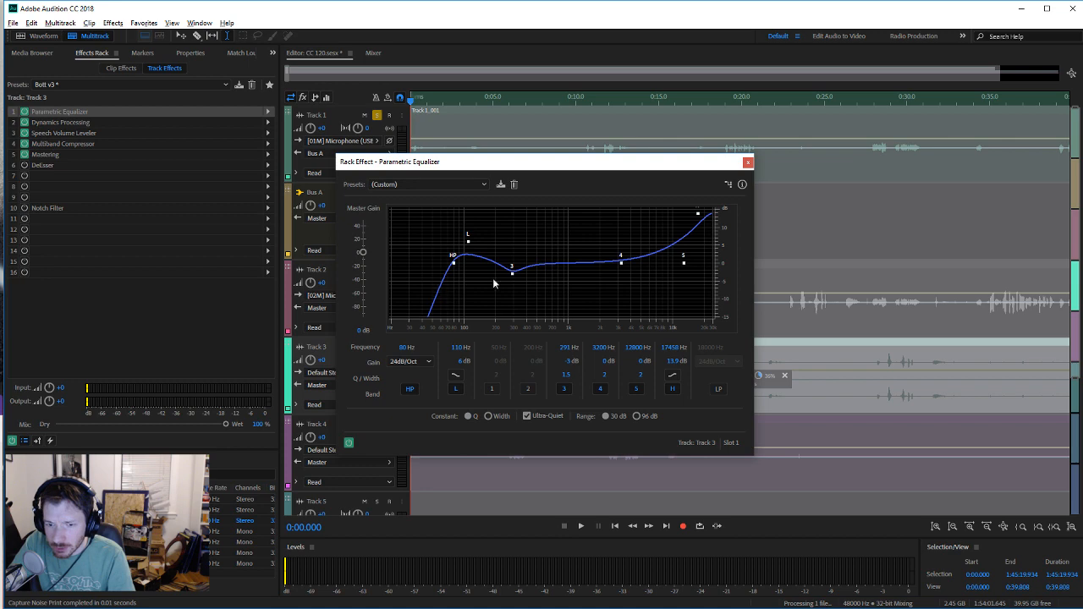
pyautogui.click(748, 162)
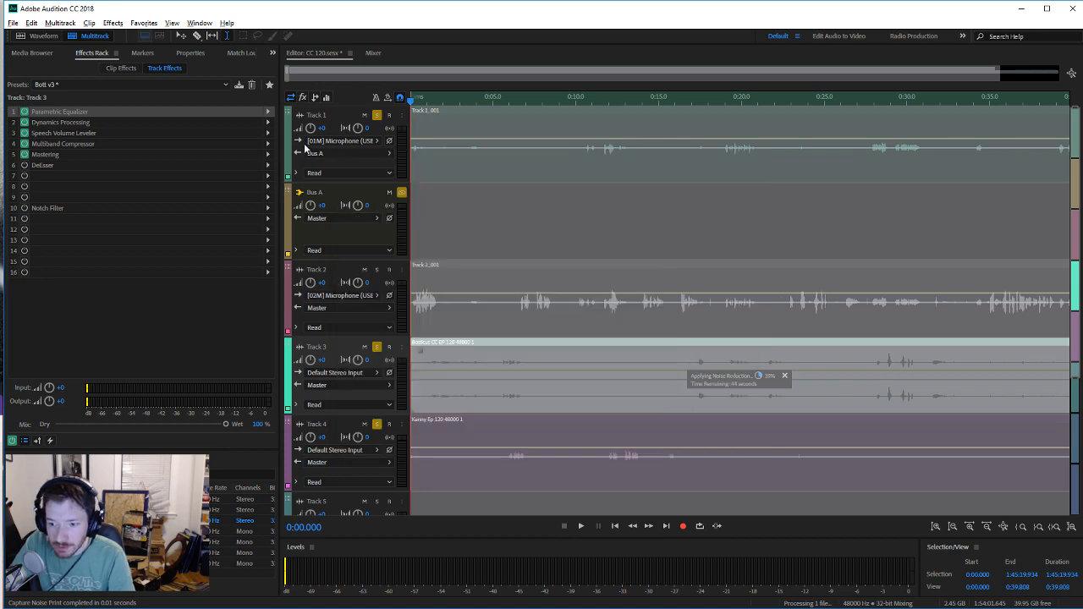
pyautogui.doubleClick(137, 122)
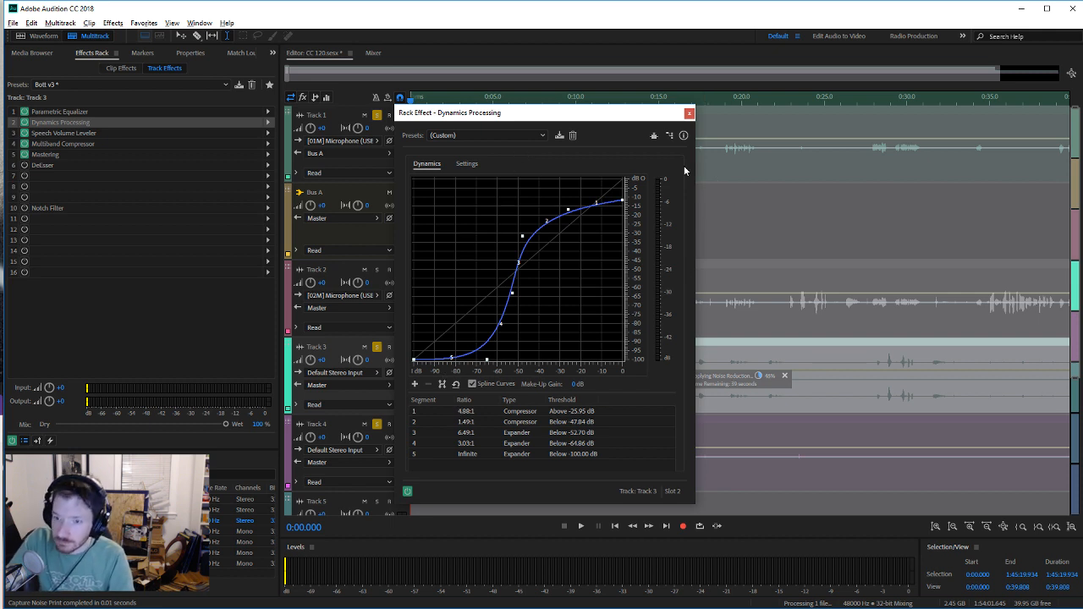
# Step: Close Track 3's Dynamics Processing window and briefly check its Mastering effect settings
pyautogui.click(688, 112)
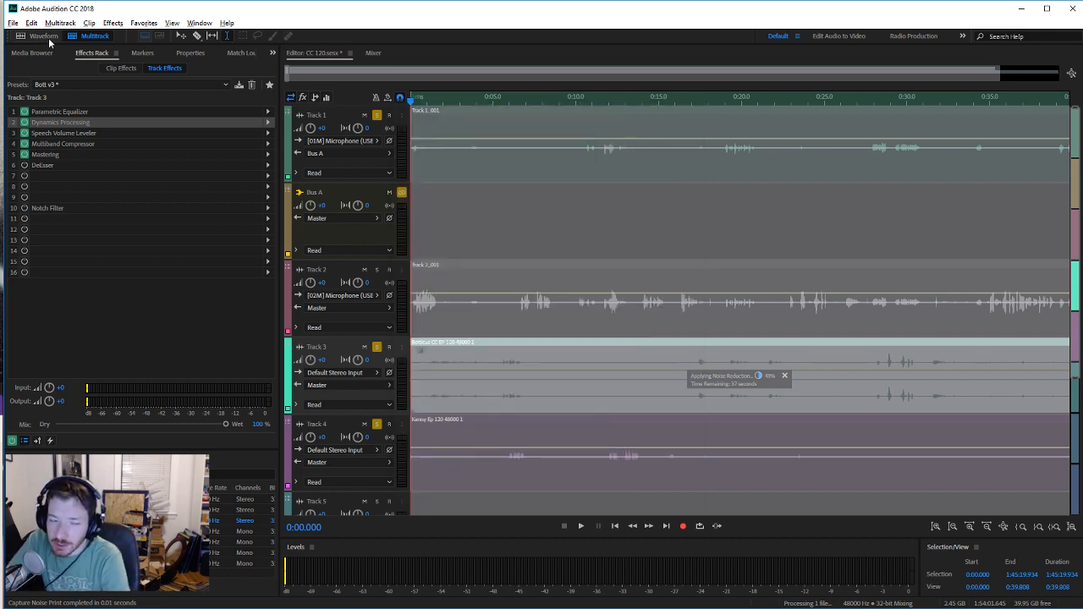
pyautogui.doubleClick(37, 155)
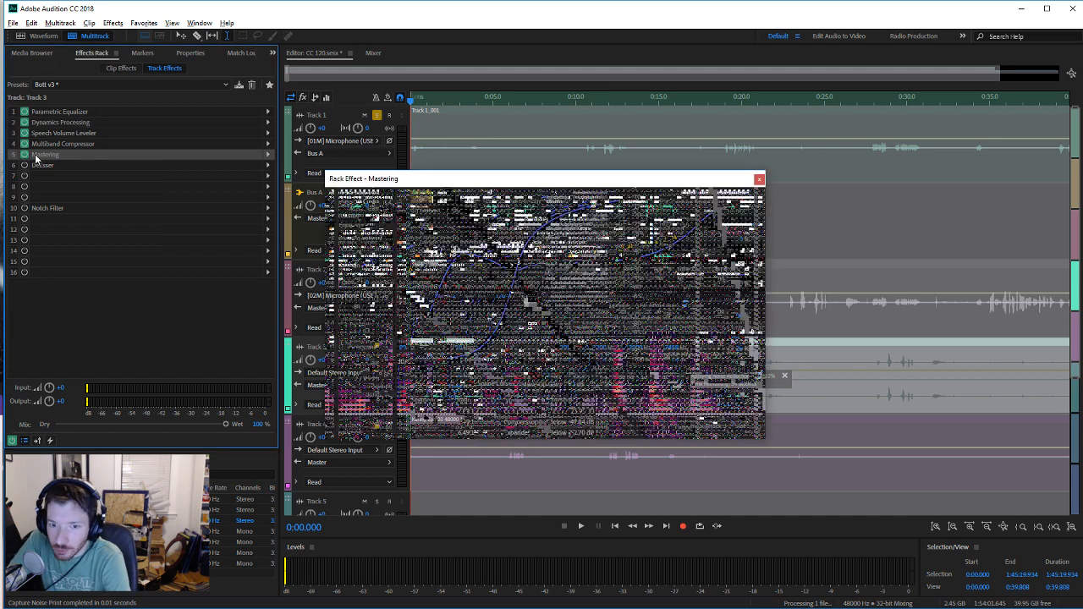
pyautogui.click(759, 178)
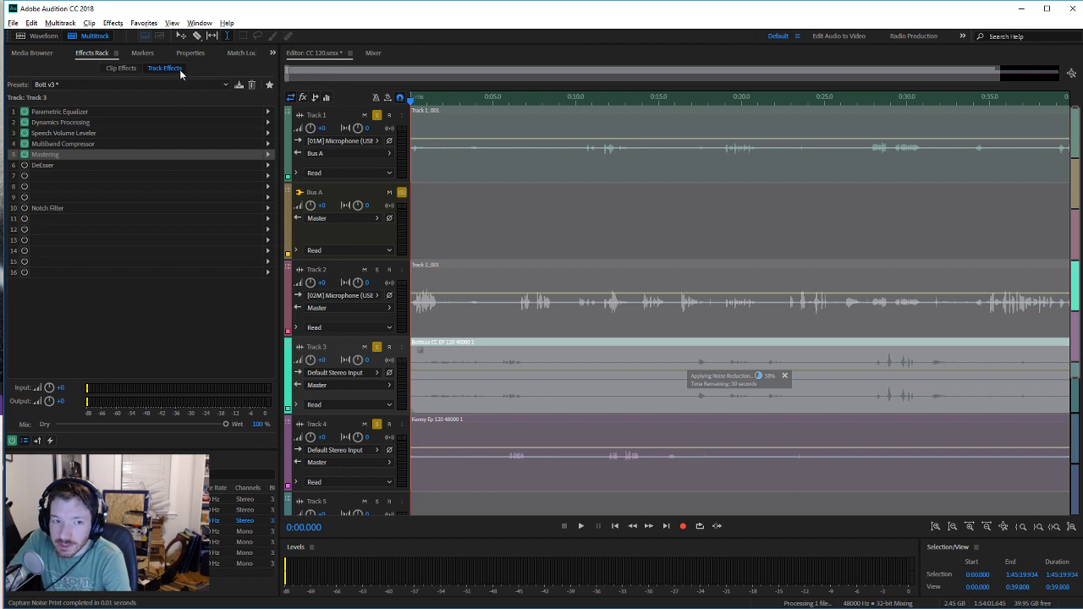
# Step: Audition the noise-reduced gap in Track 3's recording from about 0:08.8 in the waveform view, and save the file
pyautogui.click(39, 37)
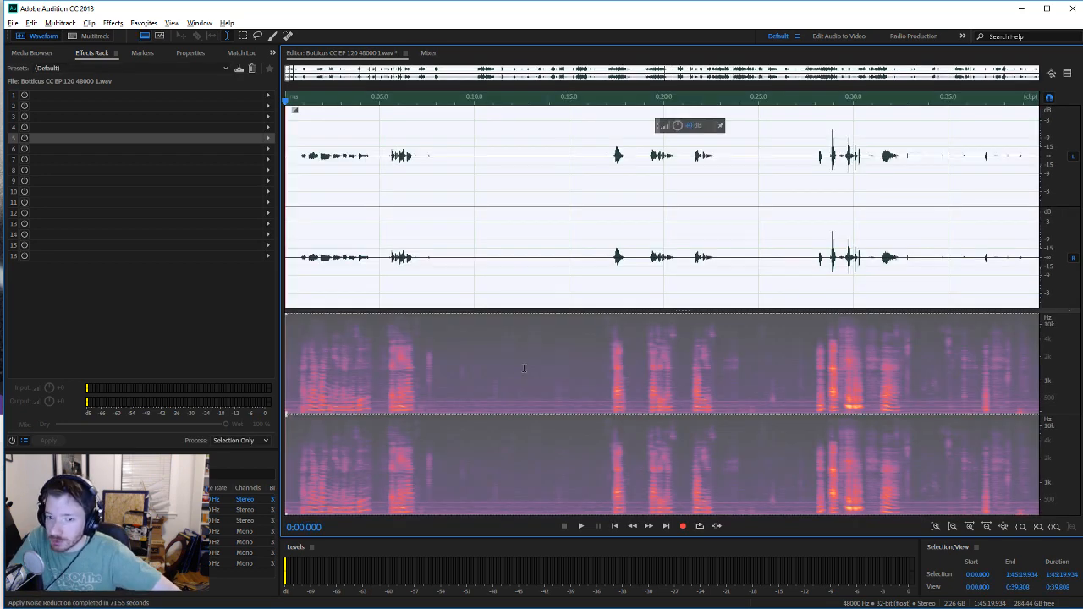
pyautogui.click(517, 368)
pyautogui.click(451, 372)
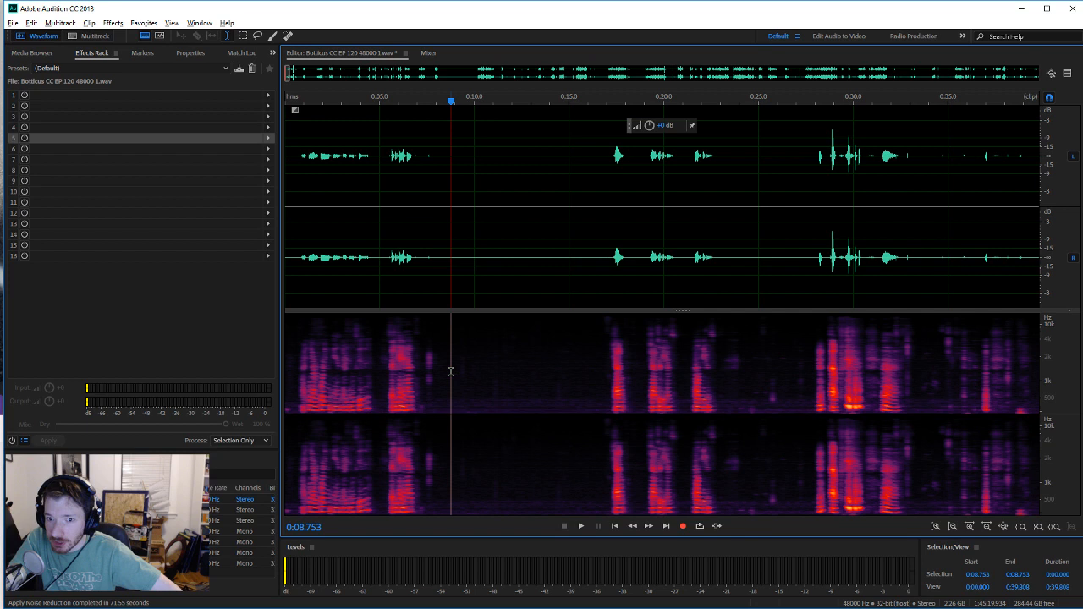
pyautogui.click(536, 389)
pyautogui.click(485, 406)
pyautogui.click(452, 410)
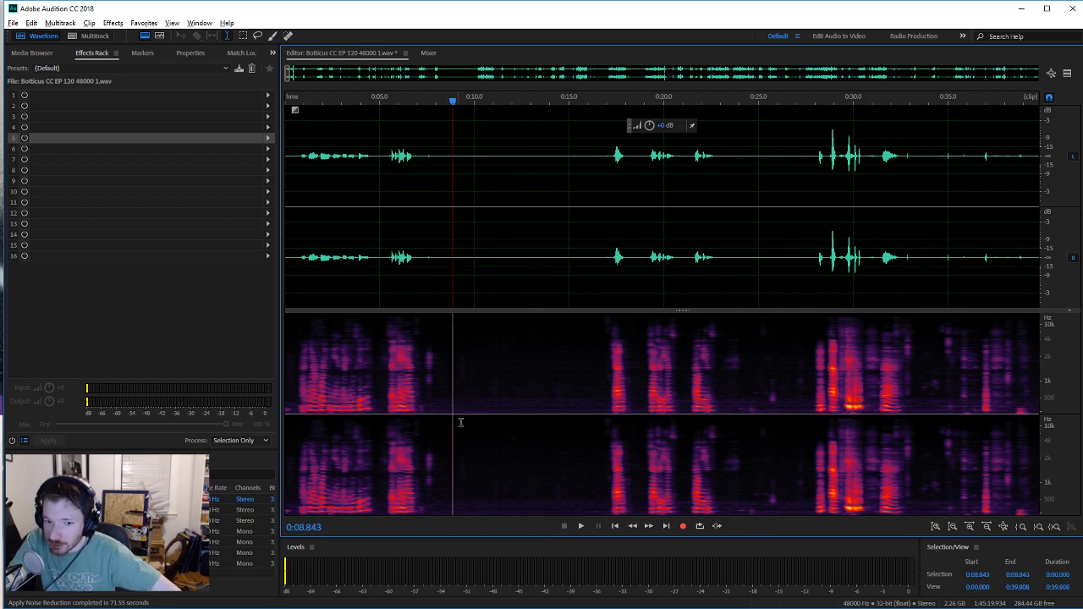
pyautogui.click(581, 525)
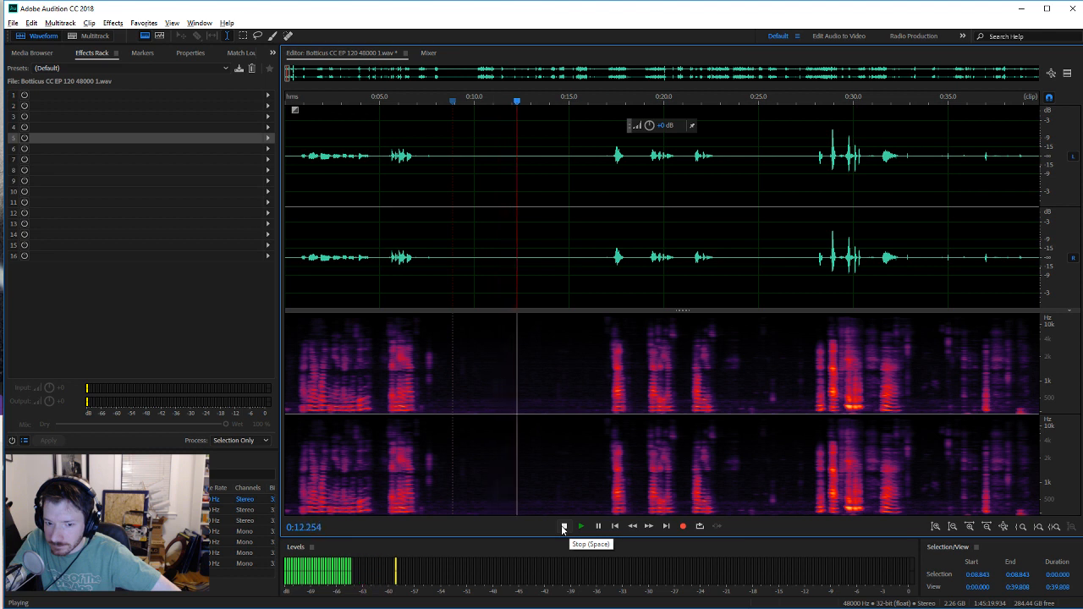
pyautogui.click(563, 526)
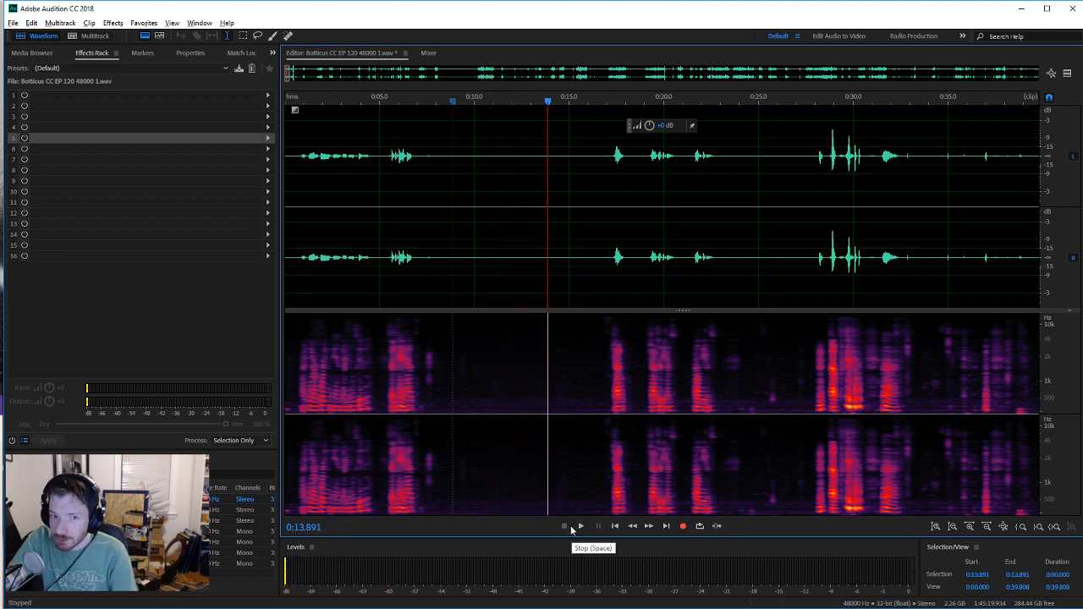
pyautogui.hotkey('ctrl', 's')
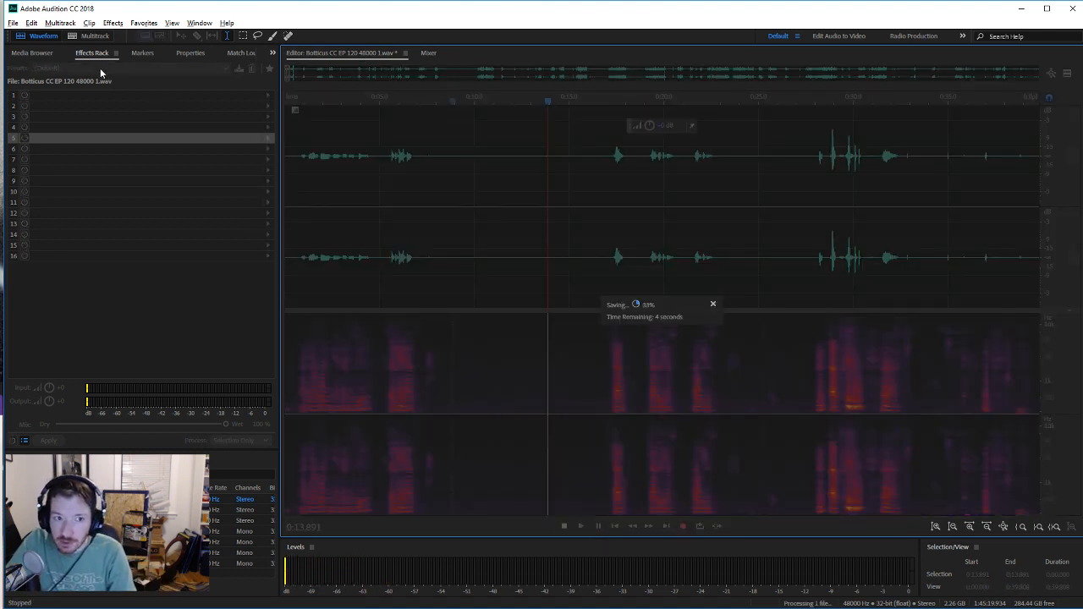
# Step: Open Track 4's recording in the waveform view and listen to its quiet gap from about 0:24.7
pyautogui.click(89, 36)
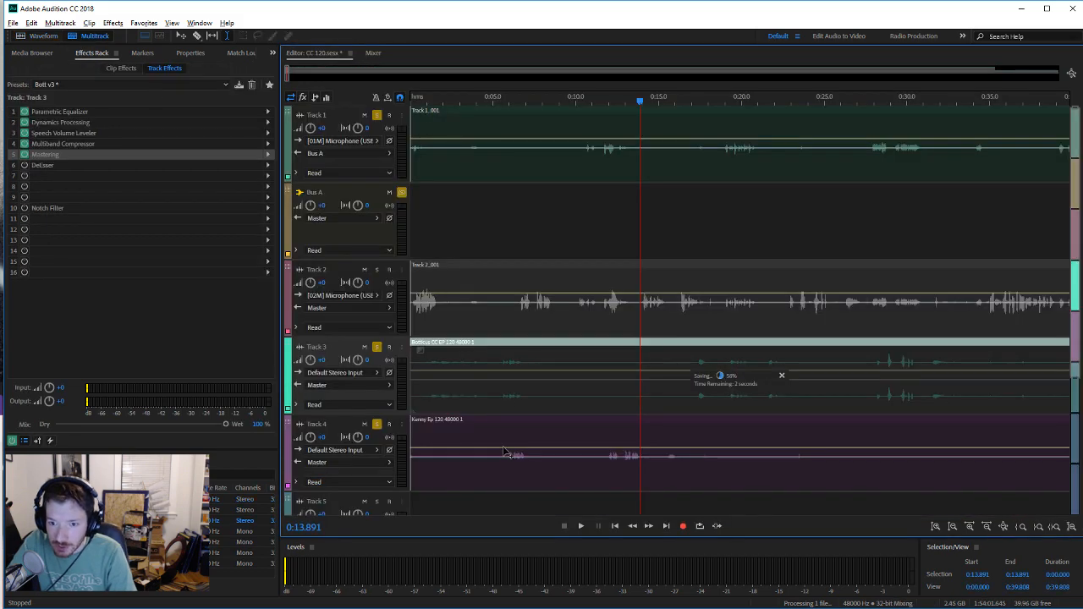
pyautogui.click(502, 457)
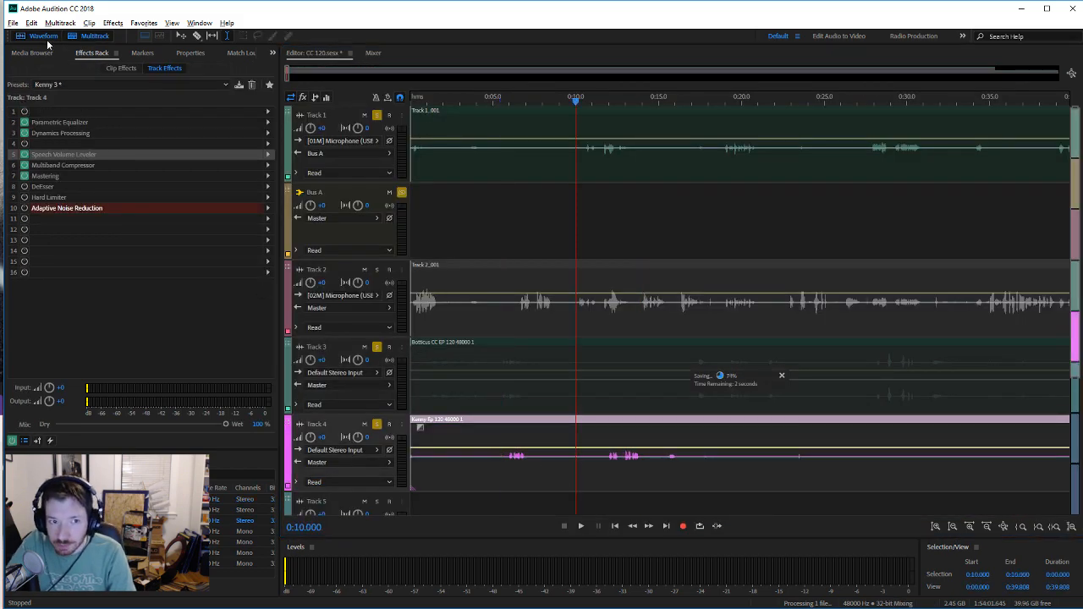
pyautogui.click(48, 37)
pyautogui.moveTo(750, 442); pyautogui.dragTo(875, 462)
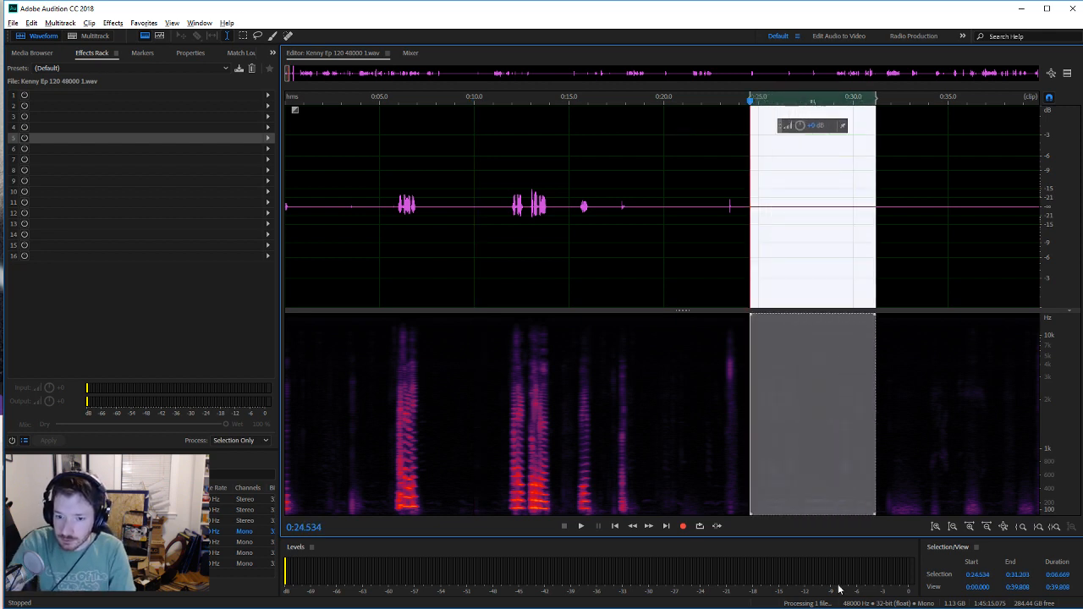
pyautogui.click(726, 475)
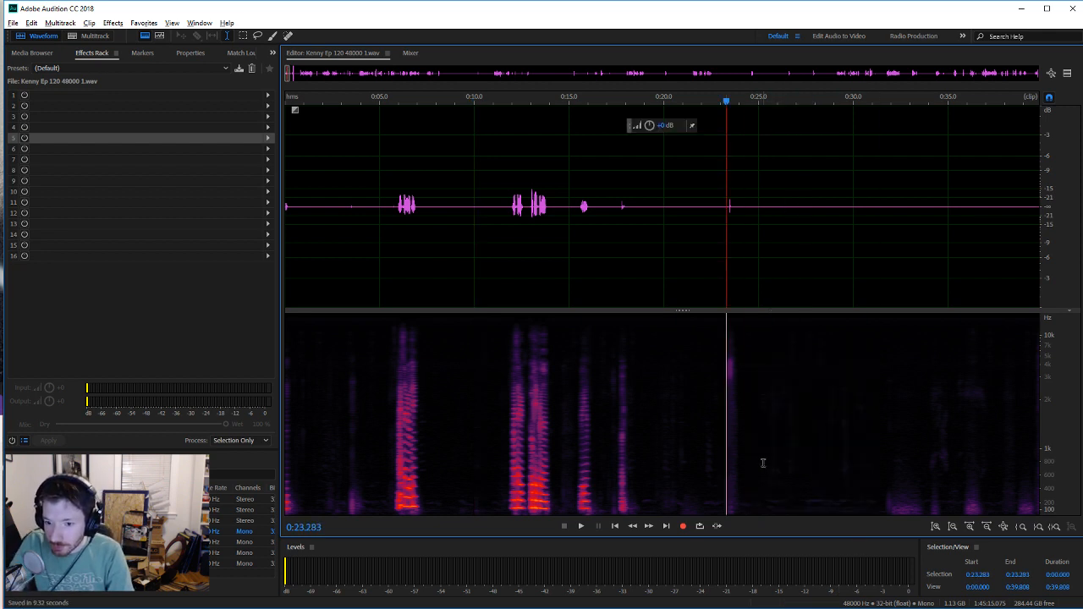
pyautogui.click(753, 467)
pyautogui.click(580, 526)
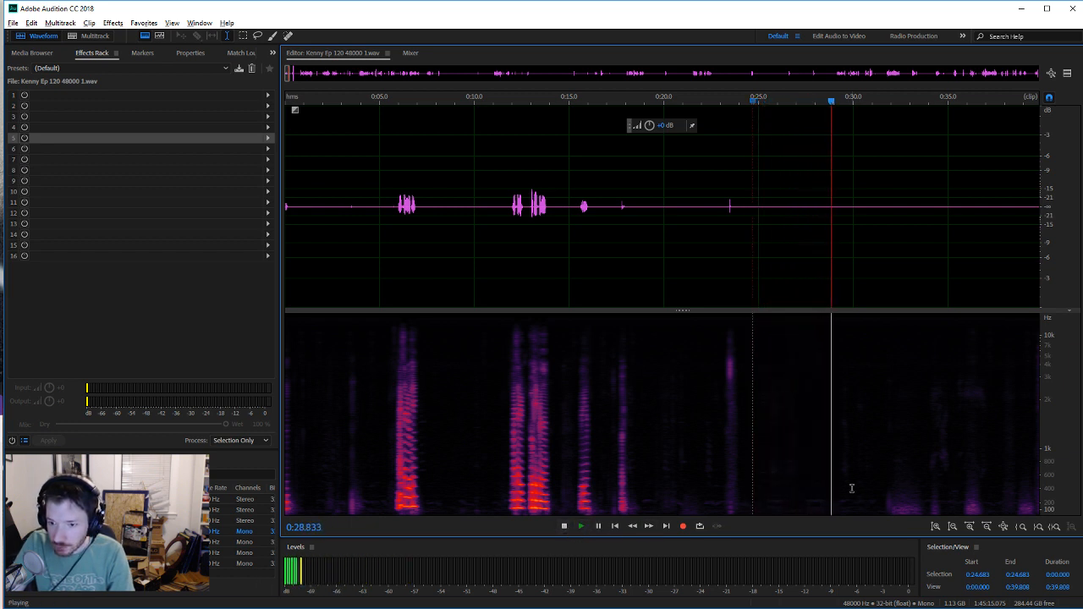
pyautogui.click(563, 528)
# Step: Select the quiet gap from about 0:25.0 to 0:31.3 in Track 4's recording and capture a noise print from it
pyautogui.moveTo(878, 481); pyautogui.dragTo(755, 474)
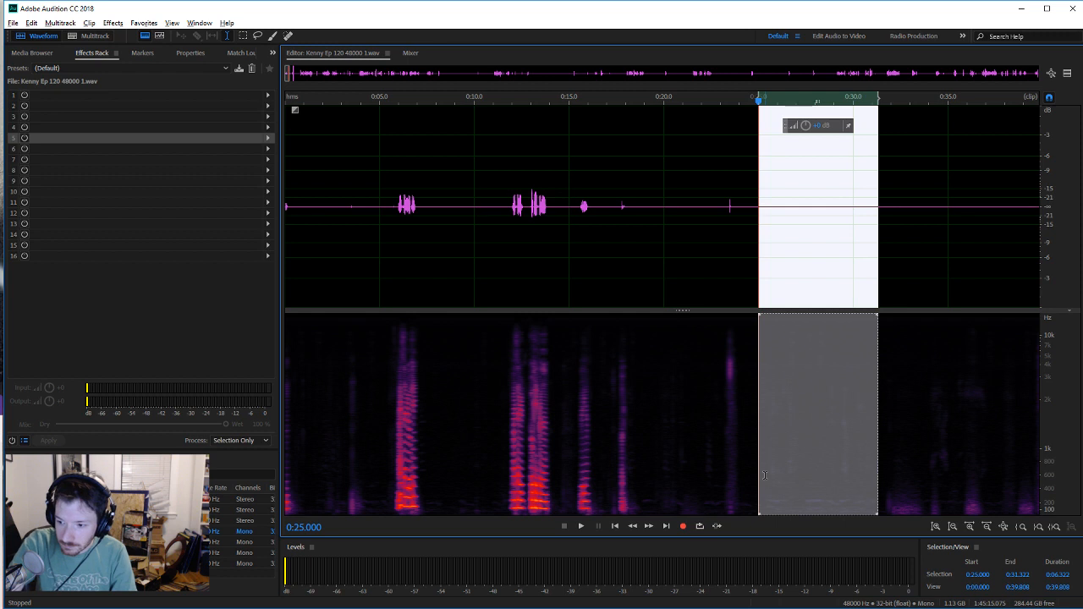
pyautogui.hotkey('ctrl', 'shift', 'p')
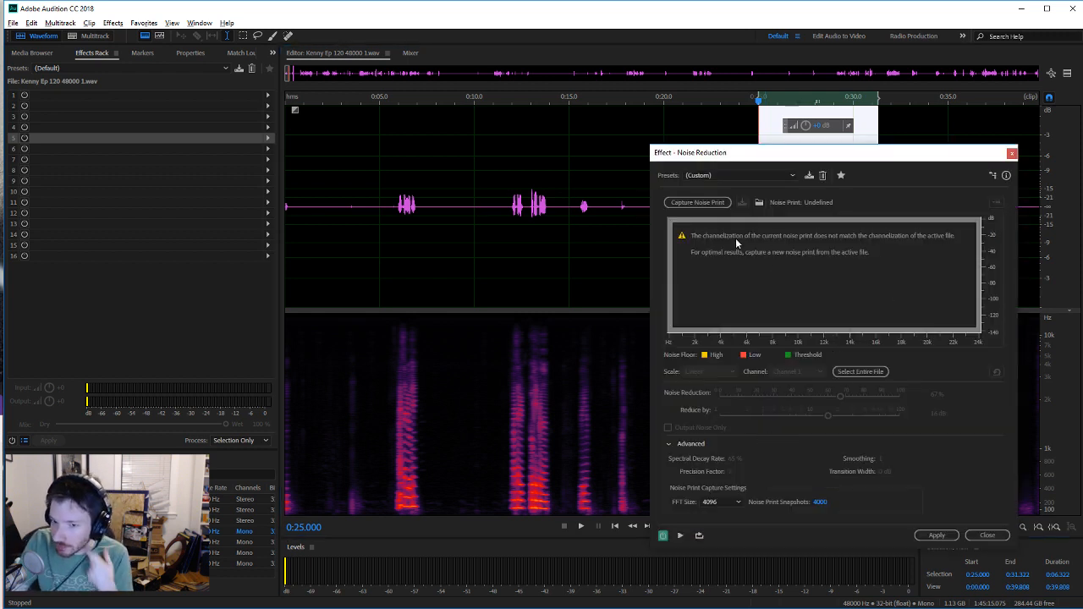
pyautogui.click(698, 204)
# Step: Lower the Noise Reduction amount slightly and apply the effect to the entire Track 4 recording
pyautogui.click(841, 372)
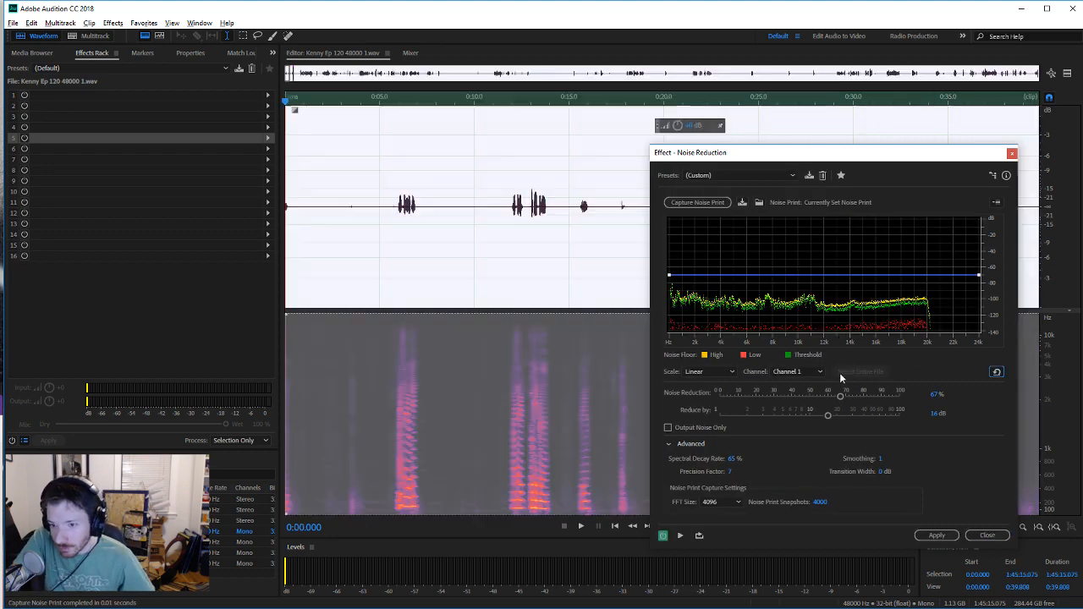
pyautogui.moveTo(840, 396); pyautogui.dragTo(825, 401)
pyautogui.click(936, 535)
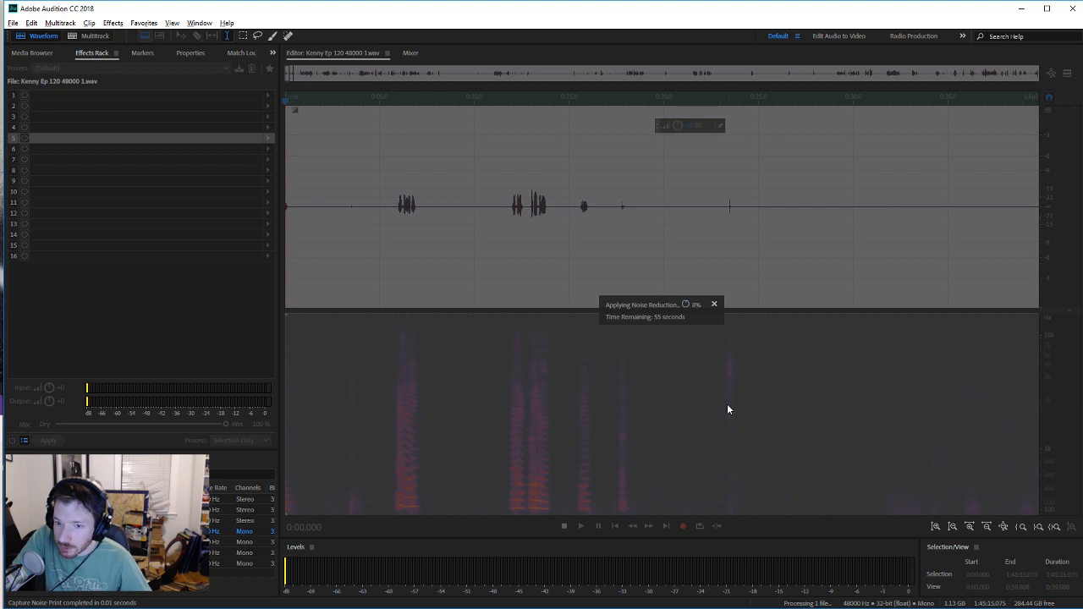
# Step: Return to the multitrack view and save the CC 120 session
pyautogui.click(93, 35)
pyautogui.click(687, 386)
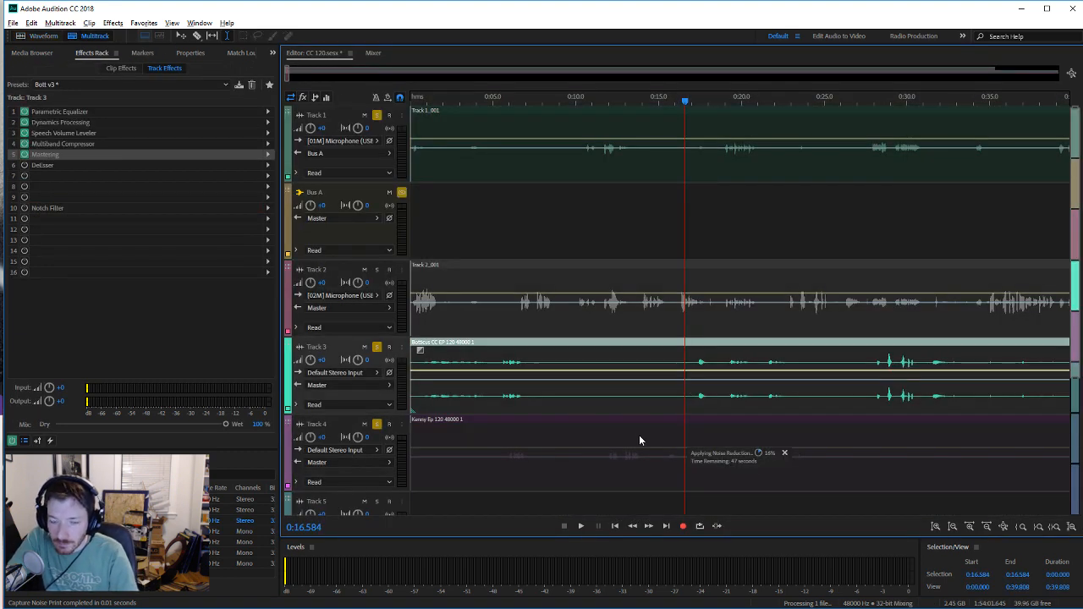
pyautogui.click(614, 385)
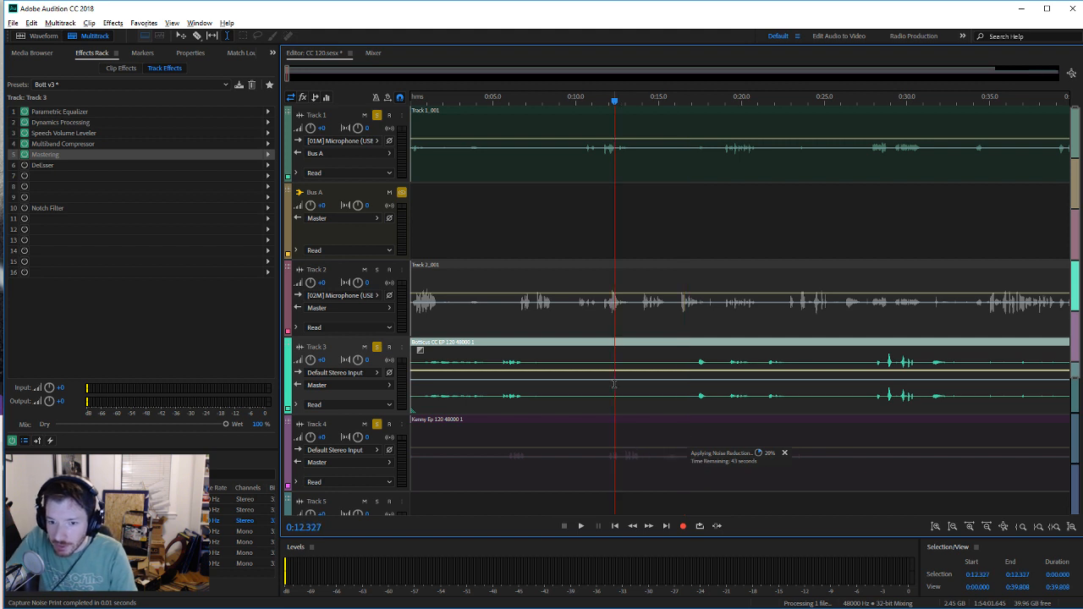
pyautogui.hotkey('ctrl', 's')
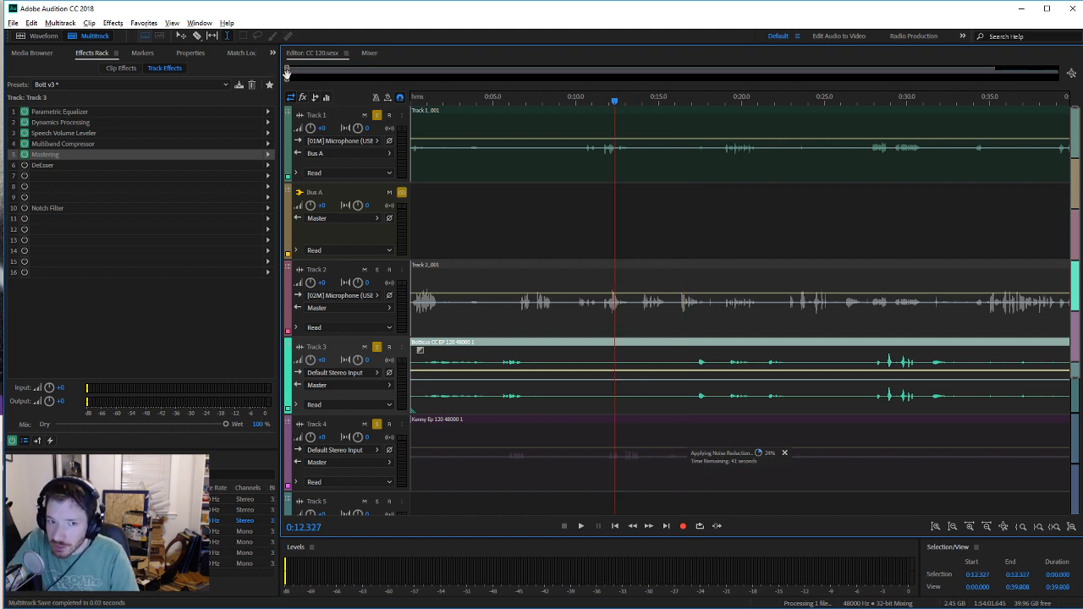
# Step: Go to the sync spikes just after the one-minute mark and turn off solo on Track 3 and Track 4
pyautogui.moveTo(288, 75); pyautogui.dragTo(292, 76)
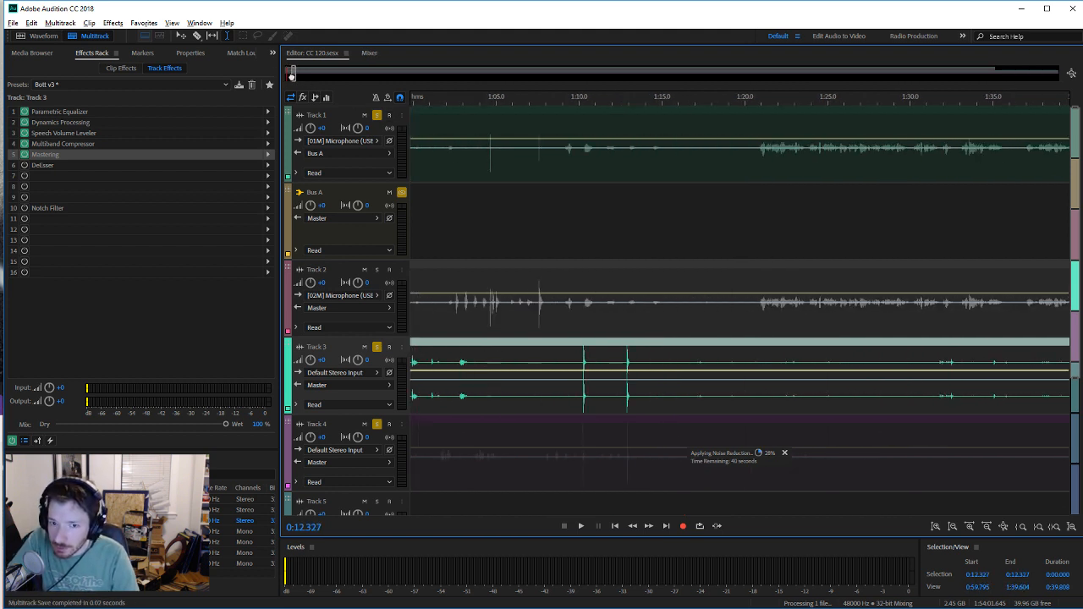
pyautogui.click(378, 348)
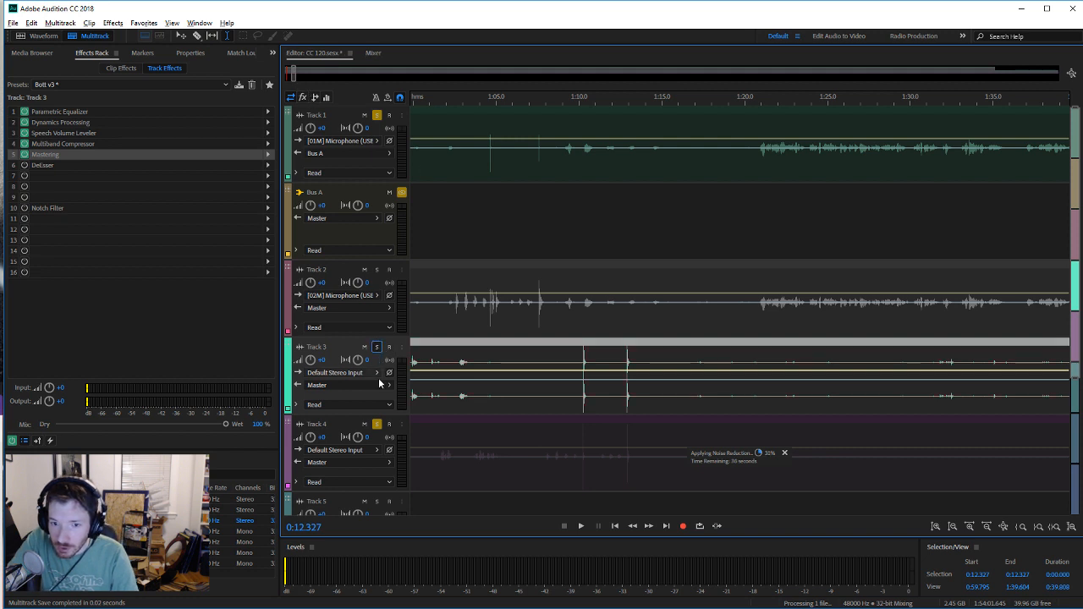
pyautogui.click(377, 424)
# Step: Listen to Track 1's sync spikes from about 1:04.3 and place the playhead just before Track 3's first spike
pyautogui.click(486, 159)
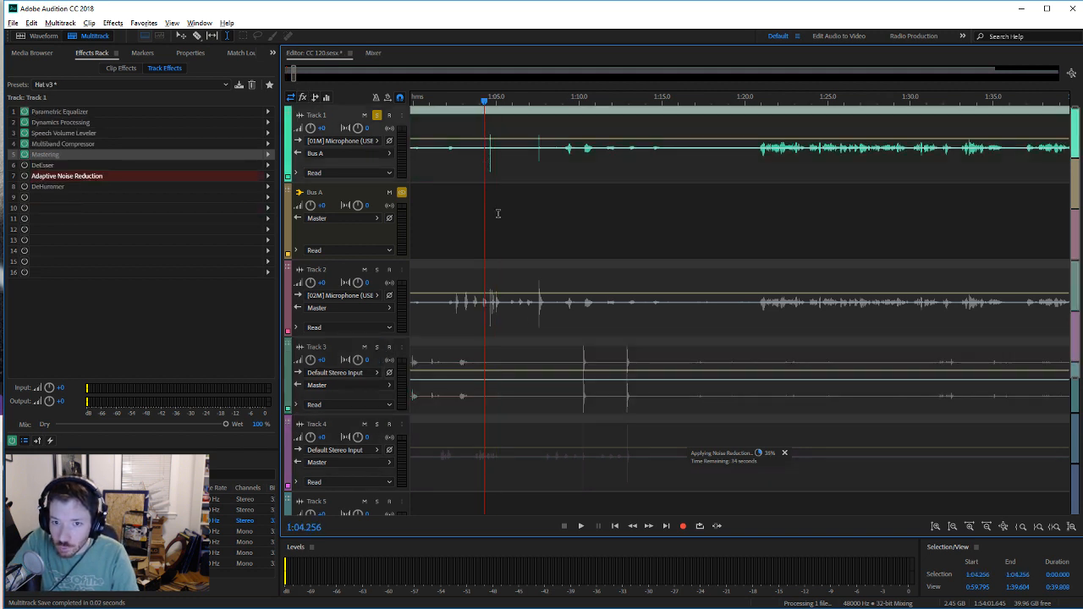
pyautogui.click(580, 527)
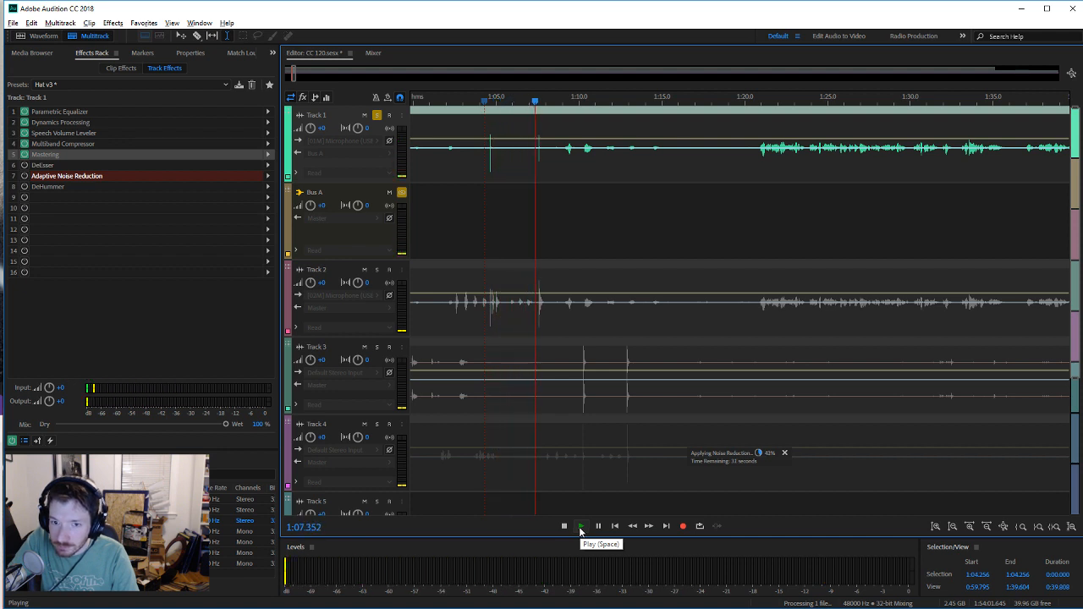
pyautogui.click(563, 527)
pyautogui.click(521, 359)
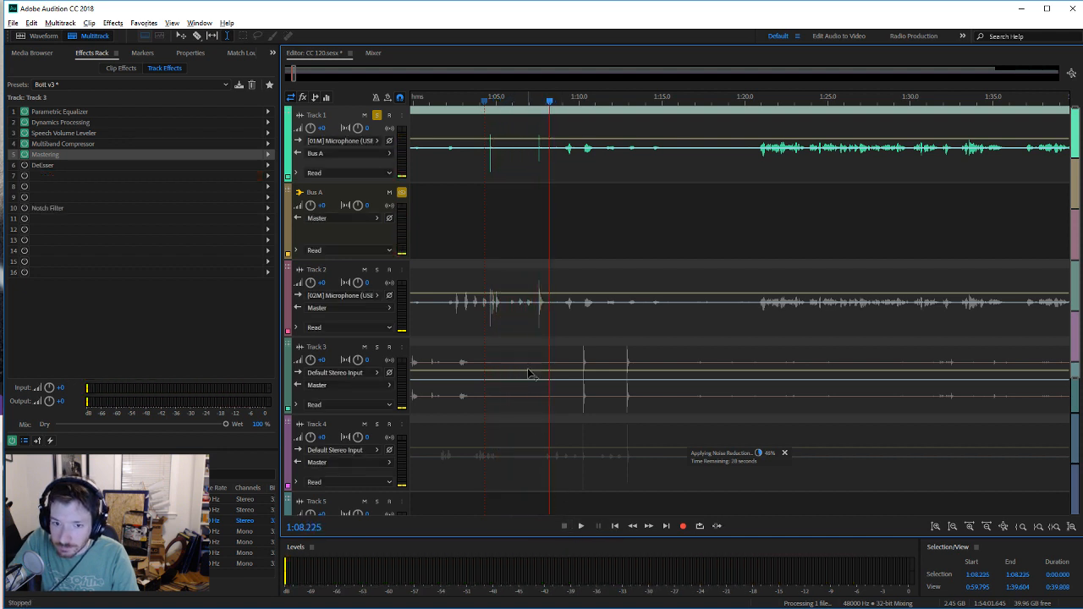
pyautogui.click(565, 348)
# Step: Split Track 1's clip just before its first sync spike at about 1:04 and delete the part before the cut
pyautogui.click(196, 35)
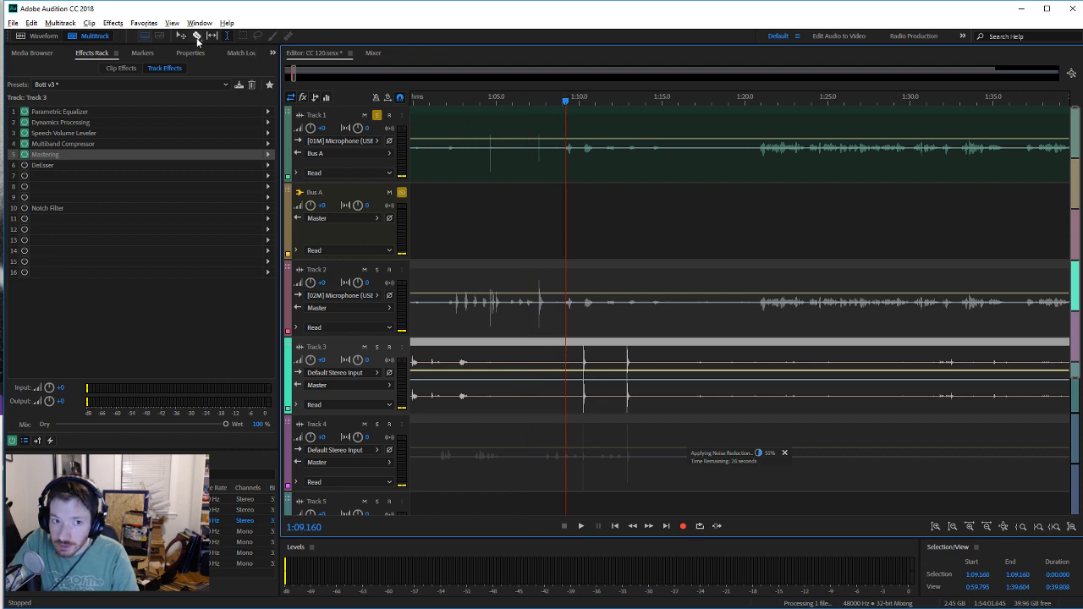
pyautogui.click(482, 170)
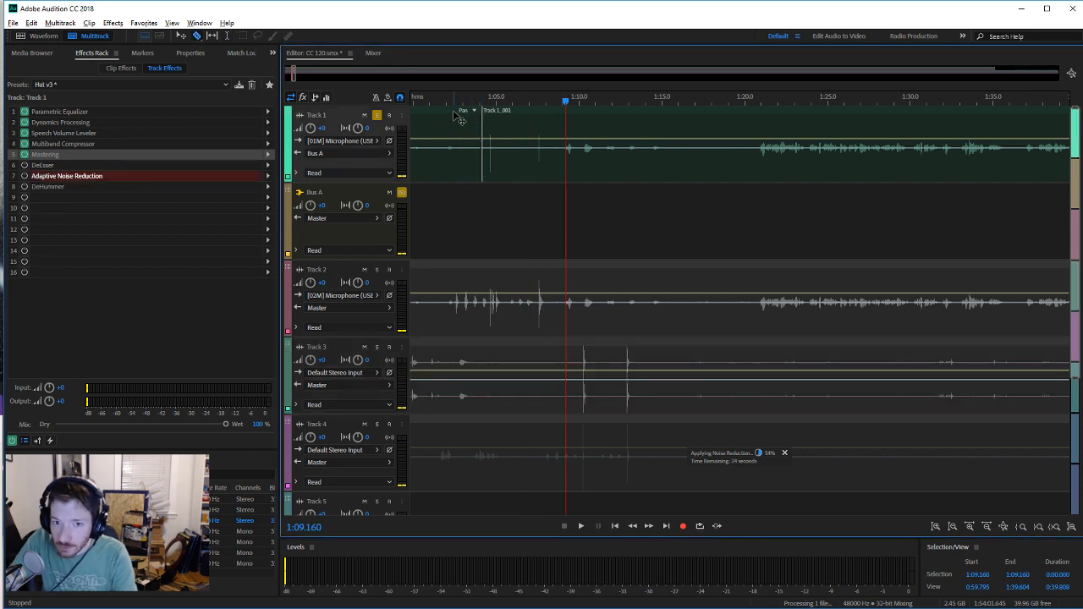
pyautogui.click(459, 112)
pyautogui.press('Delete')
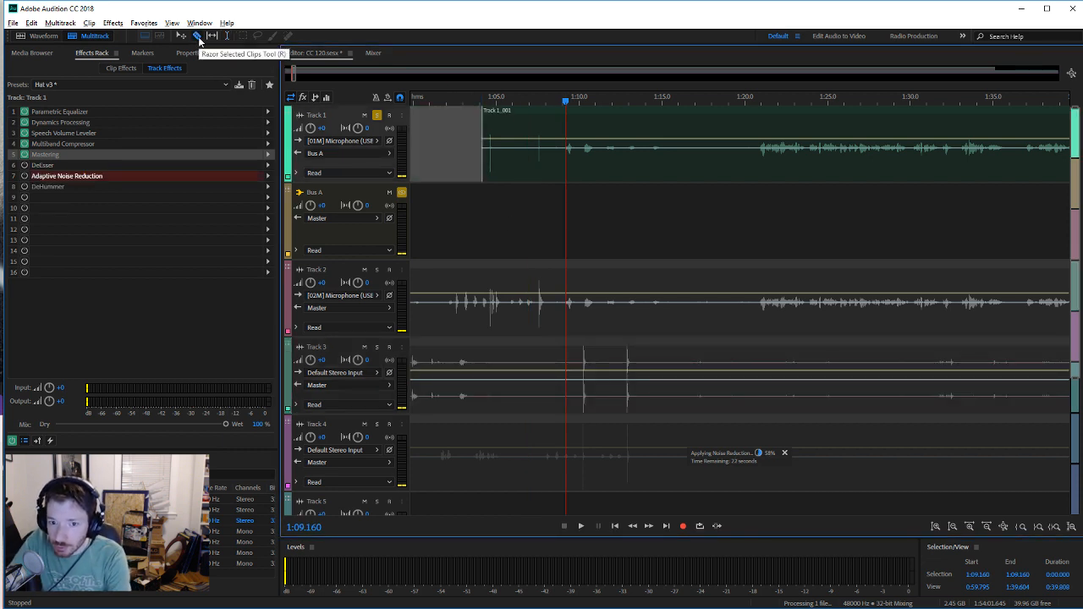
# Step: Cut off Track 3's clip before about 1:09.4 and move the remainder to line up with the start of Track 1's clip
pyautogui.click(570, 375)
pyautogui.click(543, 347)
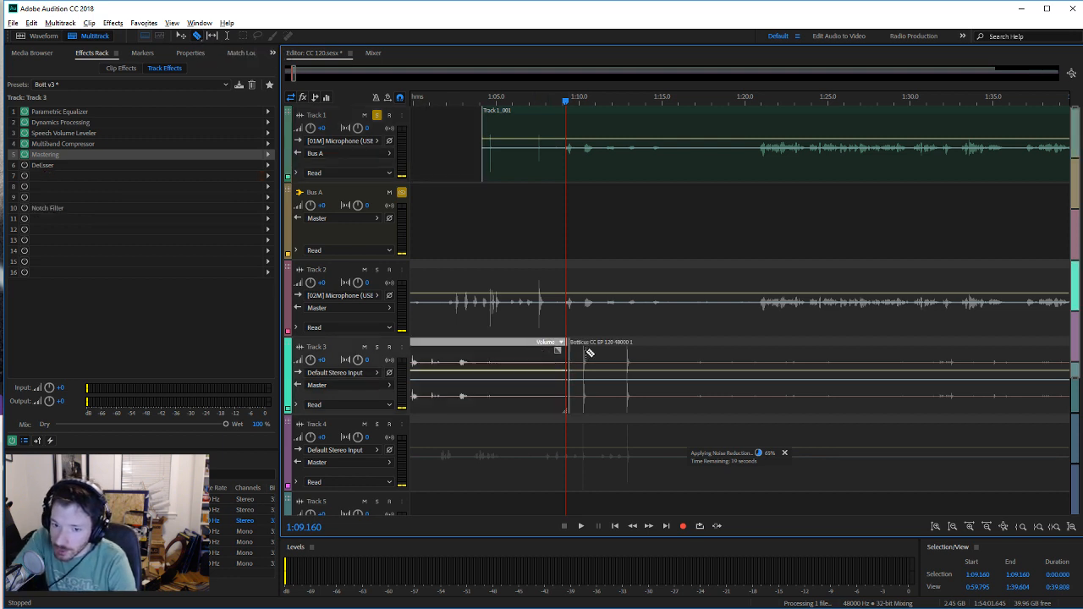
pyautogui.press('Delete')
pyautogui.moveTo(660, 351); pyautogui.dragTo(572, 349)
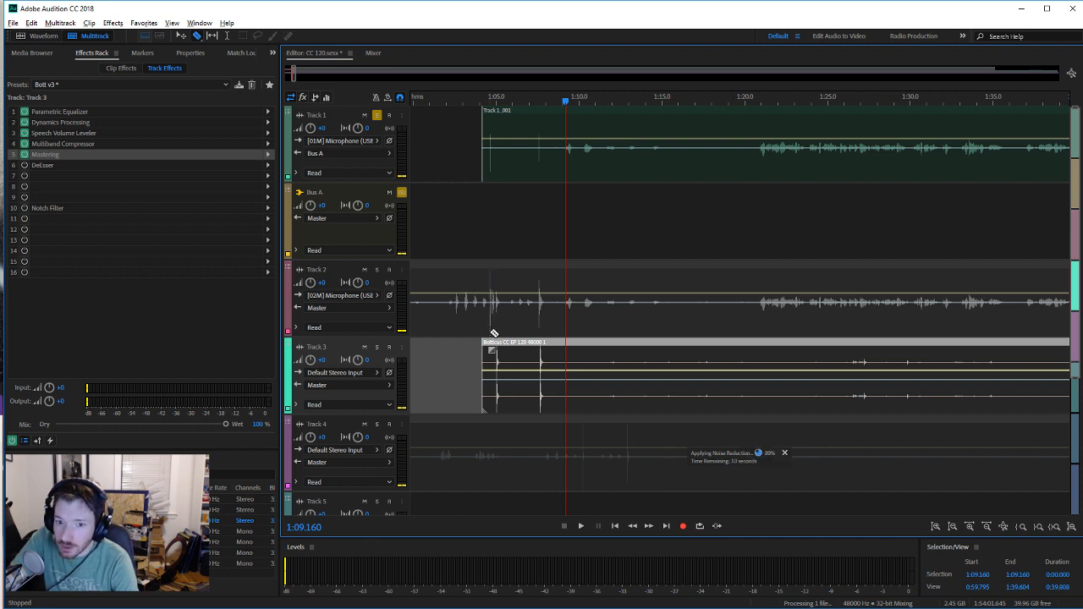
# Step: Turn off solo on Track 1 and route the outputs of Track 3 and Track 4 to Bus A
pyautogui.click(376, 117)
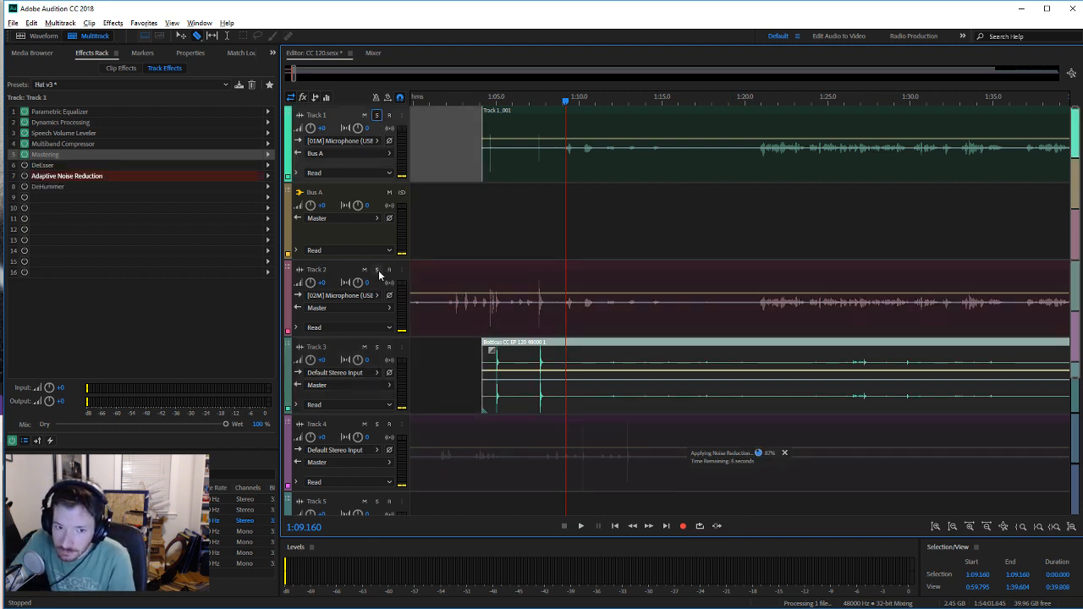
pyautogui.click(341, 391)
pyautogui.click(385, 385)
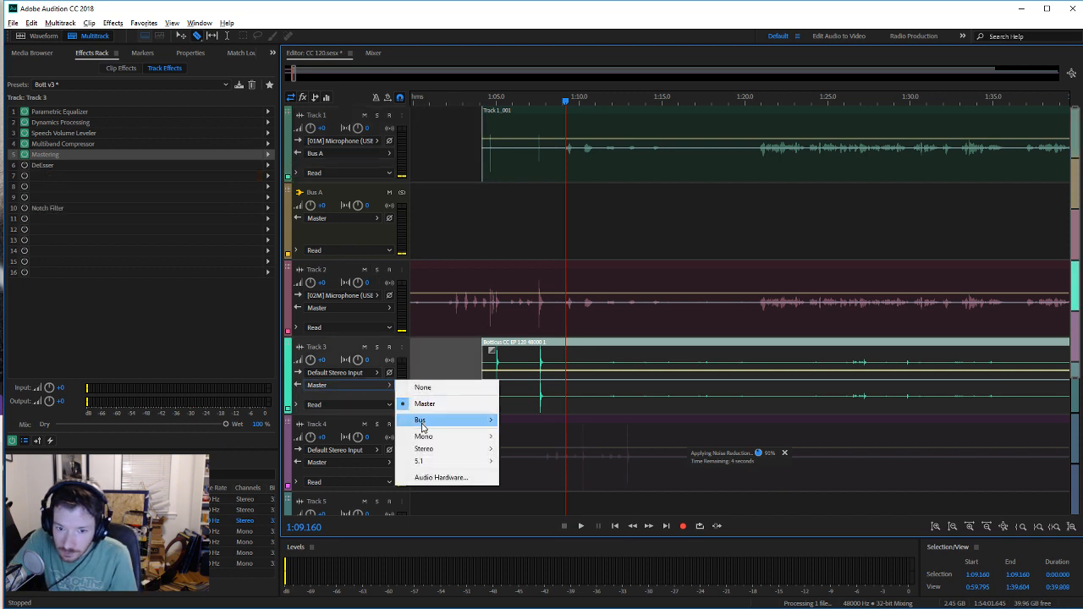
pyautogui.moveTo(422, 427)
pyautogui.click(373, 419)
pyautogui.click(380, 462)
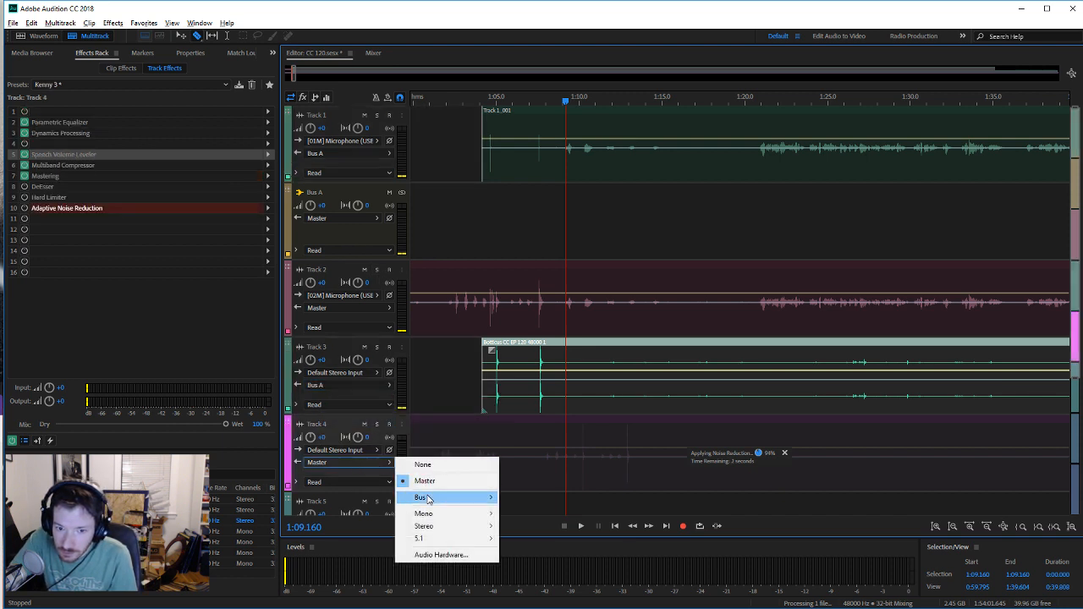
pyautogui.moveTo(427, 499)
pyautogui.click(351, 495)
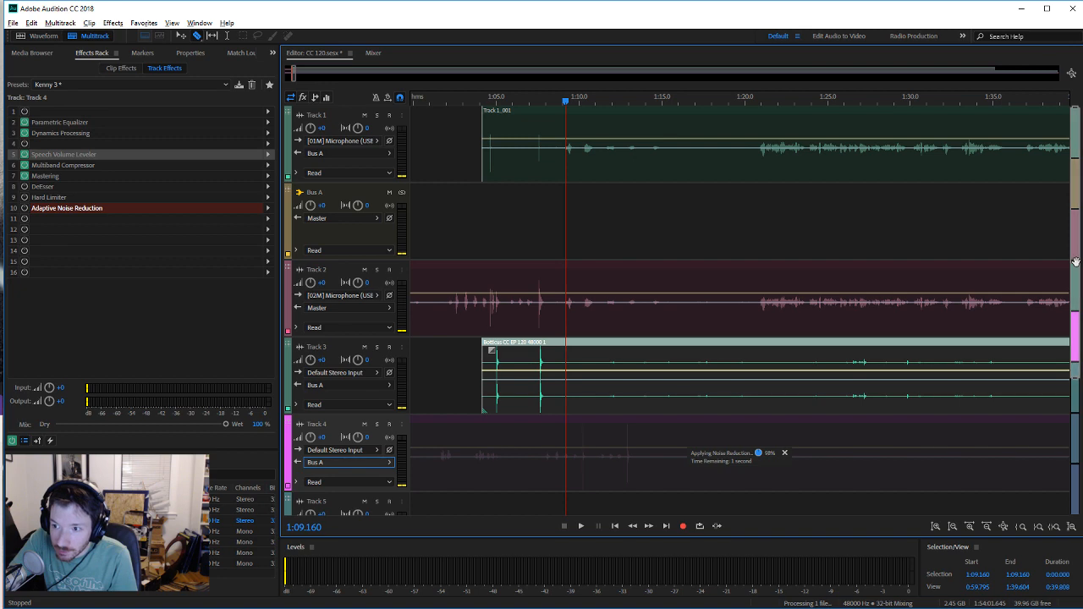
# Step: Route Track 5's output to Bus A
pyautogui.scroll(-3, 677, 355)
pyautogui.click(366, 438)
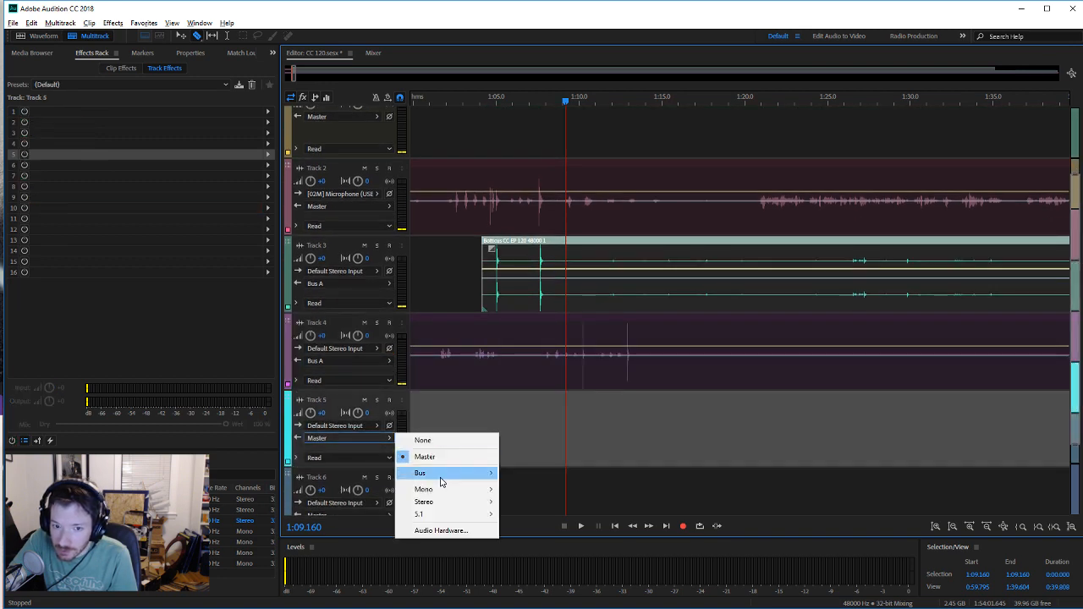
pyautogui.moveTo(439, 481)
pyautogui.click(350, 472)
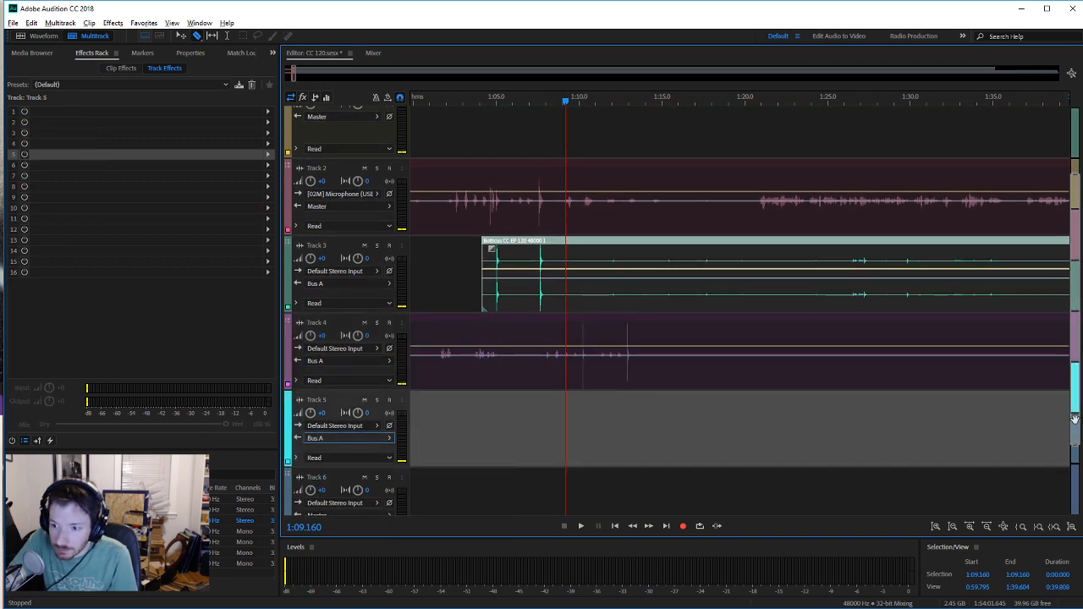
# Step: Cut off Track 4's clip before about 1:09.3 and move the remainder to line up with the start of Track 3's clip
pyautogui.scroll(3, 1075, 418)
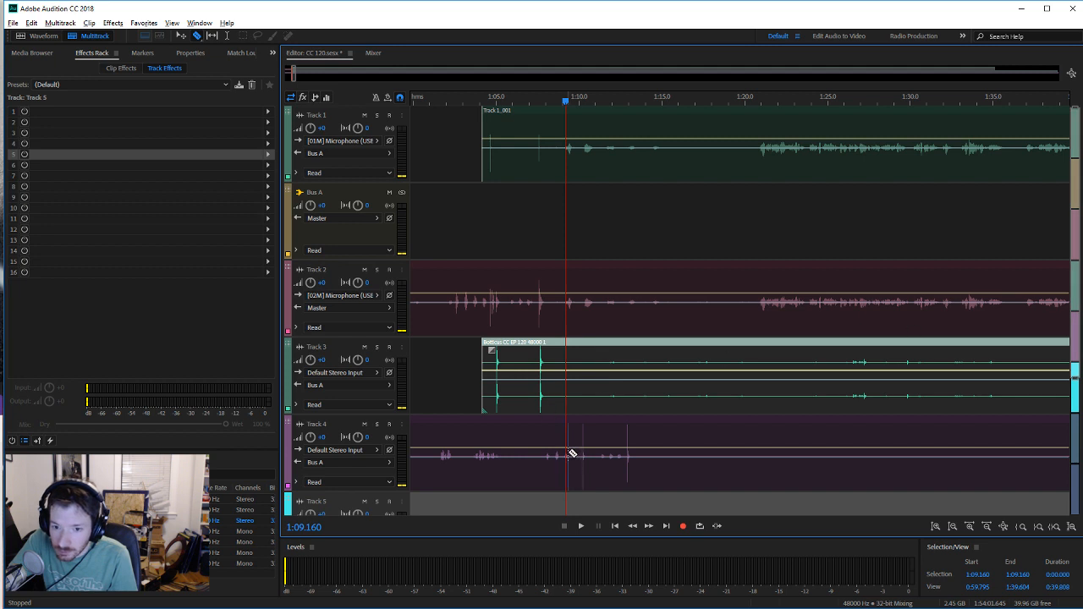
pyautogui.click(572, 455)
pyautogui.click(521, 428)
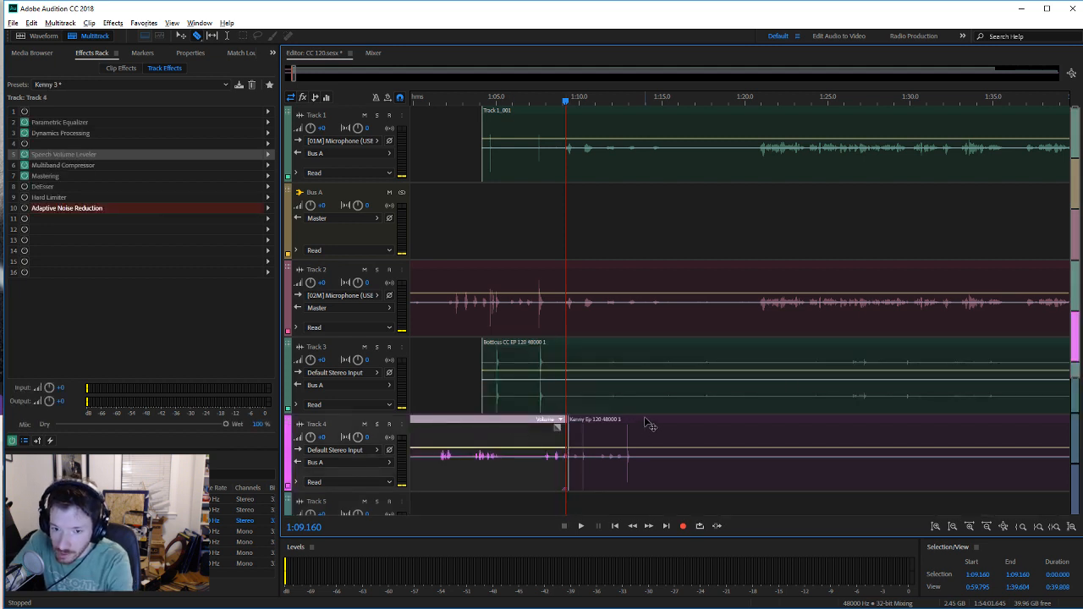
pyautogui.press('Delete')
pyautogui.moveTo(644, 420); pyautogui.dragTo(560, 424)
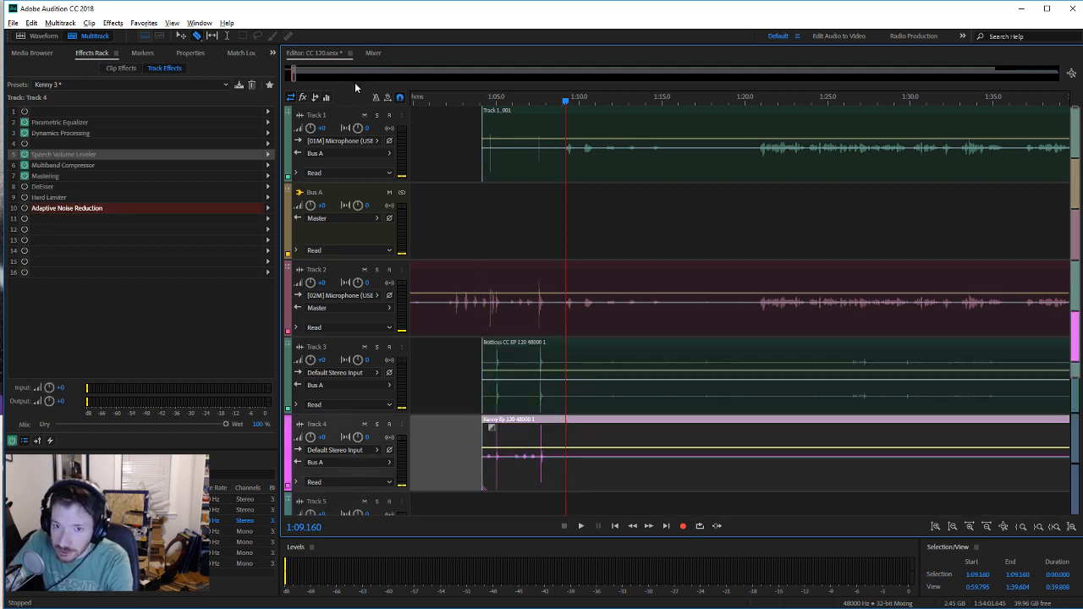
pyautogui.click(227, 36)
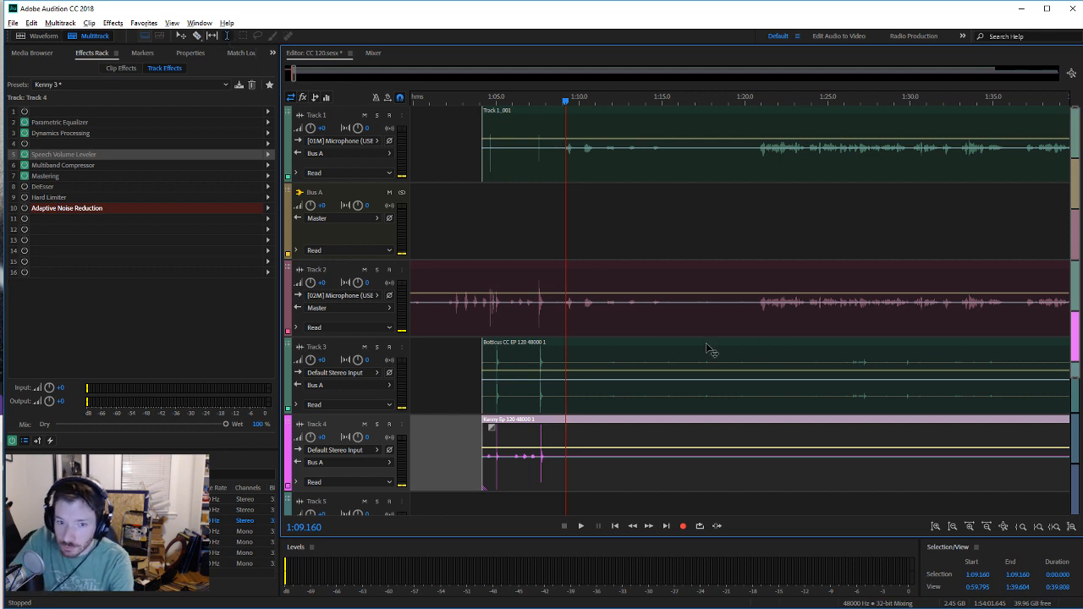
# Step: Solo Track 2 and Track 3 and compare the timing of their speech around 2:30
pyautogui.click(377, 269)
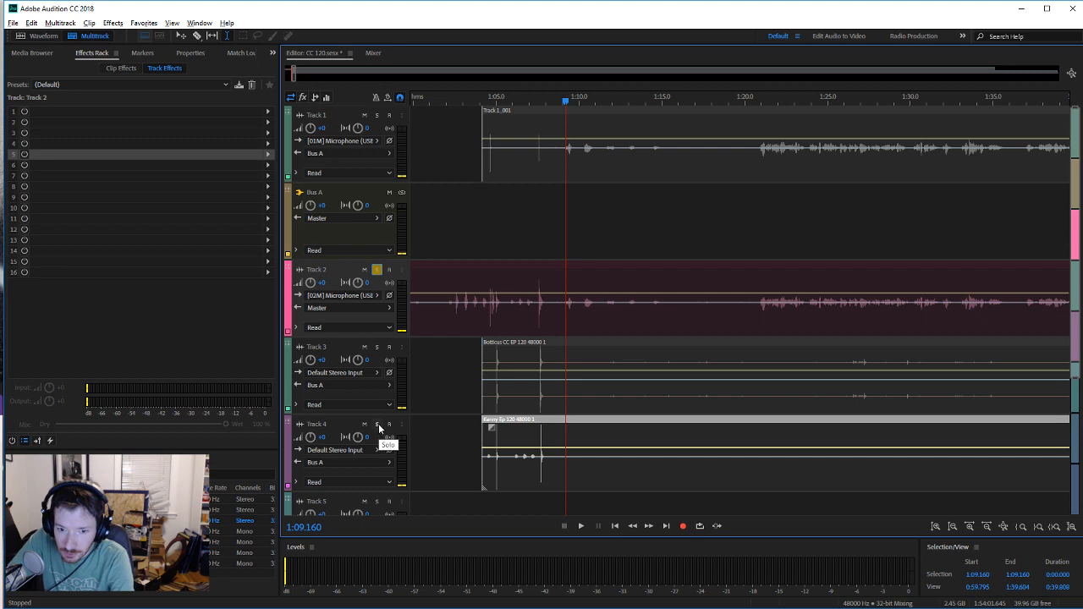
pyautogui.click(377, 347)
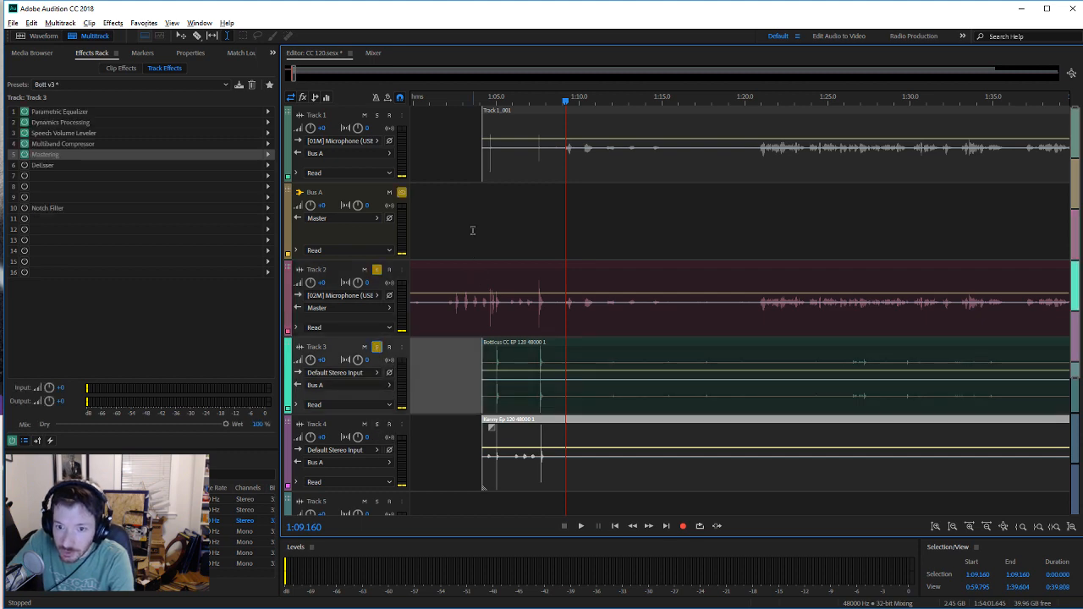
pyautogui.moveTo(293, 73); pyautogui.dragTo(301, 82)
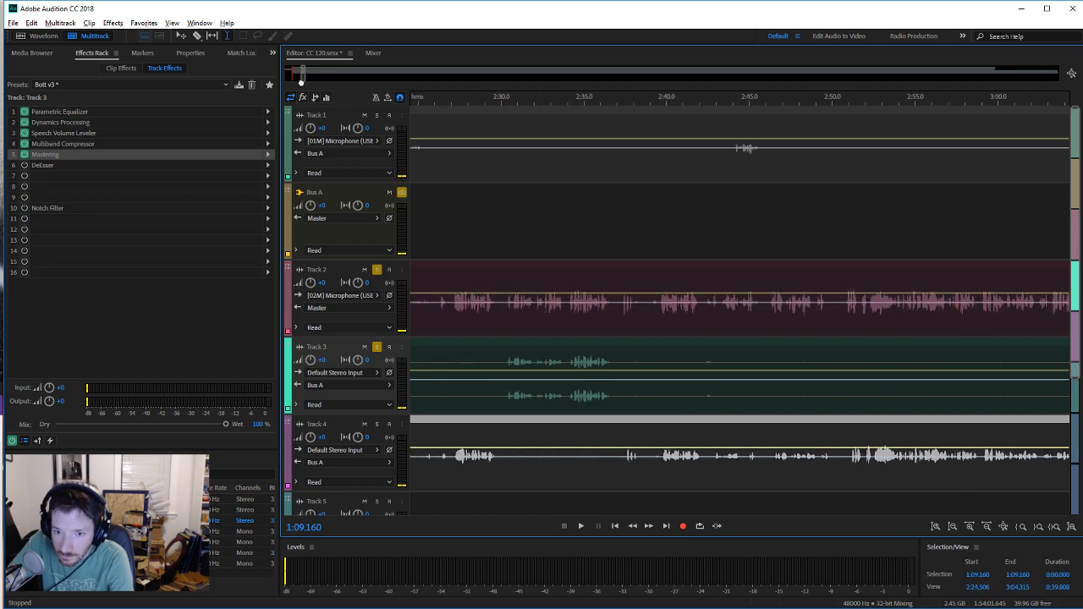
pyautogui.scroll(5, 607, 367)
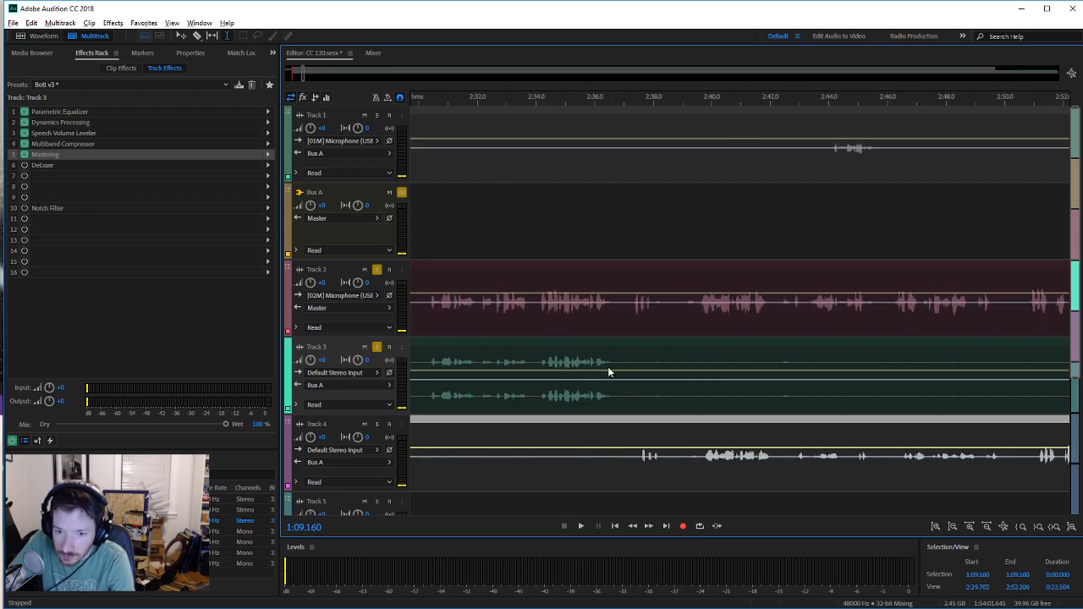
pyautogui.scroll(4, 610, 371)
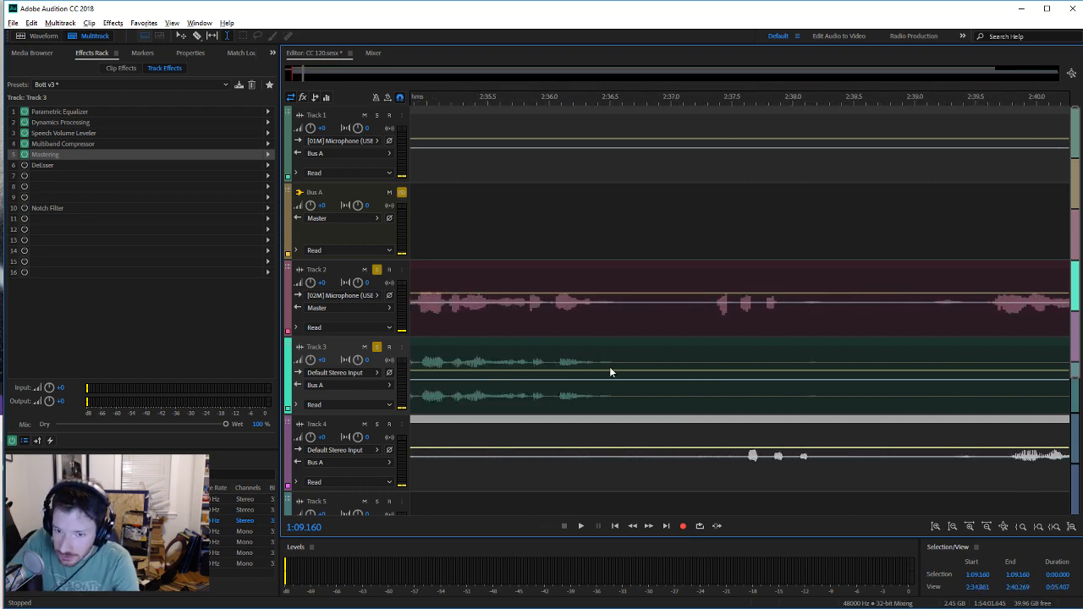
pyautogui.moveTo(303, 74); pyautogui.dragTo(301, 75)
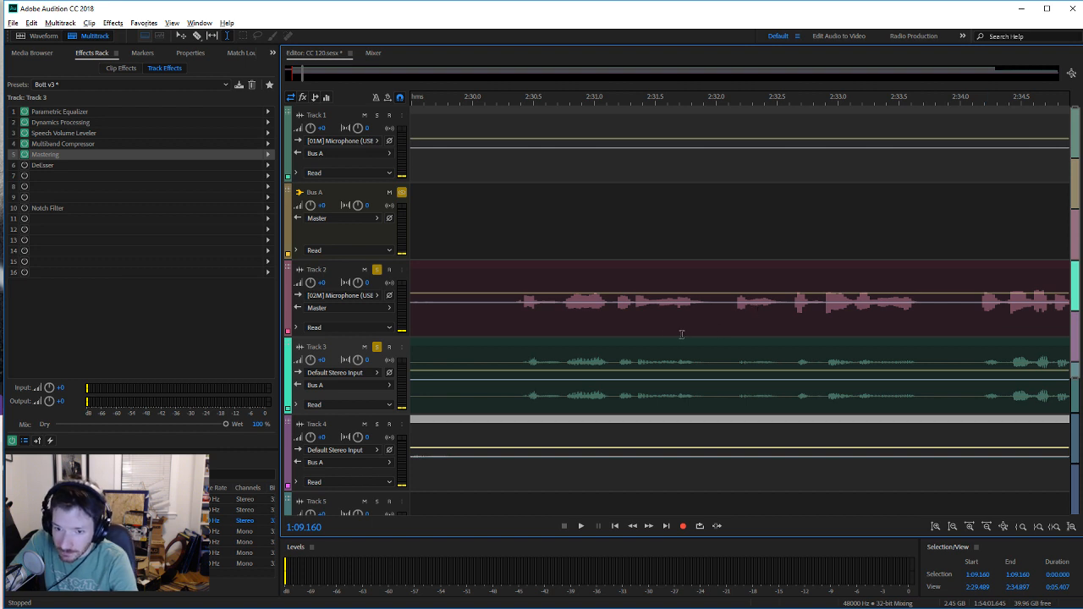
# Step: Nudge Track 3's clip to match Track 2's speech at about 2:30.8, and play both tracks from there to check the sync
pyautogui.click(567, 319)
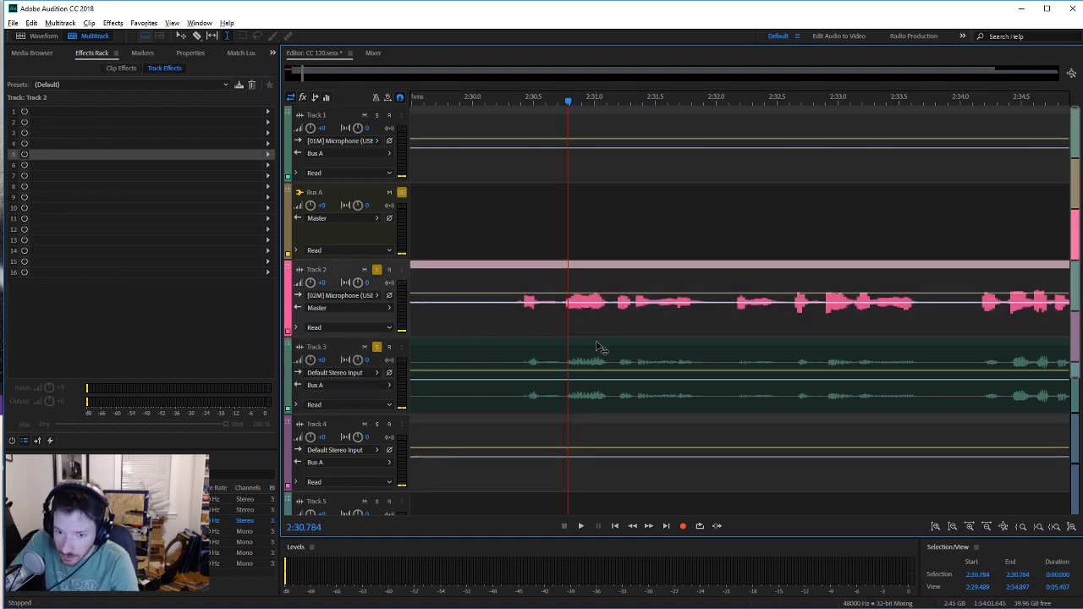
pyautogui.click(596, 347)
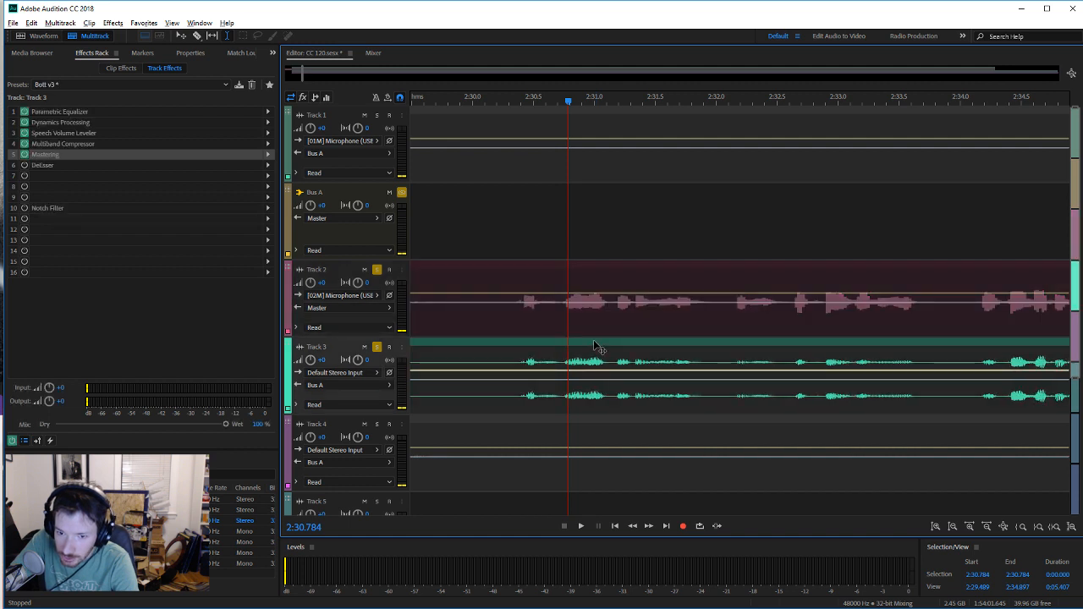
pyautogui.moveTo(593, 341); pyautogui.dragTo(594, 342)
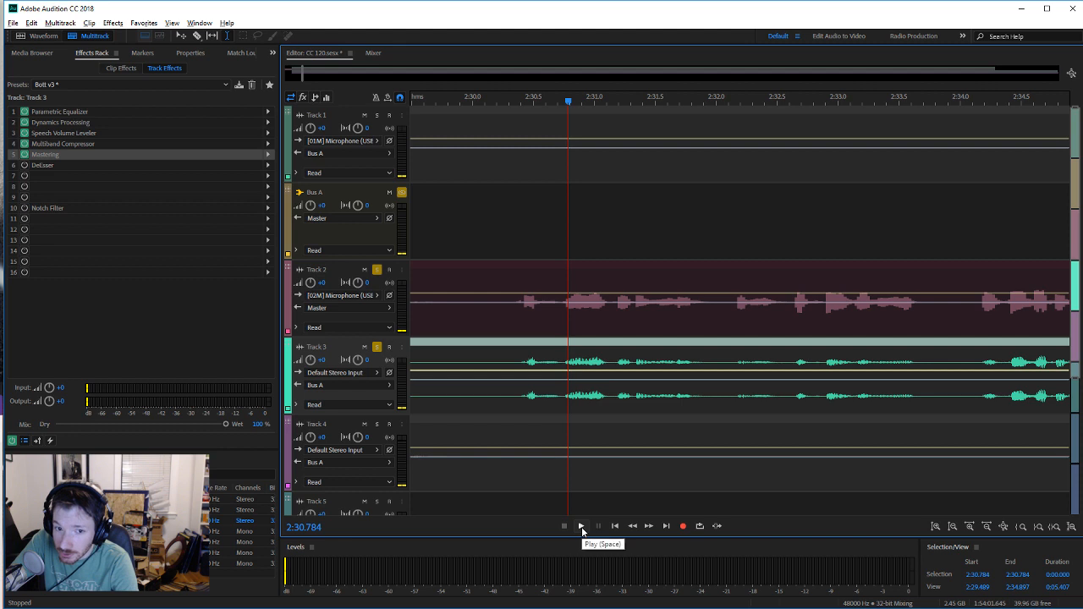
pyautogui.click(581, 525)
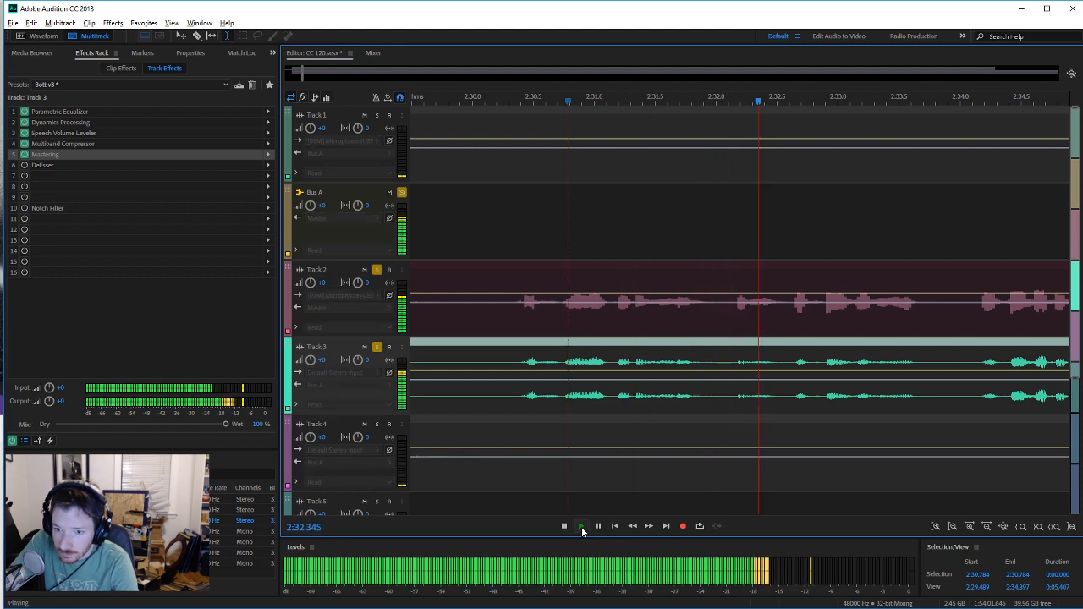
pyautogui.click(563, 526)
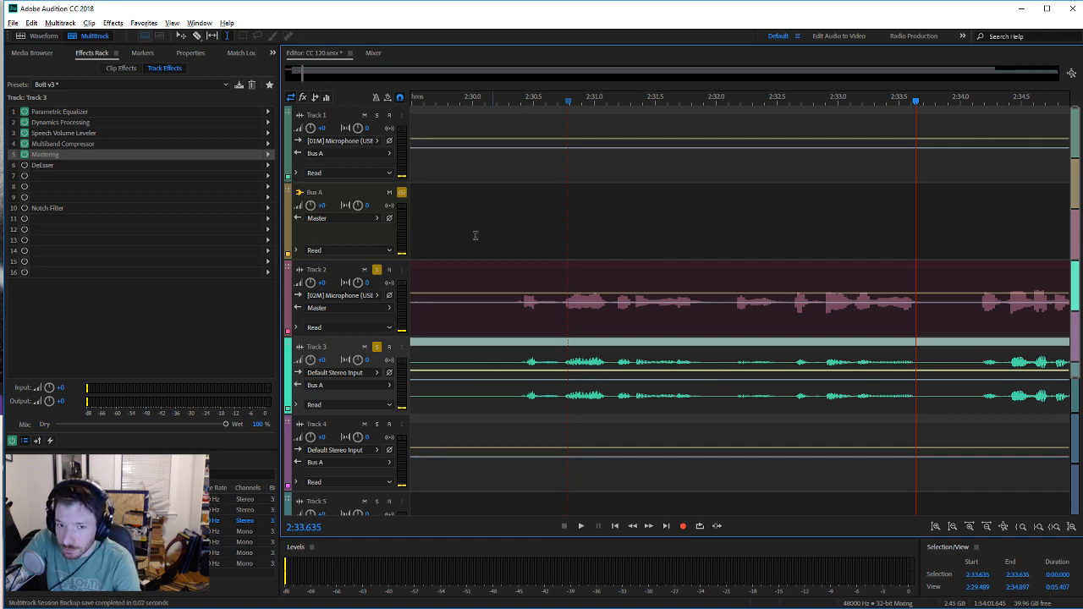
# Step: Play Track 2 and Track 3 from 1:22:35 to check whether their speech is still in sync
pyautogui.moveTo(301, 73); pyautogui.dragTo(845, 75)
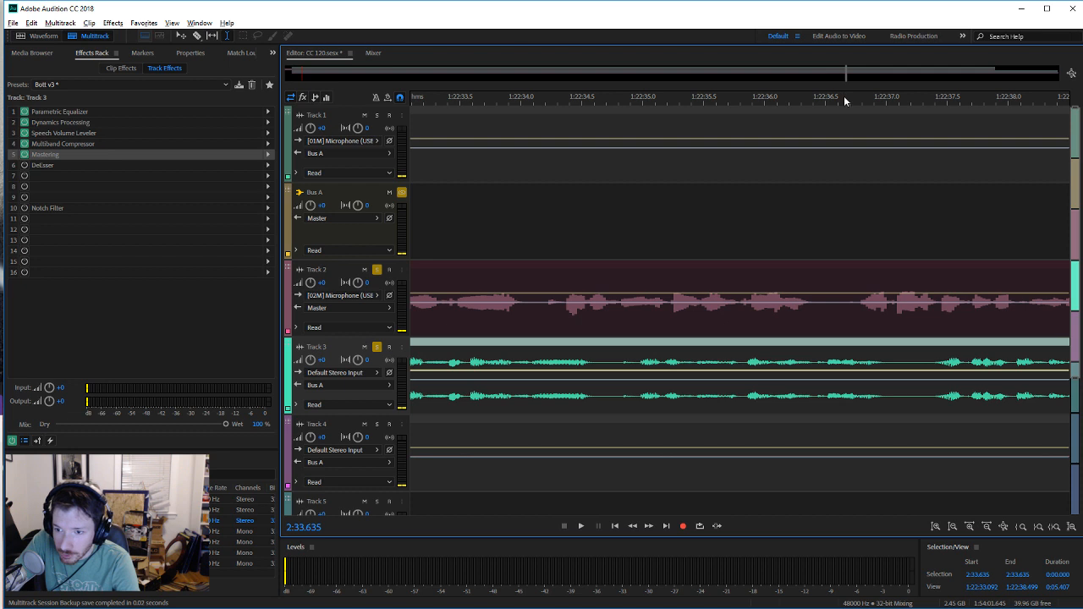
pyautogui.click(641, 403)
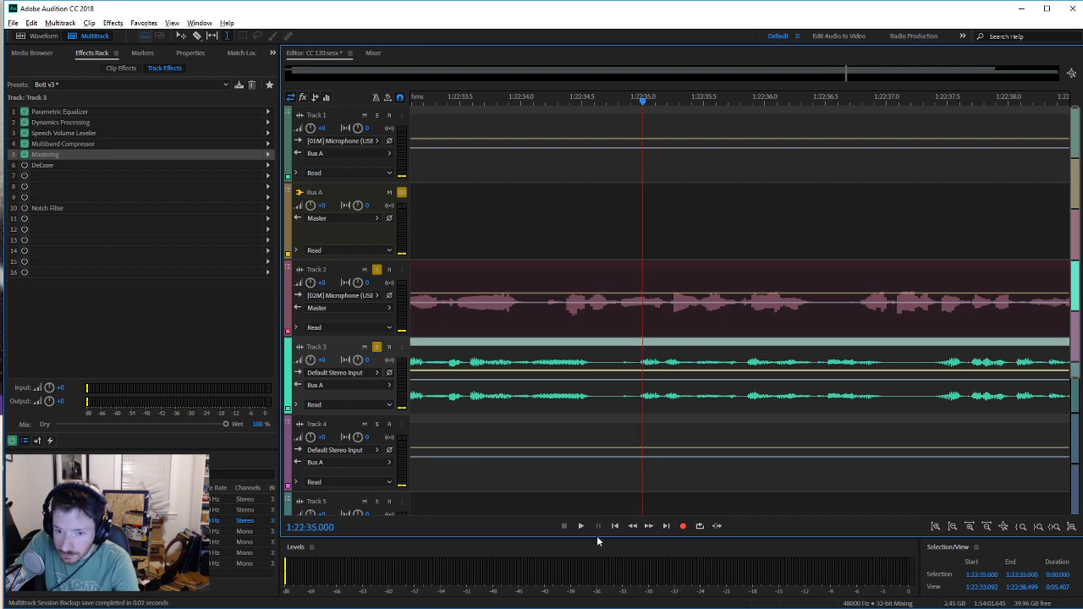
pyautogui.click(580, 526)
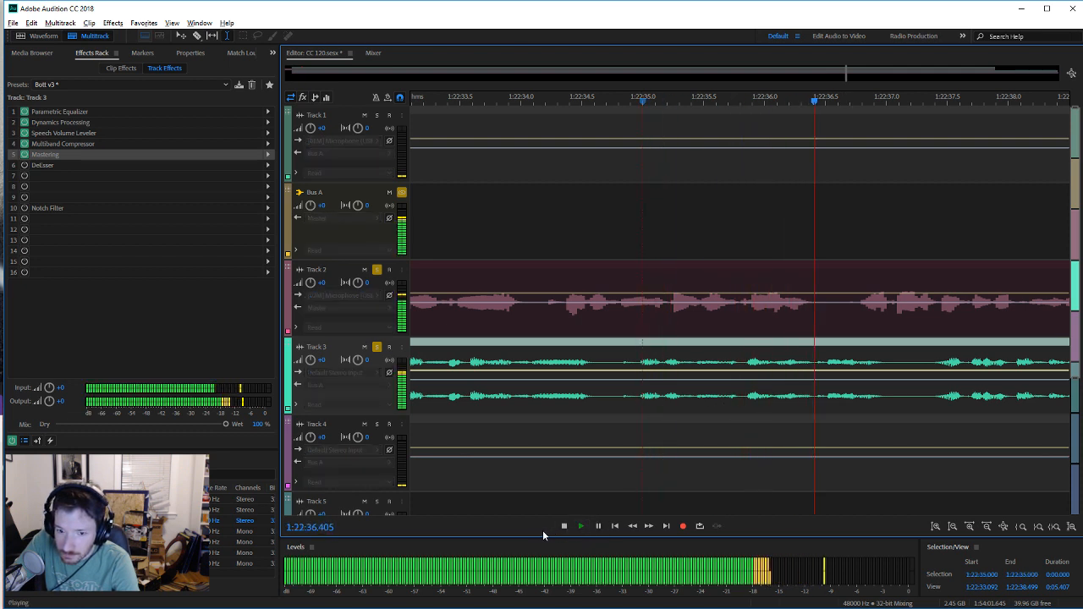
pyautogui.click(566, 526)
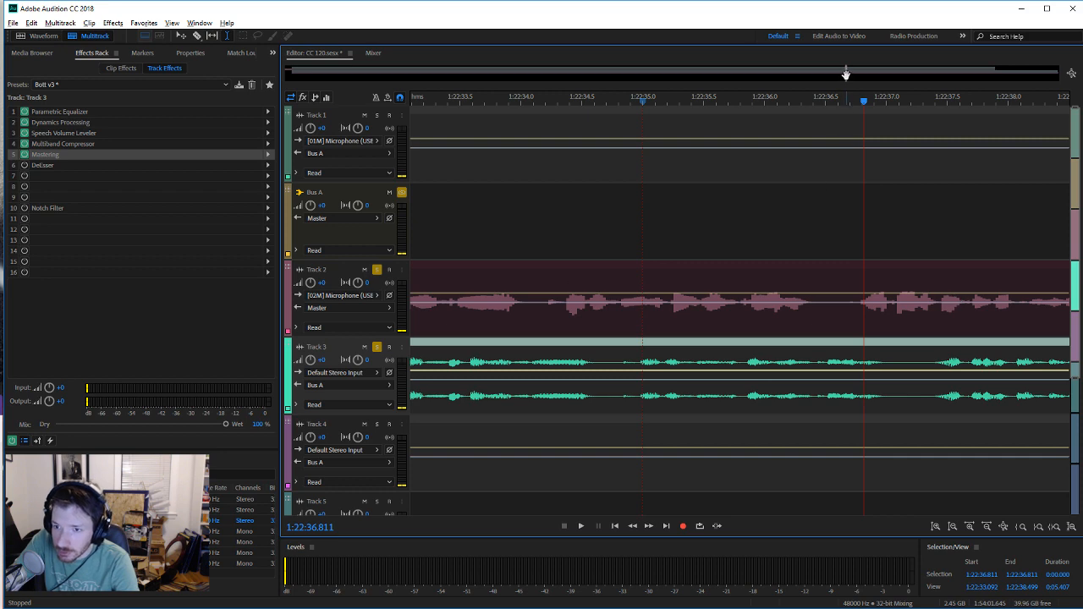
# Step: Split Track 3's clip in the silent stretch at about 57:40.4
pyautogui.moveTo(846, 75); pyautogui.dragTo(674, 96)
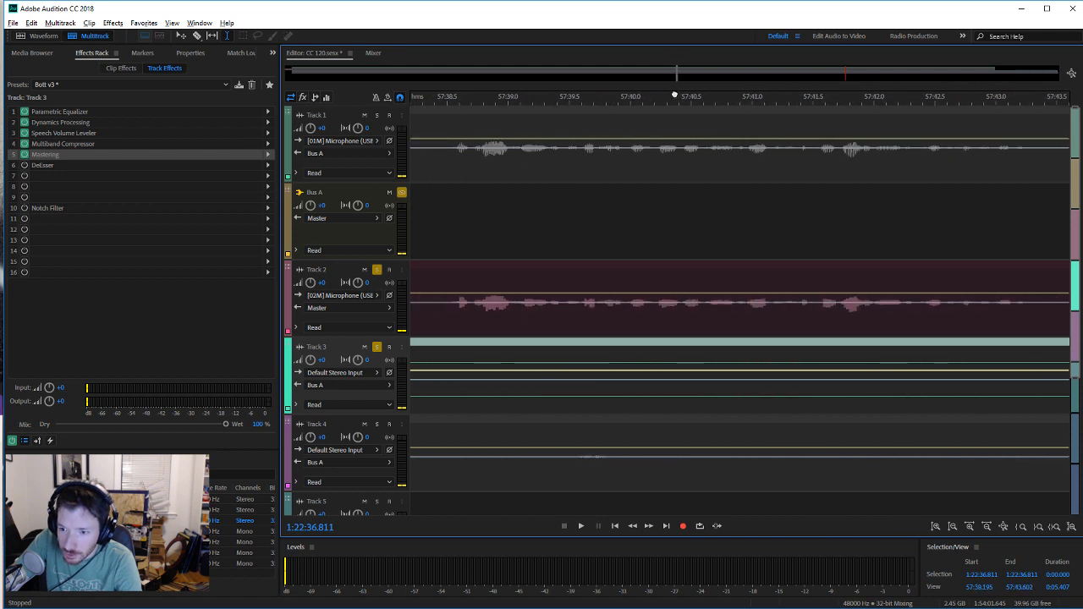
pyautogui.click(195, 37)
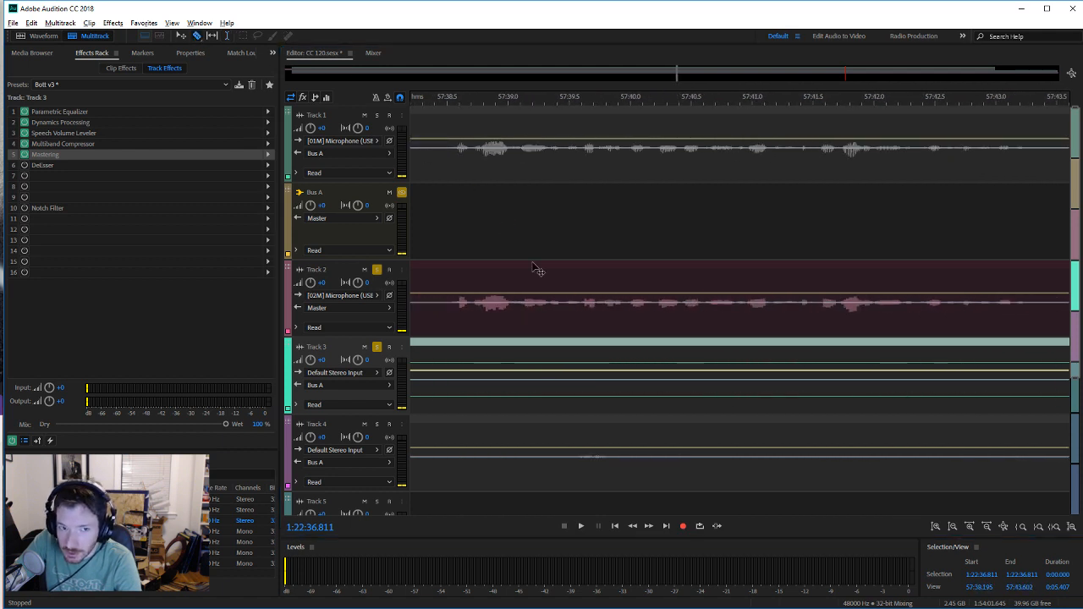
pyautogui.click(684, 372)
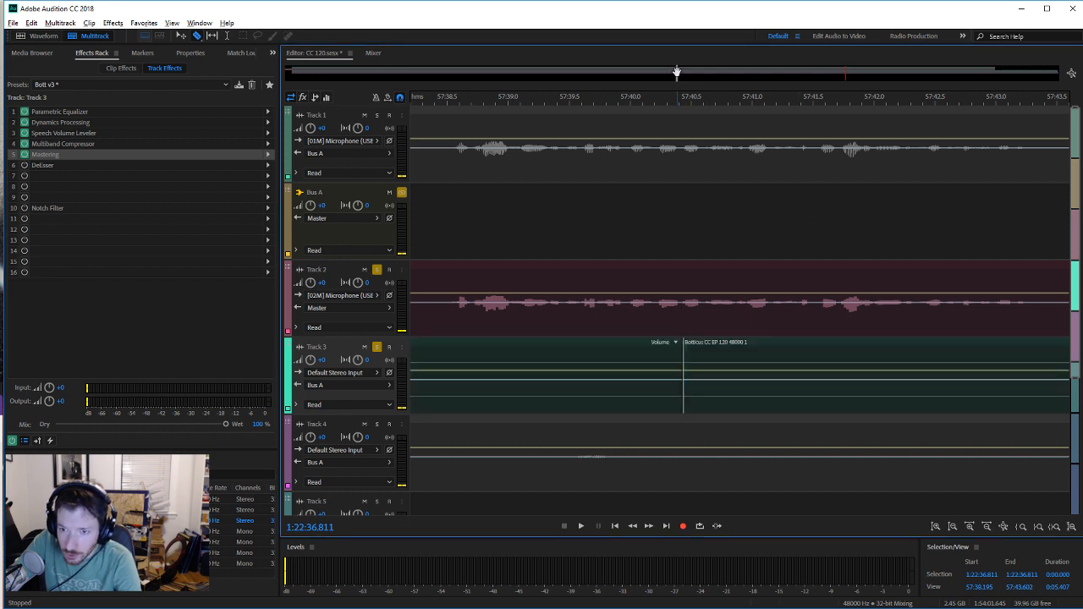
# Step: Move the part of Track 3 after the split earlier to match Track 2's speech at 57:56.5, and play it back
pyautogui.moveTo(675, 74); pyautogui.dragTo(676, 74)
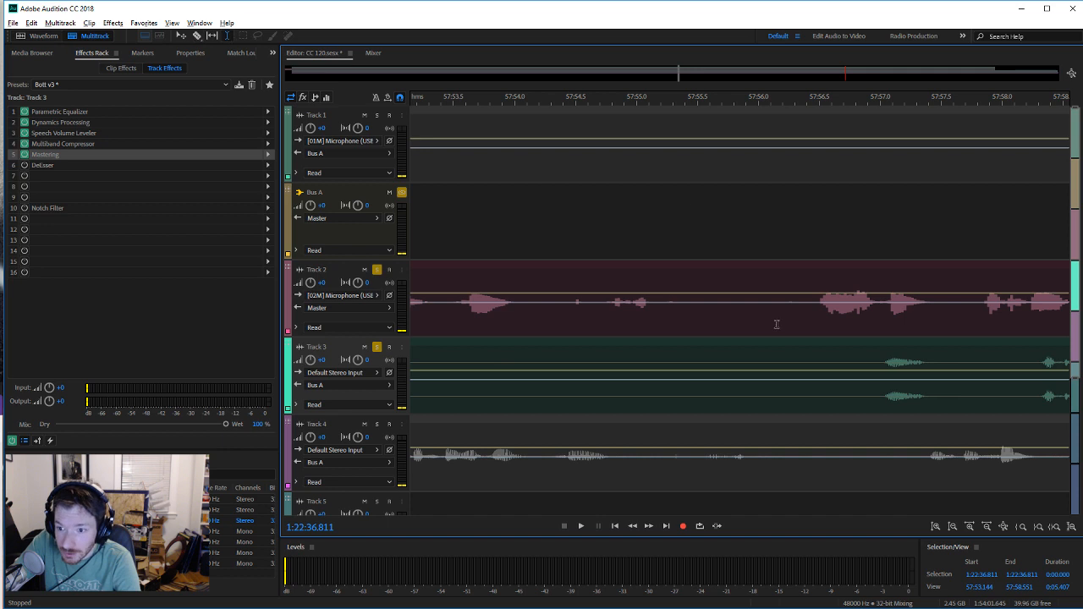
pyautogui.click(814, 364)
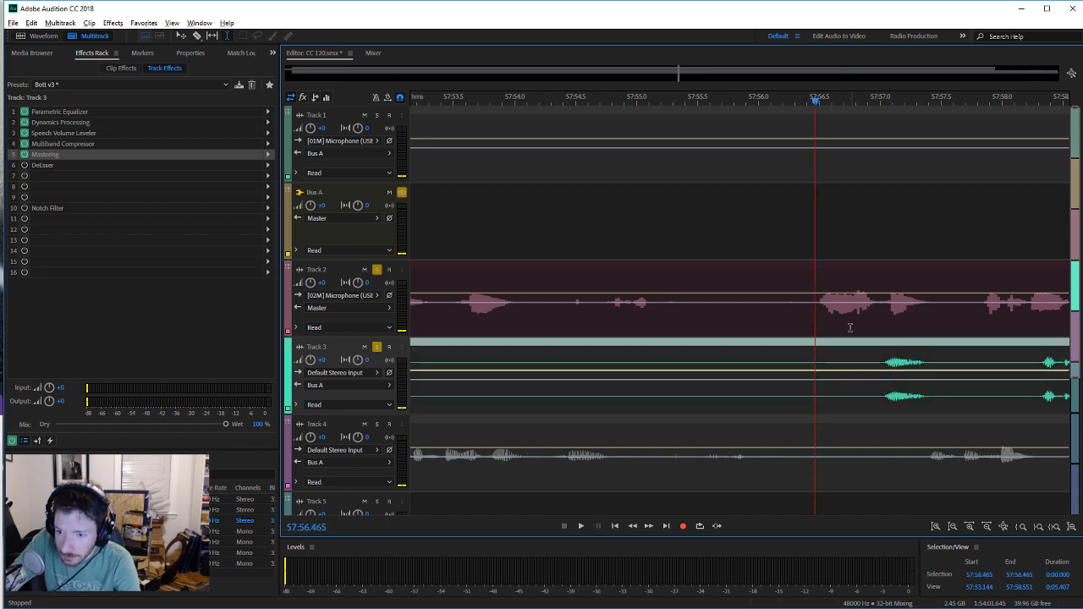
pyautogui.click(819, 304)
pyautogui.moveTo(922, 347); pyautogui.dragTo(827, 375)
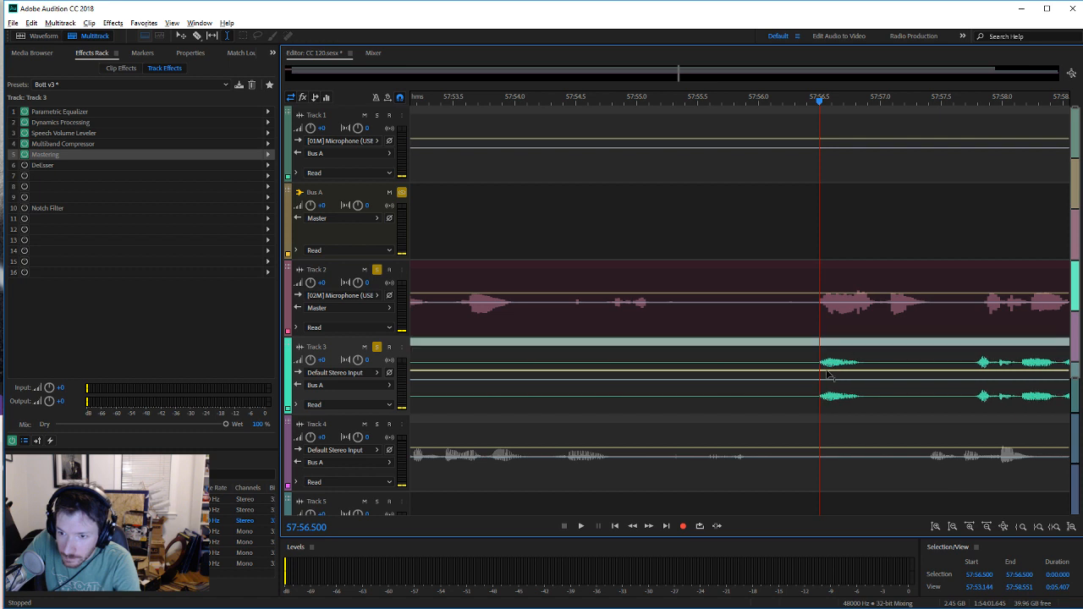
pyautogui.click(580, 527)
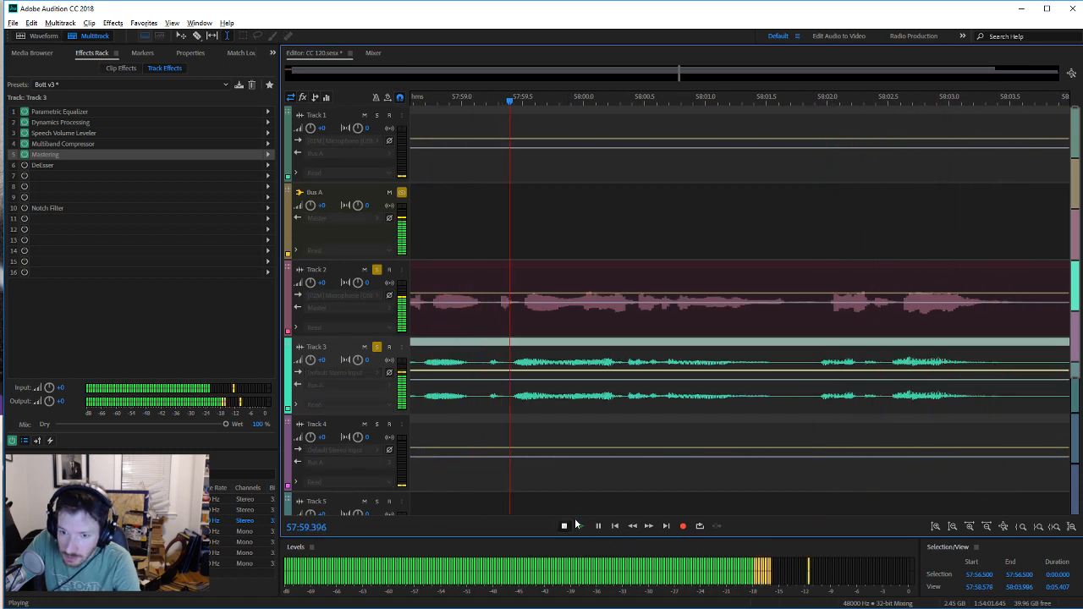
pyautogui.click(564, 527)
# Step: Play Track 2 and Track 3 from about 1:33:31.8 to check their sync near the end of the episode
pyautogui.moveTo(679, 74); pyautogui.dragTo(917, 89)
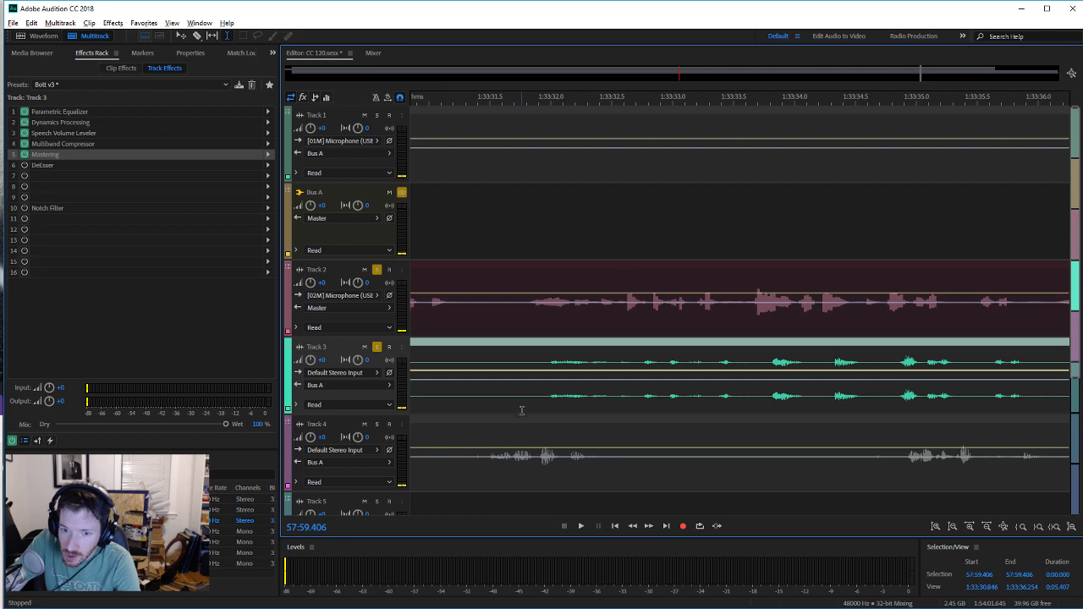
pyautogui.click(523, 408)
pyautogui.click(583, 525)
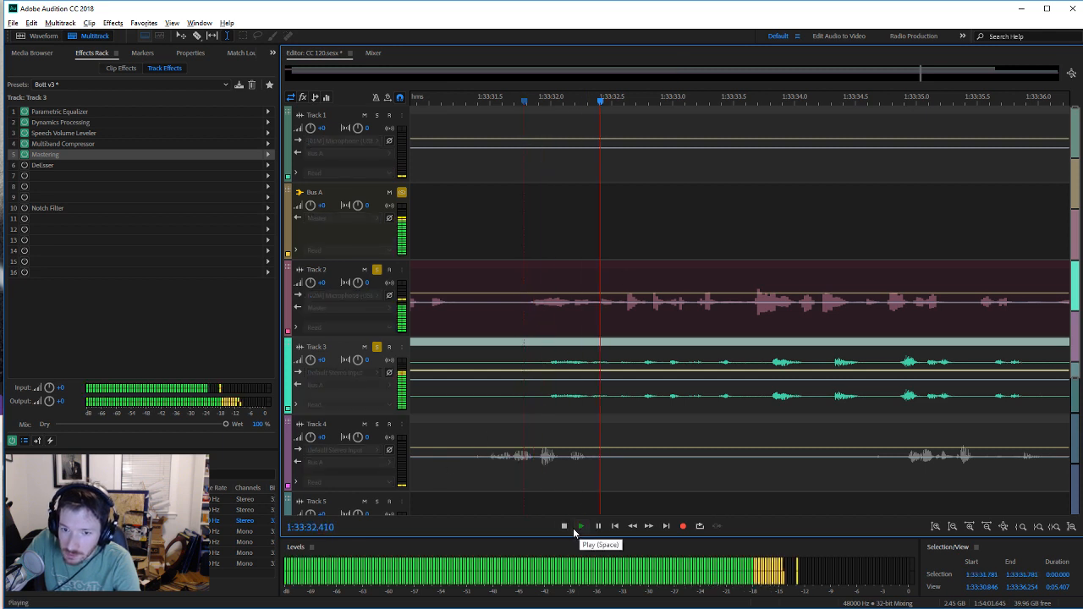
pyautogui.click(564, 526)
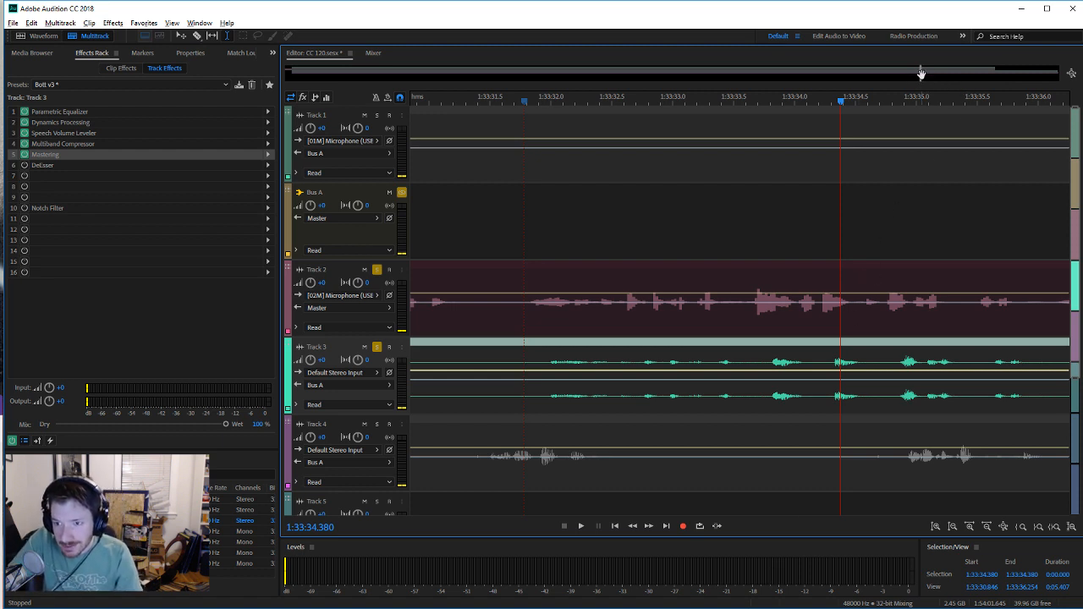
# Step: Split Track 3's clip in the silence at about 1:32:38.6 and find the next speech on it around 1:33:18
pyautogui.moveTo(919, 76); pyautogui.dragTo(912, 76)
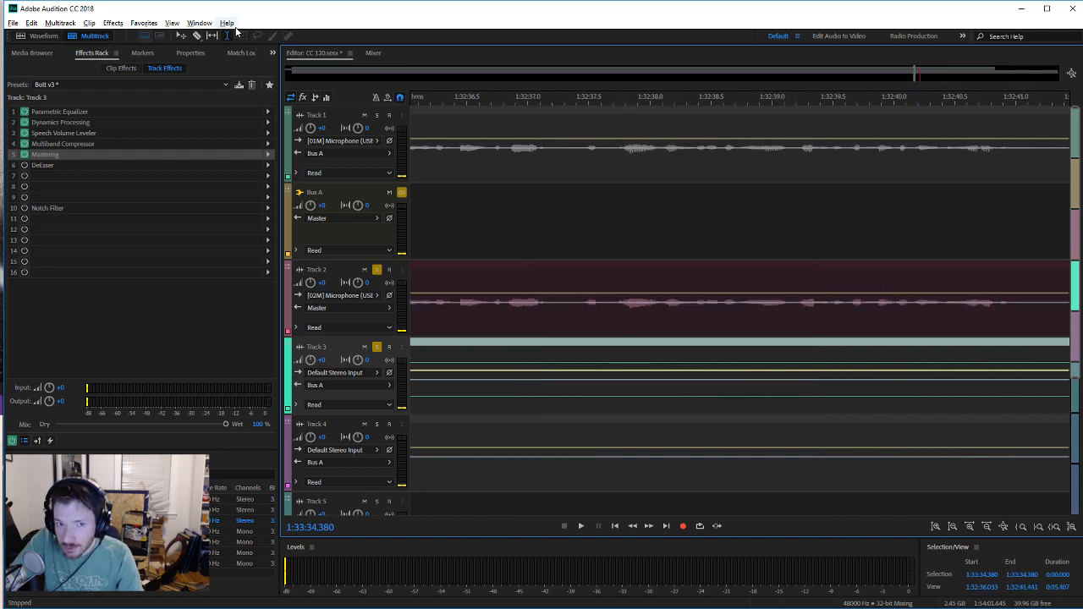
pyautogui.click(196, 36)
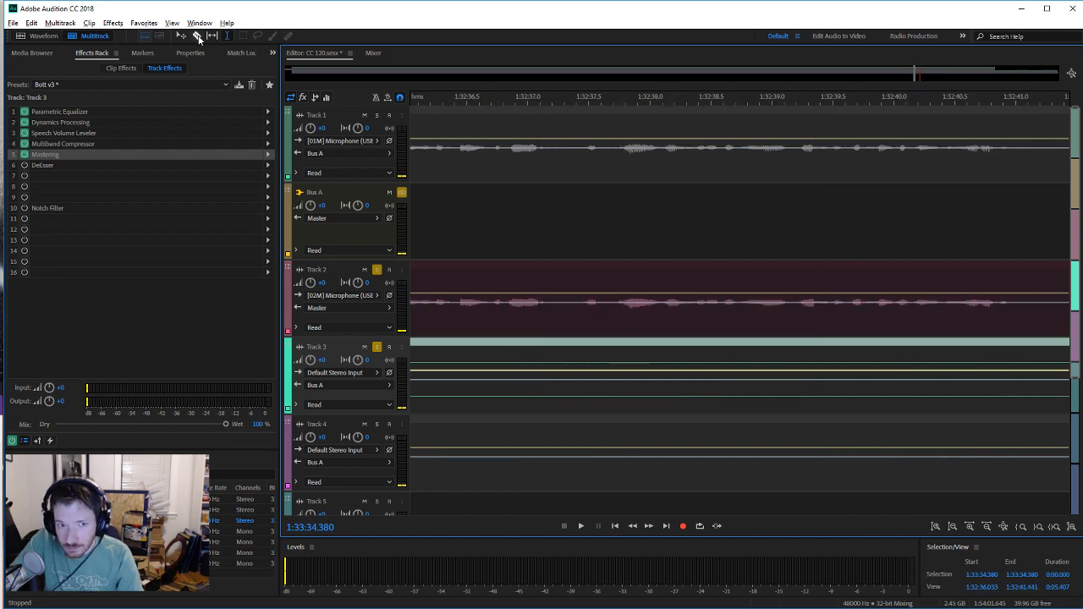
pyautogui.click(726, 362)
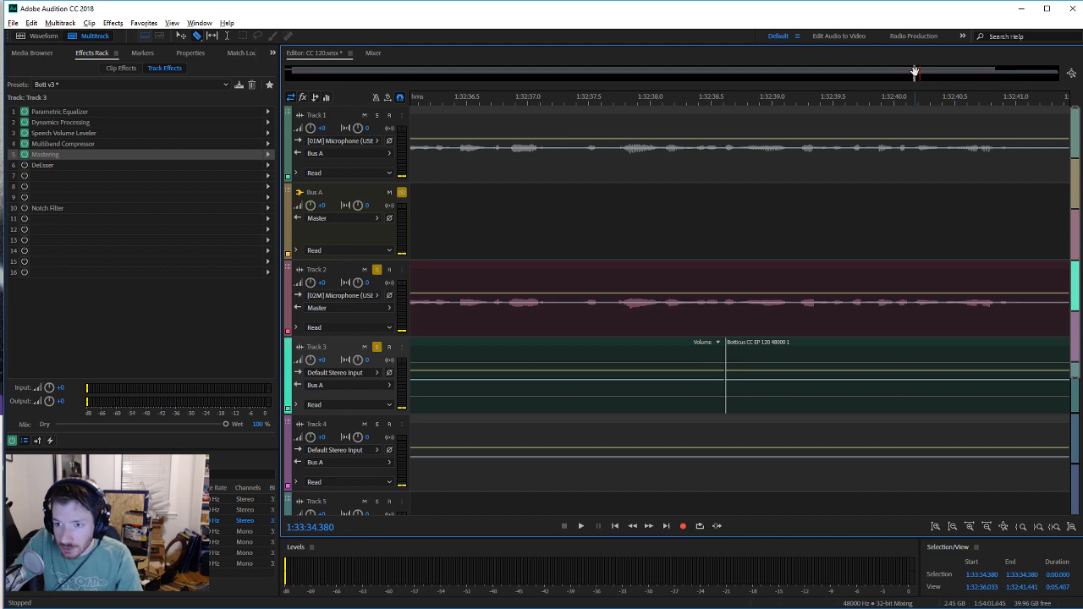
pyautogui.moveTo(915, 74); pyautogui.dragTo(917, 74)
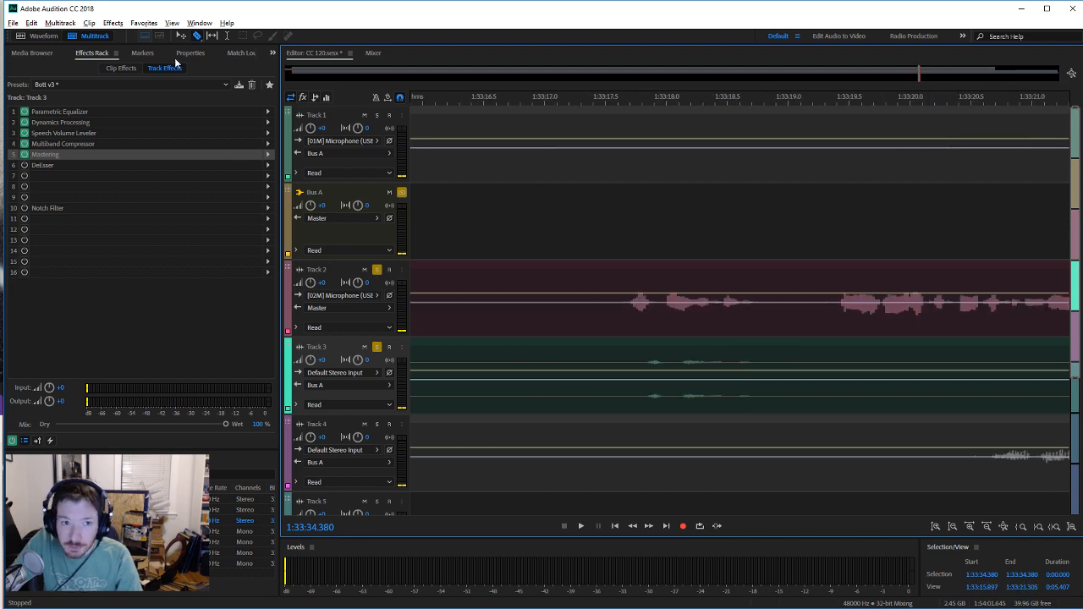
# Step: Move the part of Track 3 after the split earlier to match Track 2's speech at 1:33:17.7, play it back and save the session
pyautogui.click(729, 348)
pyautogui.click(633, 386)
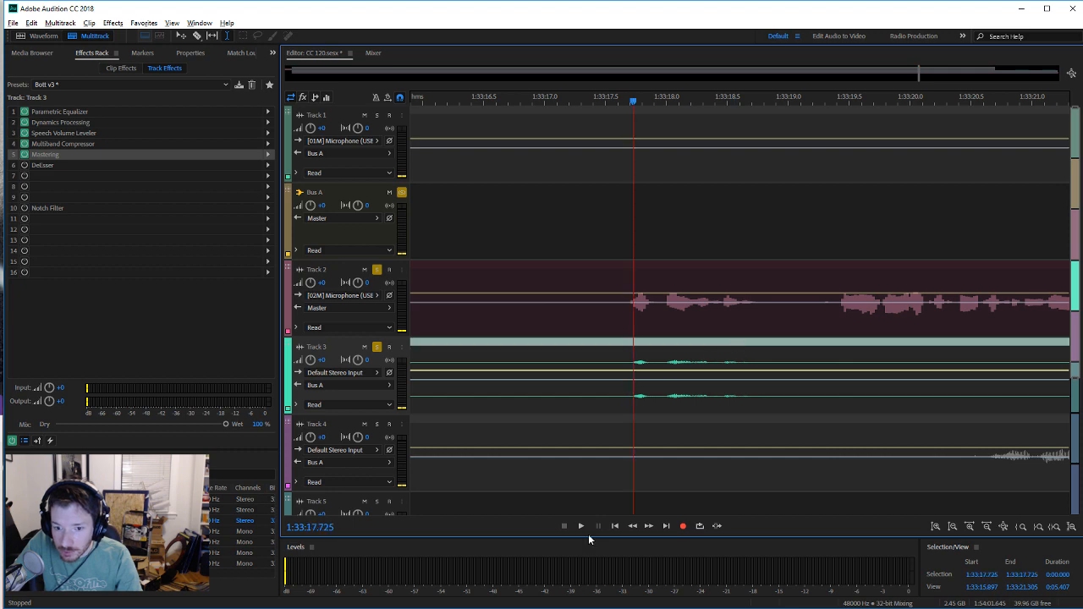
pyautogui.click(581, 525)
pyautogui.click(565, 526)
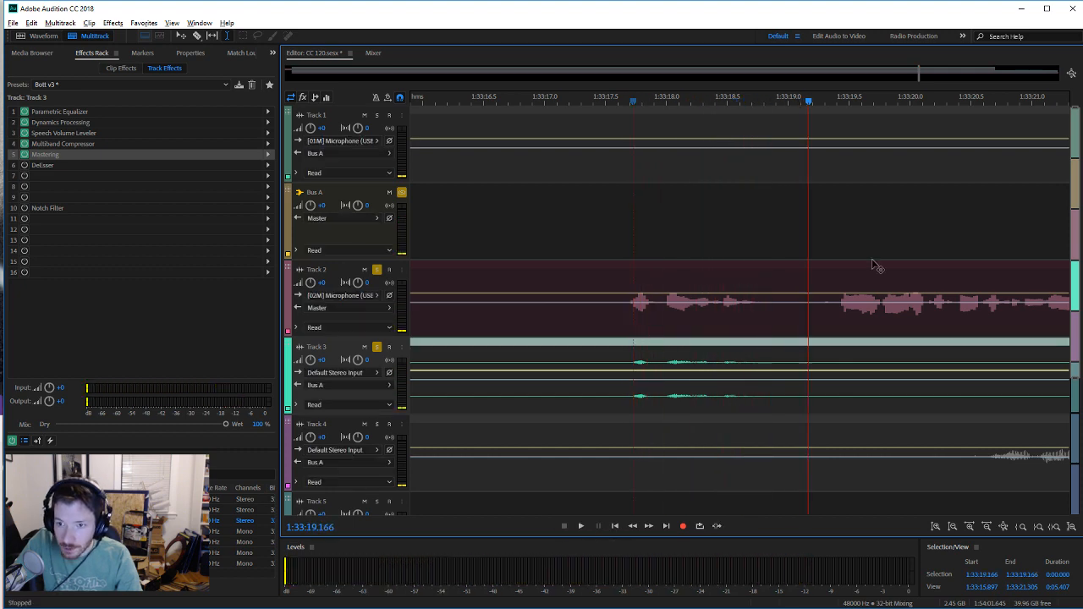
pyautogui.hotkey('ctrl', 's')
# Step: Solo Track 4 in place of Track 3 and play it with Track 2 from about 5:25.4 to check their sync
pyautogui.click(548, 327)
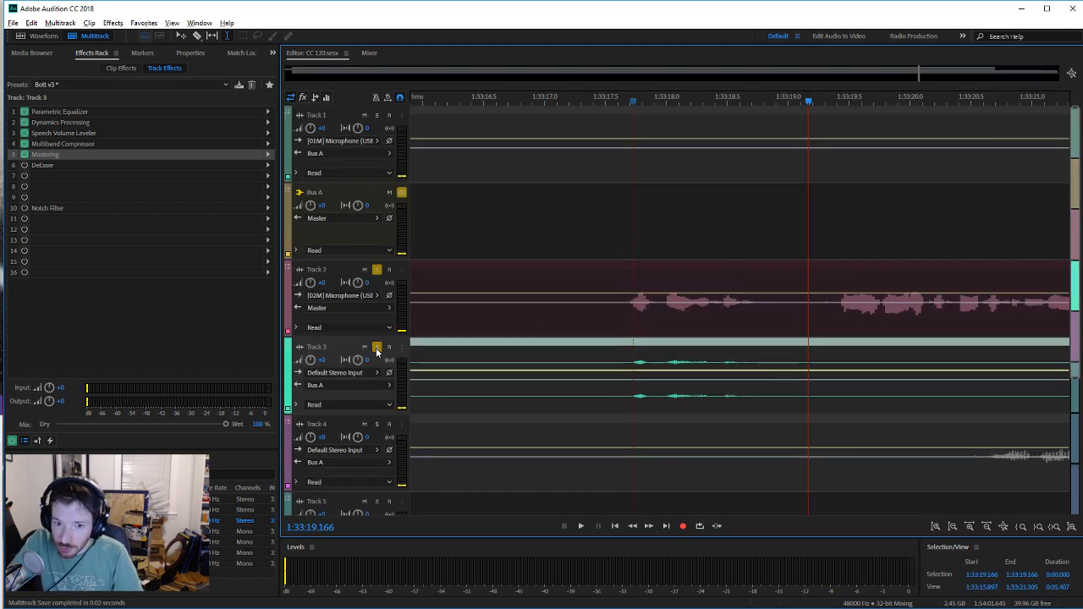
pyautogui.click(377, 424)
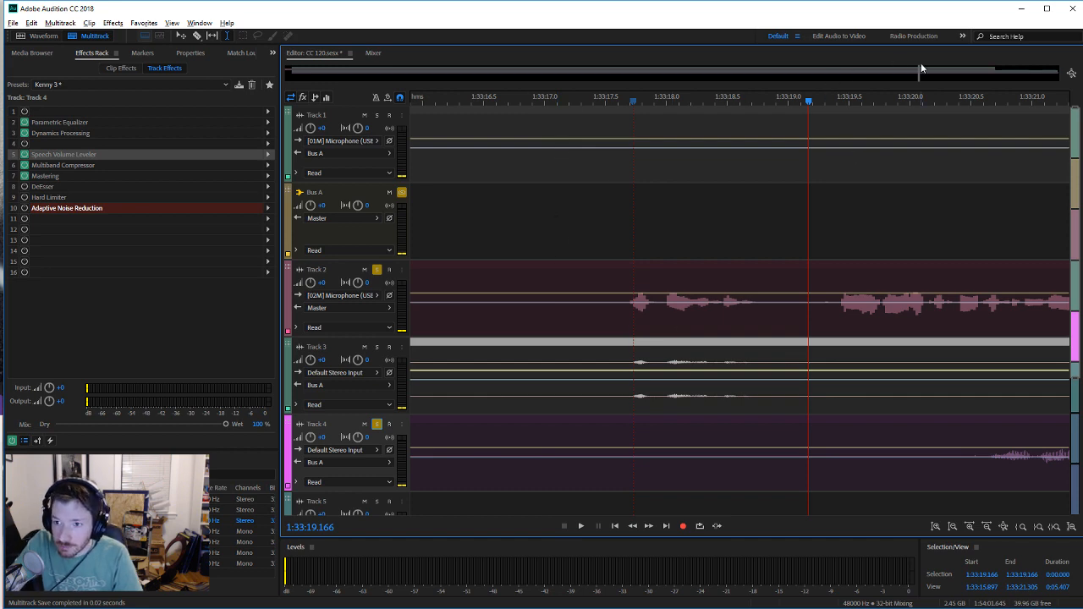
pyautogui.moveTo(920, 68); pyautogui.dragTo(322, 74)
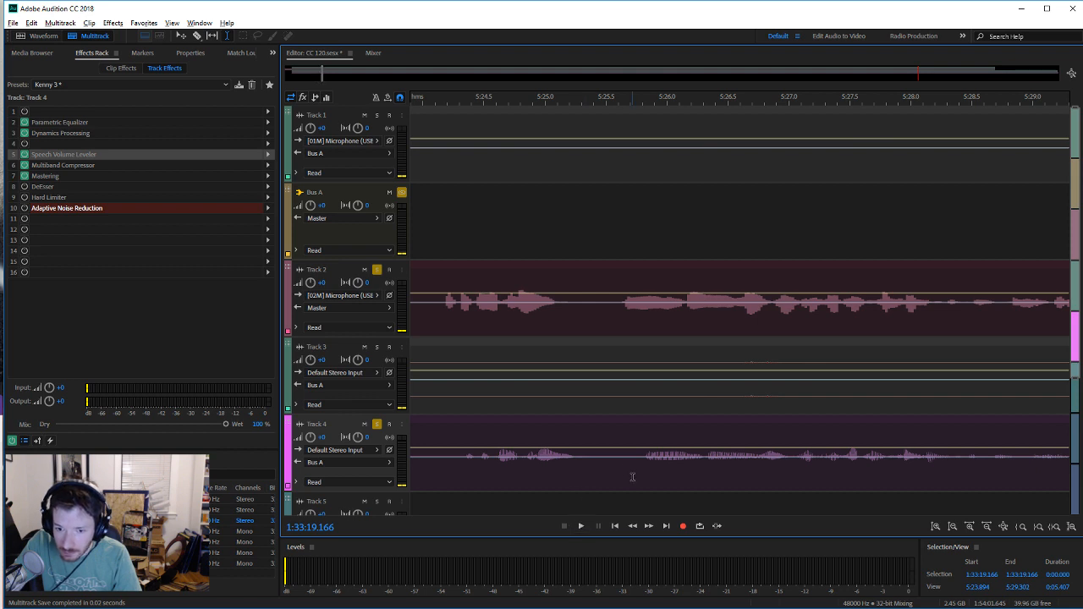
pyautogui.click(590, 464)
pyautogui.click(582, 525)
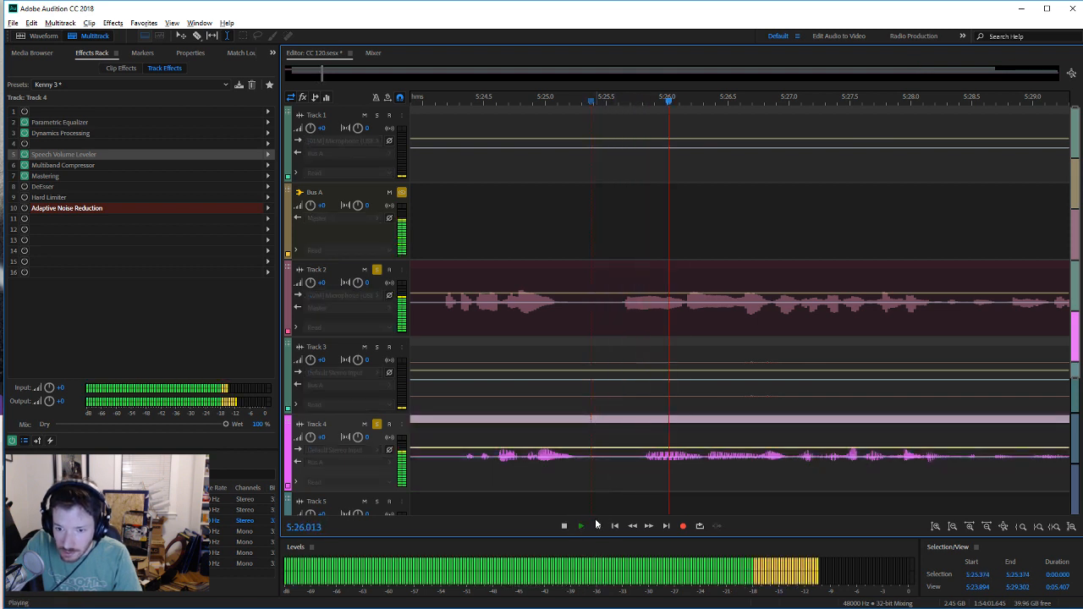
pyautogui.click(596, 525)
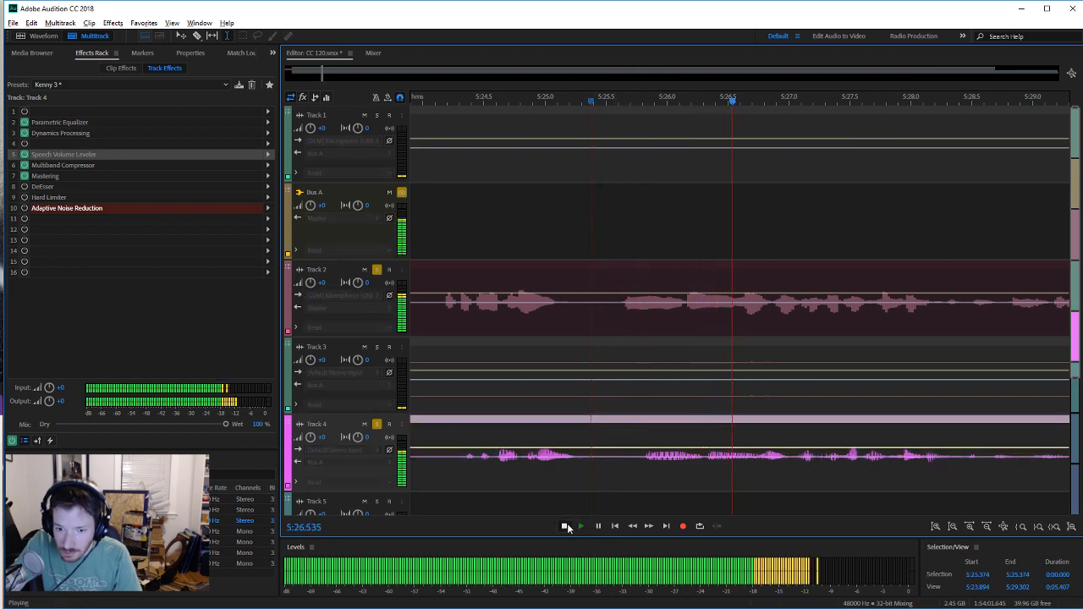
# Step: Move Track 4's clip earlier to match Track 2's speech starting at 5:25.652, play it back and save the session
pyautogui.click(624, 315)
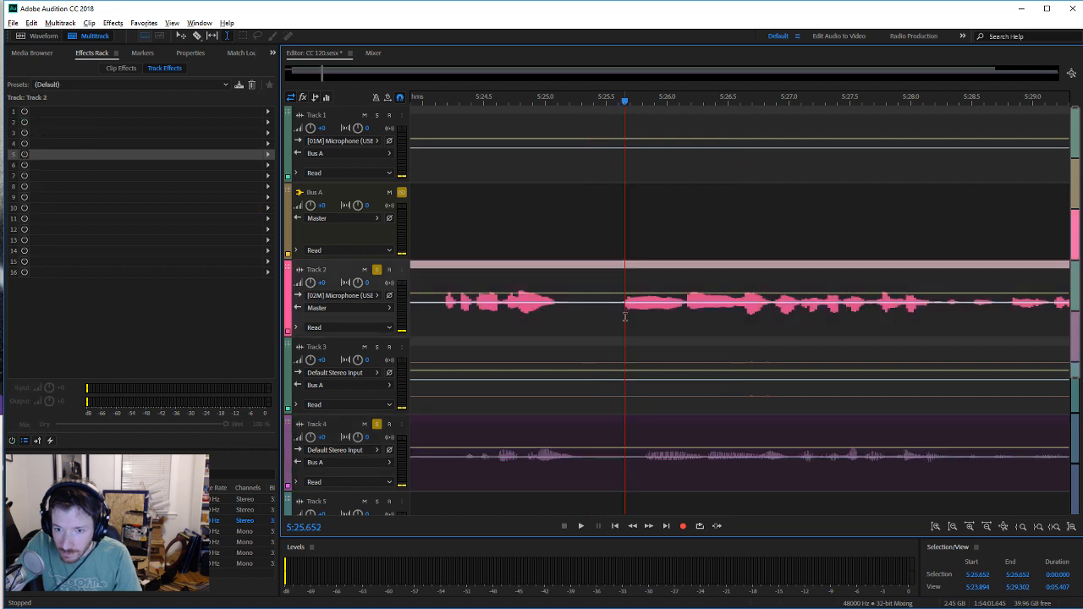
pyautogui.click(706, 428)
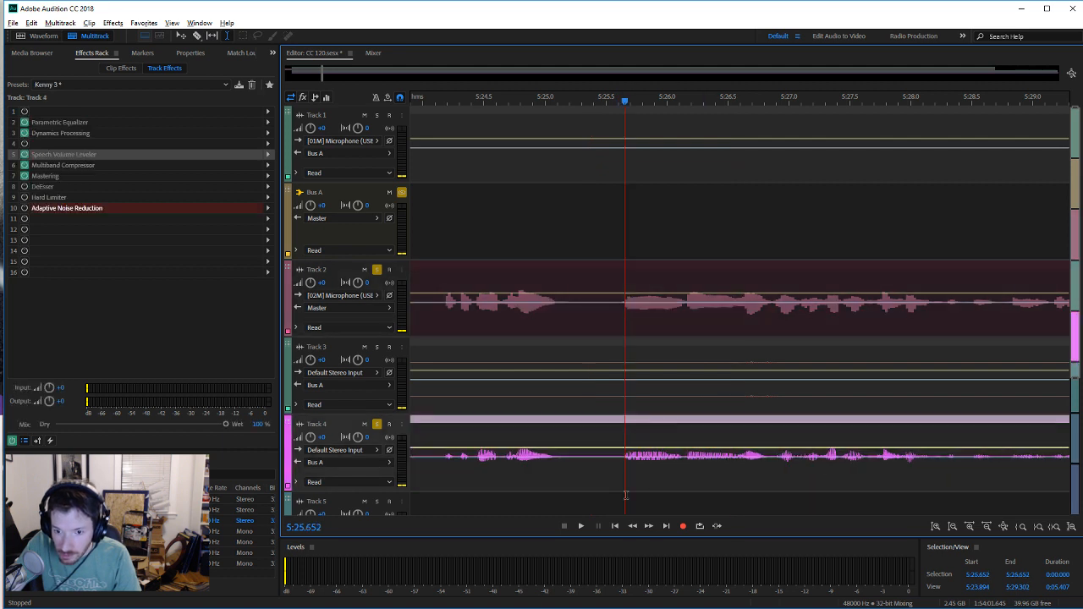
pyautogui.click(581, 526)
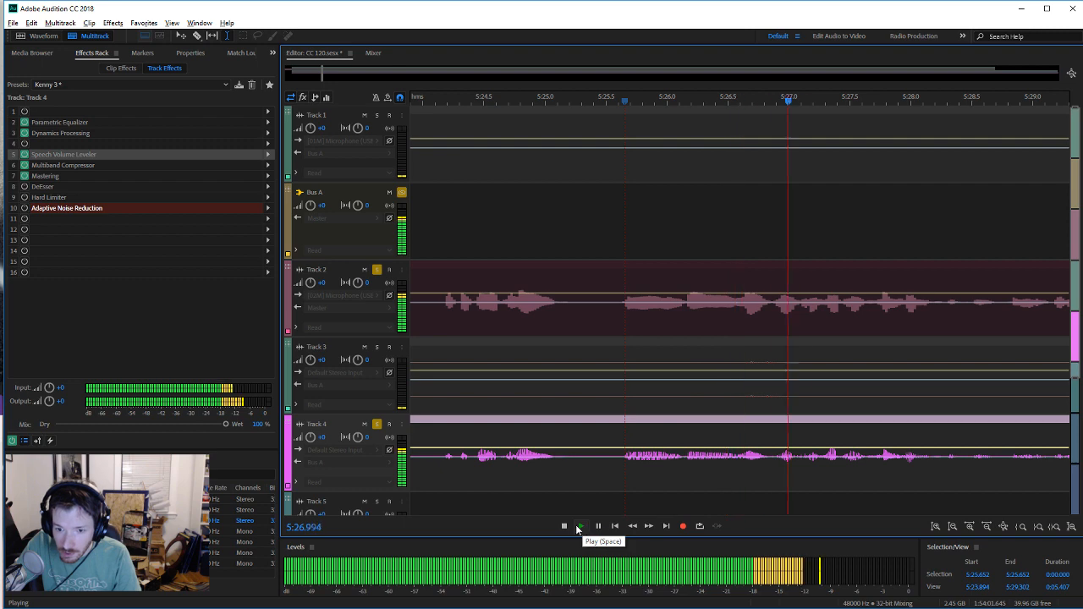
pyautogui.click(581, 527)
pyautogui.hotkey('ctrl', 's')
# Step: Play Track 2 and Track 4 from about 1:05:03.5 to check their sync past the middle of the episode
pyautogui.moveTo(321, 72); pyautogui.dragTo(724, 102)
pyautogui.click(632, 475)
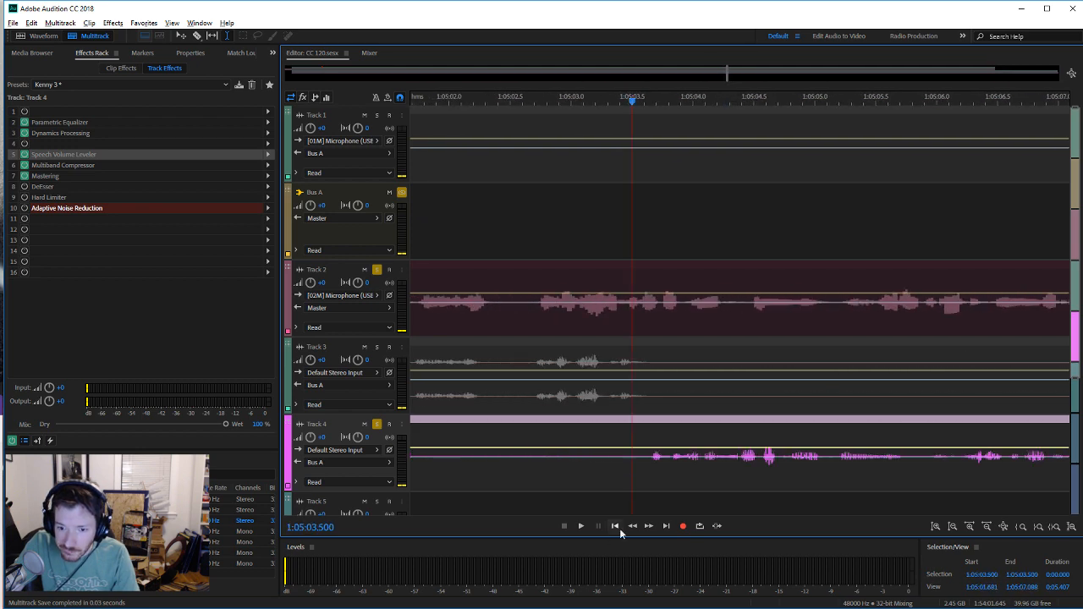
pyautogui.click(582, 526)
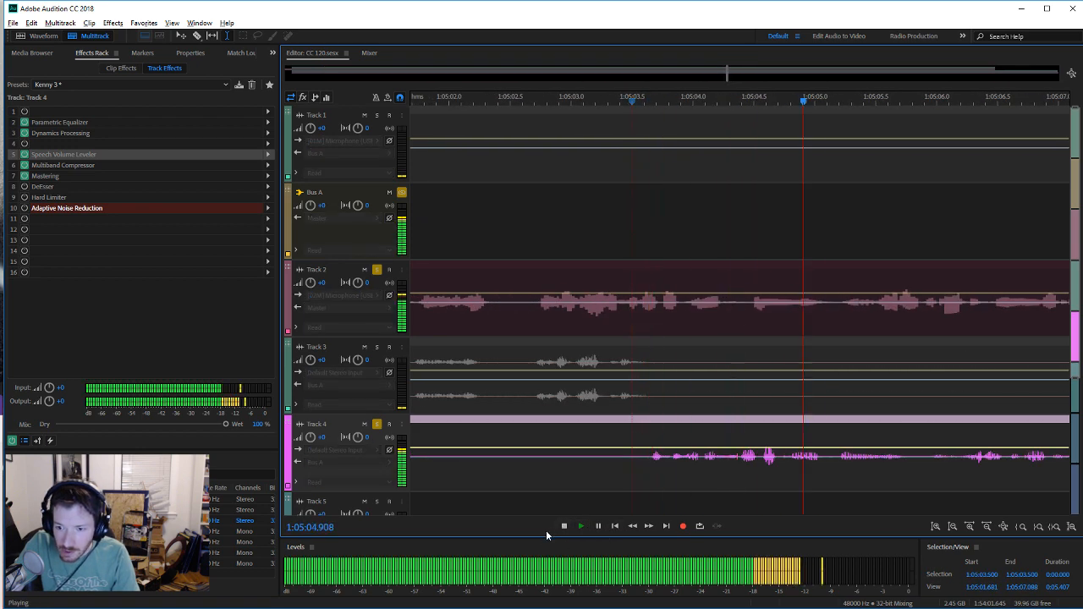
pyautogui.click(564, 526)
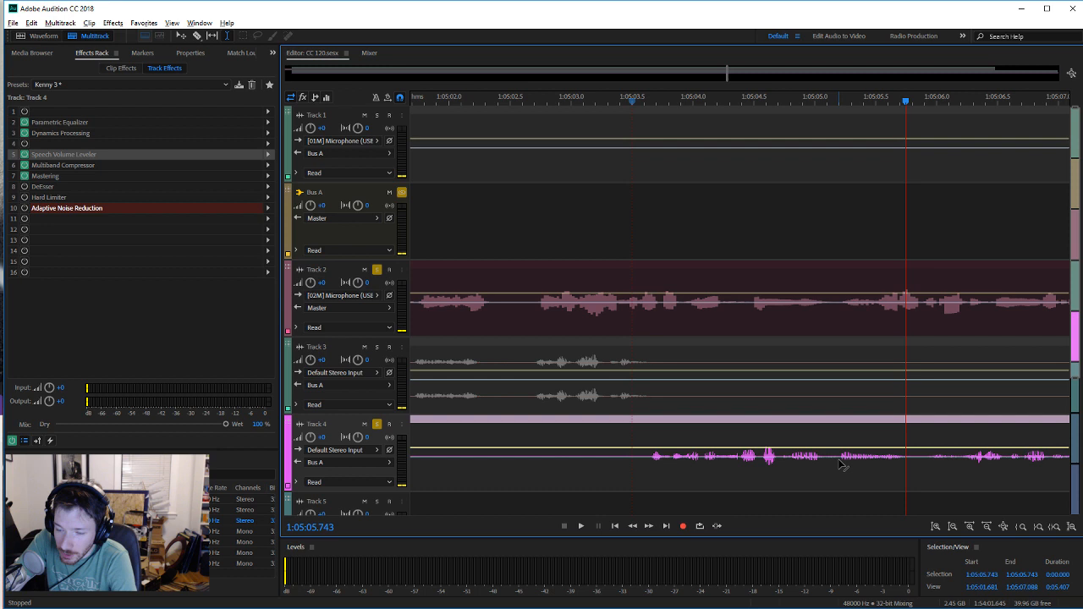
pyautogui.click(646, 477)
pyautogui.click(579, 527)
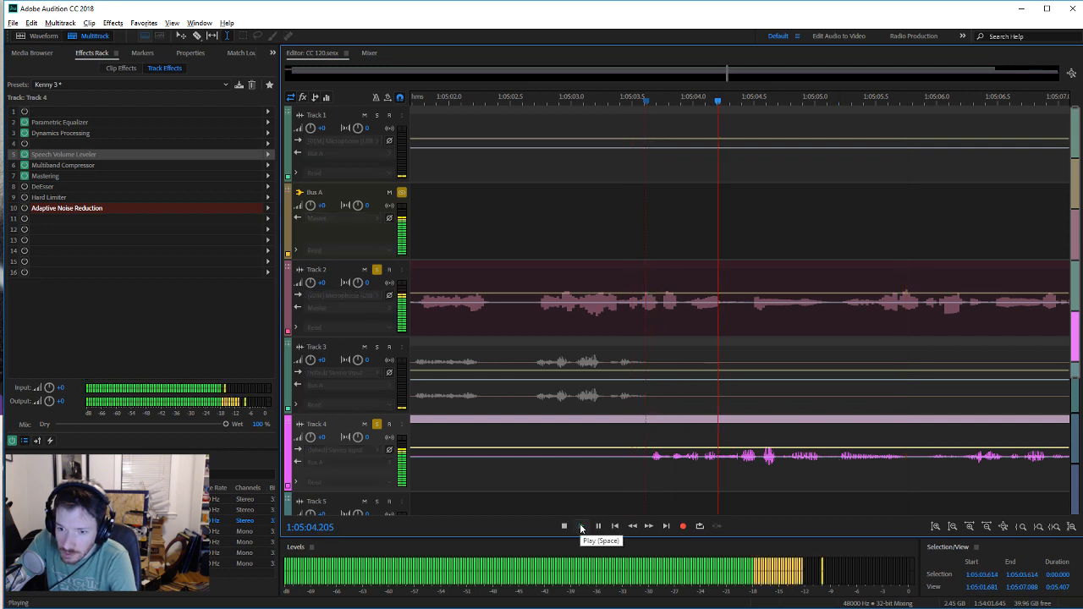
pyautogui.click(563, 525)
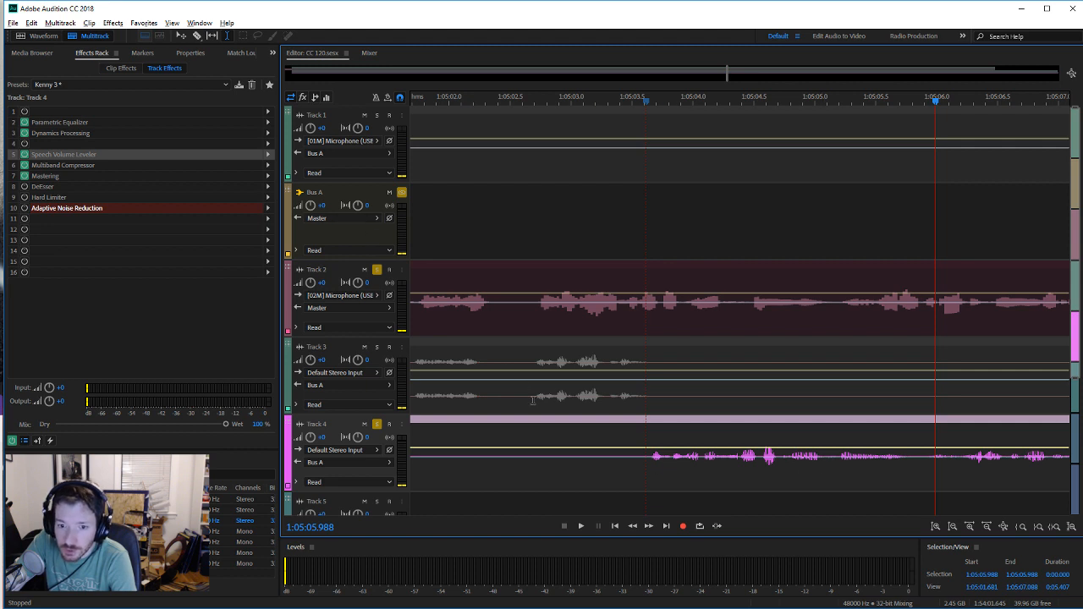
# Step: Split Track 4's clip in the silent stretch at about 1:03:53.5
pyautogui.moveTo(728, 76); pyautogui.dragTo(718, 74)
pyautogui.click(196, 36)
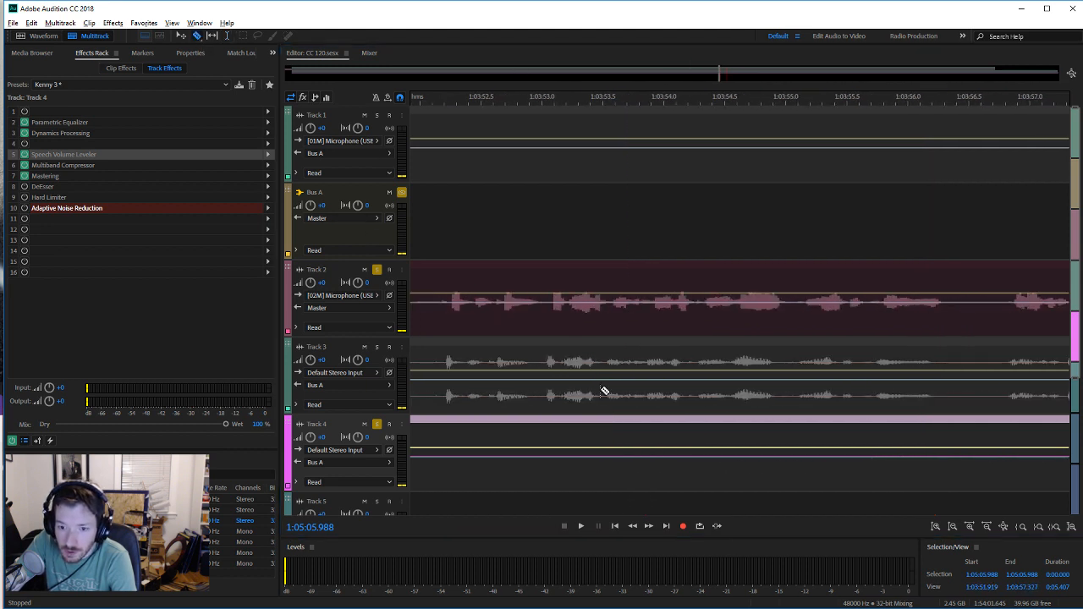
pyautogui.click(612, 449)
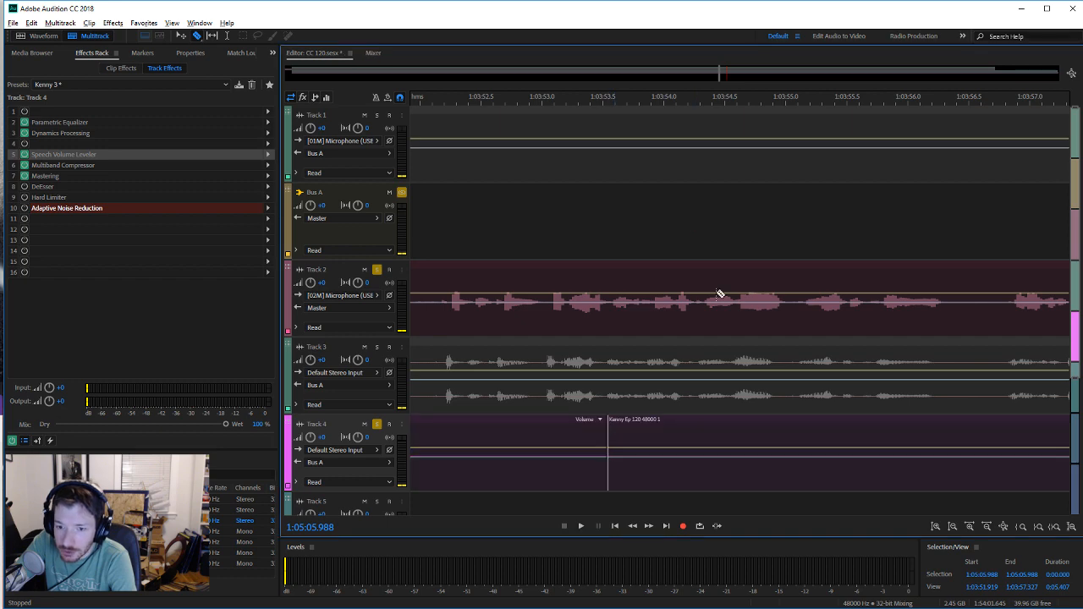
# Step: Move the part of Track 4 after the split earlier to match Track 2's speech at 1:05:04.5, and play it back
pyautogui.moveTo(718, 72); pyautogui.dragTo(724, 74)
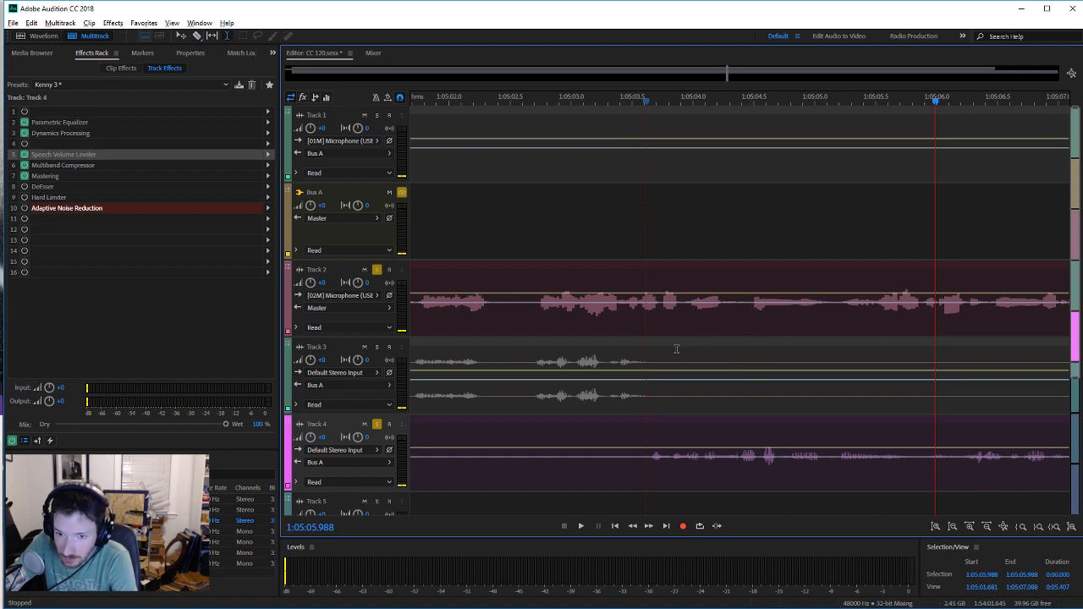
pyautogui.click(752, 309)
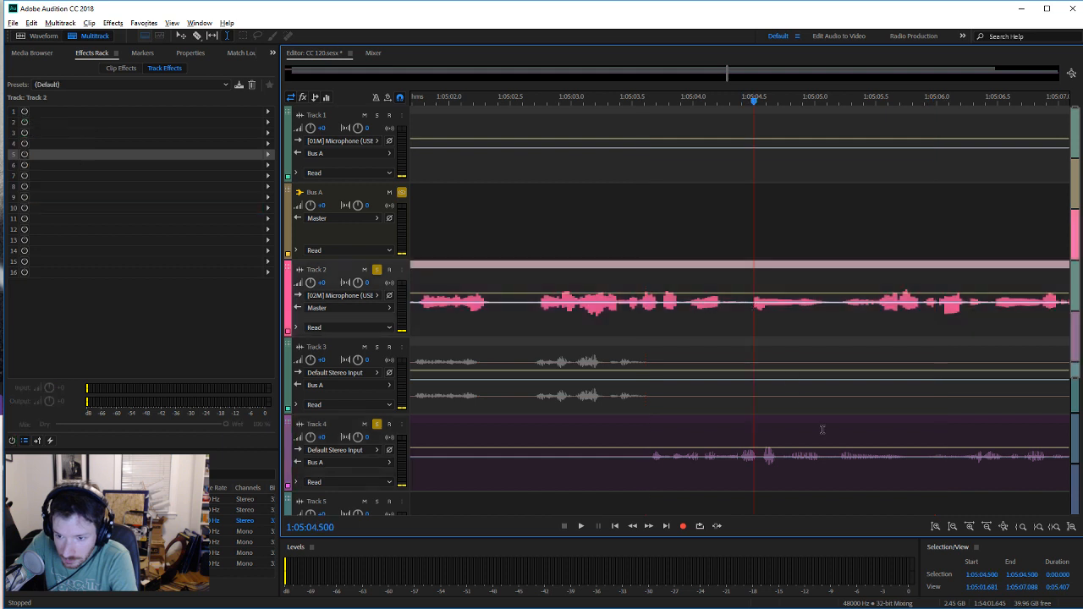
pyautogui.click(825, 433)
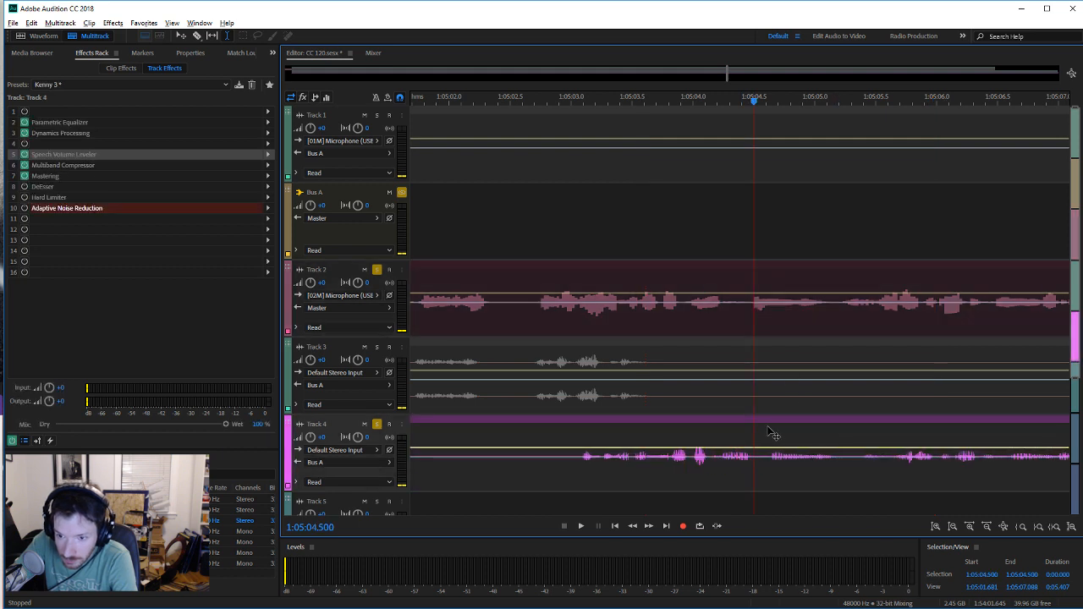
pyautogui.moveTo(753, 430); pyautogui.dragTo(752, 431)
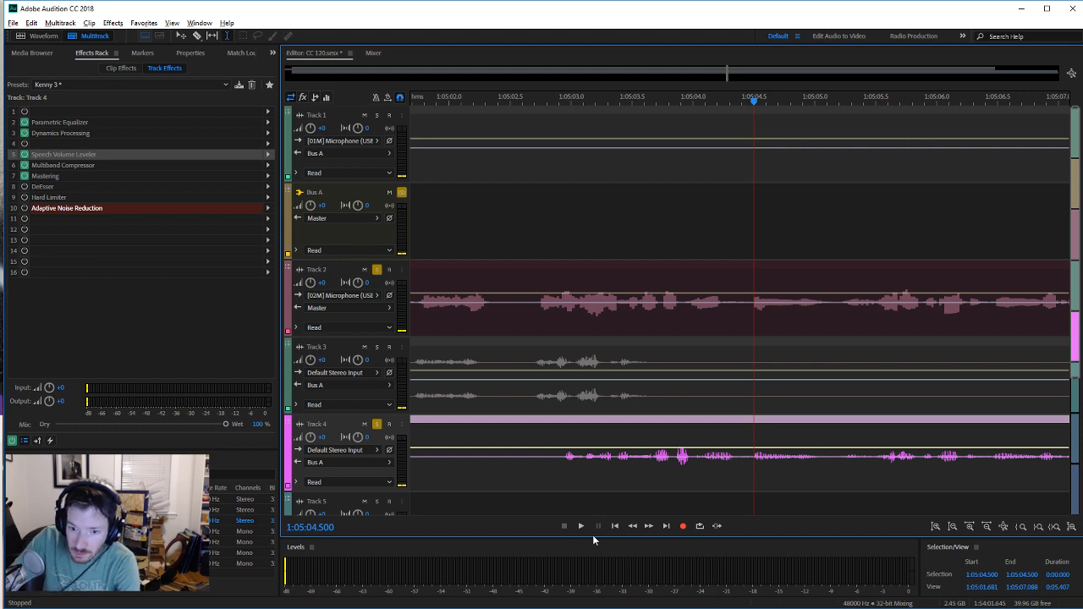
pyautogui.click(584, 527)
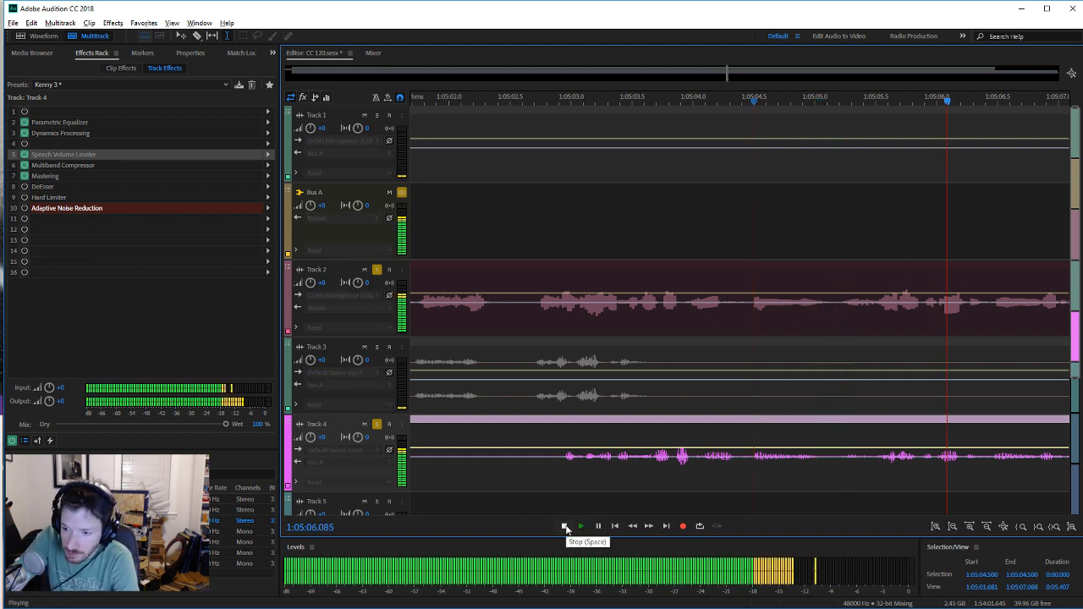
pyautogui.click(564, 526)
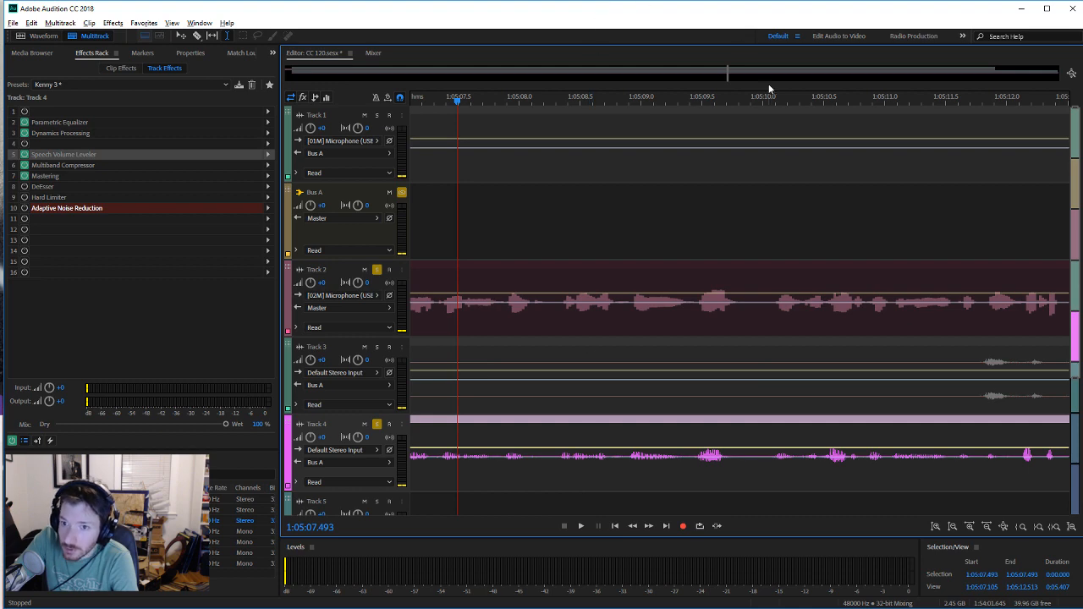
# Step: Play Track 2 and Track 4 from about 1:21:40.6 to check their sync
pyautogui.moveTo(728, 74); pyautogui.dragTo(837, 74)
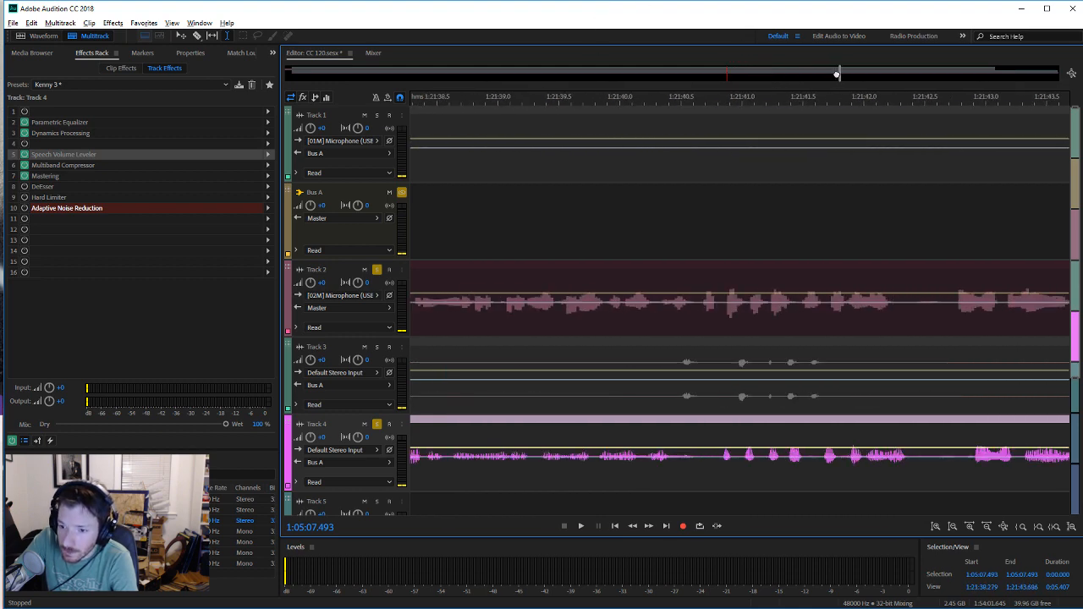
pyautogui.click(697, 469)
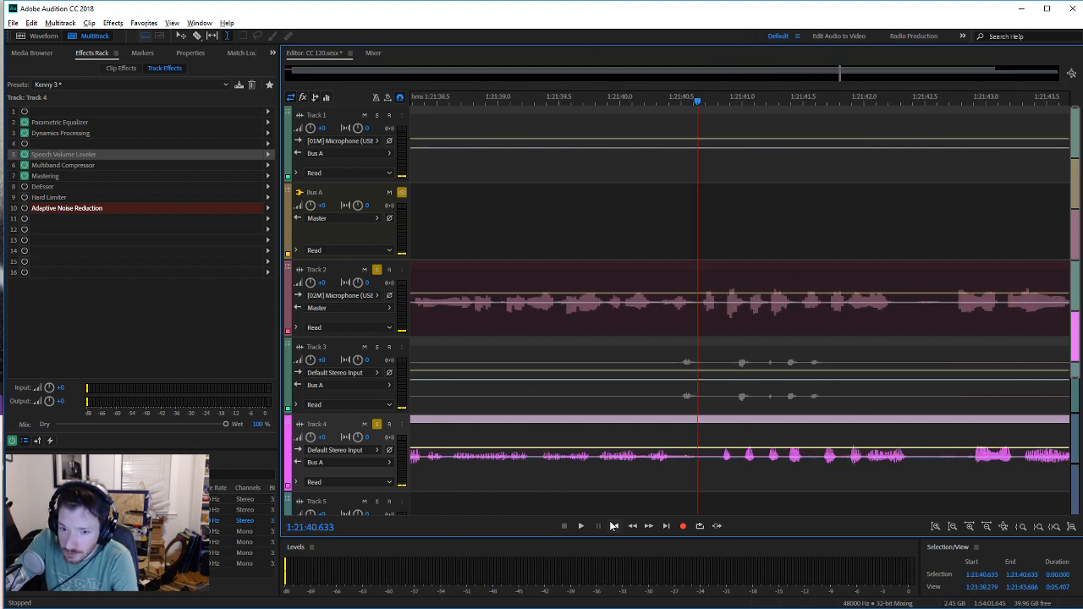
pyautogui.click(581, 526)
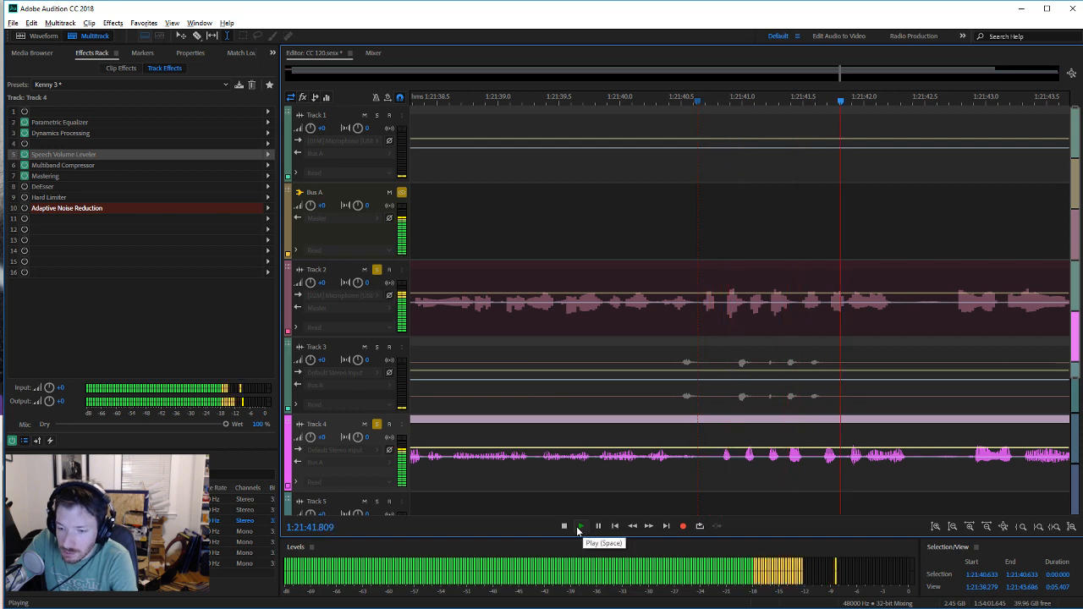
pyautogui.click(565, 526)
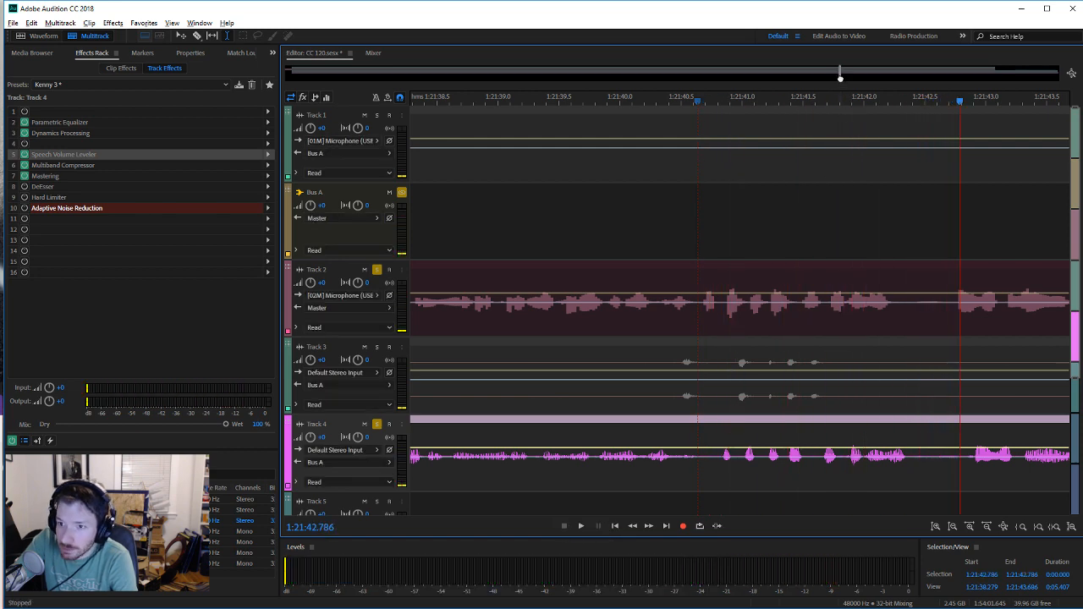
# Step: Split Track 4's clip in the silence at about 1:26:49.7
pyautogui.moveTo(840, 77); pyautogui.dragTo(874, 77)
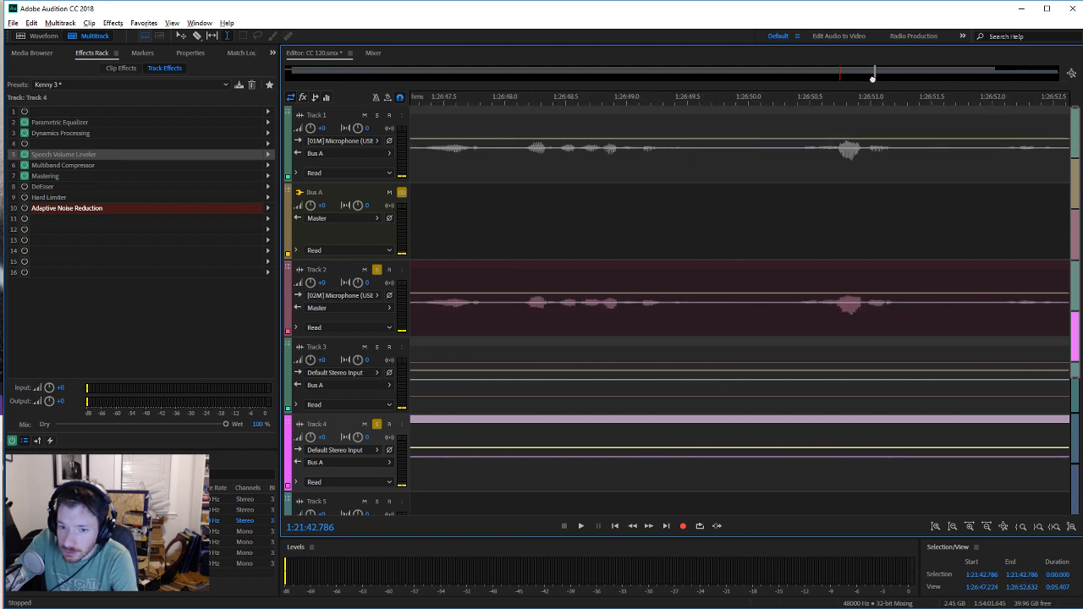
pyautogui.click(199, 36)
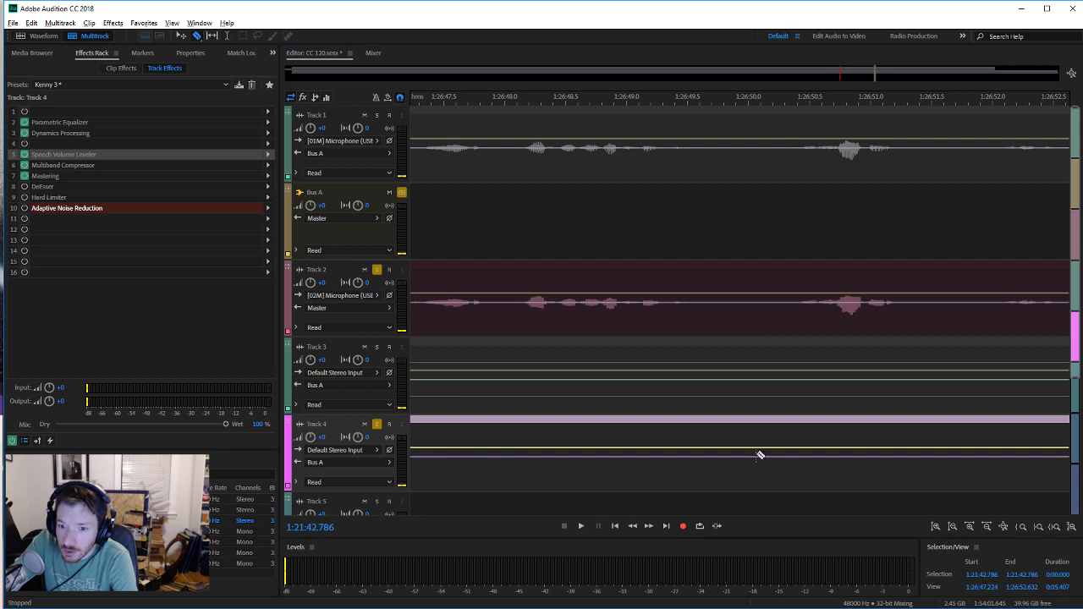
pyautogui.click(708, 454)
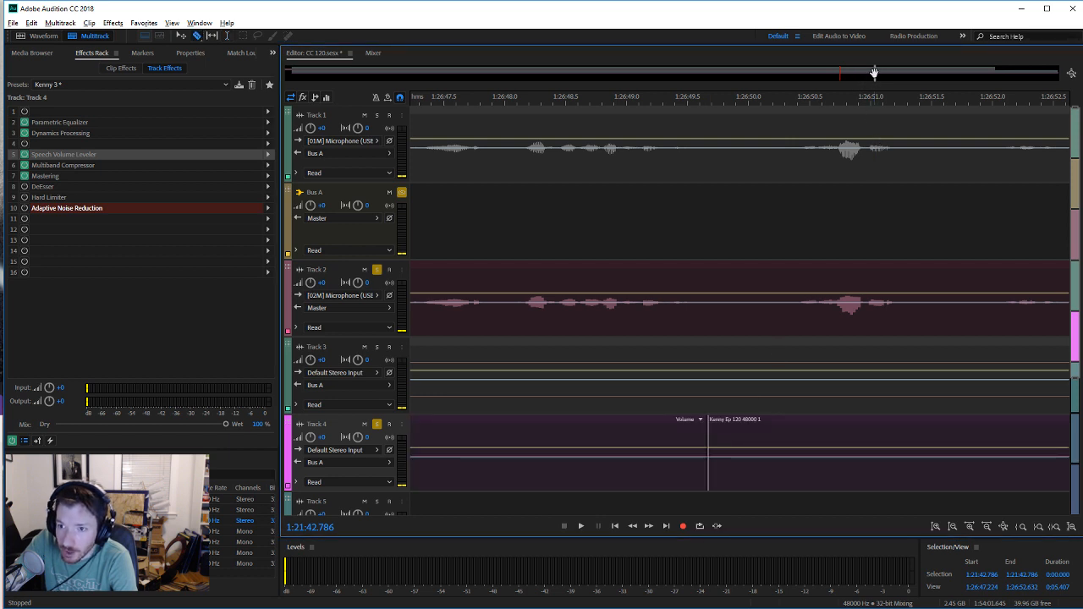
# Step: Move the part of Track 4 after the split earlier to match Track 2's speech at 1:27:29.757, and play it back
pyautogui.moveTo(873, 75); pyautogui.dragTo(875, 77)
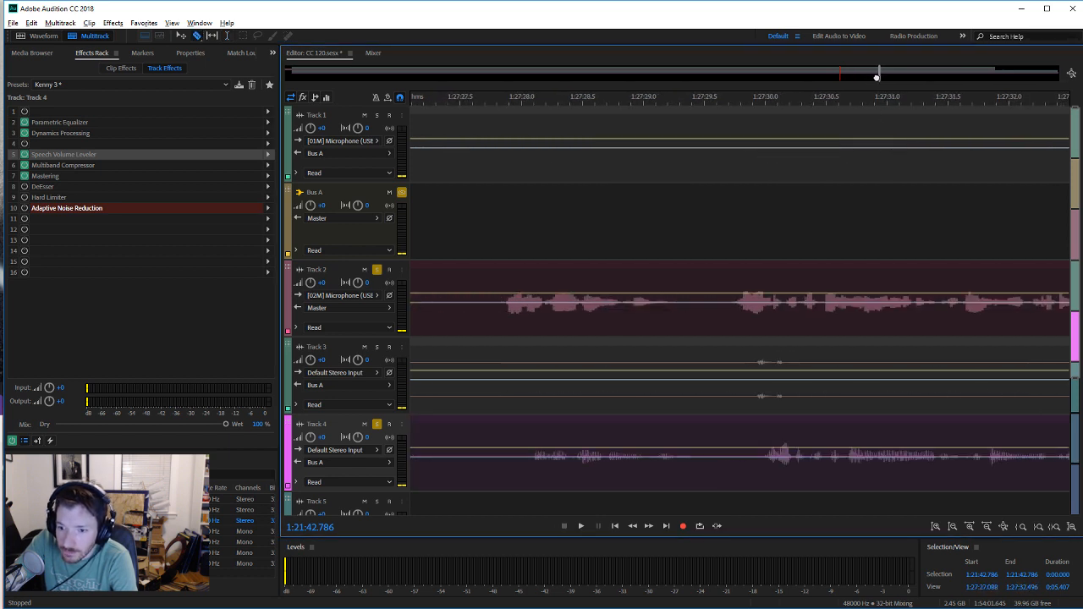
pyautogui.click(227, 36)
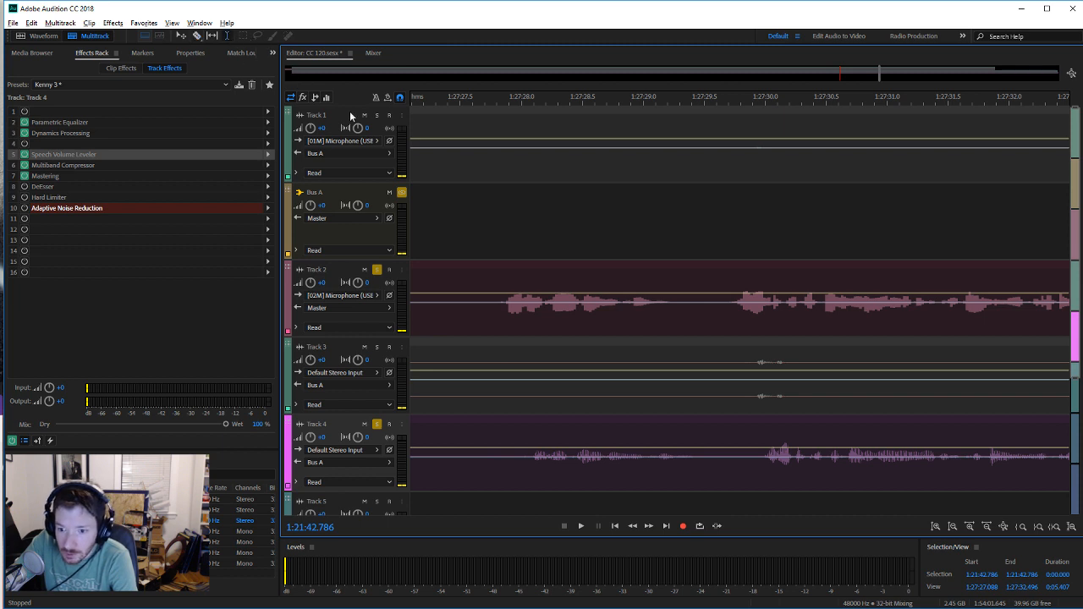
pyautogui.click(765, 462)
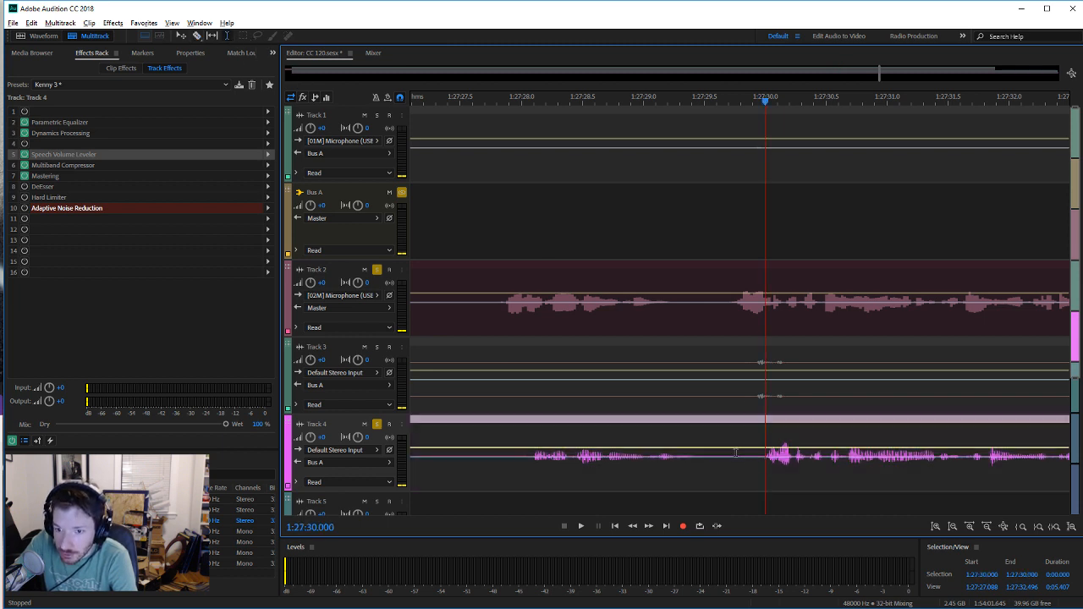
pyautogui.click(736, 455)
pyautogui.moveTo(808, 421); pyautogui.dragTo(783, 436)
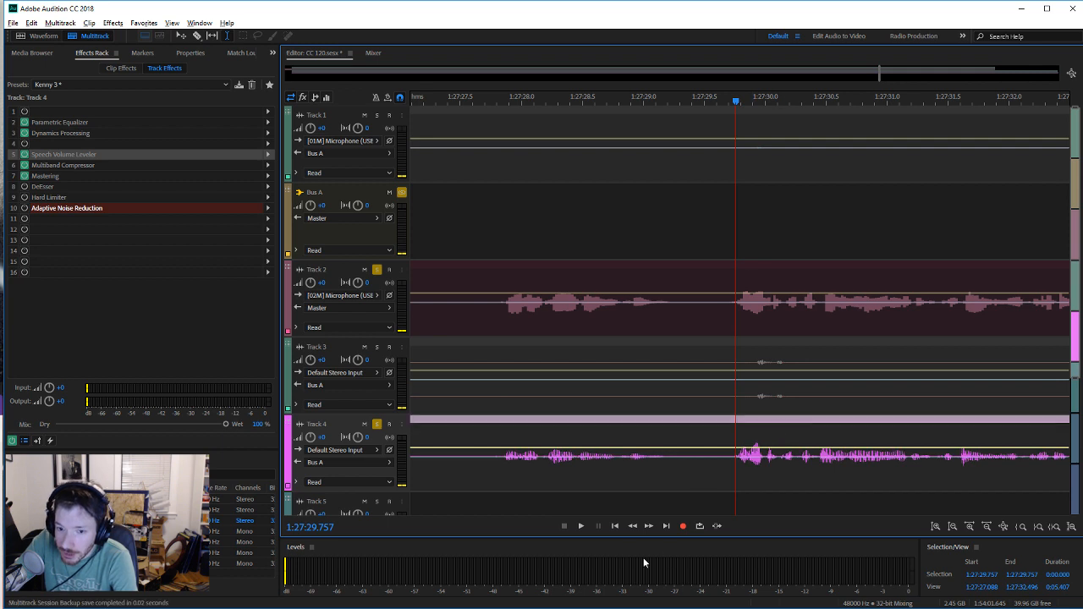
pyautogui.click(580, 526)
pyautogui.click(565, 526)
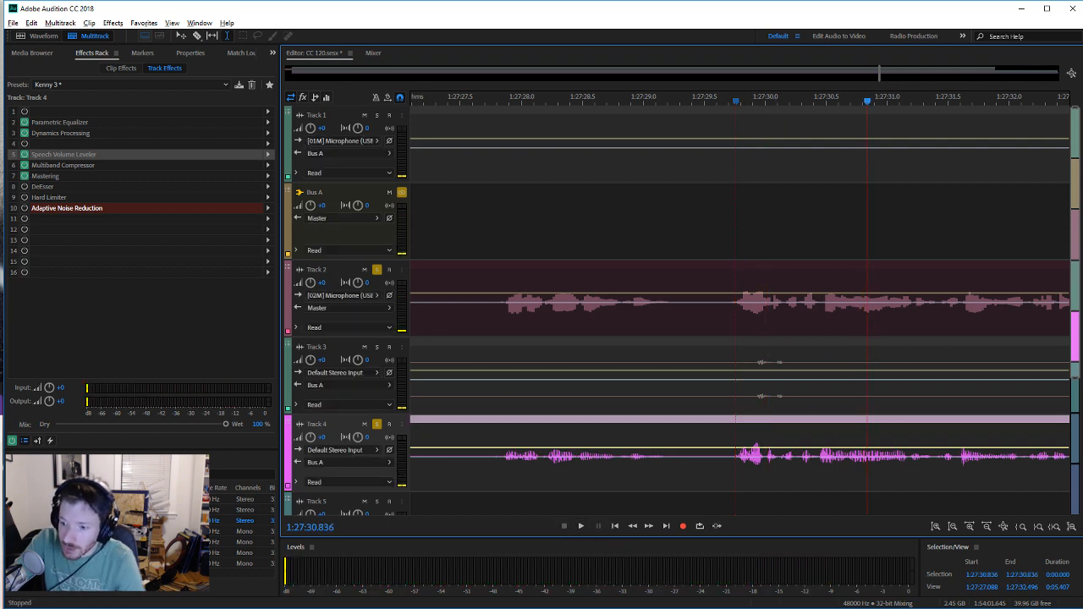
# Step: Save the session and turn off solo on Track 4 and Track 2
pyautogui.hotkey('ctrl', 's')
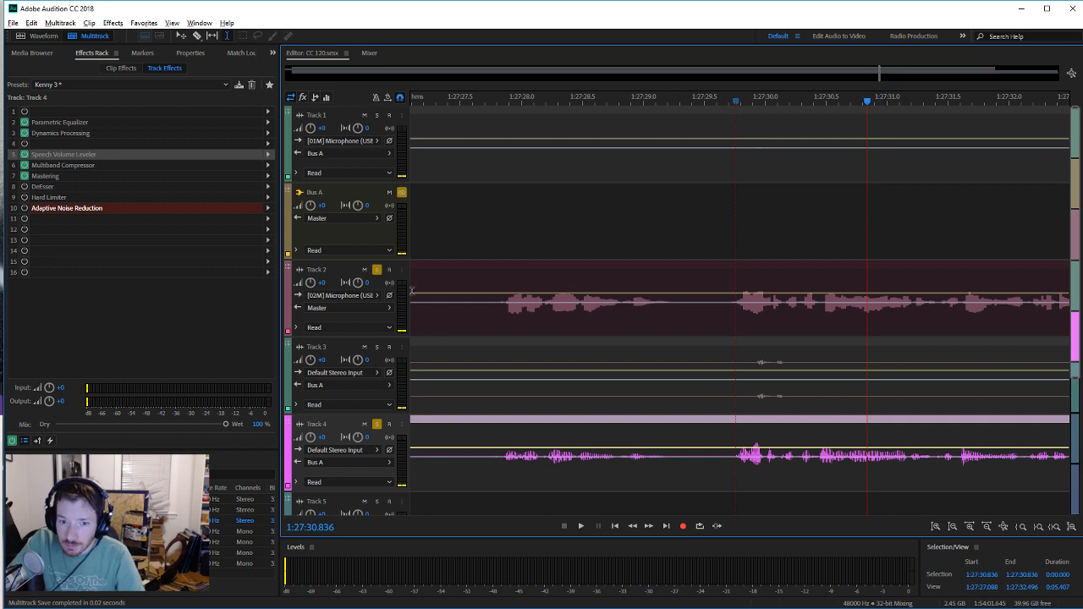
pyautogui.click(377, 424)
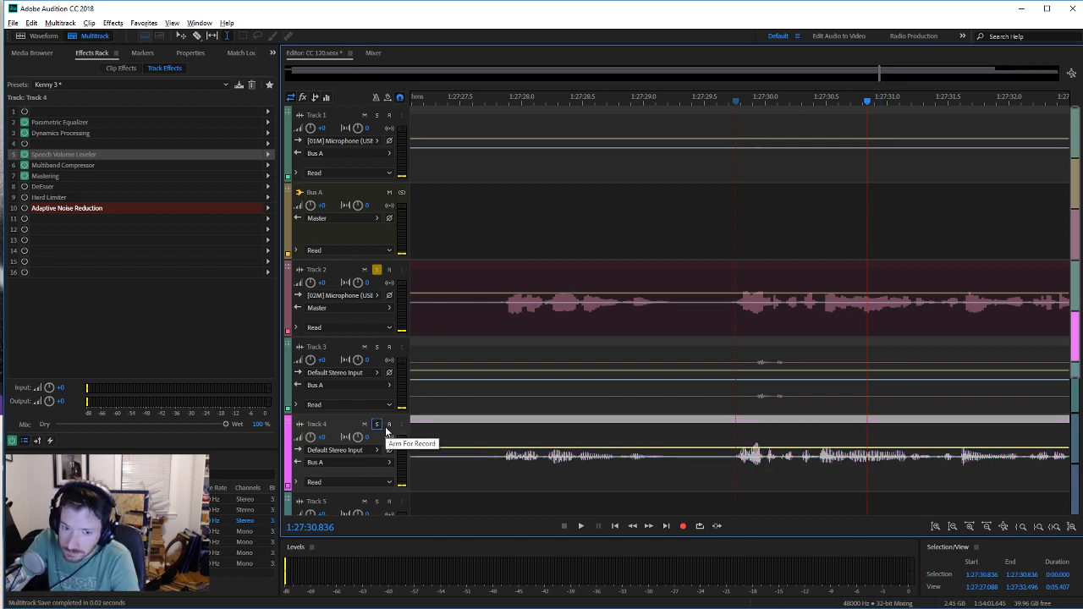
pyautogui.click(377, 269)
pyautogui.click(473, 375)
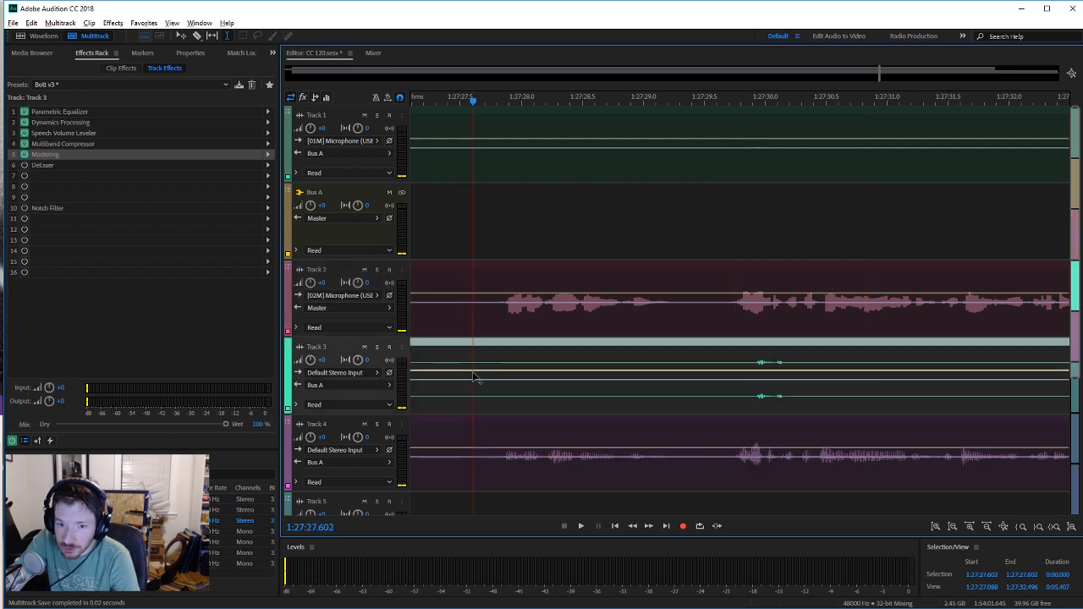
pyautogui.click(439, 440)
pyautogui.click(438, 375)
pyautogui.click(442, 428)
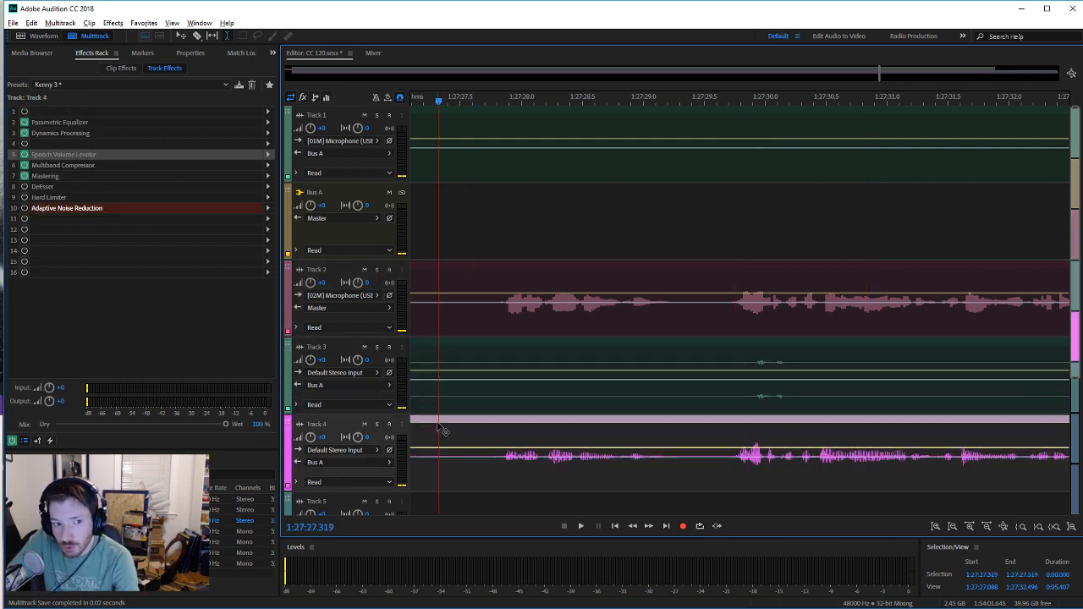
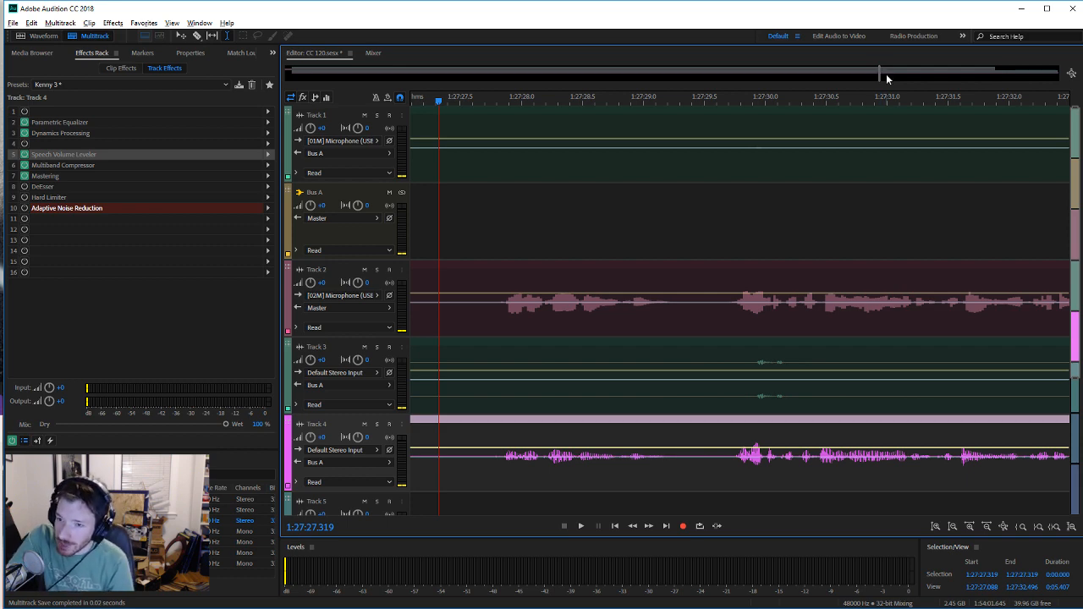
# Step: Return to the start of the recordings, save the session and solo Bus A
pyautogui.moveTo(880, 75); pyautogui.dragTo(290, 83)
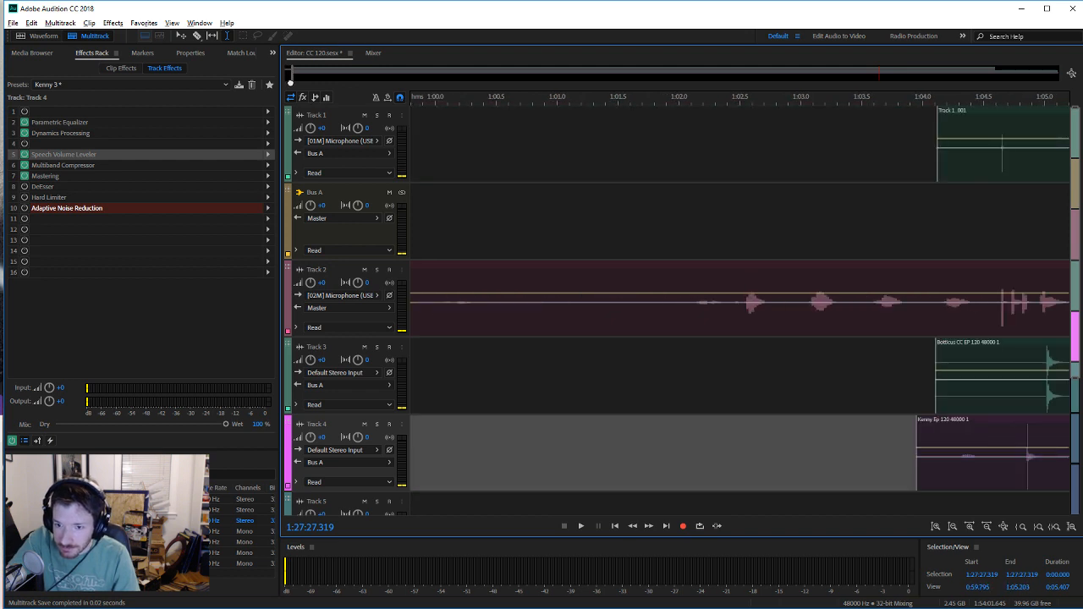
pyautogui.hotkey('ctrl', 's')
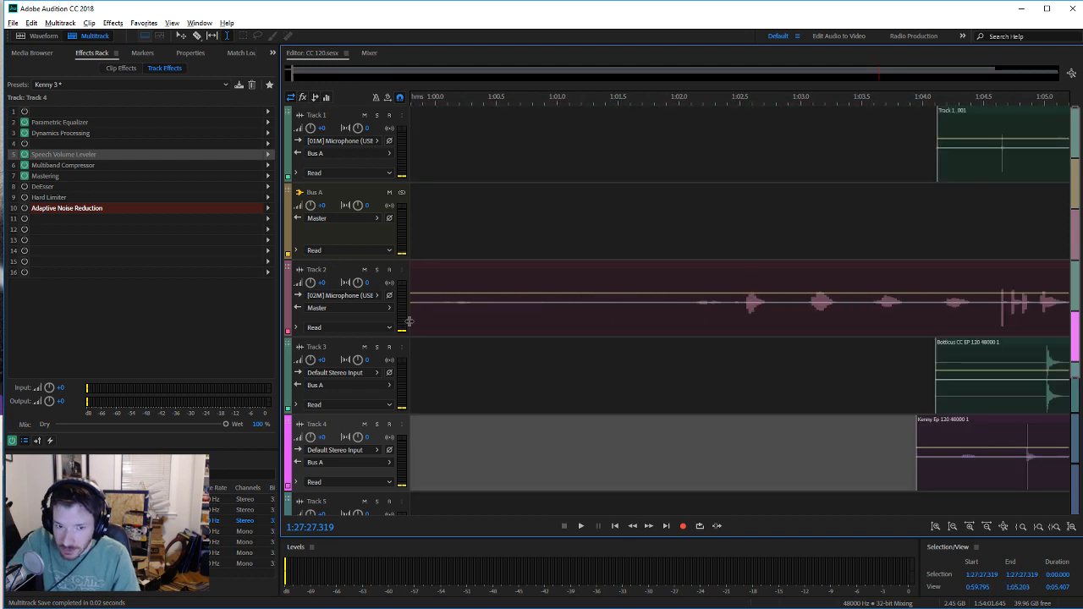
pyautogui.click(402, 193)
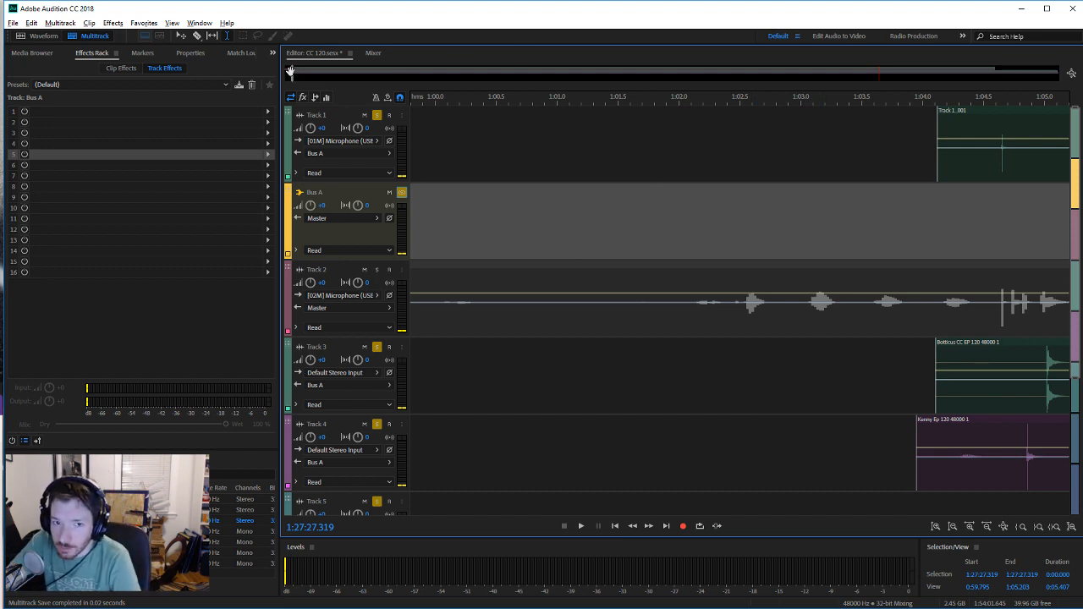
# Step: Play the Bus A tracks from about 1:20.6 to check where the conversation begins
pyautogui.moveTo(291, 73); pyautogui.dragTo(291, 74)
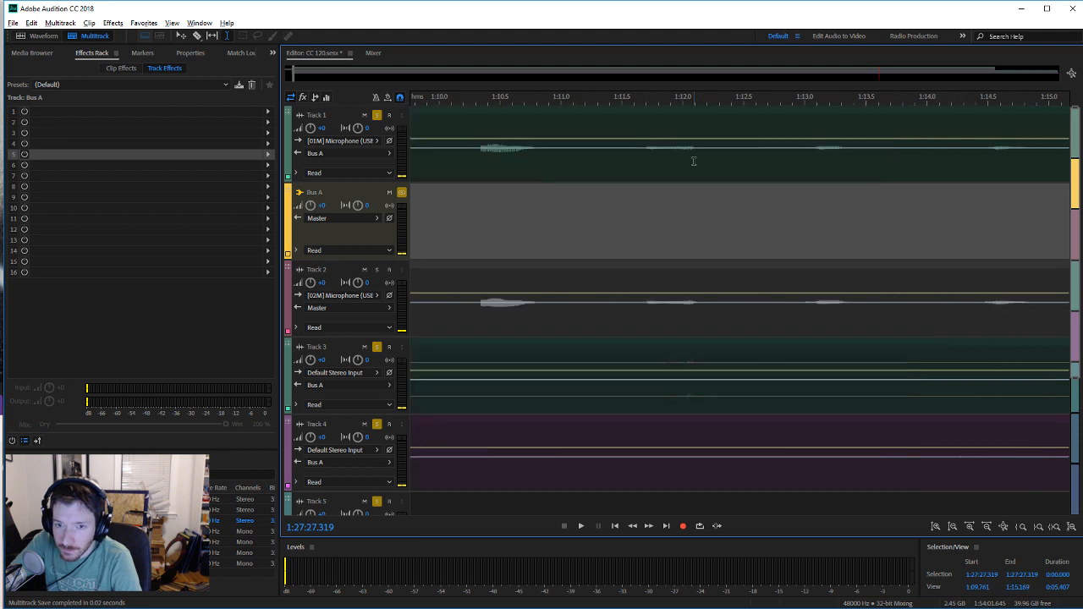
pyautogui.click(489, 165)
pyautogui.scroll(-5, 489, 168)
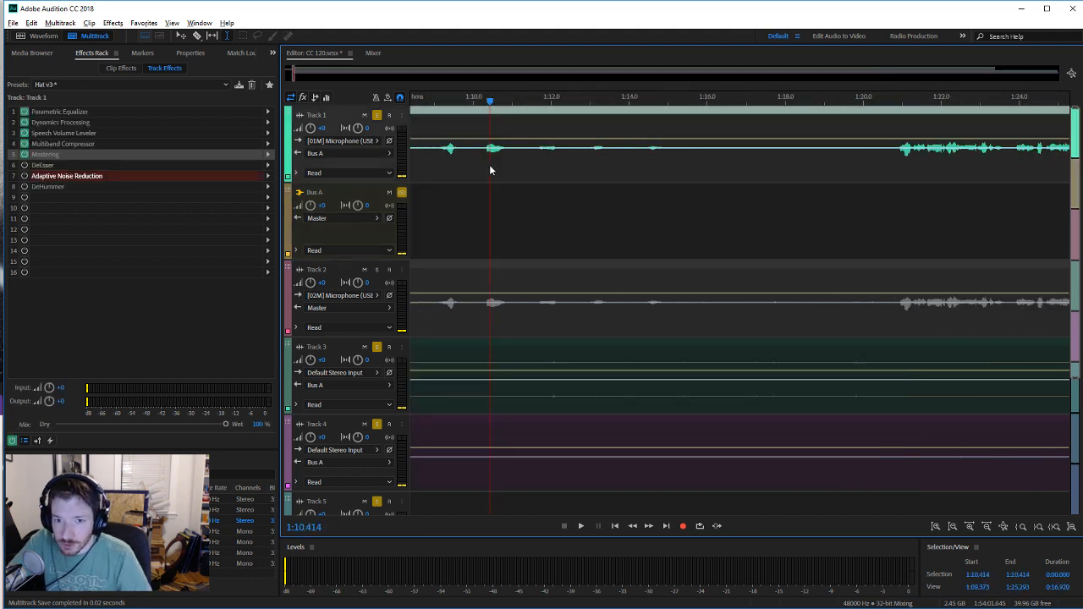
pyautogui.scroll(-3, 489, 164)
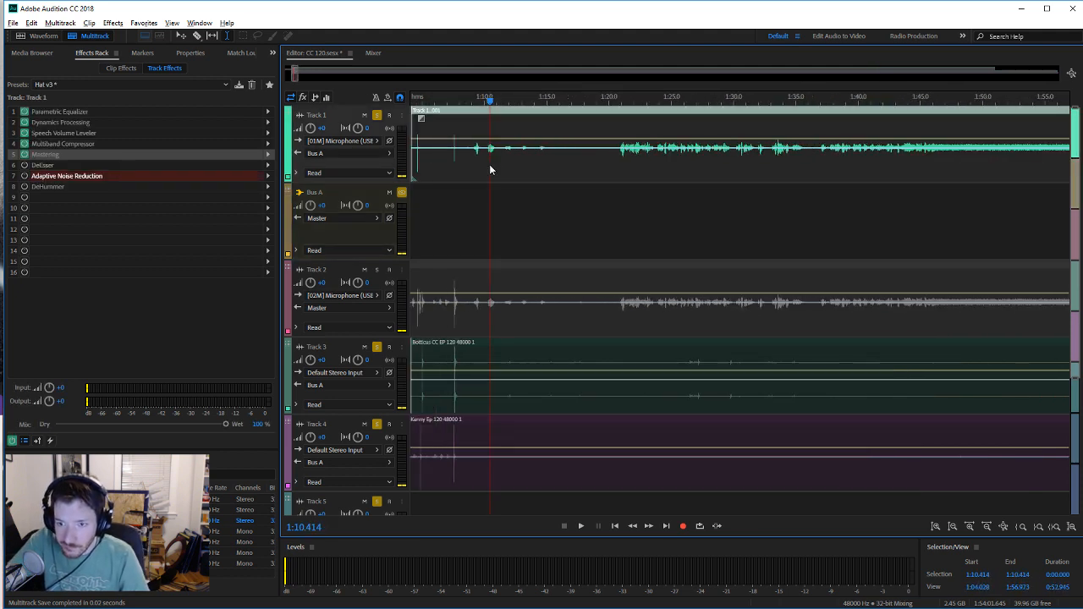
pyautogui.click(617, 161)
pyautogui.click(581, 526)
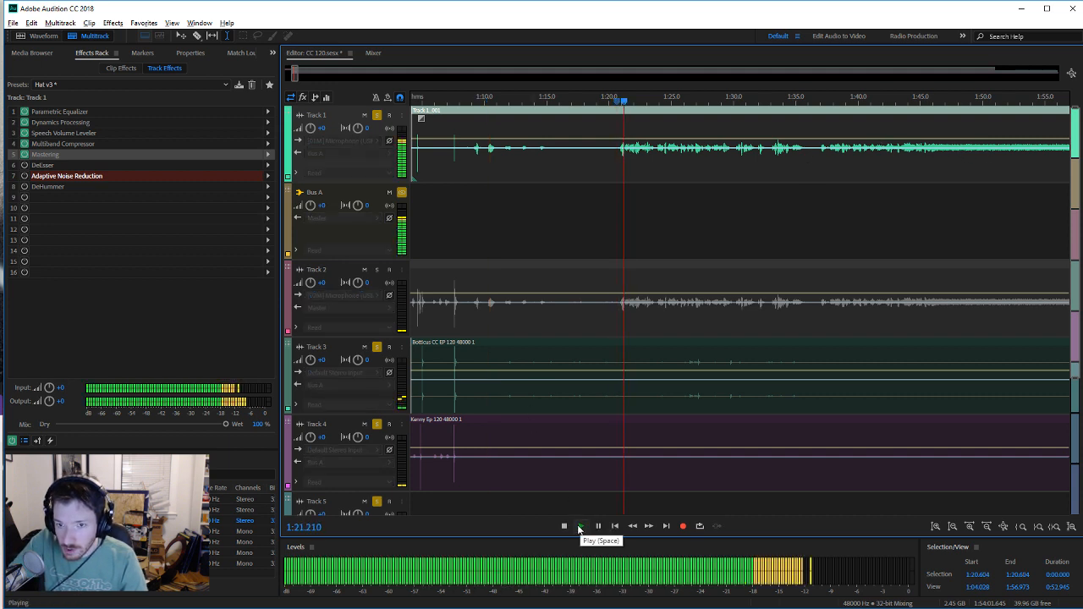
pyautogui.click(564, 527)
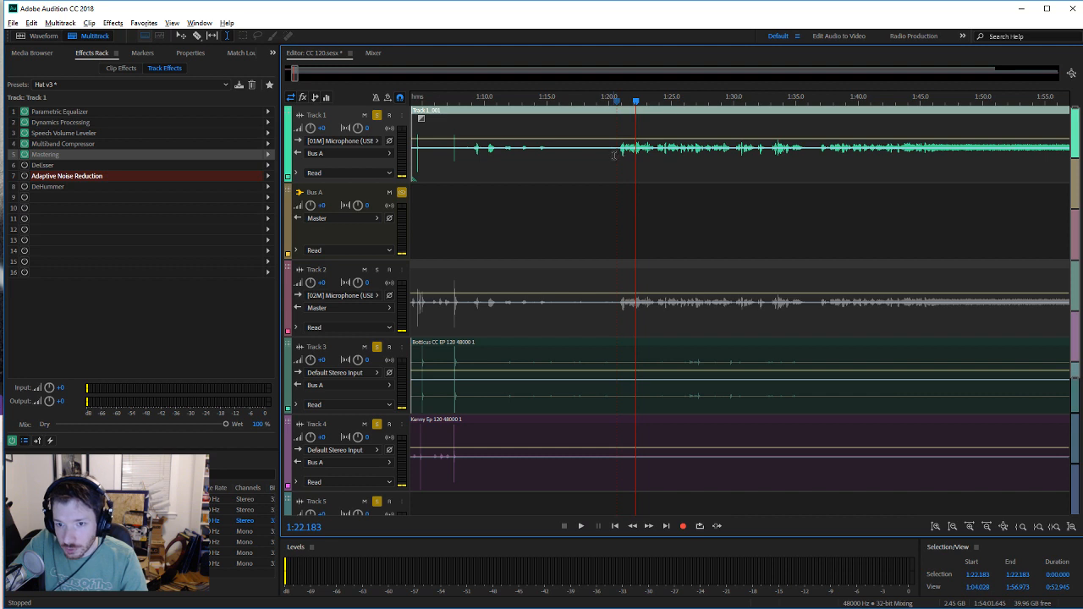
# Step: Split the clips on all tracks at 1:20.740, just before the conversation begins
pyautogui.click(618, 157)
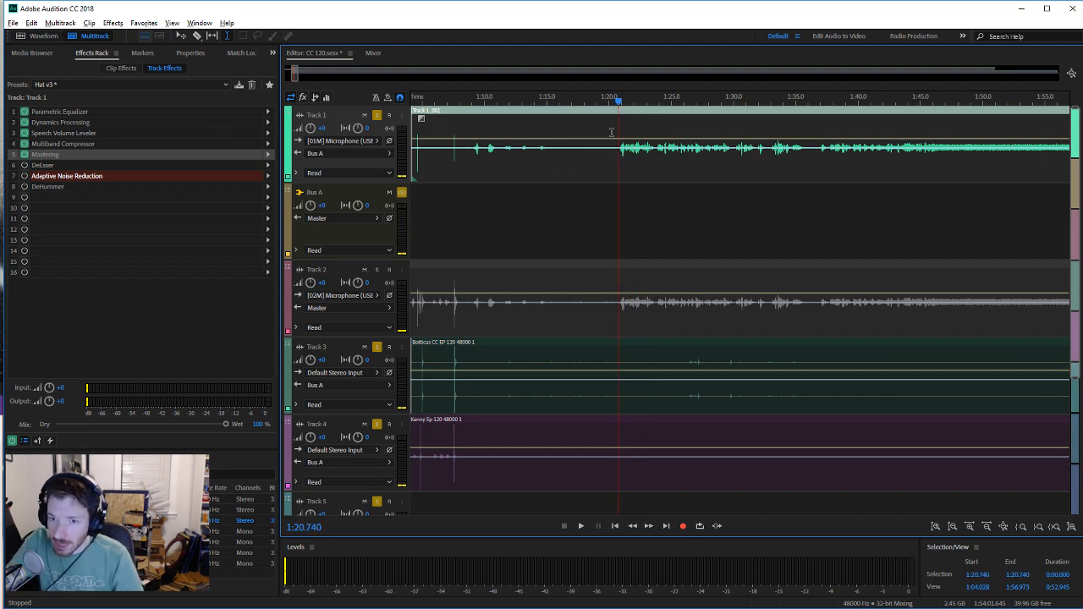
pyautogui.click(197, 36)
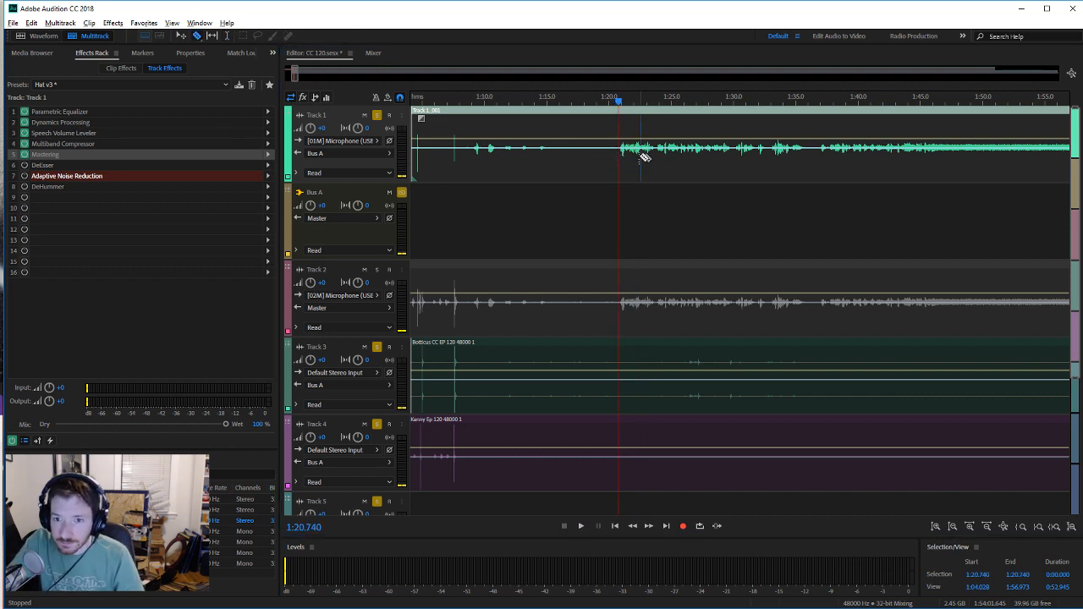
pyautogui.keyDown('shift'); pyautogui.click(620, 170); pyautogui.keyUp('shift')
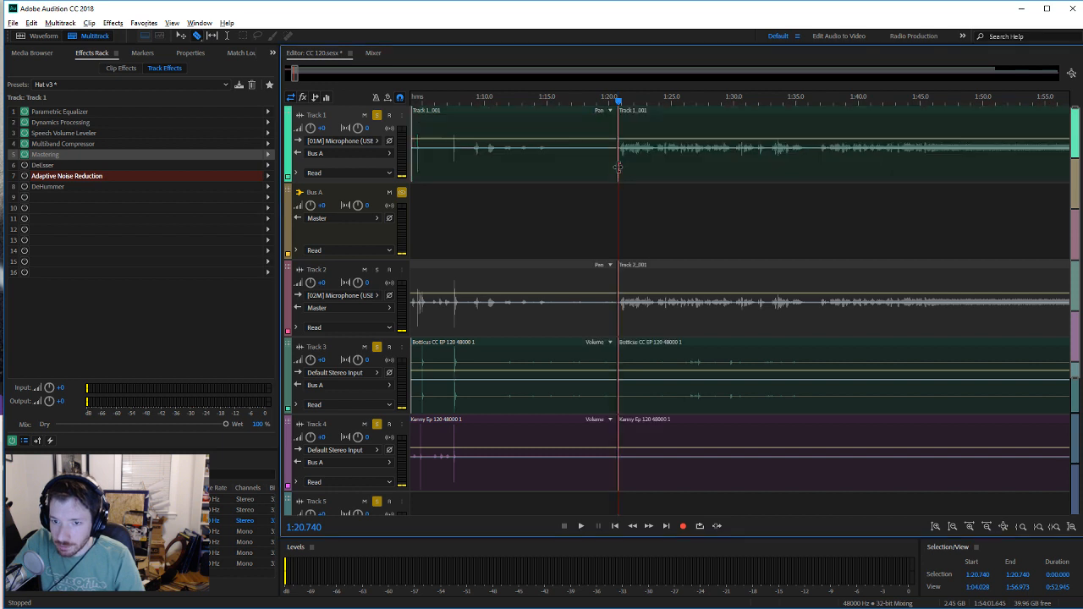
# Step: Delete the pieces before the 1:20.740 split on Tracks 1, 3 and 4
pyautogui.press('Delete')
pyautogui.click(562, 347)
pyautogui.press('Delete')
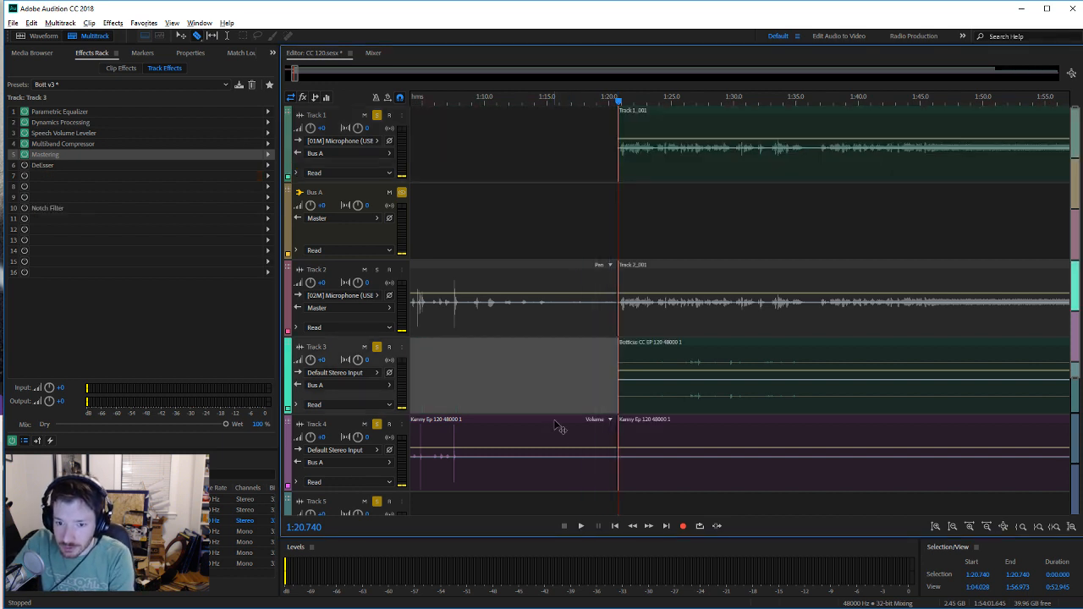
pyautogui.click(561, 427)
pyautogui.press('Delete')
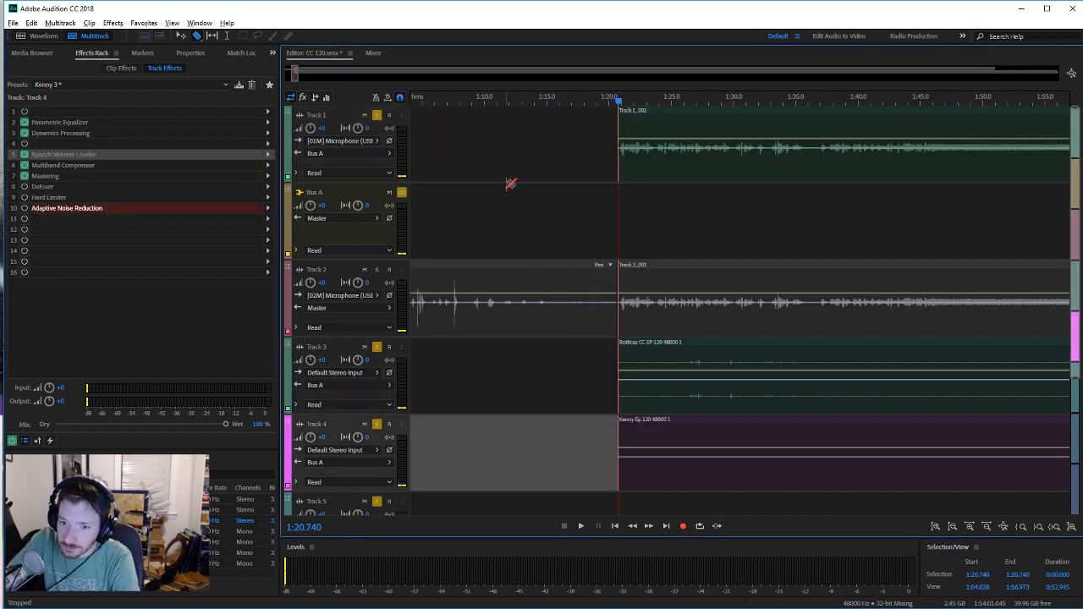
# Step: Play the session from 1:21.329 and turn off Track 1's solo to listen to Track 3's bleed
pyautogui.click(227, 36)
pyautogui.click(626, 391)
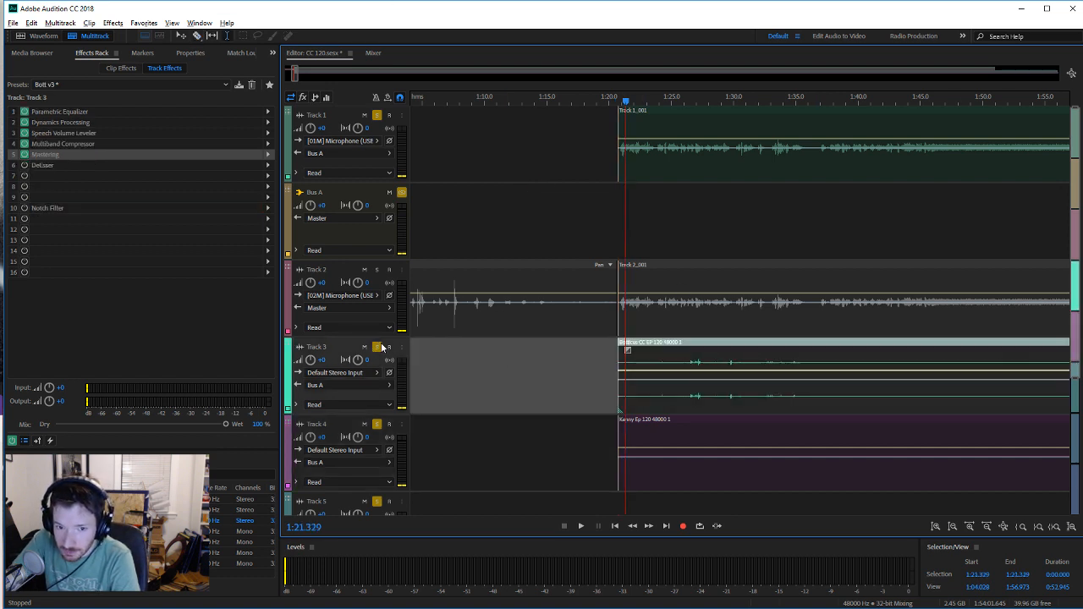
pyautogui.click(583, 526)
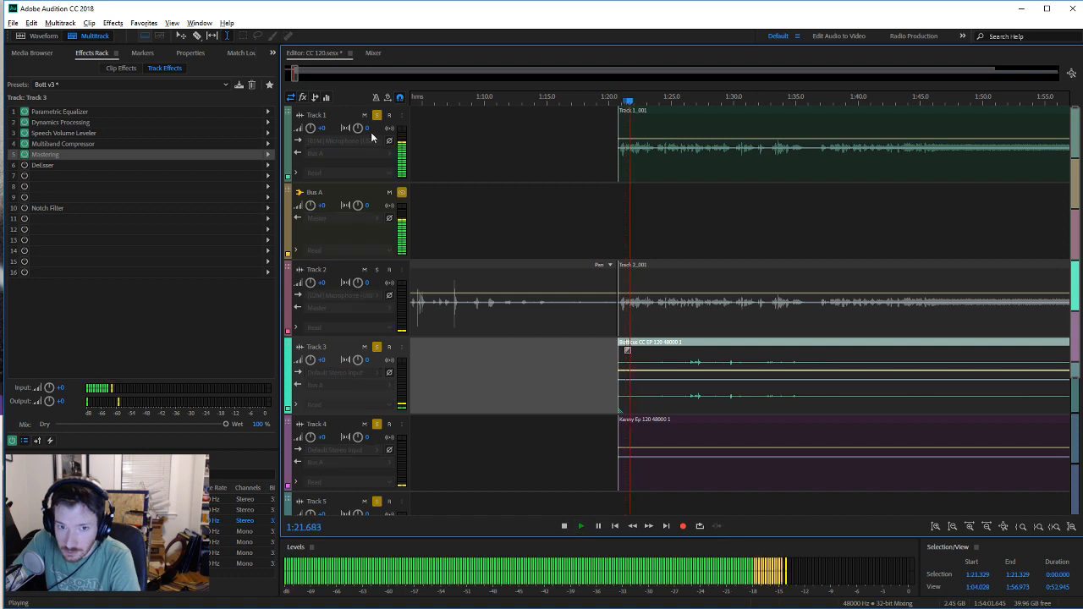
pyautogui.click(374, 123)
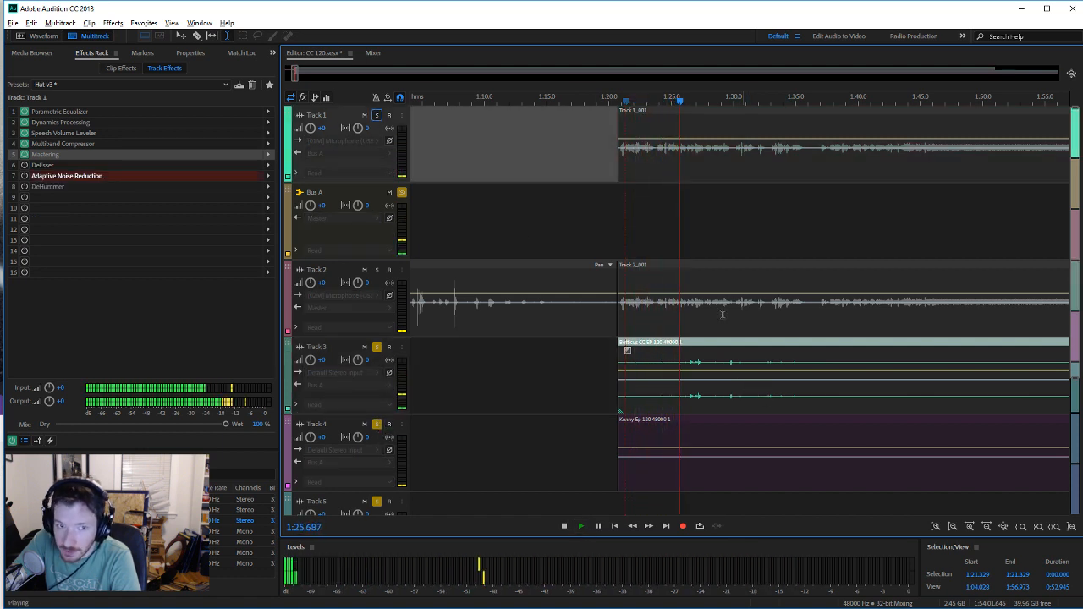
pyautogui.click(198, 37)
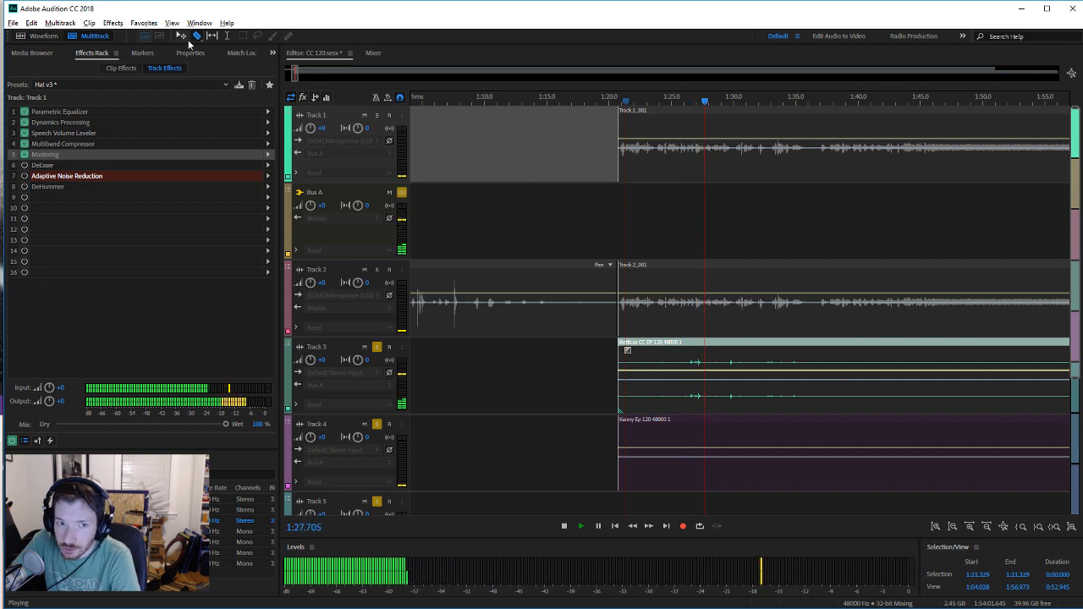
pyautogui.click(227, 37)
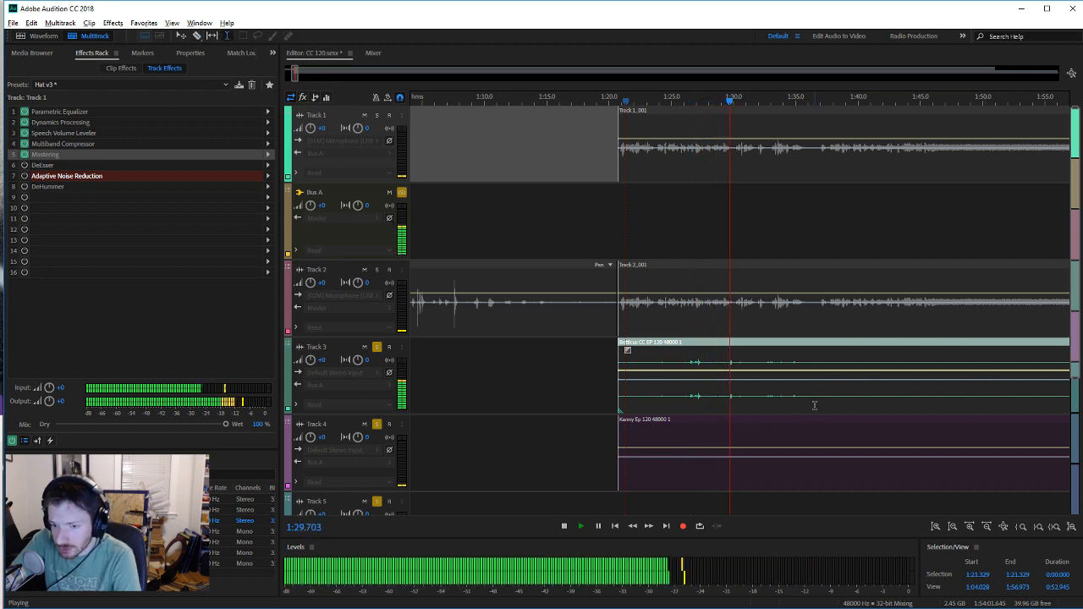
# Step: Silence Track 3's clip from 1:20.695 to 1:36.501
pyautogui.moveTo(814, 396); pyautogui.dragTo(620, 408)
pyautogui.rightClick(648, 397)
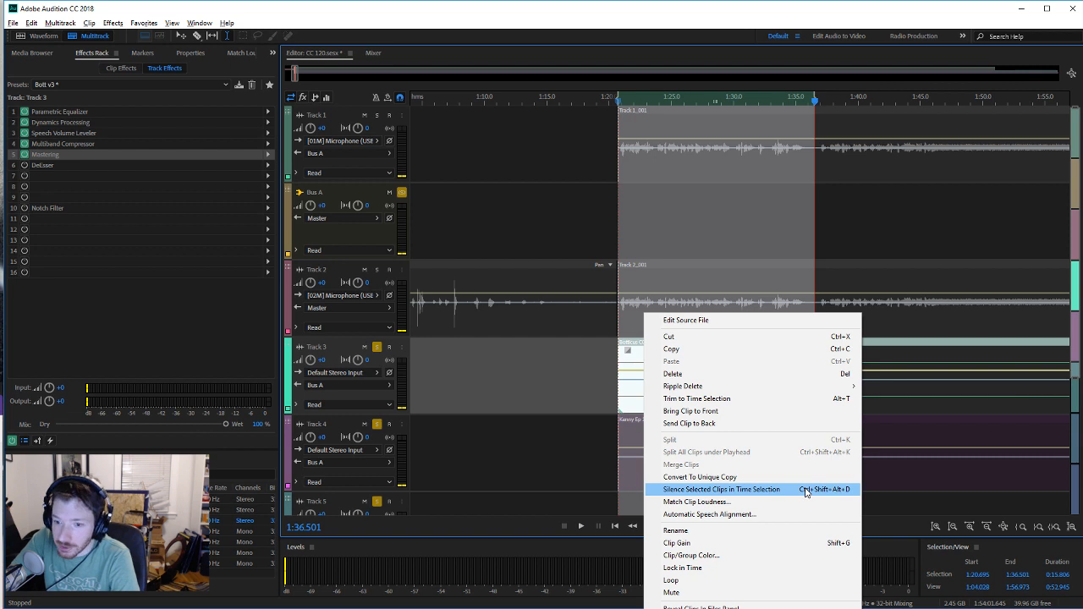
pyautogui.click(805, 490)
pyautogui.click(887, 390)
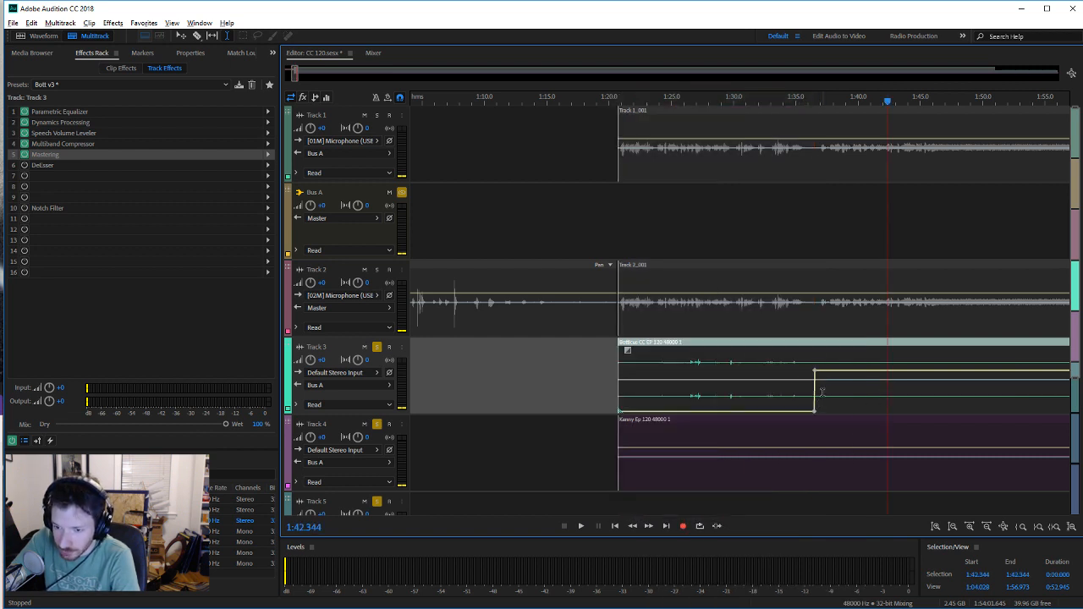
# Step: Play Track 3 from 1:37.407 to check the audio after the silenced section
pyautogui.click(825, 396)
pyautogui.click(580, 527)
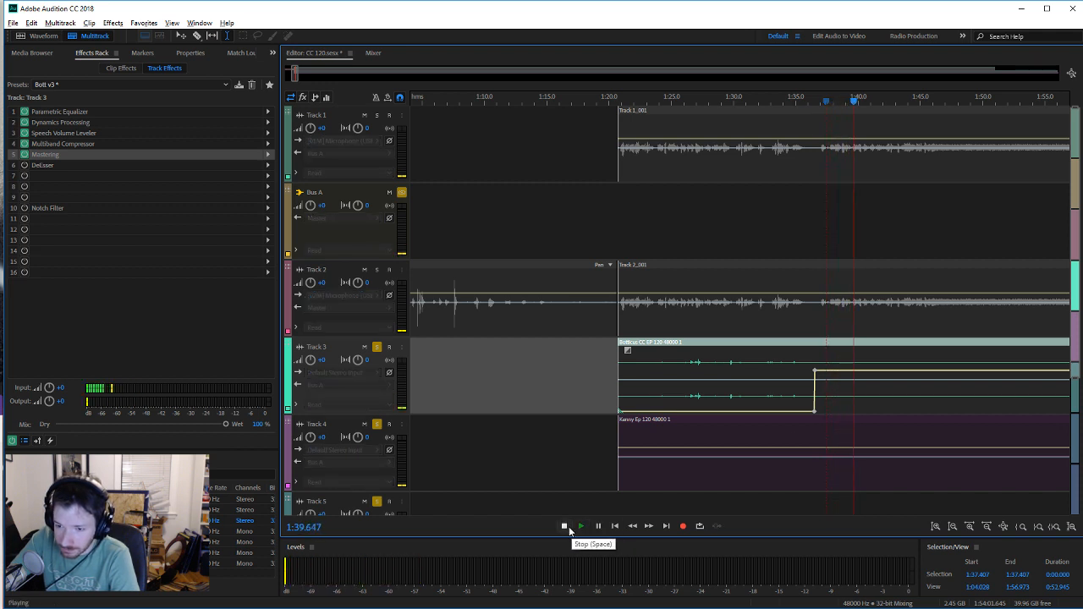
pyautogui.click(564, 527)
pyautogui.click(677, 393)
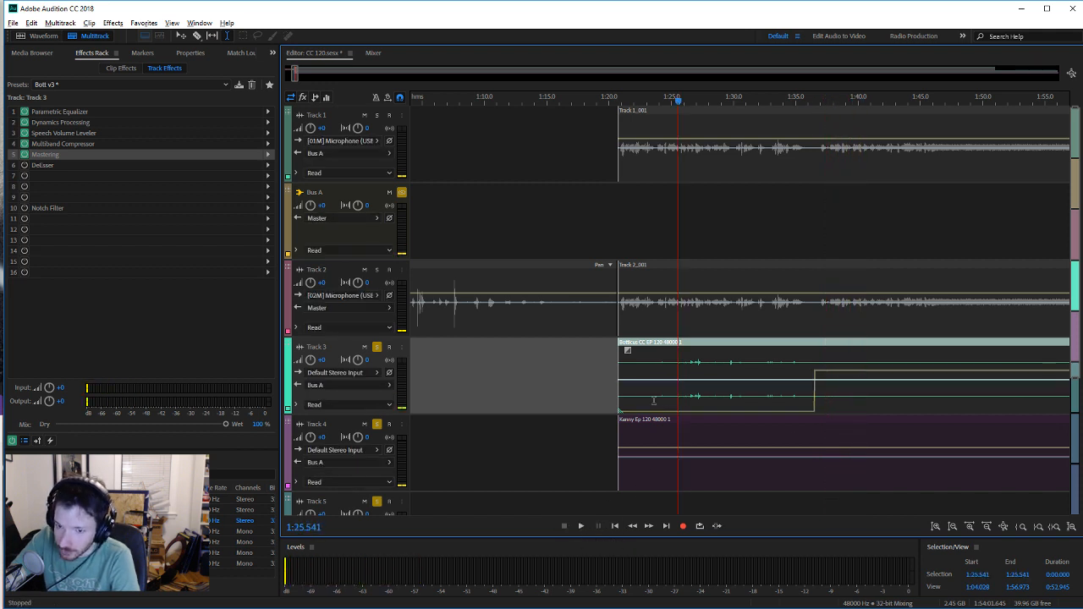
# Step: Bypass Track 3's effects rack and listen to the unprocessed audio from 1:37.045
pyautogui.click(821, 401)
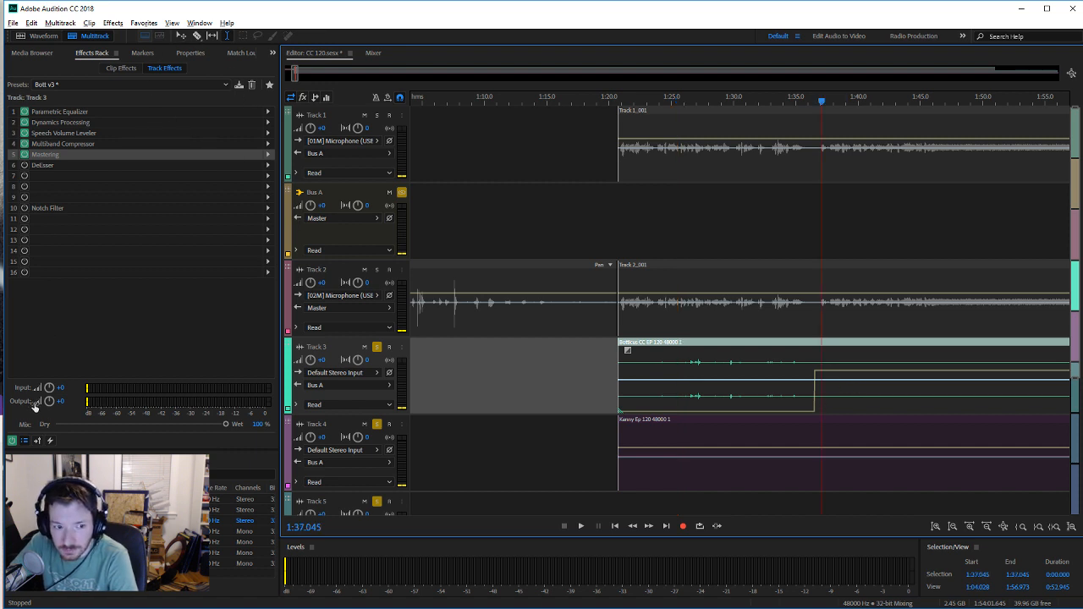
pyautogui.click(12, 440)
pyautogui.click(578, 526)
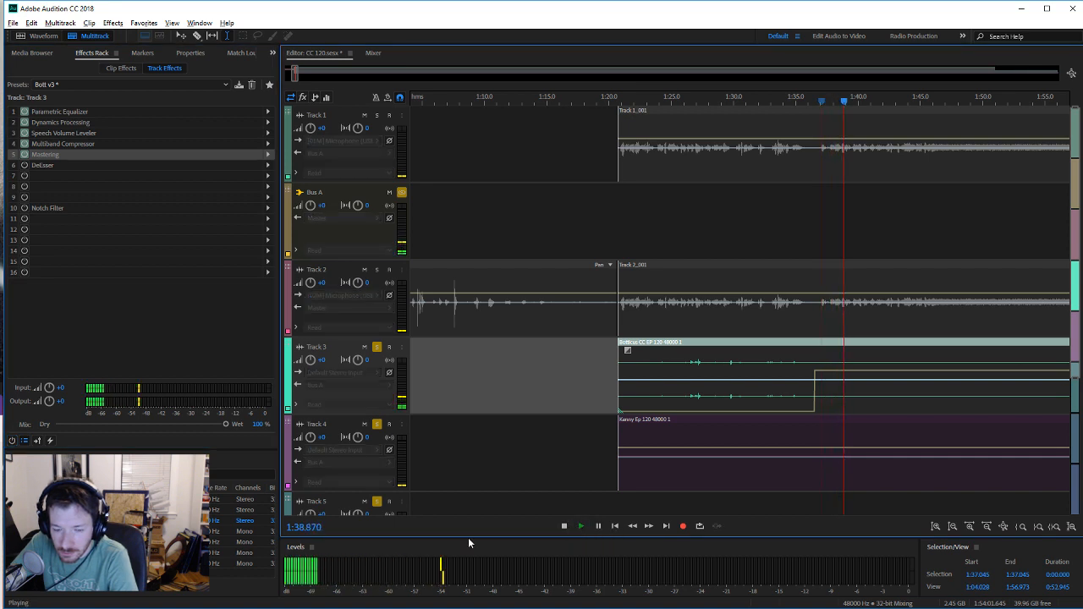
pyautogui.click(564, 526)
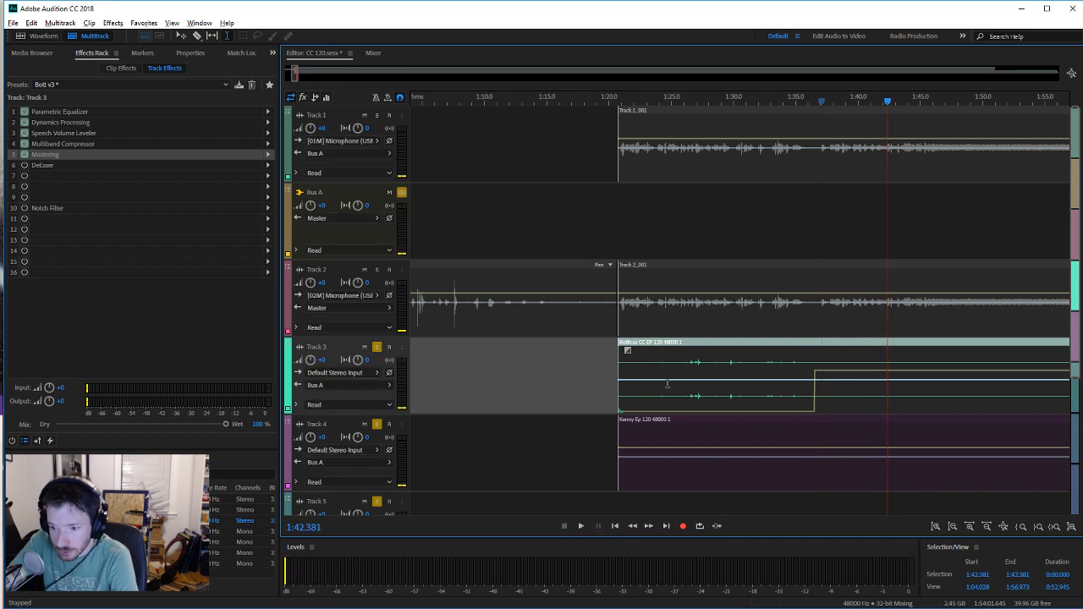
# Step: Turn Track 3's effects rack back on and save the session
pyautogui.click(687, 354)
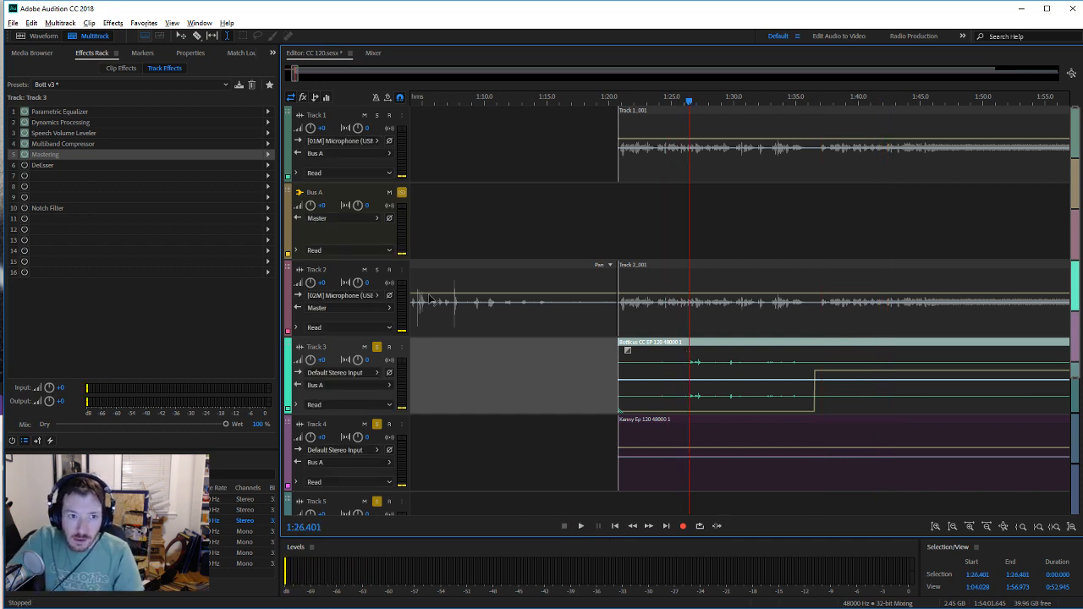
pyautogui.click(12, 439)
pyautogui.hotkey('ctrl', 's')
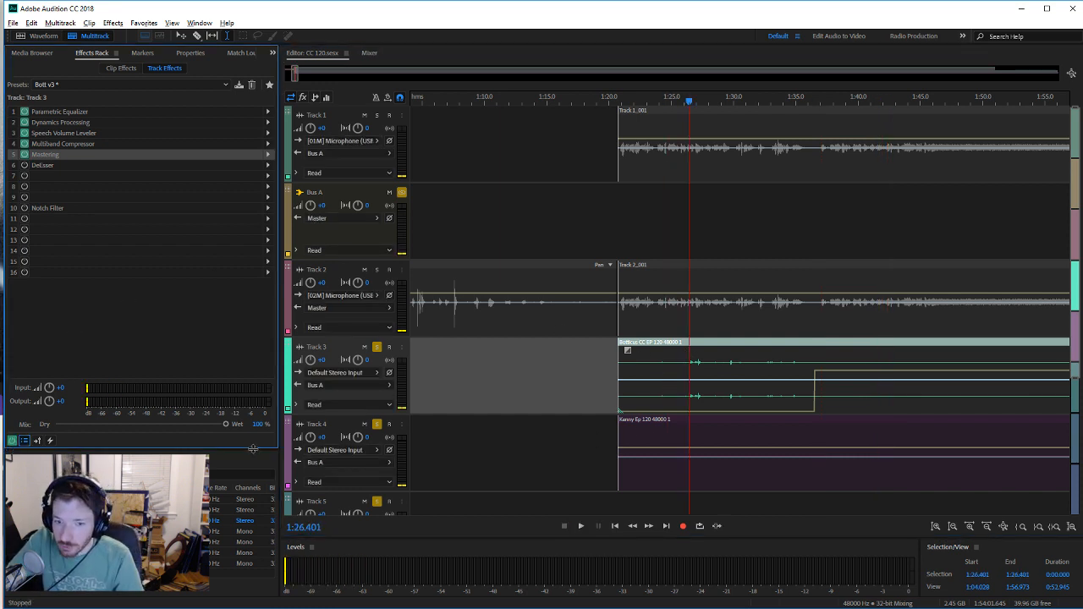
pyautogui.click(670, 380)
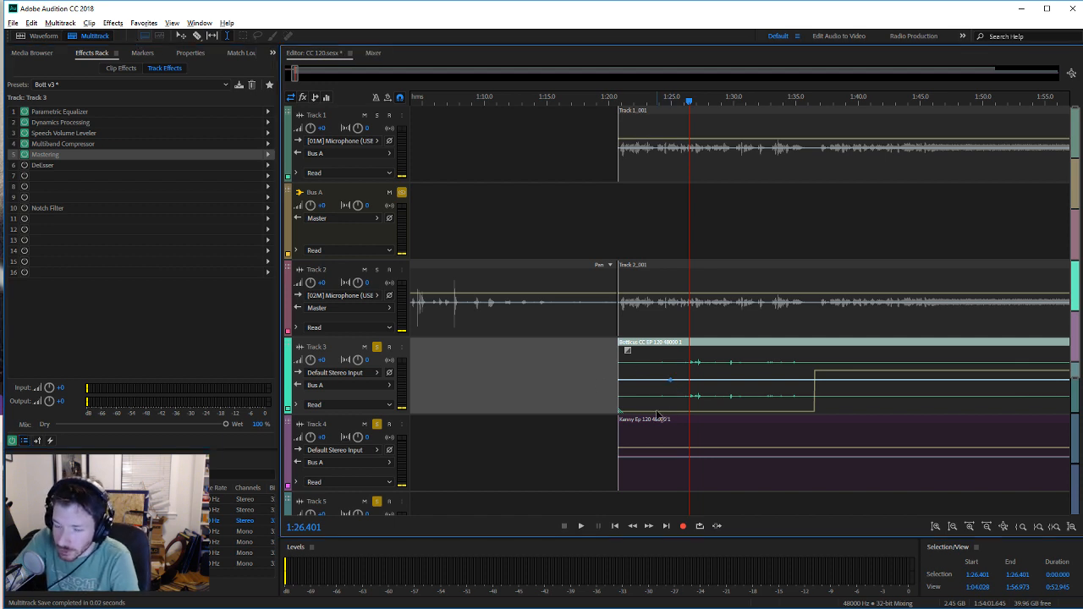
pyautogui.click(648, 441)
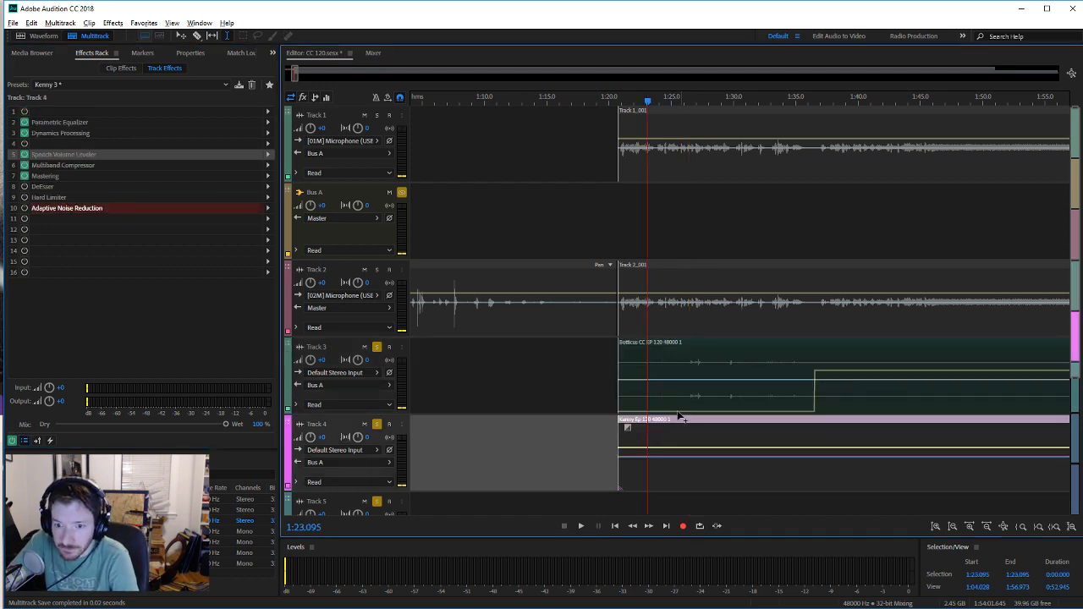
pyautogui.click(656, 406)
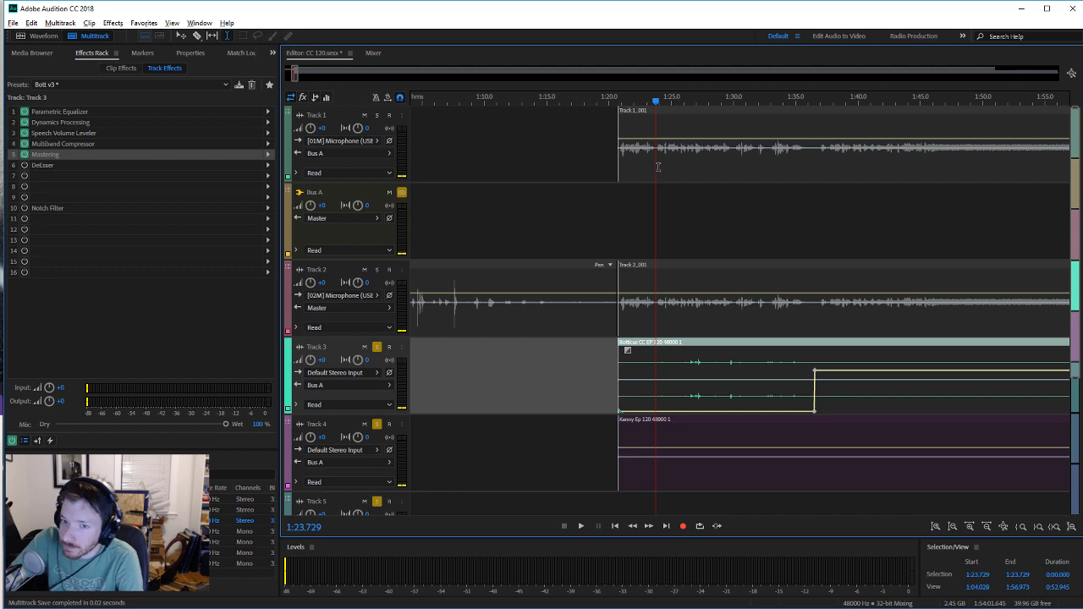
# Step: Solo Track 1 and save the multitrack session
pyautogui.click(376, 115)
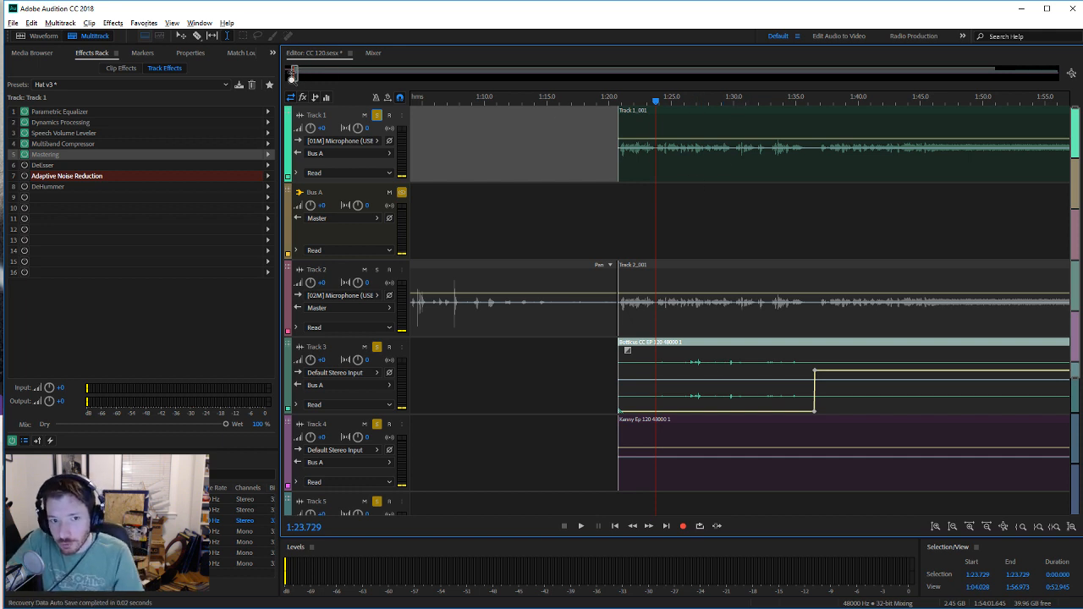
pyautogui.hotkey('ctrl', 's')
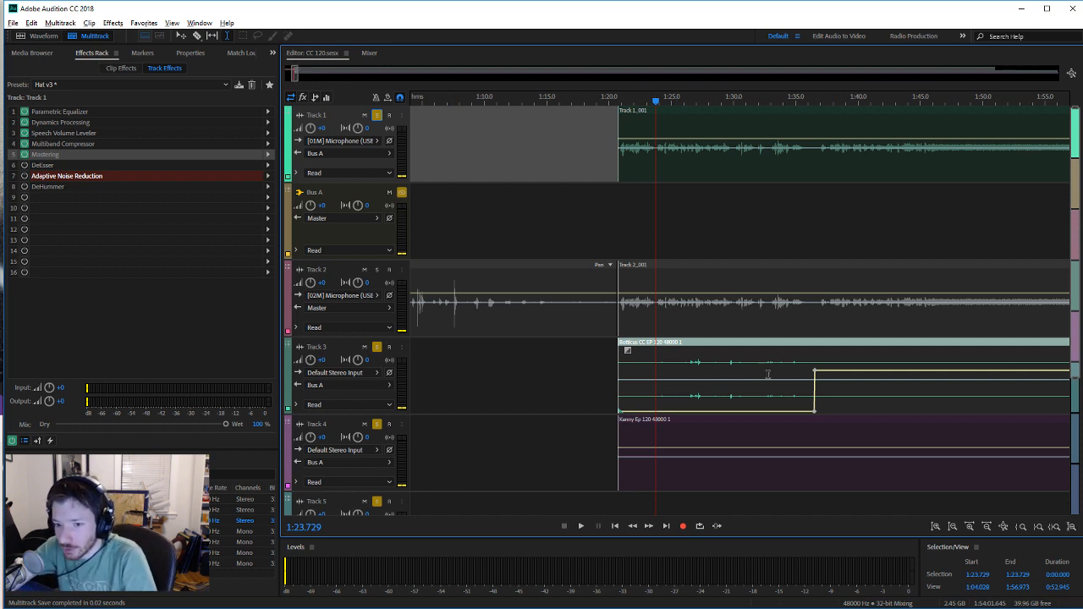
# Step: Examine Track 3's silenced section from 1:24 to 1:36 against Track 1's audio before and after 1:37
pyautogui.moveTo(659, 397); pyautogui.dragTo(809, 398)
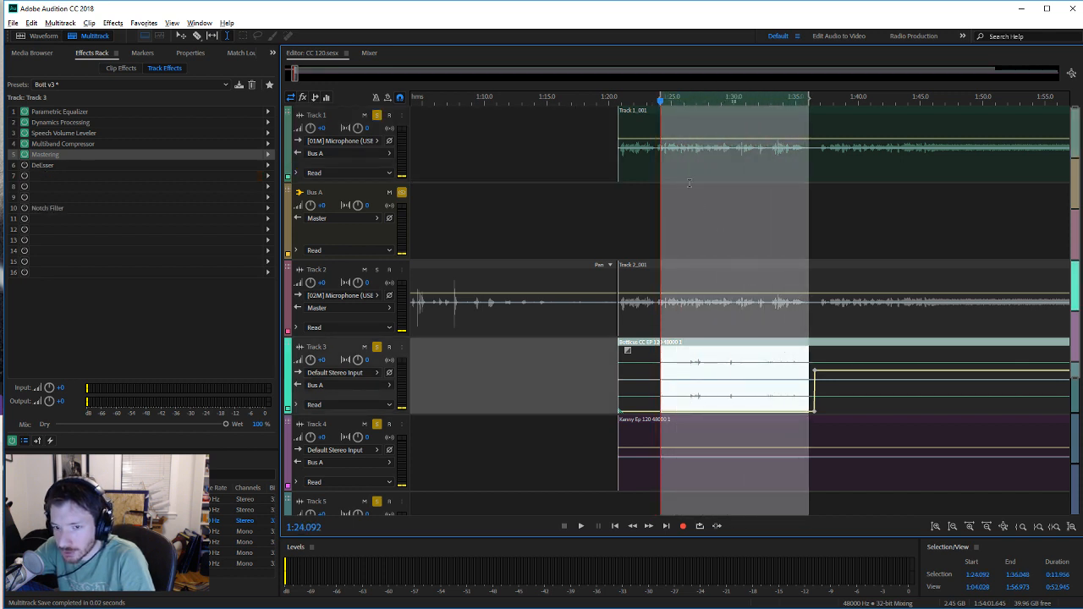
pyautogui.click(653, 153)
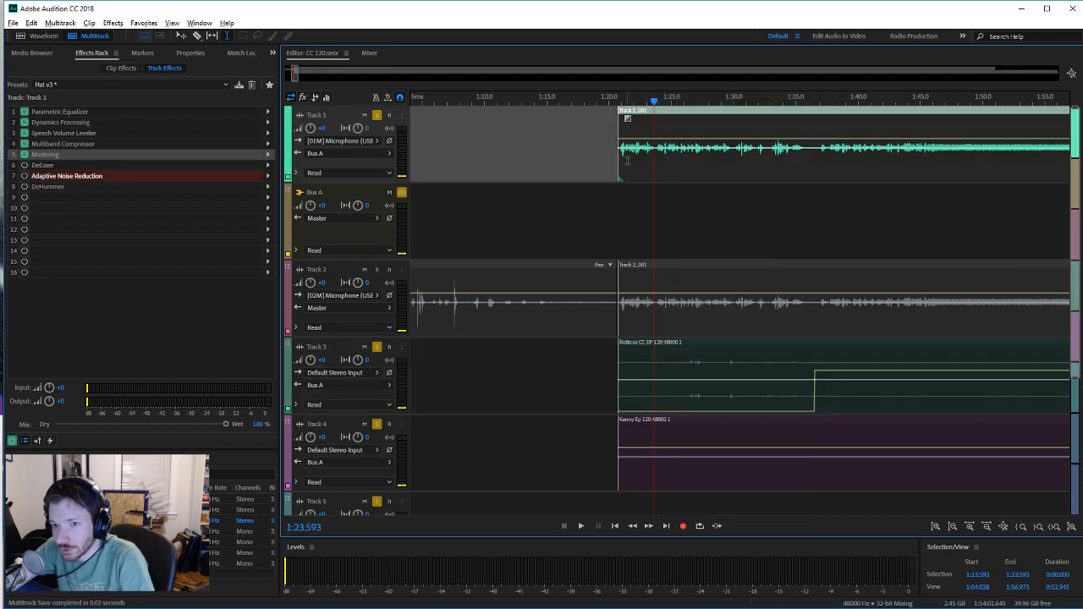
pyautogui.moveTo(628, 161); pyautogui.dragTo(795, 160)
pyautogui.click(819, 155)
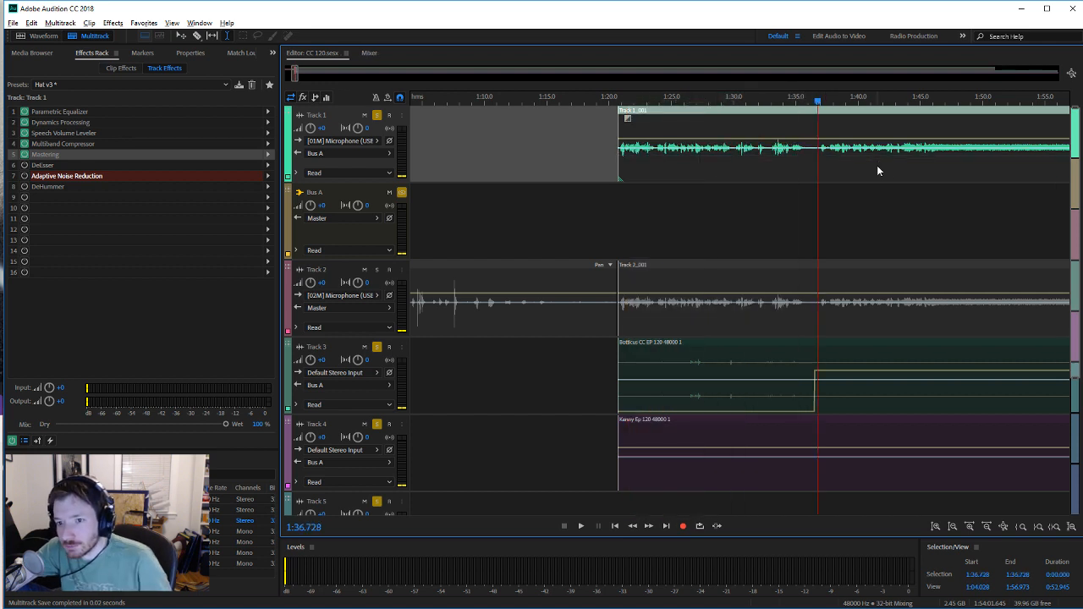
pyautogui.moveTo(819, 156); pyautogui.dragTo(941, 173)
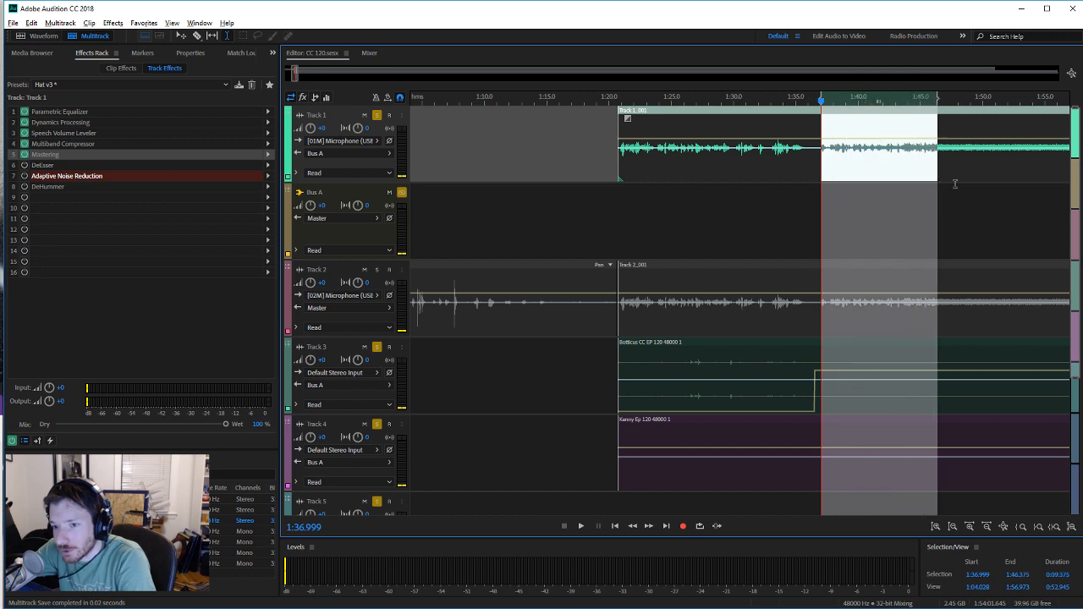
pyautogui.click(992, 169)
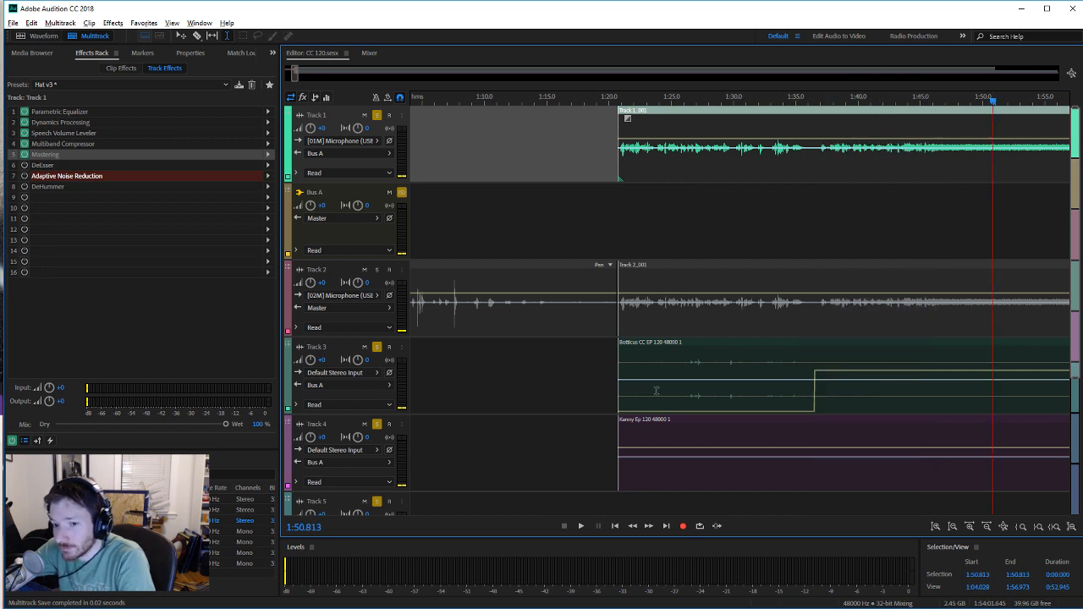
pyautogui.click(693, 395)
pyautogui.click(719, 394)
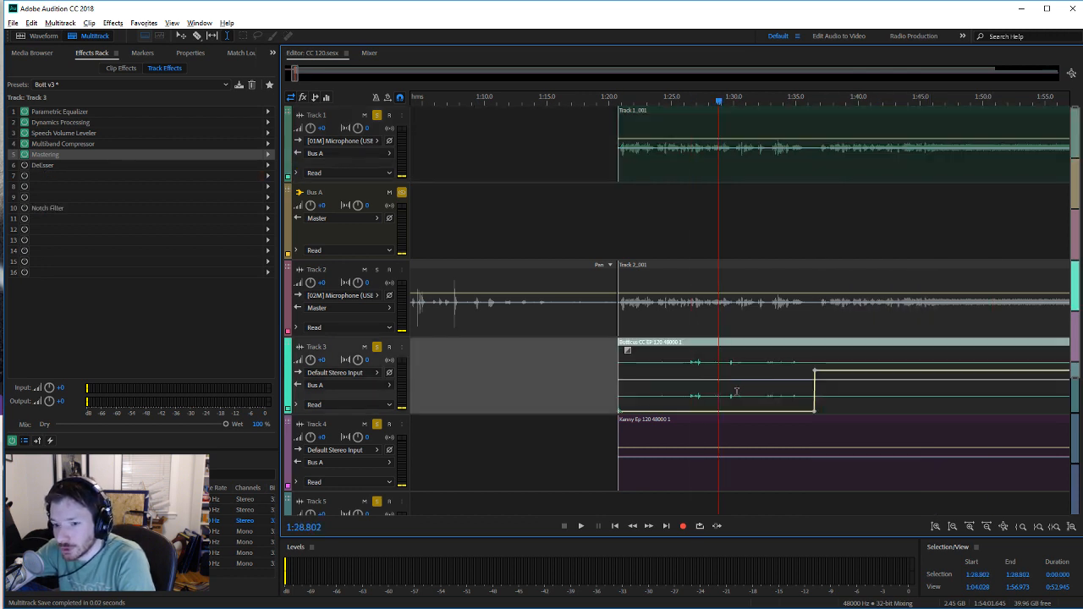
pyautogui.click(747, 394)
pyautogui.click(762, 394)
pyautogui.click(797, 391)
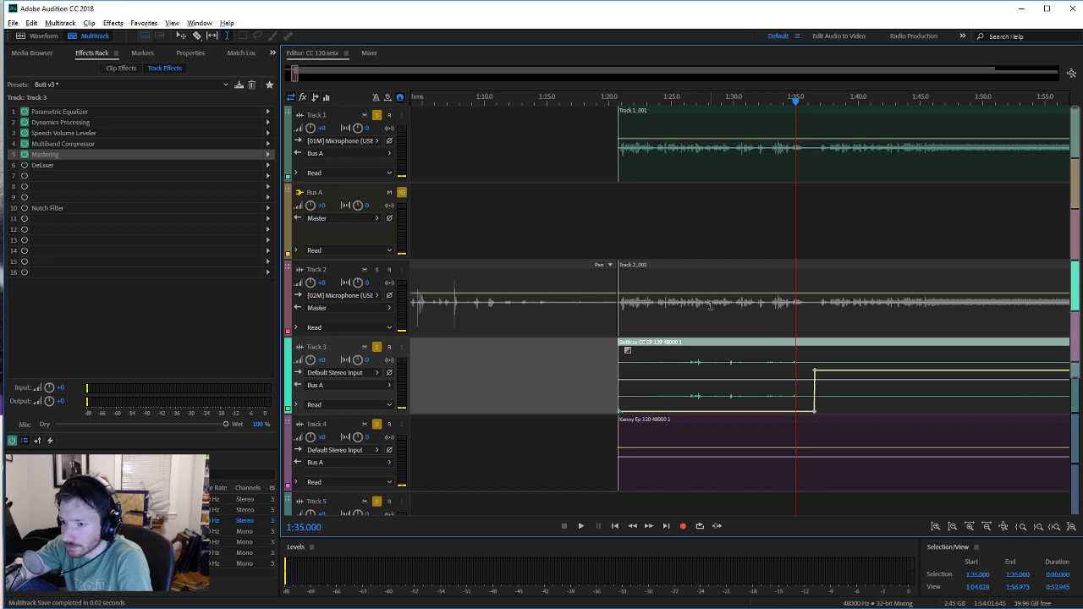
# Step: Play short passages of Track 1 from 1:20.695 and from about 1:36.6 to check its audio
pyautogui.click(643, 174)
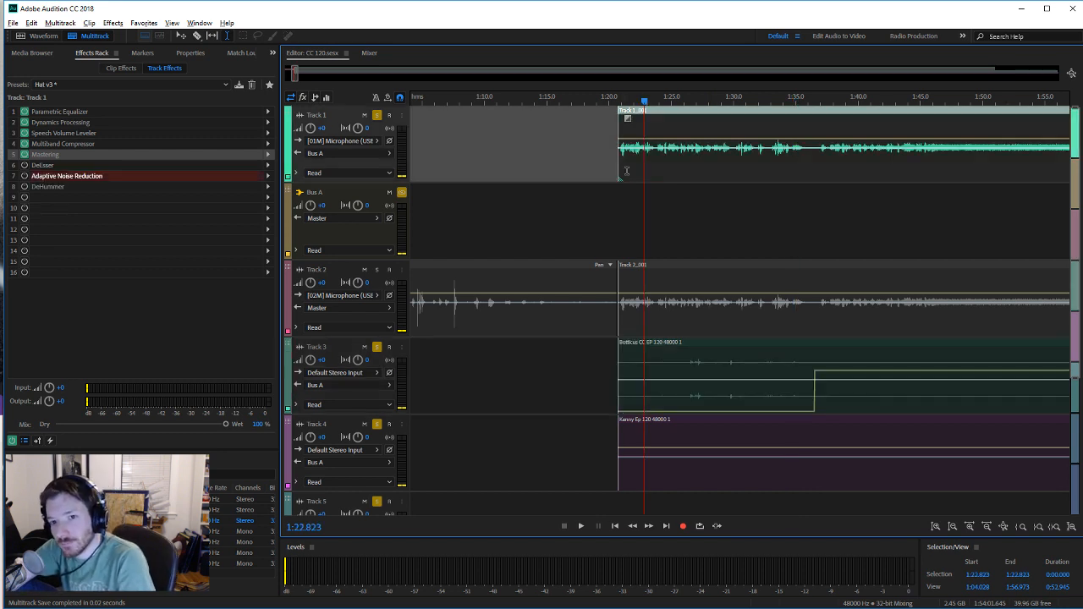
pyautogui.click(618, 177)
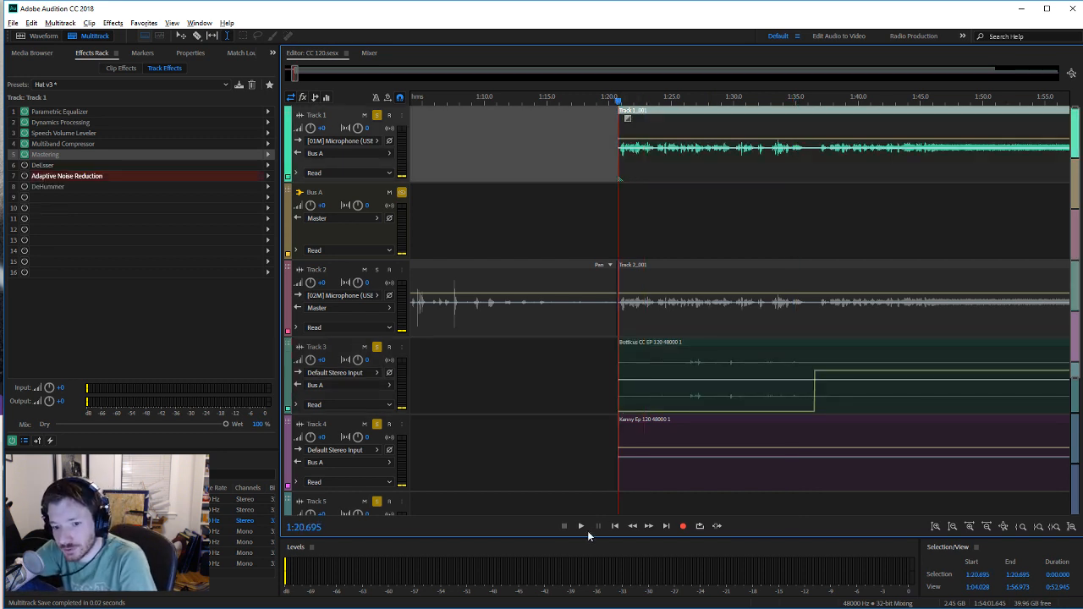
pyautogui.click(582, 526)
pyautogui.click(562, 526)
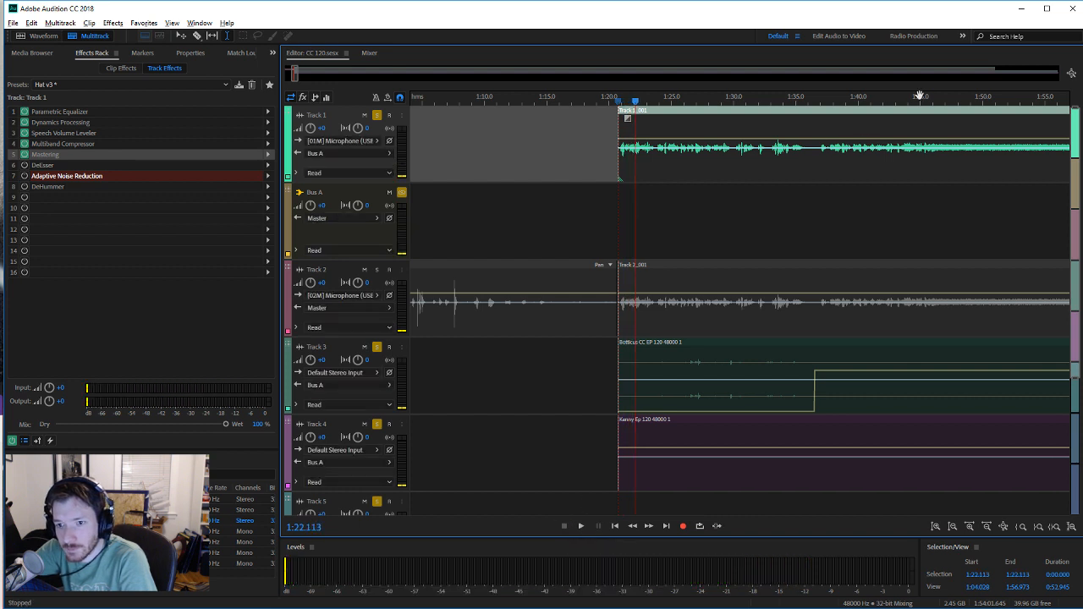
pyautogui.click(816, 173)
pyautogui.click(579, 527)
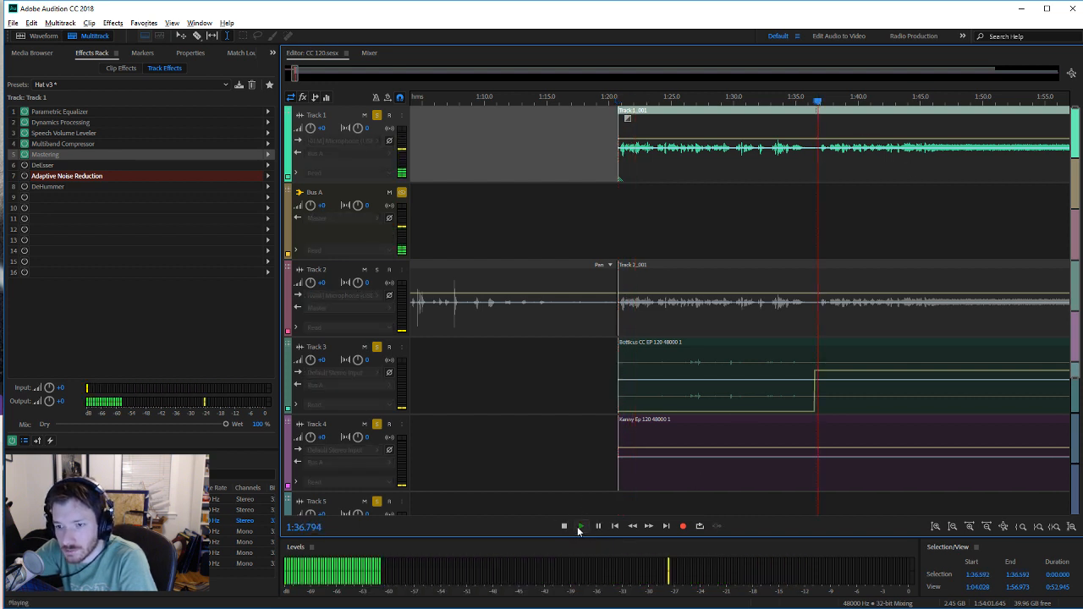
pyautogui.click(564, 527)
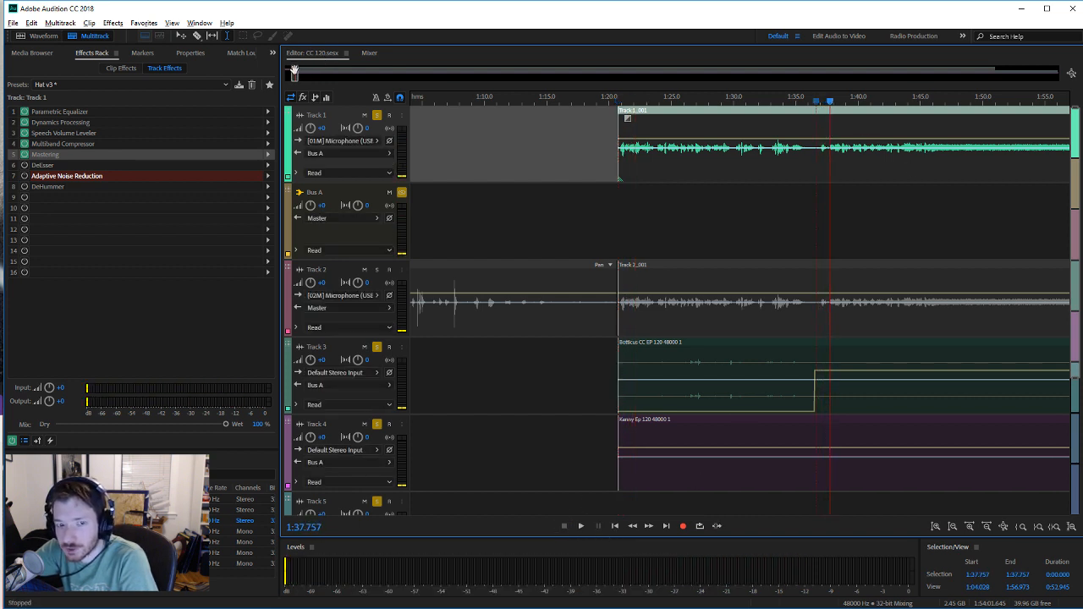
# Step: Play the soloed tracks from 2:04.388 and from 2:14.035 to check where the intro music ends
pyautogui.moveTo(294, 73); pyautogui.dragTo(298, 73)
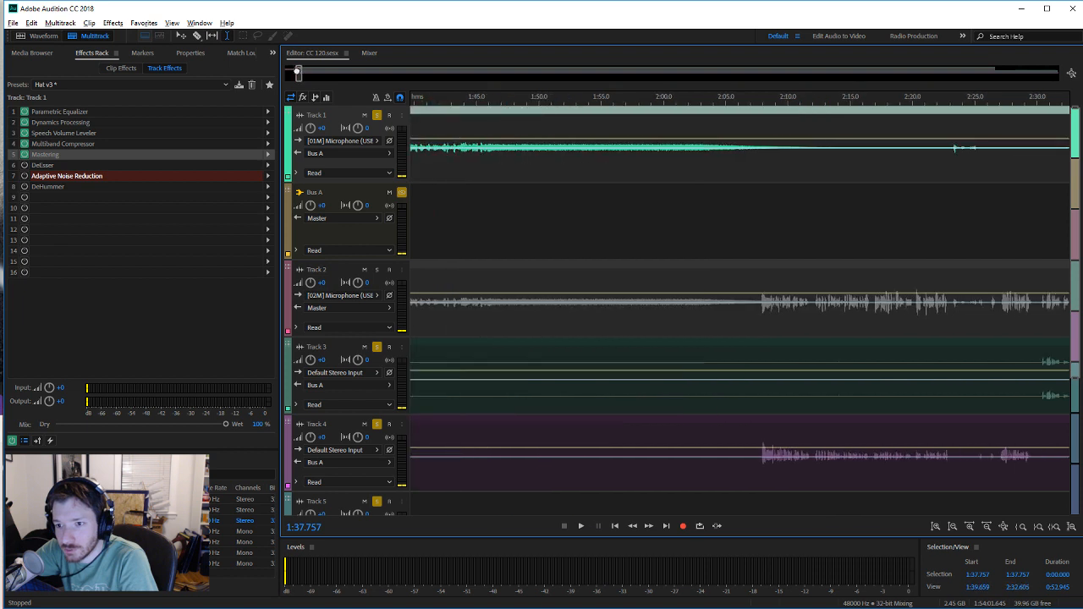
pyautogui.click(819, 166)
pyautogui.click(717, 163)
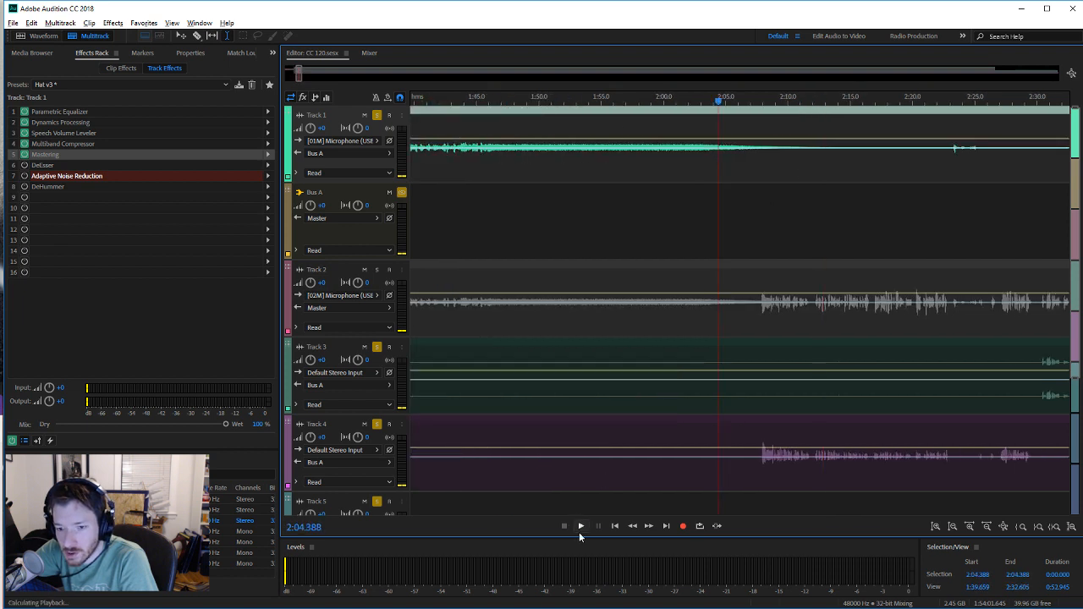
pyautogui.click(564, 526)
pyautogui.click(837, 168)
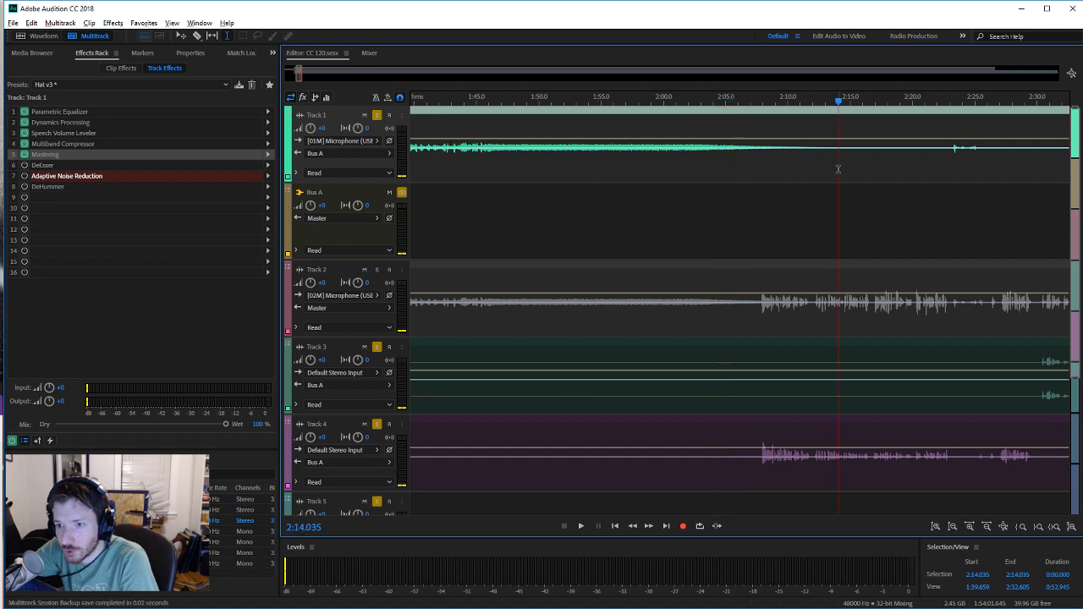
pyautogui.click(580, 526)
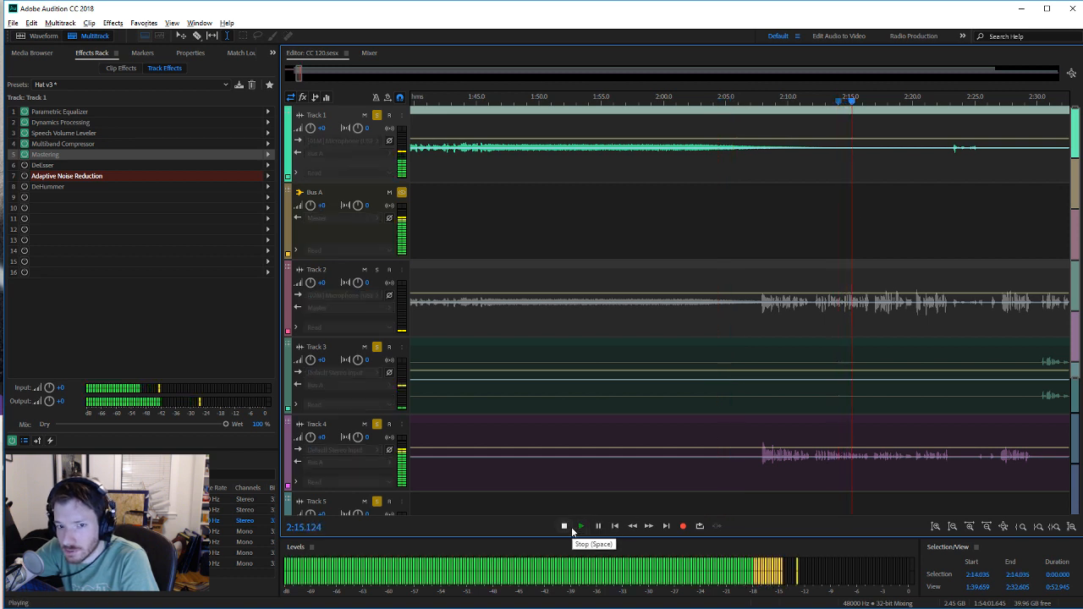
pyautogui.click(564, 526)
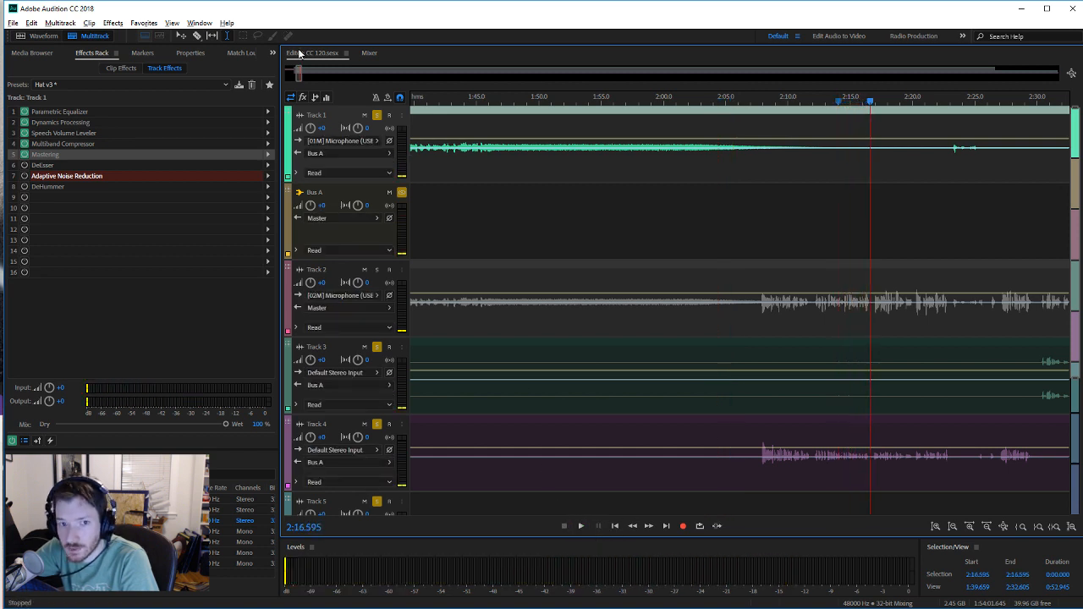
# Step: Split Track 1's clip at about 2:16 and delete the part before the cut
pyautogui.click(197, 35)
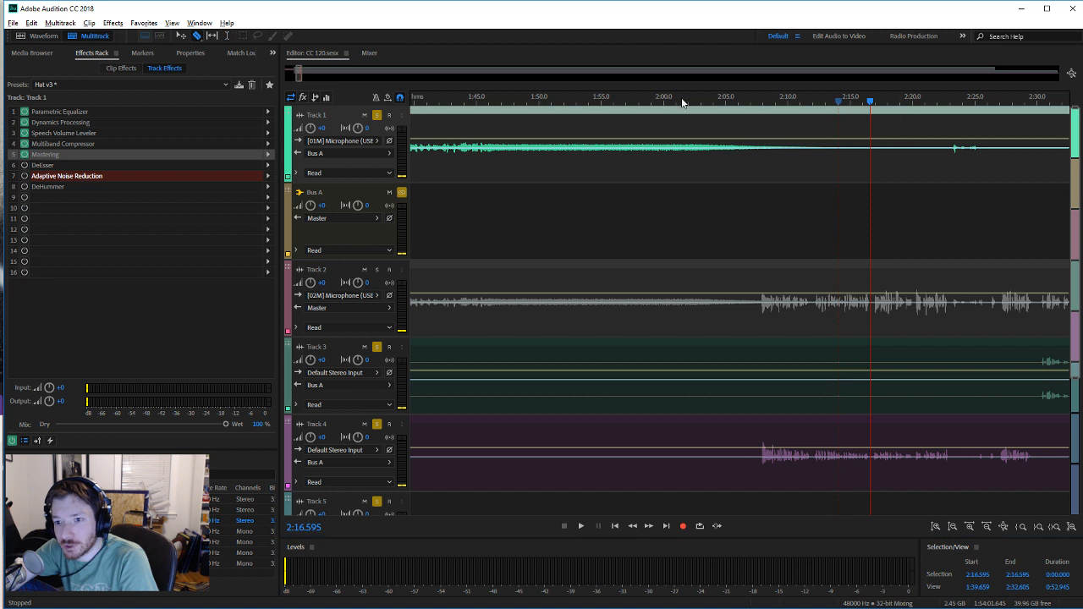
pyautogui.click(865, 156)
pyautogui.click(812, 113)
pyautogui.press('Delete')
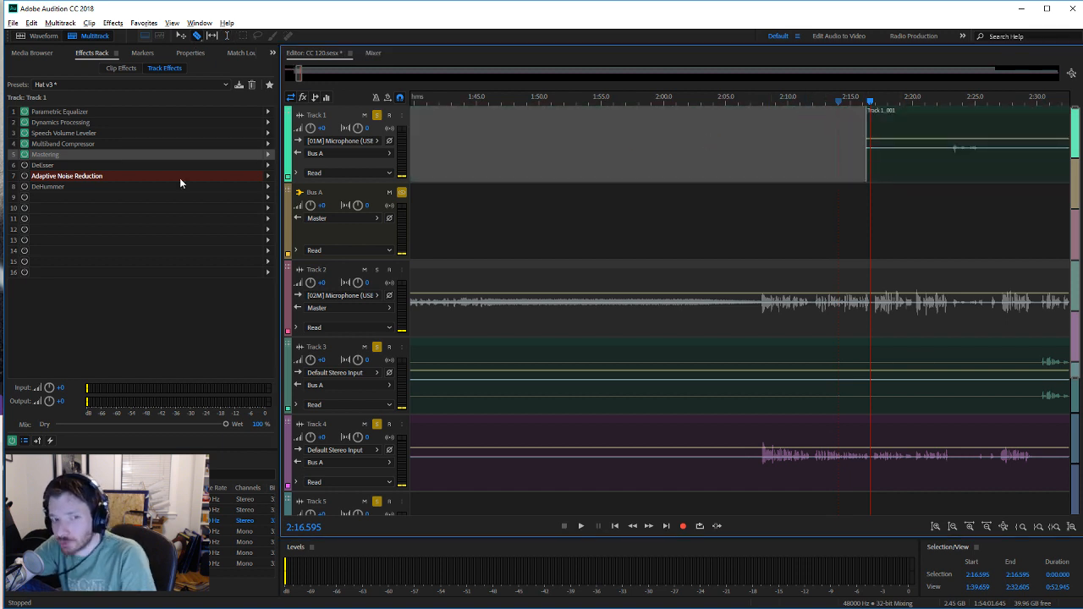
# Step: Look through the CCBumpers folder in the Media Browser and preview mega_intro_clip.mp3
pyautogui.click(274, 53)
pyautogui.click(285, 74)
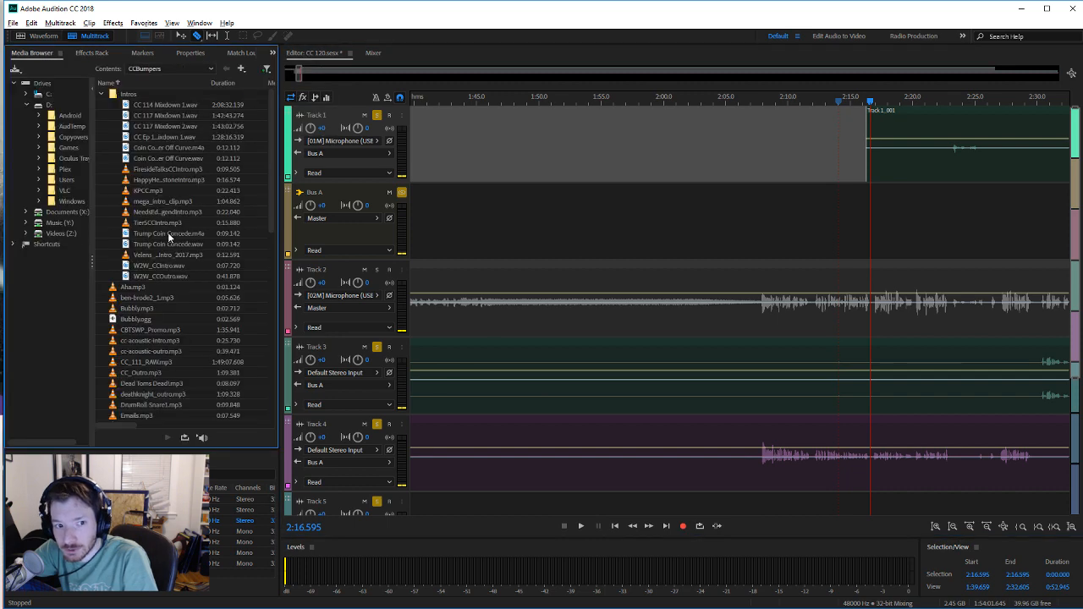
pyautogui.scroll(-9, 174, 159)
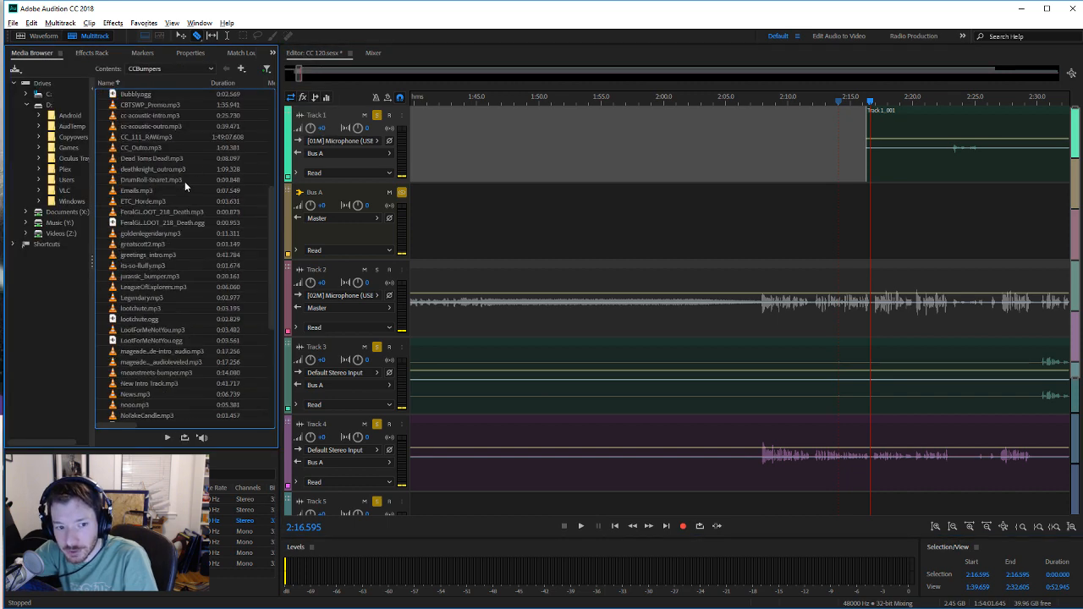
pyautogui.scroll(9, 185, 183)
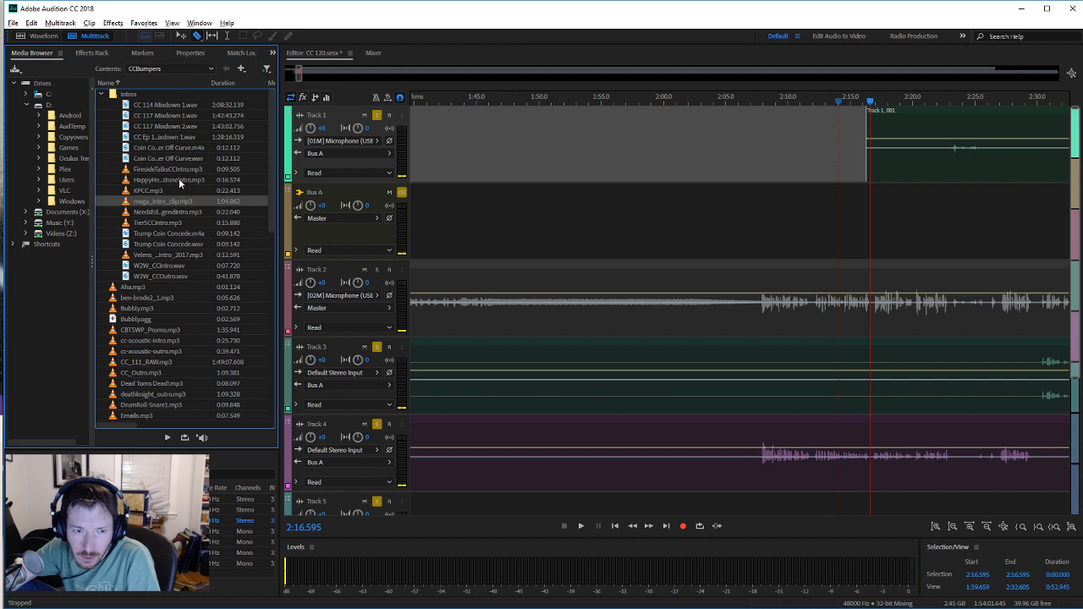
pyautogui.scroll(-1, 170, 272)
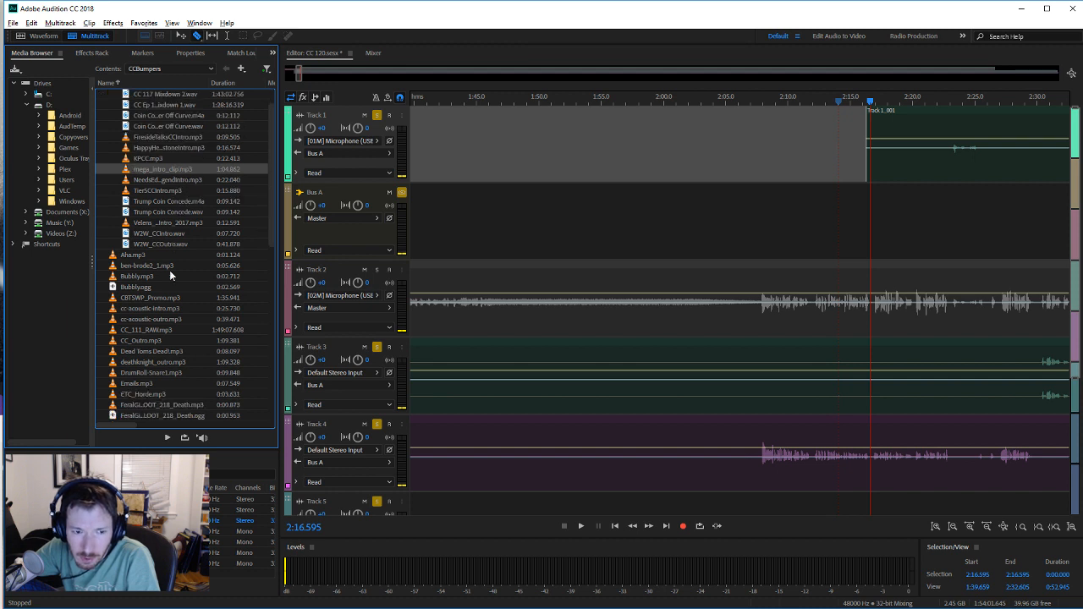
pyautogui.scroll(1, 170, 271)
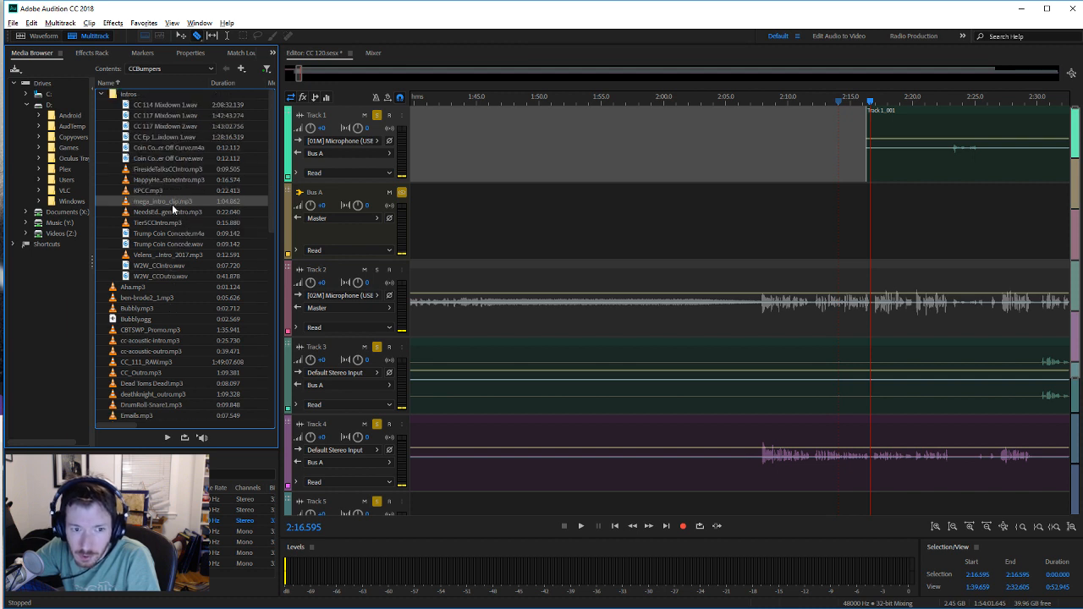
pyautogui.click(166, 439)
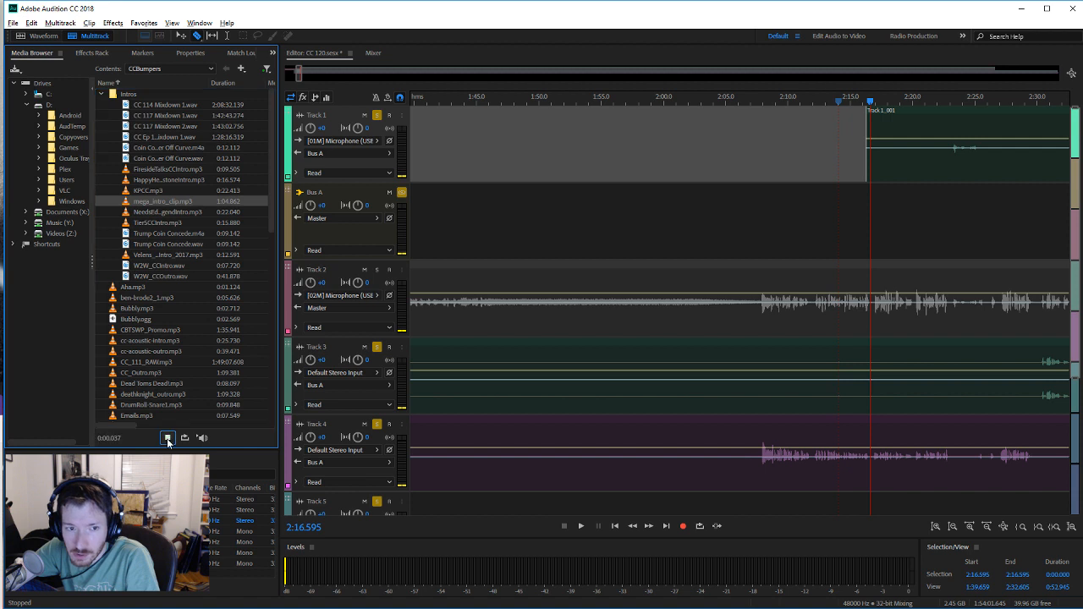
# Step: Check the other files in the Intros folder and the mageade bumpers for the right intro track
pyautogui.click(186, 223)
pyautogui.click(171, 181)
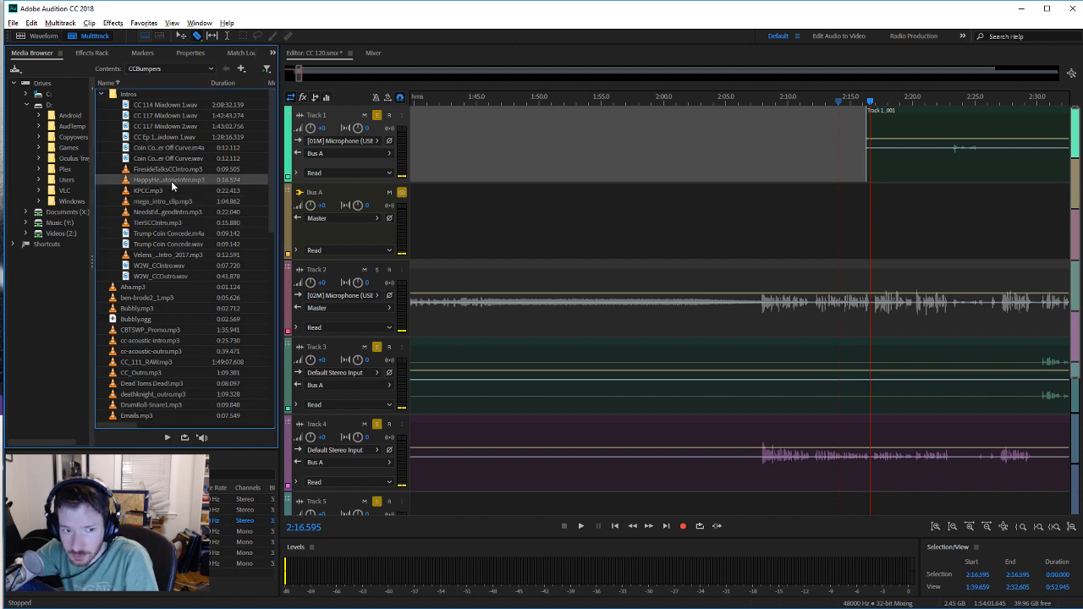
pyautogui.click(169, 188)
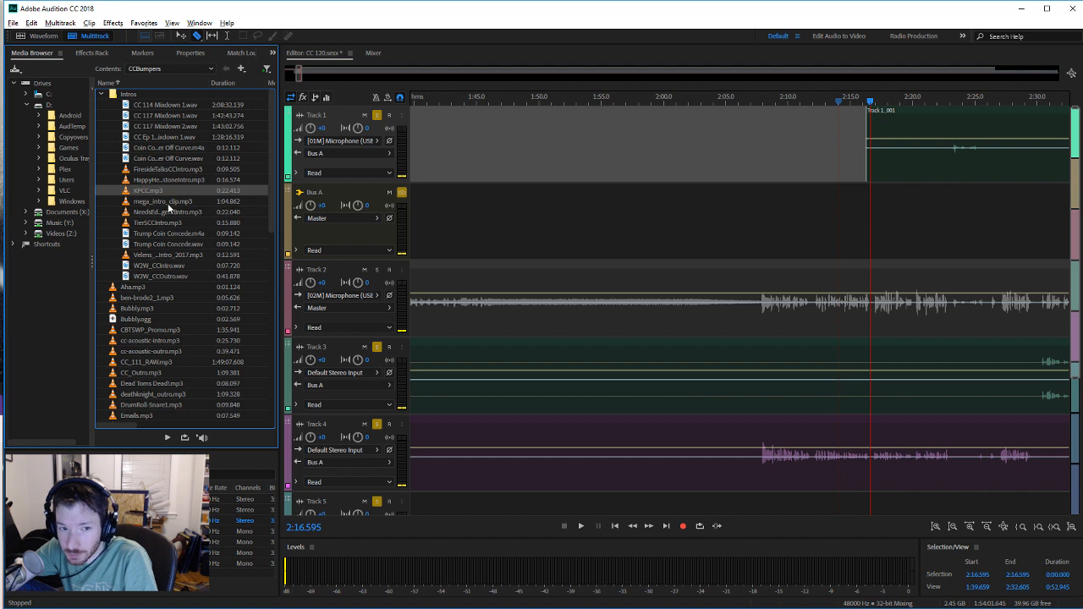
pyautogui.click(166, 211)
pyautogui.click(165, 223)
pyautogui.click(161, 233)
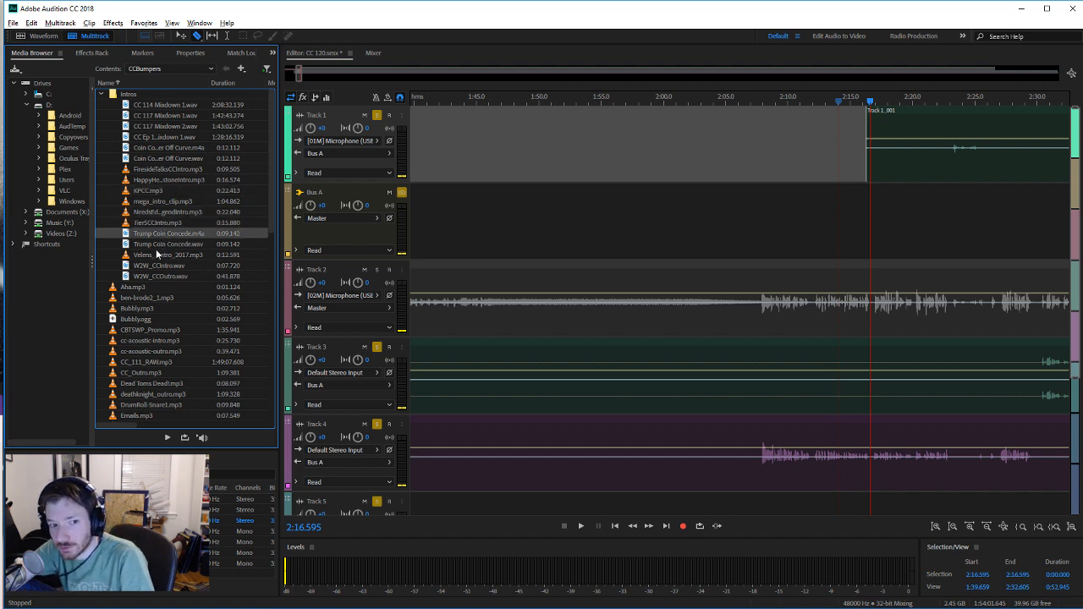
pyautogui.click(156, 255)
pyautogui.scroll(-6, 154, 243)
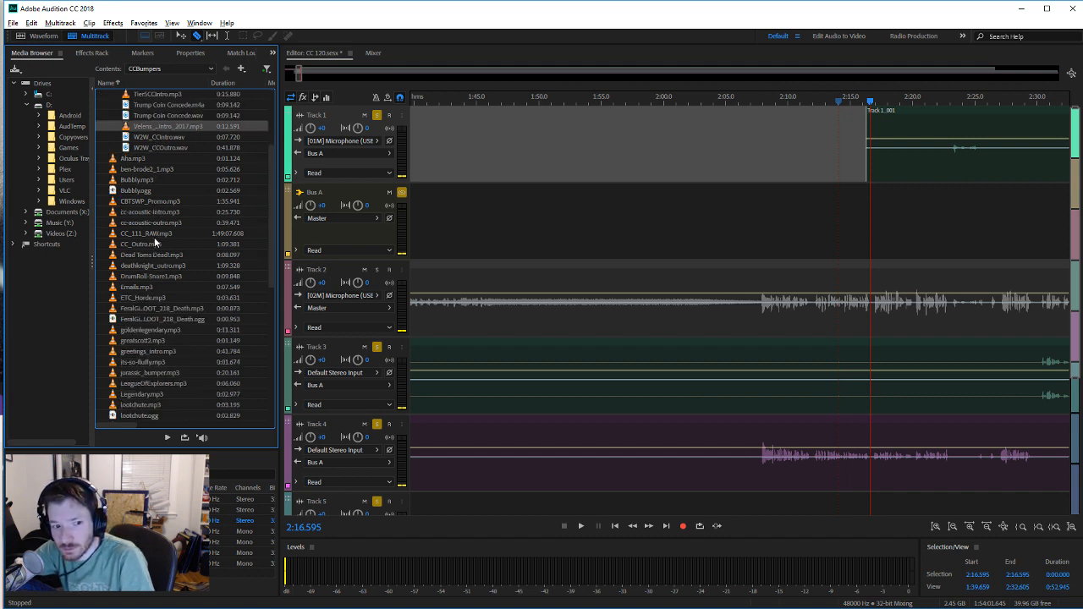
pyautogui.click(174, 383)
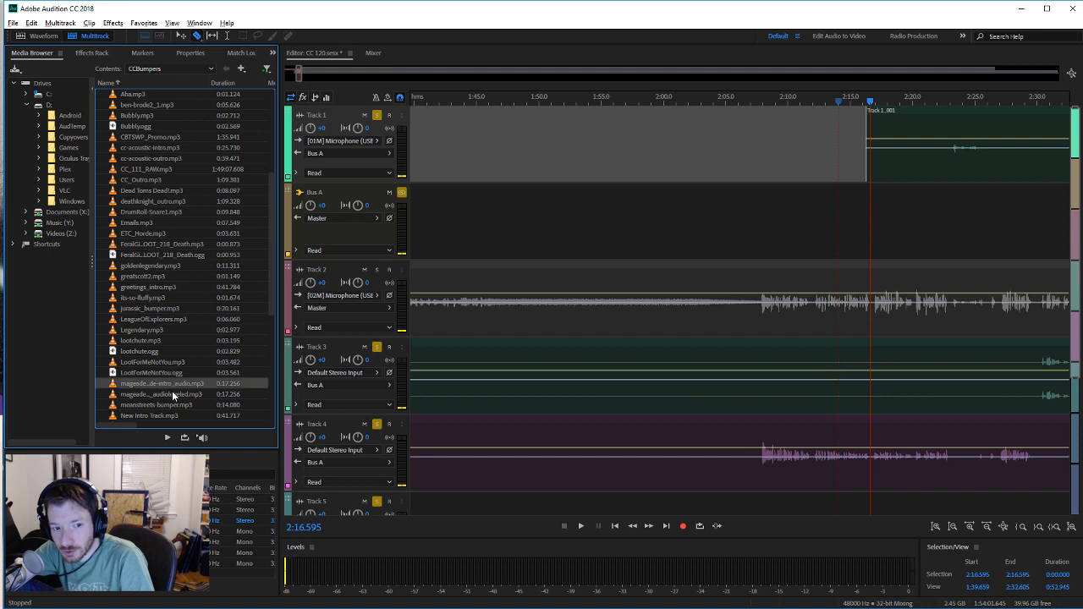
pyautogui.click(173, 396)
pyautogui.moveTo(172, 400); pyautogui.dragTo(167, 378)
# Step: Place greetings_intro.mp3 on Track 1 at about 1:42, overlapping the start of the remaining clip
pyautogui.scroll(6, 175, 323)
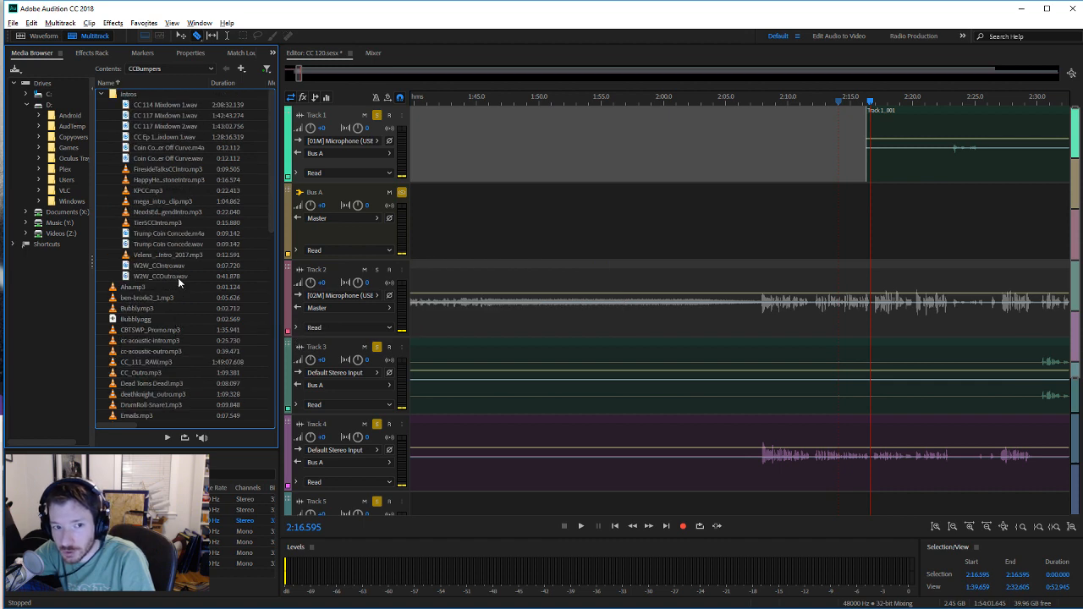
pyautogui.scroll(-4, 178, 283)
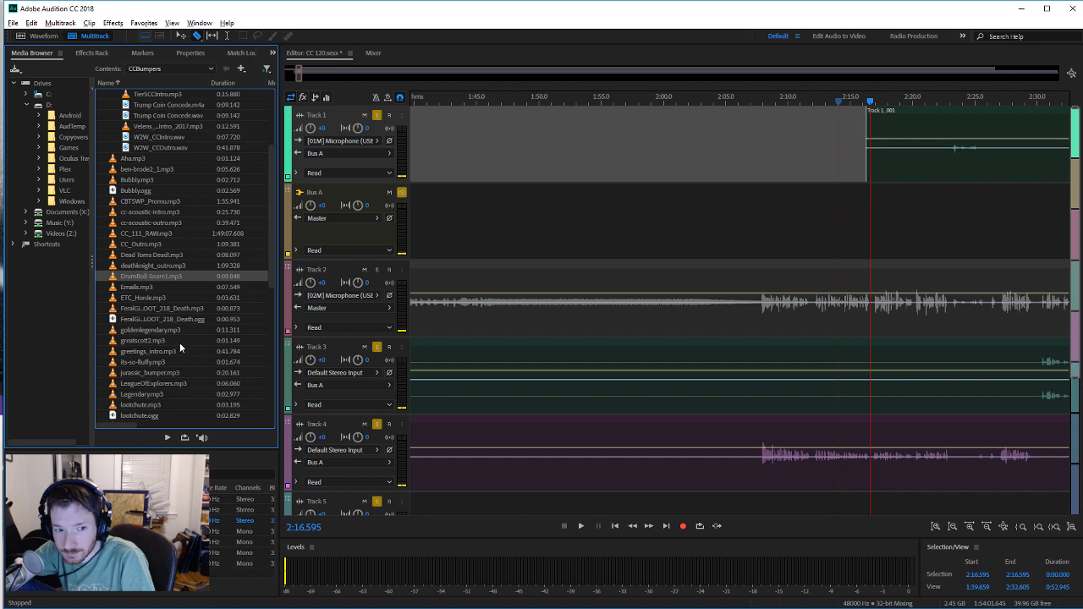
pyautogui.moveTo(179, 345); pyautogui.dragTo(441, 131)
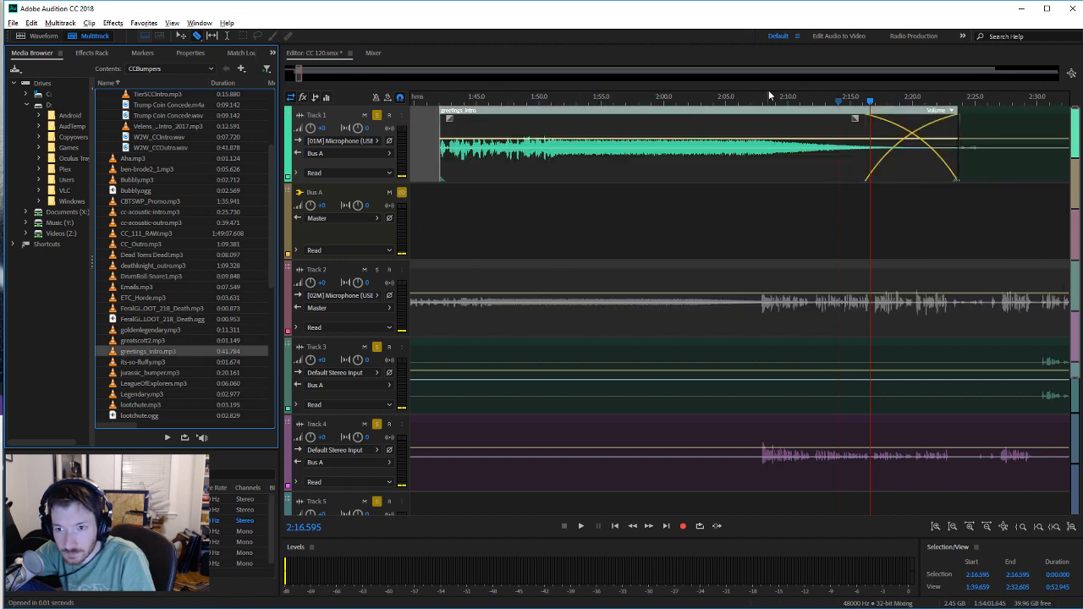
# Step: Move greetings_intro earlier on Track 1 so it ends at about 2:16, against the start of the remaining clip
pyautogui.click(681, 133)
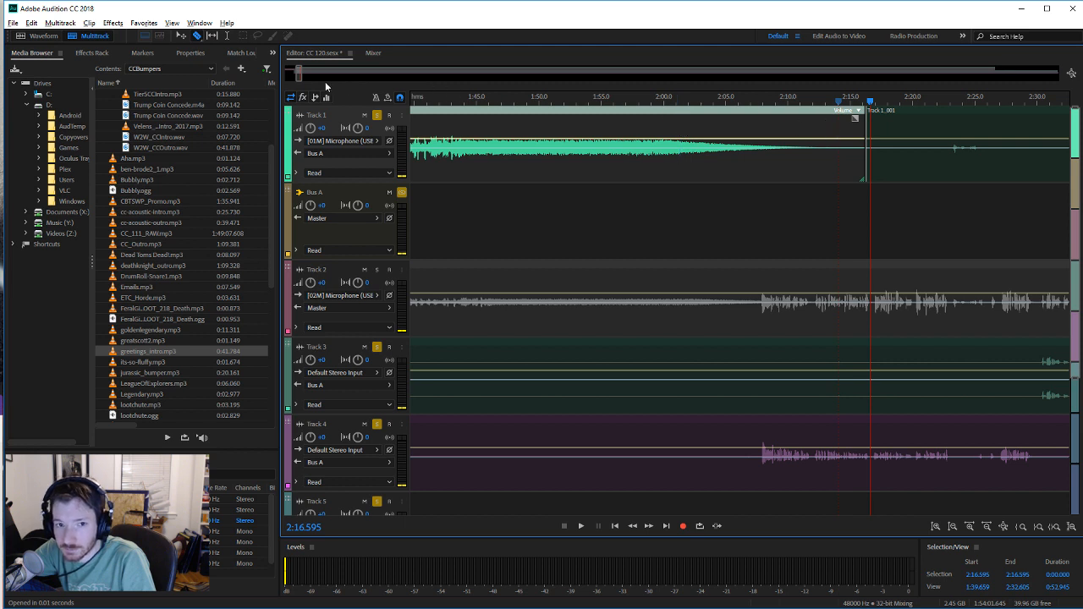
# Step: Place the audioleveled mageade intro from CCBumpers on Track 1 and move it to end where greetings_intro starts
pyautogui.moveTo(298, 74); pyautogui.dragTo(292, 74)
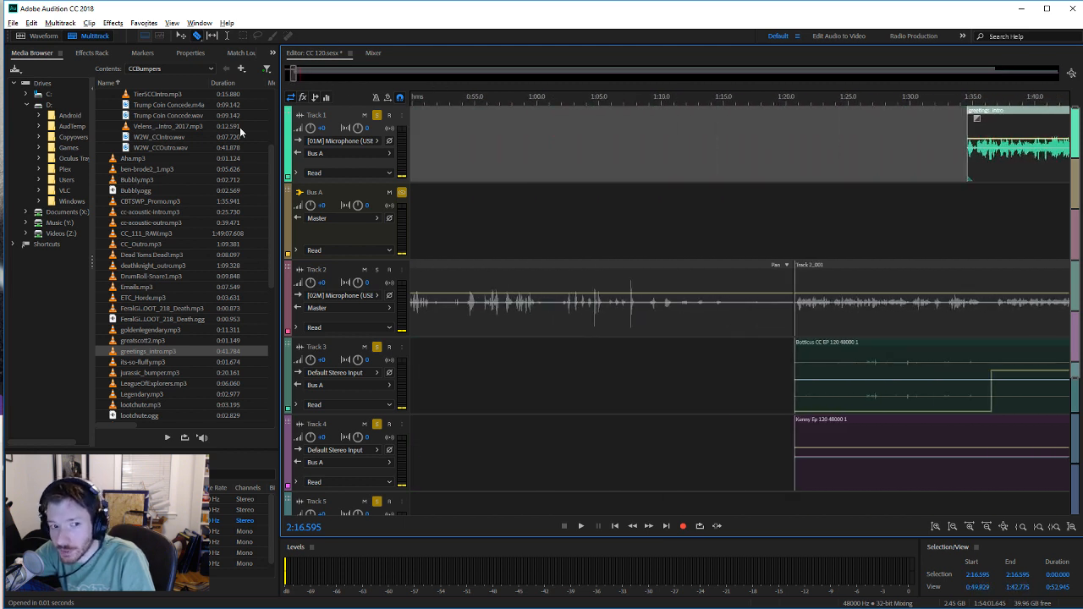
pyautogui.click(183, 278)
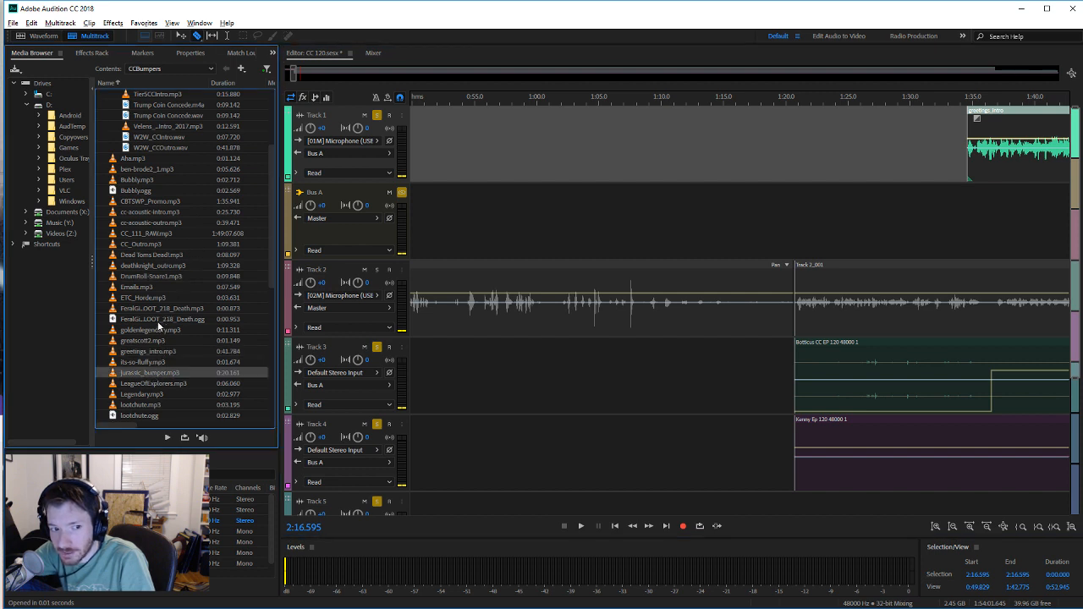
pyautogui.click(167, 254)
pyautogui.scroll(1, 167, 254)
pyautogui.scroll(-1, 168, 254)
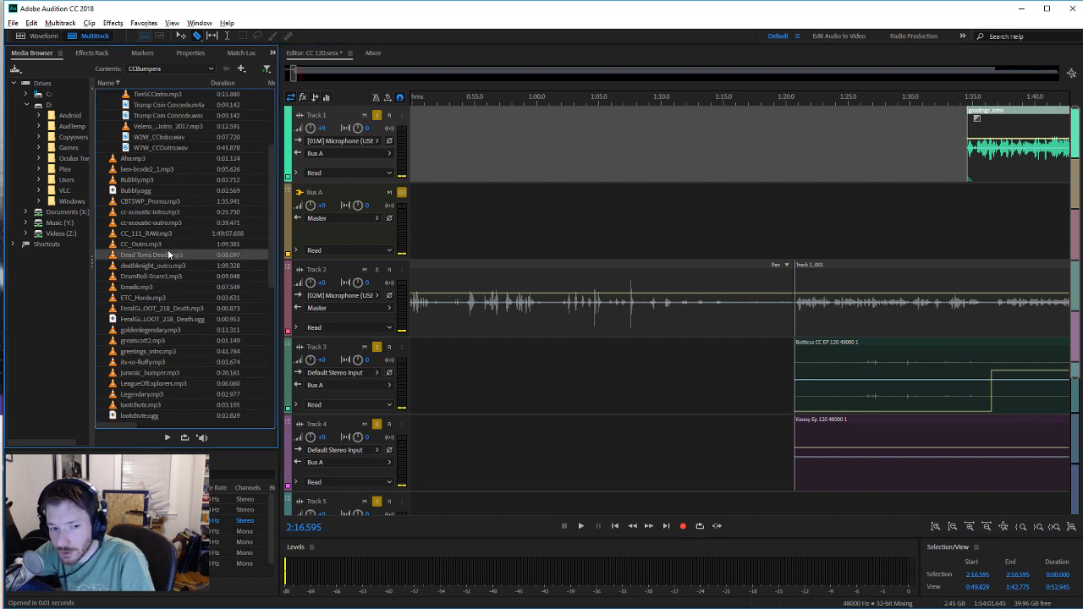
pyautogui.scroll(-1, 166, 262)
pyautogui.scroll(-1, 162, 283)
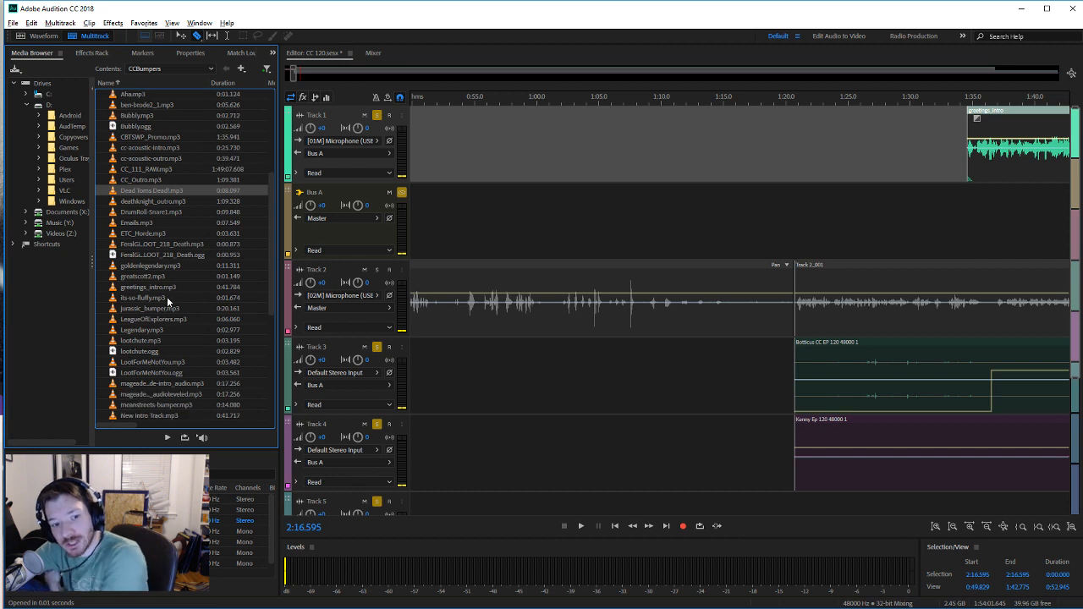
pyautogui.click(170, 384)
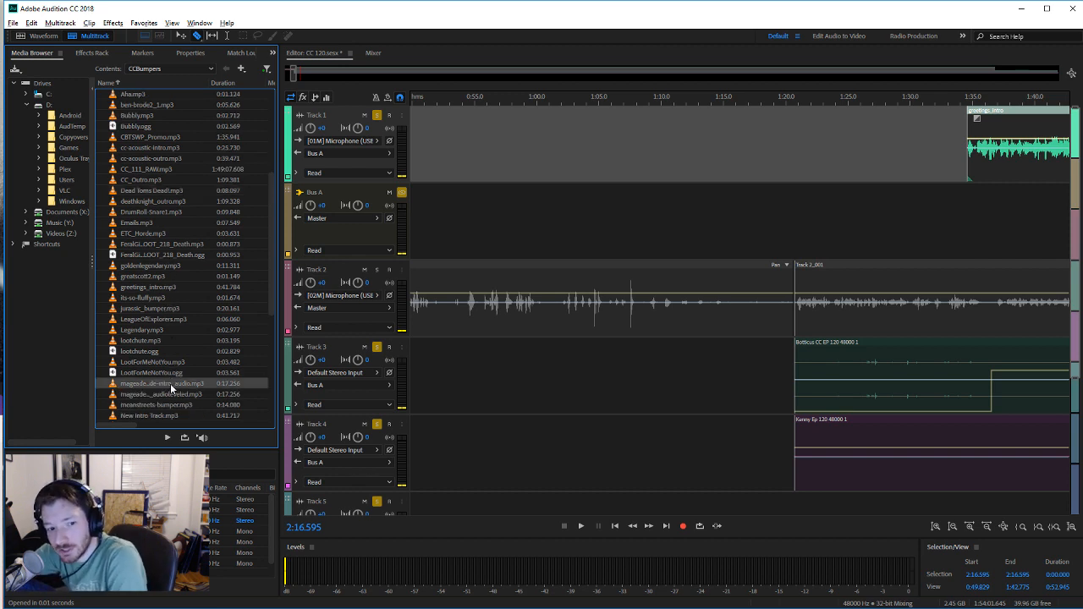
pyautogui.moveTo(173, 388); pyautogui.dragTo(656, 136)
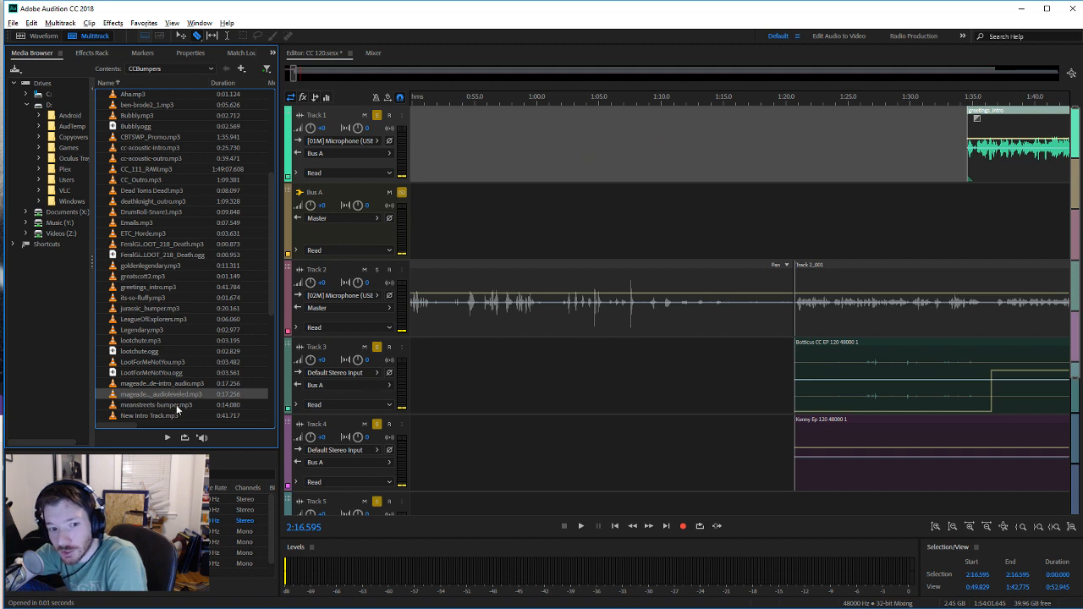
pyautogui.moveTo(200, 400); pyautogui.dragTo(736, 142)
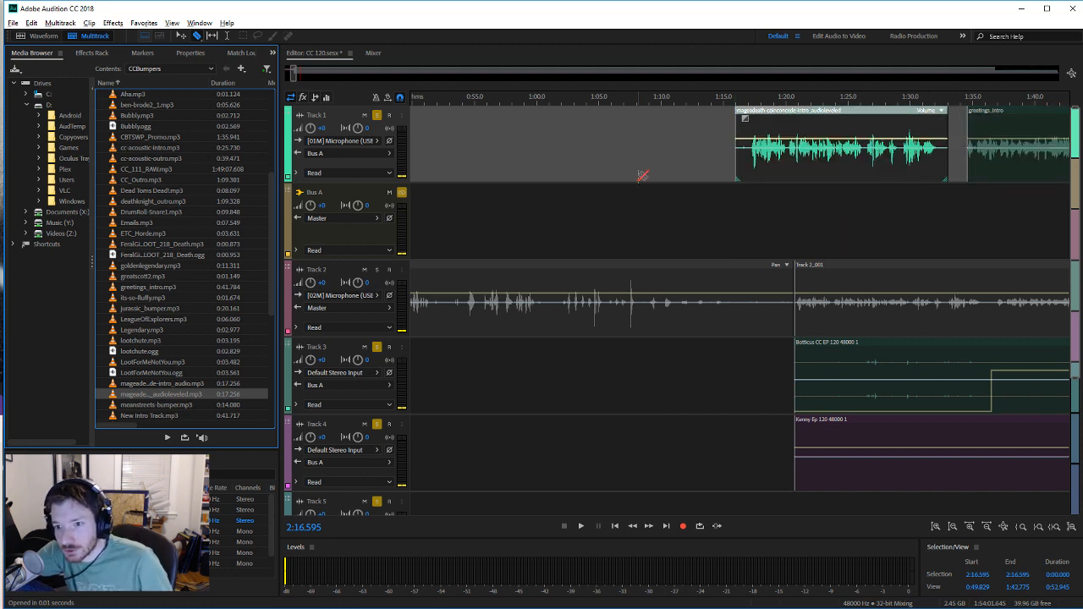
pyautogui.click(868, 115)
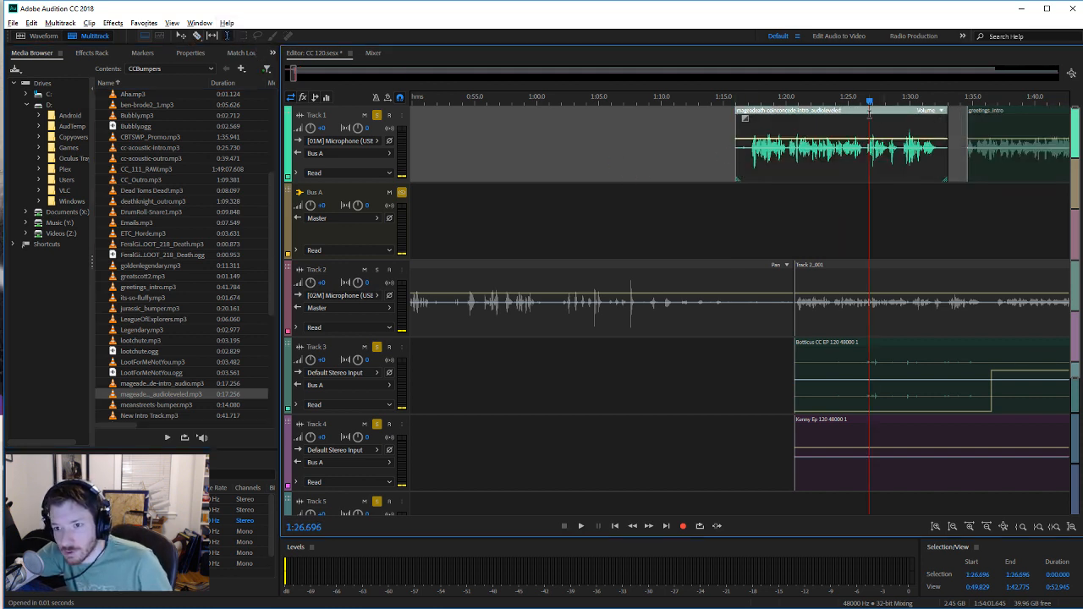
pyautogui.moveTo(868, 115)
pyautogui.mouseDown()
pyautogui.moveTo(907, 117)
pyautogui.moveTo(881, 115)
pyautogui.mouseUp()
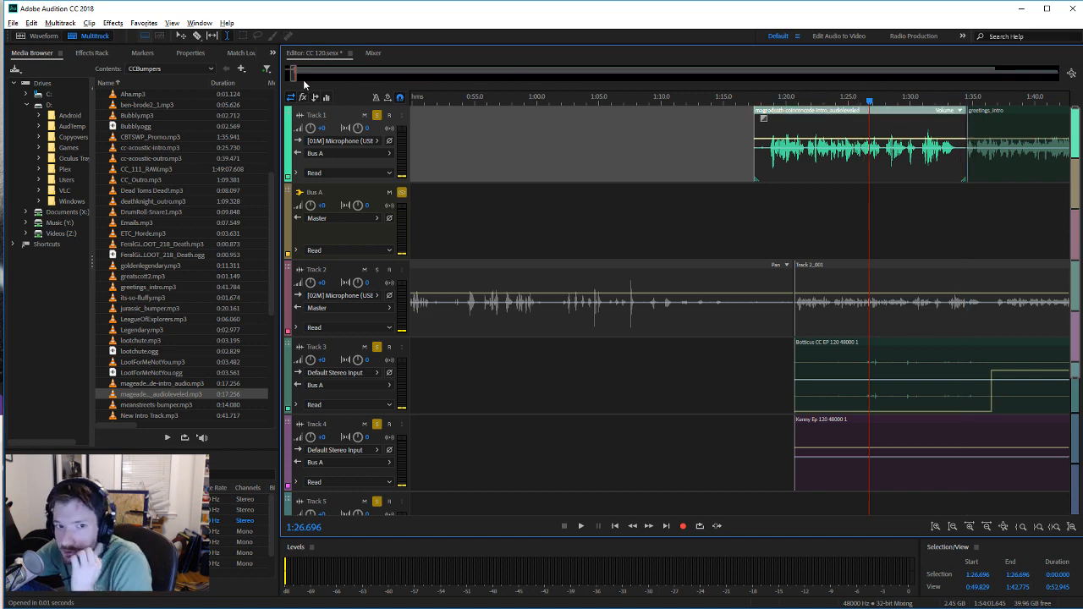
# Step: Add a fade-out of about 10 seconds to the end of greetings_intro on Track 1 and play back the transition
pyautogui.moveTo(292, 71); pyautogui.dragTo(299, 72)
pyautogui.click(687, 177)
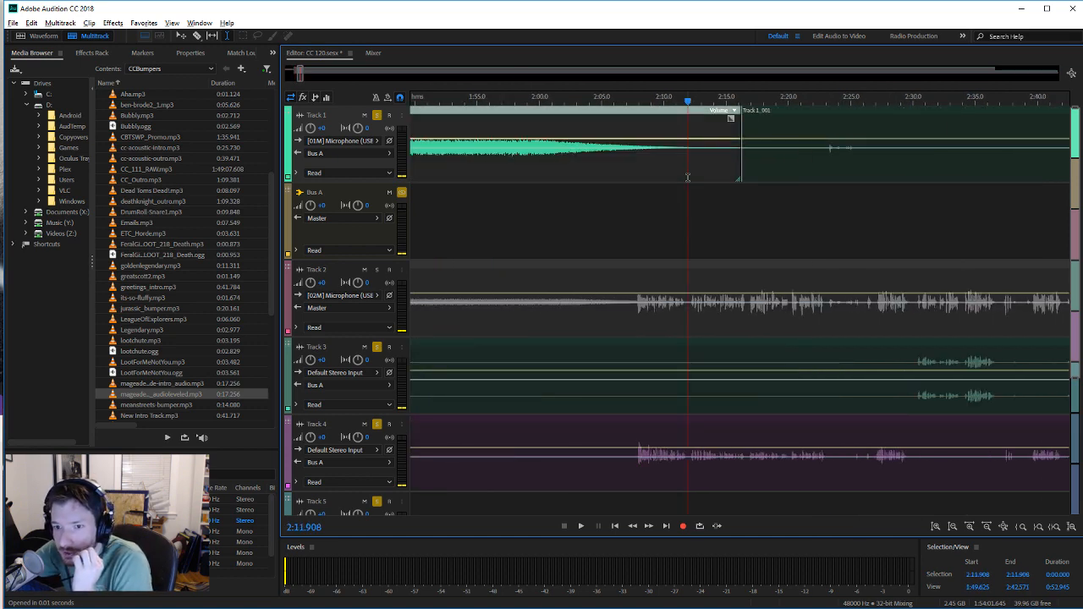
pyautogui.moveTo(731, 119); pyautogui.dragTo(602, 120)
pyautogui.click(562, 161)
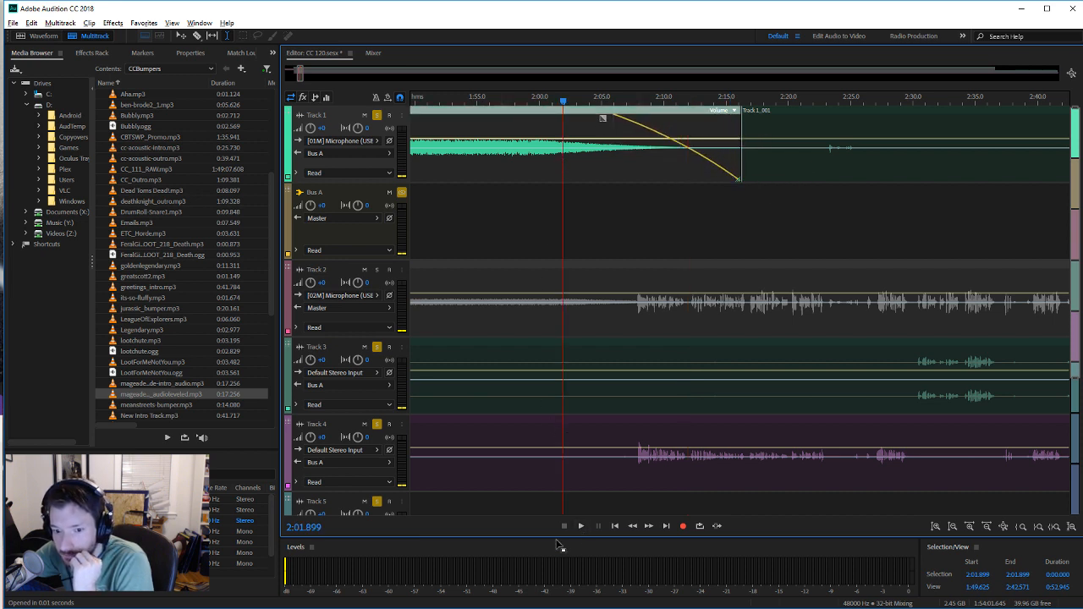
pyautogui.click(583, 527)
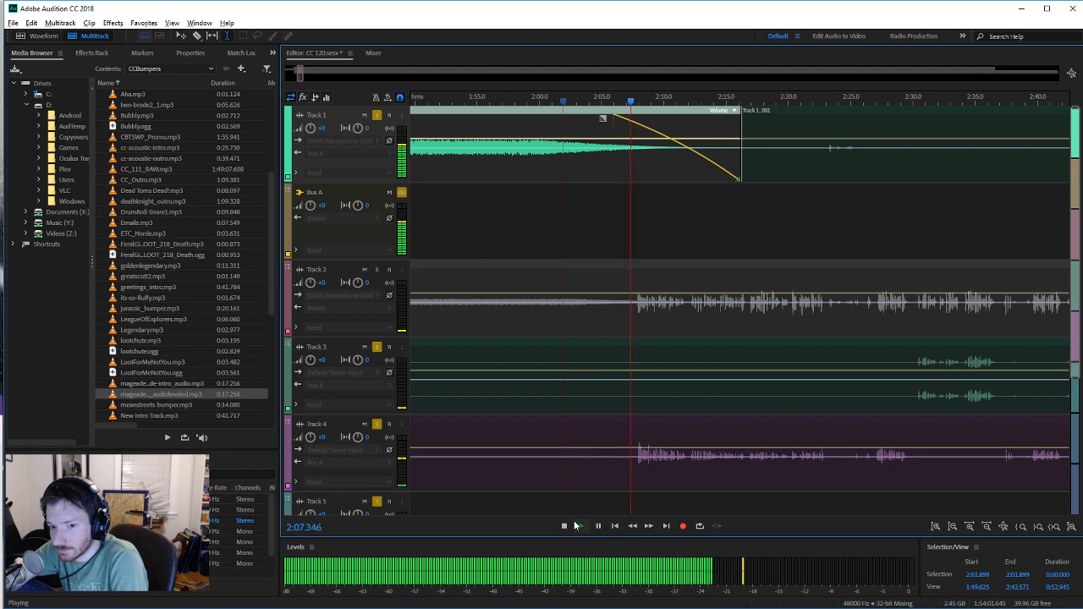
pyautogui.click(570, 525)
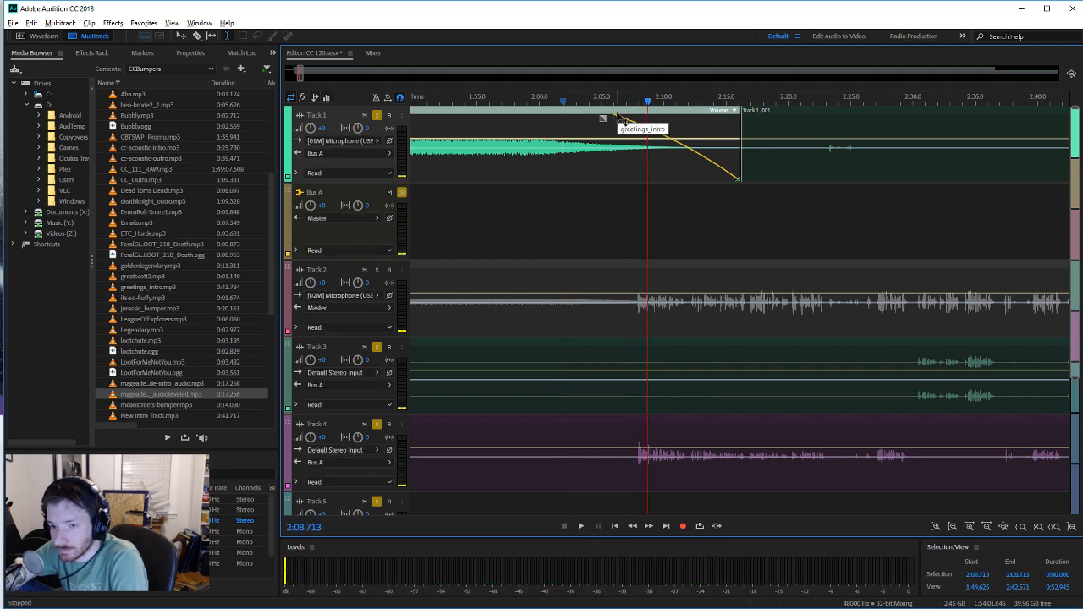
# Step: Move greetings_intro later to overlap the next Track 1 clip until about 2:22, start the crossfade near 2:05, and play it back
pyautogui.moveTo(623, 120)
pyautogui.mouseDown()
pyautogui.moveTo(693, 127)
pyautogui.moveTo(616, 133)
pyautogui.mouseUp()
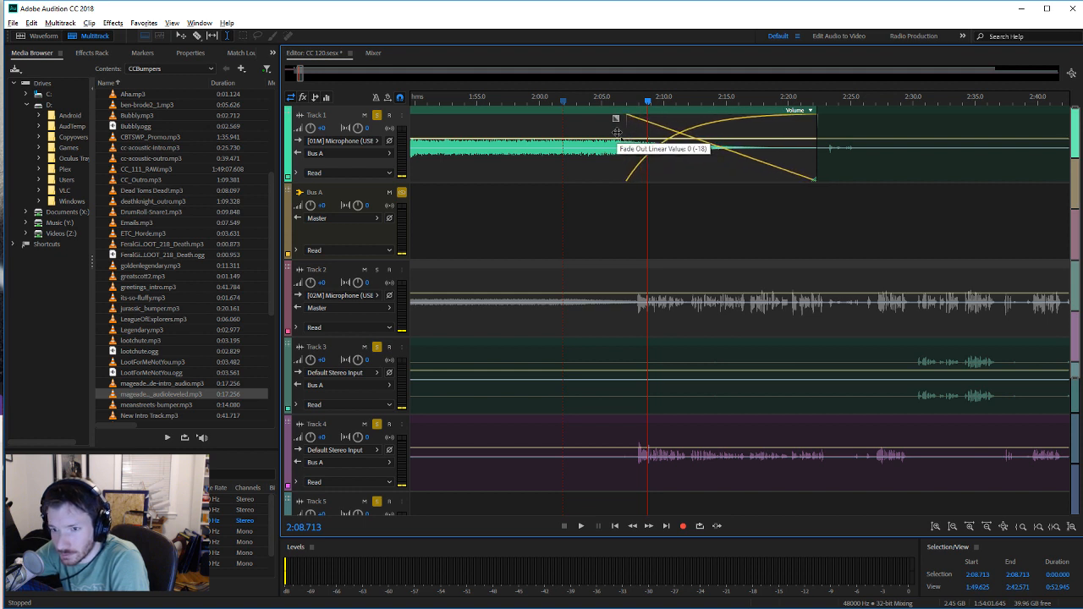
pyautogui.click(486, 165)
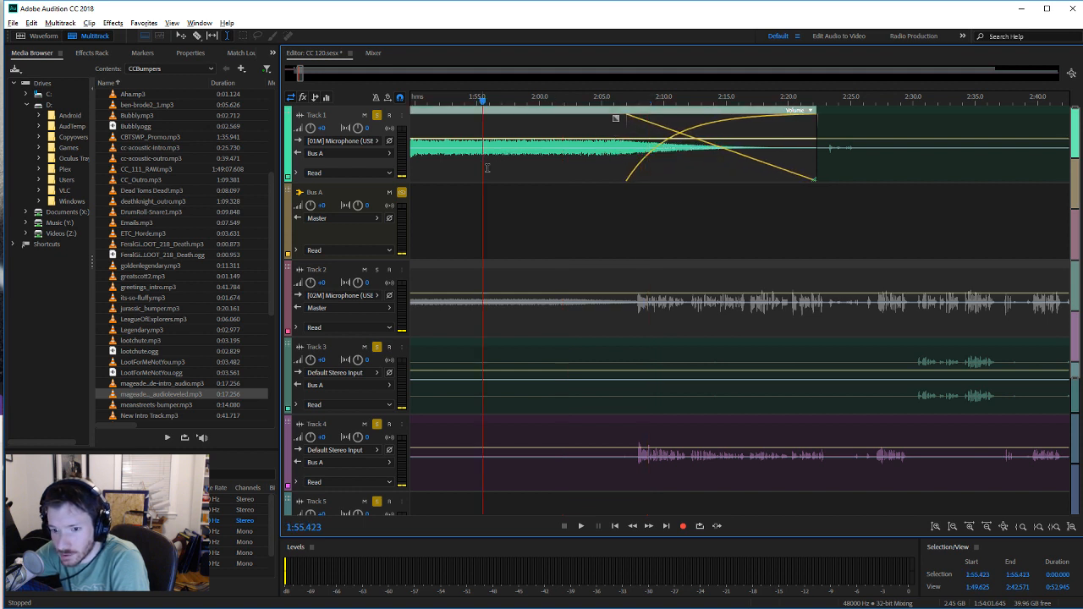
pyautogui.click(581, 526)
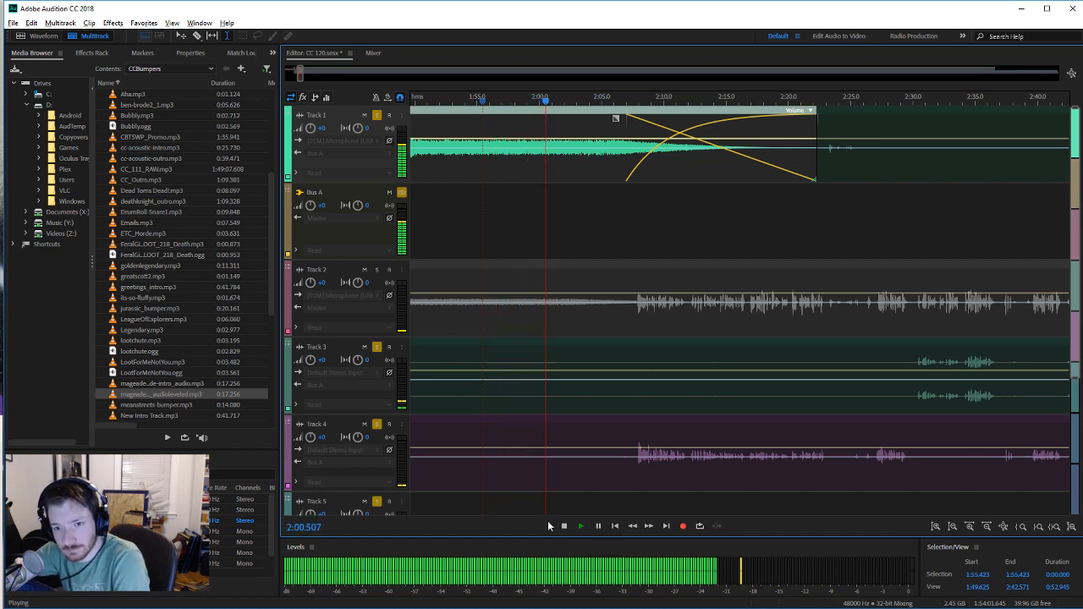
pyautogui.moveTo(618, 118)
pyautogui.mouseDown()
pyautogui.moveTo(725, 119)
pyautogui.moveTo(800, 138)
pyautogui.moveTo(630, 150)
pyautogui.moveTo(628, 110)
pyautogui.moveTo(598, 117)
pyautogui.mouseUp()
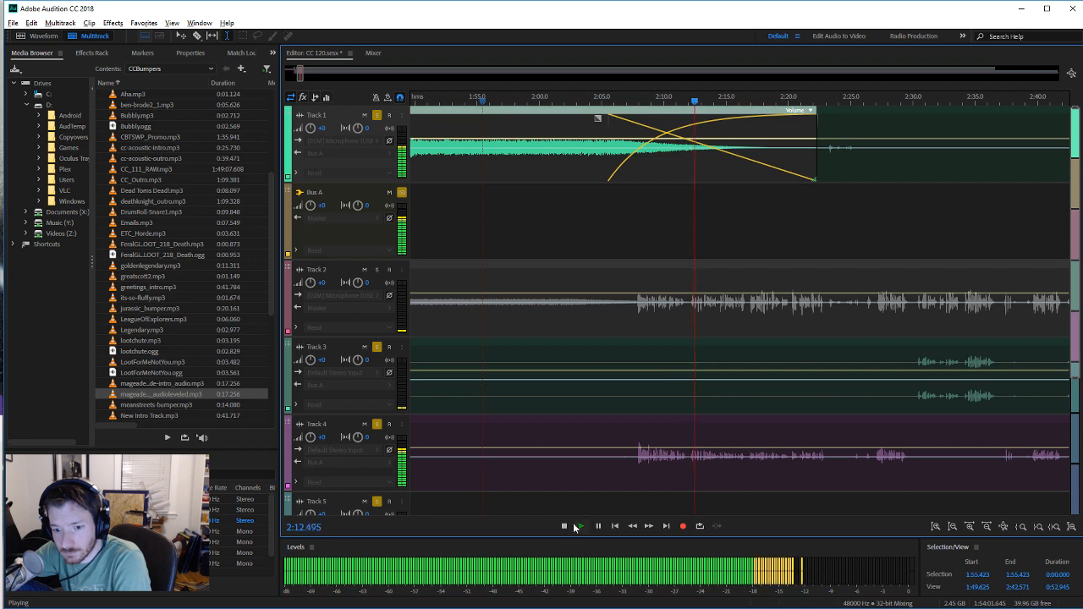
pyautogui.press('space')
# Step: Move greetings_intro from Track 1 down to Track 5, keeping its end at about 2:22
pyautogui.moveTo(677, 115); pyautogui.dragTo(677, 441)
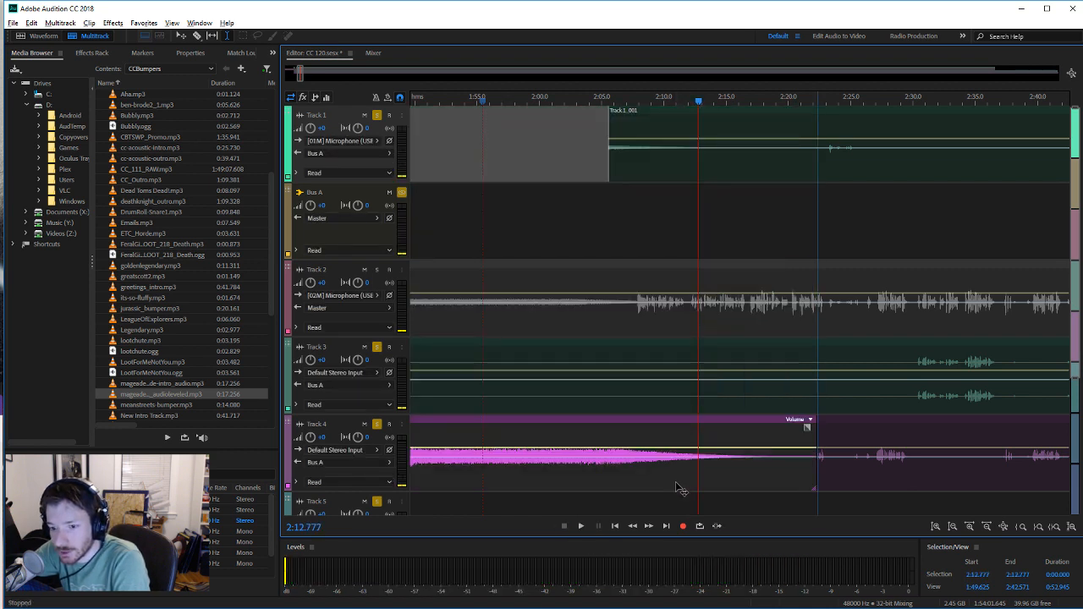
pyautogui.moveTo(675, 484); pyautogui.dragTo(677, 503)
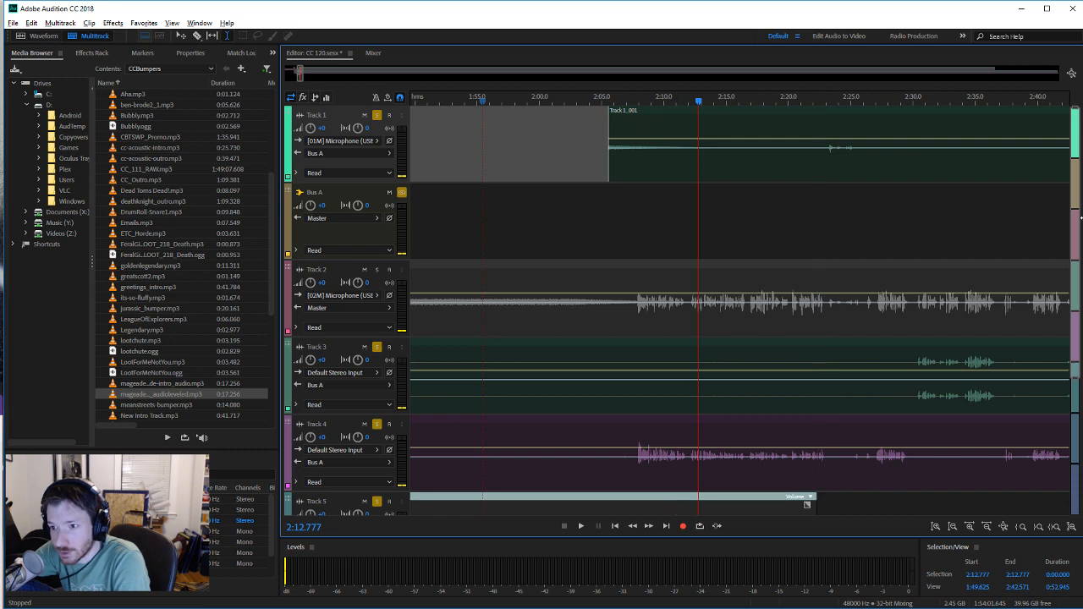
pyautogui.moveTo(1075, 233); pyautogui.dragTo(1072, 277)
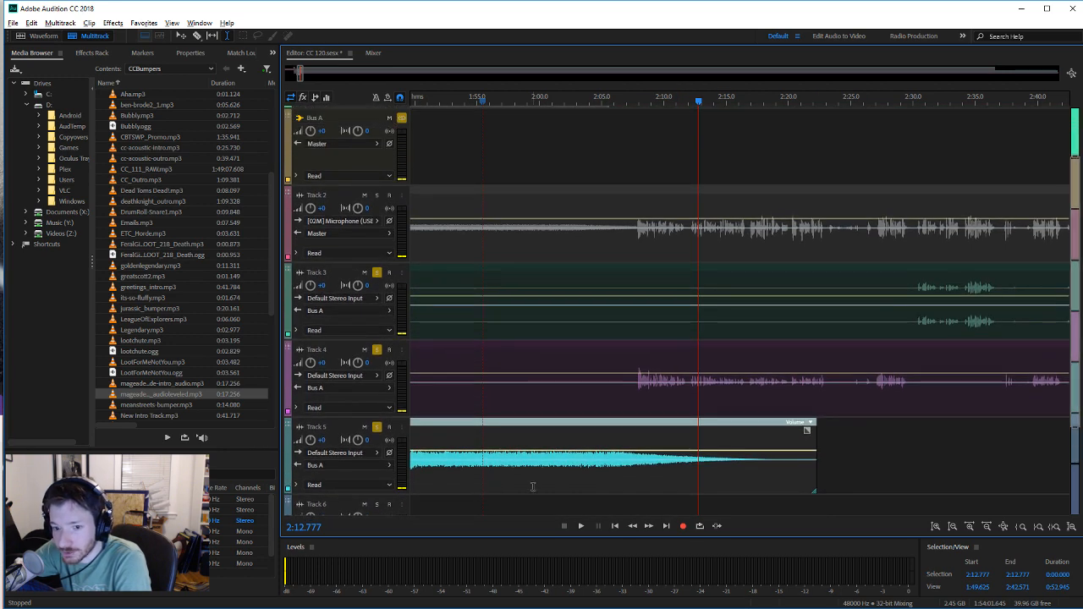
# Step: Fade out greetings_intro on Track 5 from about 2:08 to its end and play back the transition into the voices
pyautogui.click(564, 489)
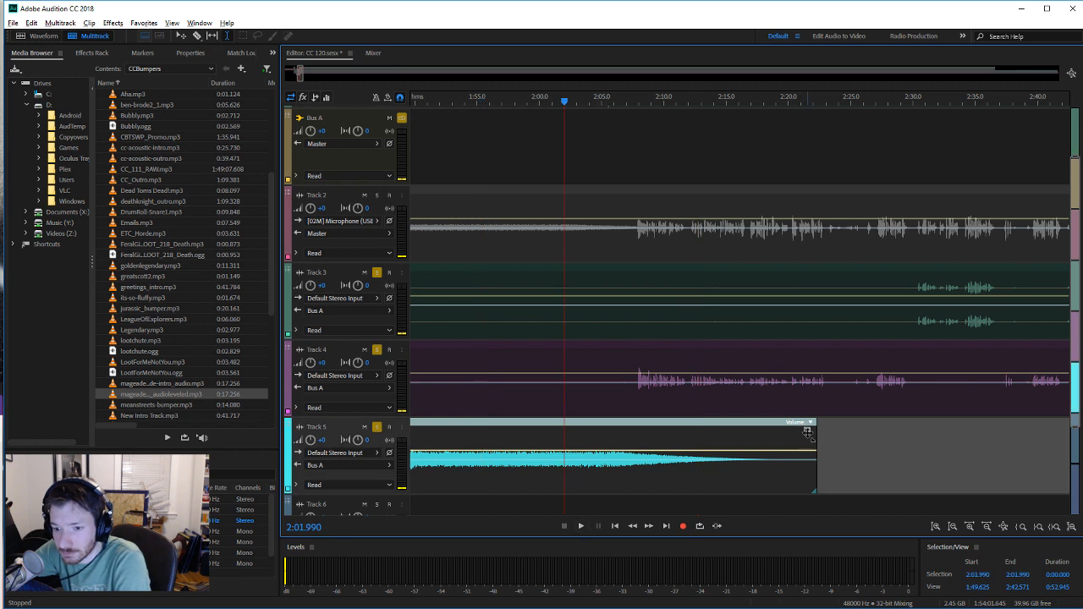
pyautogui.moveTo(807, 431); pyautogui.dragTo(629, 433)
pyautogui.click(581, 526)
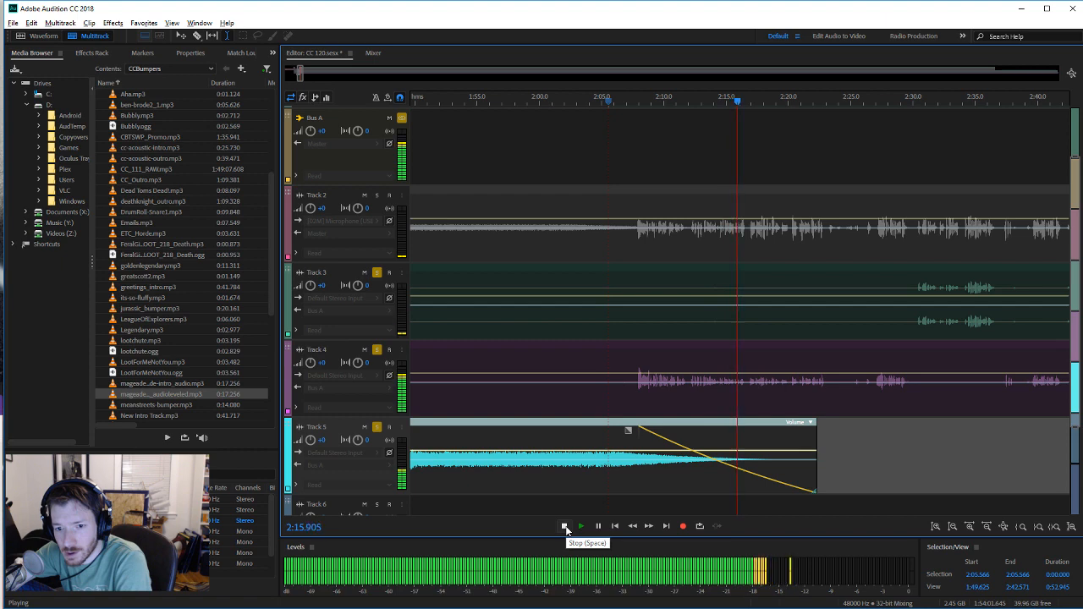
pyautogui.click(565, 526)
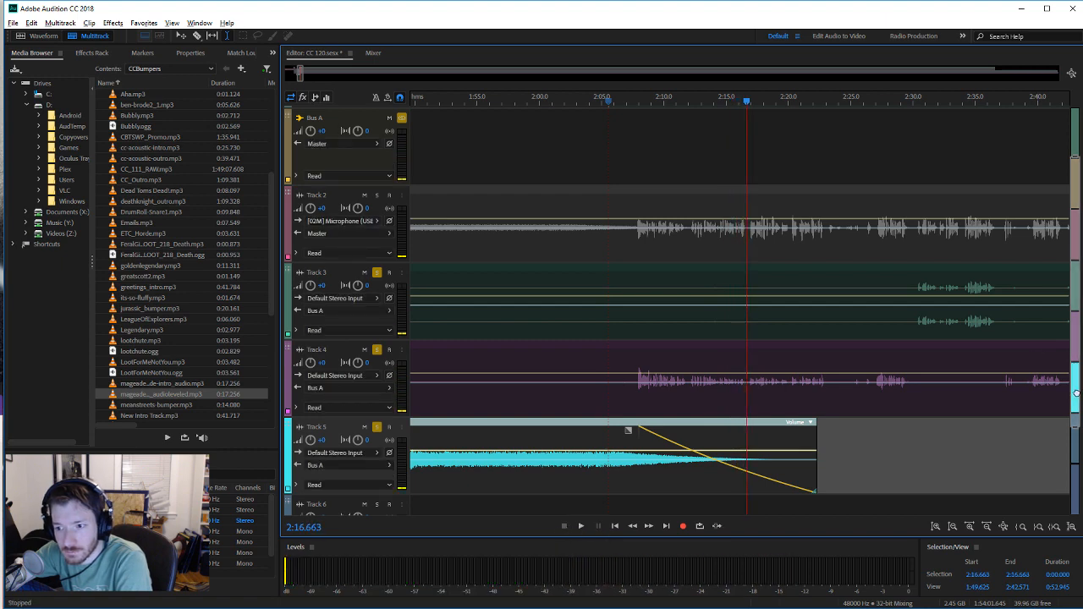
pyautogui.scroll(1, 1073, 369)
pyautogui.scroll(-2, 1073, 370)
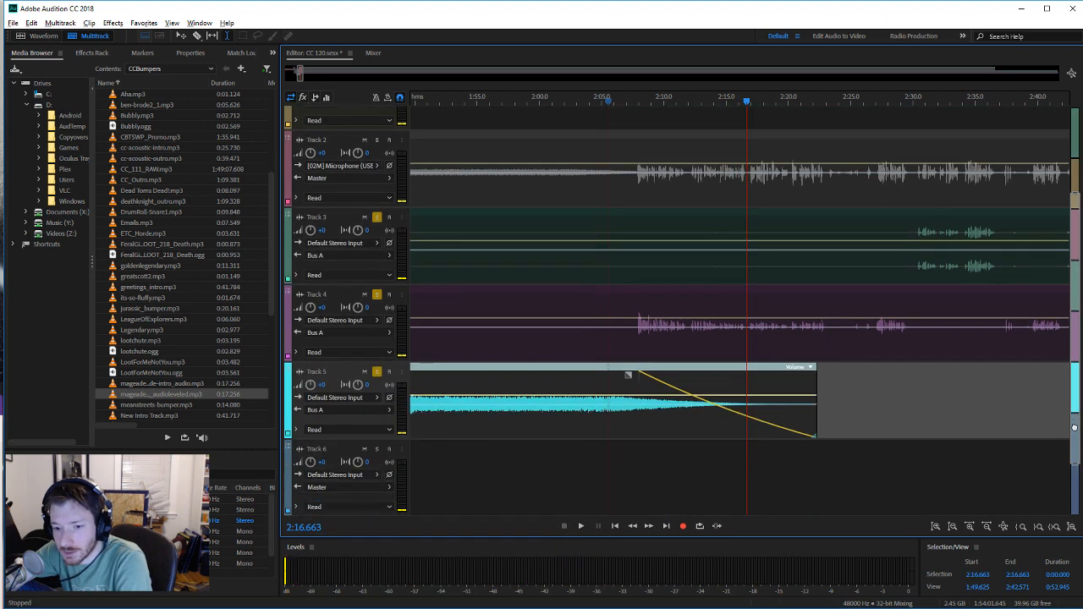
pyautogui.click(579, 391)
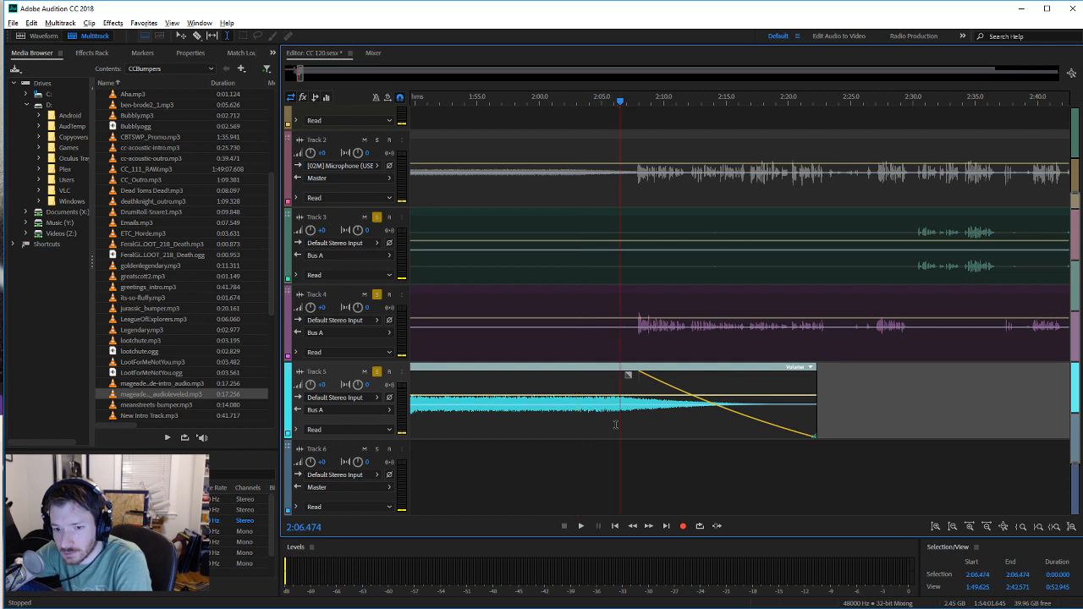
pyautogui.click(582, 527)
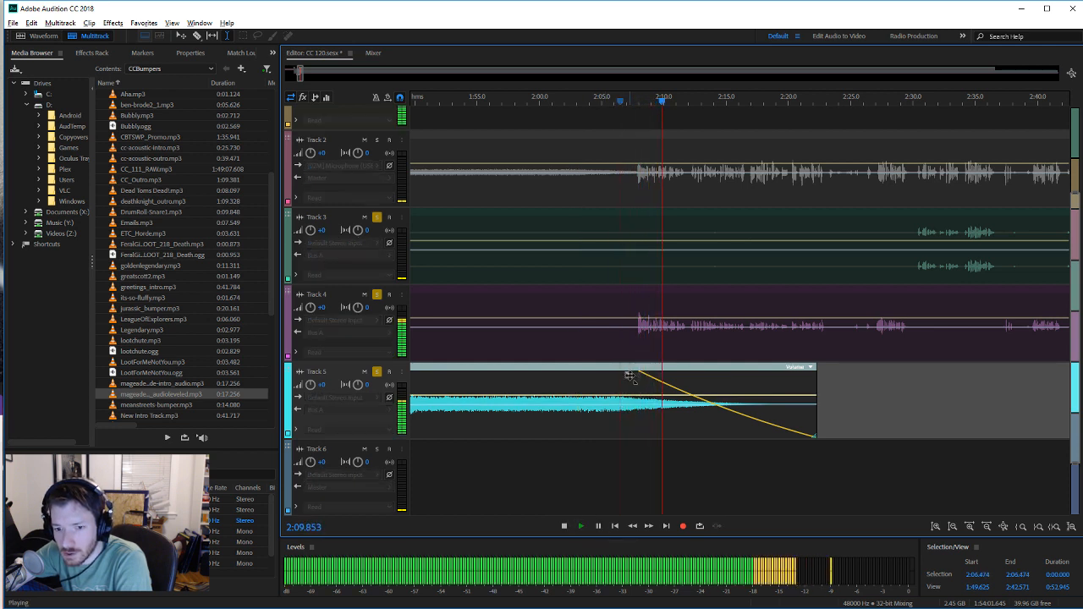
pyautogui.click(563, 526)
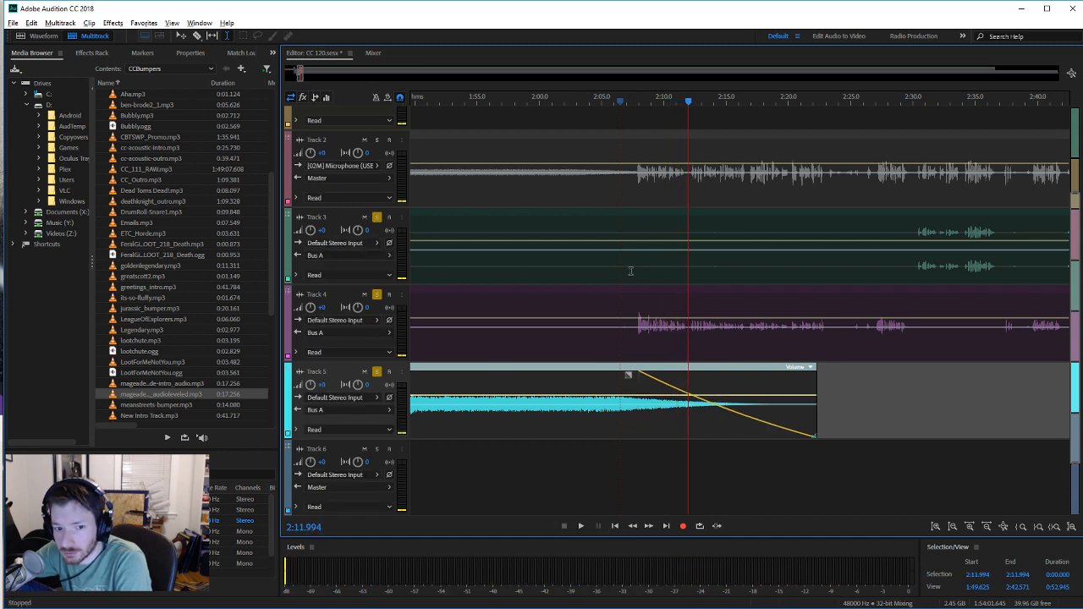
# Step: Split the remaining voice clip on Track 1 at about 2:19 and delete the part before the cut
pyautogui.scroll(3, 1021, 326)
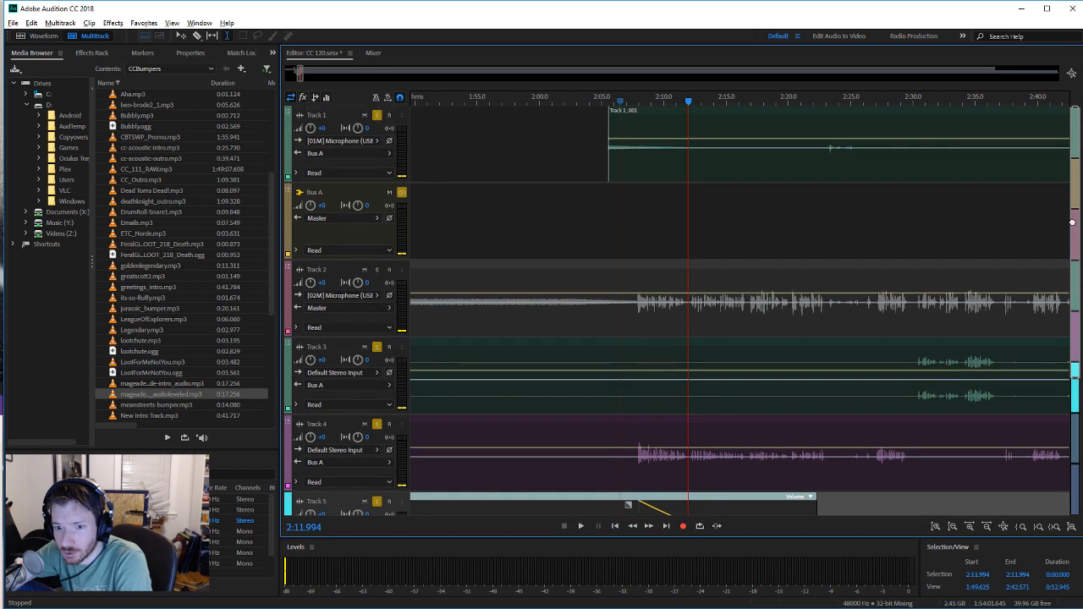
pyautogui.click(516, 303)
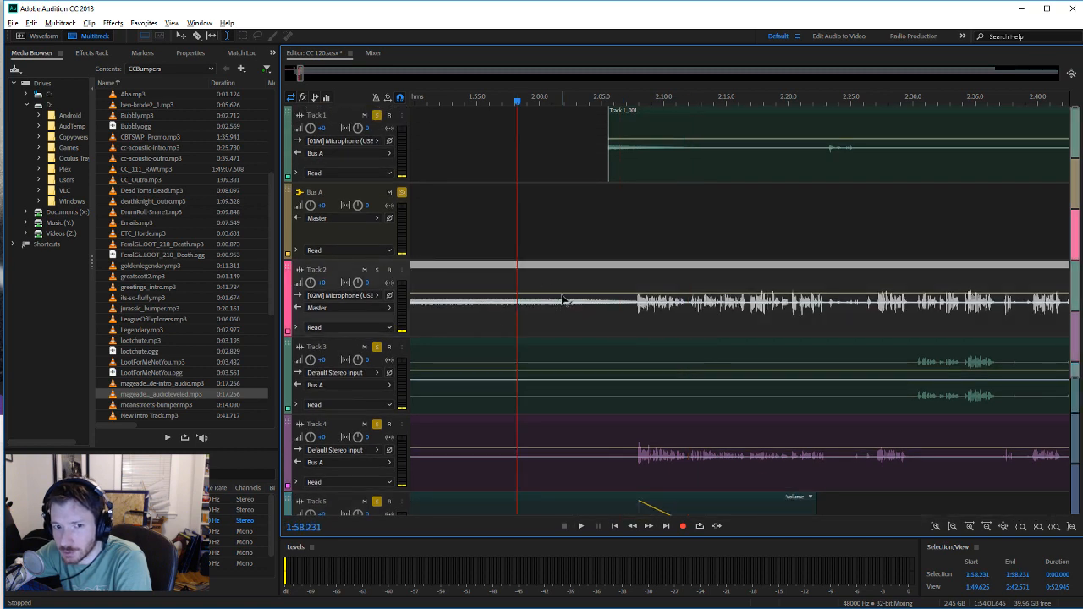
pyautogui.click(753, 157)
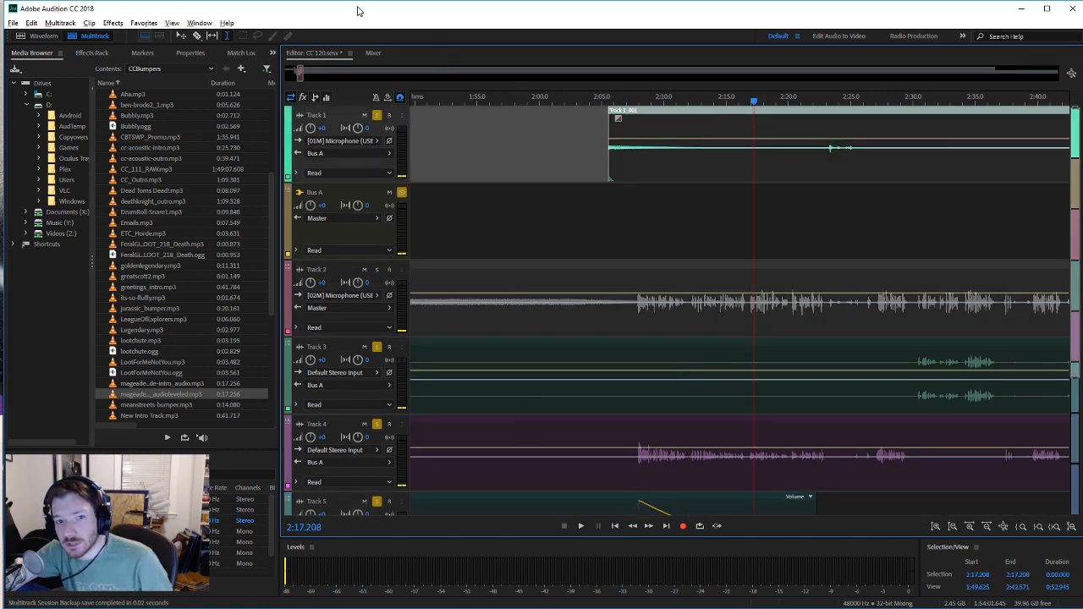
pyautogui.click(198, 36)
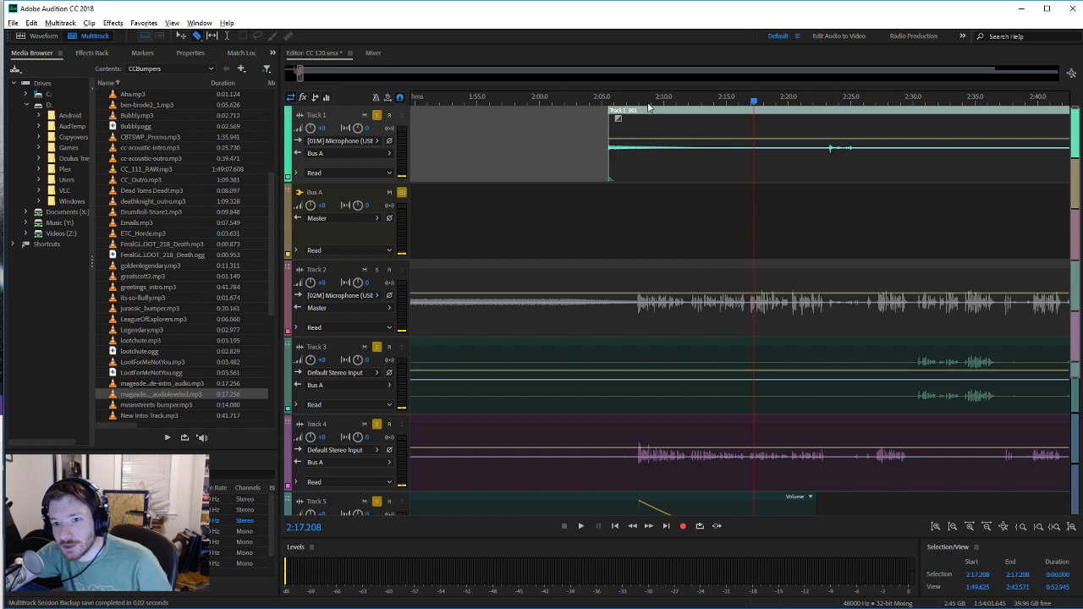
pyautogui.click(784, 173)
pyautogui.click(710, 119)
pyautogui.press('Delete')
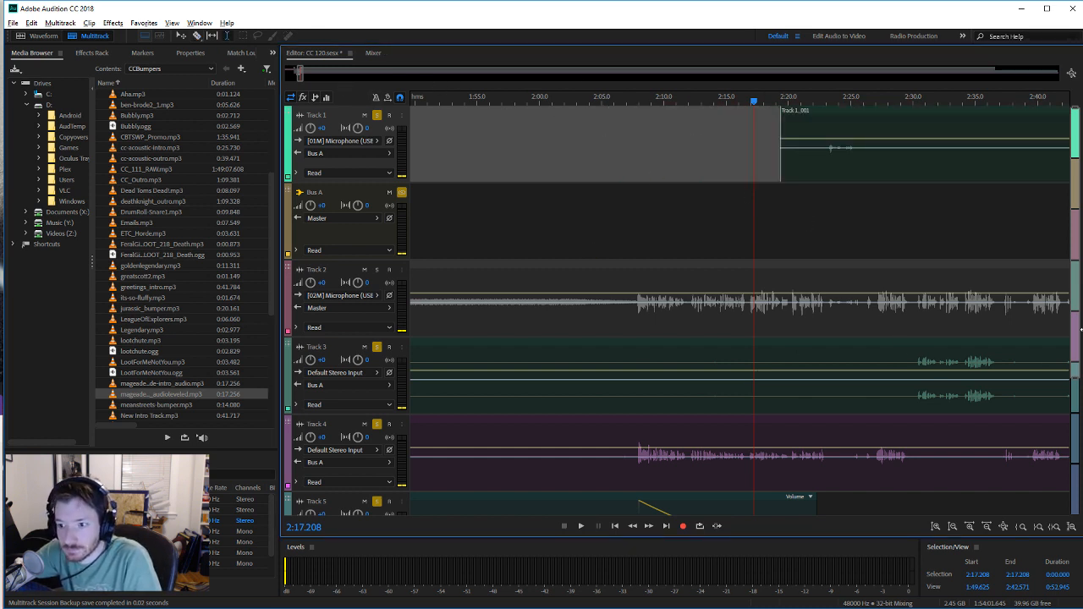
# Step: Play the Track 5 music fade-out from about 2:07 and save the multitrack session
pyautogui.scroll(-3, 1081, 330)
pyautogui.click(614, 378)
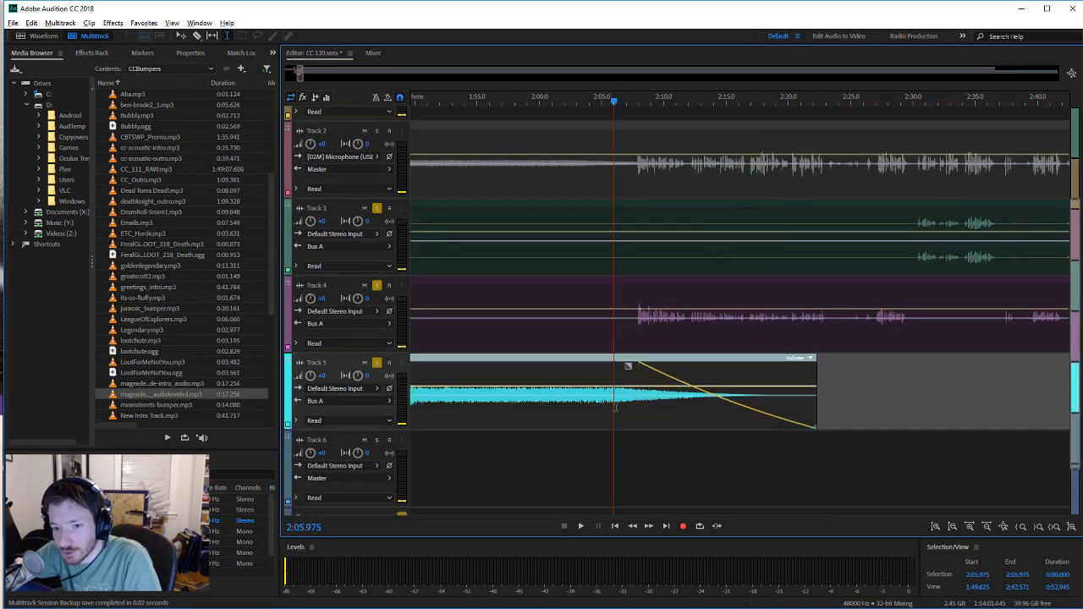
pyautogui.click(579, 525)
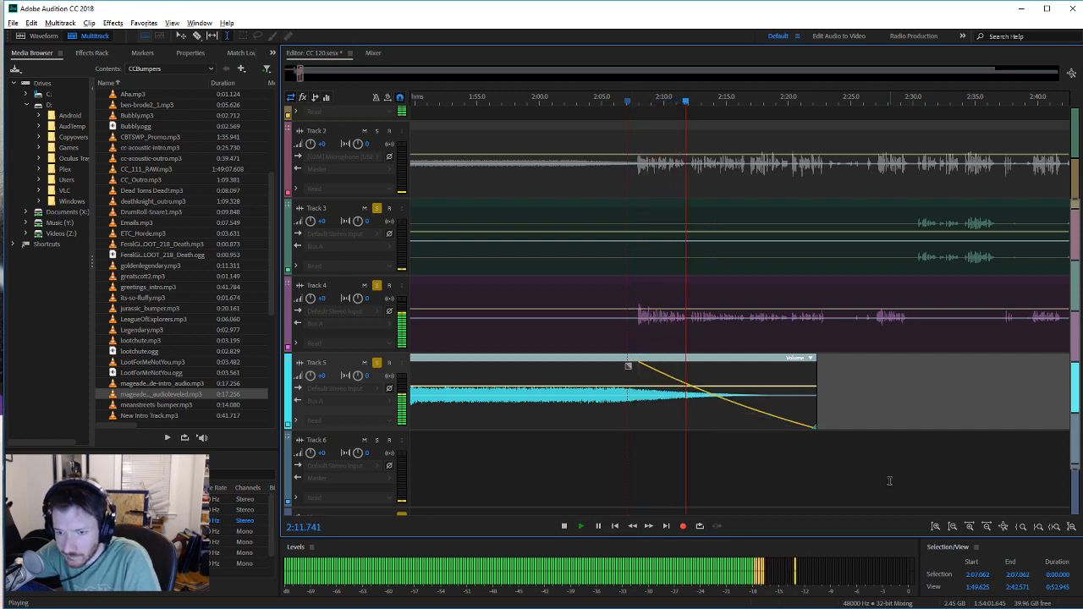
pyautogui.click(564, 526)
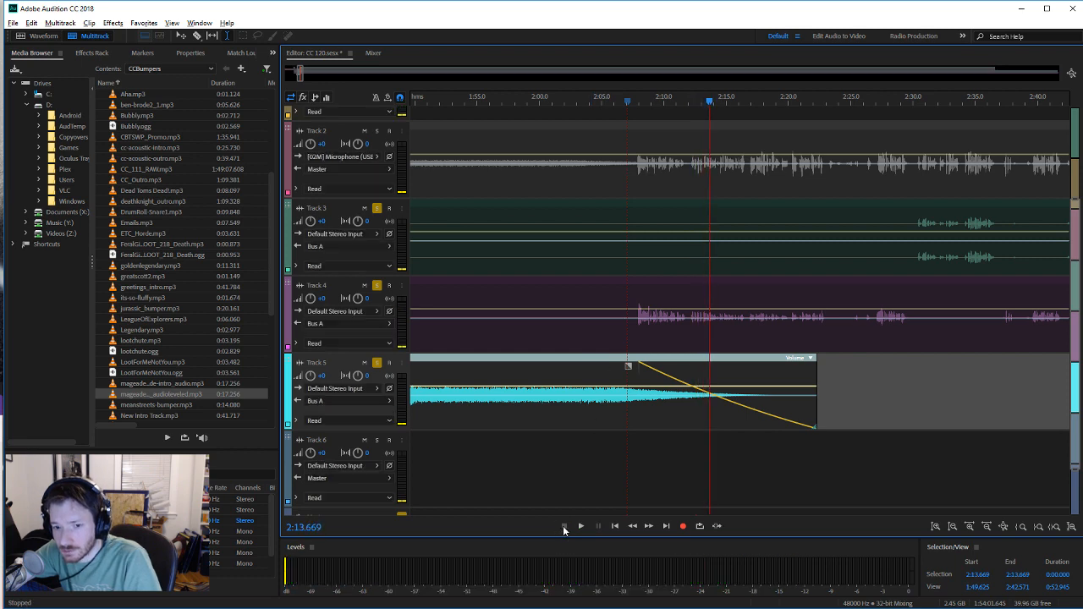
pyautogui.hotkey('ctrl', 's')
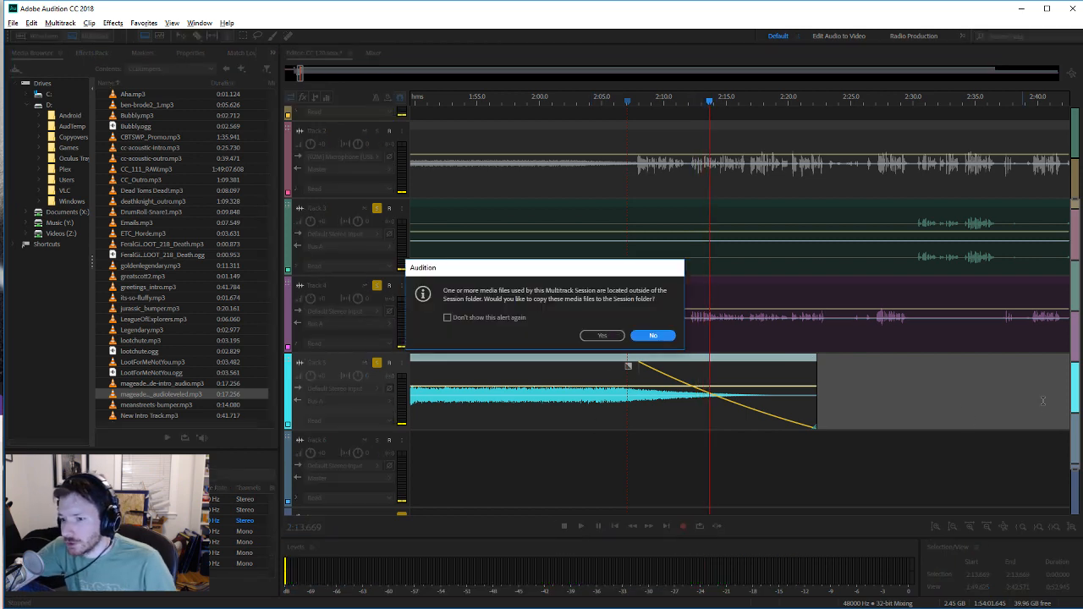
pyautogui.click(620, 336)
# Step: Bend the Track 5 fade-out curve so the music drops faster, and play it back from about 2:07
pyautogui.moveTo(628, 366); pyautogui.dragTo(629, 385)
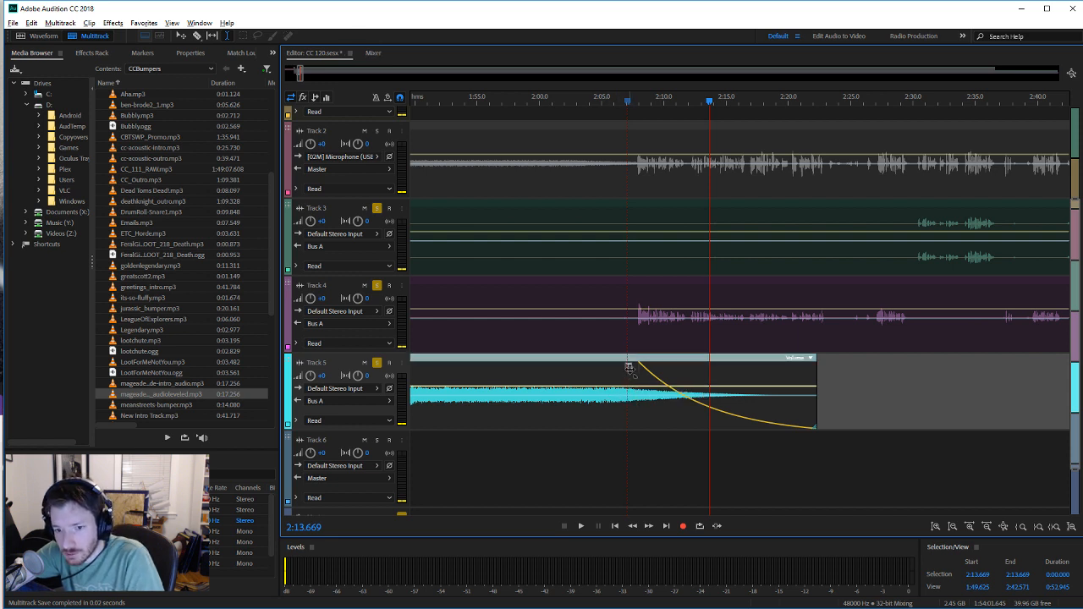
pyautogui.moveTo(629, 368); pyautogui.dragTo(629, 369)
pyautogui.click(580, 527)
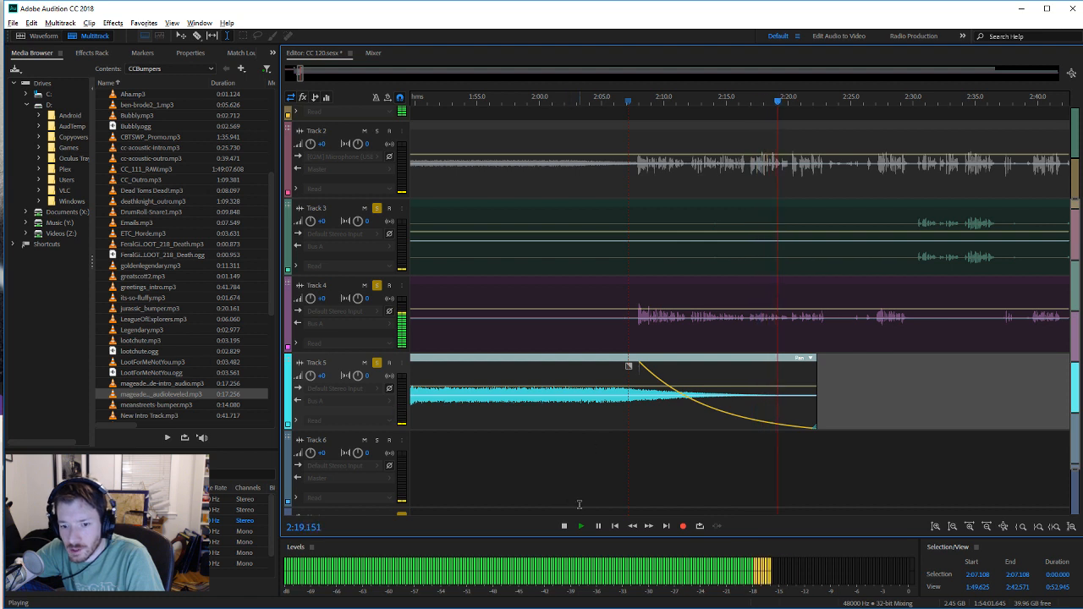
pyautogui.press('space')
# Step: Steepen the Track 5 fade-out curve further until it falls sharply after about 2:08, and audition it
pyautogui.moveTo(628, 367); pyautogui.dragTo(627, 409)
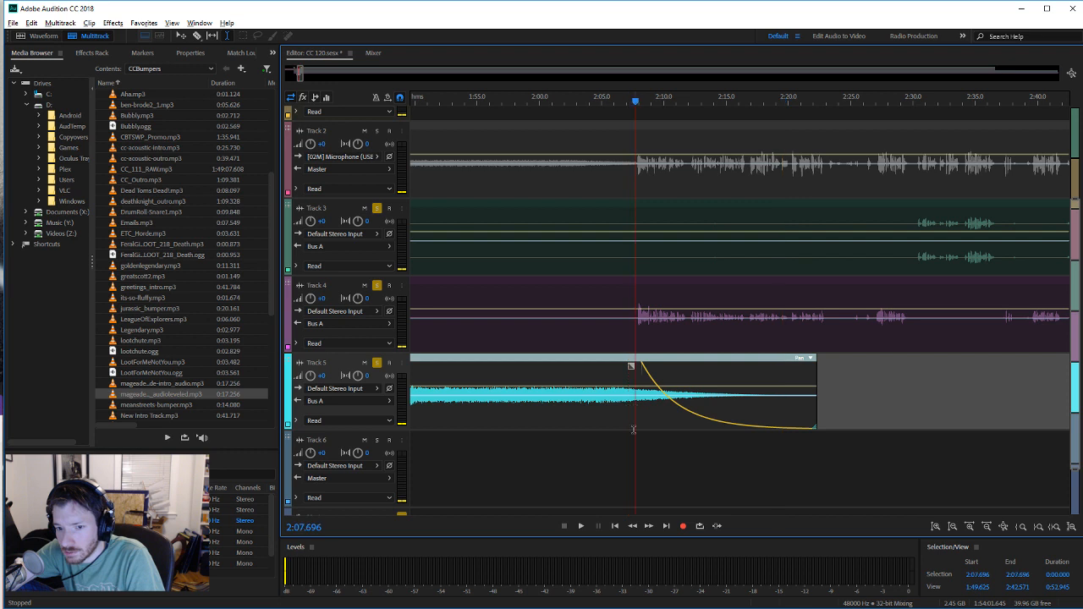
pyautogui.click(582, 526)
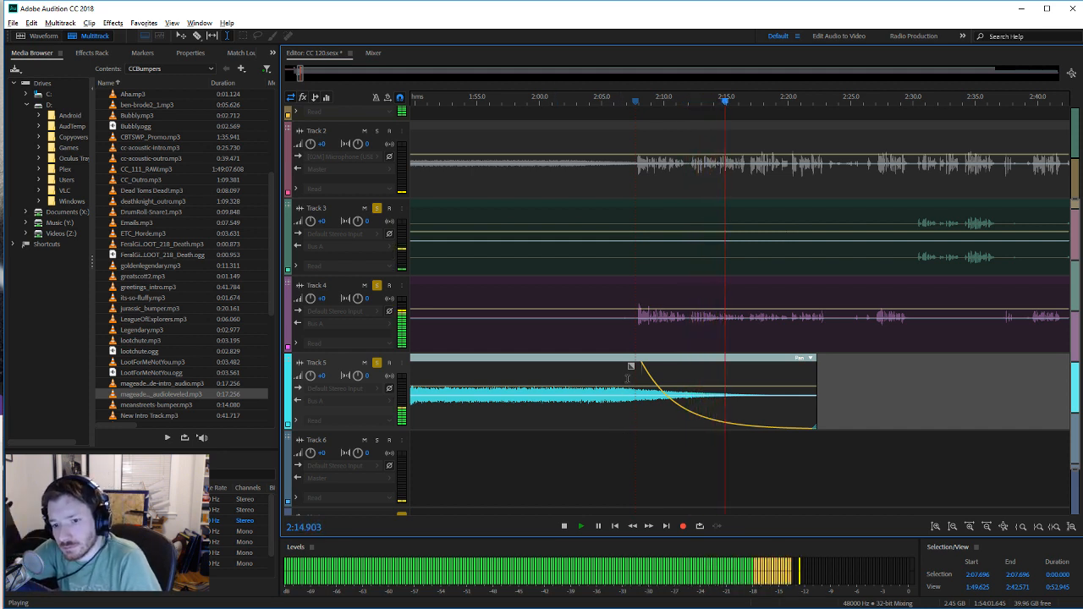
pyautogui.moveTo(631, 366); pyautogui.dragTo(635, 400)
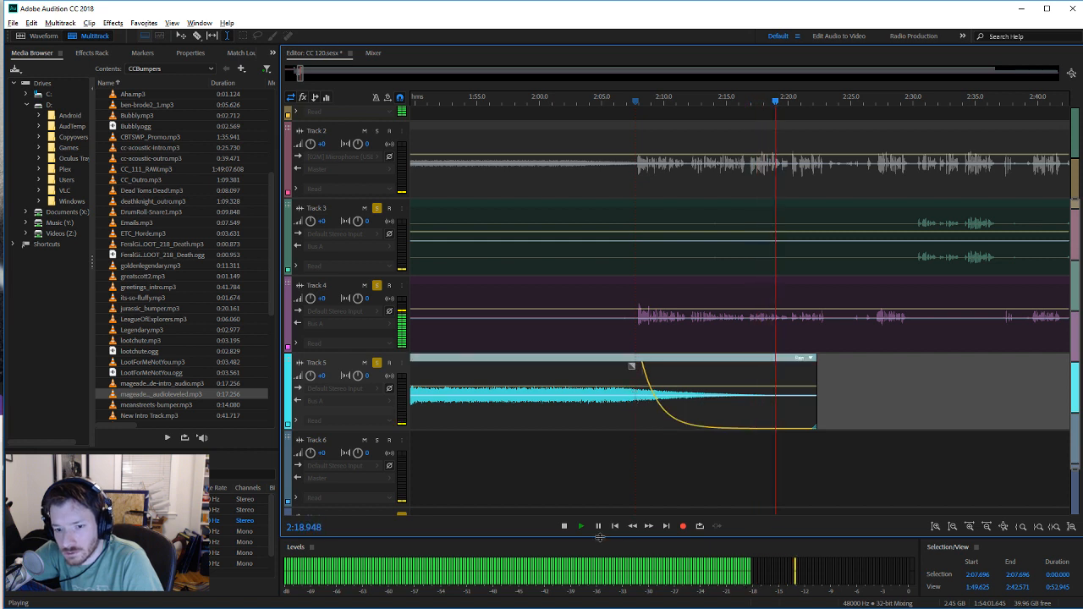
pyautogui.press('space')
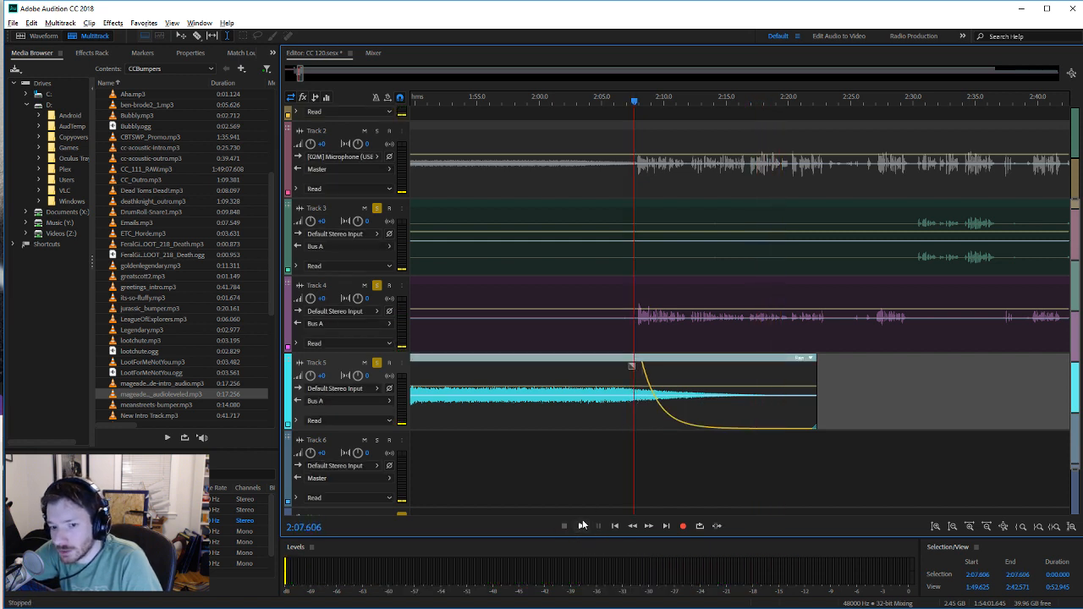
pyautogui.click(581, 525)
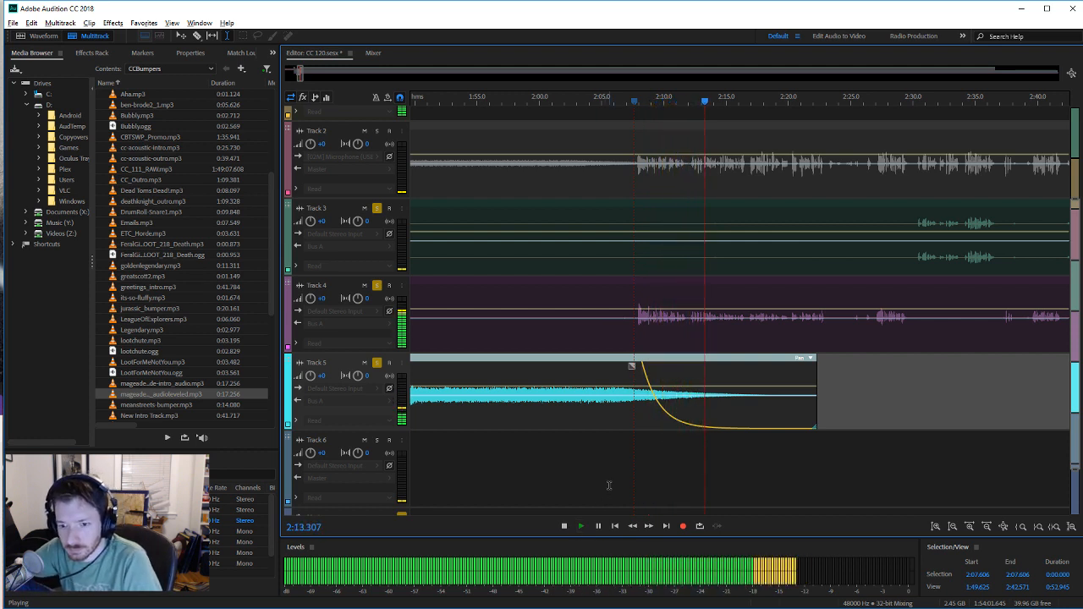
pyautogui.click(562, 526)
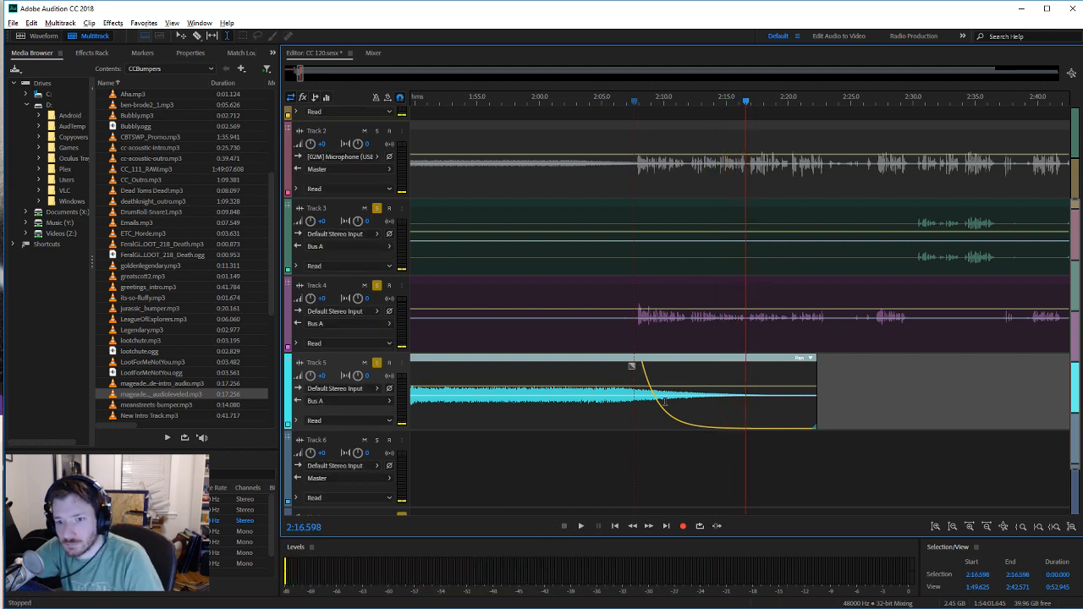
pyautogui.click(729, 262)
pyautogui.moveTo(701, 256); pyautogui.dragTo(736, 256)
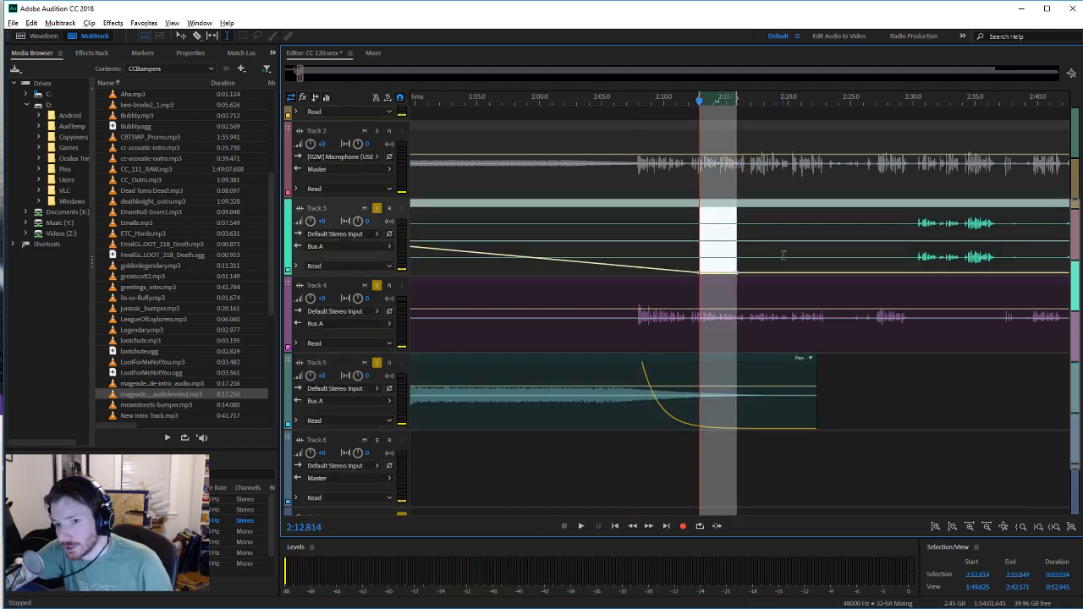
pyautogui.hotkey('ctrl', 'z')
pyautogui.click(786, 244)
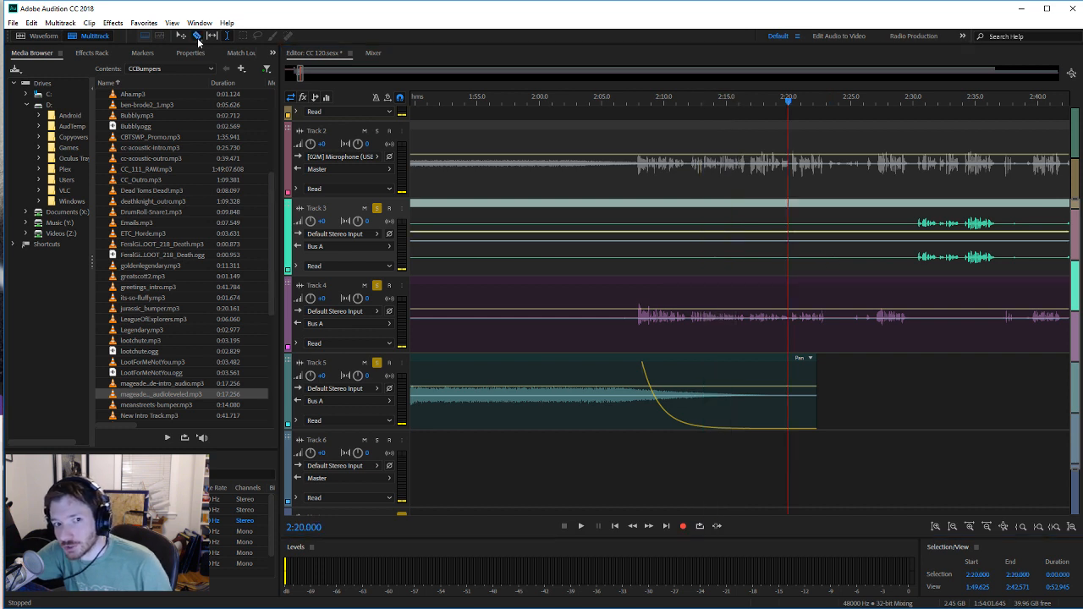
# Step: Split the Track 3 clip at about 2:12.8 and 2:15.8, delete the piece between the cuts, and save the session
pyautogui.click(736, 257)
pyautogui.click(698, 257)
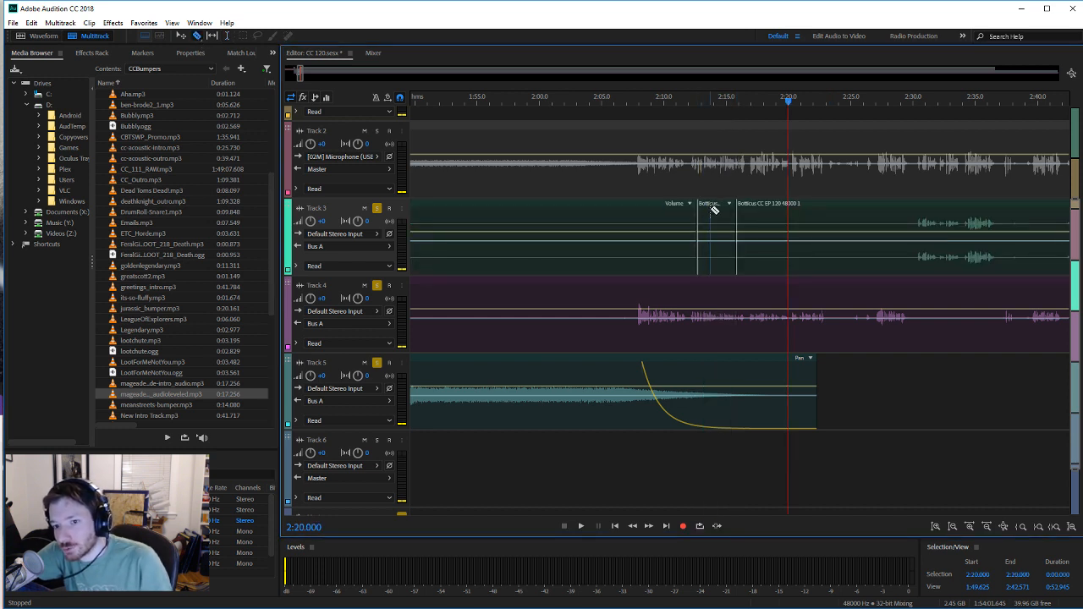
pyautogui.click(710, 206)
pyautogui.press('Delete')
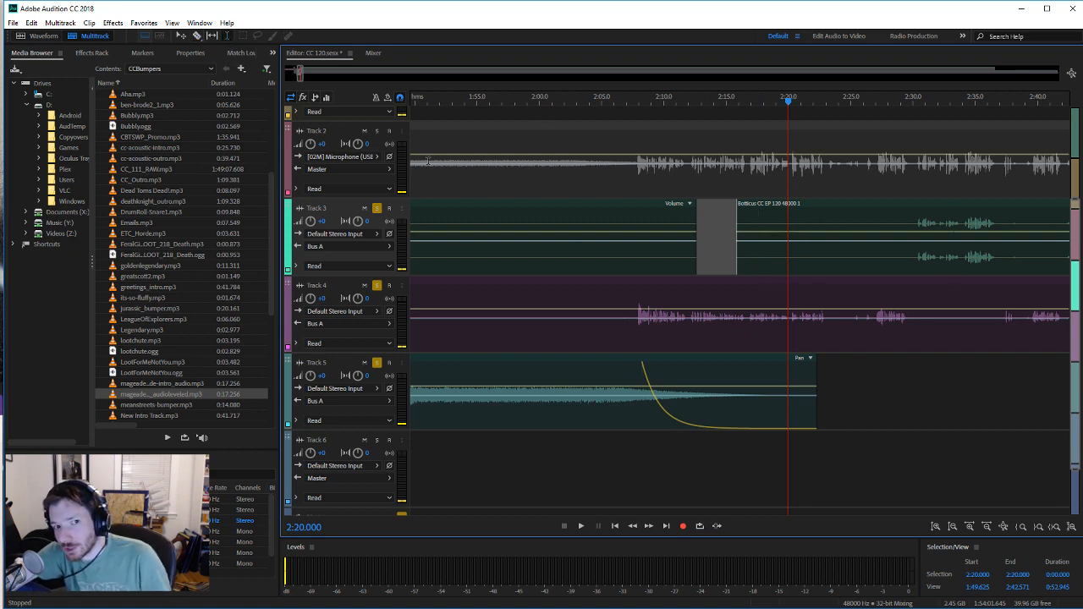
pyautogui.hotkey('ctrl', 's')
# Step: Play the short sound on Track 1 from about 2:22.8
pyautogui.click(863, 253)
pyautogui.scroll(4, 830, 457)
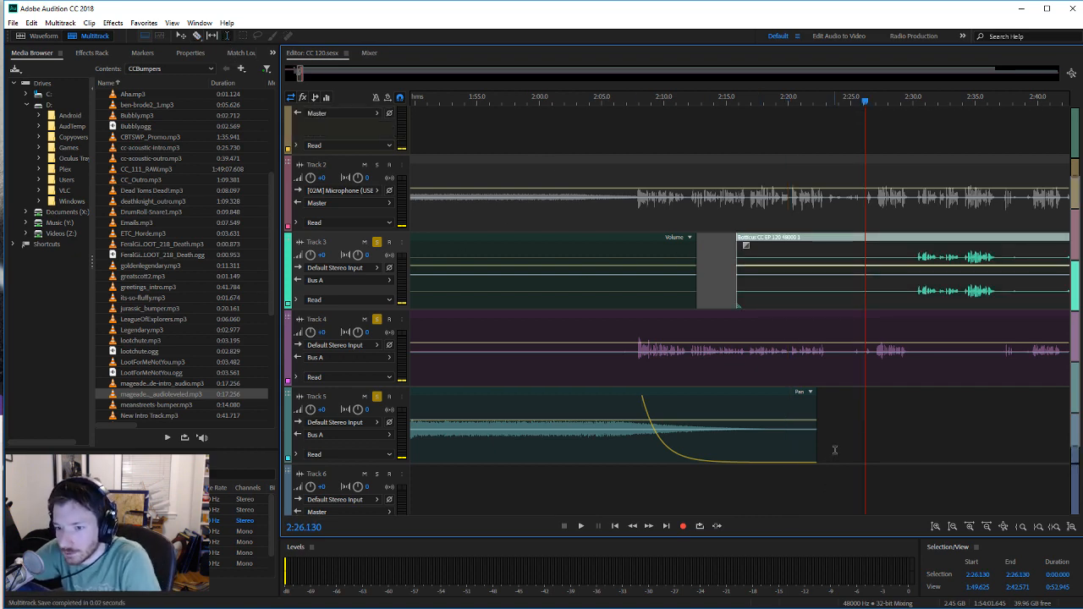
pyautogui.click(824, 161)
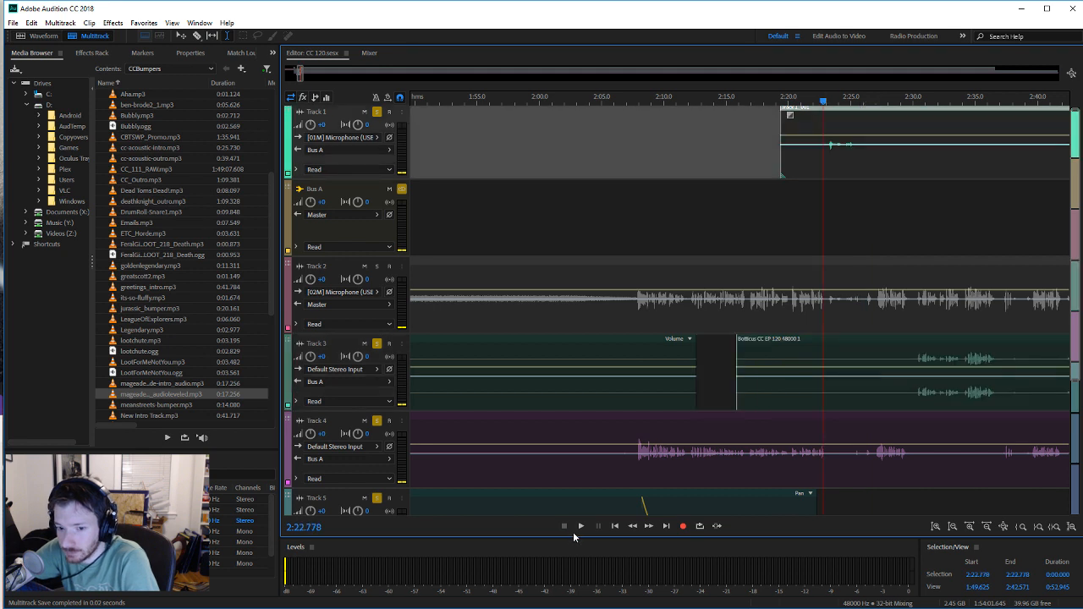
pyautogui.click(573, 529)
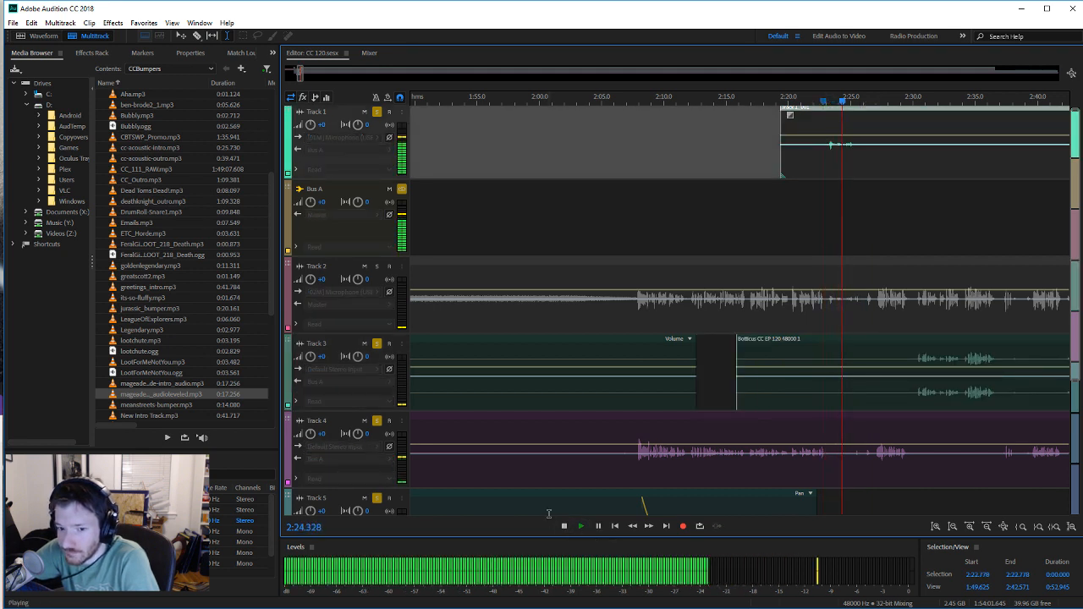
pyautogui.click(563, 525)
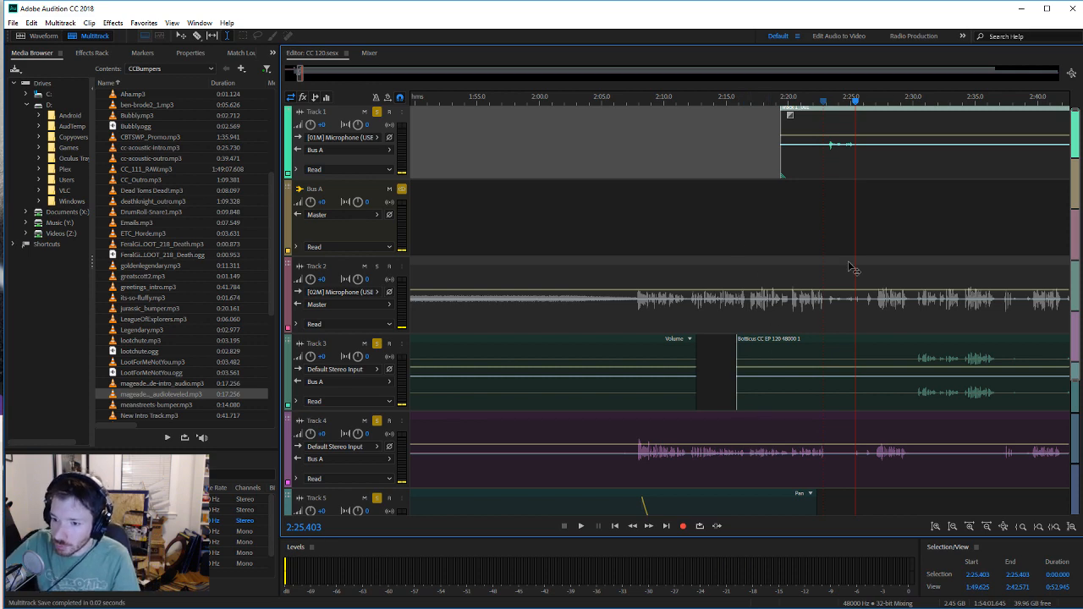
# Step: Play the following section from about 2:37.5 and again from about 2:42
pyautogui.moveTo(299, 74); pyautogui.dragTo(302, 73)
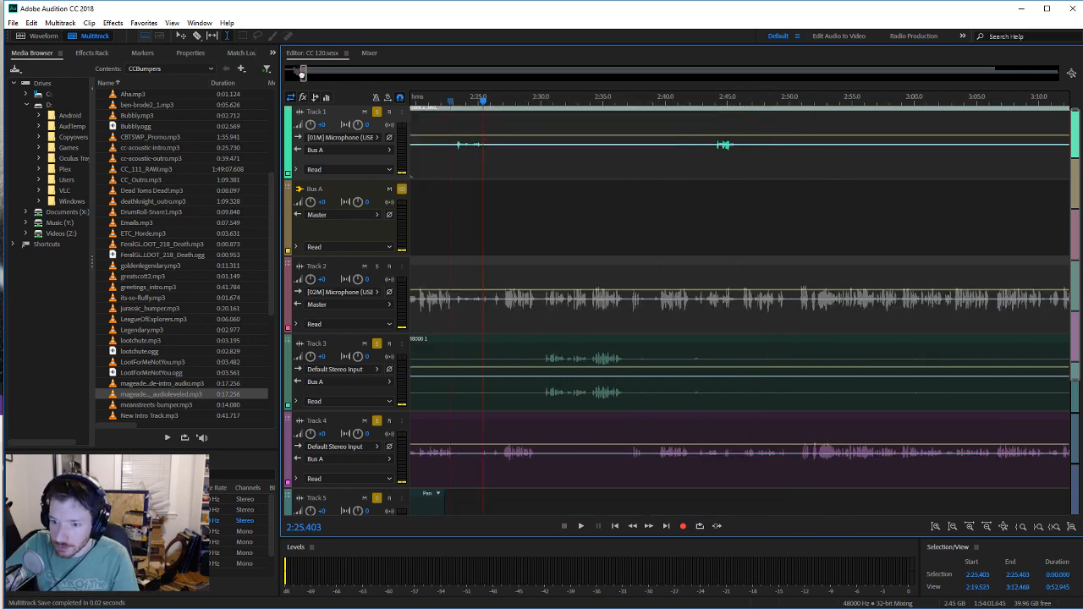
pyautogui.click(635, 401)
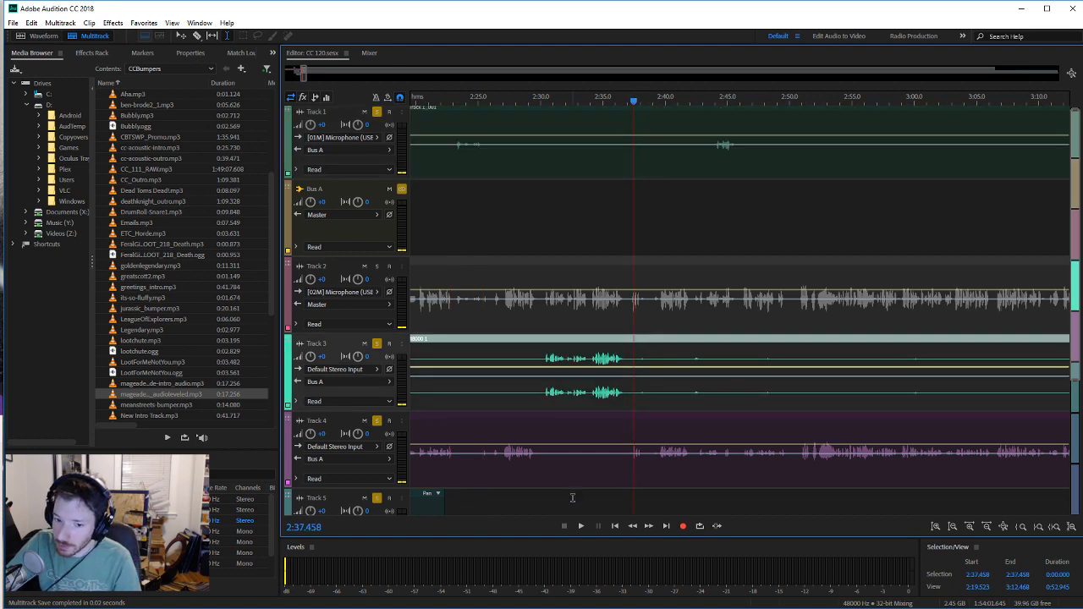
pyautogui.click(580, 528)
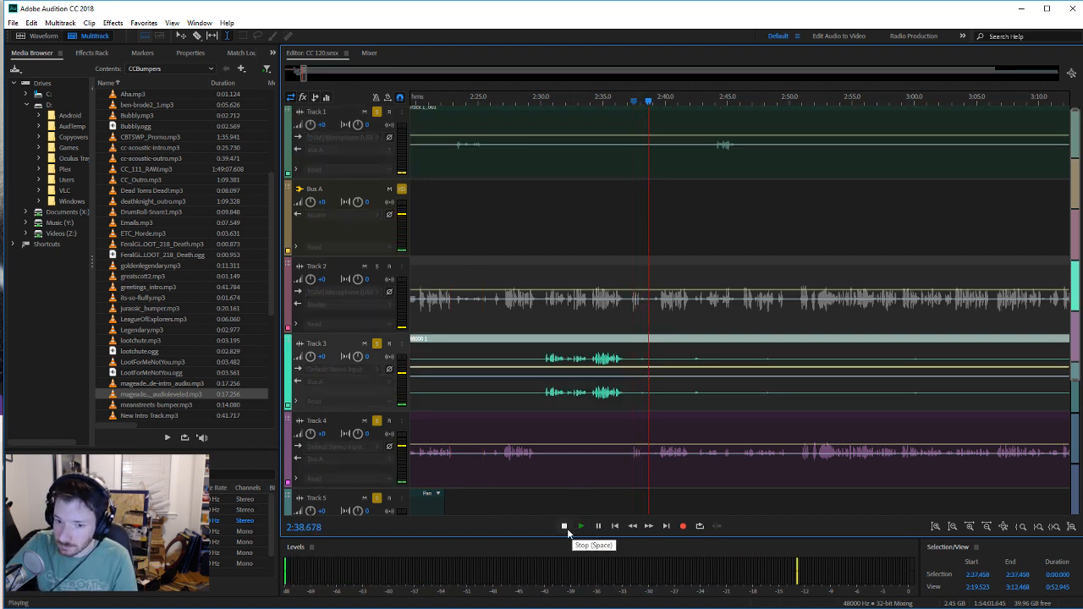
pyautogui.click(564, 526)
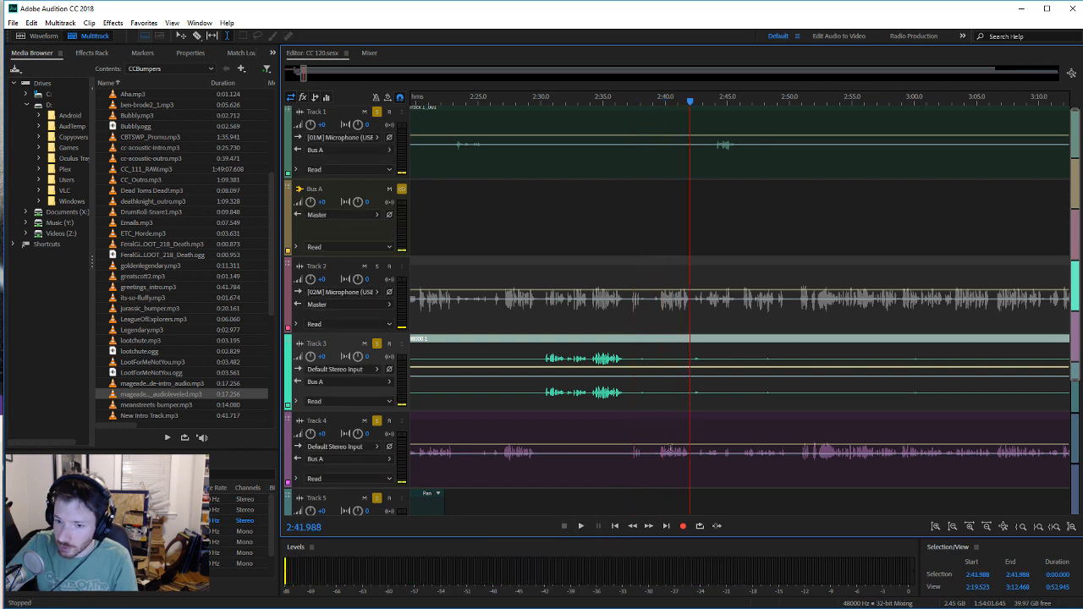
pyautogui.click(582, 527)
pyautogui.click(582, 526)
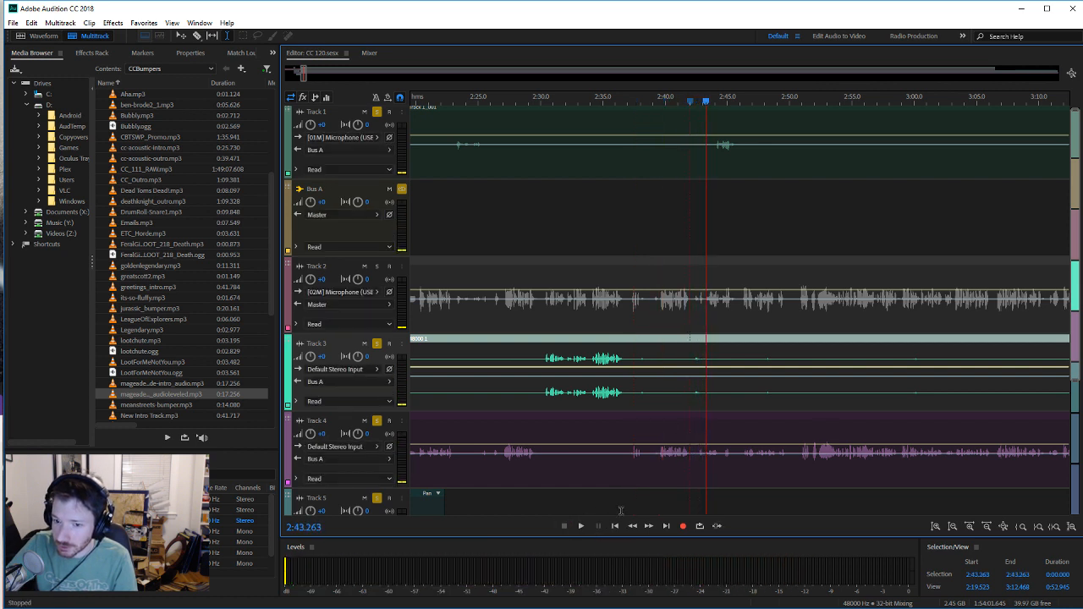
# Step: Check the faint noises on Track 3 between about 2:38 and 2:48, and listen from about 2:48
pyautogui.click(754, 396)
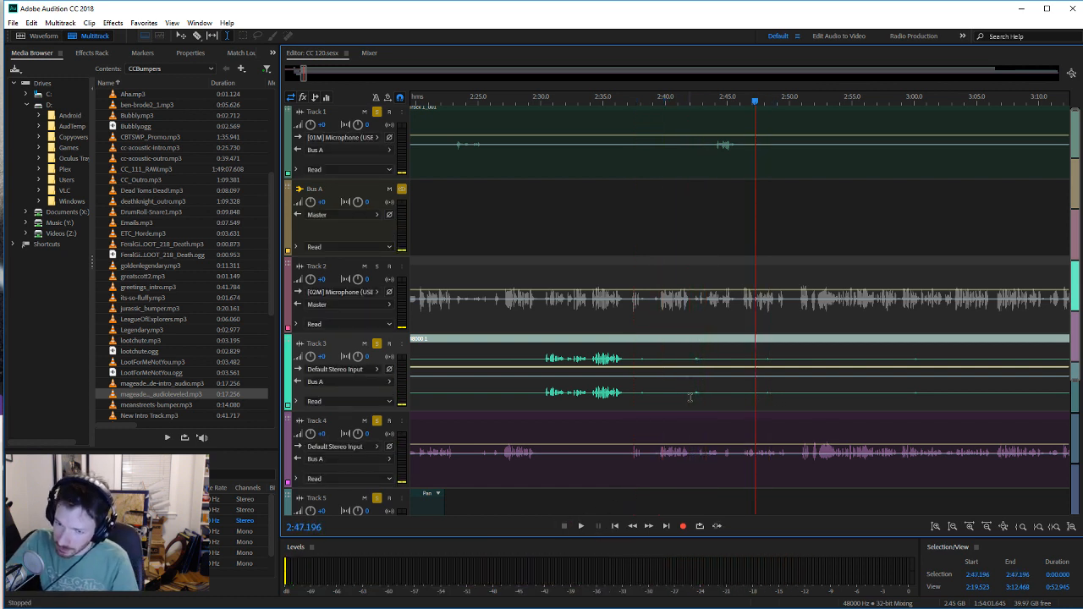
pyautogui.moveTo(689, 398); pyautogui.dragTo(699, 401)
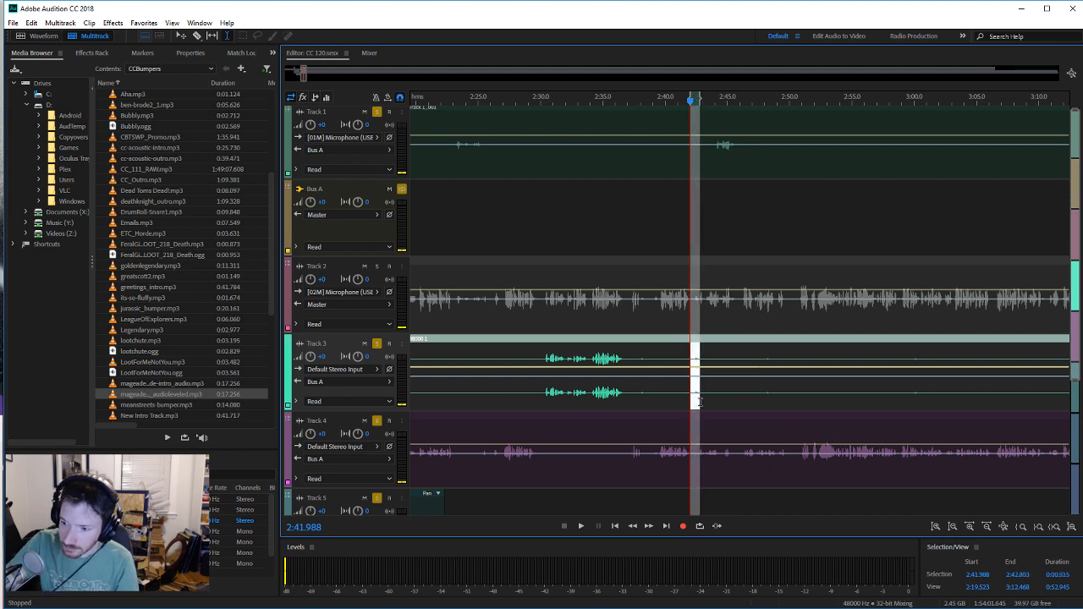
pyautogui.click(725, 394)
pyautogui.click(644, 393)
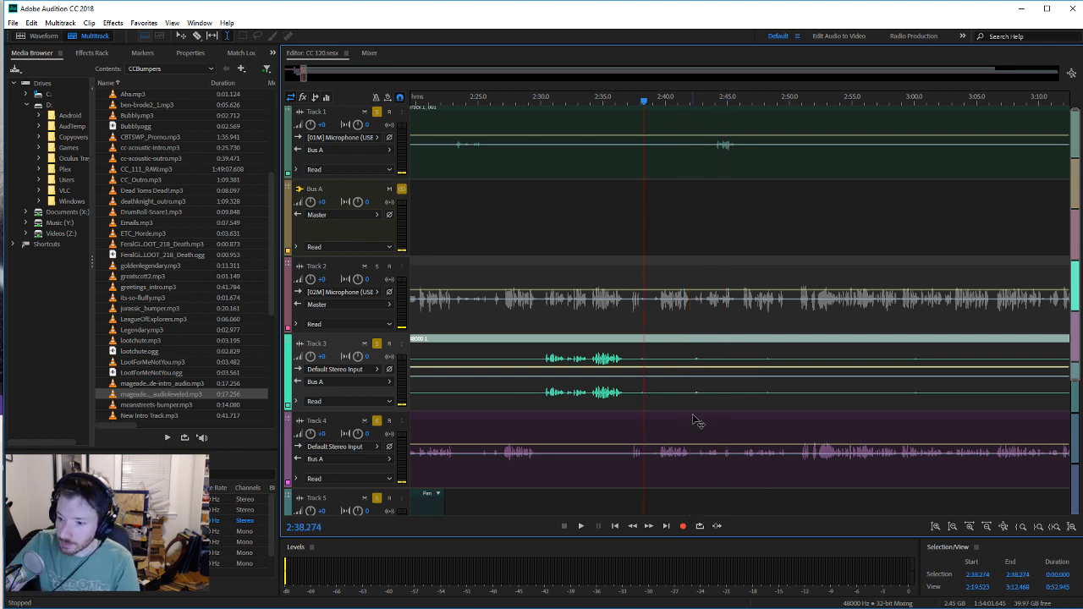
pyautogui.click(754, 394)
pyautogui.click(767, 396)
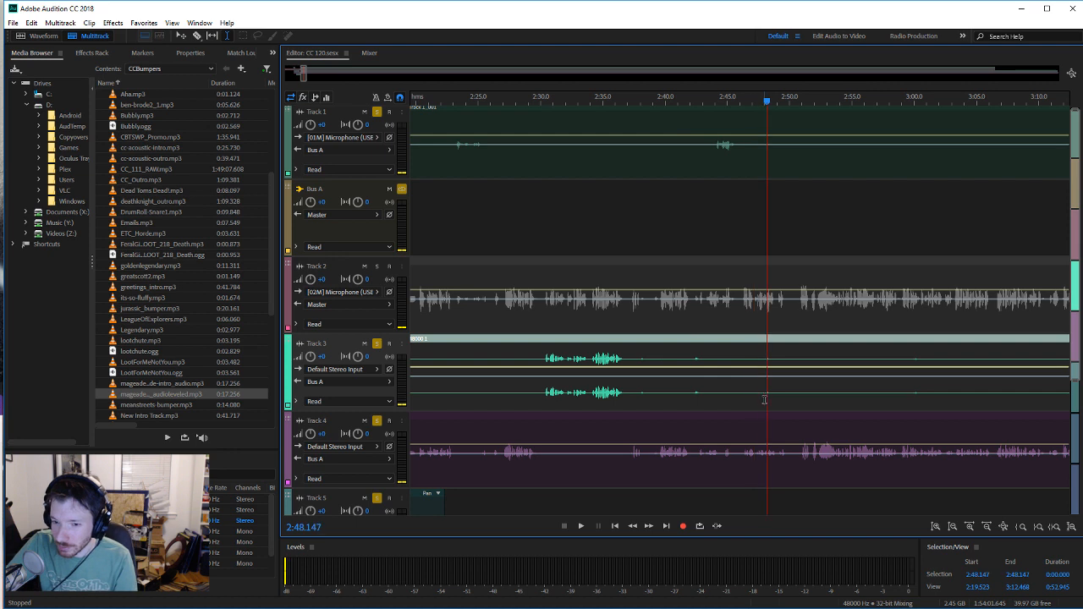
pyautogui.click(764, 398)
pyautogui.click(582, 526)
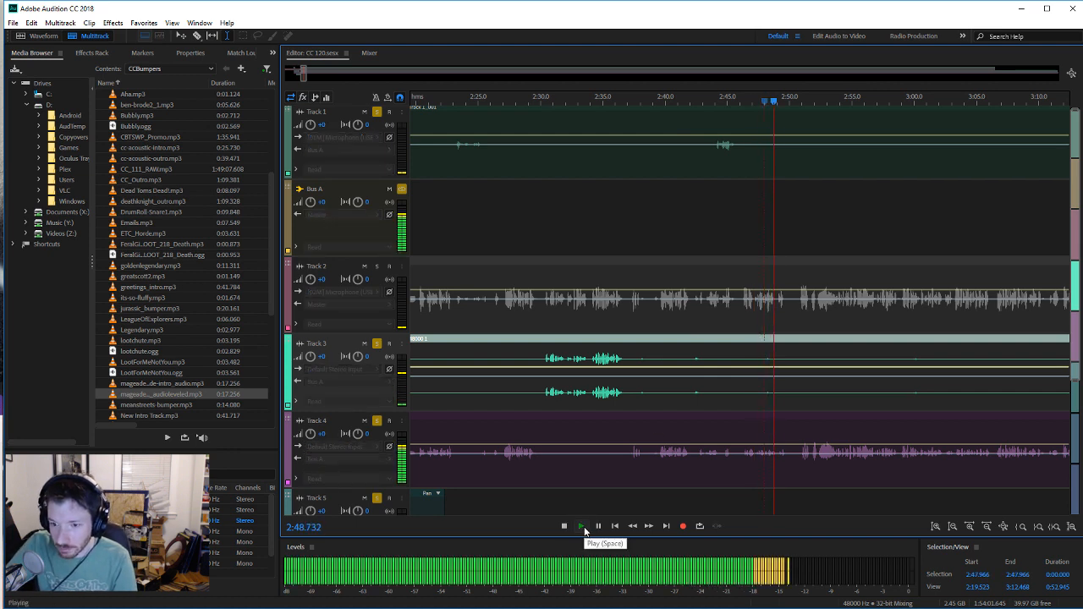
pyautogui.click(564, 525)
# Step: Turn off solo on Tracks 1 and 4 and listen to the faint Track 3 noises at about 2:42 and 2:47.7
pyautogui.click(376, 422)
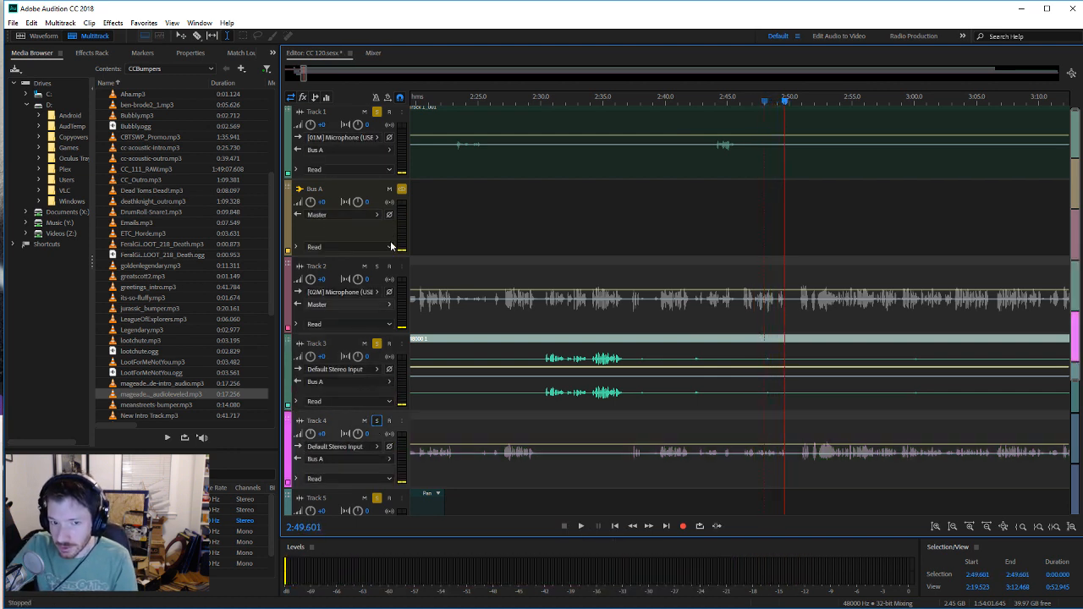
pyautogui.click(694, 394)
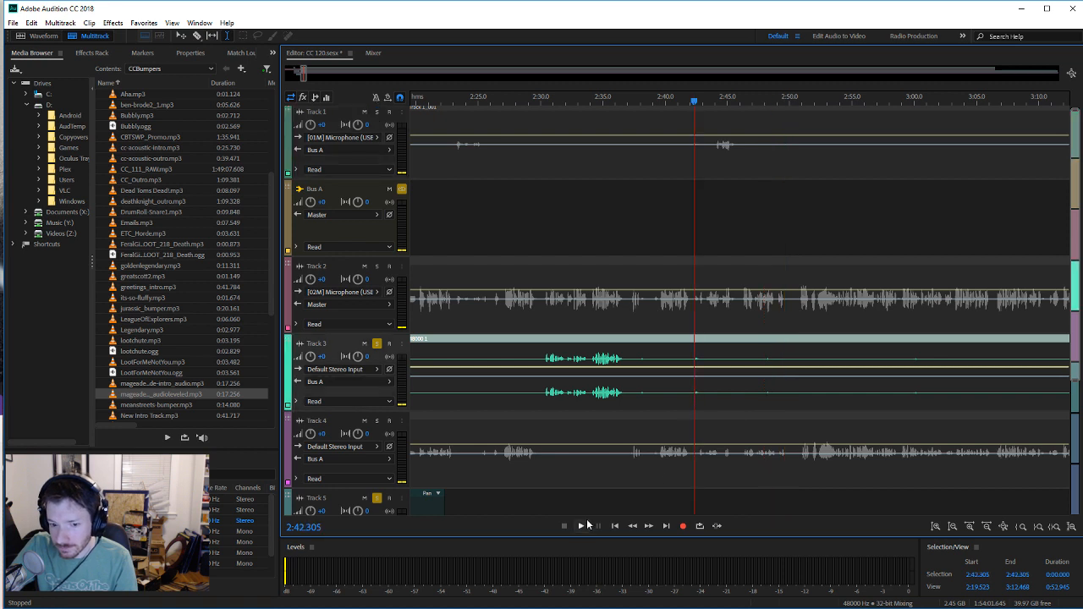
pyautogui.click(581, 525)
pyautogui.click(563, 526)
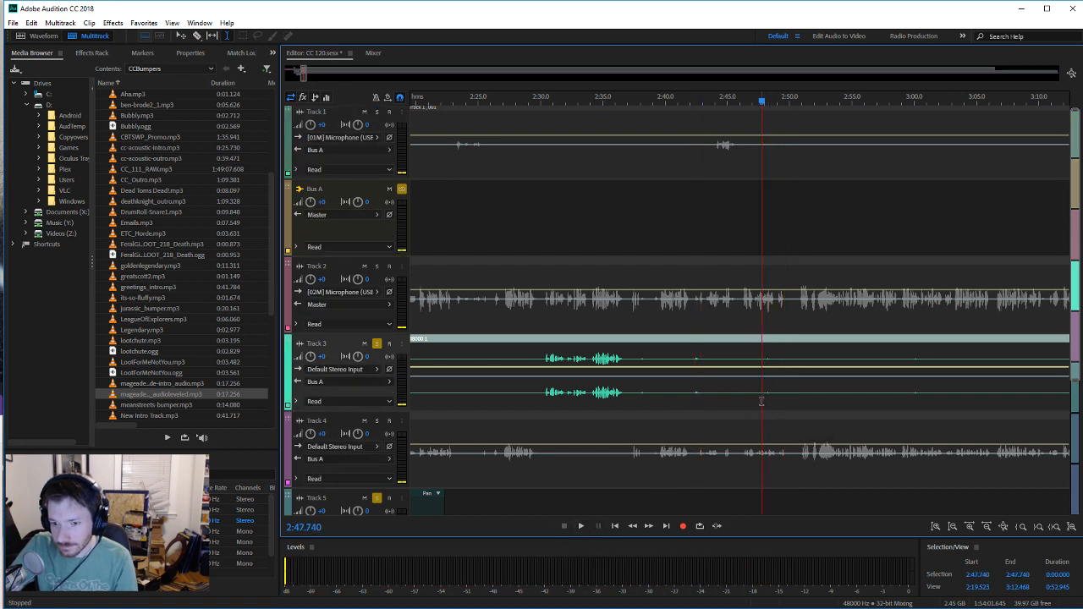
pyautogui.click(582, 526)
pyautogui.click(564, 525)
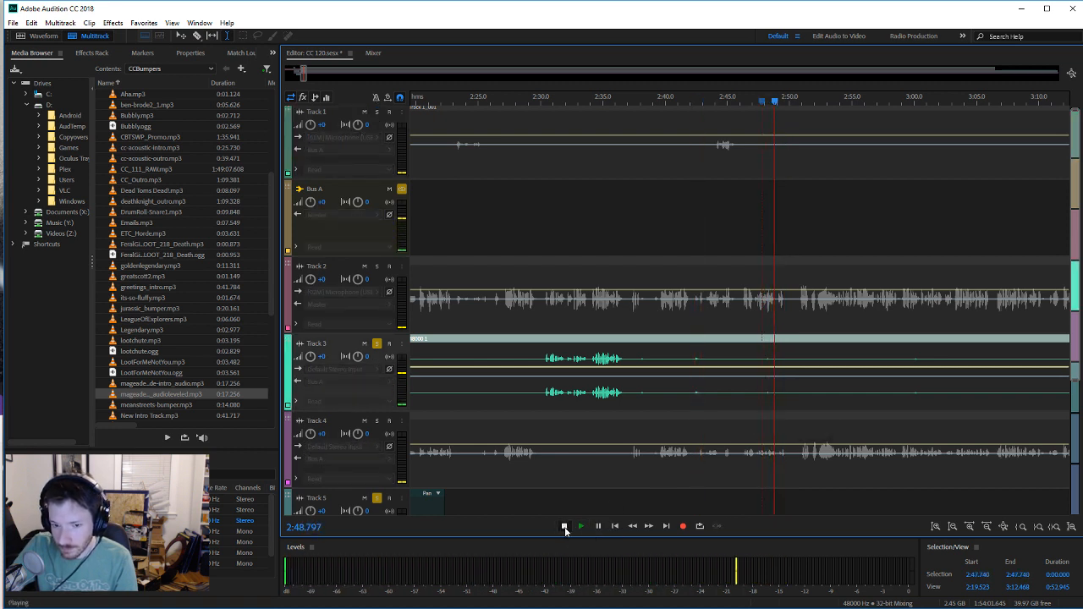
# Step: Select Track 3 from about 2:47.1 to 2:49.2 and mute that range
pyautogui.moveTo(757, 394)
pyautogui.mouseDown()
pyautogui.moveTo(778, 395)
pyautogui.moveTo(753, 404)
pyautogui.mouseUp()
pyautogui.hotkey('shift', 'u')
pyautogui.hotkey('ctrl', 'z')
pyautogui.click(801, 384)
pyautogui.hotkey('shift', 'u')
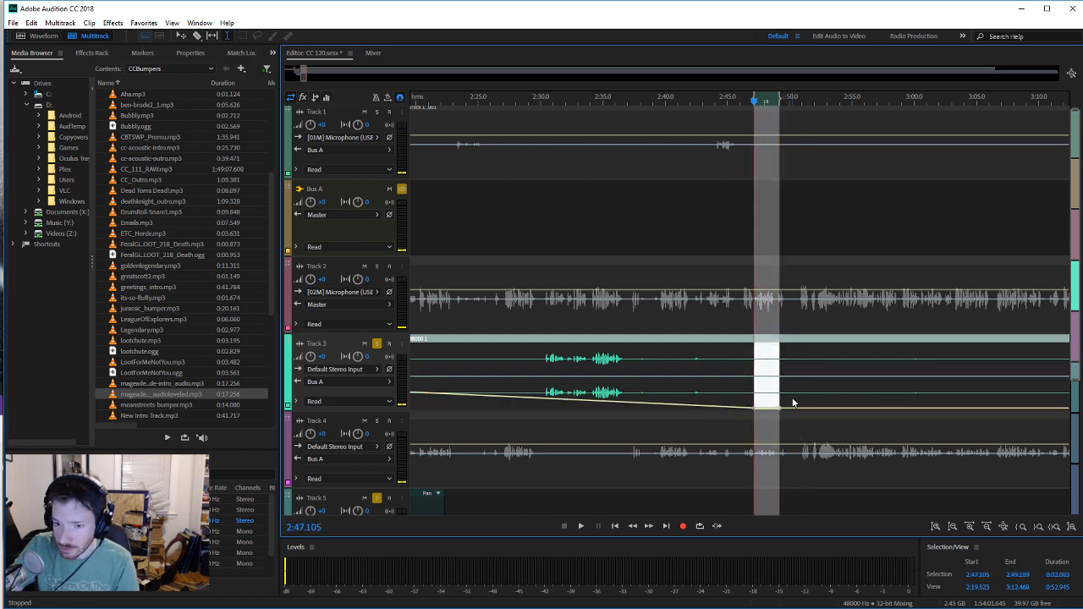
# Step: Undo the last Track 3 mute, and instead split Track 3 at about 2:47.4 and 2:49.9 and delete the piece in between
pyautogui.hotkey('ctrl', 'z')
pyautogui.click(621, 374)
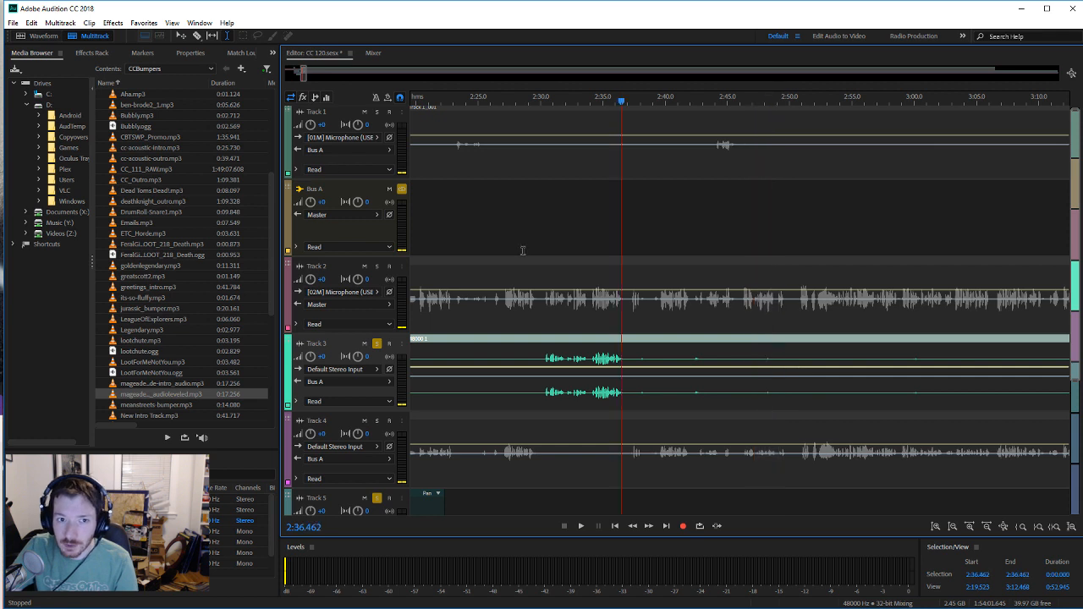
pyautogui.click(196, 37)
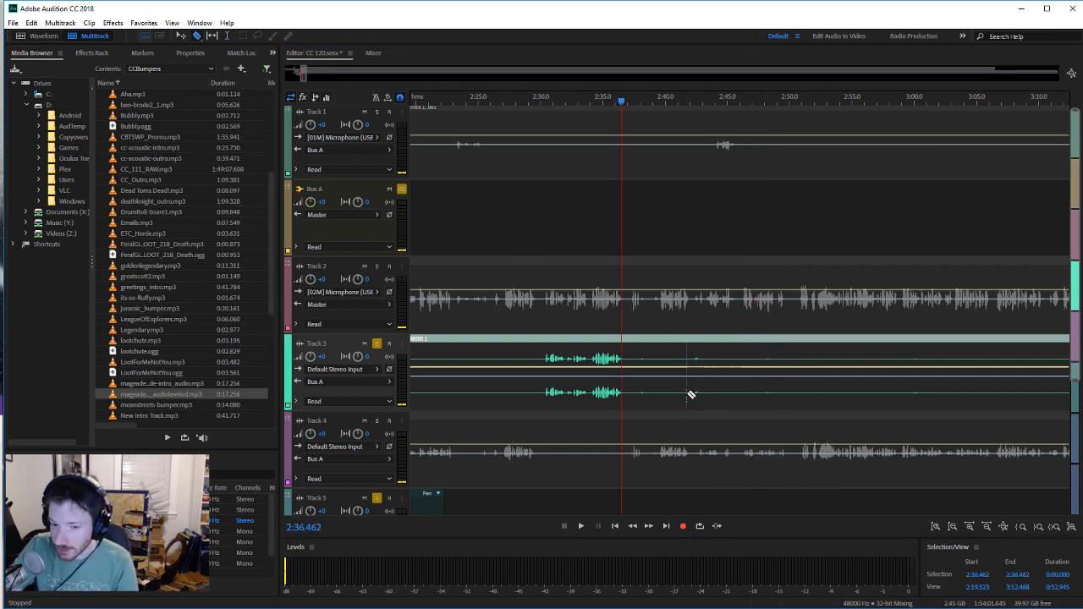
pyautogui.click(758, 401)
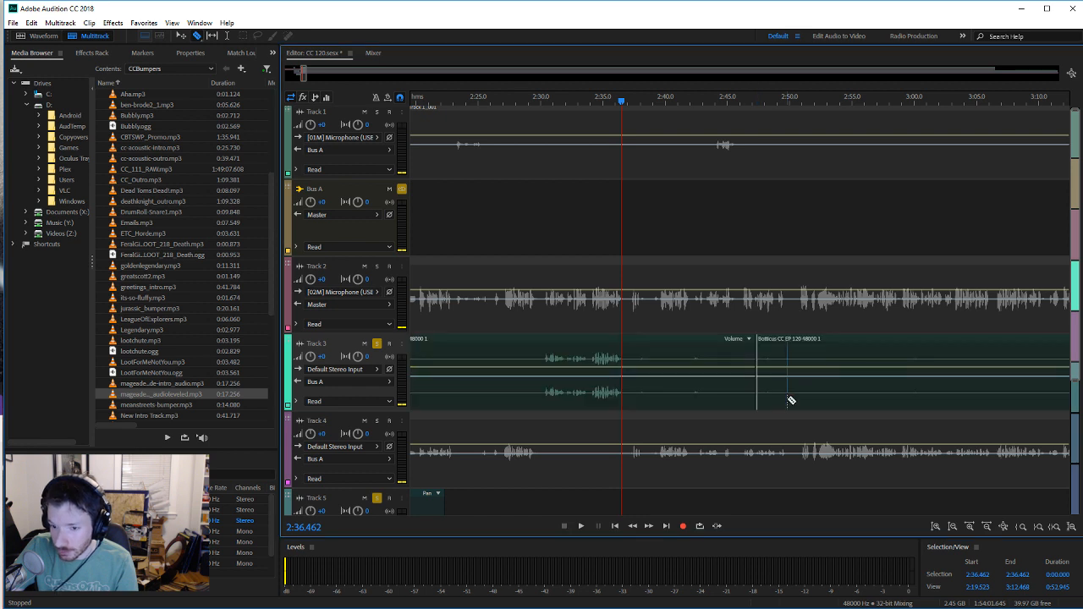
pyautogui.click(788, 394)
pyautogui.press('Delete')
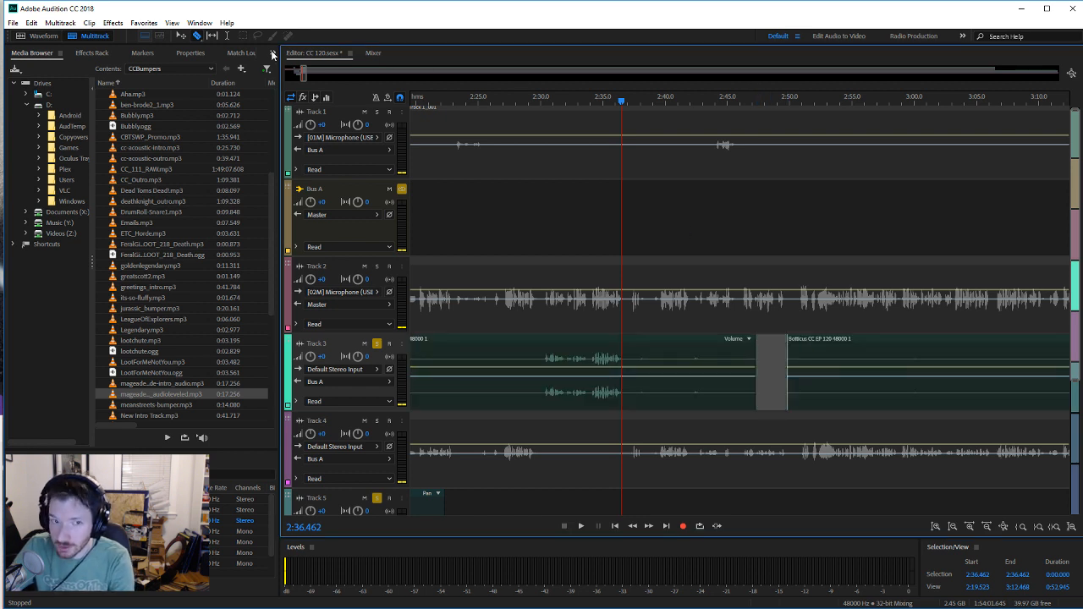
# Step: Listen to Track 3 from about 2:59.4 to check the faint noise near 3:00
pyautogui.click(227, 37)
pyautogui.click(906, 399)
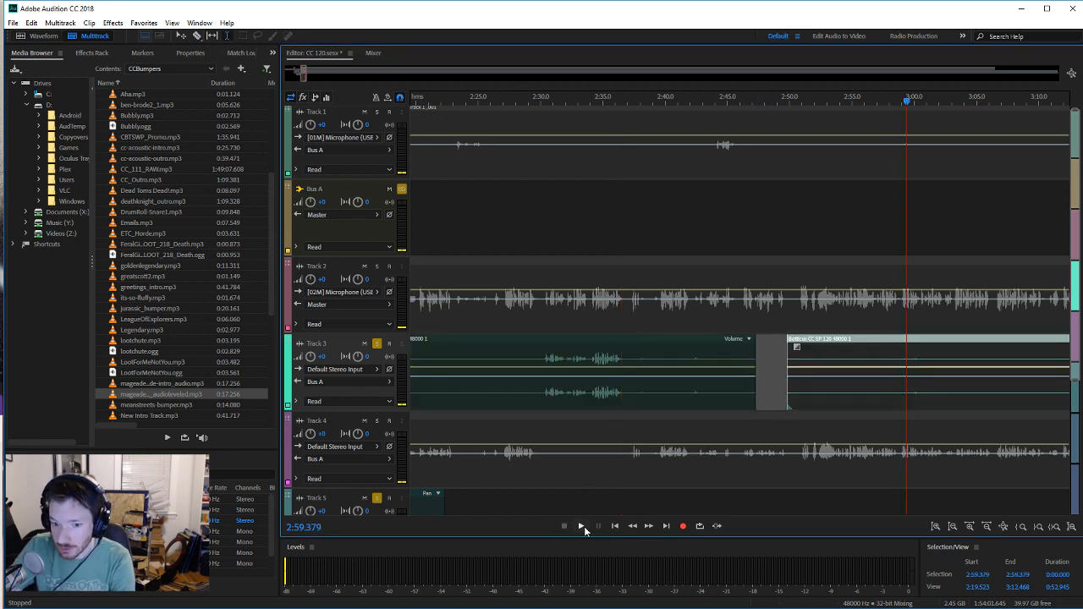
pyautogui.click(582, 527)
pyautogui.click(565, 529)
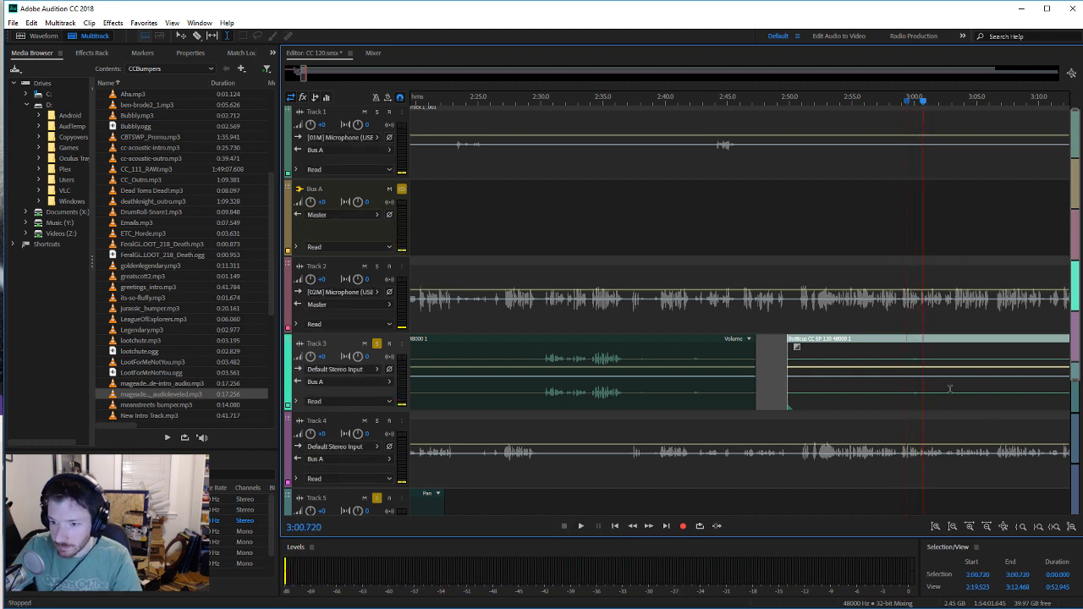
# Step: View the Track 3 clip around 3:01 in the waveform editor, return to the multitrack session and save it
pyautogui.moveTo(926, 391)
pyautogui.mouseDown()
pyautogui.moveTo(902, 395)
pyautogui.moveTo(929, 388)
pyautogui.moveTo(917, 379)
pyautogui.moveTo(918, 397)
pyautogui.mouseUp()
pyautogui.click(904, 392)
pyautogui.hotkey('ctrl', 'z')
pyautogui.click(924, 373)
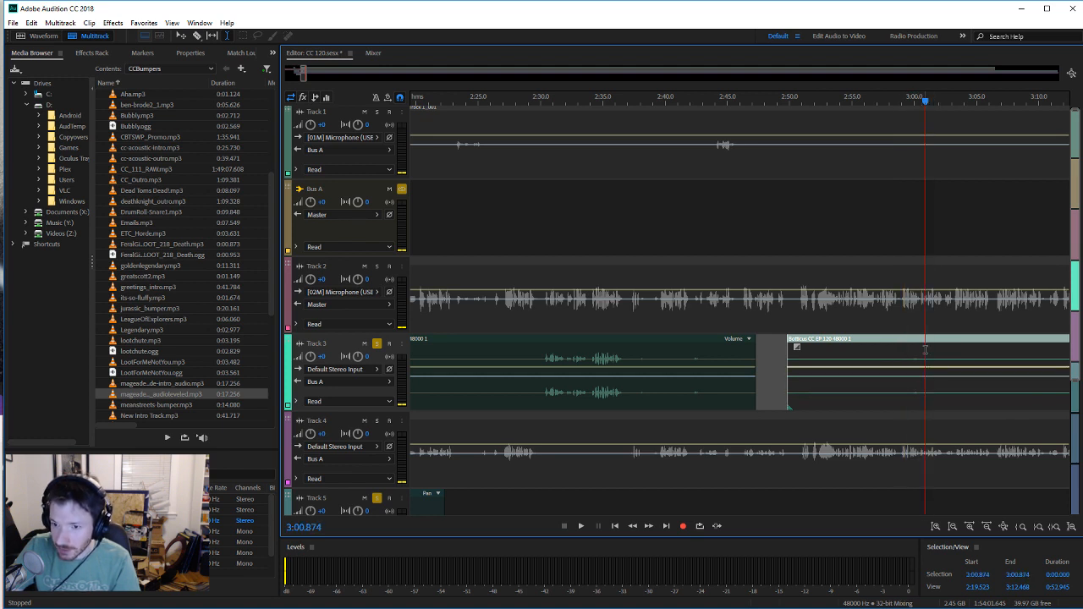
pyautogui.doubleClick(923, 390)
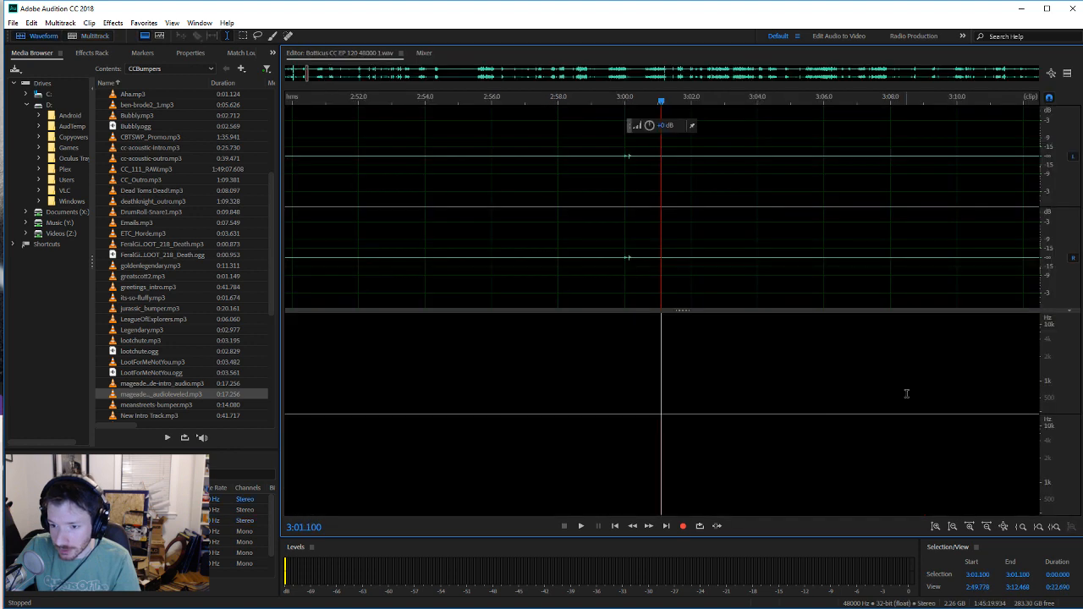
pyautogui.click(105, 35)
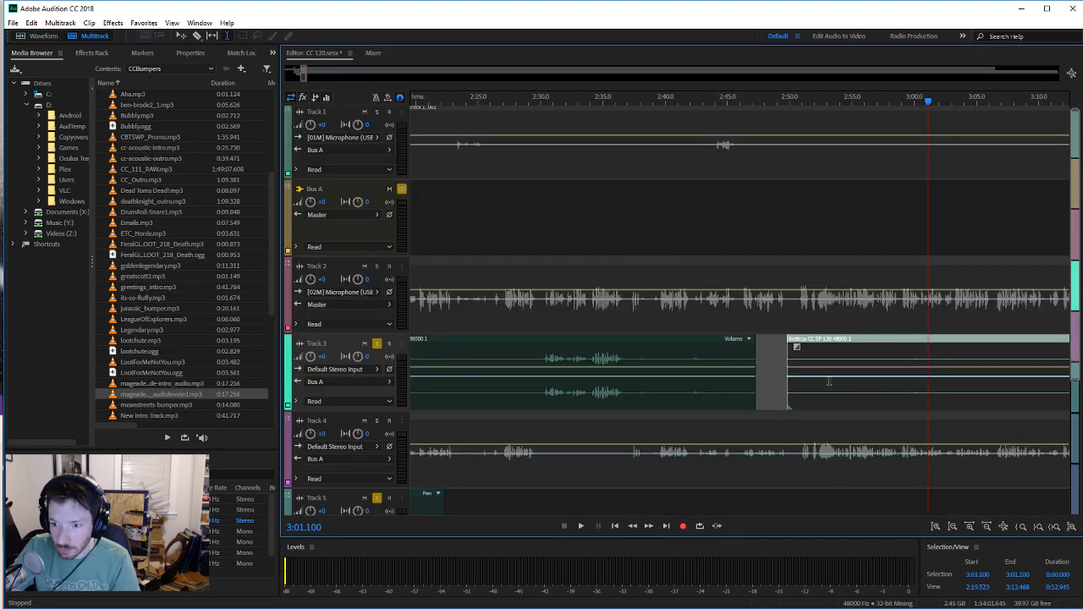
pyautogui.hotkey('ctrl', 's')
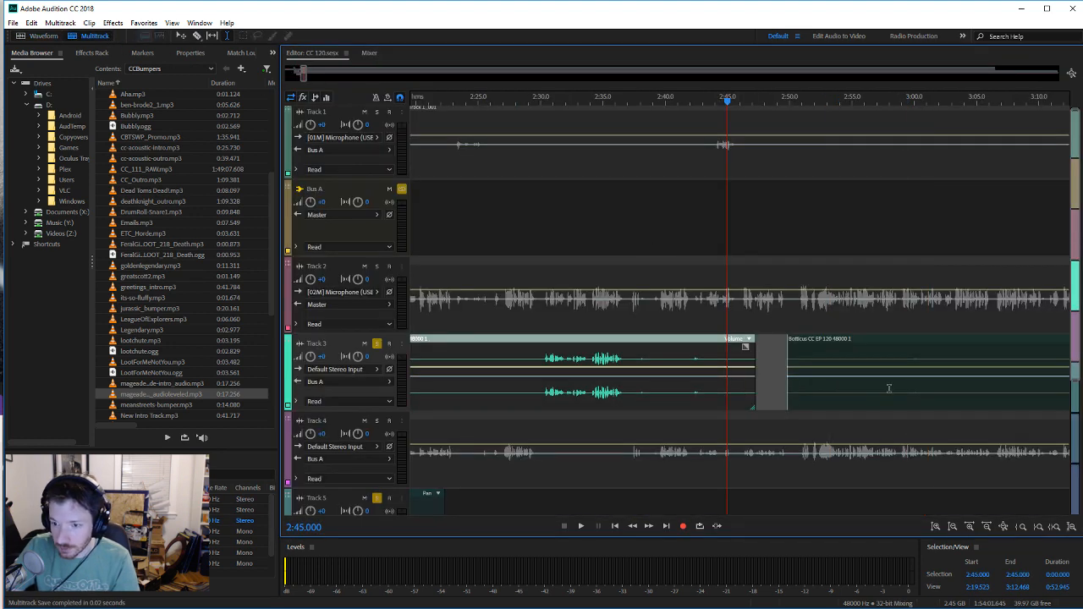
# Step: Try to silence Track 3 between about 2:59.1 and 3:01.7 with Silence Selected Clips in Time Selection
pyautogui.moveTo(902, 389); pyautogui.dragTo(937, 390)
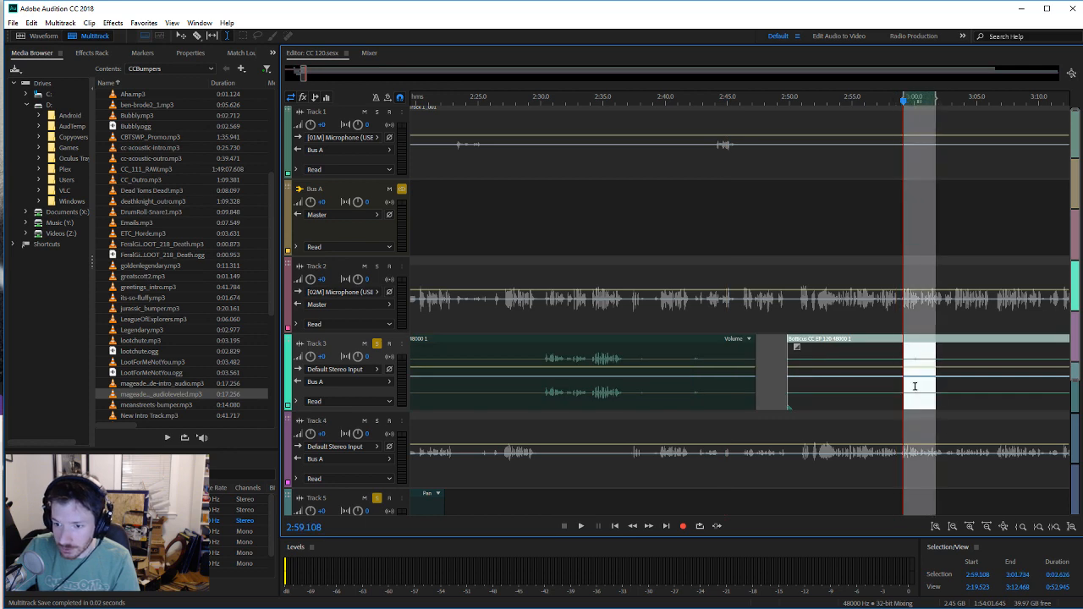
pyautogui.rightClick(914, 385)
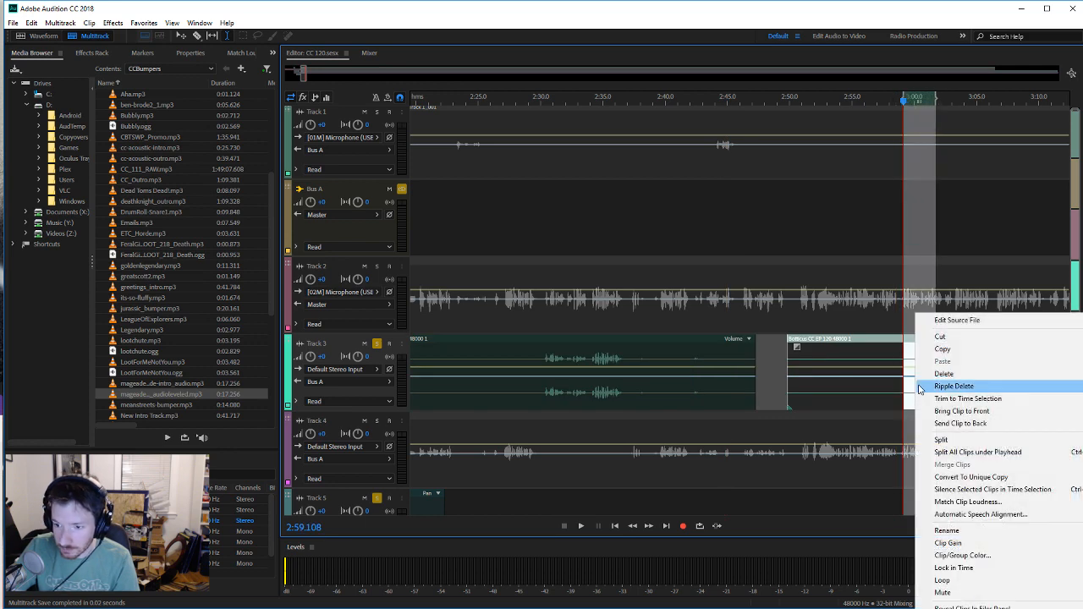
pyautogui.click(1019, 489)
pyautogui.rightClick(920, 386)
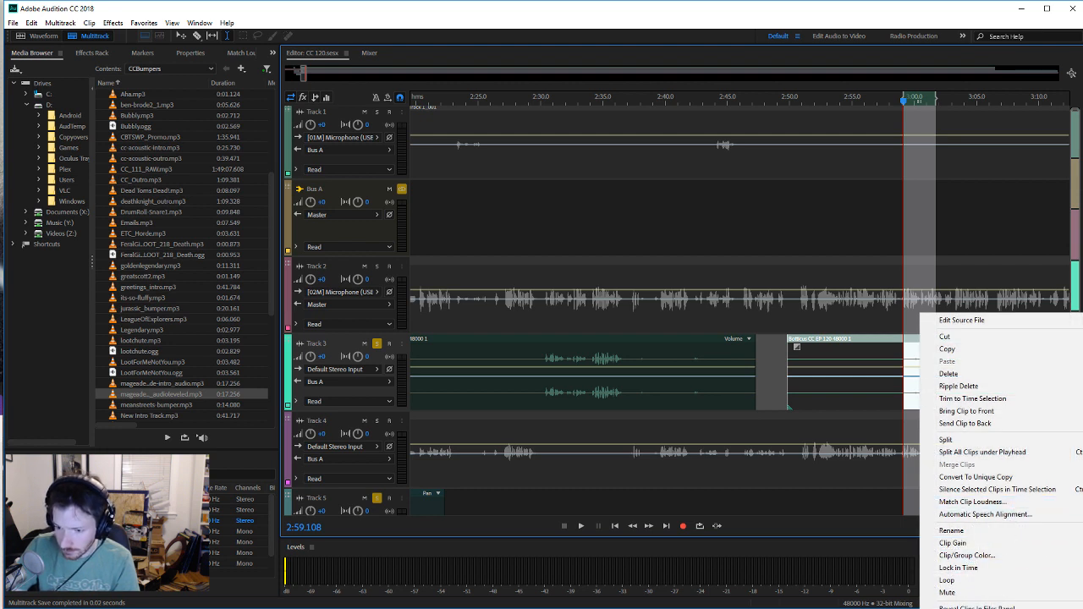
pyautogui.click(821, 399)
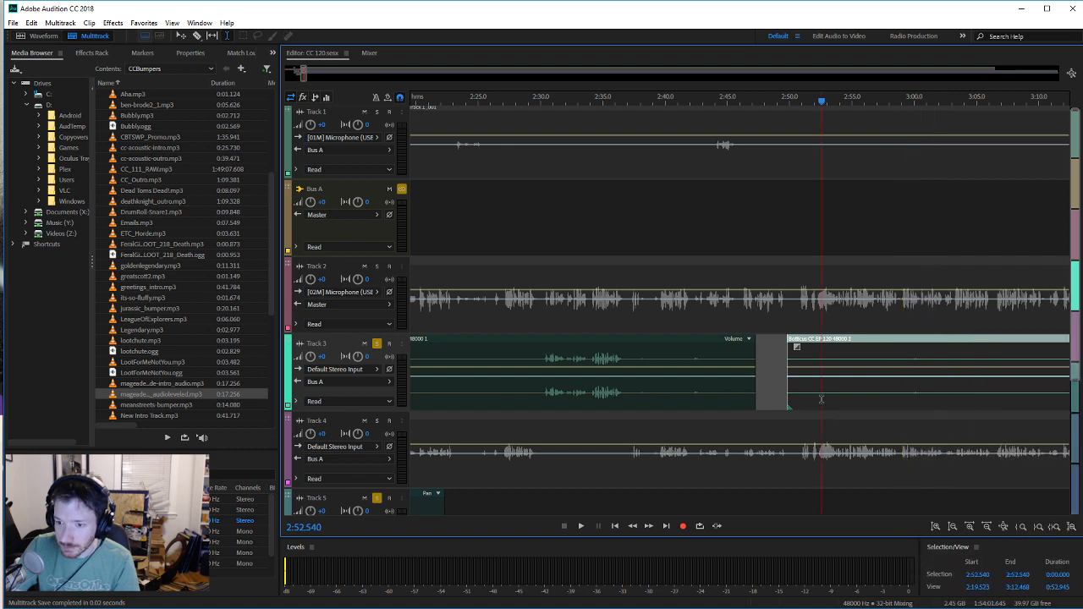
# Step: Add volume keyframes on Track 3 and drop the envelope to the minimum between about 2:58.7 and 3:01.6, with vertical edges
pyautogui.click(893, 385)
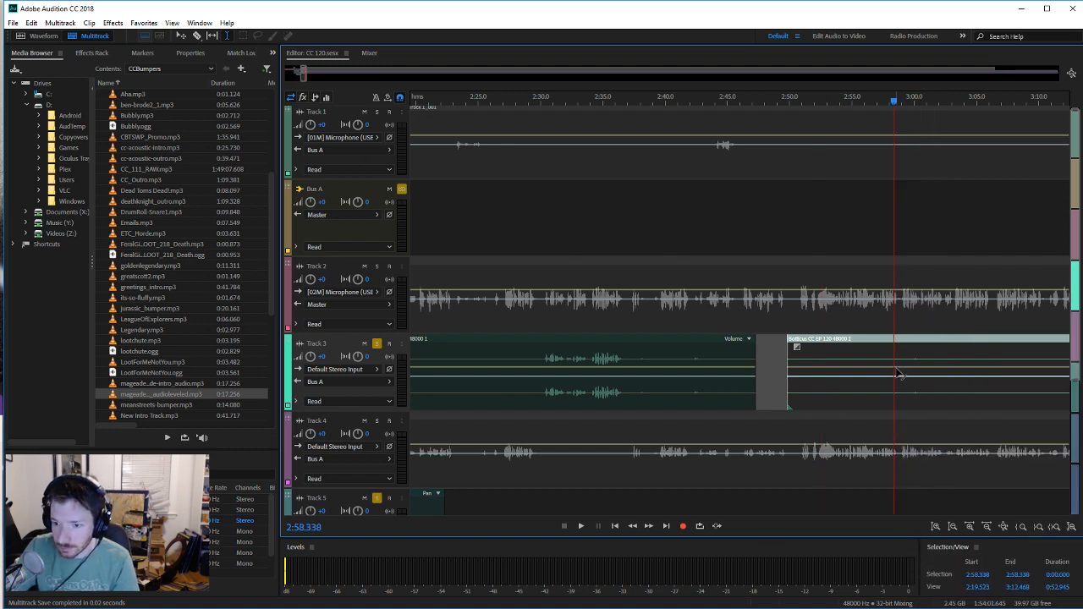
pyautogui.click(898, 367)
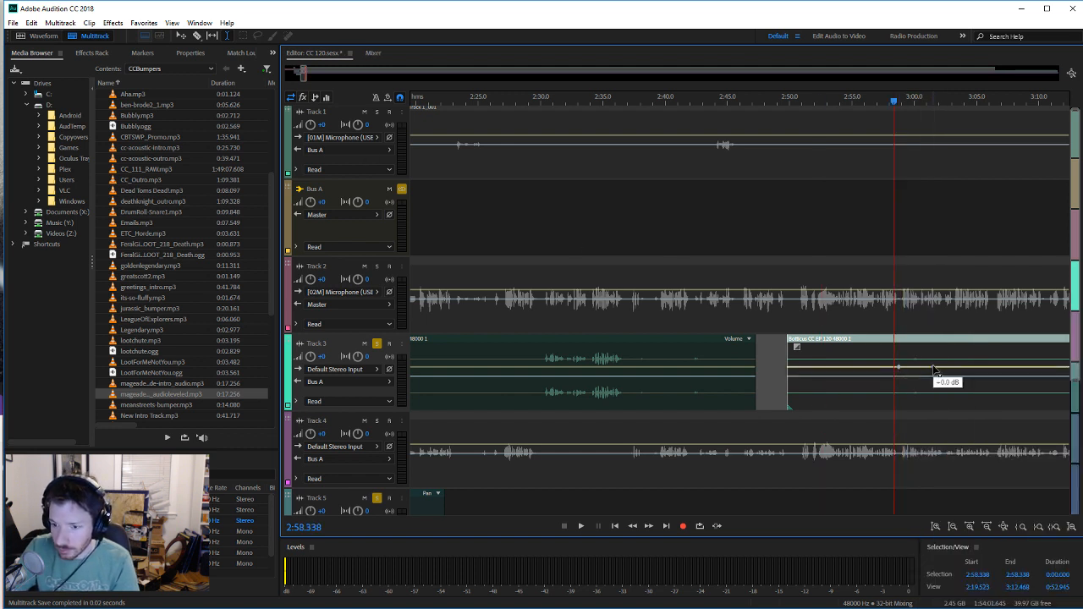
pyautogui.click(933, 367)
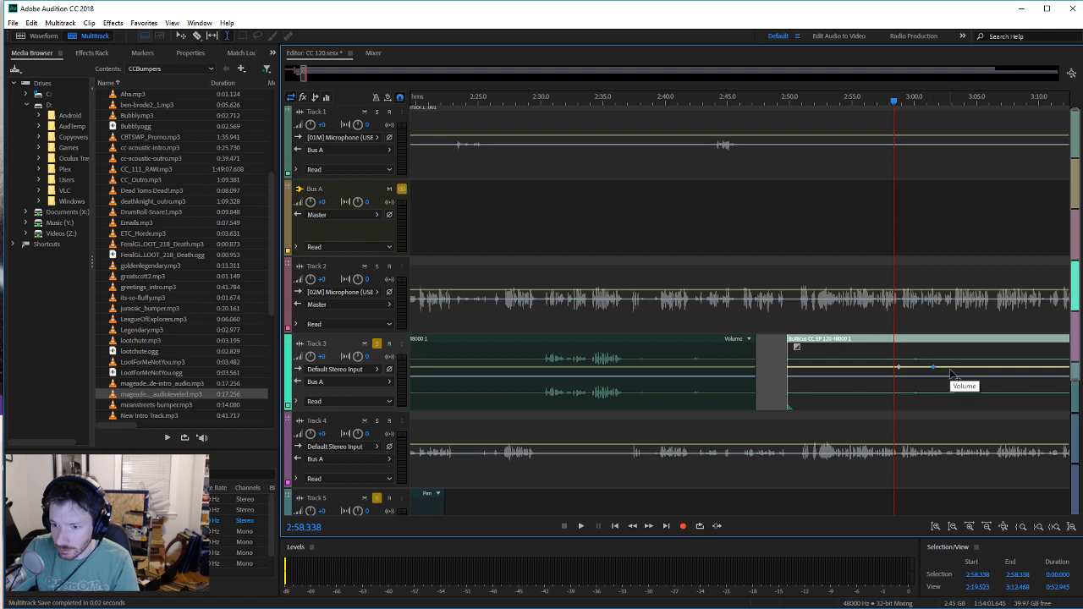
pyautogui.click(880, 367)
pyautogui.click(952, 367)
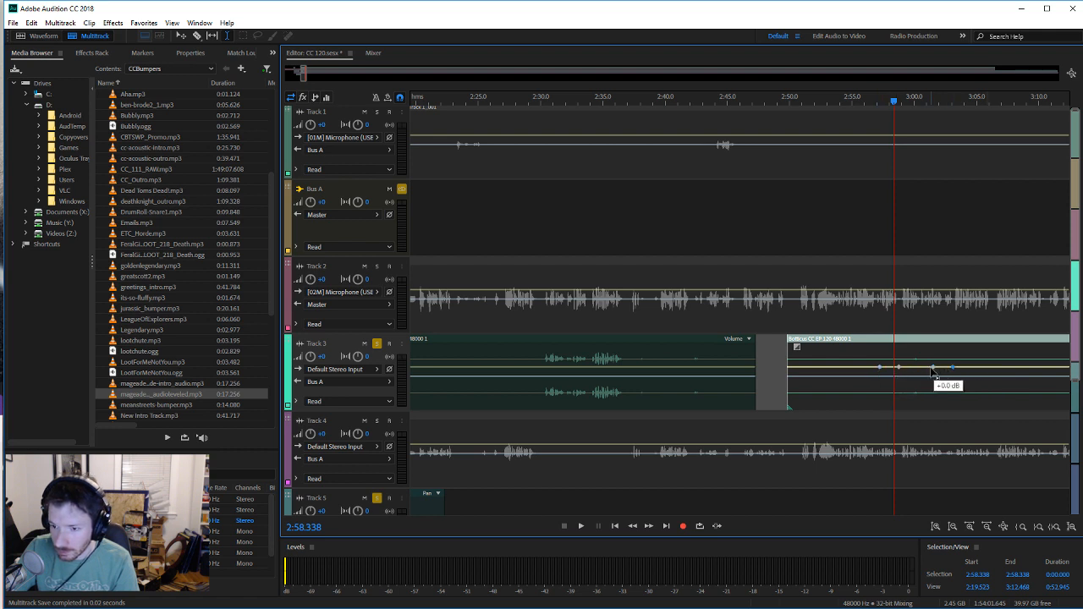
pyautogui.moveTo(933, 367); pyautogui.dragTo(934, 407)
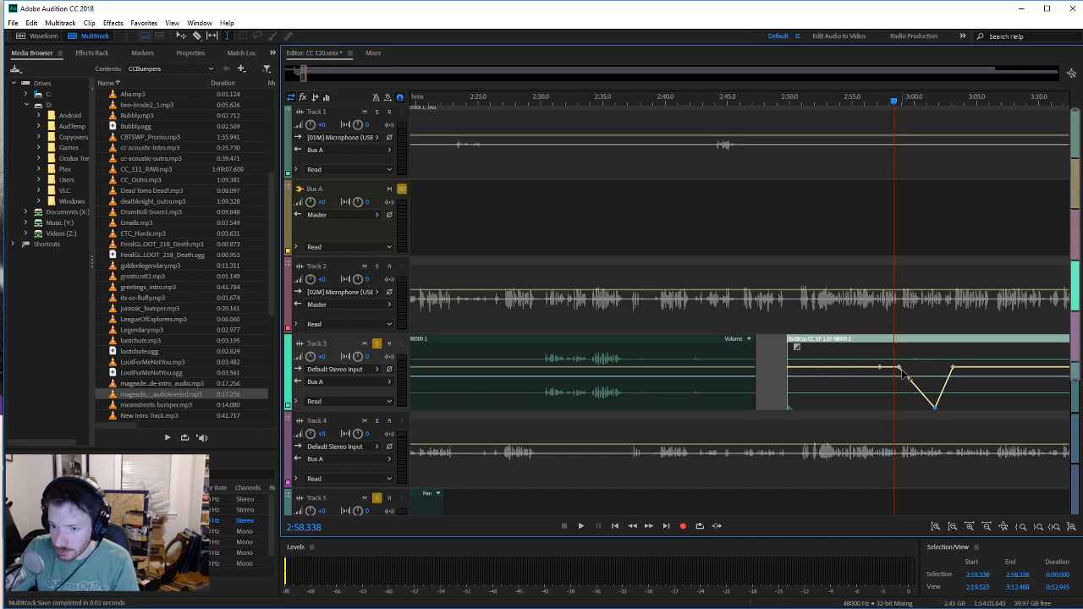
pyautogui.moveTo(900, 370); pyautogui.dragTo(902, 425)
pyautogui.moveTo(953, 370); pyautogui.dragTo(934, 369)
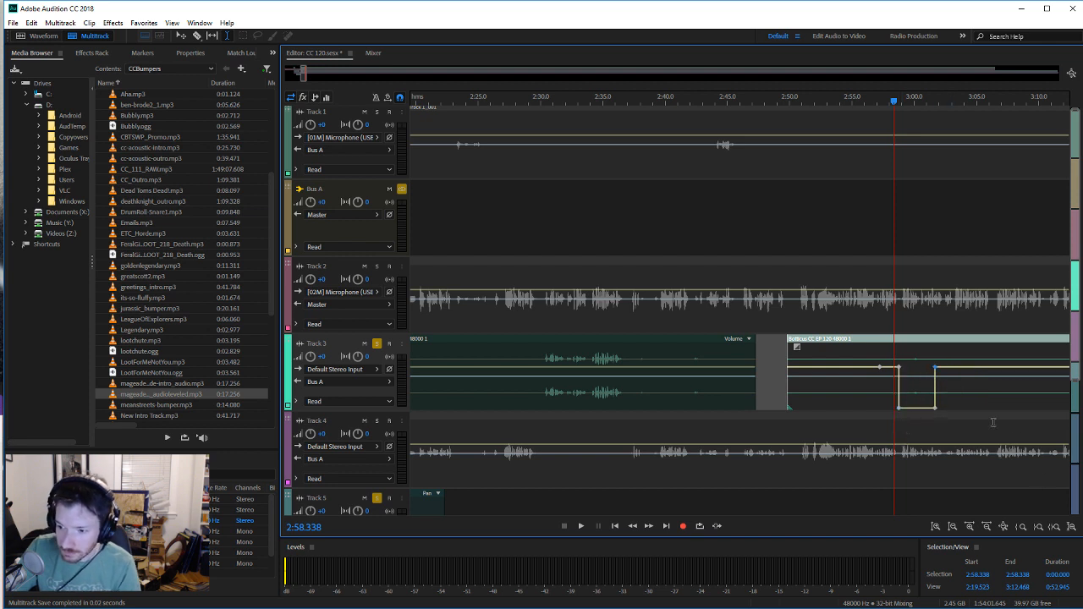
# Step: Play from about 2:57.4 to check the lowered volume section on Track 3
pyautogui.click(883, 396)
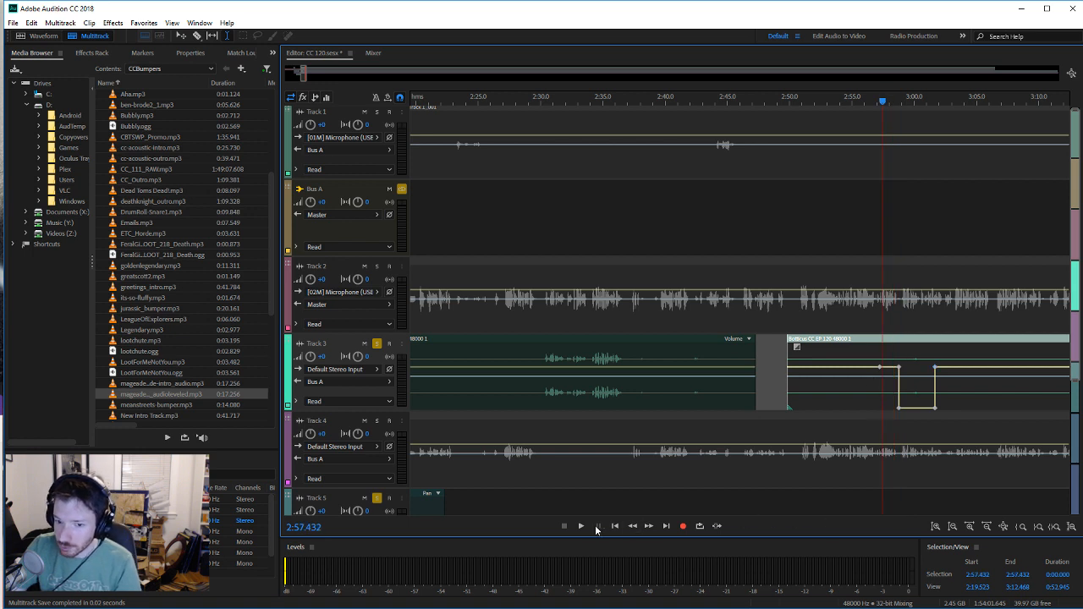
pyautogui.click(581, 526)
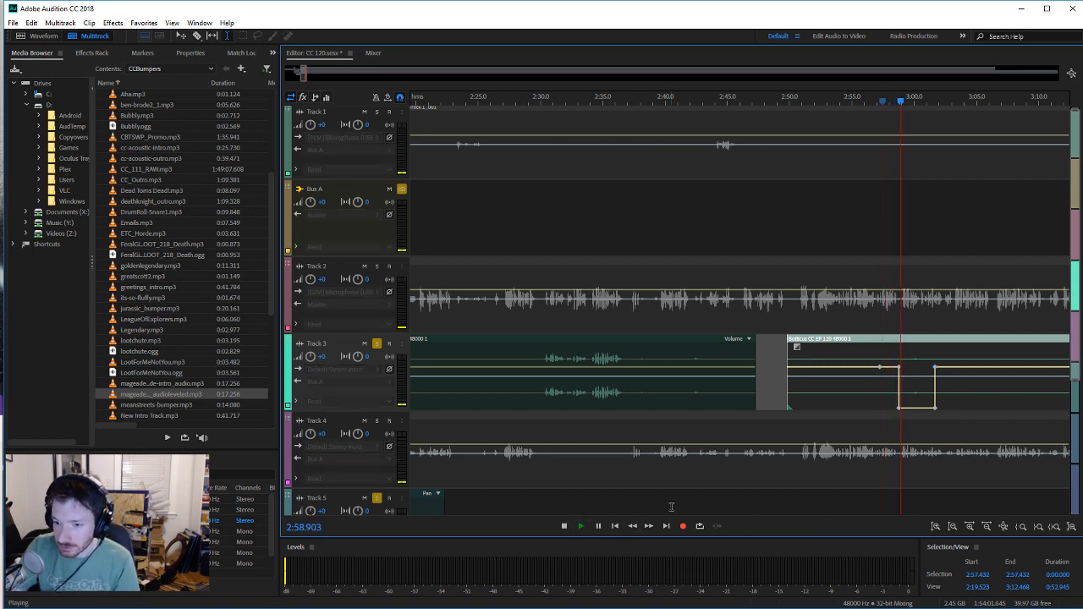
pyautogui.click(564, 526)
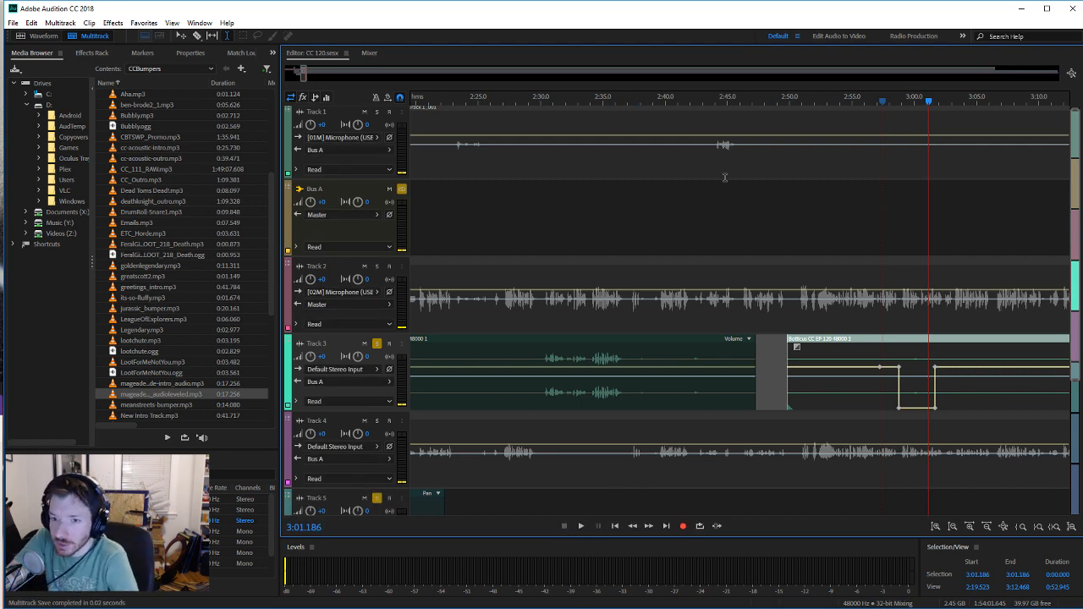
# Step: Examine the tracks beyond 2:43, looking as far as about 6:30 and again around 3:40 to 4:25, for further noises
pyautogui.click(709, 149)
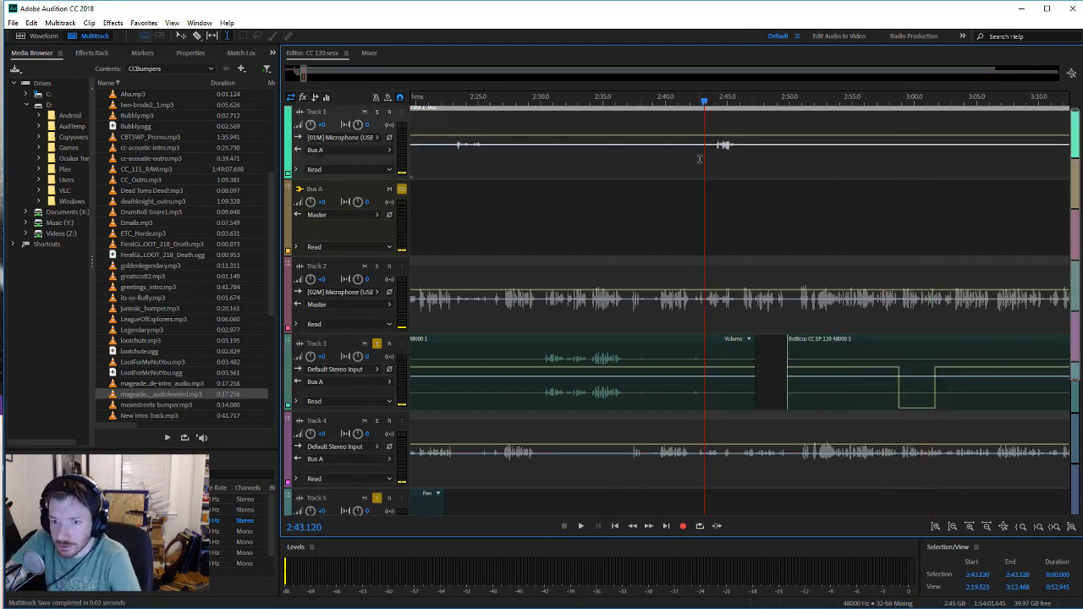
pyautogui.click(852, 387)
pyautogui.click(699, 168)
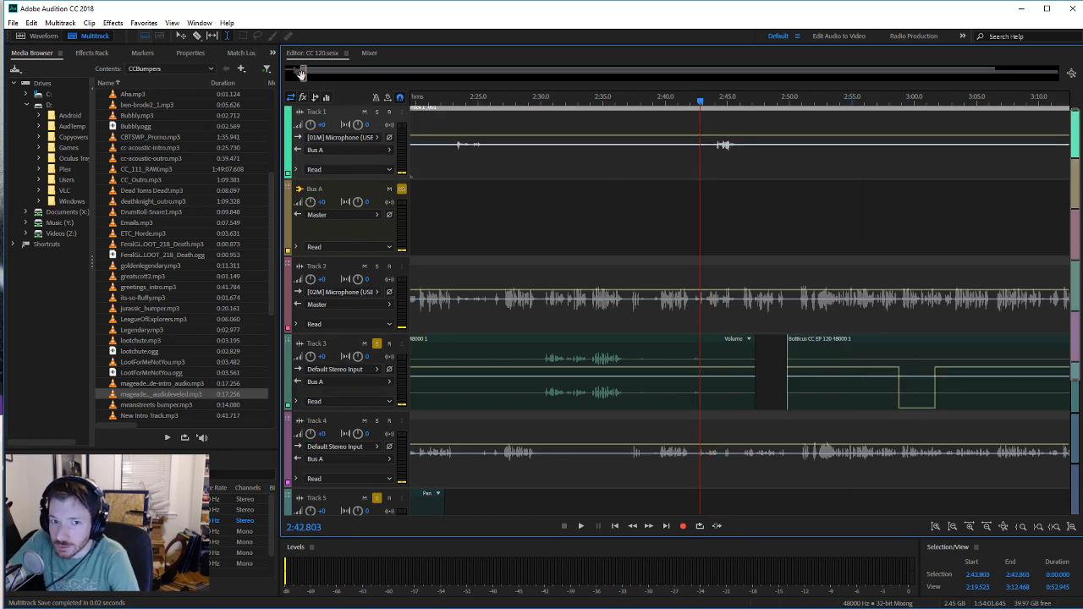
pyautogui.moveTo(303, 75); pyautogui.dragTo(325, 75)
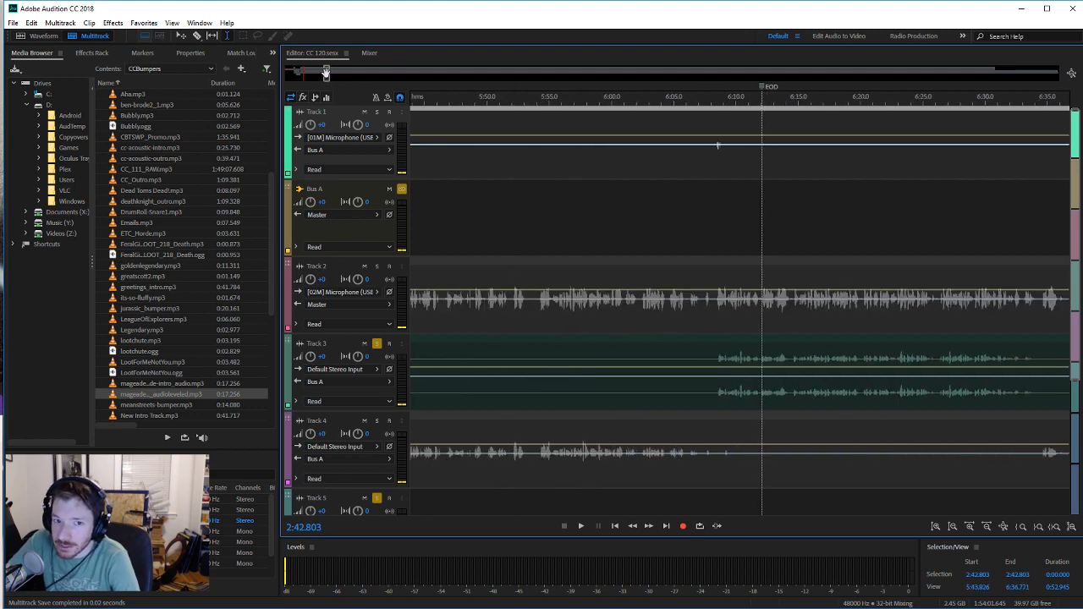
pyautogui.moveTo(327, 74); pyautogui.dragTo(305, 75)
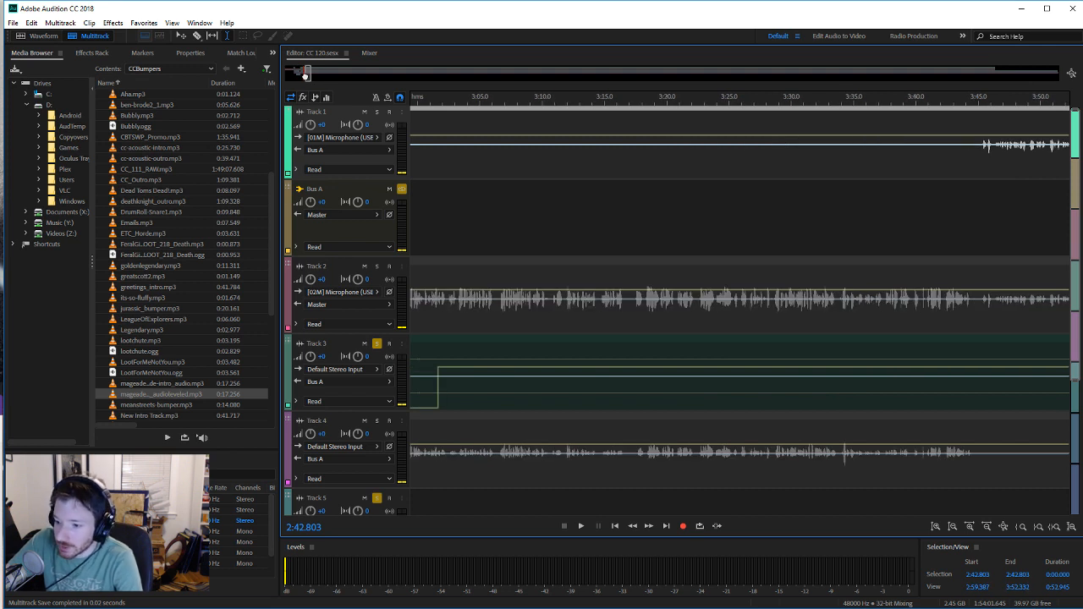
pyautogui.moveTo(305, 74); pyautogui.dragTo(307, 75)
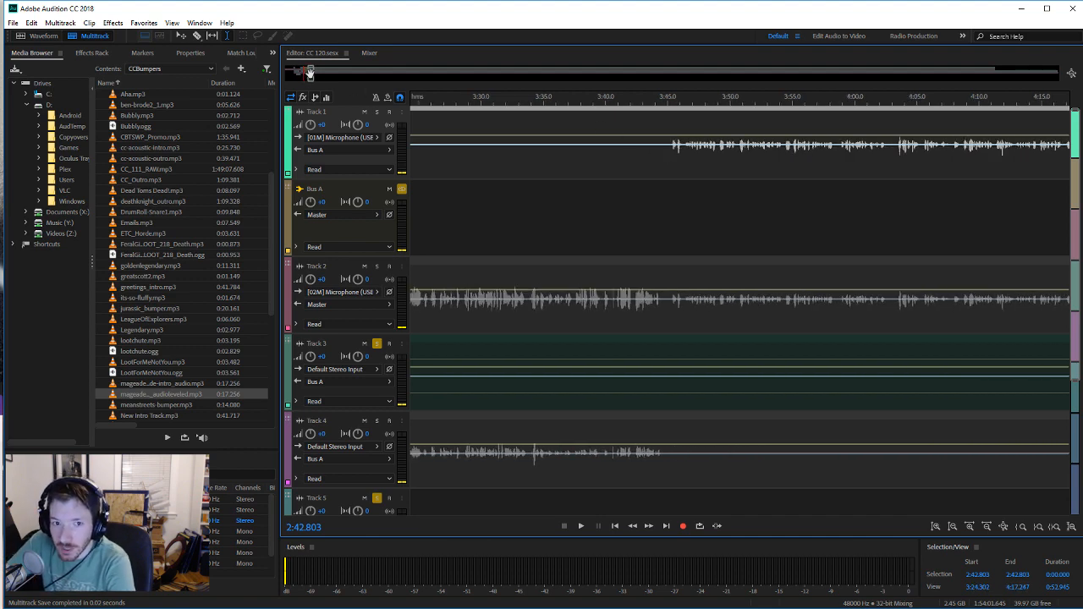
pyautogui.moveTo(312, 75); pyautogui.dragTo(313, 75)
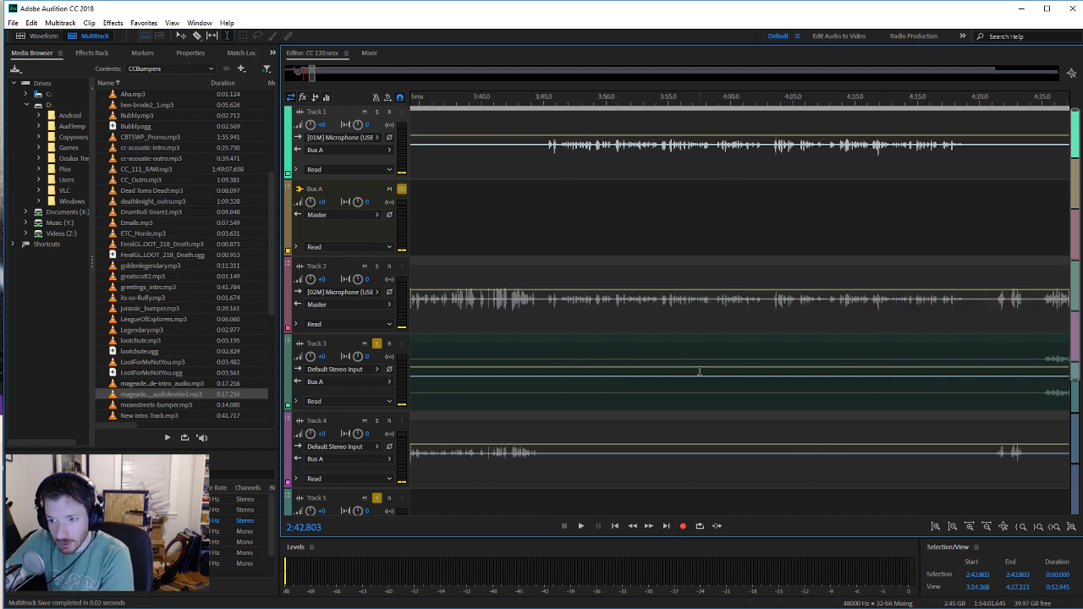
pyautogui.click(915, 147)
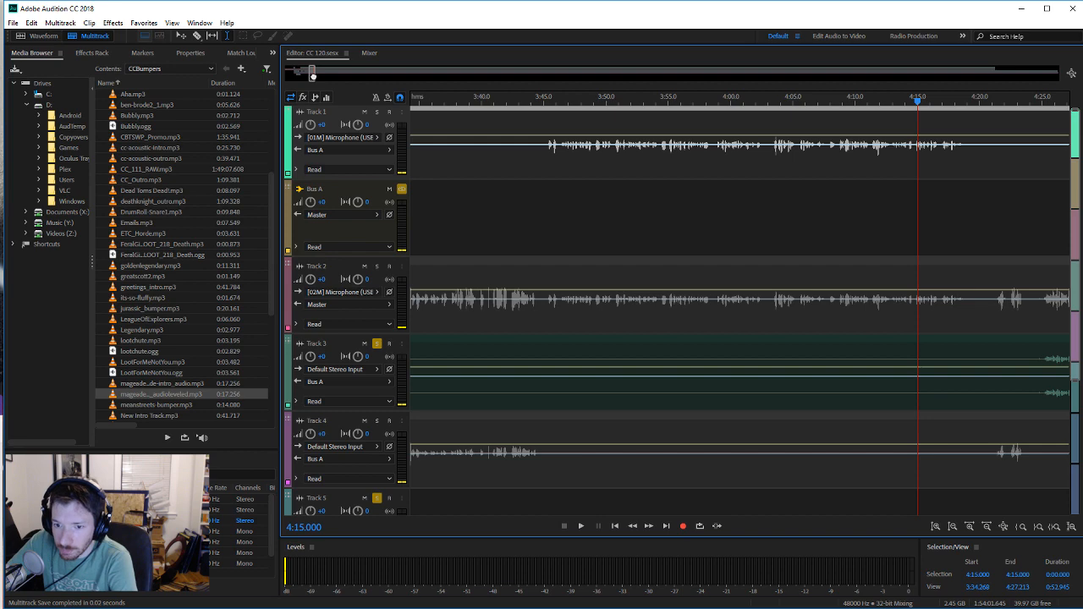
# Step: Listen to Track 3 from about 4:24.2, just before the voice comes in
pyautogui.moveTo(312, 76); pyautogui.dragTo(313, 74)
pyautogui.click(721, 388)
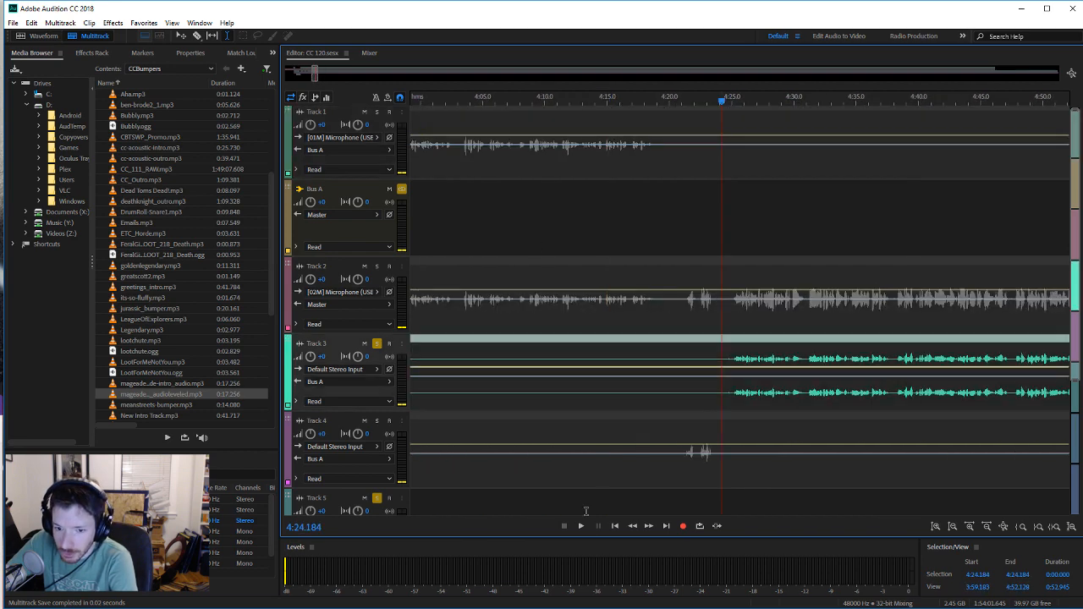
pyautogui.click(580, 525)
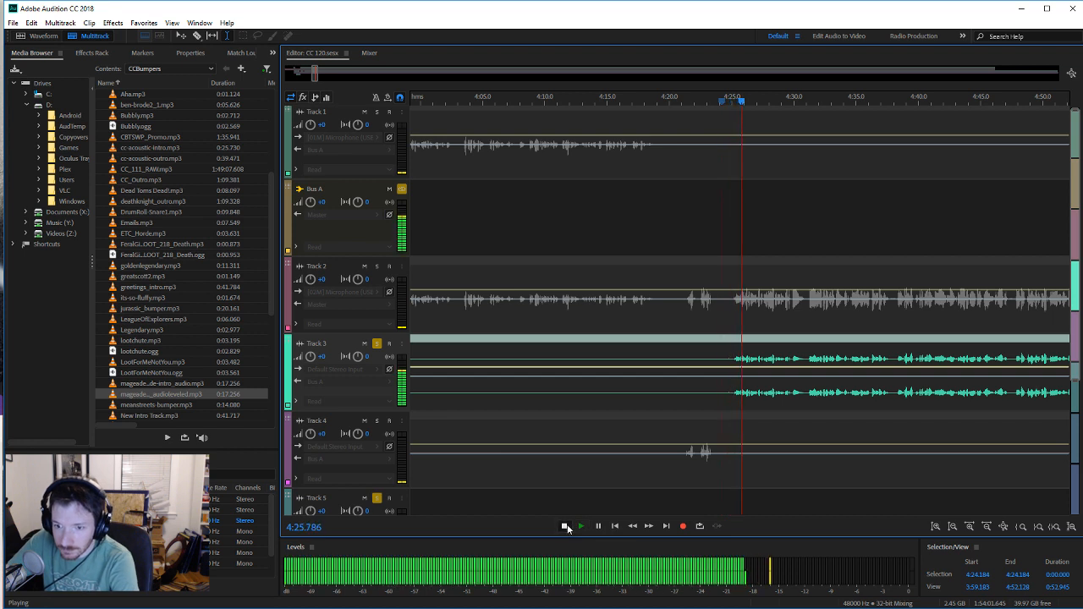
pyautogui.click(564, 526)
# Step: Silence the Track 3 clip between about 4:24.0 and 4:25.0, just before the voice comes in, and save the session
pyautogui.moveTo(730, 392); pyautogui.dragTo(720, 393)
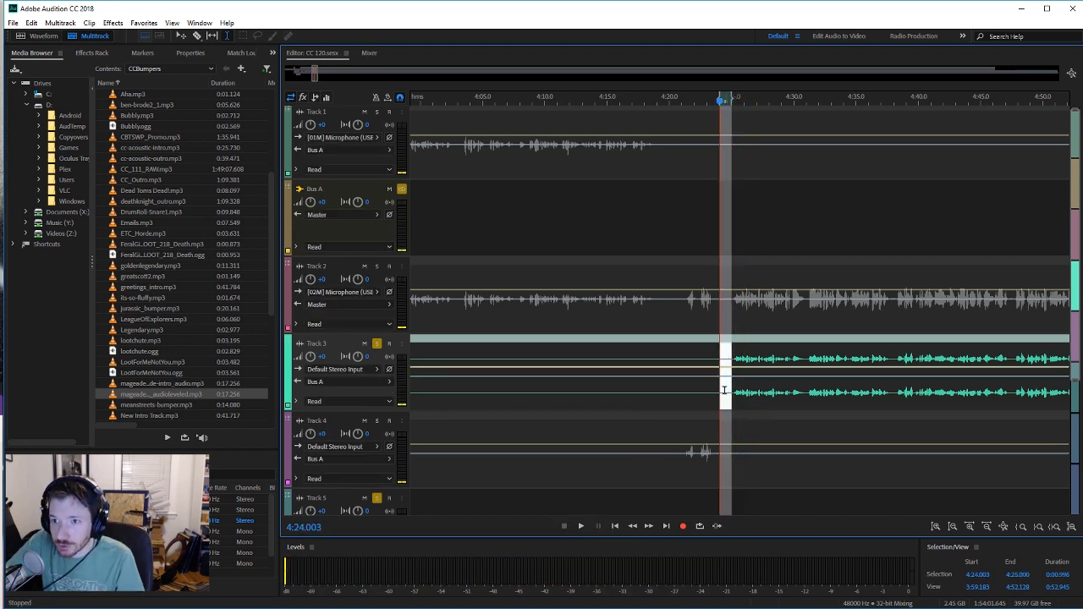
pyautogui.rightClick(724, 390)
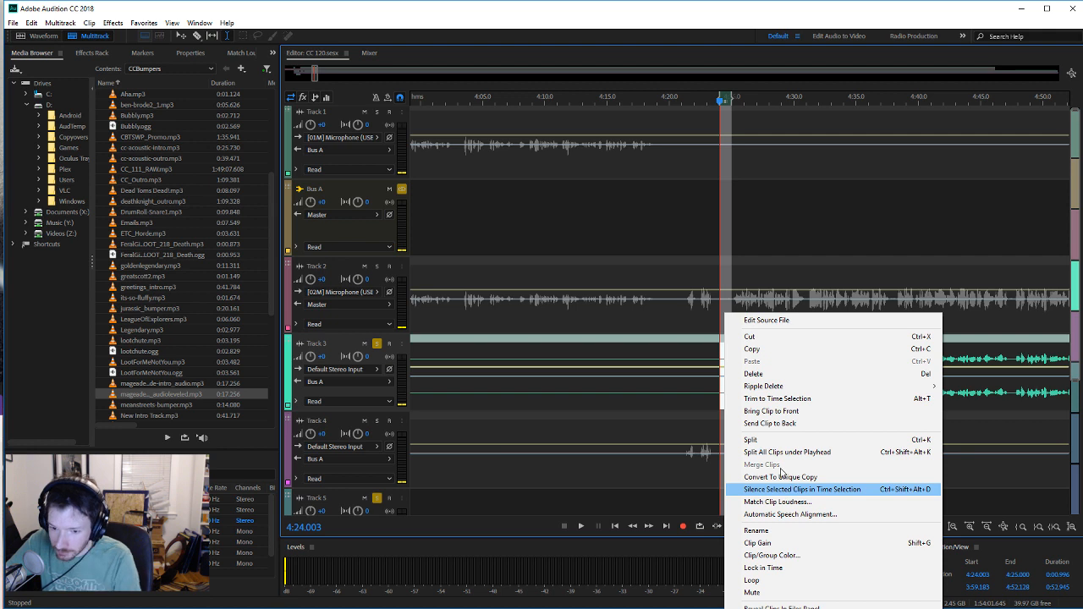
pyautogui.click(795, 489)
pyautogui.click(60, 23)
pyautogui.moveTo(88, 24)
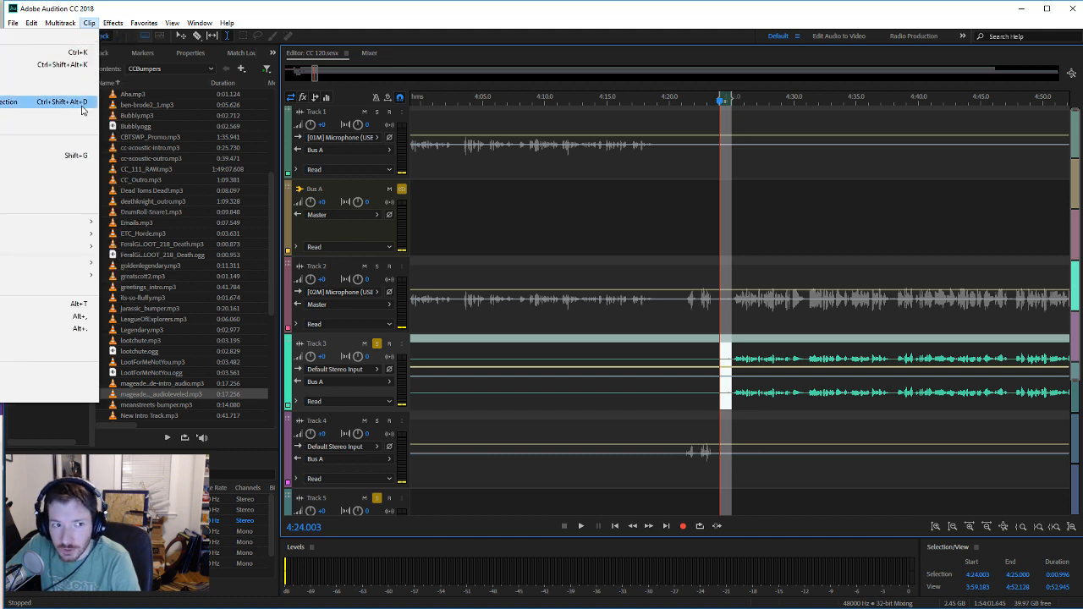
pyautogui.click(242, 4)
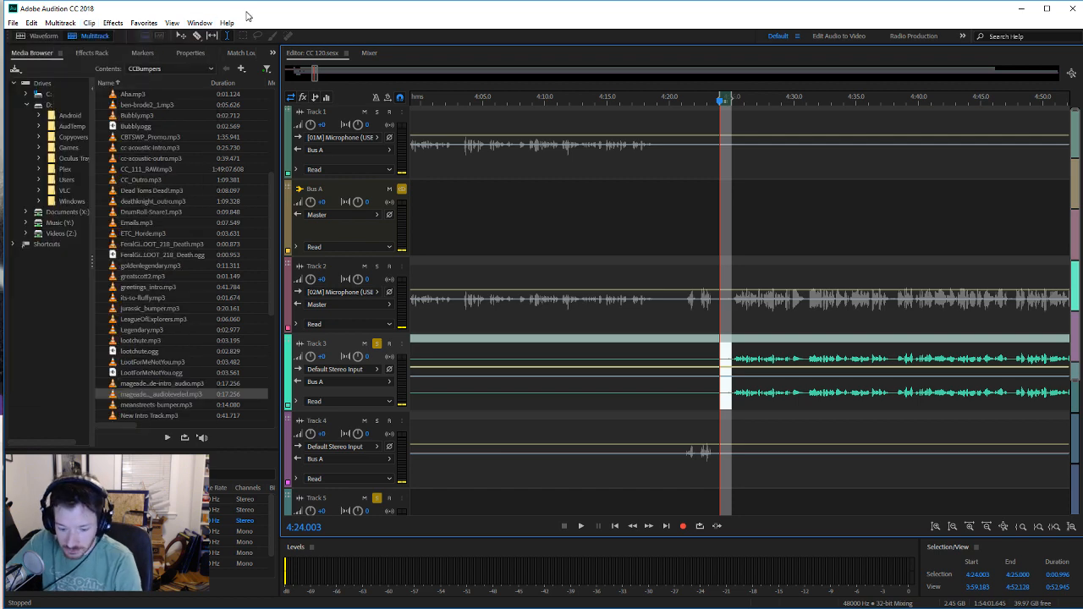
pyautogui.click(714, 351)
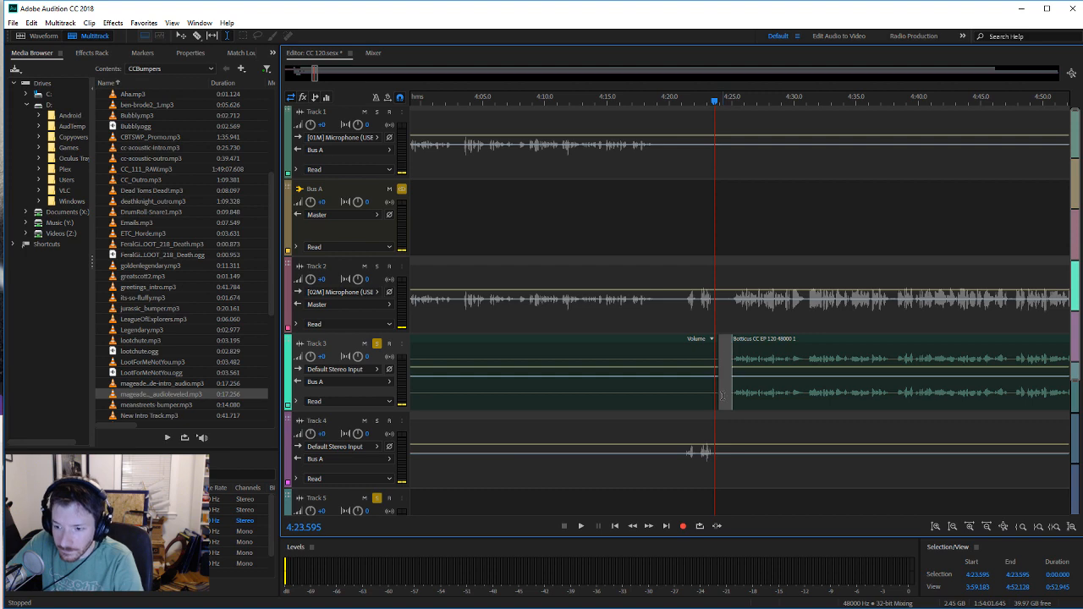
pyautogui.hotkey('ctrl', 's')
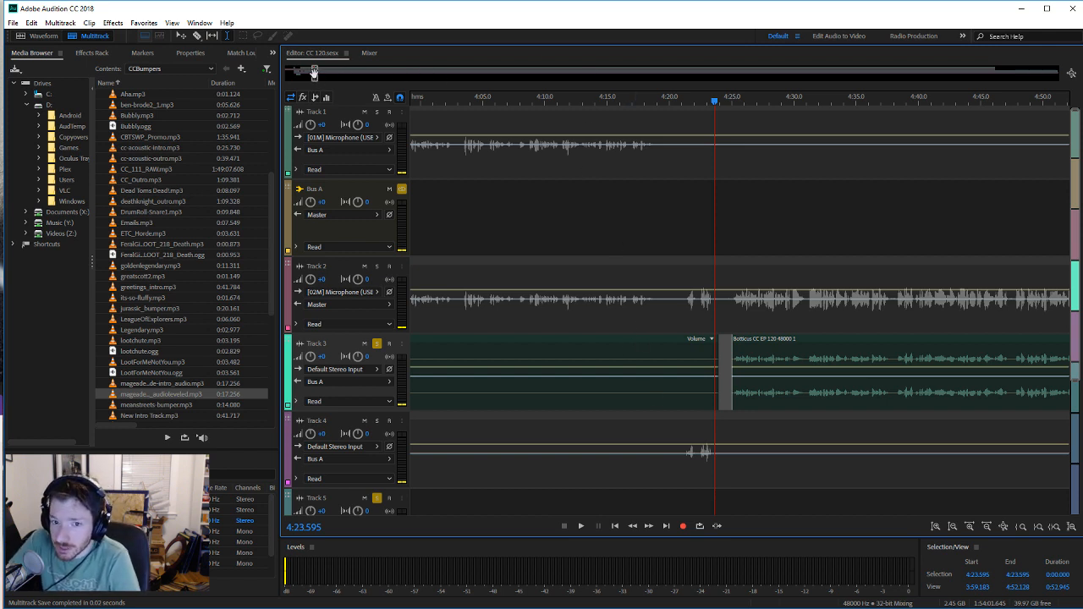
# Step: Solo Tracks 1 and 4 alongside Track 3 and examine the section from about 4:54 to 5:46 for noises
pyautogui.click(376, 111)
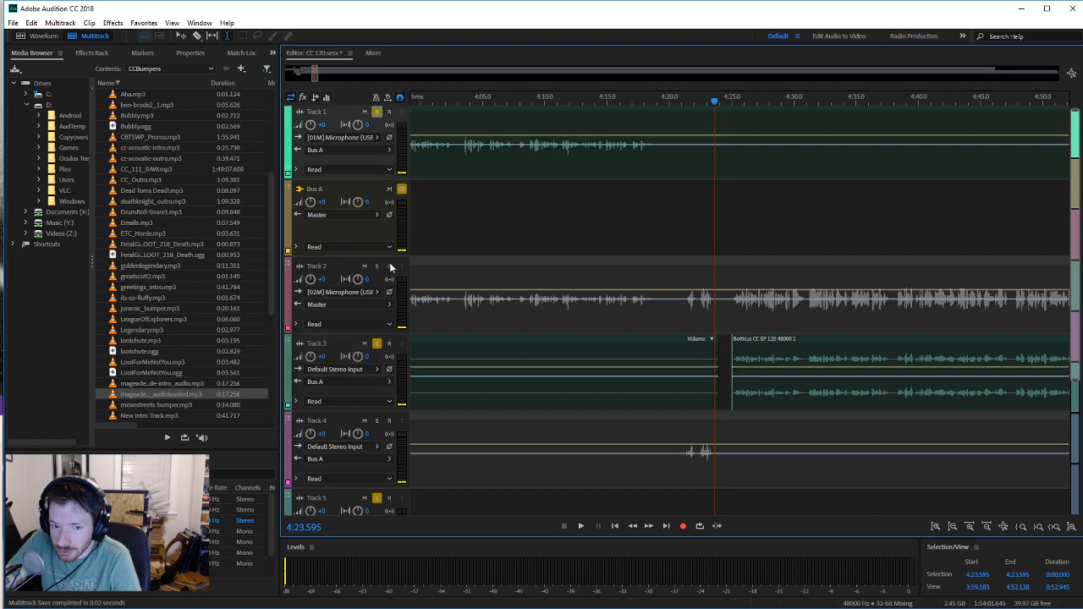
pyautogui.click(378, 422)
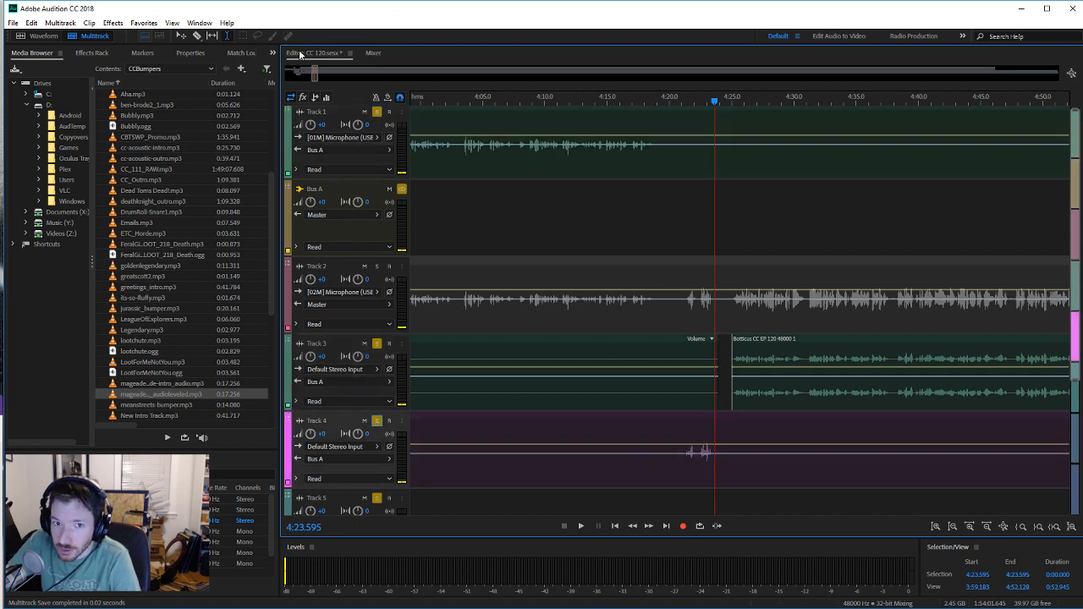
pyautogui.moveTo(313, 74); pyautogui.dragTo(319, 74)
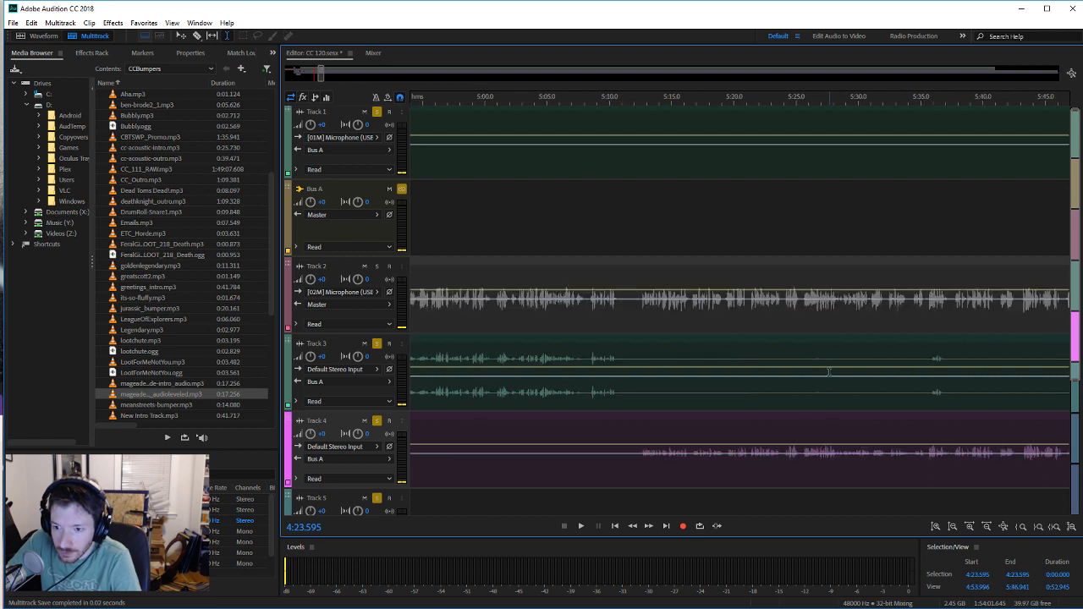
# Step: Take Tracks 1 and 4 out of solo and listen to Track 3 from about 5:26.4
pyautogui.click(813, 400)
pyautogui.click(378, 345)
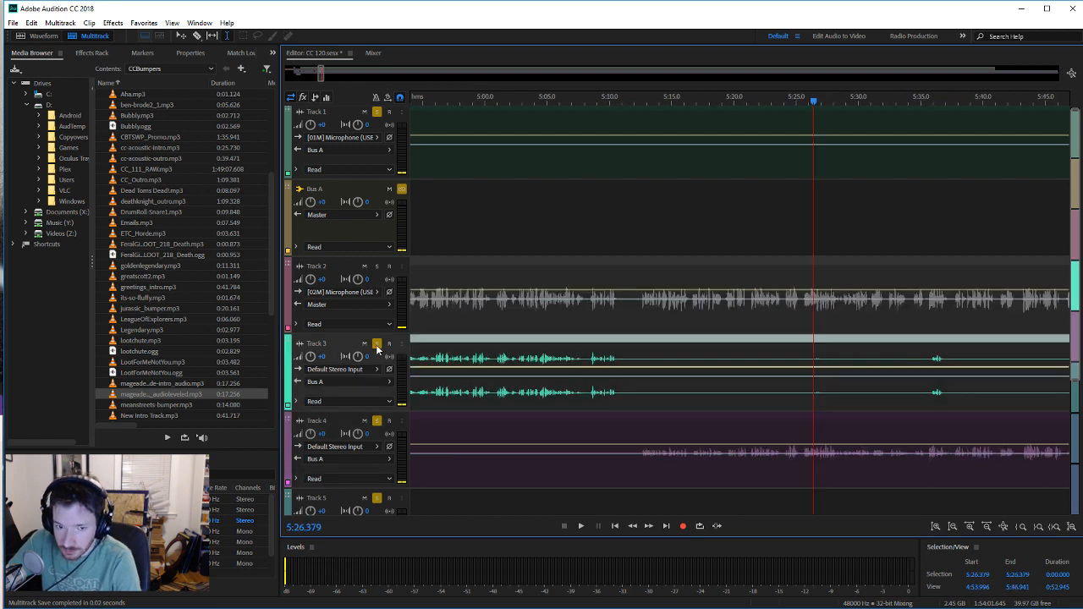
pyautogui.click(377, 422)
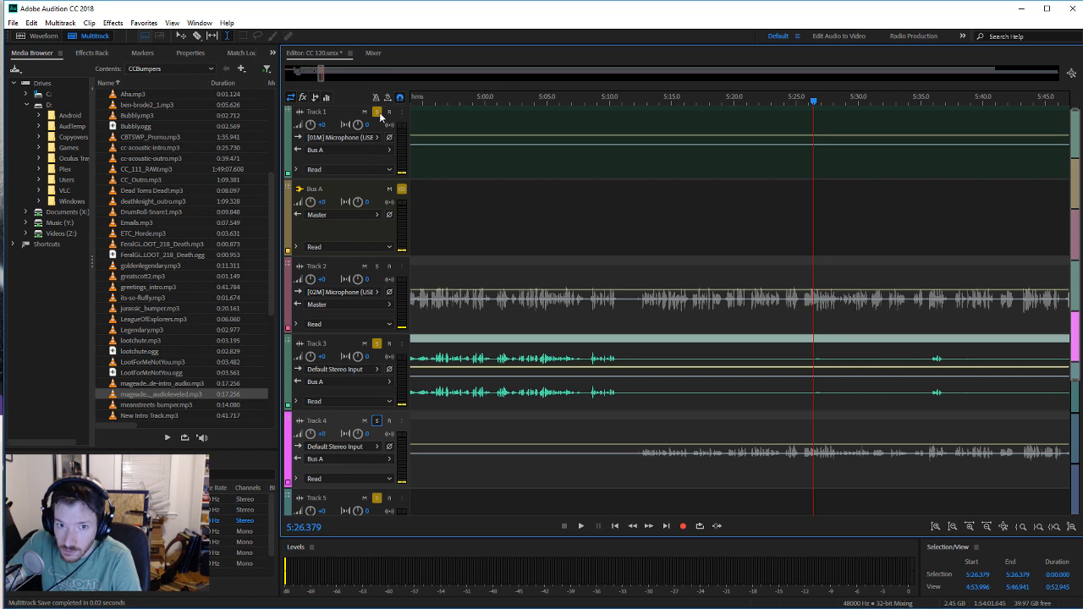
pyautogui.click(377, 112)
pyautogui.click(580, 527)
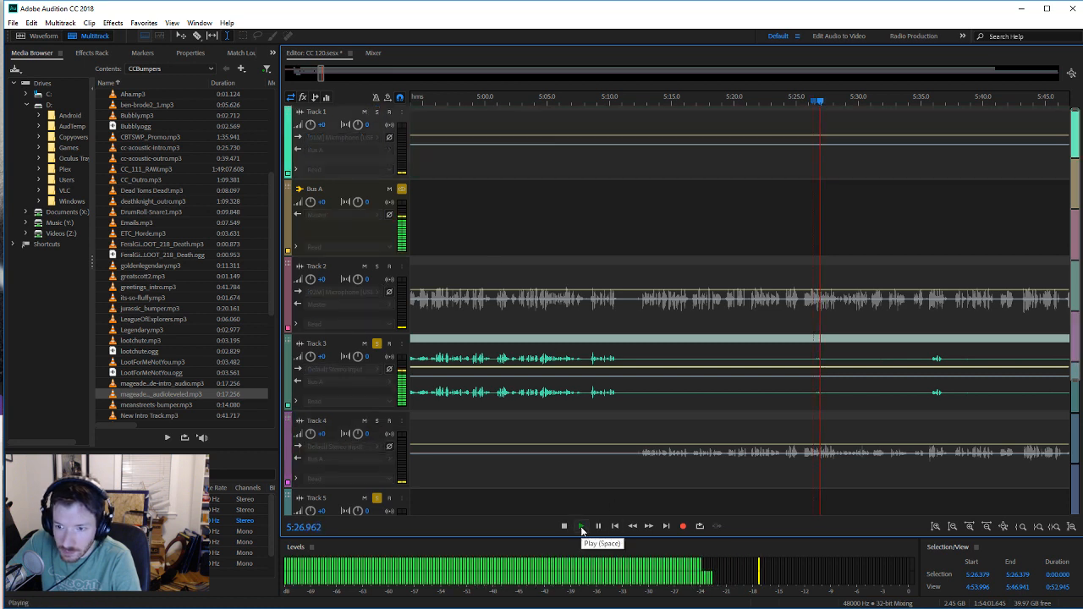
pyautogui.moveTo(810, 401); pyautogui.dragTo(827, 404)
pyautogui.press('Delete')
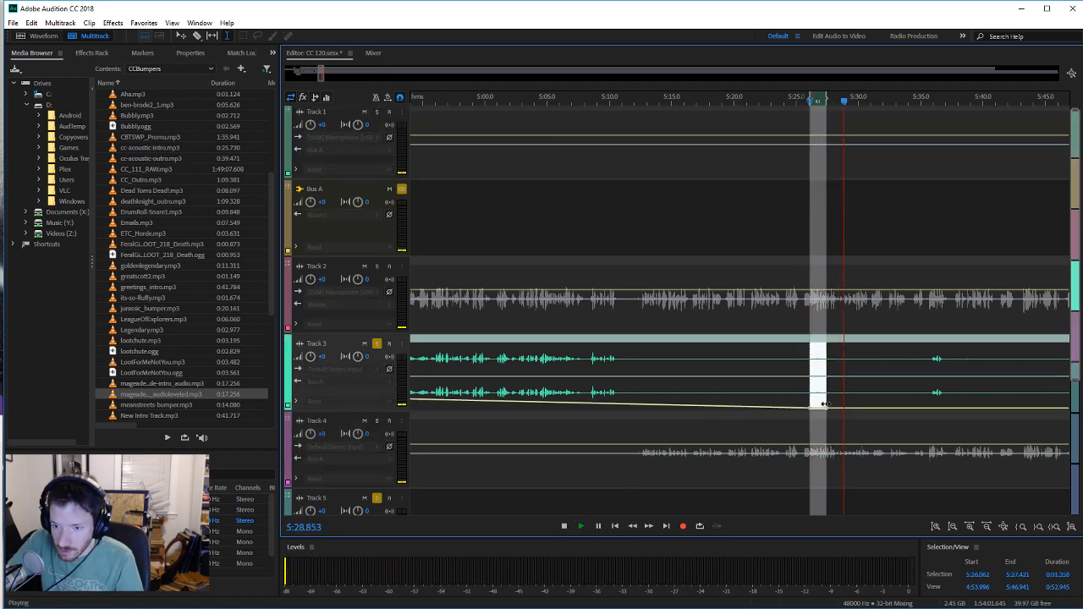
pyautogui.hotkey('ctrl', 'z')
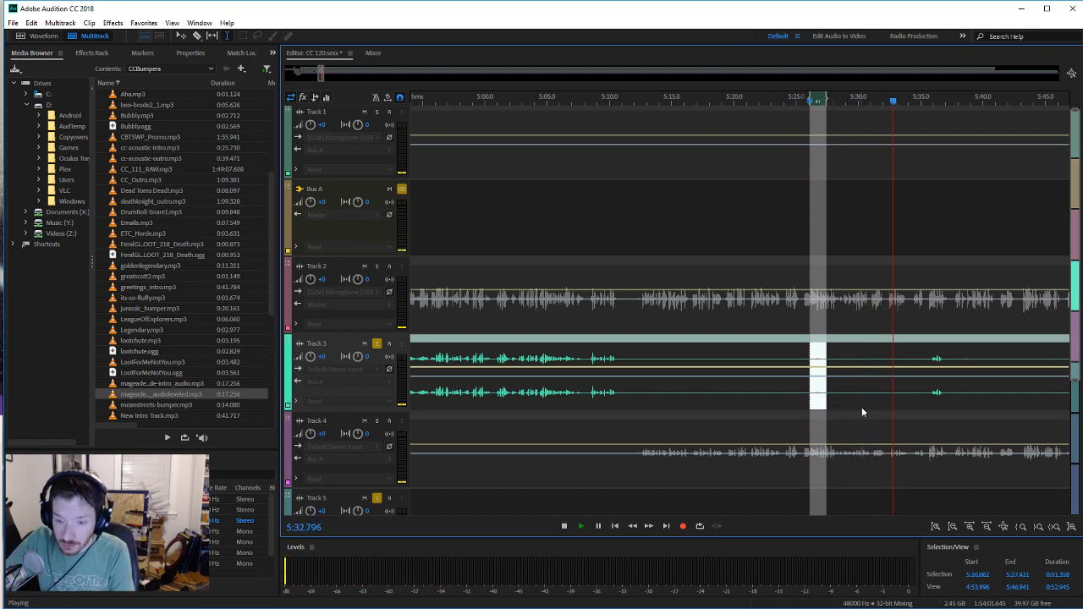
pyautogui.click(825, 372)
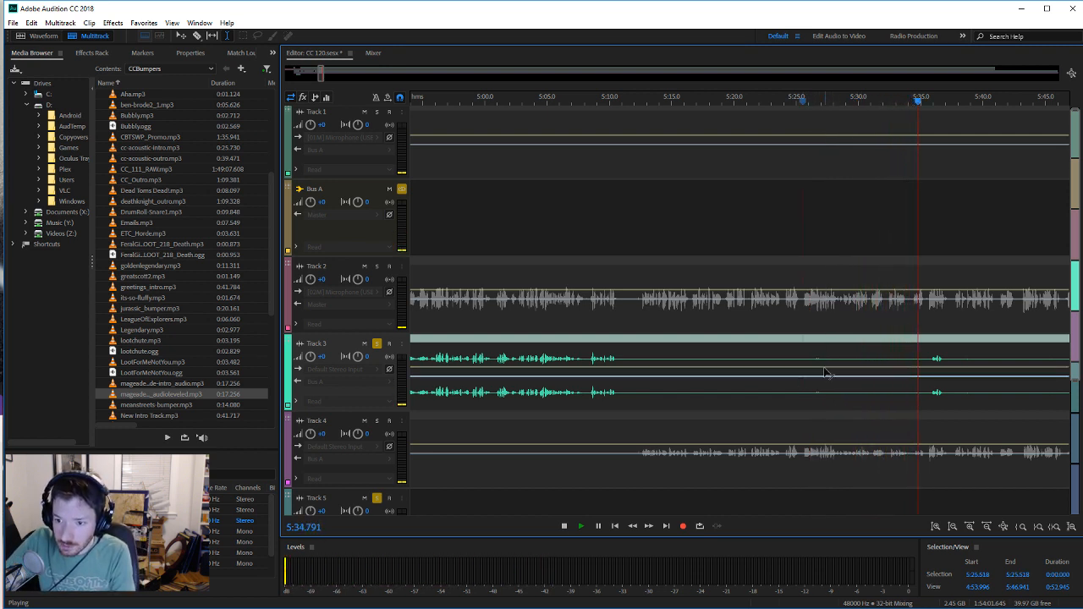
# Step: Silence the Track 3 clip between about 5:26.1 and 5:27.7
pyautogui.moveTo(813, 381); pyautogui.dragTo(829, 391)
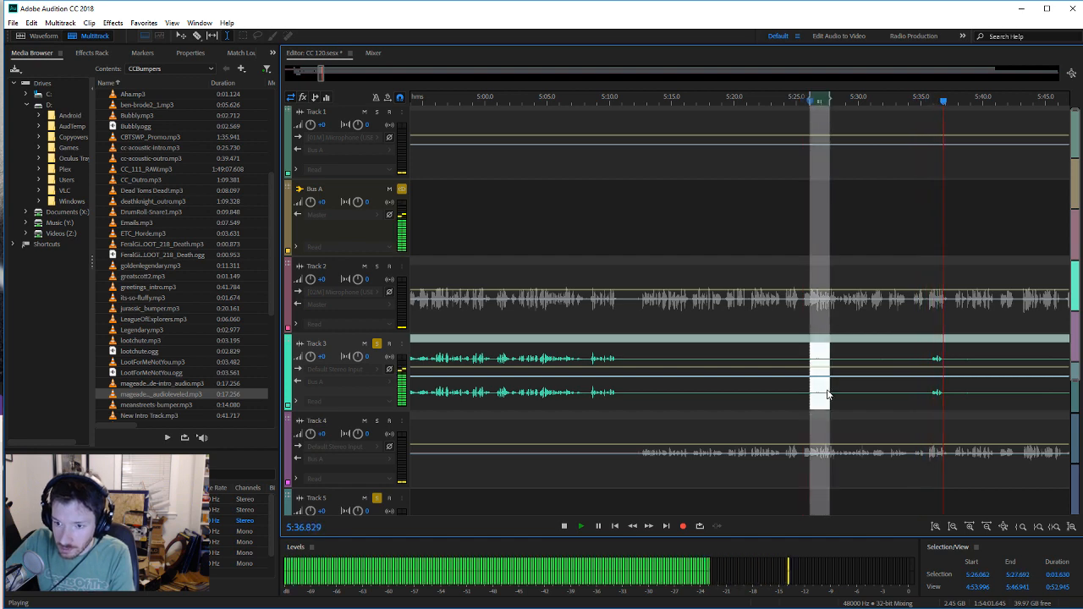
pyautogui.click(564, 525)
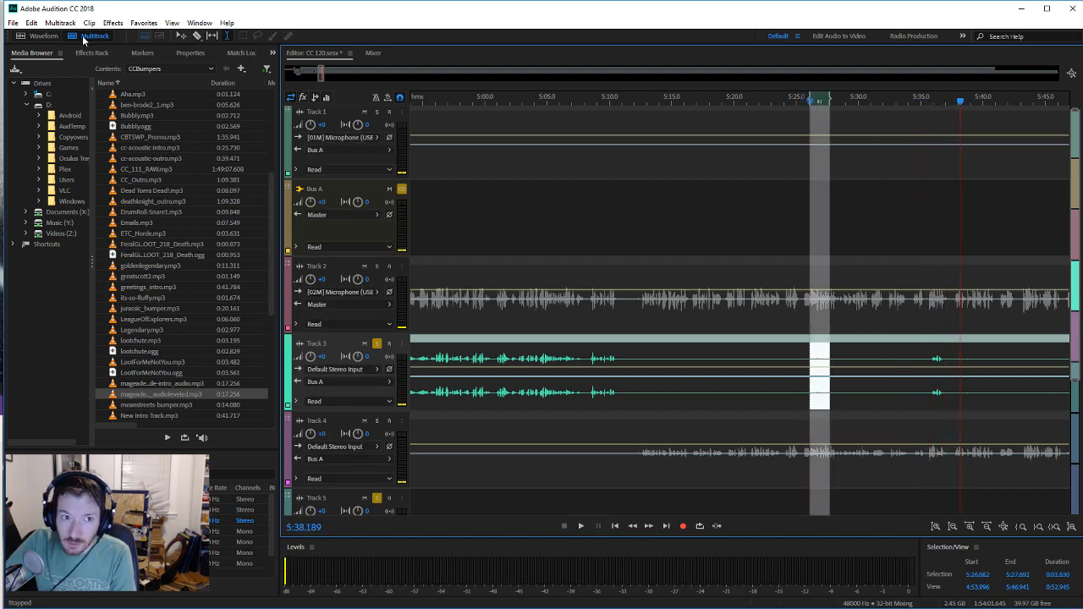
pyautogui.click(60, 23)
pyautogui.moveTo(90, 24)
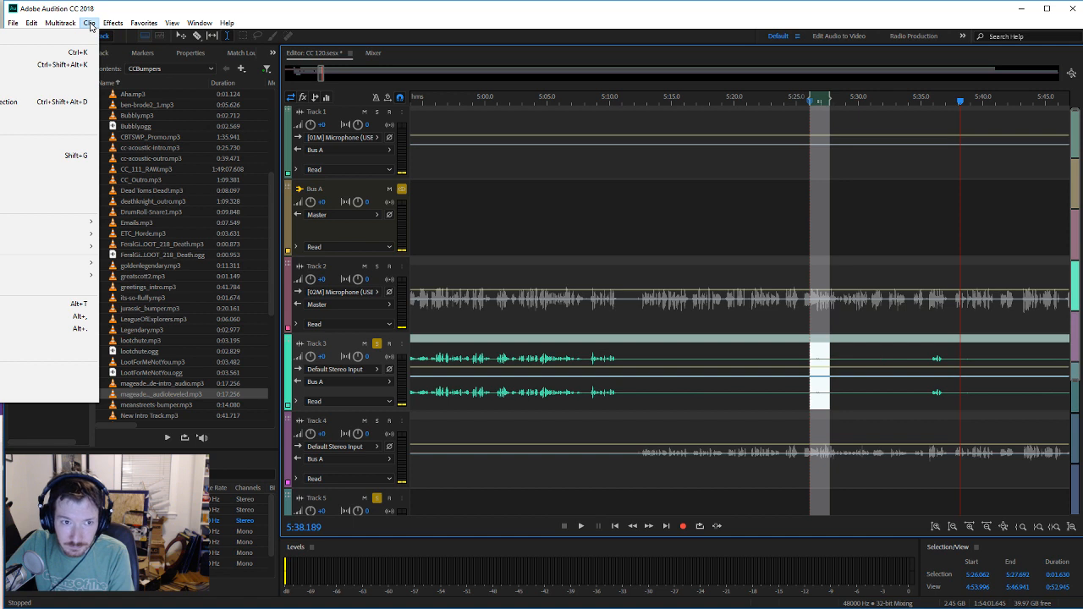
pyautogui.click(91, 26)
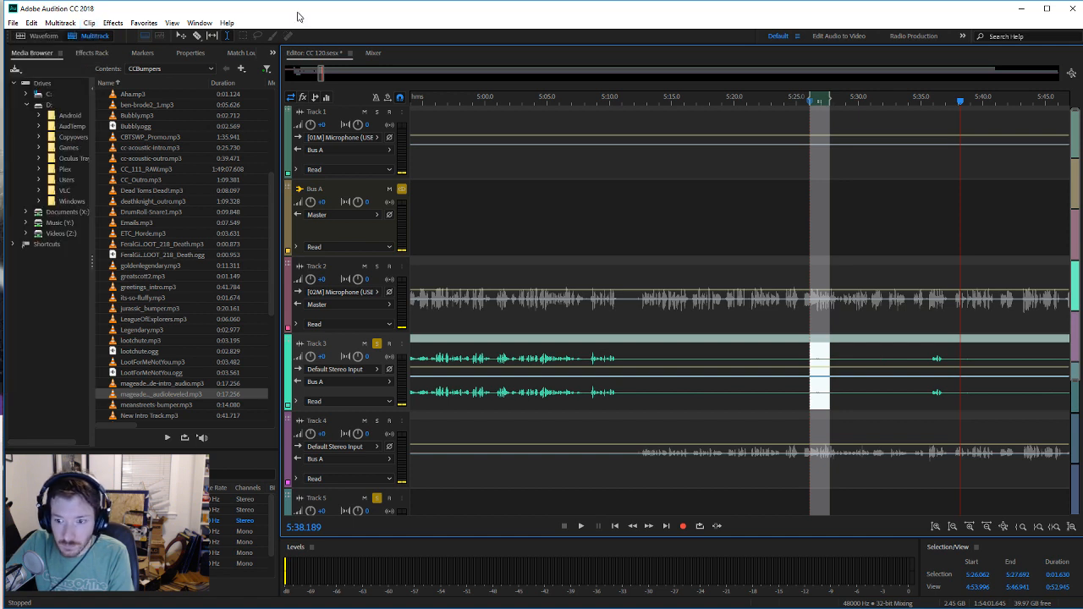
pyautogui.hotkey('ctrl', 'k')
pyautogui.press('Delete')
pyautogui.click(858, 370)
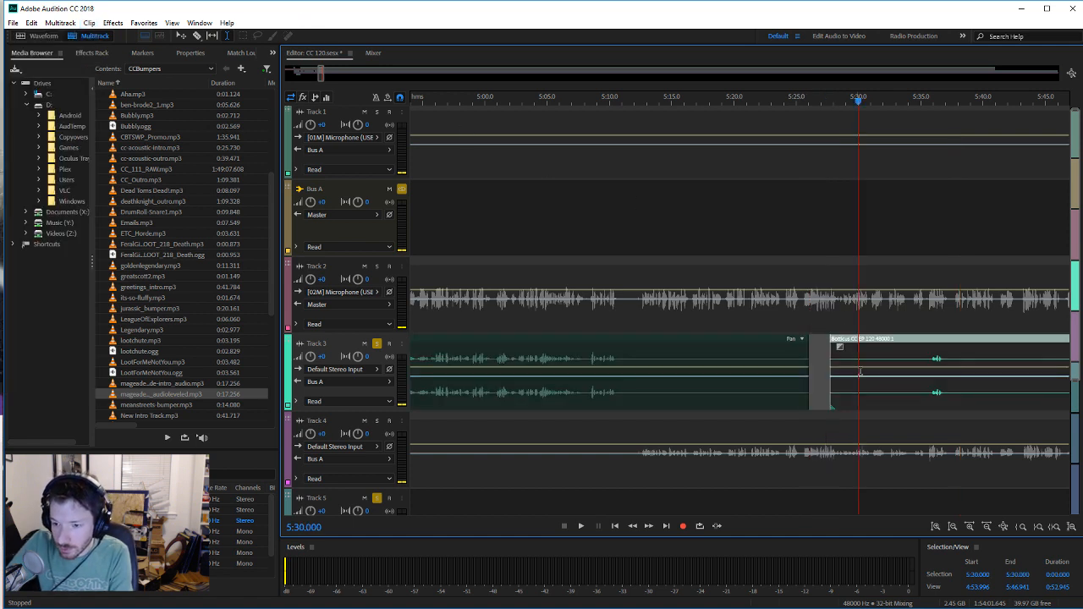
# Step: Listen to the short sound on Track 3 from about 5:35.7
pyautogui.click(914, 383)
pyautogui.click(921, 386)
pyautogui.click(930, 391)
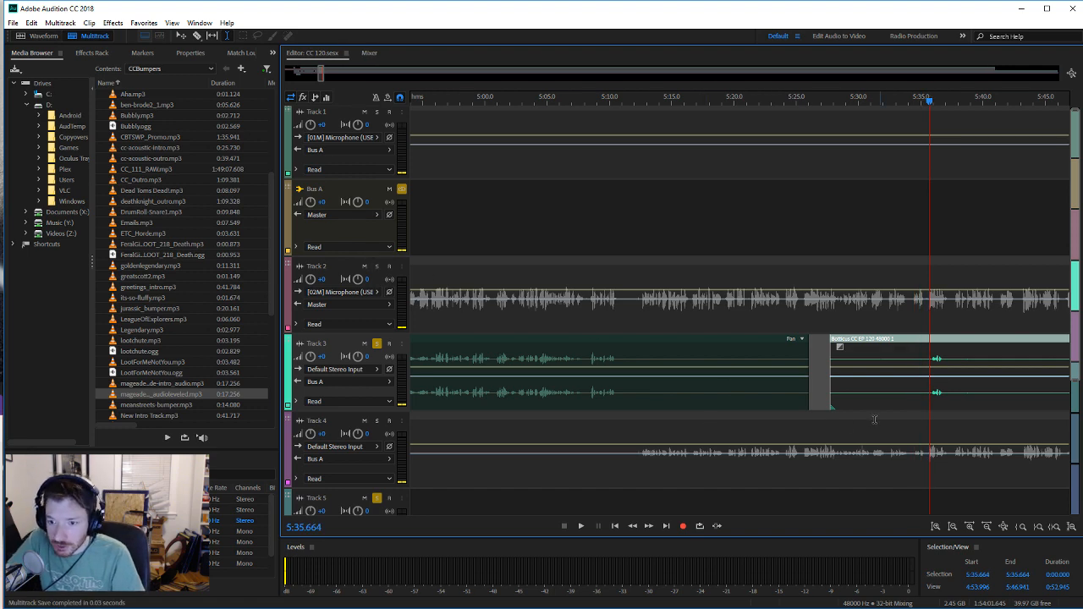
pyautogui.click(580, 526)
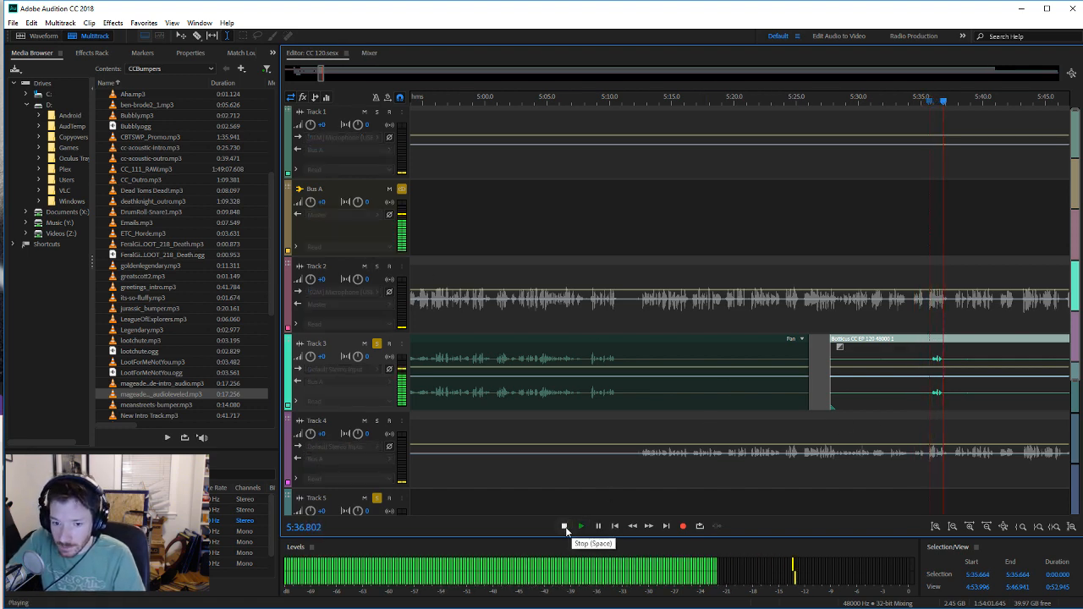
pyautogui.click(563, 525)
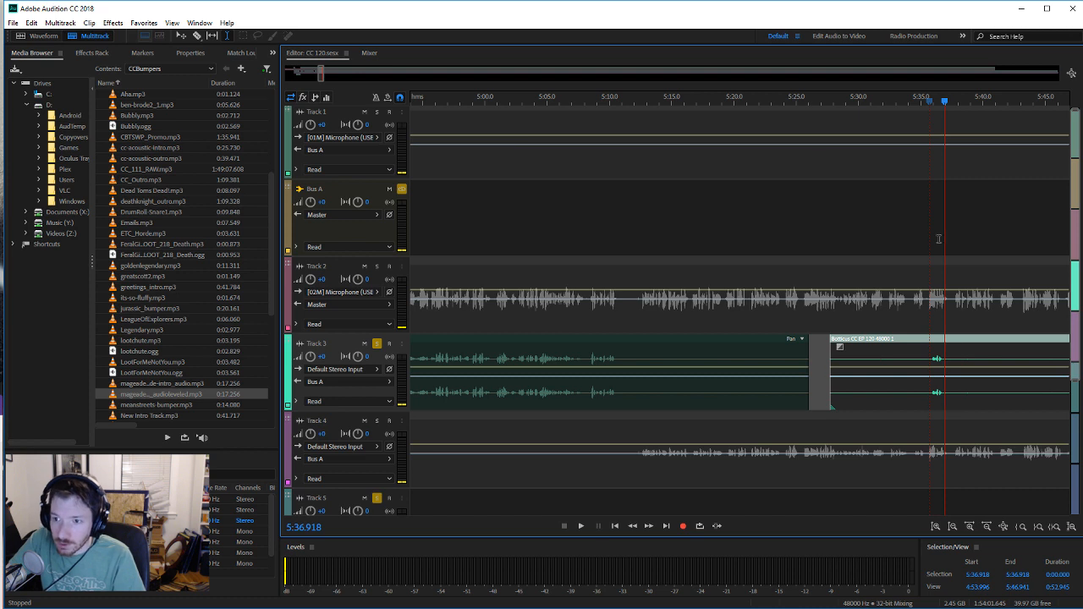
# Step: Solo Tracks 1 and 4 alongside Track 3 and play the mix from about 6:07.7
pyautogui.click(377, 421)
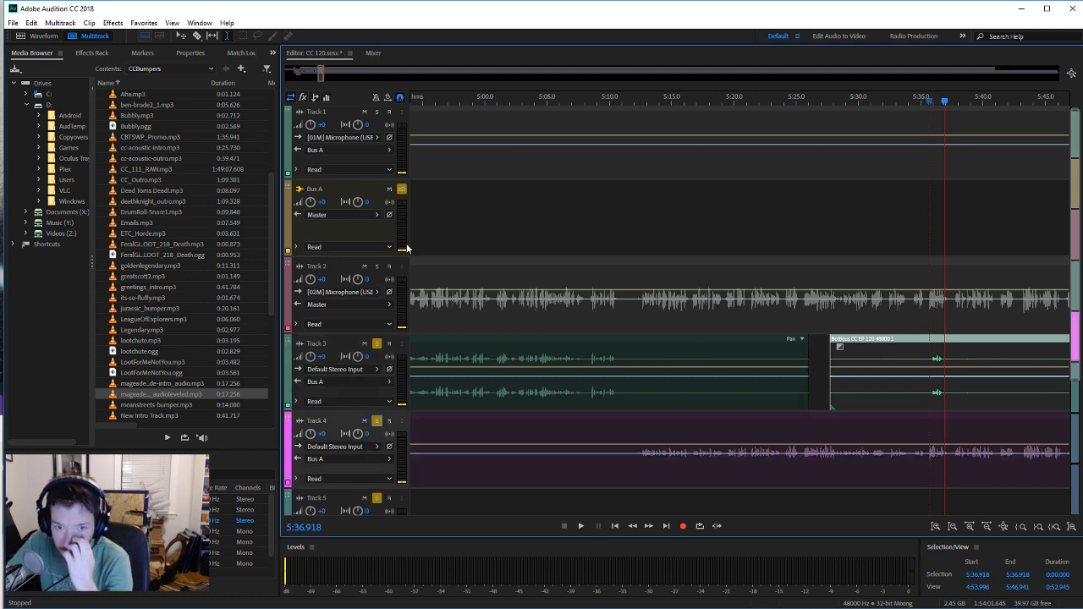
pyautogui.click(378, 111)
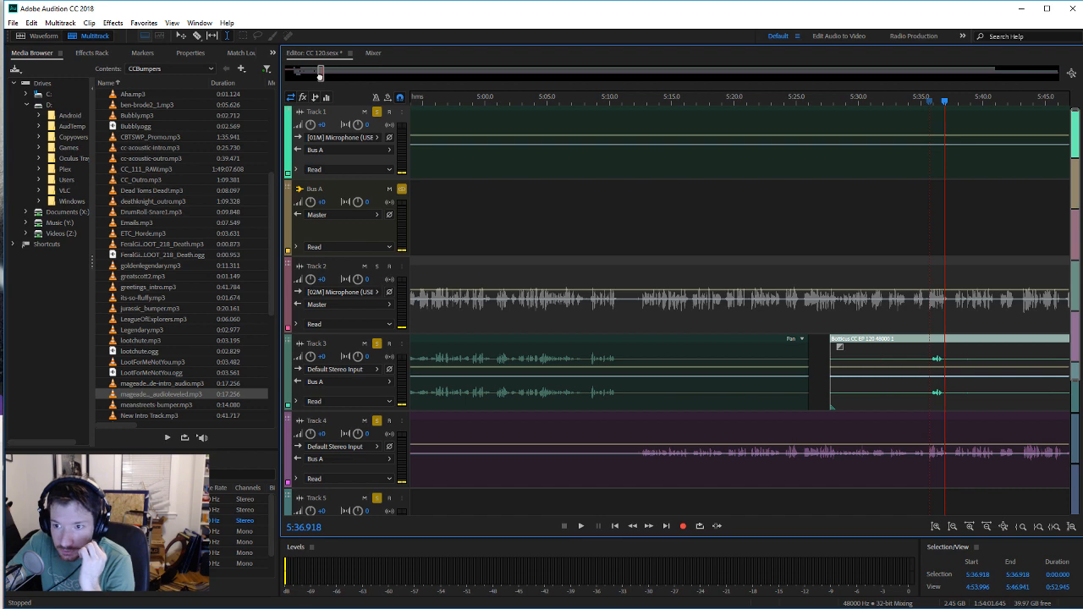
pyautogui.moveTo(320, 74); pyautogui.dragTo(325, 75)
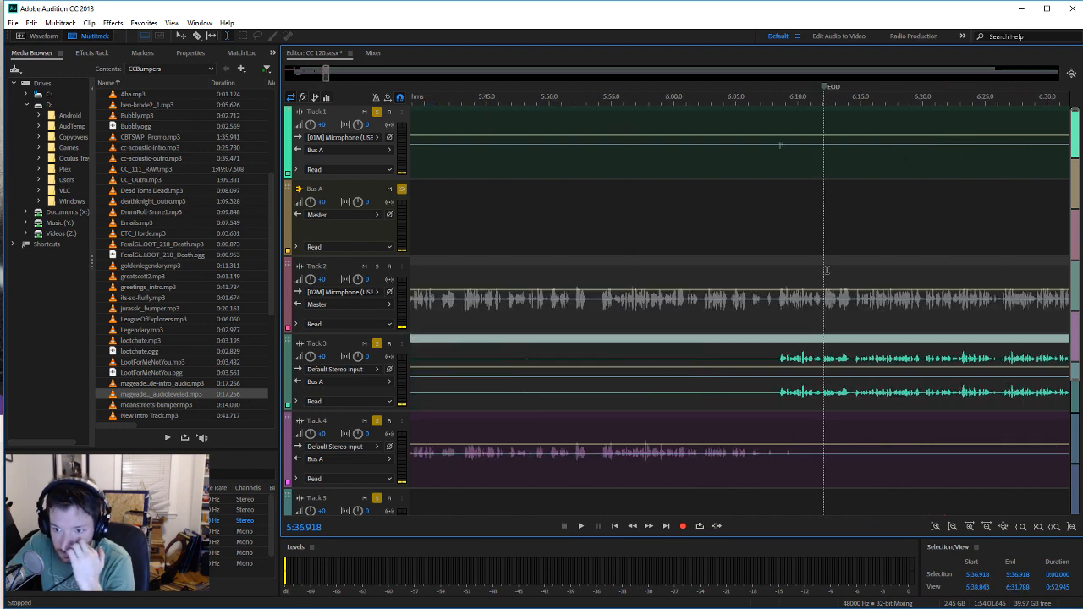
pyautogui.click(778, 155)
pyautogui.click(769, 161)
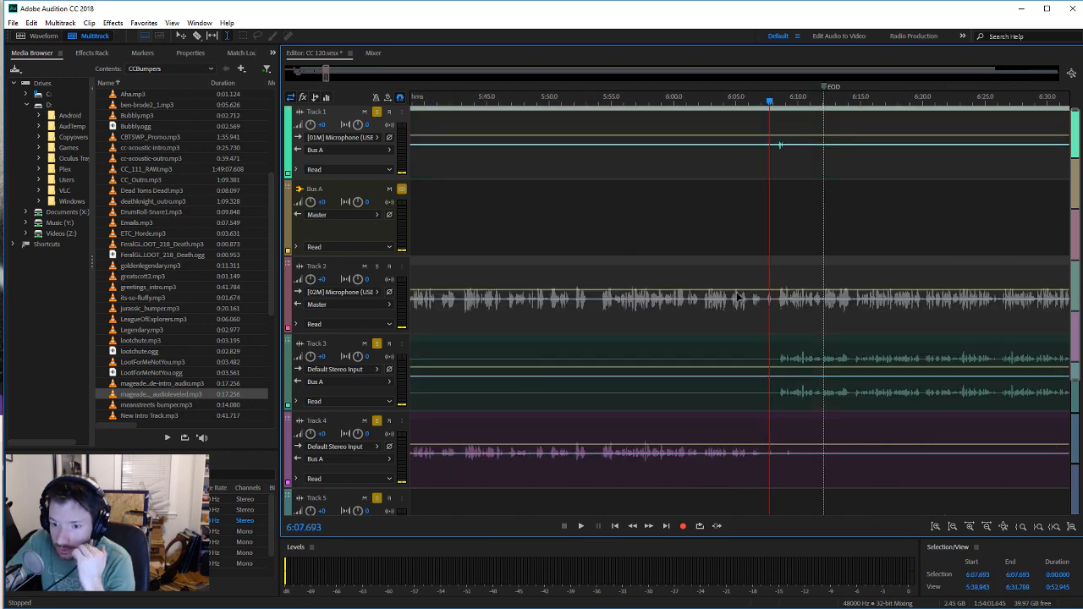
pyautogui.click(582, 527)
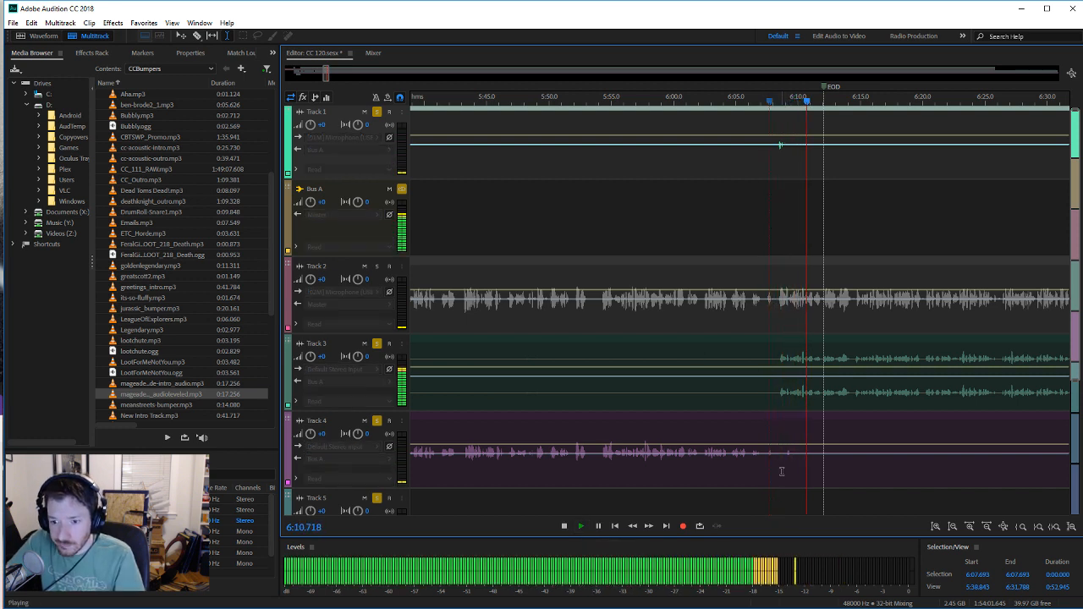
# Step: Drop the volume envelope to the minimum on Track 4 at about 6:08.7–6:10.0 and Track 1 at about 6:07.7–6:09.2, and save the session
pyautogui.moveTo(782, 470); pyautogui.dragTo(795, 470)
pyautogui.moveTo(769, 160); pyautogui.dragTo(787, 163)
pyautogui.hotkey('shift', 'm')
pyautogui.click(802, 213)
pyautogui.hotkey('ctrl', 's')
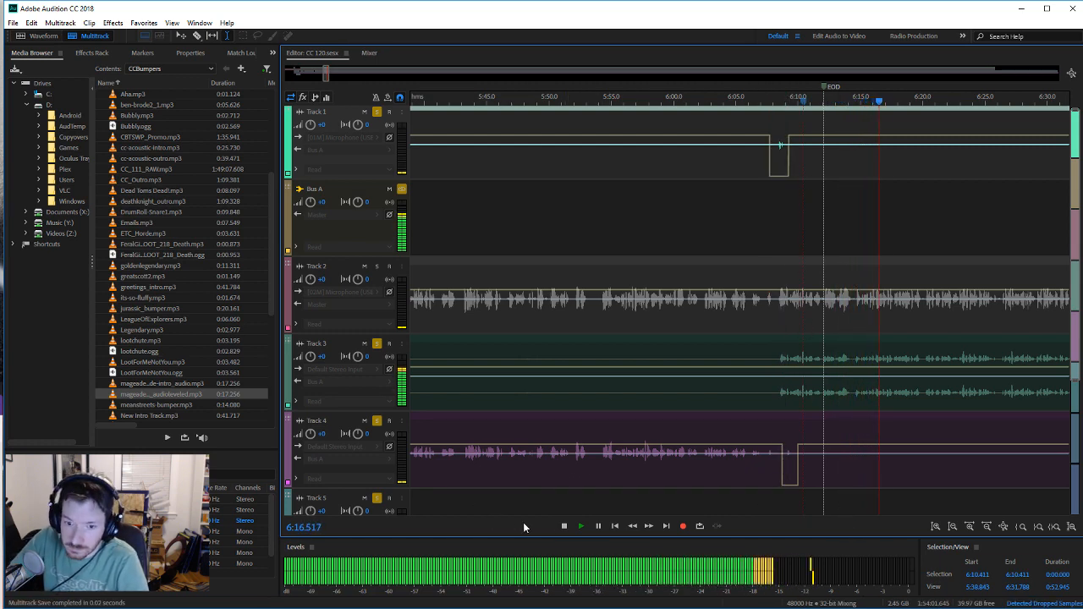
pyautogui.click(563, 526)
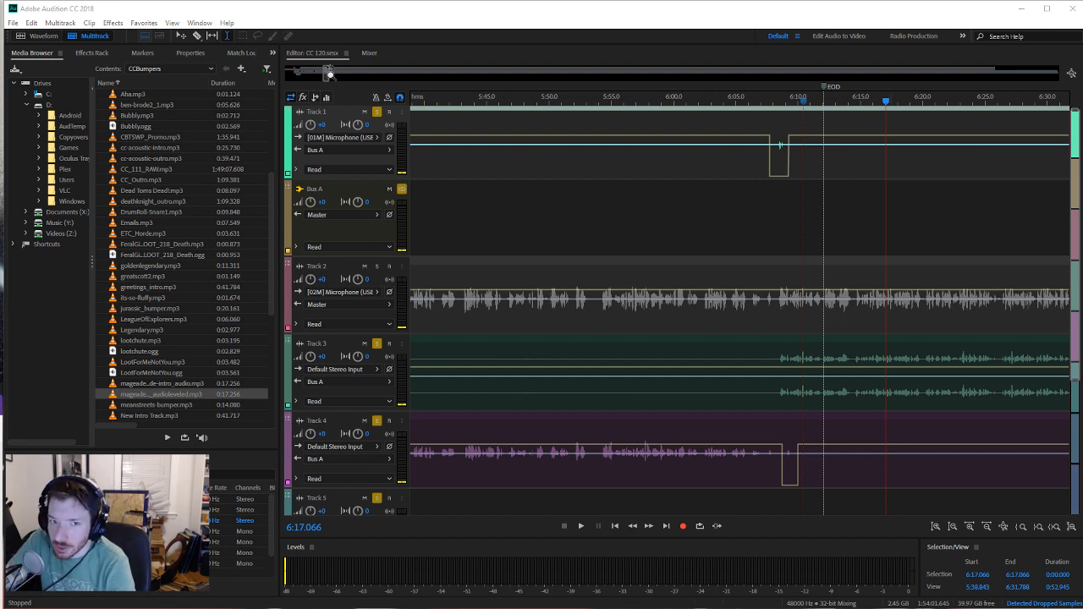
# Step: Play from about 6:03.3 to check the lowered volume sections on Tracks 1 and 4
pyautogui.click(840, 158)
pyautogui.click(826, 162)
pyautogui.click(761, 155)
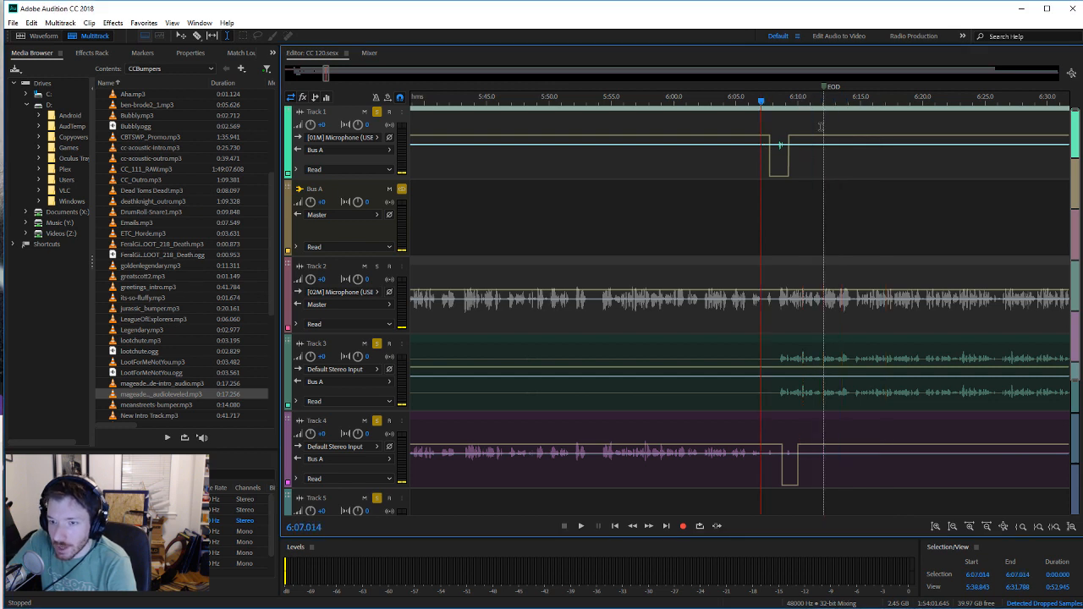
pyautogui.click(714, 162)
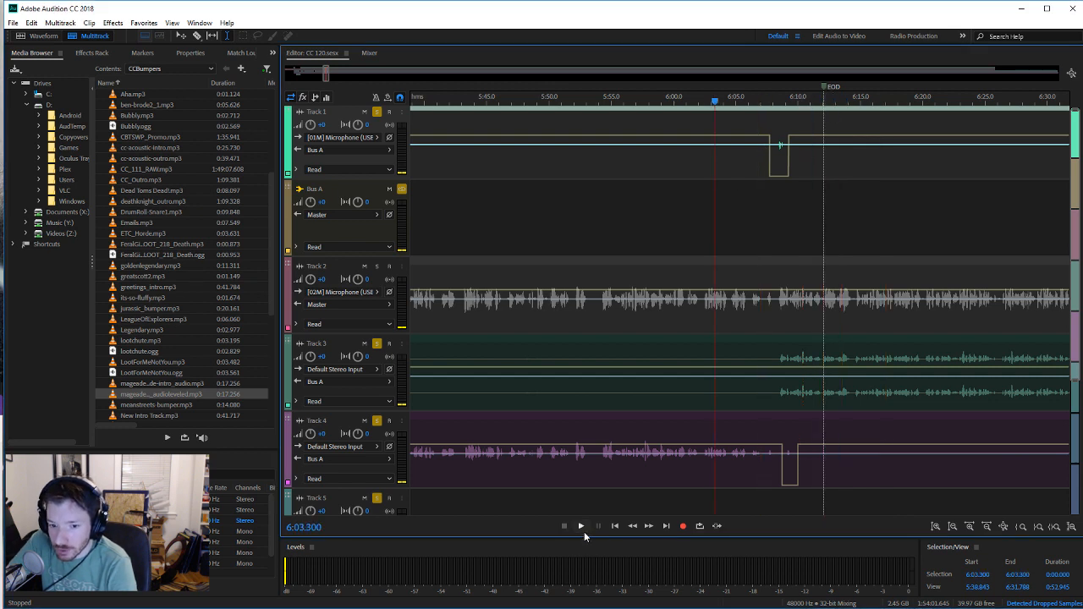
pyautogui.click(582, 526)
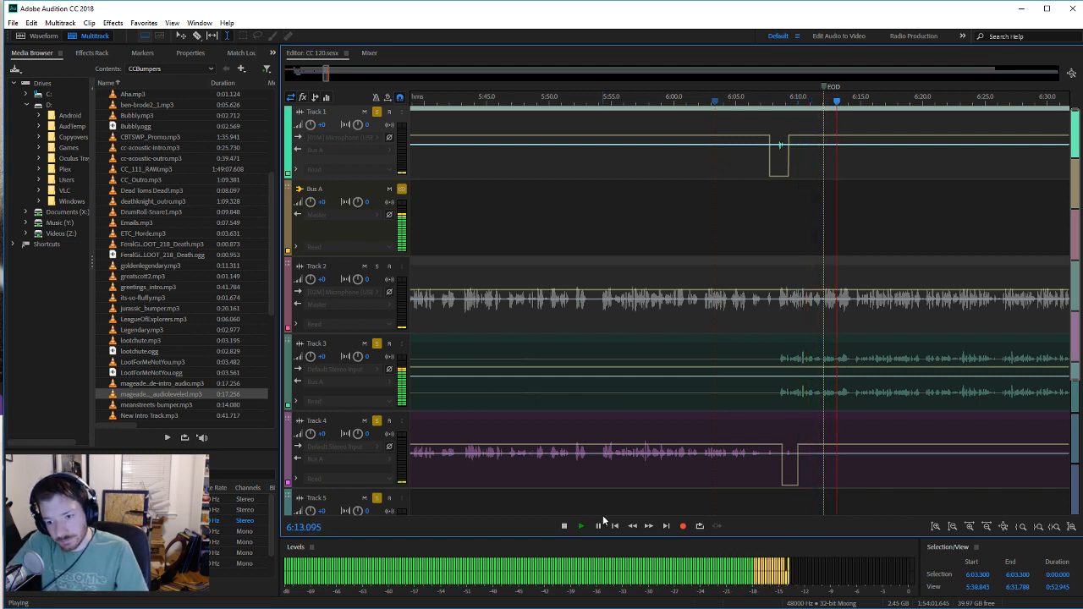
pyautogui.press('space')
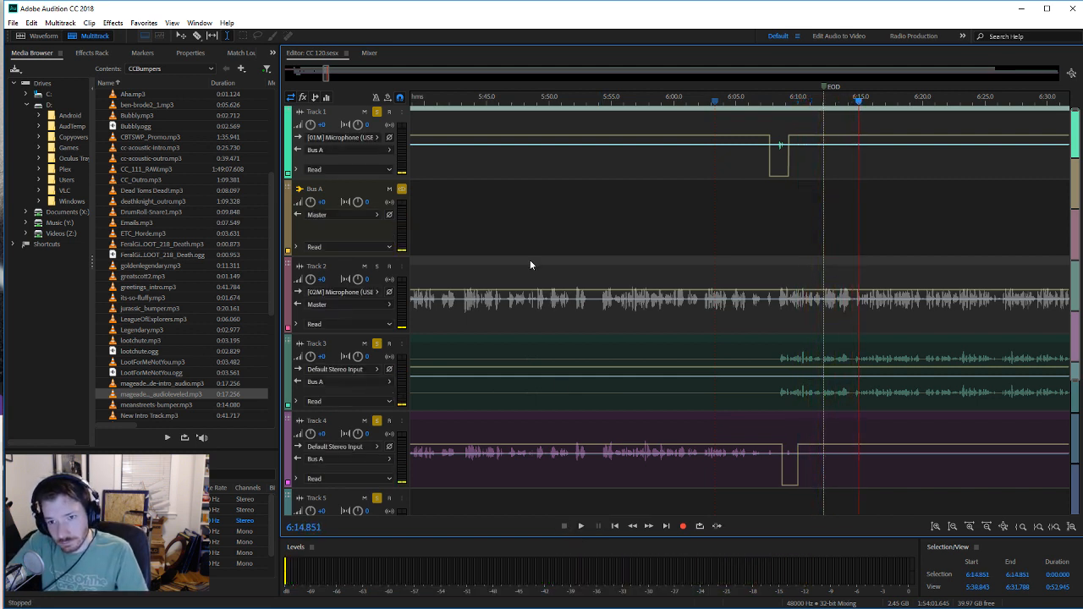
# Step: Listen to the short sound on Track 3 from about 6:40.0
pyautogui.moveTo(325, 74); pyautogui.dragTo(327, 75)
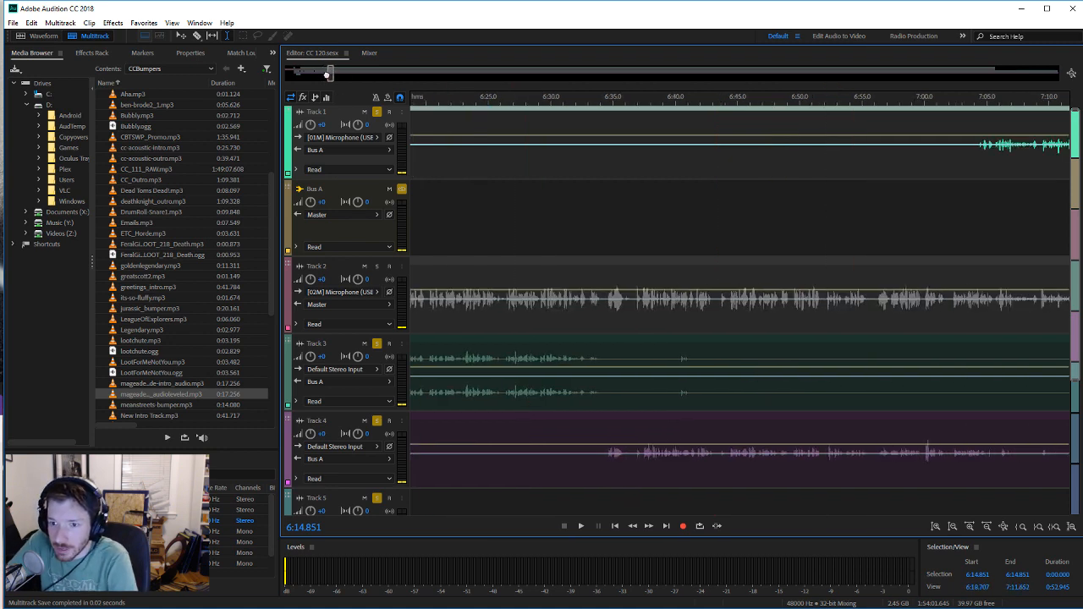
pyautogui.click(679, 397)
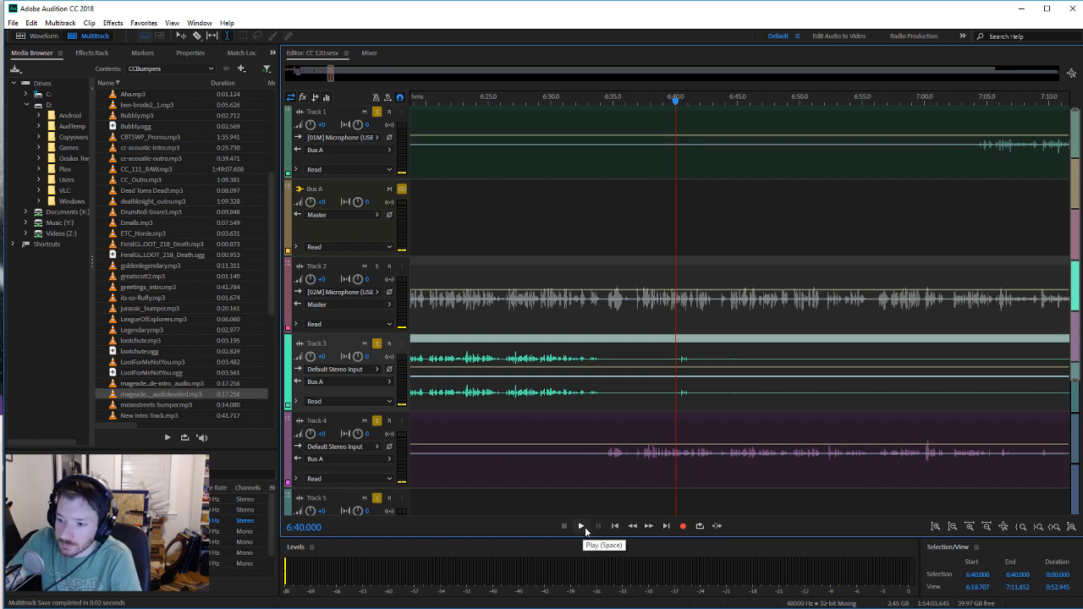
pyautogui.click(581, 527)
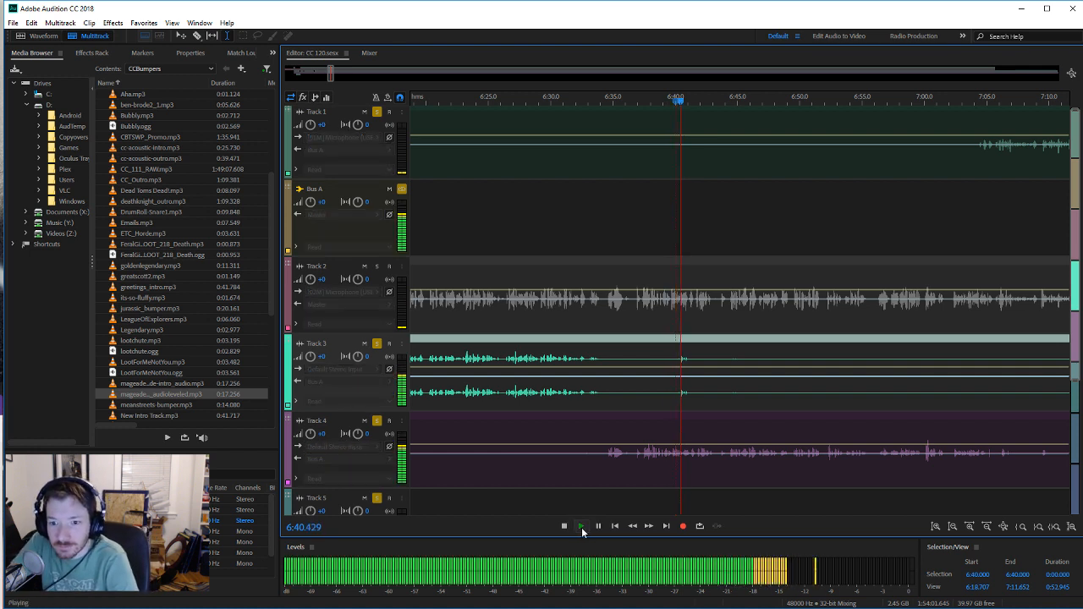
pyautogui.click(565, 527)
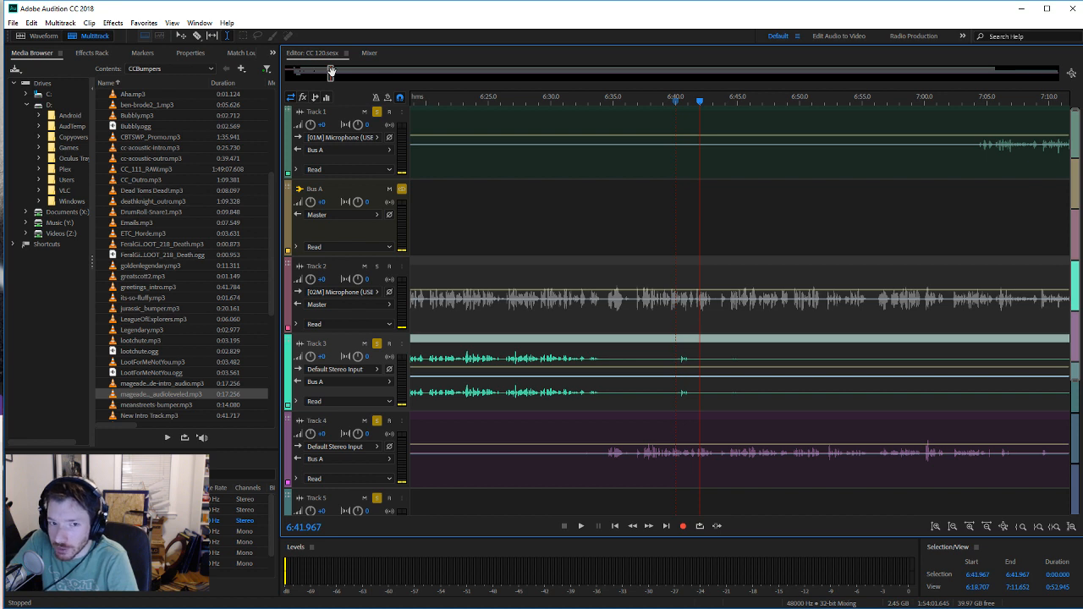
# Step: Play the passage with the faint sounds on Track 4 from about 7:04.0, 7:05.7 and 7:05.0 to locate the unwanted noise
pyautogui.moveTo(331, 74); pyautogui.dragTo(334, 73)
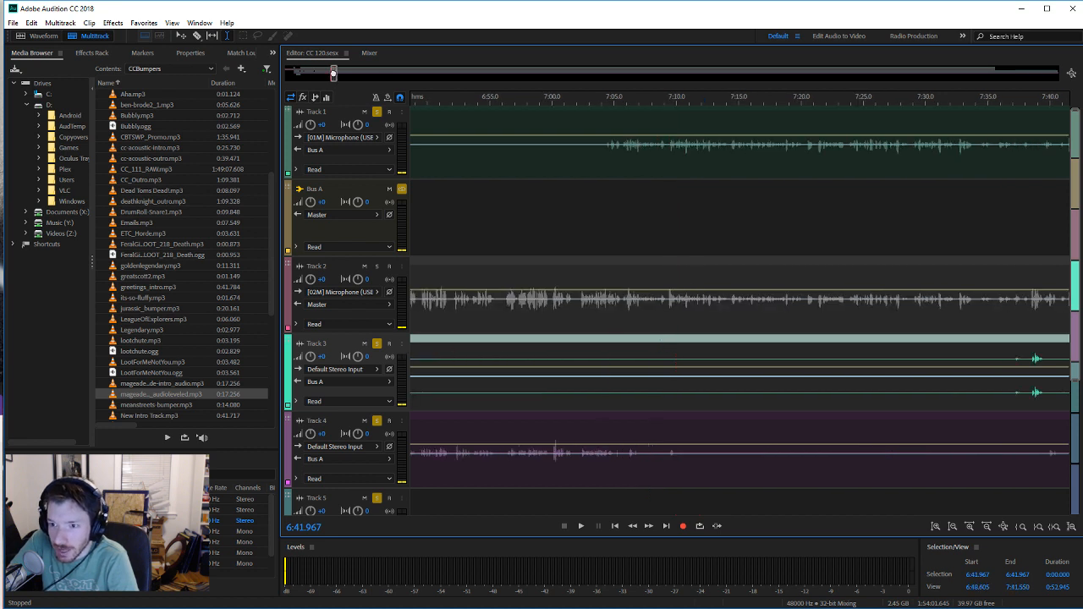
pyautogui.click(601, 149)
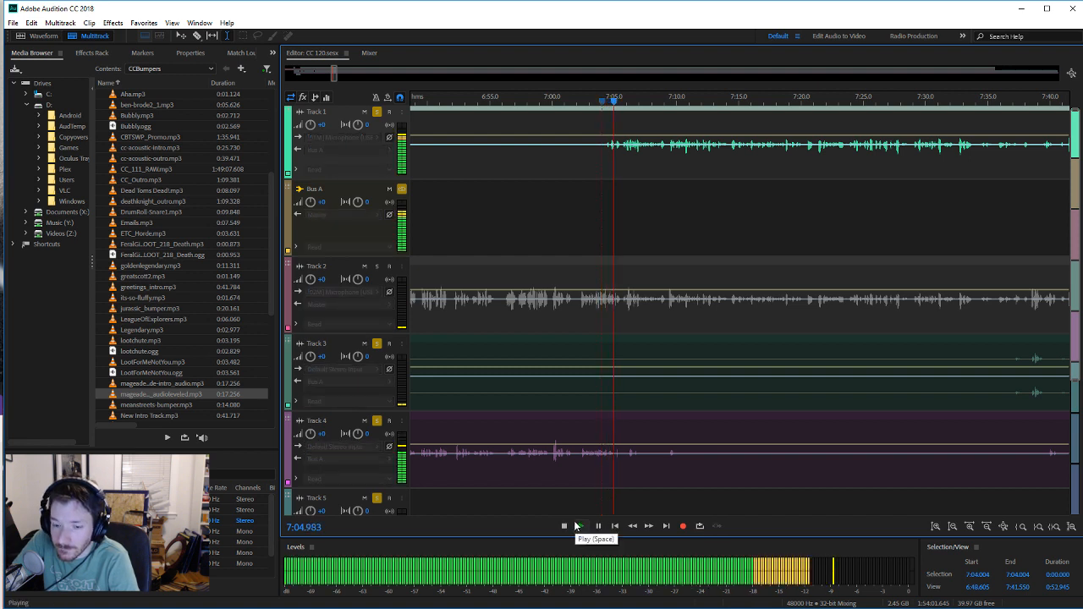
pyautogui.click(615, 463)
pyautogui.click(624, 466)
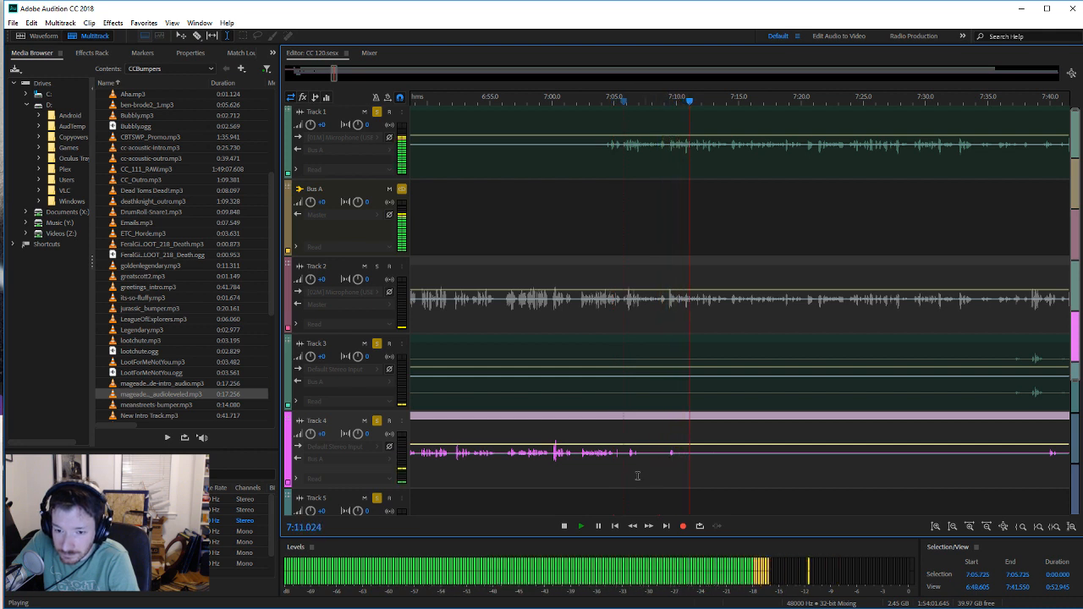
pyautogui.click(563, 525)
pyautogui.moveTo(686, 468); pyautogui.dragTo(615, 476)
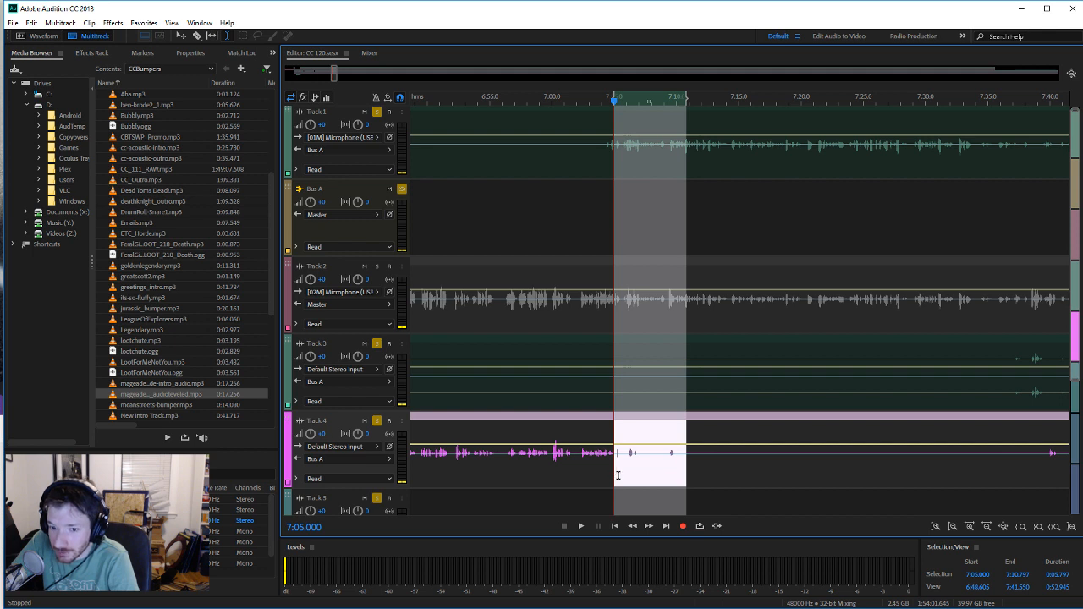
pyautogui.click(613, 474)
pyautogui.click(581, 526)
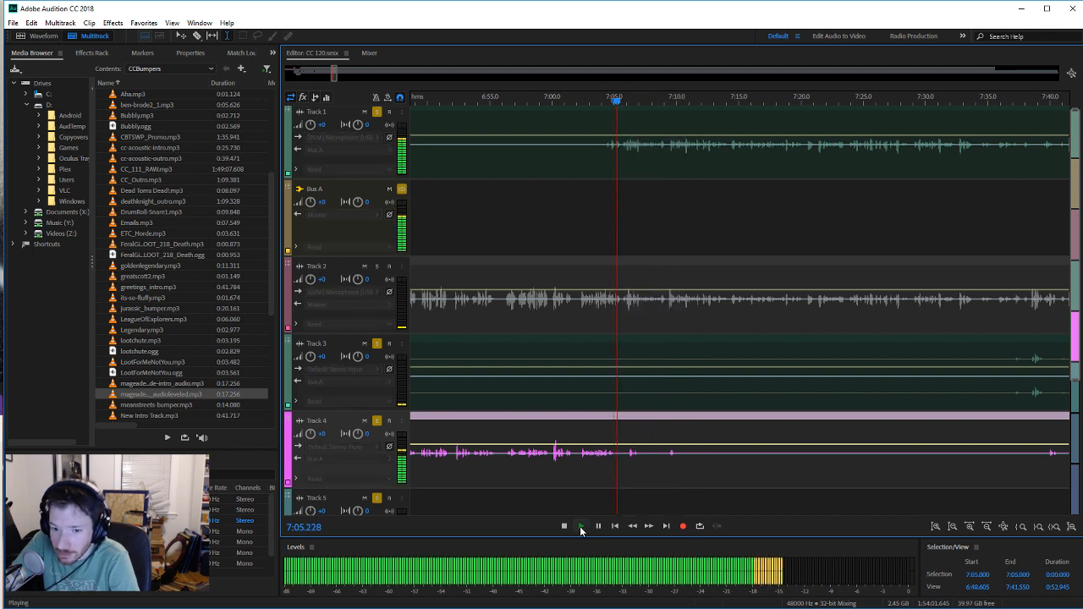
# Step: Drop the volume envelope to the minimum on Track 4 from about 7:06.0 to 7:10.4
pyautogui.click(626, 465)
pyautogui.moveTo(627, 465); pyautogui.dragTo(681, 467)
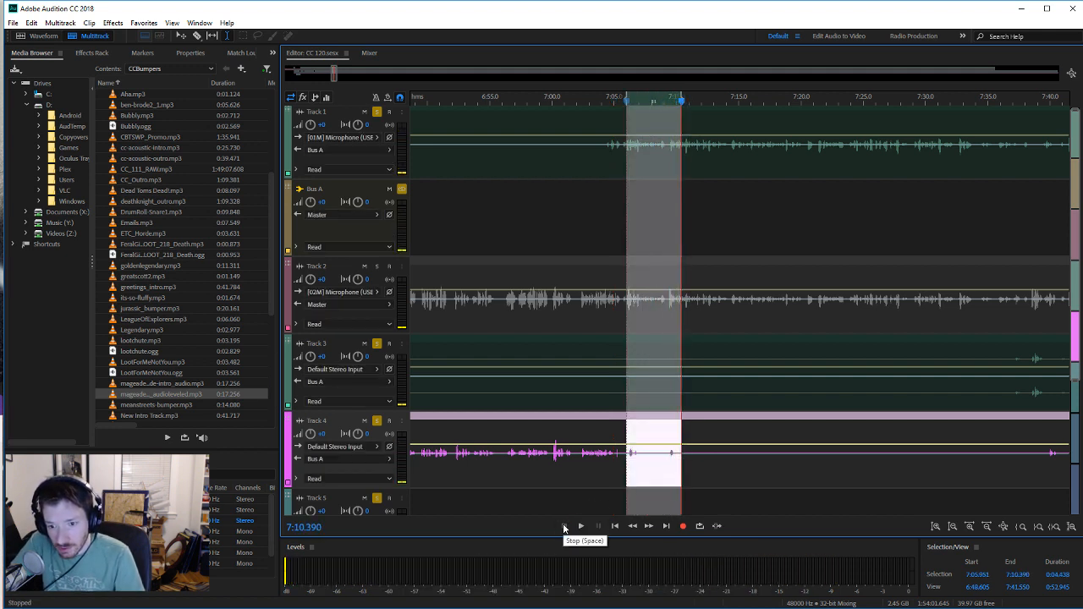
pyautogui.hotkey('alt', 'shift', 'm')
# Step: Play from about 7:05.0 to check the lowered volume section on Track 4, and save the session
pyautogui.click(611, 463)
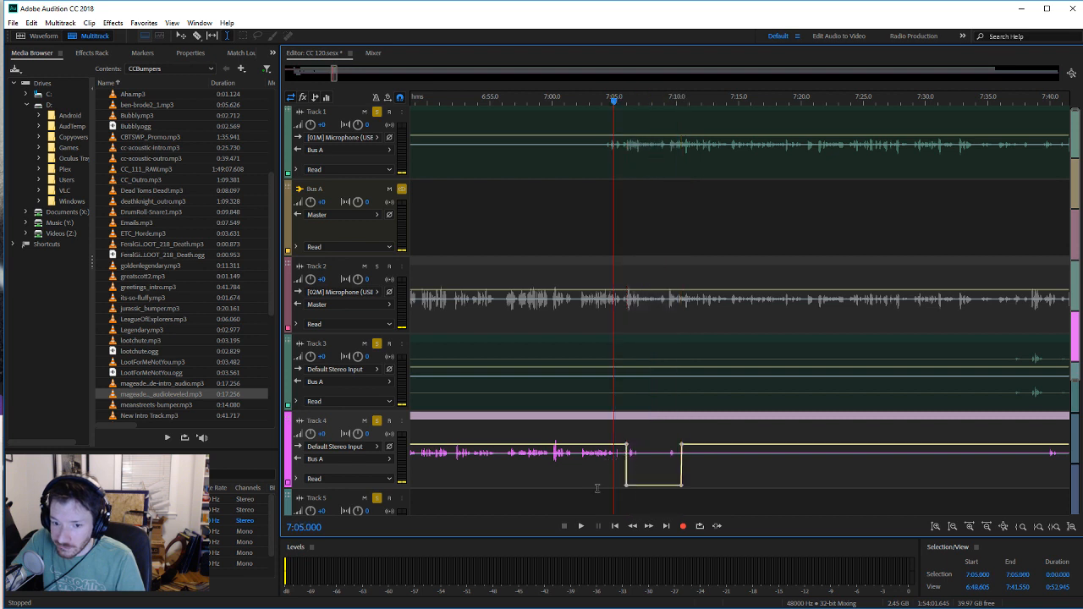
pyautogui.click(581, 526)
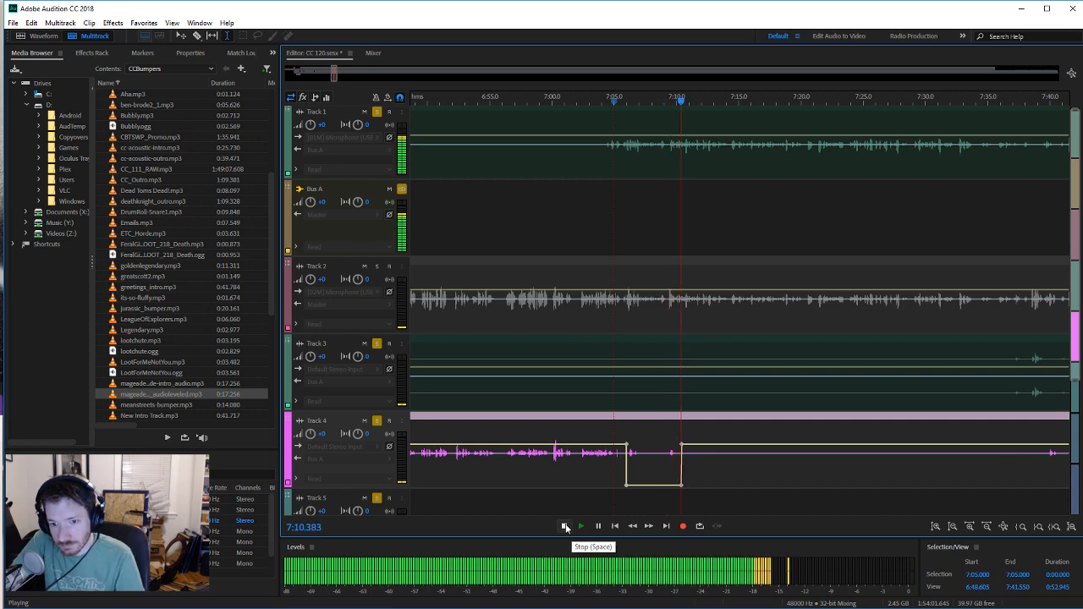
pyautogui.click(565, 526)
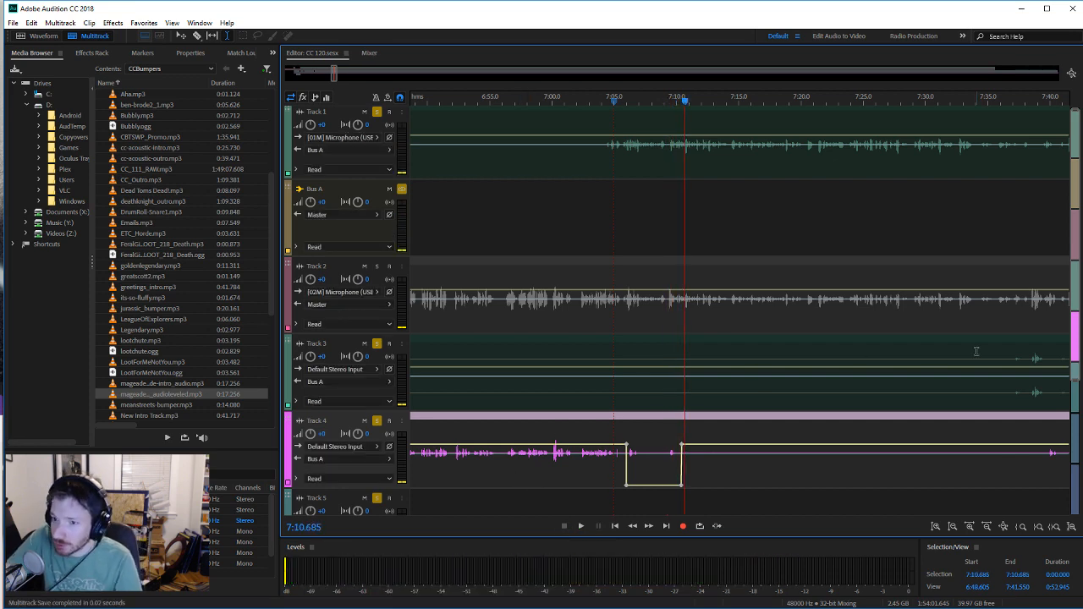
# Step: Listen to the short sounds on Track 3 from about 7:36.2, and save the session
pyautogui.click(1002, 391)
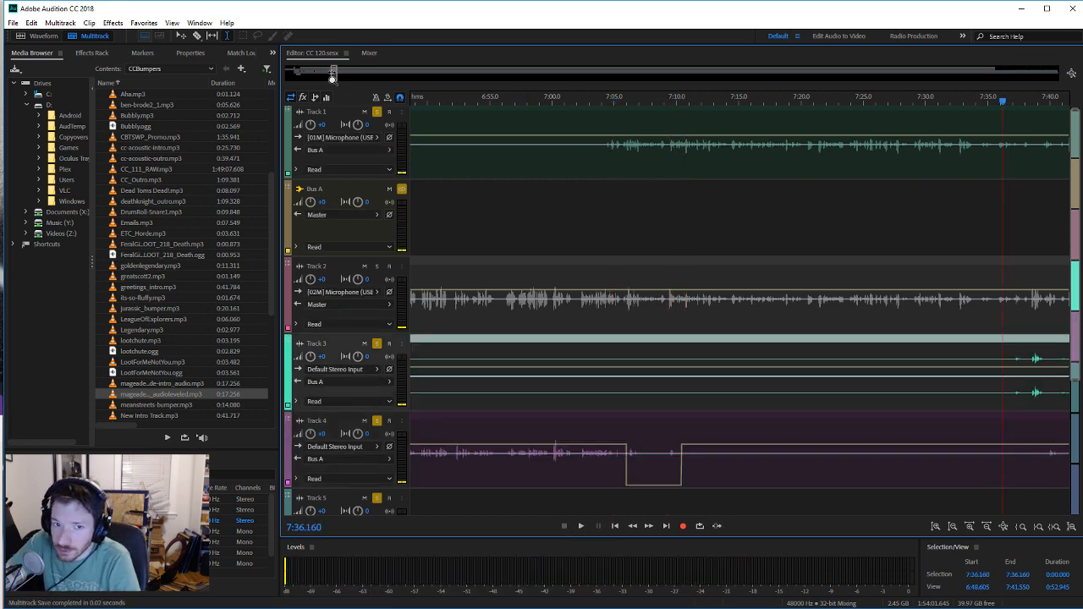
pyautogui.moveTo(334, 73); pyautogui.dragTo(337, 73)
pyautogui.click(581, 525)
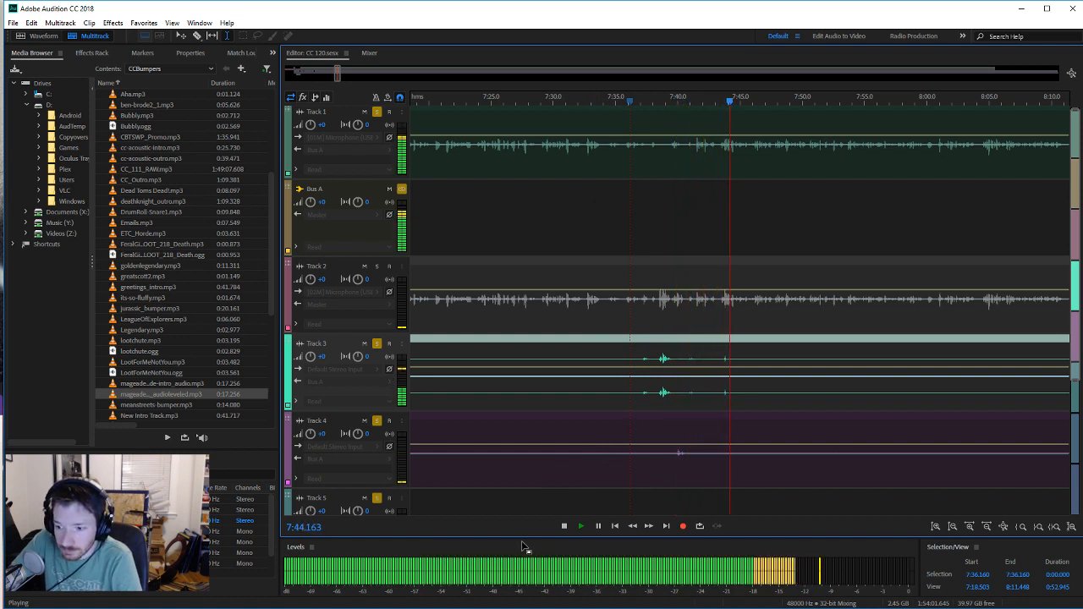
pyautogui.click(564, 527)
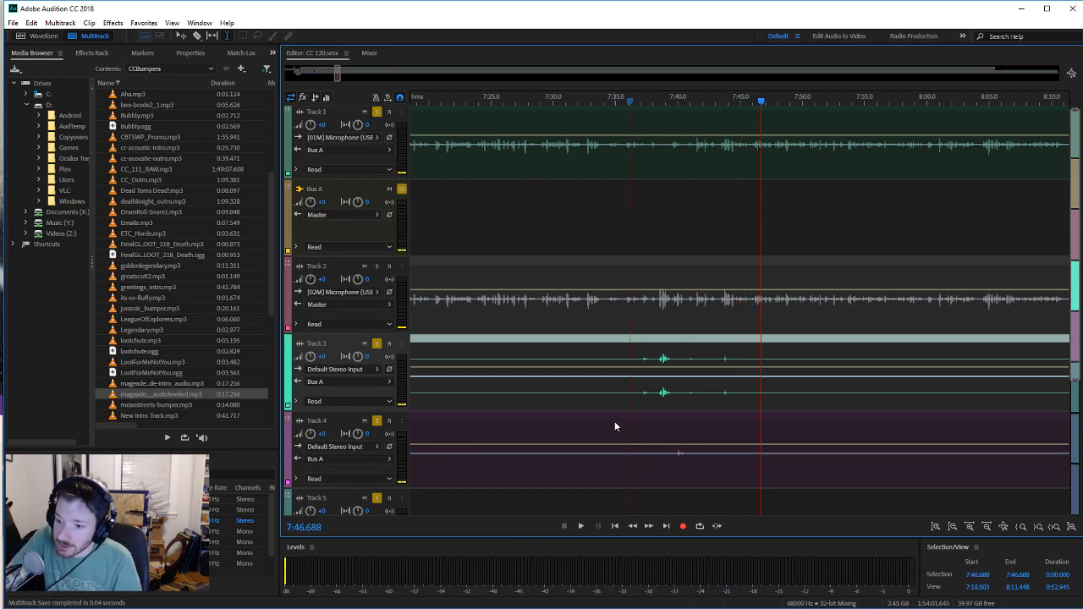
pyautogui.hotkey('ctrl', 's')
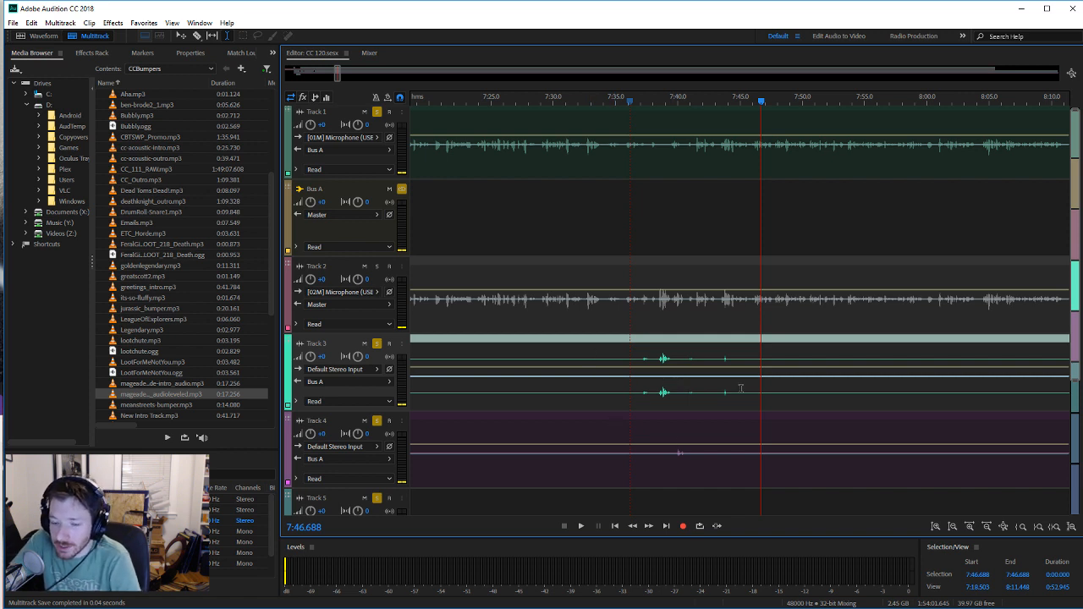
# Step: Replay the Track 3 sounds from about 7:36.5 to recheck them, and save the session again
pyautogui.click(634, 398)
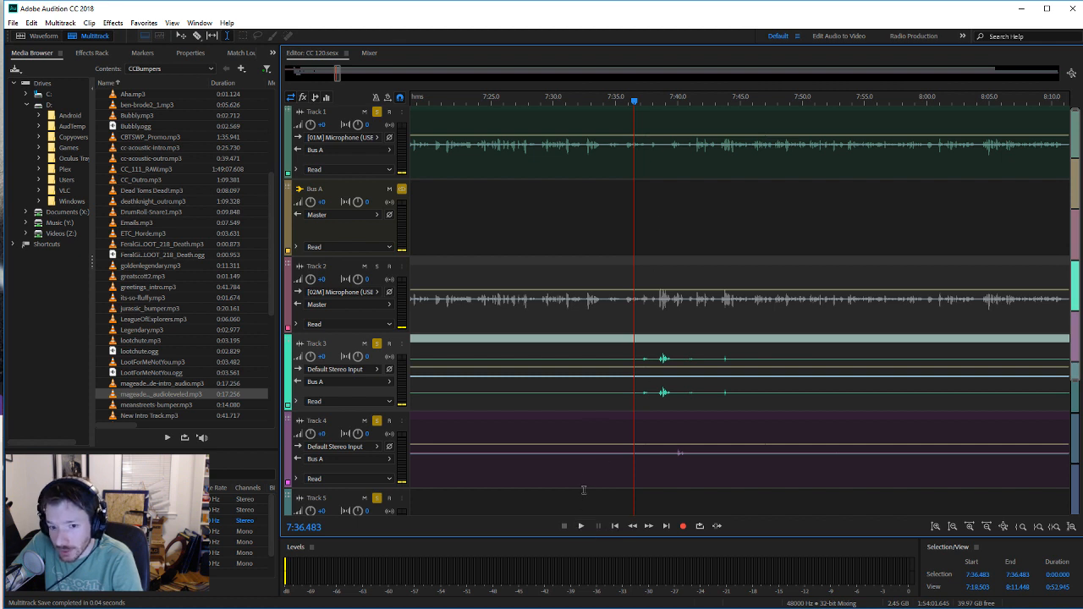
pyautogui.click(580, 525)
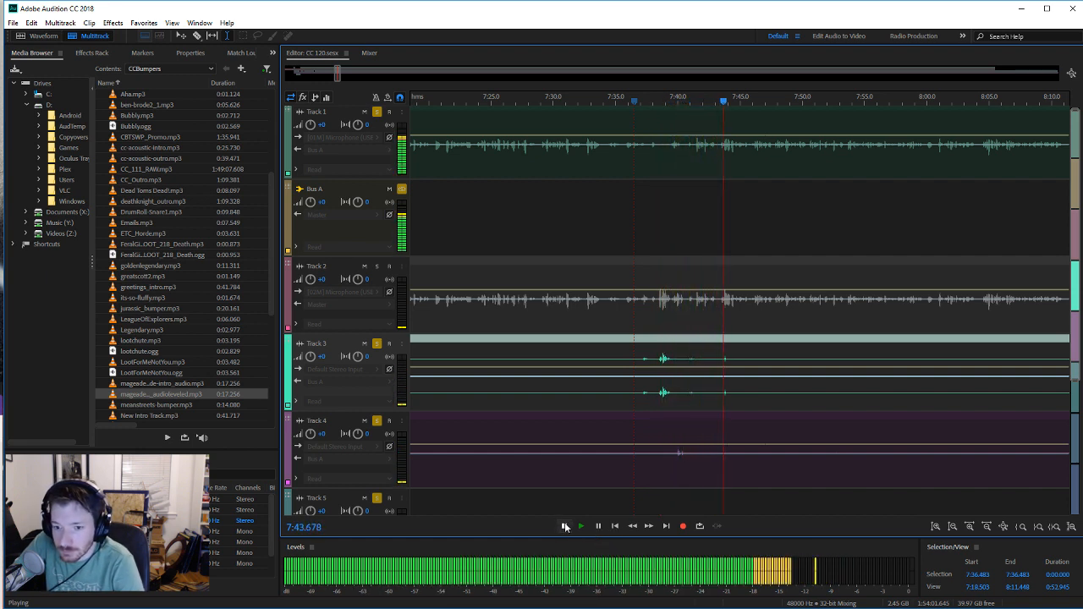
pyautogui.click(565, 526)
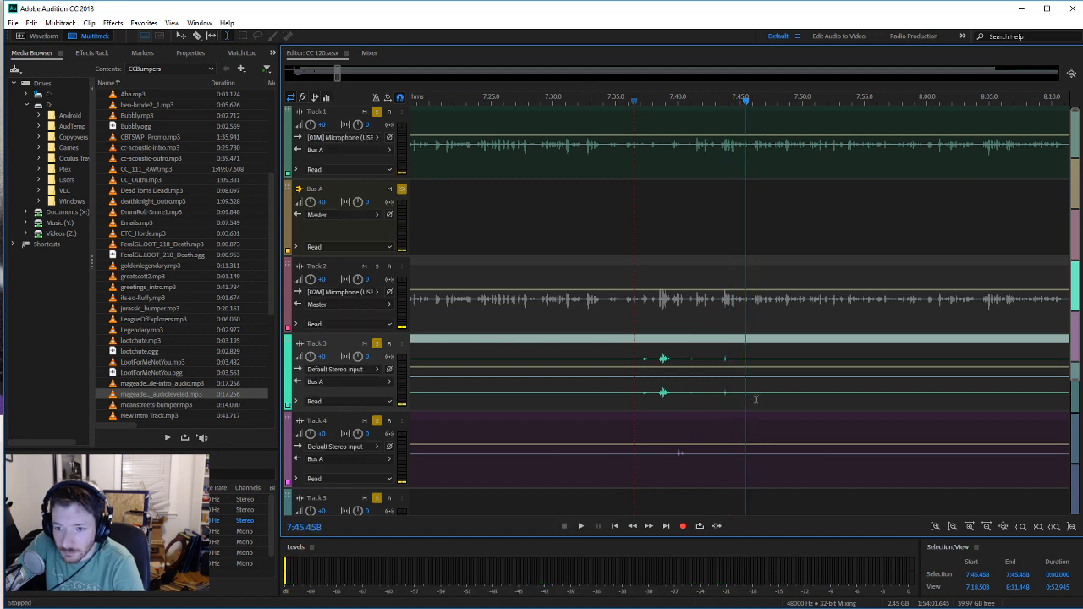
pyautogui.hotkey('ctrl', 's')
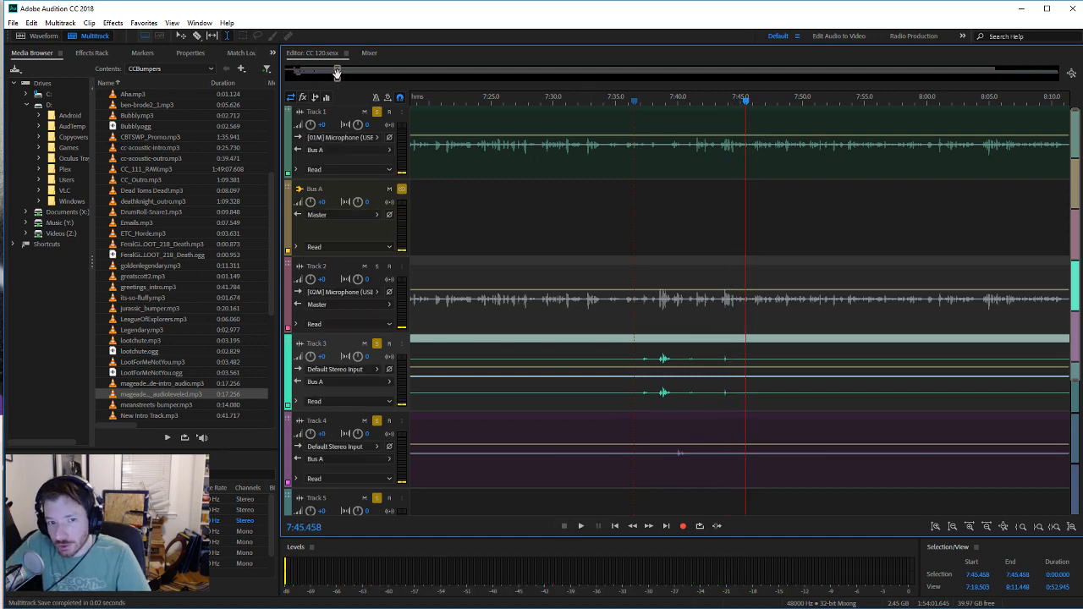
# Step: Listen to the short sounds on Tracks 3 and 4 from about 8:11.3 and from about 8:39.1
pyautogui.moveTo(336, 74); pyautogui.dragTo(338, 74)
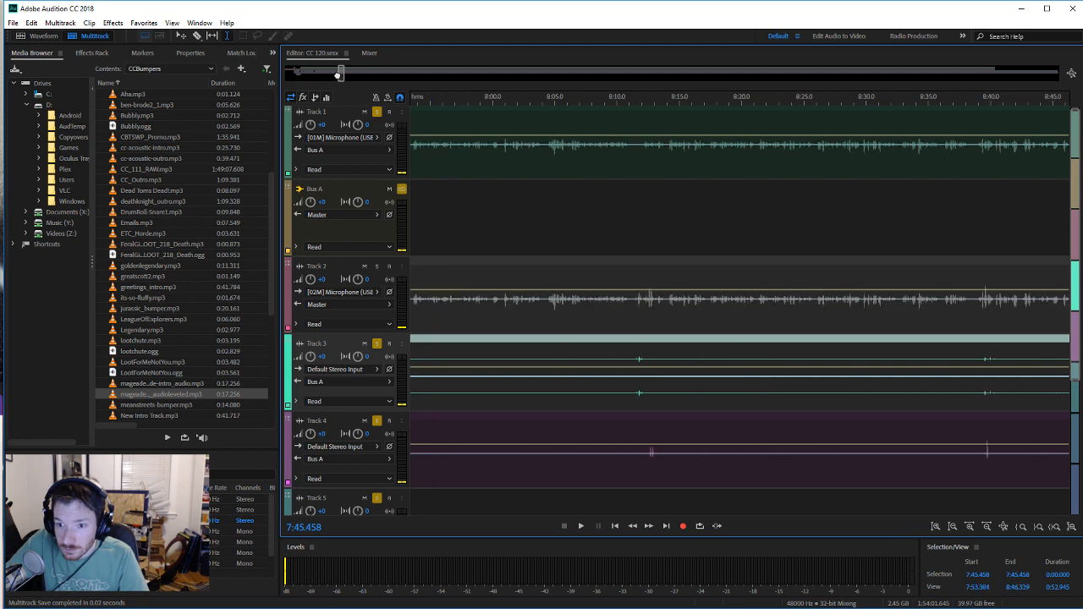
pyautogui.click(632, 401)
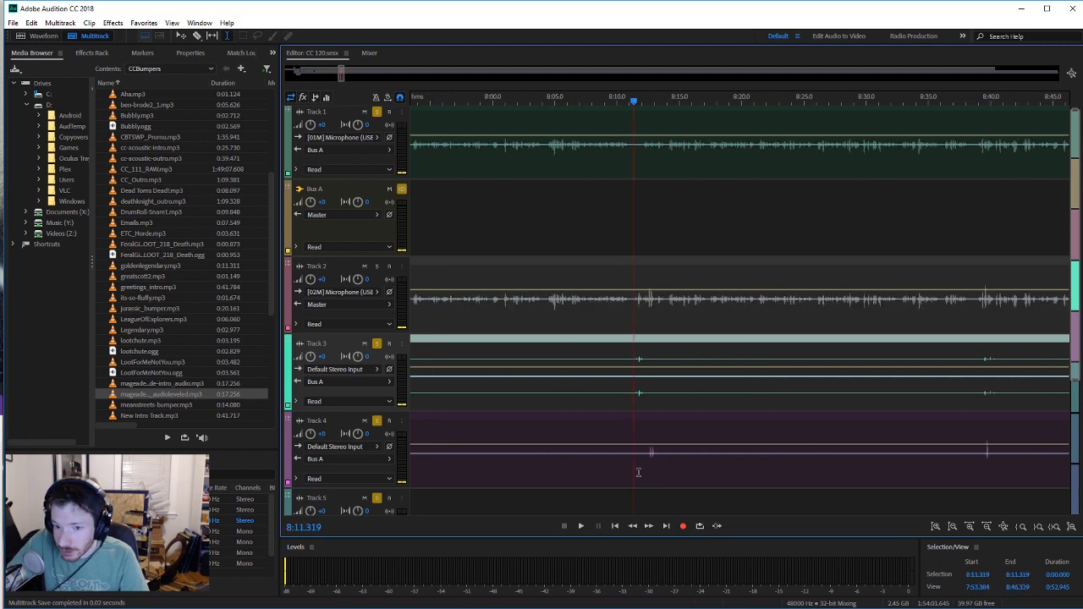
pyautogui.click(580, 526)
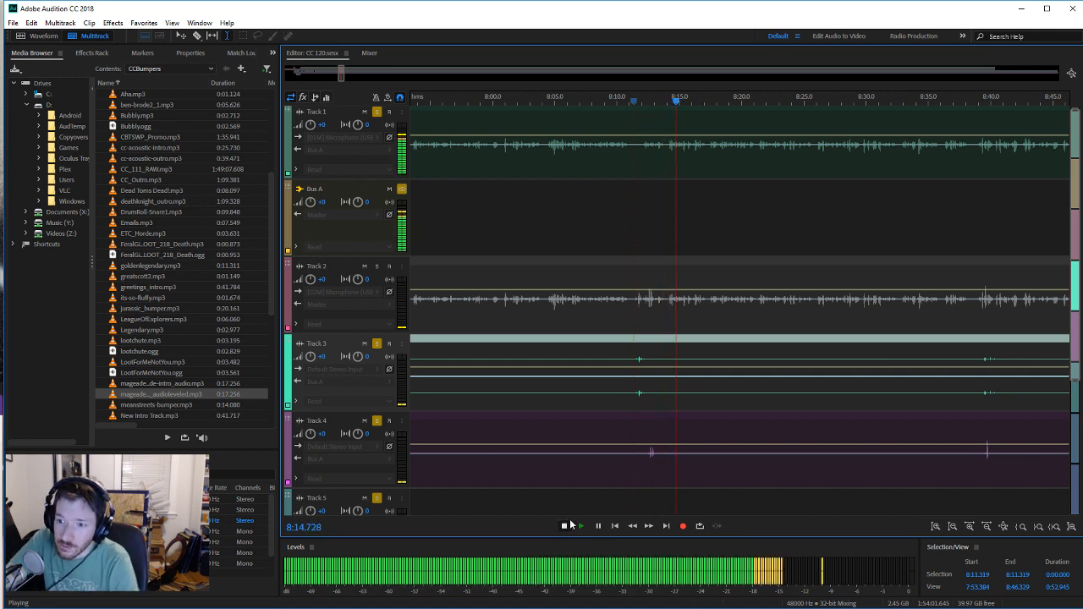
pyautogui.click(565, 526)
pyautogui.click(980, 399)
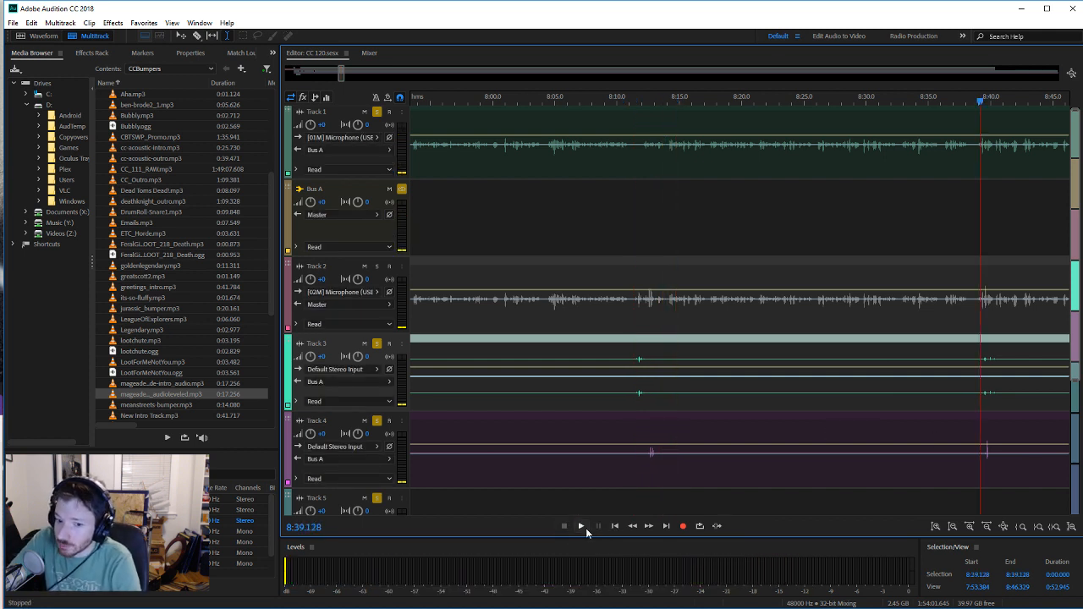
pyautogui.click(582, 526)
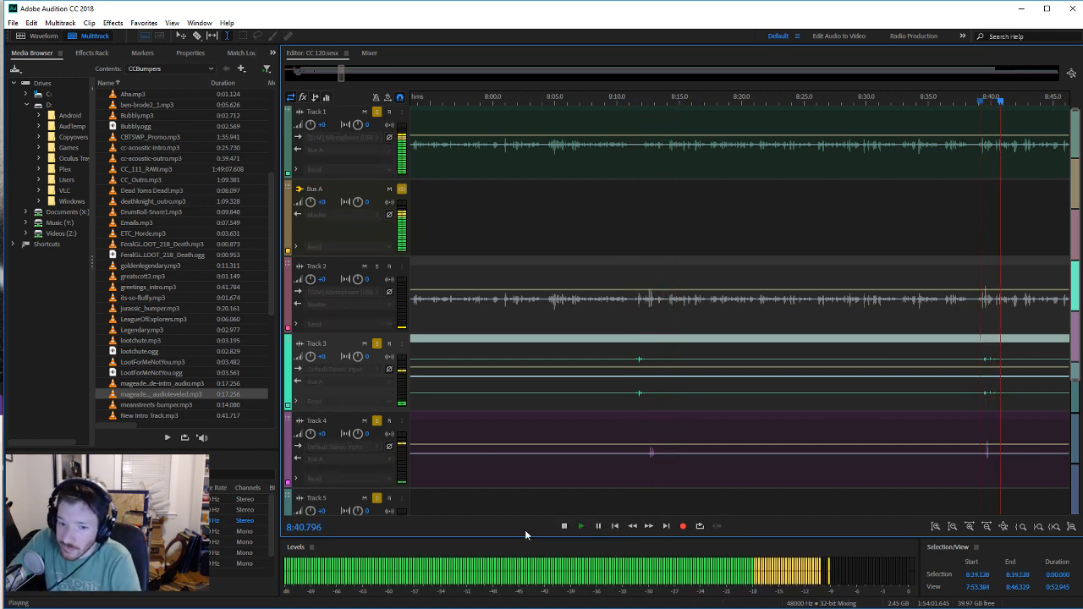
pyautogui.press('space')
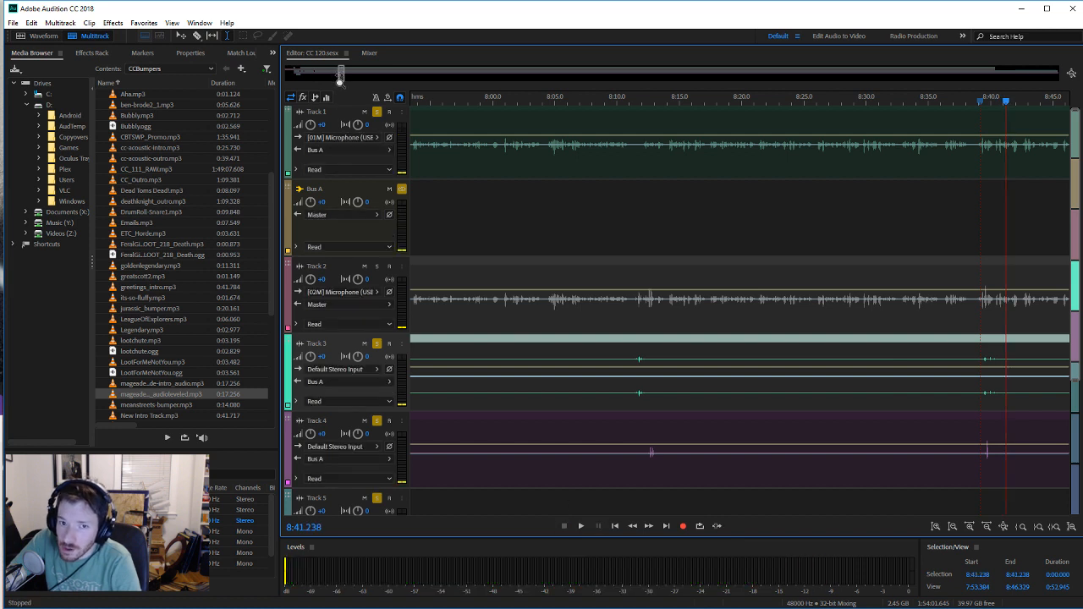
# Step: Listen to the short sounds on Tracks 3 and 4 from about 8:51.2, 8:55.9 and 9:01.4
pyautogui.moveTo(340, 74); pyautogui.dragTo(345, 76)
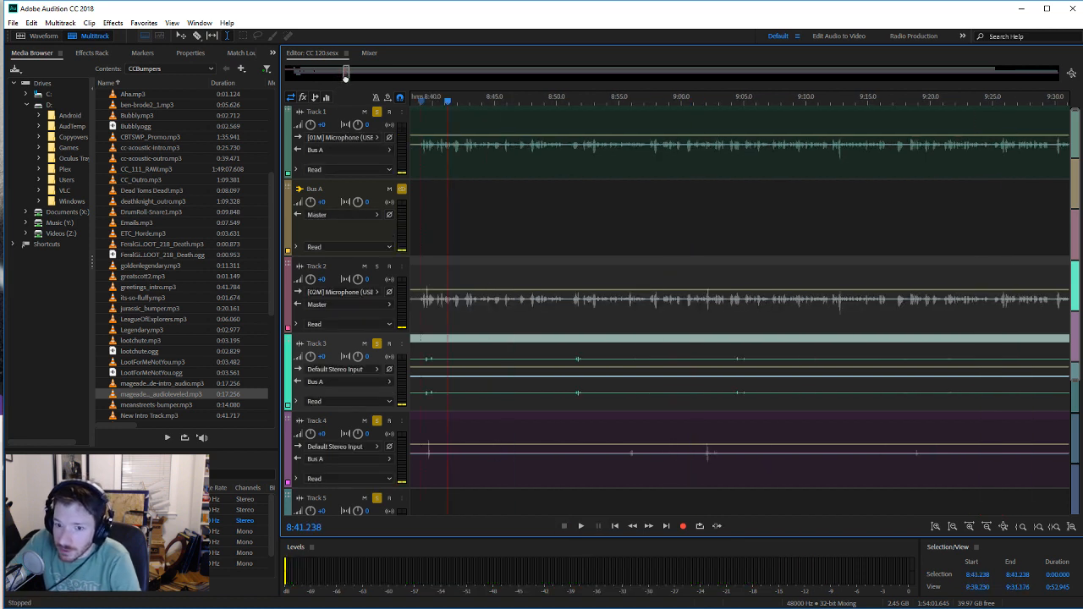
pyautogui.click(572, 407)
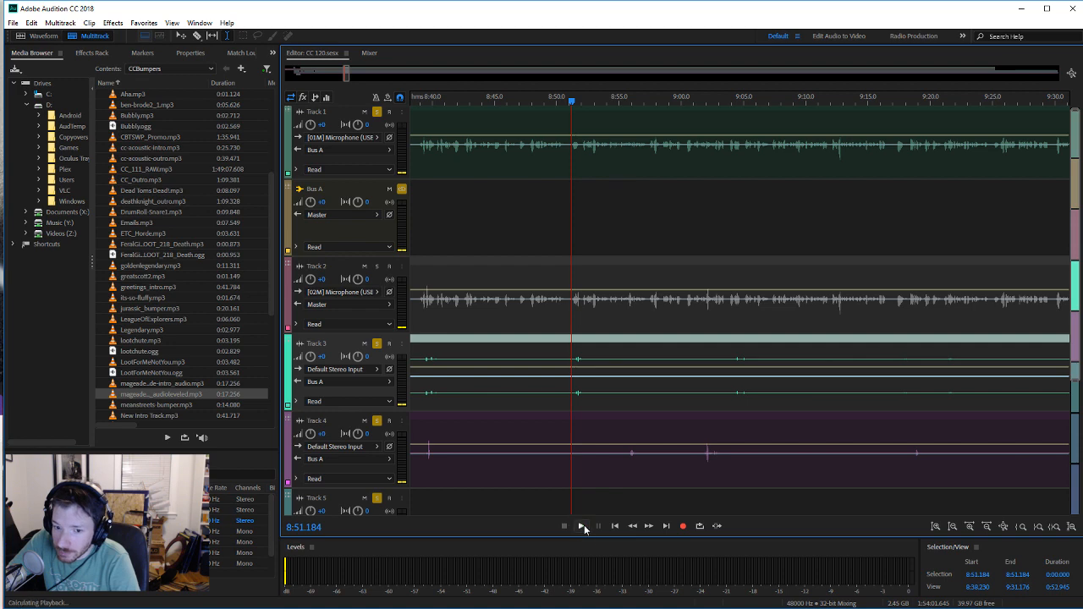
pyautogui.click(564, 526)
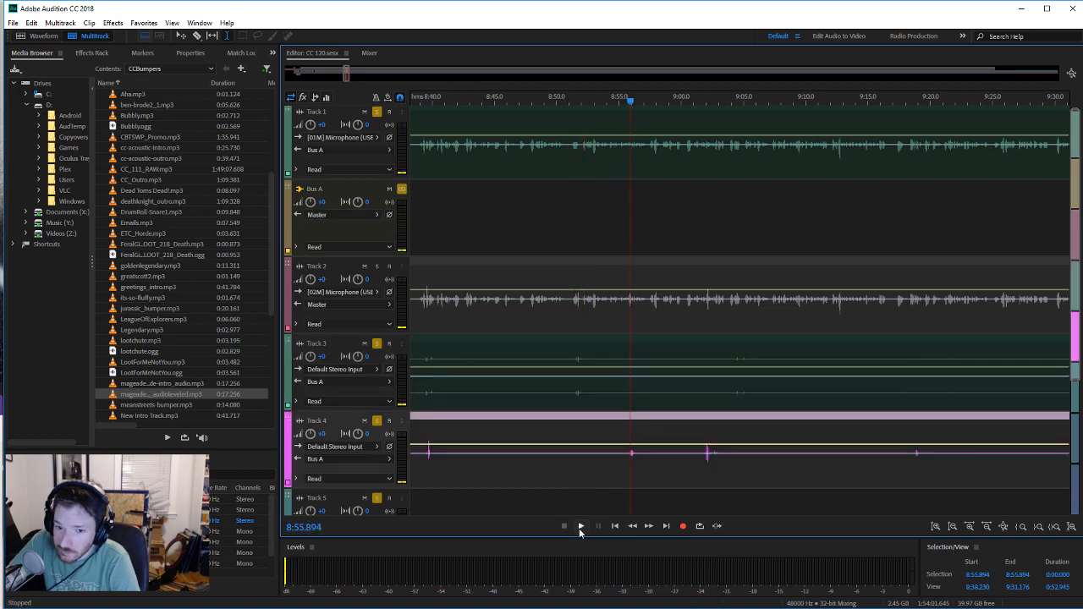
pyautogui.click(580, 527)
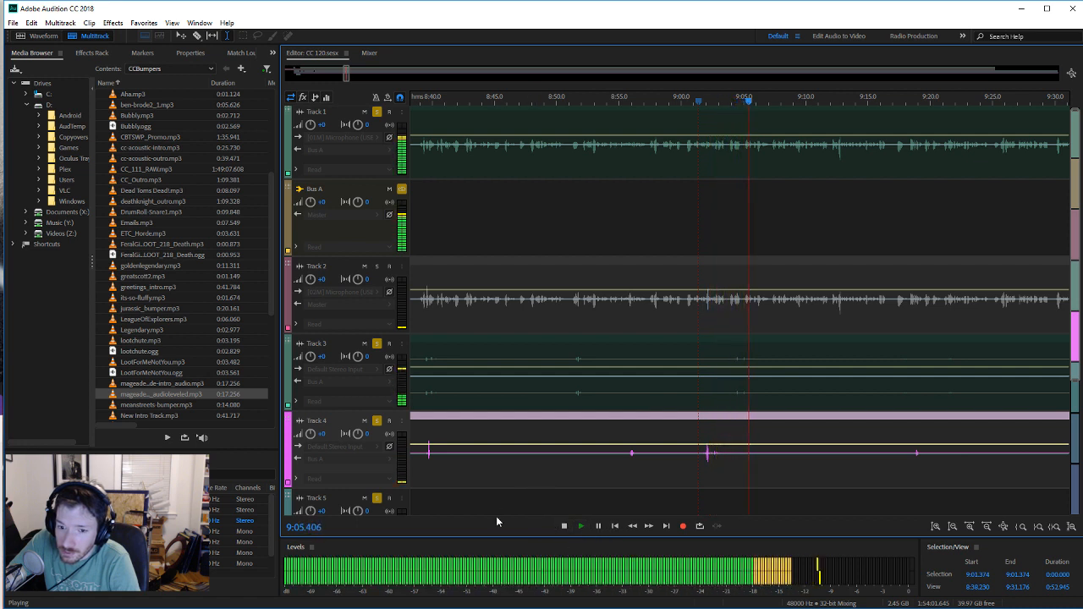
pyautogui.press('space')
# Step: Listen to the faint sounds on Track 3 from about 9:21.3 and from about 9:41.8
pyautogui.click(909, 380)
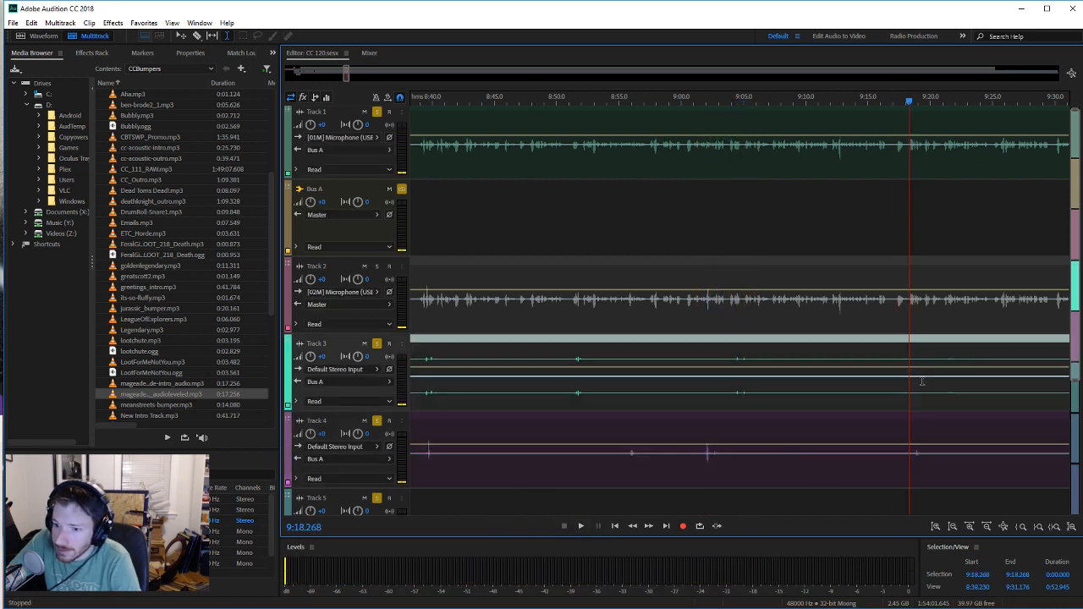
pyautogui.click(946, 384)
pyautogui.click(580, 525)
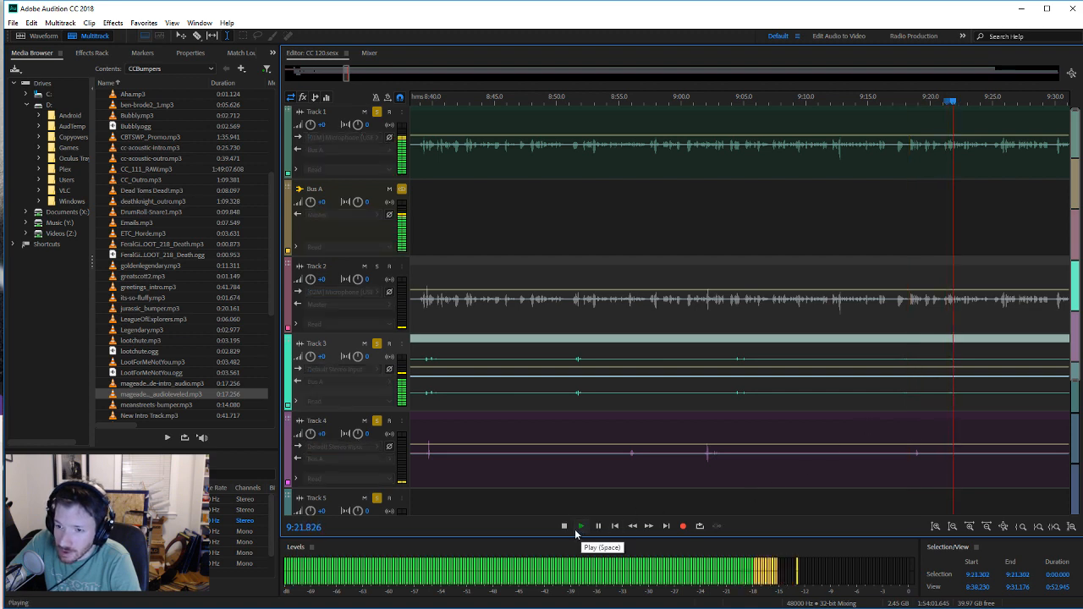
pyautogui.click(565, 526)
pyautogui.moveTo(345, 74); pyautogui.dragTo(348, 76)
pyautogui.click(706, 394)
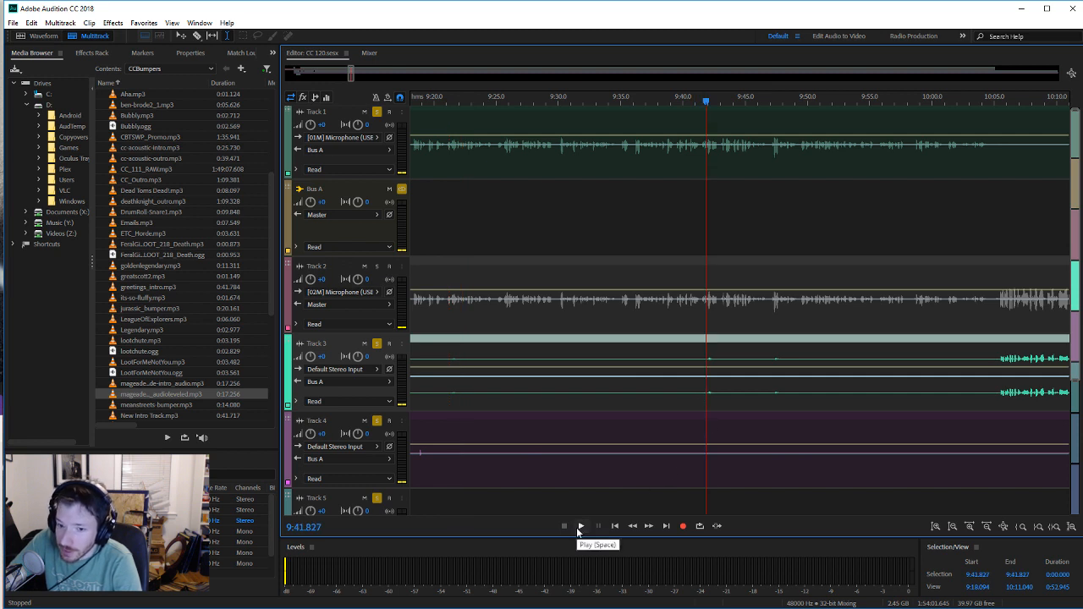
pyautogui.click(581, 525)
pyautogui.click(563, 525)
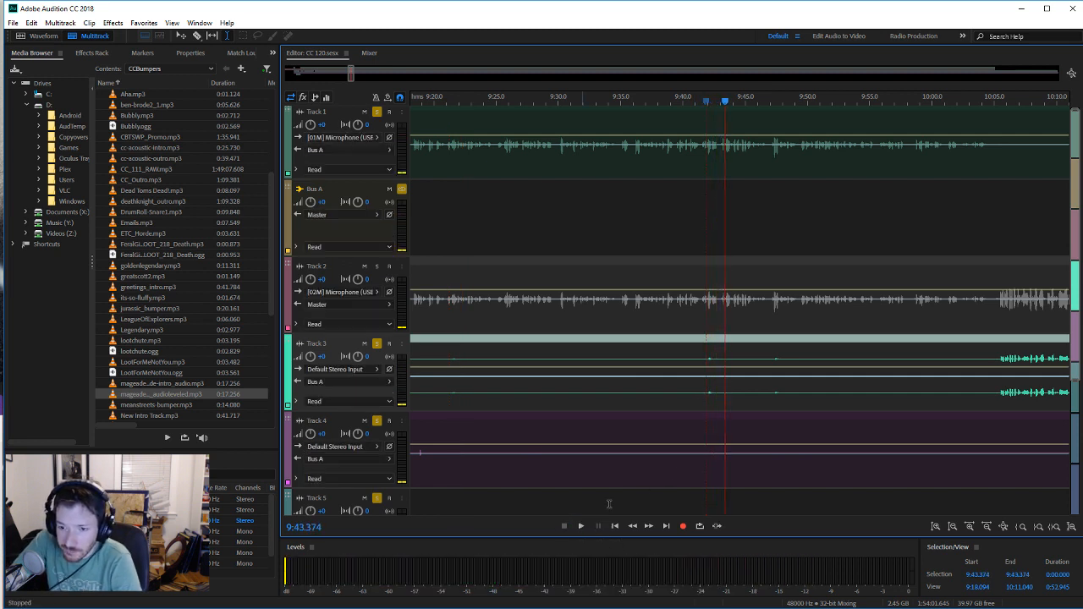
# Step: Listen to the faint sound on Track 3 from about 9:47.4, and replay it from about 9:46.7
pyautogui.click(774, 393)
pyautogui.click(581, 526)
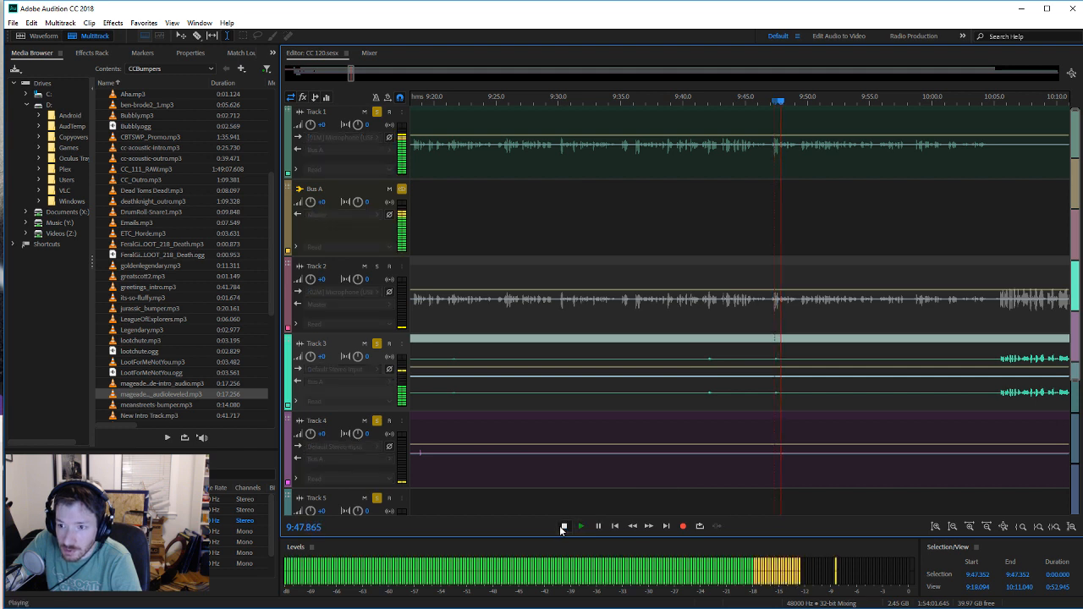
pyautogui.click(580, 526)
pyautogui.click(767, 393)
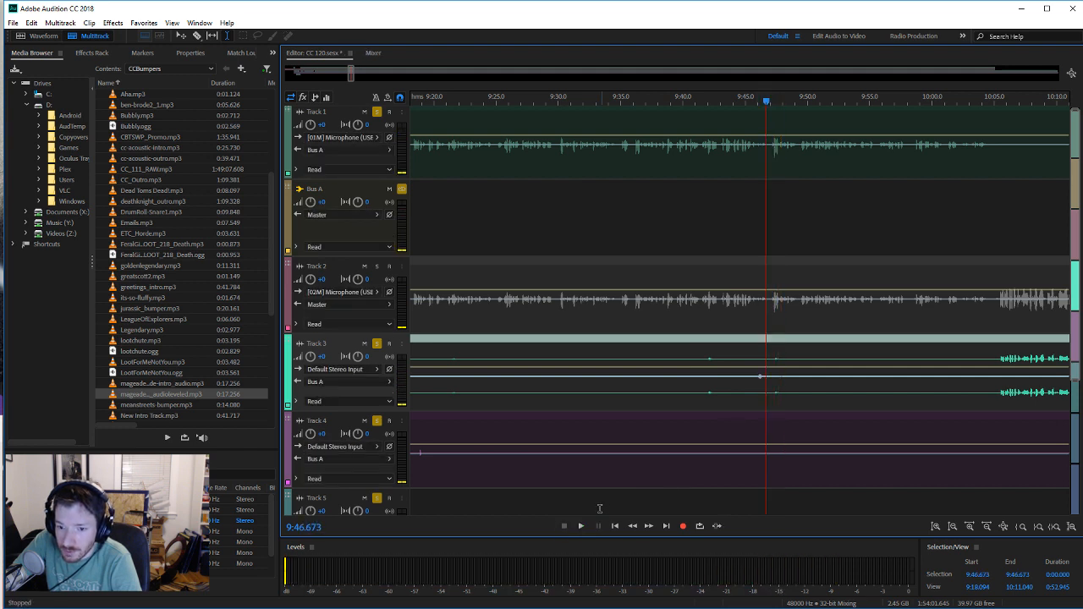
pyautogui.click(581, 525)
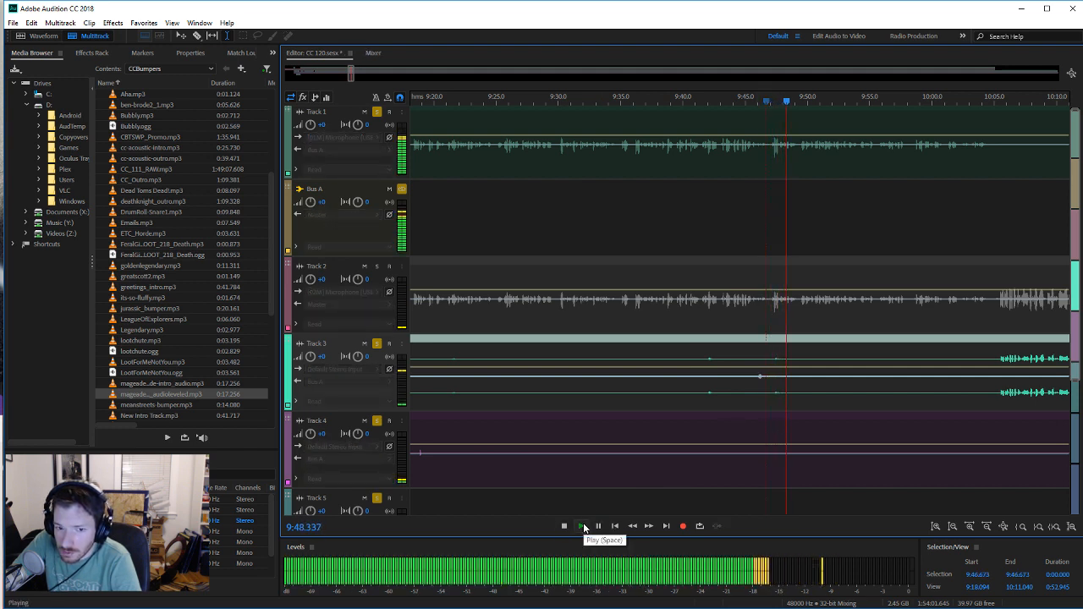
pyautogui.click(566, 525)
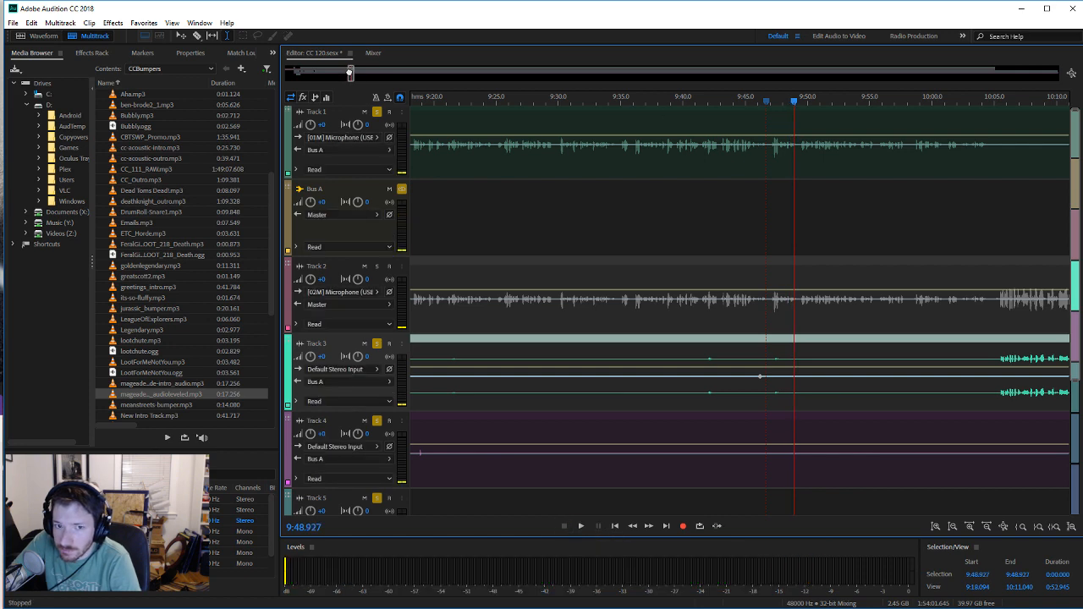
# Step: Listen to the short sounds on Track 3 from about 10:27.6 and from about 10:36.4
pyautogui.moveTo(348, 71); pyautogui.dragTo(353, 72)
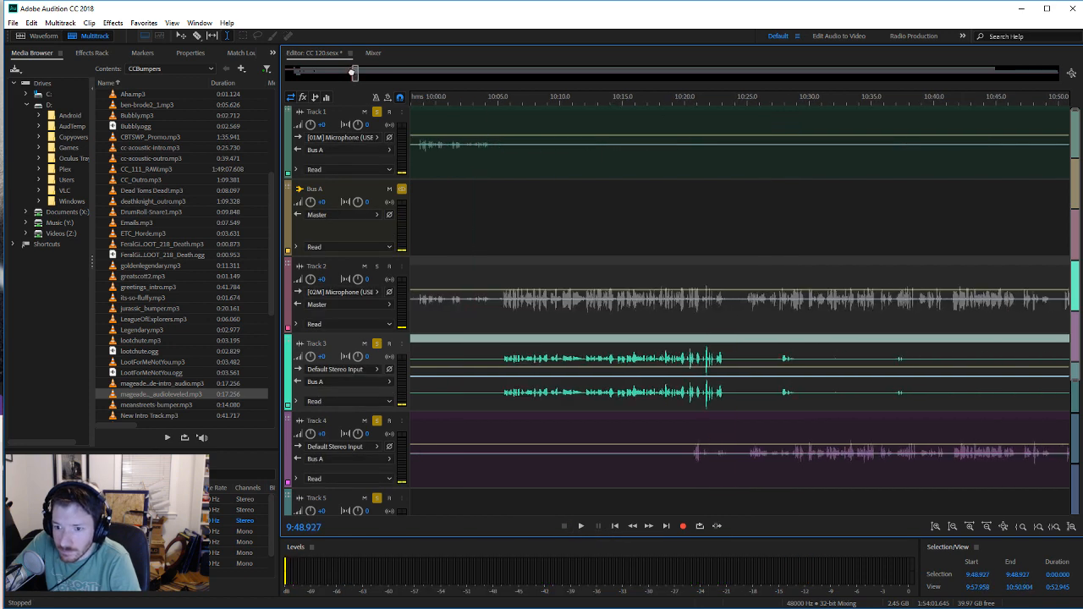
pyautogui.click(779, 391)
pyautogui.click(581, 526)
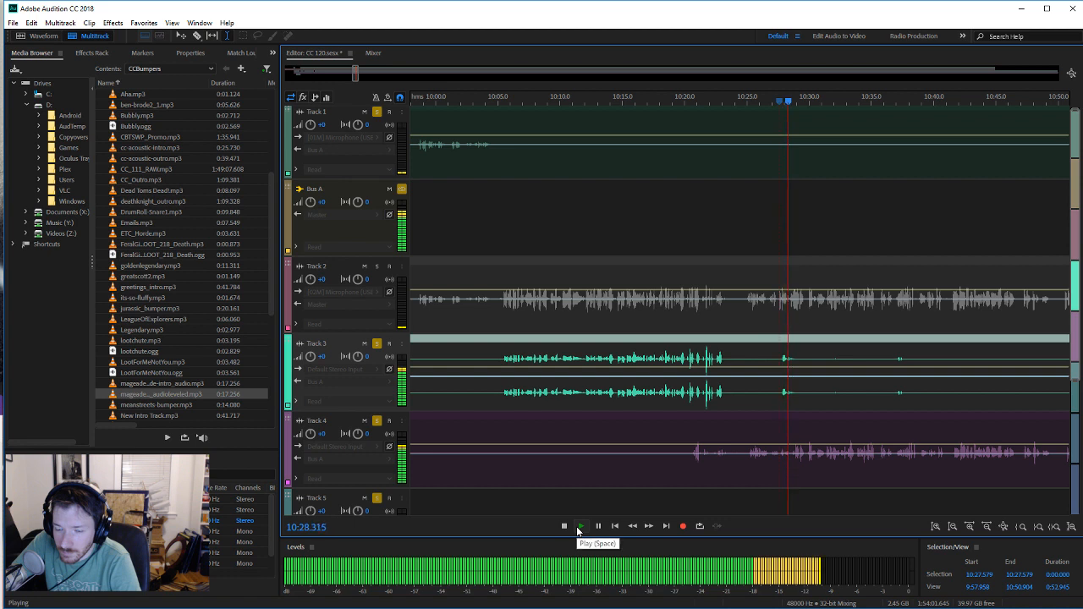
pyautogui.click(565, 526)
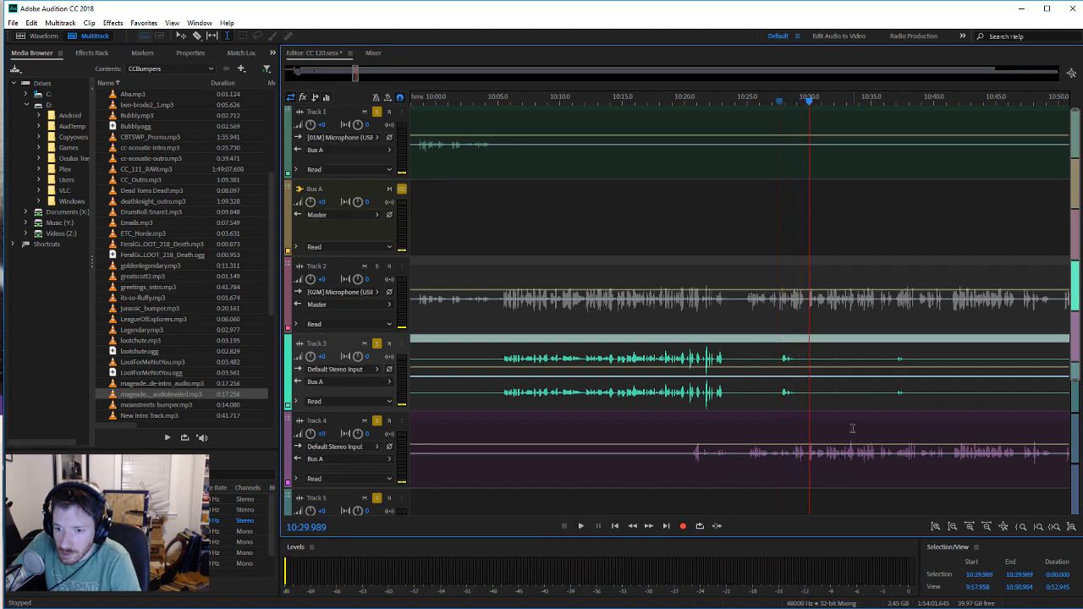
pyautogui.click(888, 392)
pyautogui.click(592, 526)
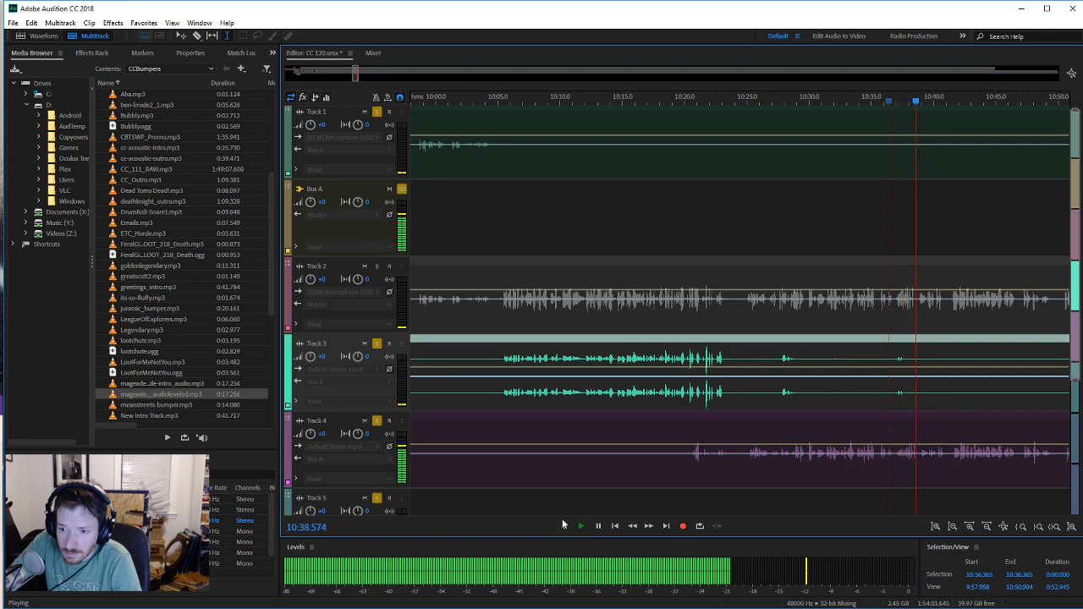
pyautogui.click(562, 524)
# Step: Play from 11:25.0 to locate the Track 3 noise, and silence it from about 11:30.0 to 11:31.6
pyautogui.moveTo(355, 72); pyautogui.dragTo(361, 74)
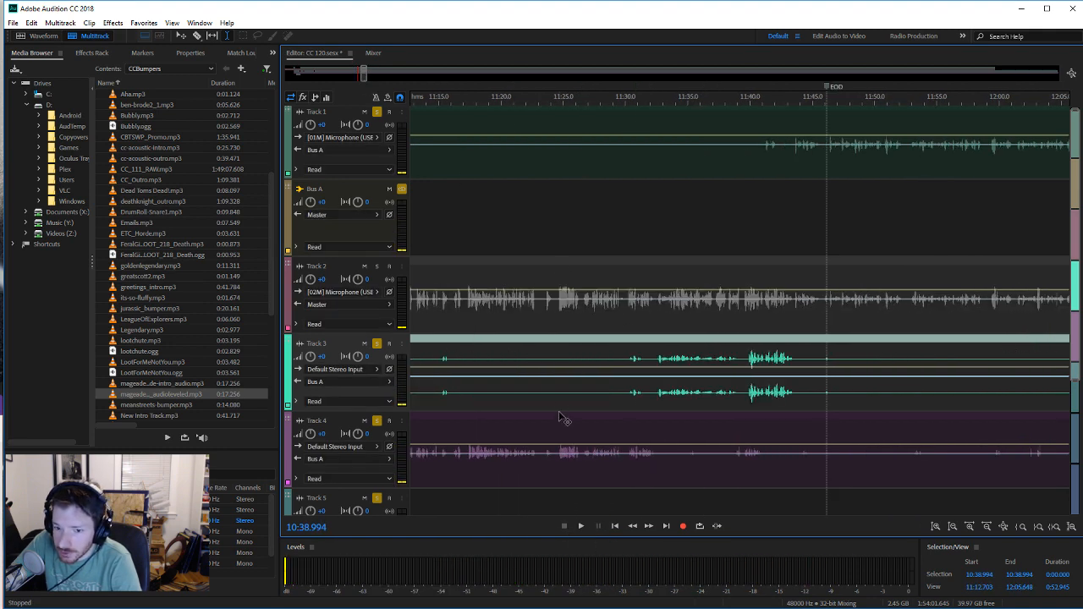
pyautogui.click(561, 455)
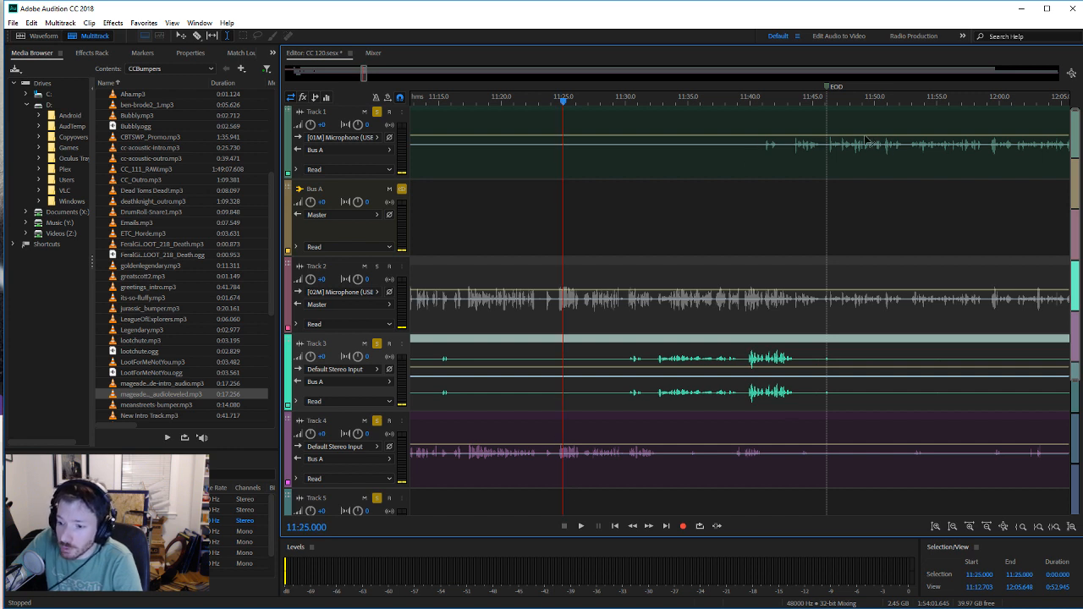
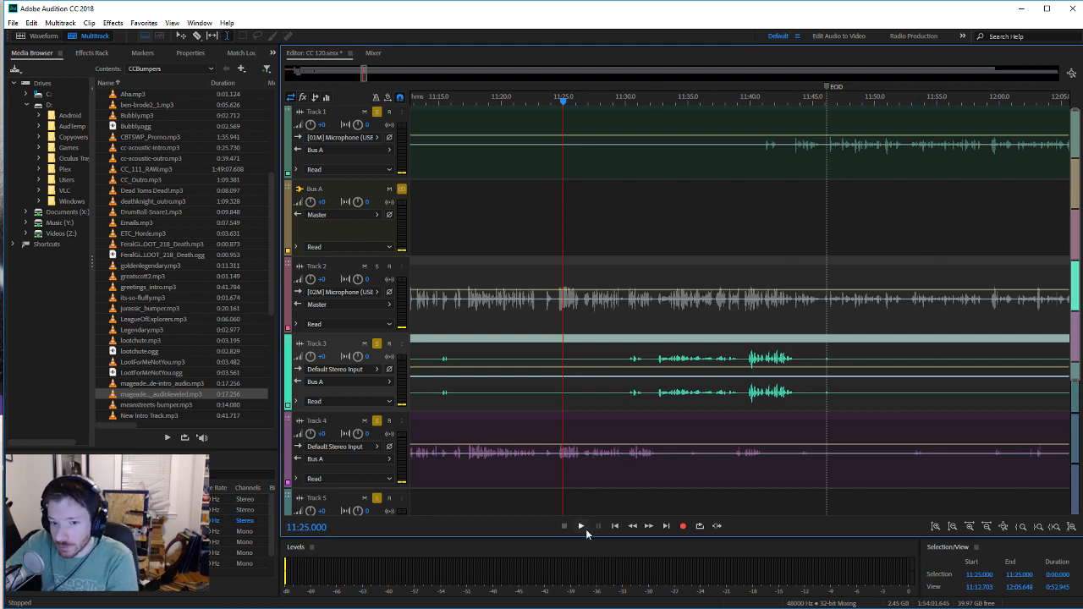
pyautogui.click(584, 527)
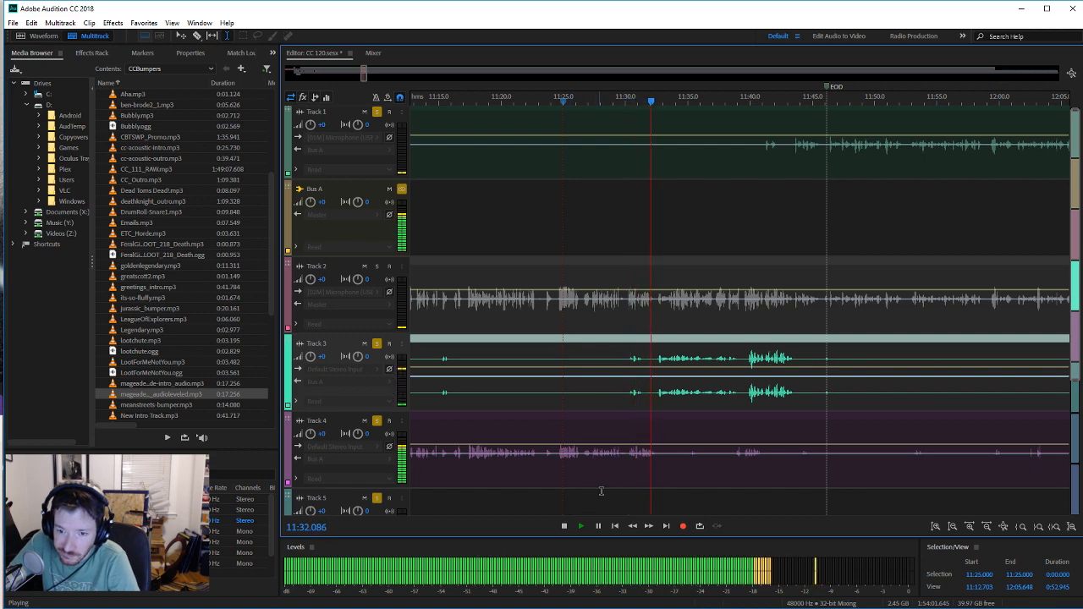
pyautogui.moveTo(625, 392); pyautogui.dragTo(646, 403)
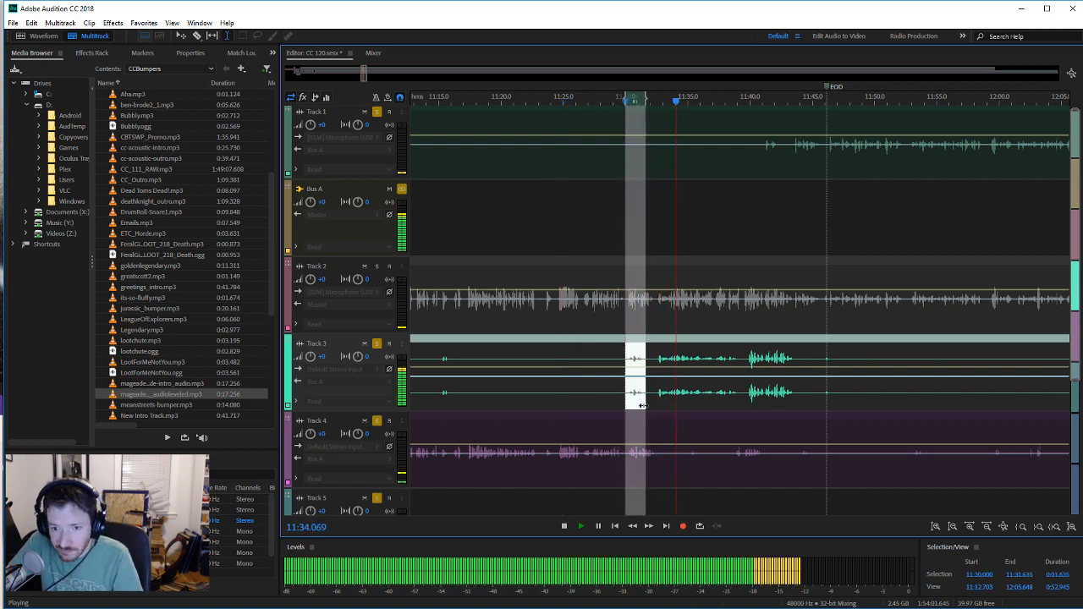
pyautogui.hotkey('shift', 'u')
pyautogui.click(652, 461)
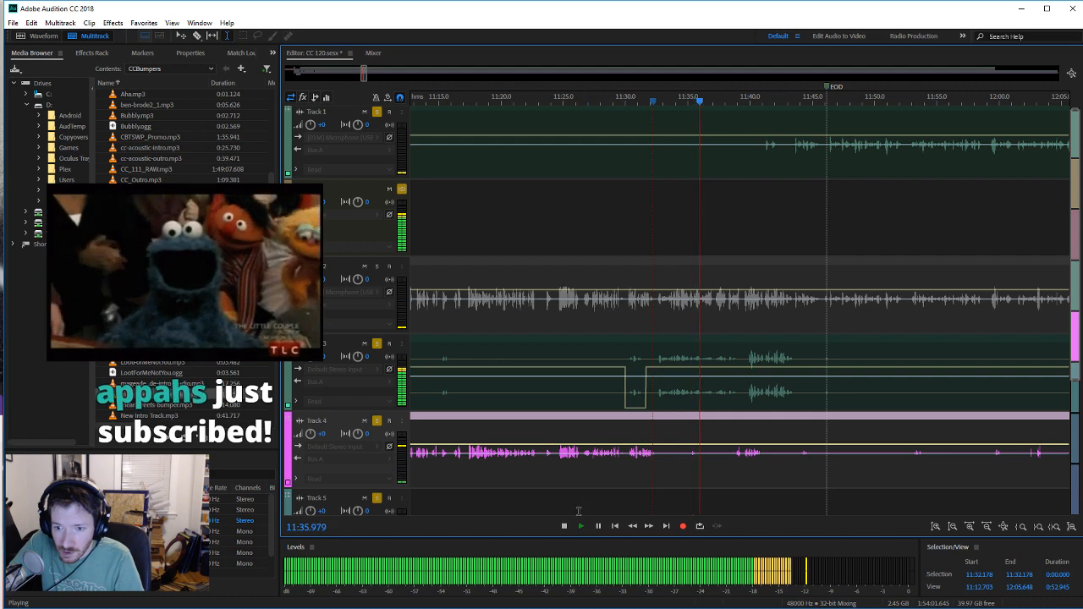
pyautogui.click(564, 525)
# Step: Silence the Track 4 noise from about 11:38.6 to 11:41.3 while playing from about 11:32.4, and save the session
pyautogui.click(653, 393)
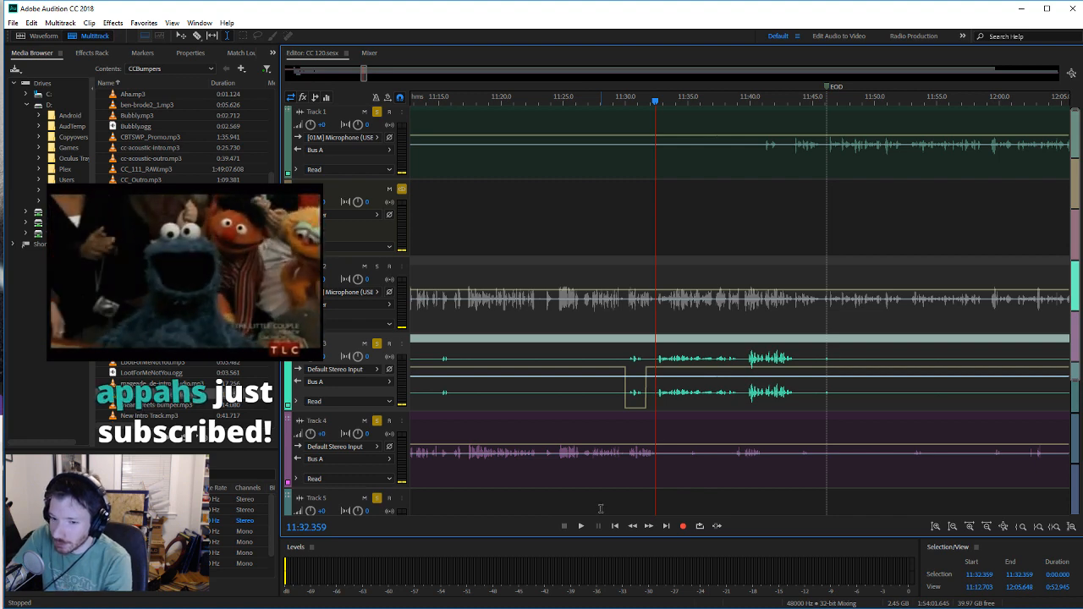
pyautogui.click(580, 527)
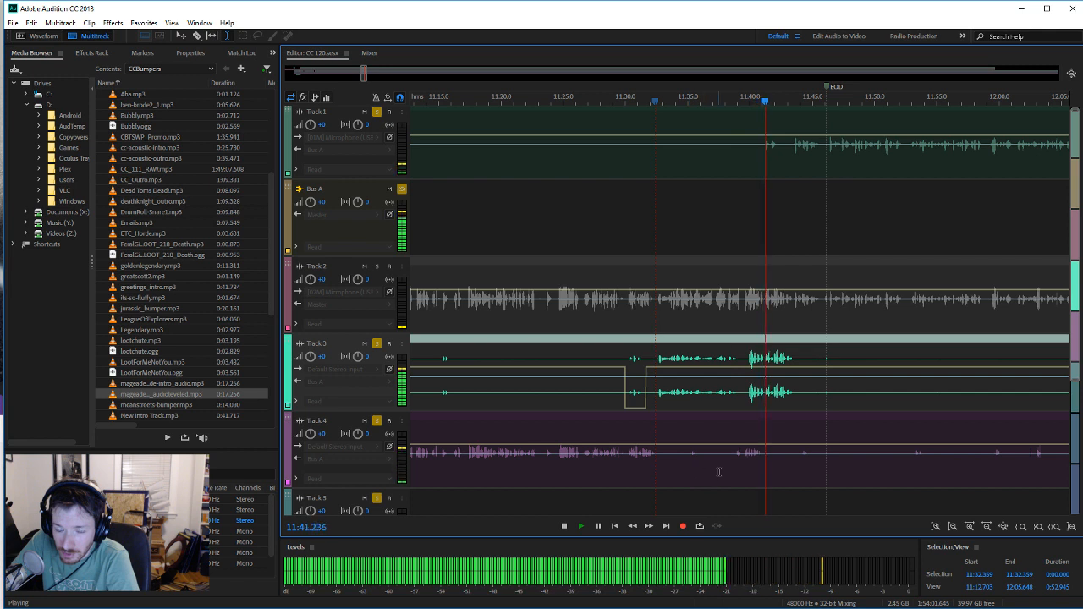
pyautogui.moveTo(732, 463); pyautogui.dragTo(766, 464)
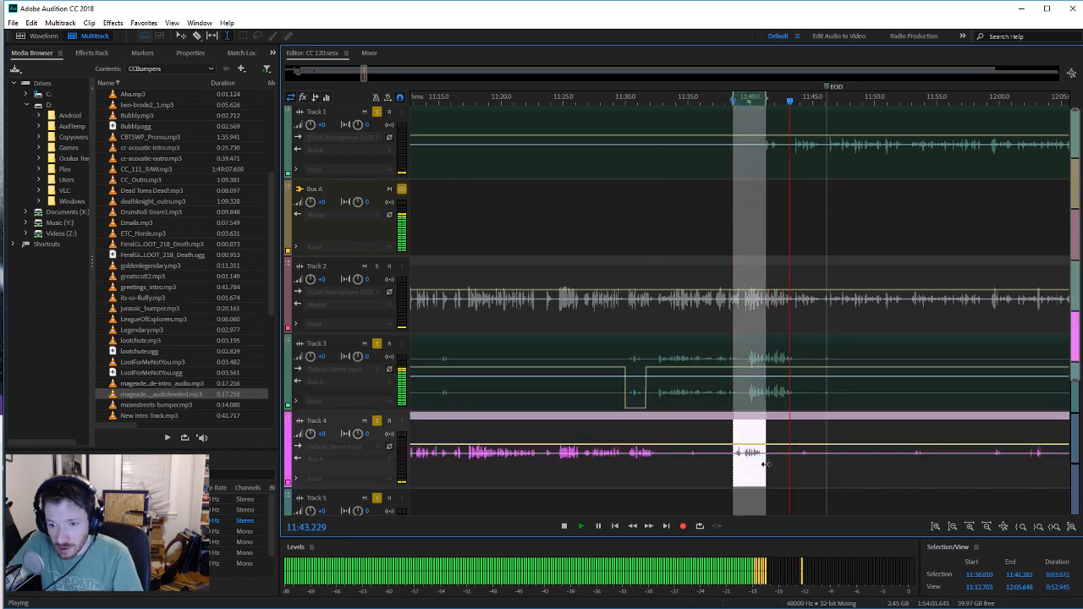
pyautogui.hotkey('ctrl', 'shift', 'm')
pyautogui.click(768, 461)
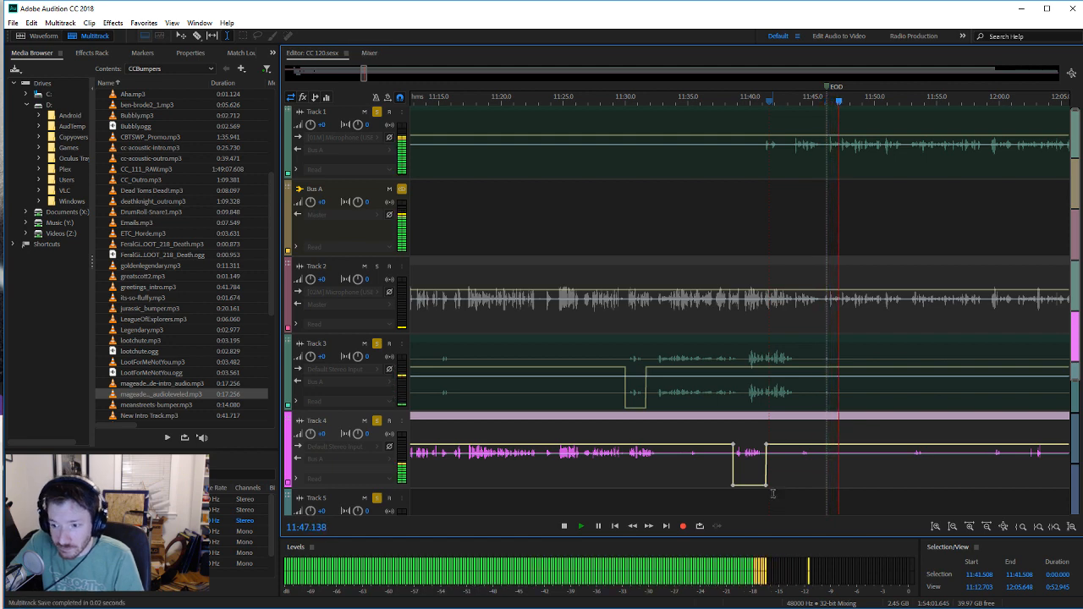
pyautogui.click(563, 525)
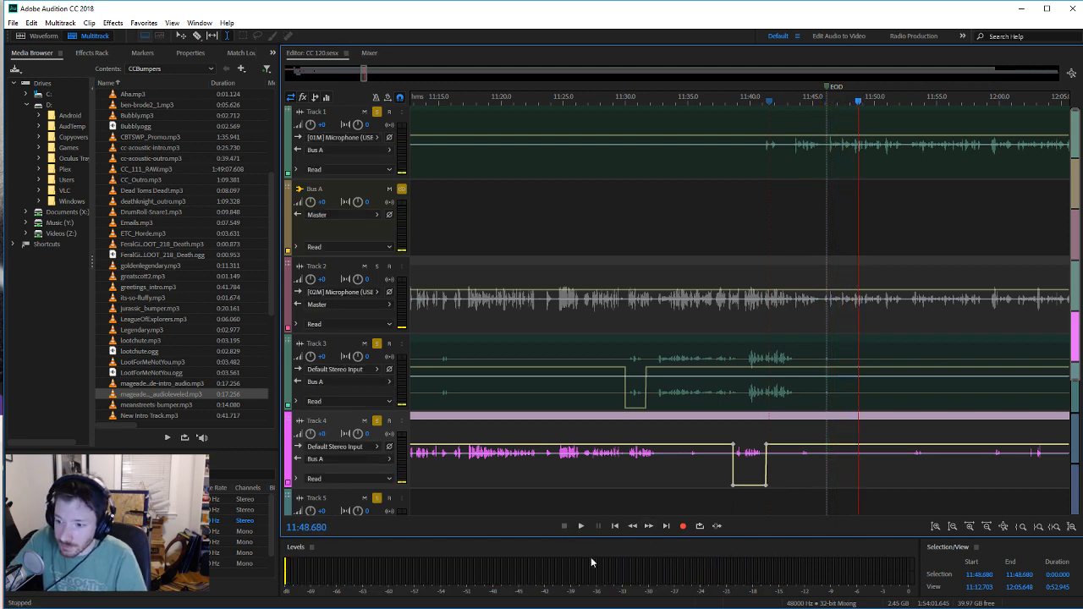
pyautogui.click(847, 462)
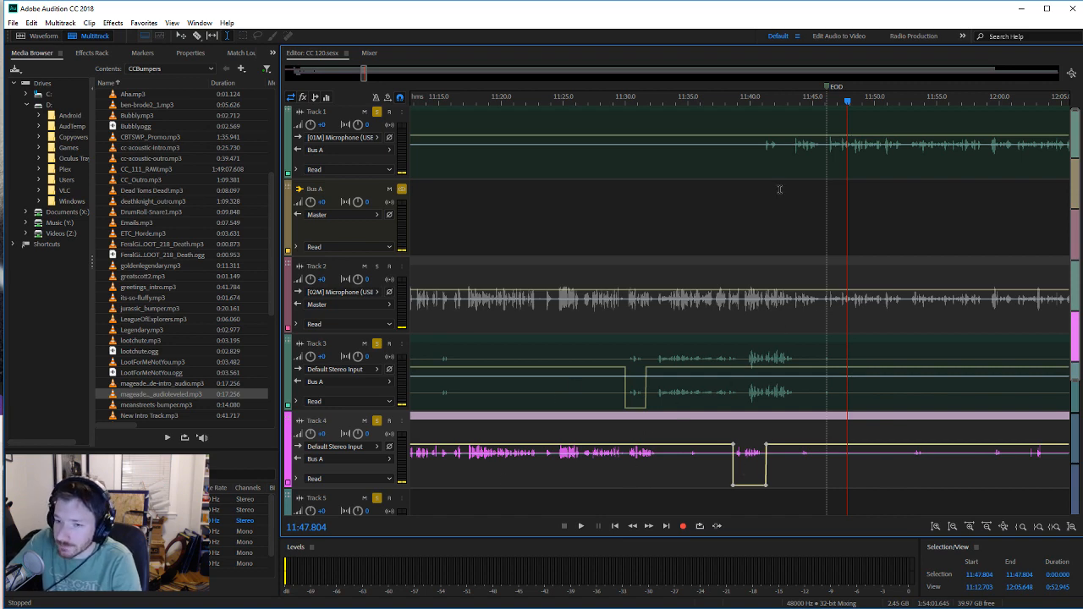
pyautogui.hotkey('ctrl', 's')
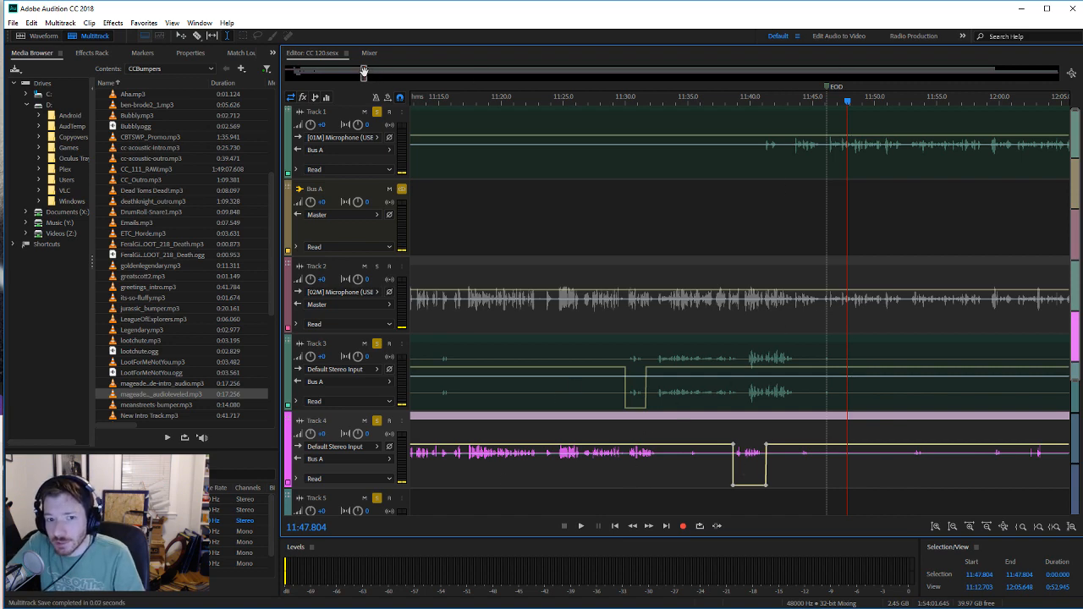
# Step: Listen to Track 4 from about 11:52.3 and 12:01.9, and silence its noise from about 12:02.1 to 12:03.8
pyautogui.moveTo(365, 73); pyautogui.dragTo(364, 74)
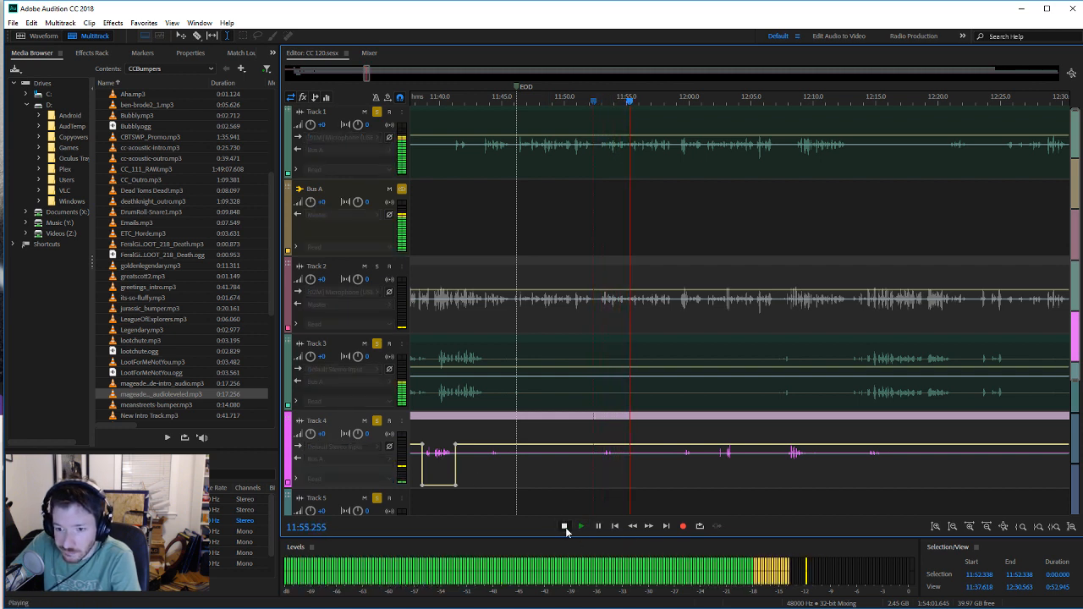
pyautogui.click(564, 526)
pyautogui.click(772, 466)
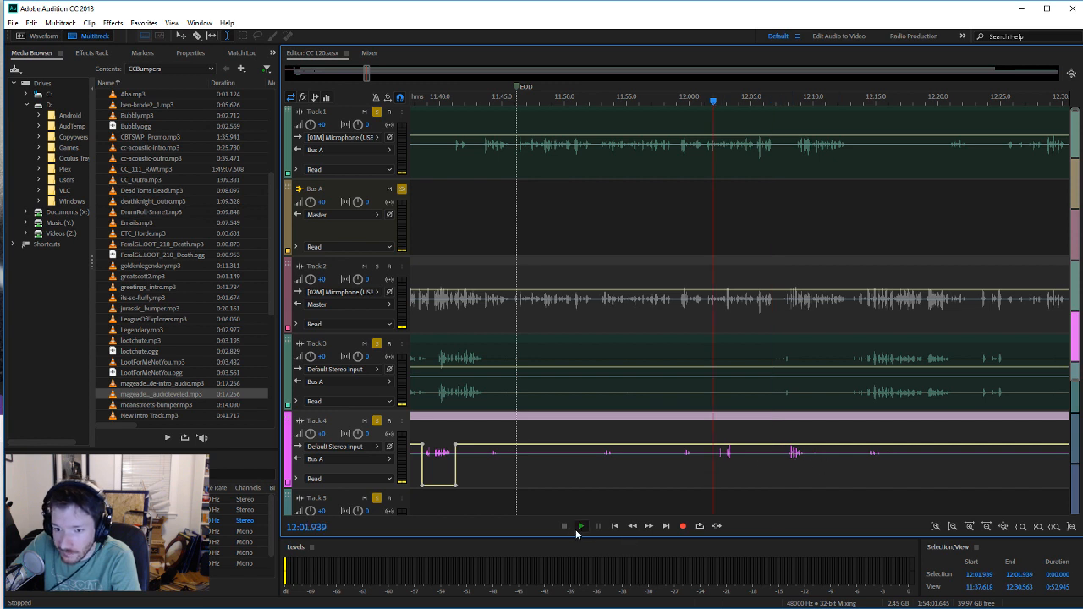
pyautogui.click(578, 527)
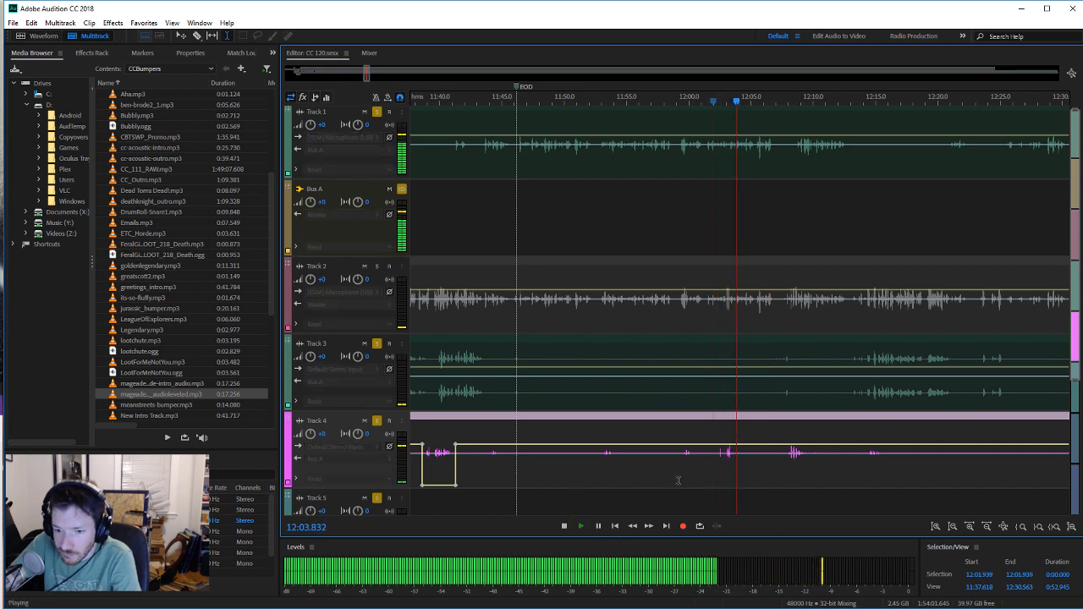
pyautogui.moveTo(735, 467); pyautogui.dragTo(711, 472)
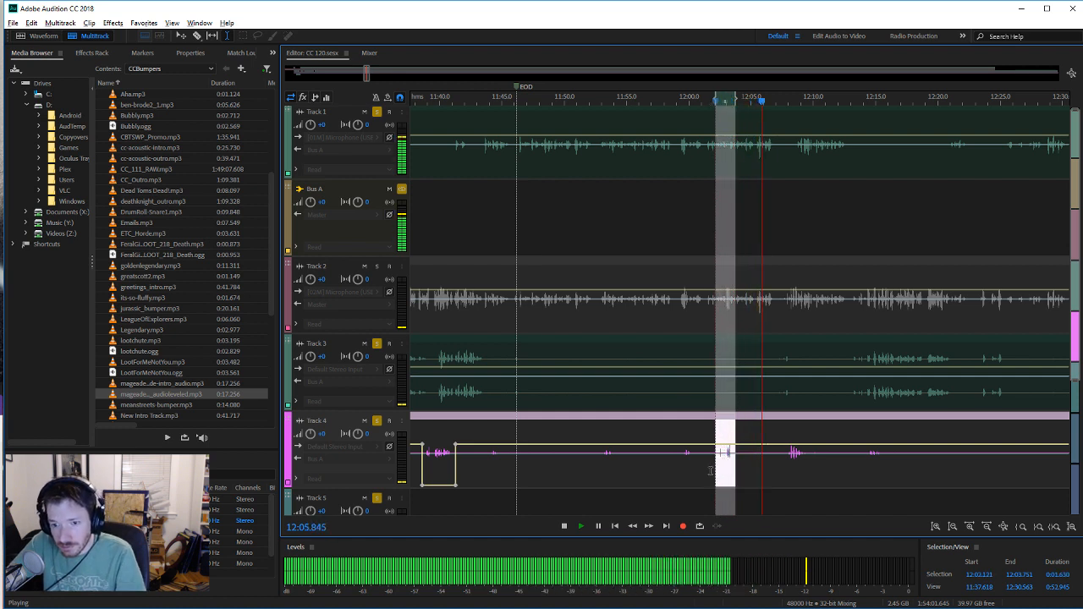
pyautogui.click(697, 470)
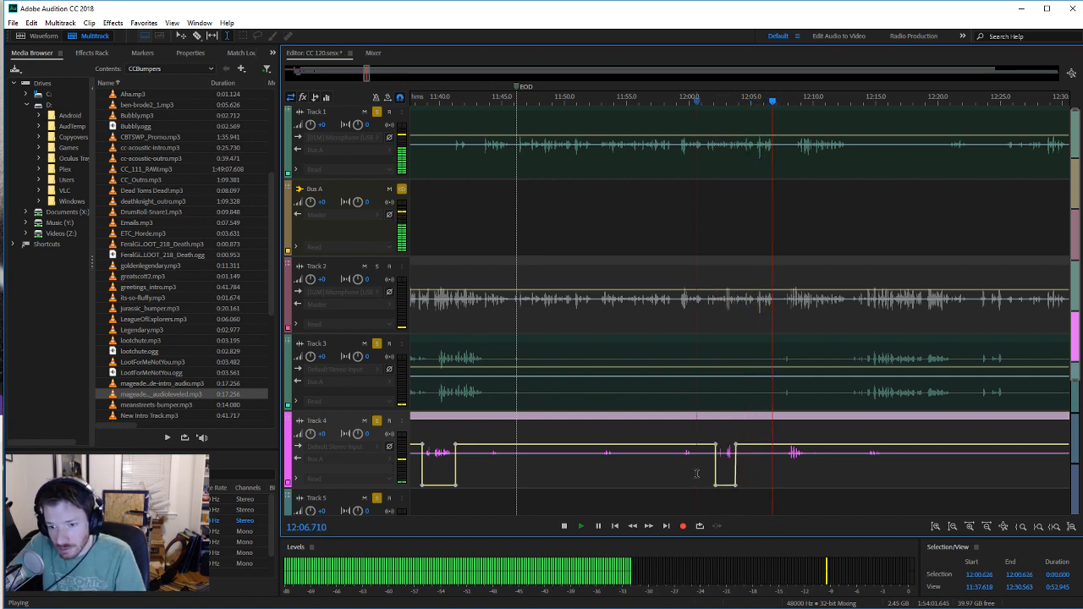
pyautogui.click(565, 530)
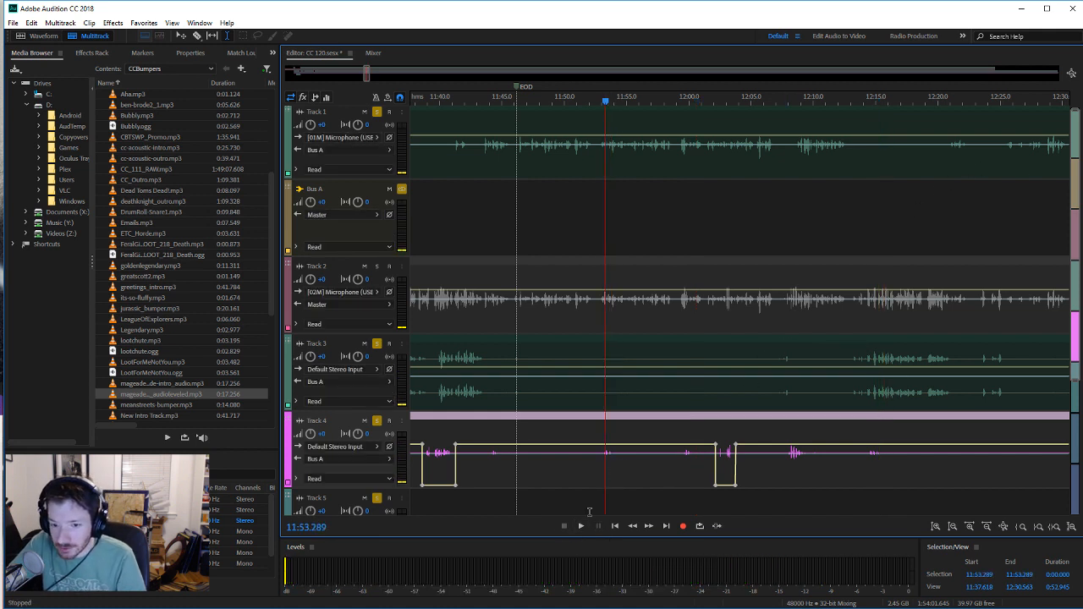
# Step: Listen to the short sounds on Track 4 from about 11:53.3, just before 12:00, and from about 12:13.4
pyautogui.click(581, 525)
pyautogui.click(564, 525)
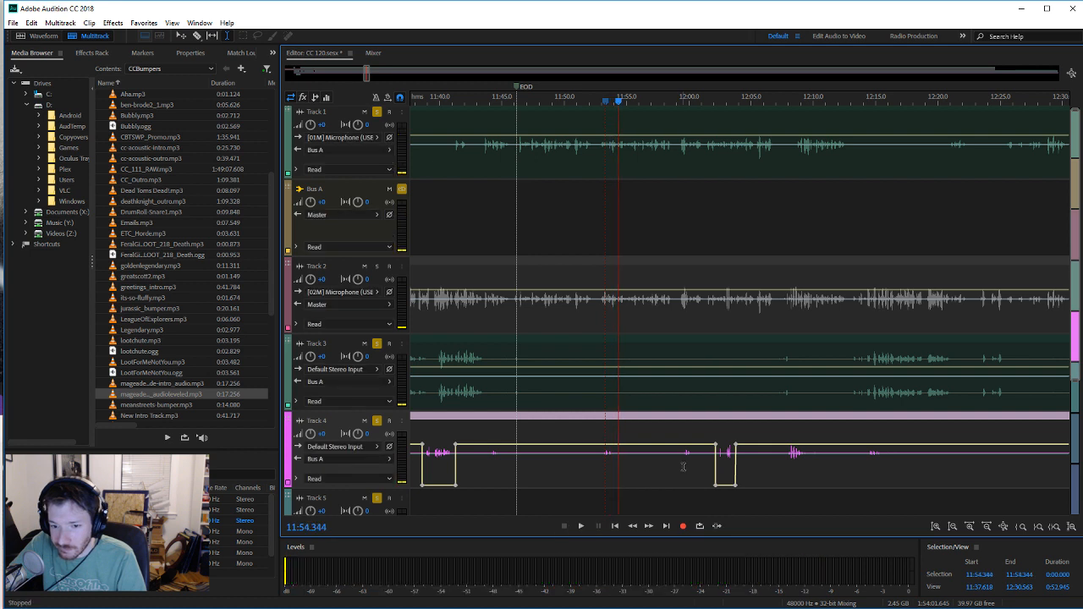
pyautogui.click(580, 525)
pyautogui.click(564, 526)
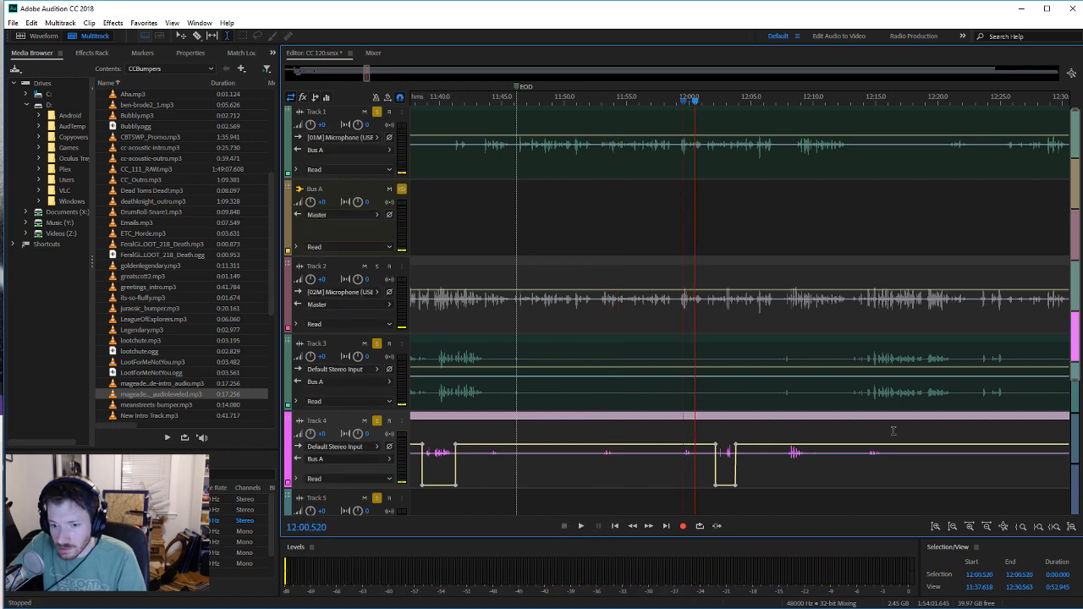
pyautogui.click(856, 461)
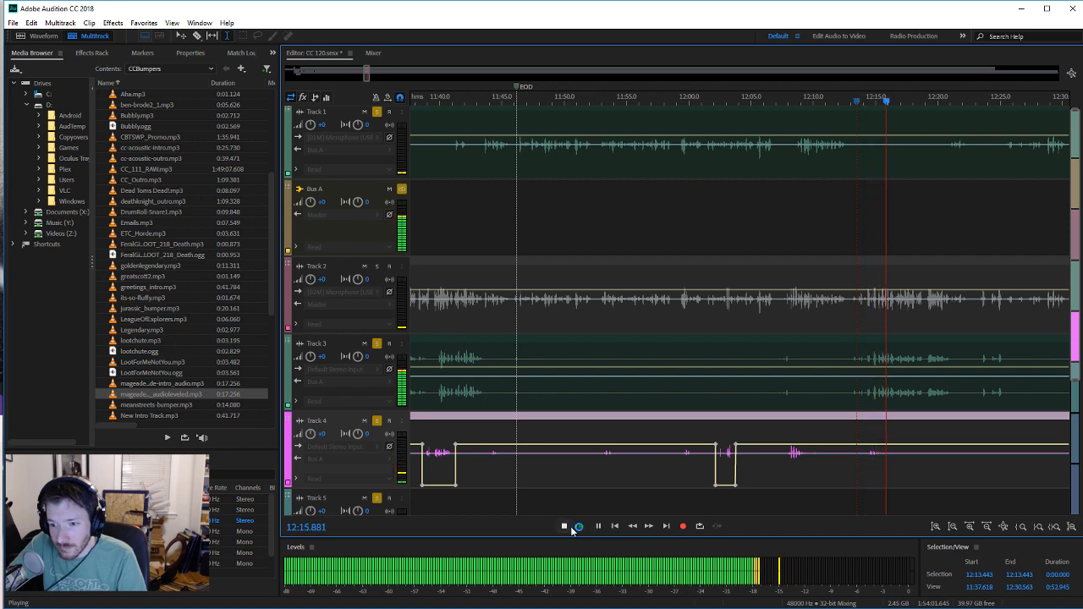
pyautogui.click(565, 526)
# Step: Save the session, and listen to the sounds on Tracks 3 and 4 from about 12:31.6
pyautogui.click(953, 152)
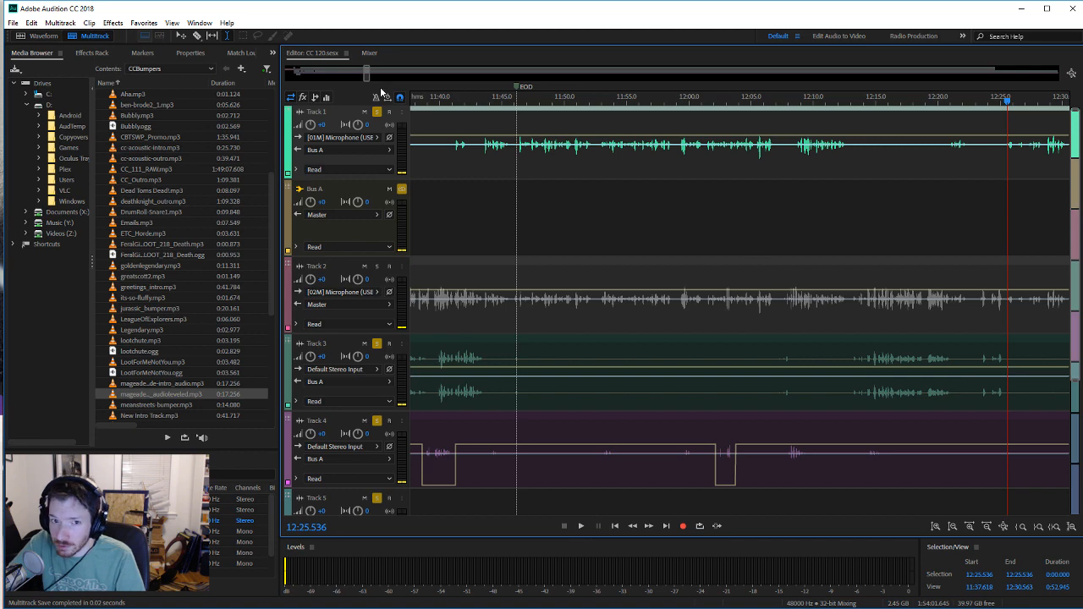
pyautogui.moveTo(365, 74); pyautogui.dragTo(367, 74)
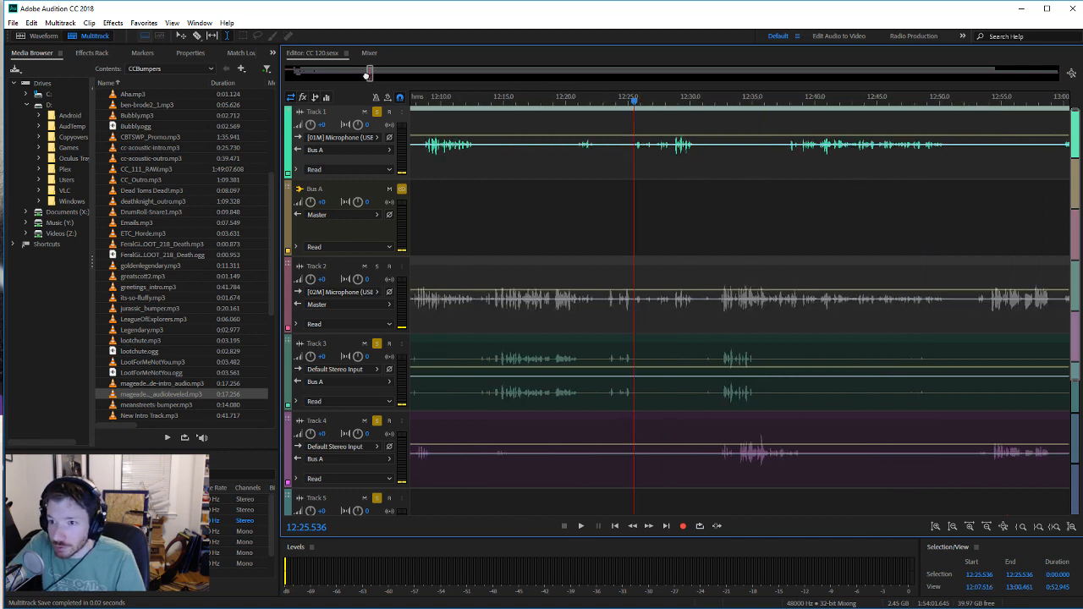
pyautogui.click(710, 457)
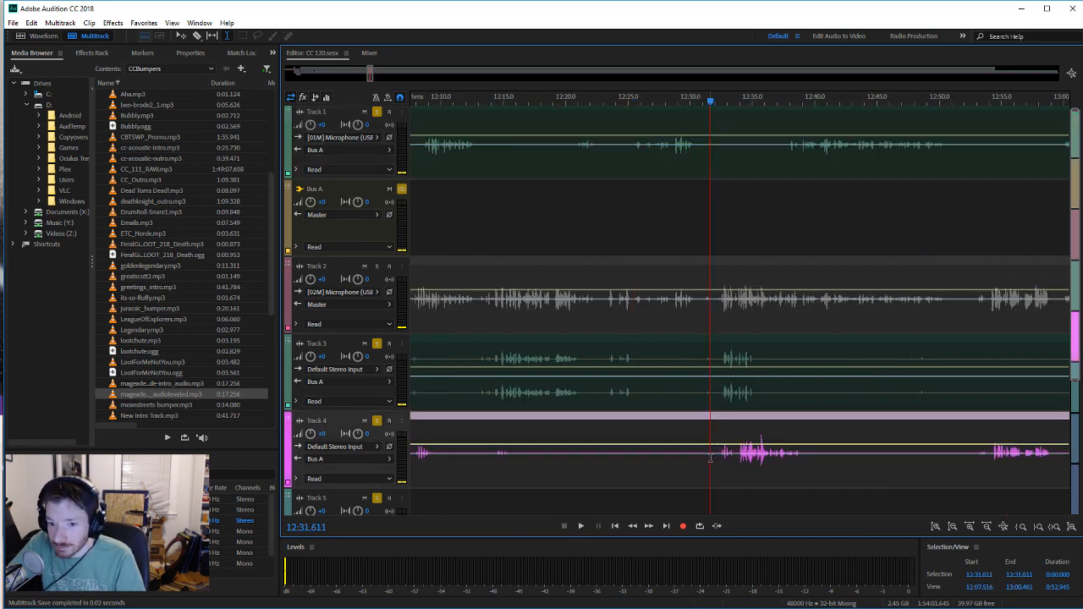
pyautogui.click(582, 527)
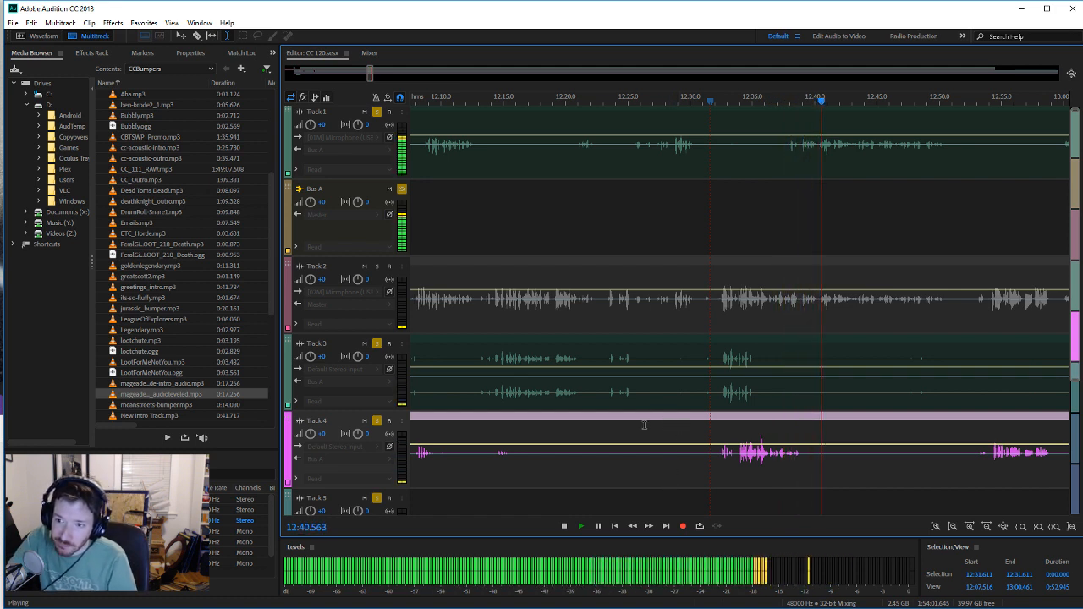
pyautogui.click(570, 531)
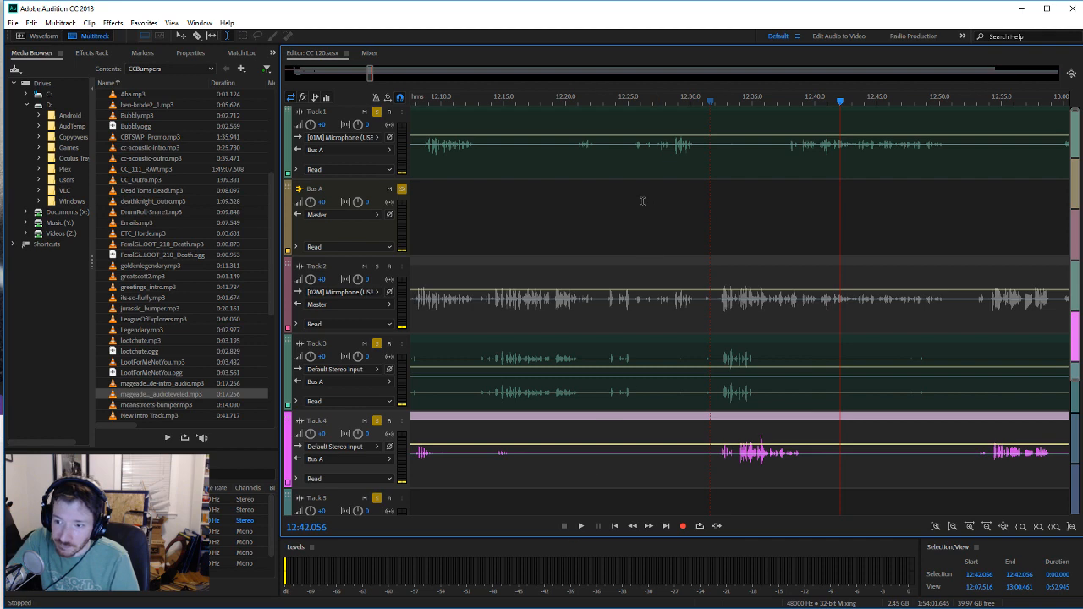
# Step: Listen to Track 3 from about 12:47.4, and silence its noise from about 12:48.3 to 12:49.5
pyautogui.moveTo(369, 75); pyautogui.dragTo(371, 76)
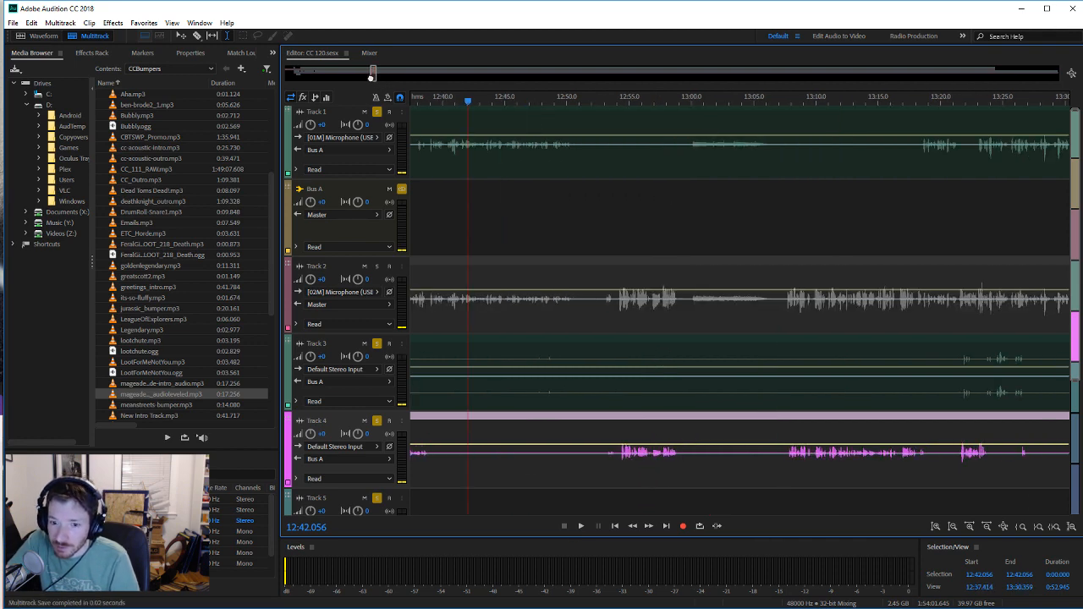
pyautogui.click(533, 394)
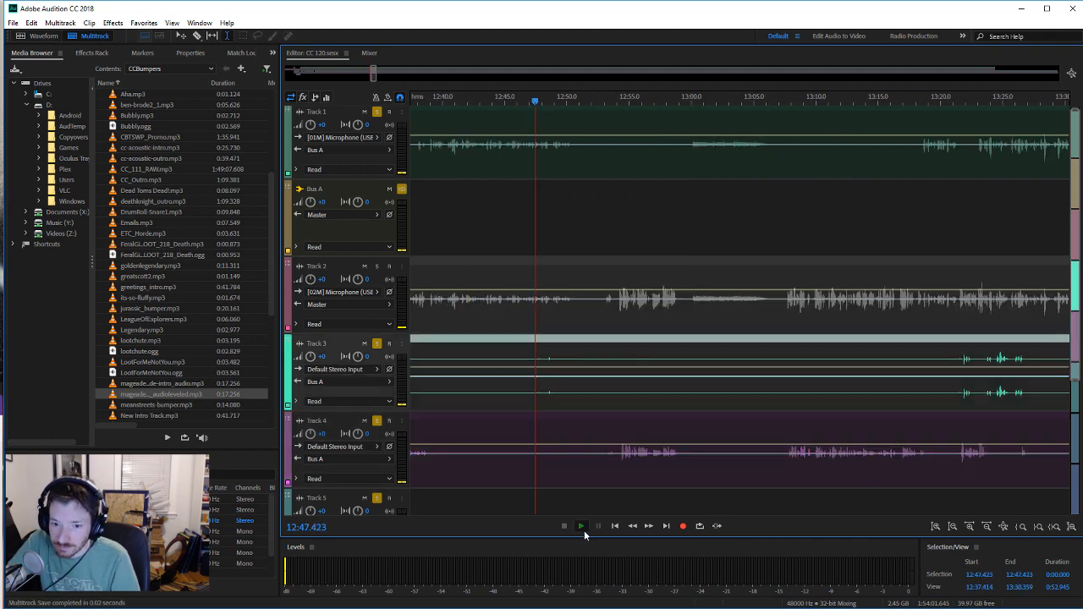
pyautogui.click(581, 526)
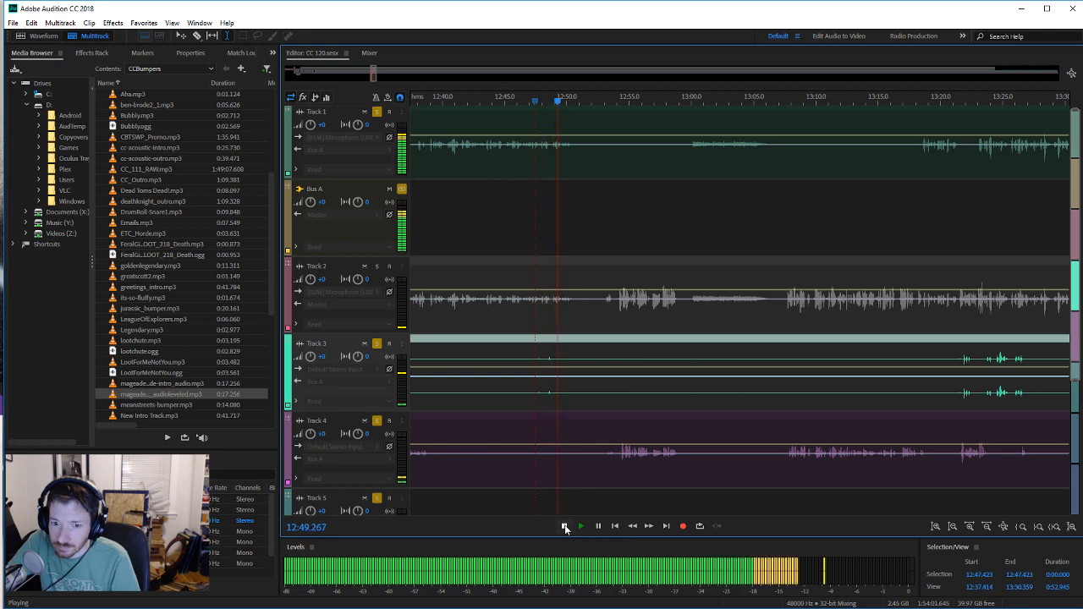
pyautogui.click(564, 528)
pyautogui.moveTo(546, 401); pyautogui.dragTo(561, 404)
pyautogui.click(618, 397)
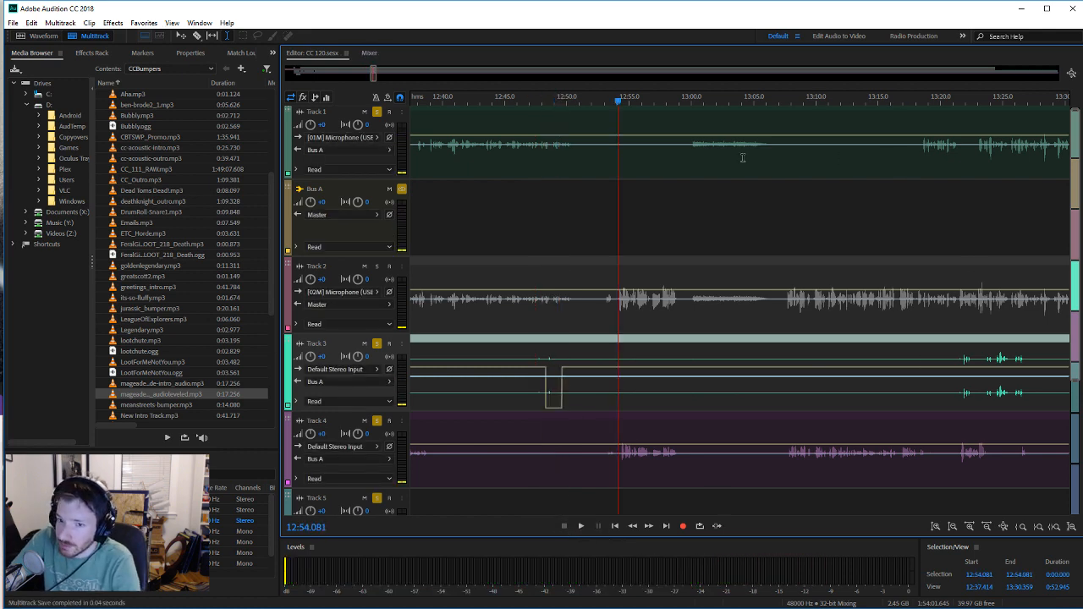
# Step: Listen to Track 1 from 13:00, then split out and delete its section from about 12:59.8 to 13:06.4
pyautogui.click(691, 154)
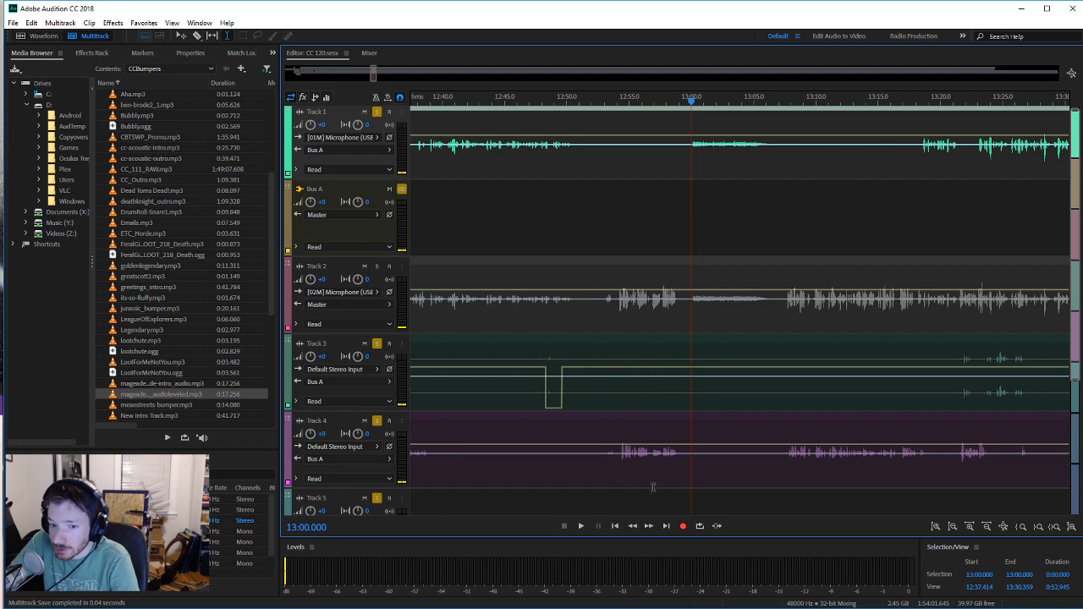
pyautogui.click(581, 527)
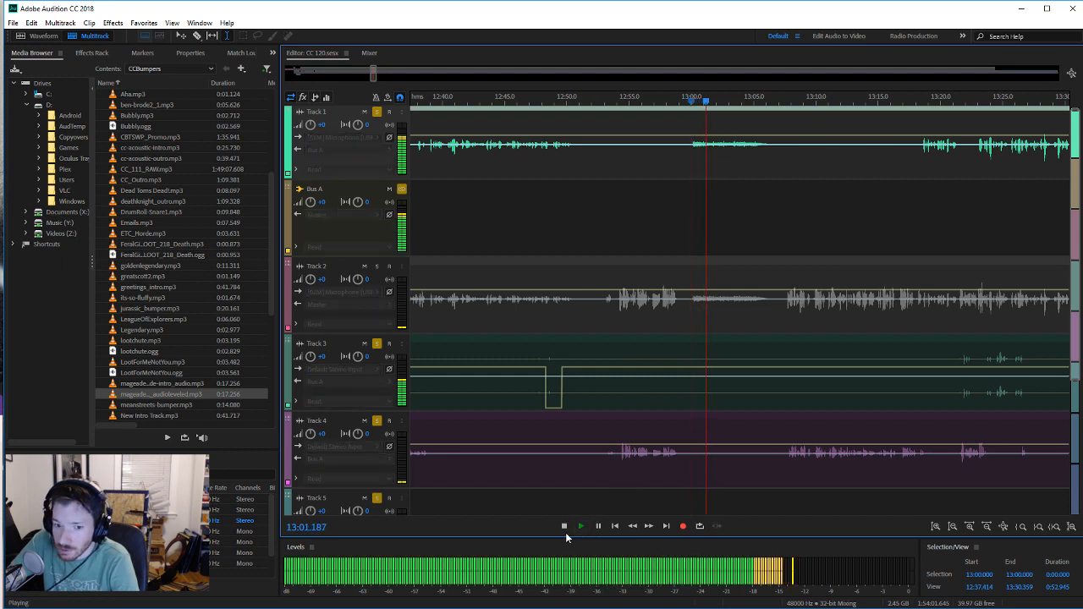
pyautogui.click(564, 527)
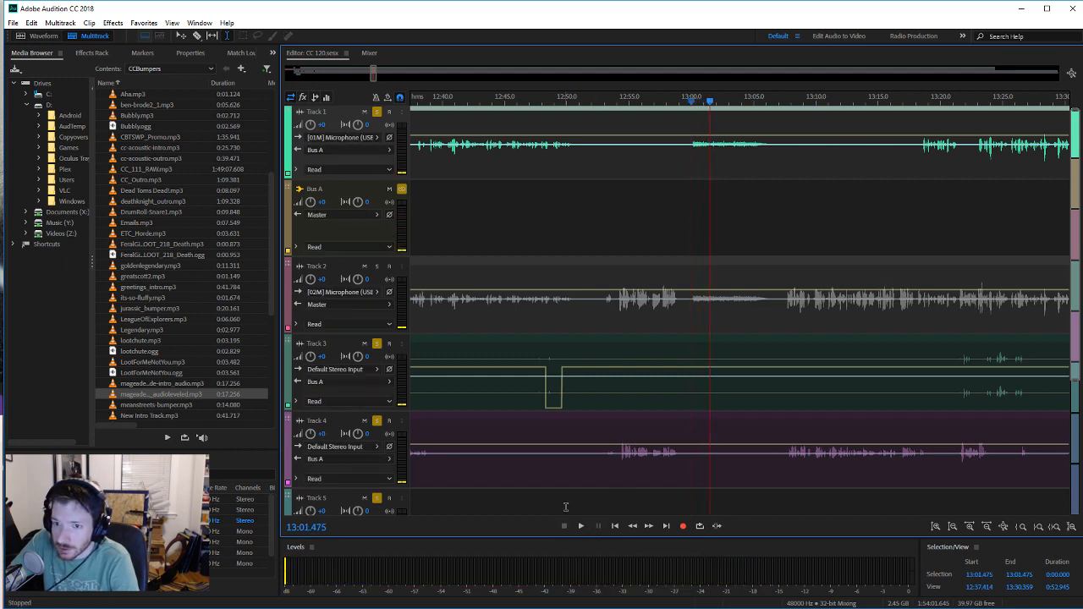
pyautogui.click(198, 35)
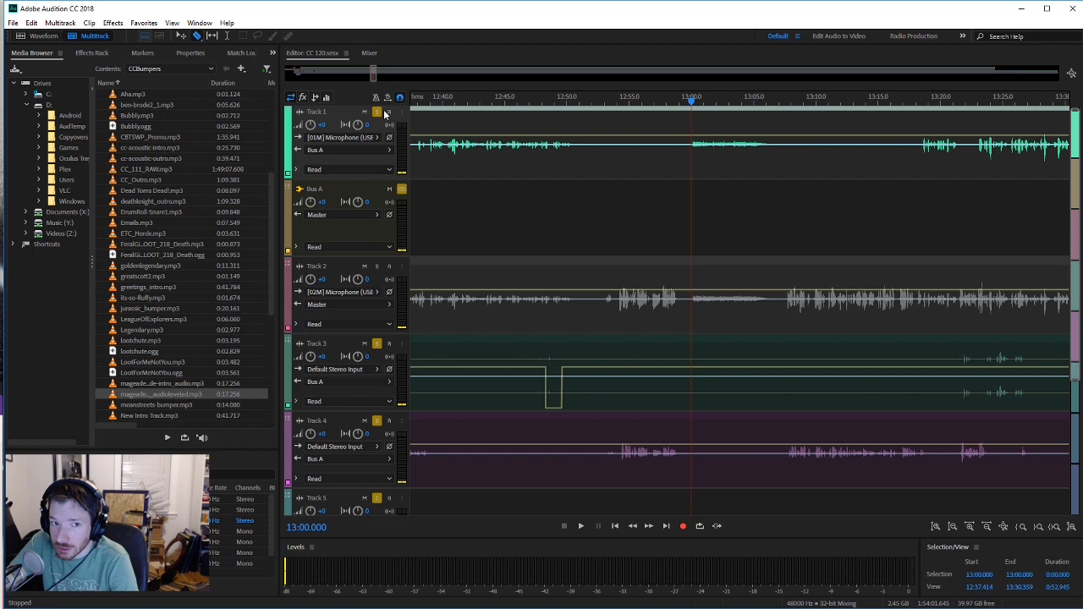
pyautogui.click(692, 166)
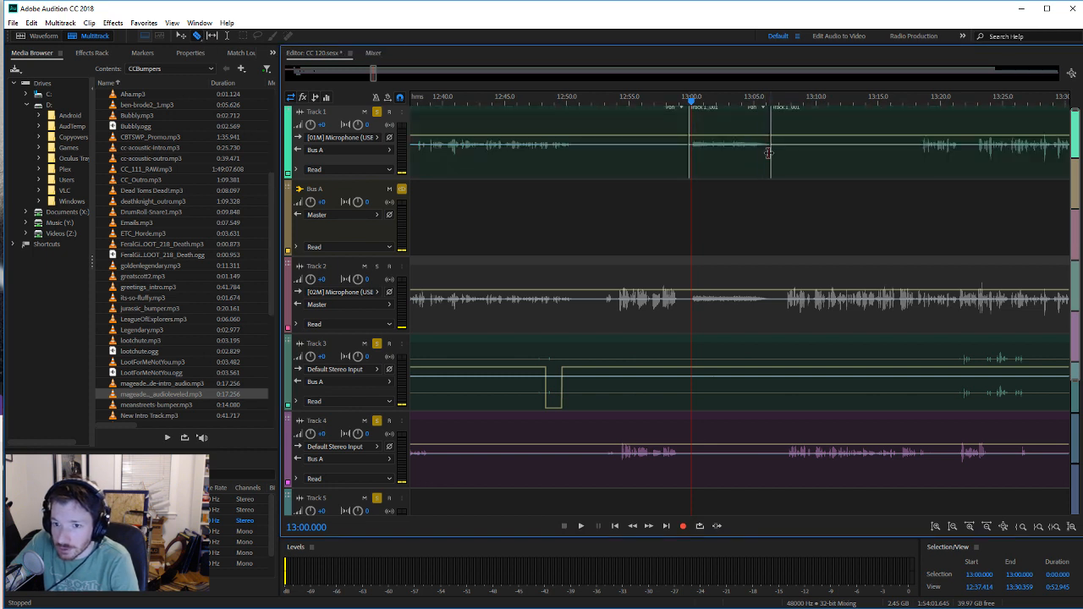
pyautogui.click(739, 114)
pyautogui.press('Delete')
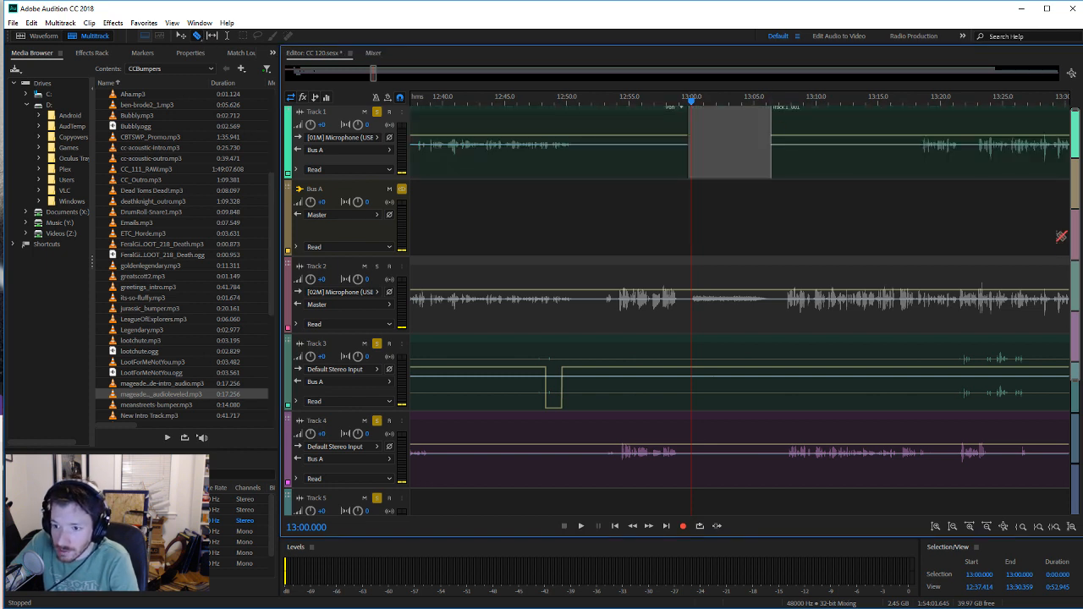
# Step: Add News.mp3 from the CCBumpers folder to Track 5, starting at about 12:59.8
pyautogui.moveTo(1073, 254); pyautogui.dragTo(1073, 288)
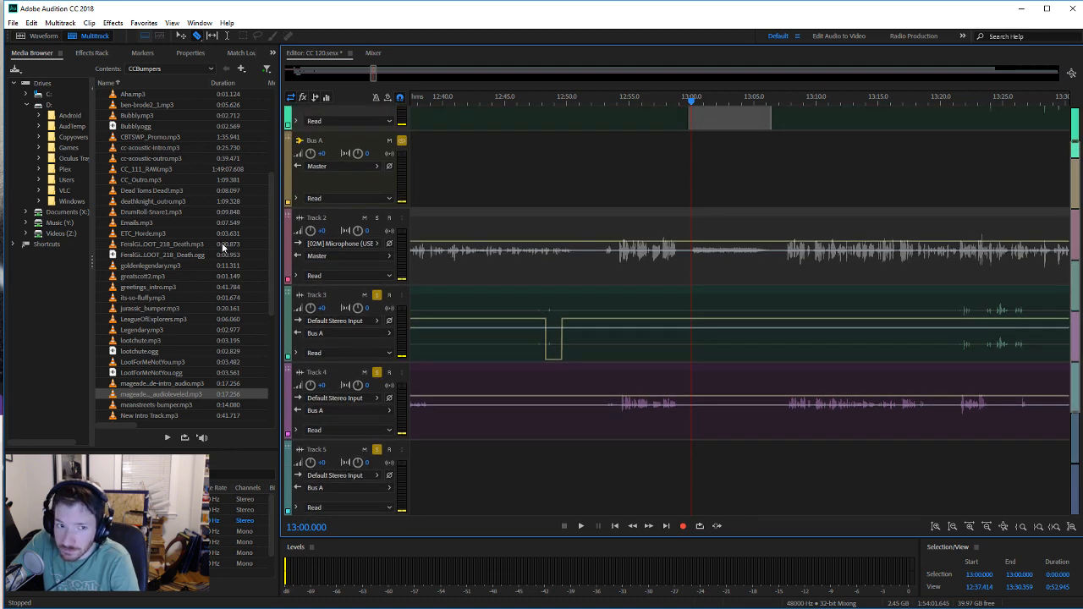
pyautogui.click(221, 245)
pyautogui.scroll(-2, 183, 334)
pyautogui.scroll(-2, 178, 336)
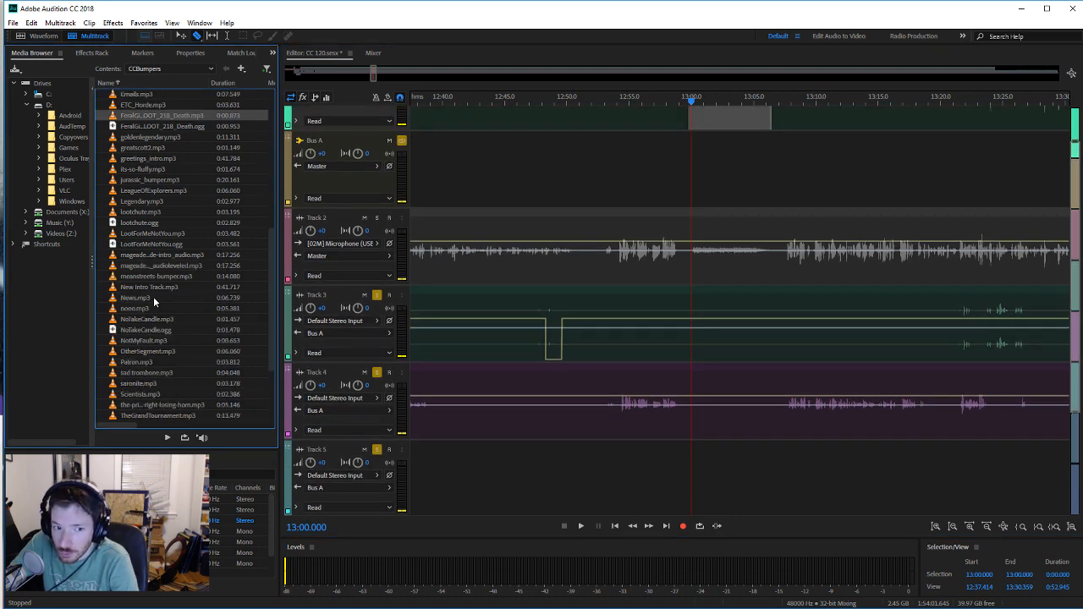
pyautogui.click(155, 297)
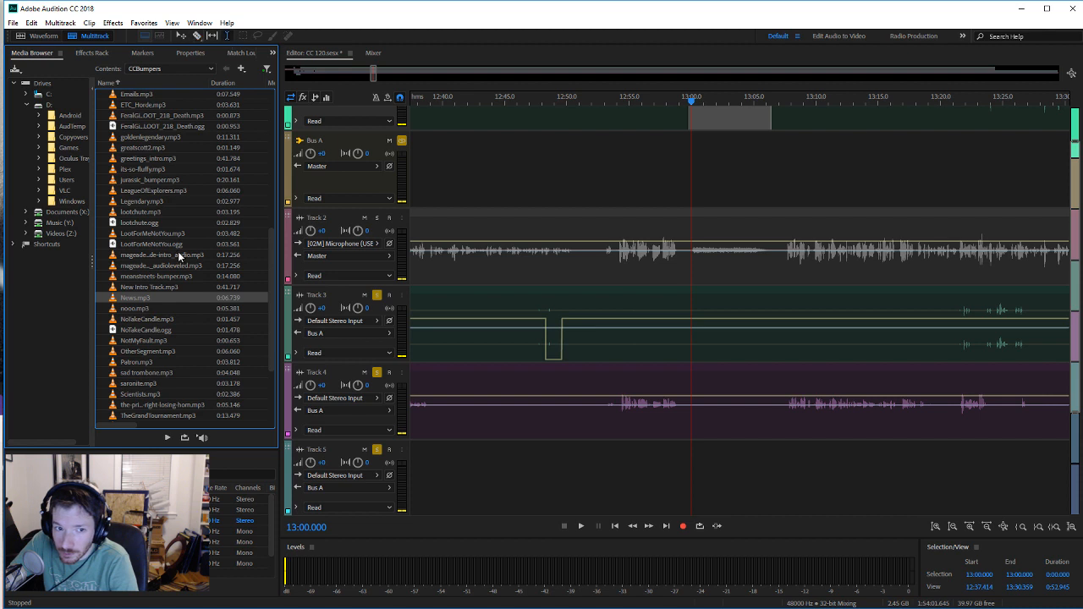
pyautogui.moveTo(181, 299); pyautogui.dragTo(720, 448)
pyautogui.click(599, 339)
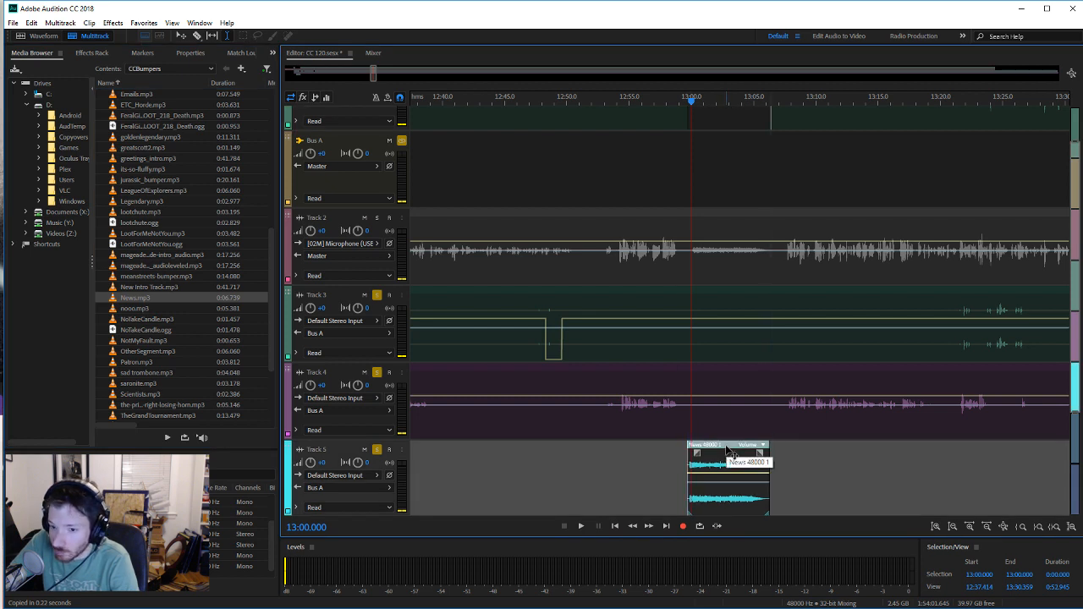
# Step: Move the News clip to start at about 13:02.6 with a short linear fade-out, and listen to the transition into the voices
pyautogui.moveTo(728, 450); pyautogui.dragTo(778, 464)
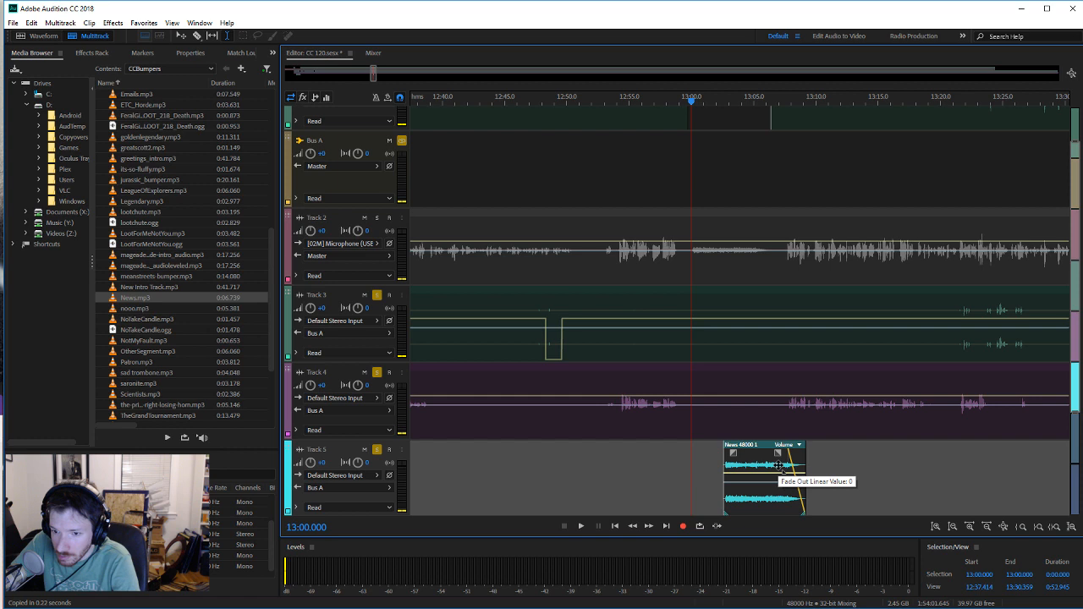
pyautogui.click(779, 407)
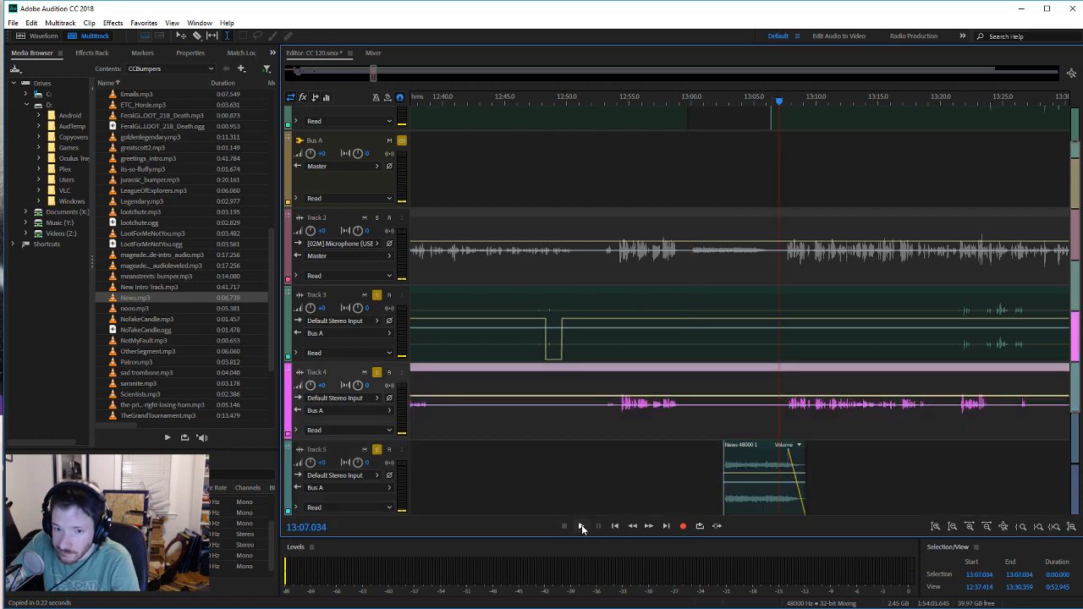
pyautogui.click(581, 526)
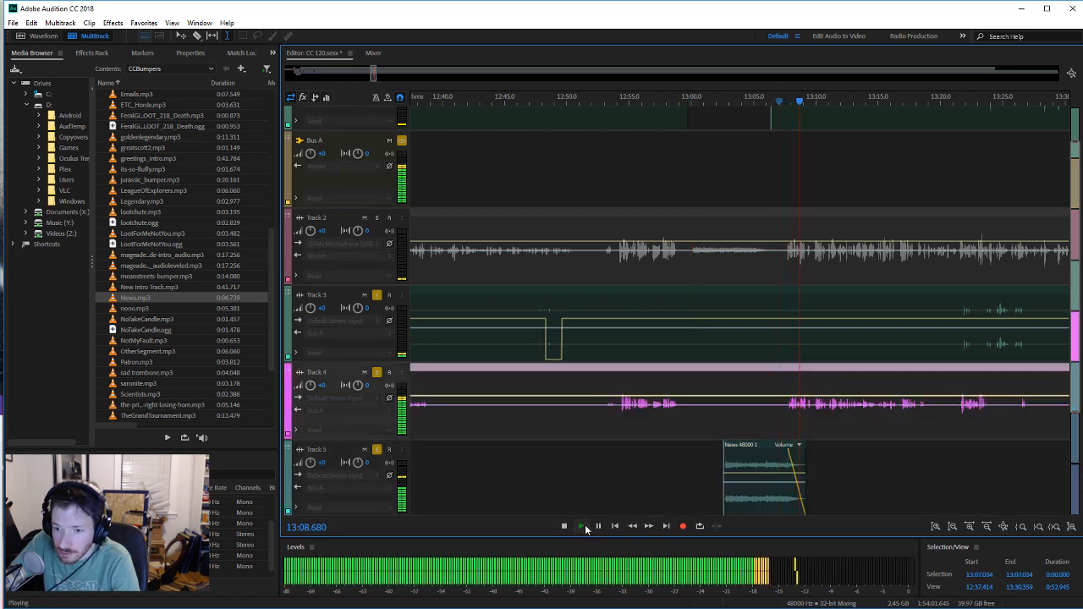
pyautogui.click(565, 526)
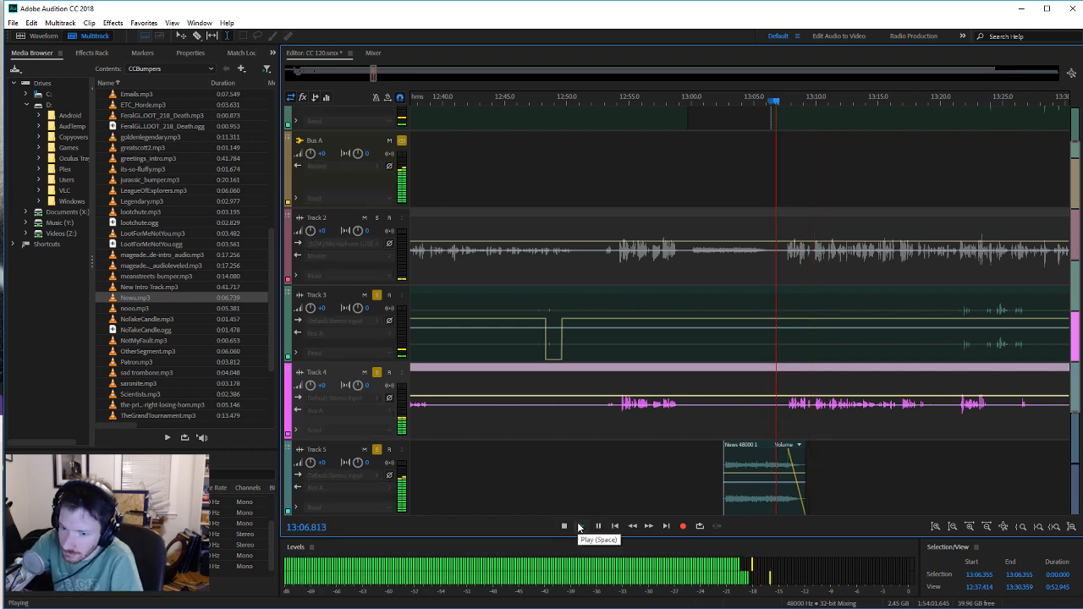
pyautogui.click(565, 526)
pyautogui.click(709, 483)
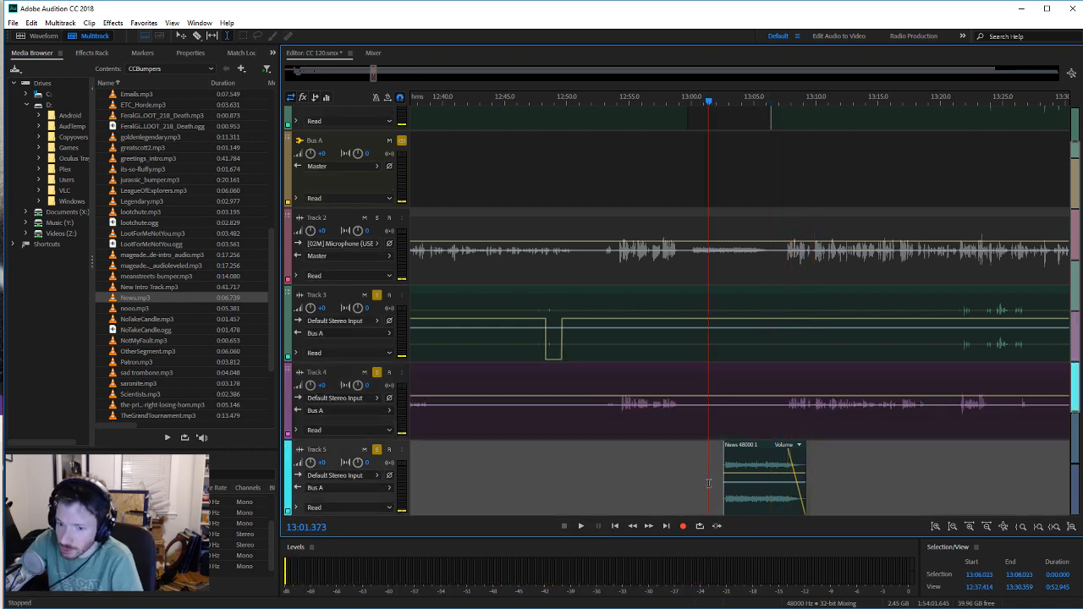
pyautogui.press('space')
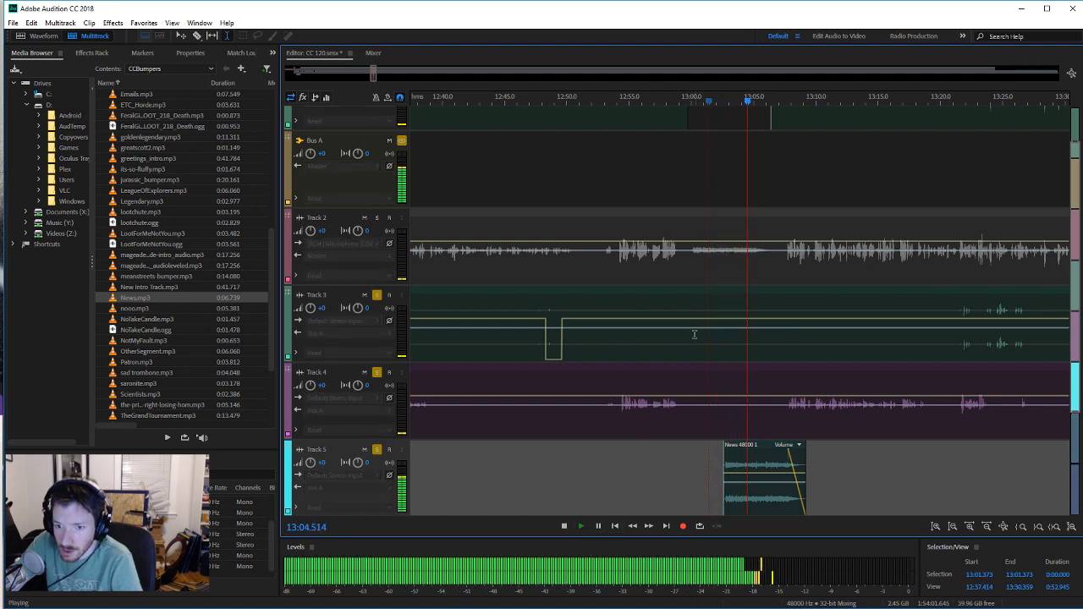
# Step: Silence Track 3 from about 12:59.8 to 13:06.4, and save the session
pyautogui.moveTo(689, 346); pyautogui.dragTo(770, 353)
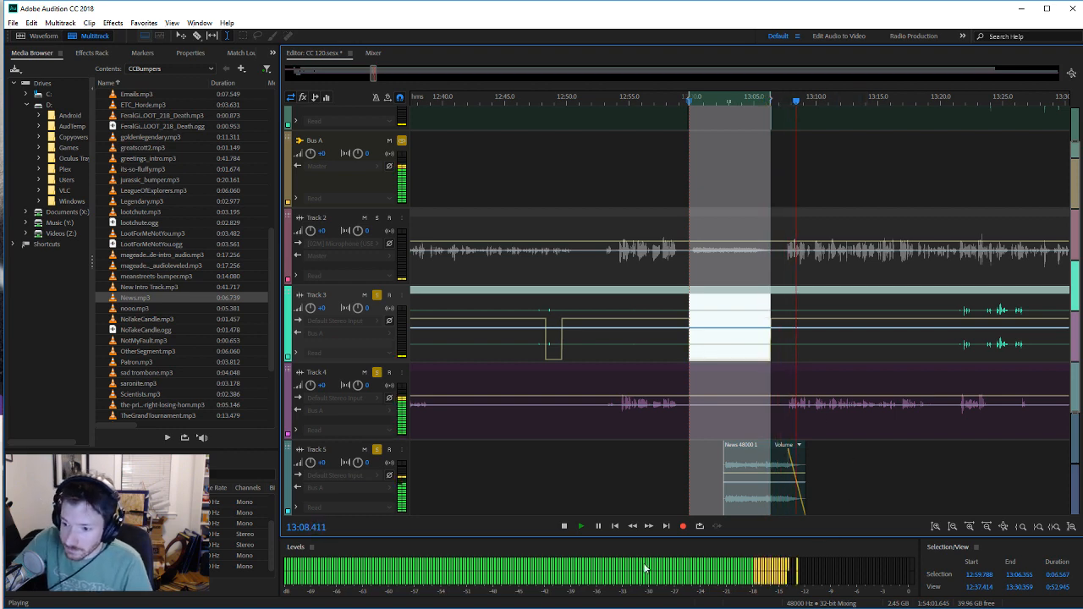
pyautogui.click(562, 525)
pyautogui.click(646, 425)
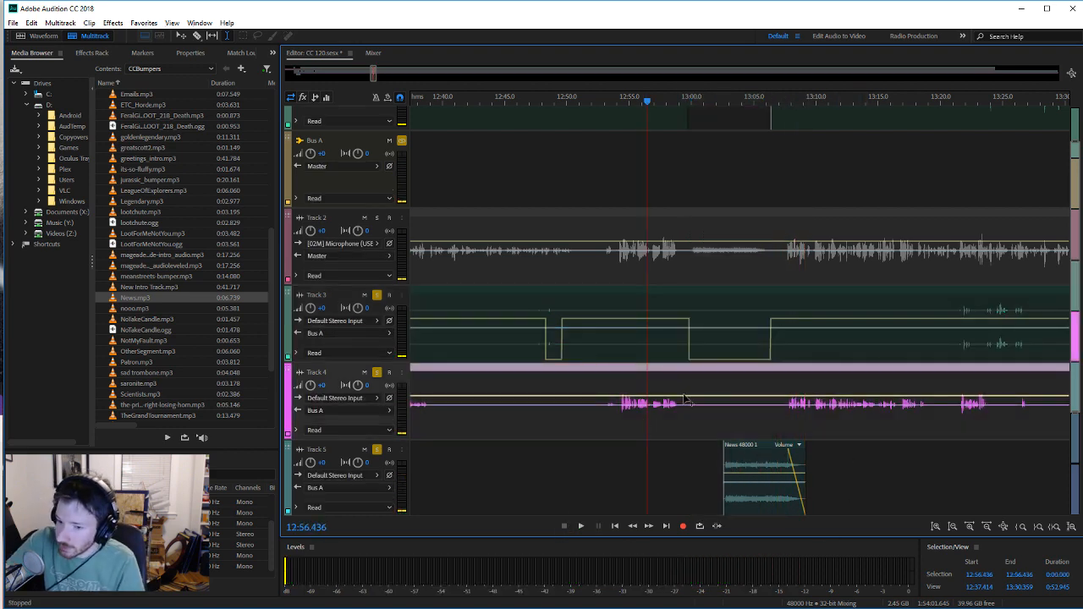
pyautogui.hotkey('ctrl', 's')
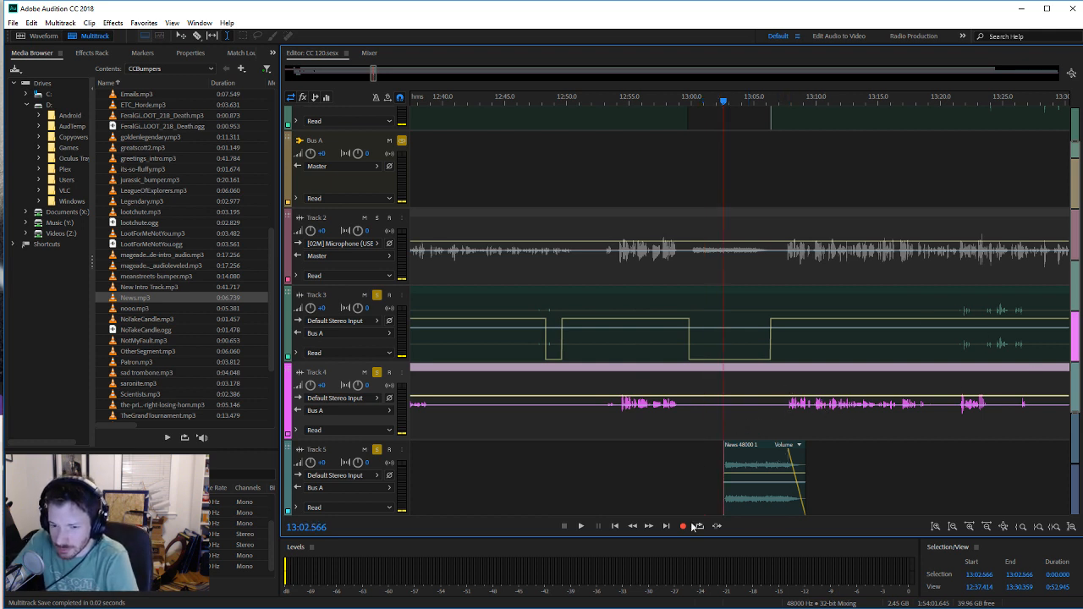
# Step: Play the News bumper from about 13:02.6 through its fade-out to check the overlap with the Track 4 voice
pyautogui.click(581, 526)
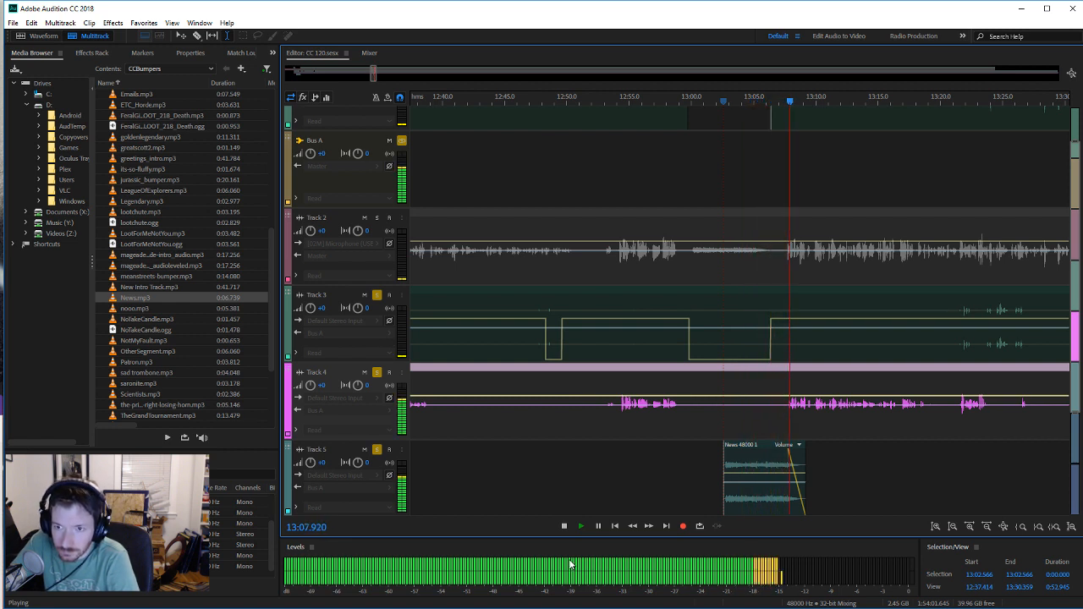
pyautogui.click(565, 526)
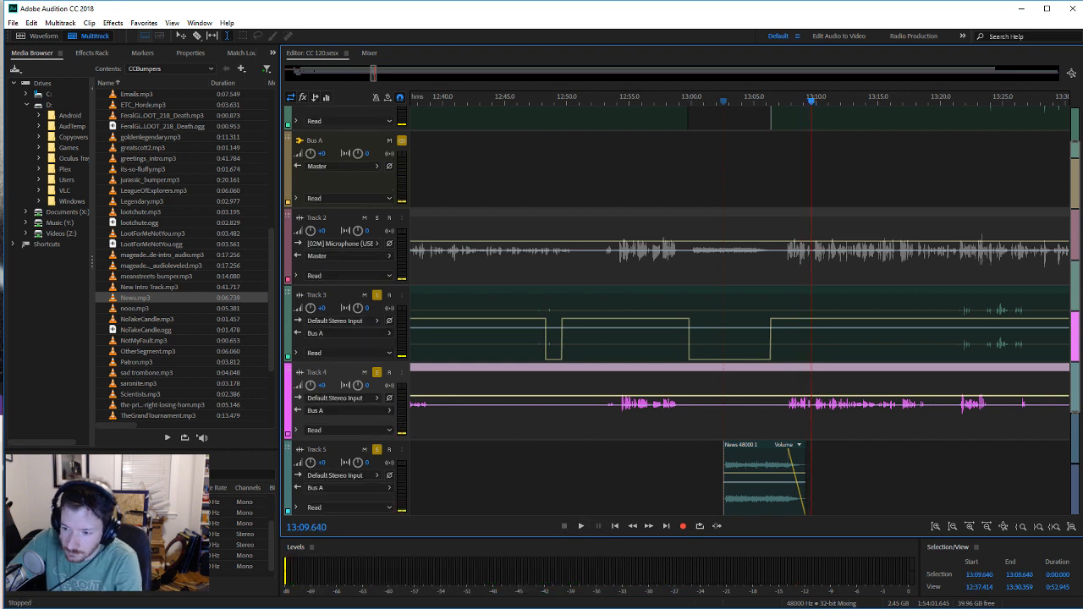
pyautogui.scroll(2, 749, 255)
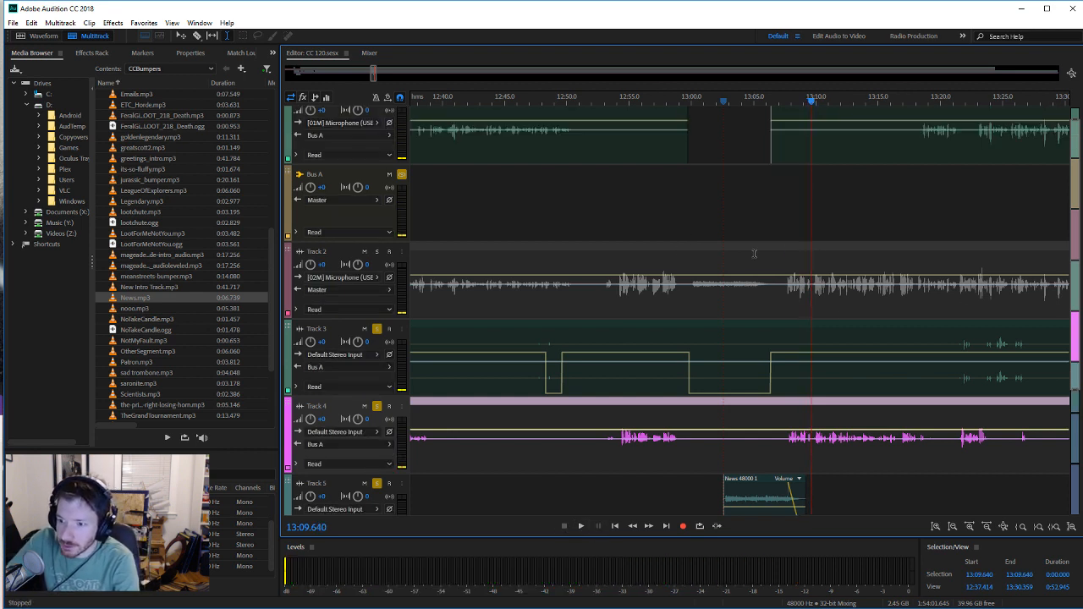
# Step: Listen to the short sounds on Track 3 from about 13:20.8 and again from about 13:23.9
pyautogui.click(949, 401)
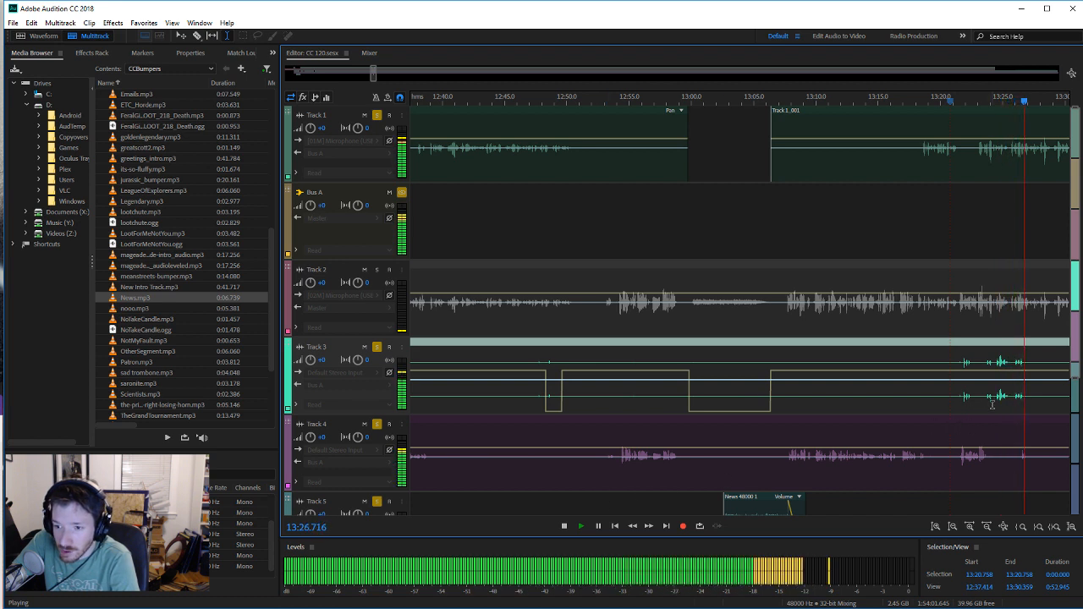
pyautogui.moveTo(993, 405); pyautogui.dragTo(1010, 405)
pyautogui.press('space')
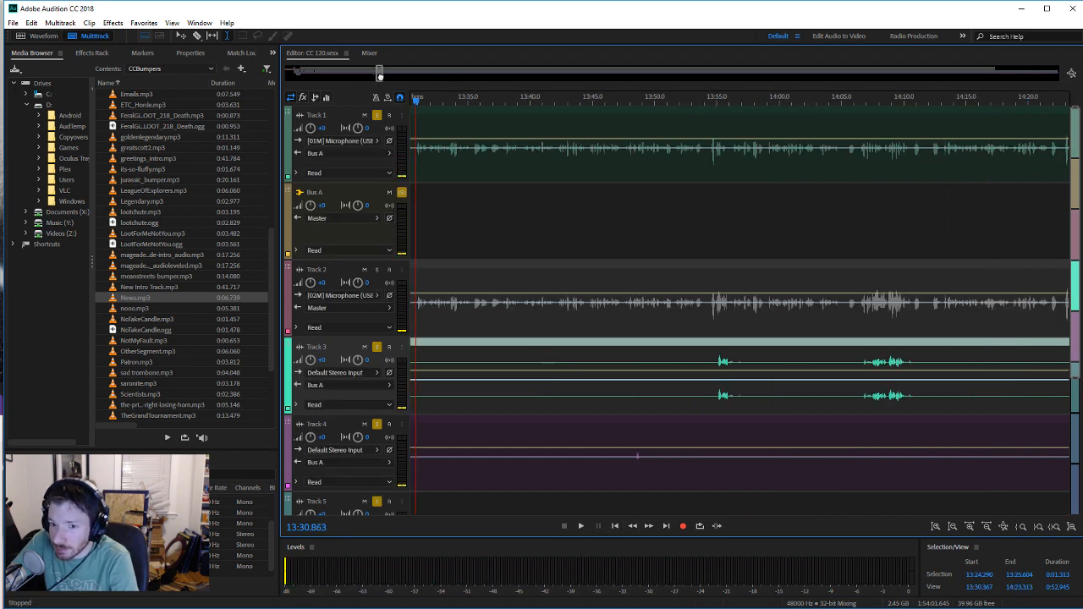
pyautogui.moveTo(379, 75); pyautogui.dragTo(375, 74)
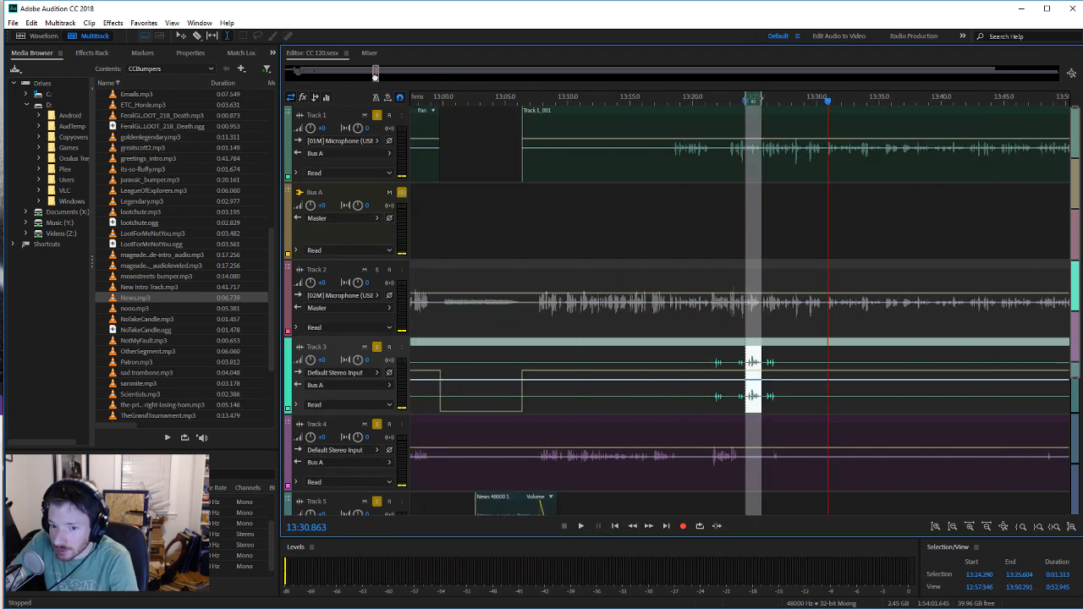
pyautogui.click(742, 164)
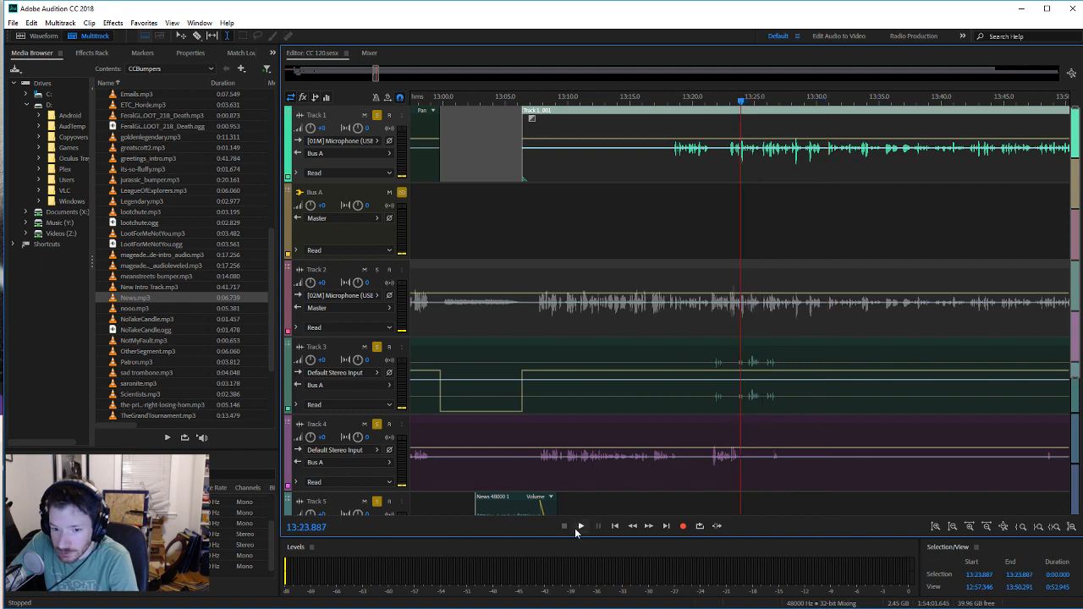
pyautogui.click(577, 527)
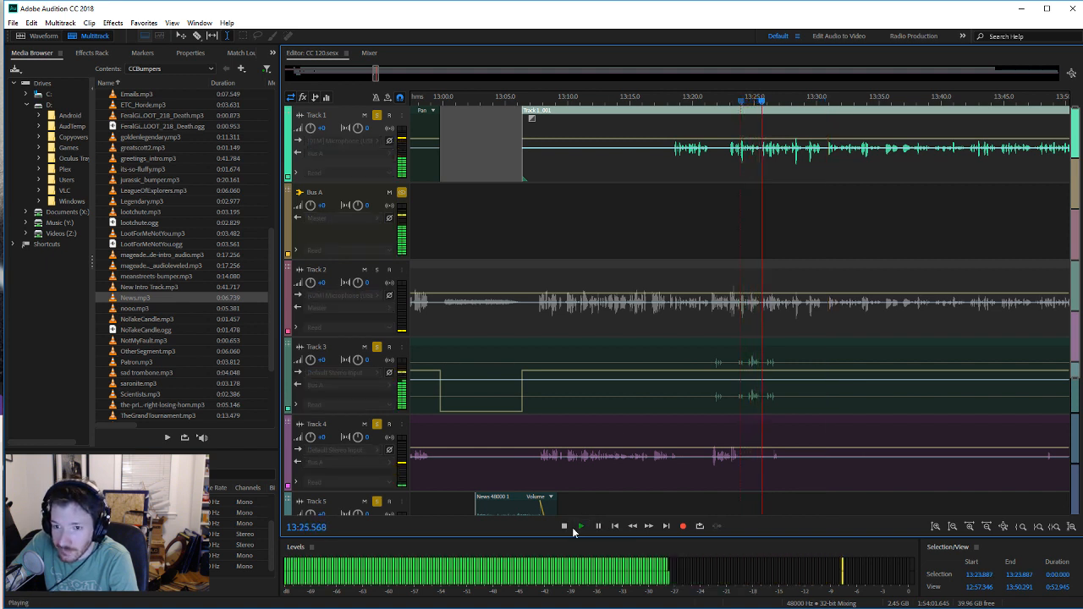
pyautogui.click(564, 529)
# Step: Listen to the noise on Track 3 from about 13:24.3, silence it from about 13:24.2 to 13:25.7, and save the session
pyautogui.click(746, 404)
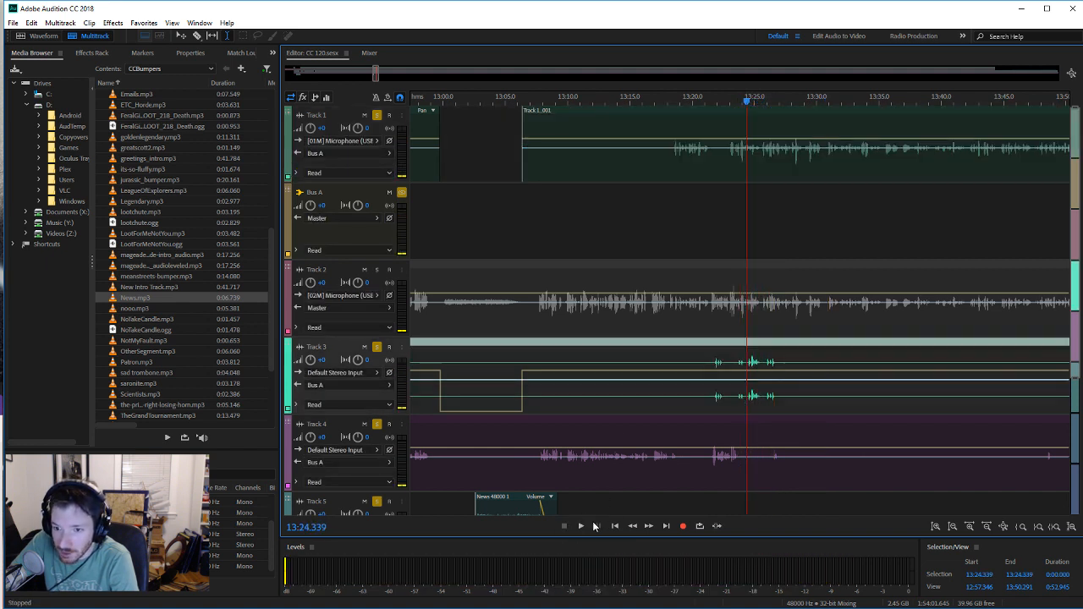
pyautogui.click(578, 526)
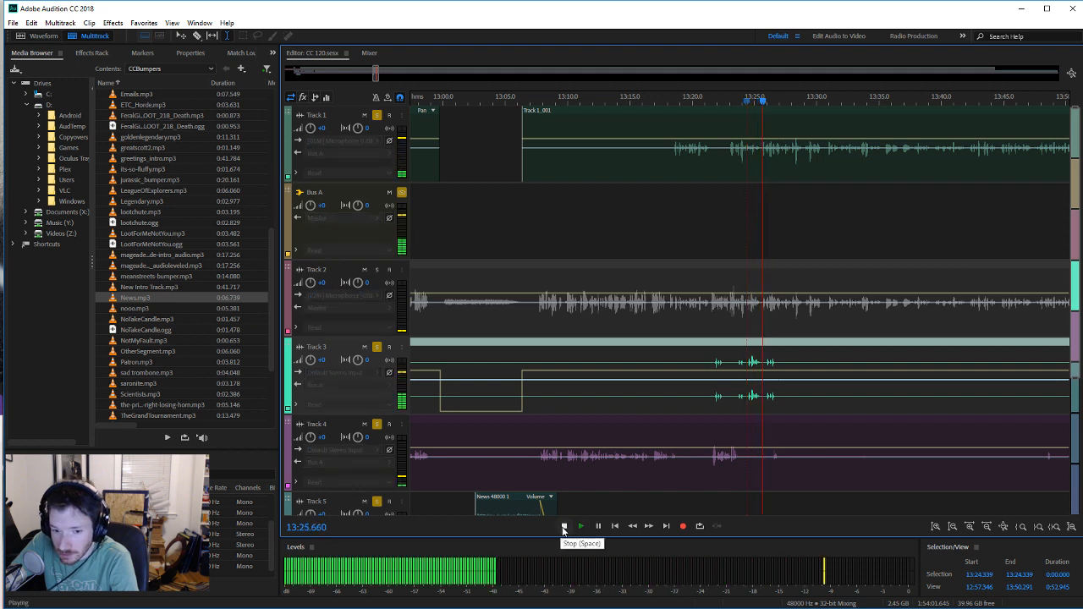
pyautogui.click(564, 528)
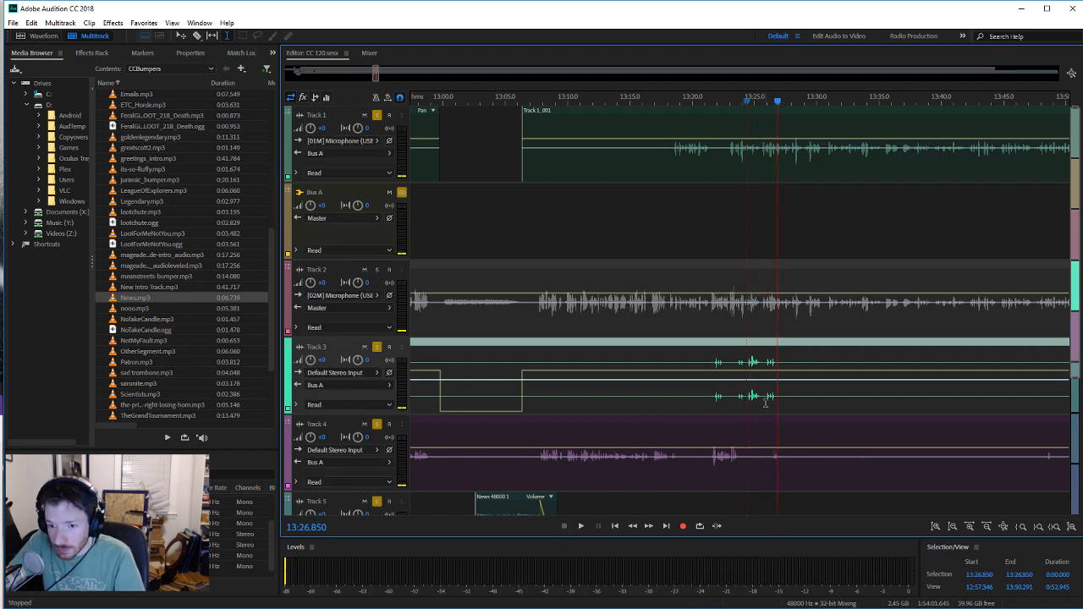
pyautogui.moveTo(763, 405); pyautogui.dragTo(745, 407)
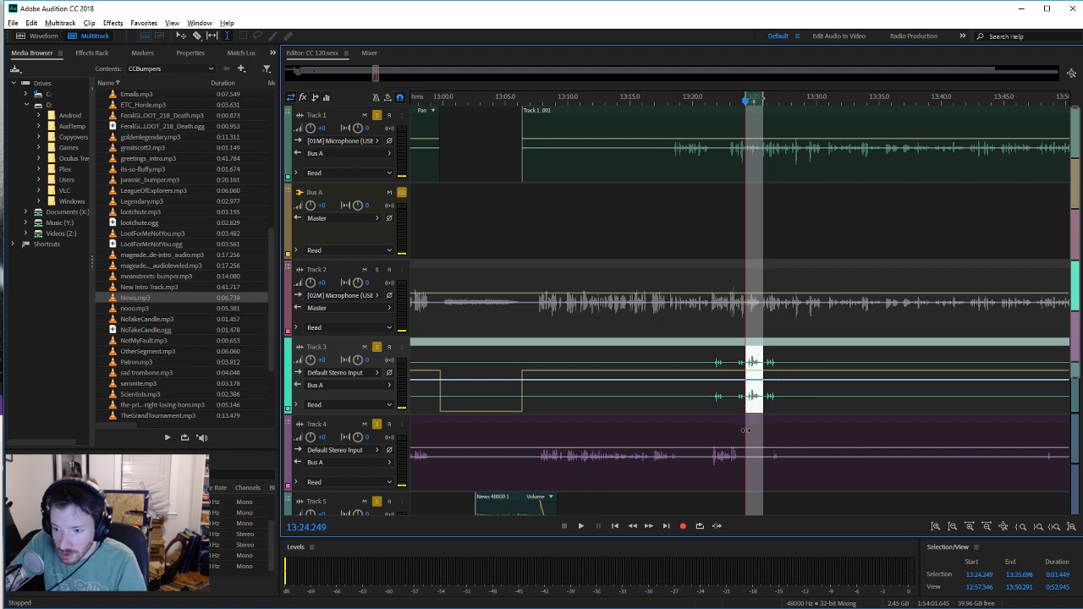
pyautogui.hotkey('ctrl', 's')
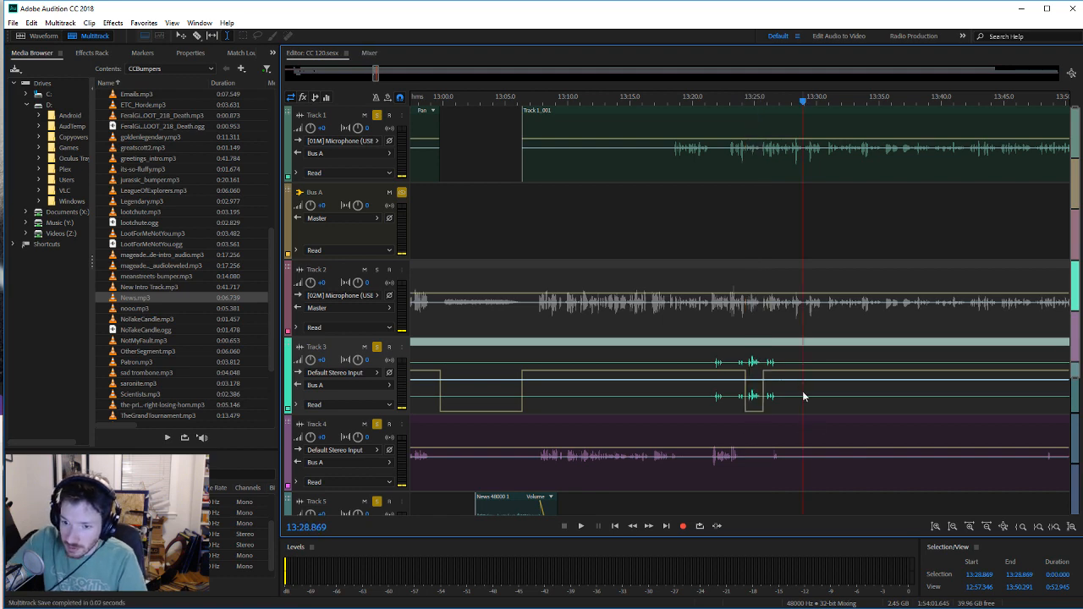
# Step: Listen to the sound on Track 3 near 13:55, silence it from about 13:54.7 to 13:57.6, and save the session
pyautogui.click(755, 460)
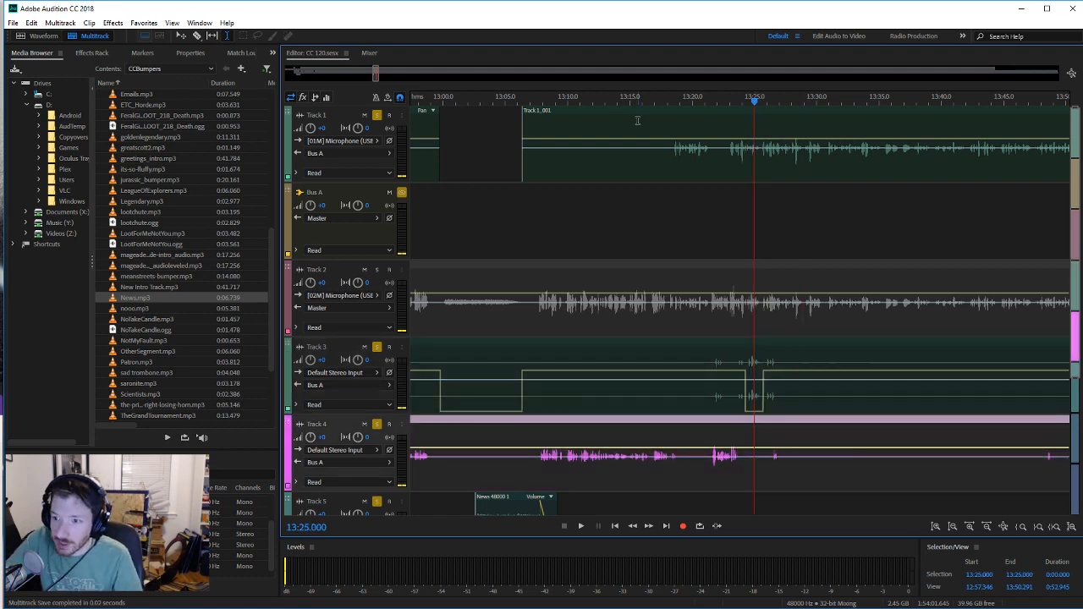
pyautogui.moveTo(375, 75); pyautogui.dragTo(379, 74)
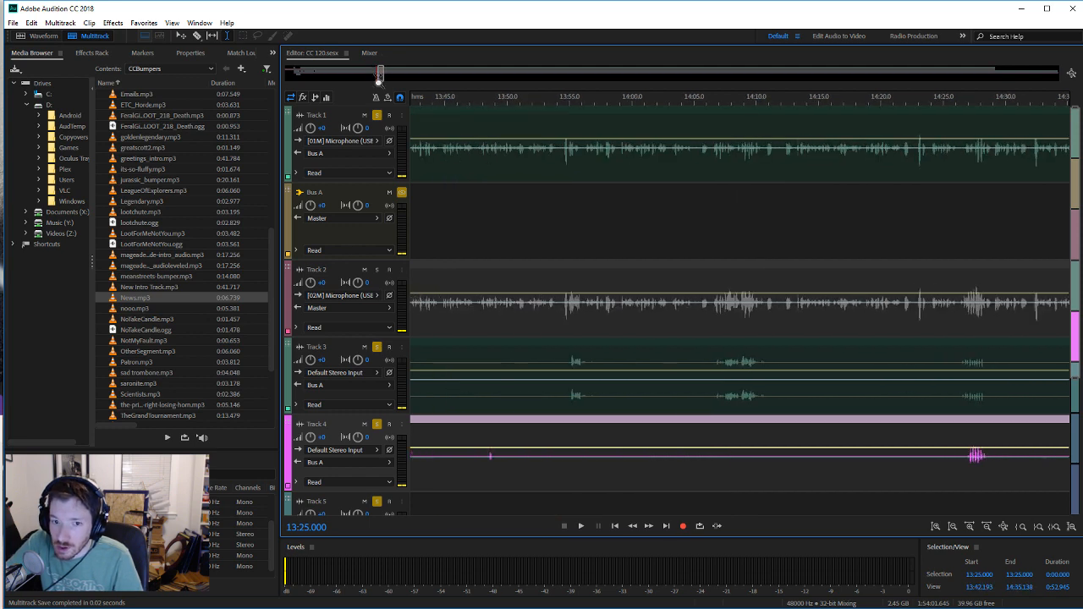
pyautogui.click(569, 400)
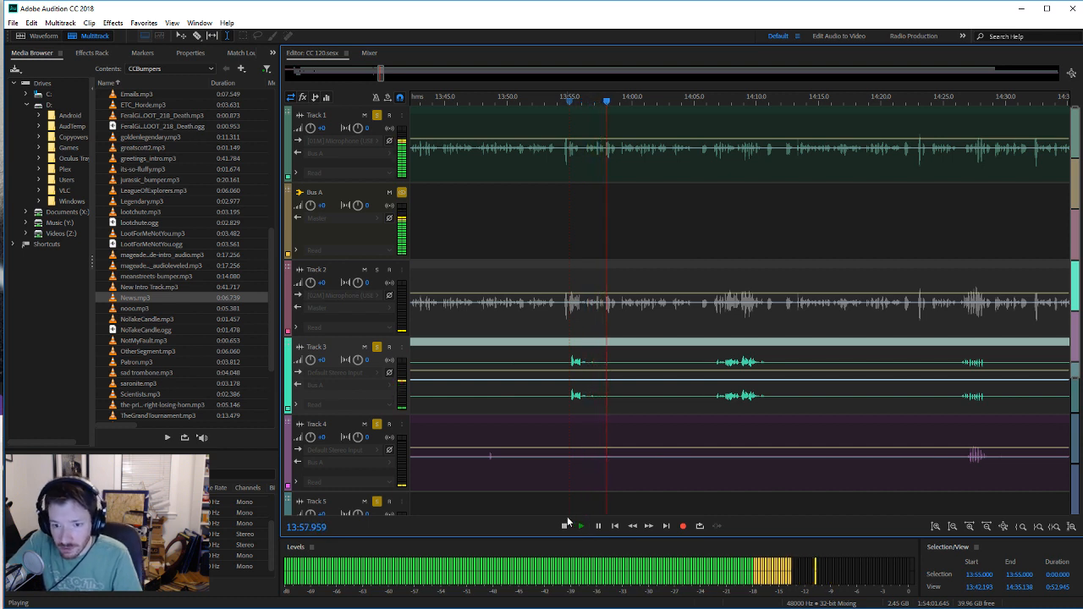
pyautogui.click(563, 525)
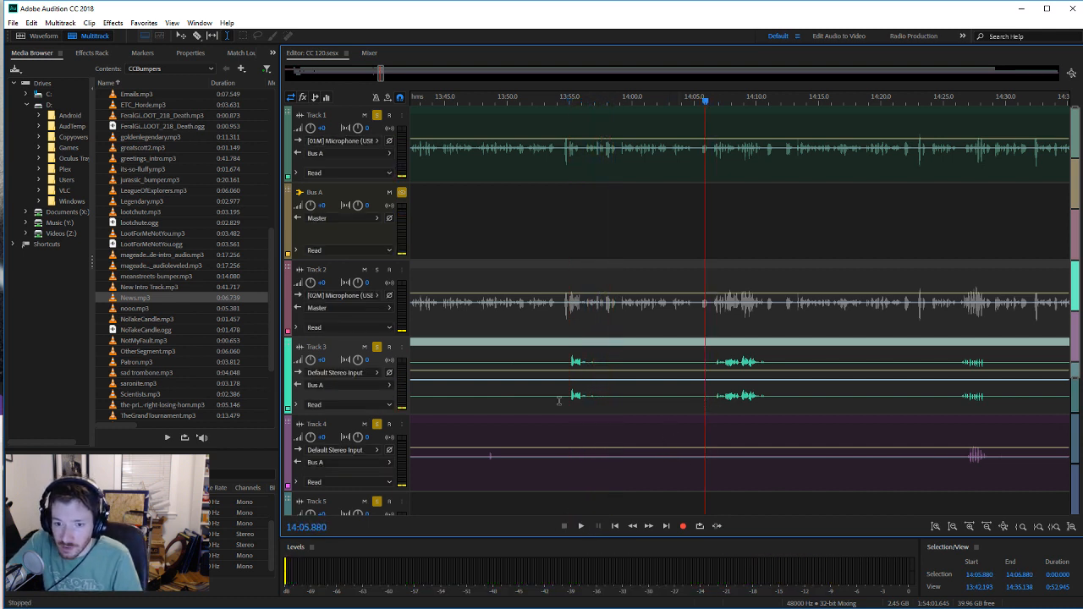
pyautogui.click(581, 526)
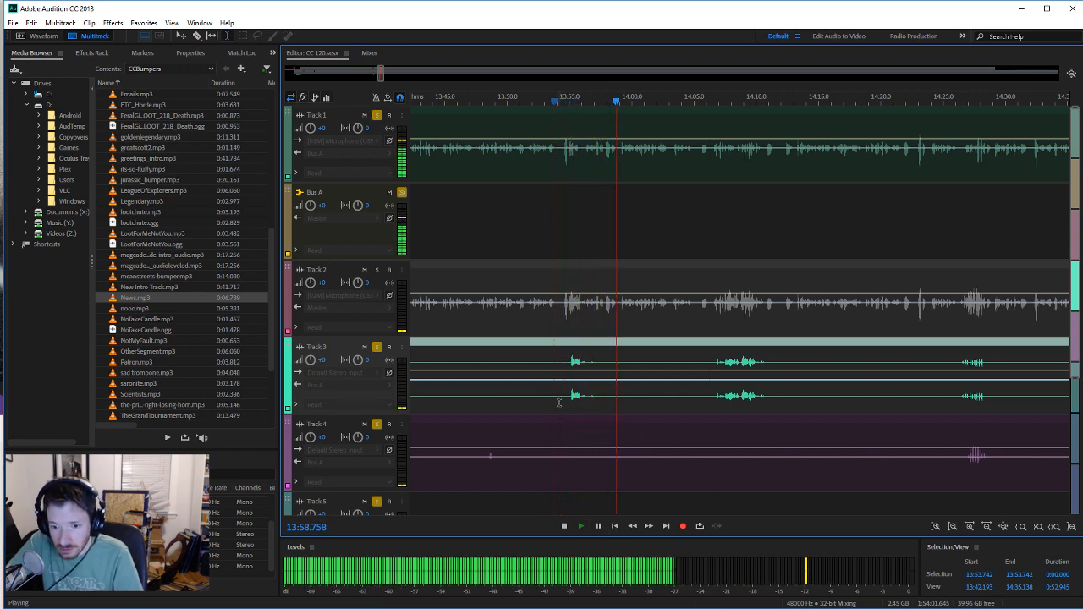
pyautogui.moveTo(566, 400); pyautogui.dragTo(602, 401)
# Step: Silence Track 3 from about 14:06.0 to 14:12.1, check the passage by playback, and save the session
pyautogui.click(620, 400)
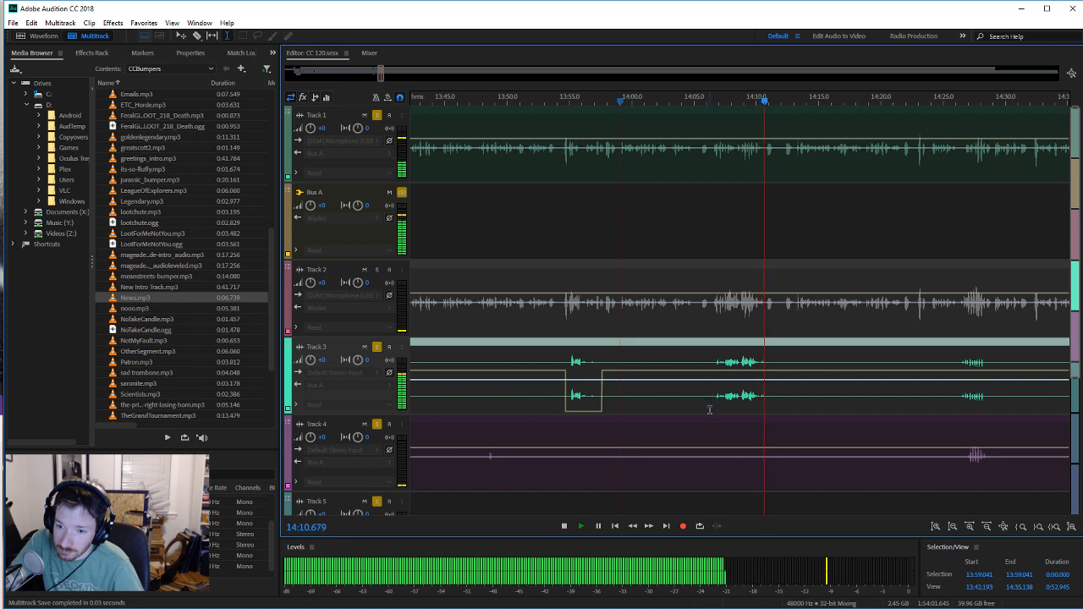
pyautogui.click(566, 526)
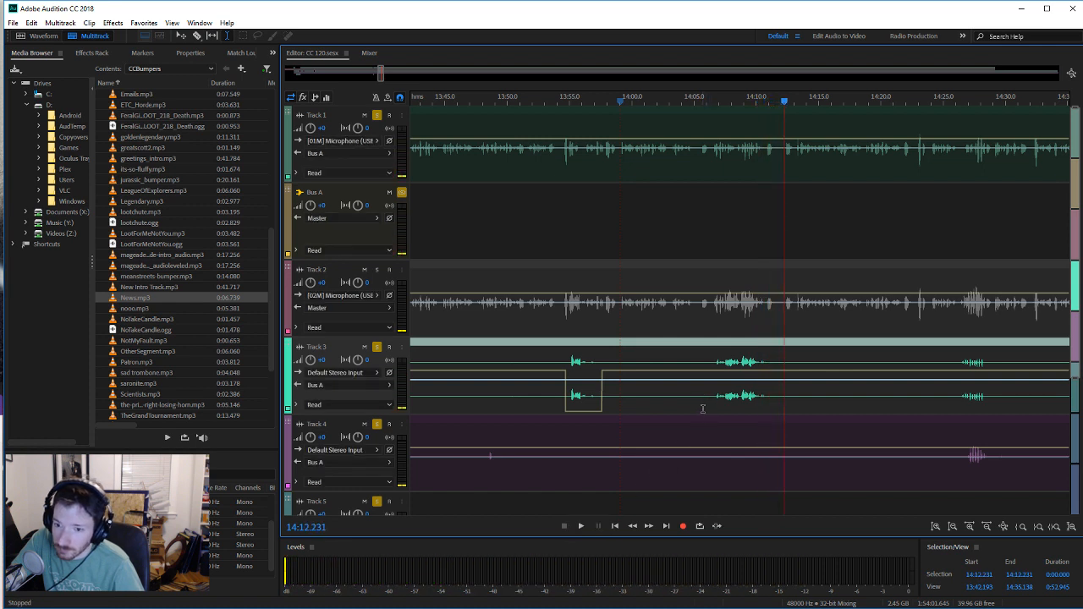
pyautogui.moveTo(707, 408); pyautogui.dragTo(783, 393)
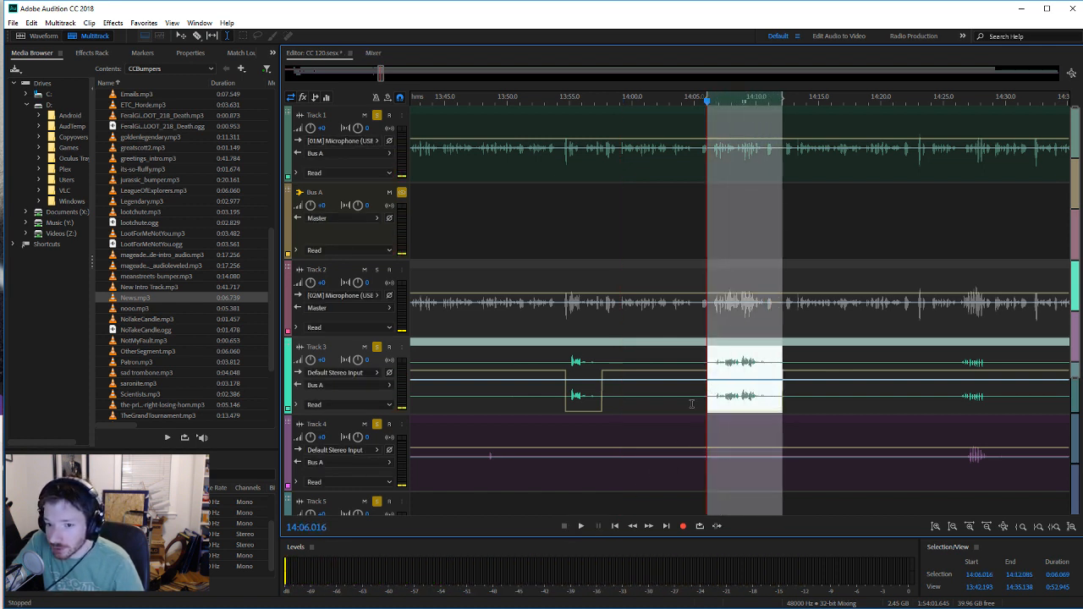
pyautogui.click(689, 404)
pyautogui.click(580, 526)
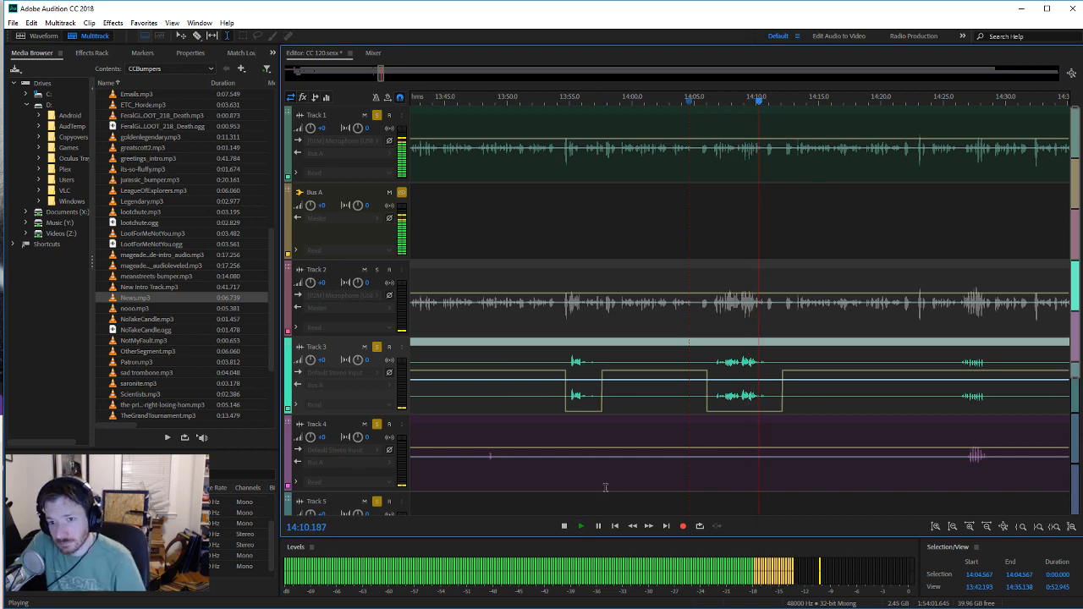
pyautogui.click(564, 526)
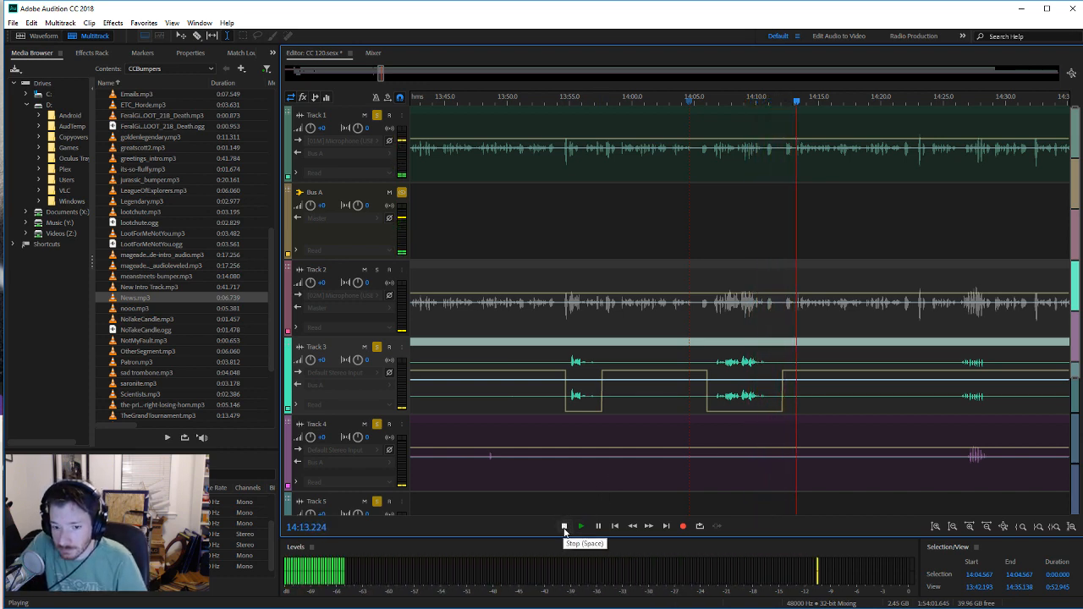
pyautogui.click(564, 526)
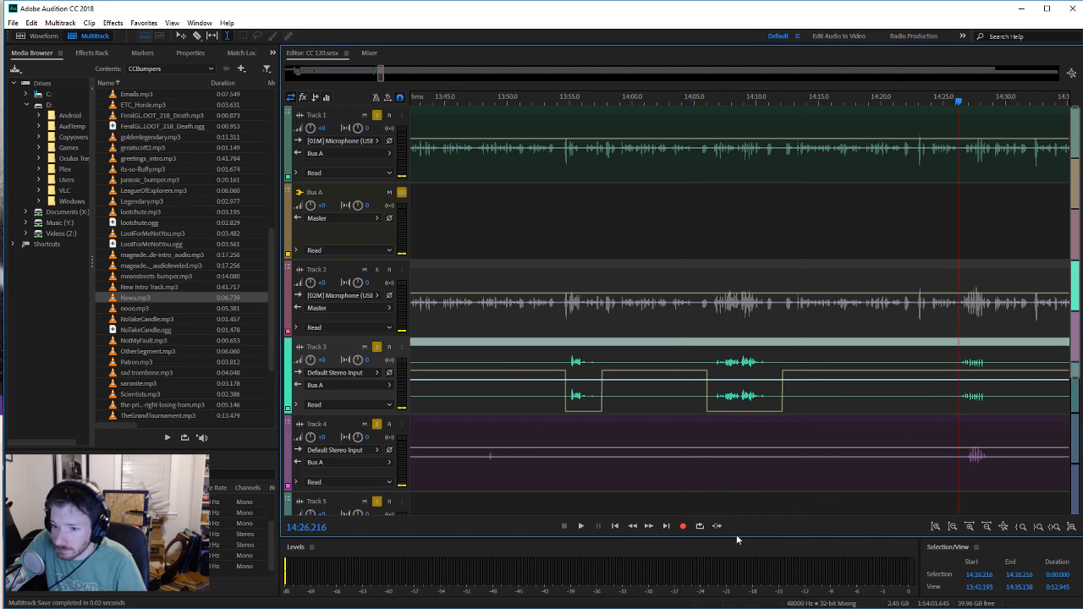
# Step: Listen to the overlapping Track 3 and Track 4 sounds from about 14:26.2 and to the passage from about 14:42.1
pyautogui.click(581, 526)
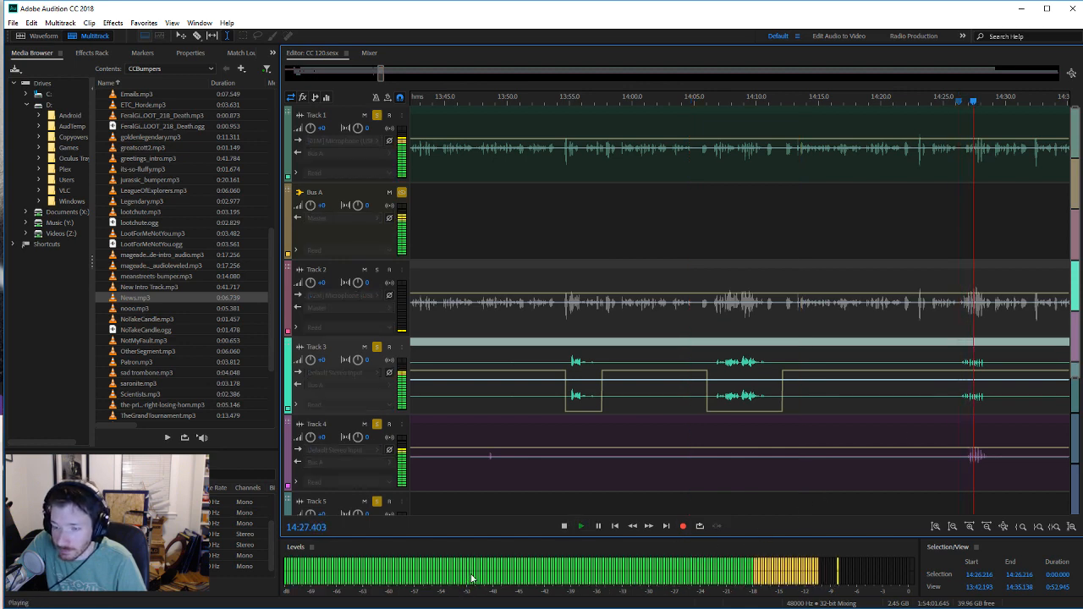
pyautogui.press('space')
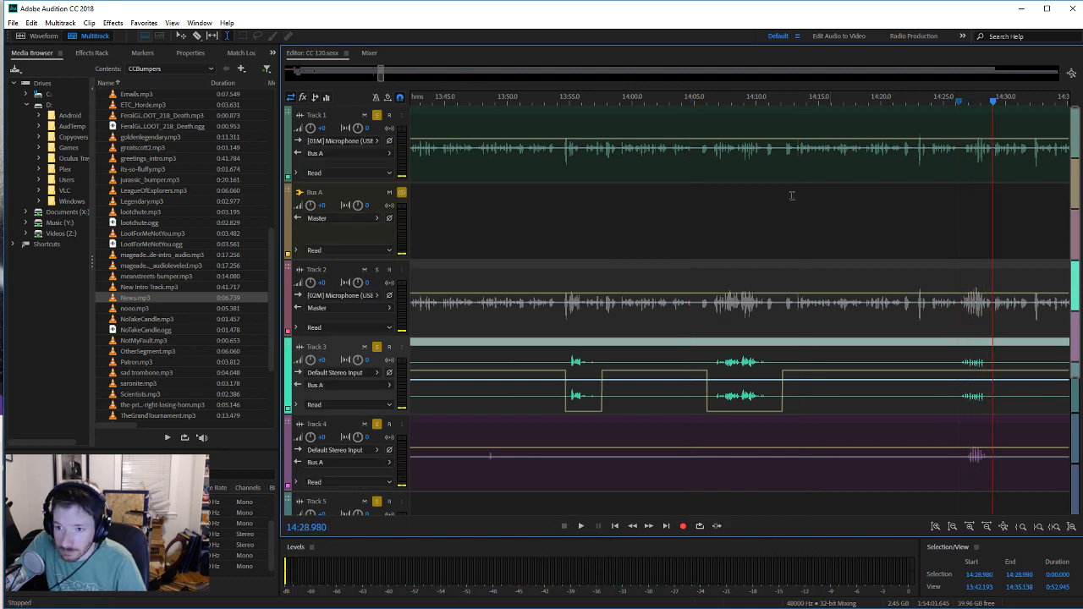
pyautogui.moveTo(379, 72); pyautogui.dragTo(384, 74)
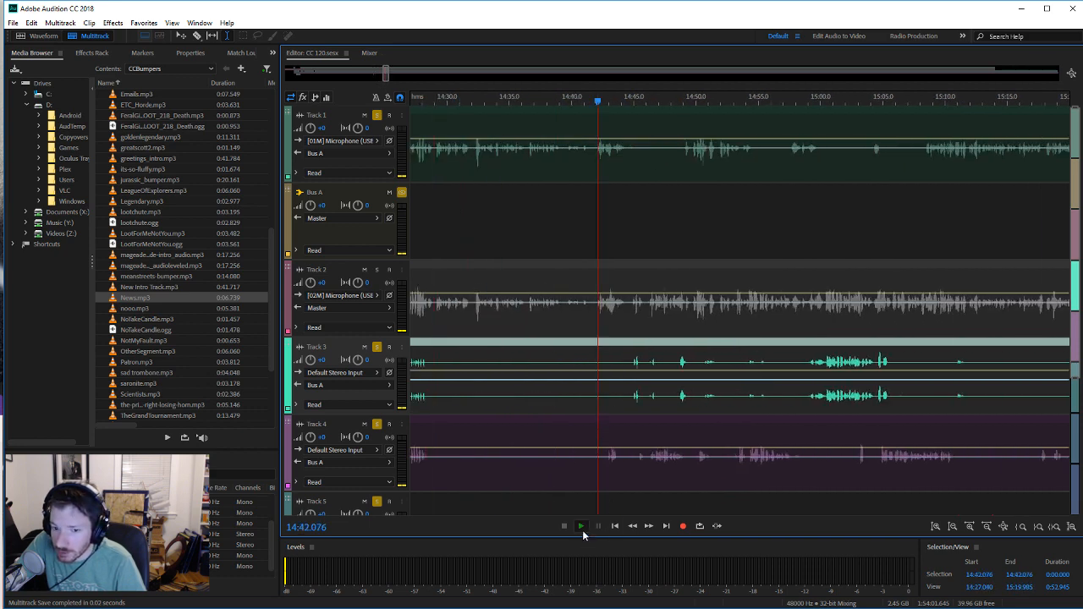
pyautogui.click(580, 527)
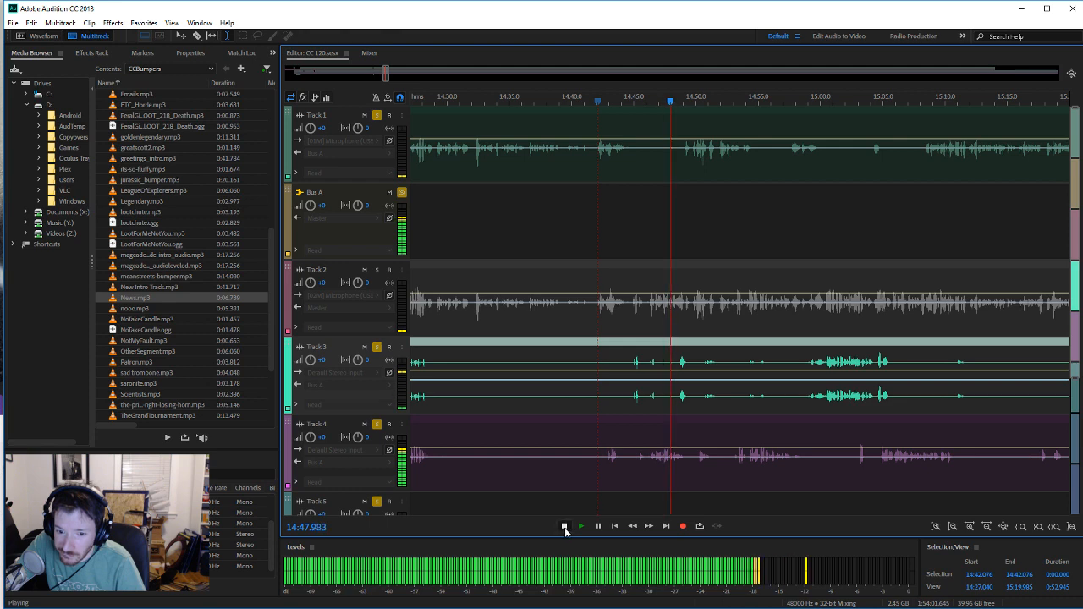
pyautogui.click(565, 526)
# Step: Silence the short sound on Track 4 from about 14:42.5 to 14:43.7, and play the passage from about 14:40.4
pyautogui.click(609, 458)
pyautogui.click(581, 526)
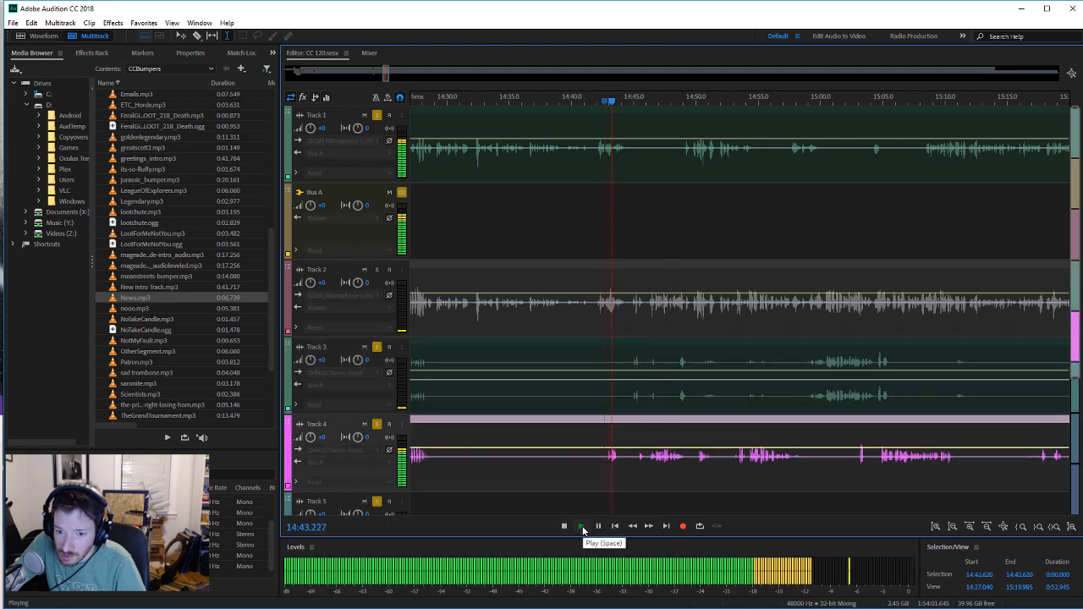
pyautogui.moveTo(603, 471); pyautogui.dragTo(618, 476)
pyautogui.hotkey('shift', 'u')
pyautogui.click(578, 481)
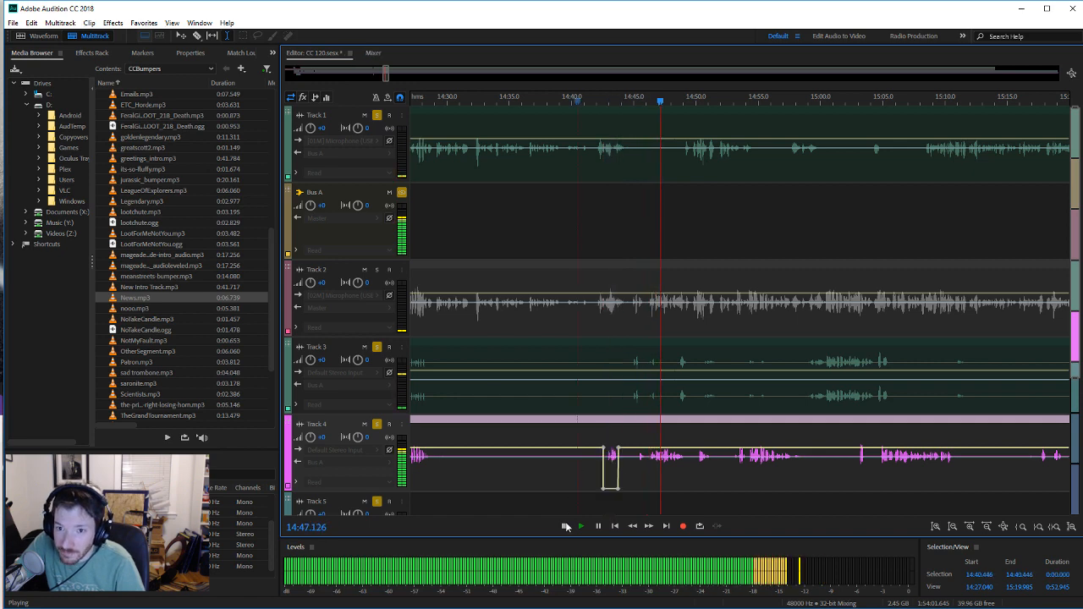
pyautogui.click(564, 527)
# Step: Play from about 14:40.9, split Track 1 around the sound between about 14:43.3 and 14:44.3, and delete that piece
pyautogui.click(581, 178)
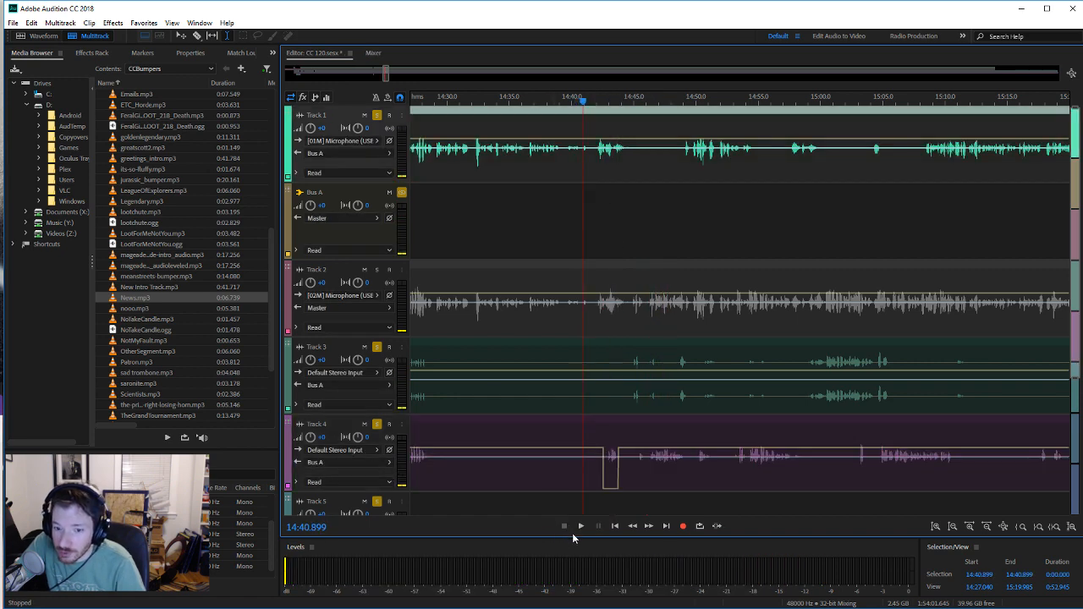
pyautogui.click(575, 528)
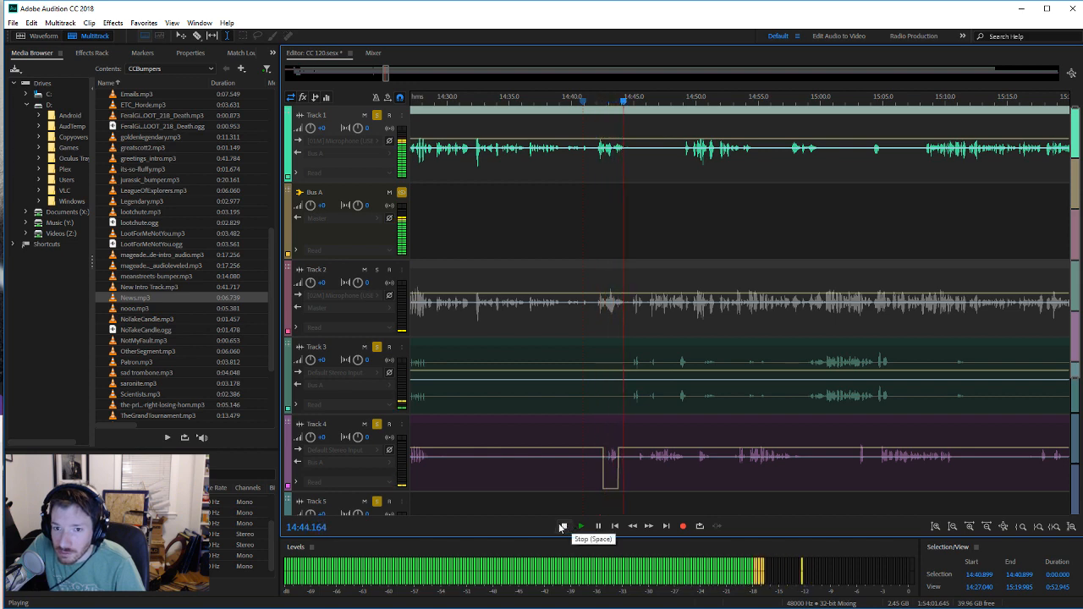
pyautogui.click(562, 528)
pyautogui.scroll(2, 660, 222)
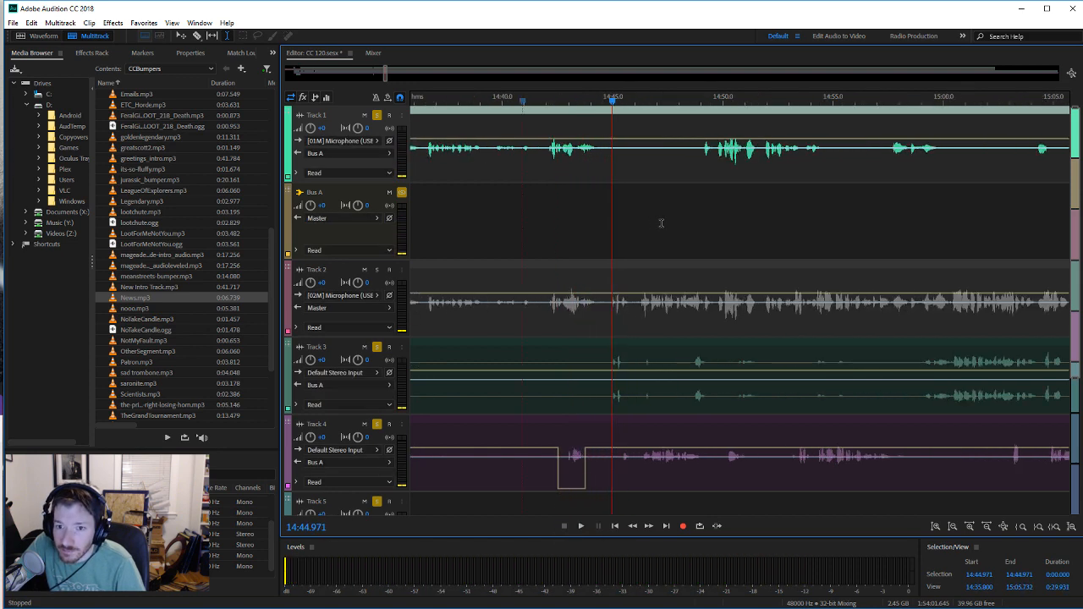
pyautogui.scroll(1, 661, 223)
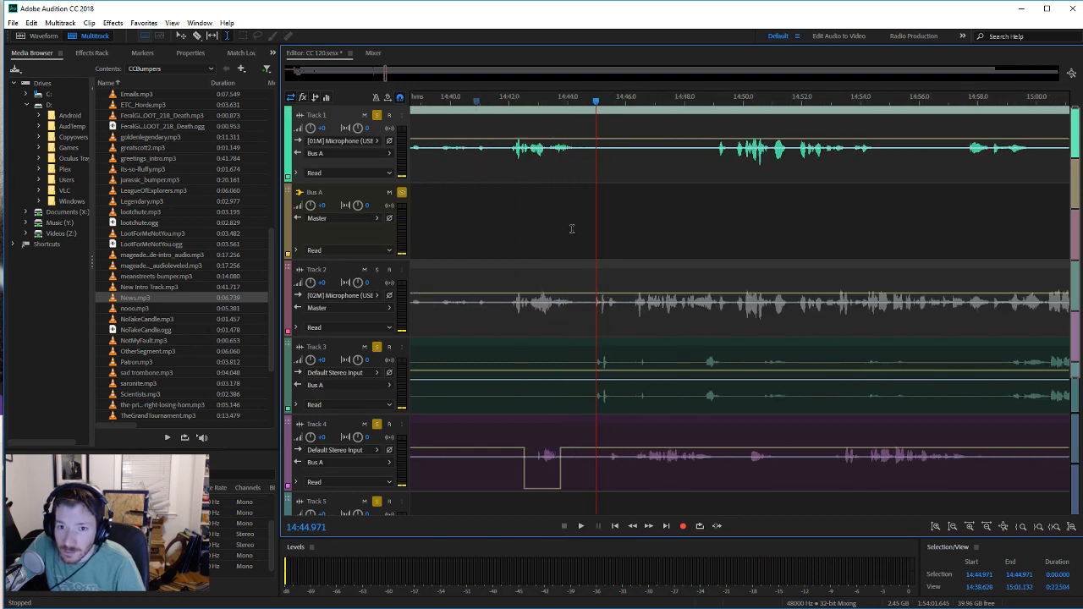
pyautogui.click(198, 38)
pyautogui.click(547, 165)
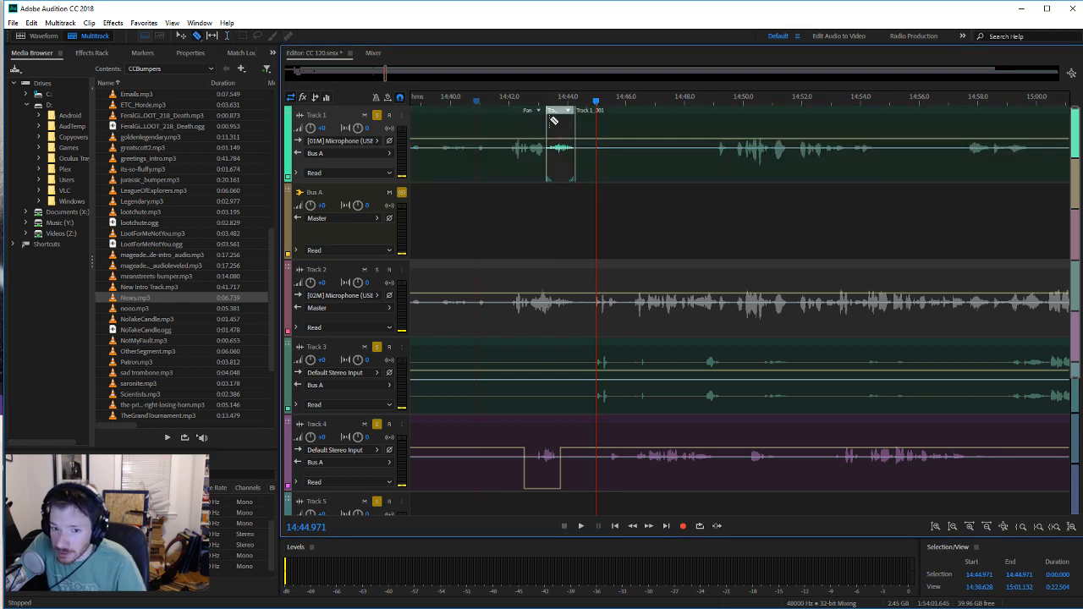
# Step: Insert FeralGibberer_LOOT_218_Death.mp3 on Track 5 in line with the Track 1 gap at about 14:43.3, conforming its sample rate to the session
pyautogui.click(204, 234)
pyautogui.scroll(3, 204, 235)
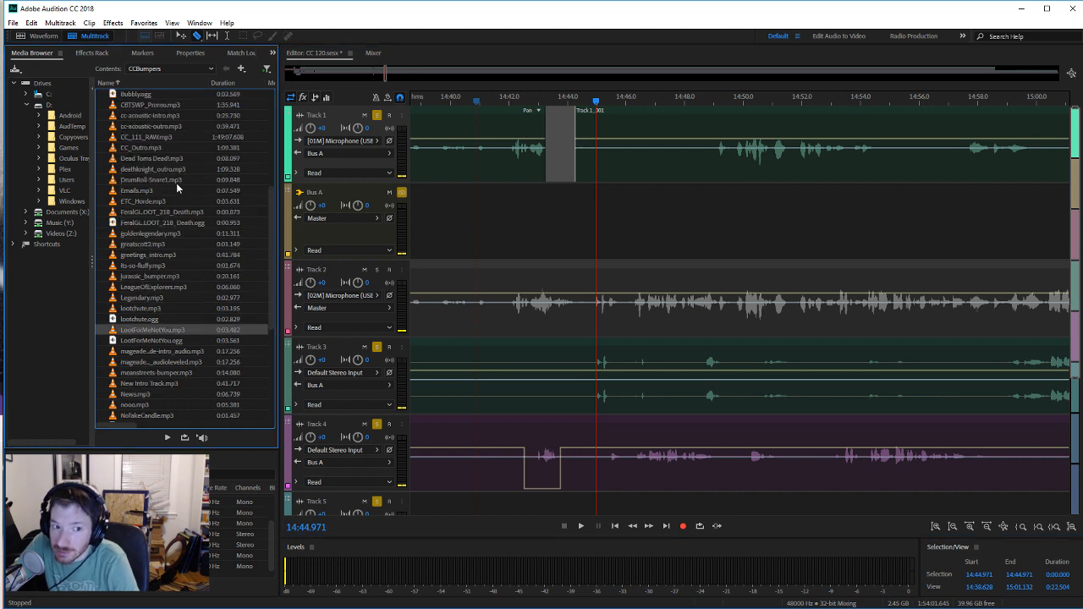
pyautogui.click(167, 192)
pyautogui.click(175, 236)
pyautogui.click(190, 213)
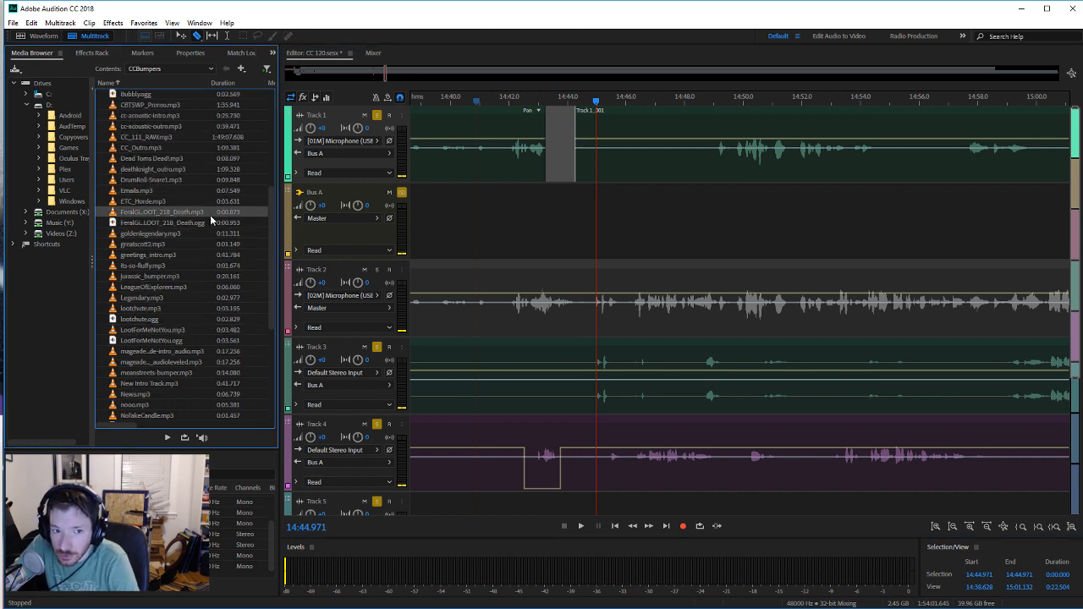
pyautogui.moveTo(207, 216); pyautogui.dragTo(528, 489)
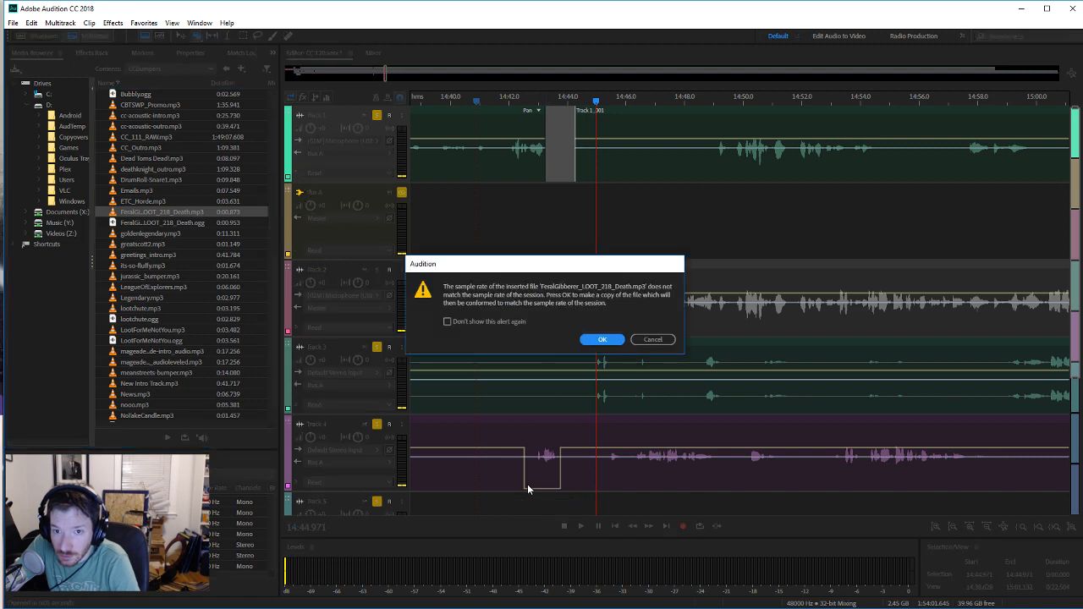
pyautogui.click(595, 340)
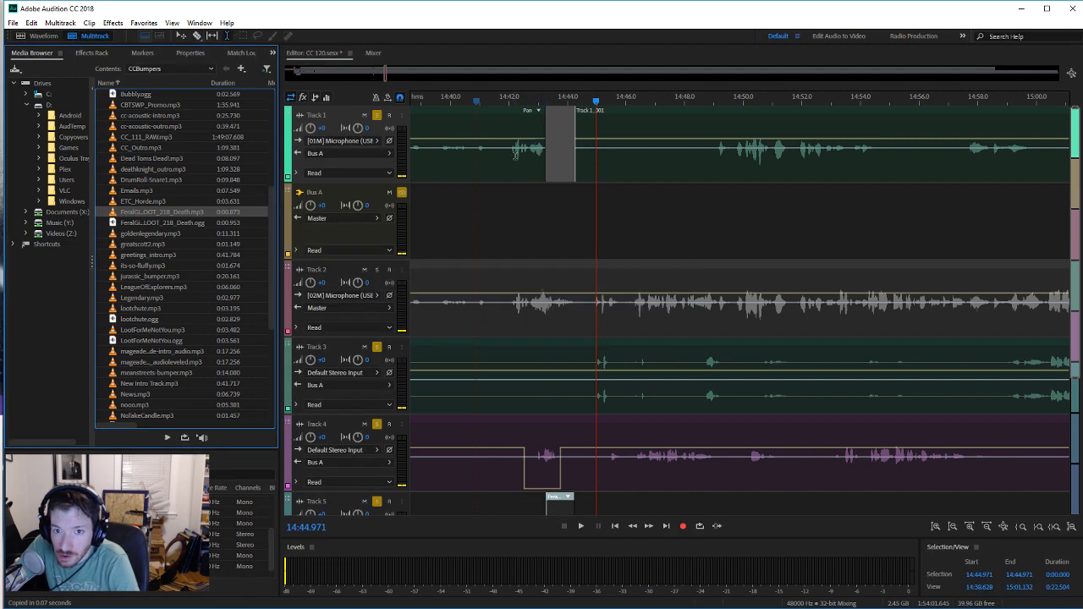
# Step: Play the inserted death sound from about 14:43.1 across the Track 1 gap, and save the session
pyautogui.click(539, 163)
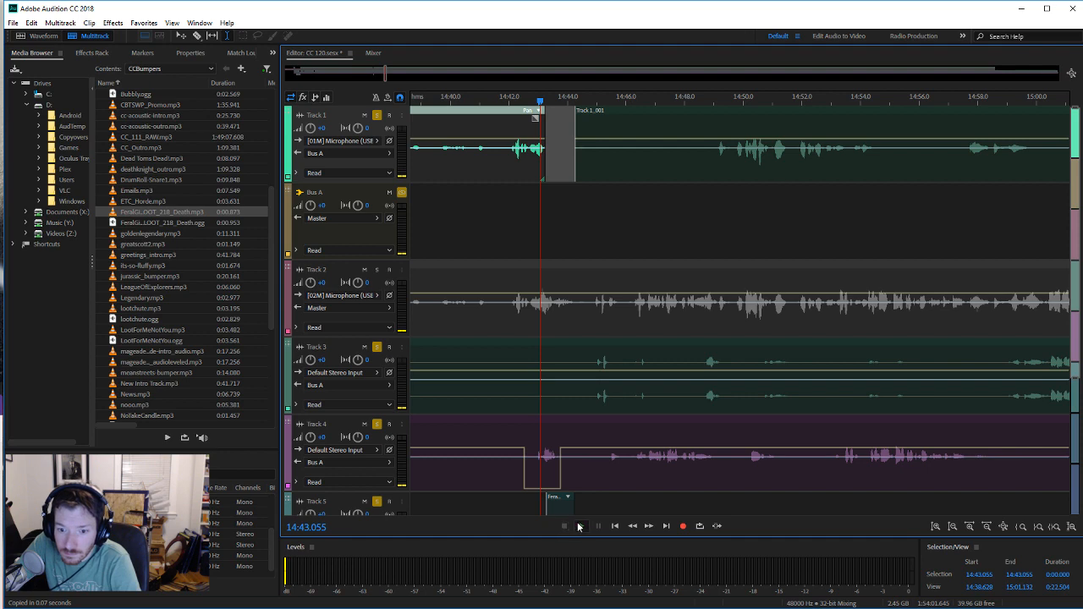
pyautogui.click(579, 525)
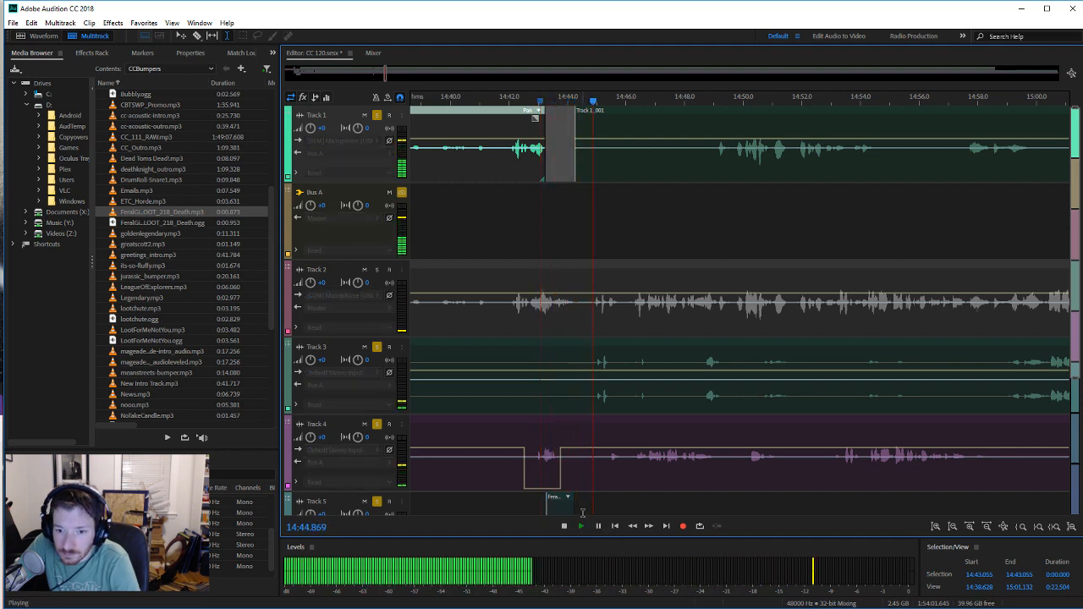
pyautogui.press('space')
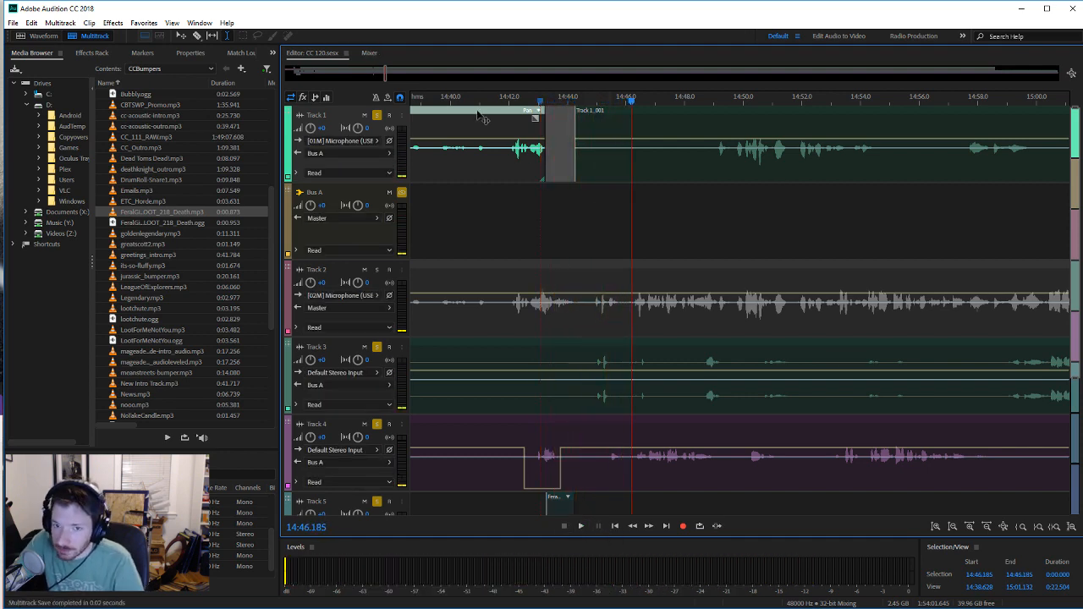
pyautogui.scroll(-3, 555, 226)
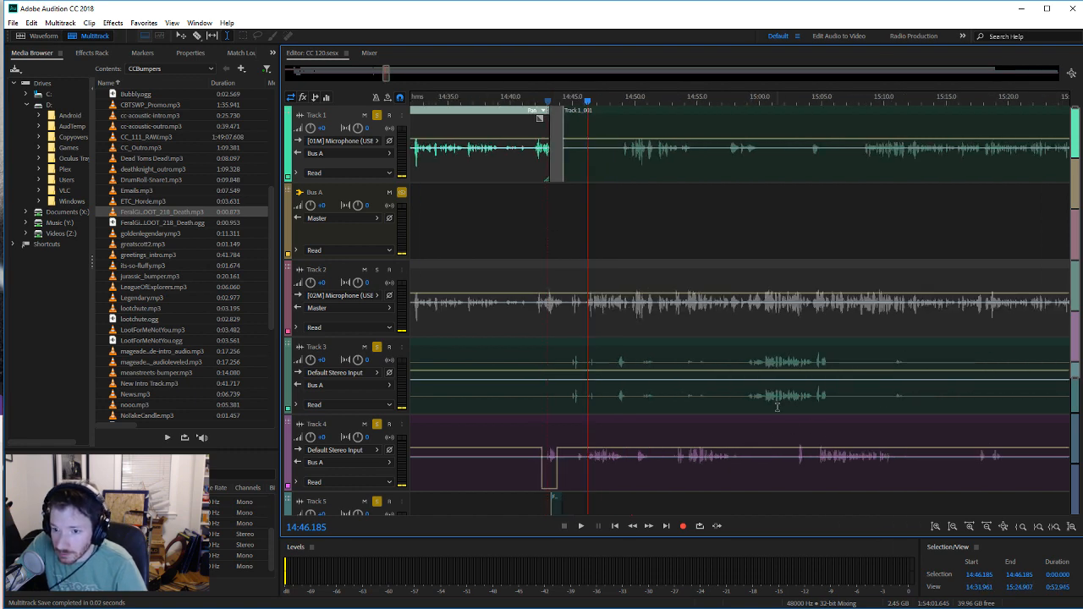
# Step: Play from about 15:01.4 and silence the short sound on Track 4 from about 15:02.4 to 15:03.6
pyautogui.click(776, 407)
pyautogui.click(581, 526)
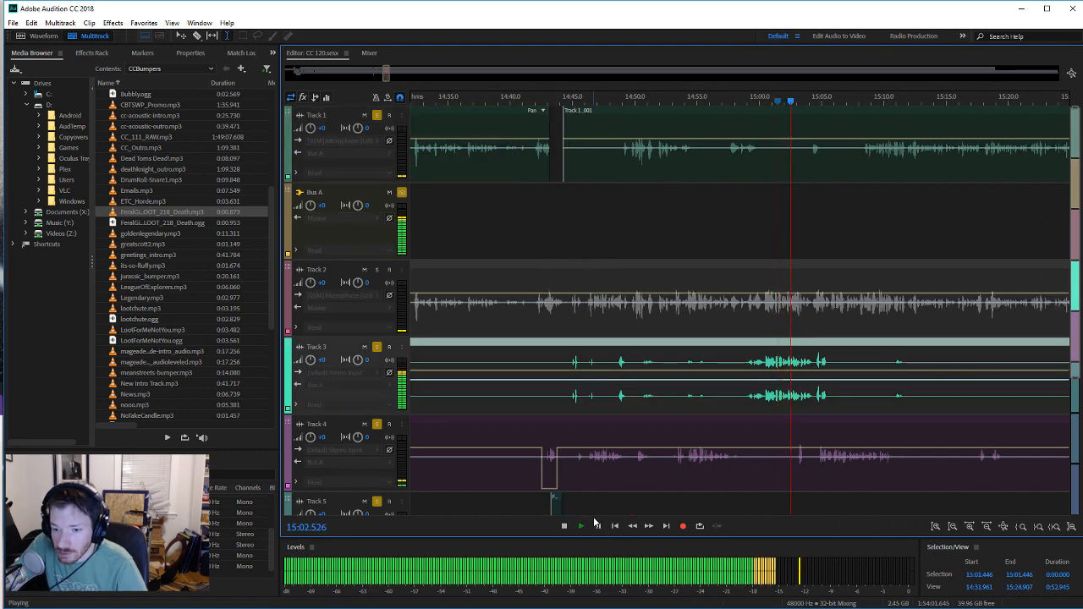
pyautogui.moveTo(789, 472); pyautogui.dragTo(804, 478)
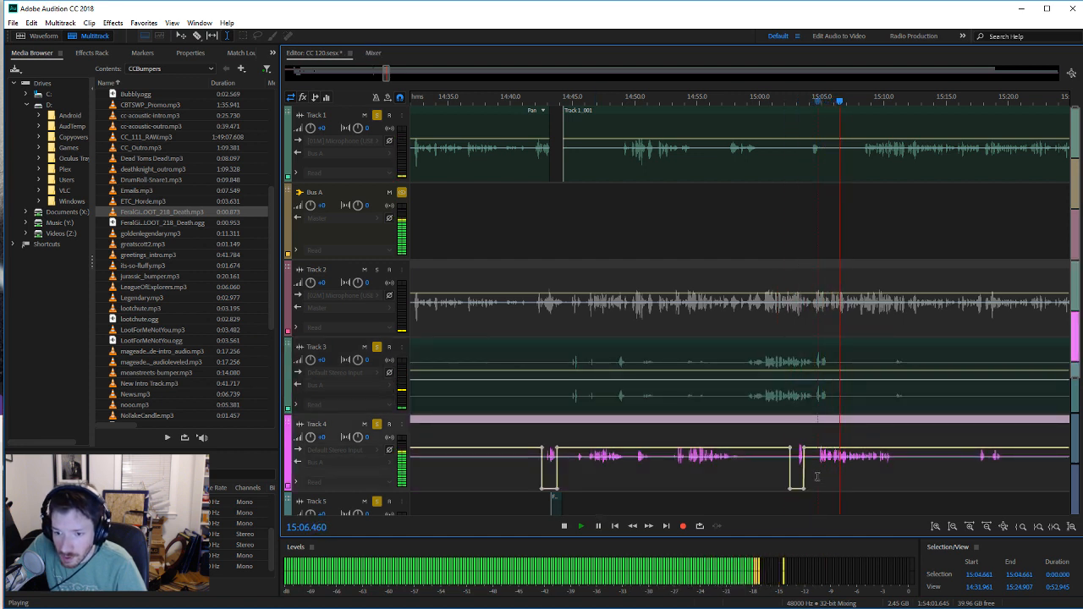
# Step: Silence the sound on Track 3 from about 15:04.4 to 15:06.0, replaying the passage from about 15:04.1
pyautogui.click(815, 404)
pyautogui.moveTo(815, 404); pyautogui.dragTo(835, 404)
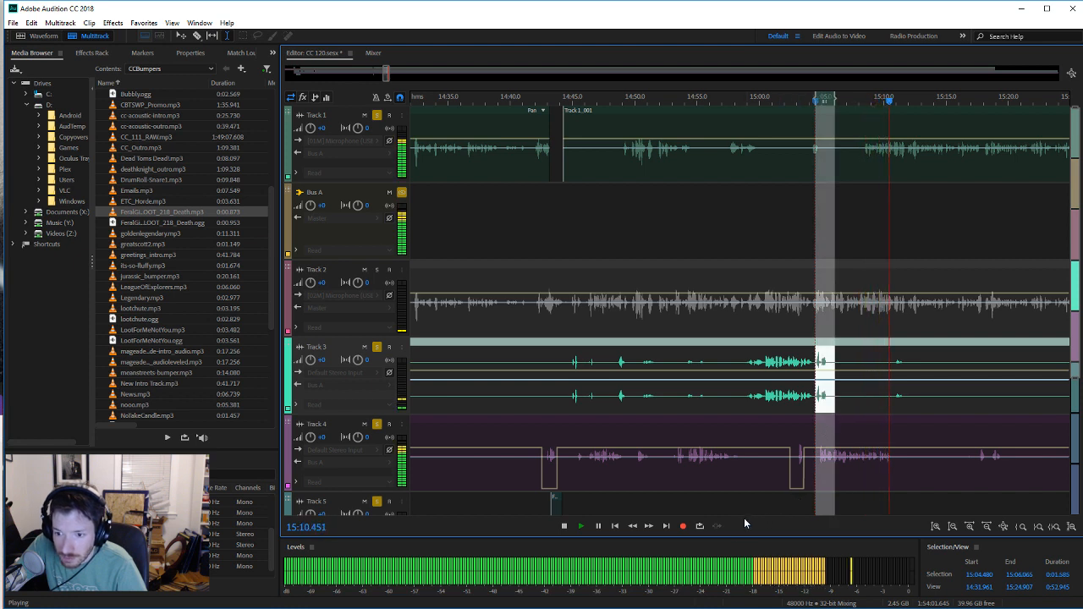
pyautogui.click(564, 527)
pyautogui.click(810, 397)
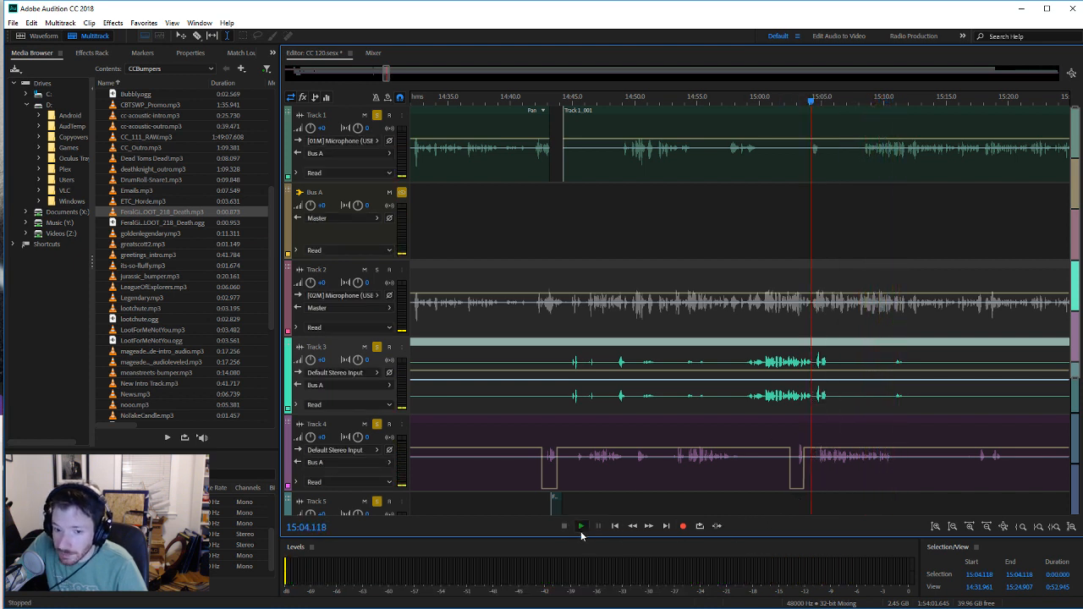
pyautogui.click(581, 527)
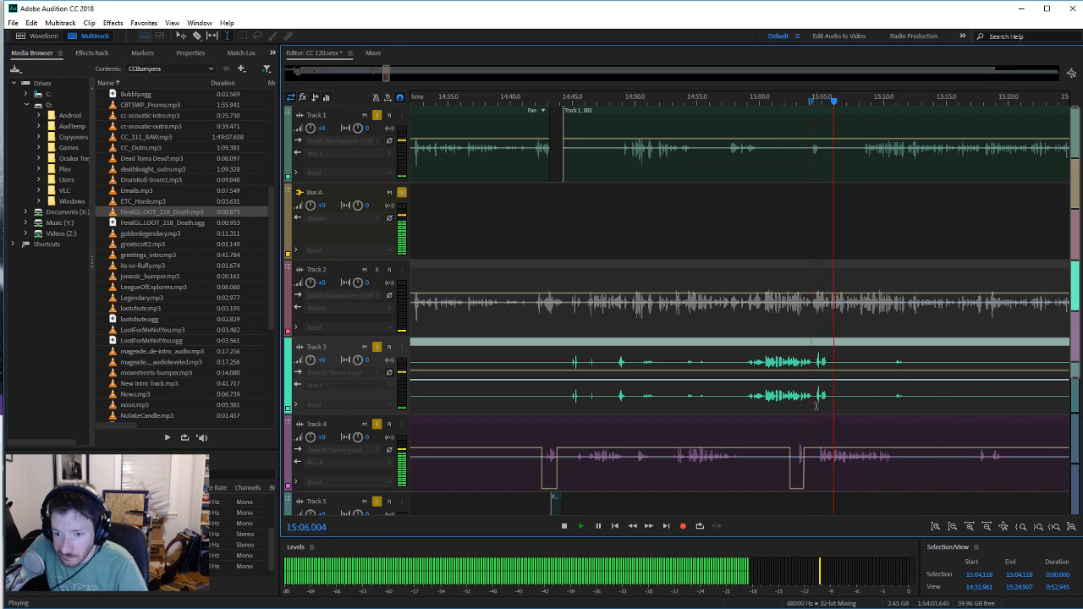
pyautogui.moveTo(815, 403)
pyautogui.mouseDown()
pyautogui.moveTo(831, 408)
pyautogui.moveTo(814, 410)
pyautogui.mouseUp()
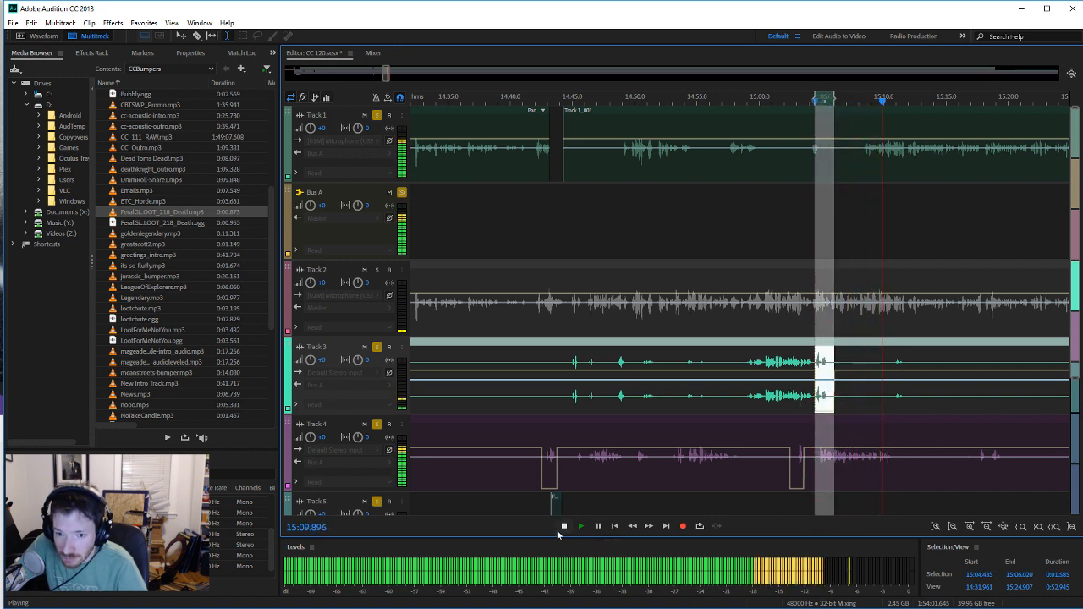
pyautogui.click(563, 527)
# Step: Play the following passage from about 15:06.5, and replay it from about 15:07.1
pyautogui.click(839, 464)
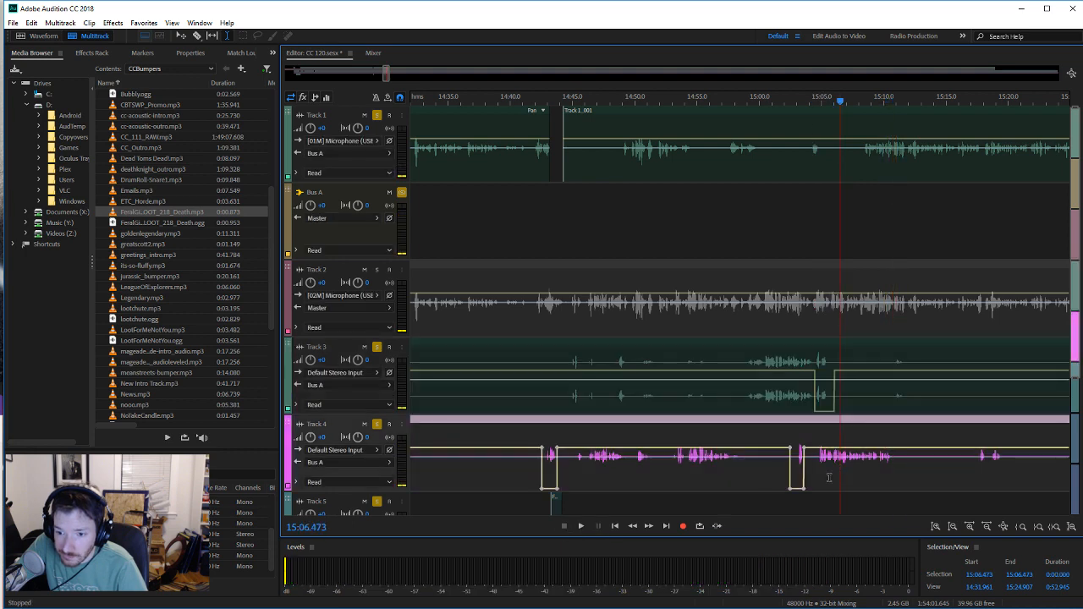
pyautogui.click(581, 526)
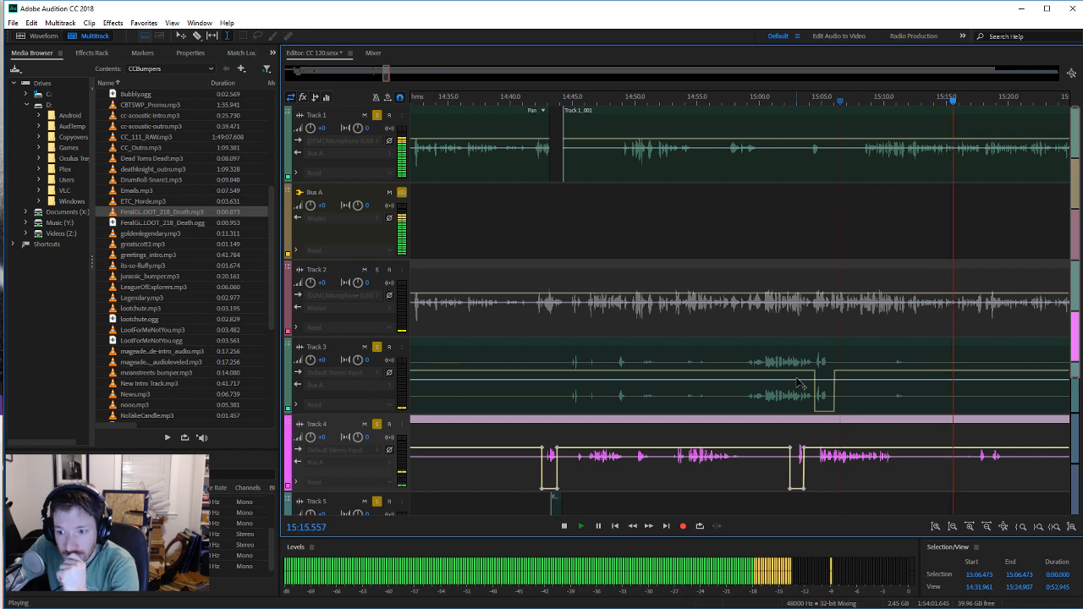
pyautogui.click(563, 526)
pyautogui.click(846, 158)
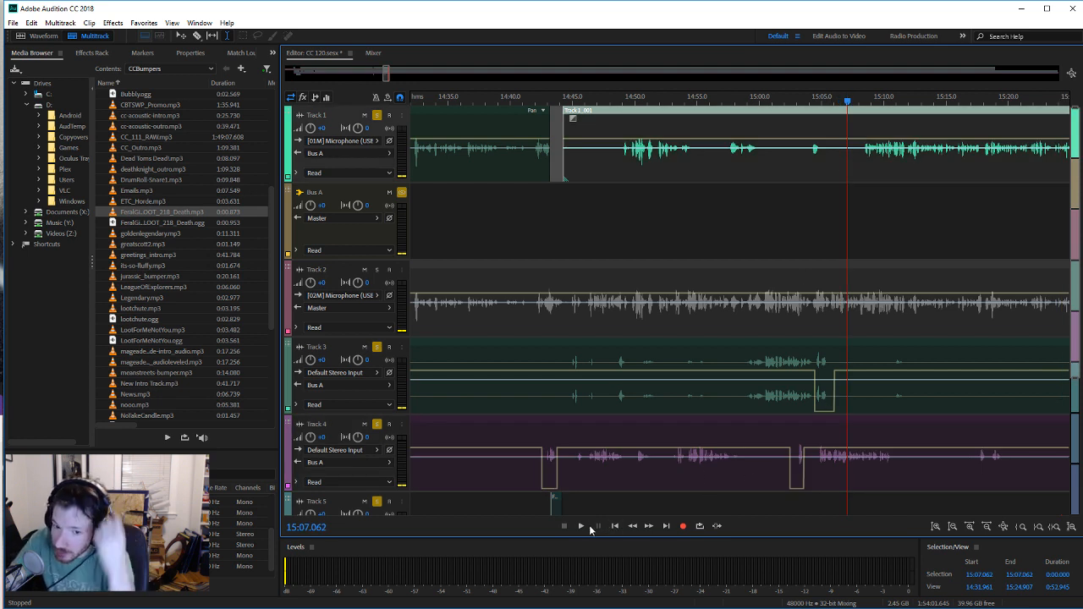
pyautogui.click(582, 527)
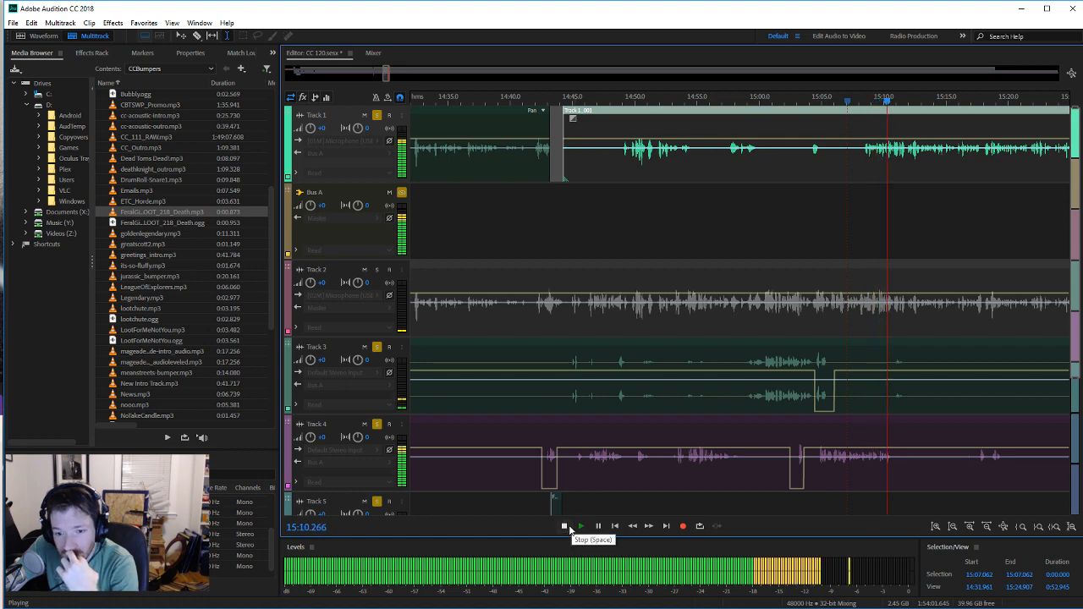
pyautogui.click(567, 527)
# Step: Play briefly from about 15:08.4 and silence Track 4 from about 15:08.5 to 15:10.5
pyautogui.scroll(2, 845, 476)
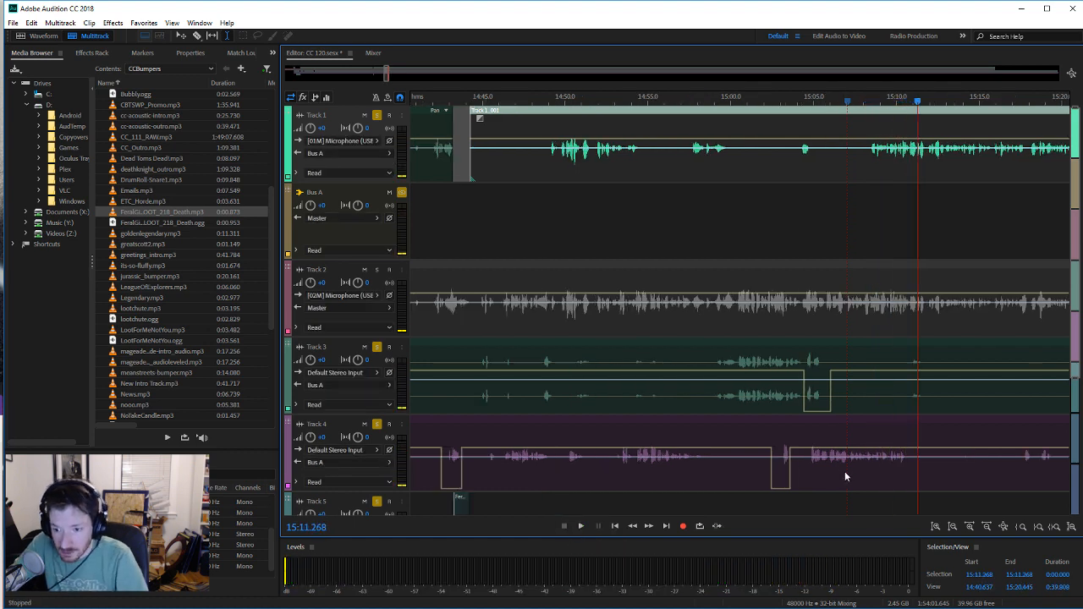
pyautogui.scroll(2, 844, 474)
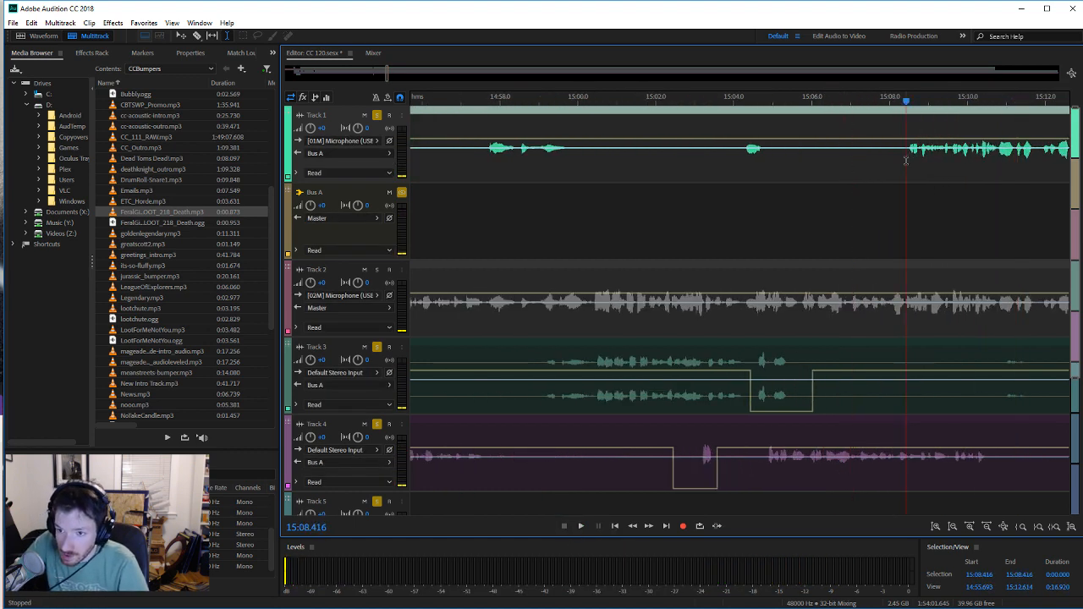
pyautogui.press('space')
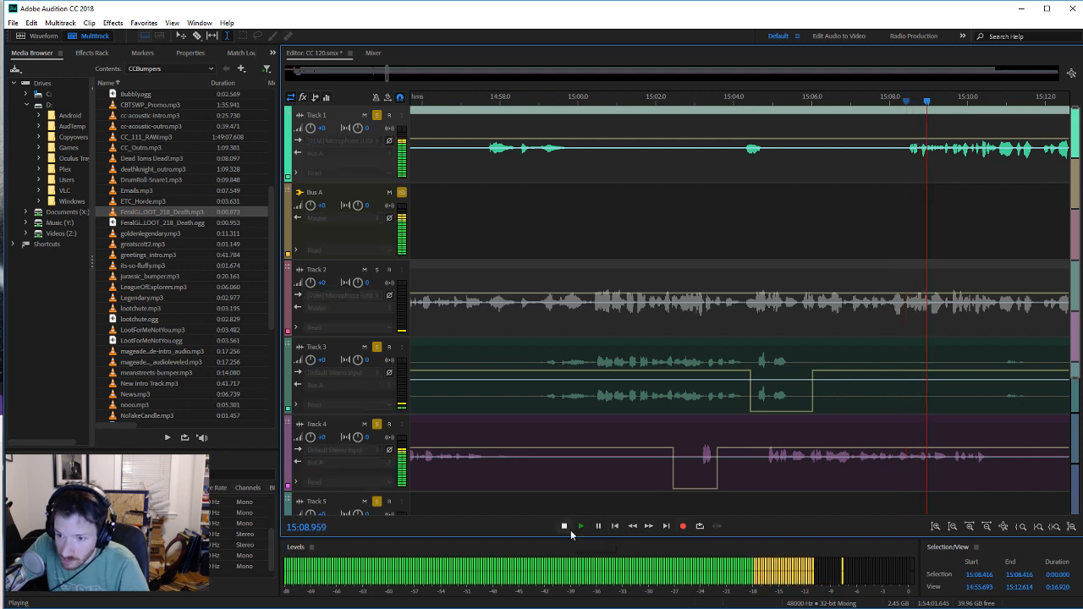
pyautogui.press('space')
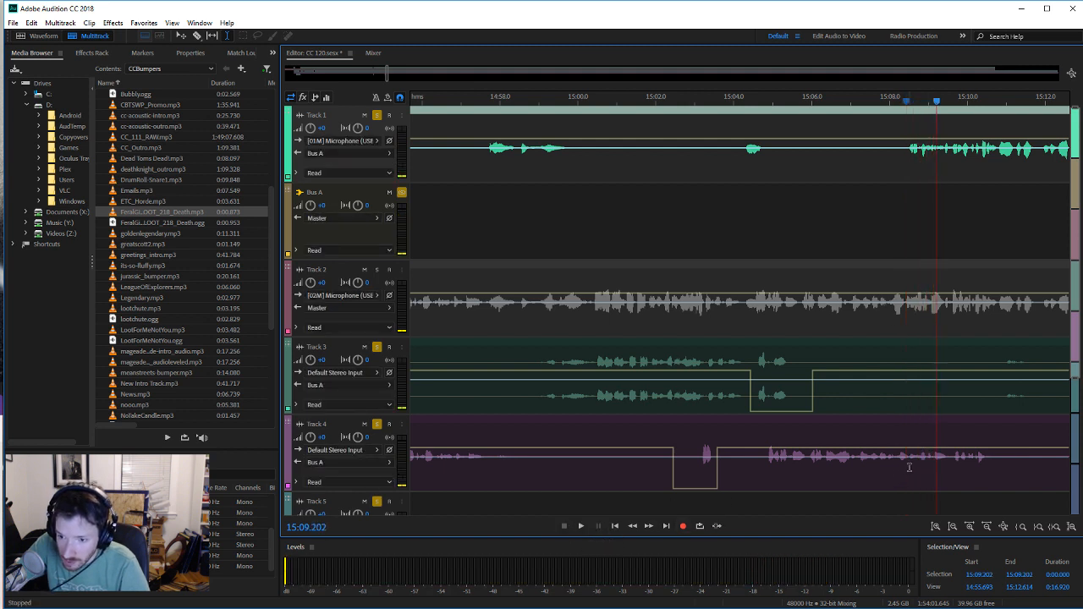
pyautogui.moveTo(910, 467); pyautogui.dragTo(988, 471)
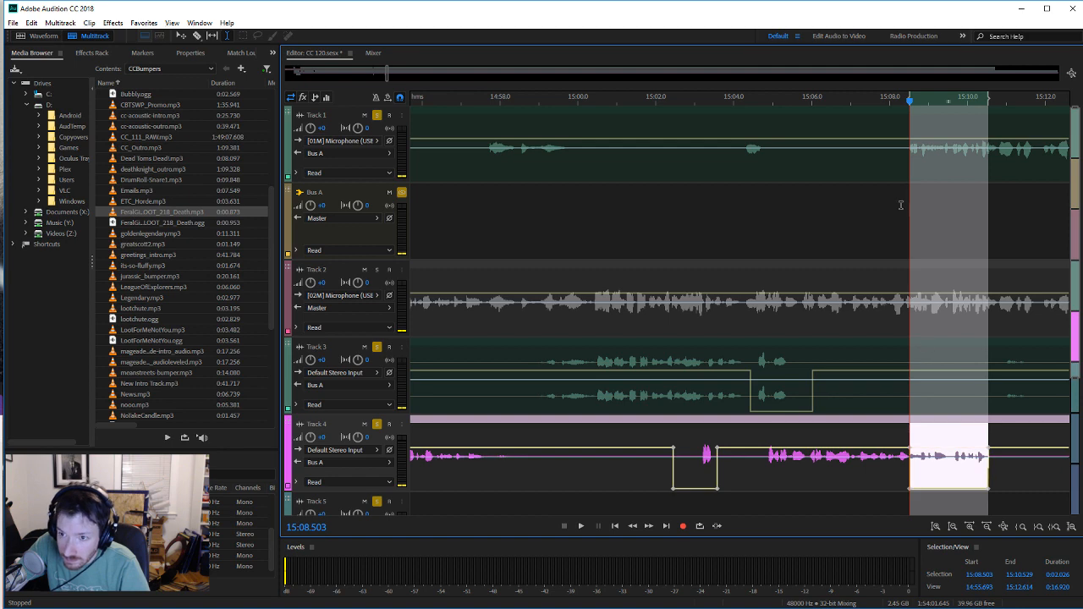
# Step: Play from about 15:08.0 across the newly silenced part of Track 4, and save the session
pyautogui.click(887, 172)
pyautogui.click(581, 526)
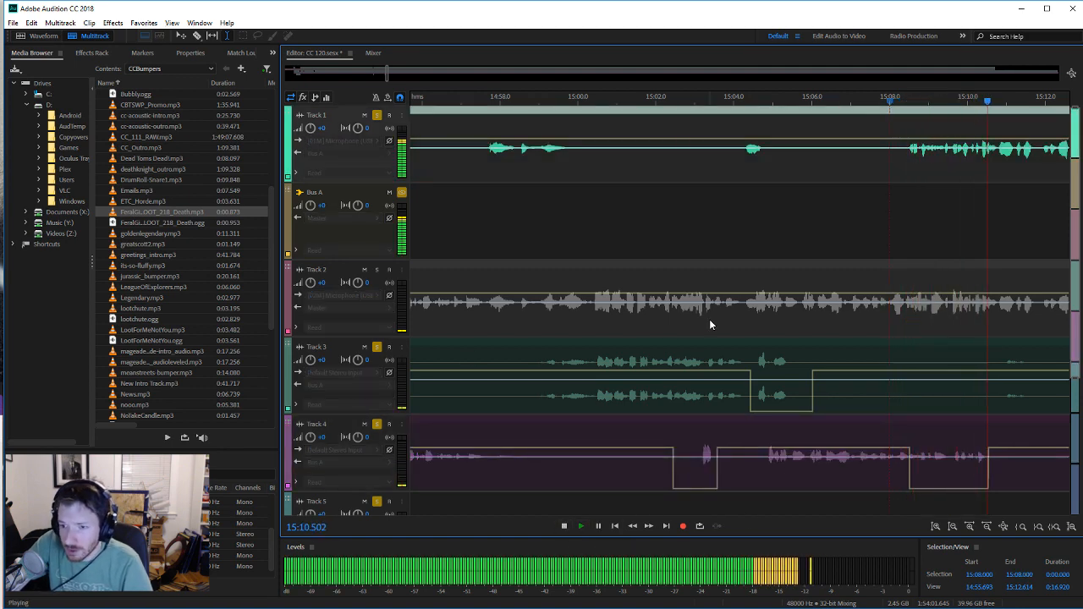
pyautogui.scroll(-4, 708, 320)
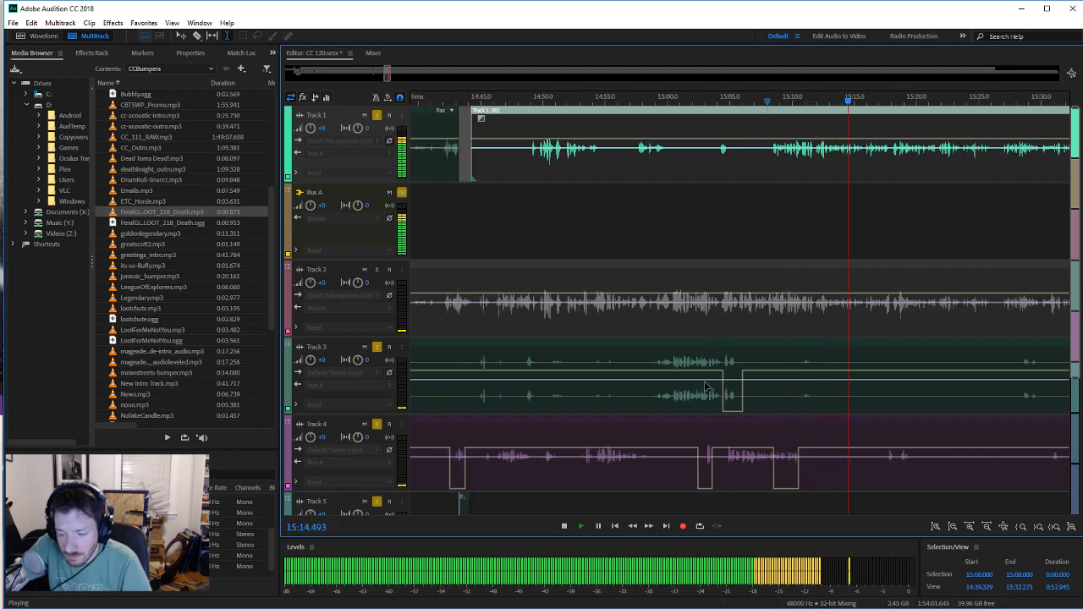
pyautogui.hotkey('ctrl', 's')
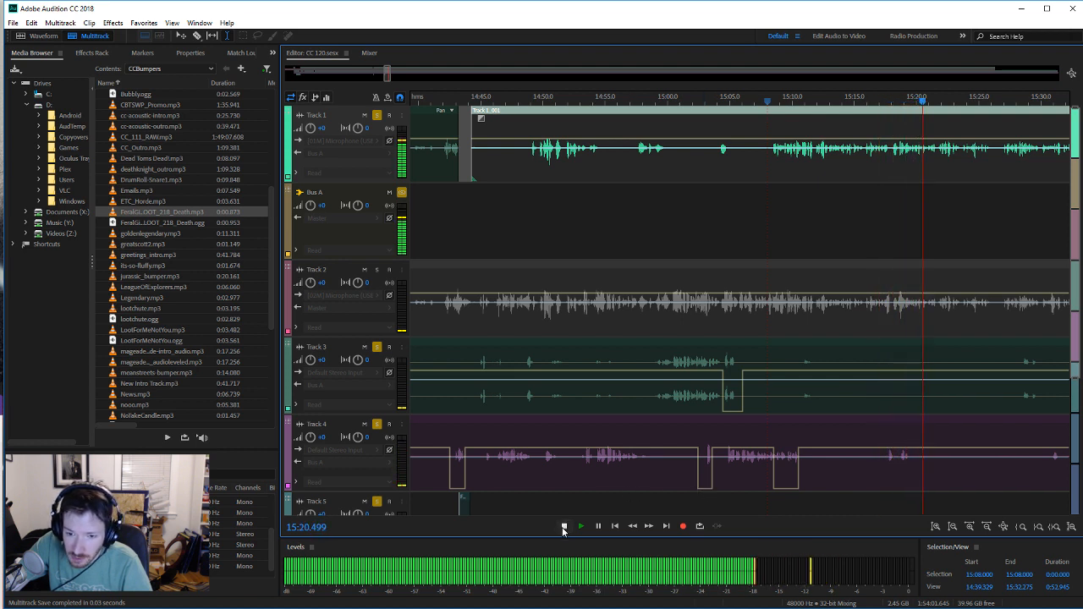
# Step: Stop playback, silence the short sound on Track 4 from about 15:18.5 to 15:20.0, and save the session
pyautogui.press('space')
pyautogui.moveTo(898, 462); pyautogui.dragTo(916, 462)
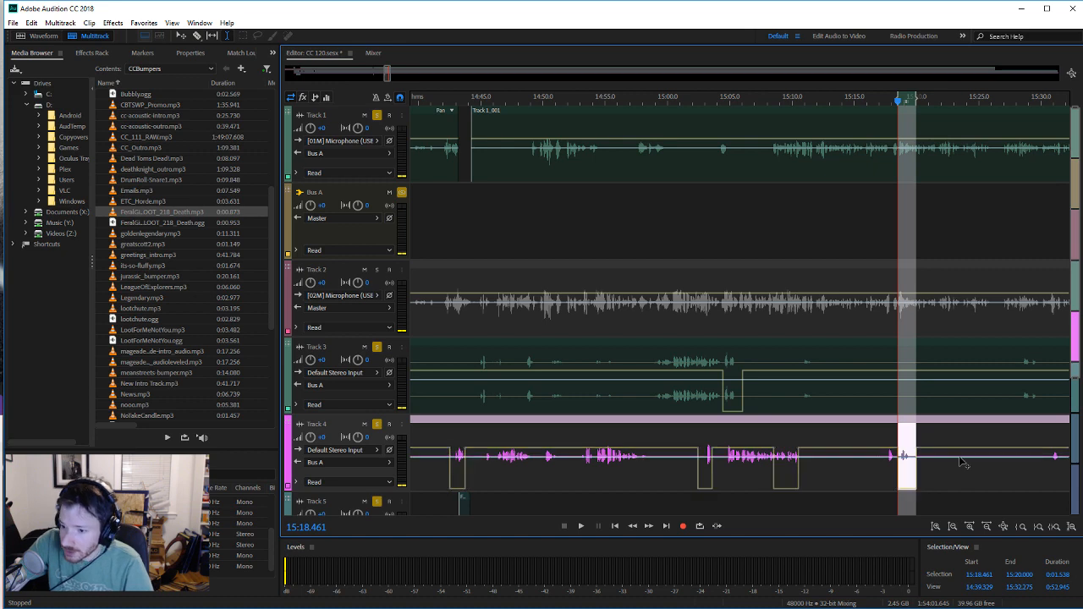
pyautogui.click(942, 410)
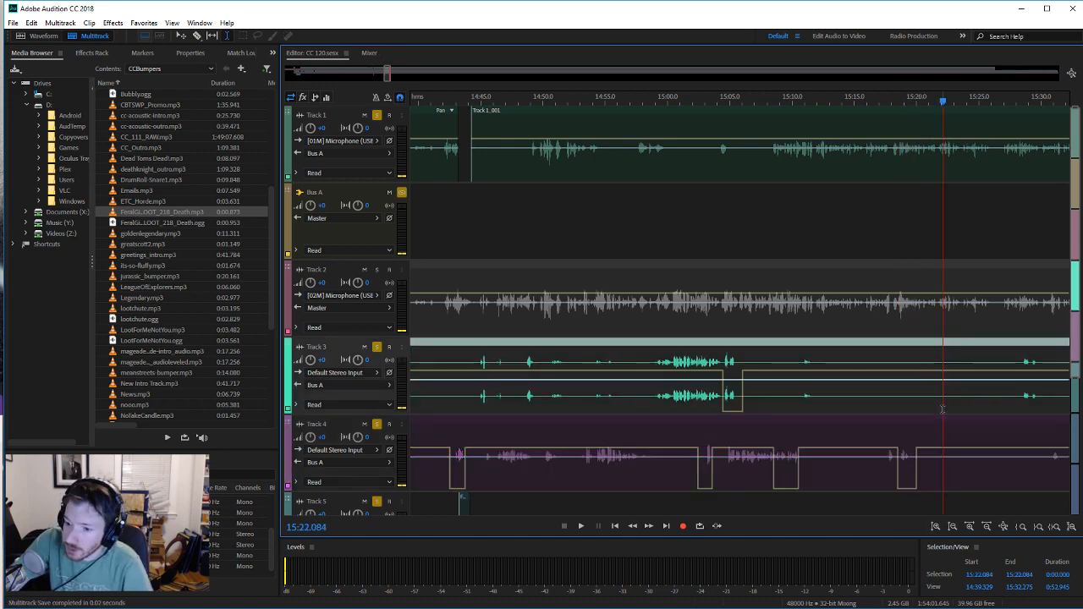
pyautogui.click(902, 462)
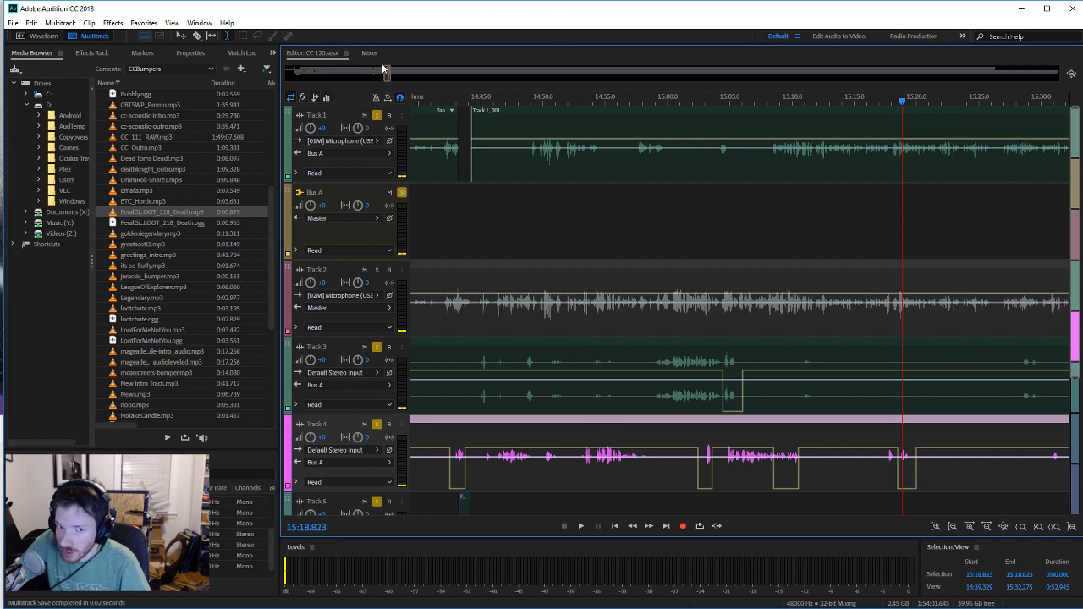
# Step: Play from about 15:50.5, silence the noise on Track 3 from about 15:50.8 to 15:51.3, and save the session
pyautogui.moveTo(388, 76); pyautogui.dragTo(391, 75)
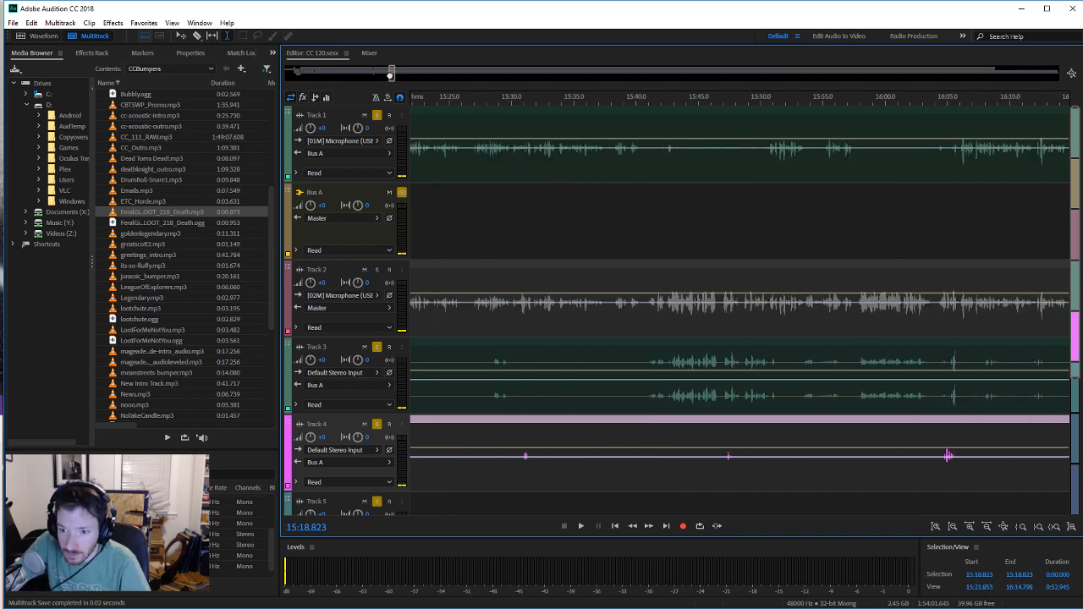
pyautogui.click(640, 389)
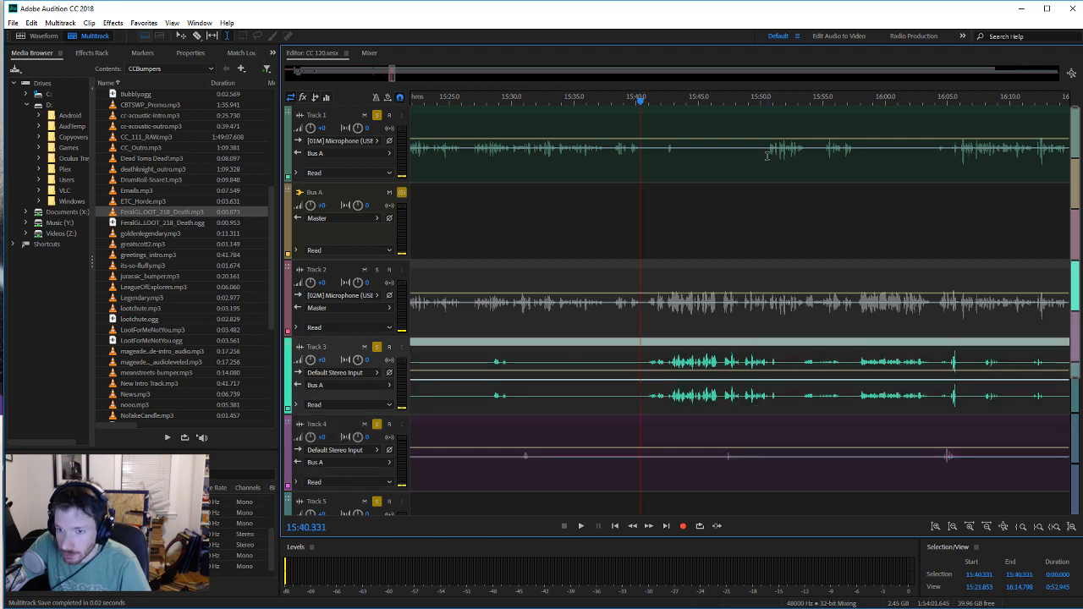
pyautogui.click(766, 156)
pyautogui.click(582, 526)
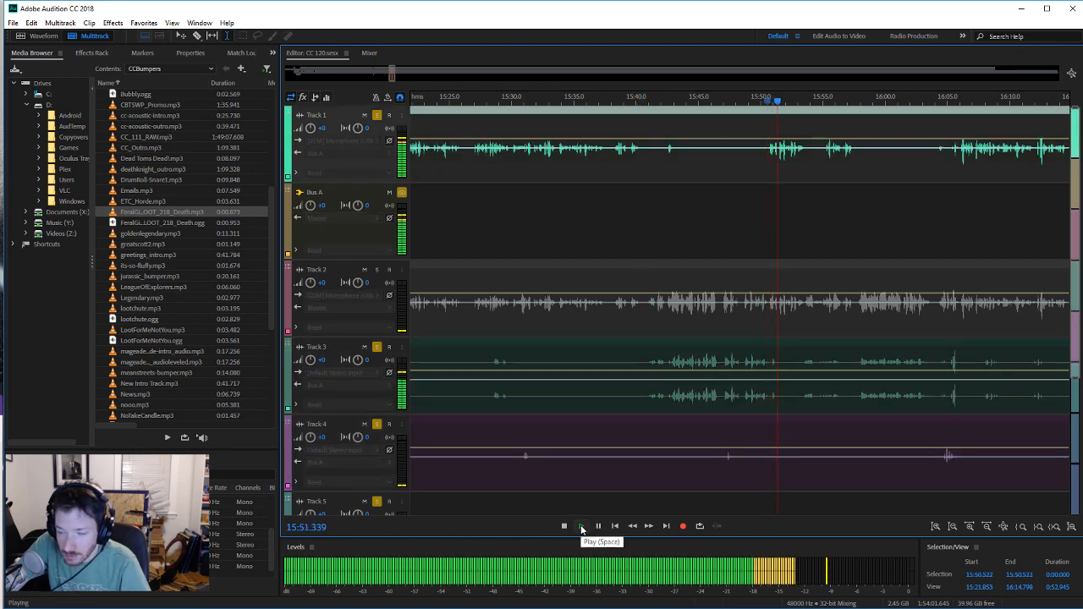
pyautogui.click(792, 406)
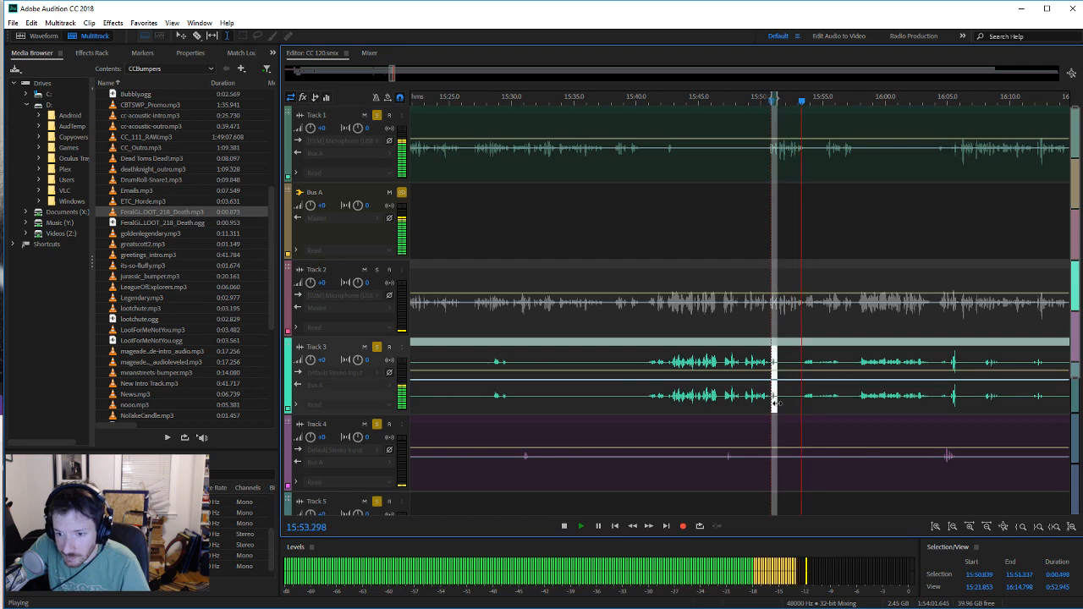
pyautogui.hotkey('ctrl', 's')
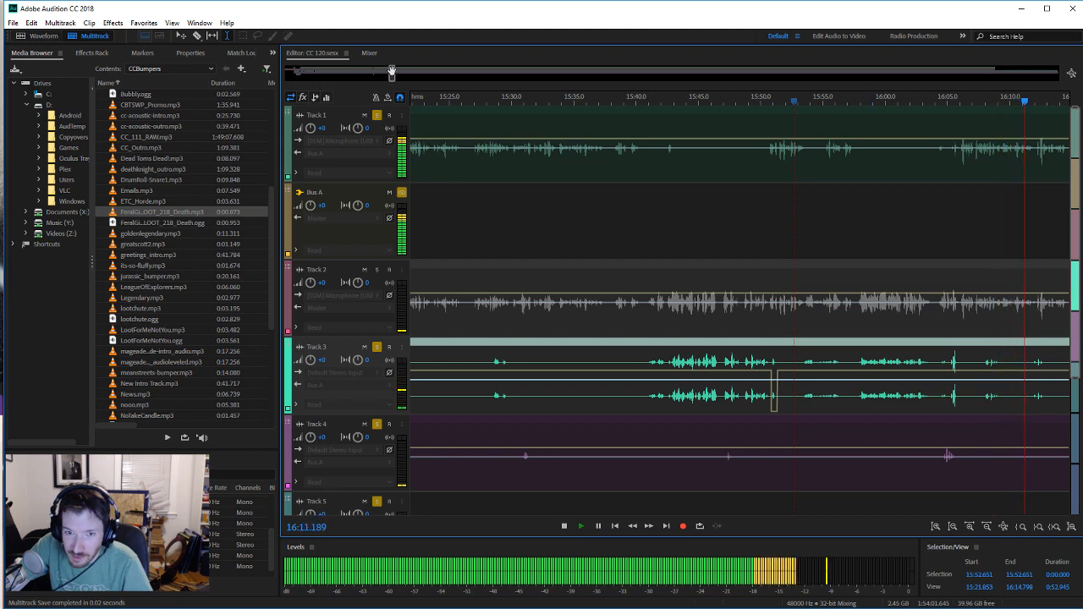
# Step: Play the passage from about 16:41.5, where the Track 3 speech starts
pyautogui.moveTo(390, 74); pyautogui.dragTo(397, 73)
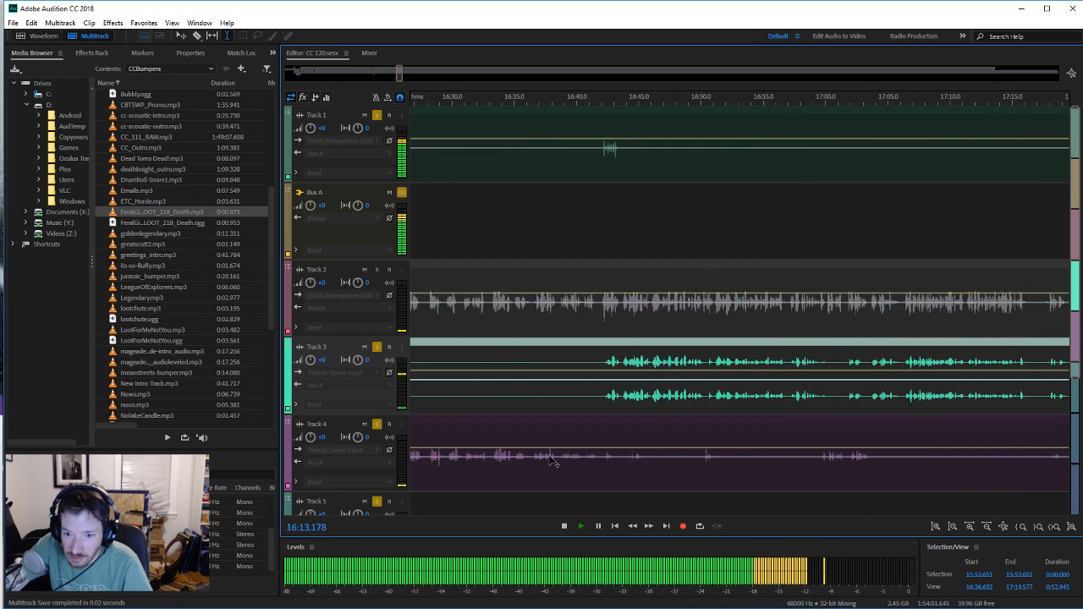
pyautogui.click(564, 527)
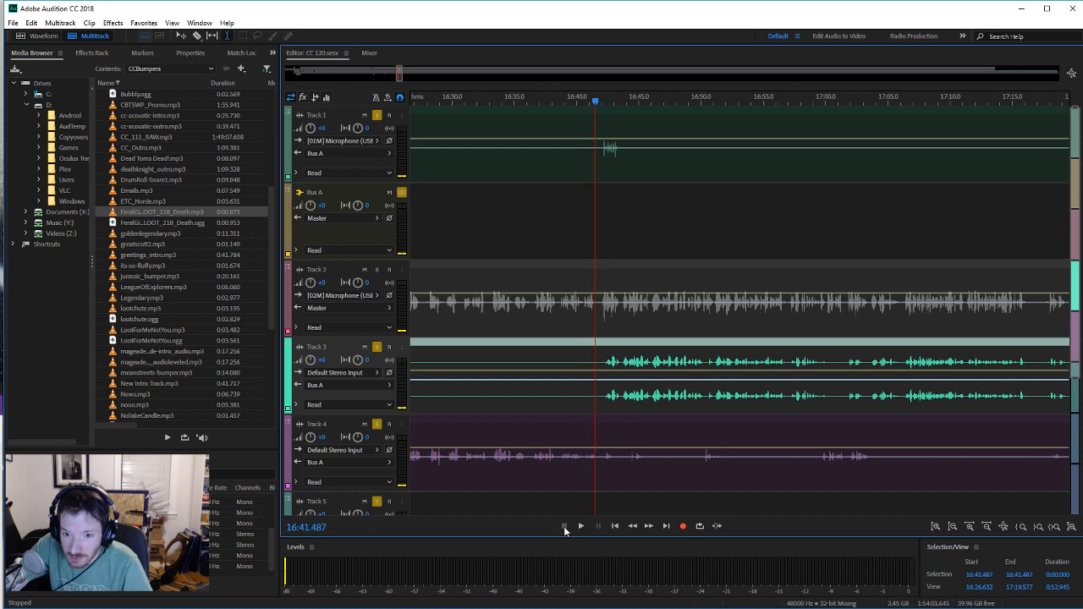
pyautogui.click(580, 529)
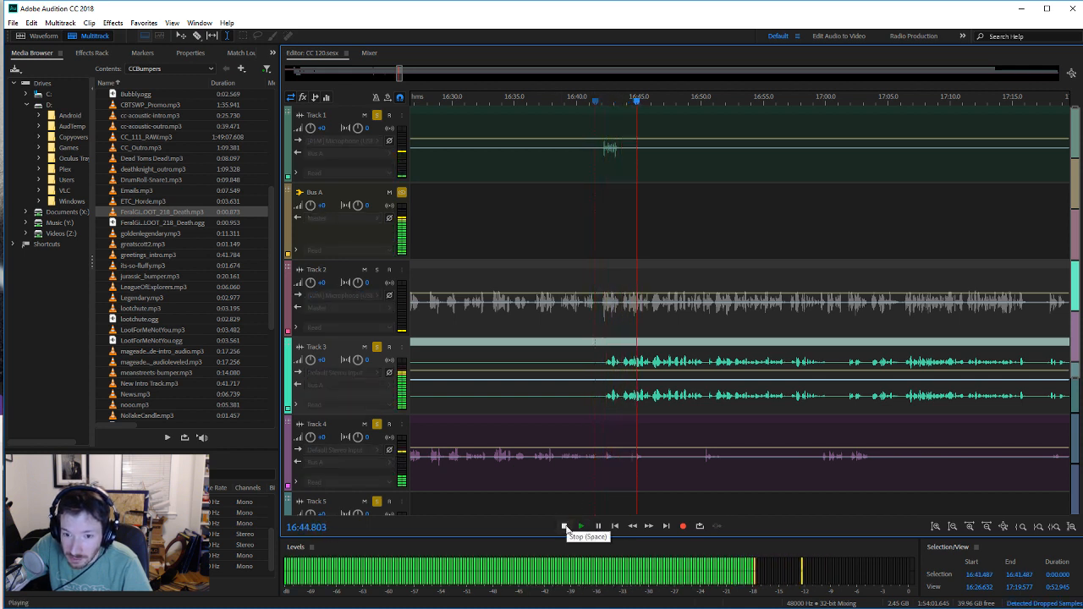
# Step: Split Track 4 around the sound between about 16:43.8 and 16:46.0, delete that piece, and save the session
pyautogui.moveTo(627, 457); pyautogui.dragTo(645, 464)
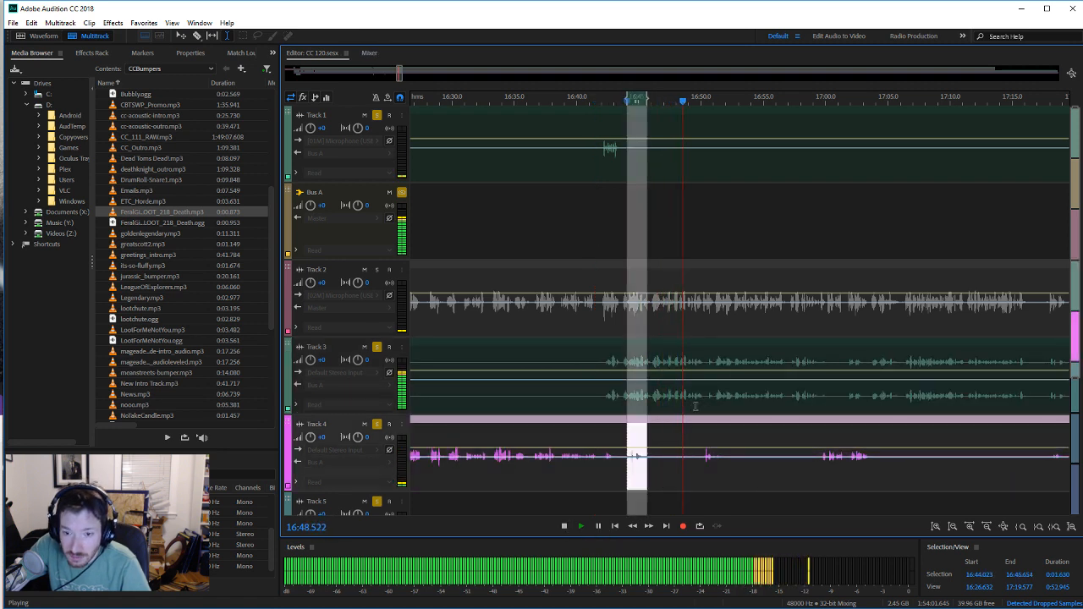
pyautogui.click(196, 35)
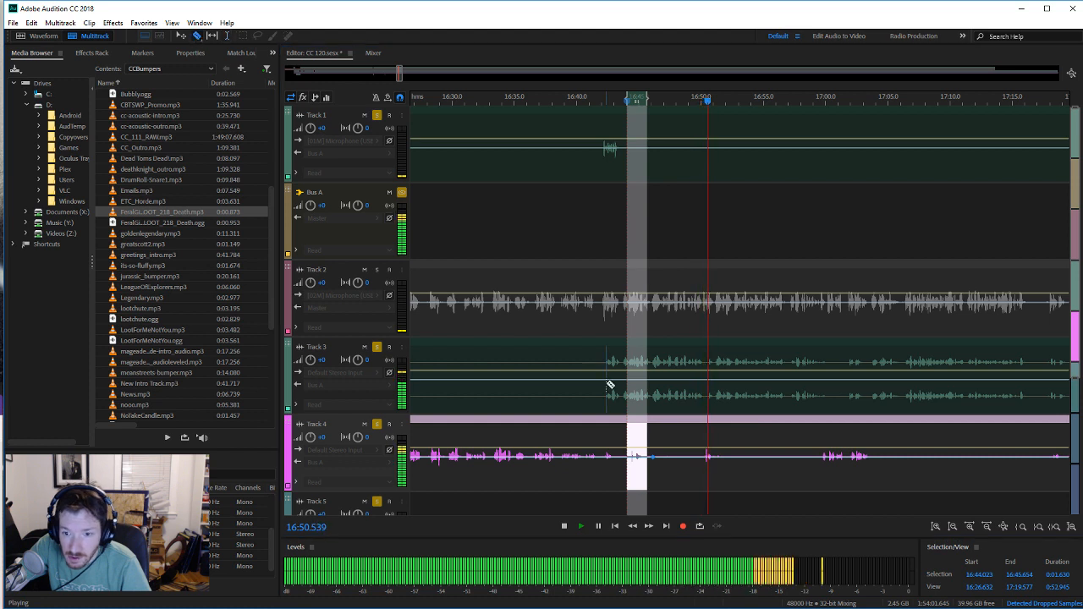
pyautogui.click(651, 464)
pyautogui.click(627, 471)
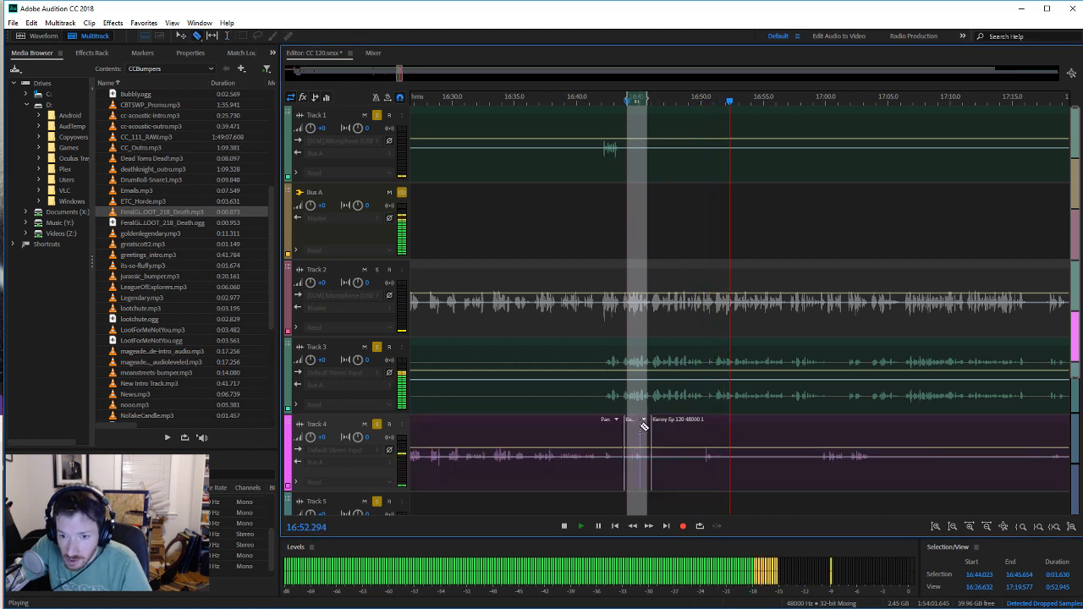
pyautogui.click(639, 421)
pyautogui.press('Delete')
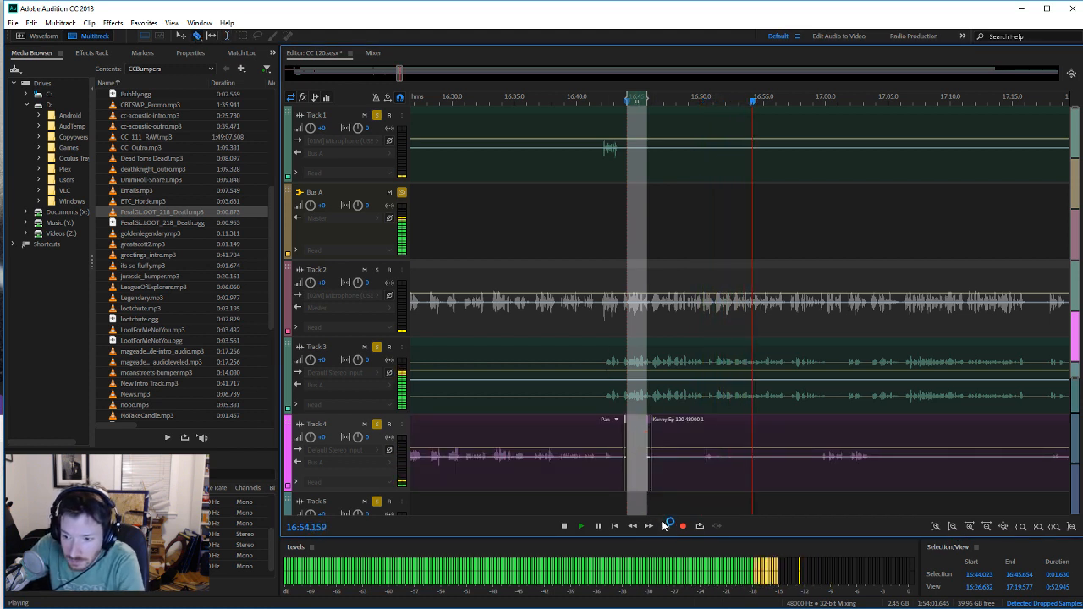
pyautogui.click(564, 525)
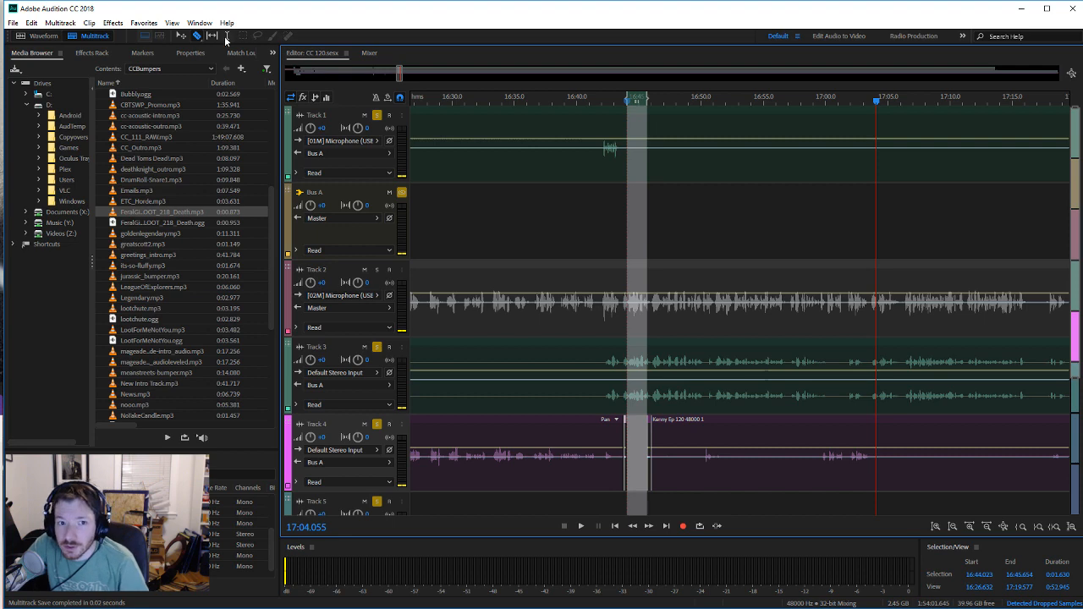
pyautogui.click(666, 305)
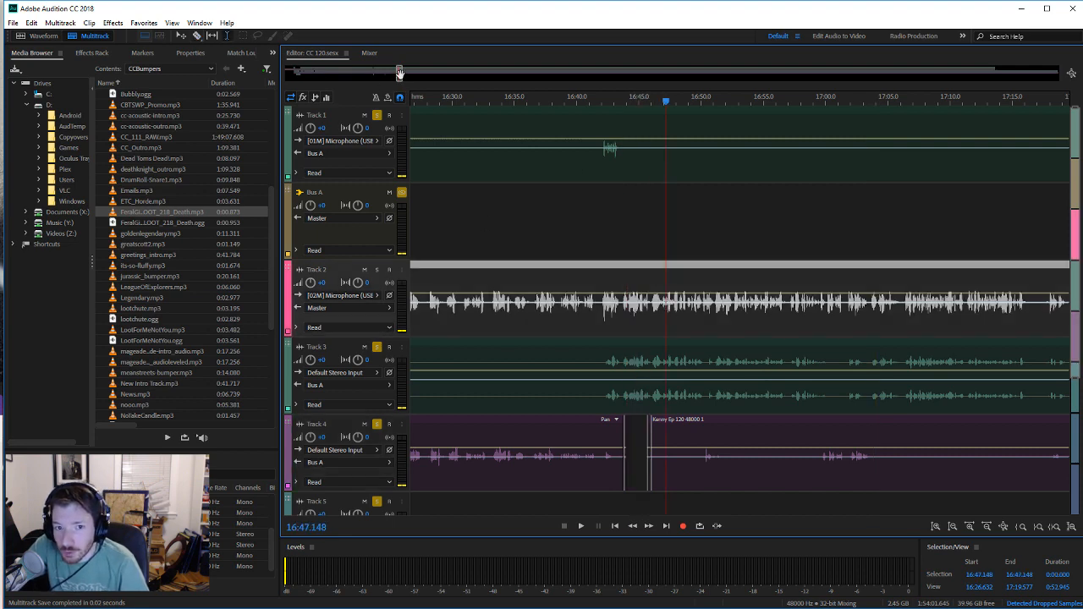
# Step: Play the passage from about 18:08.4, just before the Track 1 speech starts
pyautogui.moveTo(399, 74); pyautogui.dragTo(402, 74)
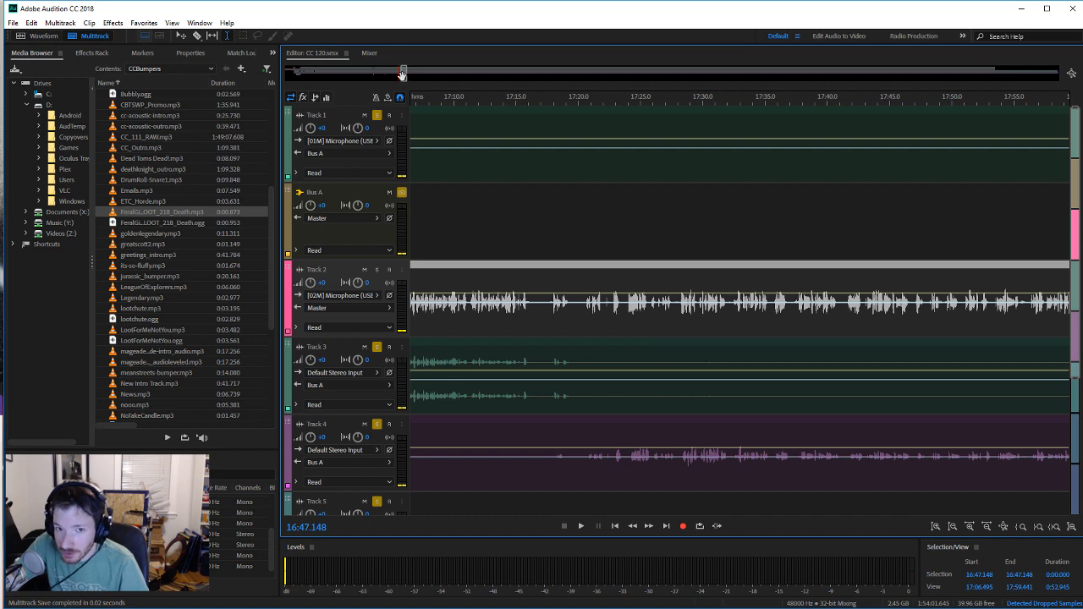
pyautogui.moveTo(404, 75); pyautogui.dragTo(409, 76)
pyautogui.click(499, 153)
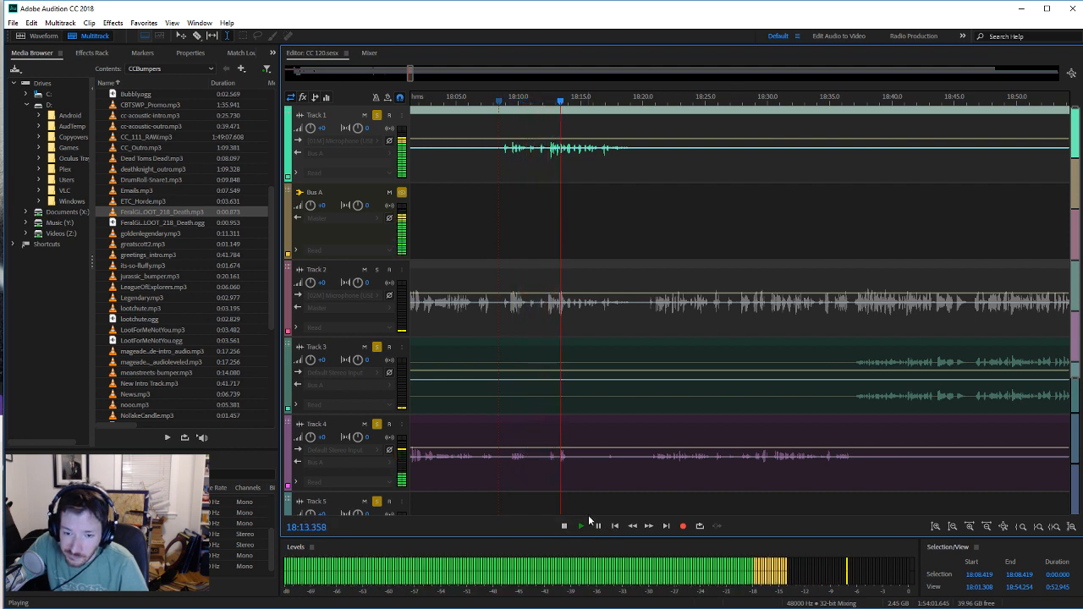
# Step: Silence the short sound on Track 4 from about 18:13.1 to 18:14.3, save the session, and stop playback
pyautogui.click(566, 476)
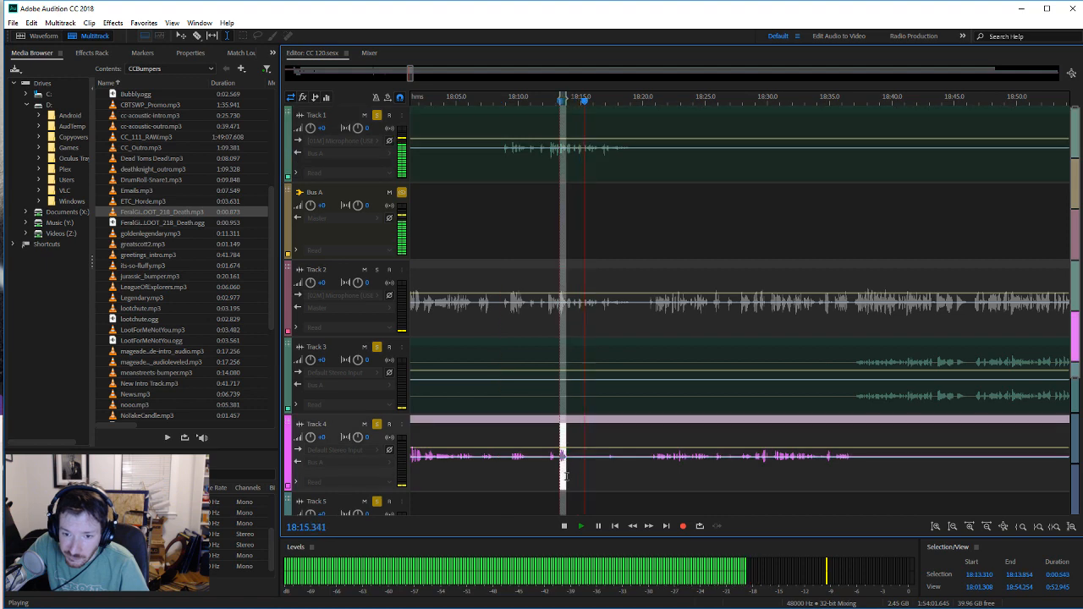
pyautogui.moveTo(563, 477); pyautogui.dragTo(557, 478)
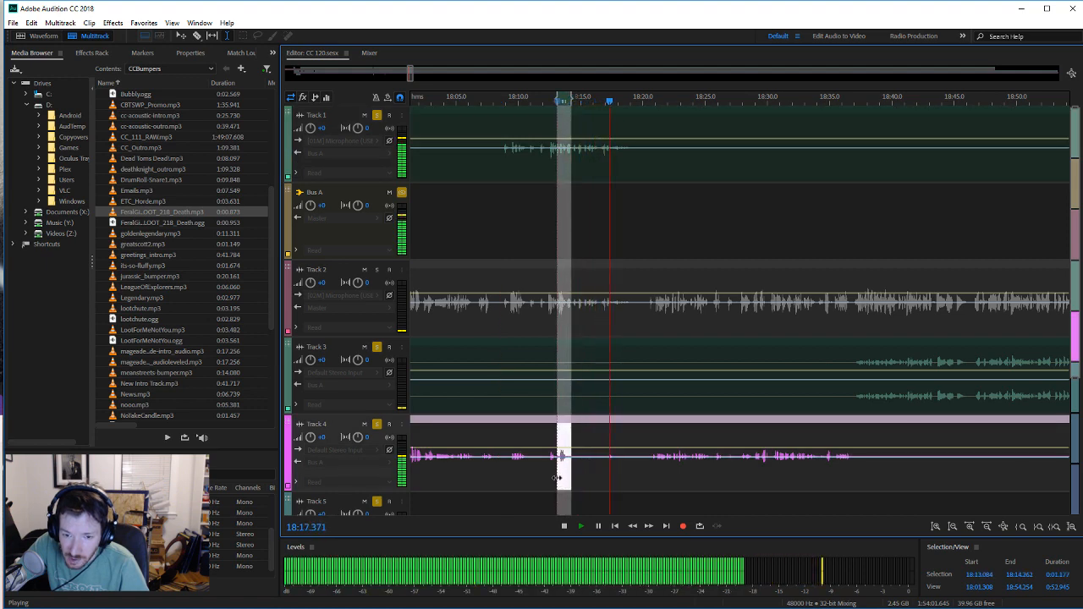
pyautogui.hotkey('shift', 'u')
pyautogui.click(582, 481)
pyautogui.hotkey('ctrl', 's')
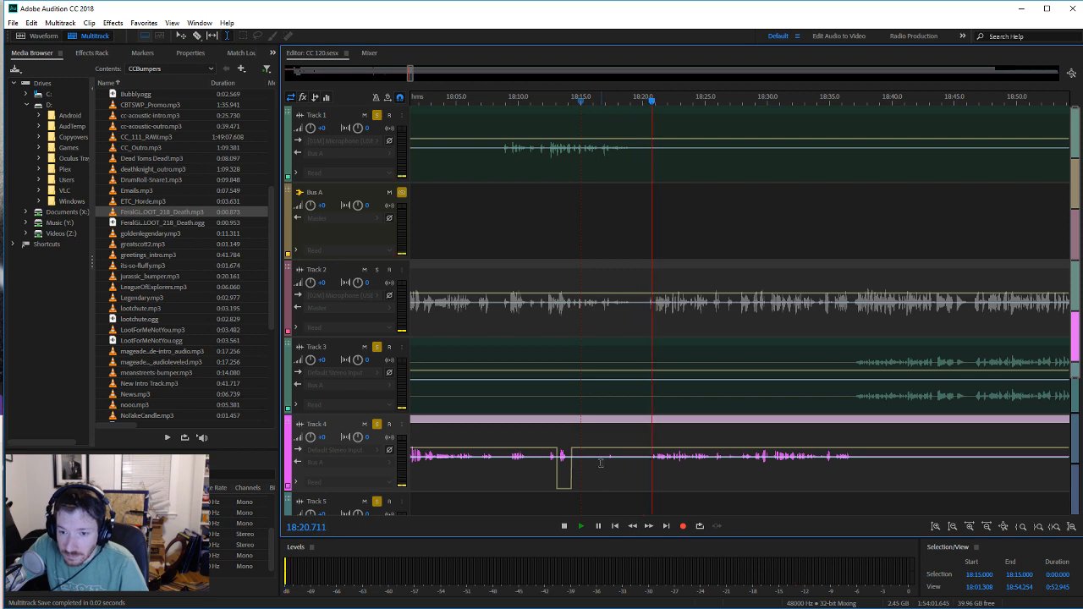
pyautogui.click(564, 525)
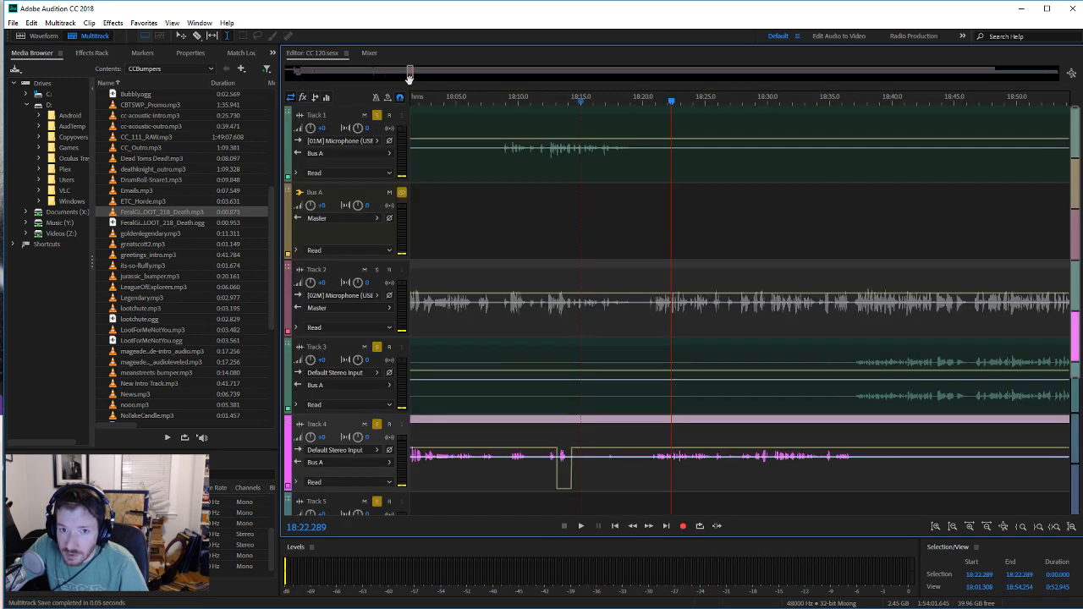
# Step: Audition the short sound on Track 3 from about 19:39.6
pyautogui.moveTo(410, 75); pyautogui.dragTo(417, 75)
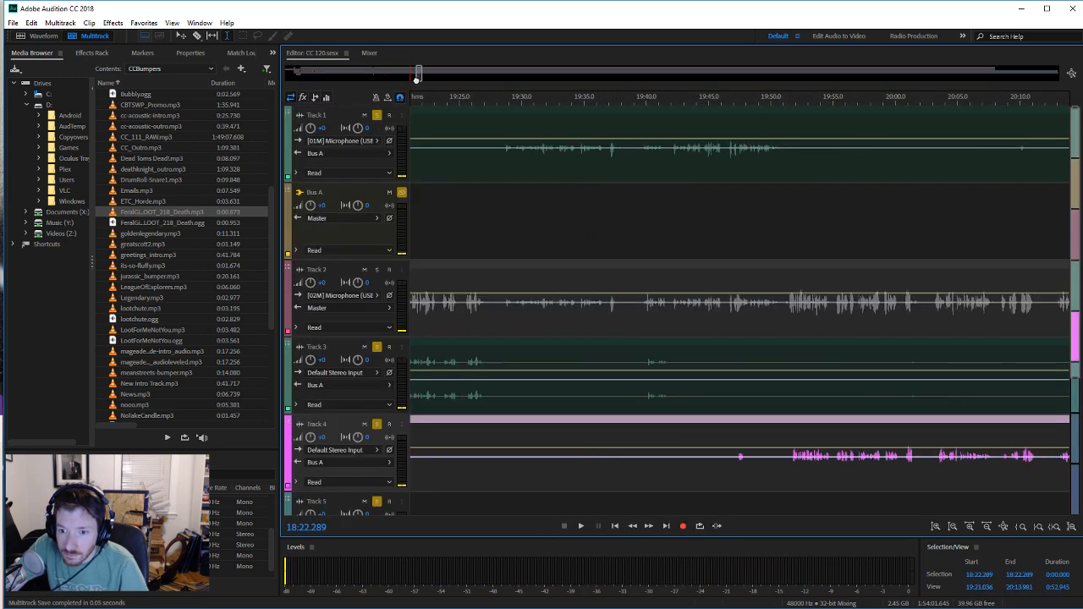
pyautogui.click(640, 401)
pyautogui.click(582, 526)
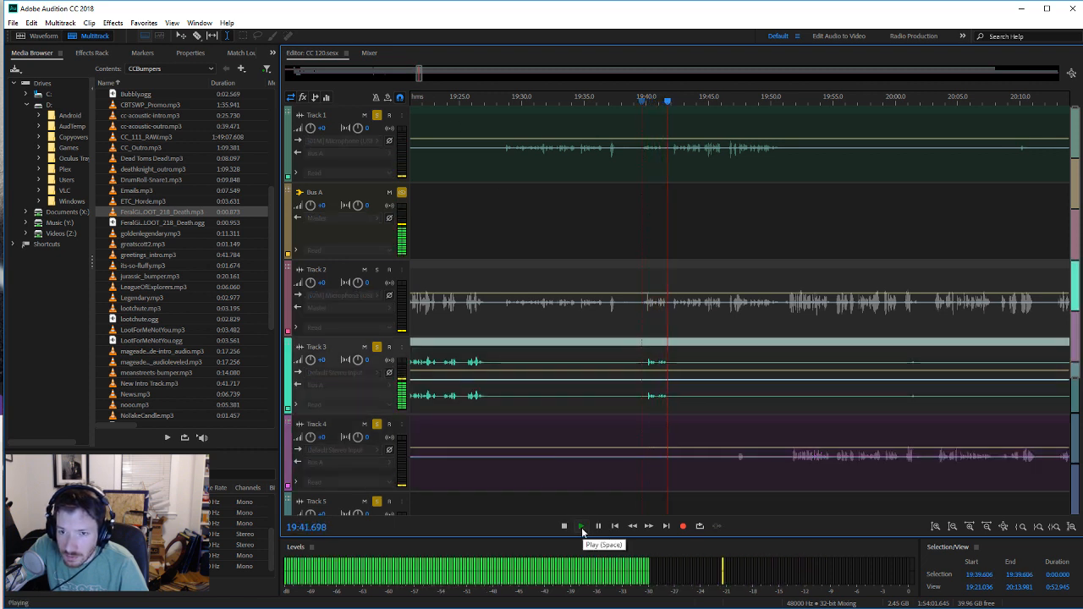
pyautogui.click(565, 526)
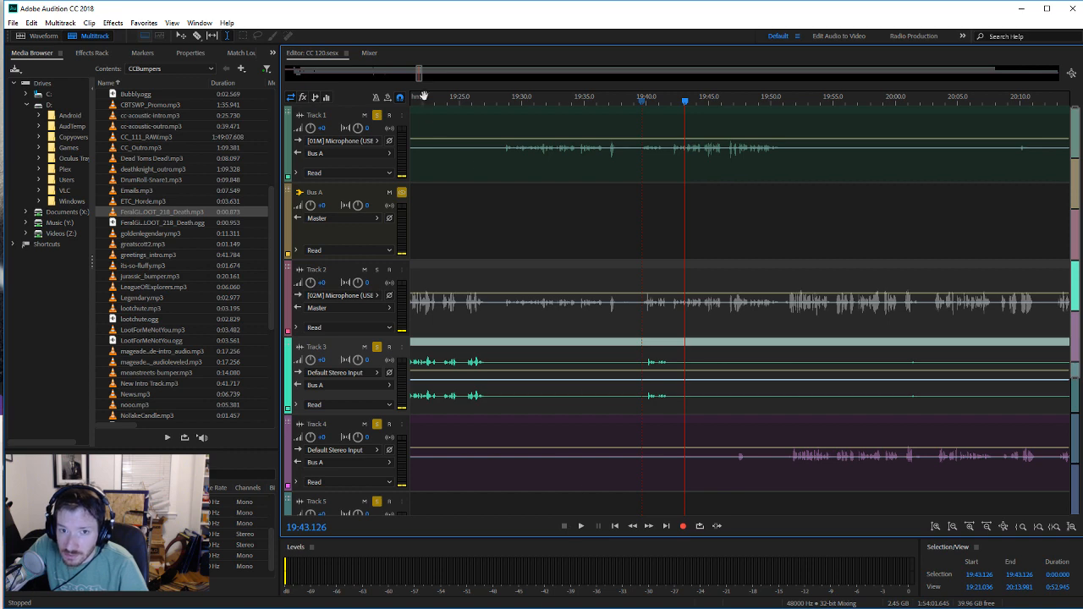
# Step: Play from about 20:52.2 and silence the short sound on Track 1 from about 20:53.8 to 20:55.5
pyautogui.moveTo(418, 77); pyautogui.dragTo(425, 74)
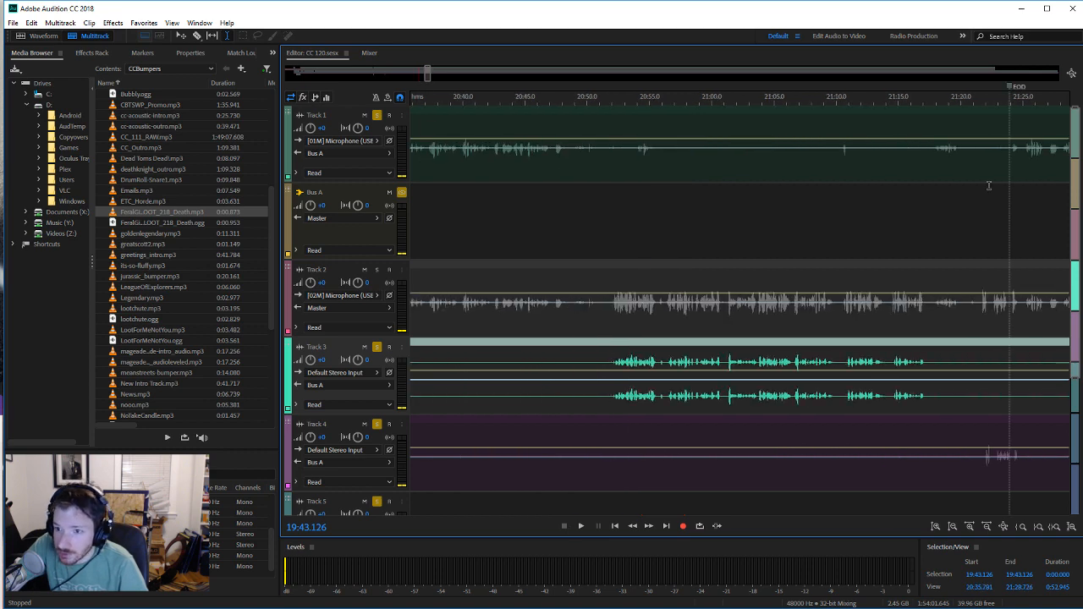
pyautogui.click(615, 167)
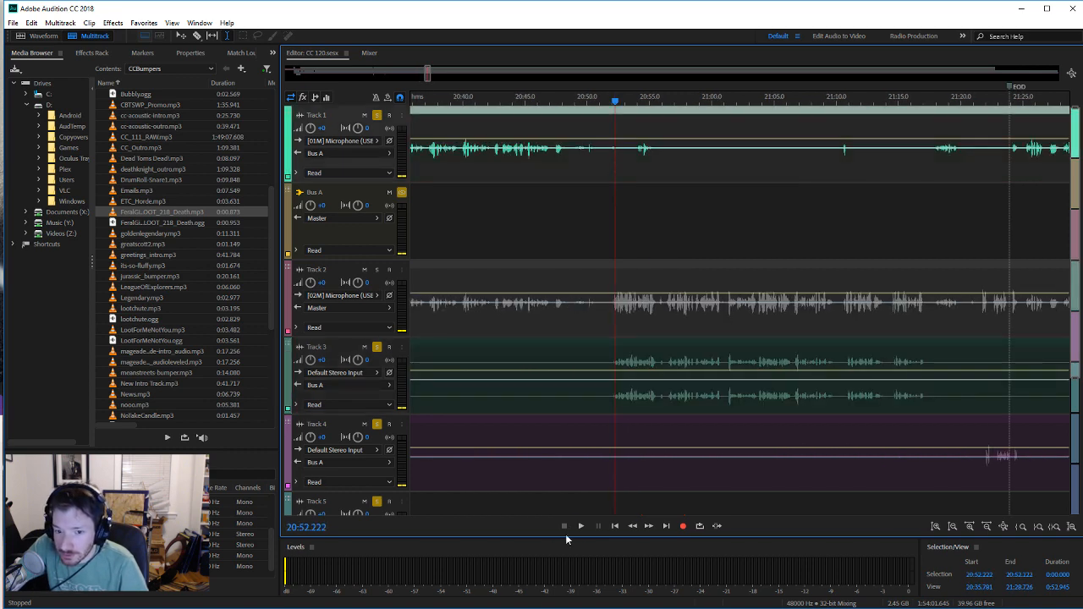
pyautogui.click(580, 526)
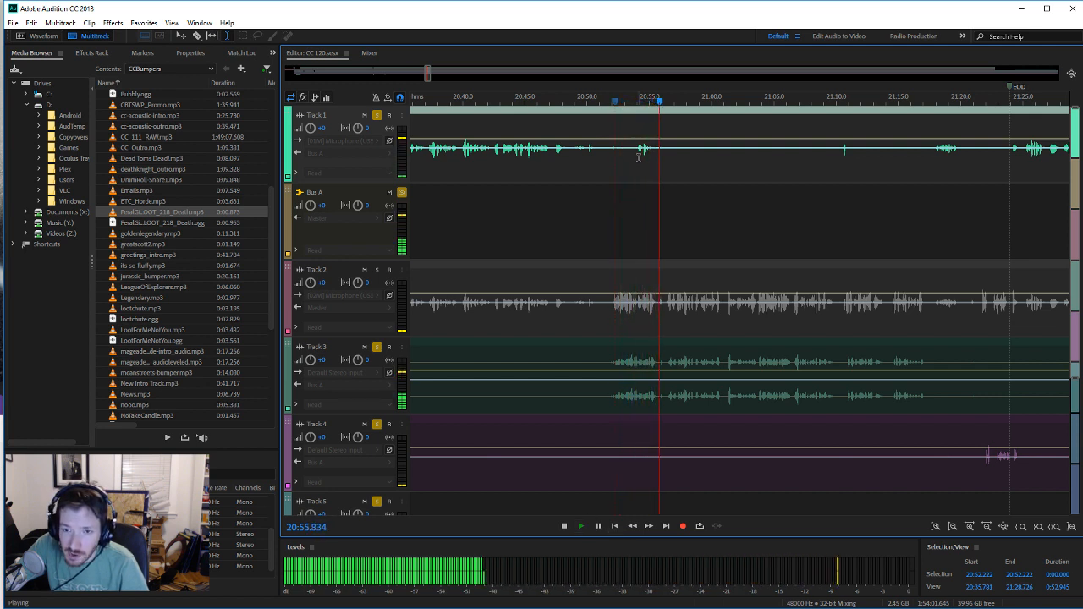
pyautogui.moveTo(634, 161); pyautogui.dragTo(655, 161)
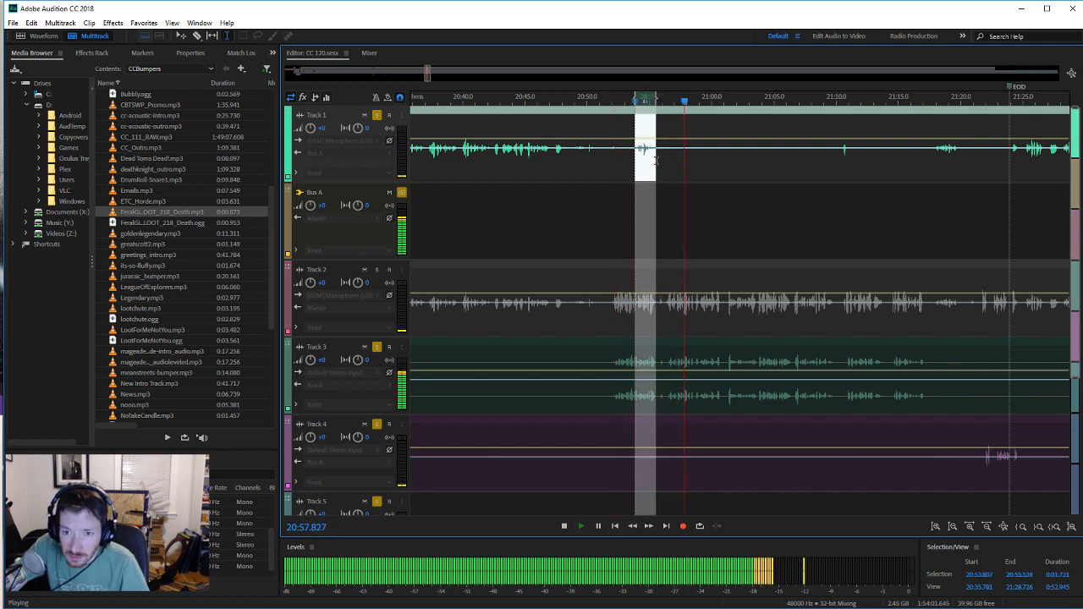
pyautogui.hotkey('shift', 'u')
# Step: Replay the Track 3 speech from several points between about 20:51.6 and 20:58.3 to locate the unwanted part
pyautogui.click(691, 406)
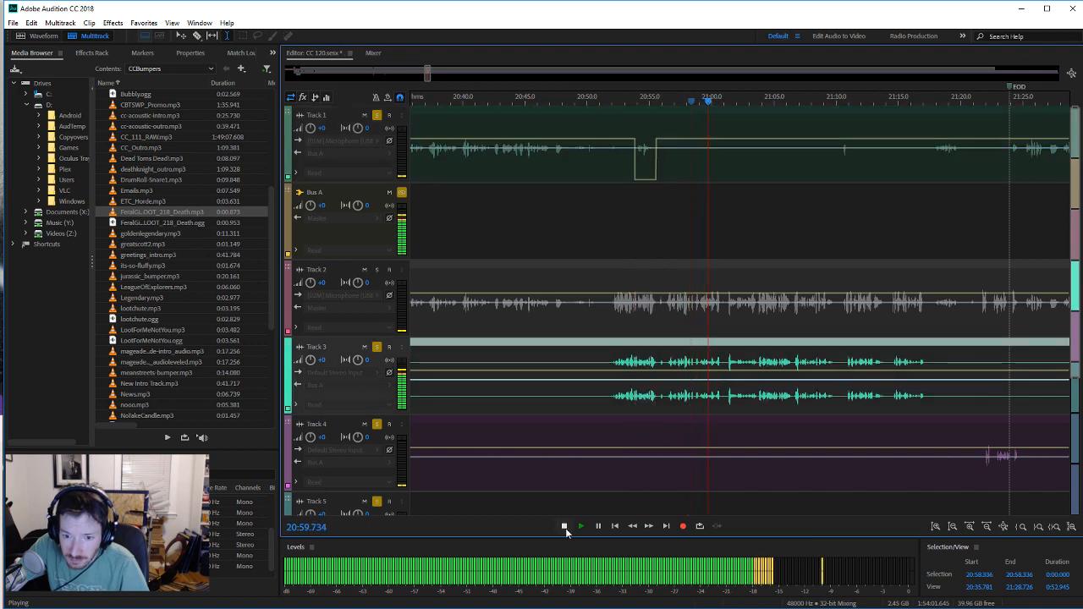
pyautogui.click(564, 526)
pyautogui.click(581, 526)
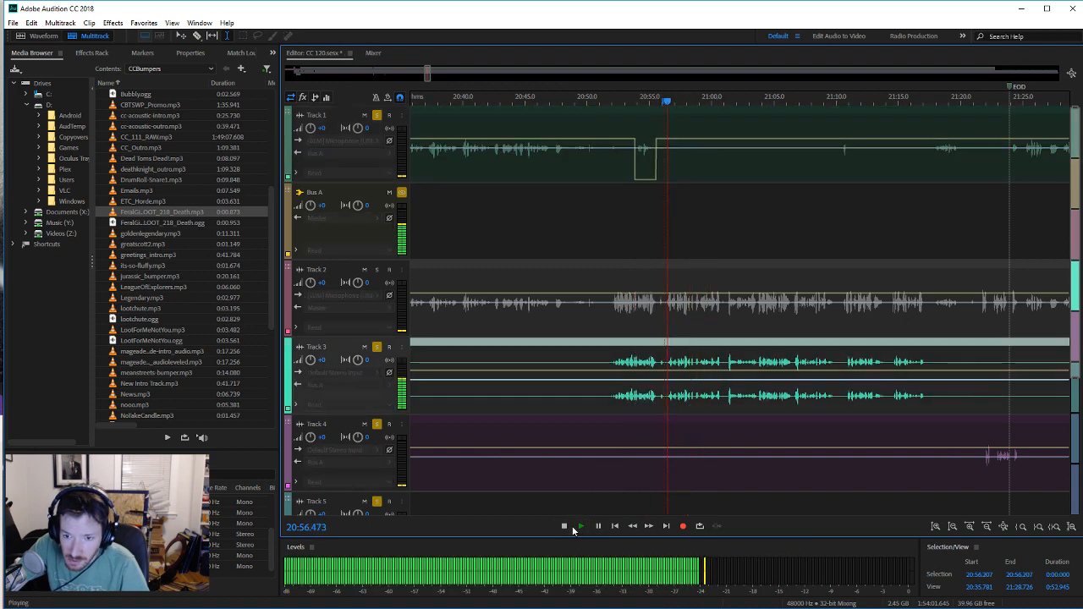
pyautogui.scroll(3, 605, 389)
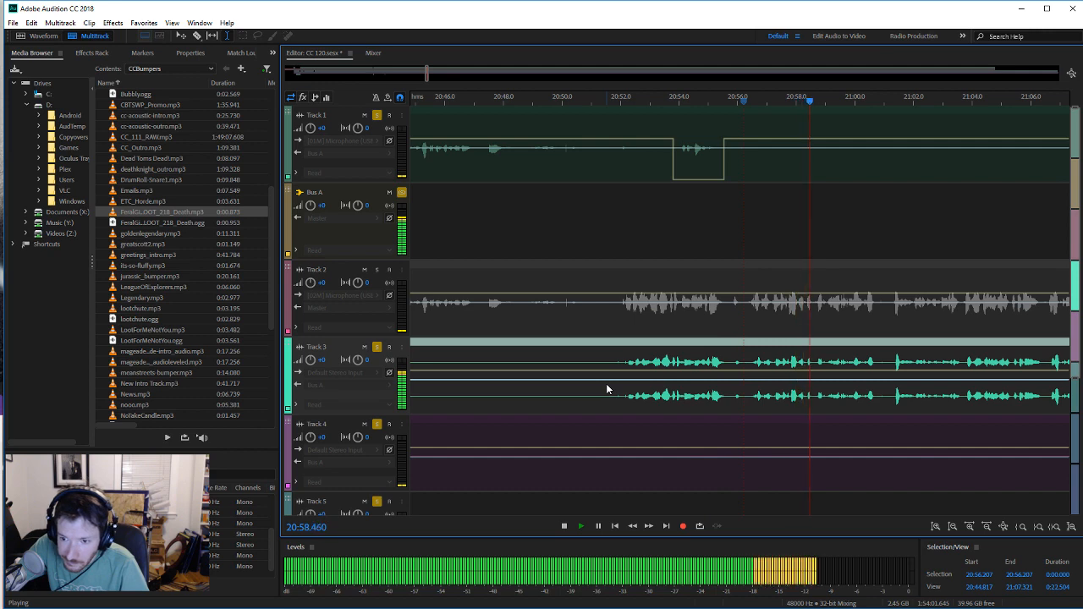
pyautogui.scroll(1, 606, 388)
pyautogui.click(564, 527)
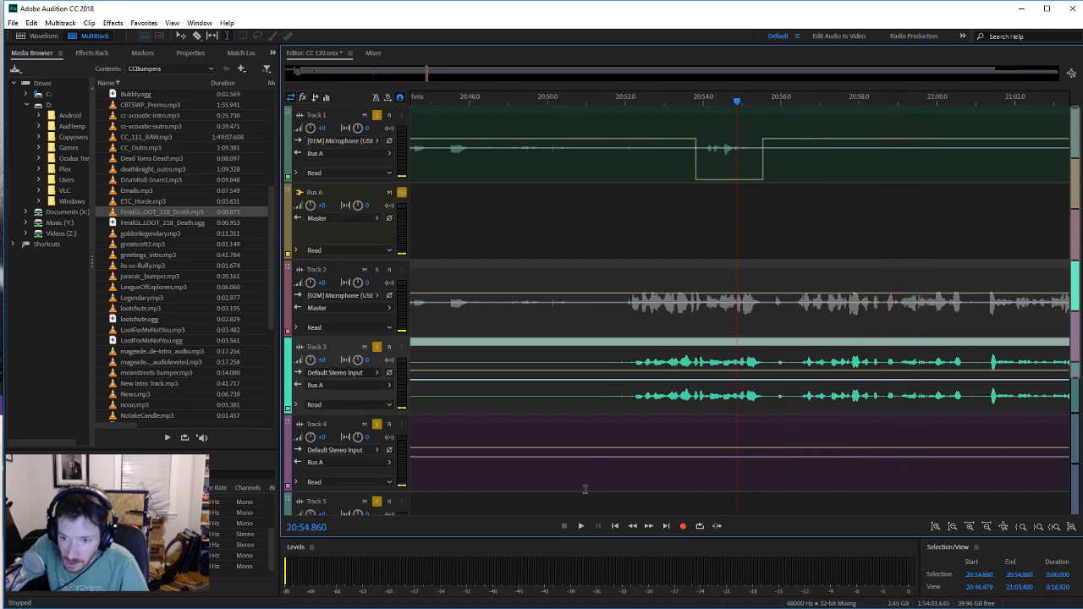
pyautogui.click(564, 526)
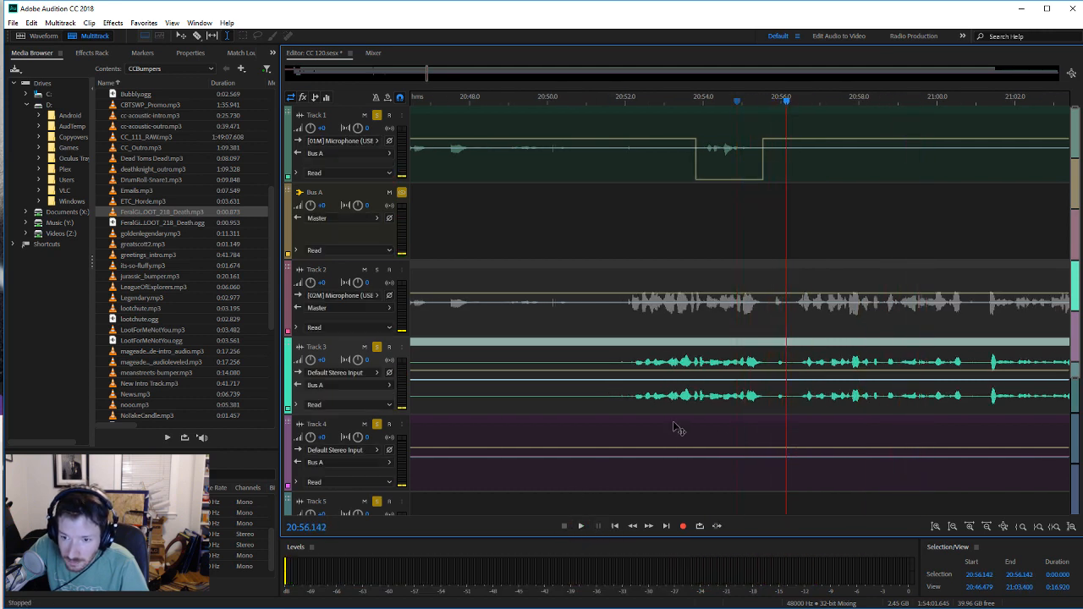
pyautogui.click(580, 526)
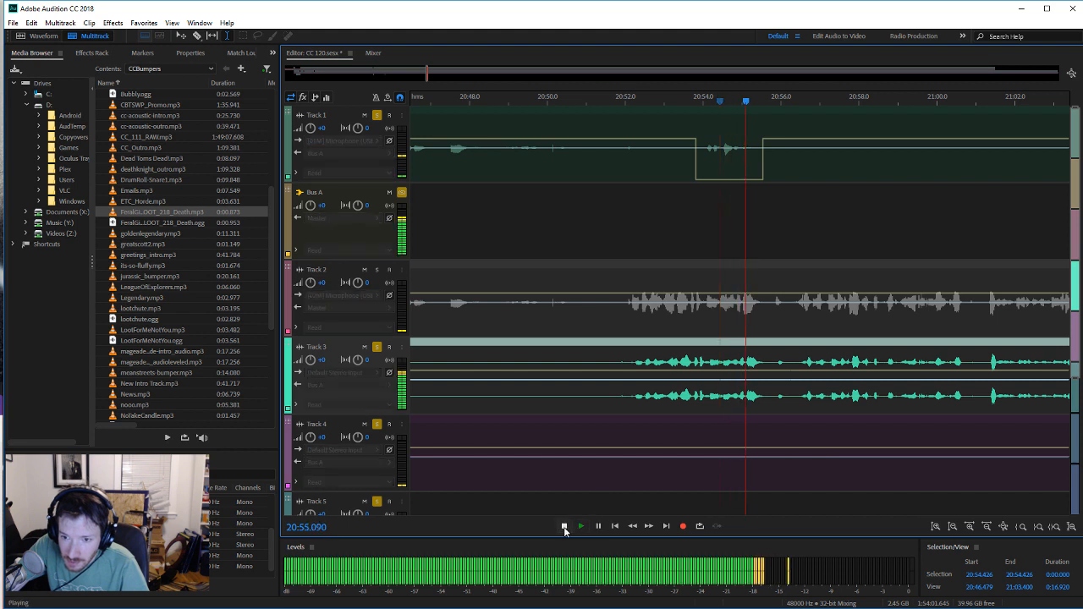
pyautogui.press('space')
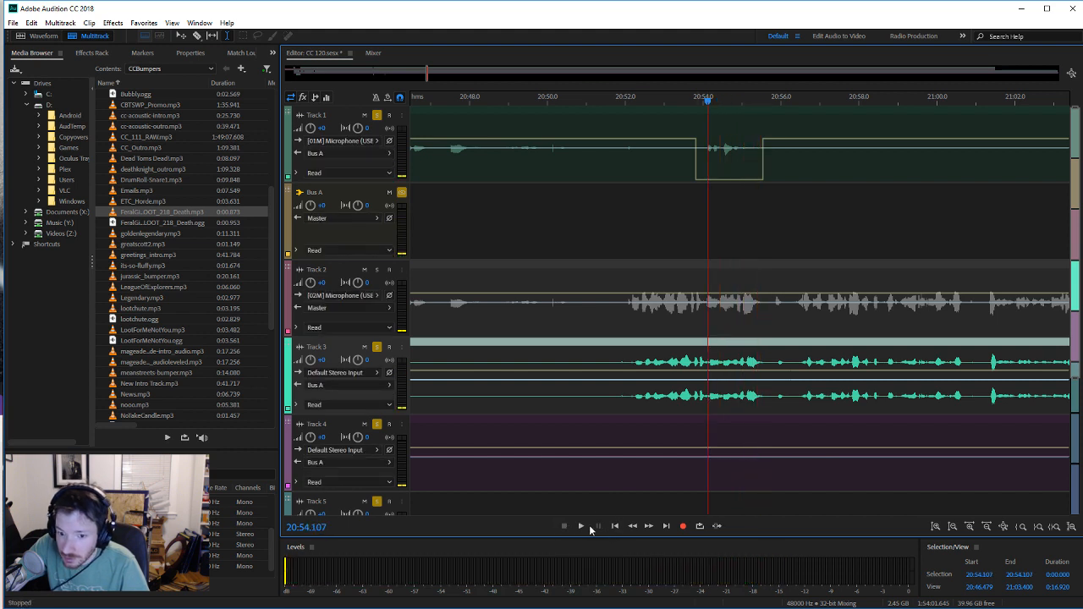
pyautogui.click(586, 525)
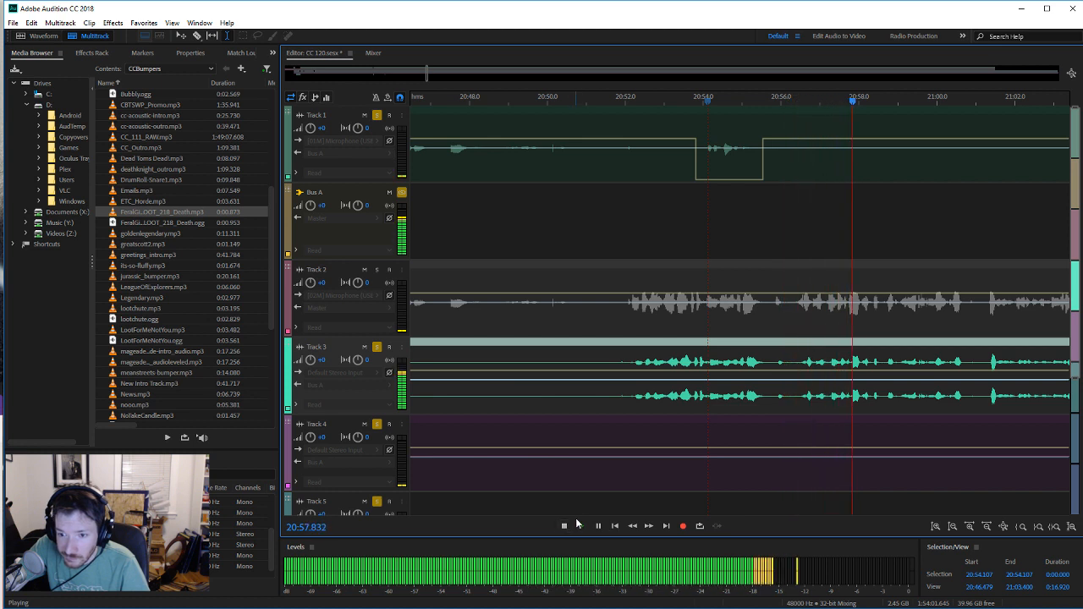
pyautogui.click(567, 526)
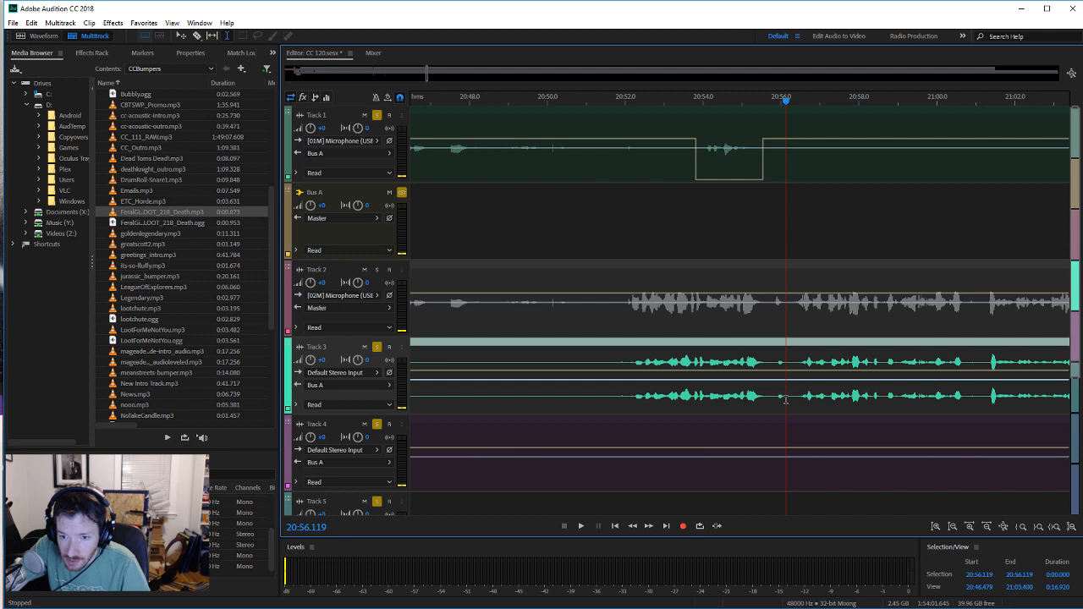
pyautogui.click(583, 525)
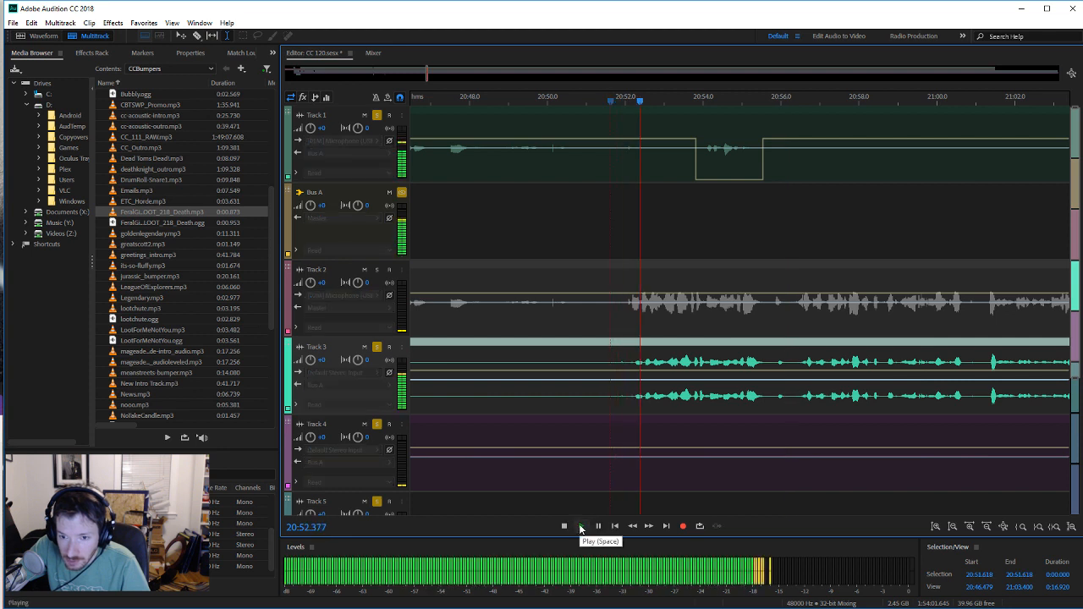
pyautogui.click(564, 526)
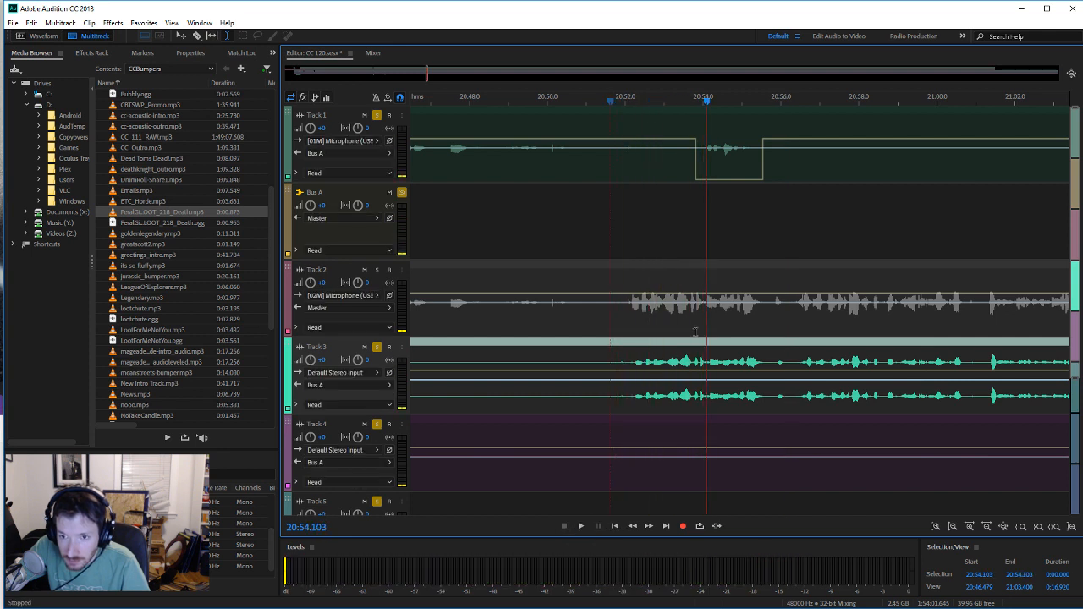
# Step: Silence Track 1 from about 20:51.6 to 20:53.7 and audition the start of the Track 3 speech from about 20:51.0
pyautogui.click(687, 168)
pyautogui.moveTo(693, 172); pyautogui.dragTo(611, 179)
pyautogui.click(587, 393)
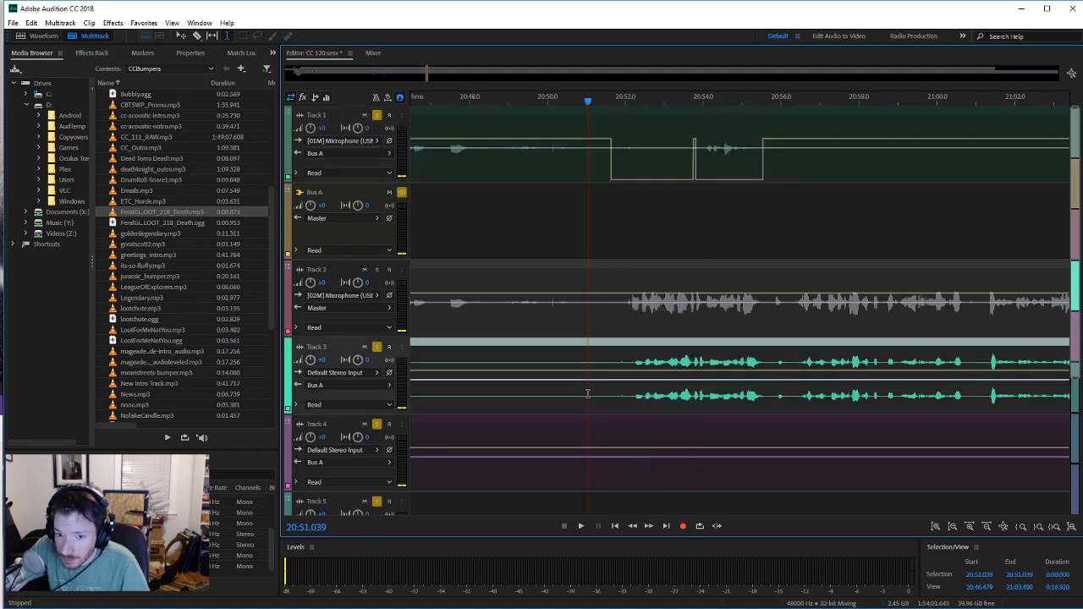
pyautogui.click(582, 526)
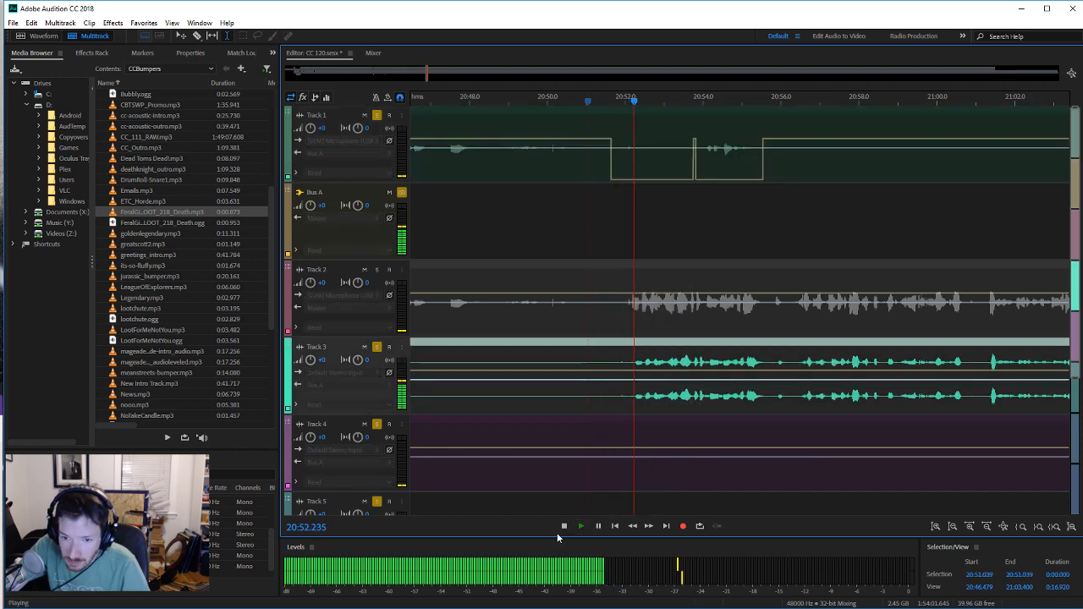
pyautogui.press('space')
pyautogui.press('space')
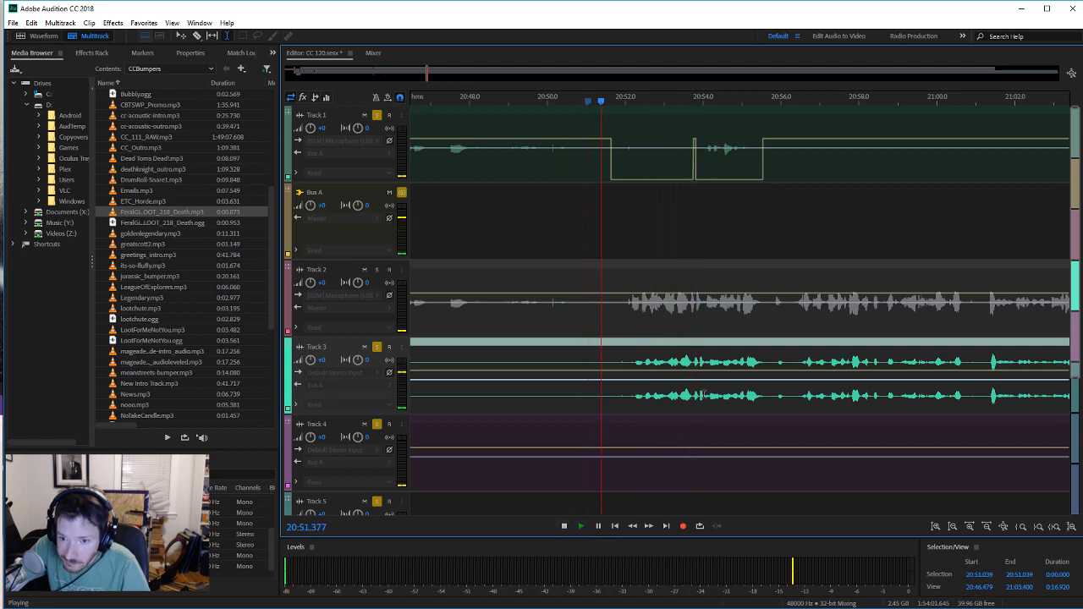
pyautogui.click(563, 525)
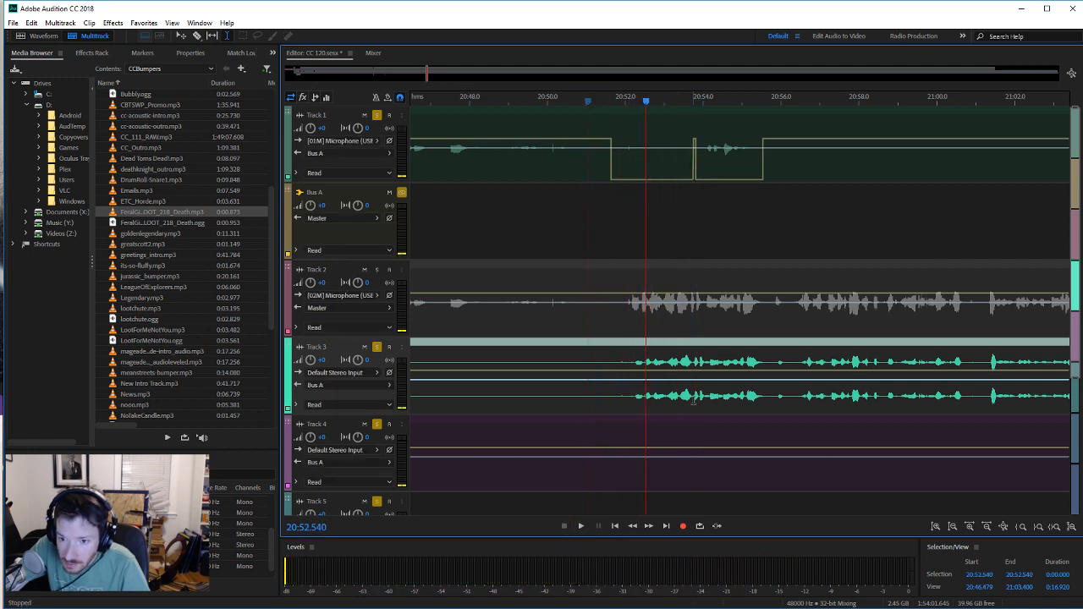
# Step: Silence Track 3 from about 20:53.7 to 20:56.2 and play the edit from about 20:53.4
pyautogui.moveTo(692, 407); pyautogui.dragTo(787, 398)
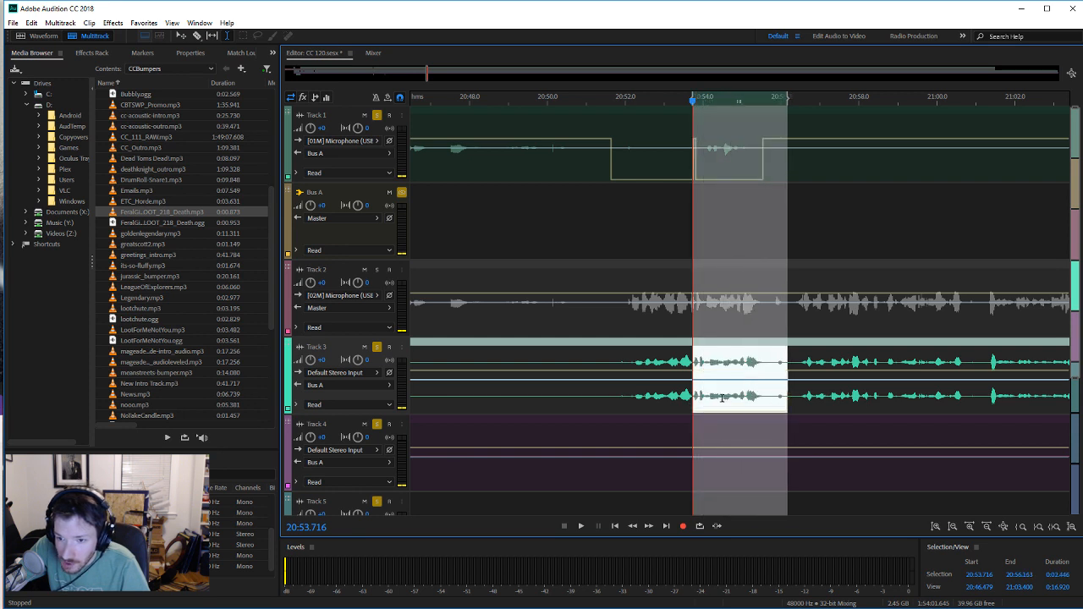
pyautogui.click(680, 396)
pyautogui.click(582, 526)
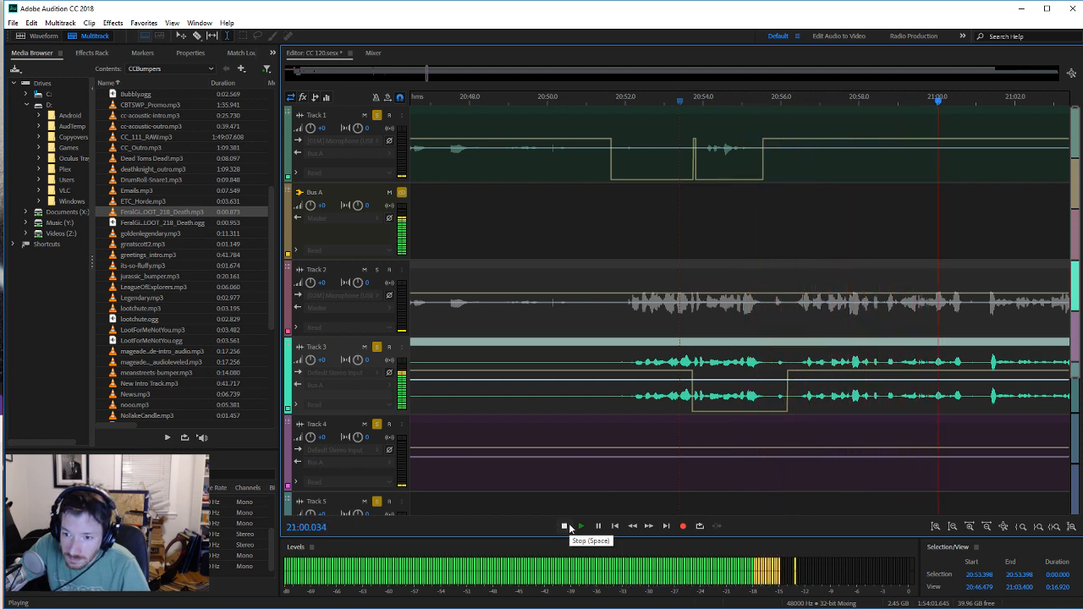
pyautogui.click(566, 526)
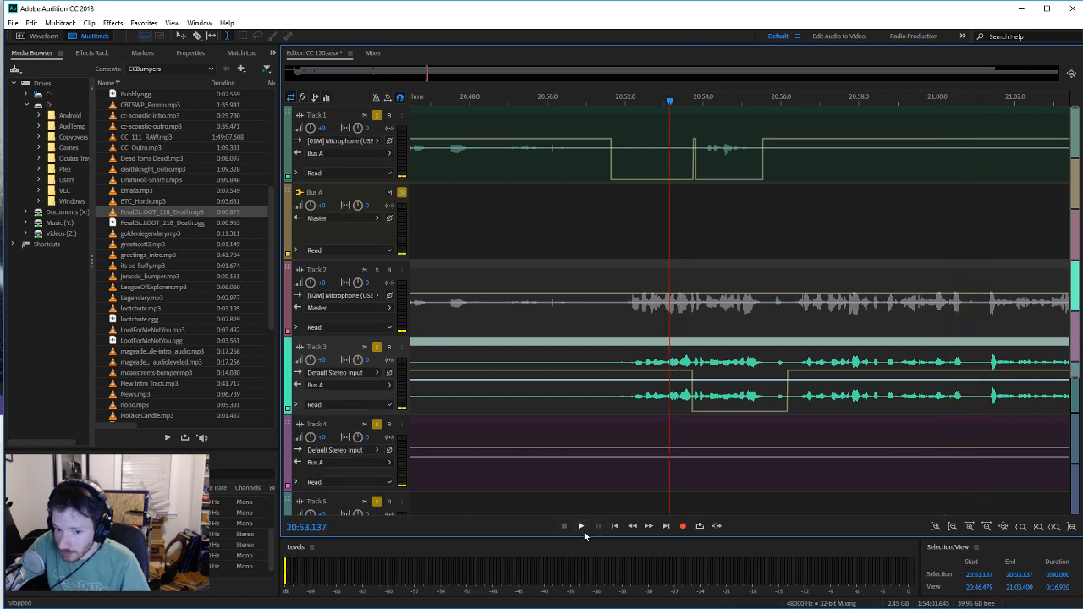
# Step: Play the silenced Track 3 passage again from about 20:53.1 and save the session
pyautogui.click(583, 527)
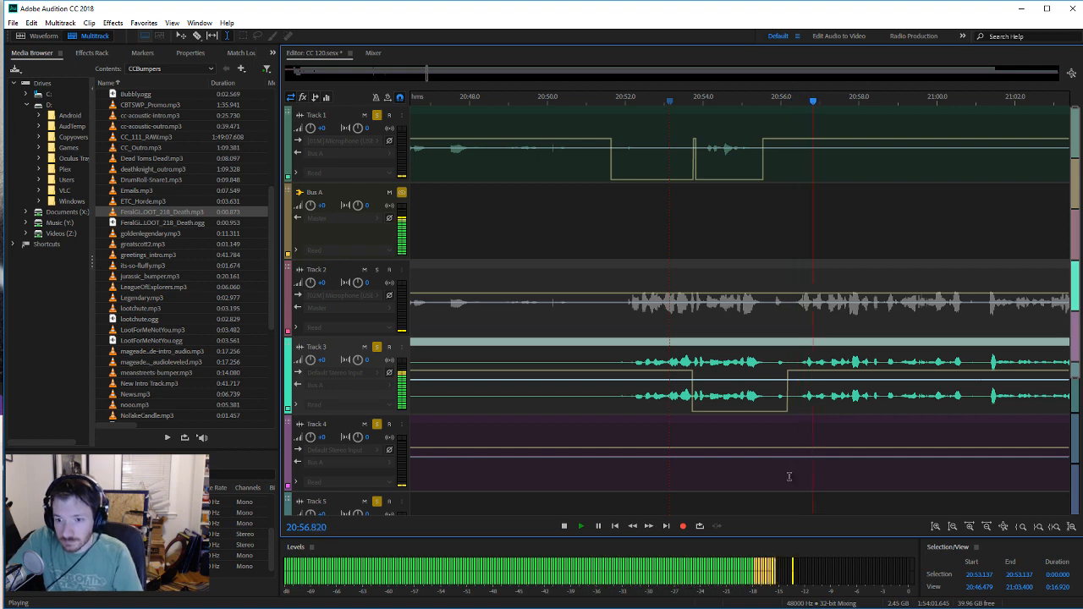
pyautogui.click(565, 525)
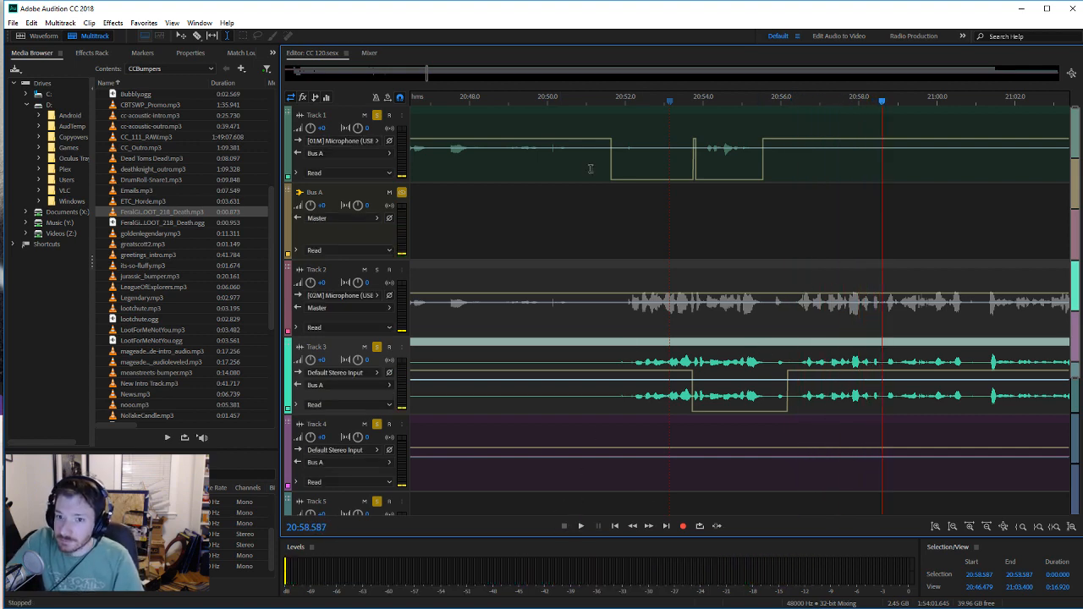
pyautogui.scroll(3, 563, 217)
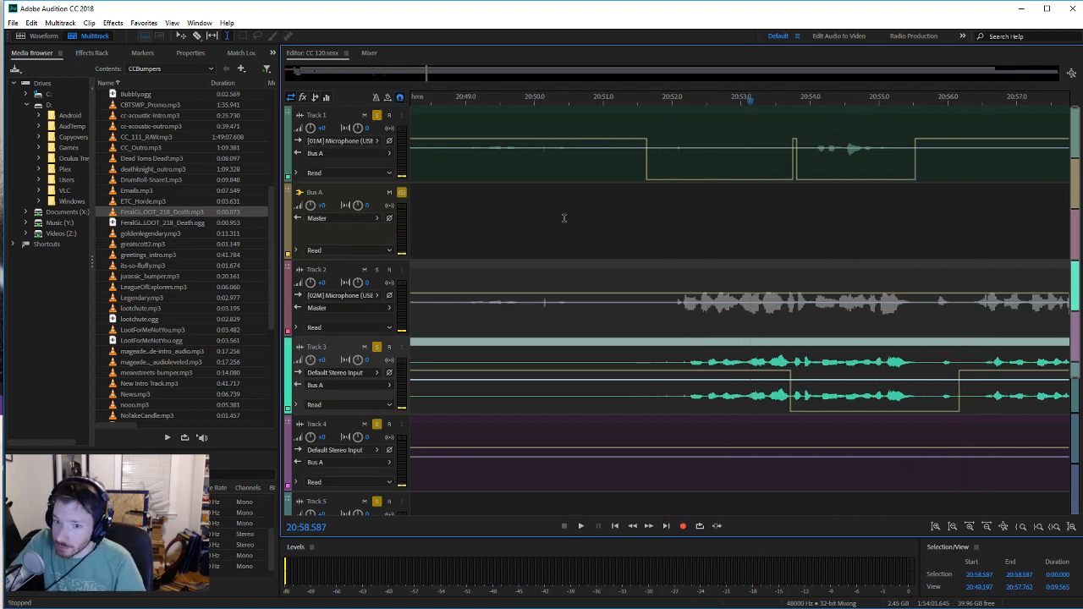
pyautogui.scroll(-7, 563, 217)
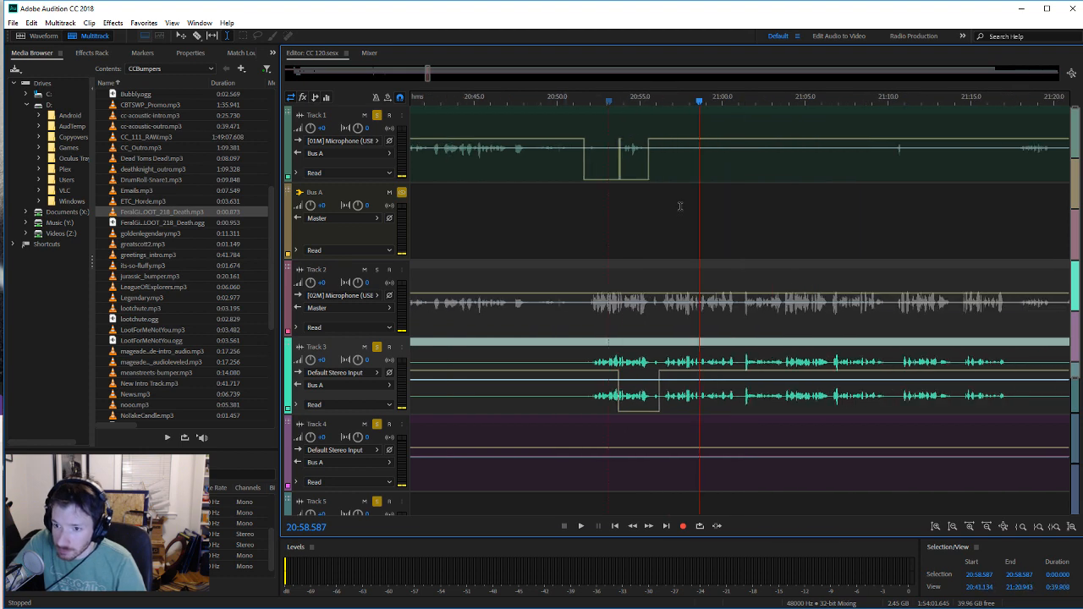
# Step: Play the session from about 21:10.4 and again near 21:25.0, then mark Track 1 from about 21:21.7 to 21:25.0
pyautogui.click(898, 160)
pyautogui.click(581, 525)
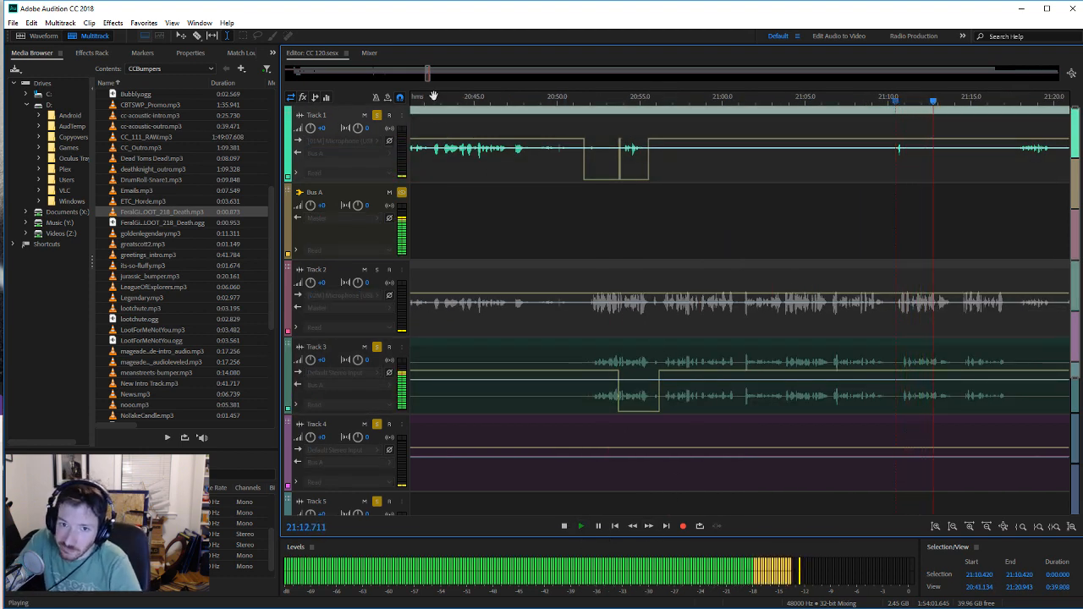
pyautogui.moveTo(428, 73); pyautogui.dragTo(428, 77)
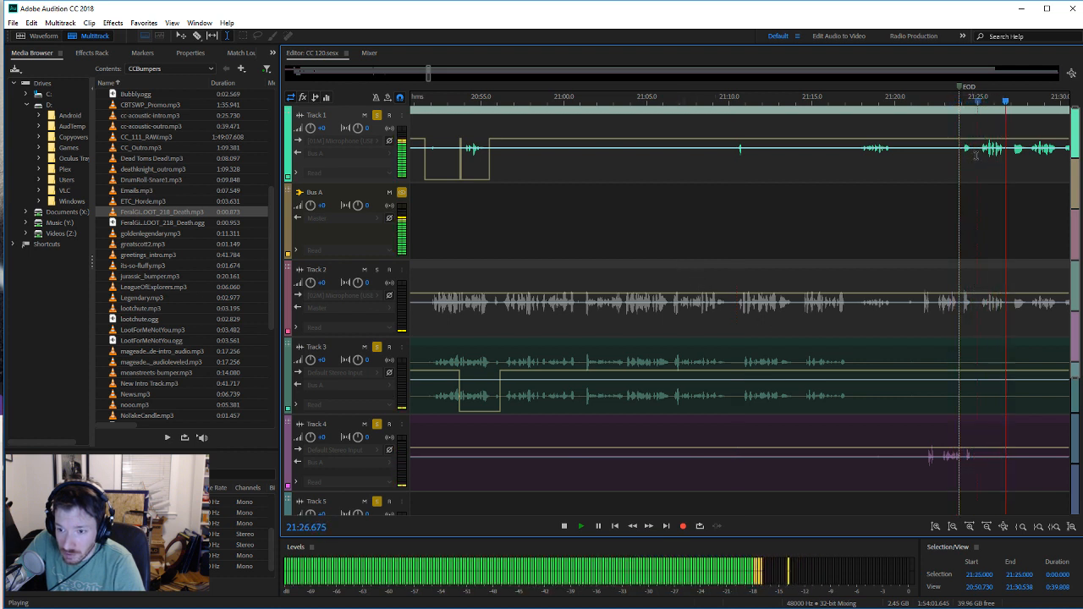
pyautogui.moveTo(976, 155); pyautogui.dragTo(923, 165)
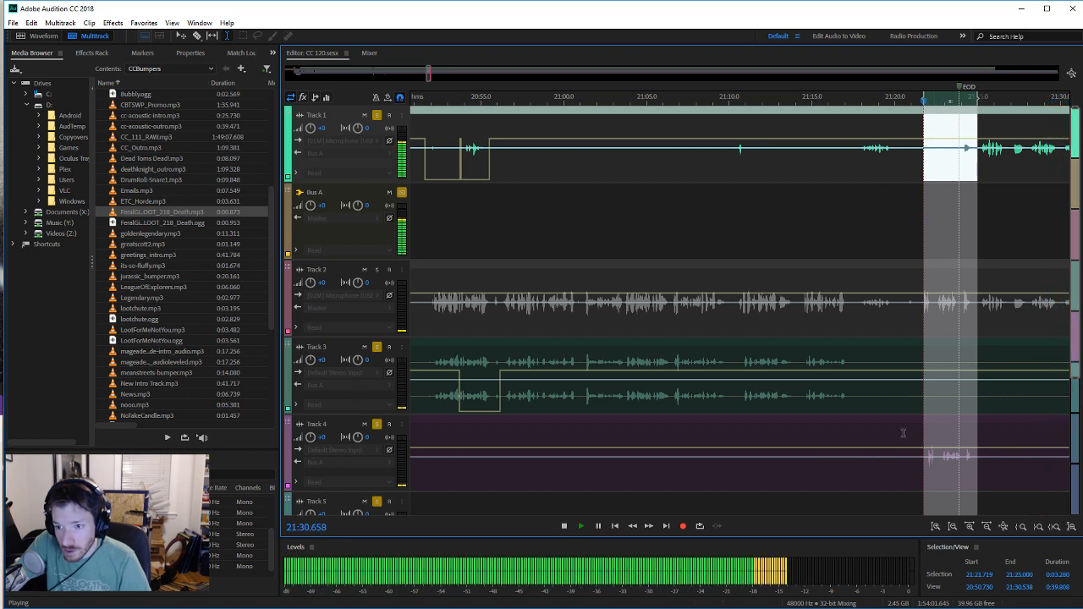
pyautogui.click(564, 525)
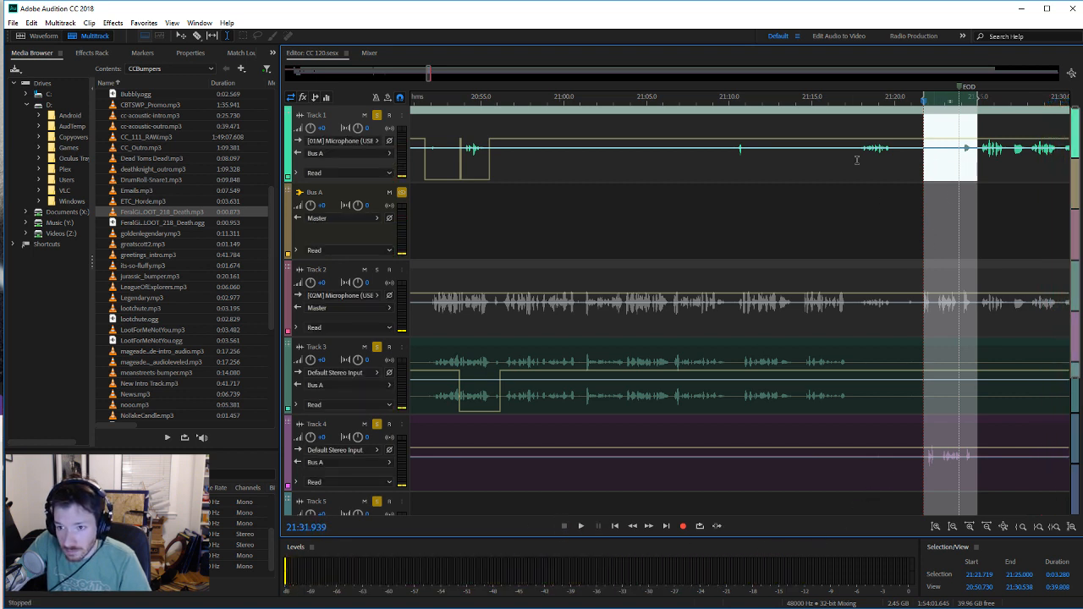
# Step: Replay from about 21:11.0, silence Track 4 from about 21:21.4 to 21:25.0 and save the session
pyautogui.click(745, 182)
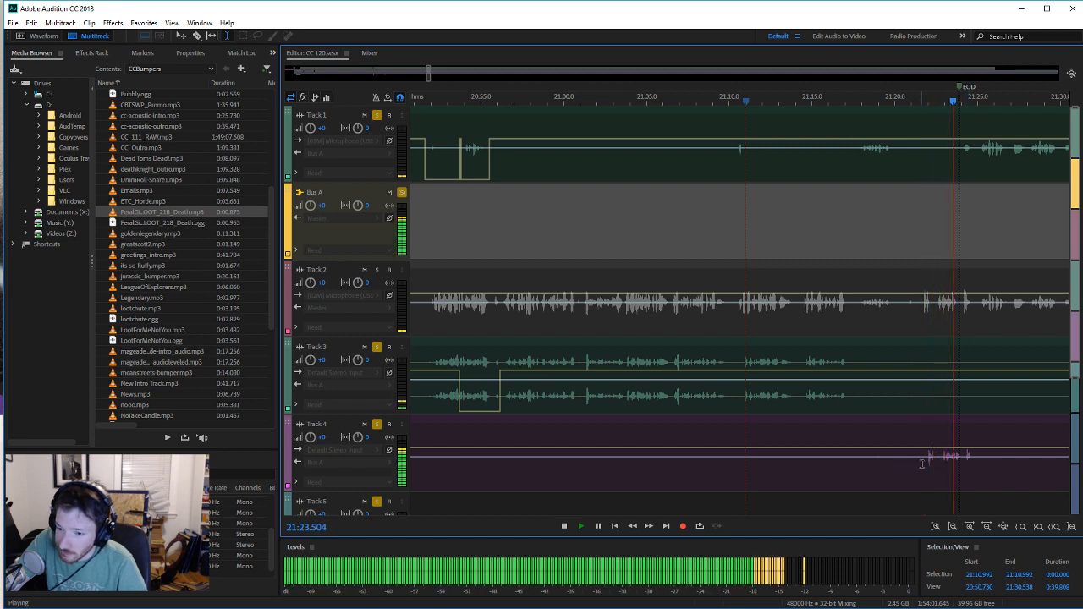
pyautogui.moveTo(922, 463); pyautogui.dragTo(979, 459)
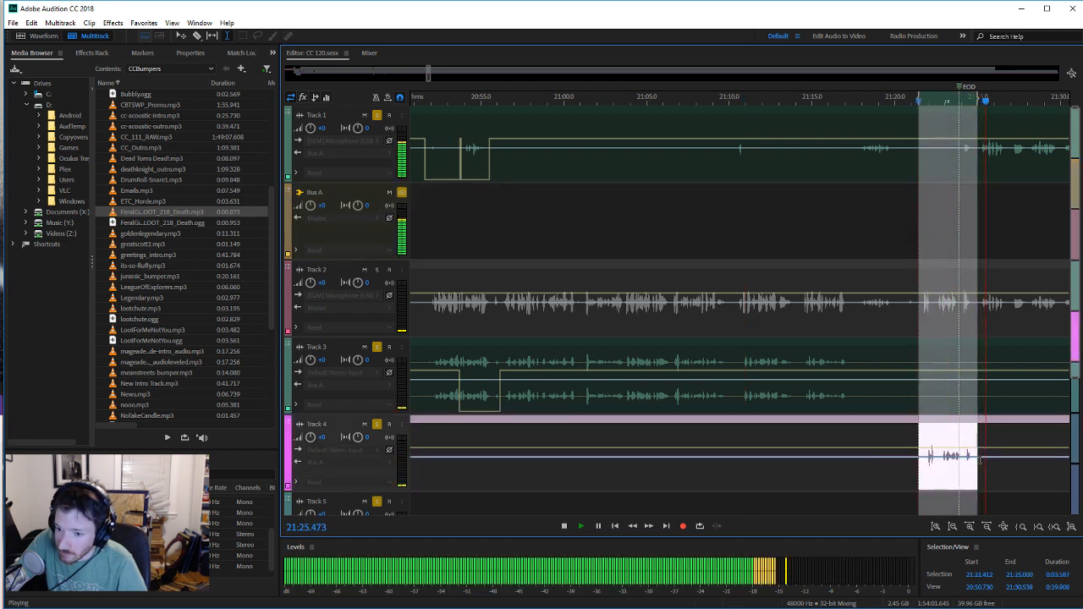
pyautogui.hotkey('shift', 'u')
pyautogui.click(563, 526)
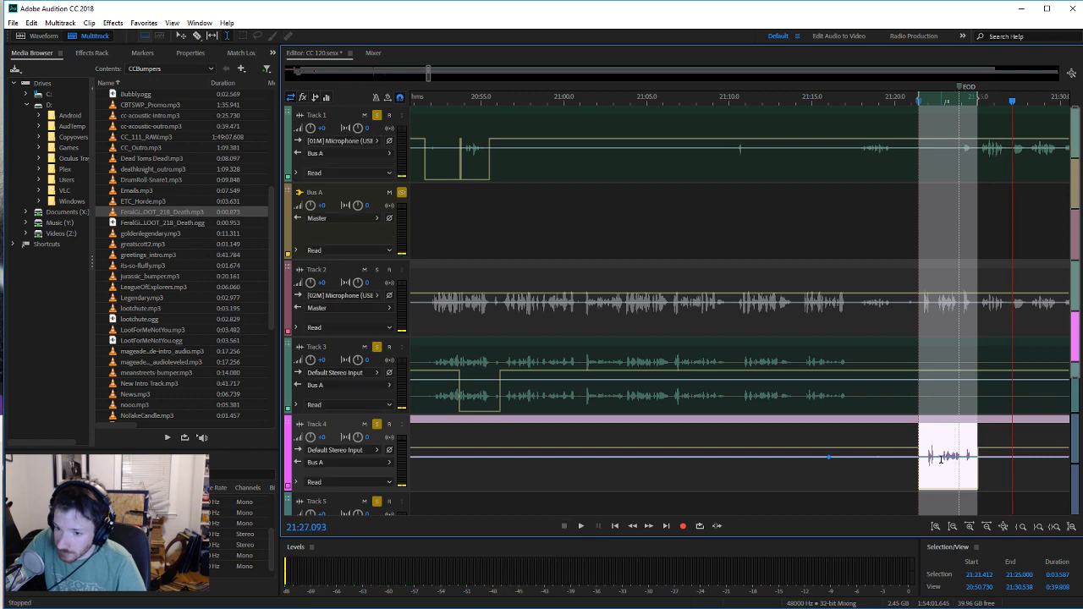
pyautogui.hotkey('ctrl', 's')
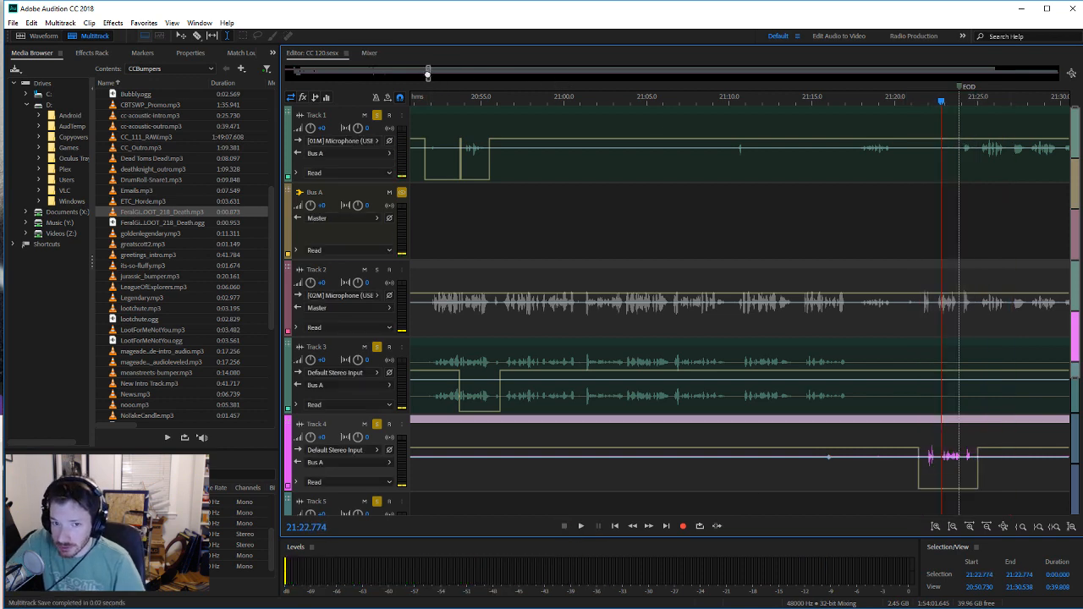
# Step: Audition from about 26:47.4, silence the short Track 4 sound from about 26:50.9 to 26:52.7 and save the session
pyautogui.moveTo(427, 74); pyautogui.dragTo(462, 89)
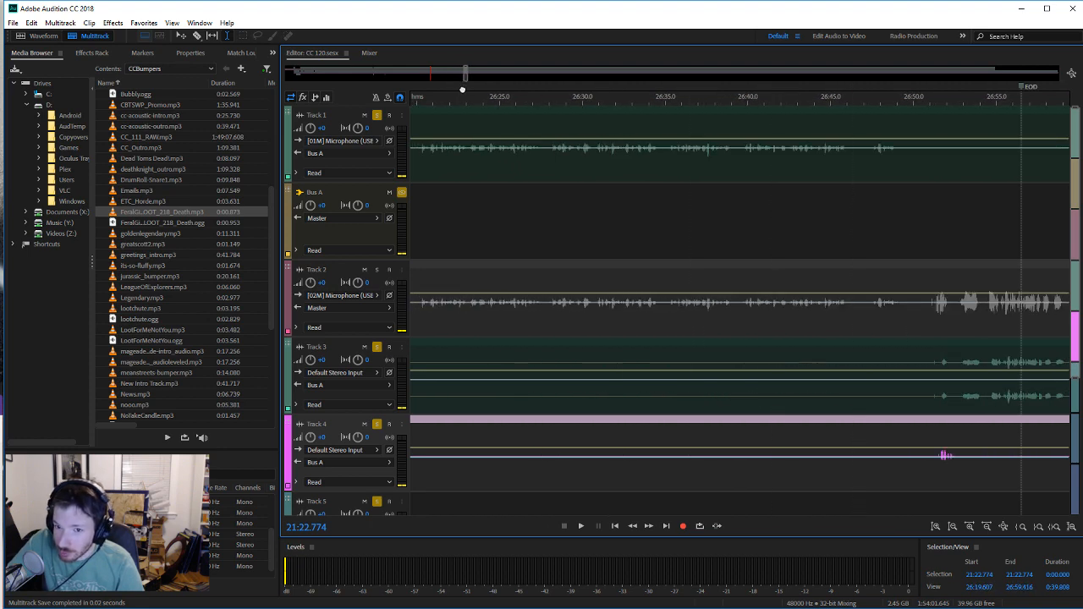
pyautogui.click(869, 169)
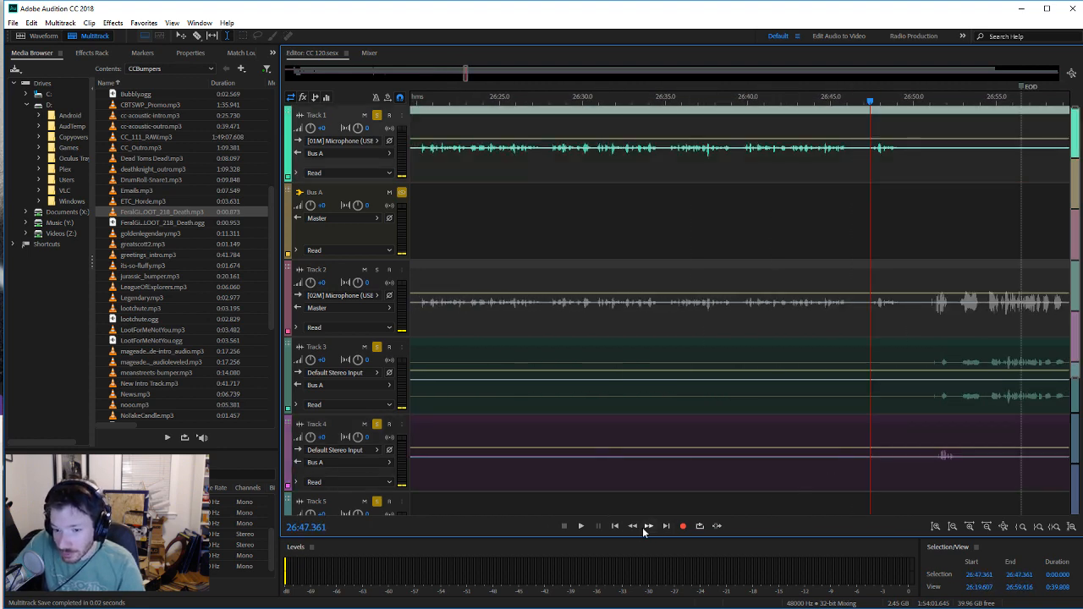
pyautogui.click(581, 526)
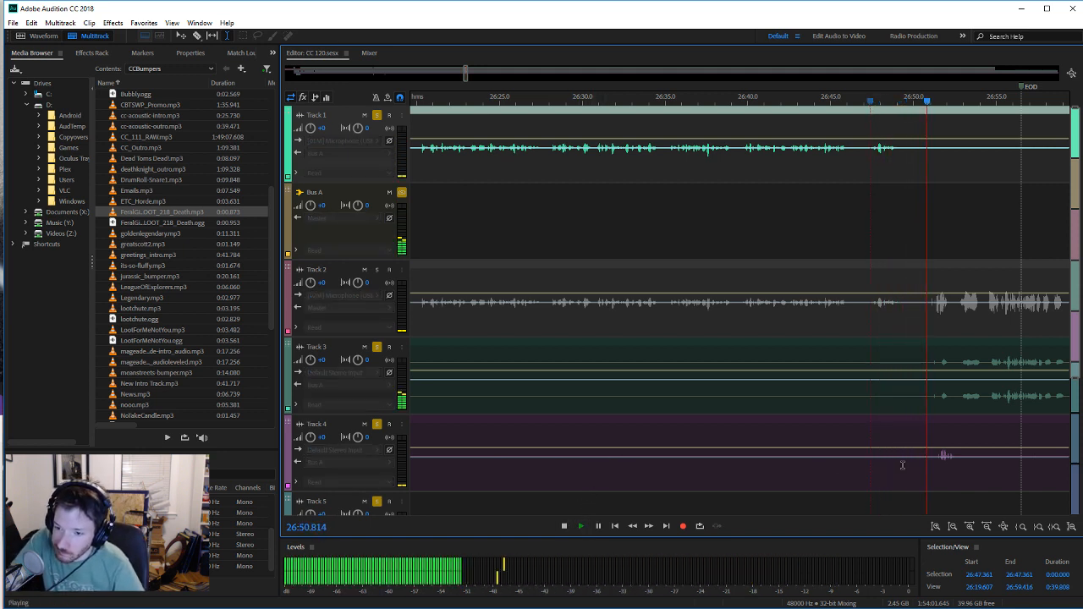
pyautogui.click(944, 457)
pyautogui.hotkey('ctrl', 's')
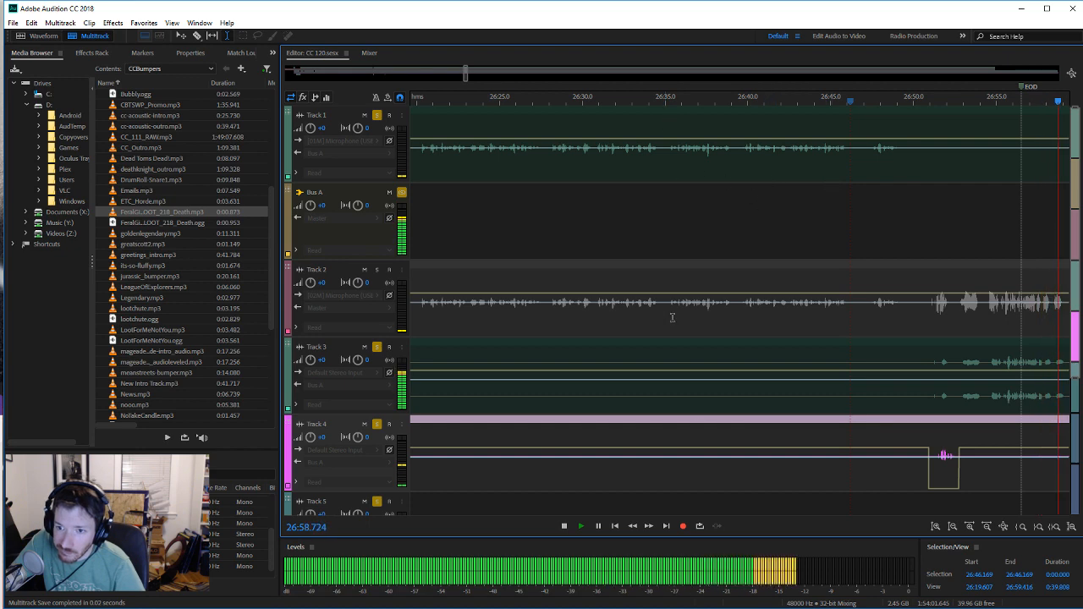
pyautogui.click(564, 527)
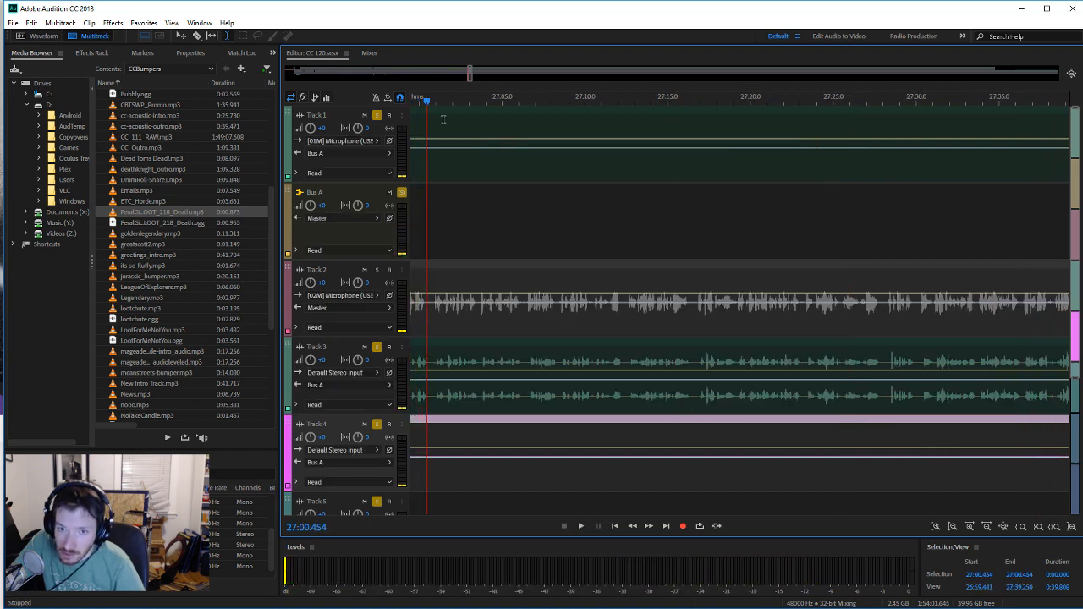
# Step: Audition the Track 4 speech from about 29:08.0, 29:14.1 and 29:12.3 to locate the unwanted part
pyautogui.moveTo(470, 72); pyautogui.dragTo(483, 86)
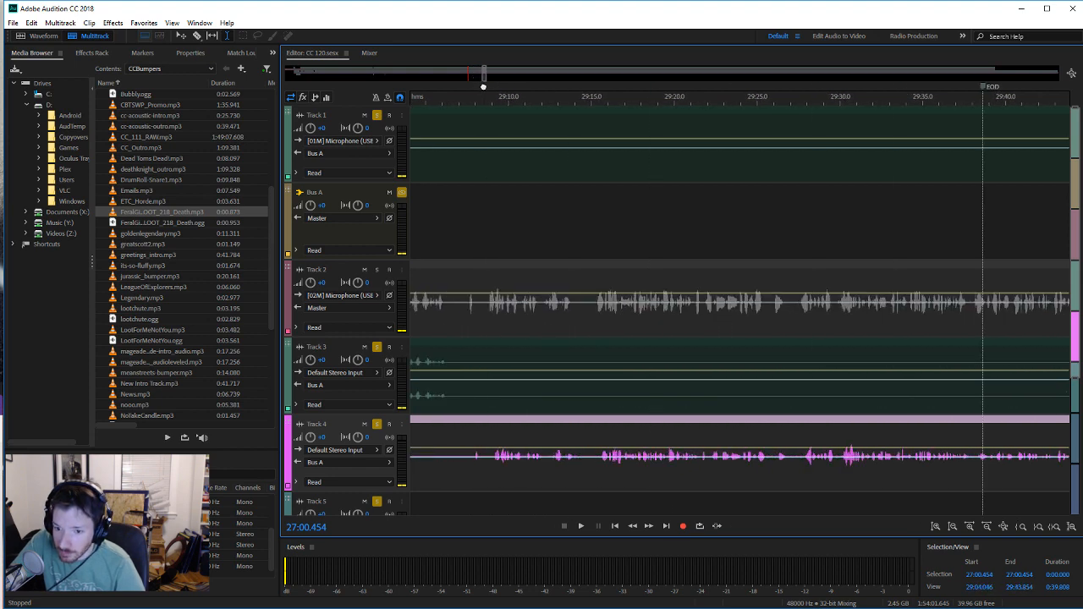
pyautogui.click(590, 526)
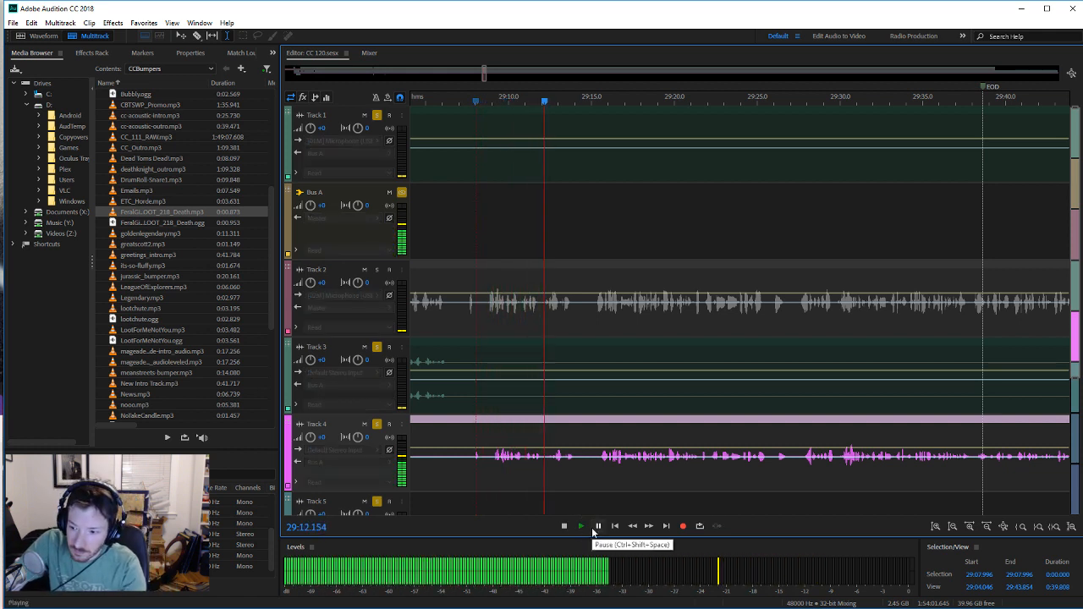
pyautogui.click(564, 528)
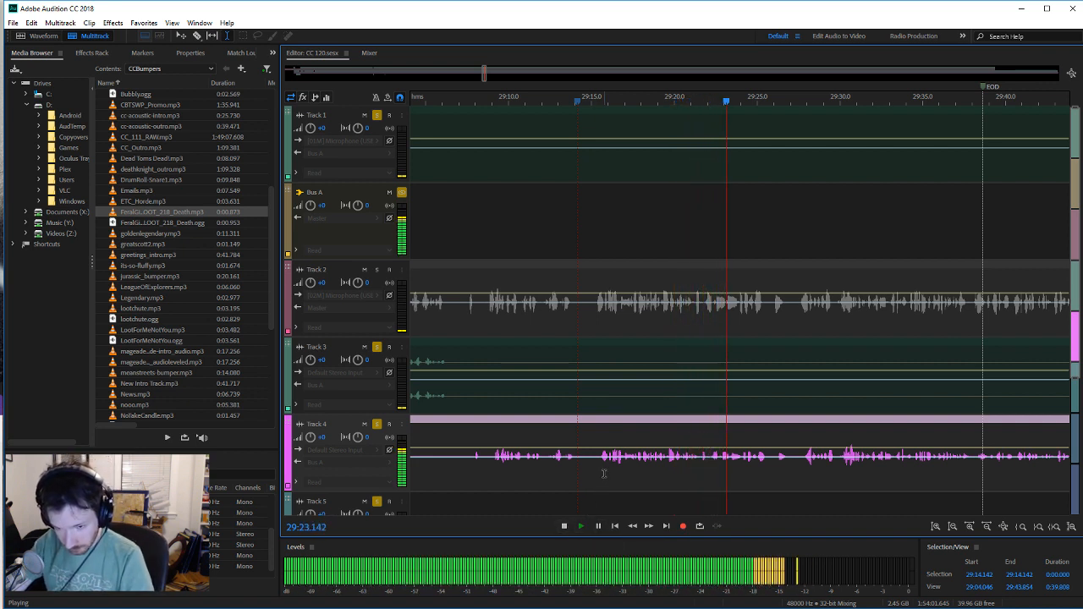
pyautogui.click(569, 526)
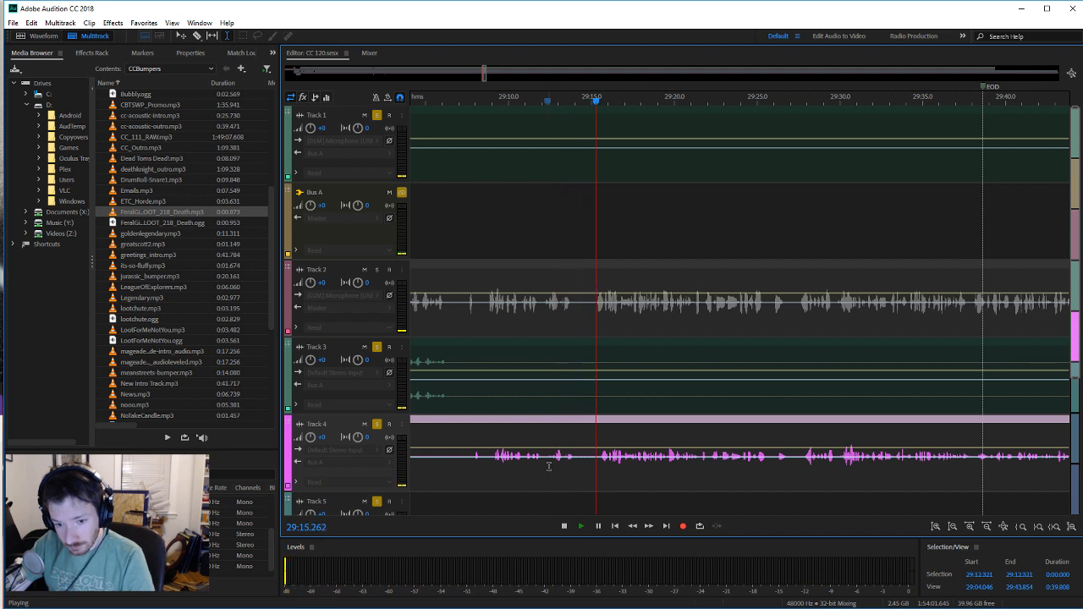
# Step: Silence Track 4 from about 29:12.4 to 29:22.1 and play the edit from about 29:08.4
pyautogui.moveTo(549, 465); pyautogui.dragTo(560, 471)
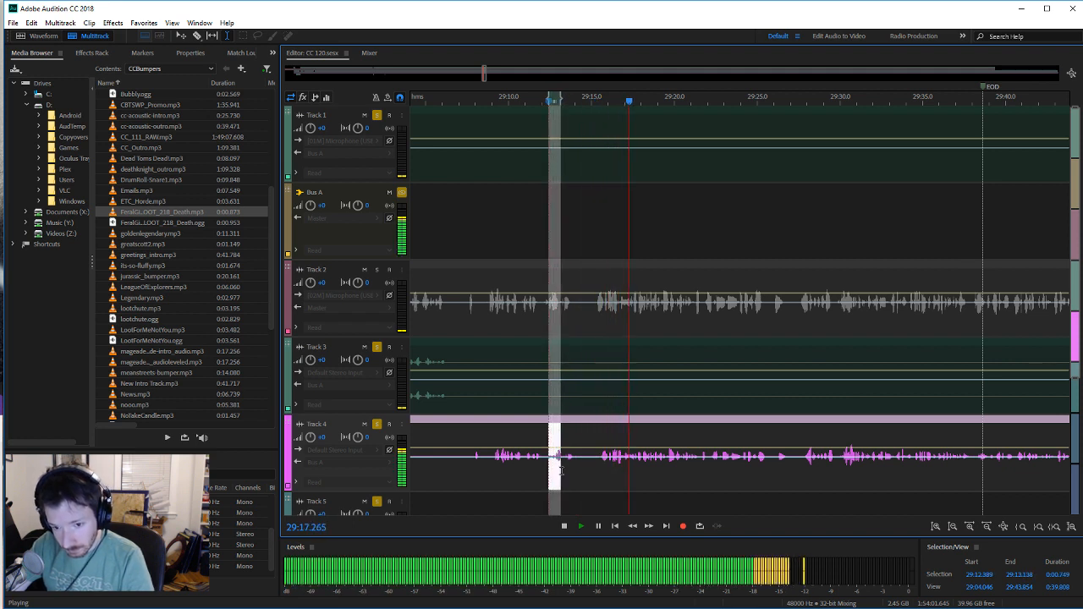
pyautogui.moveTo(560, 473); pyautogui.dragTo(709, 478)
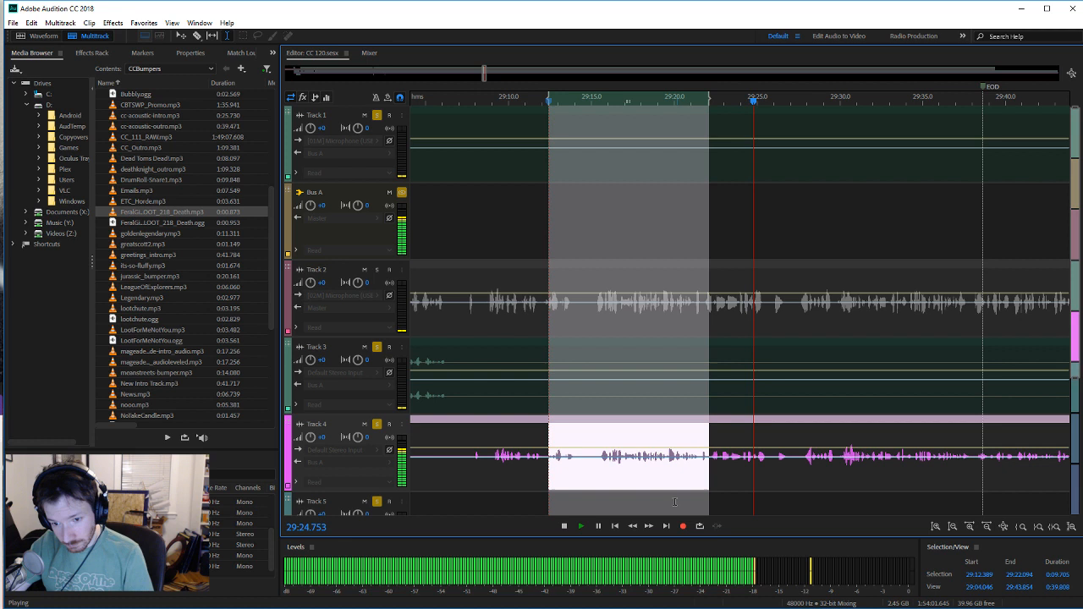
pyautogui.click(563, 526)
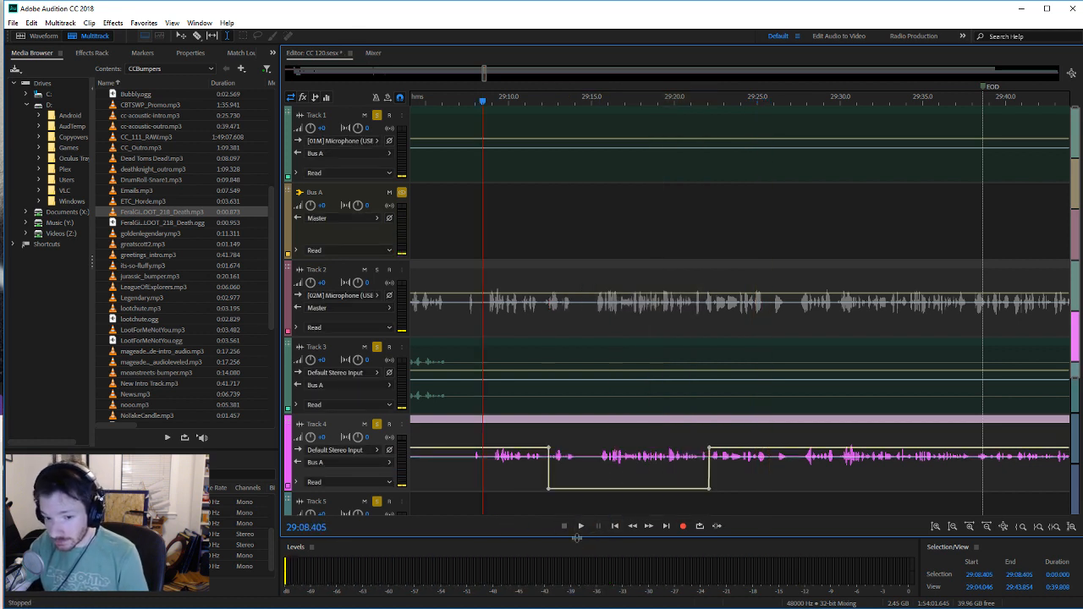
pyautogui.click(581, 528)
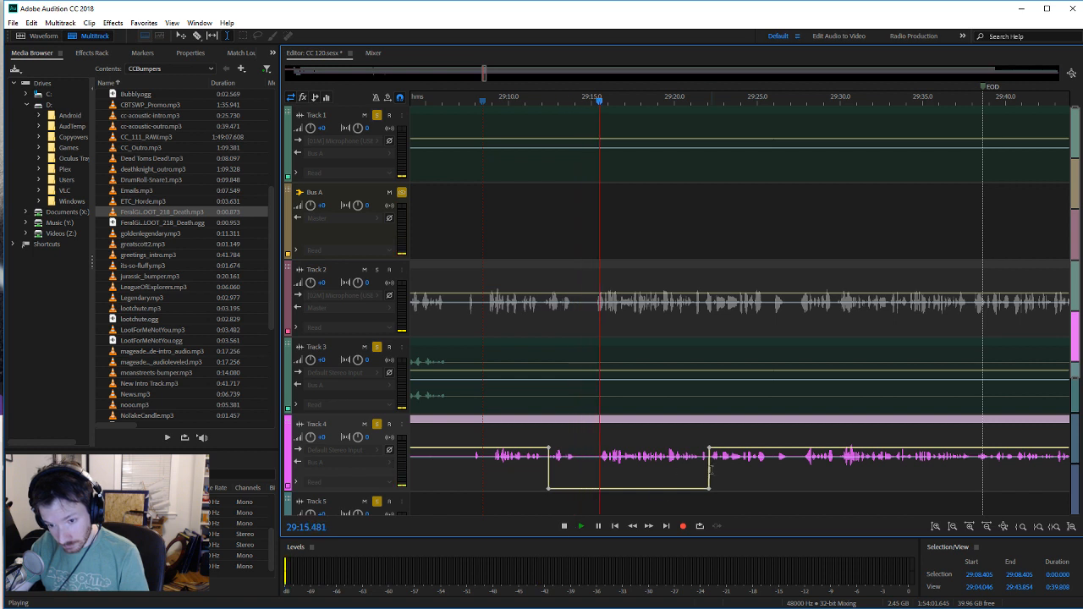
pyautogui.click(563, 528)
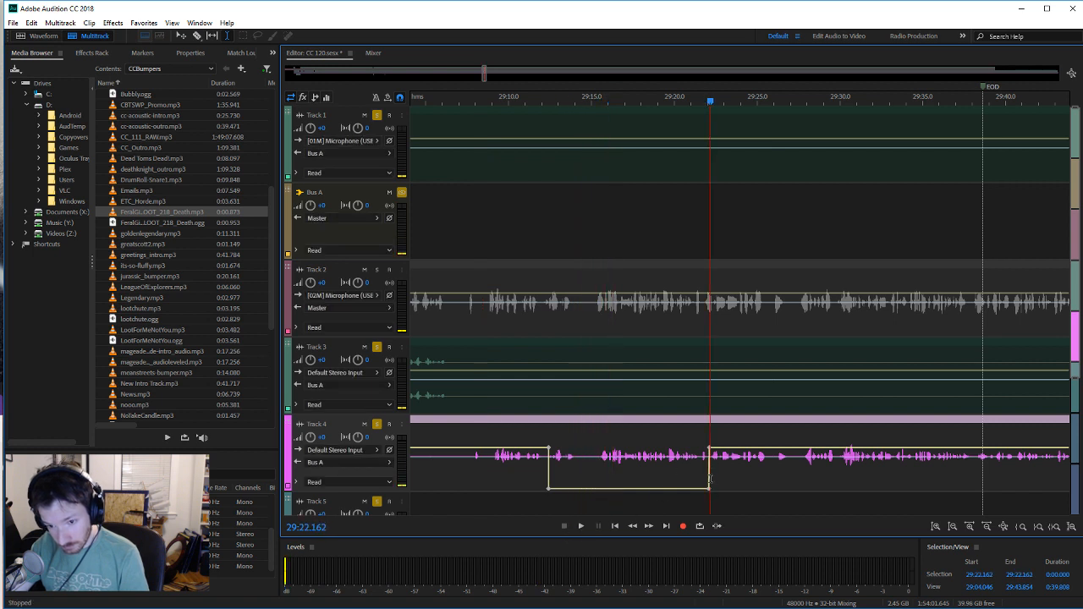
# Step: Play on from about 29:22.2, silence Track 4 from about 29:25.9 to 29:27.1 and save the session
pyautogui.click(580, 527)
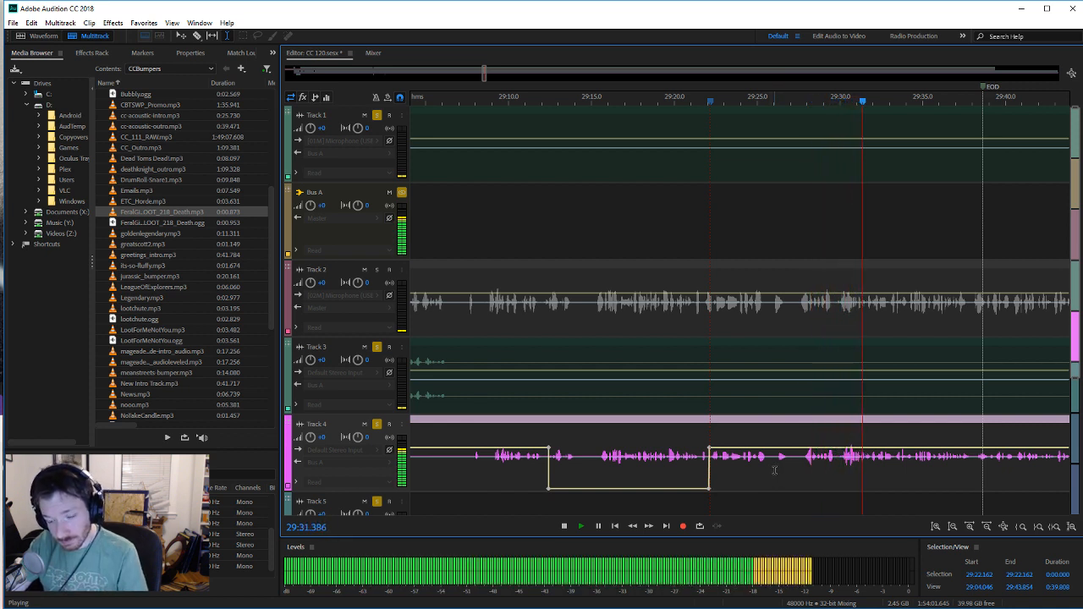
pyautogui.moveTo(772, 470); pyautogui.dragTo(792, 476)
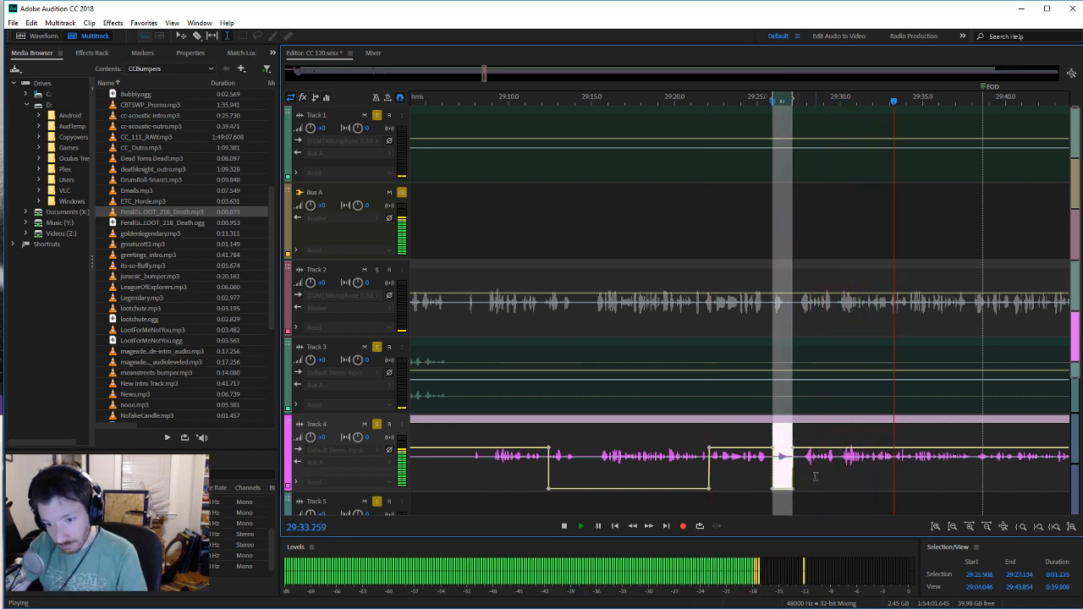
pyautogui.click(814, 479)
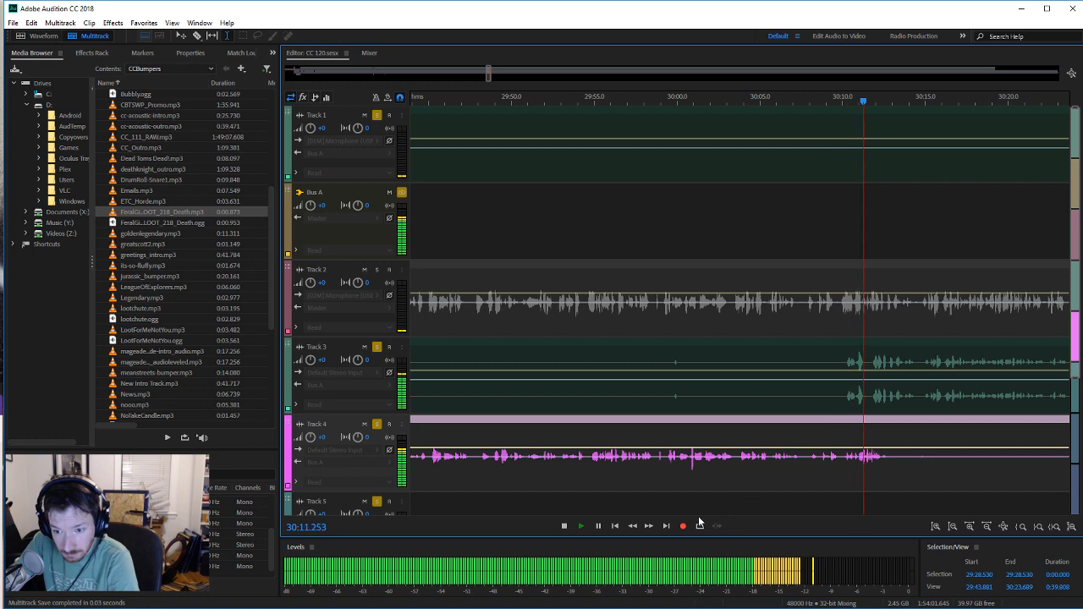
pyautogui.click(564, 527)
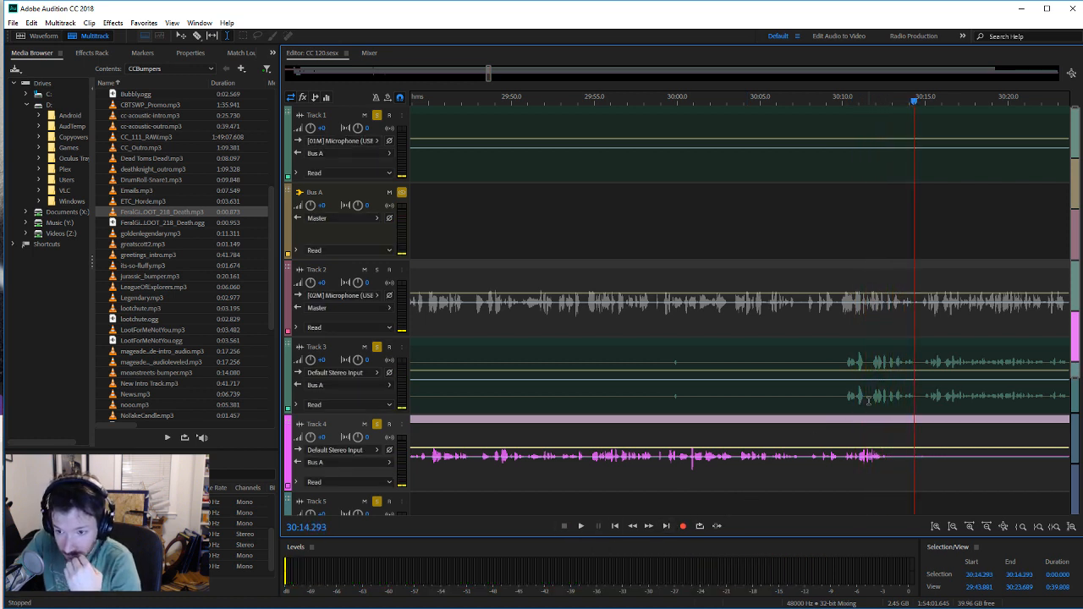
# Step: Audition Track 3 from about 30:11.6, silence it from about 30:09.6 to 30:12.8 and play the edit from about 30:09.4
pyautogui.click(867, 400)
pyautogui.click(581, 527)
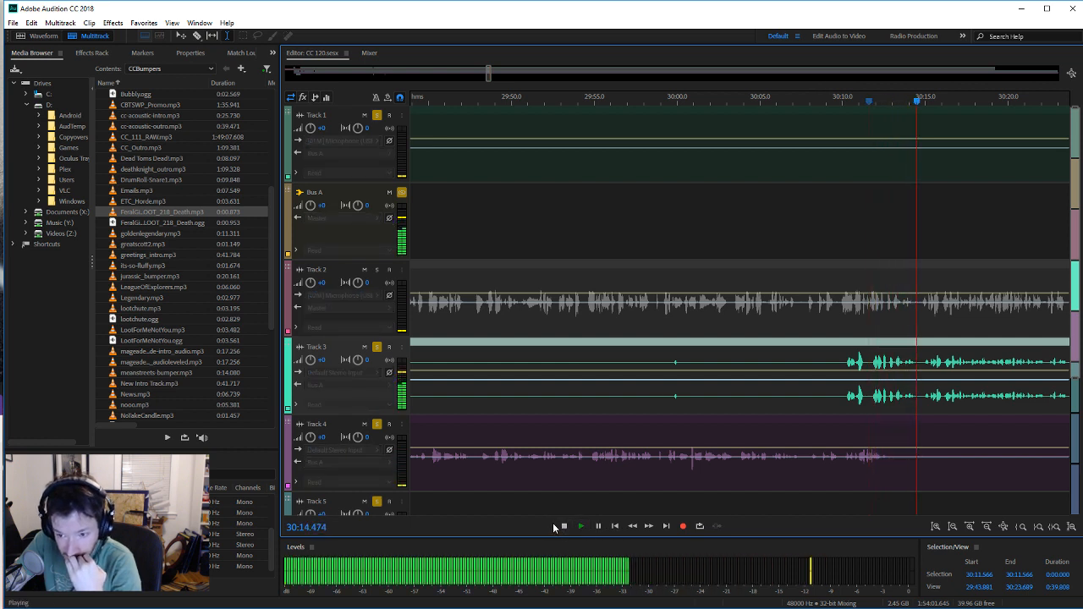
pyautogui.click(564, 526)
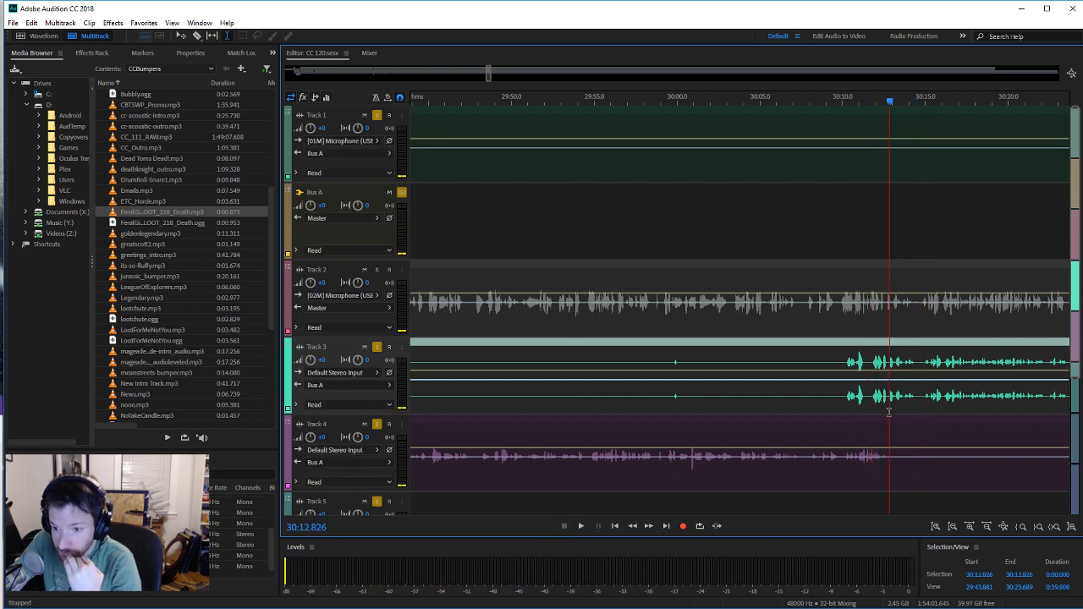
pyautogui.click(885, 410)
pyautogui.moveTo(888, 410); pyautogui.dragTo(835, 409)
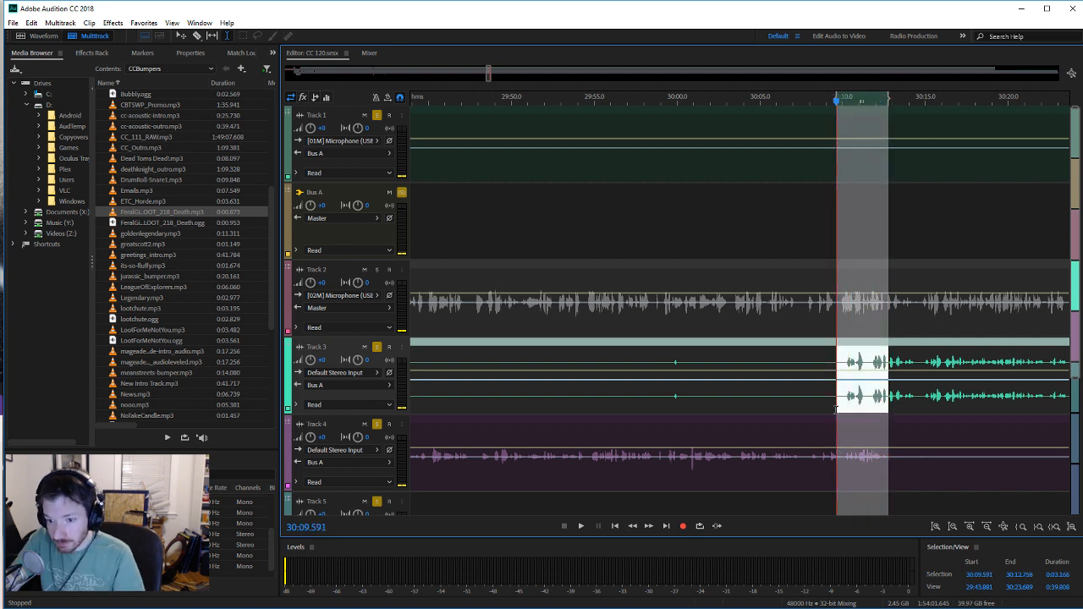
pyautogui.click(904, 468)
pyautogui.click(832, 413)
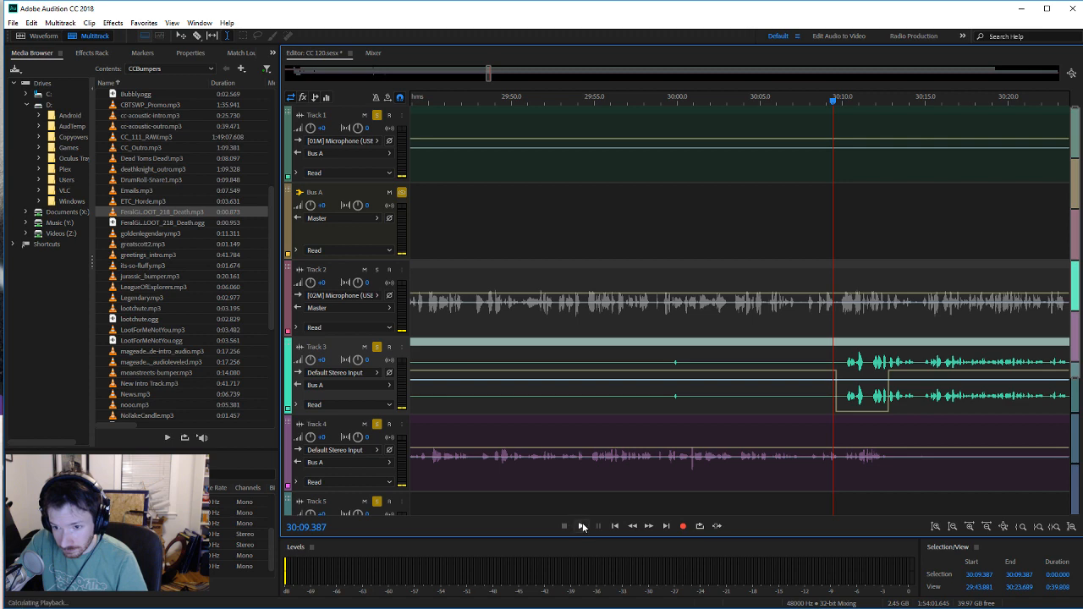
pyautogui.click(563, 526)
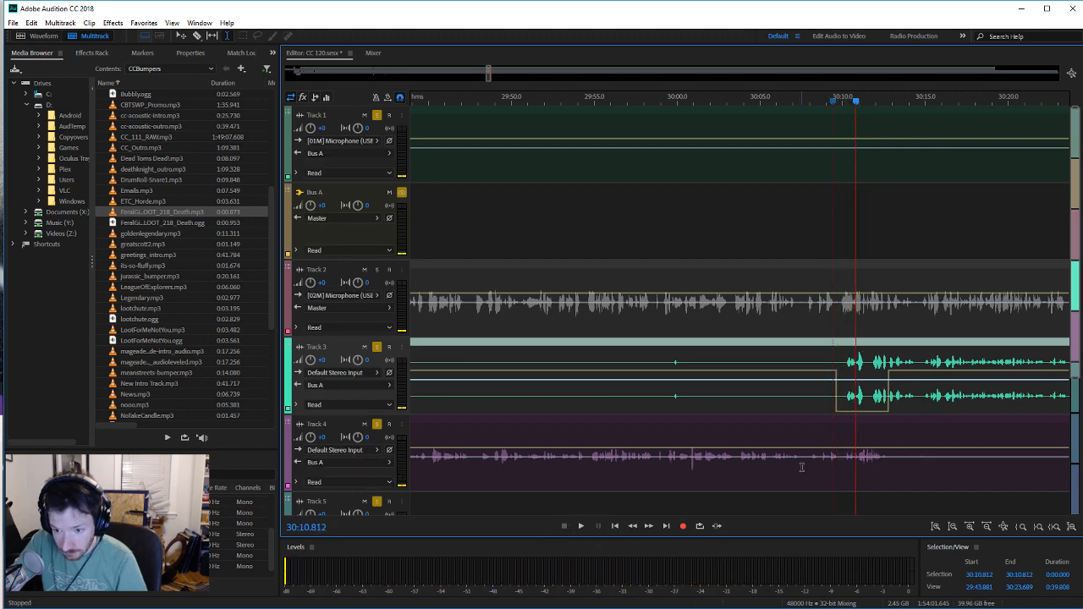
# Step: Audition Track 4 from about 30:07.5, silence it from about 30:07.8 to 30:13.1, play the edit and save the session
pyautogui.click(801, 466)
pyautogui.click(580, 525)
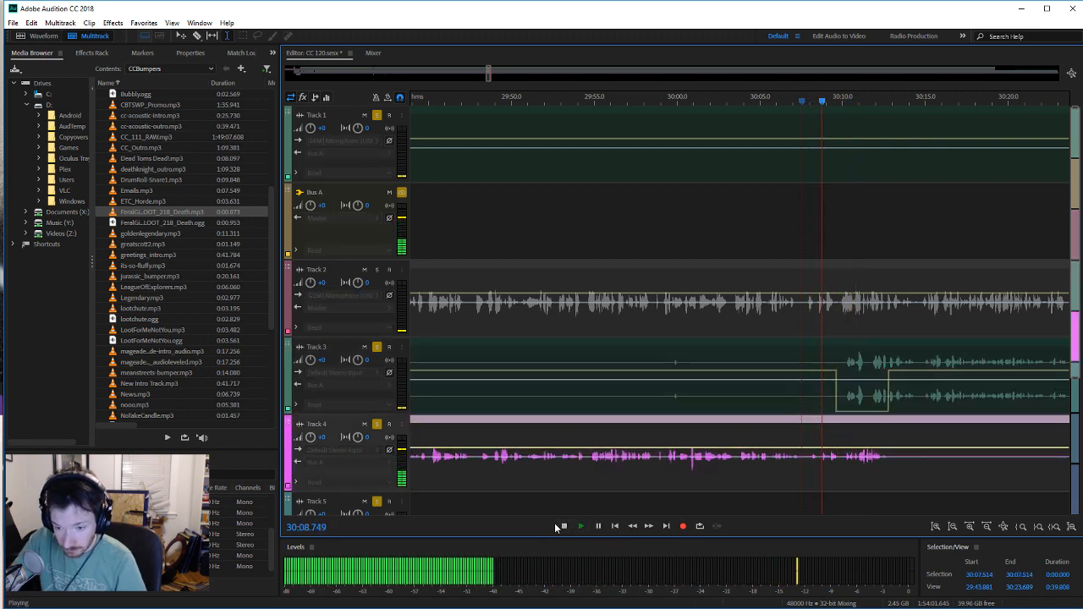
pyautogui.press('space')
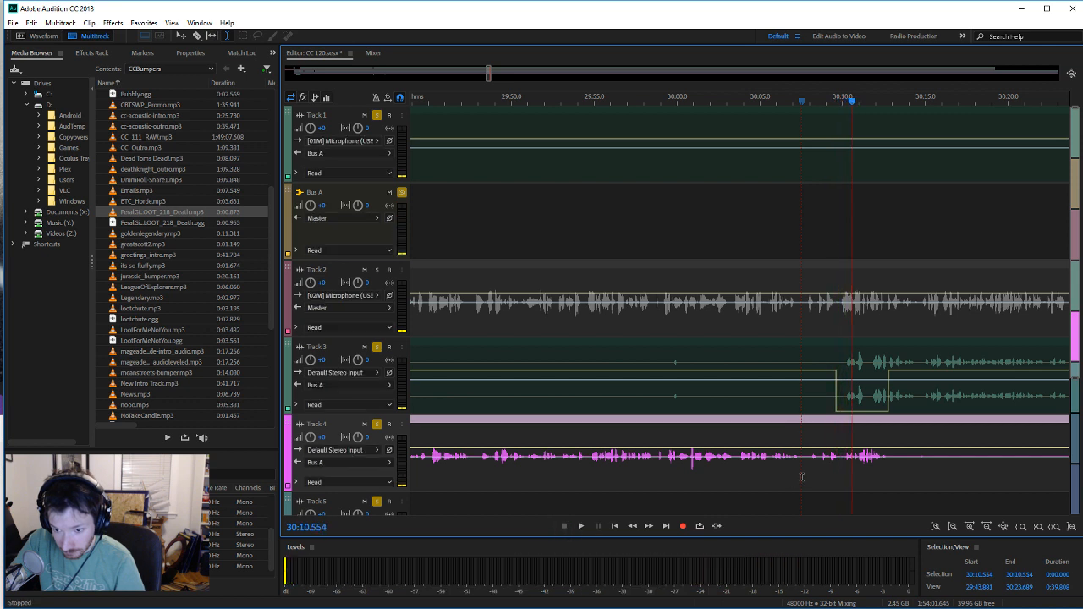
pyautogui.moveTo(805, 474); pyautogui.dragTo(894, 483)
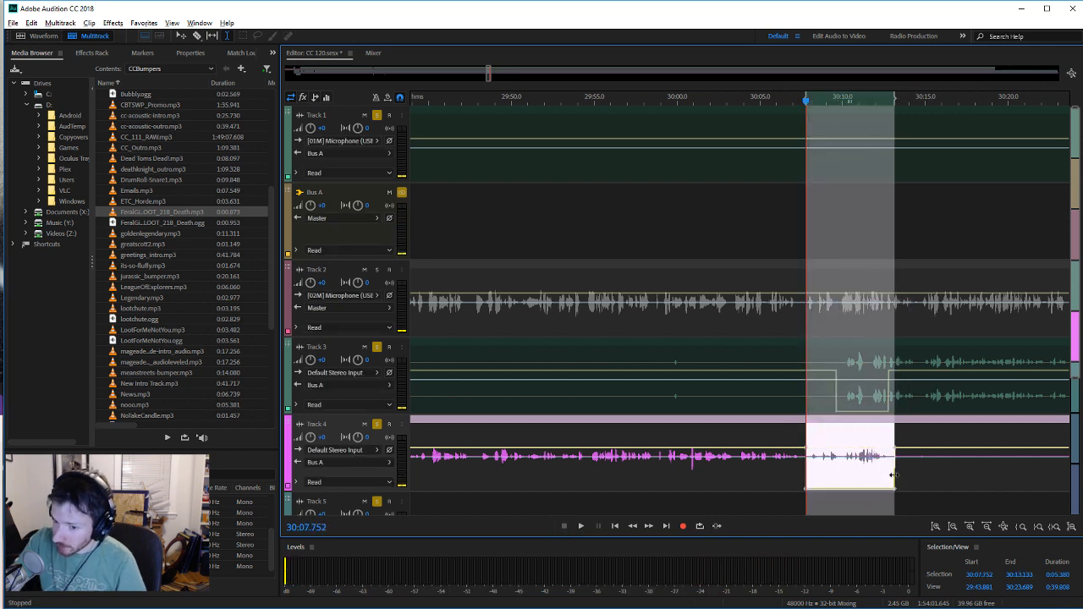
pyautogui.click(821, 396)
pyautogui.click(580, 526)
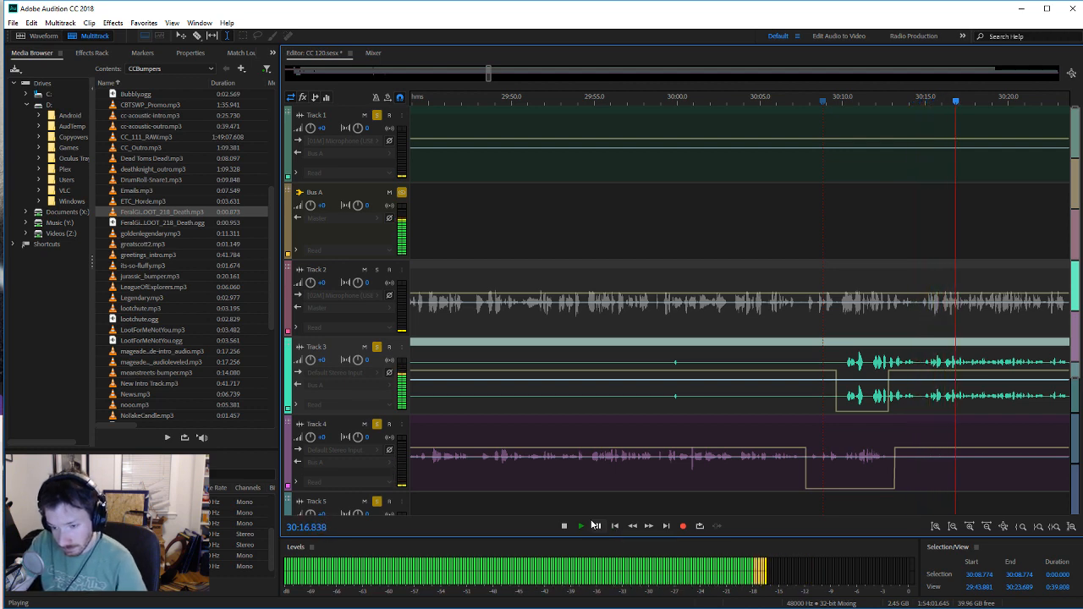
pyautogui.click(564, 525)
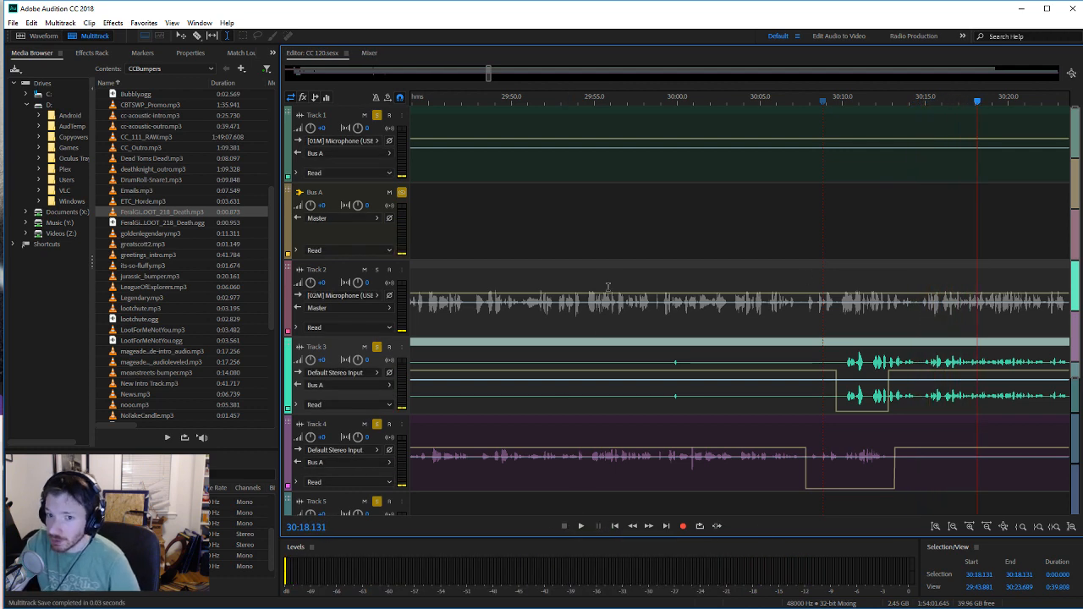
# Step: Cue playback at about 30:23.8, just before the next speech on Track 1
pyautogui.scroll(-2, 620, 298)
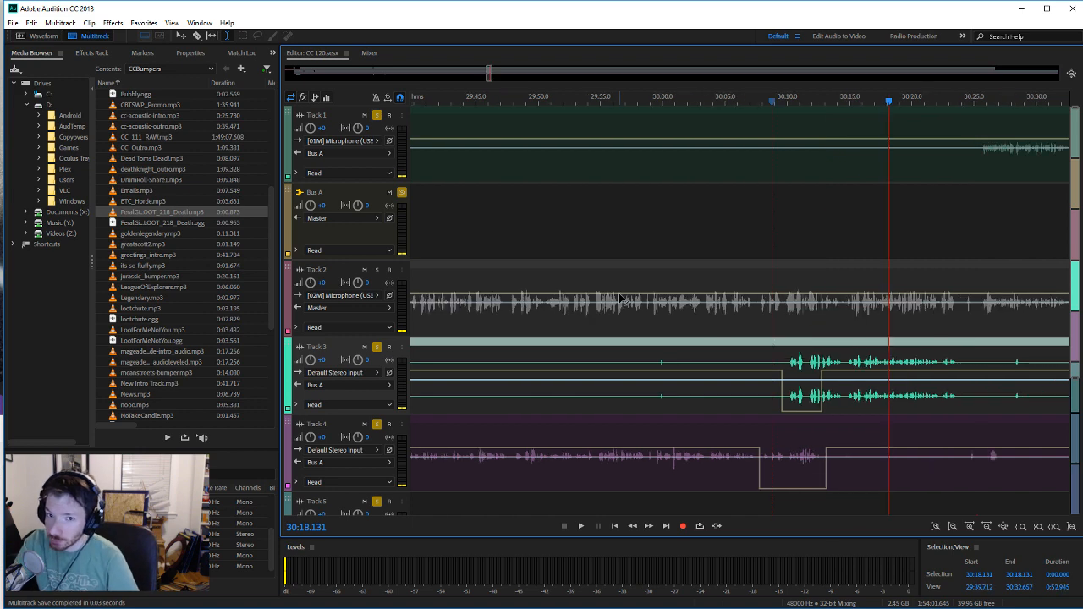
pyautogui.click(888, 163)
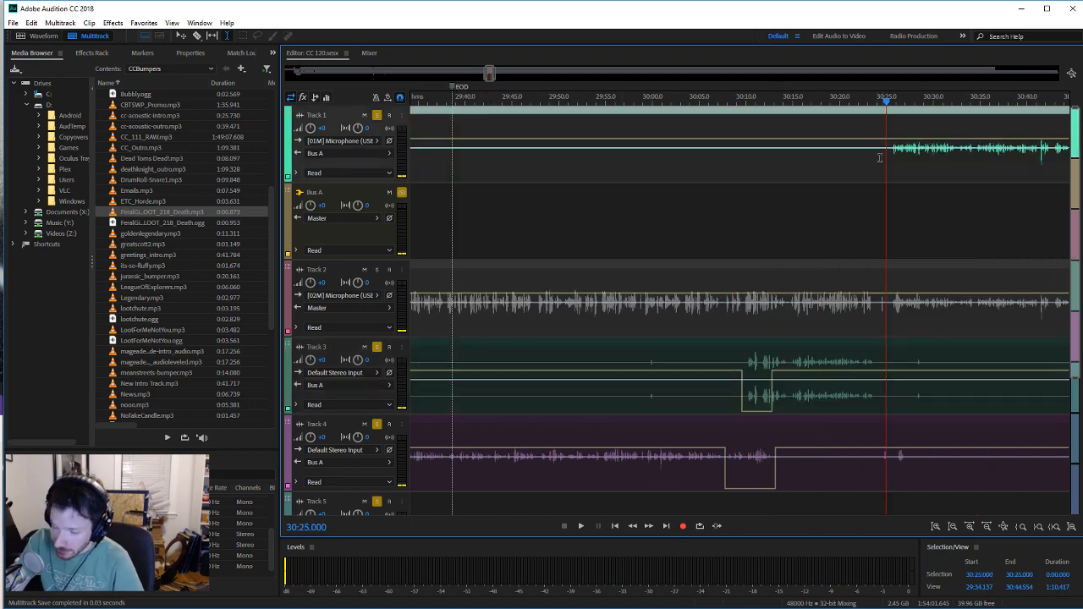
pyautogui.click(877, 159)
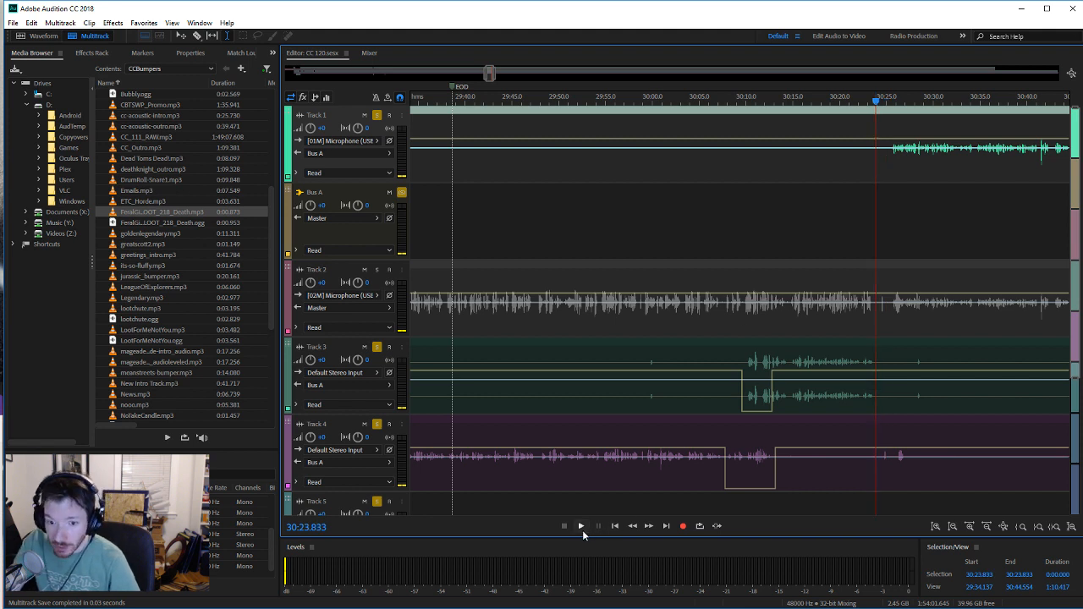
# Step: Silence the Track 4 noise from about 30:25.8 to 30:27.3 by lowering its clip volume envelope, and save the session
pyautogui.click(581, 526)
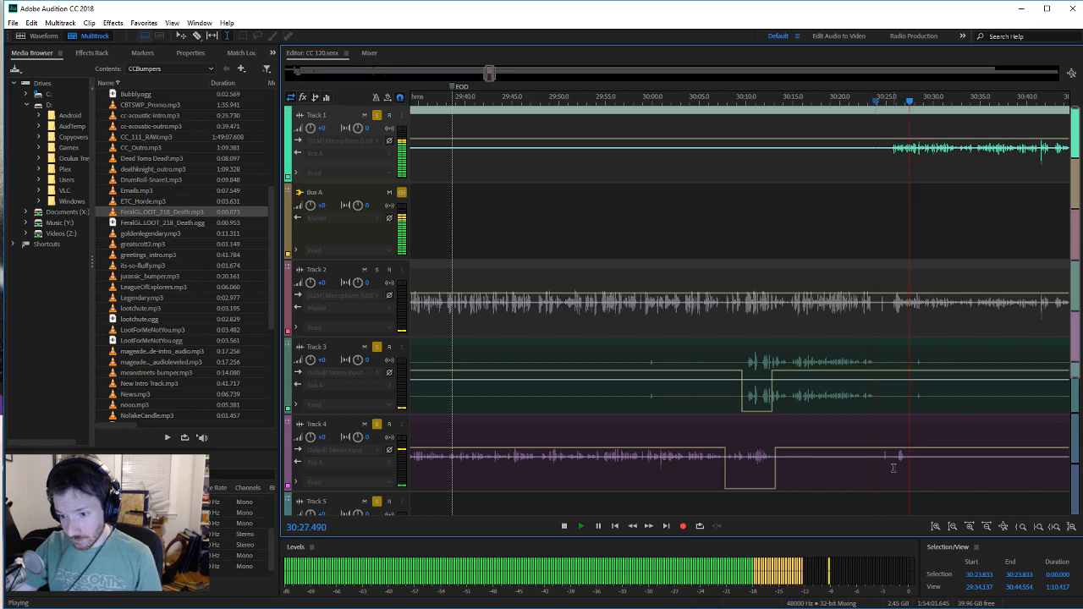
pyautogui.moveTo(892, 468); pyautogui.dragTo(907, 469)
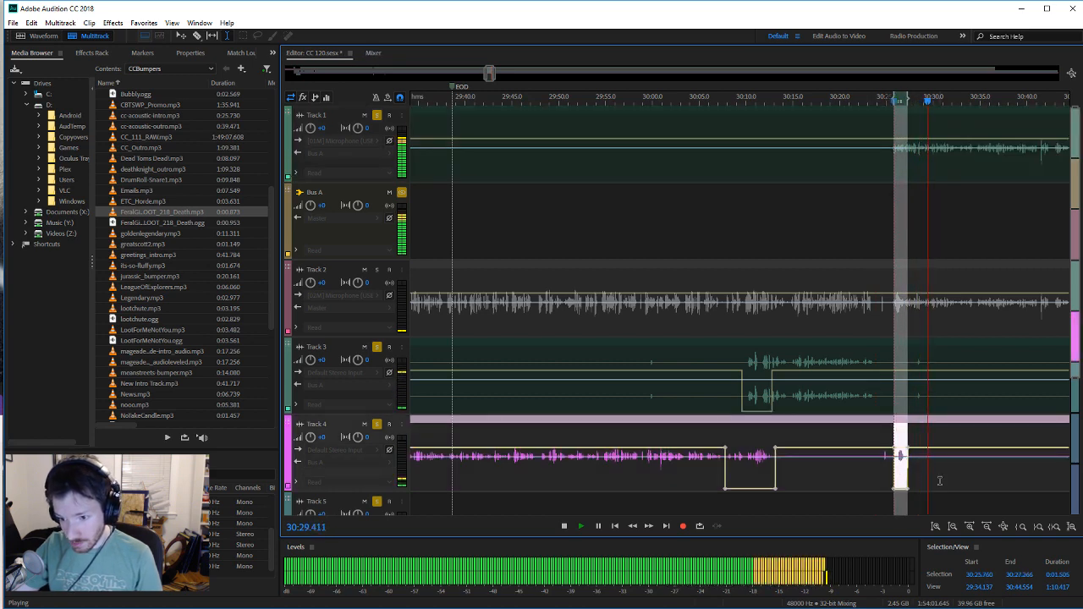
pyautogui.click(923, 481)
pyautogui.hotkey('ctrl', 's')
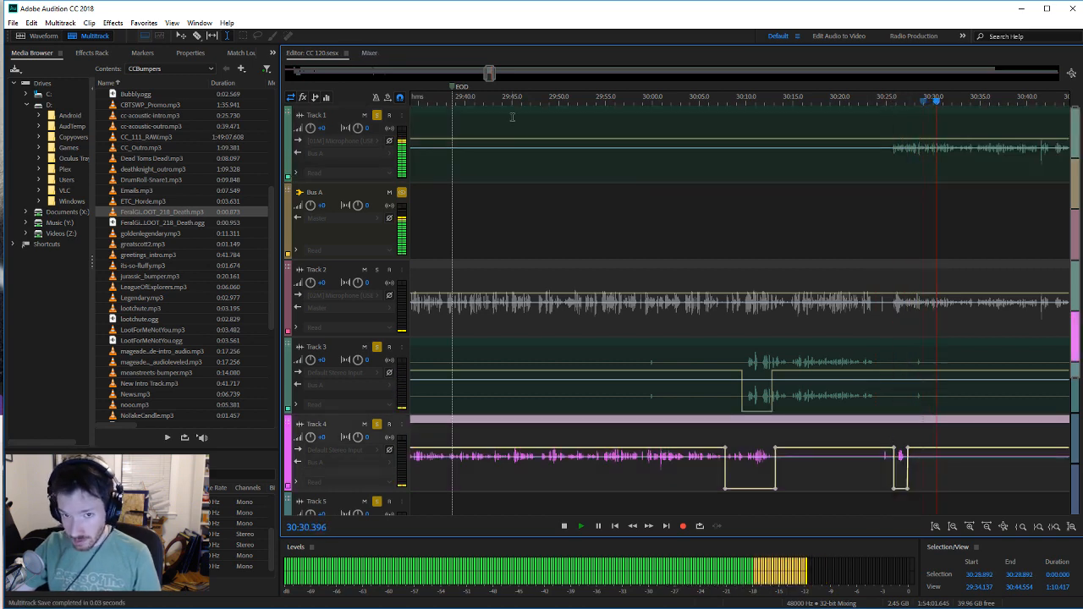
pyautogui.click(563, 526)
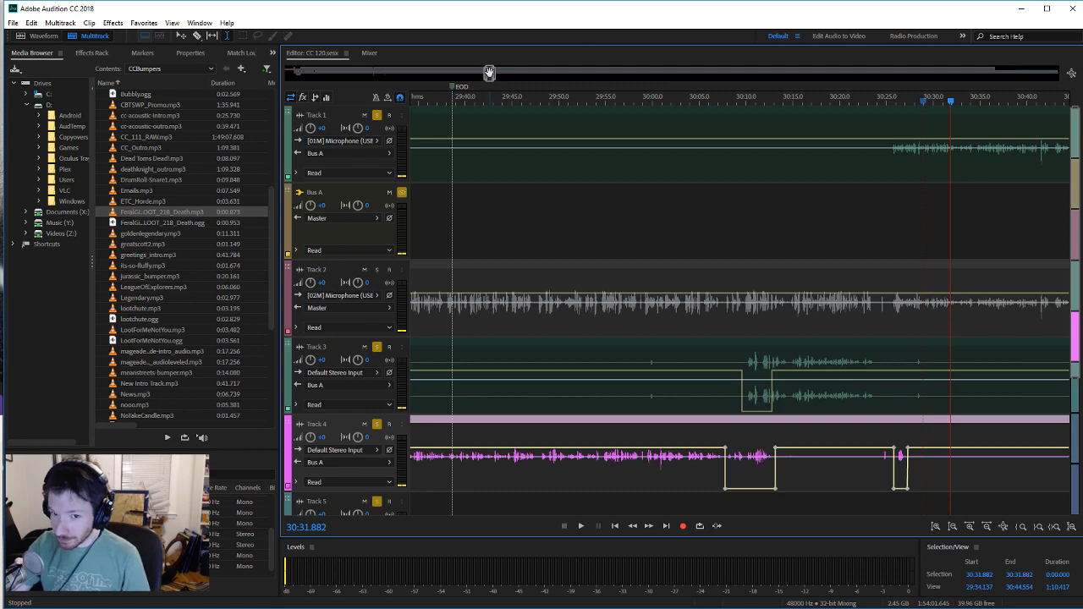
# Step: Listen to the small sounds on Track 3 from about 30:55 and again from about 31:06
pyautogui.moveTo(489, 73); pyautogui.dragTo(493, 74)
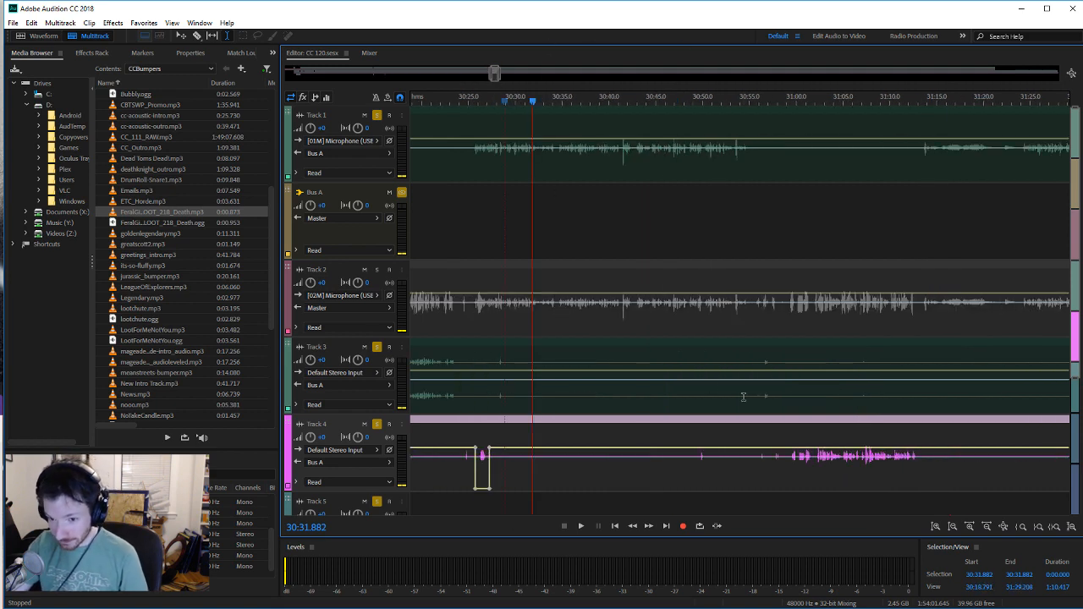
pyautogui.click(743, 396)
pyautogui.click(581, 526)
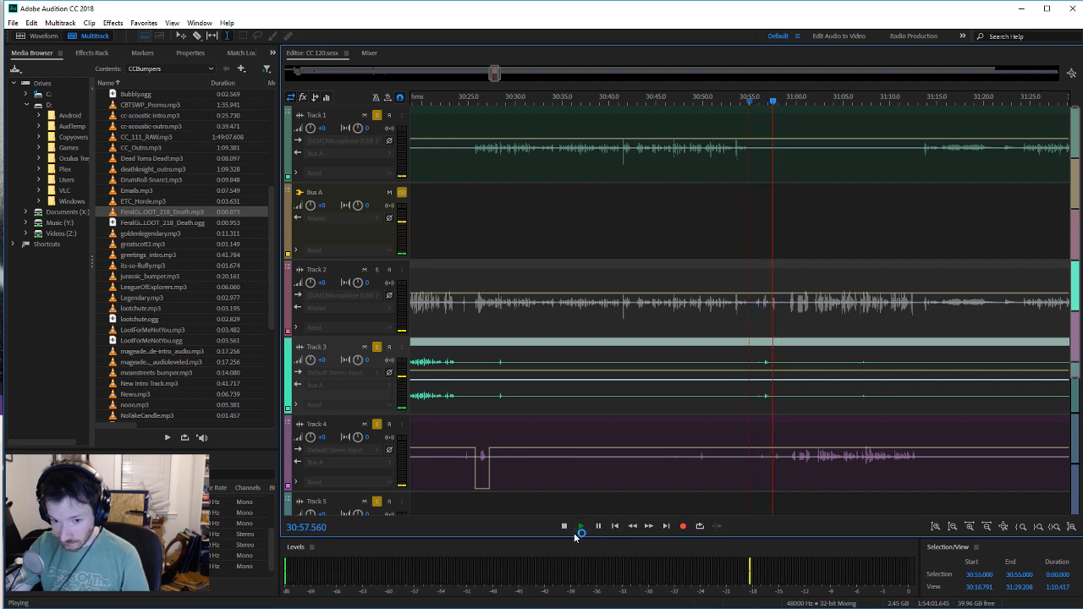
pyautogui.click(564, 525)
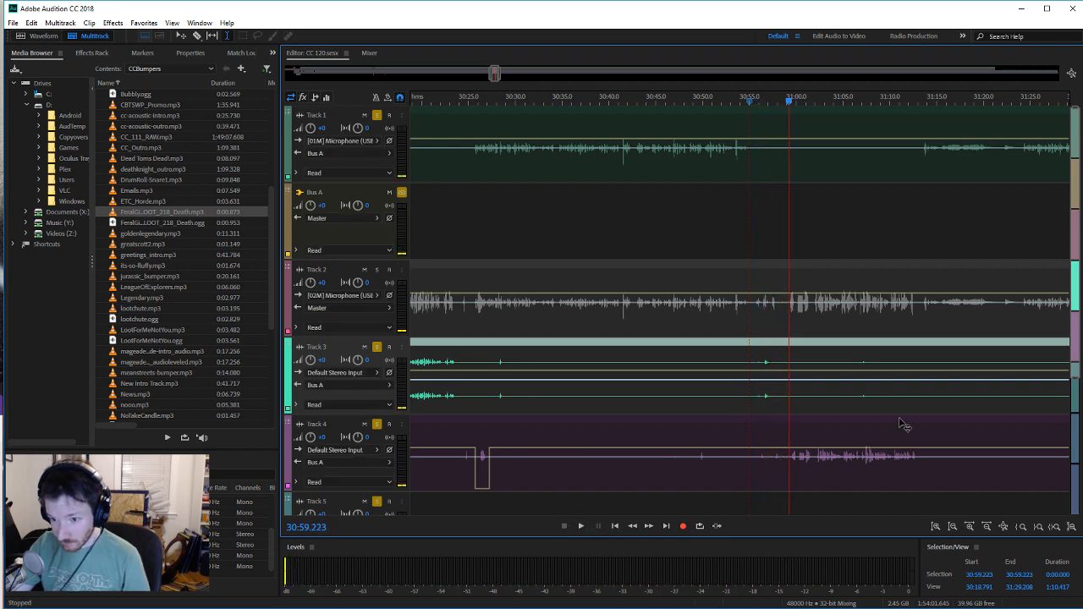
pyautogui.click(856, 403)
pyautogui.click(579, 526)
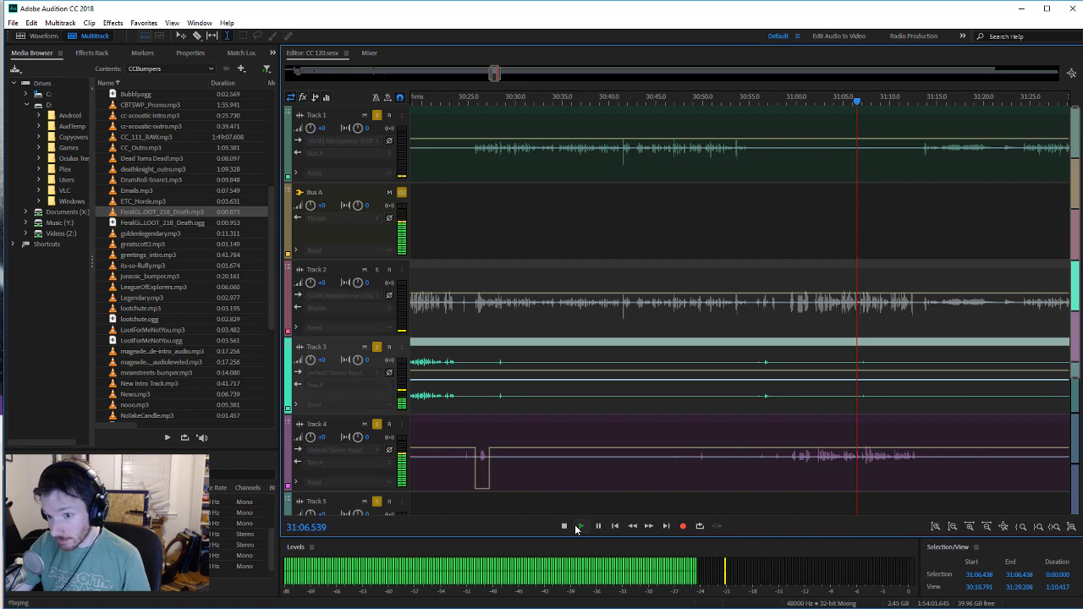
pyautogui.click(566, 526)
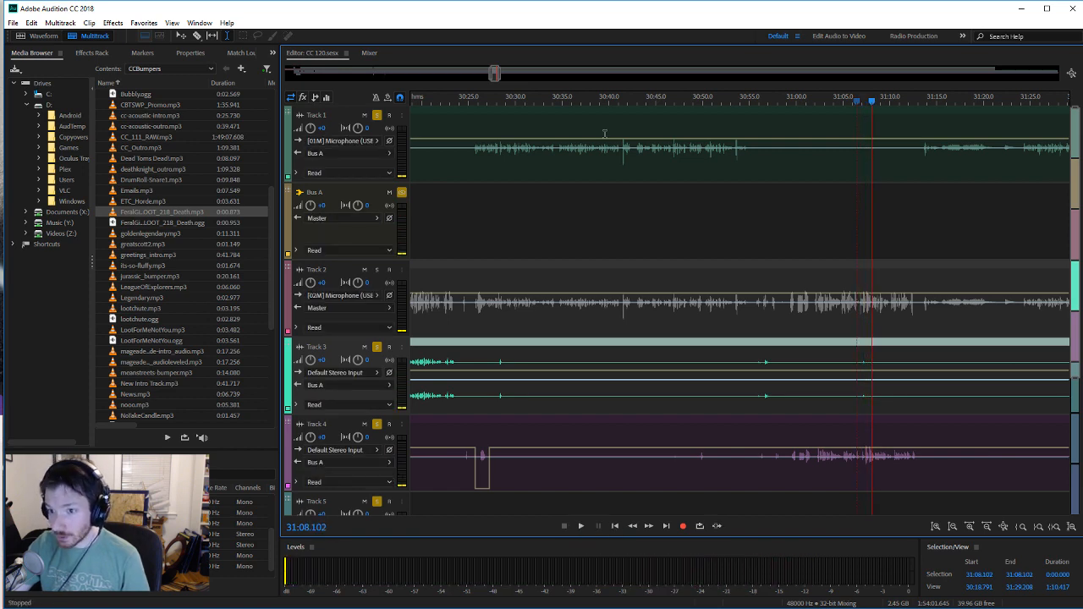
# Step: Audition Track 1 from about 31:13 and split its clip at about 31:15.3 and 31:24
pyautogui.click(926, 152)
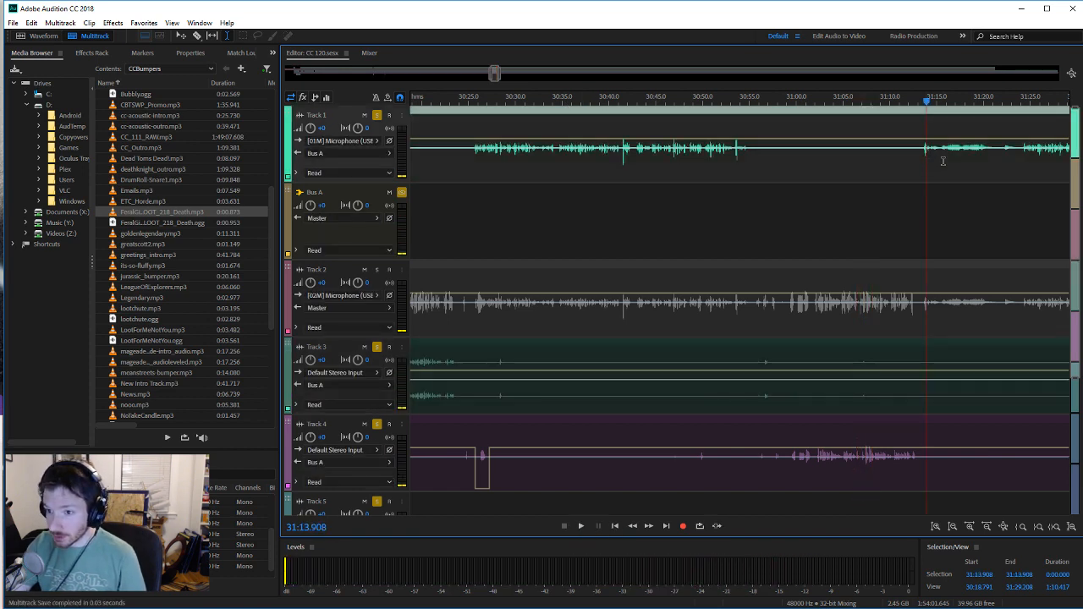
pyautogui.click(580, 526)
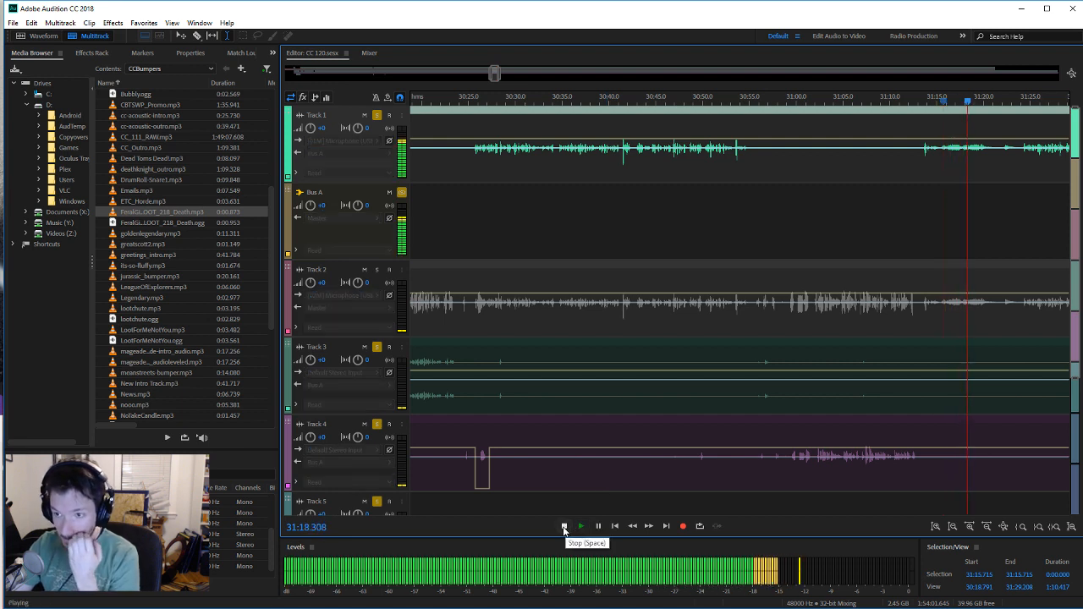
pyautogui.click(564, 527)
pyautogui.click(919, 153)
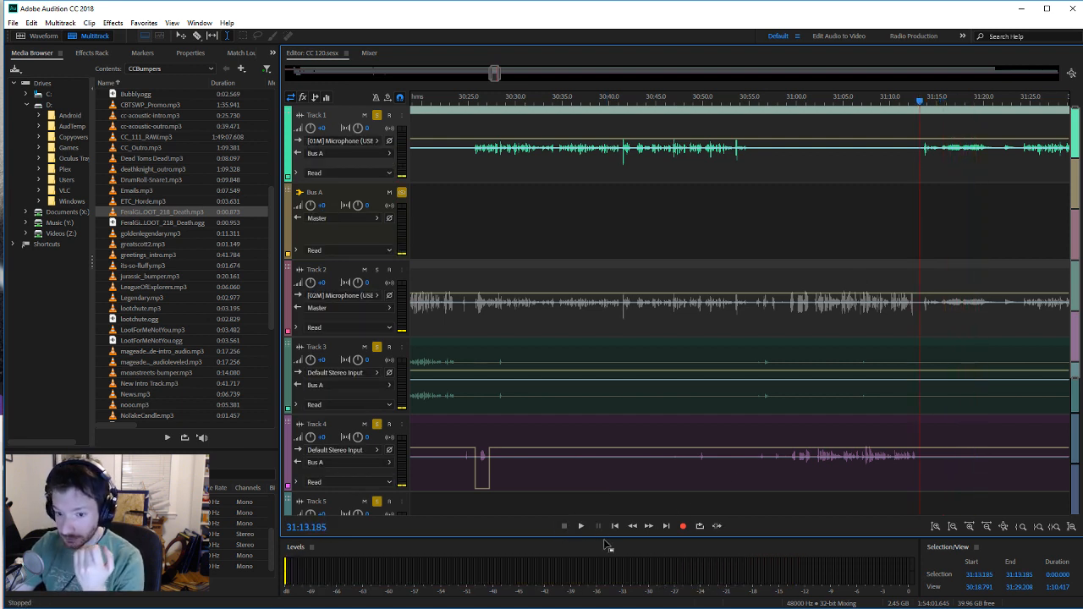
pyautogui.click(579, 526)
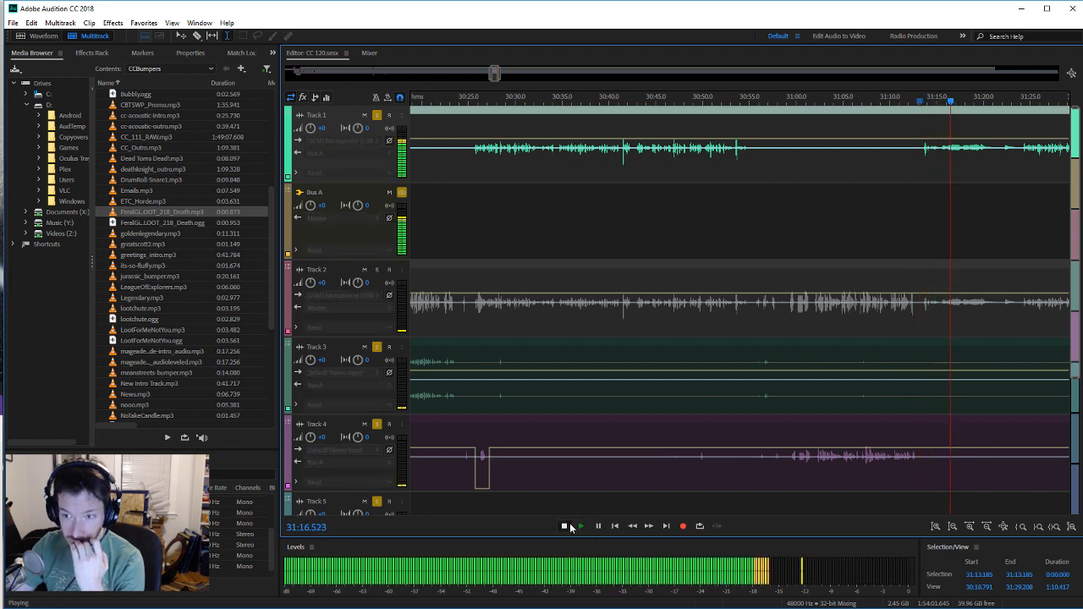
pyautogui.click(563, 526)
pyautogui.click(196, 36)
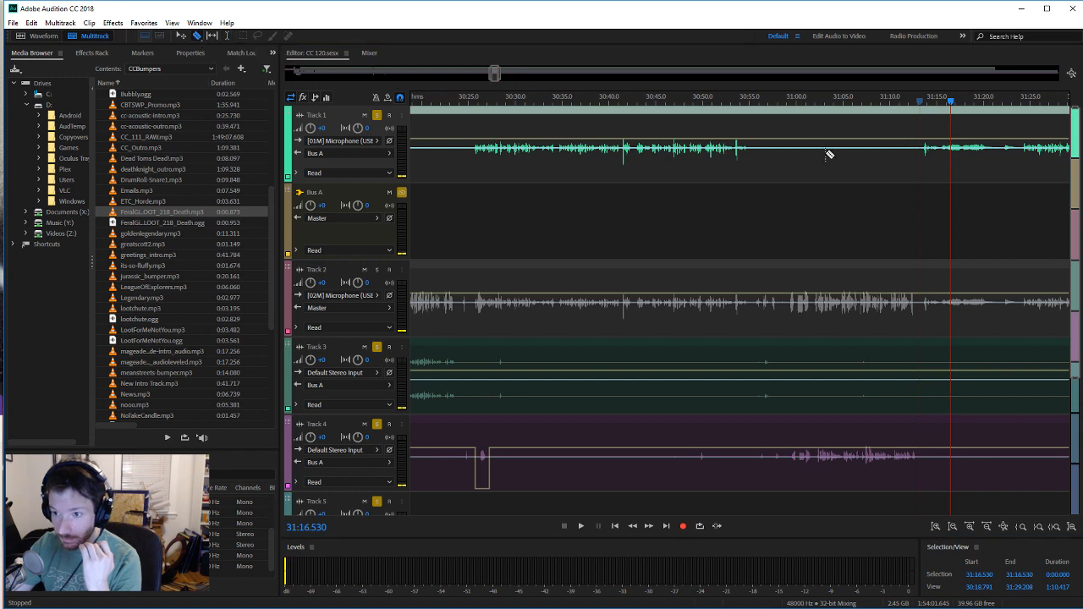
pyautogui.click(939, 167)
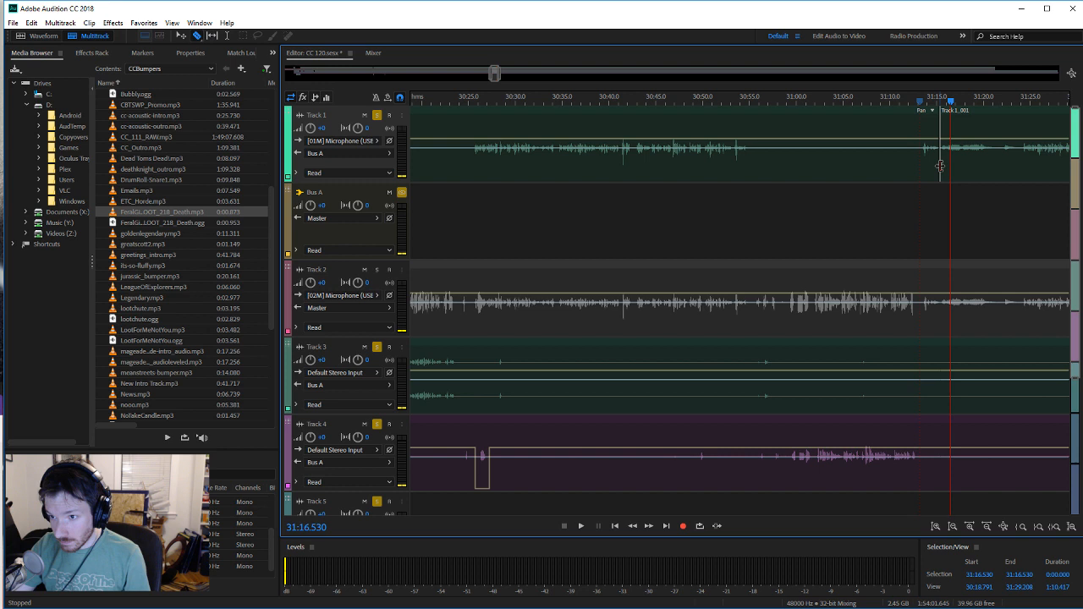
pyautogui.click(1022, 165)
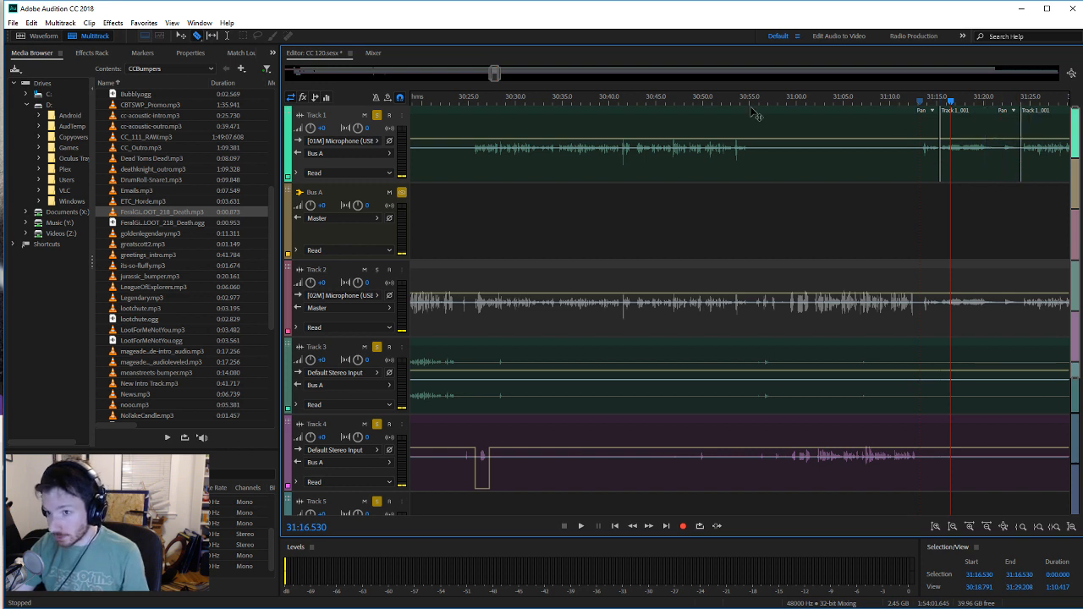
# Step: Check the end of the split-off middle piece on Track 1 by ear and delete that piece
pyautogui.click(1006, 159)
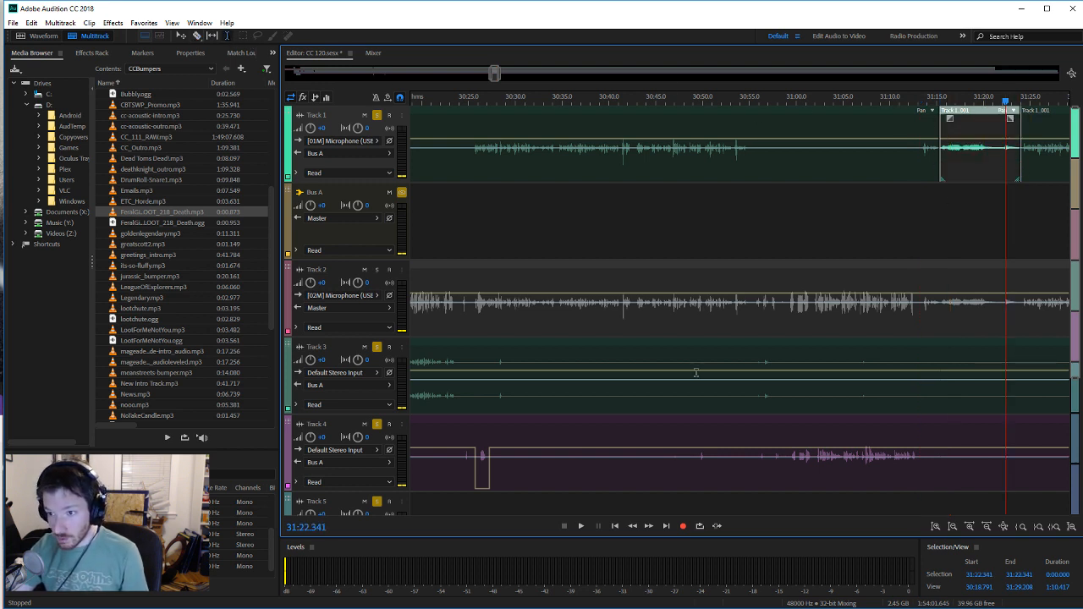
pyautogui.click(580, 526)
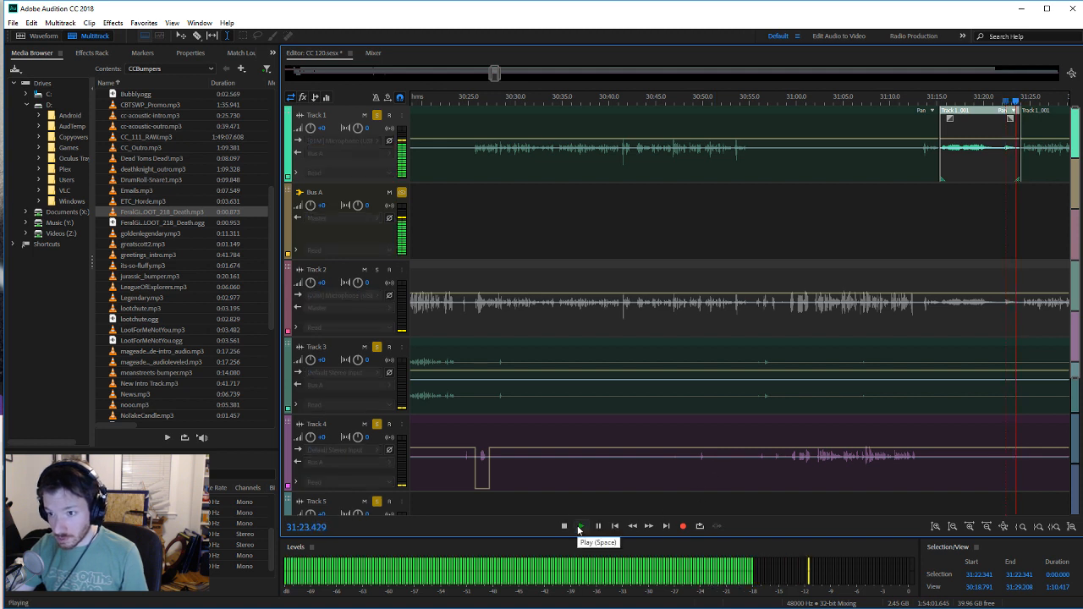
pyautogui.press('space')
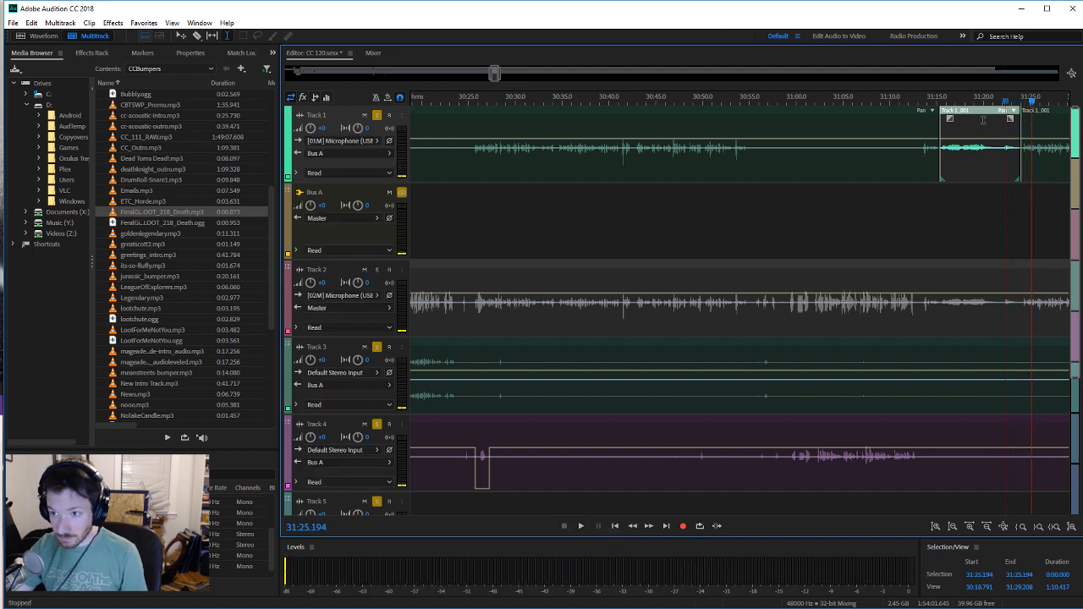
pyautogui.press('Delete')
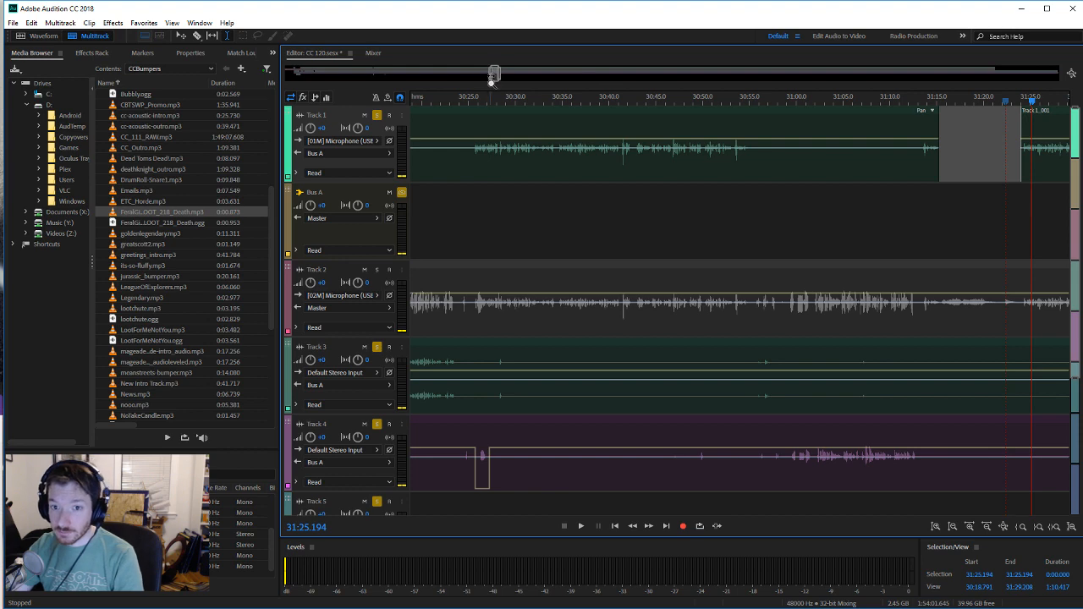
# Step: Insert TheGrandTournament.mp3 from the CCBumpers folder onto Track 5 near the Track 1 gap, accepting a copy conformed to the session's sample rate
pyautogui.moveTo(494, 75); pyautogui.dragTo(499, 74)
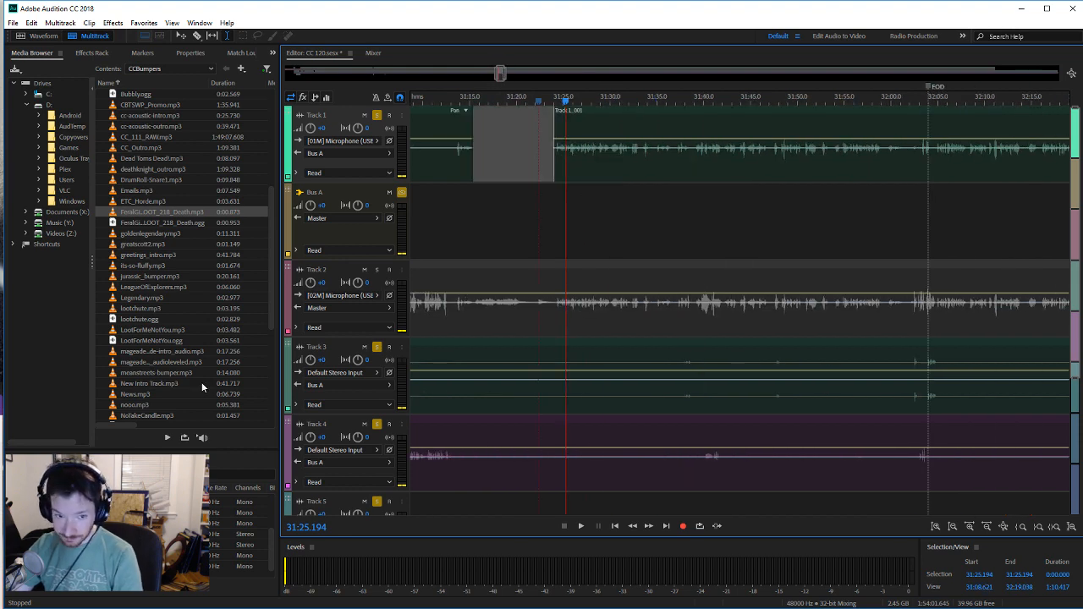
pyautogui.scroll(7, 188, 317)
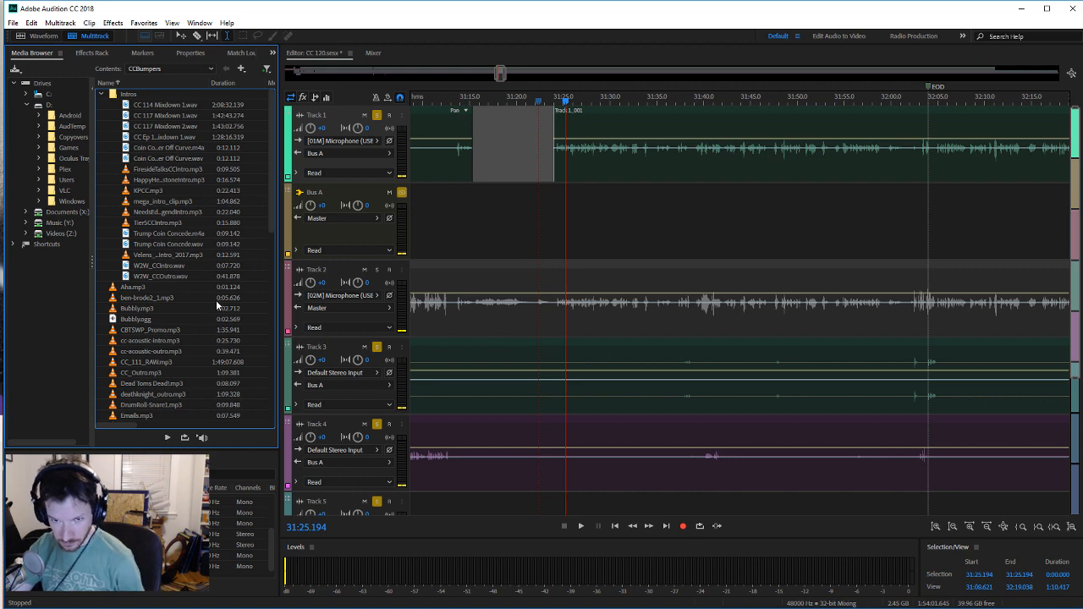
pyautogui.scroll(-2, 219, 282)
pyautogui.scroll(2, 220, 281)
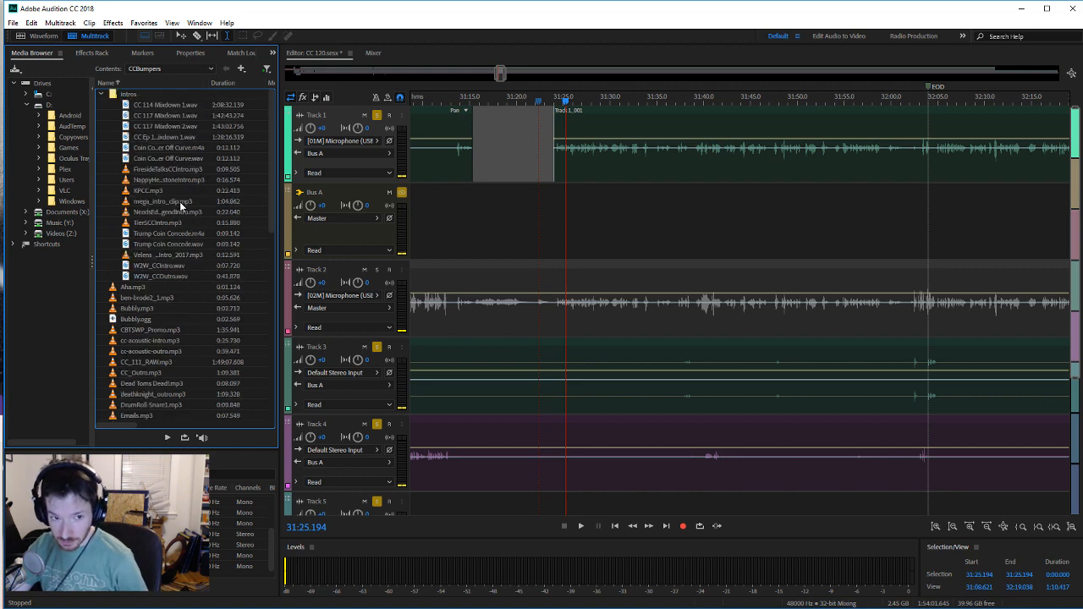
pyautogui.scroll(-6, 180, 217)
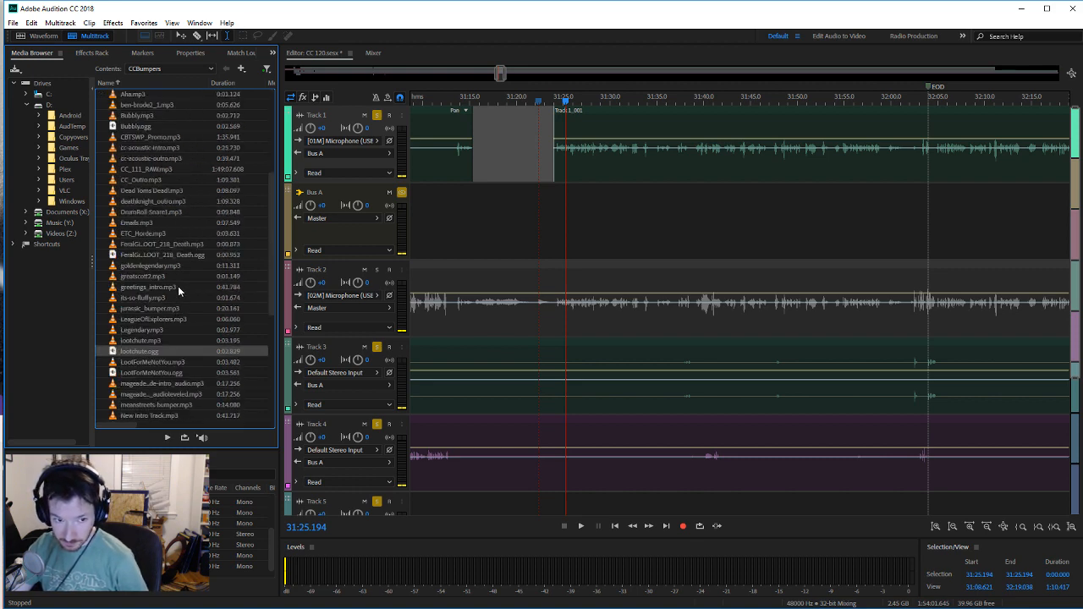
pyautogui.scroll(-5, 178, 305)
pyautogui.click(193, 383)
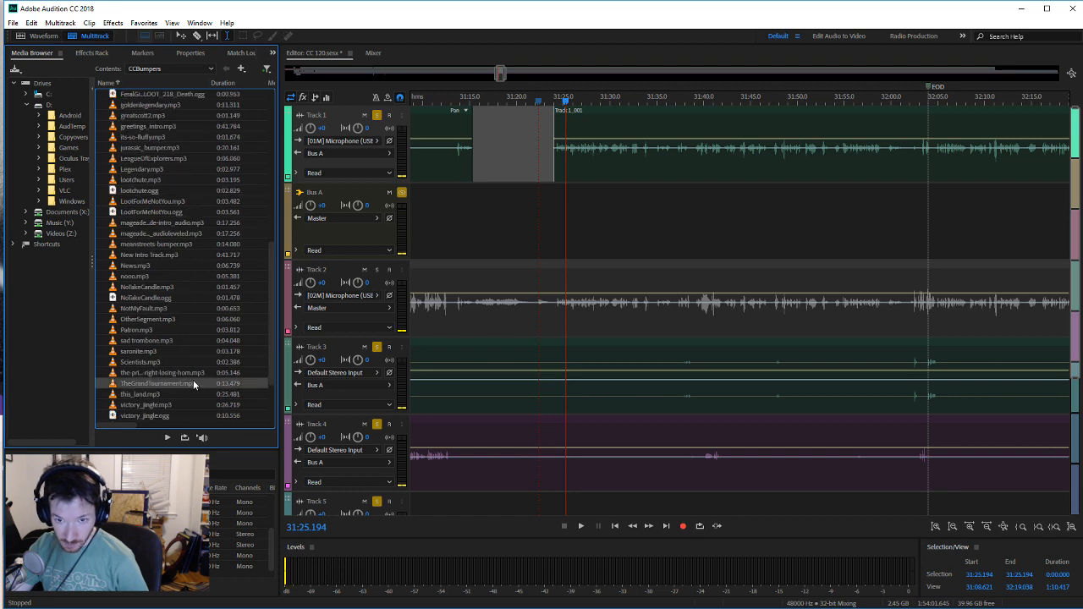
pyautogui.moveTo(193, 383); pyautogui.dragTo(457, 505)
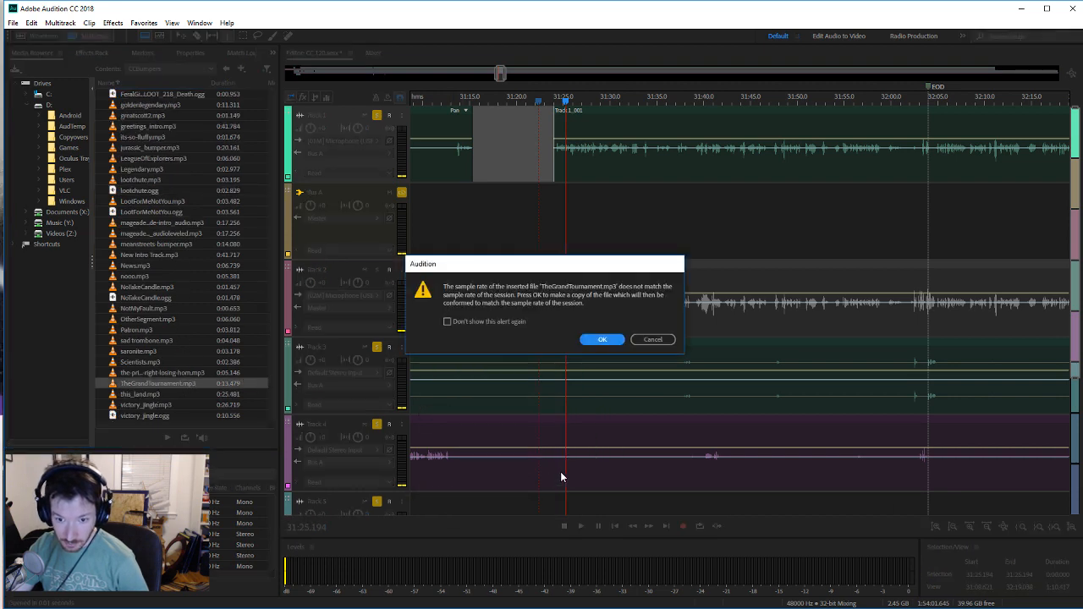
pyautogui.click(597, 339)
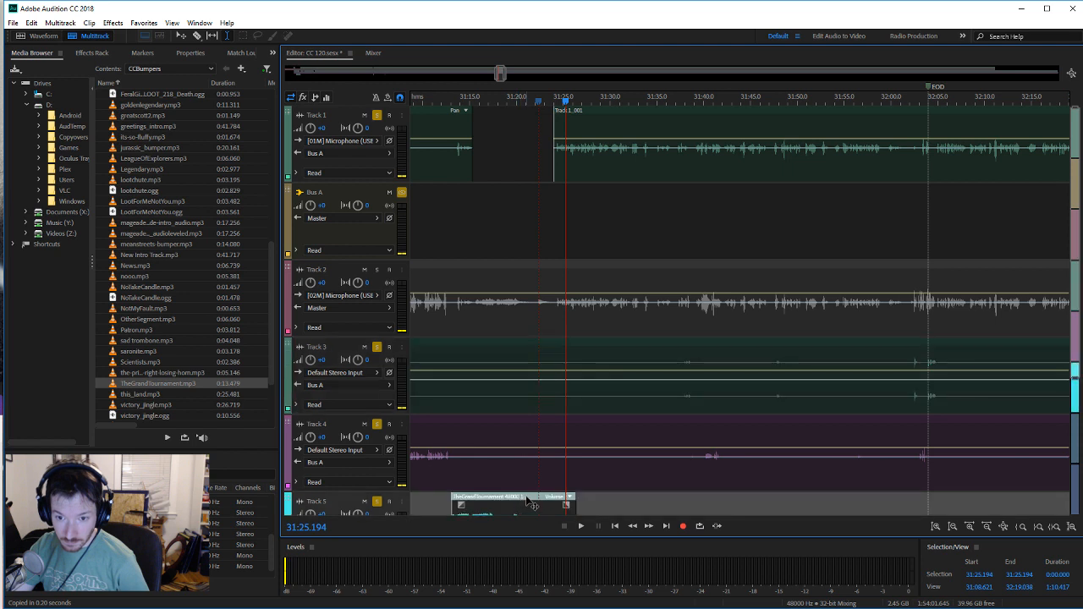
# Step: Position the TheGrandTournament clip on Track 5 so that it starts at about 31:17.3, inside the Track 1 gap
pyautogui.moveTo(495, 503); pyautogui.dragTo(551, 498)
pyautogui.click(554, 438)
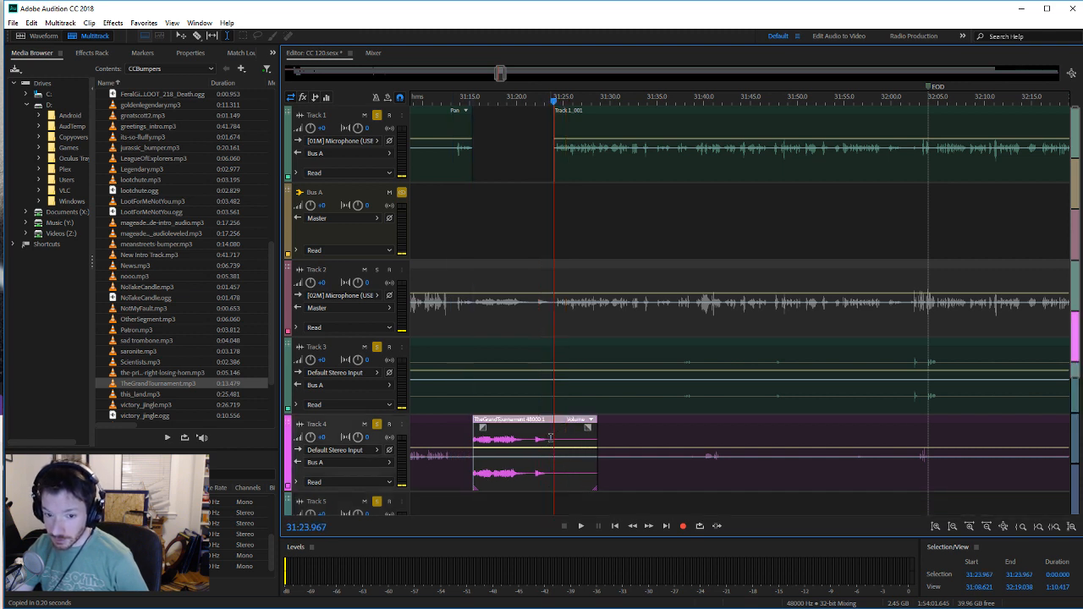
pyautogui.moveTo(551, 429); pyautogui.dragTo(551, 506)
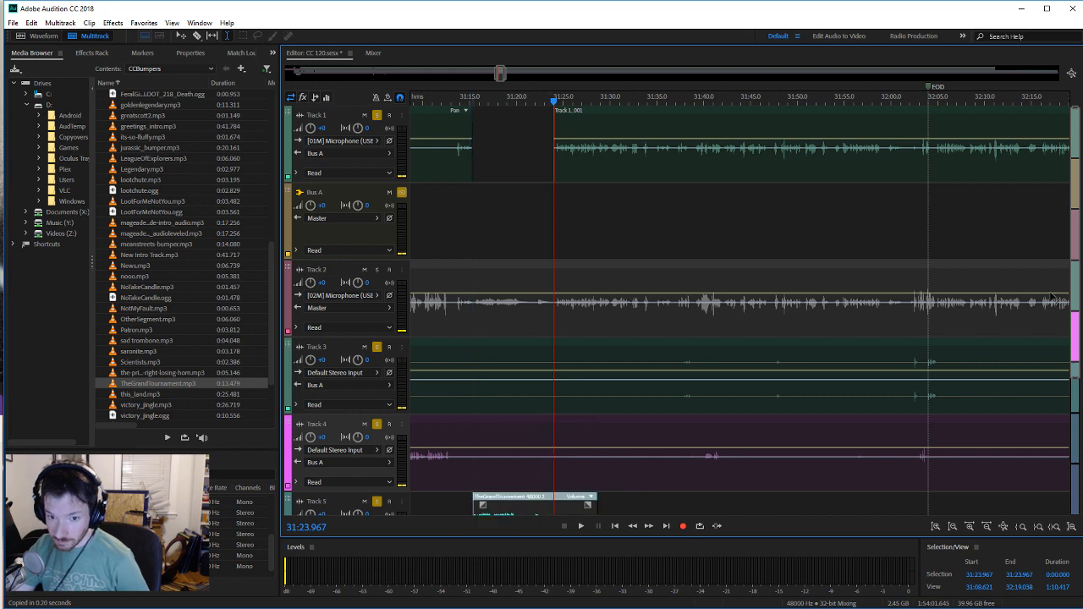
pyautogui.scroll(-3, 1074, 249)
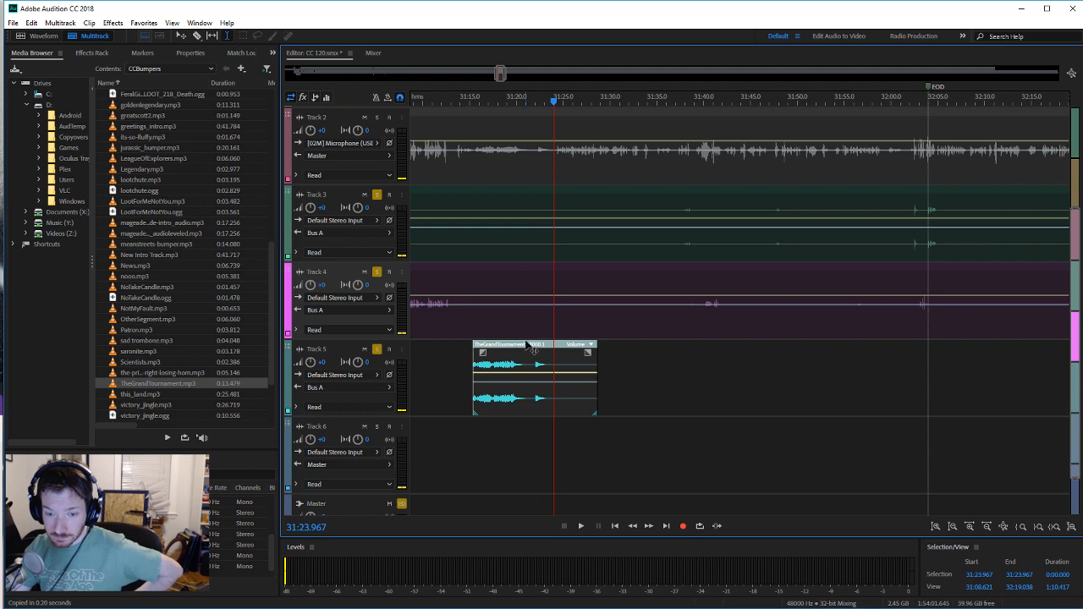
pyautogui.moveTo(528, 345)
pyautogui.mouseDown()
pyautogui.moveTo(550, 345)
pyautogui.moveTo(533, 342)
pyautogui.mouseUp()
pyautogui.moveTo(1073, 368); pyautogui.dragTo(1065, 291)
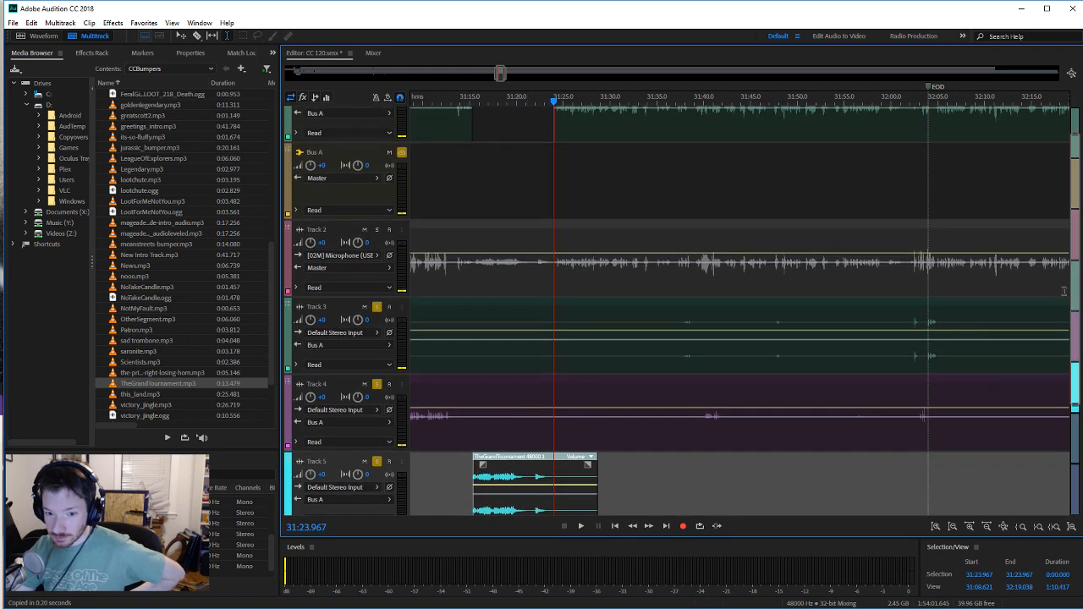
pyautogui.moveTo(548, 463)
pyautogui.mouseDown()
pyautogui.moveTo(559, 450)
pyautogui.moveTo(566, 463)
pyautogui.mouseUp()
# Step: Audition the TheGrandTournament clip on Track 5 from about 31:17.3, split it at about 31:25.6 and delete the tail piece
pyautogui.click(487, 481)
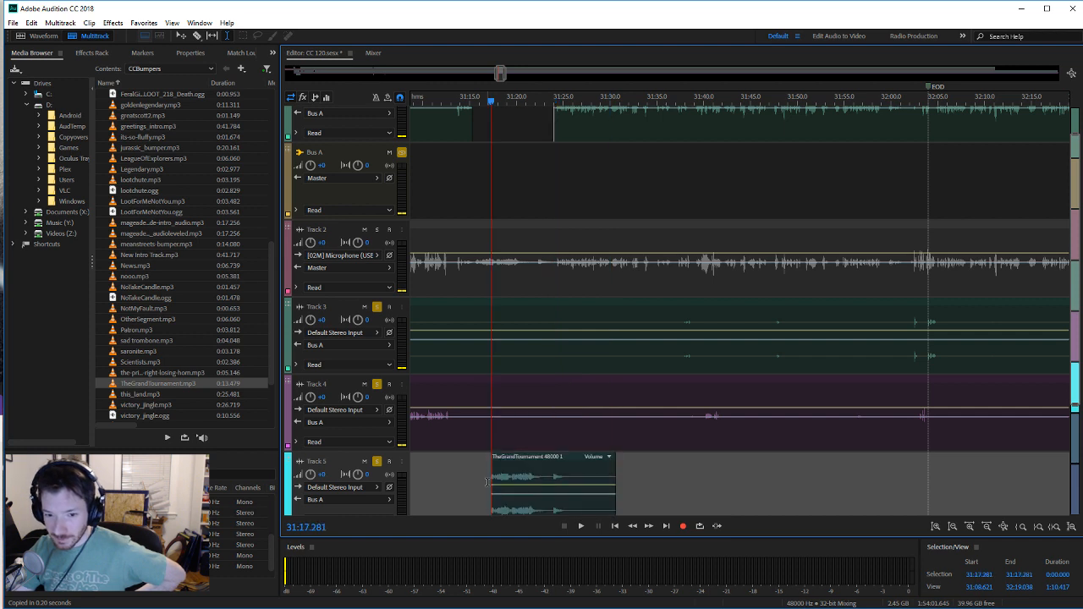
pyautogui.click(581, 526)
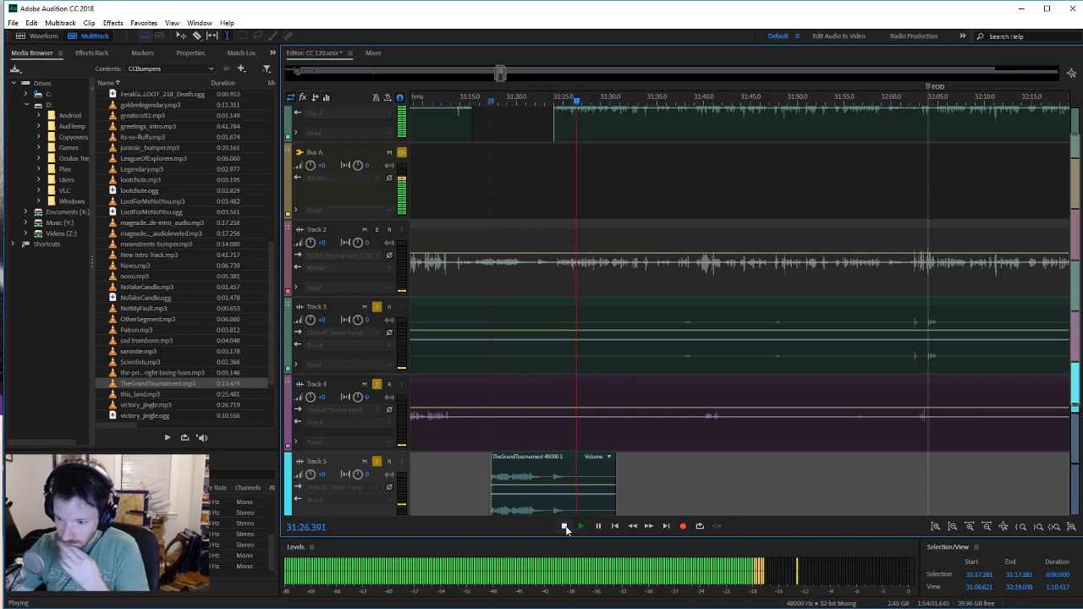
pyautogui.click(564, 526)
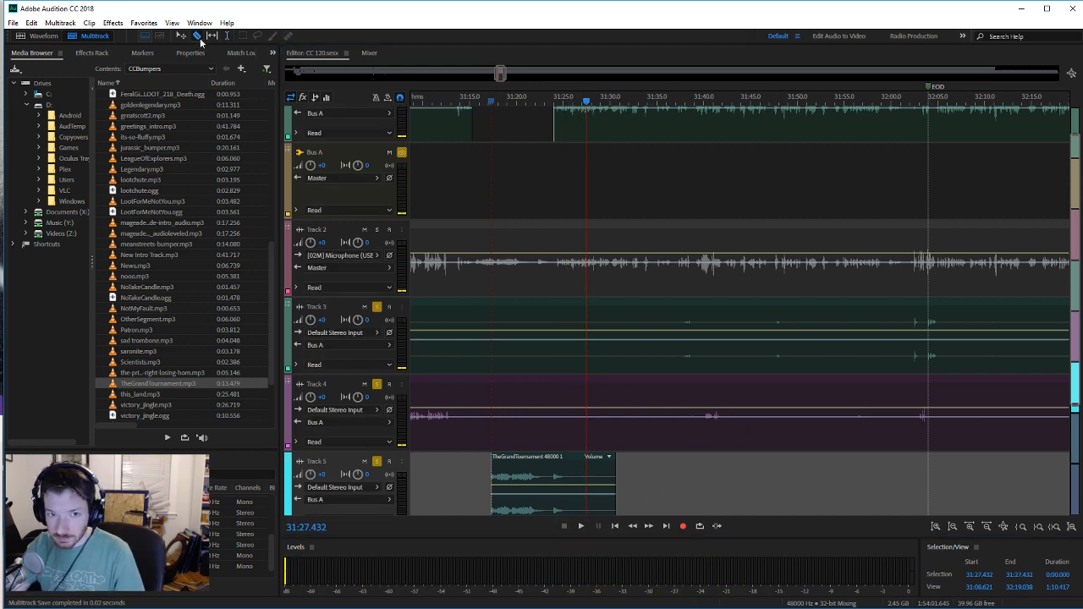
pyautogui.click(570, 489)
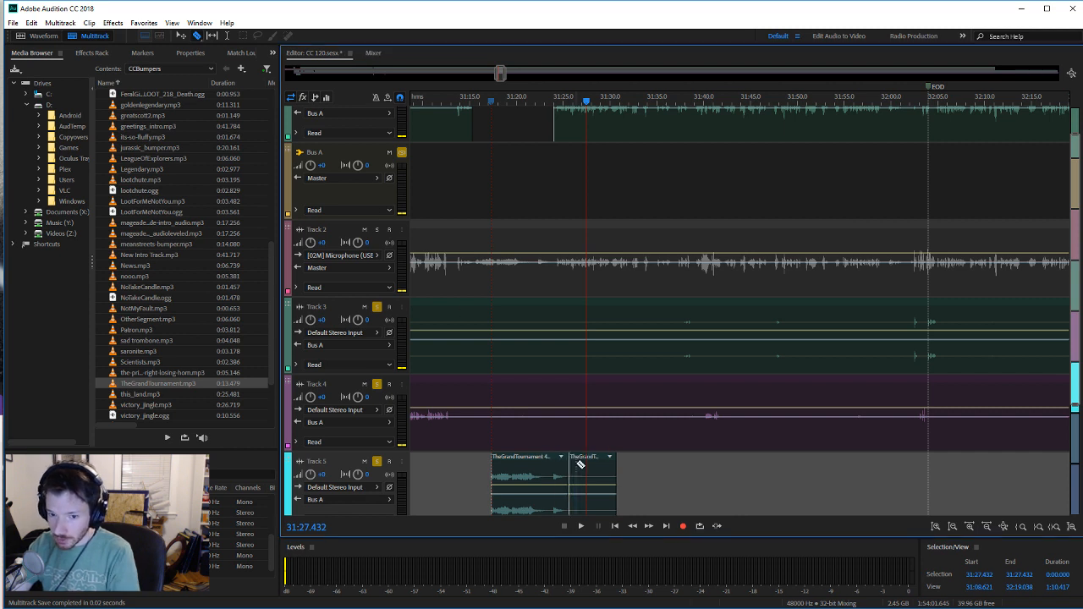
pyautogui.click(580, 464)
pyautogui.press('Delete')
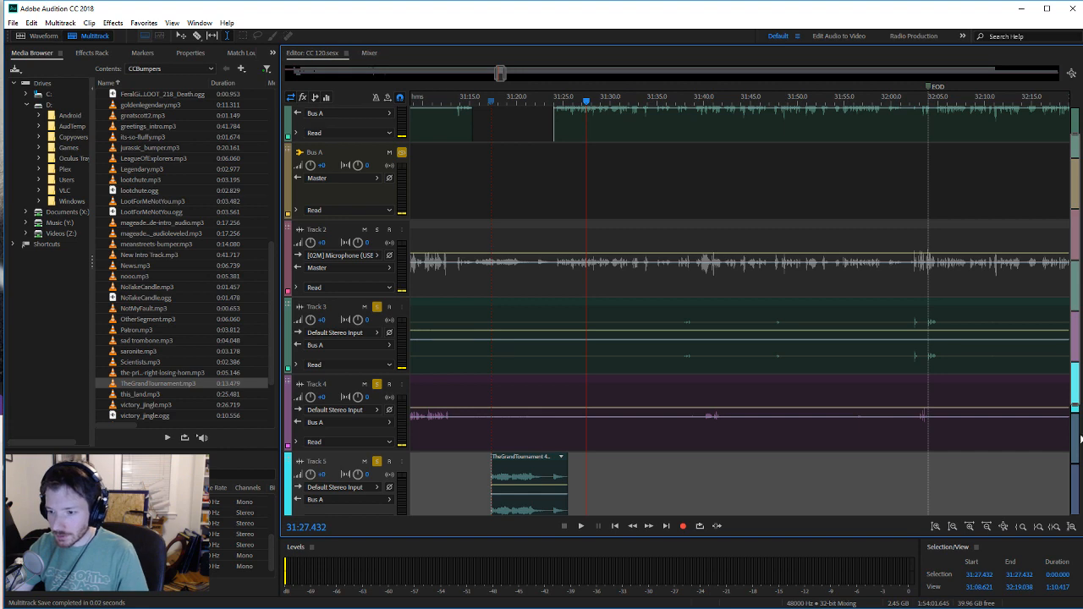
# Step: Listen to the session from about 31:51.8 through about 32:11 to find the next unwanted passage on Track 1
pyautogui.scroll(1, 1073, 425)
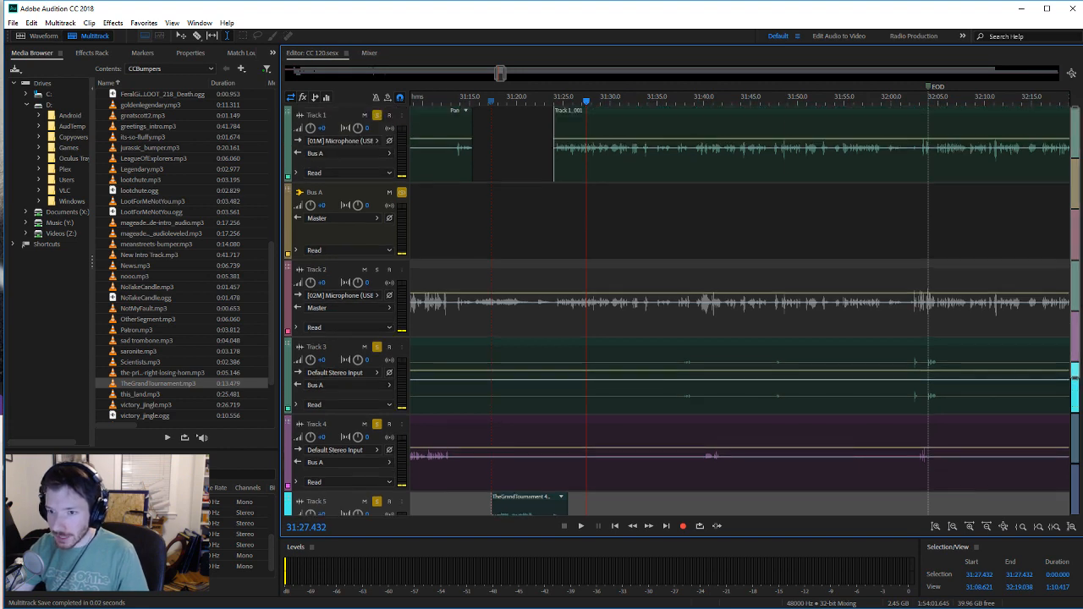
pyautogui.click(879, 151)
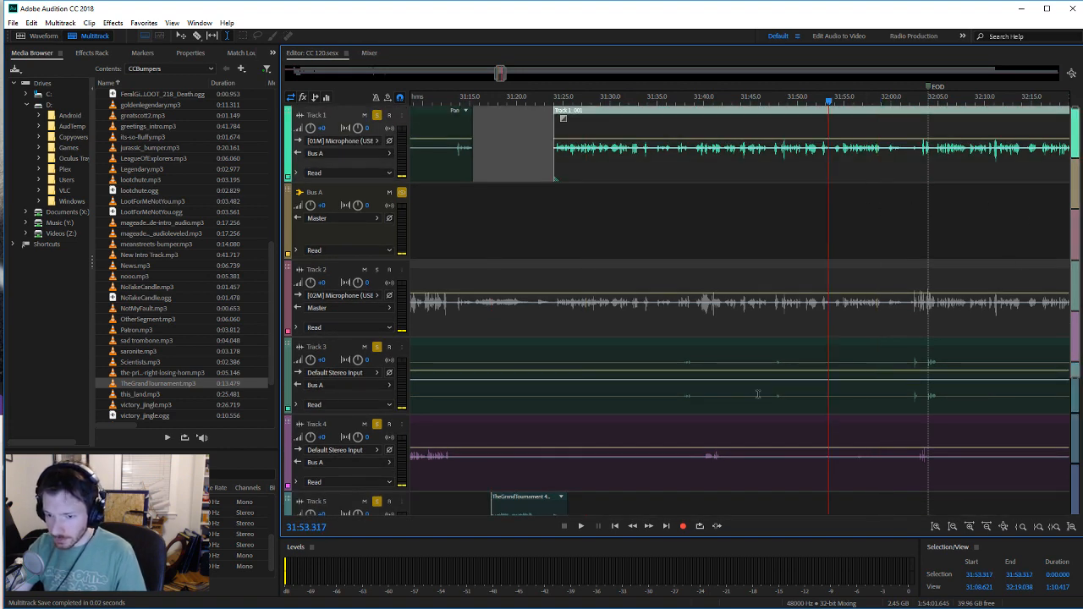
pyautogui.click(866, 397)
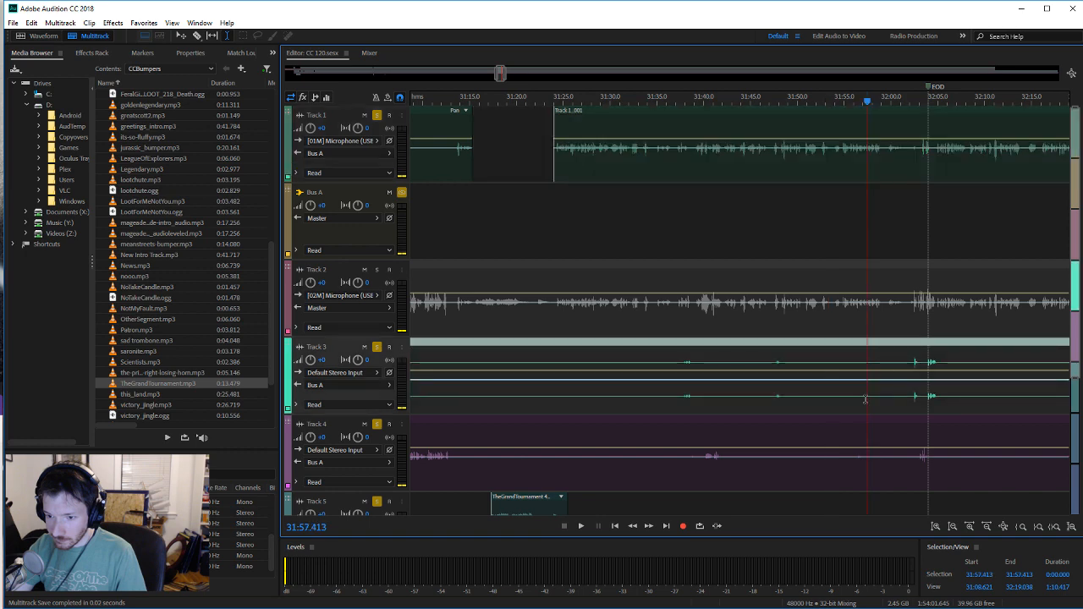
pyautogui.press('space')
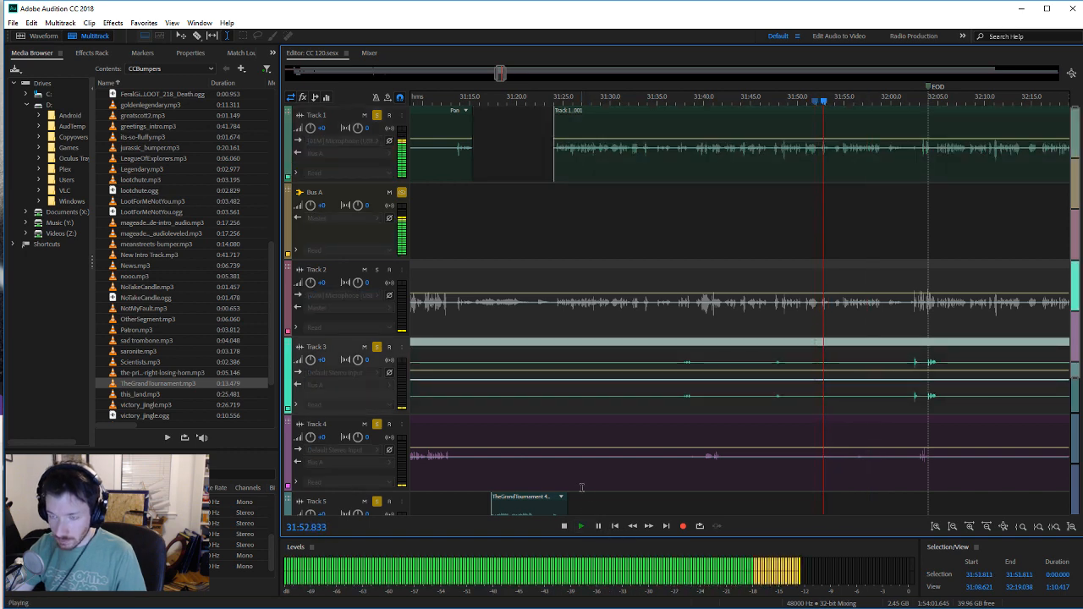
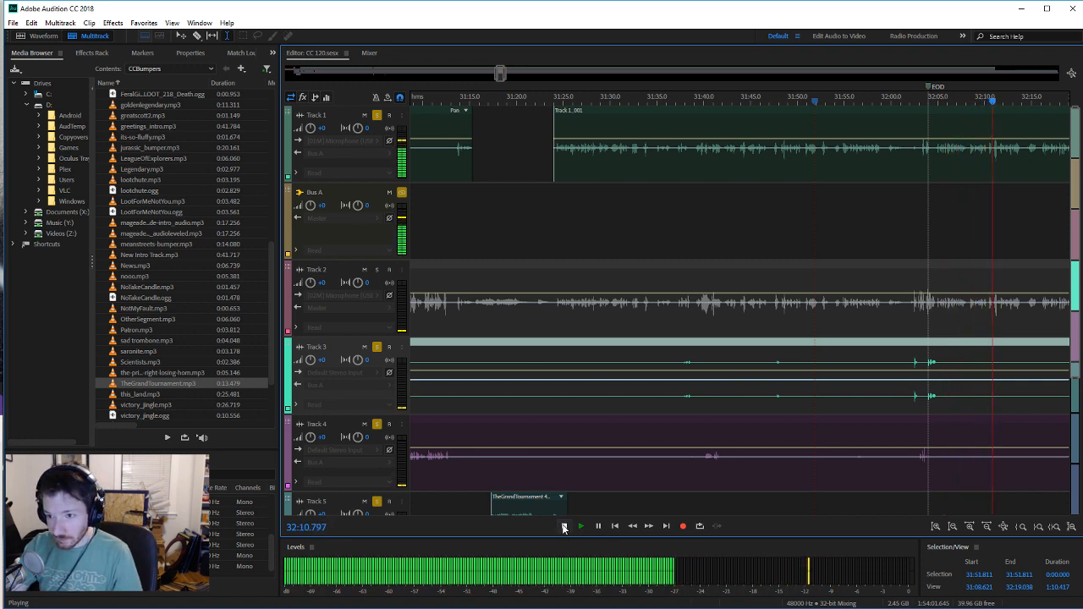
pyautogui.click(565, 526)
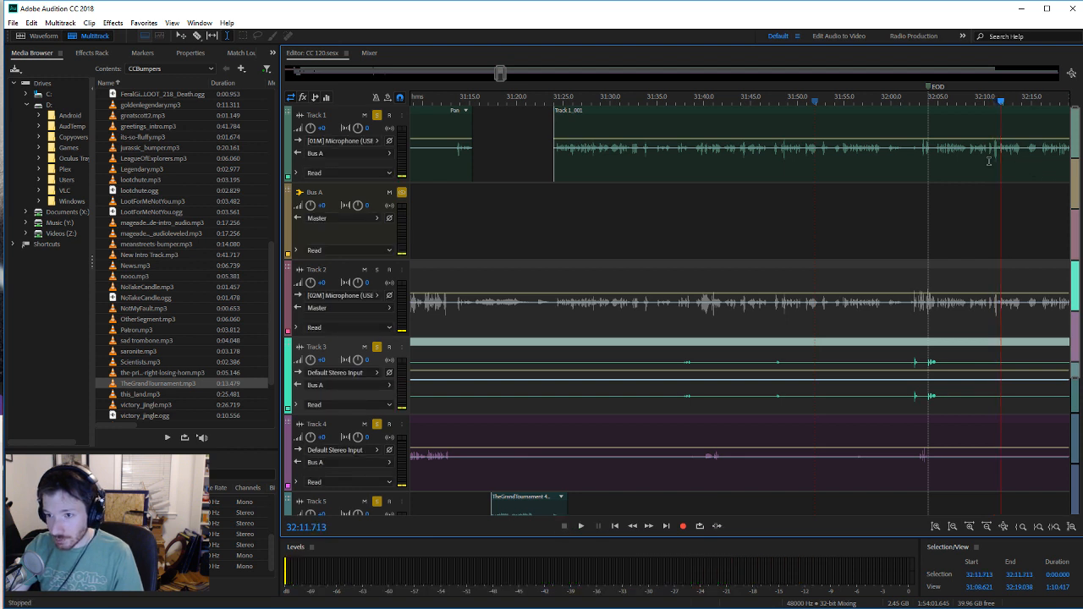
# Step: Mark Track 1 from about 31:54.2 to 32:10.4, and replay from about 31:47.5 to check where the unwanted passage starts
pyautogui.moveTo(988, 161); pyautogui.dragTo(838, 165)
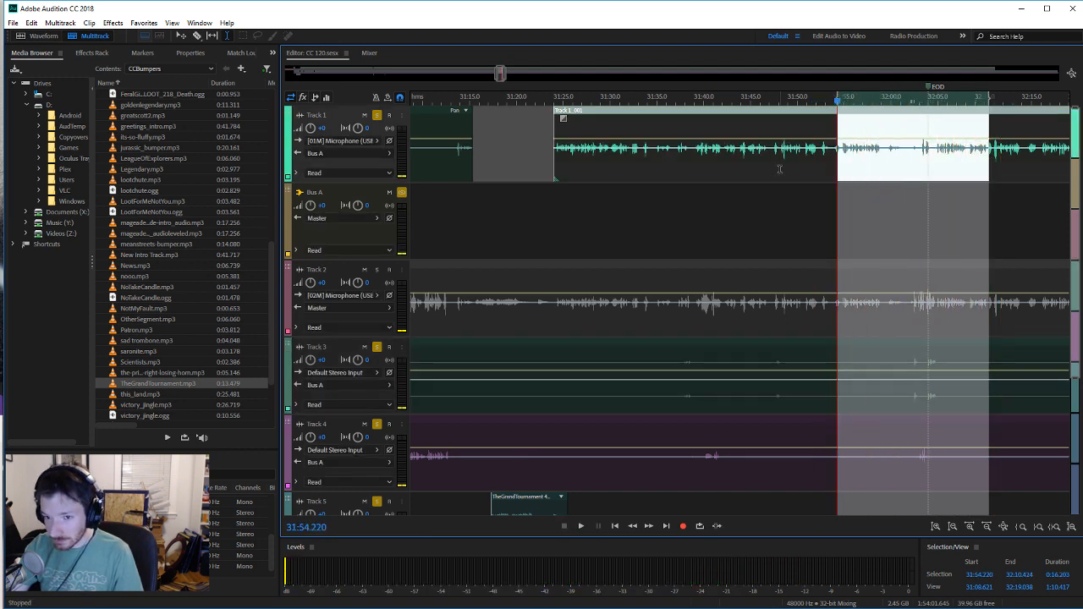
pyautogui.click(774, 167)
pyautogui.click(583, 526)
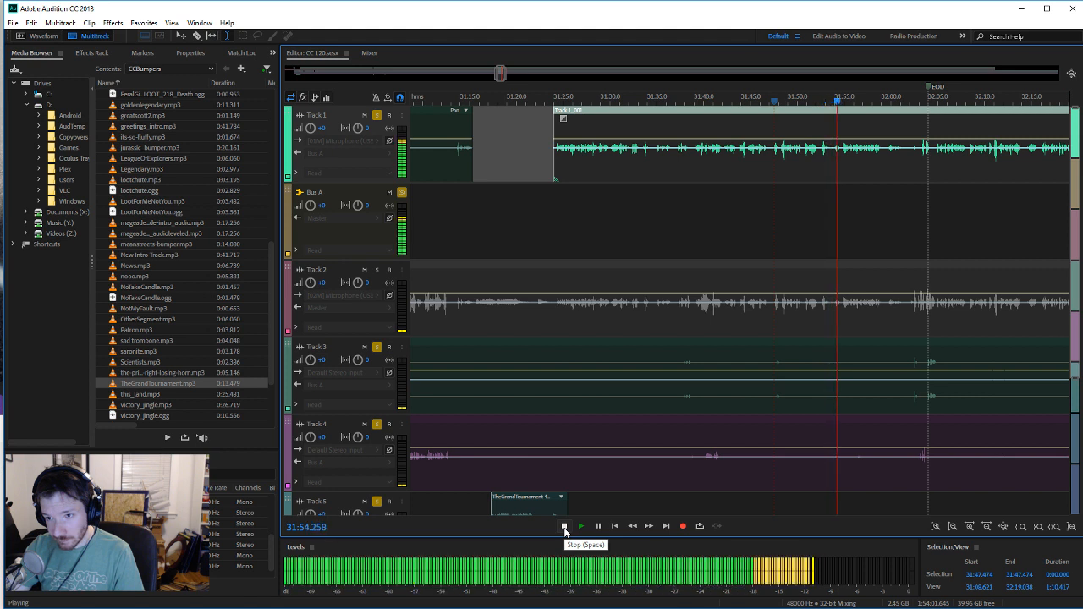
pyautogui.click(564, 526)
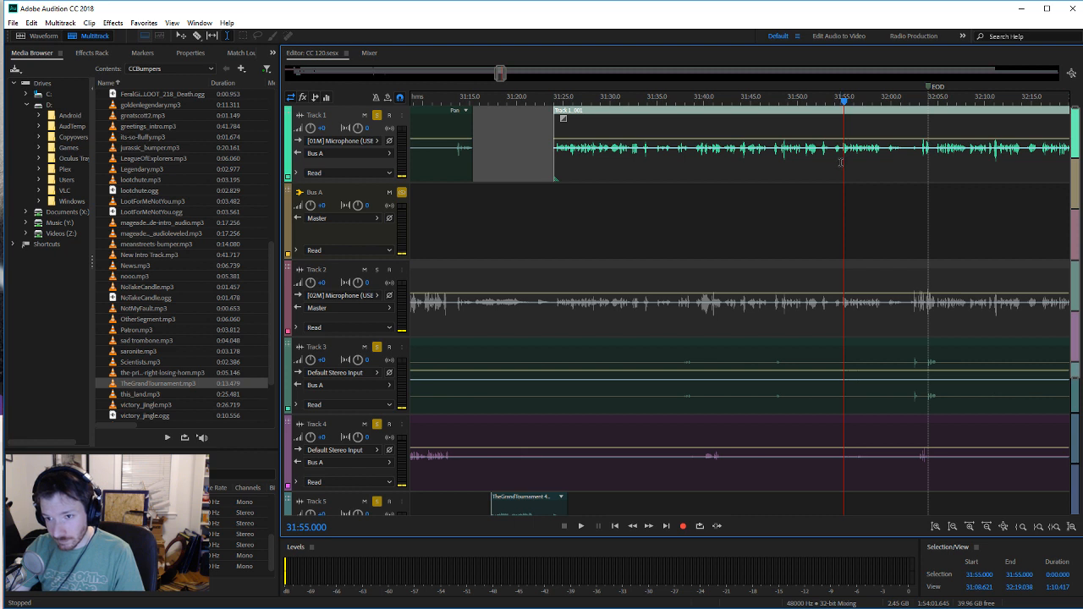
# Step: Audition Track 1 from about 32:11 and again from about 32:08.1 to locate the end of the unwanted passage
pyautogui.click(1013, 164)
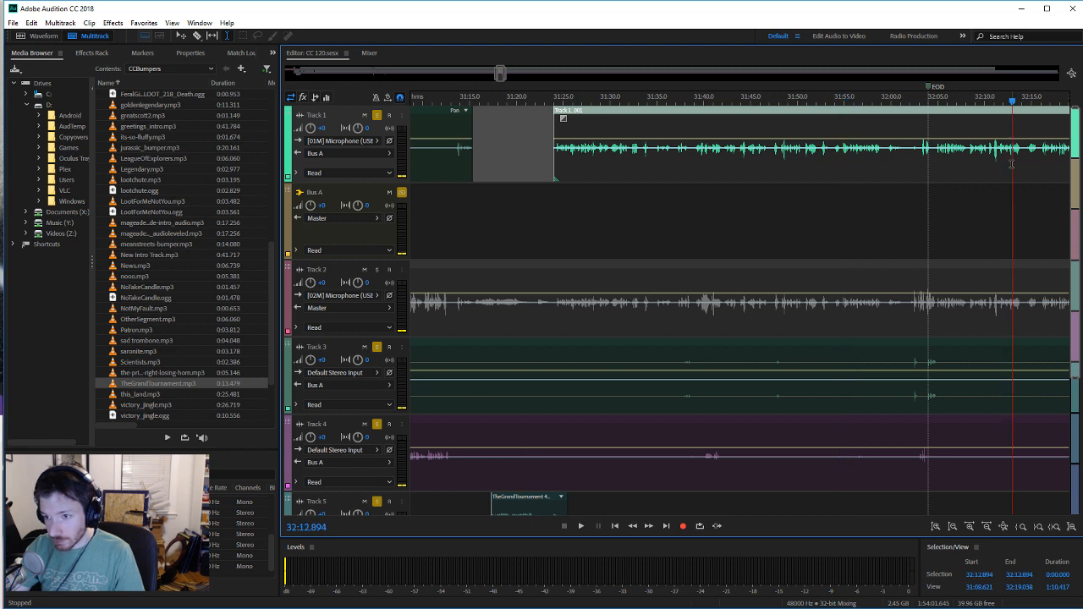
pyautogui.click(994, 169)
pyautogui.click(581, 526)
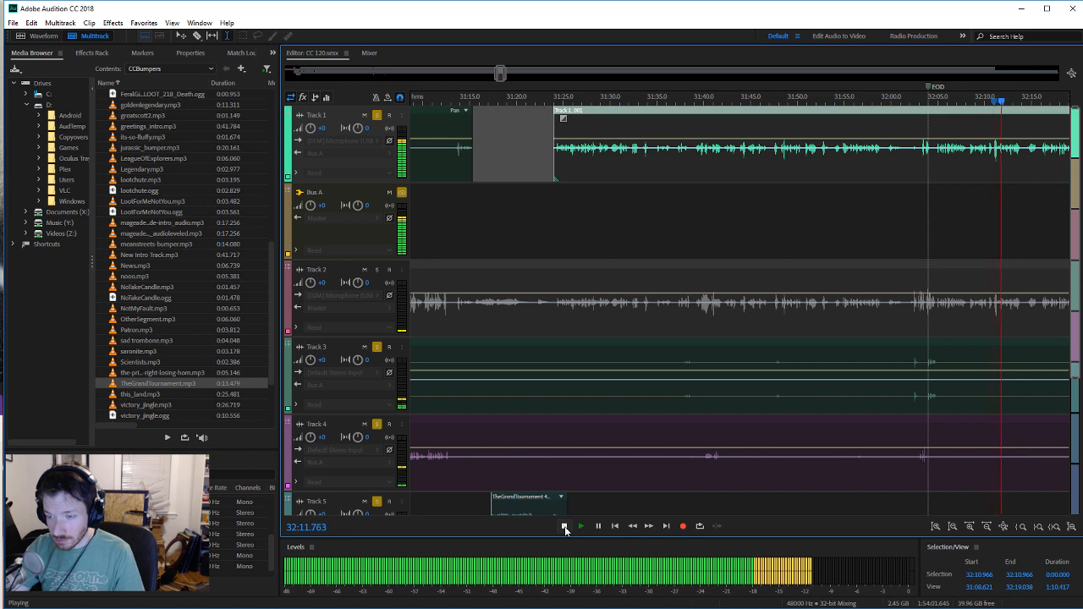
pyautogui.click(564, 526)
pyautogui.click(967, 169)
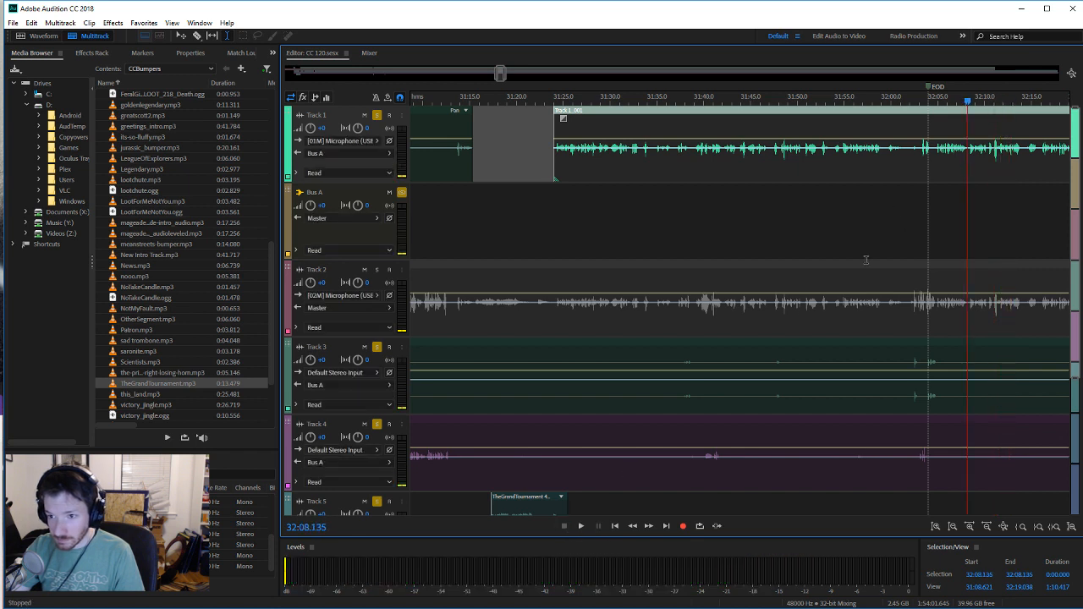
pyautogui.click(580, 526)
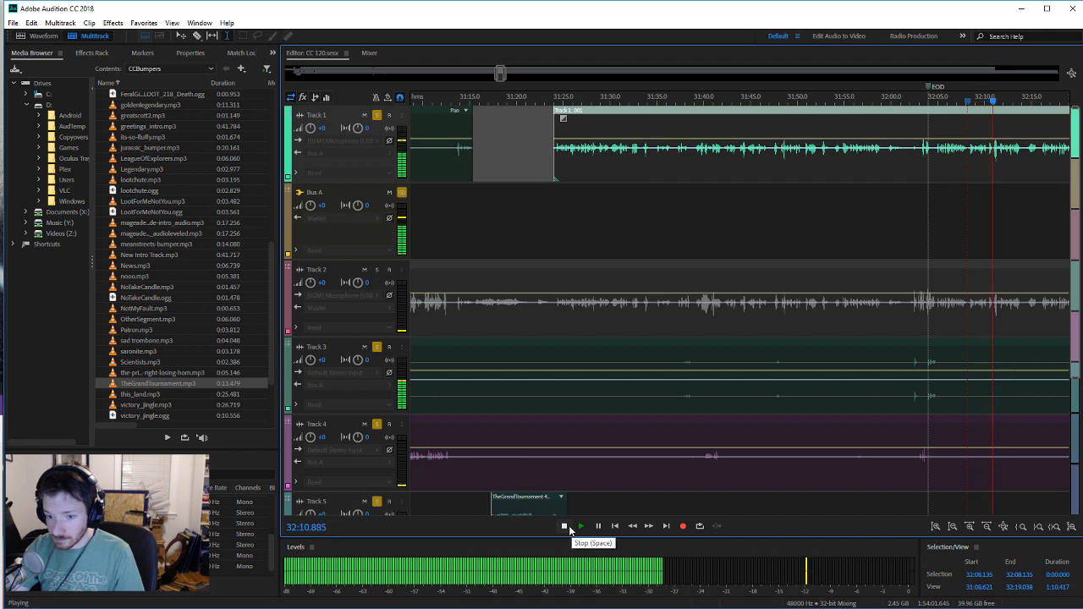
pyautogui.click(564, 526)
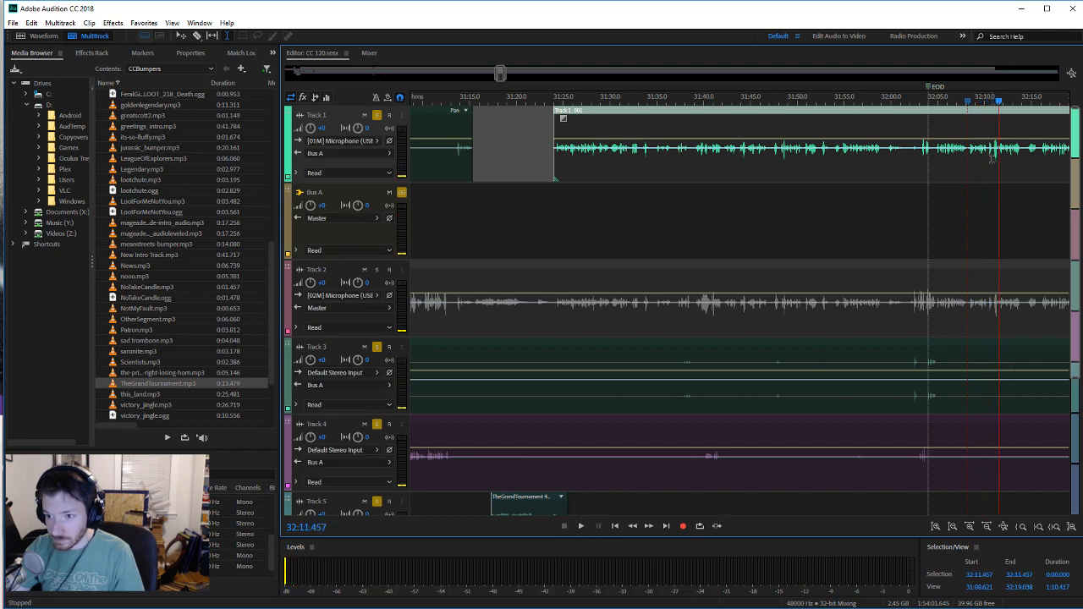
# Step: Silence Track 1 between about 31:53.4 and 32:10.8, and check the start of the silence by ear from 31:50
pyautogui.moveTo(992, 159); pyautogui.dragTo(830, 175)
pyautogui.hotkey('shift', 'm')
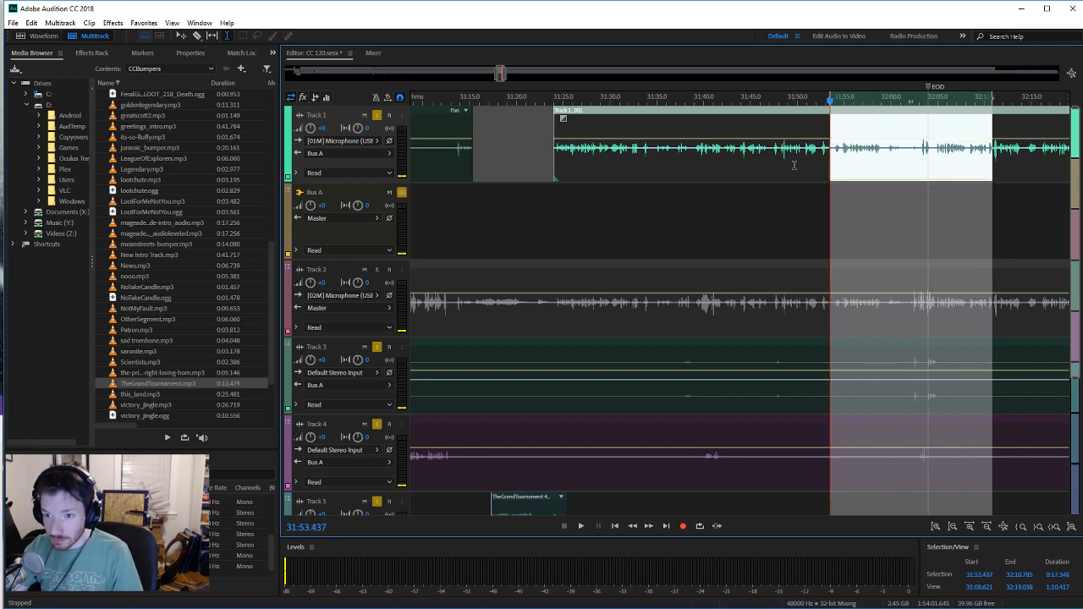
pyautogui.click(796, 166)
pyautogui.click(581, 526)
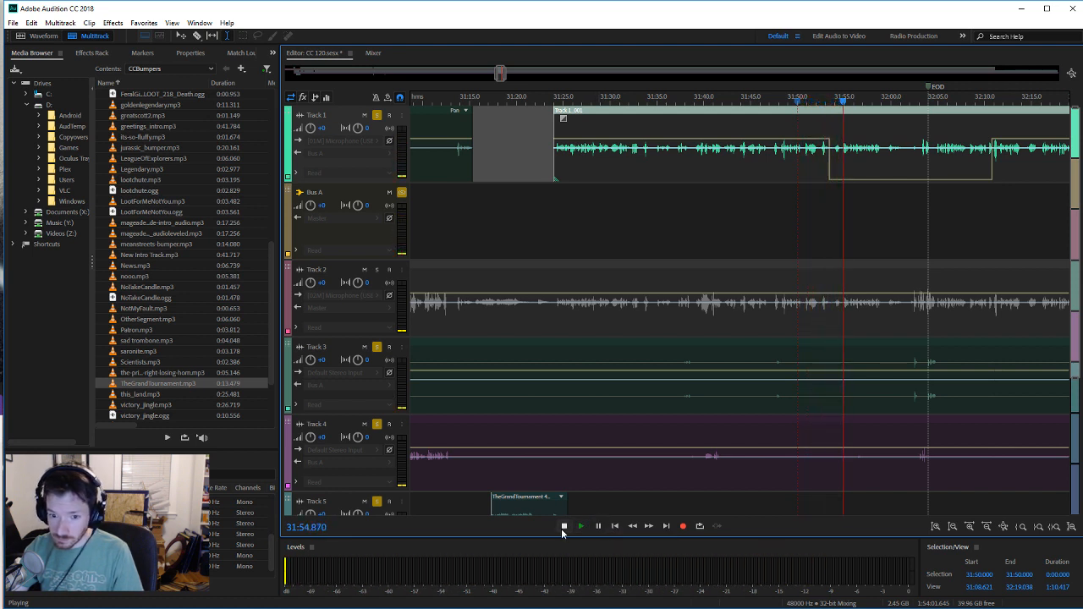
pyautogui.click(563, 525)
# Step: Try silencing Tracks 3 and 4 between about 31:53.1 and 32:11, and undo that volume change
pyautogui.click(991, 167)
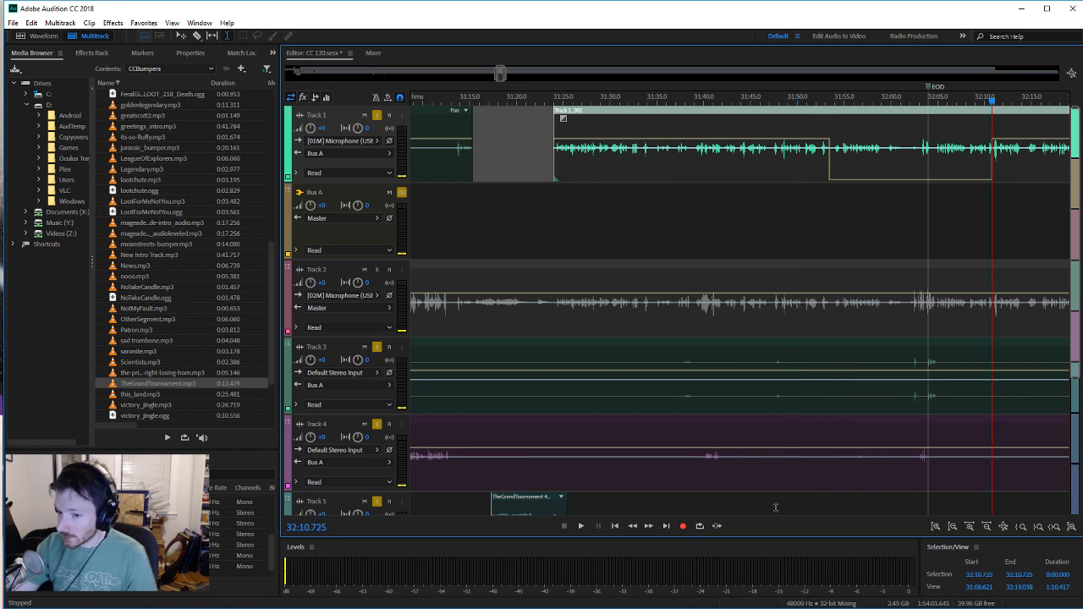
pyautogui.click(826, 334)
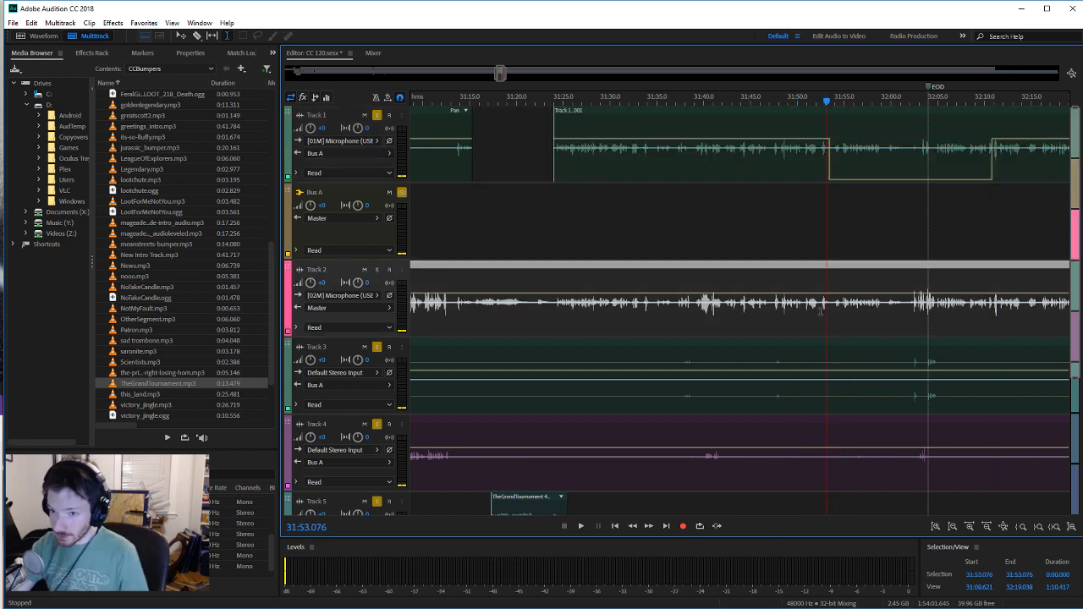
pyautogui.click(828, 187)
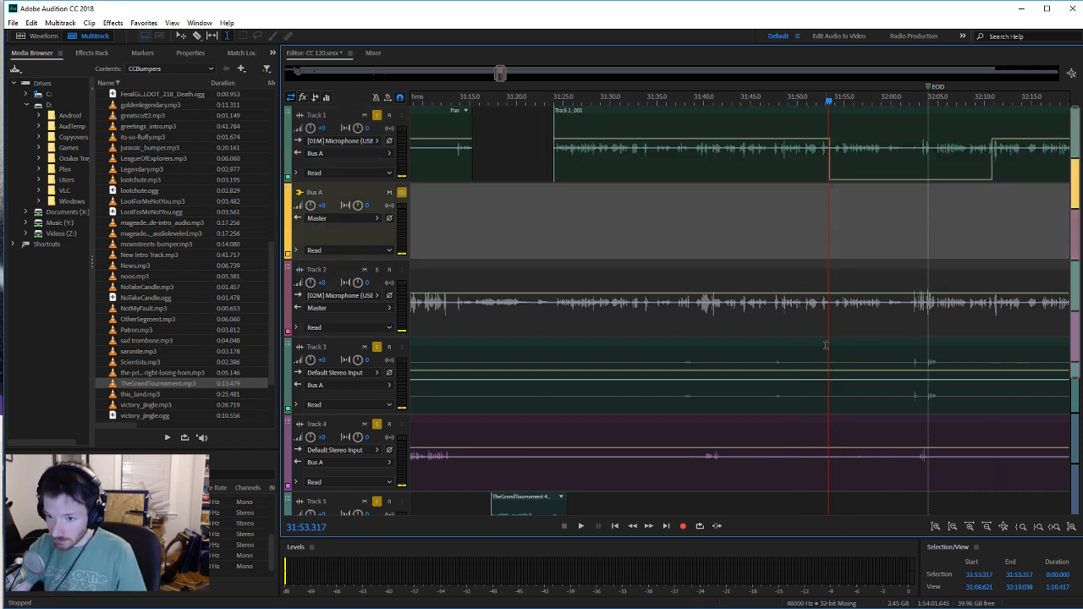
pyautogui.moveTo(824, 346); pyautogui.dragTo(994, 486)
pyautogui.press('u')
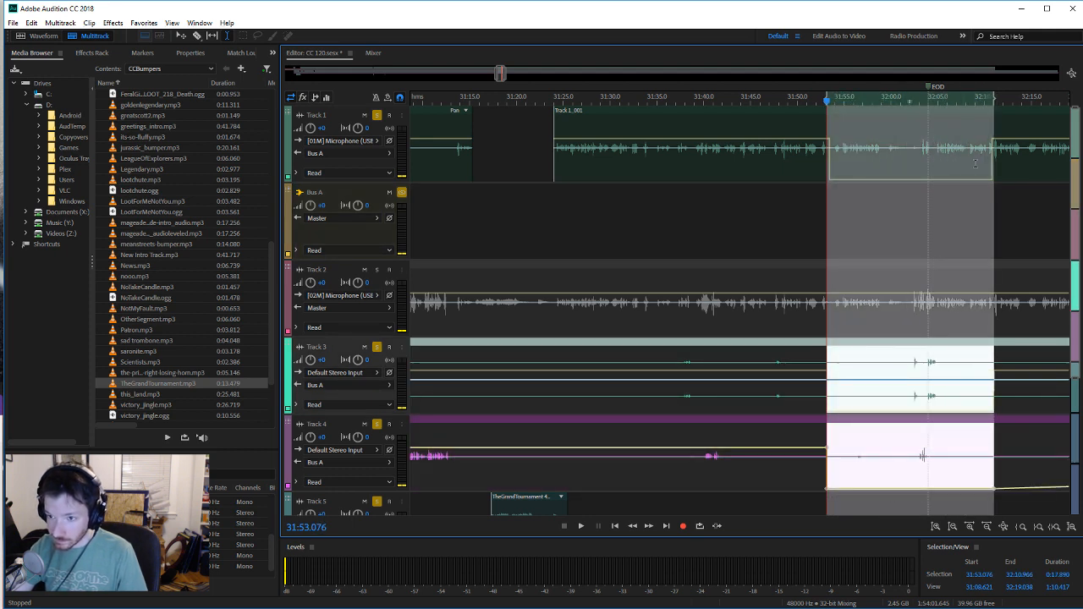
pyautogui.hotkey('ctrl', 'z')
# Step: Split the clips on Tracks 1 to 4 at about 31:53.4 and 32:10.8
pyautogui.click(196, 35)
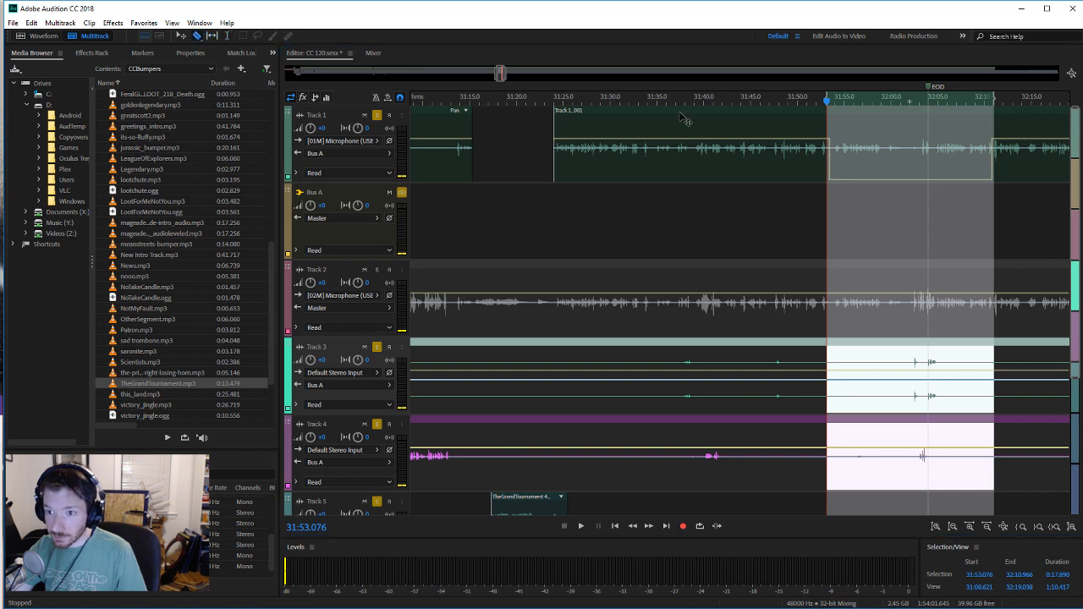
pyautogui.click(833, 170)
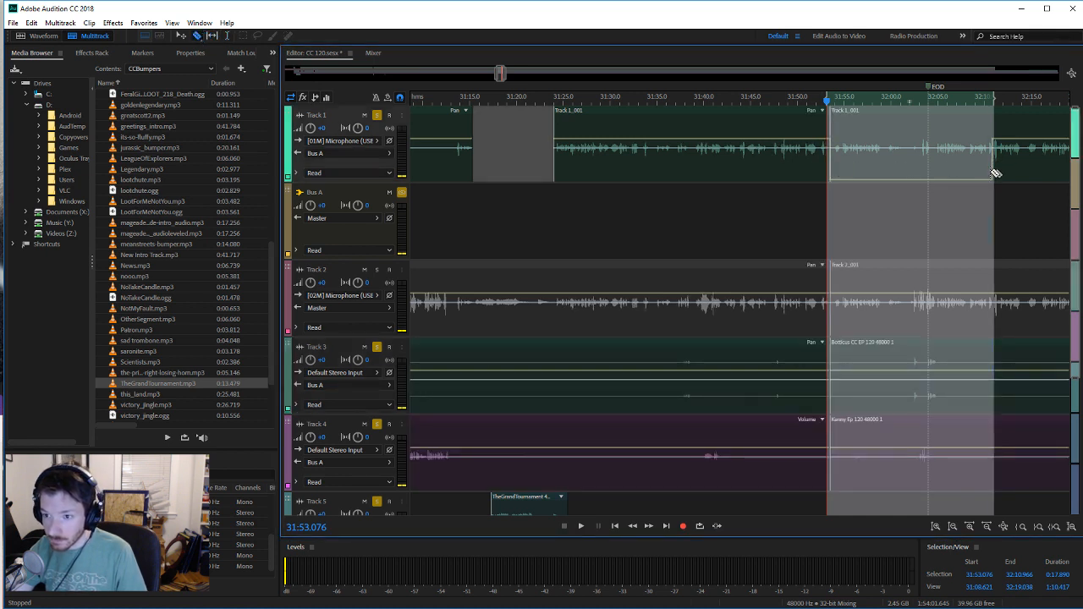
pyautogui.click(994, 173)
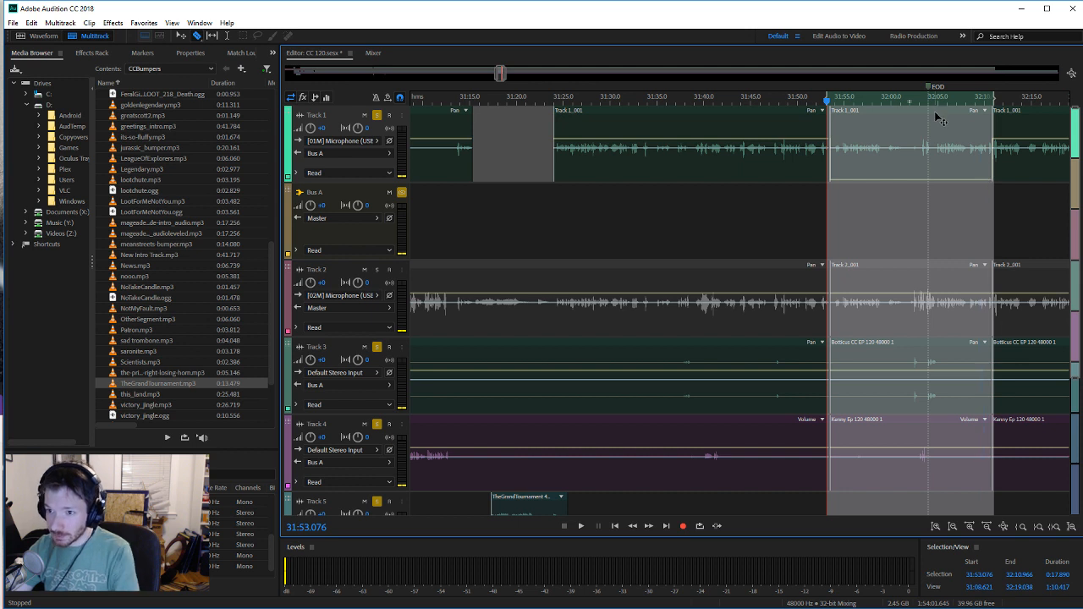
# Step: Delete the split-off middle pieces on Tracks 1, 3 and 4, and clear the time selection
pyautogui.press('Delete')
pyautogui.click(926, 343)
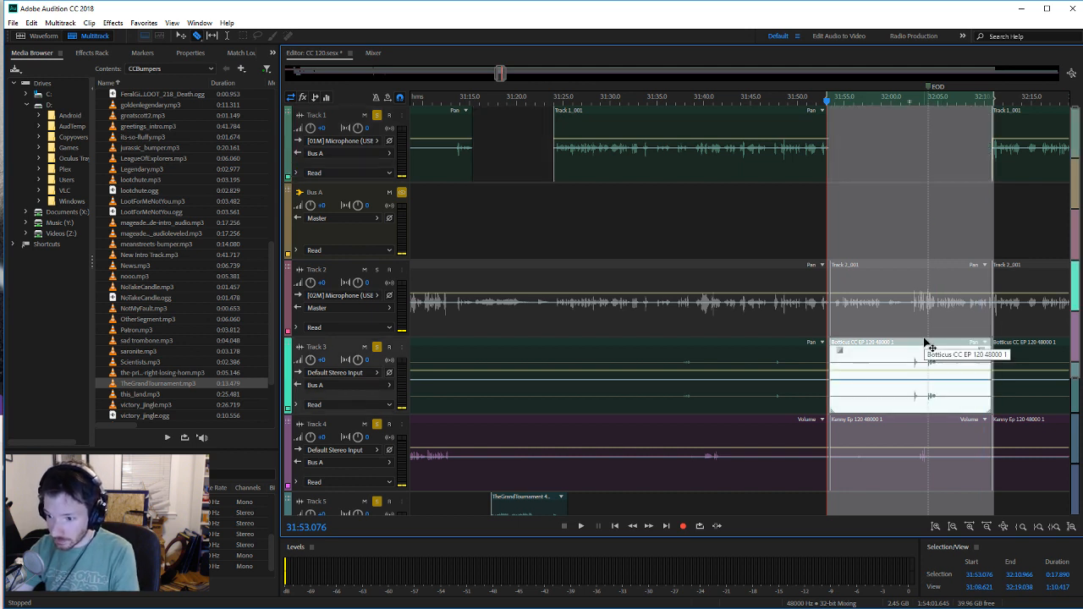
pyautogui.press('Delete')
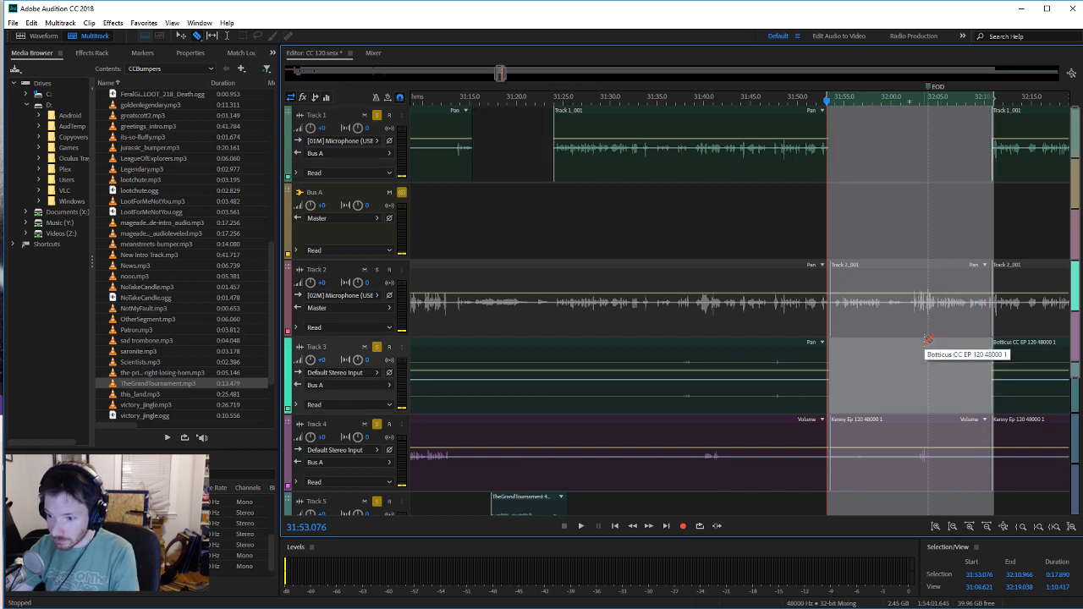
pyautogui.click(894, 420)
pyautogui.press('Delete')
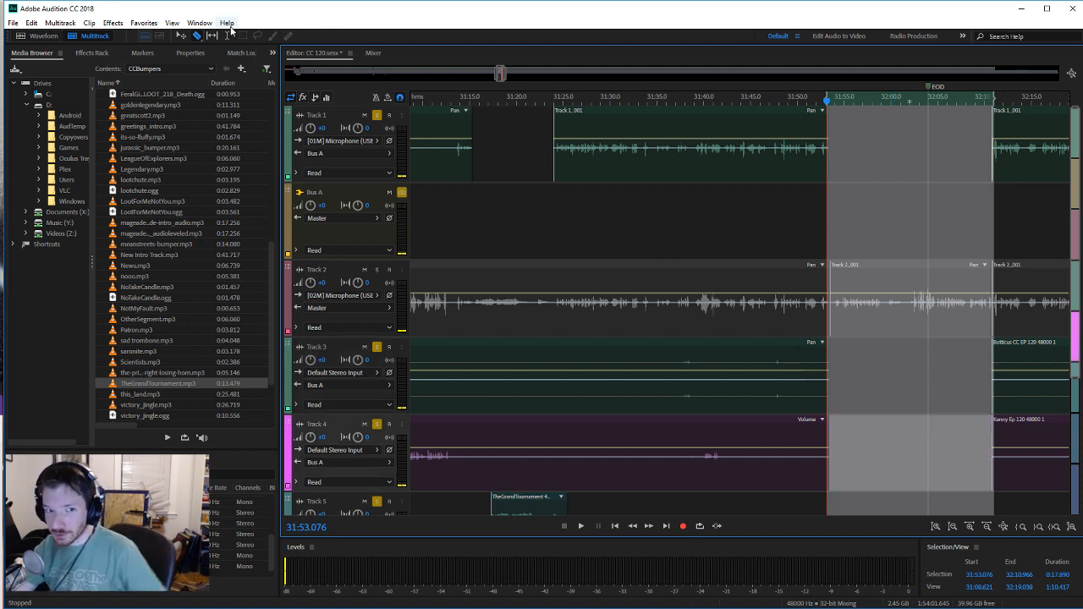
pyautogui.click(895, 217)
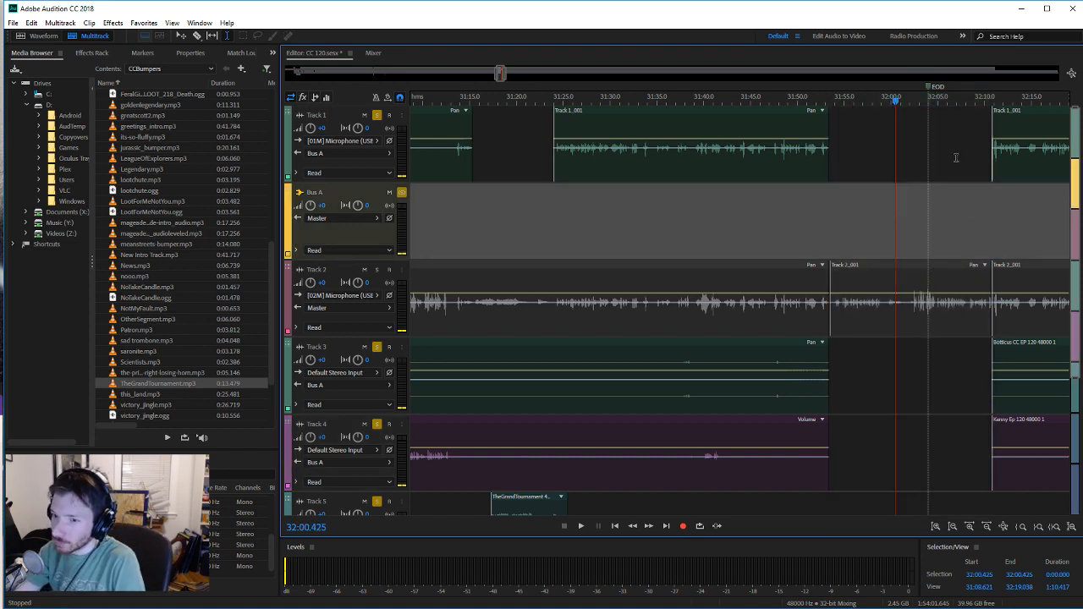
# Step: Check by ear the end of the Track 1 clip before the gap, playing from about 31:51.8 past the cut
pyautogui.click(818, 159)
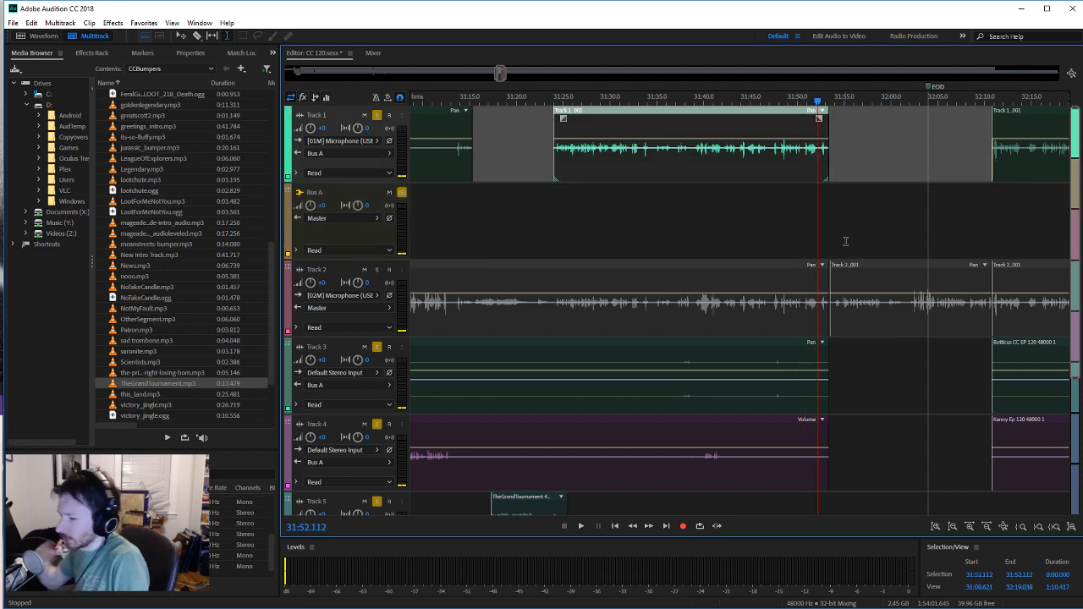
pyautogui.click(980, 147)
pyautogui.click(992, 153)
pyautogui.click(985, 156)
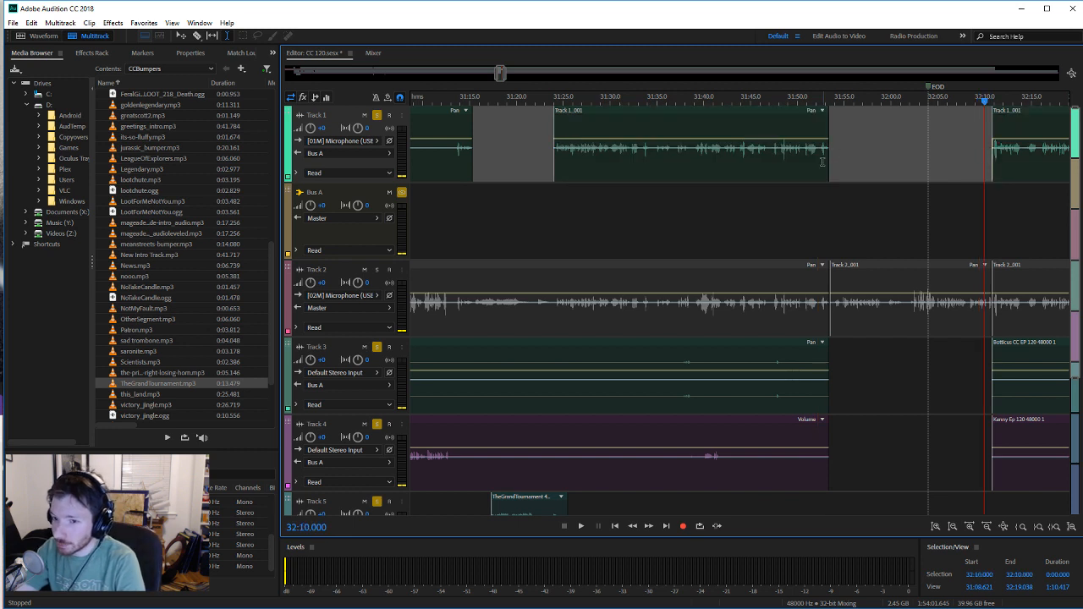
pyautogui.click(818, 162)
pyautogui.click(756, 167)
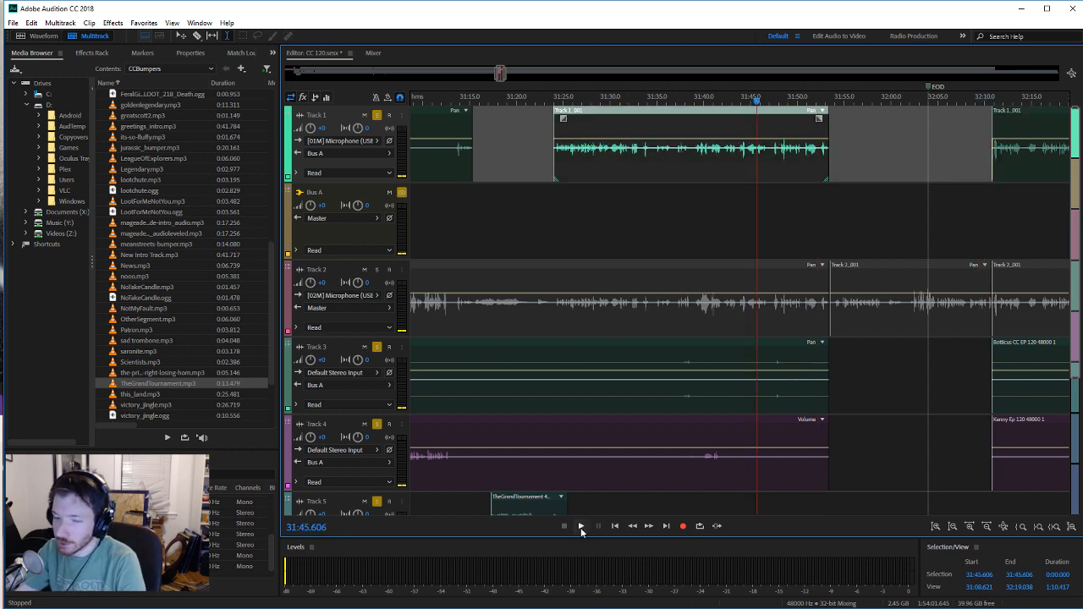
pyautogui.click(814, 165)
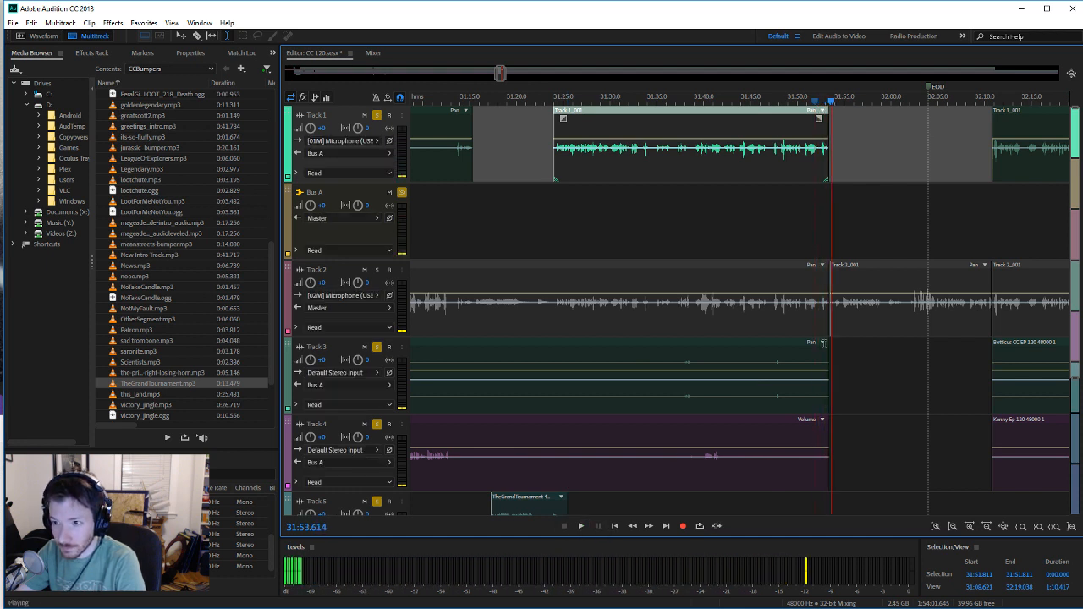
pyautogui.press('space')
# Step: Play from 32:10 across the end of the gap to check the clips' re-entry, and save the session
pyautogui.click(998, 174)
pyautogui.click(984, 171)
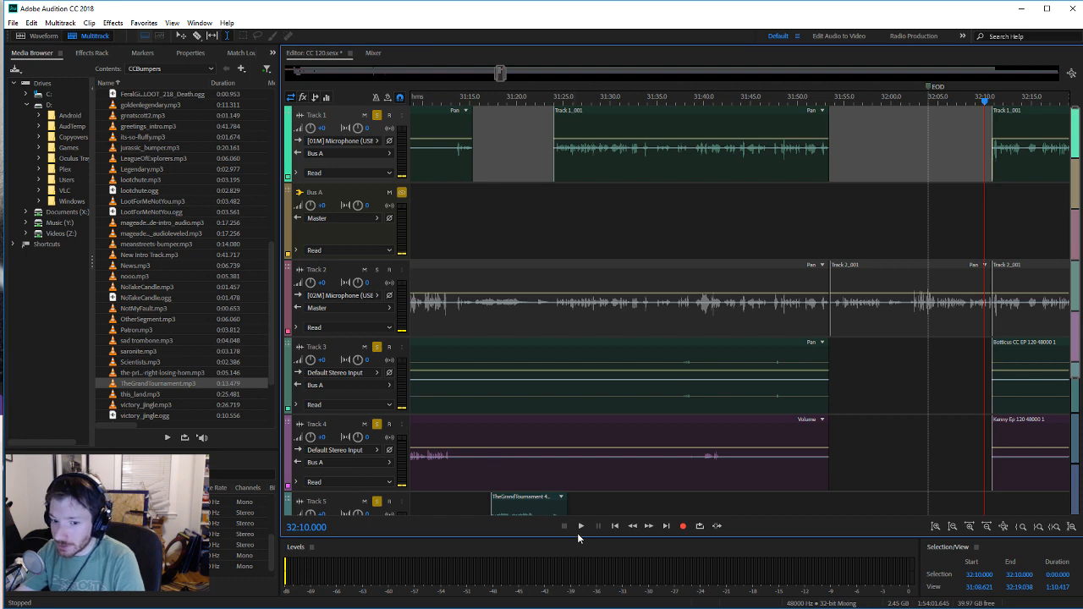
pyautogui.click(580, 527)
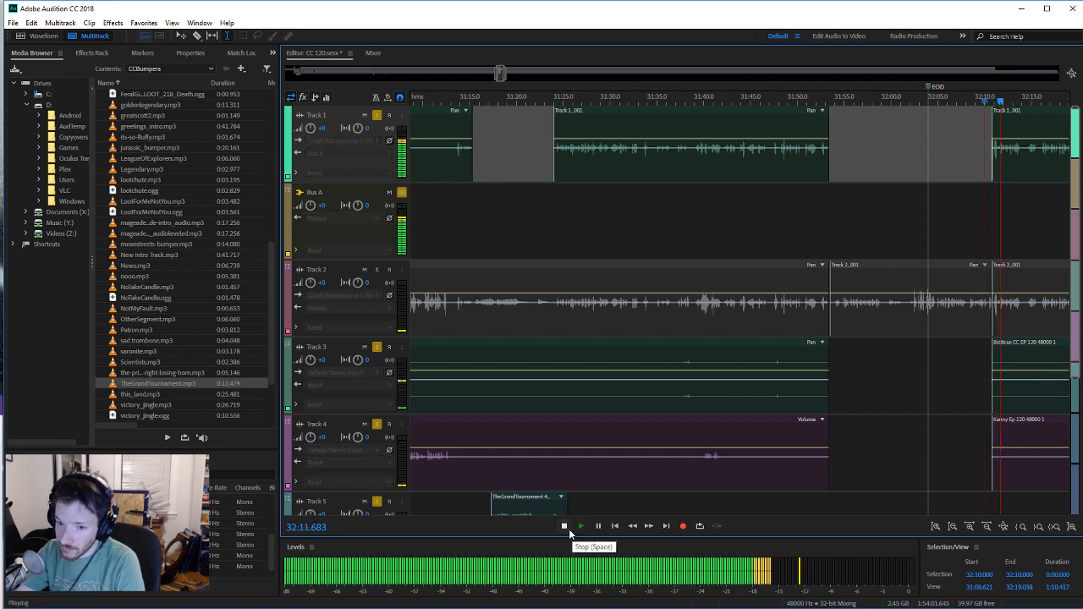
pyautogui.click(566, 527)
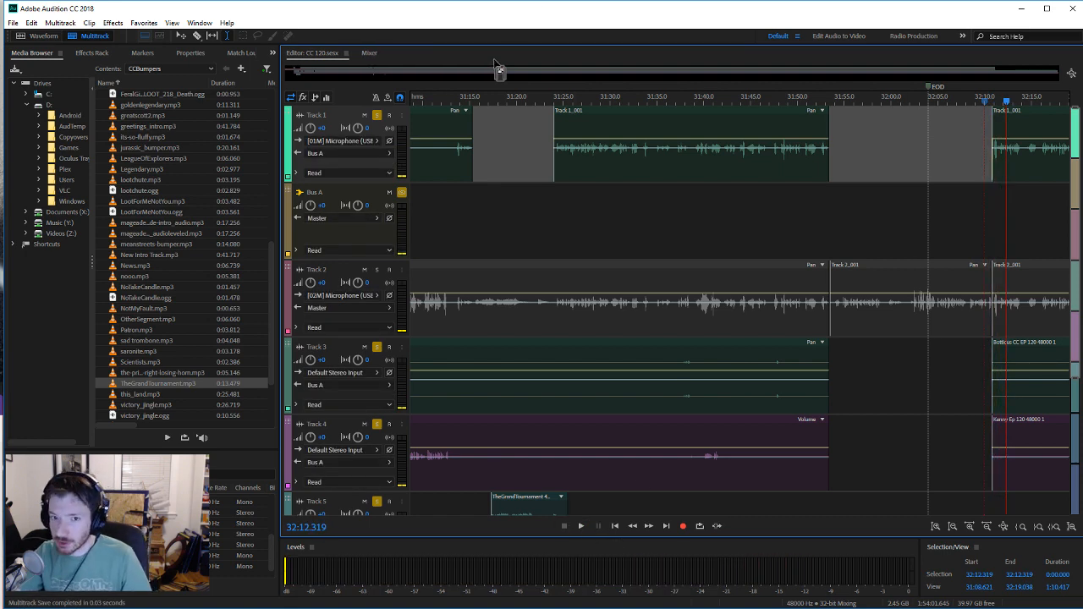
# Step: Listen to the short Track 3 and Track 4 sounds from 33:50, and replay the passage from about 33:42.5
pyautogui.moveTo(499, 73); pyautogui.dragTo(508, 73)
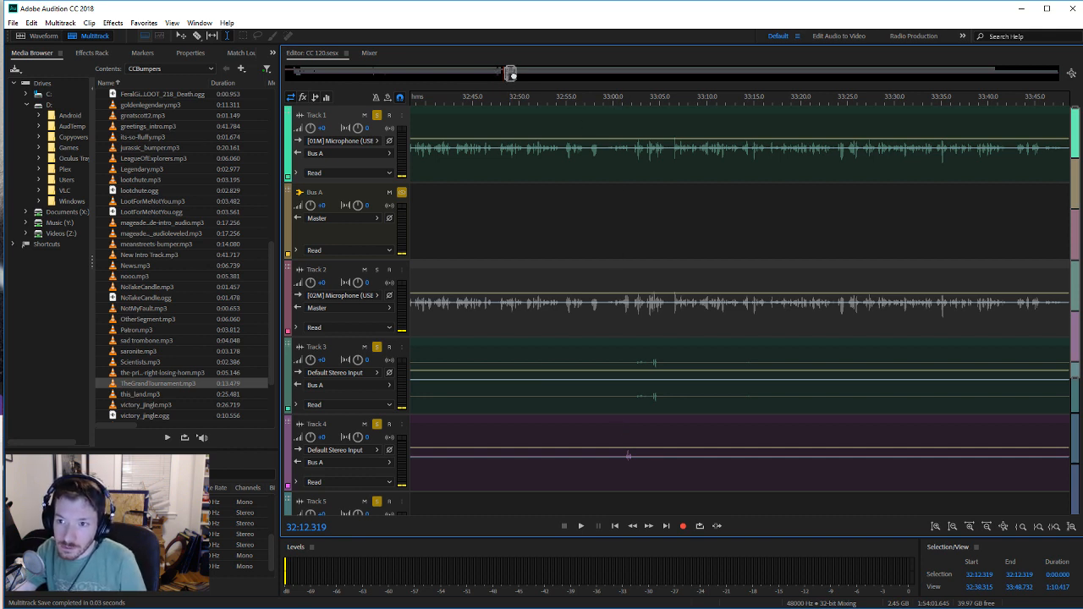
pyautogui.moveTo(510, 74); pyautogui.dragTo(515, 75)
pyautogui.click(517, 407)
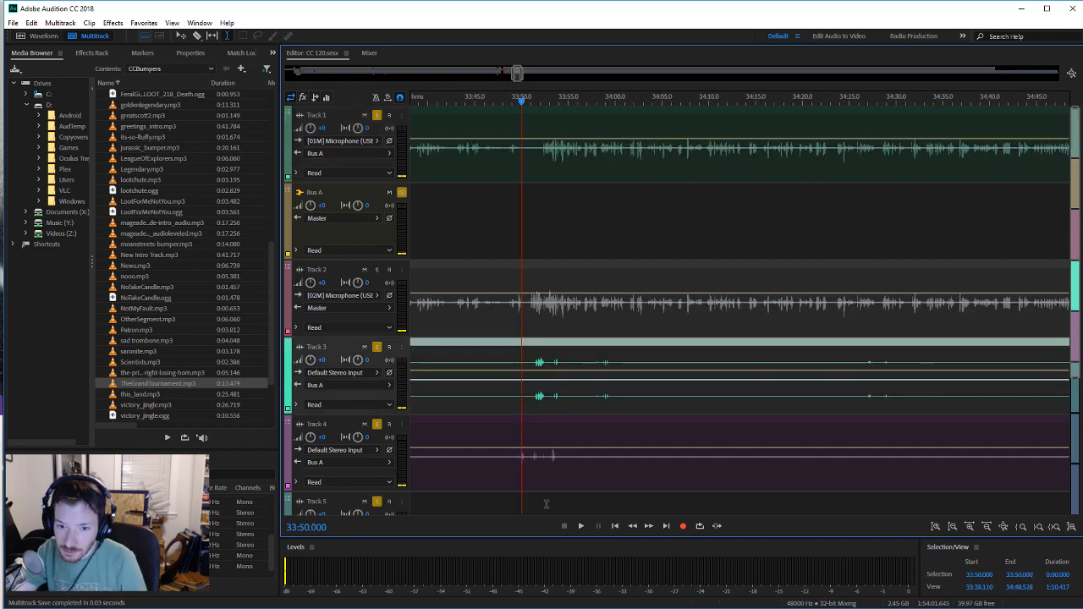
pyautogui.click(580, 526)
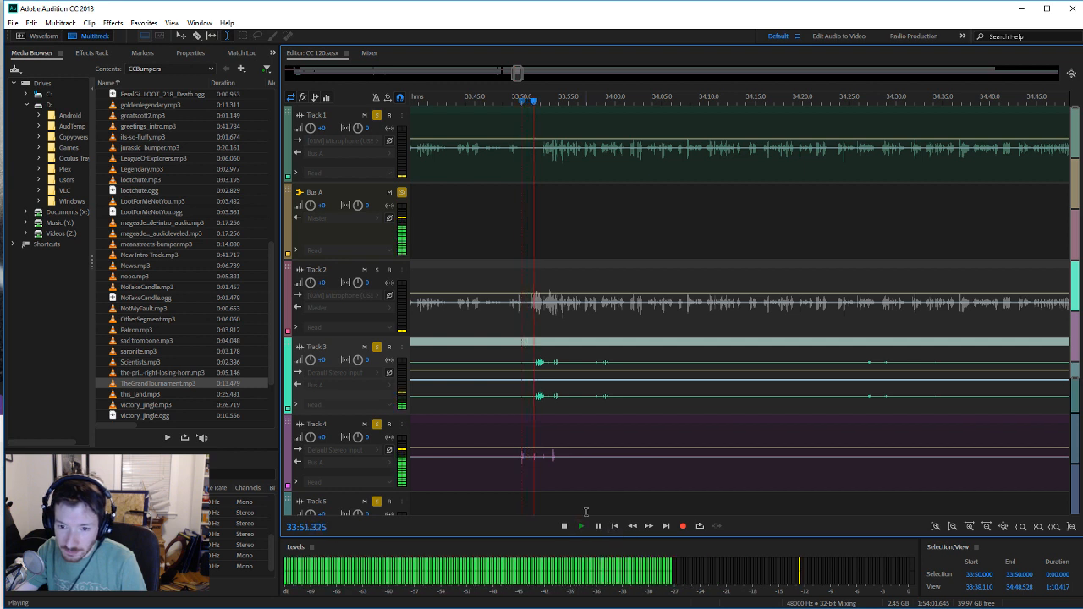
pyautogui.click(564, 526)
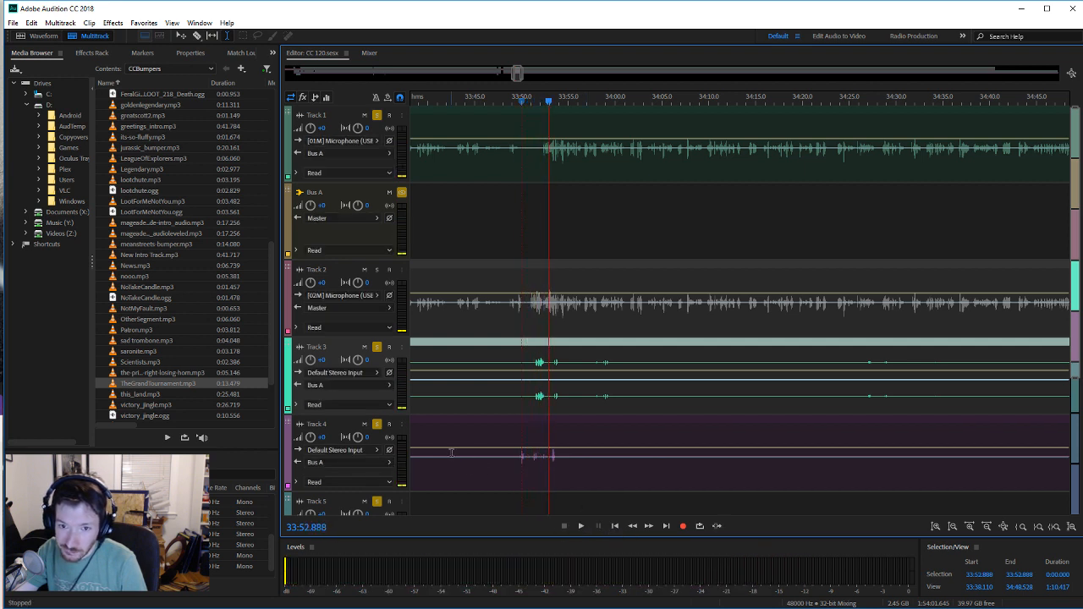
pyautogui.click(451, 454)
pyautogui.click(580, 526)
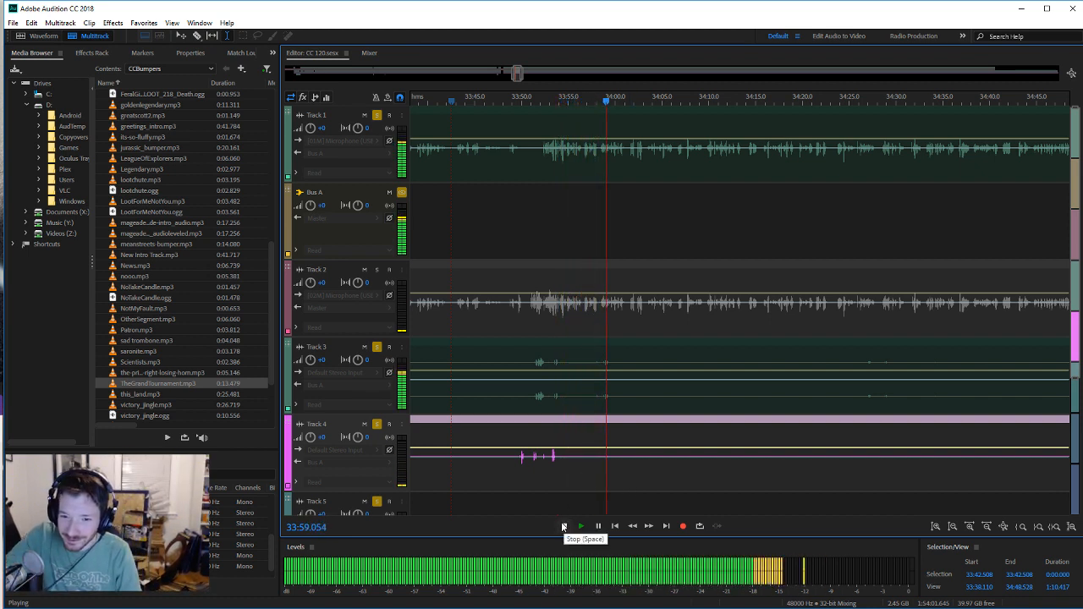
pyautogui.click(562, 527)
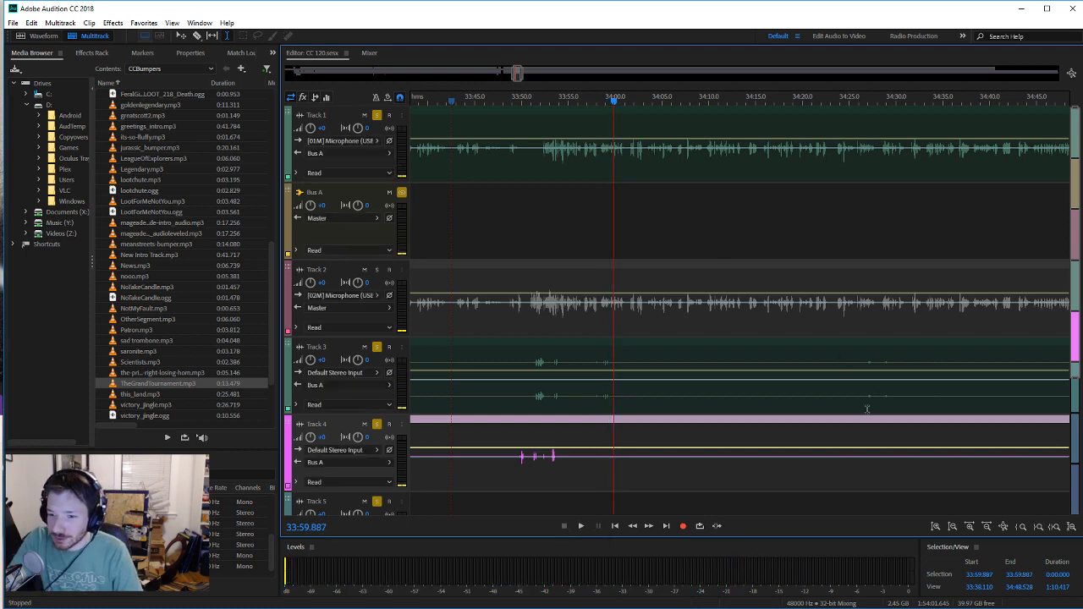
# Step: Check the faint Track 3 sounds by ear from about 34:26.8 and from about 35:17.3, and save the session
pyautogui.click(866, 410)
pyautogui.click(581, 526)
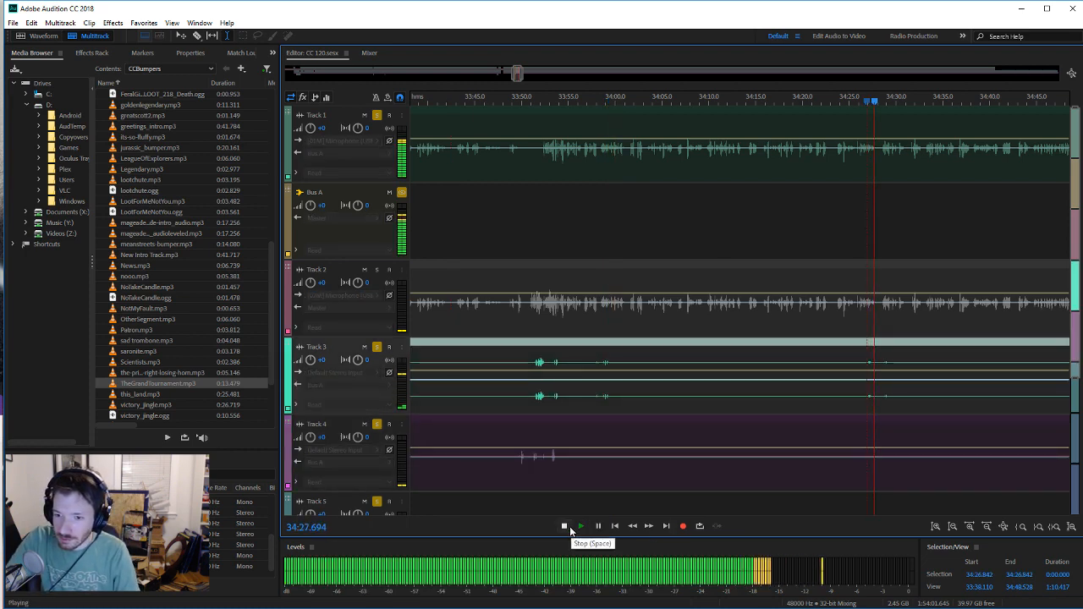
pyautogui.click(564, 526)
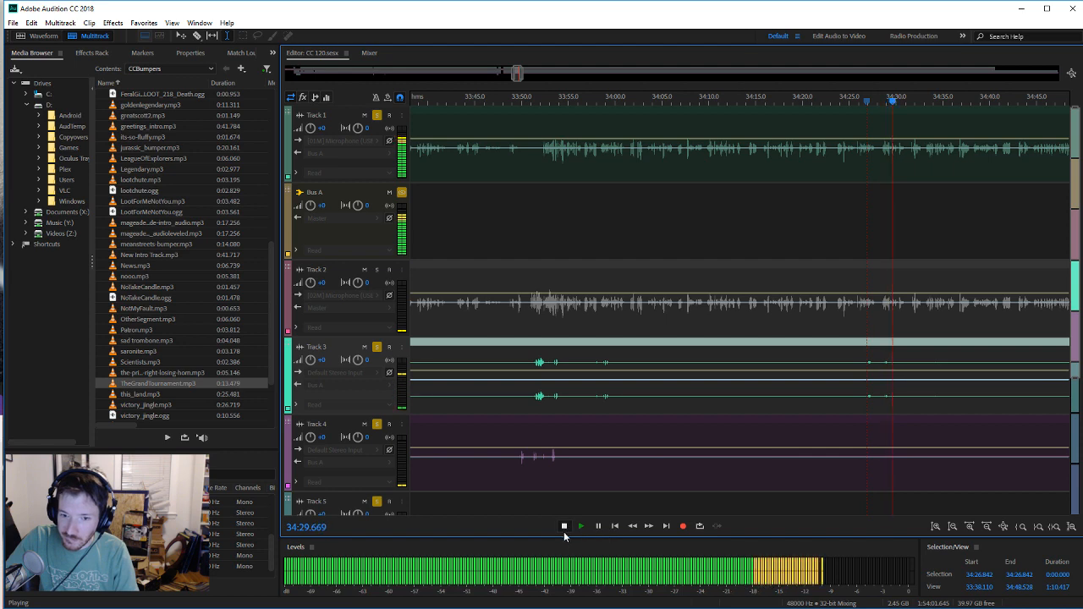
pyautogui.moveTo(516, 75); pyautogui.dragTo(522, 82)
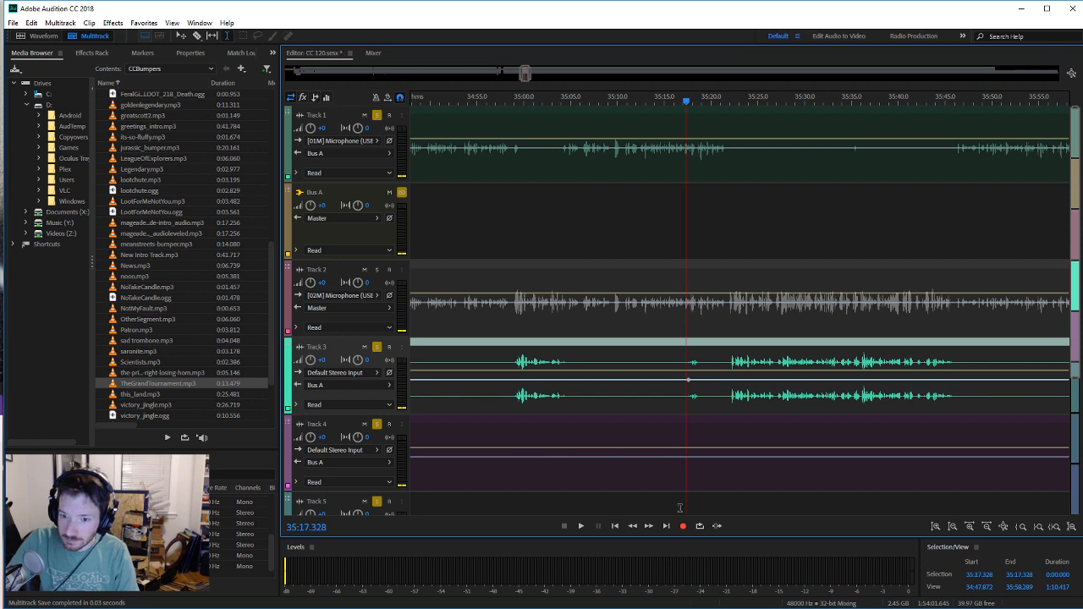
pyautogui.click(583, 526)
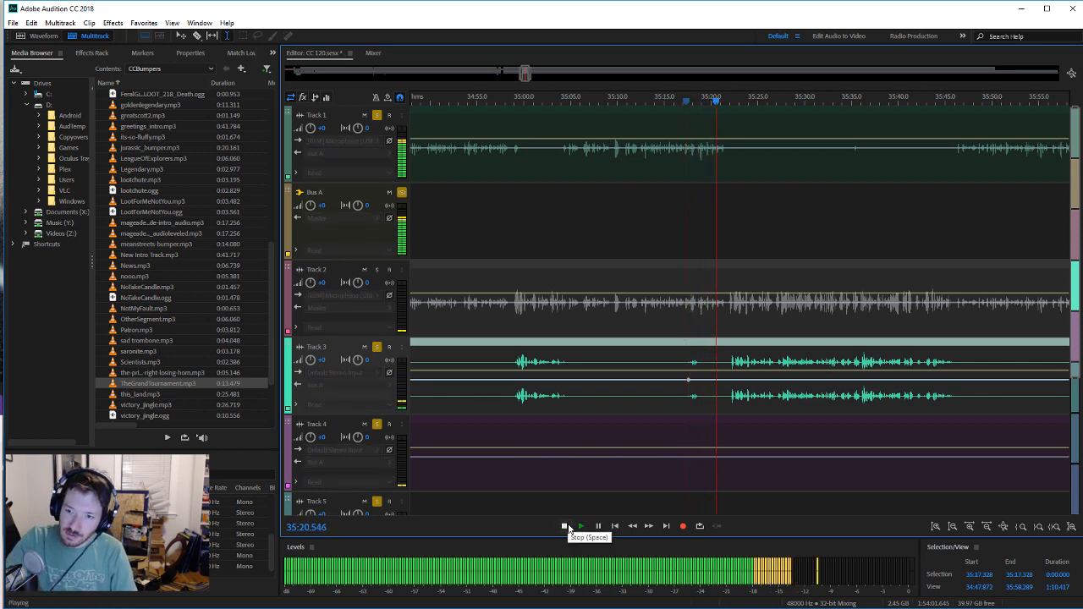
pyautogui.click(567, 527)
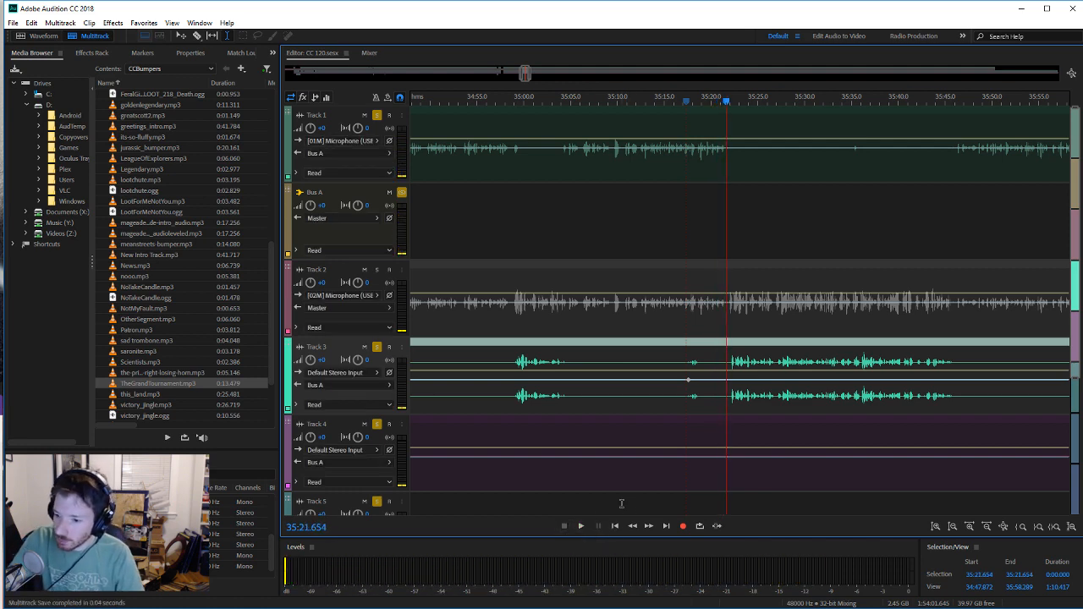
# Step: Listen to the stray noise on Track 1 at 35:35 and silence Track 1 between 35:35 and about 35:36.7
pyautogui.moveTo(525, 72); pyautogui.dragTo(526, 75)
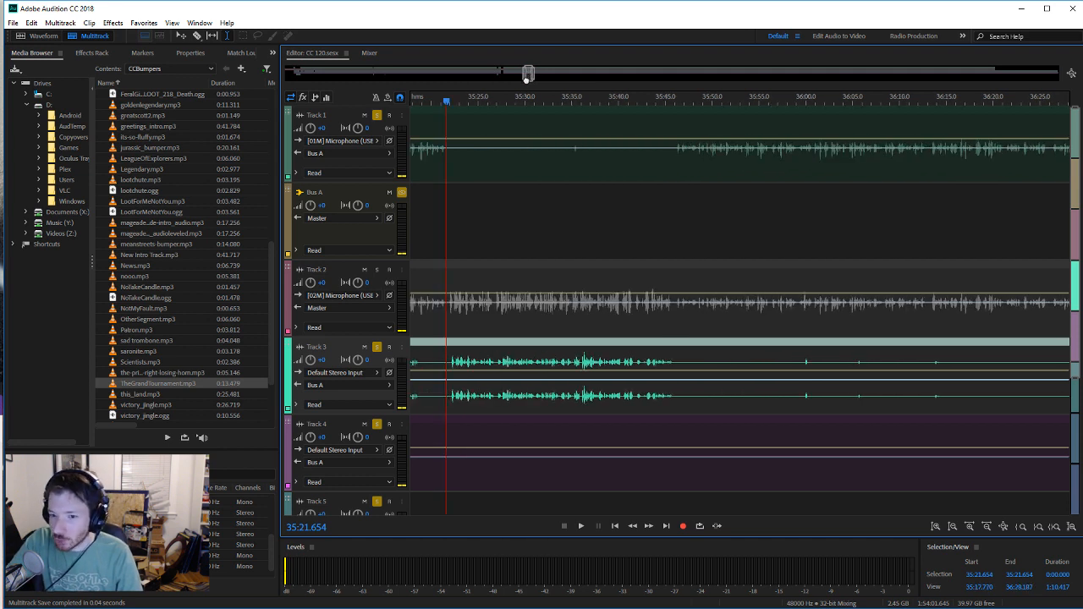
pyautogui.click(573, 157)
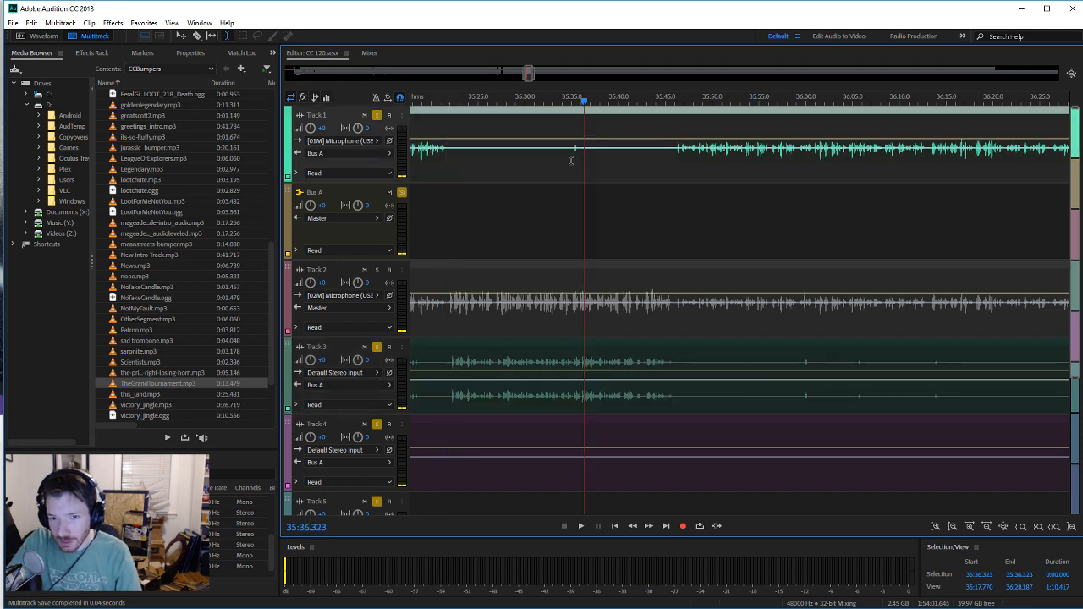
pyautogui.click(582, 526)
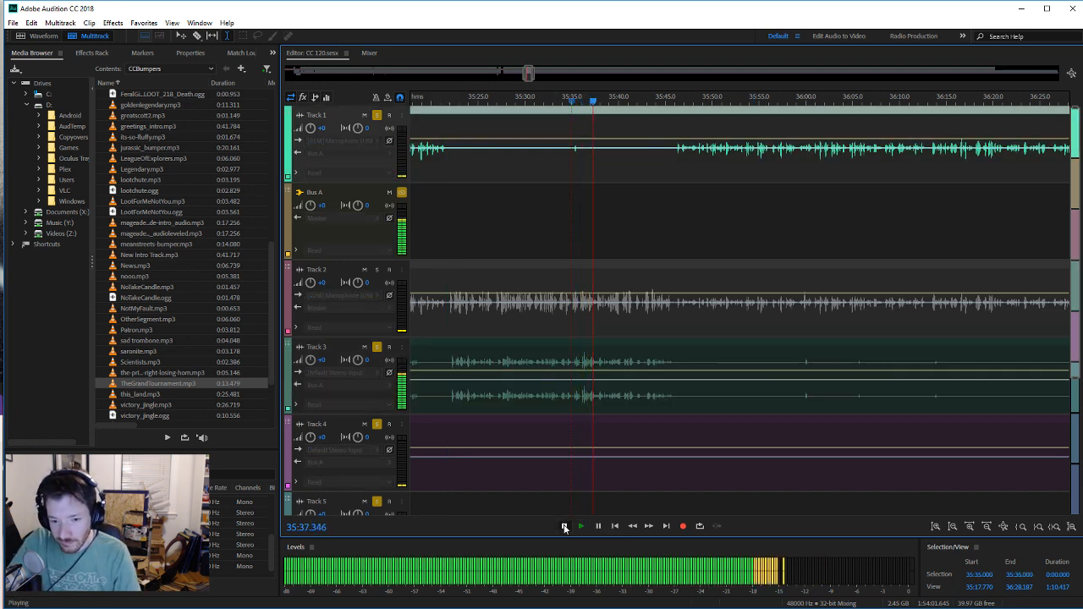
pyautogui.click(564, 526)
pyautogui.moveTo(573, 149); pyautogui.dragTo(588, 151)
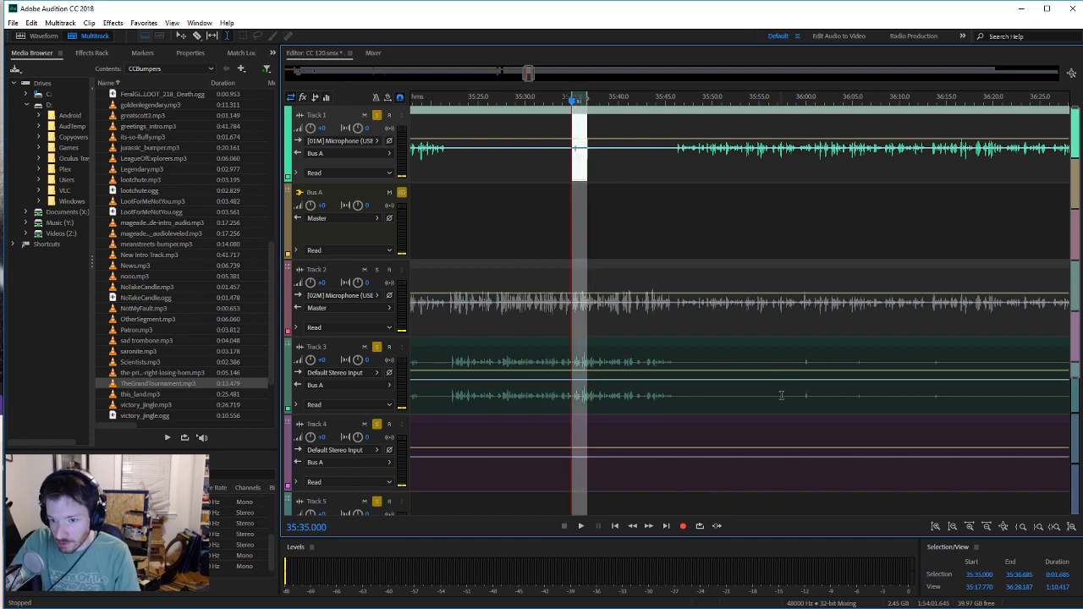
# Step: Check the faint Track 3 sounds by ear from about 35:58.7, and save the session
pyautogui.click(793, 399)
pyautogui.click(580, 527)
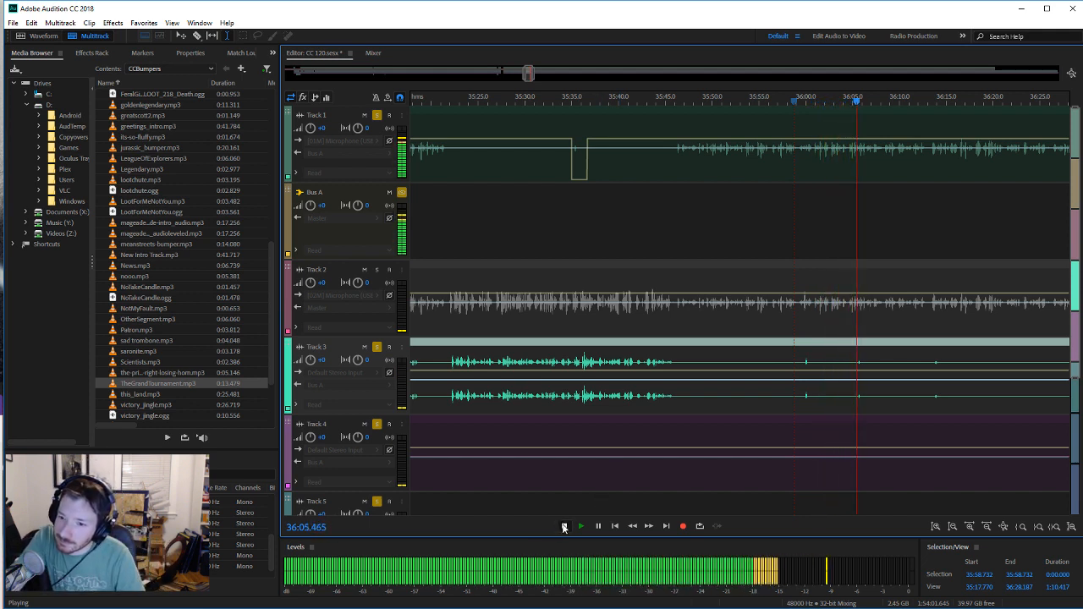
pyautogui.click(564, 526)
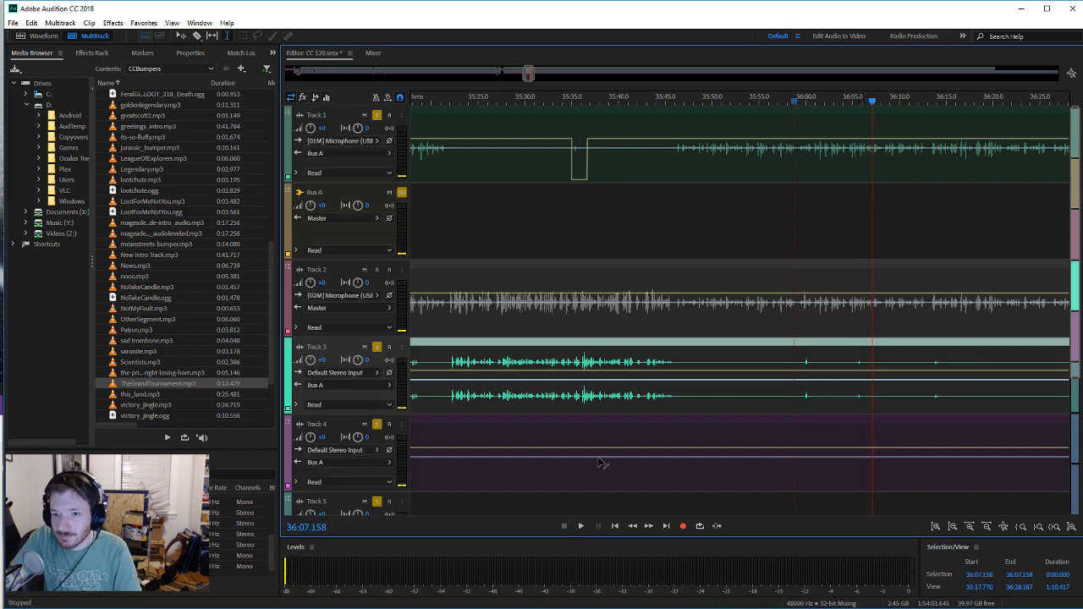
# Step: Listen to the handover from Track 3 to Track 1 from about 37:37, and save the session
pyautogui.moveTo(528, 73); pyautogui.dragTo(539, 74)
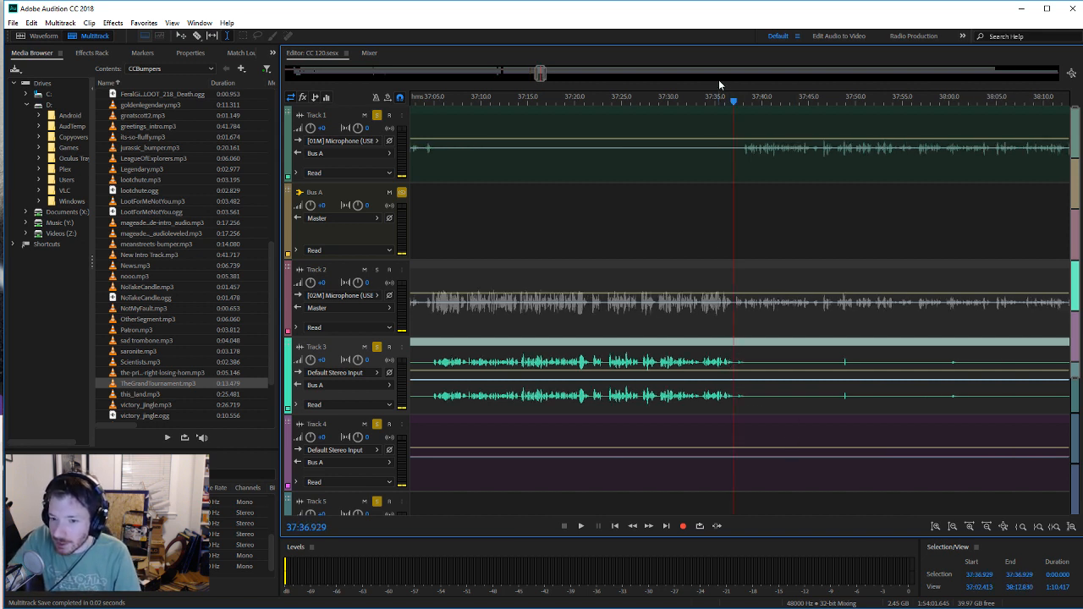
pyautogui.click(731, 156)
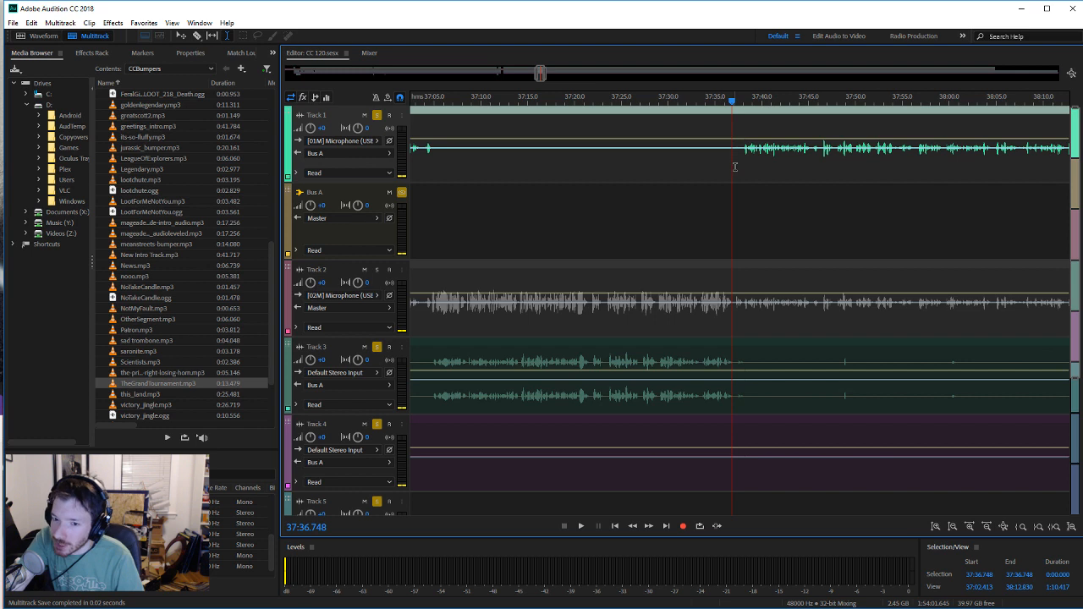
pyautogui.click(732, 163)
pyautogui.click(738, 165)
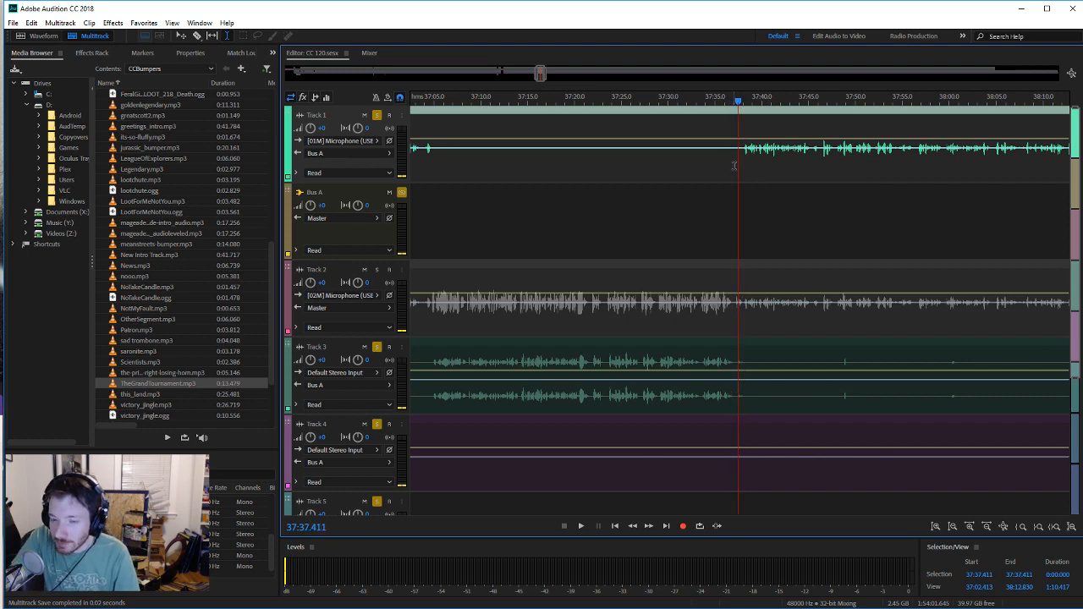
pyautogui.click(733, 165)
pyautogui.click(580, 526)
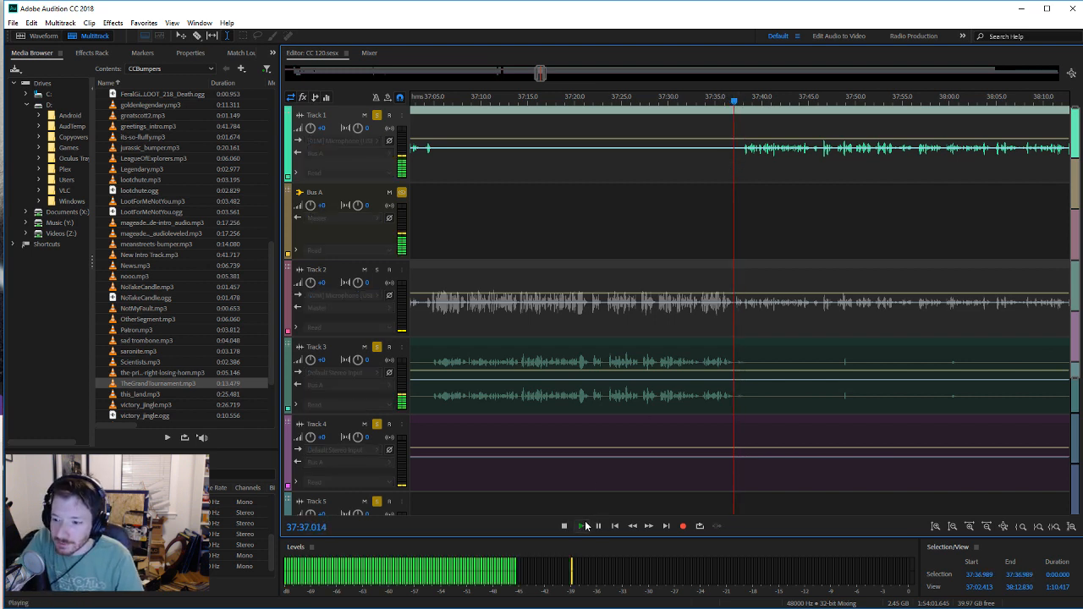
pyautogui.click(564, 526)
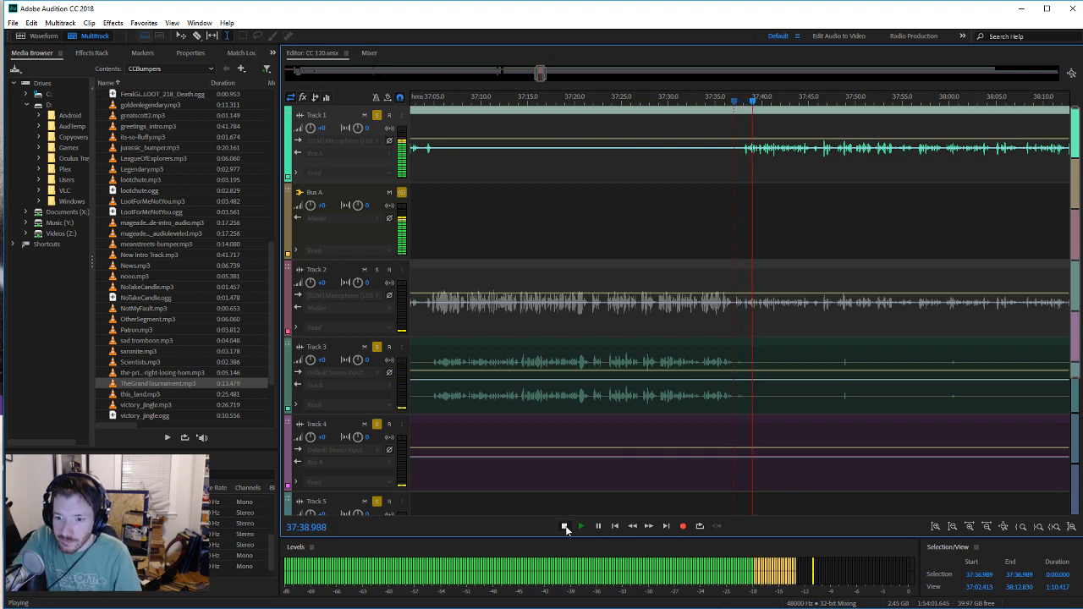
# Step: Check the passages from 38:15 and from about 39:11.5 by ear, and save the session
pyautogui.moveTo(539, 74); pyautogui.dragTo(546, 74)
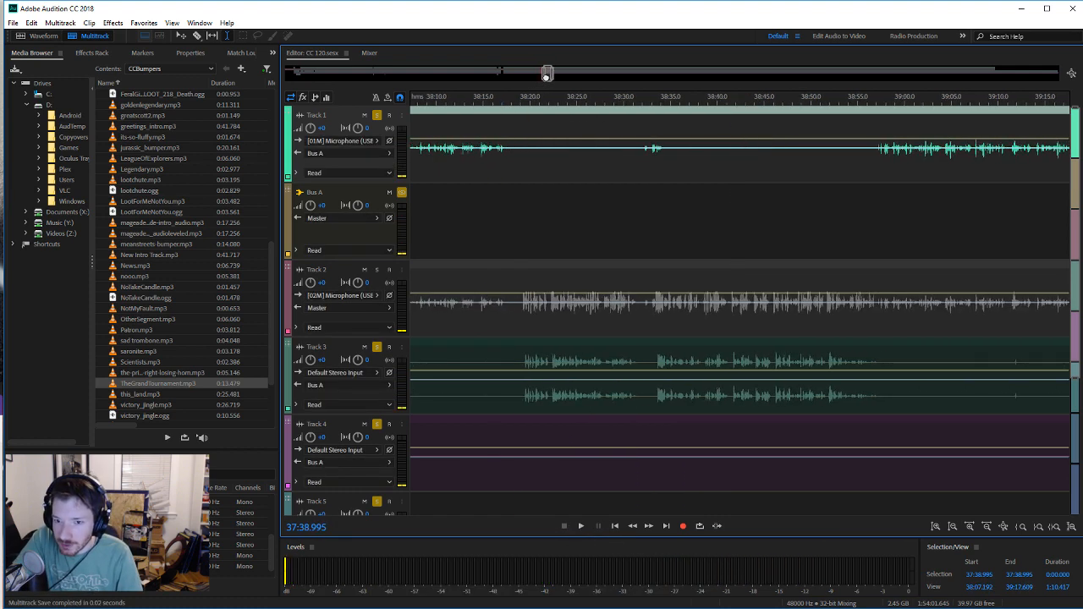
pyautogui.click(481, 404)
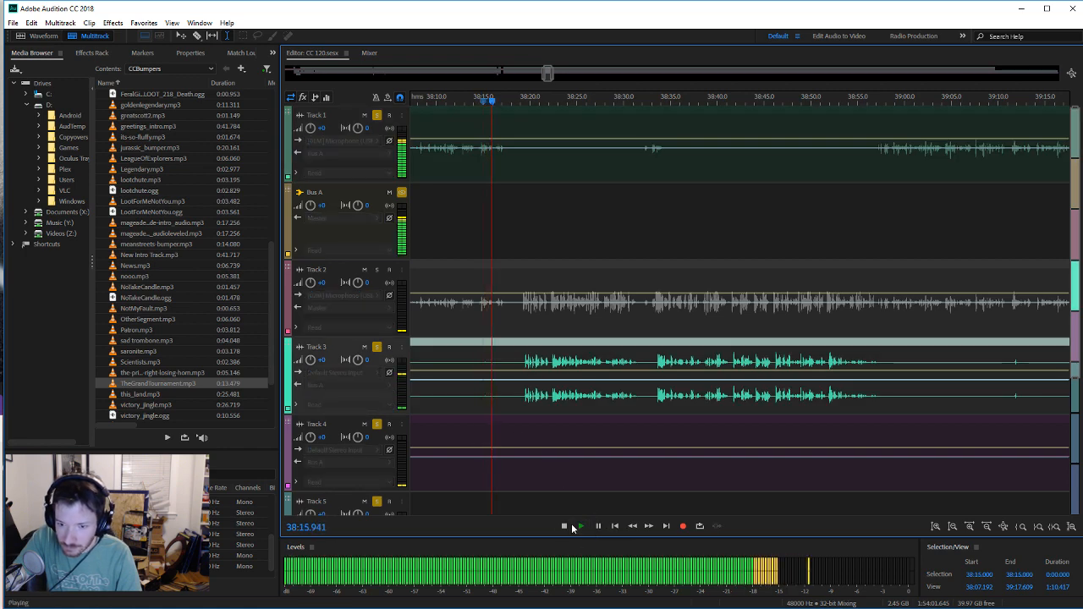
pyautogui.press('space')
pyautogui.click(1013, 392)
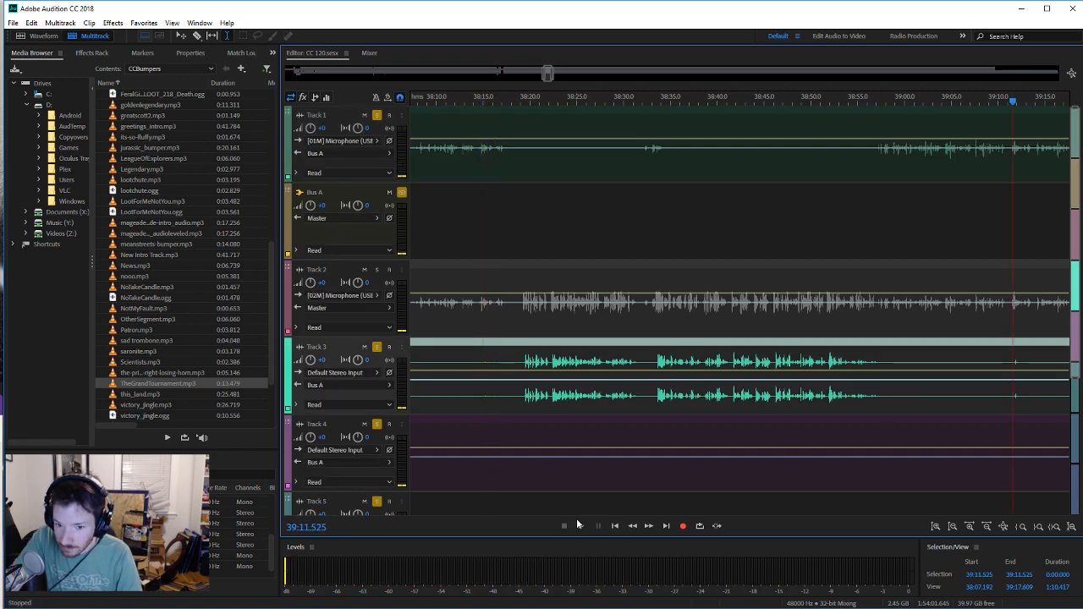
pyautogui.click(579, 524)
pyautogui.click(566, 526)
pyautogui.hotkey('ctrl', 's')
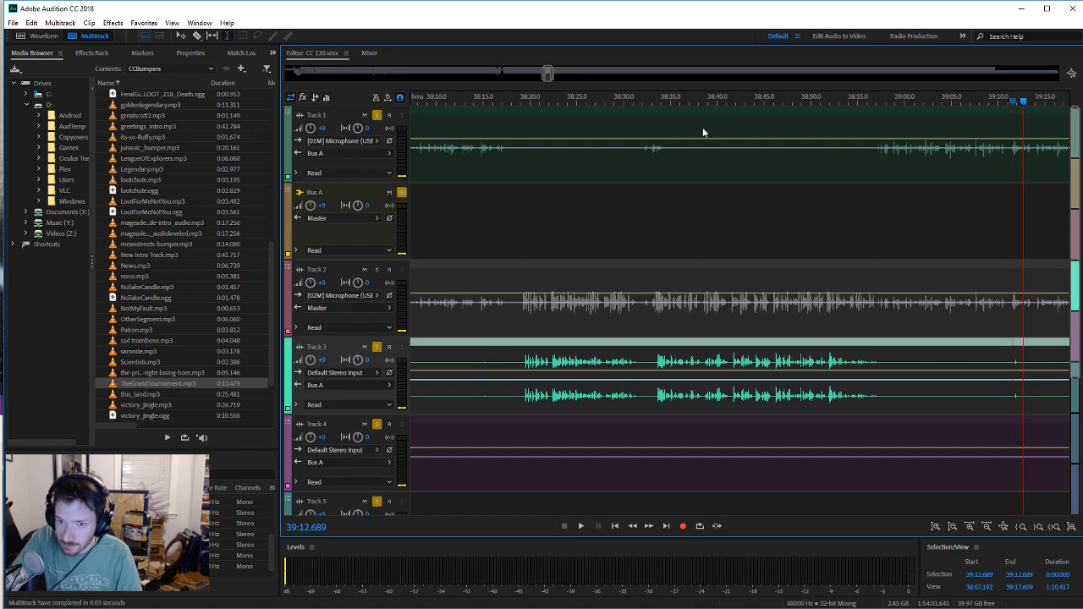
# Step: Listen to the passage from 40:07.2 to about 40:34.7 to check the sounds on Tracks 1, 3 and 4
pyautogui.scroll(-5, 544, 77)
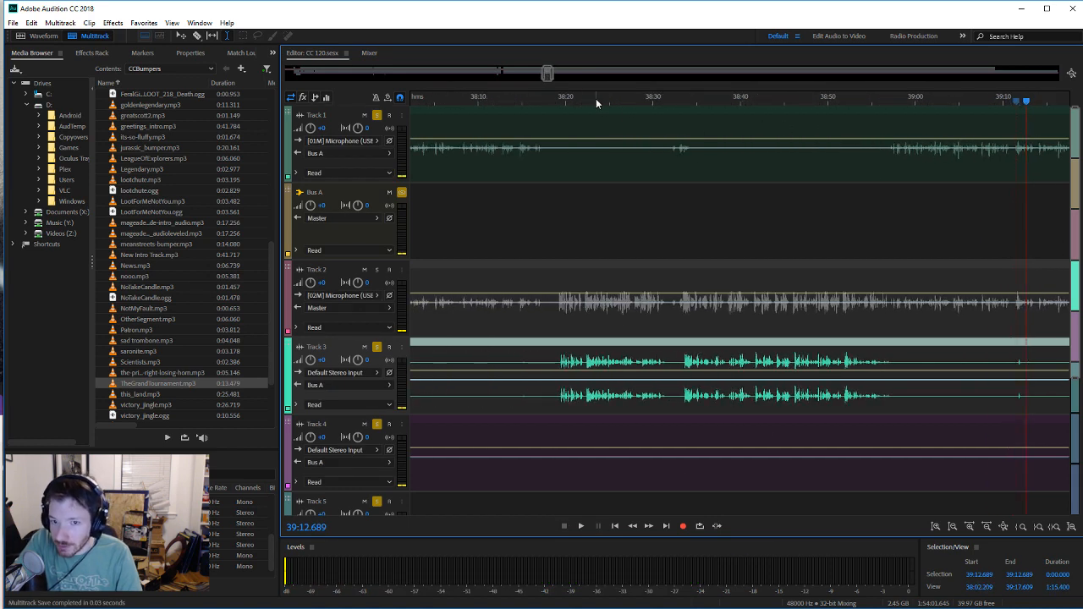
pyautogui.moveTo(548, 74); pyautogui.dragTo(558, 74)
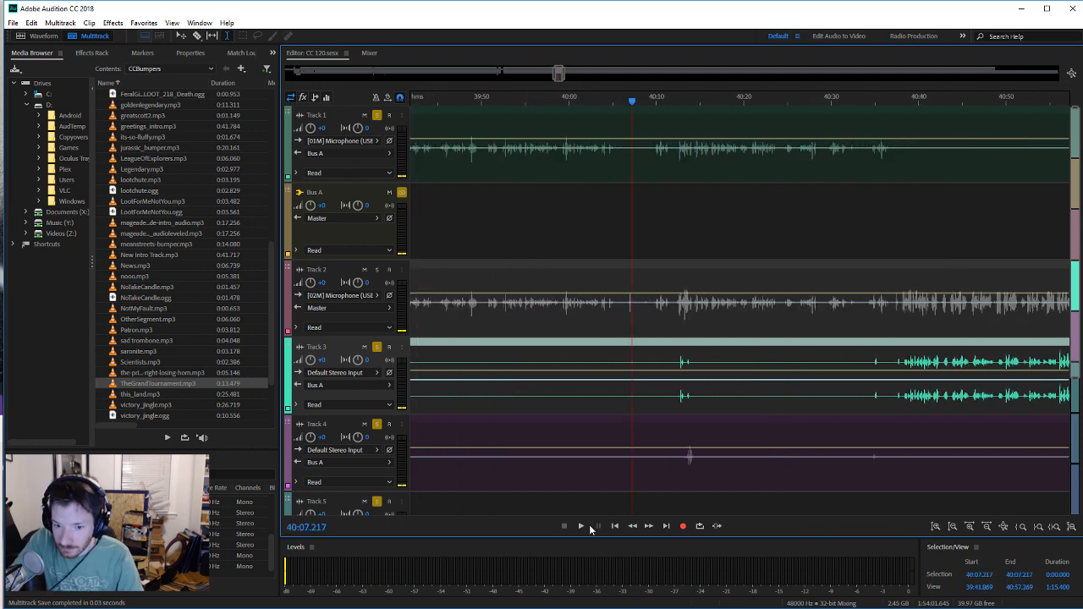
pyautogui.click(589, 526)
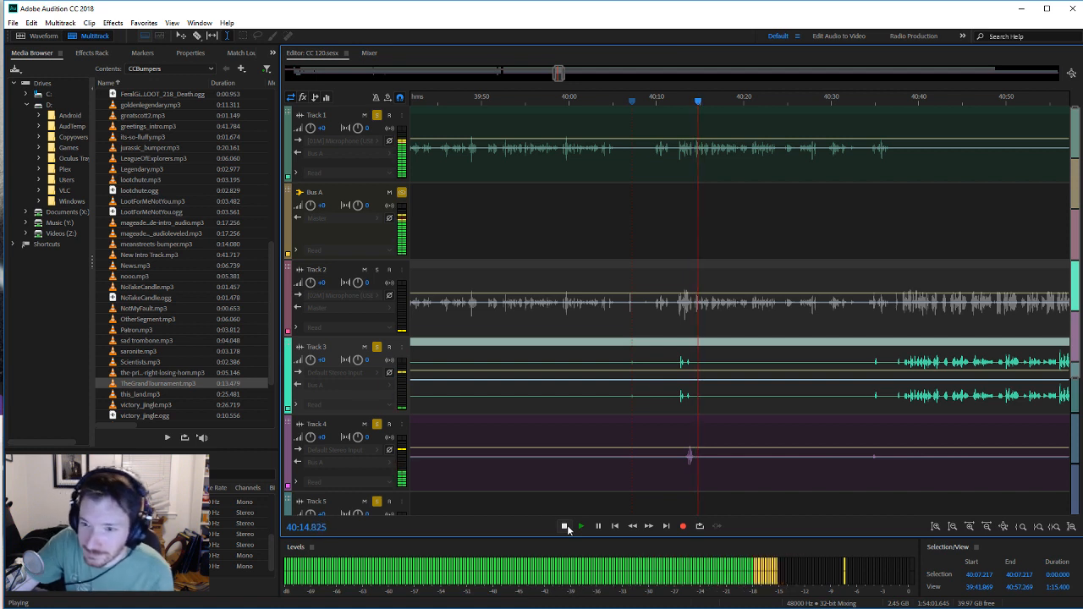
pyautogui.click(565, 525)
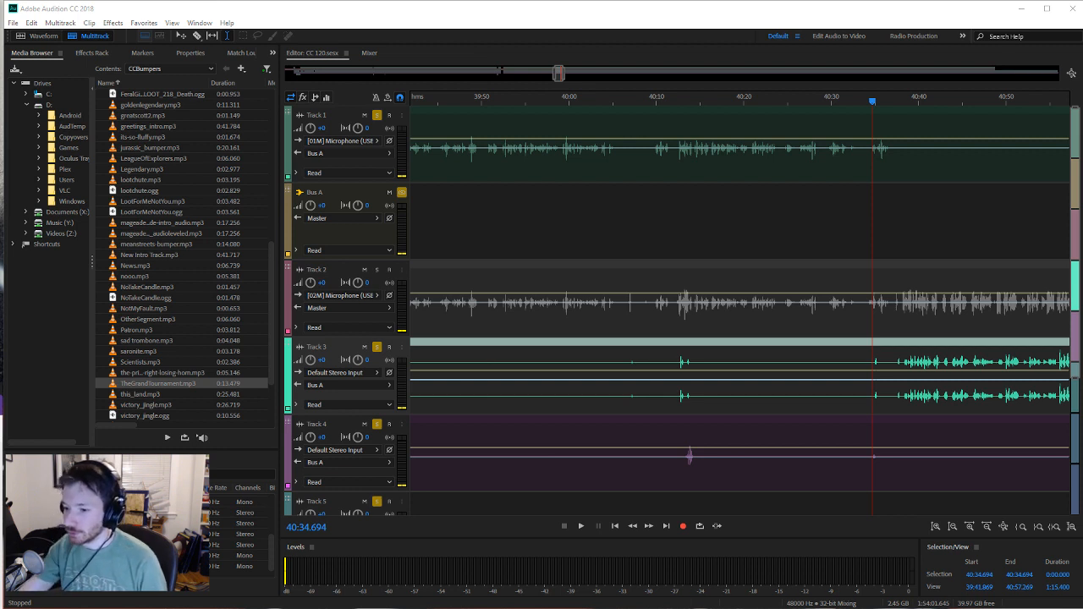
# Step: Listen to the handover from Track 1 to Track 3 from 40:34.3, and save the session
pyautogui.click(868, 404)
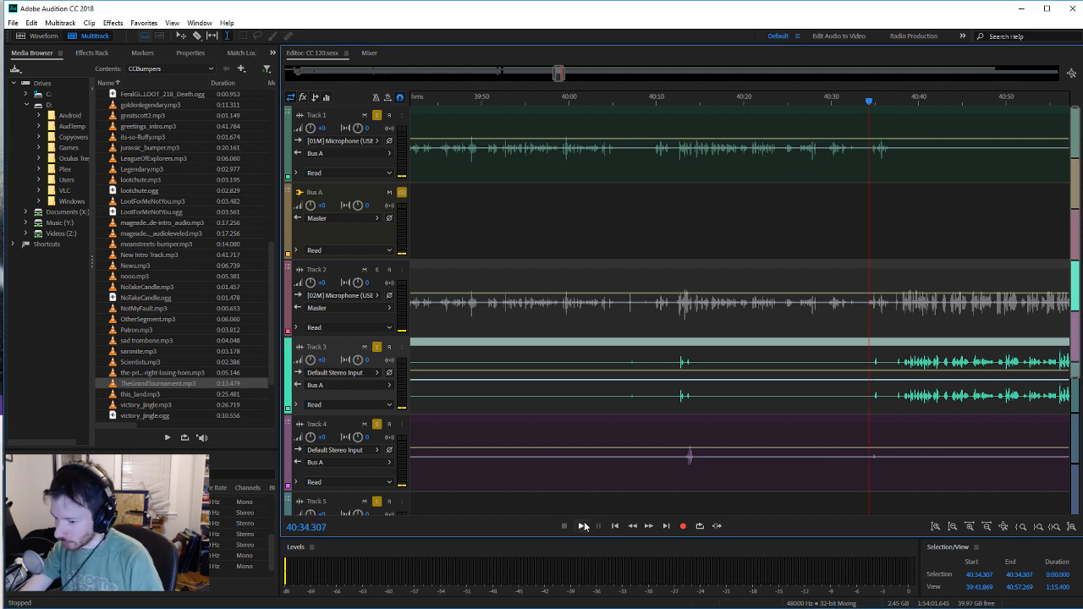
pyautogui.click(583, 526)
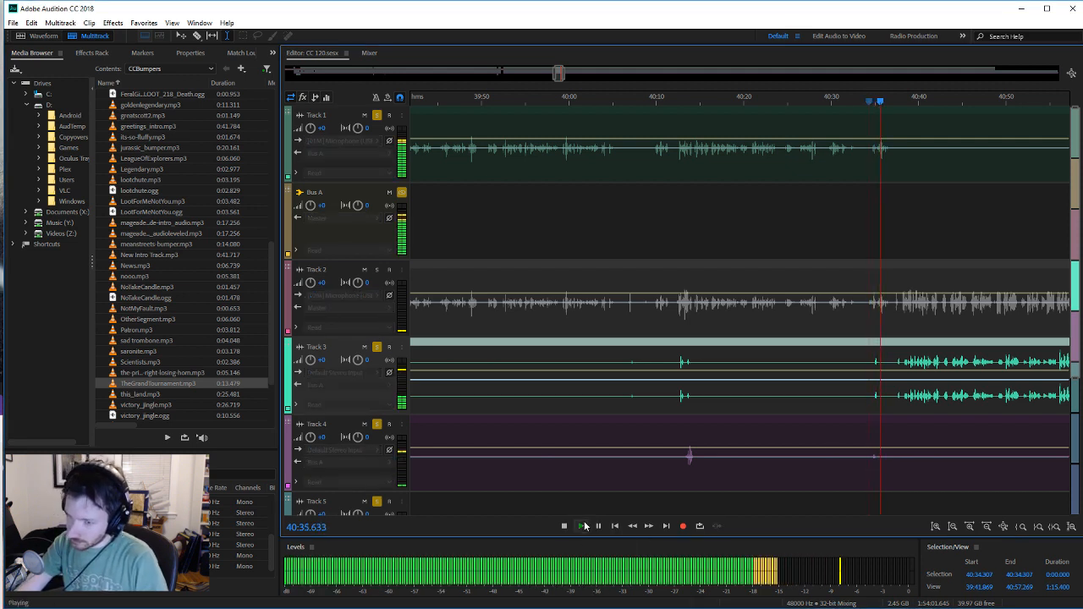
pyautogui.click(563, 526)
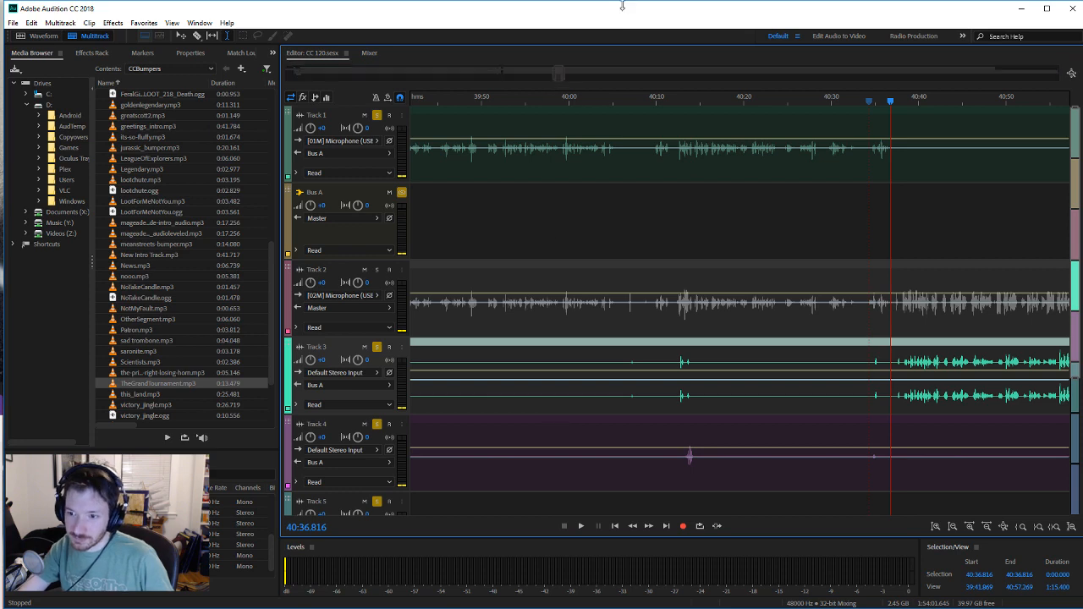
pyautogui.hotkey('ctrl', 's')
# Step: Check the Track 4 sound from 42:06.7 and the Track 3 sound from 42:32.1 by ear, and save the session
pyautogui.moveTo(558, 72); pyautogui.dragTo(572, 75)
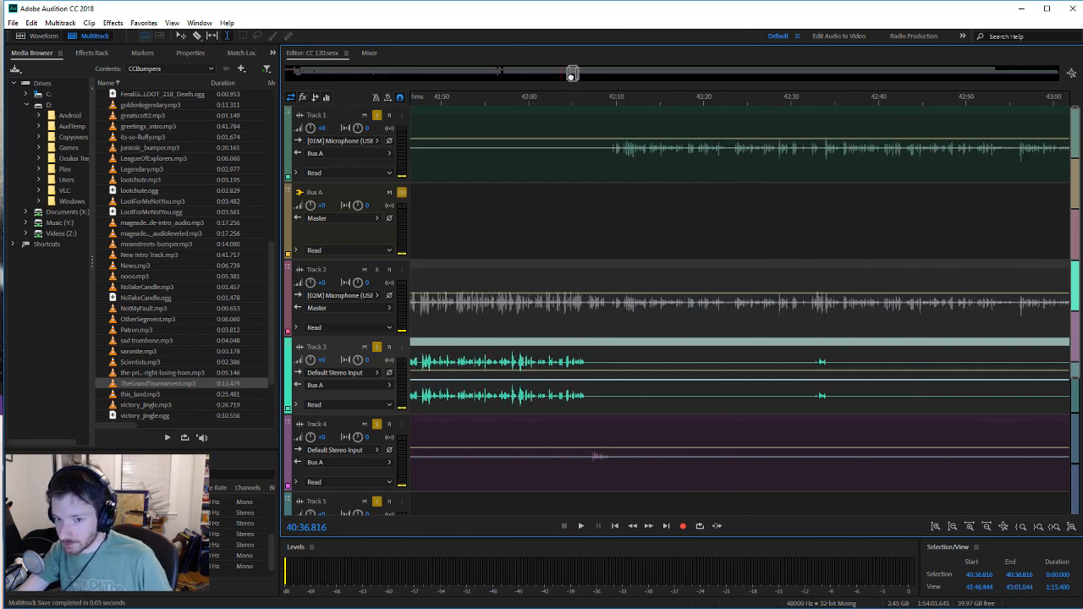
pyautogui.click(588, 458)
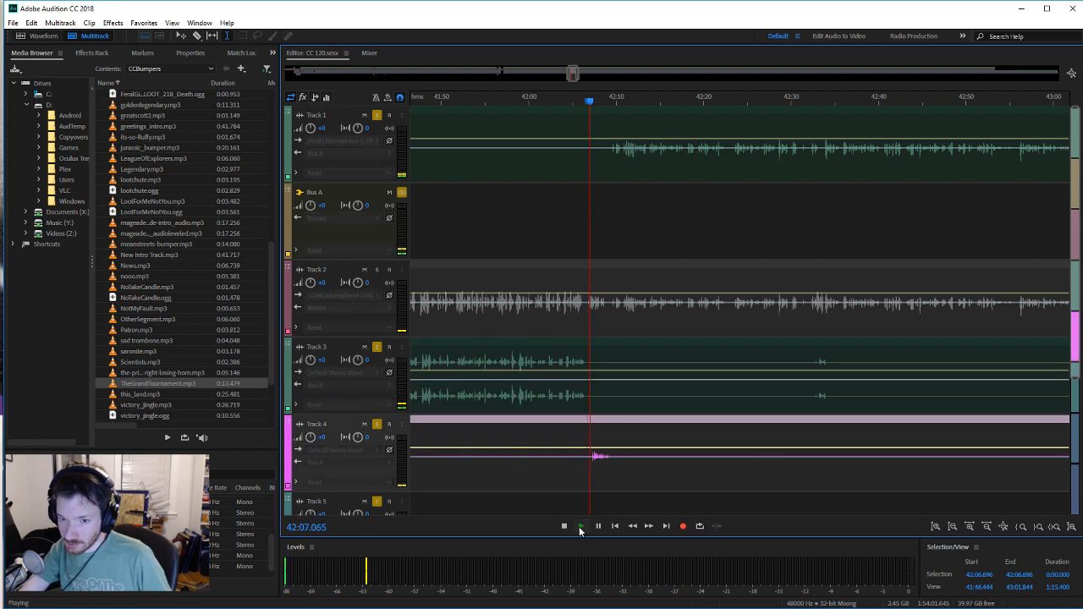
pyautogui.click(581, 526)
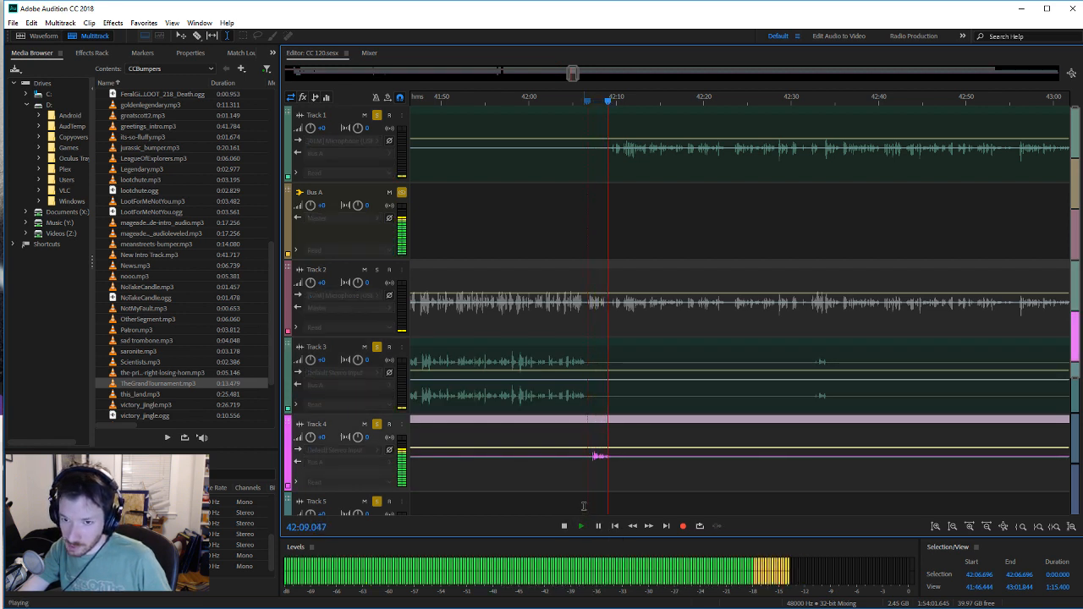
pyautogui.press('space')
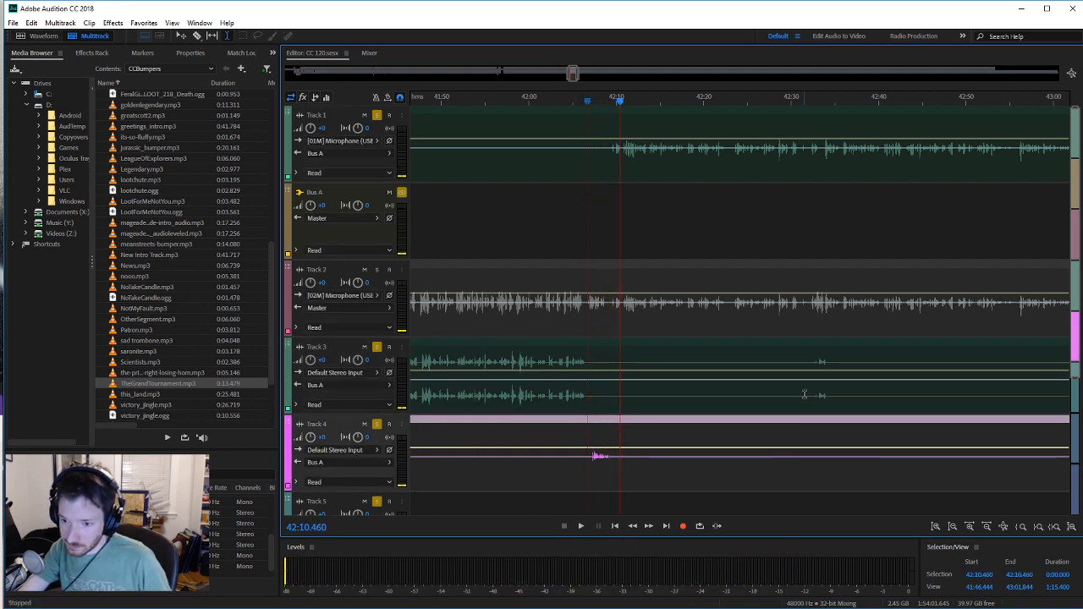
pyautogui.click(810, 394)
pyautogui.click(580, 527)
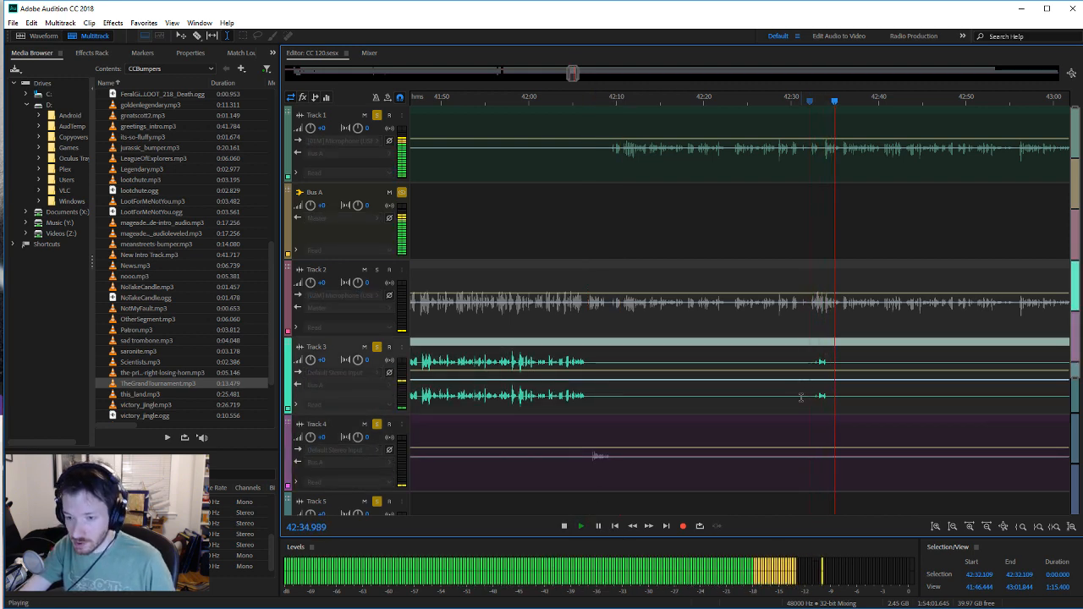
pyautogui.press('space')
# Step: Listen to the faint Track 3 sound from about 43:06.8
pyautogui.moveTo(581, 69); pyautogui.dragTo(577, 74)
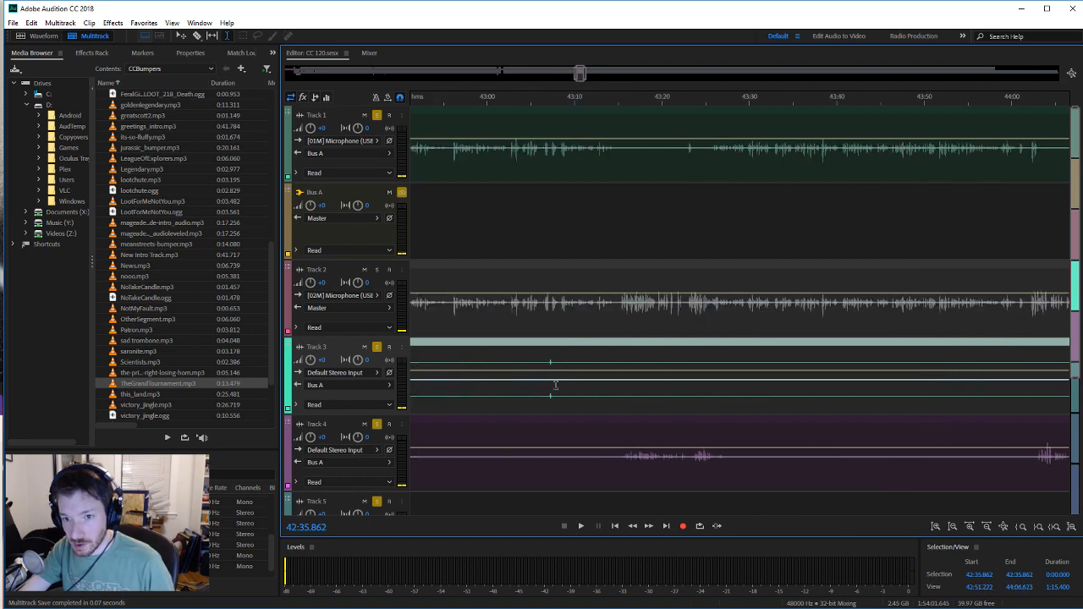
pyautogui.click(580, 528)
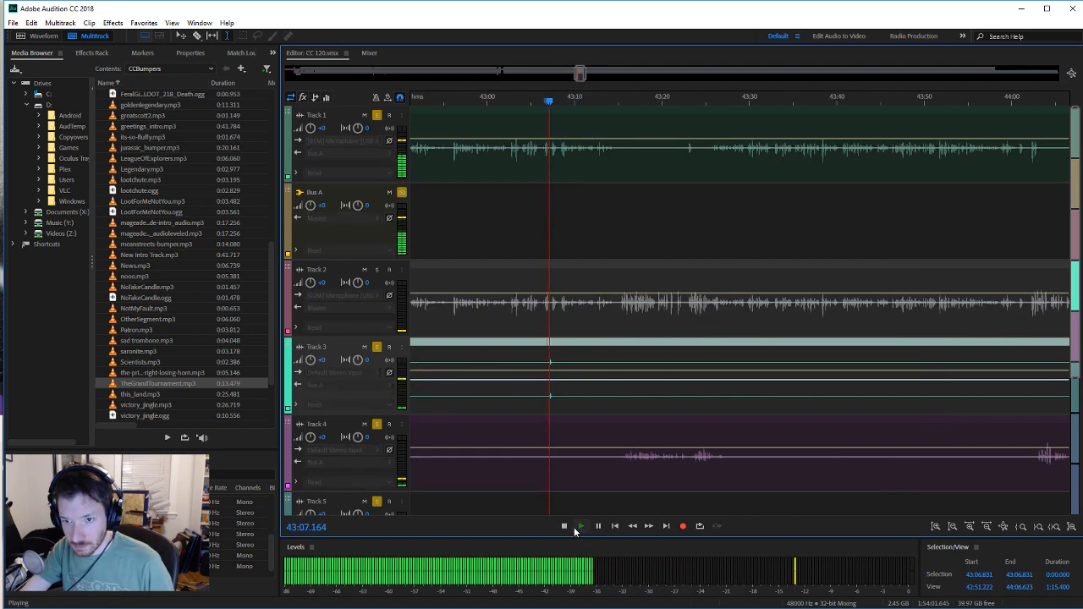
pyautogui.click(564, 526)
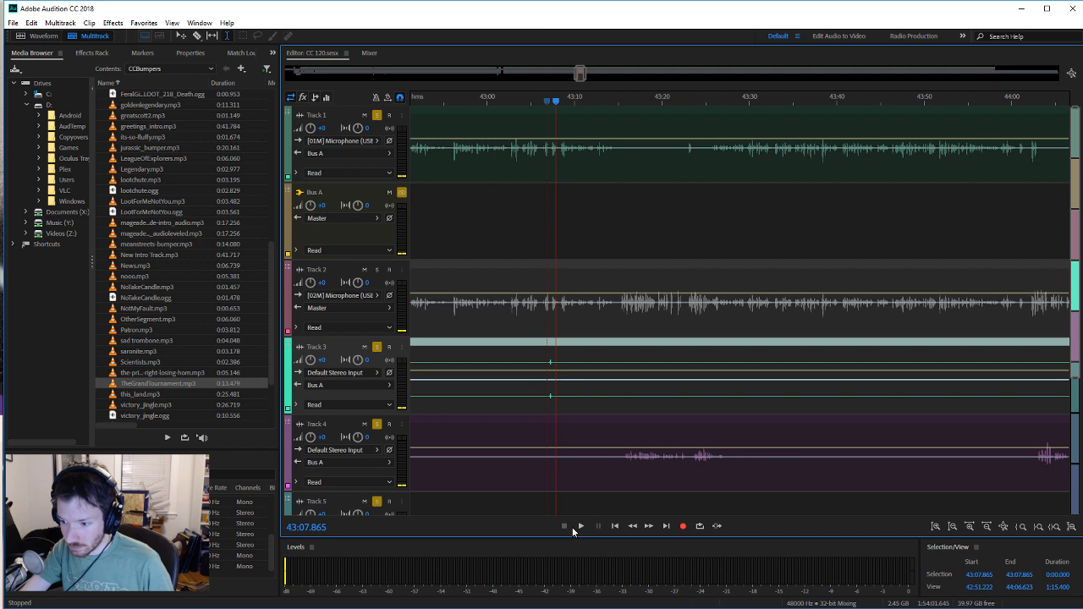
# Step: Listen to the short Track 1 noise from 43:22.5 and silence Track 1 between about 43:22.1 and 43:24.1
pyautogui.click(685, 156)
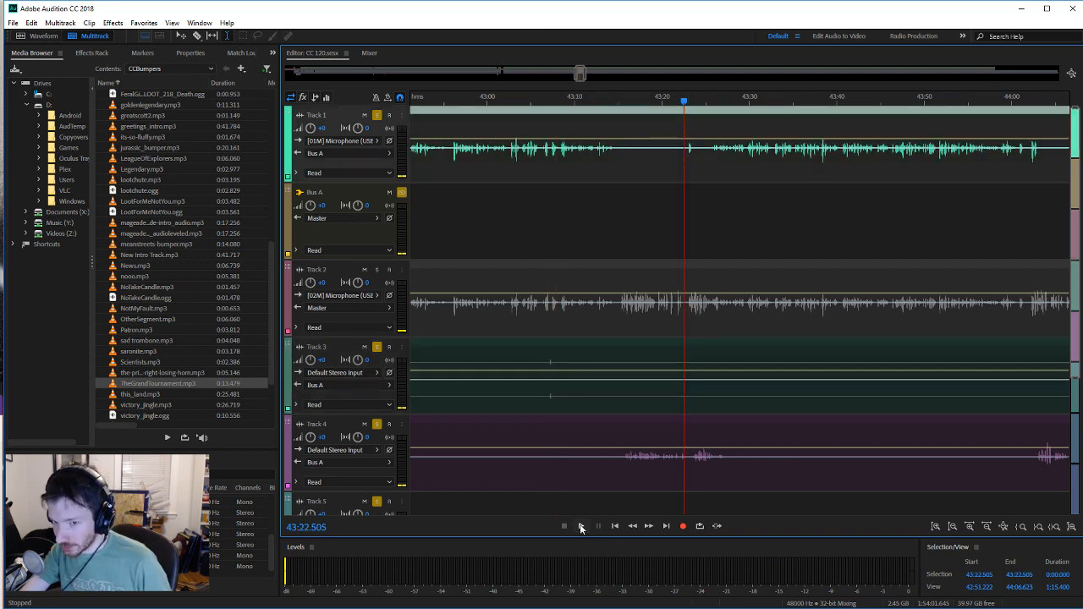
pyautogui.click(581, 527)
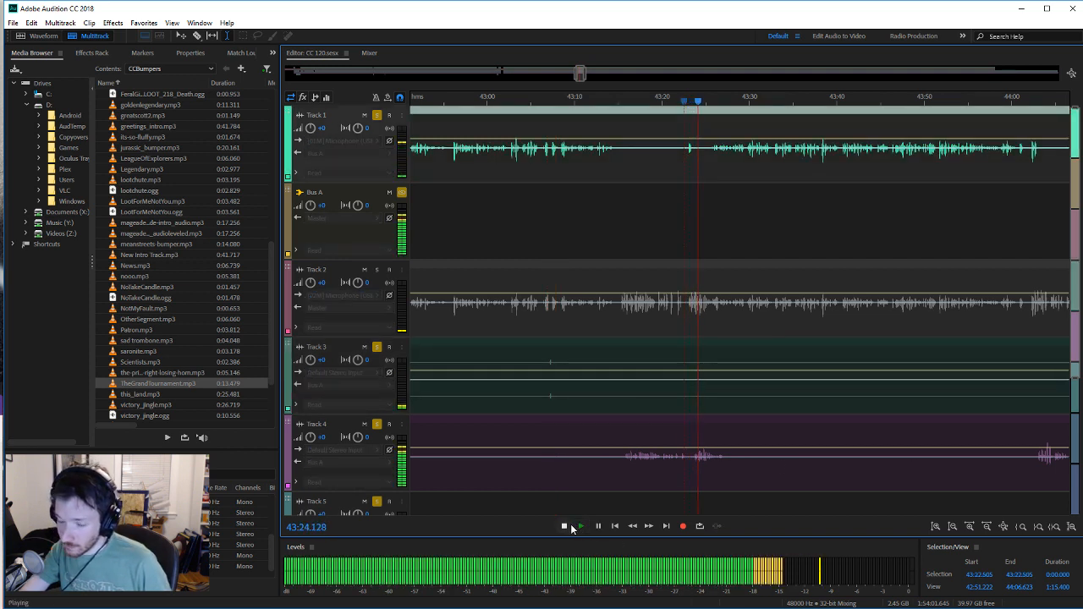
pyautogui.click(696, 160)
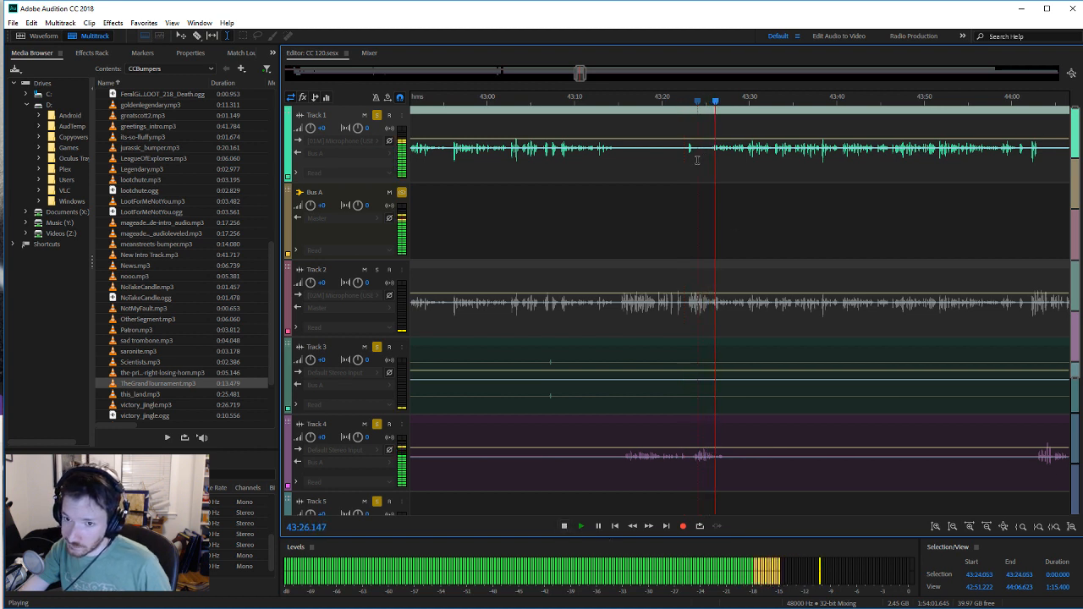
pyautogui.moveTo(696, 160); pyautogui.dragTo(681, 153)
pyautogui.press('space')
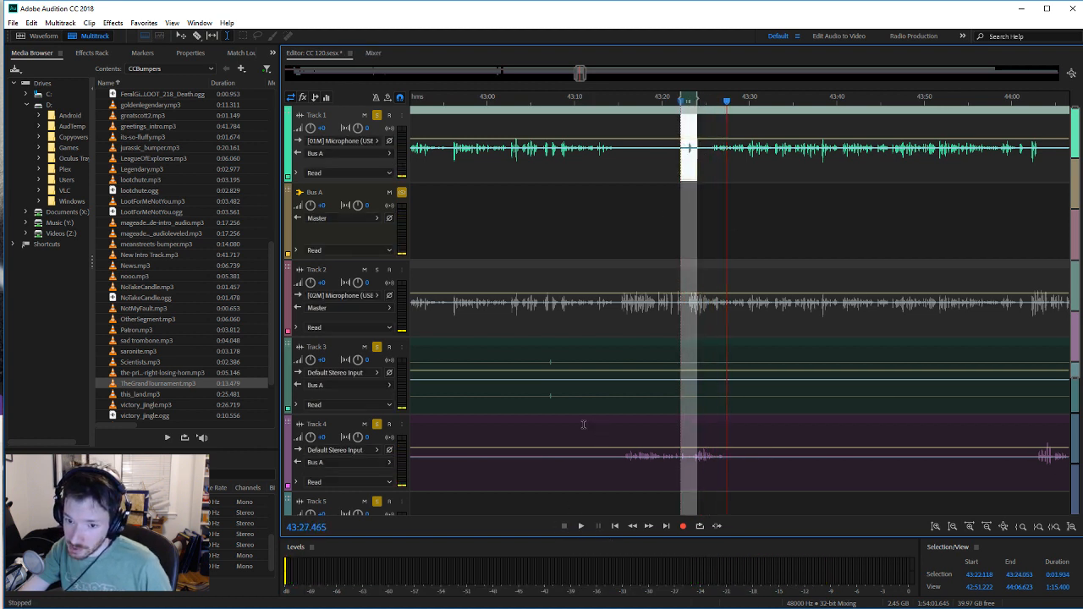
# Step: Check the edited passage by ear from 43:09.0 and from 43:29.1, and save the session
pyautogui.click(565, 484)
pyautogui.click(581, 526)
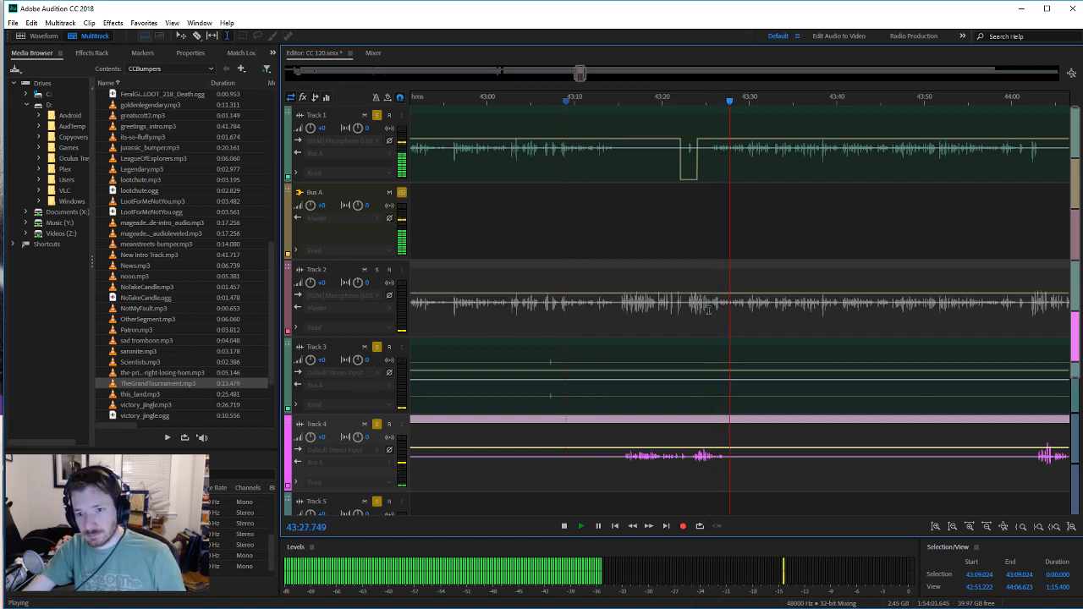
pyautogui.click(718, 162)
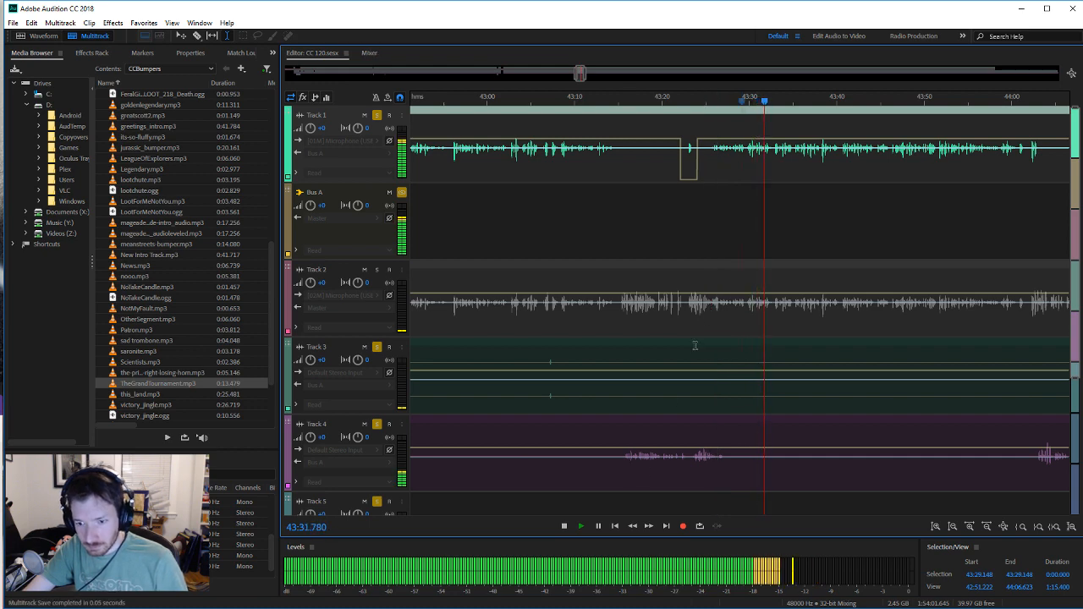
pyautogui.click(562, 527)
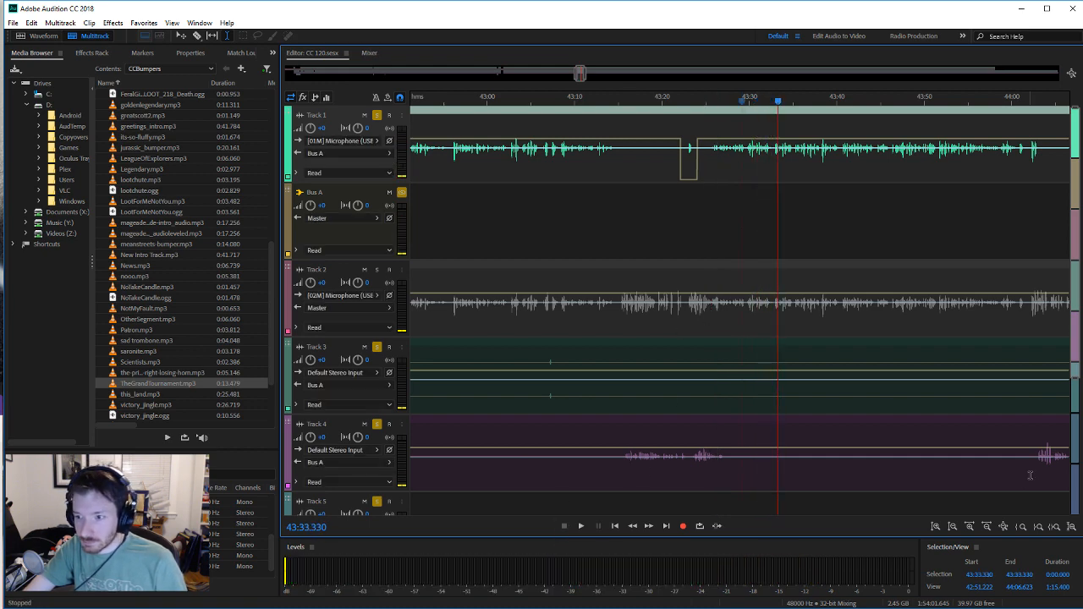
# Step: Listen to the overlap from 44:02.1, mark Track 1 between about 44:01.8 and 44:03.5, and save the session
pyautogui.click(1030, 475)
pyautogui.click(584, 526)
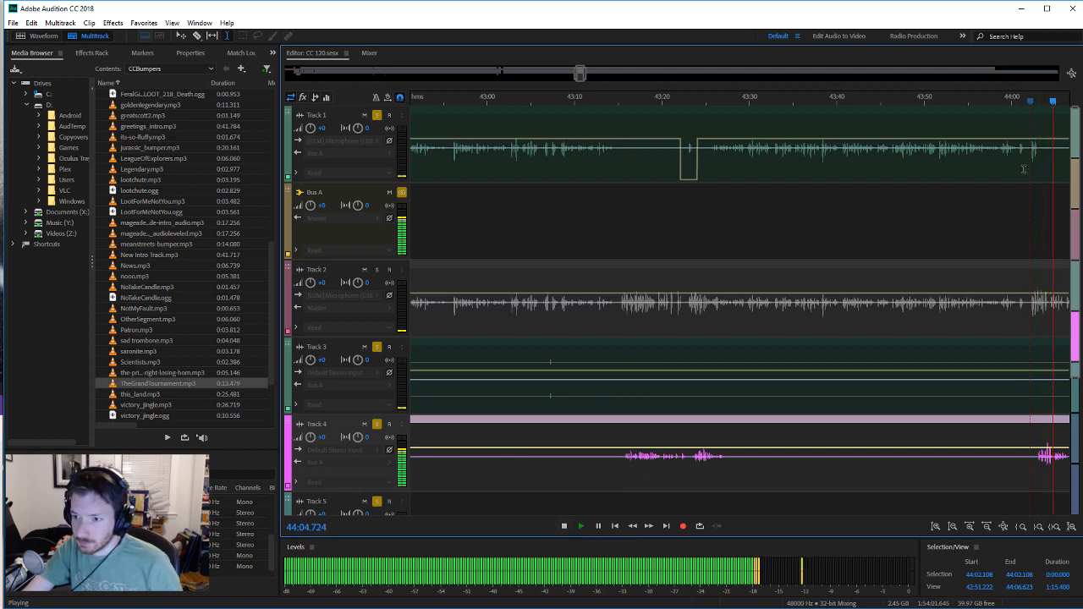
pyautogui.moveTo(1028, 163); pyautogui.dragTo(1043, 162)
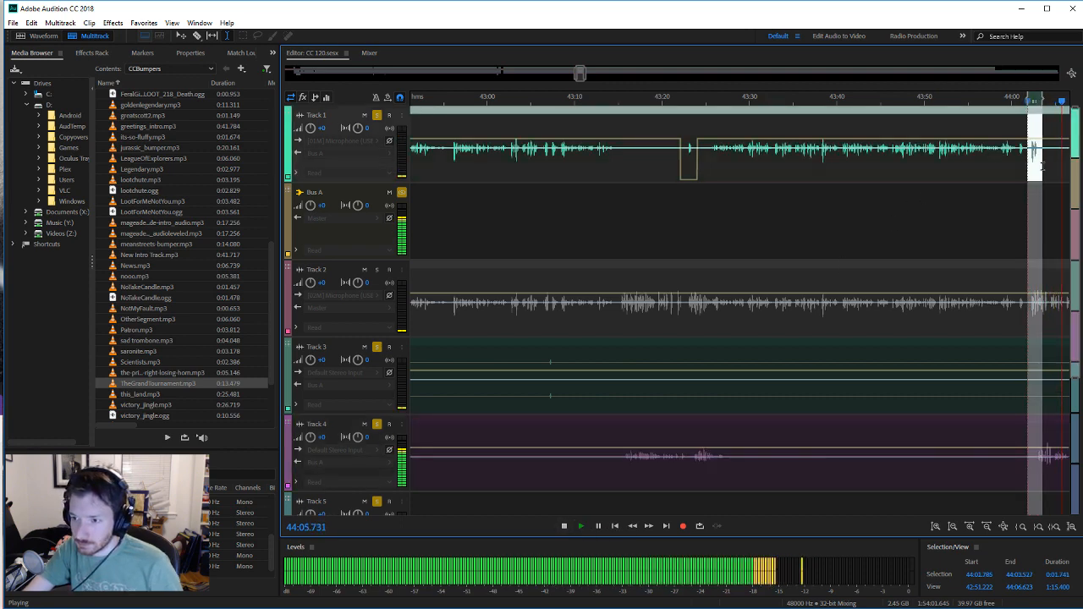
pyautogui.click(919, 461)
pyautogui.hotkey('ctrl', 's')
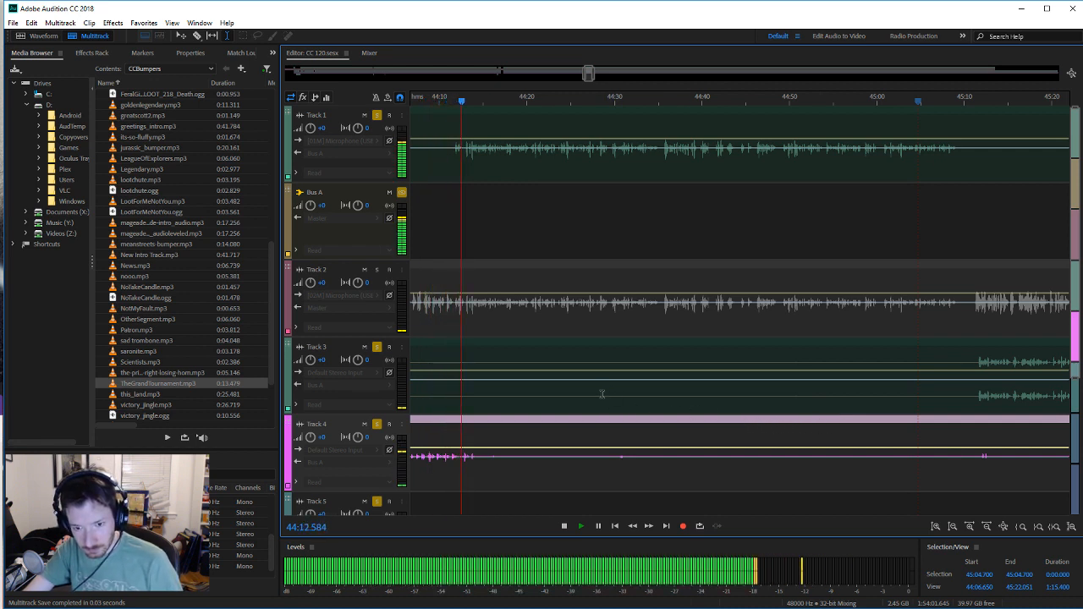
# Step: Silence Track 4 between about 44:12.6 and 44:16.5, and save the session
pyautogui.moveTo(461, 469); pyautogui.dragTo(502, 471)
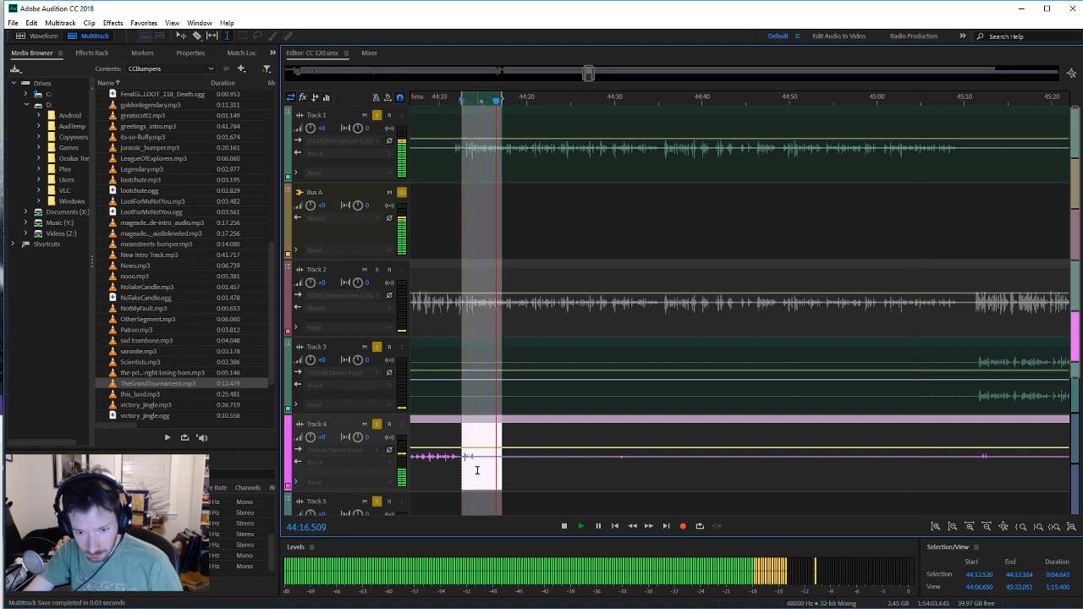
pyautogui.click(475, 471)
pyautogui.moveTo(462, 474); pyautogui.dragTo(496, 472)
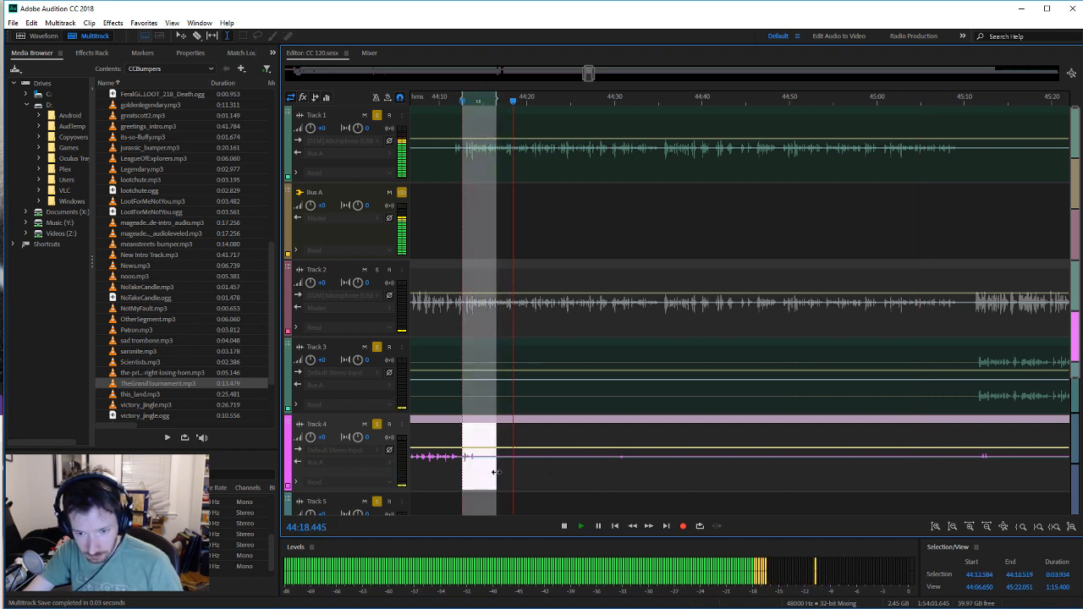
pyautogui.hotkey('shift', 'u')
pyautogui.click(510, 476)
pyautogui.hotkey('ctrl', 's')
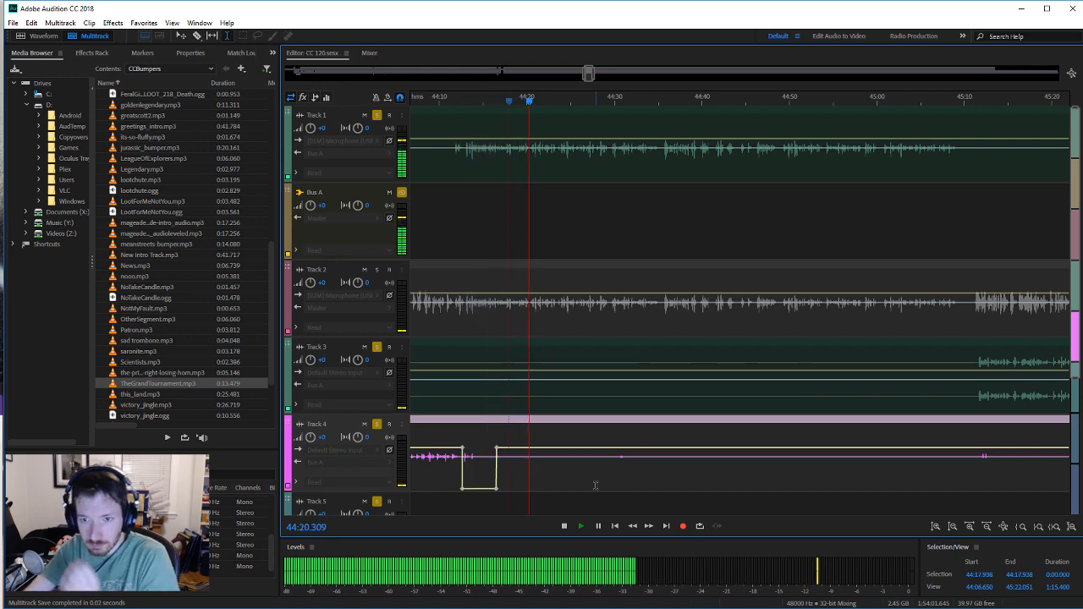
# Step: Listen to the faint Track 4 sound from 44:30
pyautogui.click(563, 526)
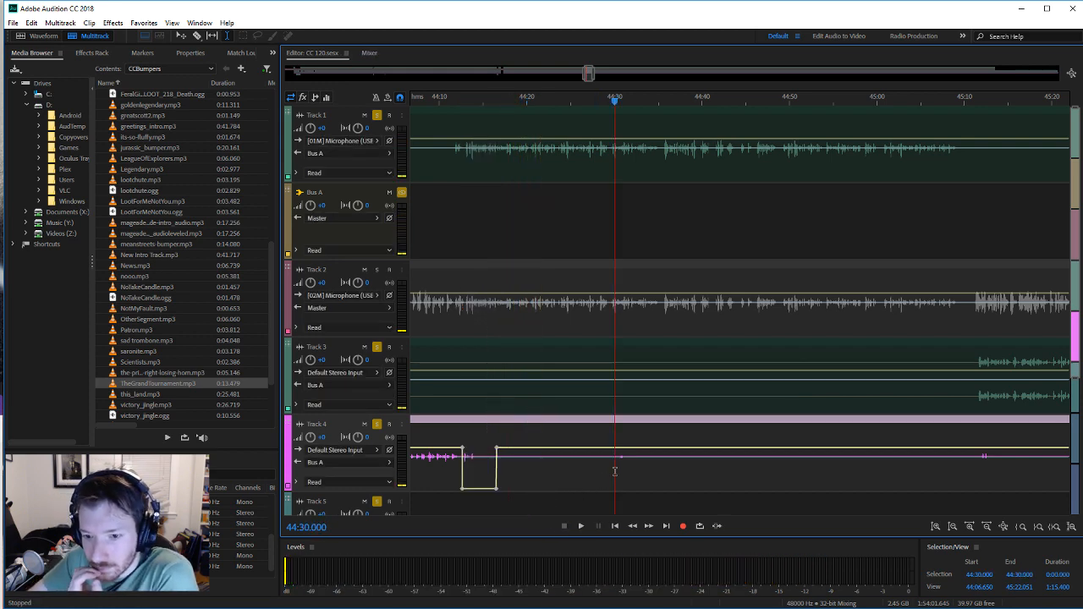
pyautogui.click(581, 526)
pyautogui.press('space')
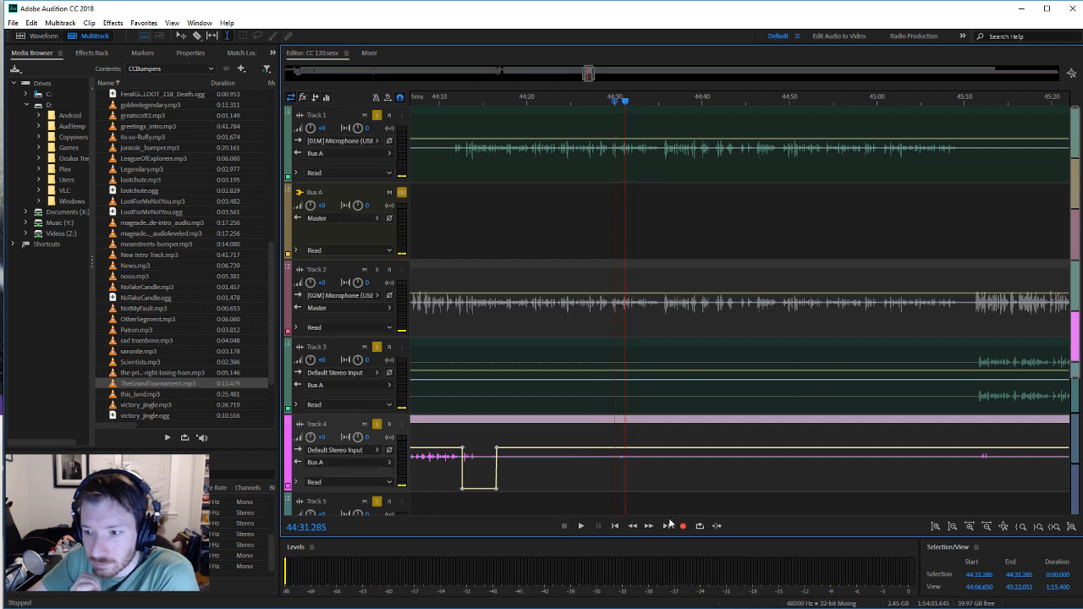
# Step: Listen from 45:11.7, silence Track 4 between about 45:11.4 and 45:12.9, and save the session
pyautogui.click(582, 527)
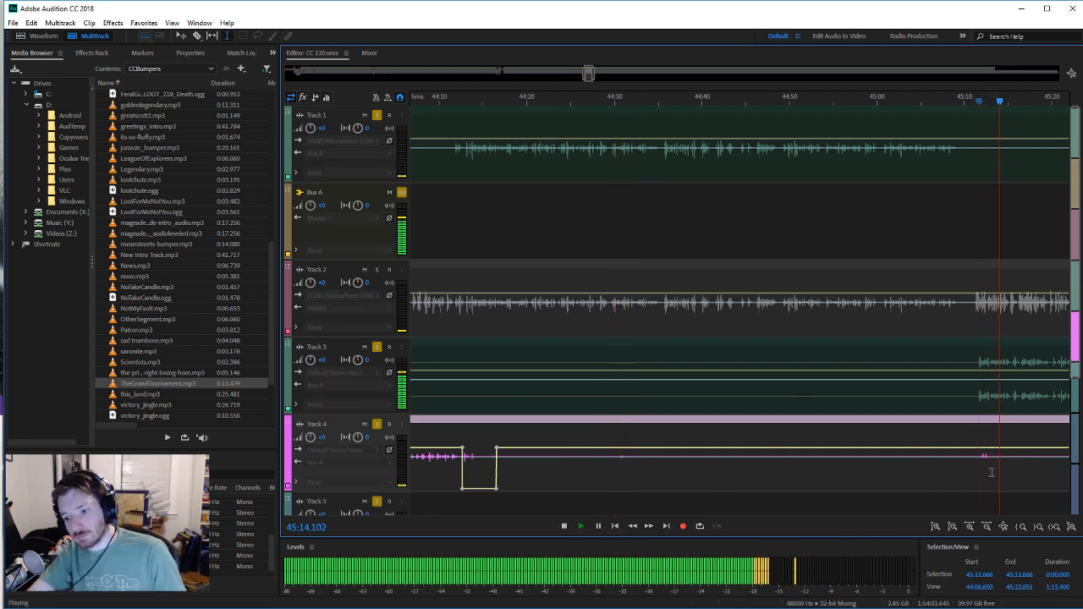
pyautogui.moveTo(989, 472); pyautogui.dragTo(976, 471)
pyautogui.hotkey('shift', 'u')
pyautogui.click(869, 453)
pyautogui.hotkey('ctrl', 's')
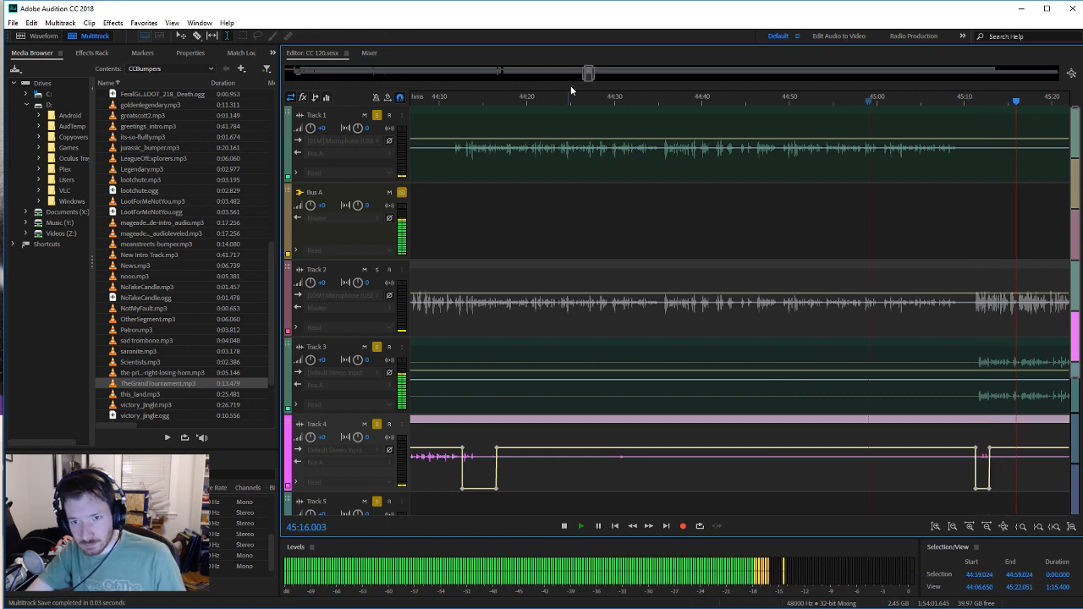
# Step: Listen from 47:35.8, mark Track 4 between about 47:43.6 and 47:44.7, and save the session
pyautogui.moveTo(588, 73); pyautogui.dragTo(610, 74)
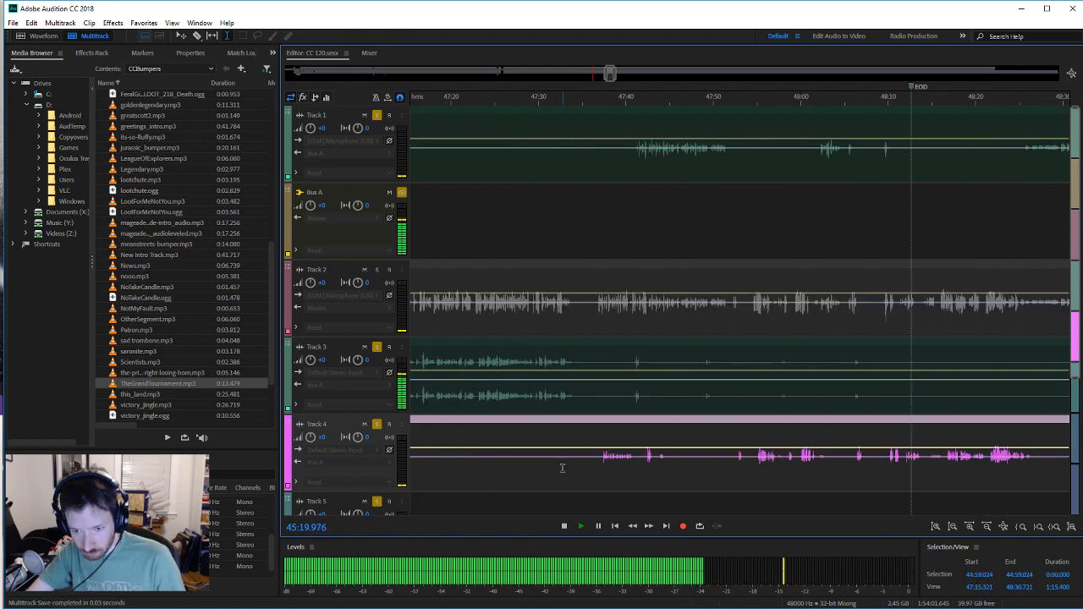
pyautogui.press('space')
pyautogui.click(583, 472)
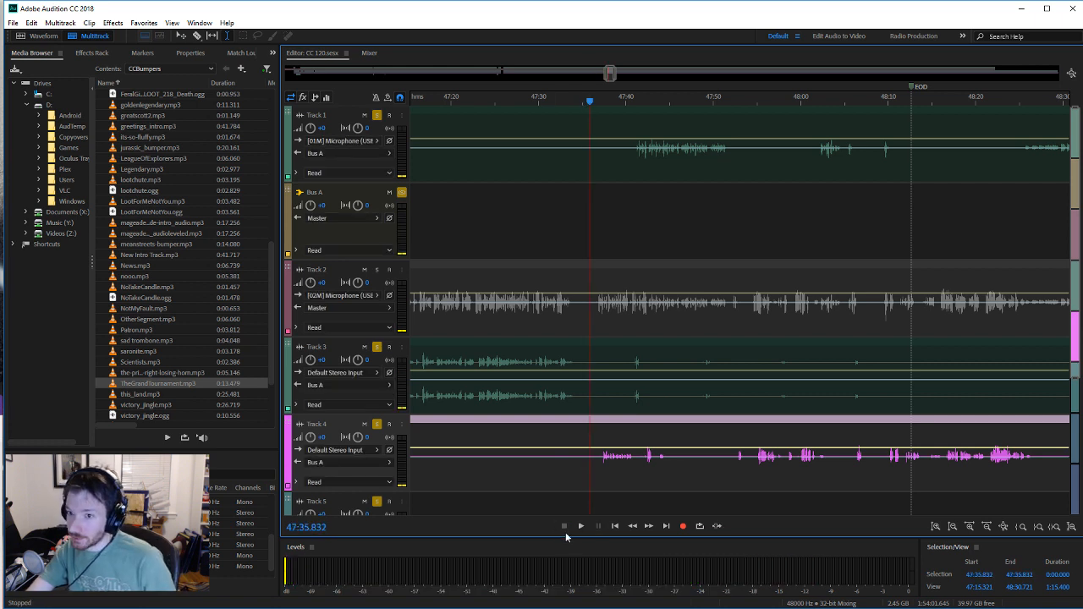
pyautogui.click(580, 527)
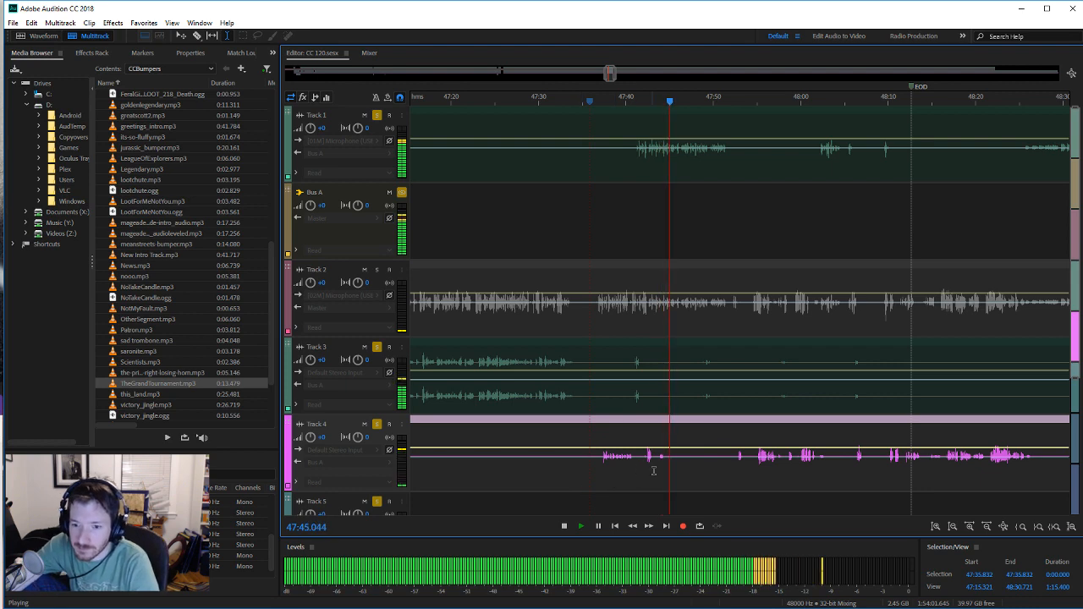
pyautogui.moveTo(657, 468); pyautogui.dragTo(666, 471)
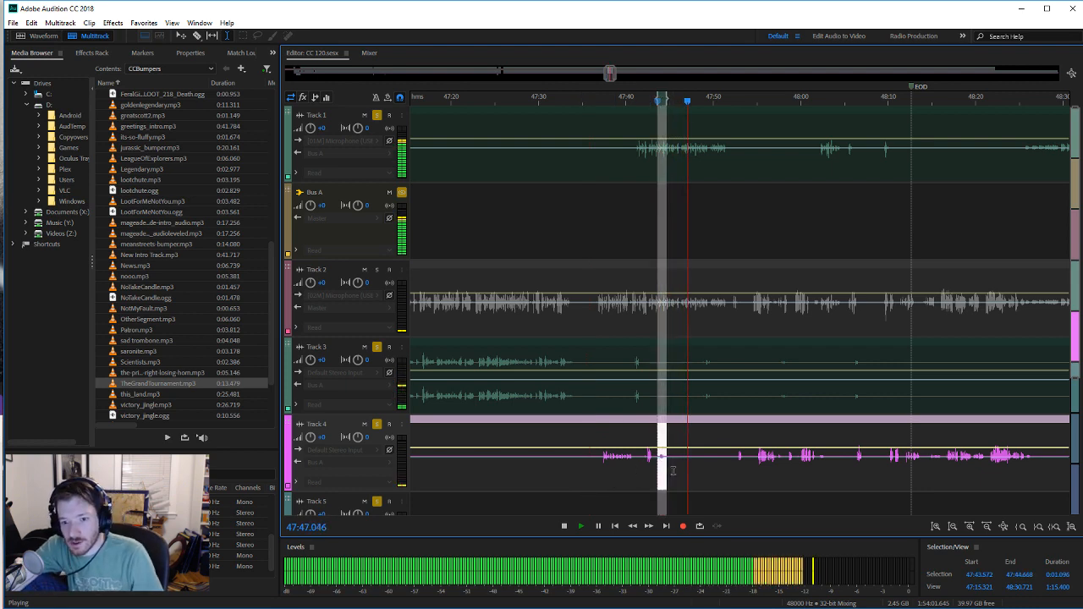
pyautogui.click(672, 470)
pyautogui.hotkey('ctrl', 's')
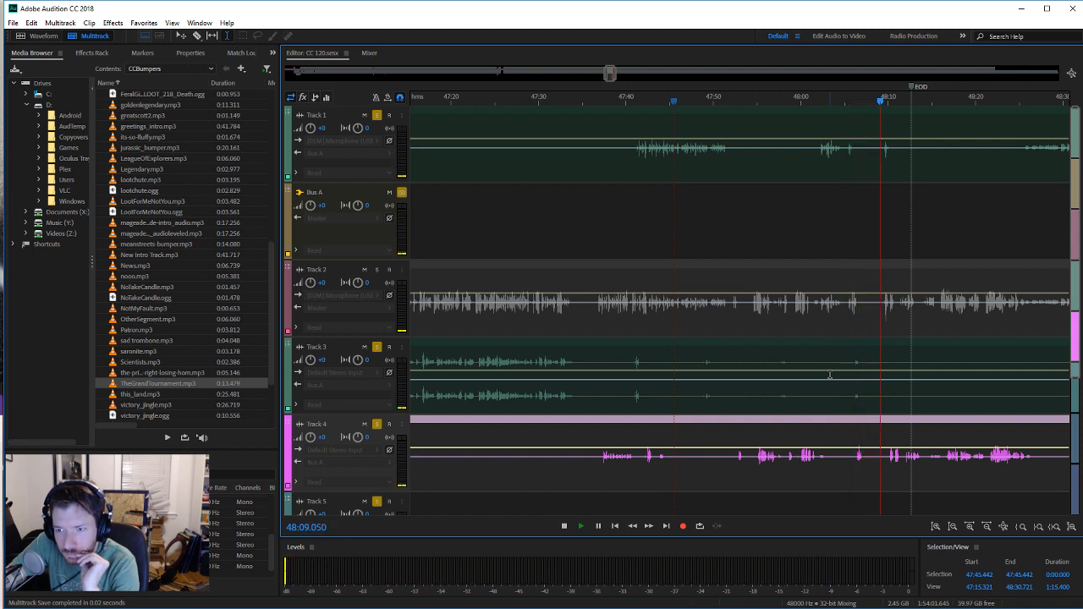
# Step: Silence Track 1 between about 48:08.7 and 48:10.5, and listen to the passage from 48:05.9
pyautogui.moveTo(877, 156); pyautogui.dragTo(885, 180)
pyautogui.click(852, 166)
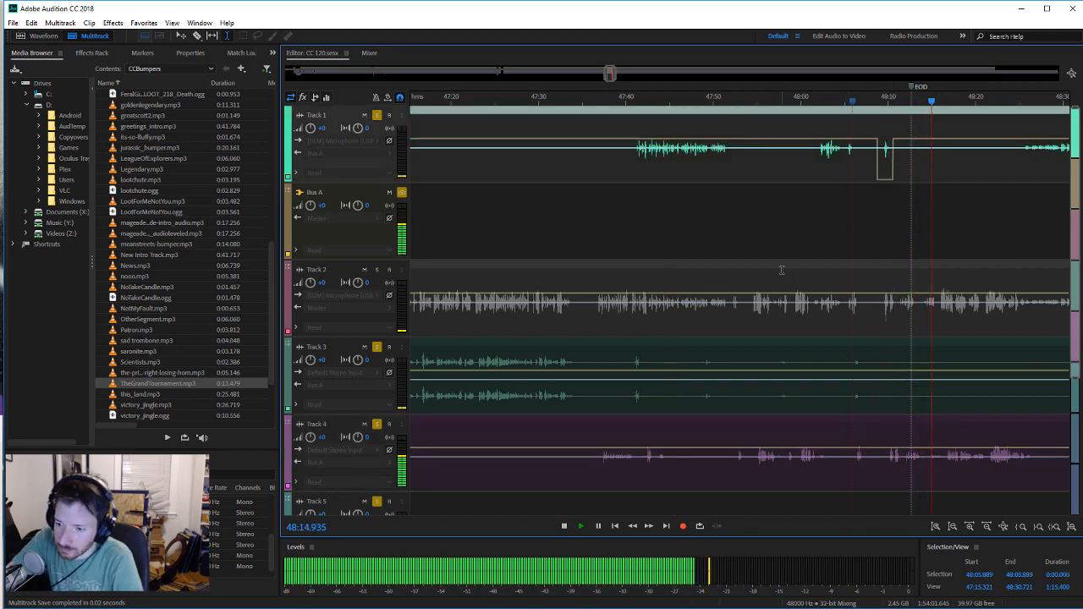
pyautogui.click(971, 464)
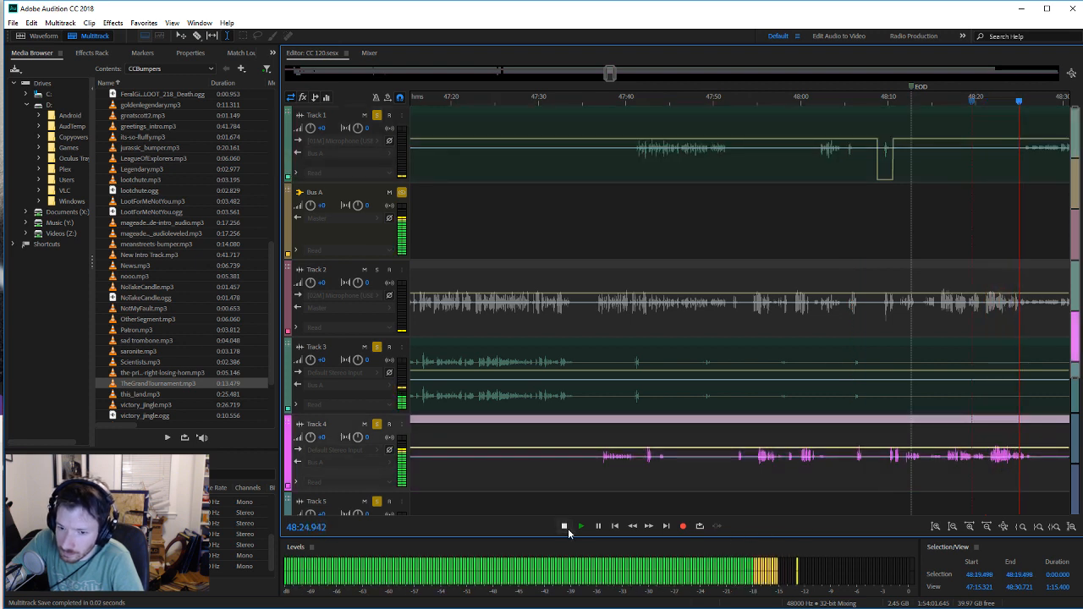
pyautogui.press('space')
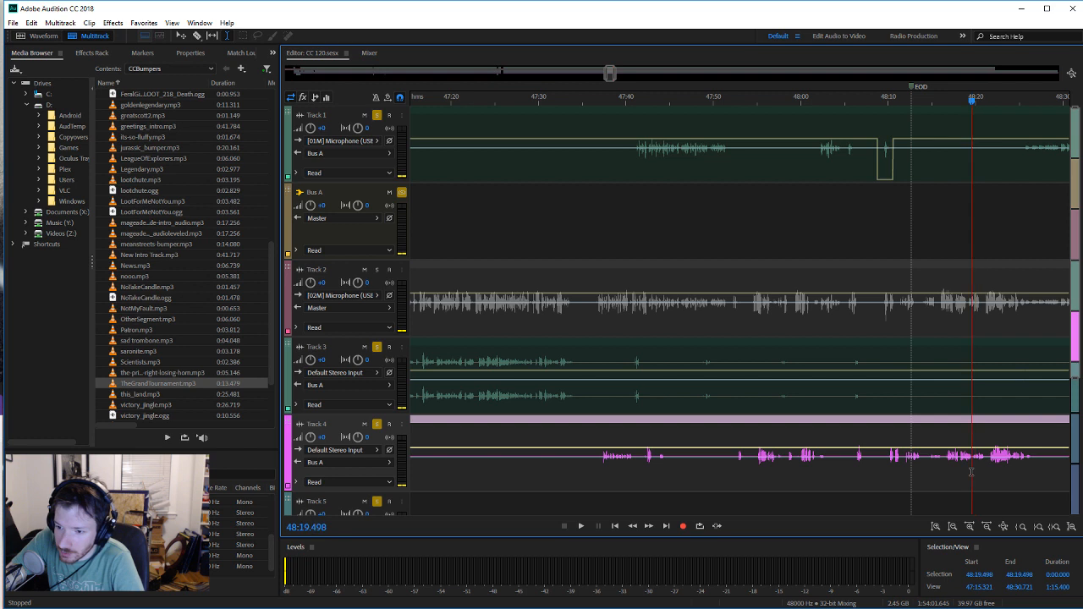
# Step: Silence Track 4 between about 48:08.1 and 48:19.5, and listen to the passage from 48:06.1
pyautogui.moveTo(971, 471); pyautogui.dragTo(872, 469)
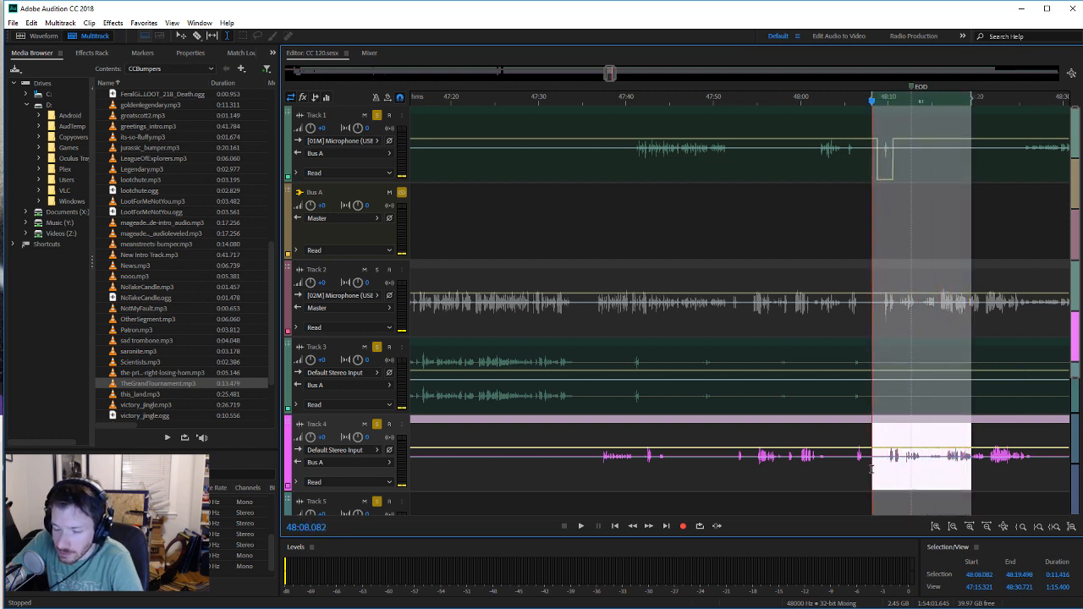
pyautogui.hotkey('alt', 'shift', 'm')
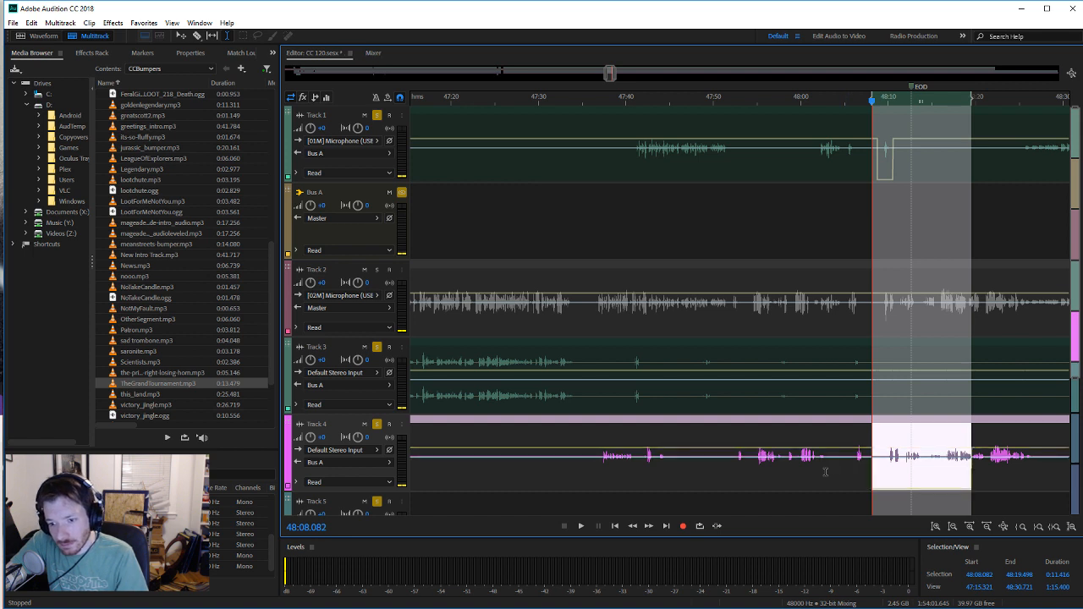
pyautogui.click(853, 472)
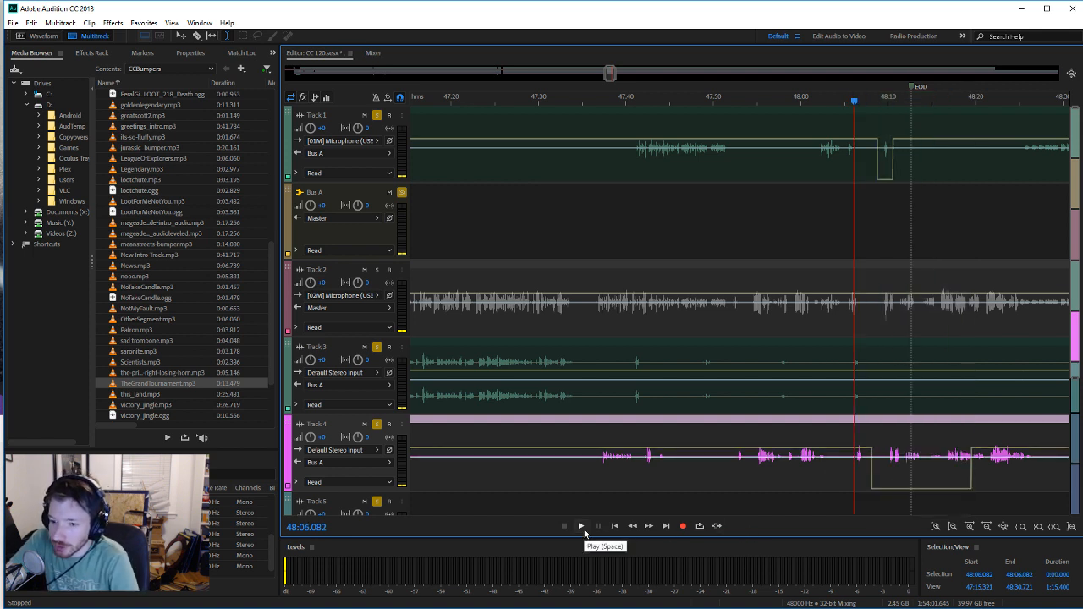
pyautogui.click(584, 531)
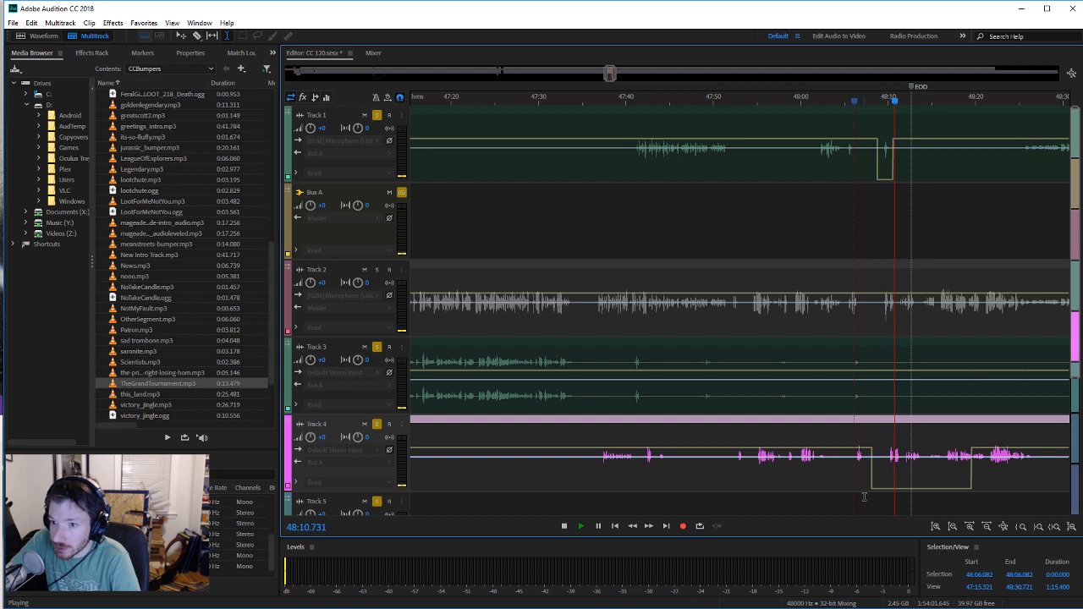
pyautogui.click(566, 527)
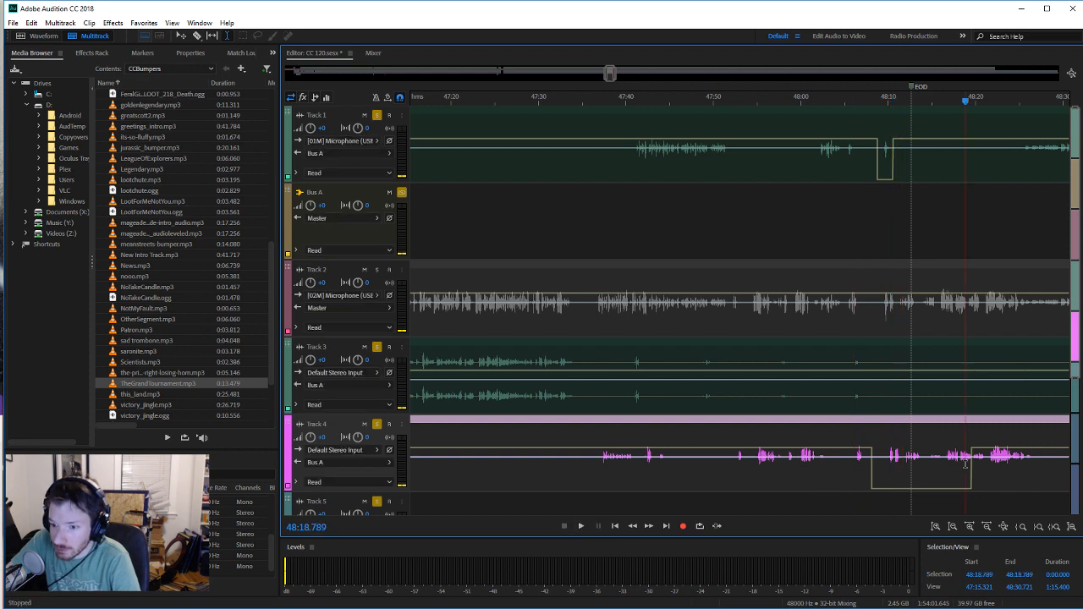
# Step: Listen from 48:18.8, silence Track 4 between about 48:25.6 and 48:26.5, and save the session
pyautogui.click(581, 526)
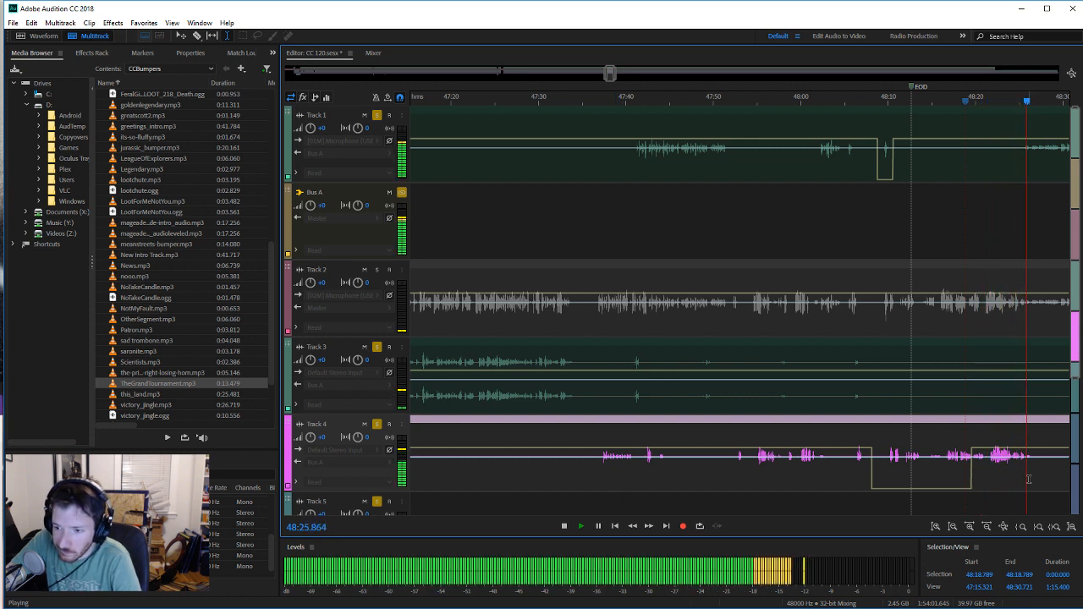
pyautogui.moveTo(1025, 469); pyautogui.dragTo(1032, 468)
pyautogui.click(565, 528)
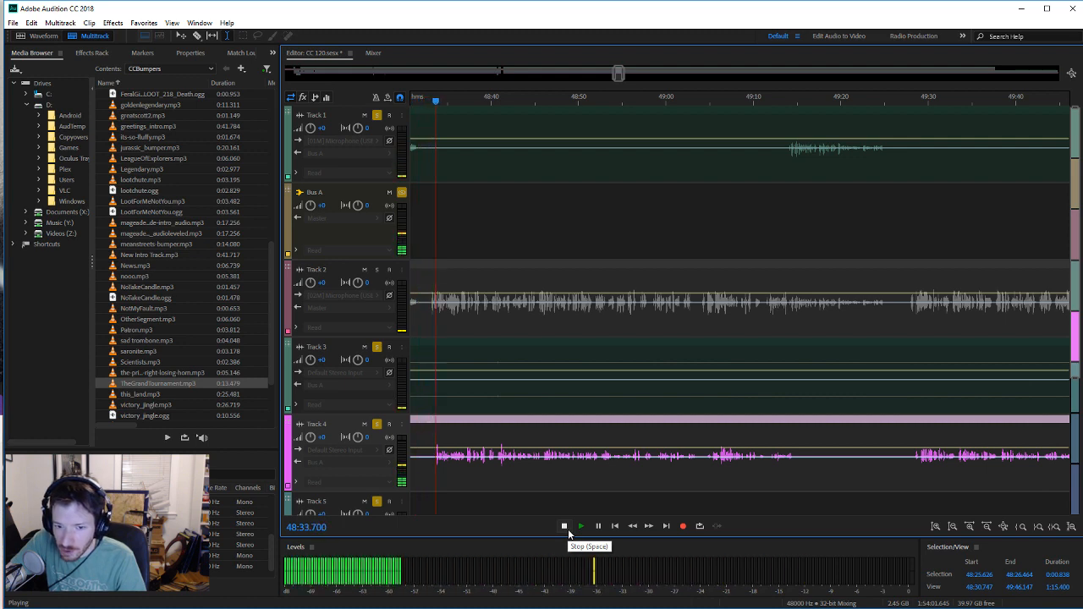
pyautogui.click(568, 531)
pyautogui.hotkey('ctrl', 's')
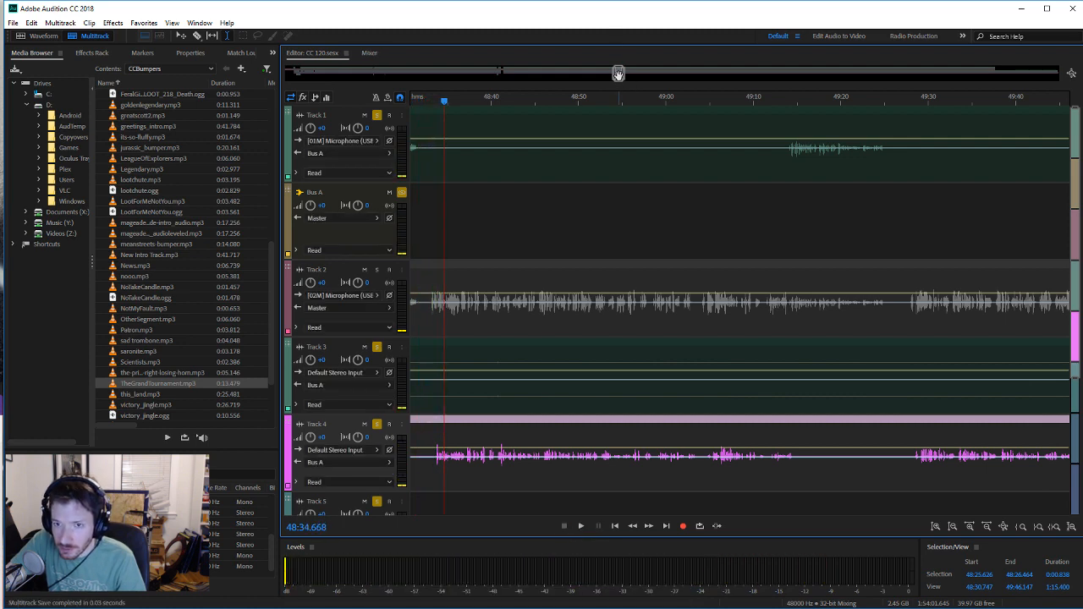
# Step: Split the Track 1 clip at about 48:24.8 and 48:32.3, and delete the piece between the cuts
pyautogui.moveTo(618, 75); pyautogui.dragTo(615, 75)
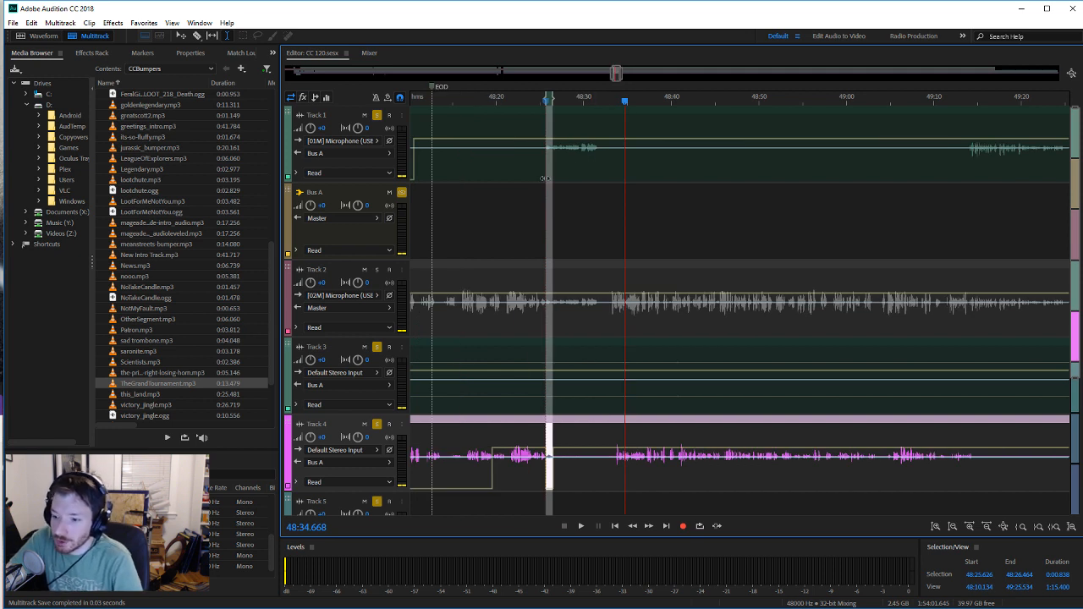
pyautogui.click(197, 38)
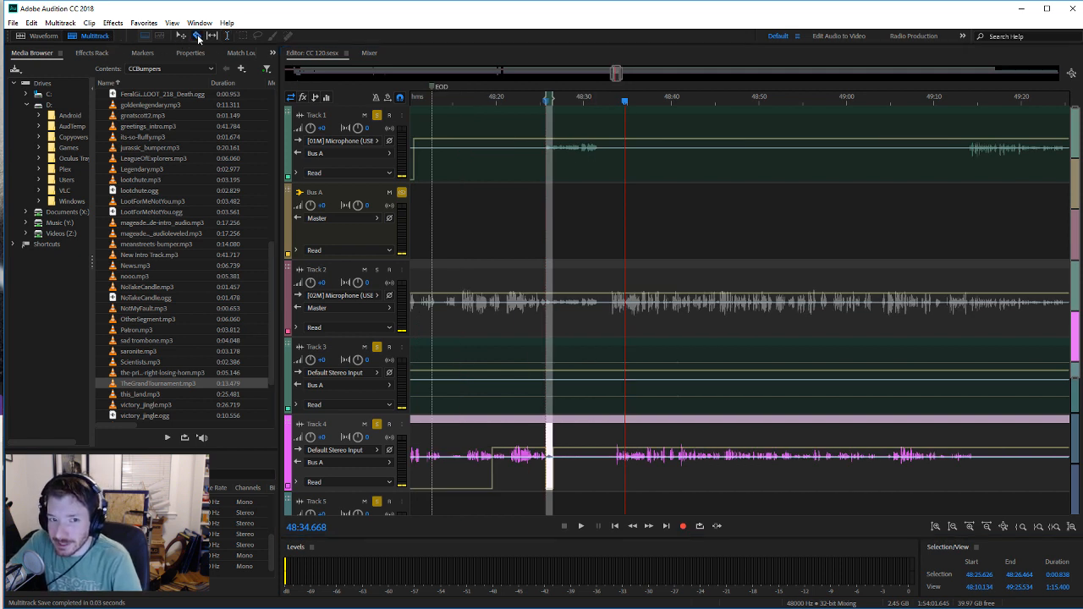
pyautogui.click(604, 156)
pyautogui.click(538, 160)
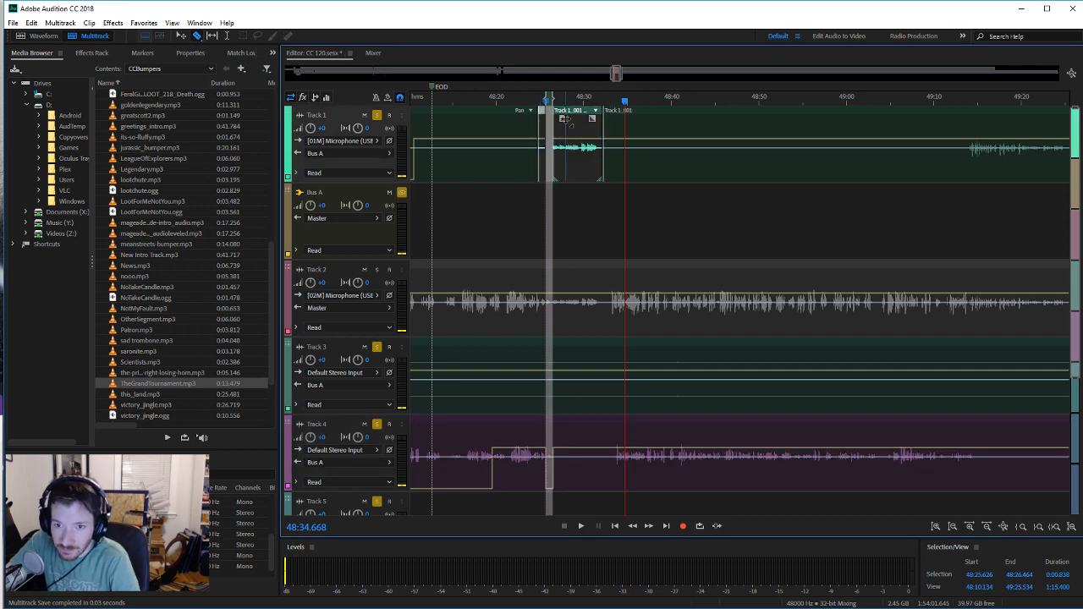
pyautogui.press('Delete')
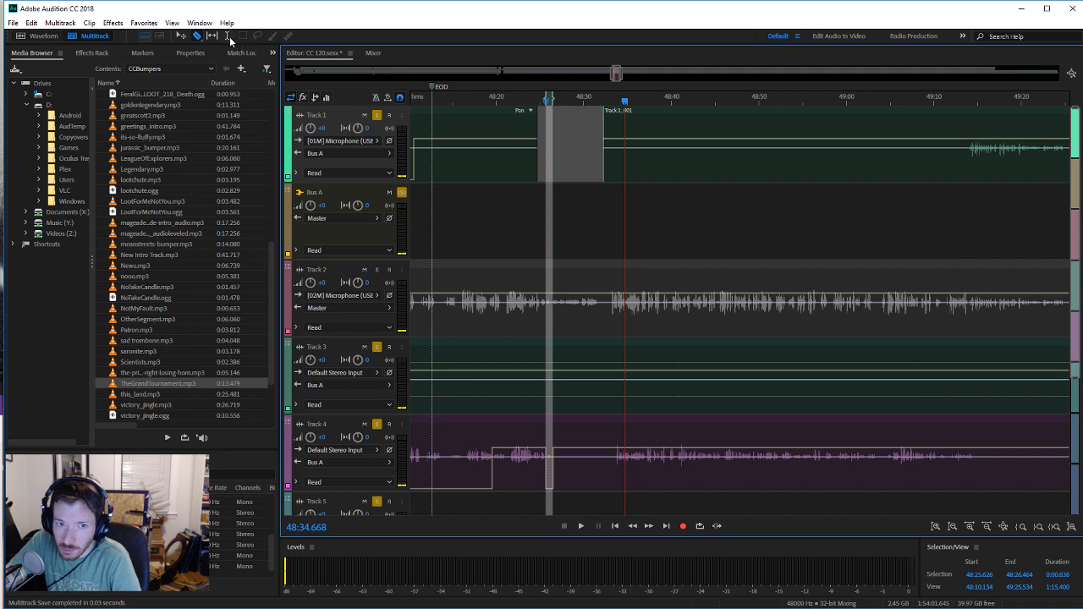
# Step: Look through the CCBumpers files and preview OtherSegment.mp3 and You_reHeavyMetal.mp3
pyautogui.click(234, 248)
pyautogui.scroll(2, 181, 318)
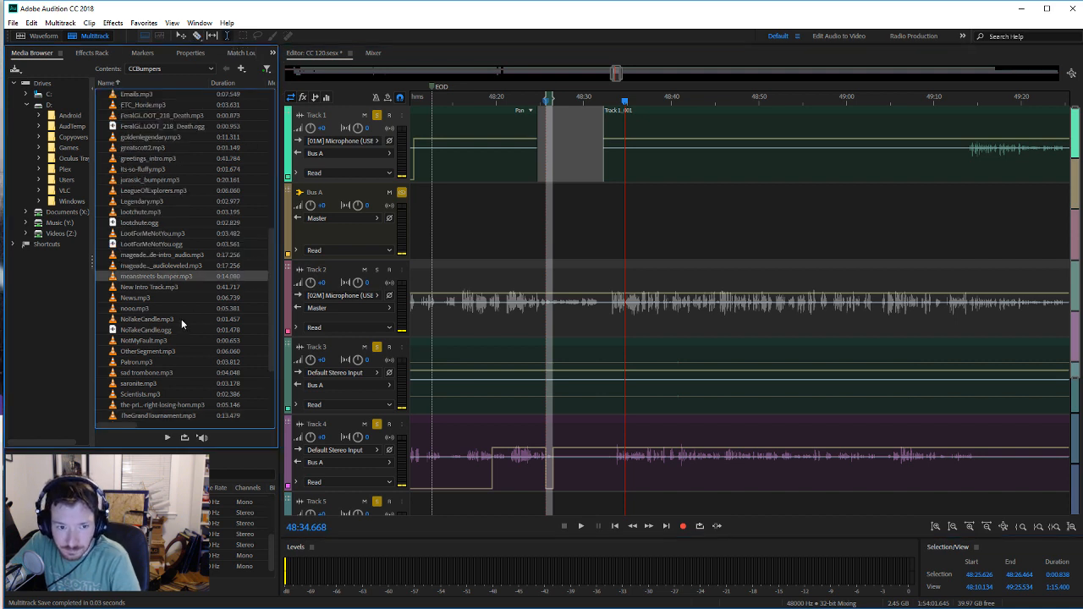
pyautogui.scroll(-2, 180, 301)
pyautogui.click(169, 319)
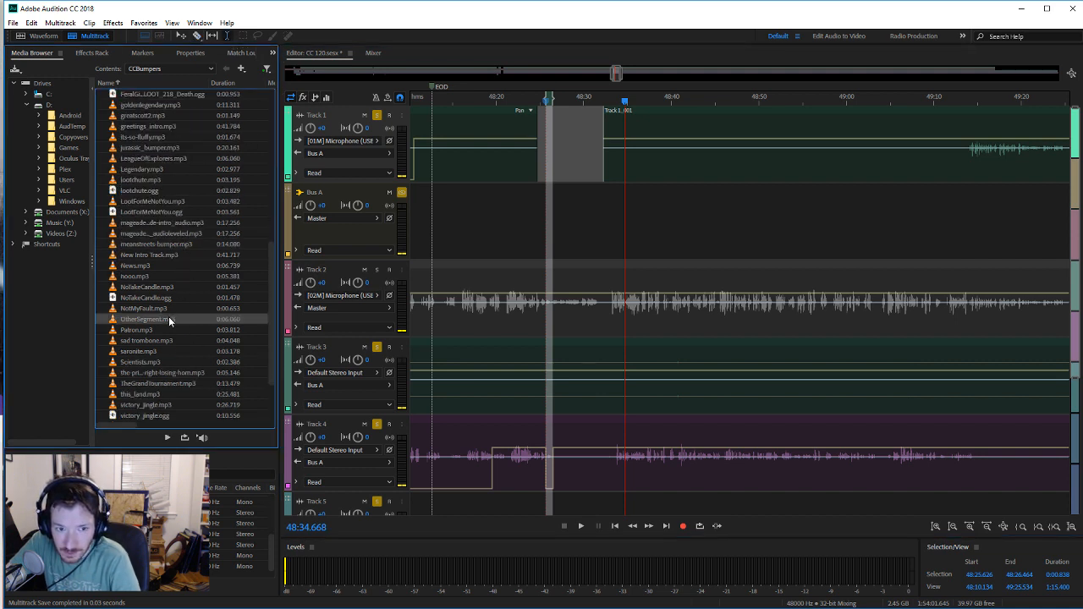
pyautogui.click(168, 437)
pyautogui.scroll(2, 190, 373)
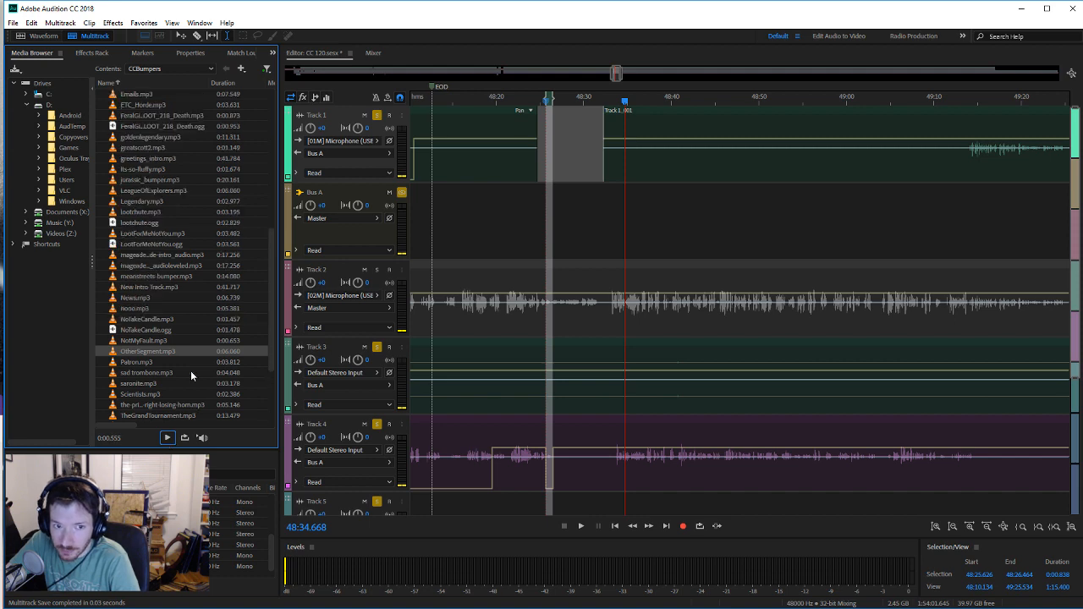
pyautogui.scroll(-4, 189, 352)
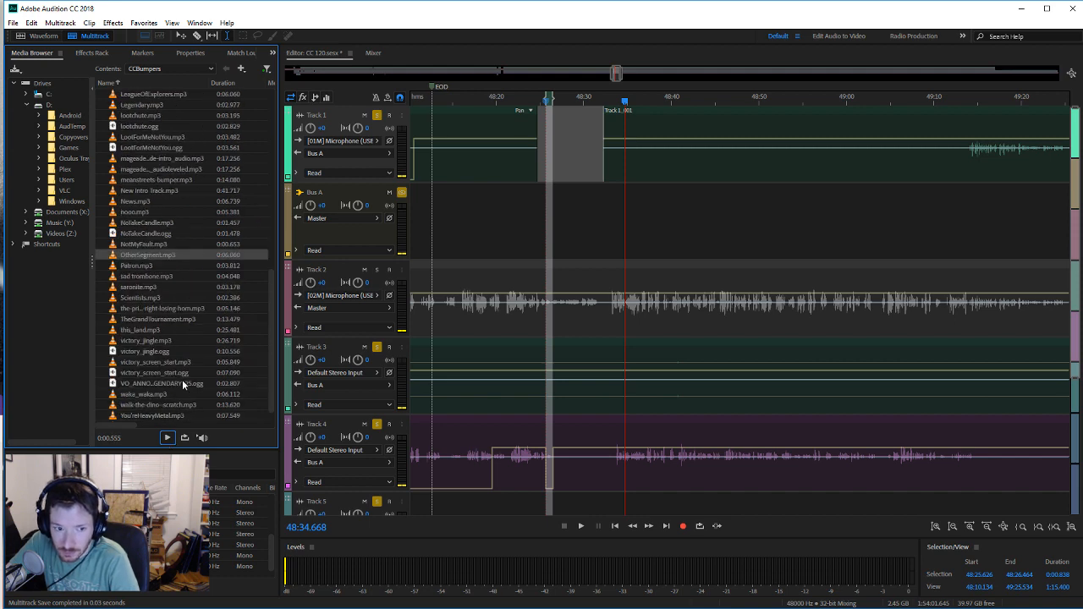
pyautogui.scroll(-1, 182, 379)
pyautogui.click(174, 406)
pyautogui.click(166, 437)
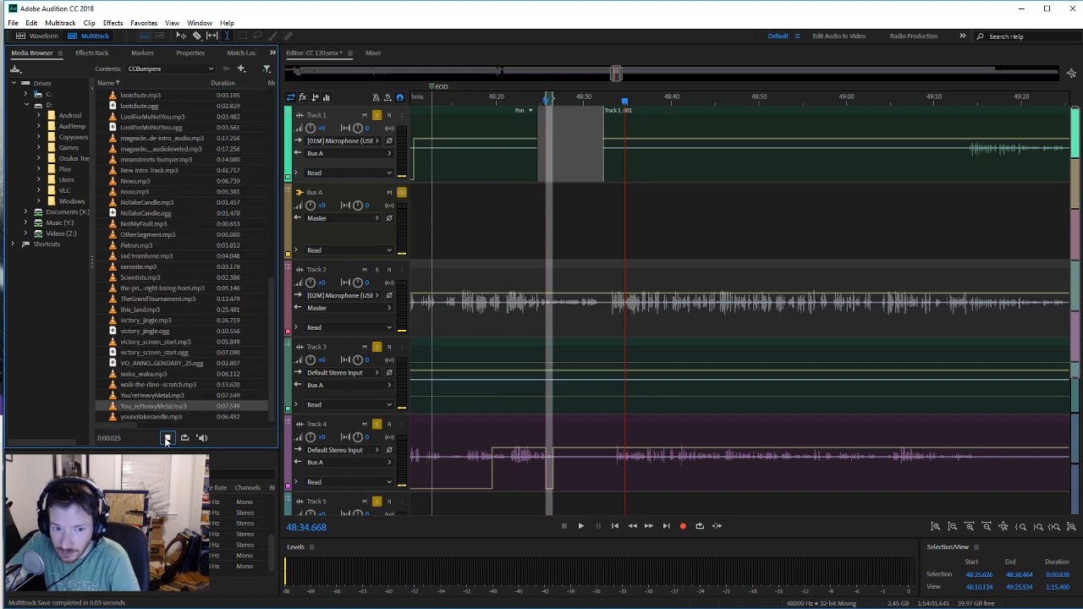
# Step: Insert You_reHeavyMetal.mp3 on Track 5 at about 48:24.8 as a copy conformed to the session's sample rate
pyautogui.scroll(-1, 589, 361)
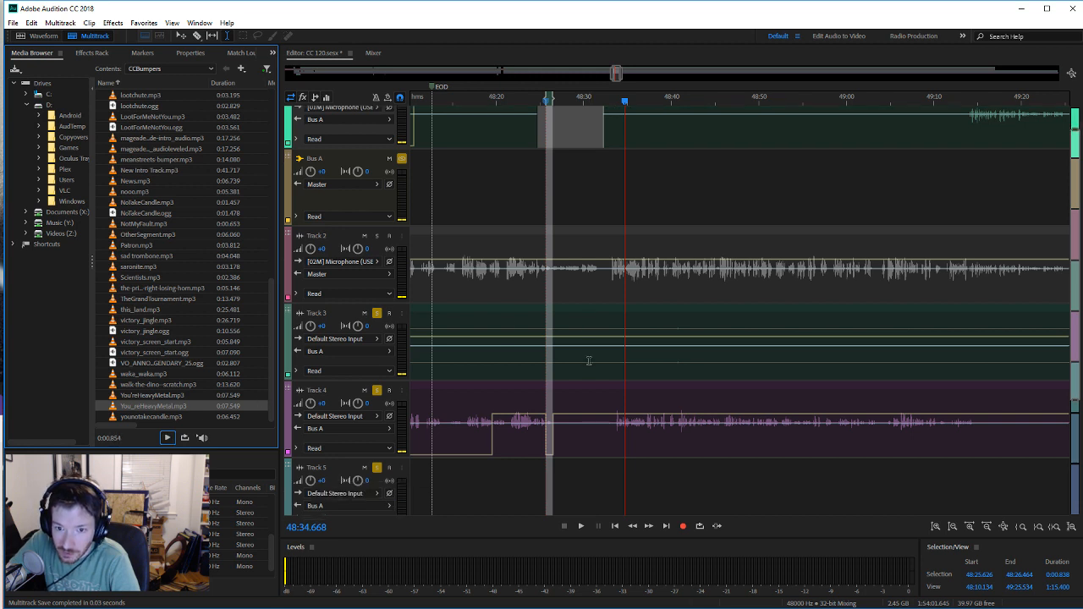
pyautogui.moveTo(153, 406); pyautogui.dragTo(546, 488)
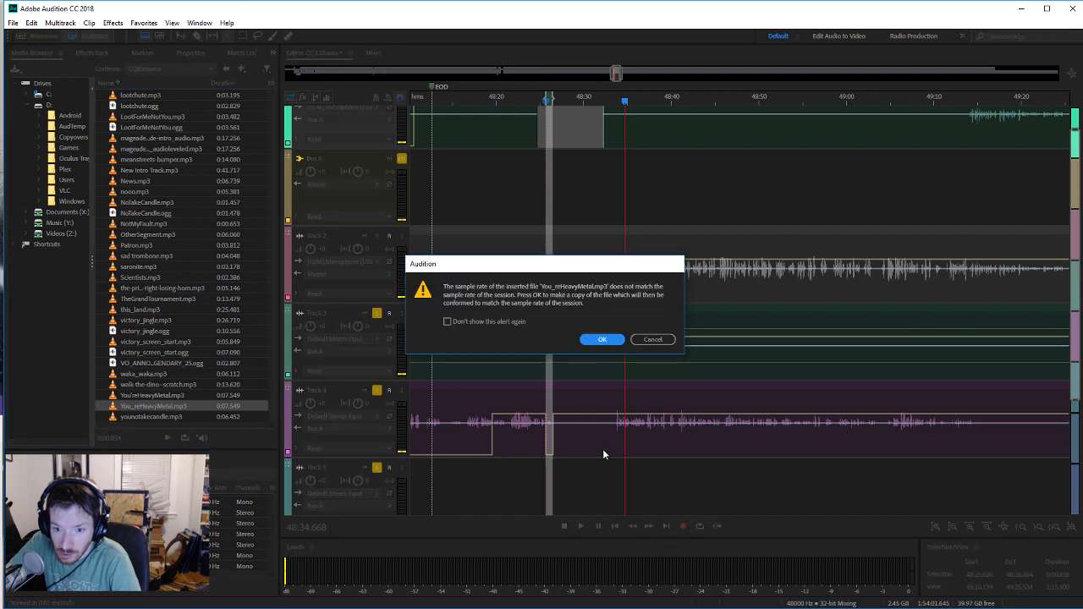
pyautogui.click(599, 339)
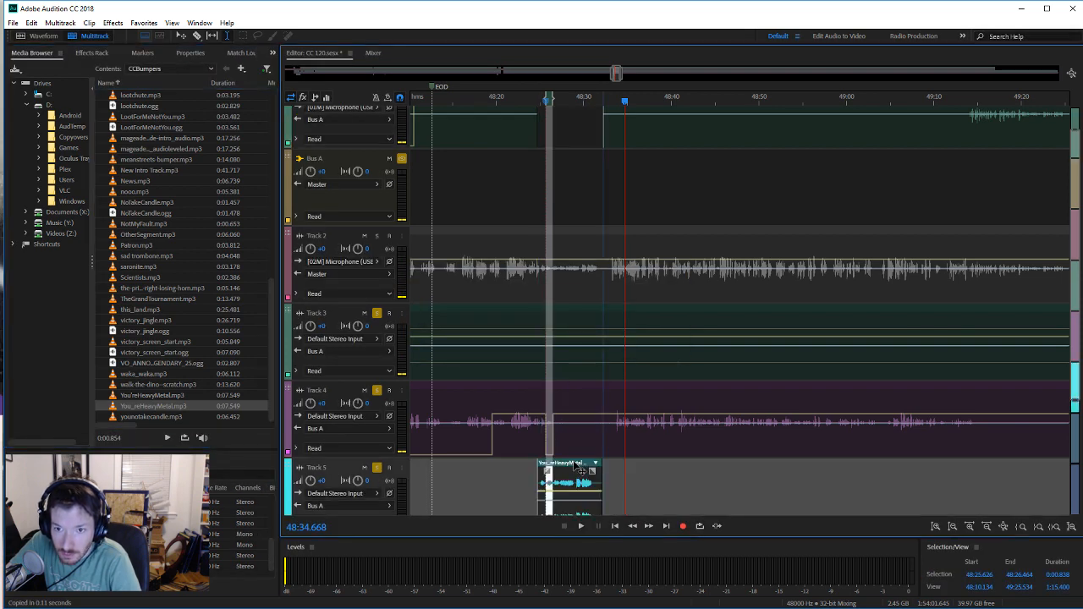
# Step: Move the Track 5 bumper clip to start at about 48:27.2, give it a short fade-out, and play it
pyautogui.moveTo(577, 467)
pyautogui.mouseDown()
pyautogui.moveTo(618, 473)
pyautogui.moveTo(603, 471)
pyautogui.mouseUp()
pyautogui.click(557, 483)
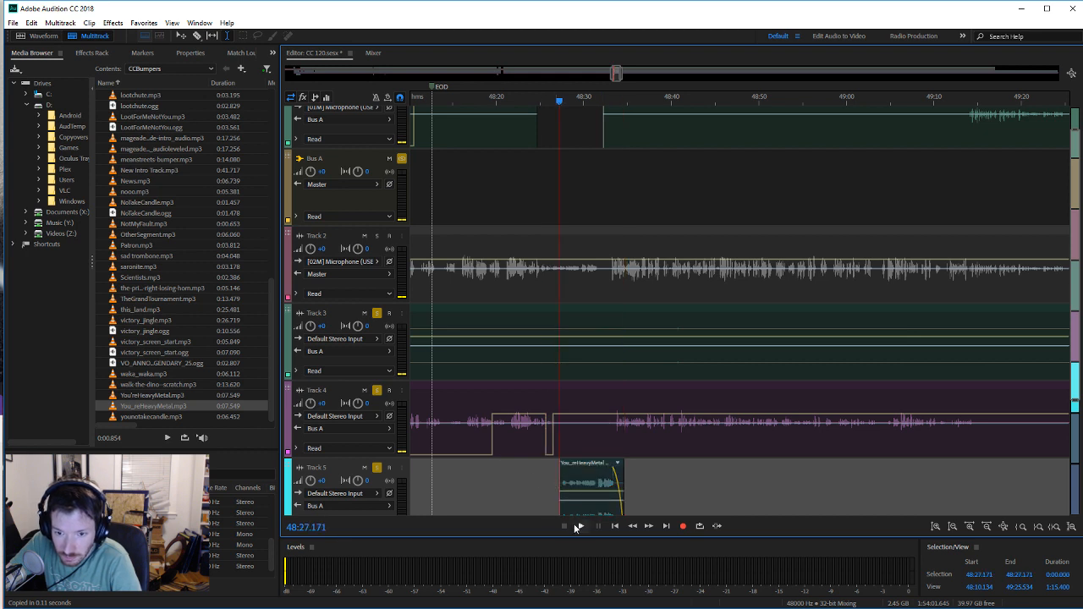
pyautogui.click(581, 525)
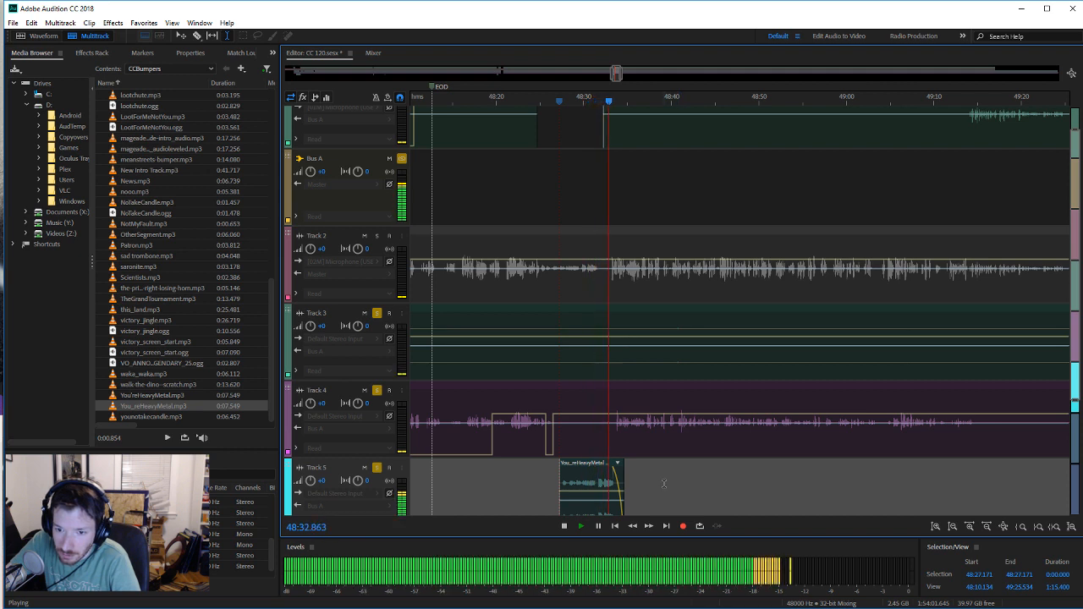
pyautogui.click(565, 527)
# Step: Shift the Track 5 bumper clip to start at about 48:28.3, lengthen its fade-out, and replay the transition
pyautogui.moveTo(598, 466)
pyautogui.mouseDown()
pyautogui.moveTo(615, 474)
pyautogui.moveTo(604, 472)
pyautogui.mouseUp()
pyautogui.click(582, 485)
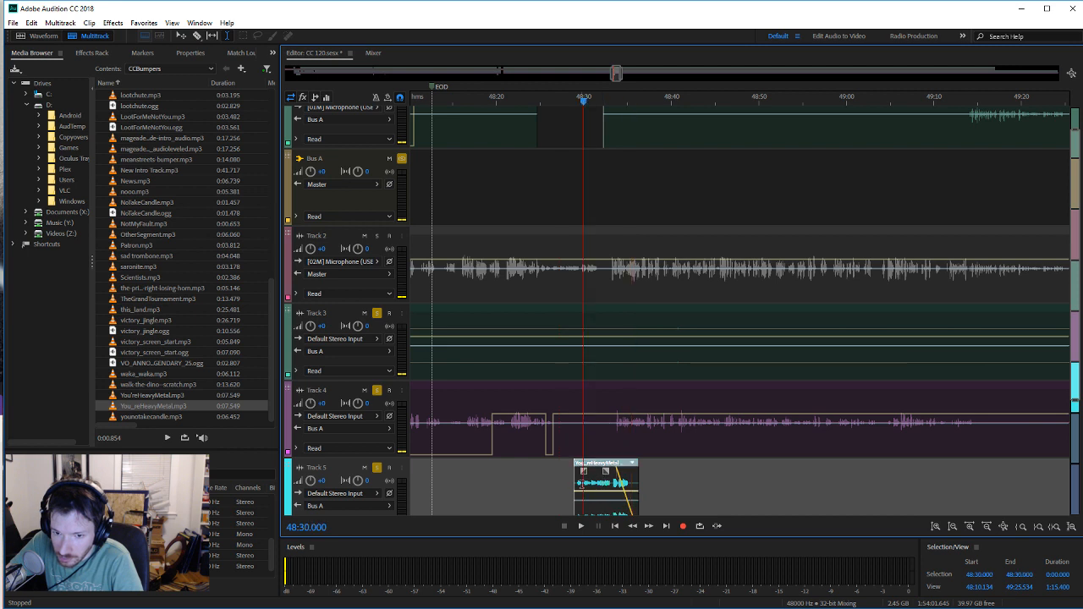
pyautogui.click(579, 526)
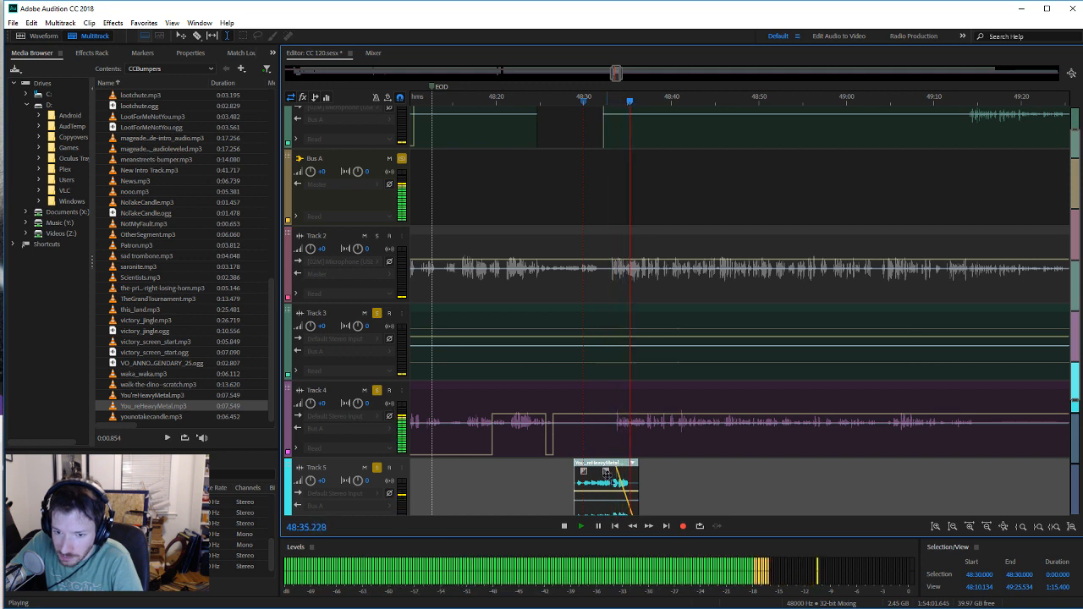
pyautogui.moveTo(619, 471); pyautogui.dragTo(594, 491)
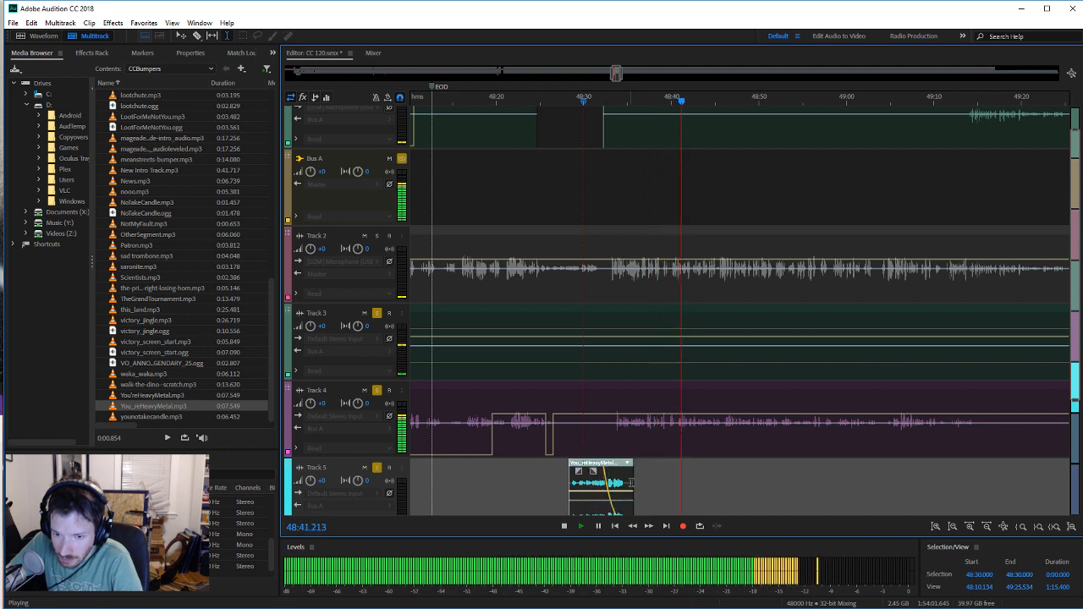
pyautogui.press('space')
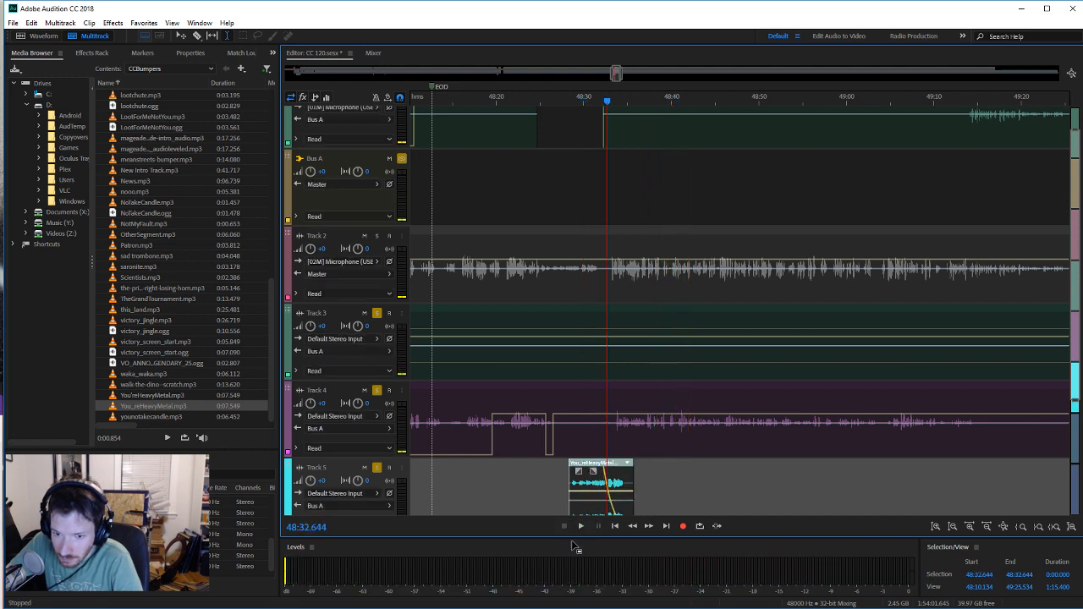
pyautogui.click(580, 525)
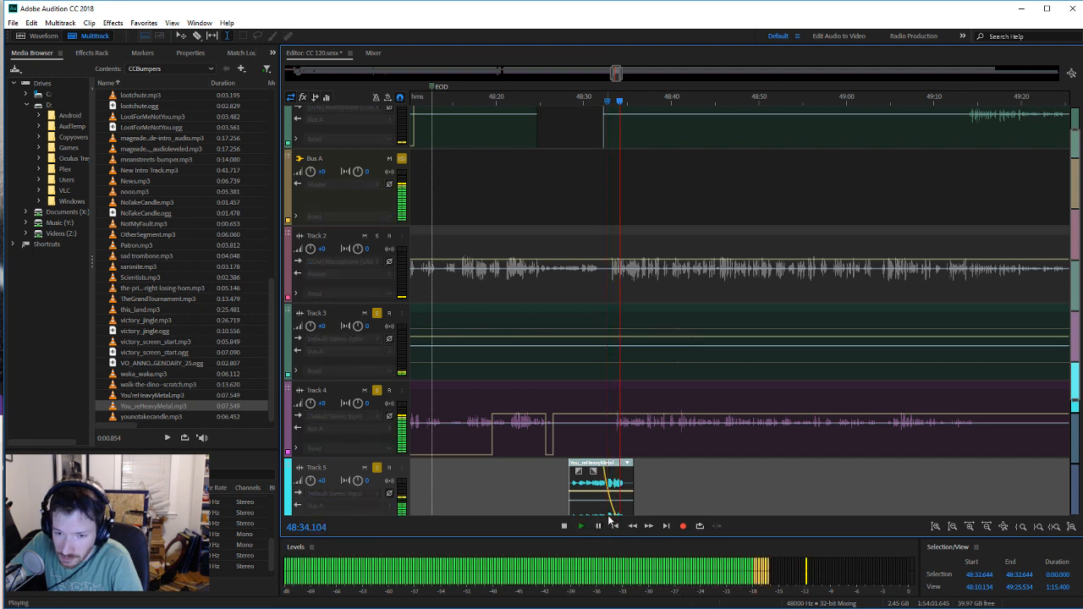
# Step: Move the Track 5 bumper clip to start at about 48:29 and replay the transition
pyautogui.click(564, 525)
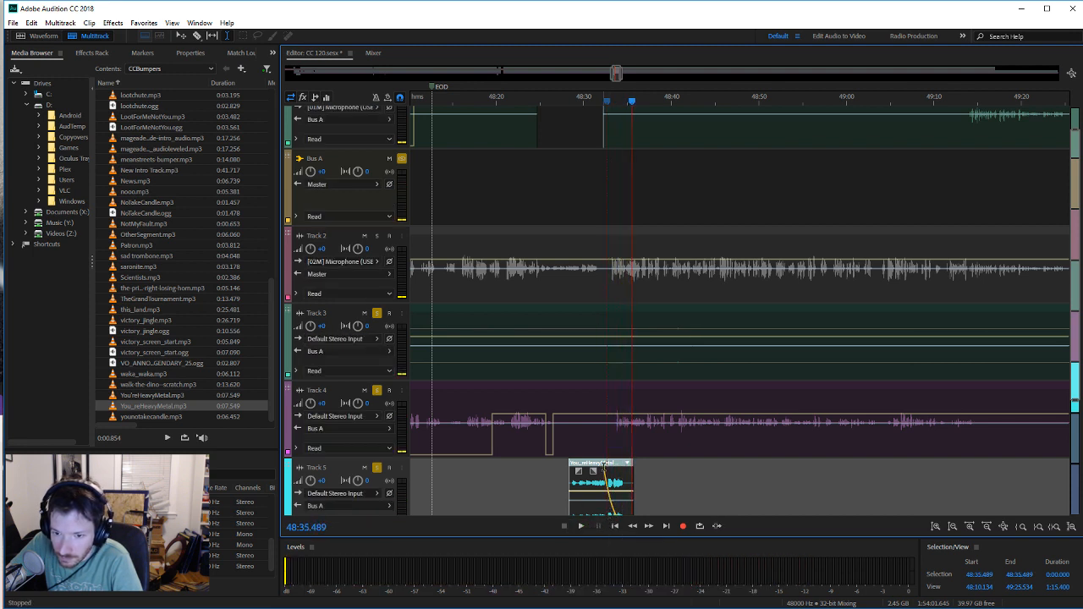
pyautogui.moveTo(610, 475); pyautogui.dragTo(617, 476)
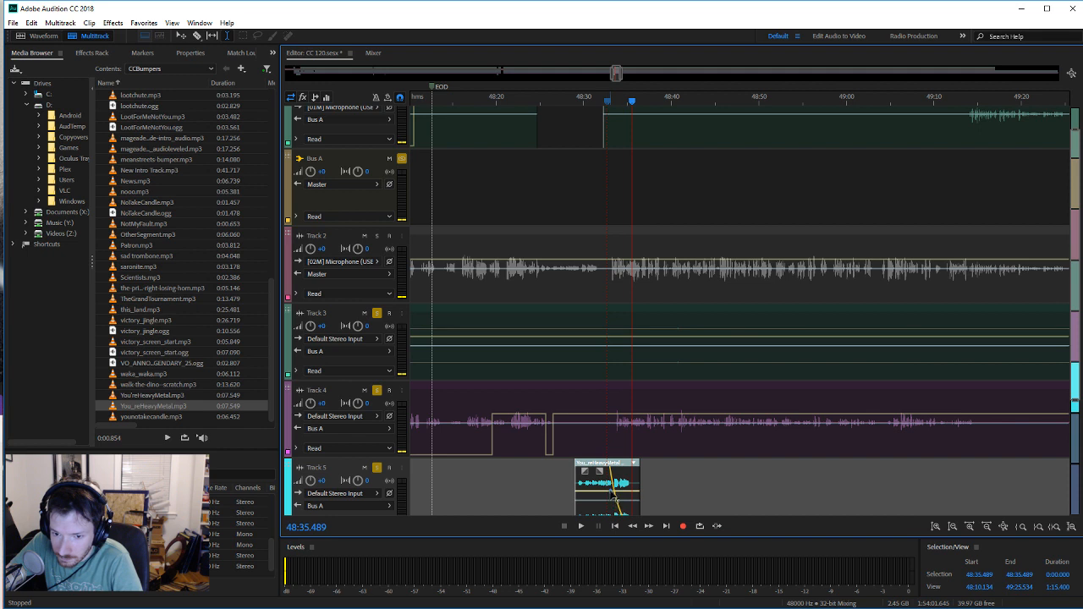
pyautogui.click(610, 497)
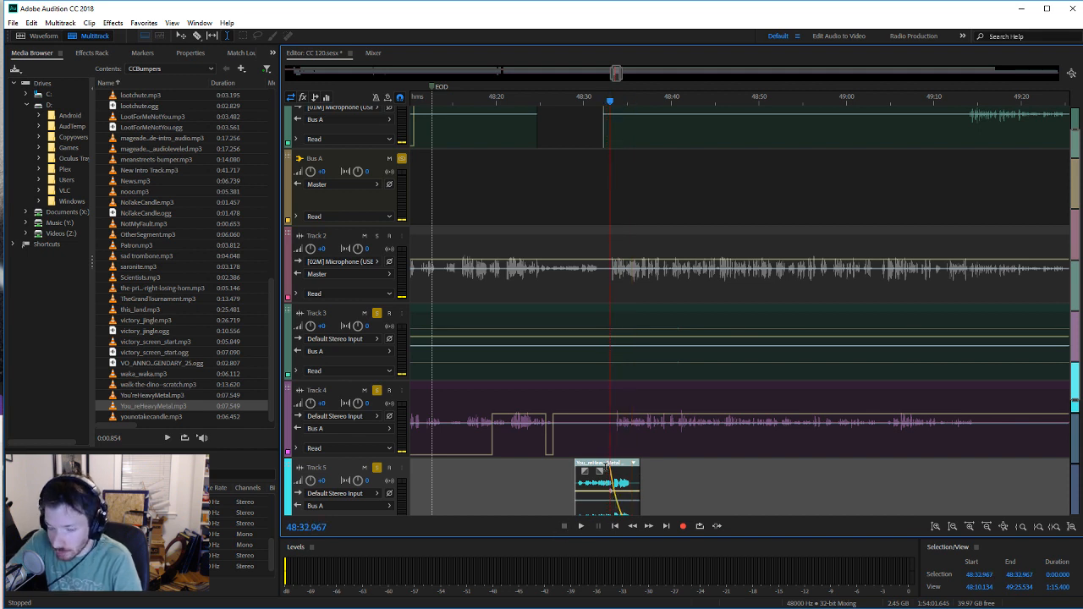
pyautogui.click(579, 525)
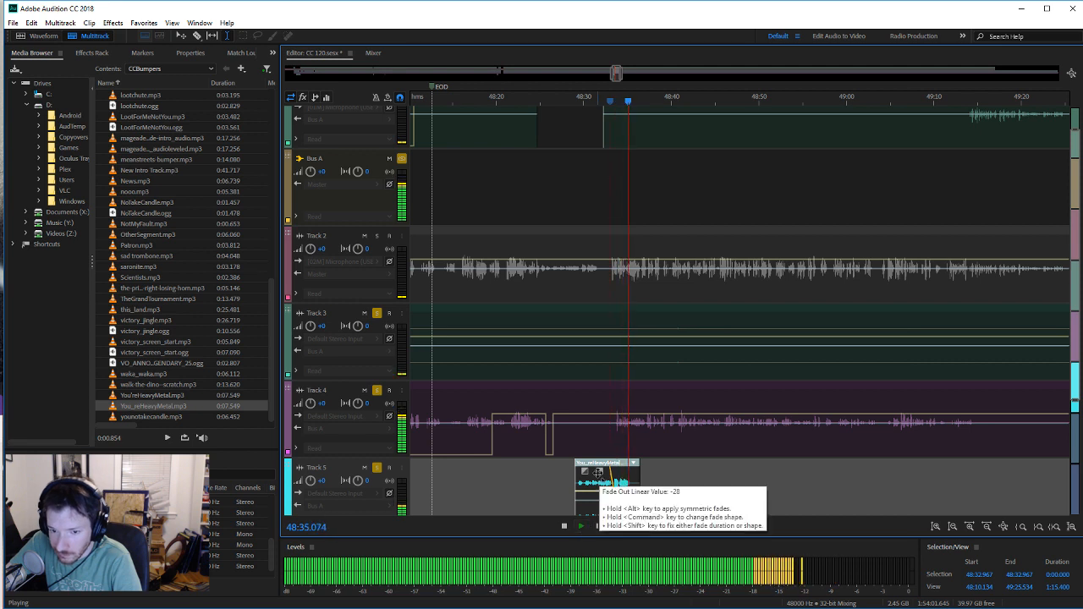
# Step: Adjust the Track 5 bumper's fade-out to a linear value of about -51, replay the transition, and save the session
pyautogui.moveTo(599, 472); pyautogui.dragTo(598, 487)
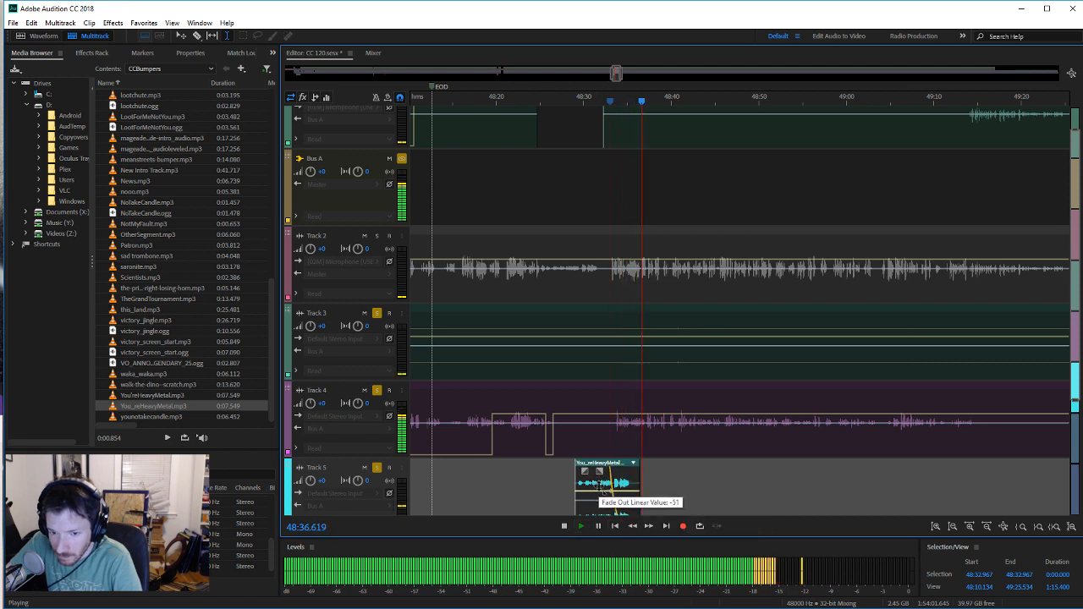
pyautogui.press('space')
pyautogui.click(580, 525)
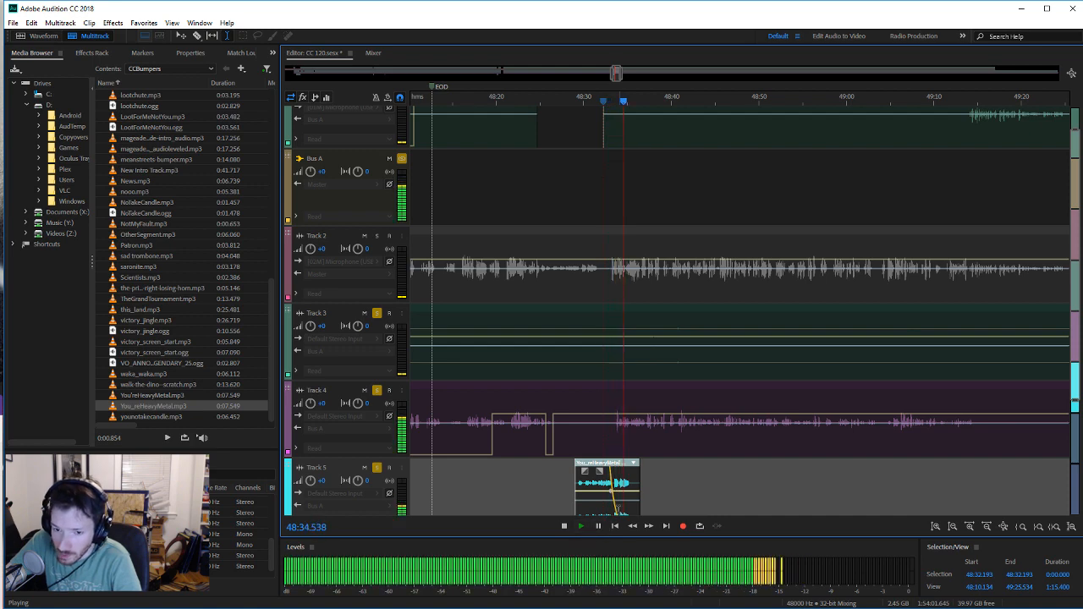
pyautogui.click(564, 527)
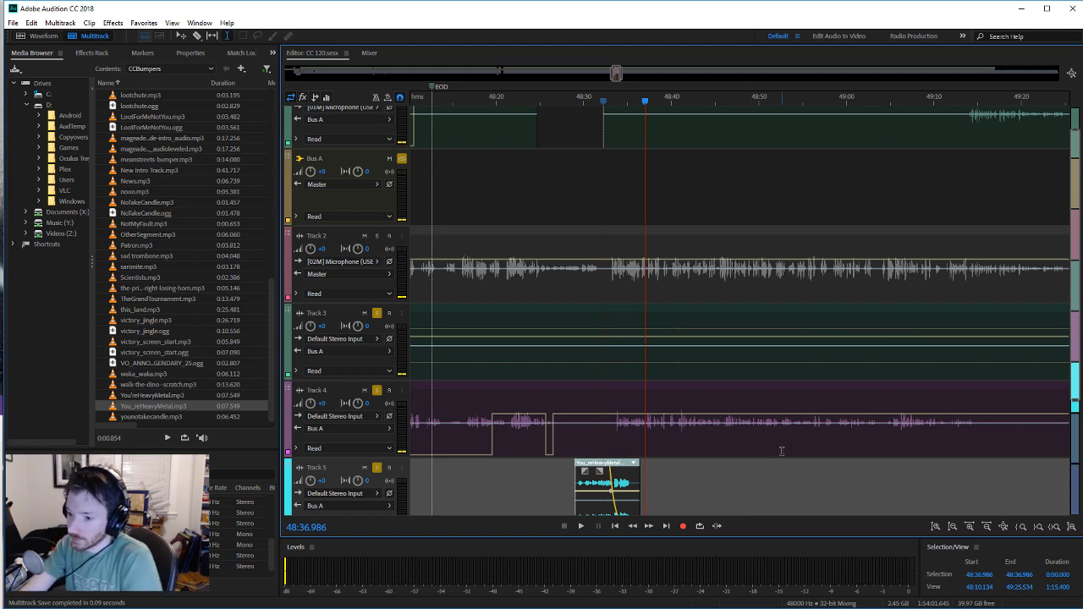
# Step: Play the session from about 49:05, checking the short Track 4 sound near 49:12, and save the session
pyautogui.scroll(1, 802, 436)
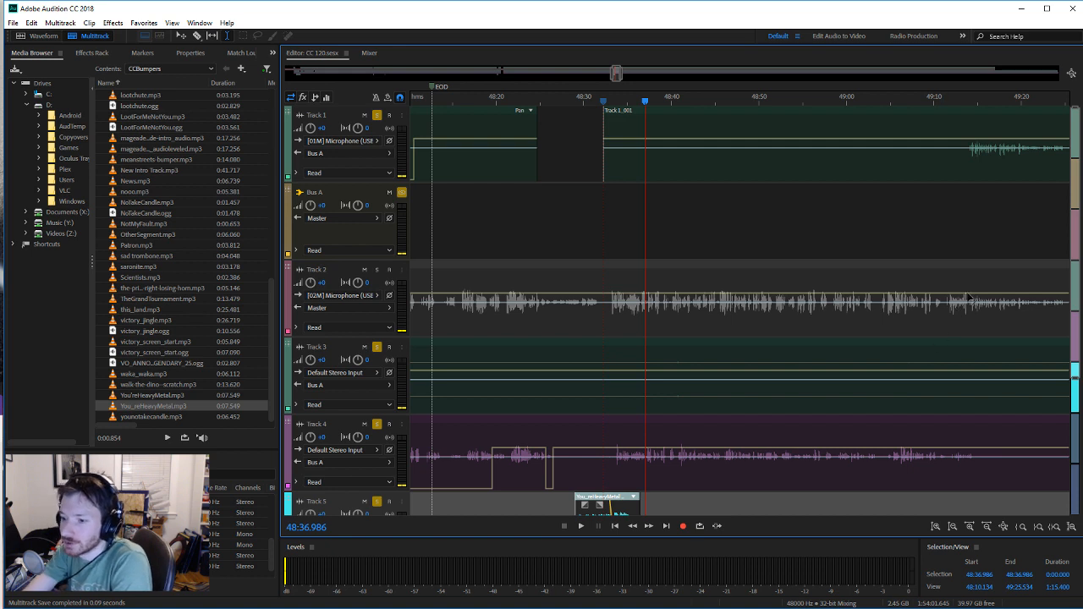
pyautogui.click(969, 161)
pyautogui.click(947, 162)
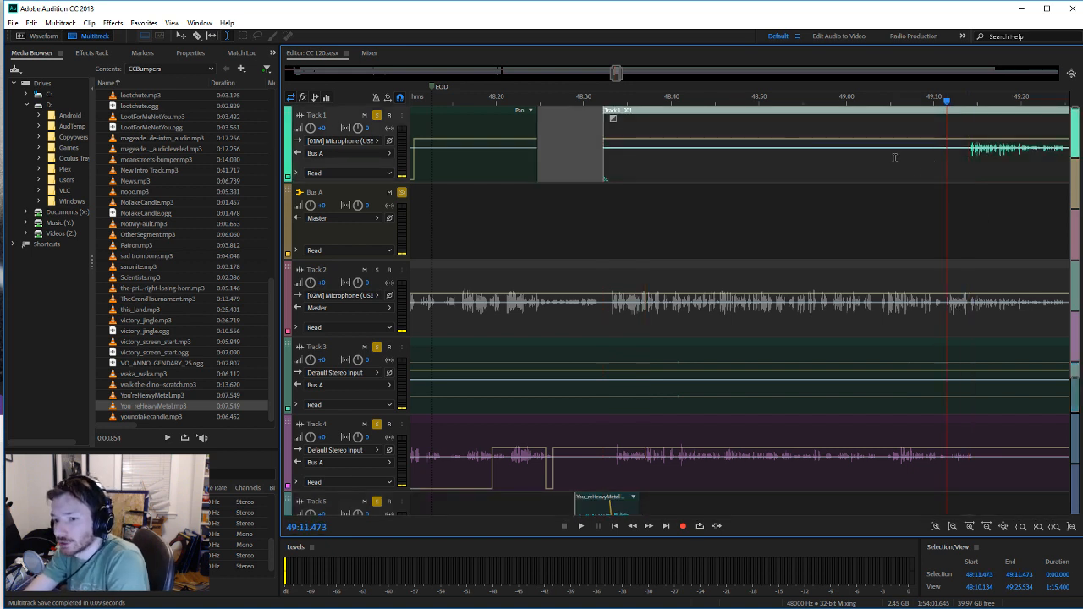
pyautogui.click(886, 154)
pyautogui.click(963, 154)
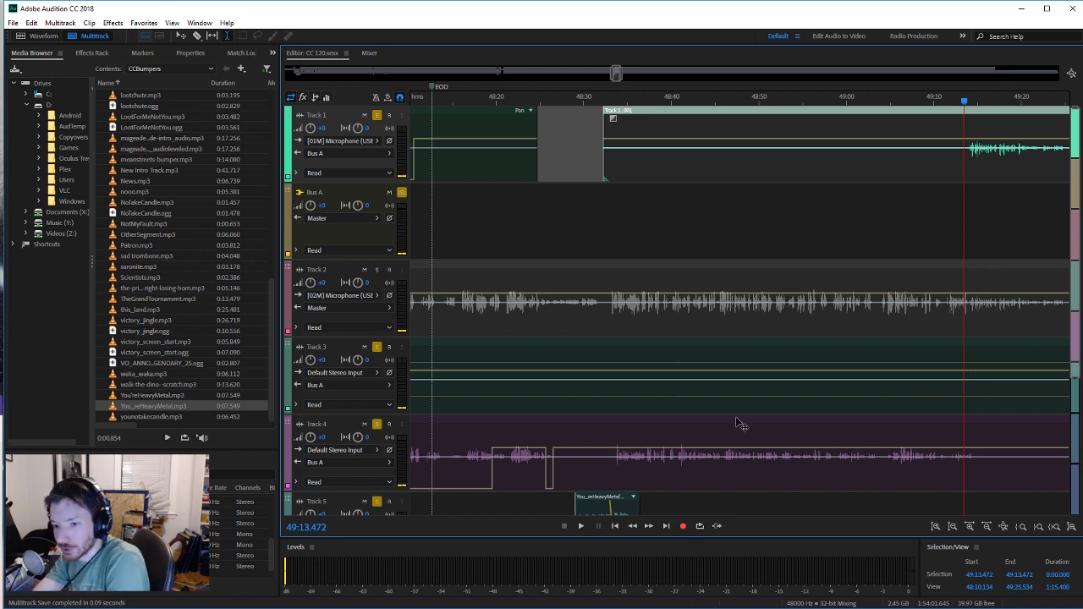
pyautogui.click(893, 433)
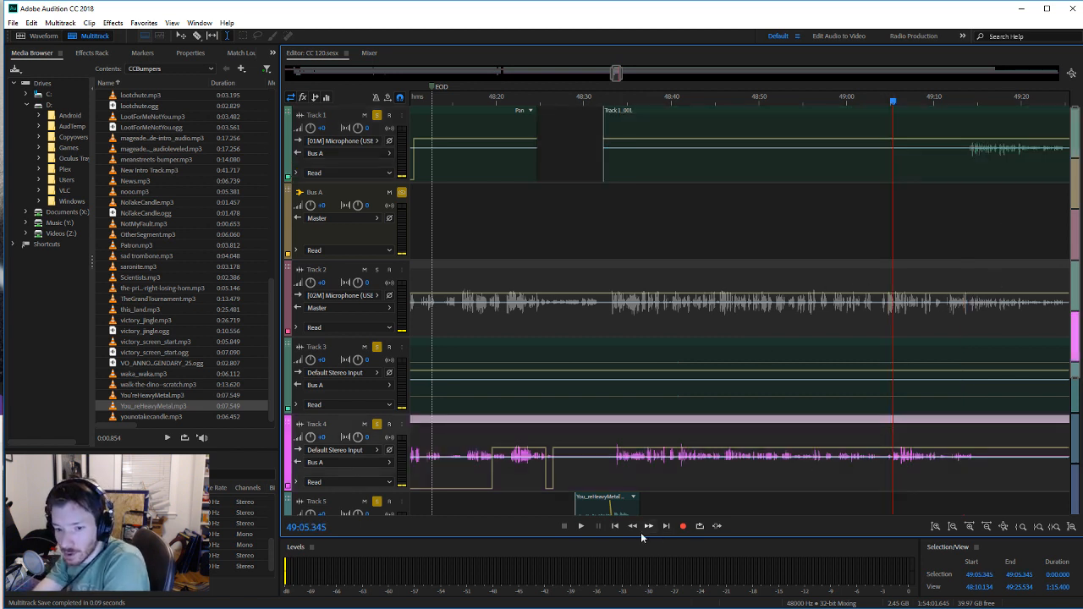
pyautogui.click(580, 525)
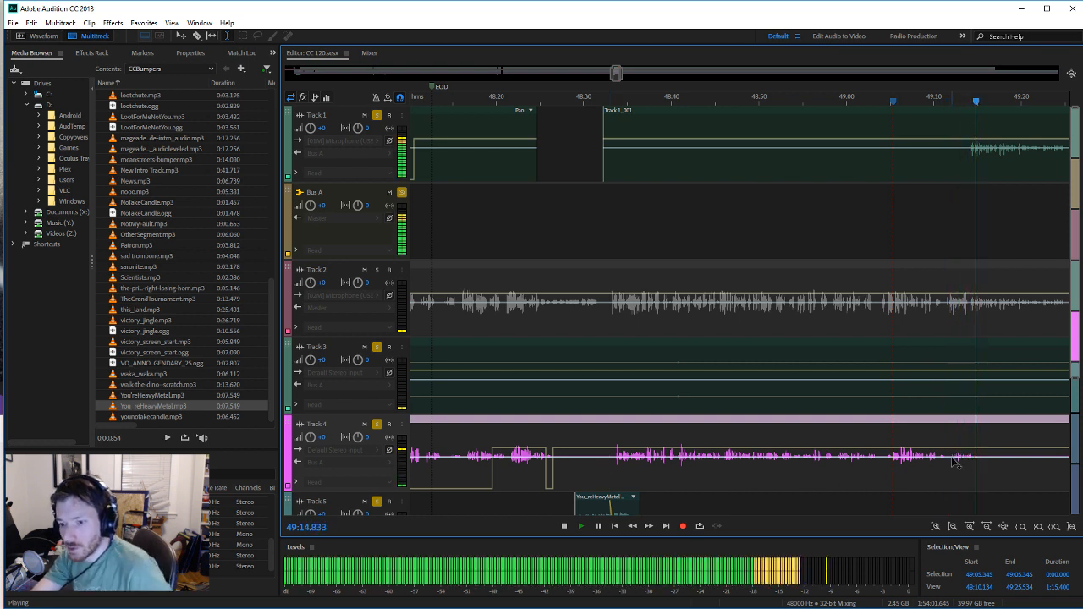
pyautogui.moveTo(949, 461); pyautogui.dragTo(969, 464)
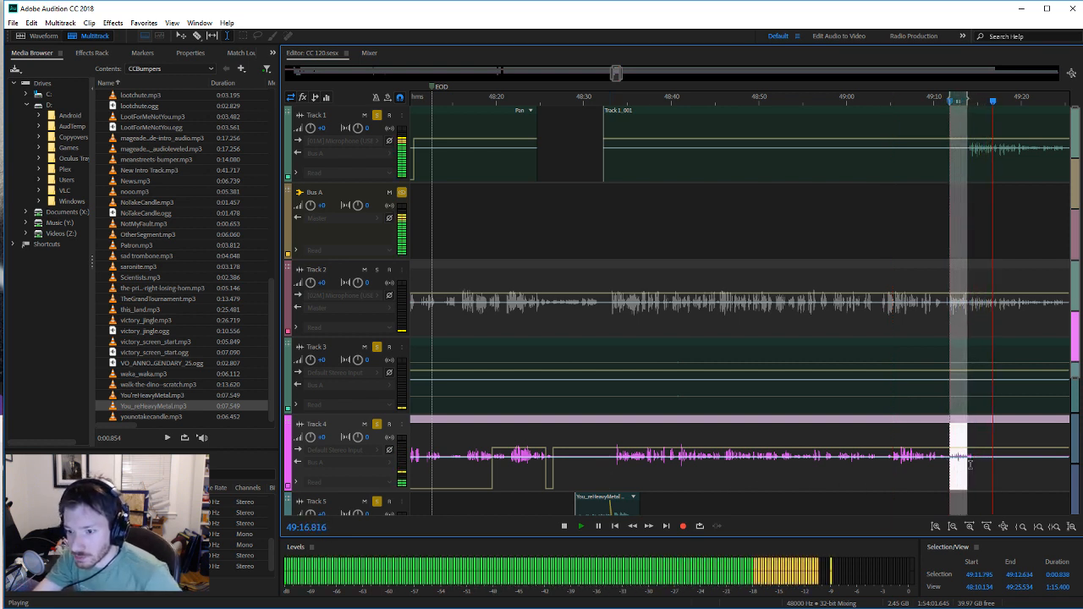
pyautogui.click(990, 461)
pyautogui.hotkey('ctrl', 's')
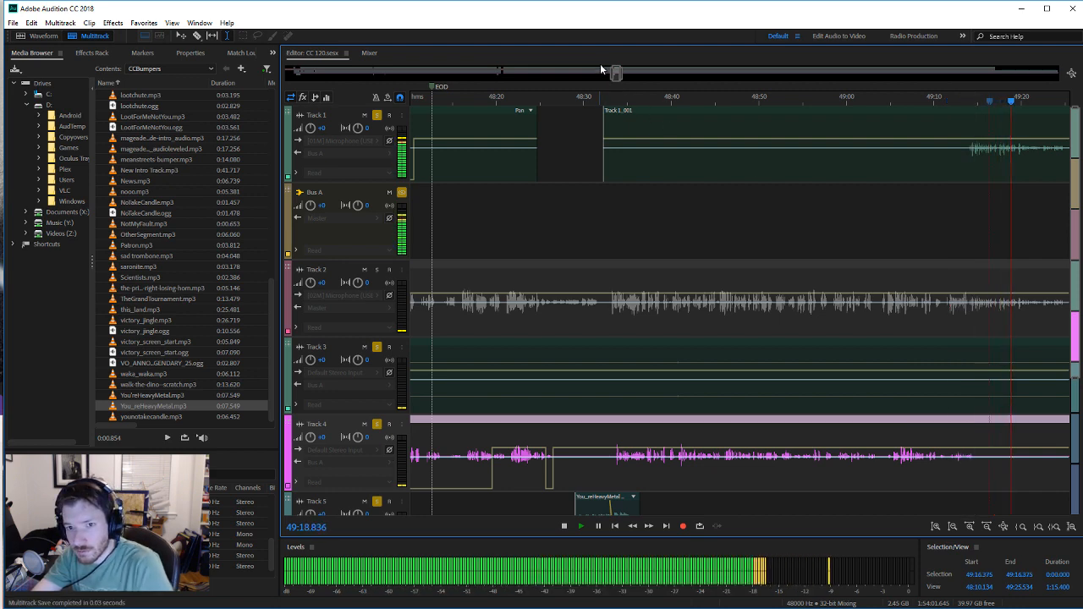
# Step: Listen to the session on past 49:20, then from 49:30 up to the bumper sound on Track 1 near 49:57
pyautogui.moveTo(615, 72); pyautogui.dragTo(623, 74)
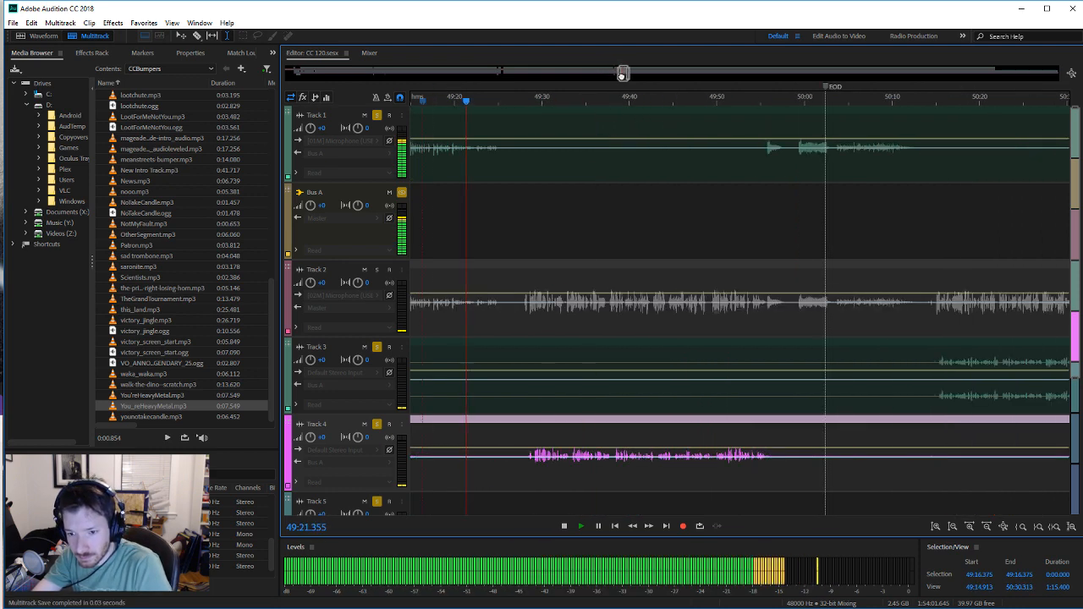
pyautogui.click(564, 526)
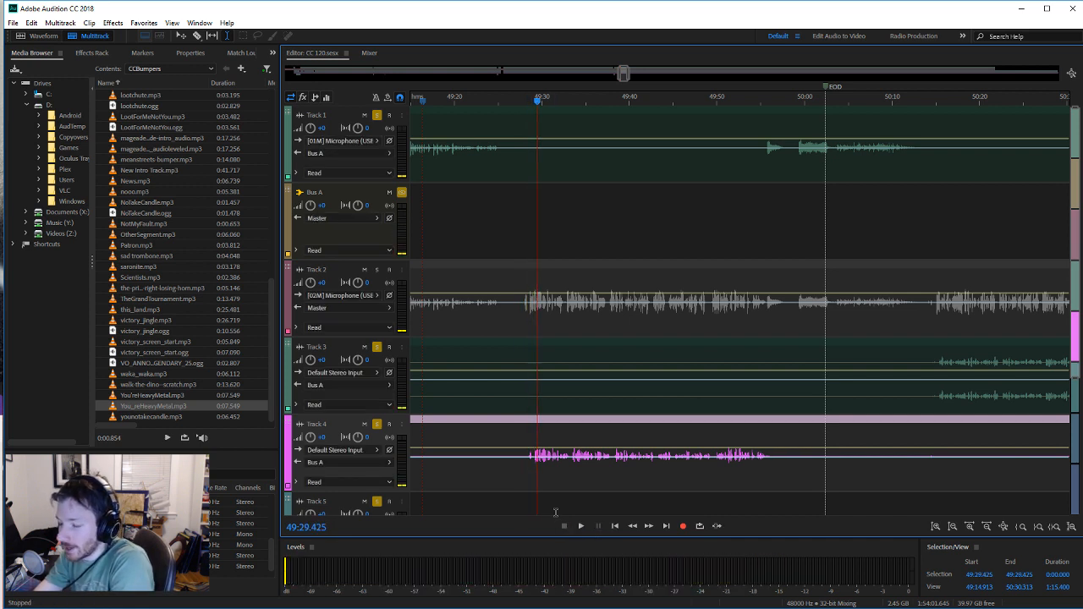
pyautogui.click(584, 465)
pyautogui.click(542, 471)
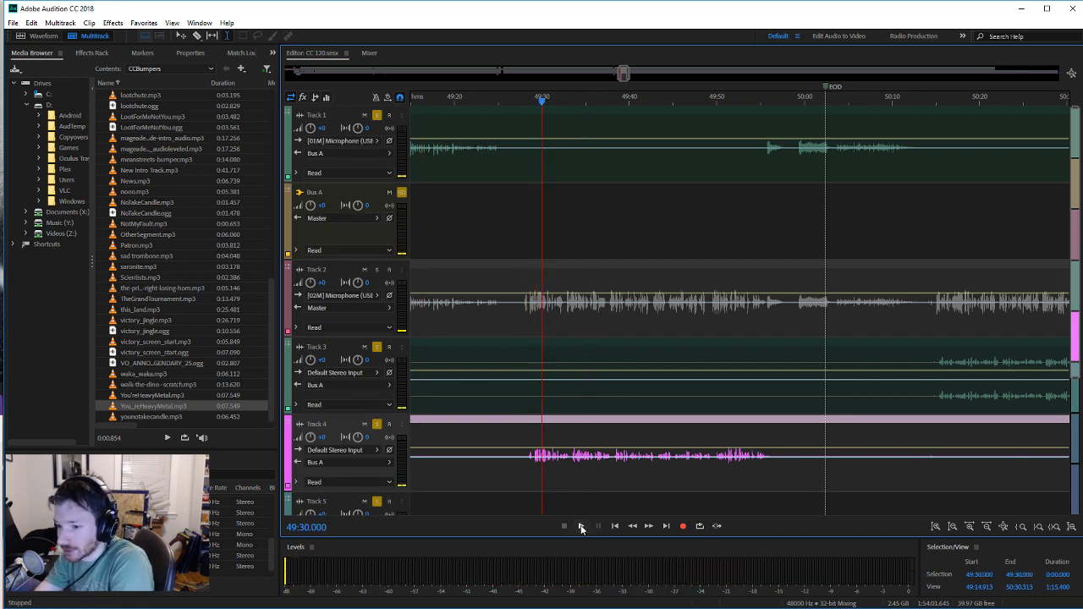
pyautogui.click(581, 526)
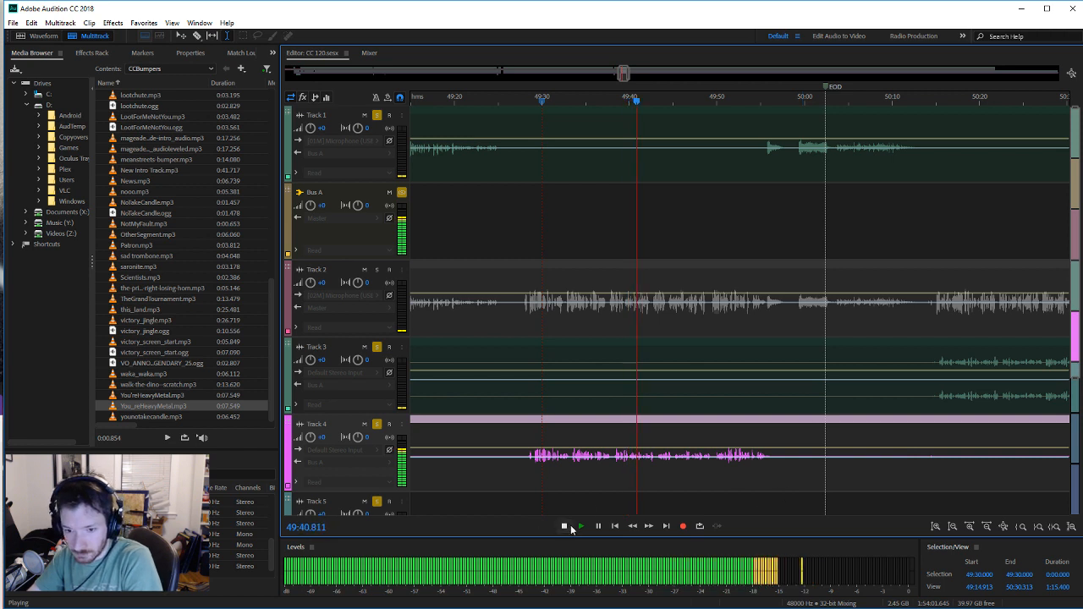
pyautogui.click(597, 526)
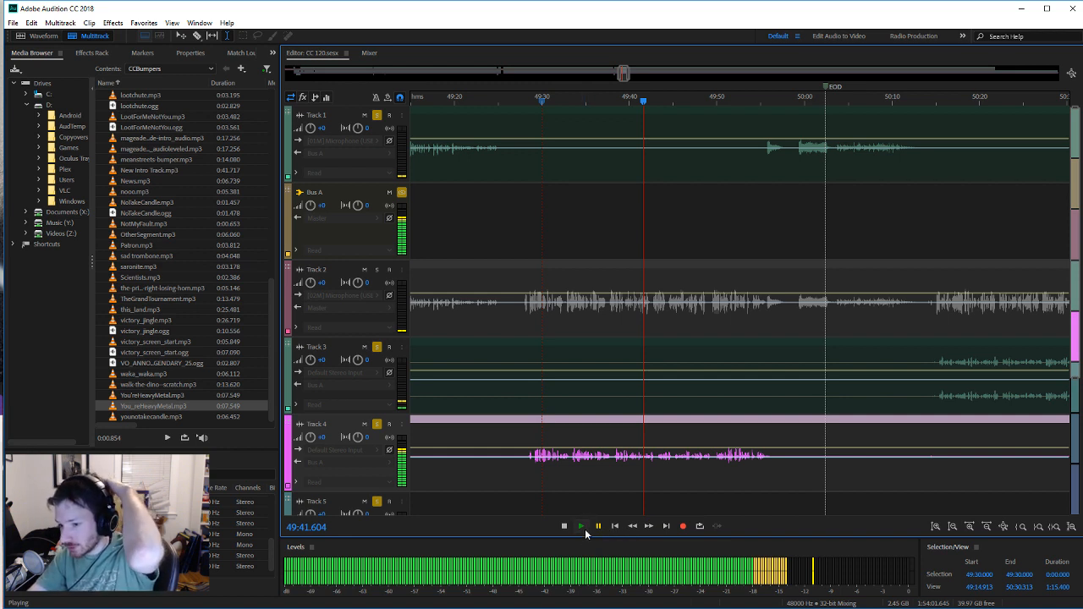
pyautogui.click(583, 527)
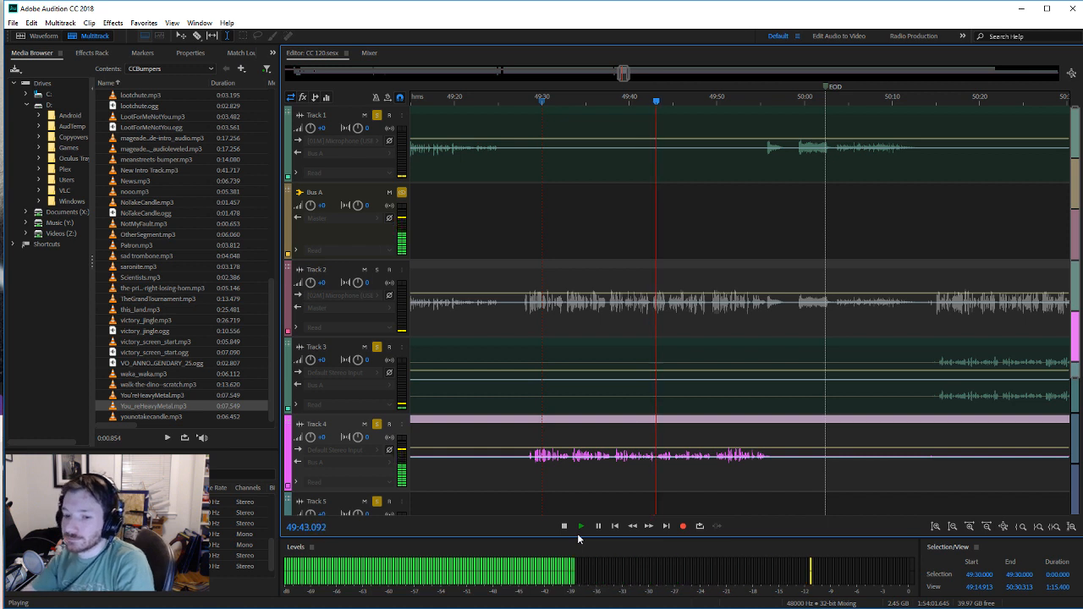
pyautogui.click(596, 527)
pyautogui.click(582, 526)
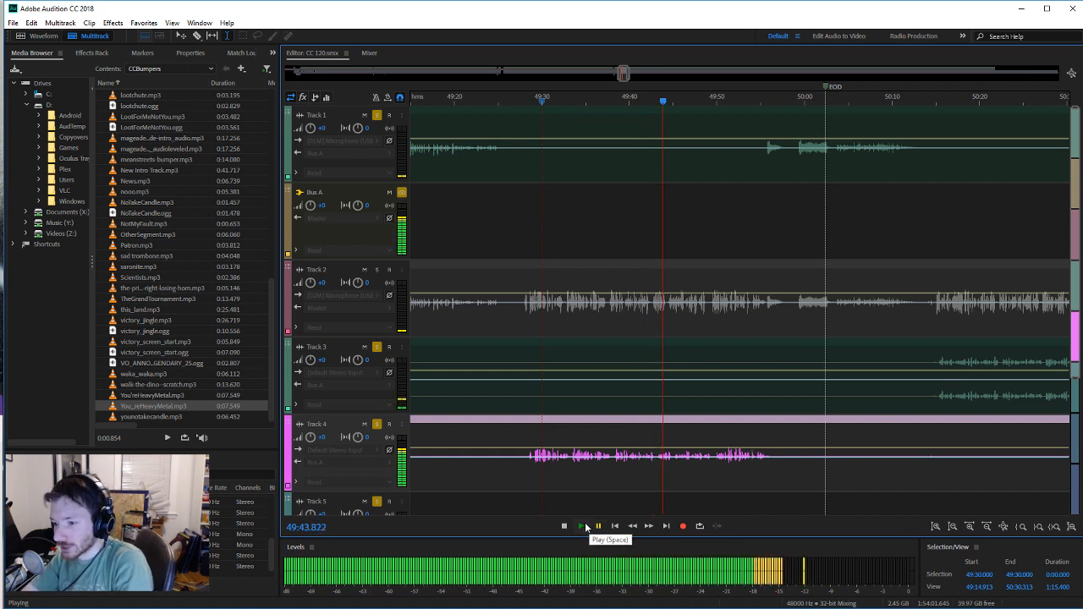
pyautogui.click(585, 527)
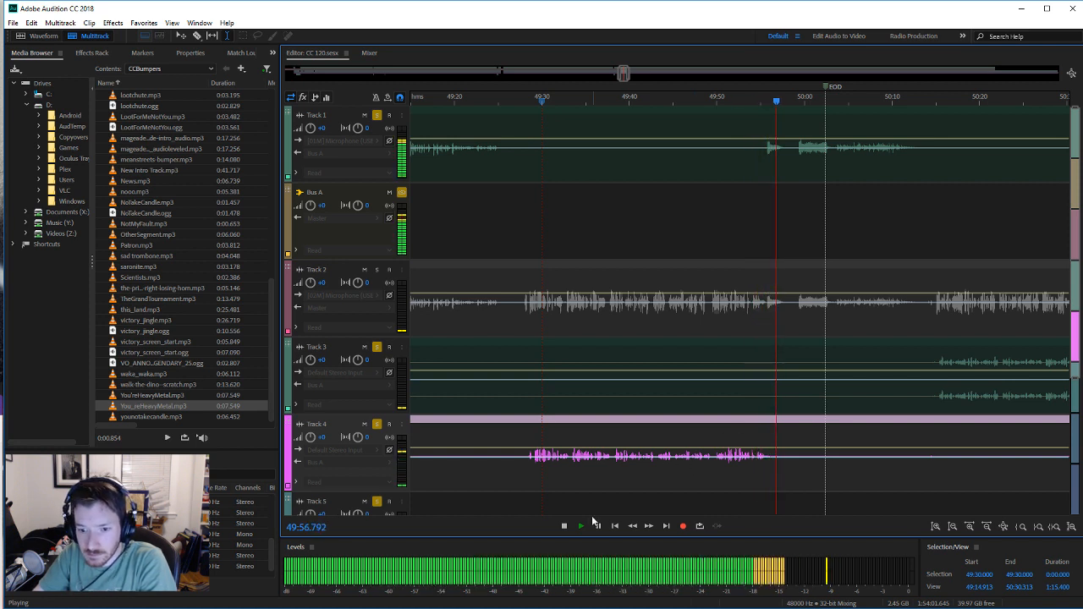
pyautogui.click(564, 526)
# Step: Check Track 1 by ear at about 50:03.5, then cut out and delete its section from about 49:55 to 50:13.7
pyautogui.click(833, 171)
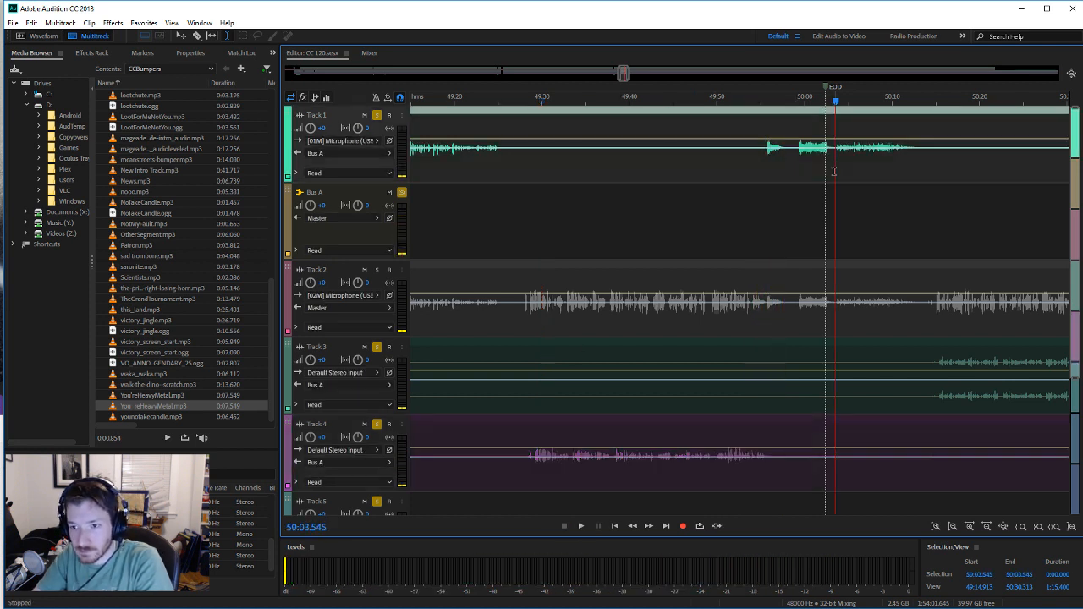
pyautogui.click(580, 526)
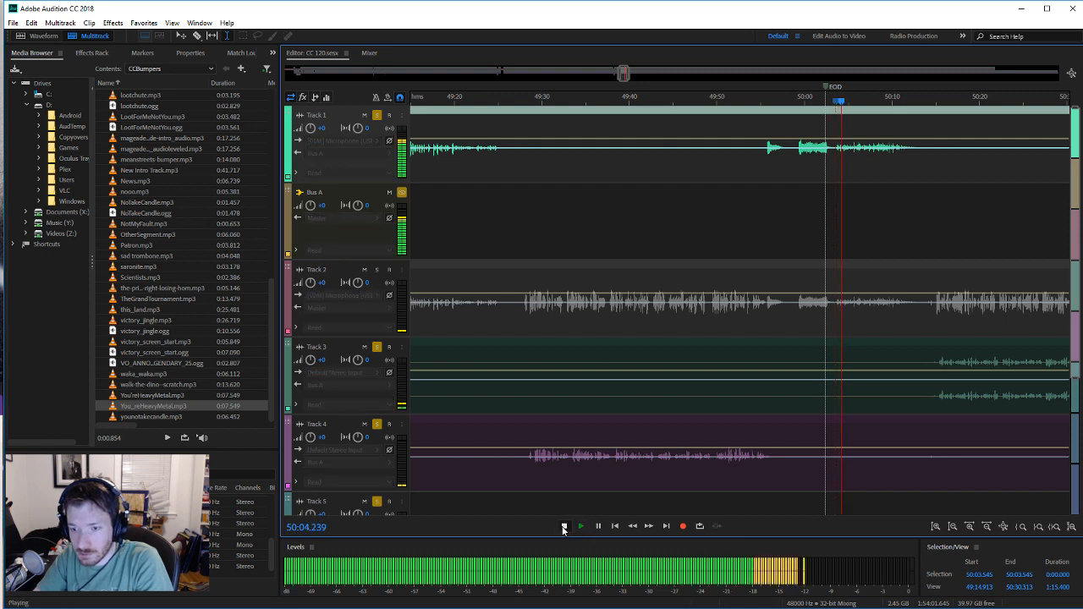
pyautogui.click(565, 527)
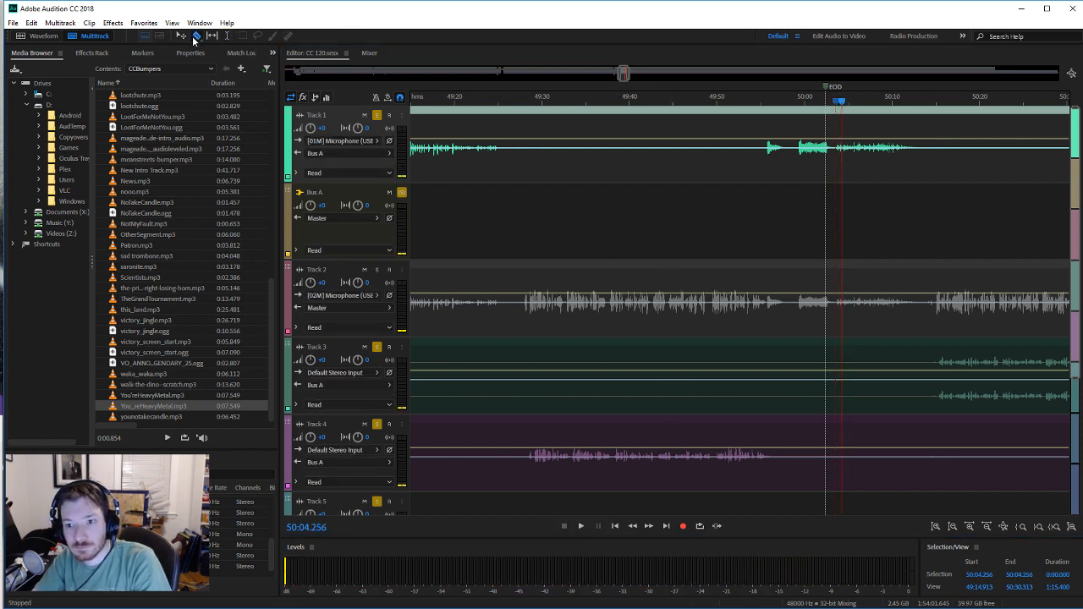
pyautogui.click(762, 167)
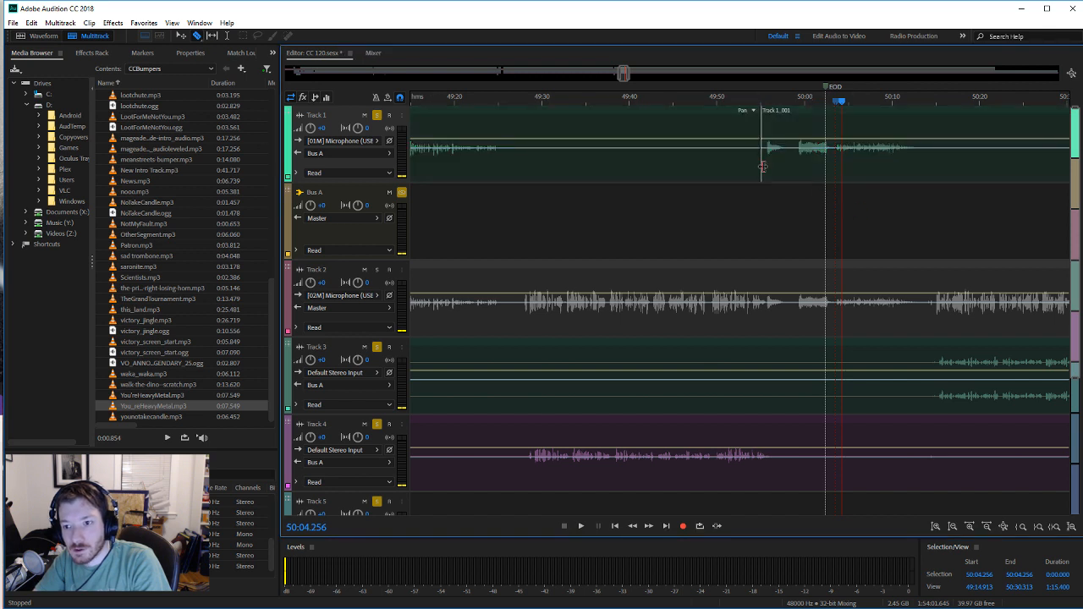
pyautogui.click(925, 158)
pyautogui.click(892, 114)
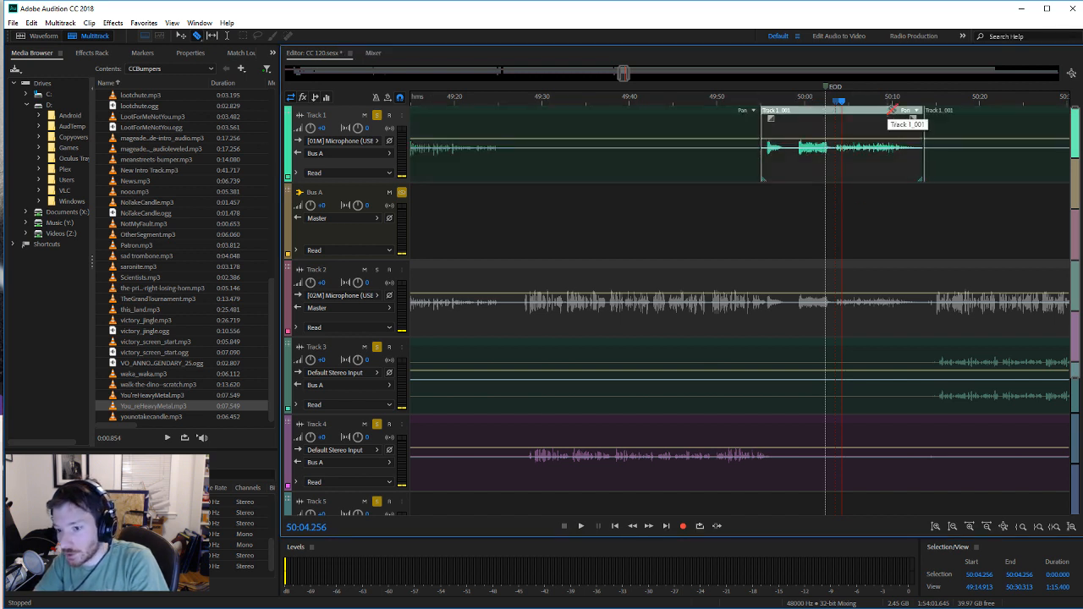
pyautogui.press('Delete')
# Step: Insert meanstreets-bumper.mp3 from CCBumpers on Track 5 at about 49:59.6 as a copy conformed to the session's sample rate
pyautogui.scroll(7, 171, 257)
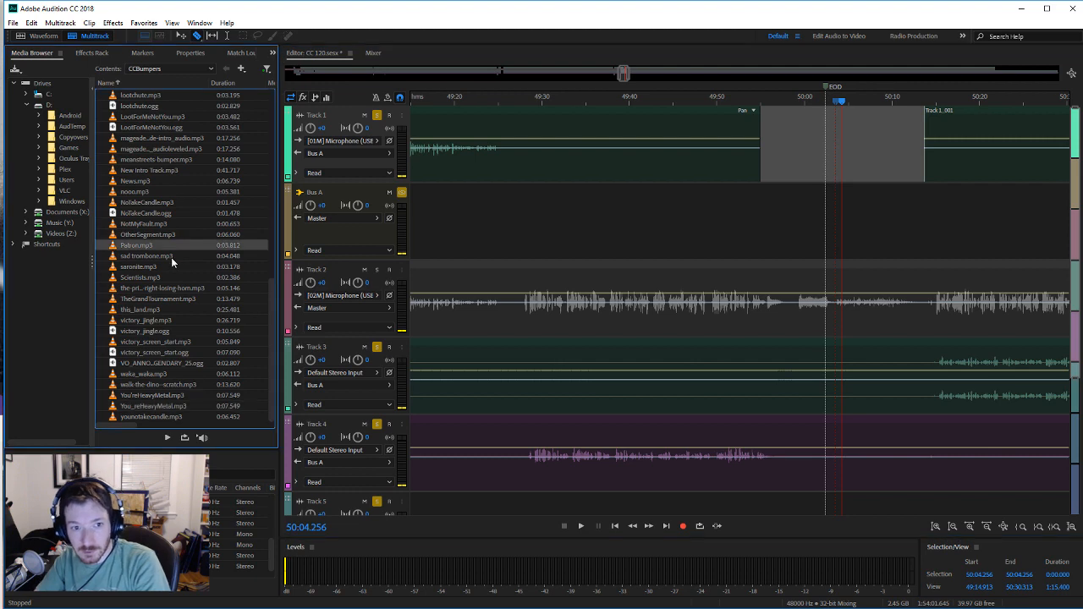
pyautogui.click(170, 183)
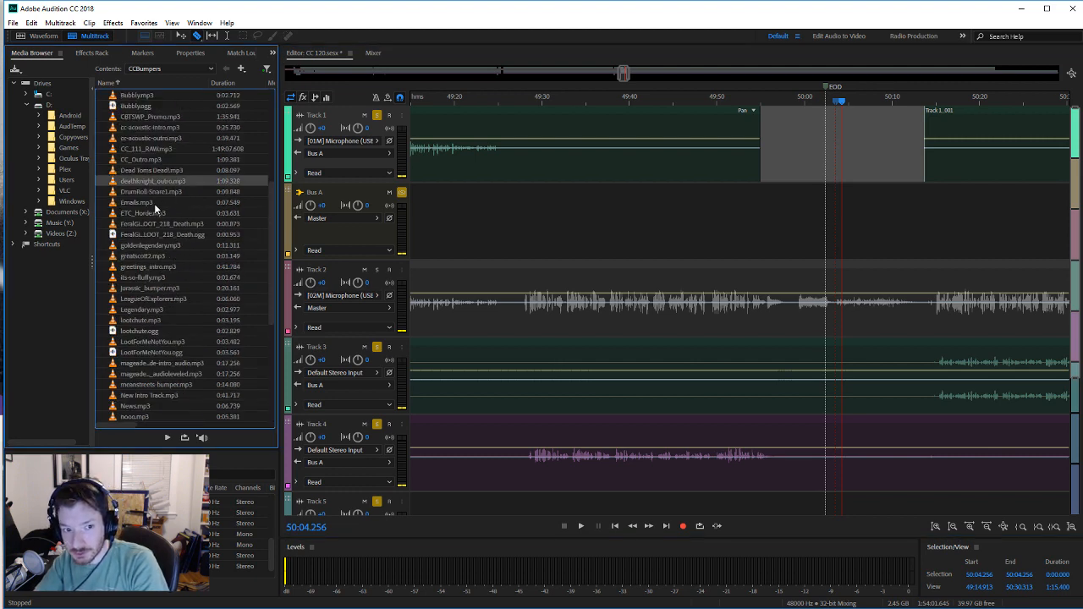
pyautogui.scroll(5, 158, 212)
pyautogui.scroll(-6, 158, 211)
pyautogui.scroll(-1, 155, 215)
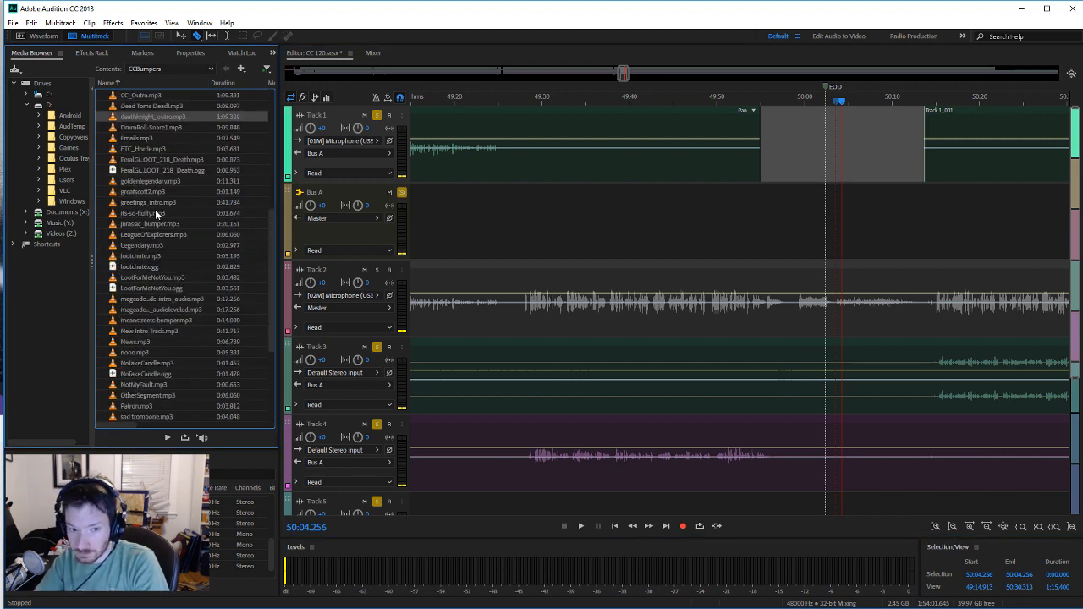
pyautogui.scroll(-2, 903, 378)
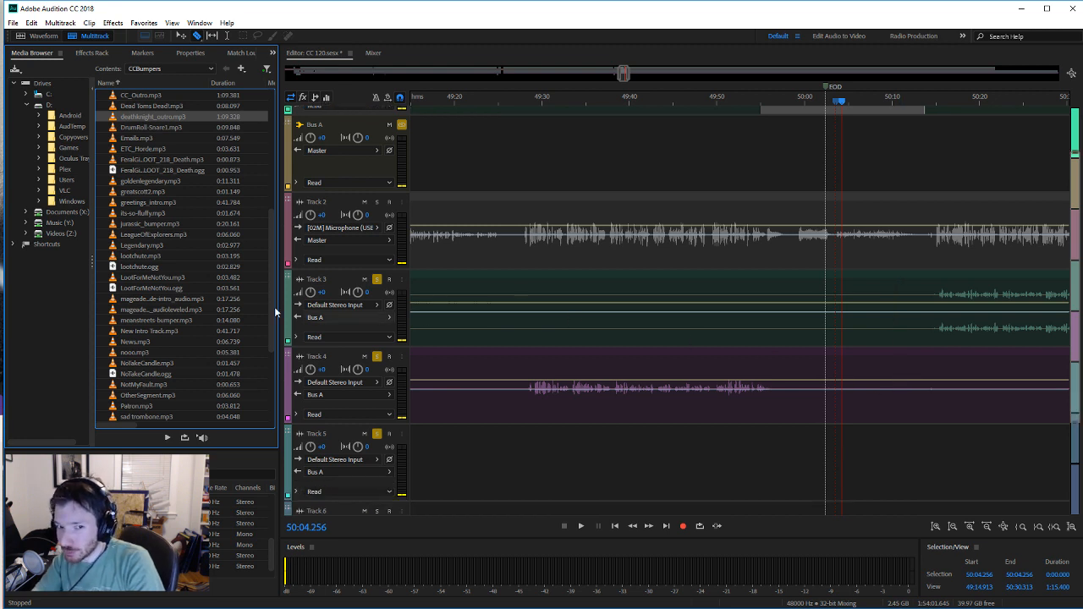
pyautogui.click(169, 258)
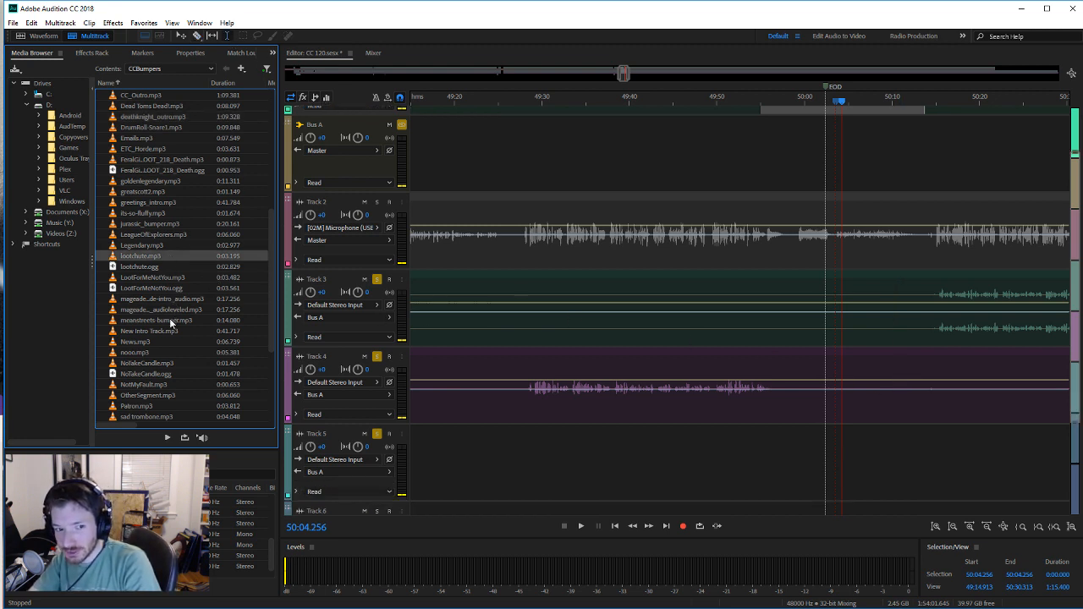
pyautogui.moveTo(169, 320); pyautogui.dragTo(798, 455)
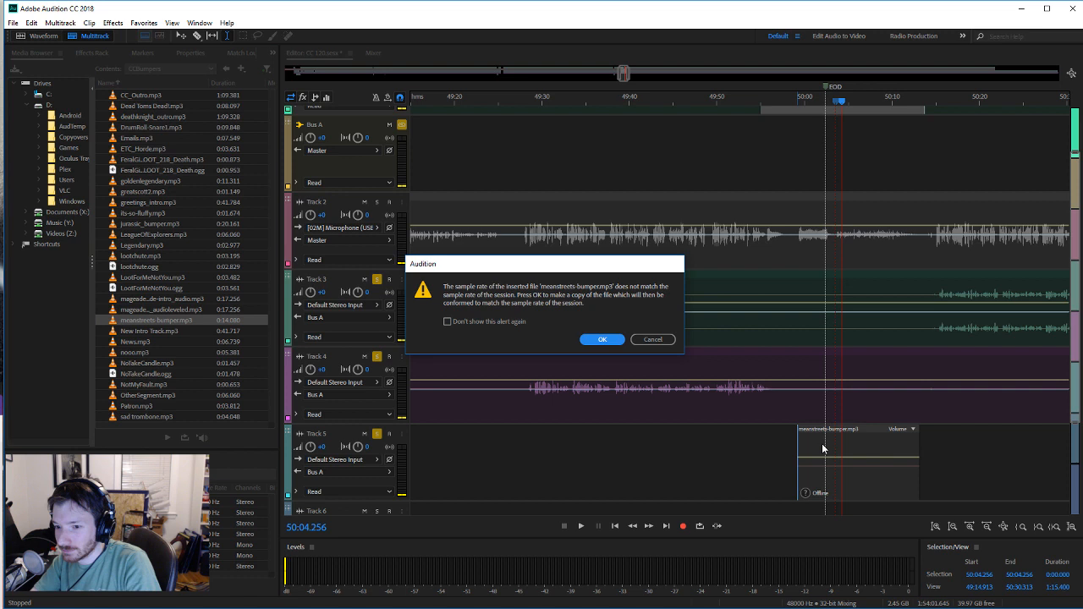
pyautogui.click(600, 335)
pyautogui.moveTo(871, 436)
pyautogui.mouseDown()
pyautogui.moveTo(896, 436)
pyautogui.moveTo(823, 437)
pyautogui.moveTo(874, 433)
pyautogui.mouseUp()
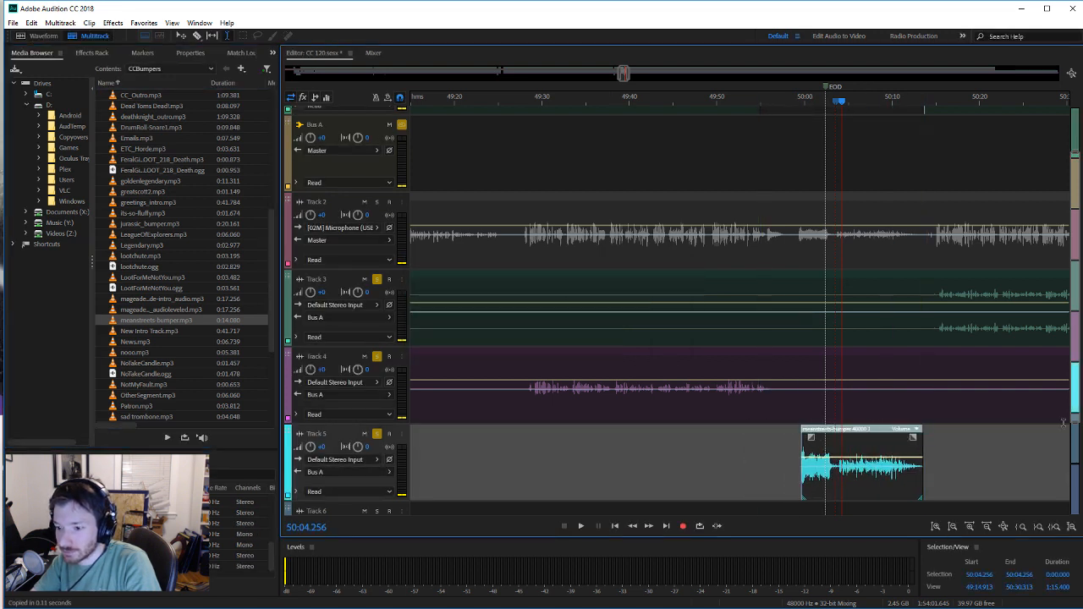
pyautogui.scroll(1, 993, 422)
pyautogui.scroll(-1, 993, 421)
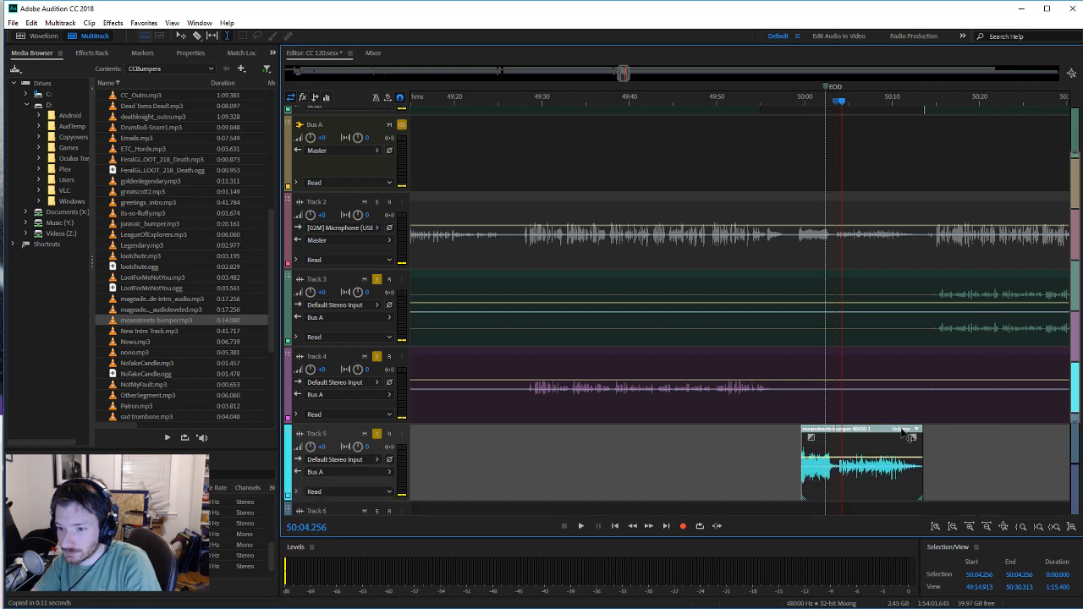
# Step: Move the meanstreets bumper on Track 5 to start at about 50:05, give it a curved fade-out, and listen from about 50:13.7
pyautogui.moveTo(882, 433); pyautogui.dragTo(922, 475)
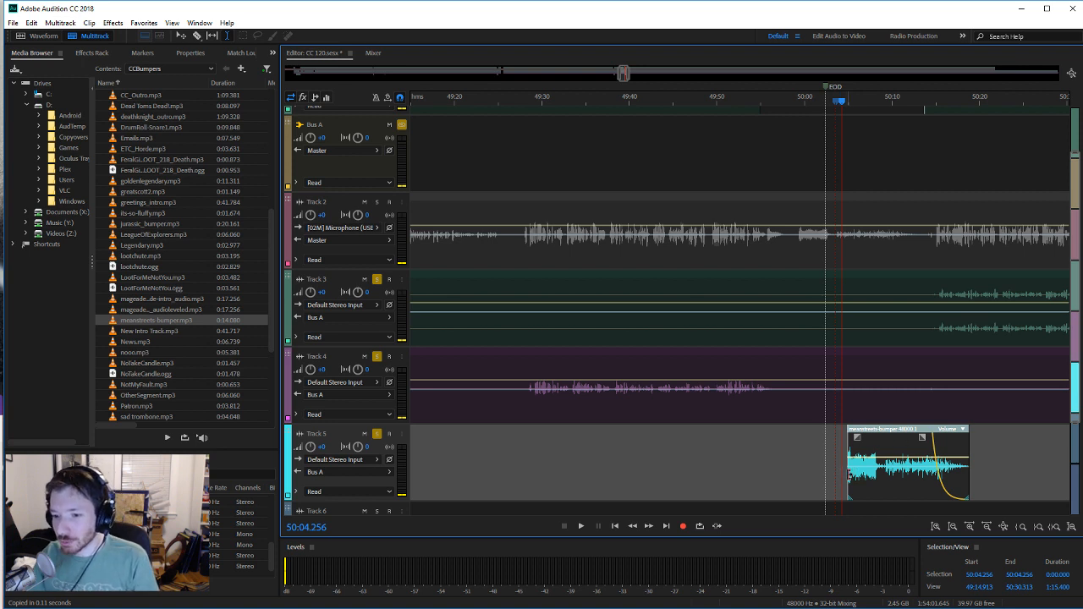
pyautogui.click(929, 443)
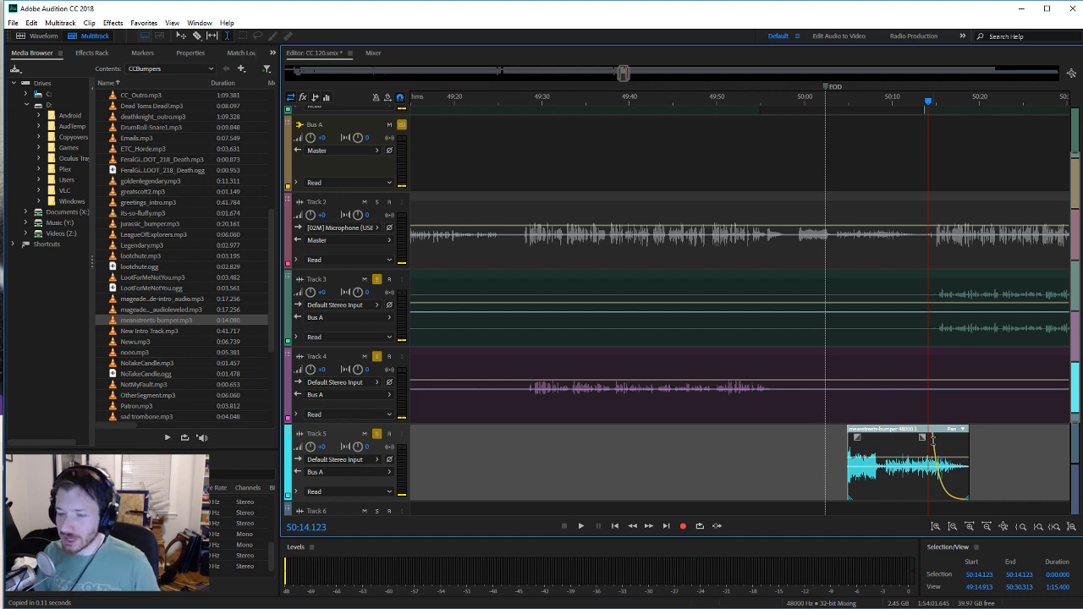
pyautogui.click(935, 326)
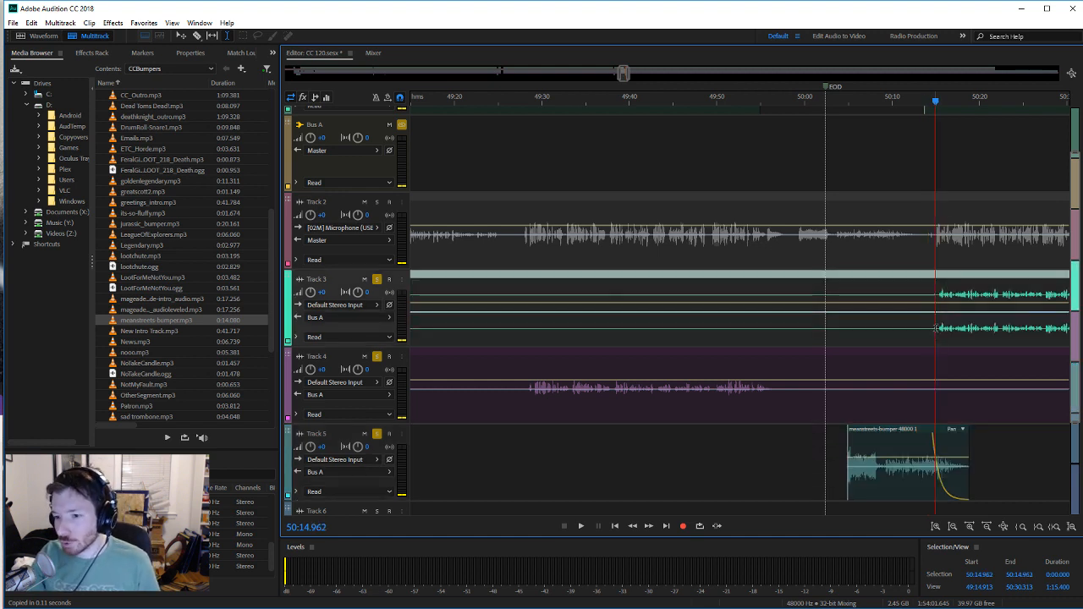
pyautogui.click(924, 330)
pyautogui.click(933, 329)
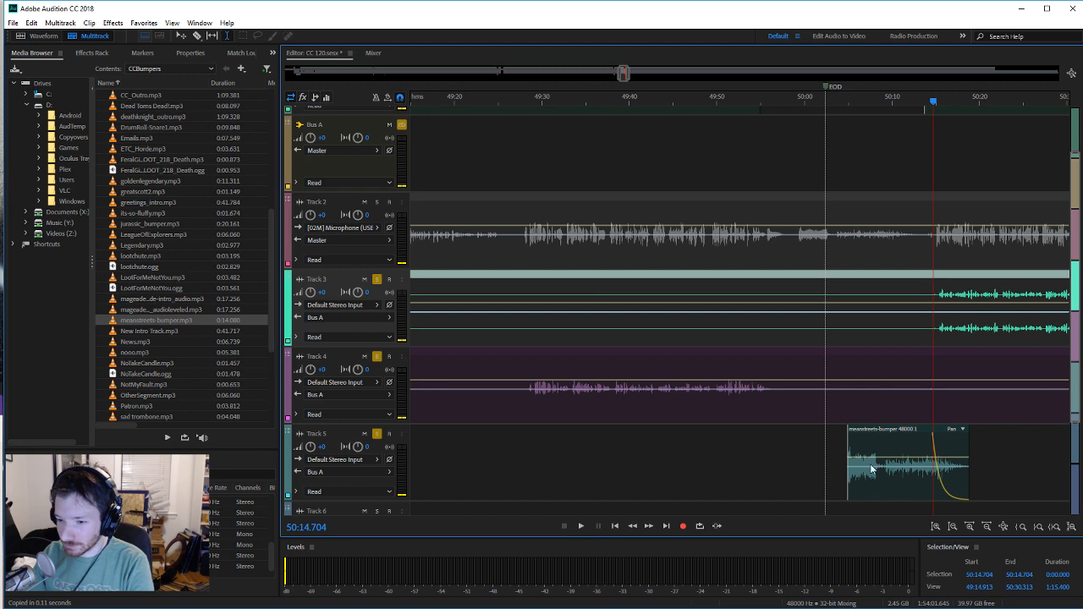
pyautogui.click(928, 474)
pyautogui.click(580, 525)
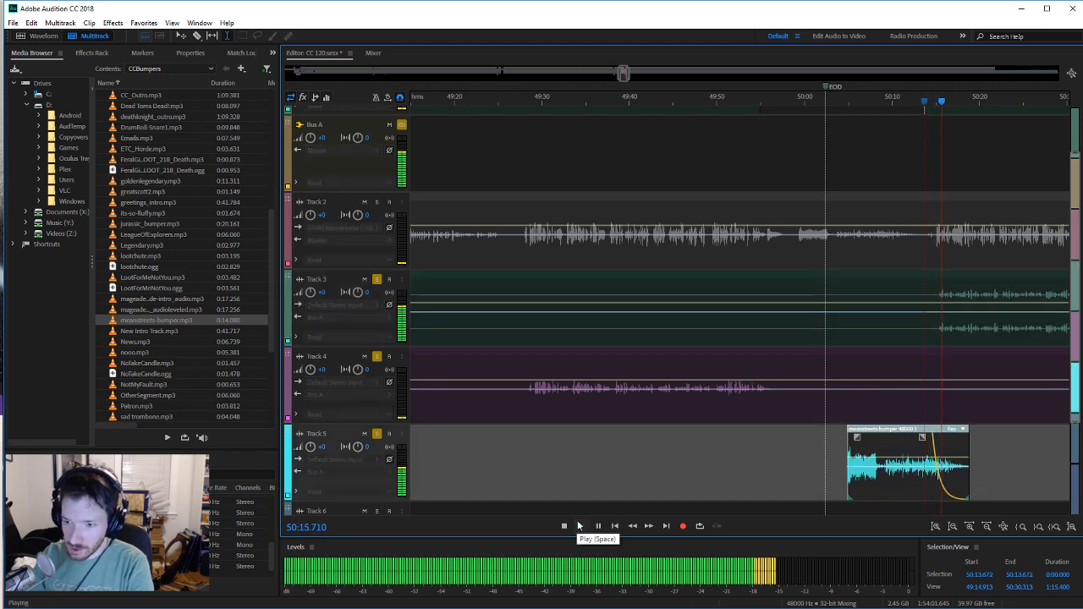
pyautogui.click(565, 526)
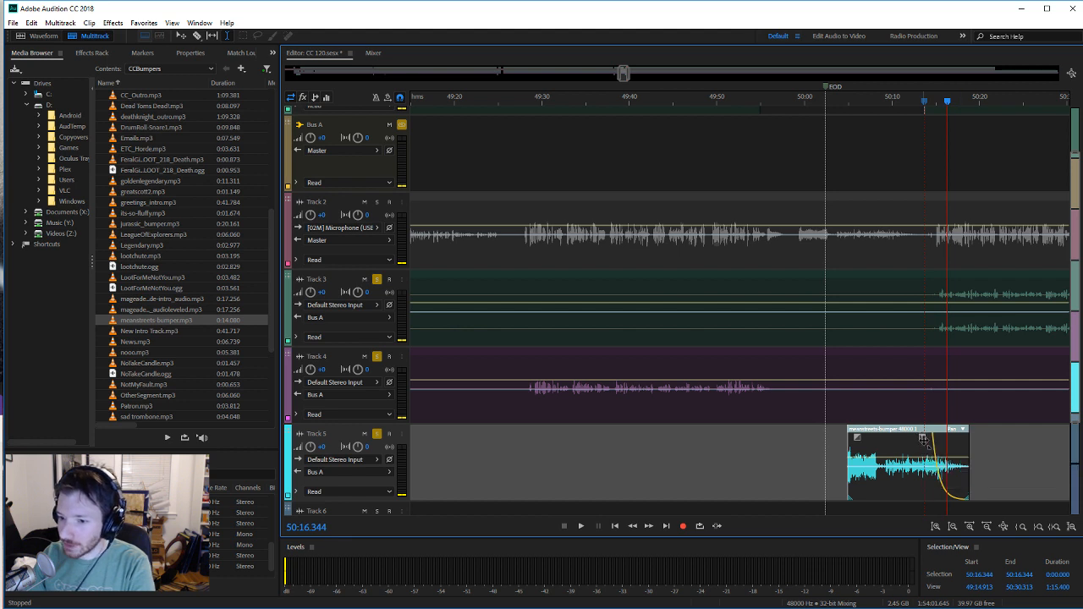
# Step: Shift the Track 5 bumper to start at about 50:06 with a slightly longer fade-out, and check it by ear from 50:11
pyautogui.moveTo(916, 438); pyautogui.dragTo(920, 437)
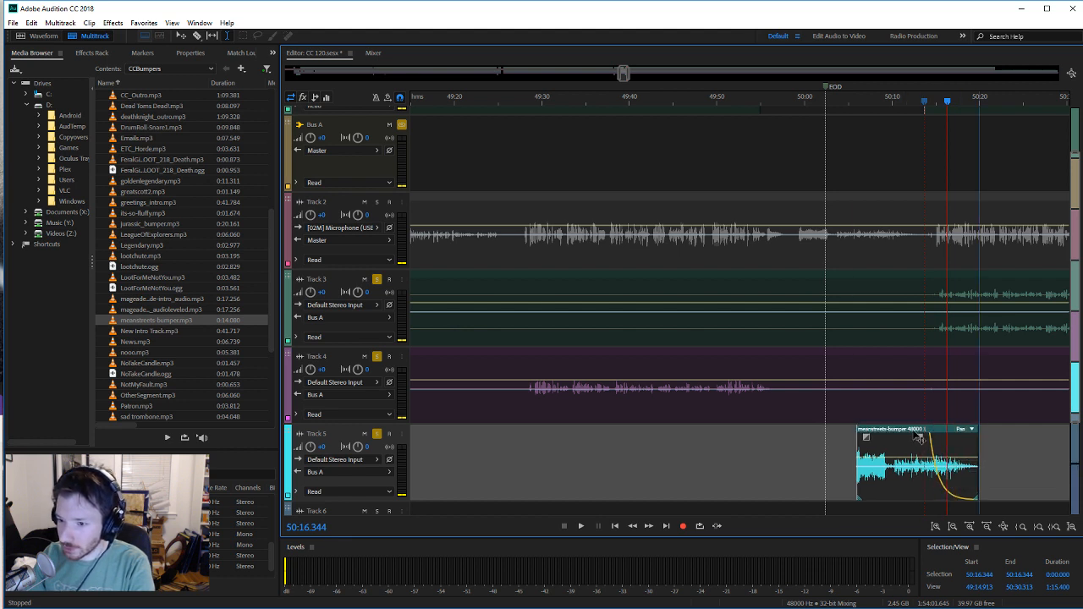
pyautogui.click(902, 445)
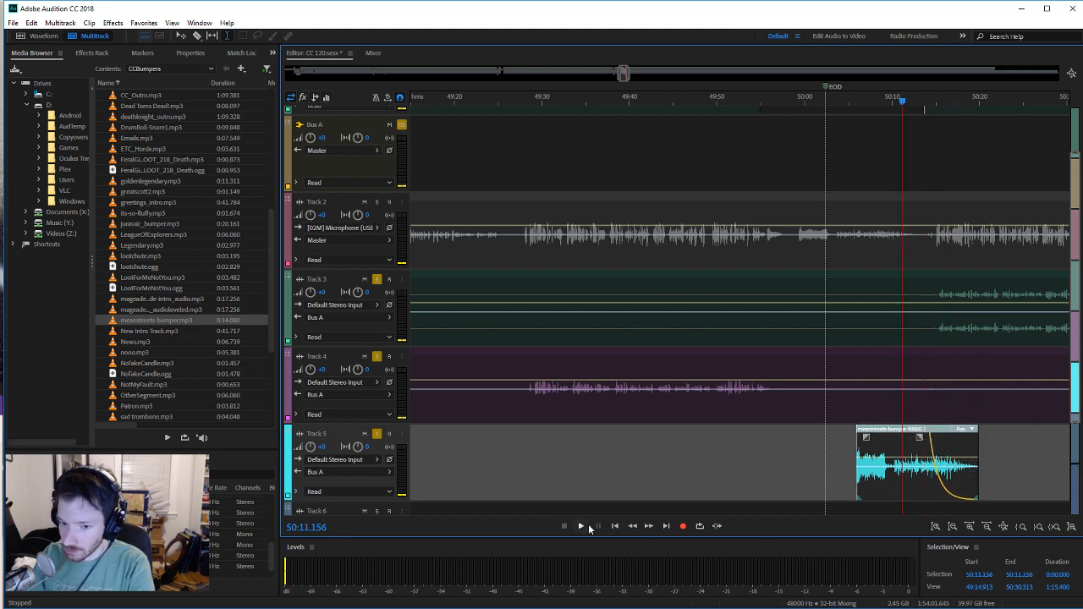
pyautogui.click(582, 526)
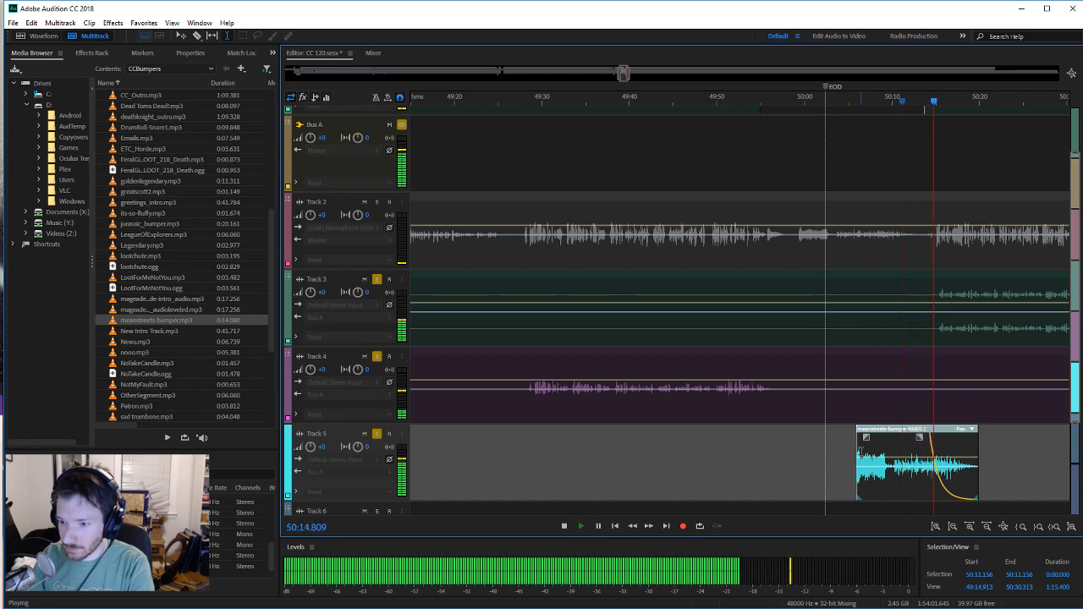
pyautogui.click(563, 526)
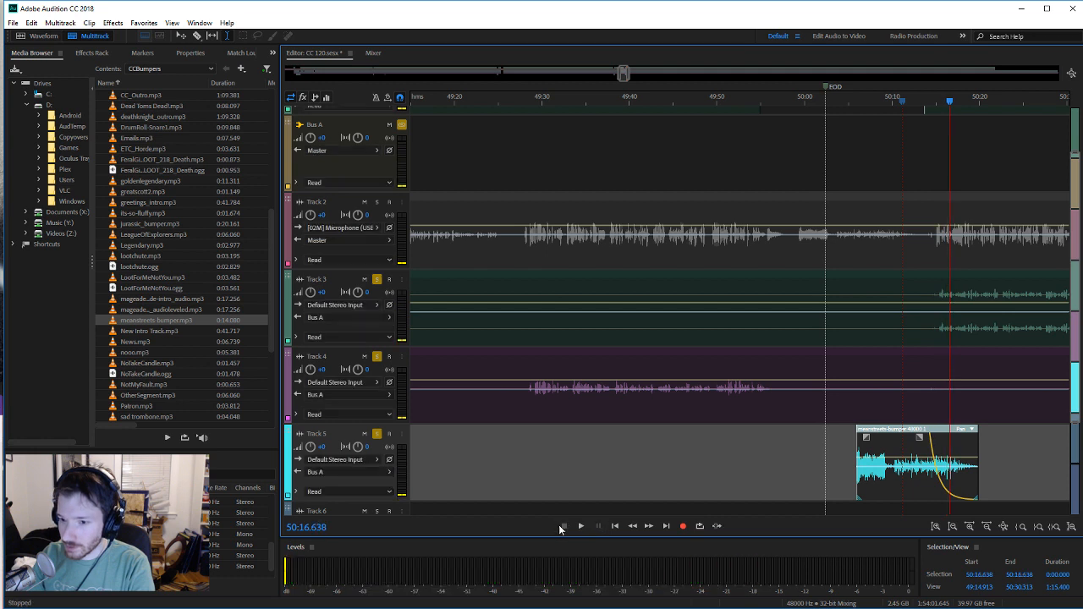
# Step: Move the Track 5 bumper to start at about 50:08.7 with a longer fade-out, check it from 50:11.35, and save the session
pyautogui.moveTo(919, 437)
pyautogui.mouseDown()
pyautogui.moveTo(904, 438)
pyautogui.moveTo(938, 437)
pyautogui.mouseUp()
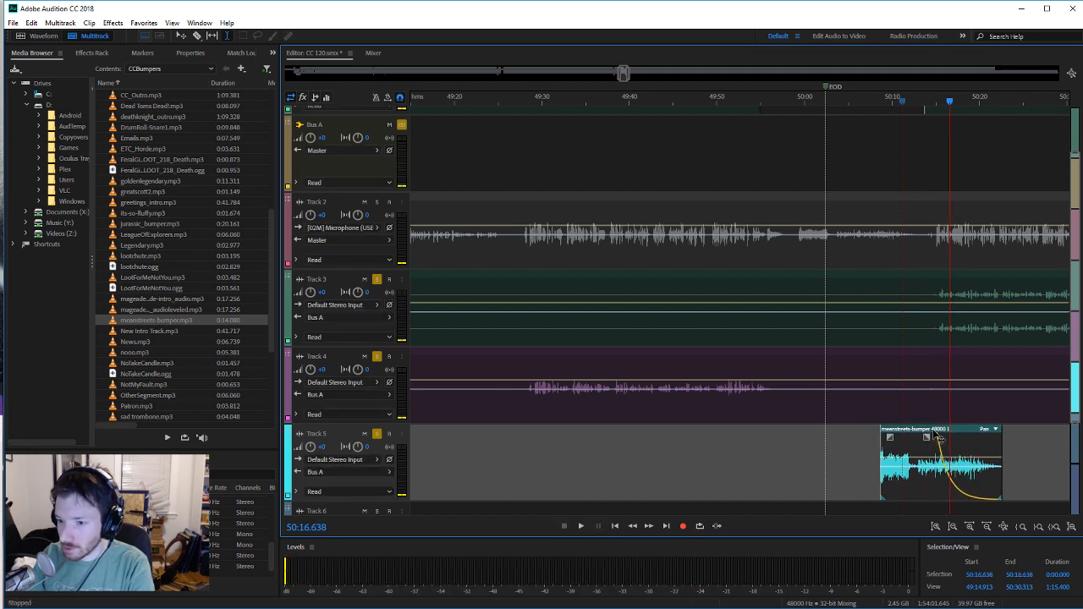
pyautogui.click(903, 321)
pyautogui.click(581, 526)
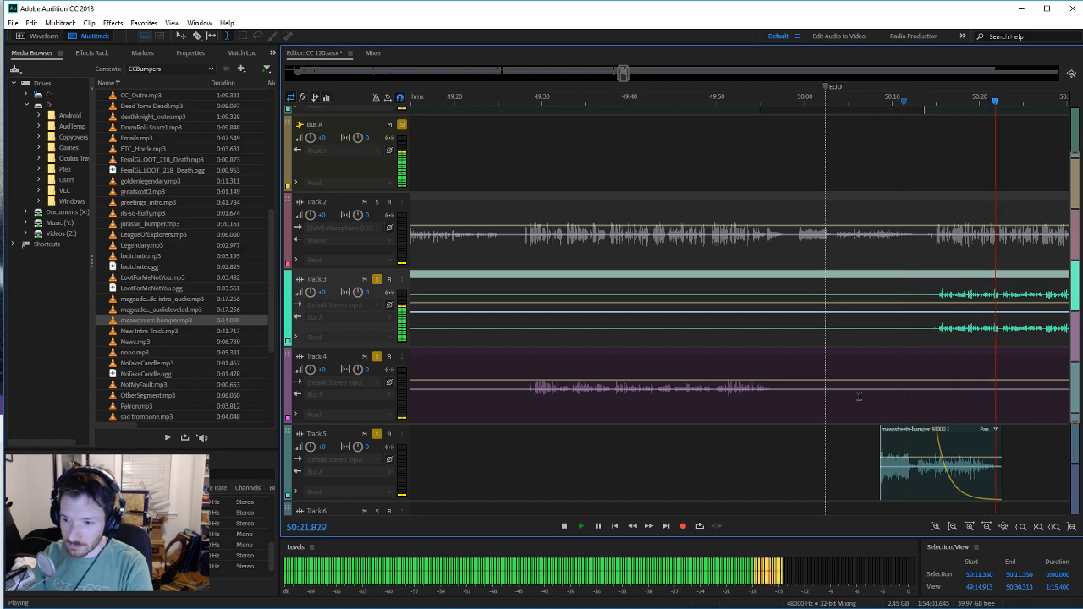
pyautogui.press('space')
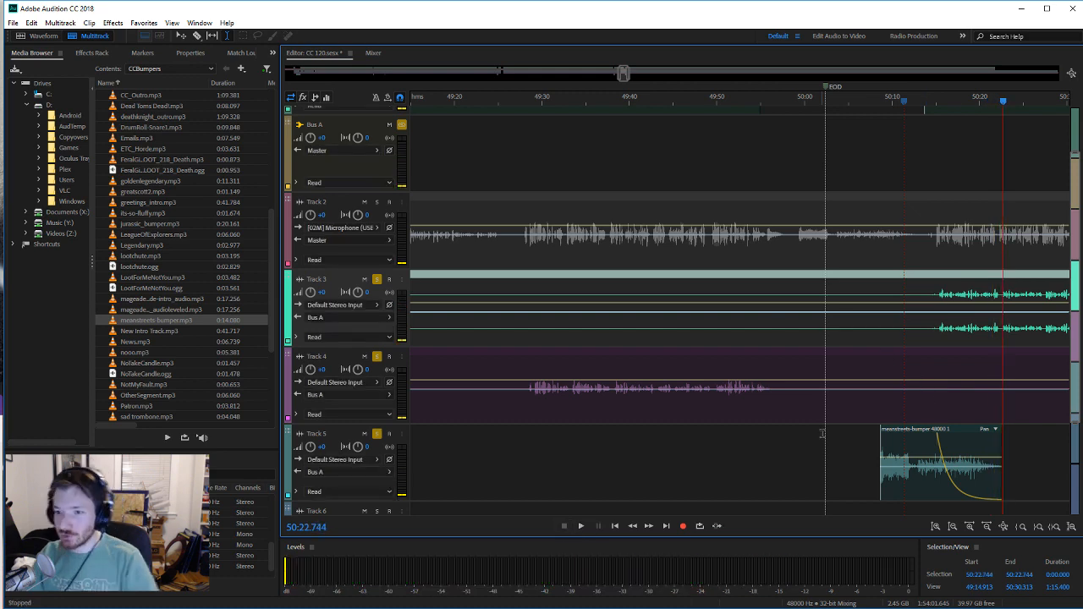
pyautogui.hotkey('ctrl', 's')
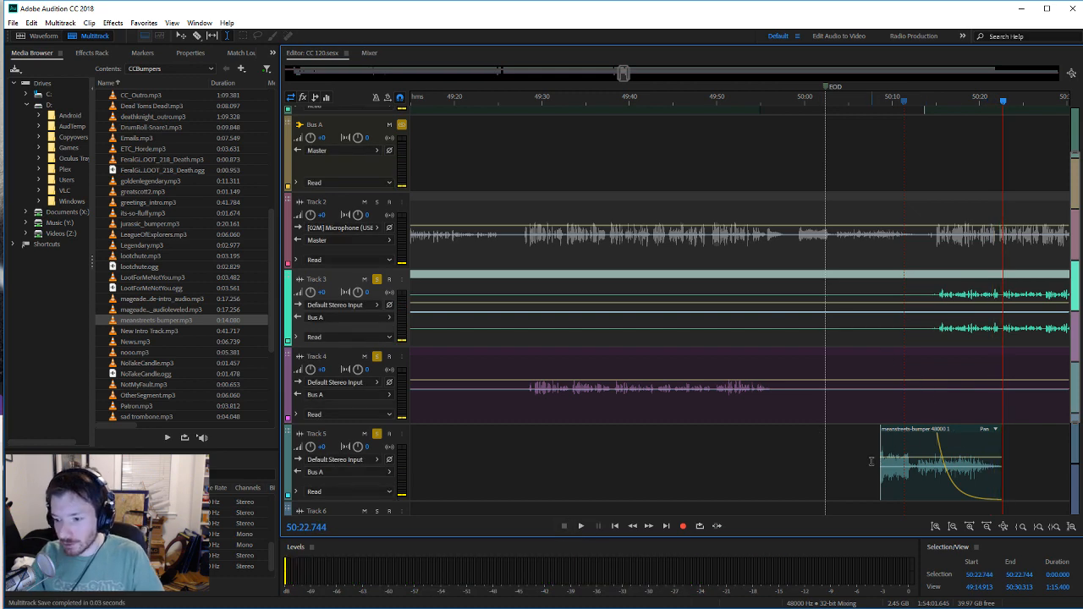
# Step: Play the bumper transition from its start at about 50:08.7 to 50:23 and save the session
pyautogui.click(871, 465)
pyautogui.click(880, 478)
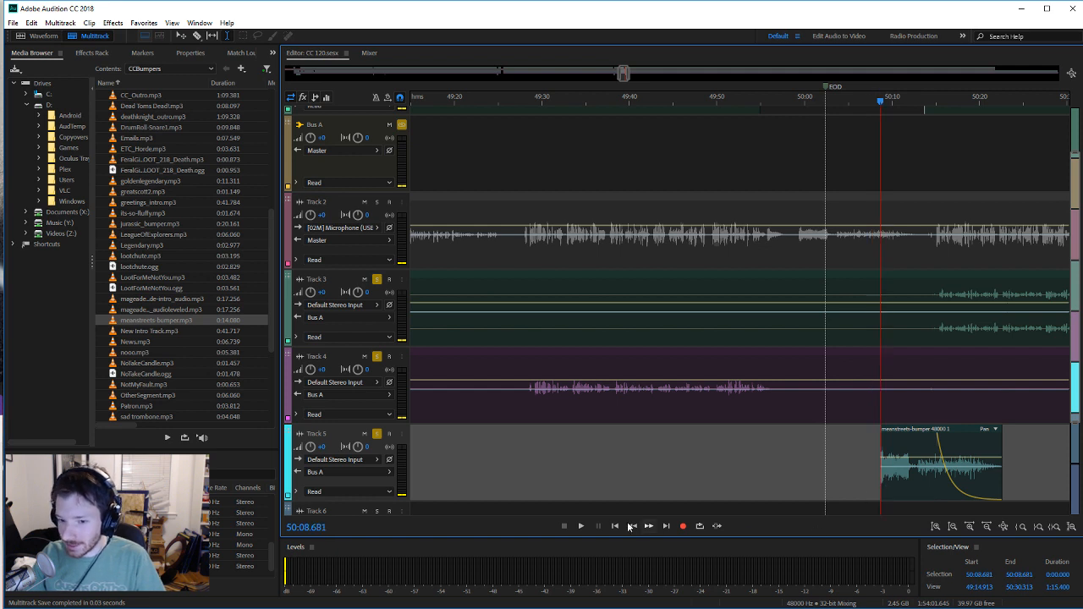
pyautogui.click(580, 525)
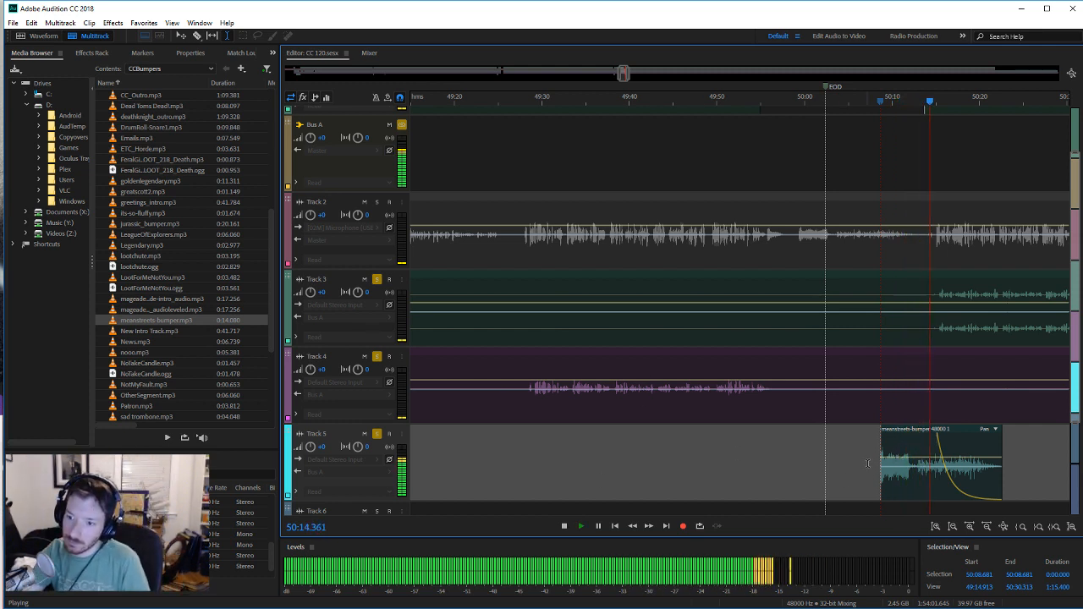
pyautogui.click(564, 527)
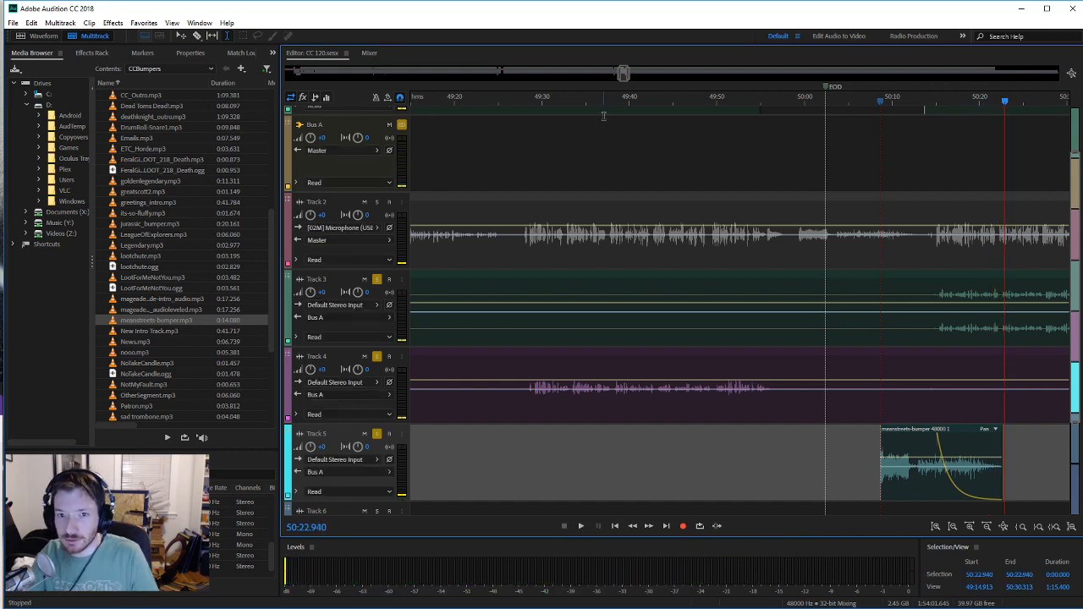
pyautogui.scroll(2, 630, 72)
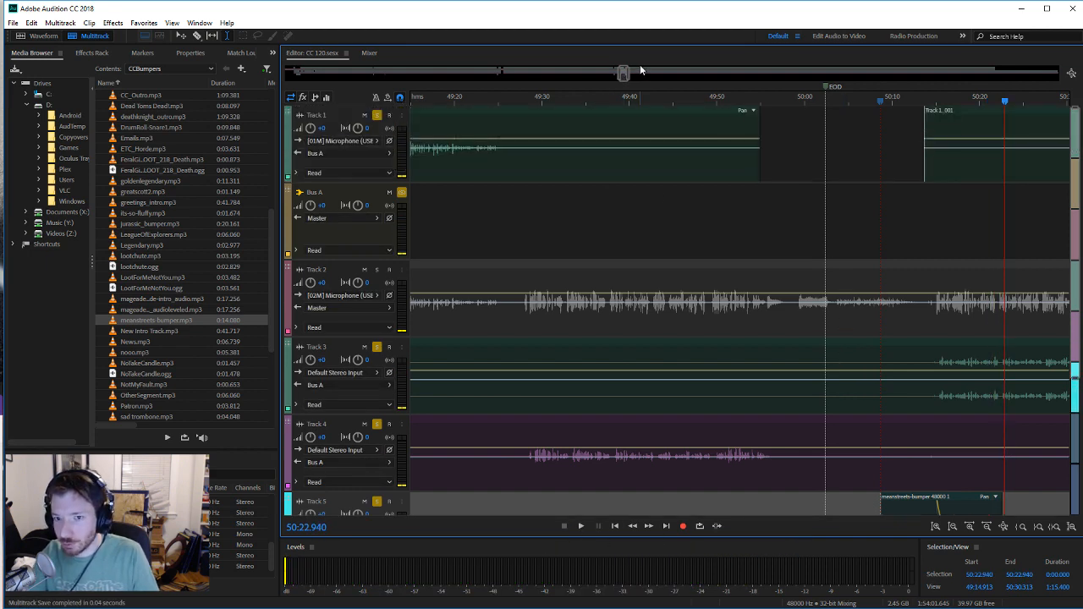
# Step: Listen to the session from about 52:52 to 53:01.6, covering the sound on Tracks 3 and 4 just before 53:00
pyautogui.moveTo(623, 73); pyautogui.dragTo(644, 74)
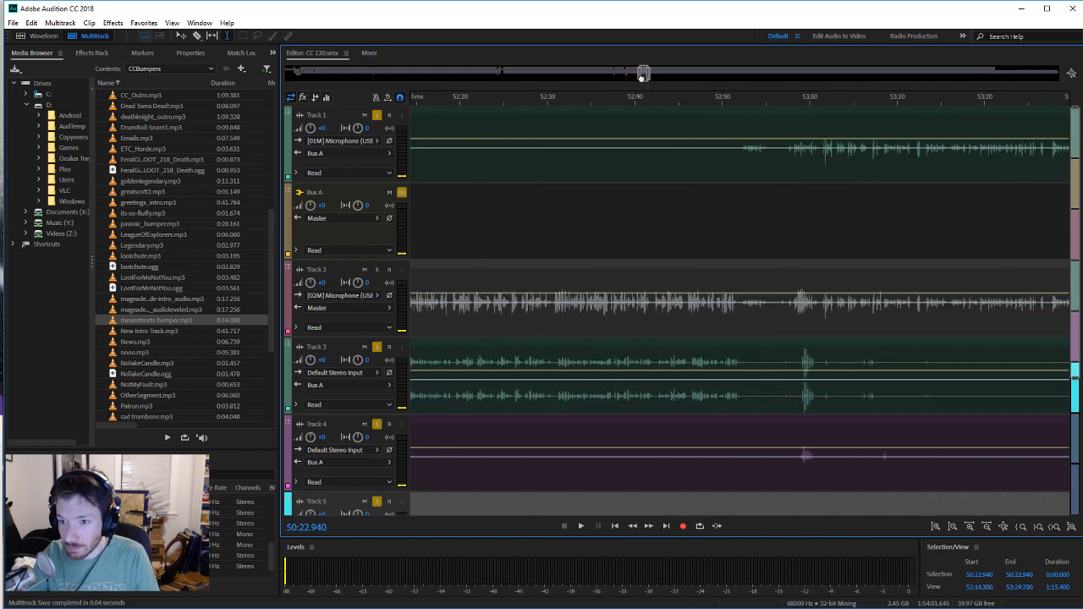
pyautogui.click(774, 394)
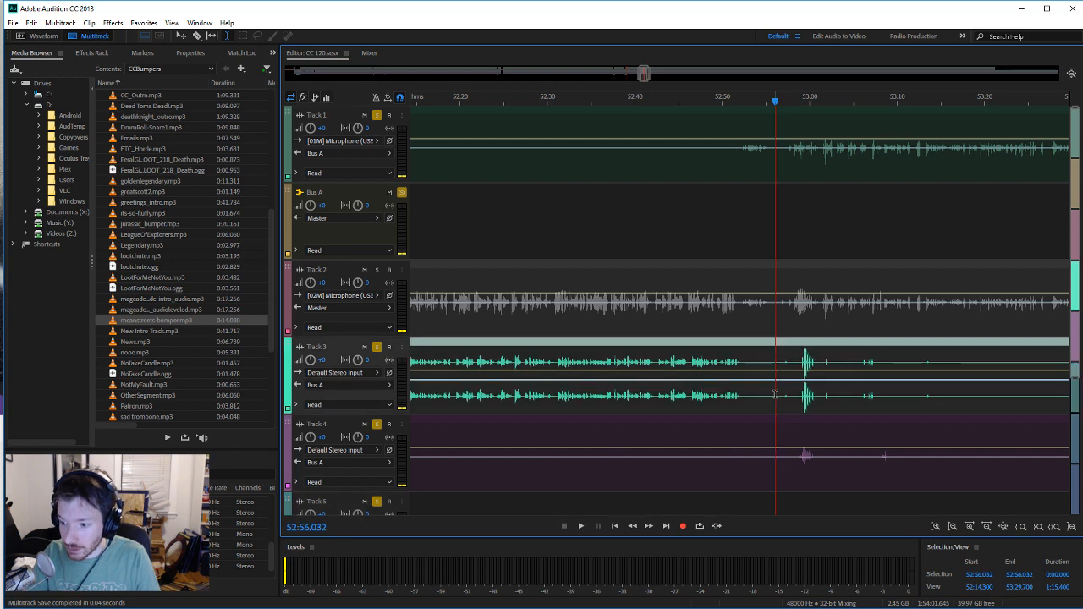
pyautogui.click(737, 155)
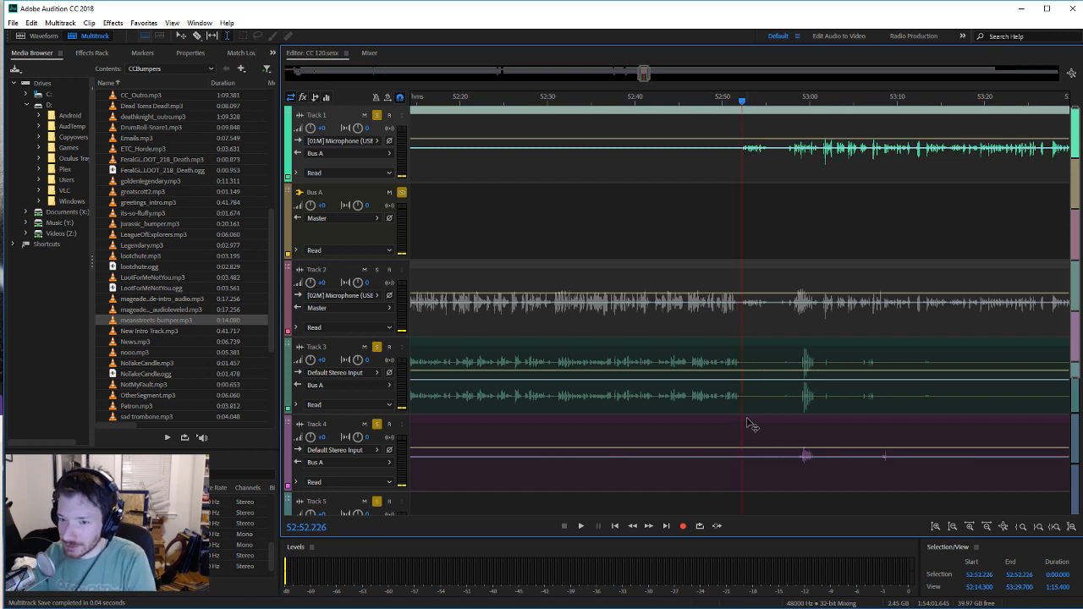
pyautogui.click(581, 526)
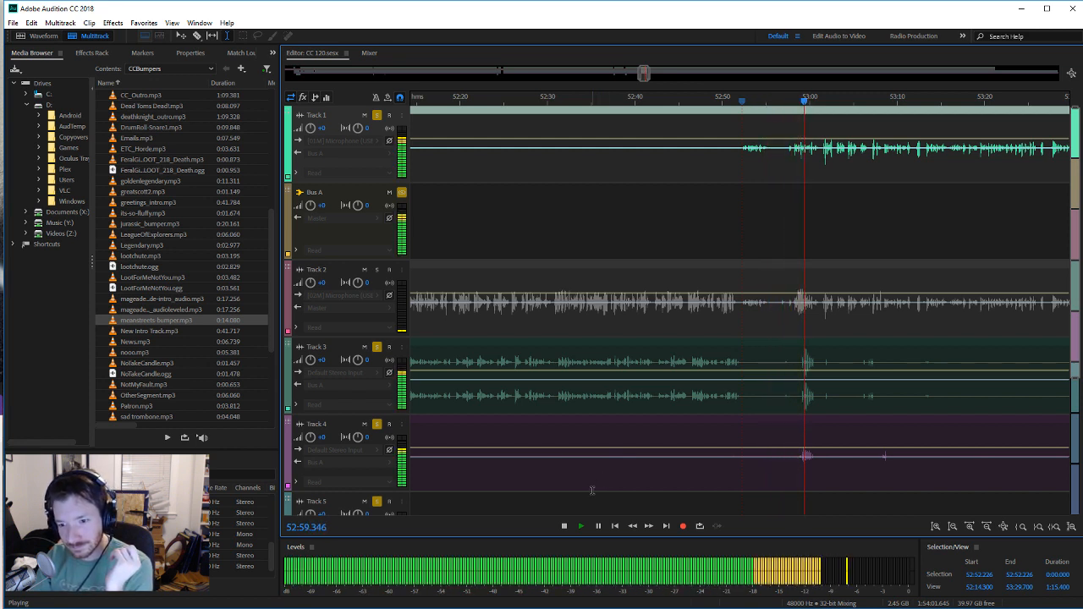
pyautogui.click(562, 528)
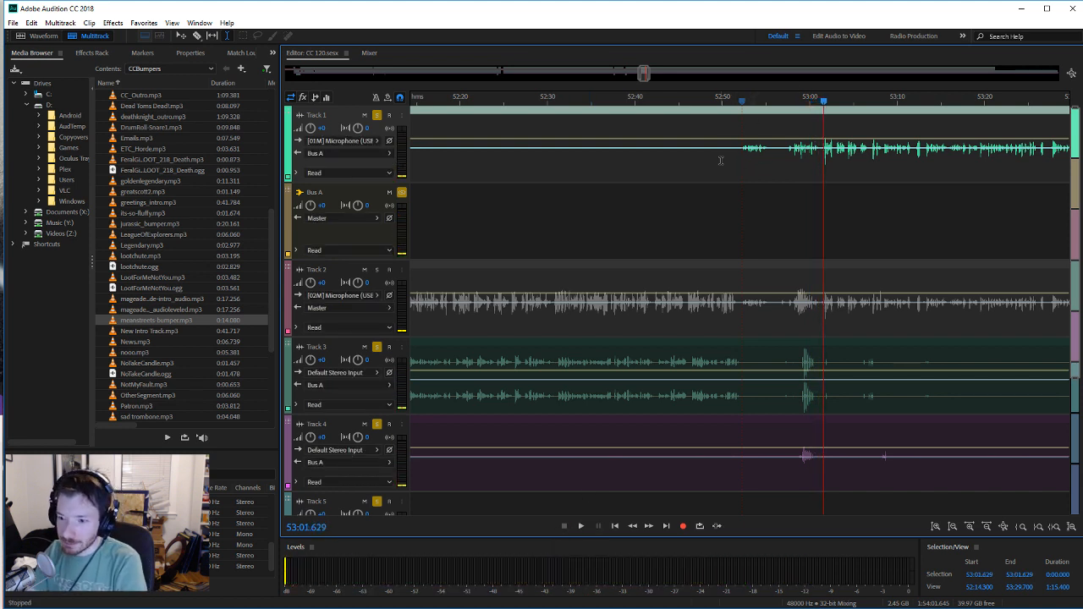
# Step: Open a new Chrome window, bring it to the desktop with the audio session, and resize and place it over the editor
pyautogui.hotkey('alt', 'Tab')
pyautogui.hotkey('alt', 'Tab')
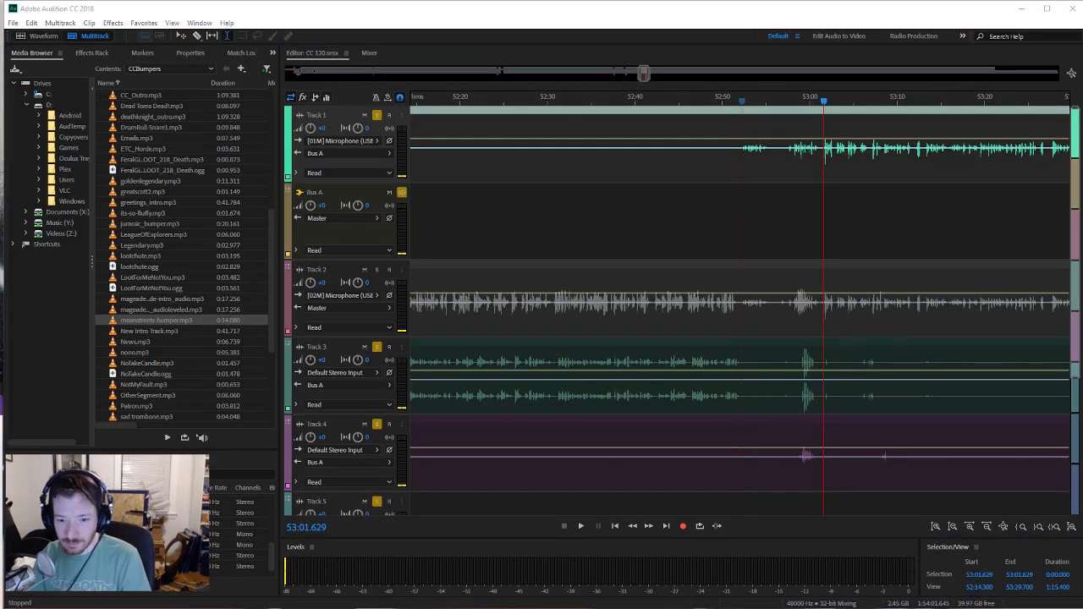
pyautogui.hotkey('alt', 'Tab')
pyautogui.hotkey('ctrl', 'n')
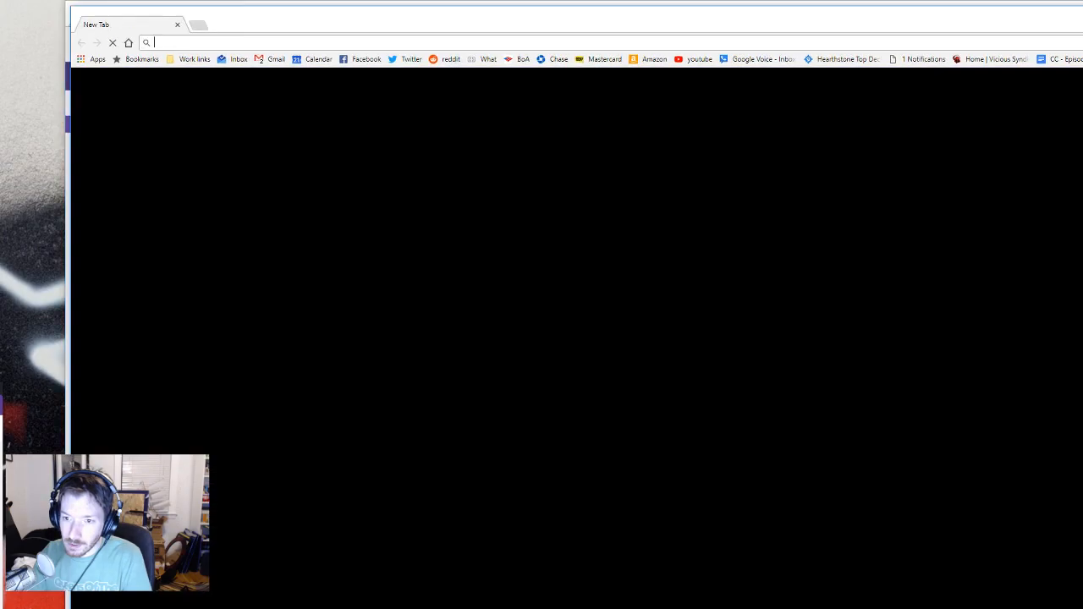
pyautogui.press('super+Tab')
pyautogui.rightClick(112, 213)
pyautogui.moveTo(150, 264)
pyautogui.click(44, 263)
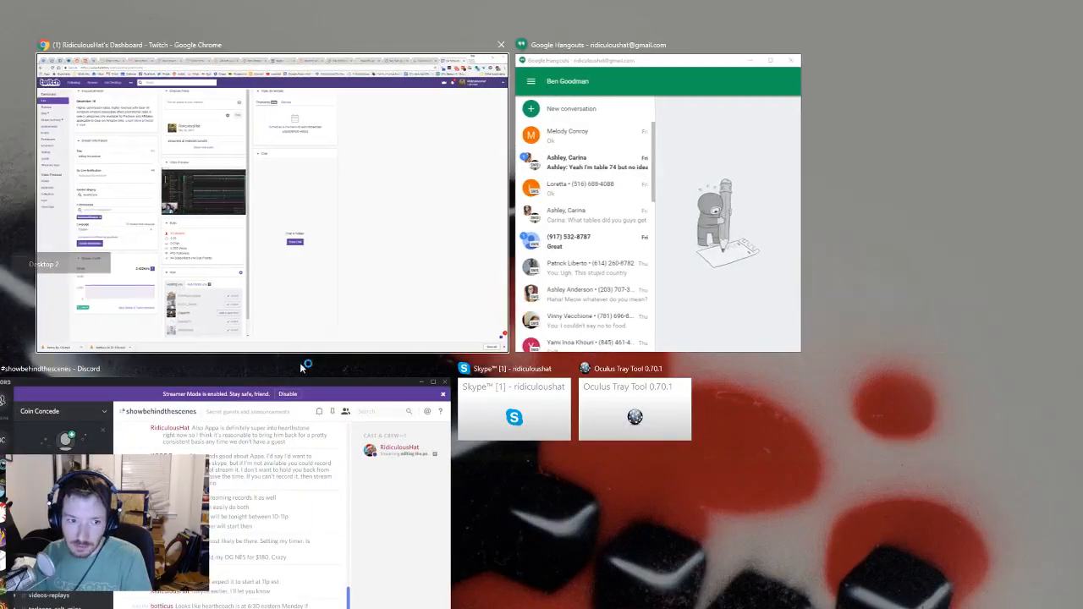
pyautogui.click(805, 583)
pyautogui.press('ctrl+super+Left')
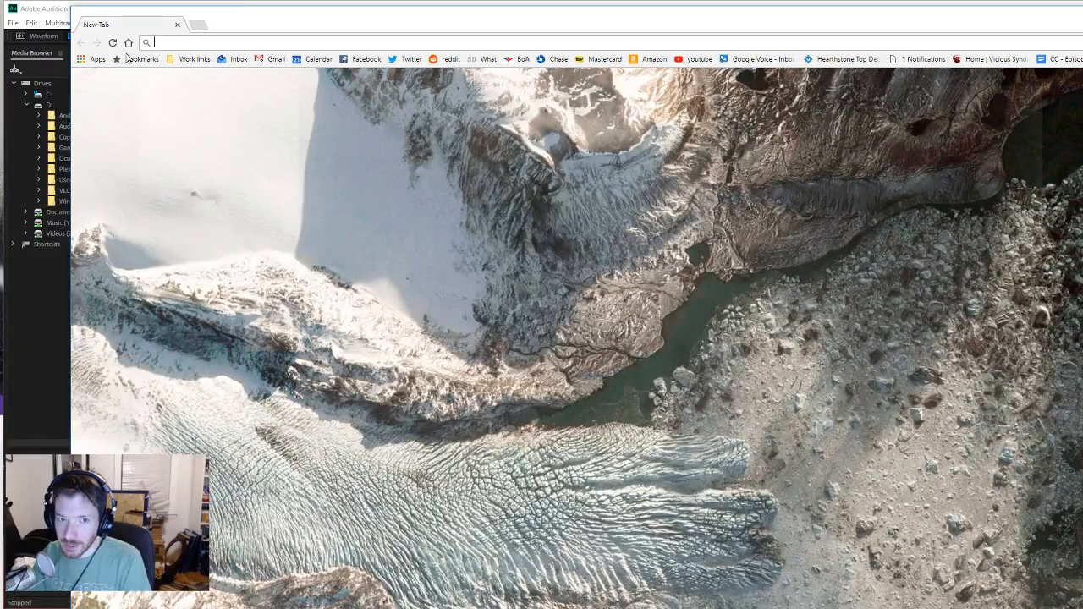
pyautogui.moveTo(72, 124); pyautogui.dragTo(633, 127)
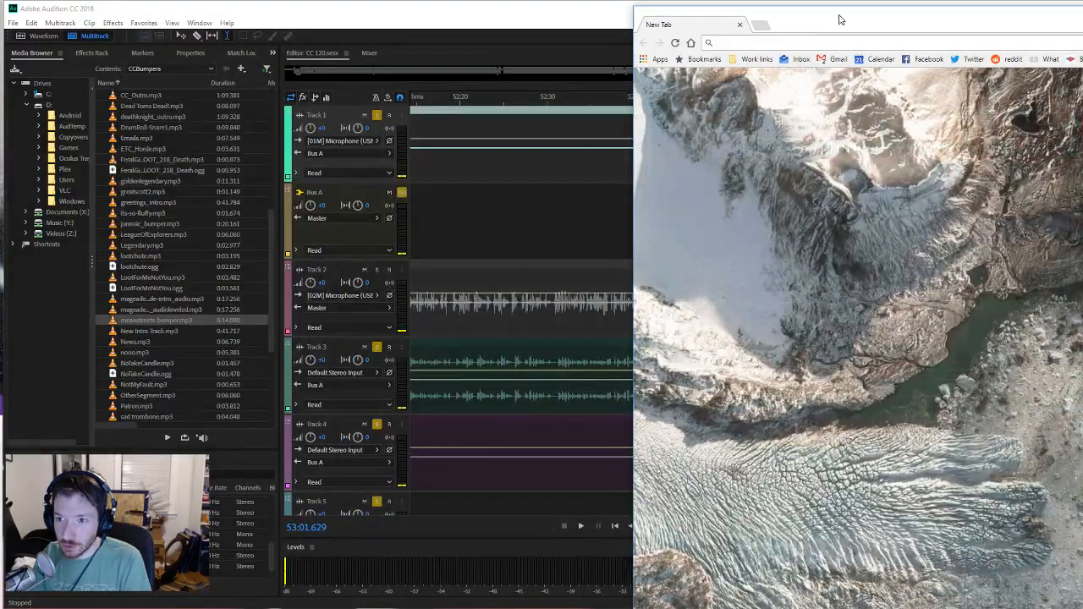
pyautogui.moveTo(839, 13); pyautogui.dragTo(424, 65)
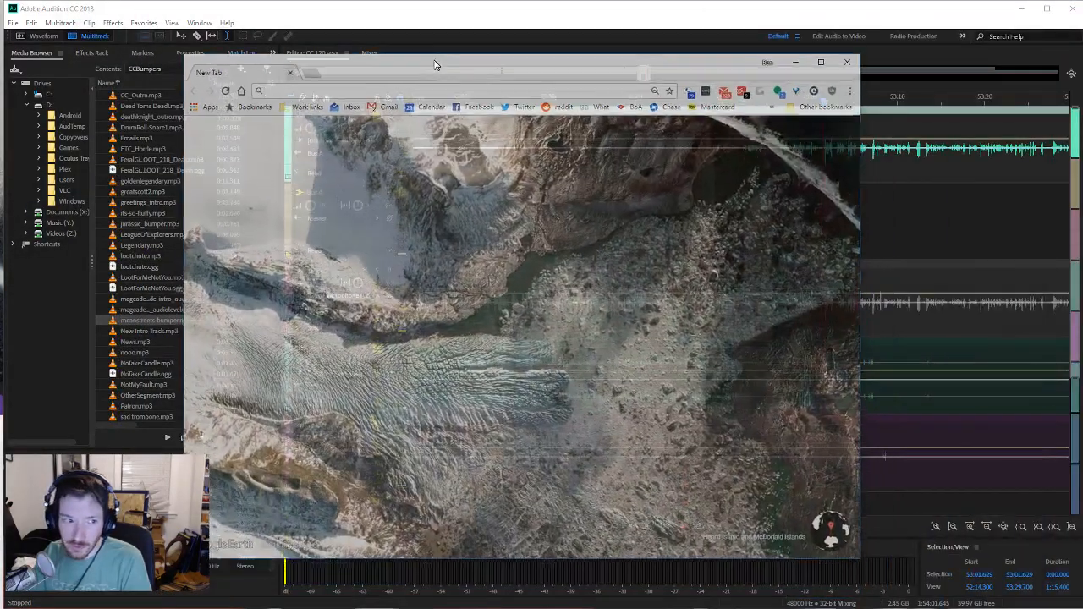
# Step: Search Google for "mixmaster mike i like big butts clip" and open the Myinstants sound button result
pyautogui.click(443, 89)
pyautogui.write('mix')
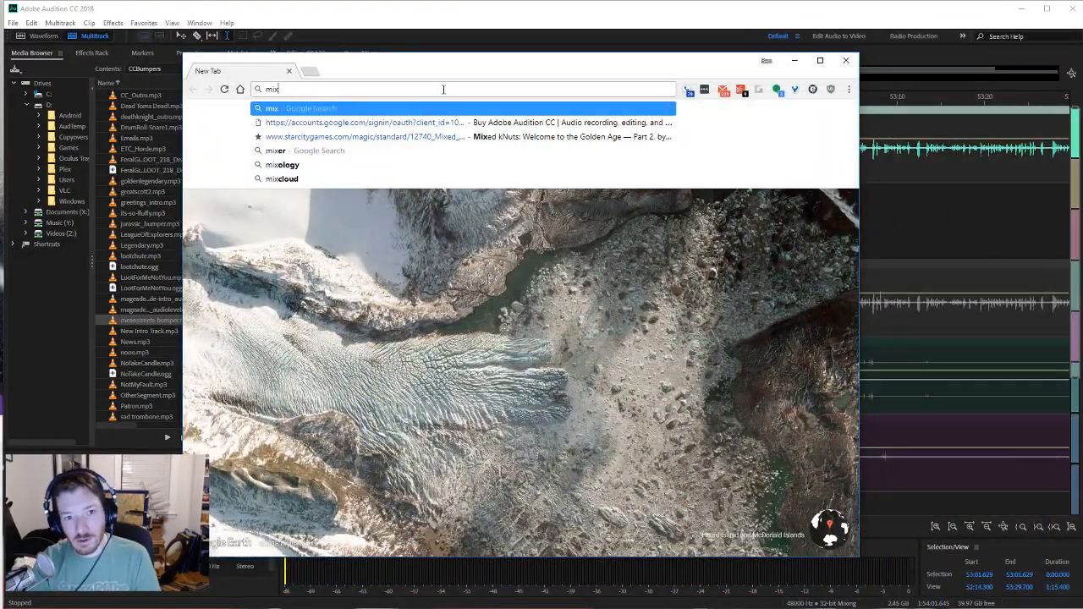
pyautogui.write('master mike i like big butts clip')
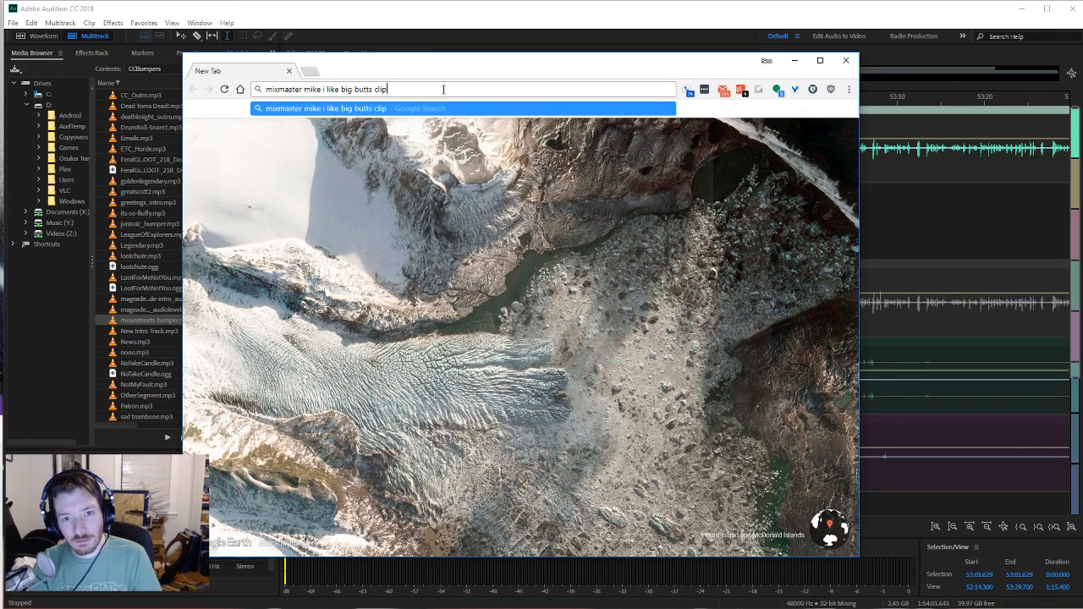
pyautogui.press('Return')
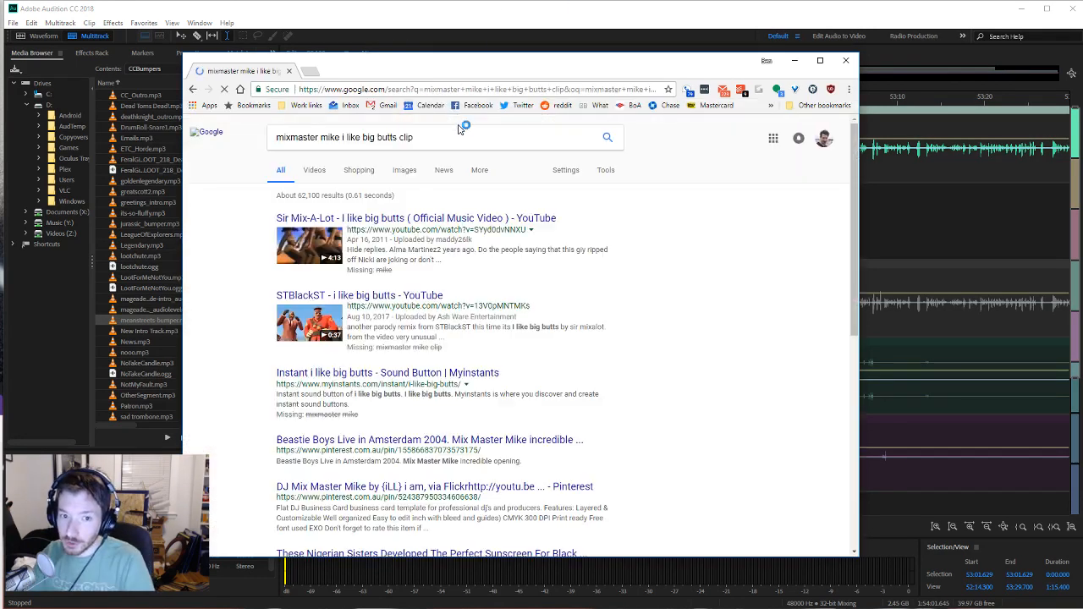
pyautogui.click(429, 377)
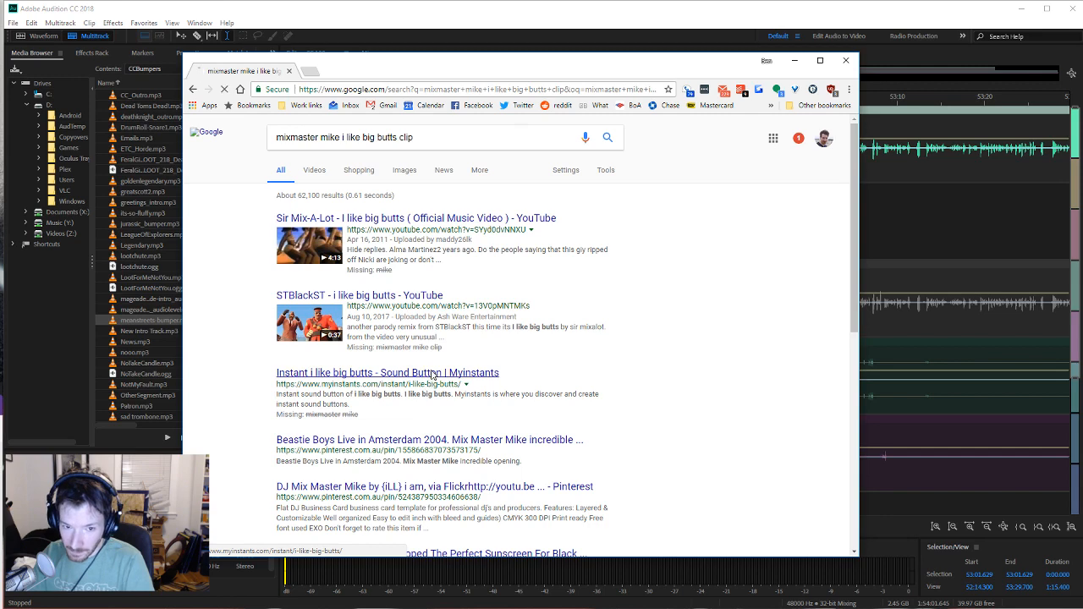
# Step: Play the "i like big butts" sound on the Myinstants page and check the playback volume in the Volume Mixer
pyautogui.click(514, 300)
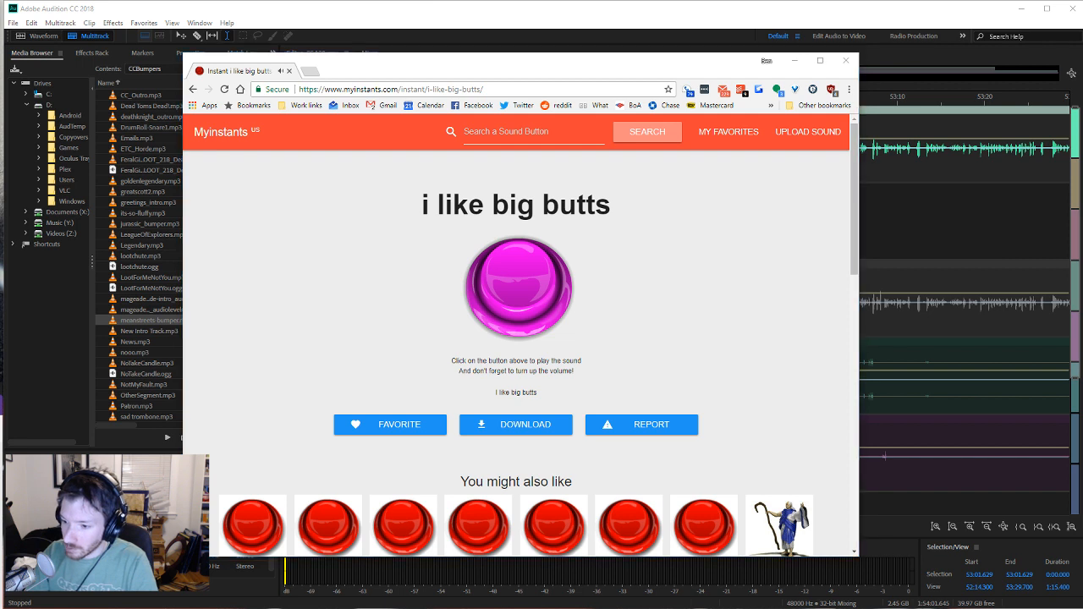
pyautogui.moveTo(1082, 601); pyautogui.dragTo(888, 594)
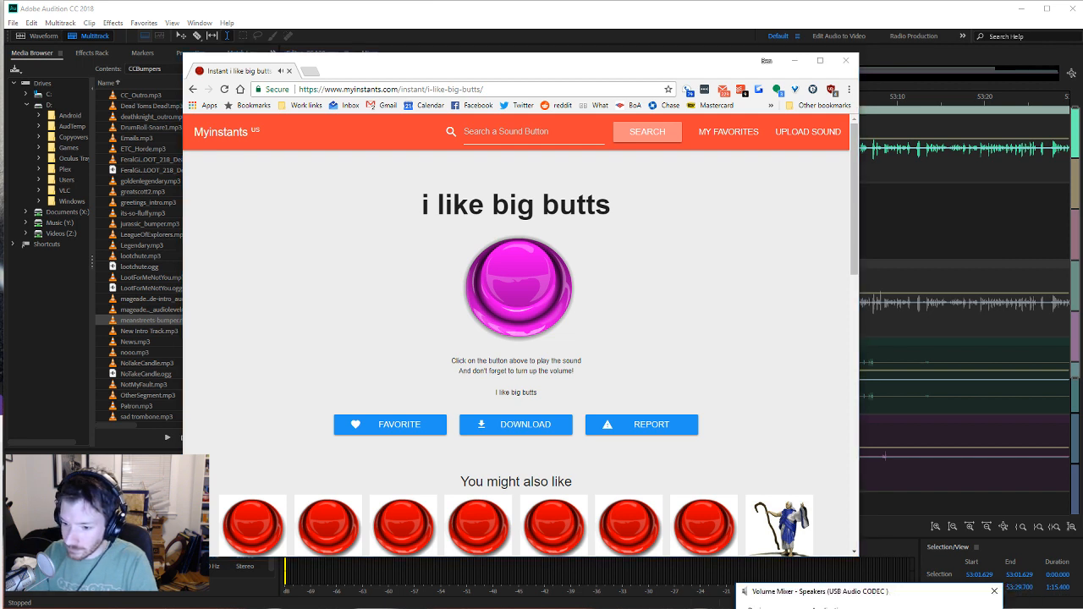
pyautogui.click(506, 330)
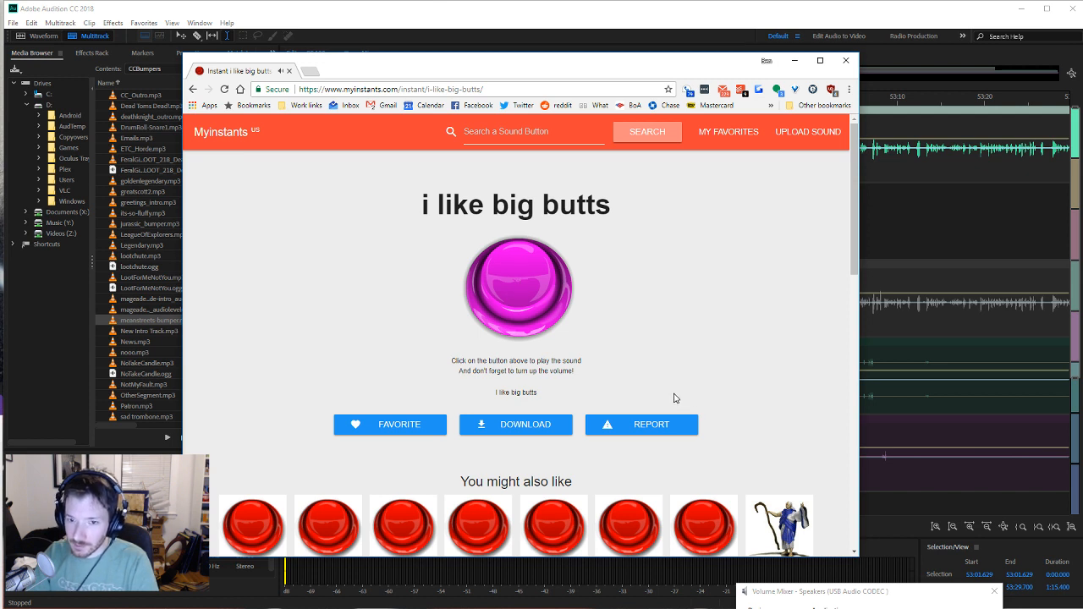
# Step: Download the "i like big butts" sound, show the downloaded file in its folder, and close the browser window
pyautogui.click(516, 425)
pyautogui.click(300, 545)
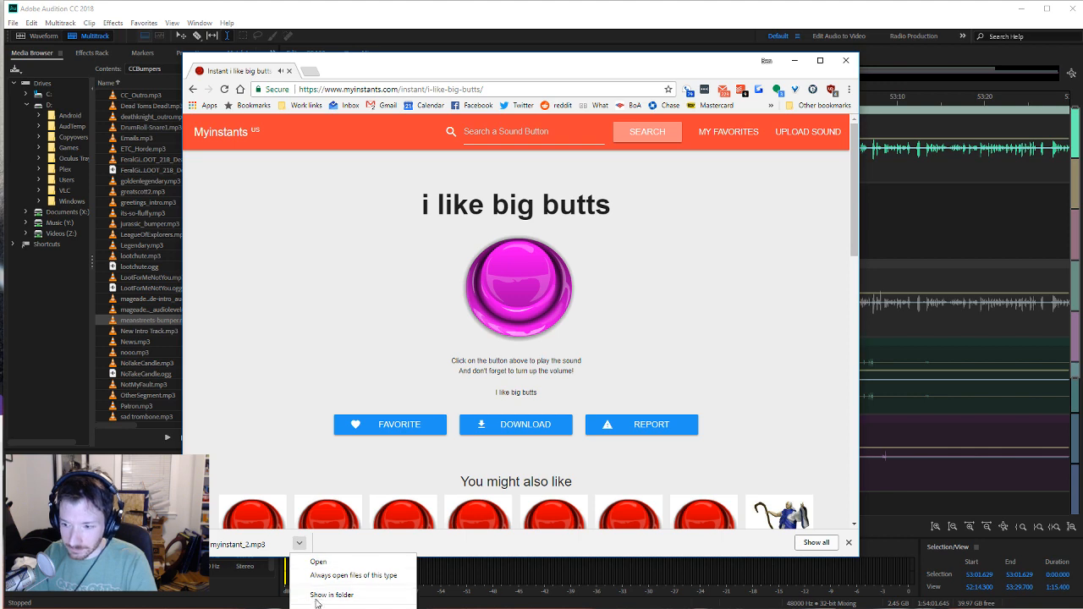
pyautogui.click(349, 595)
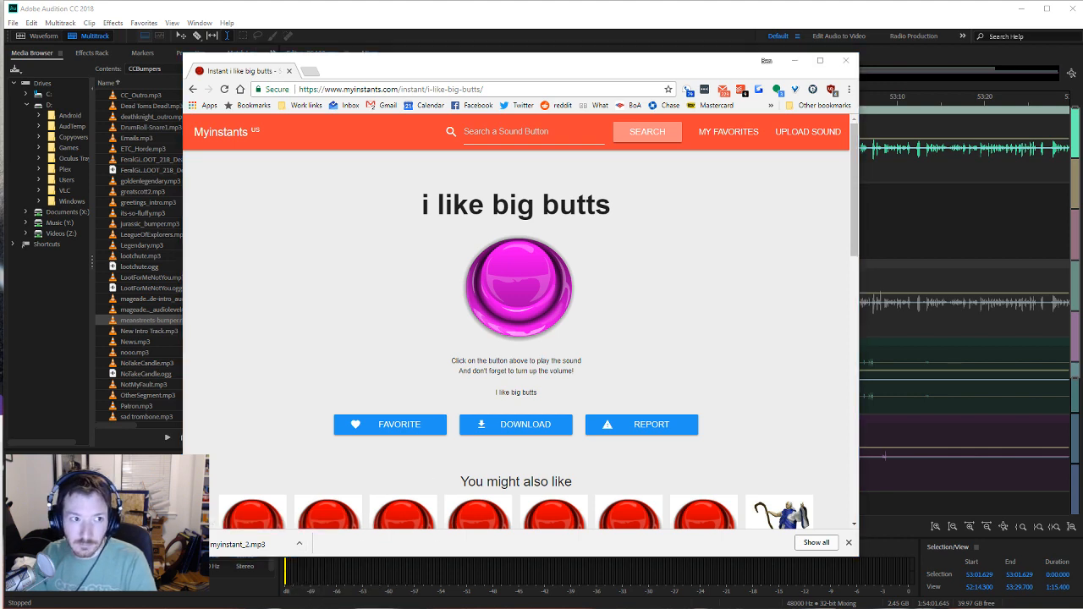
pyautogui.click(845, 62)
# Step: Match the loudness of bigbutts.mp3 to -23 LUFS with ITU-R BS.1770-3 Loudness and save all open files
pyautogui.click(250, 53)
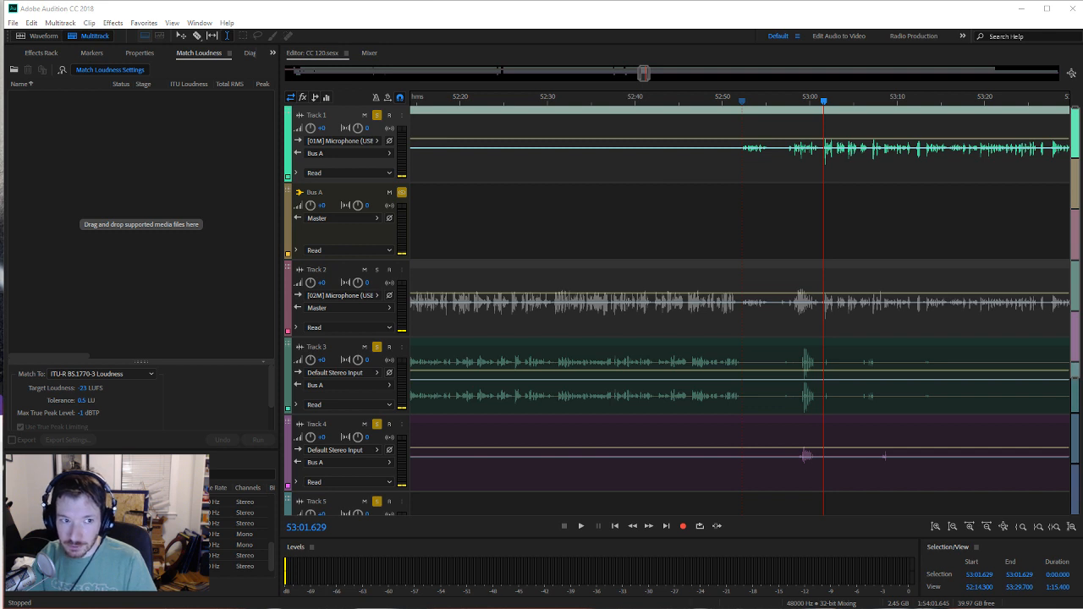
pyautogui.moveTo(1, 195); pyautogui.dragTo(143, 310)
pyautogui.click(93, 98)
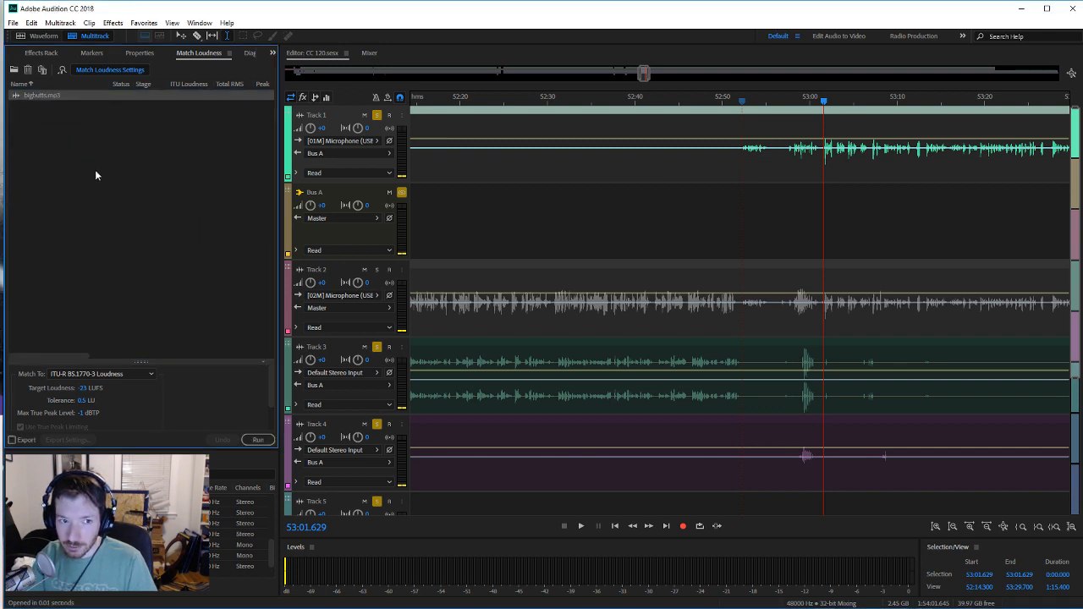
pyautogui.click(251, 440)
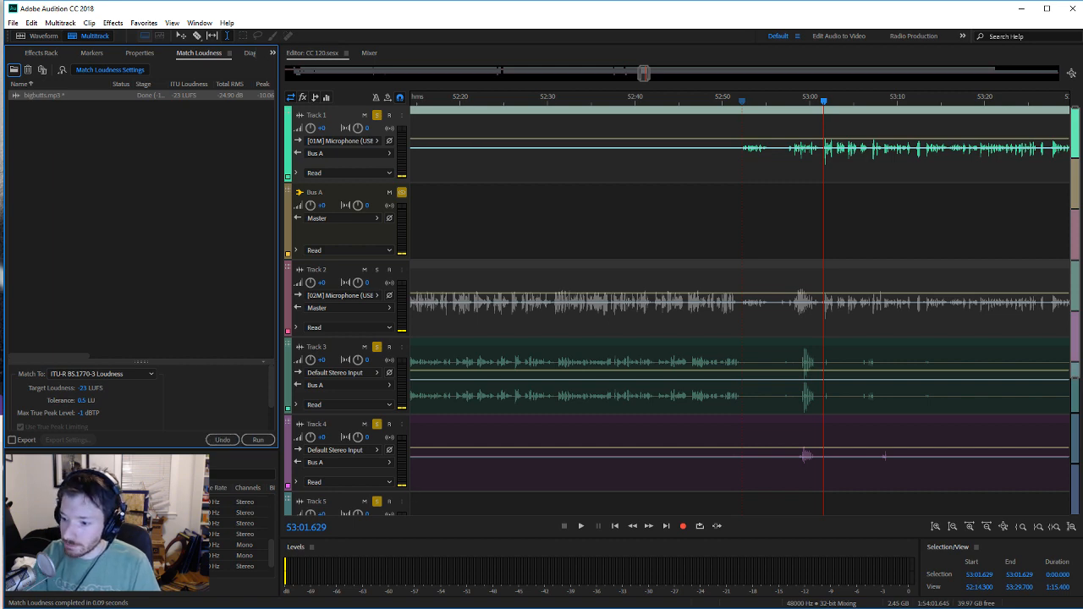
pyautogui.hotkey('ctrl', 's')
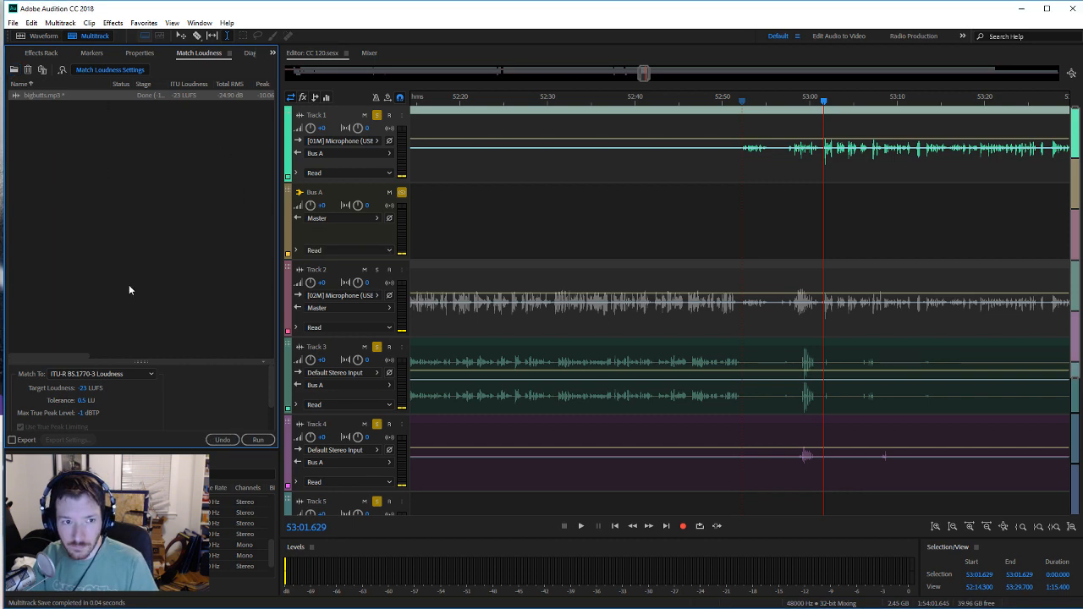
pyautogui.click(11, 23)
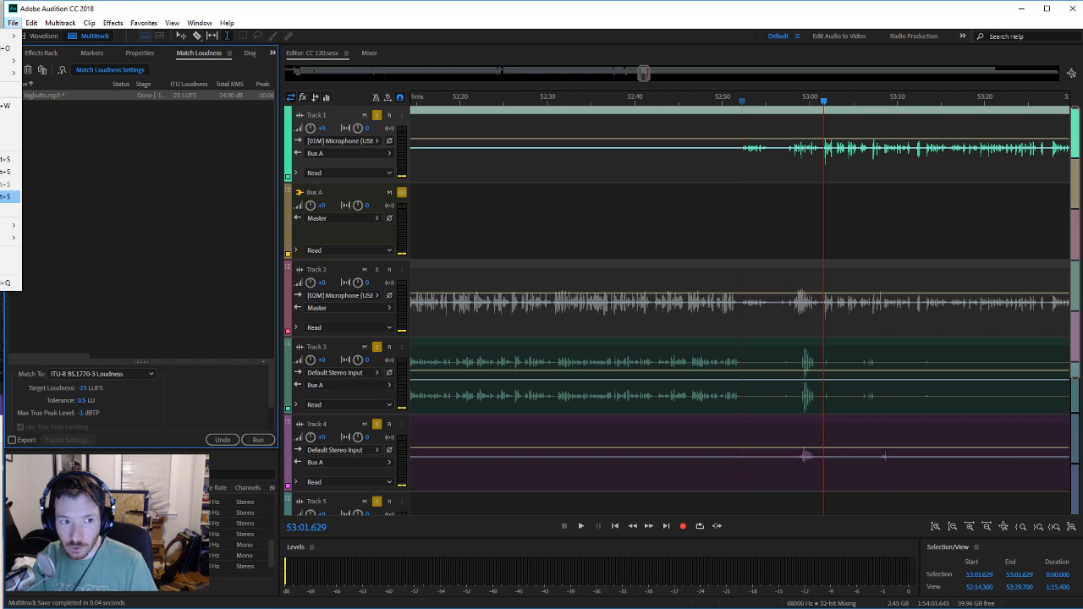
pyautogui.click(10, 197)
# Step: Open bigbutts.mp3 in the waveform editor, play it from the start, and return to the multitrack session
pyautogui.doubleClick(141, 95)
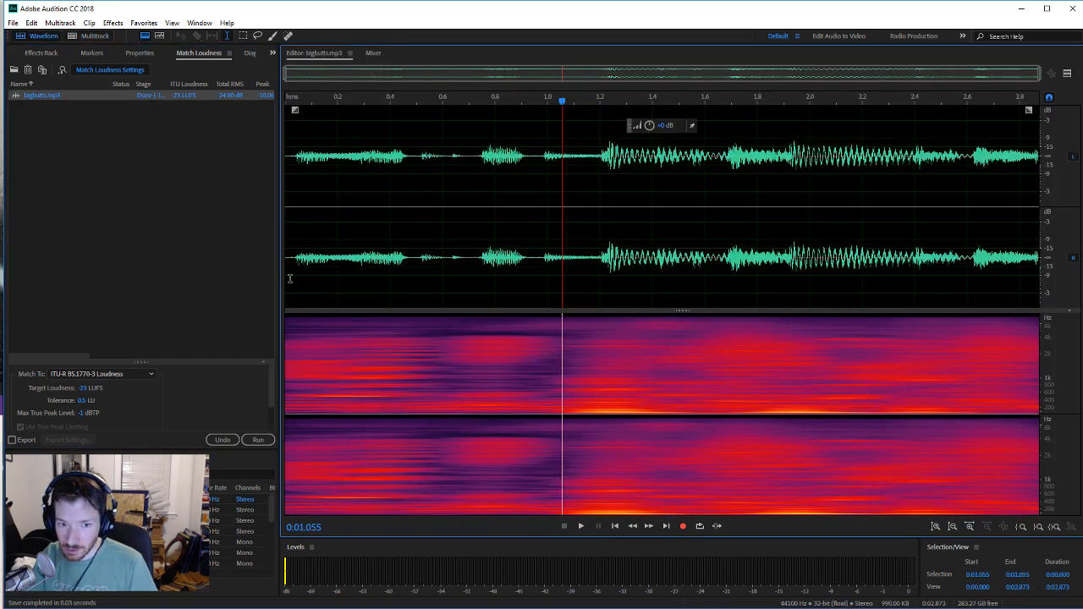
pyautogui.click(290, 279)
pyautogui.click(581, 527)
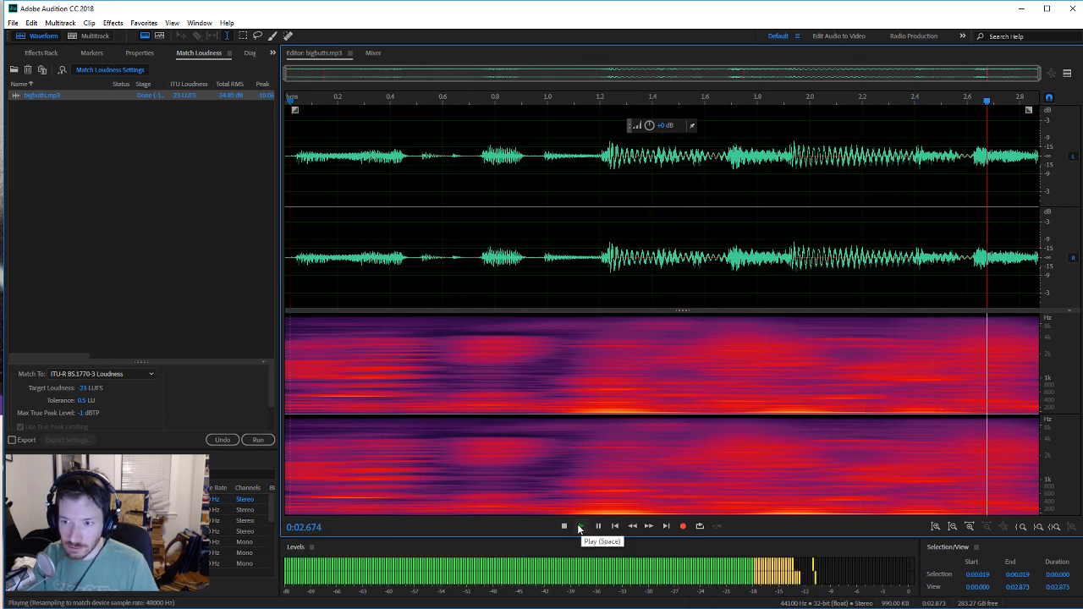
pyautogui.click(91, 37)
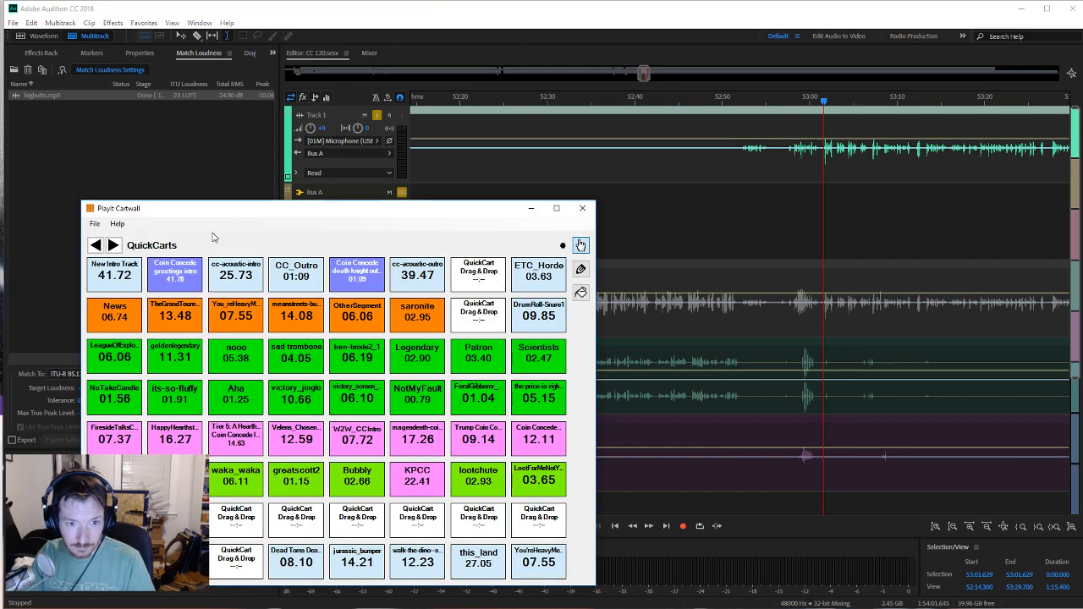
# Step: Place the PlayIt Cartwall window over the audio editor and briefly play the OtherSegment cart
pyautogui.moveTo(263, 207); pyautogui.dragTo(486, 88)
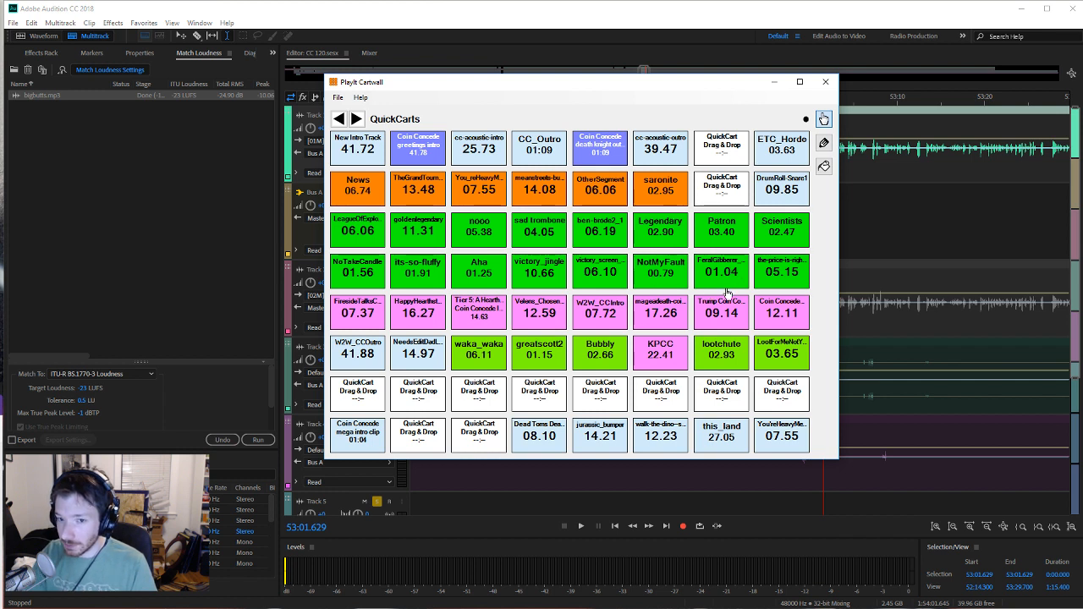
pyautogui.click(600, 188)
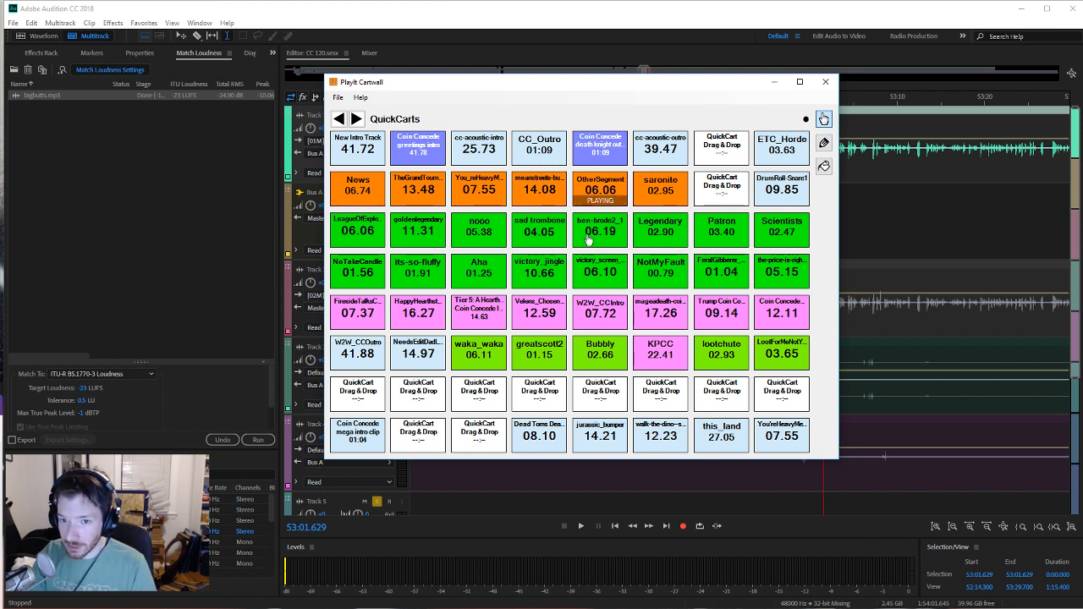
pyautogui.click(600, 188)
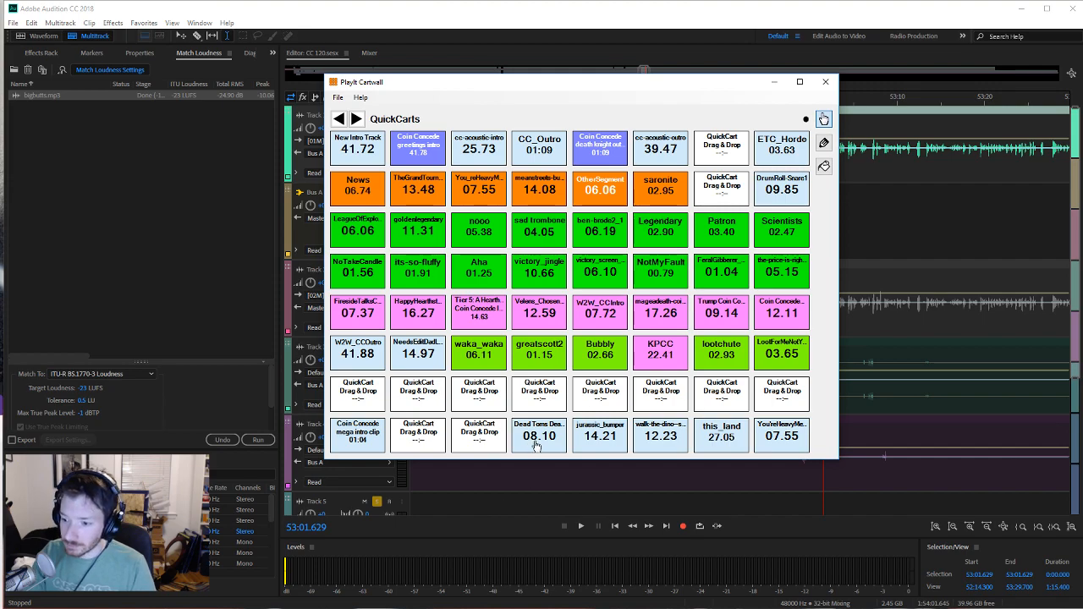
# Step: Add the bigbutts clip to the last QuickCart slot of the seventh row and paint that cart green
pyautogui.moveTo(601, 94); pyautogui.dragTo(644, 100)
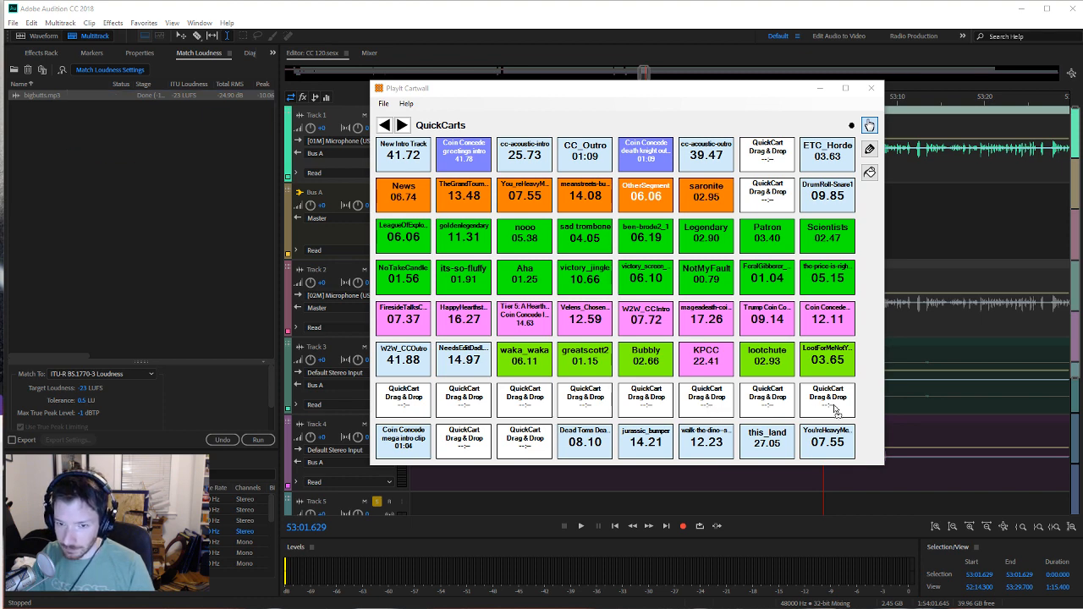
pyautogui.moveTo(835, 410); pyautogui.dragTo(835, 410)
pyautogui.doubleClick(870, 174)
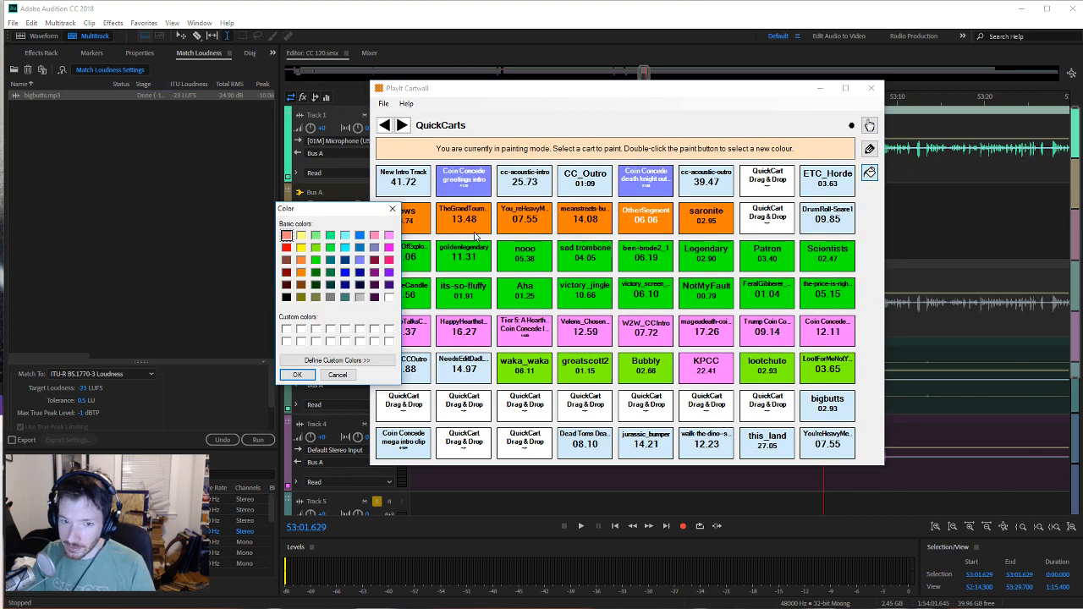
pyautogui.click(316, 260)
pyautogui.click(297, 374)
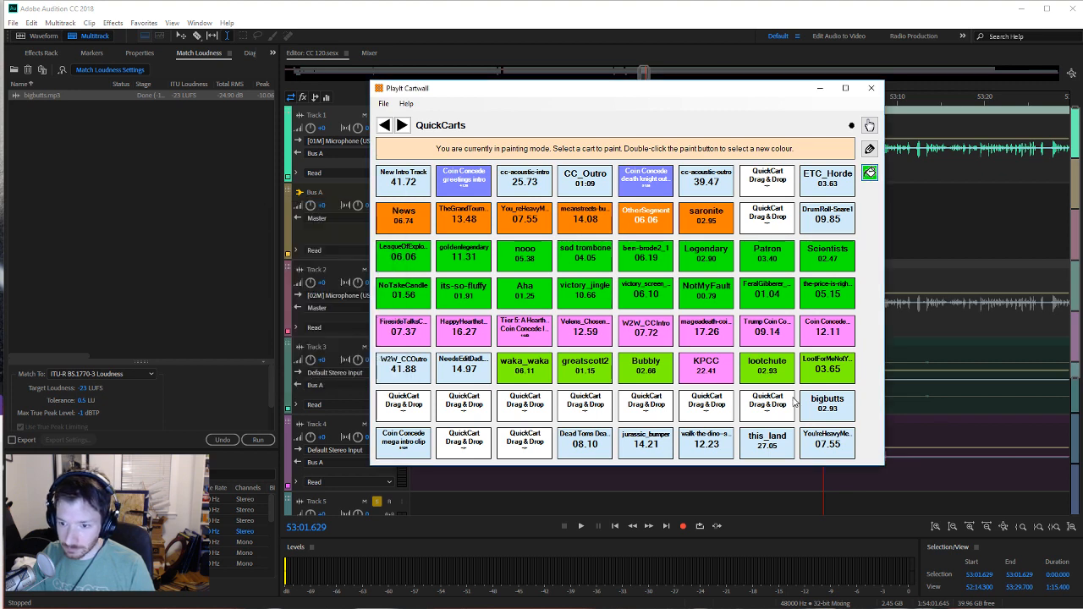
pyautogui.click(825, 406)
pyautogui.click(869, 125)
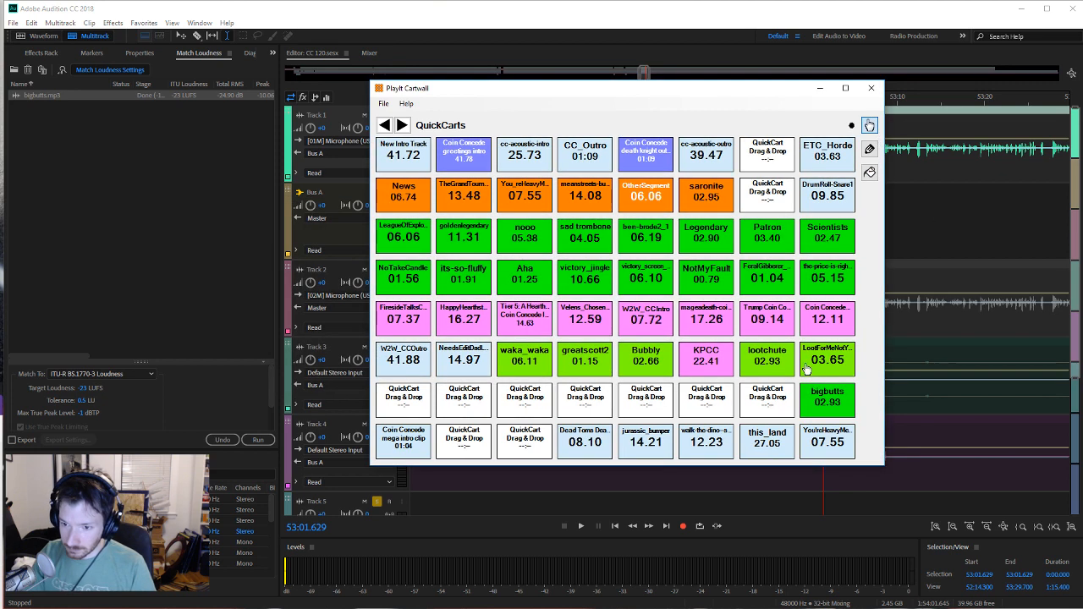
# Step: Test-play the bigbutts cart and close the PlayIt Cartwall window
pyautogui.click(824, 396)
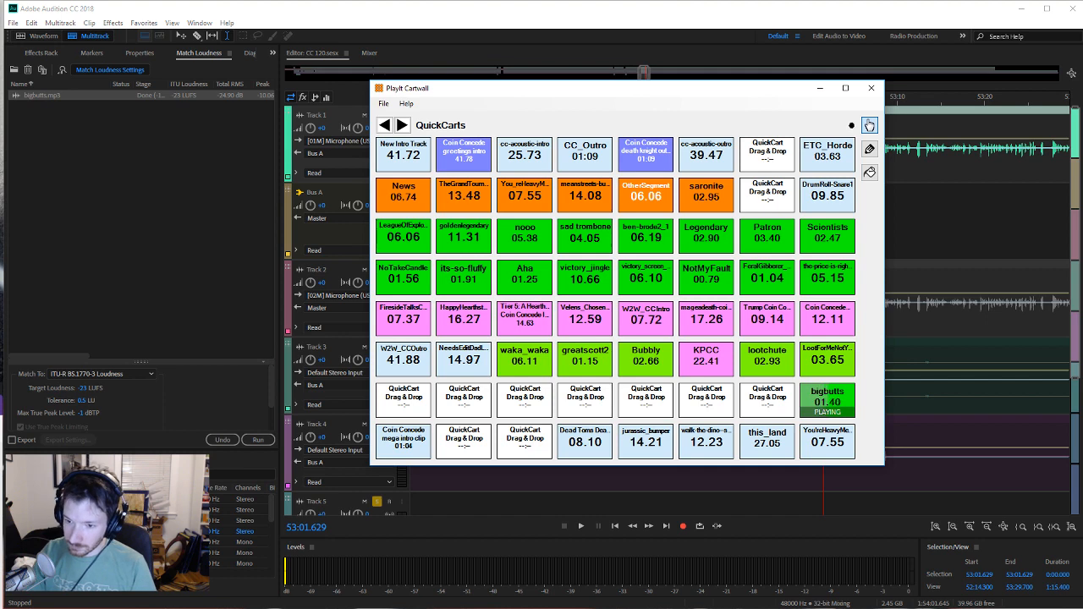
pyautogui.click(871, 88)
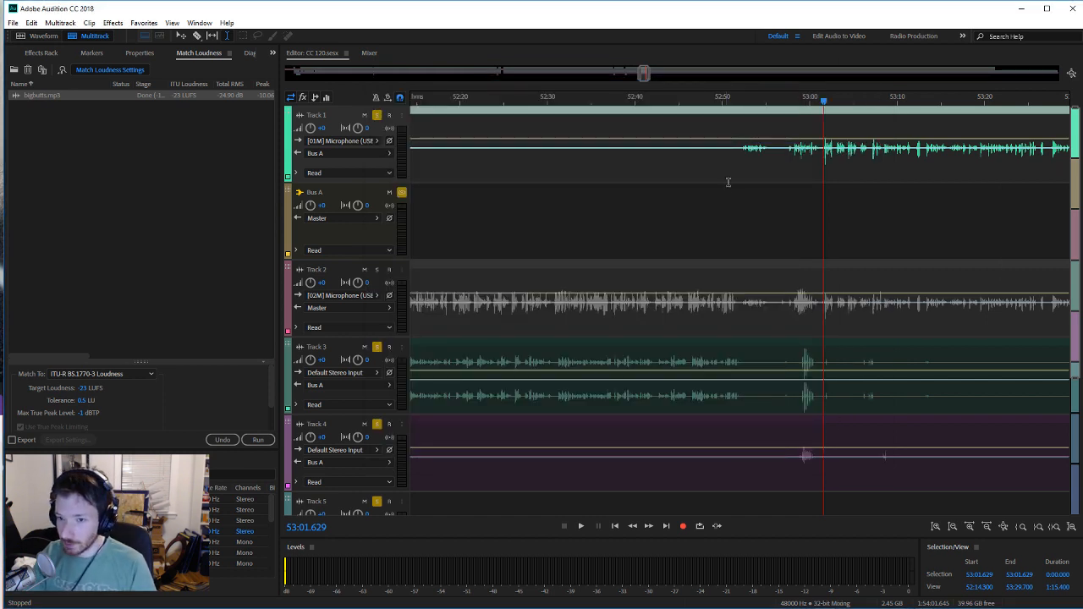
# Step: Listen to the session from about 52:51.6 to 53:03.8, place the playhead at about 52:52.8, and save the session
pyautogui.click(736, 173)
pyautogui.click(581, 526)
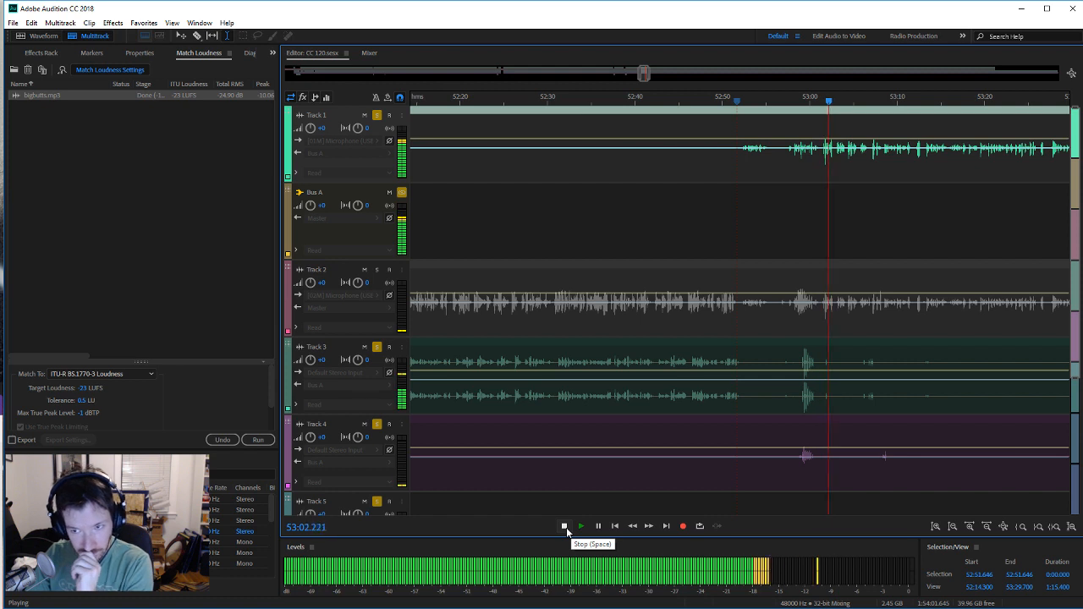
pyautogui.click(565, 526)
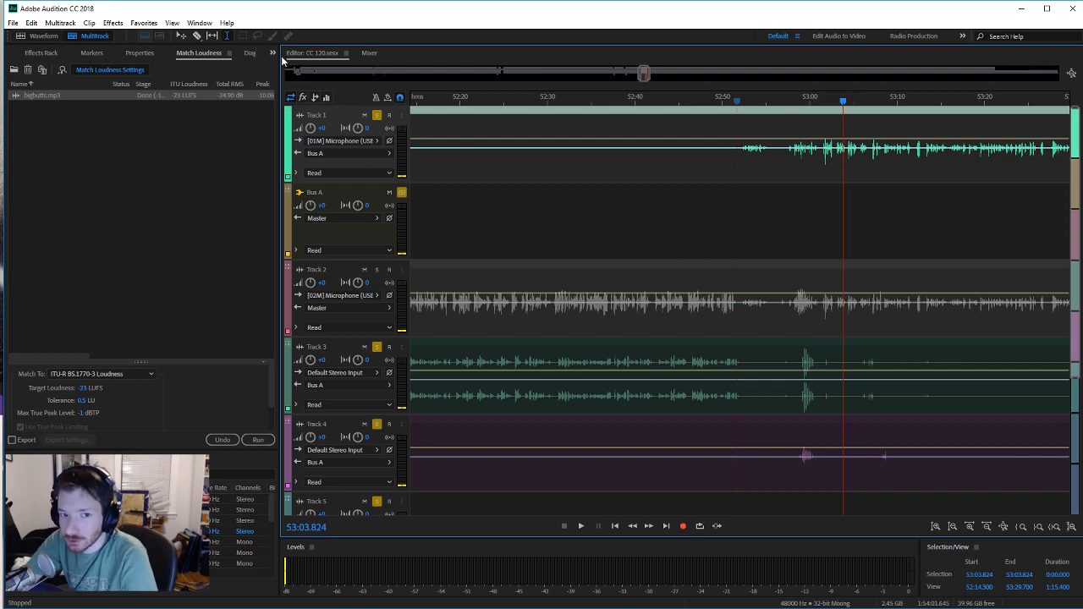
pyautogui.click(746, 163)
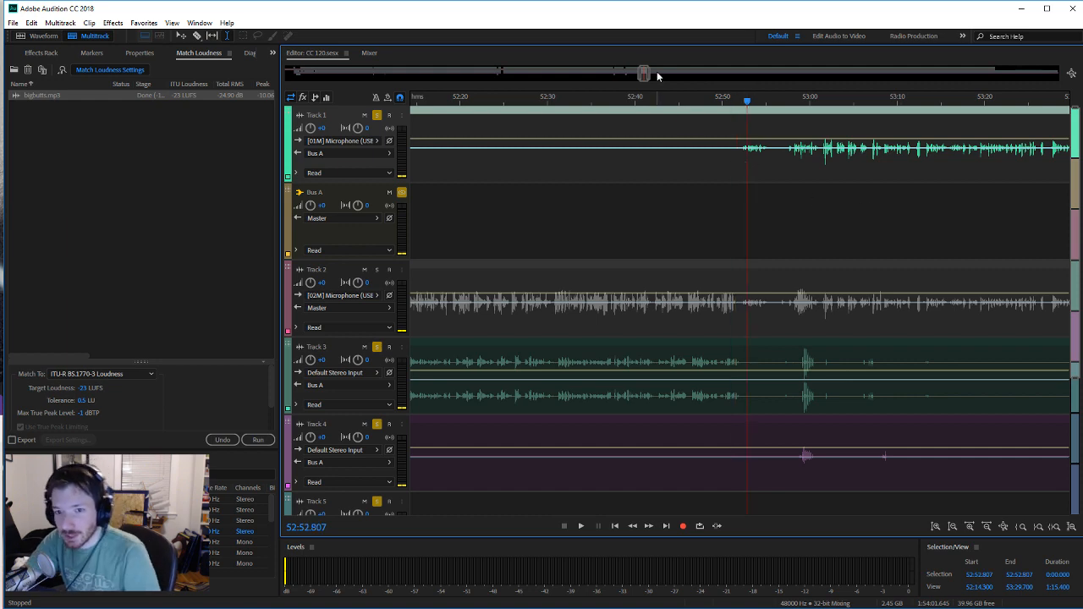
pyautogui.hotkey('ctrl', 's')
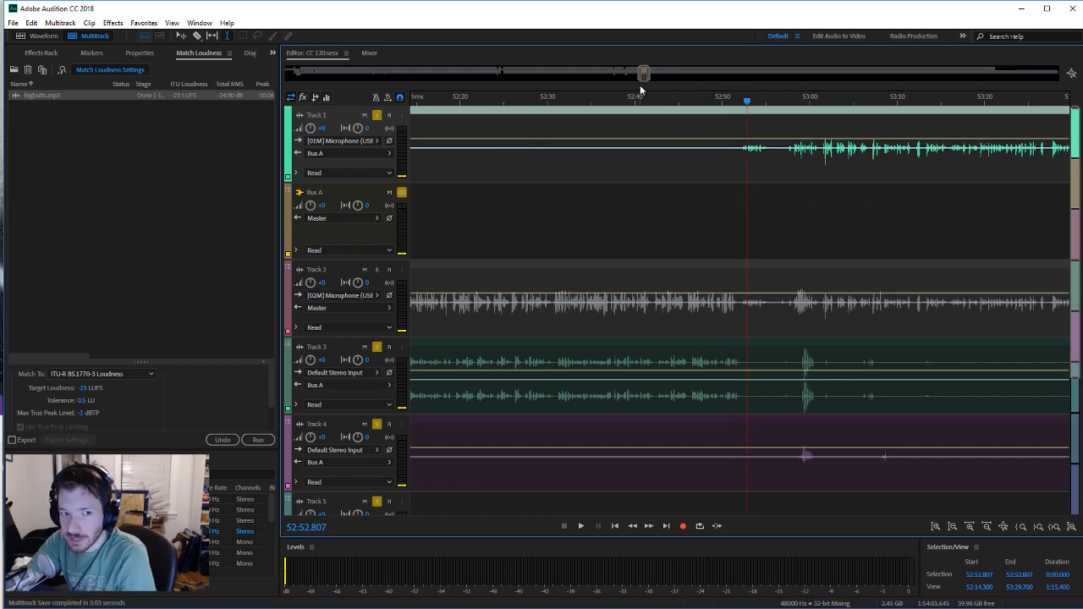
# Step: Show the Media Browser and select bigbutts.mp3 in the CCBumpers folder
pyautogui.click(274, 53)
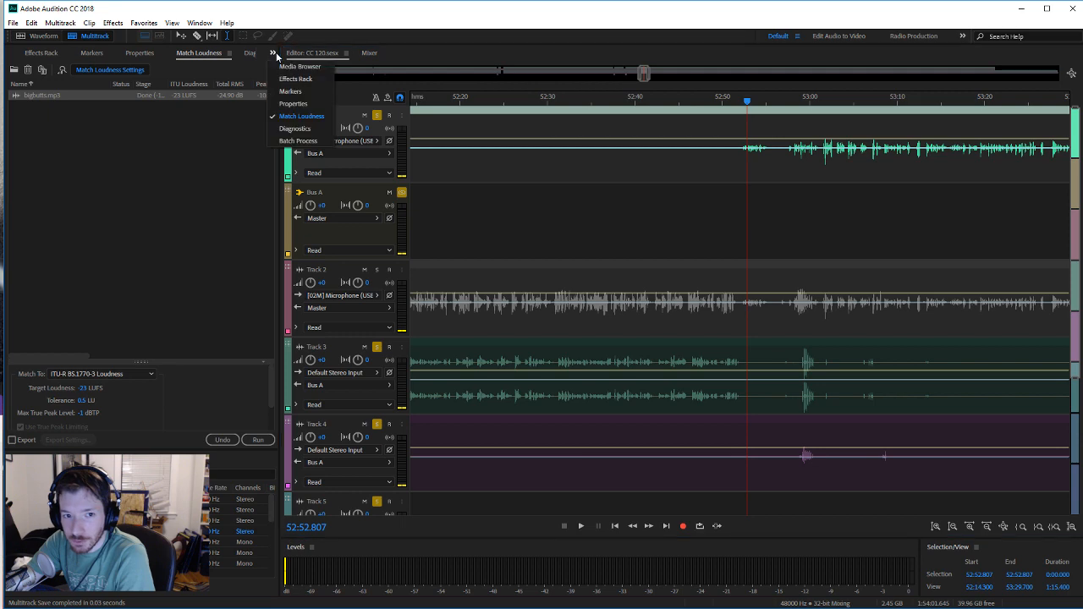
pyautogui.click(295, 68)
pyautogui.scroll(-2, 123, 258)
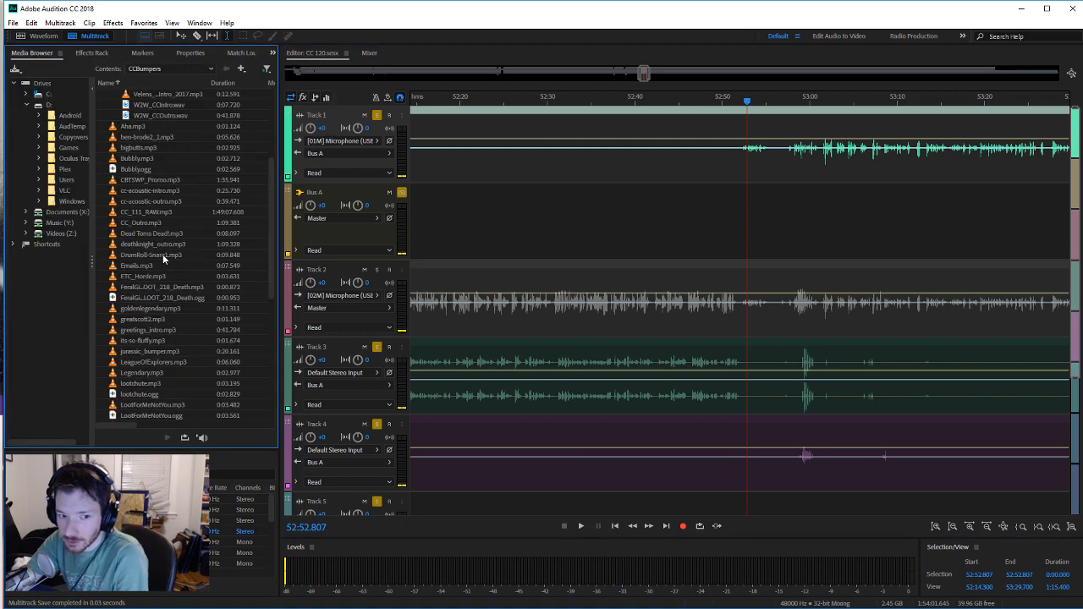
pyautogui.scroll(-3, 152, 203)
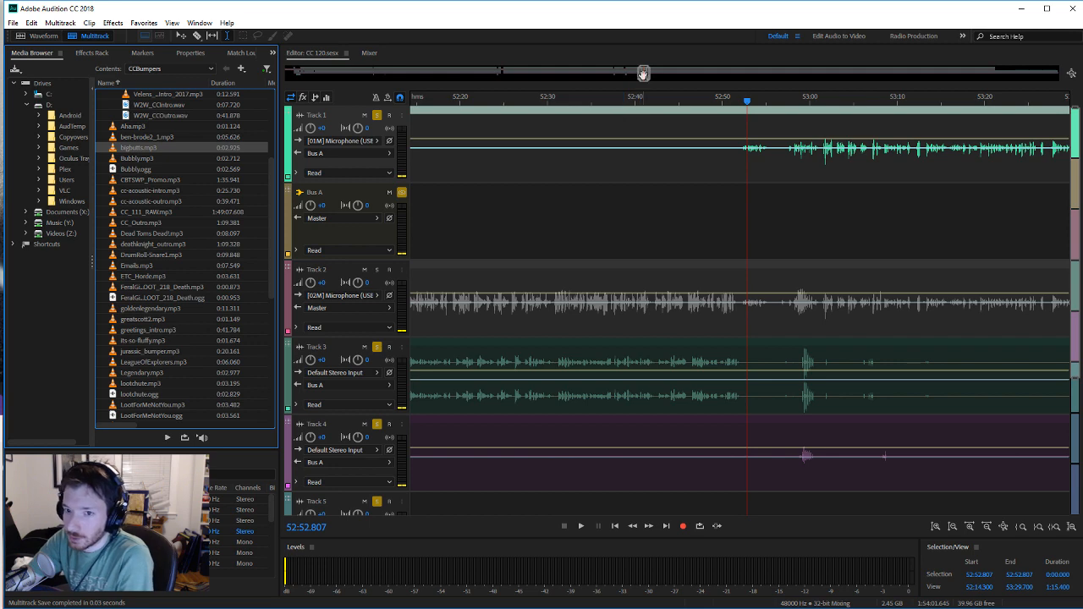
# Step: Listen to the session from about 54:07.4 to 54:11.9, covering the isolated sound on Track 3
pyautogui.moveTo(643, 73); pyautogui.dragTo(650, 73)
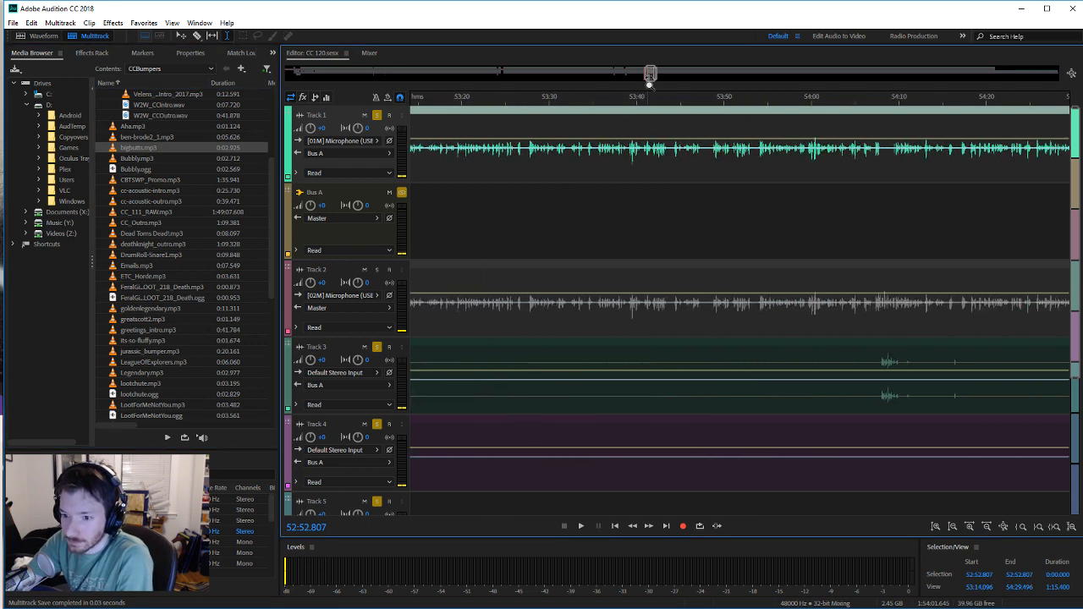
pyautogui.click(876, 385)
pyautogui.click(581, 526)
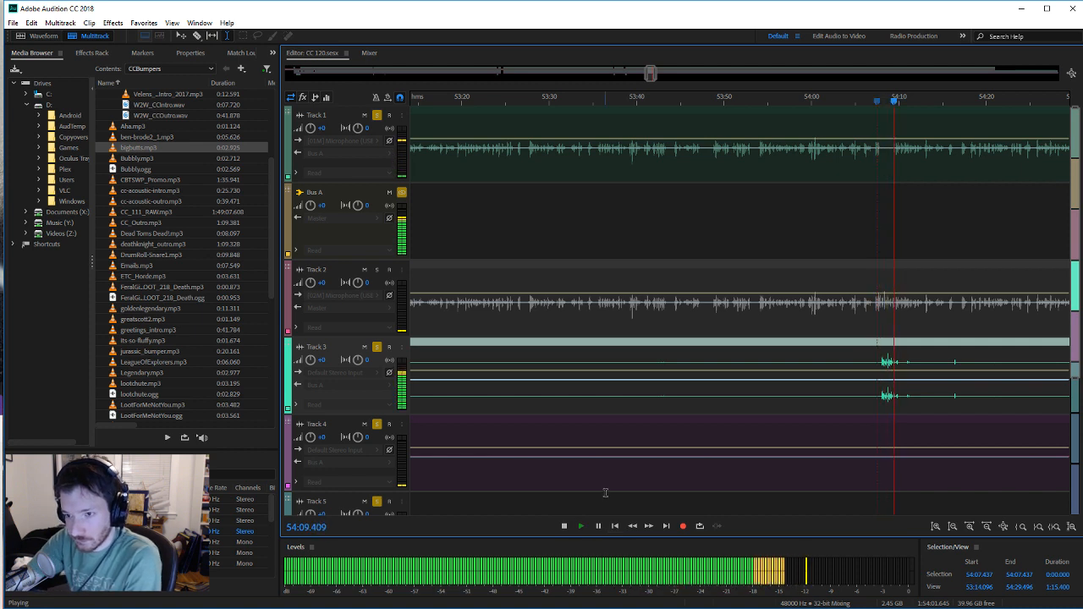
pyautogui.click(565, 526)
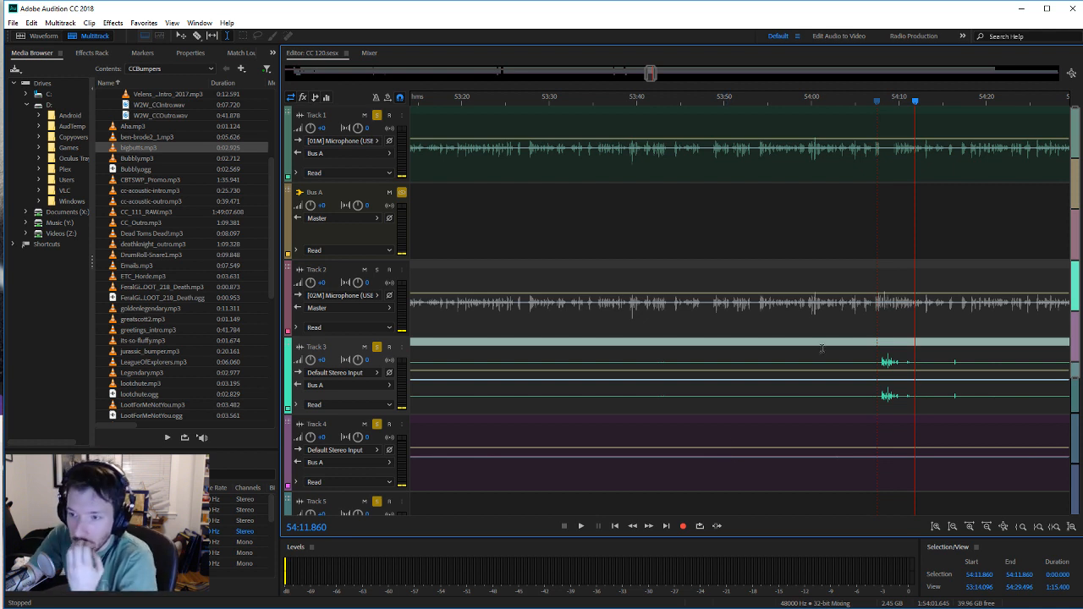
# Step: Listen to the small noise on Track 3 from about 55:51.2 to 55:52.4
pyautogui.moveTo(646, 74); pyautogui.dragTo(667, 74)
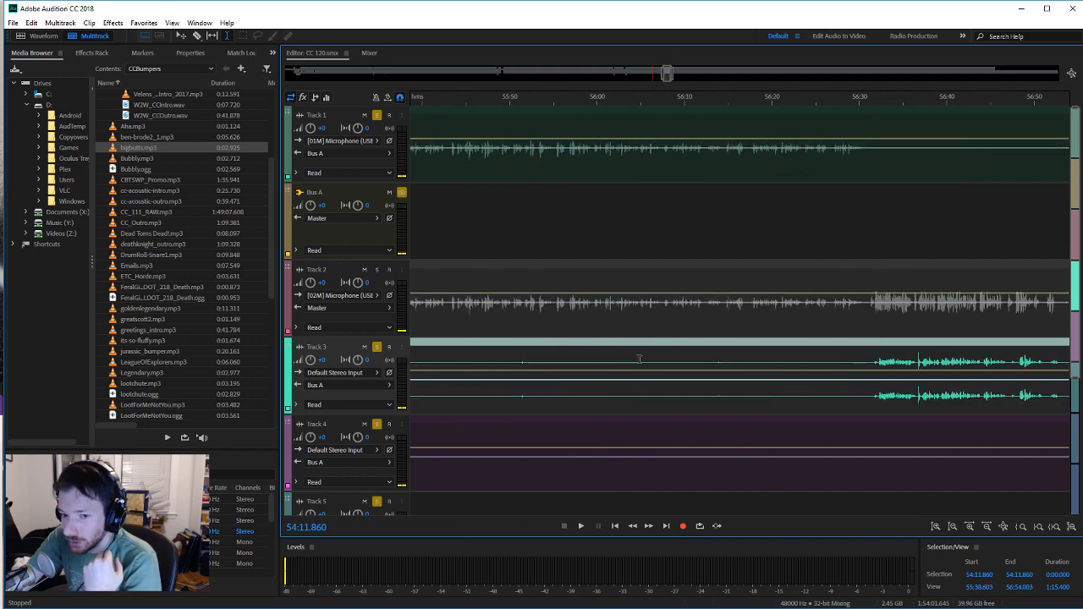
pyautogui.click(520, 403)
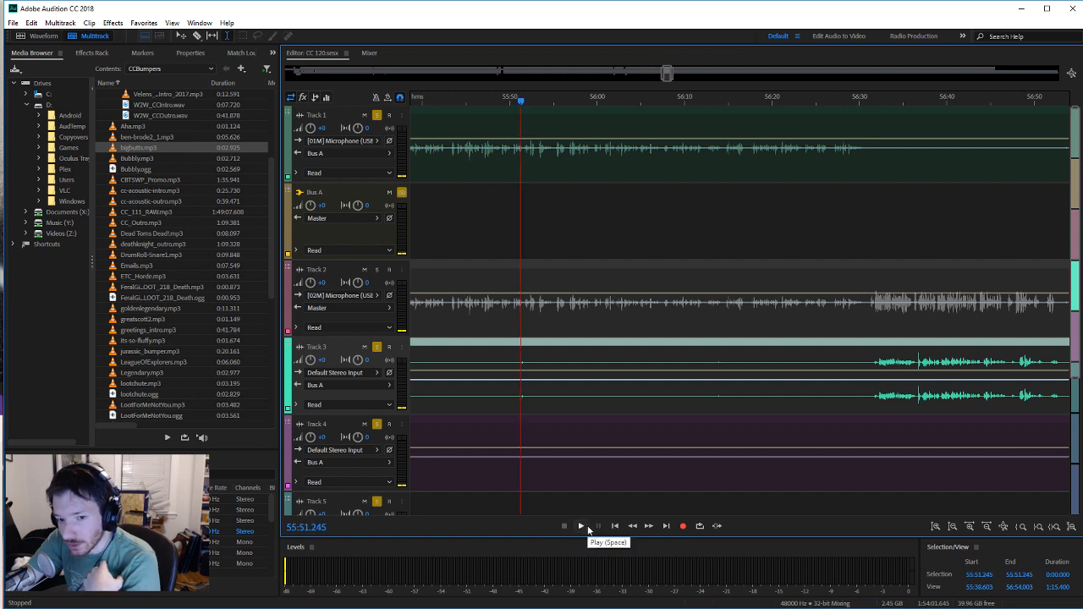
pyautogui.click(587, 526)
pyautogui.click(564, 525)
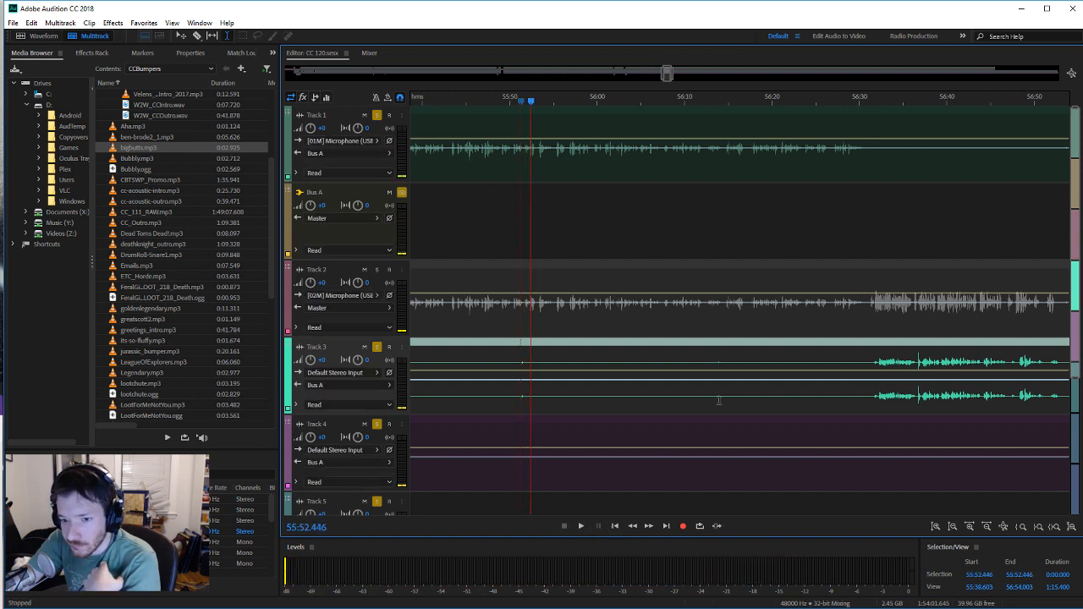
# Step: Listen to the small noise on Track 3 at about 56:13.5, mute it from about 56:12 to 56:15, and save the session
pyautogui.click(718, 400)
pyautogui.click(580, 526)
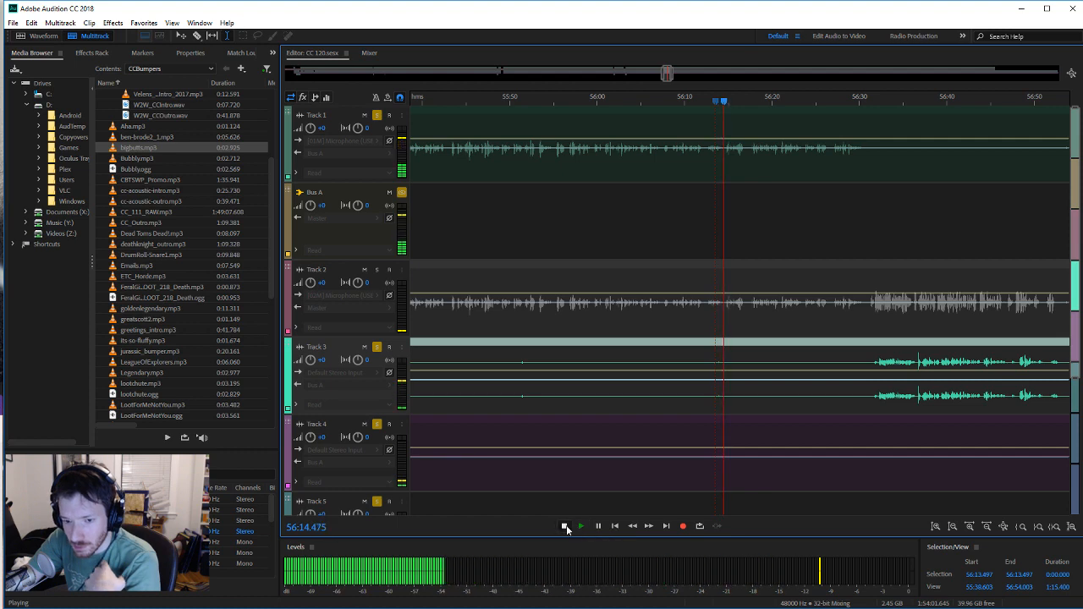
pyautogui.click(565, 527)
pyautogui.moveTo(704, 400); pyautogui.dragTo(731, 395)
pyautogui.hotkey('shift', 'u')
pyautogui.click(786, 400)
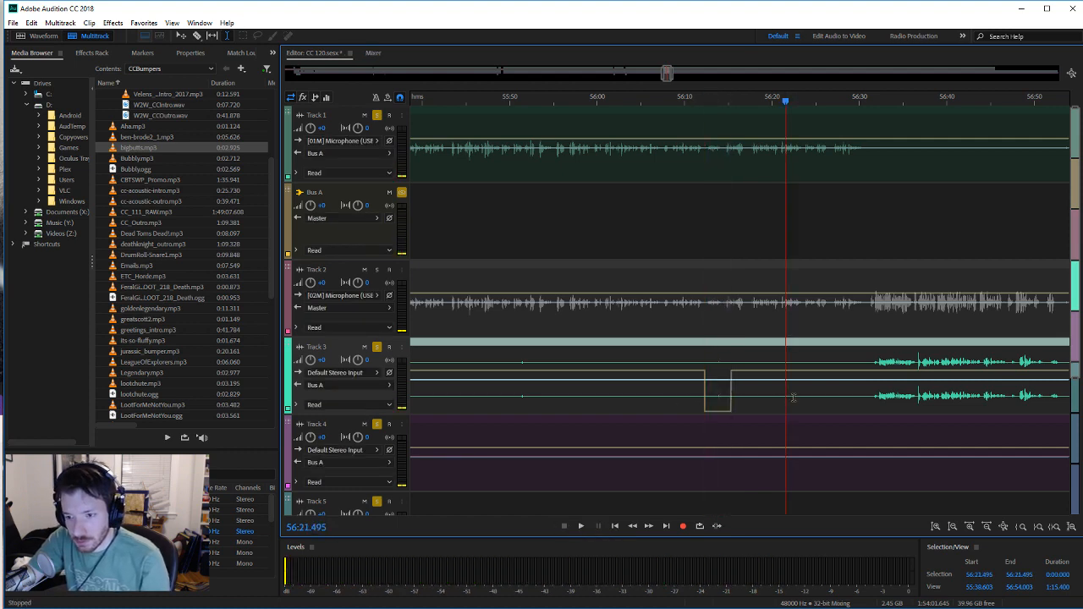
pyautogui.hotkey('ctrl', 's')
# Step: Listen to the start of the isolated speech on Track 1 from about 57:24.7 to 57:27
pyautogui.click(865, 400)
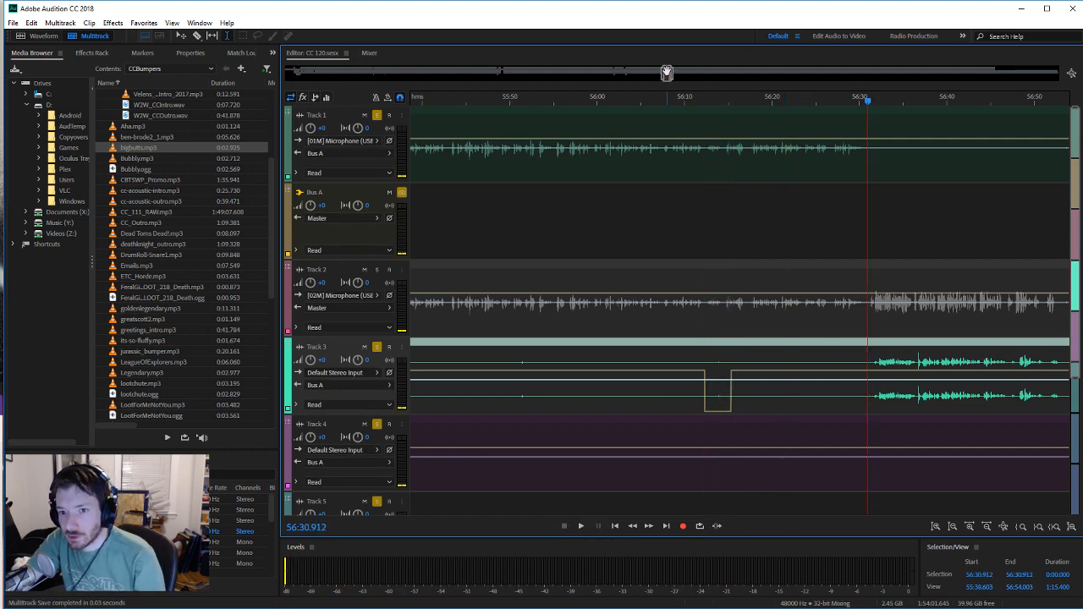
pyautogui.moveTo(668, 73); pyautogui.dragTo(672, 74)
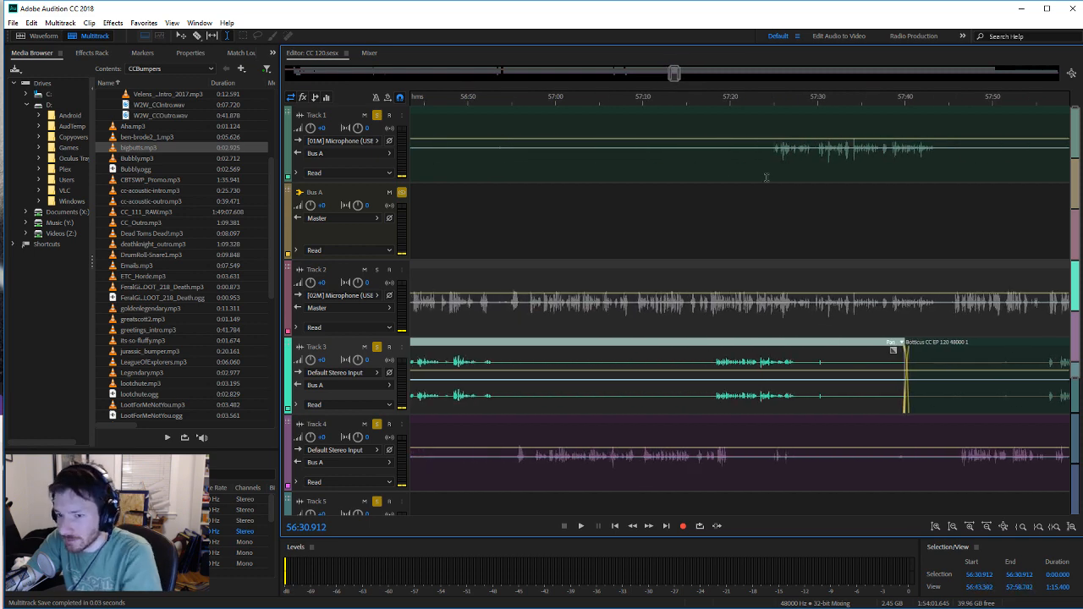
pyautogui.click(771, 162)
pyautogui.click(581, 526)
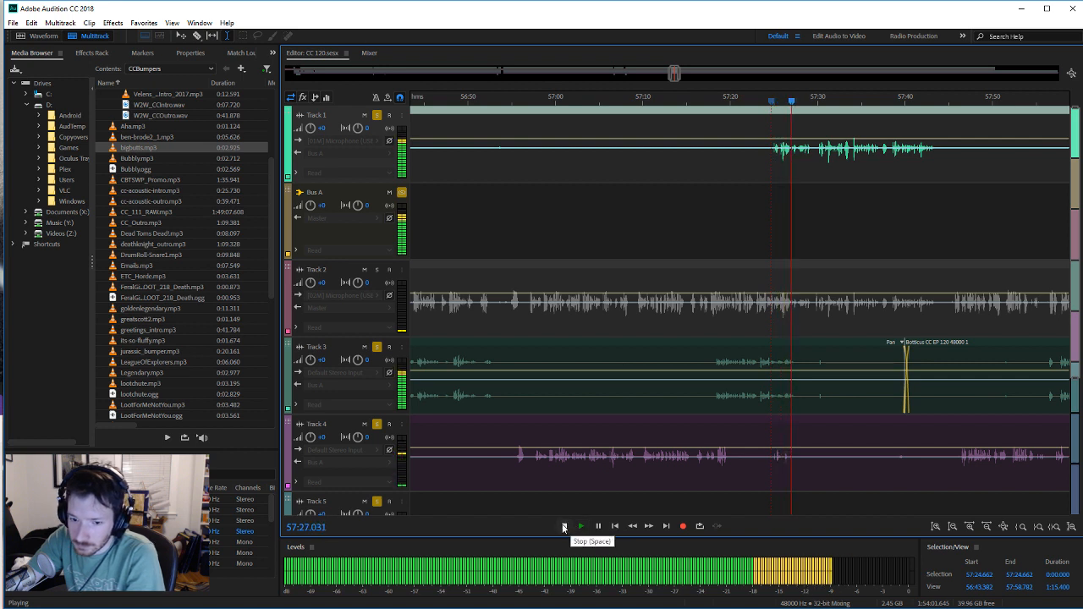
pyautogui.press('space')
# Step: Play the session from 57:20 and mute the Track 4 clip from about 57:24.3 to 57:27
pyautogui.click(732, 388)
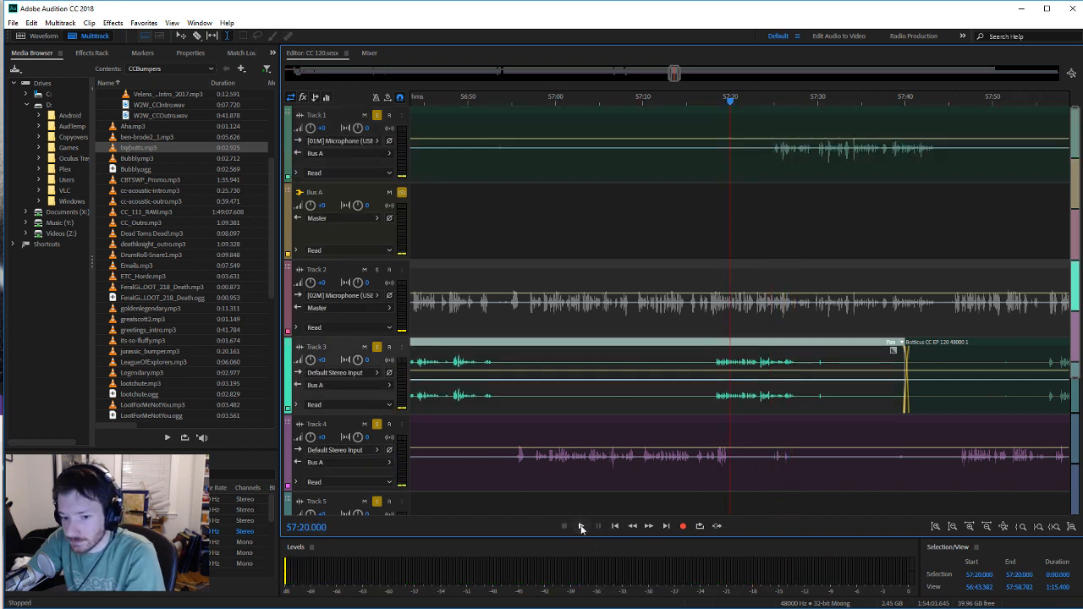
pyautogui.click(581, 526)
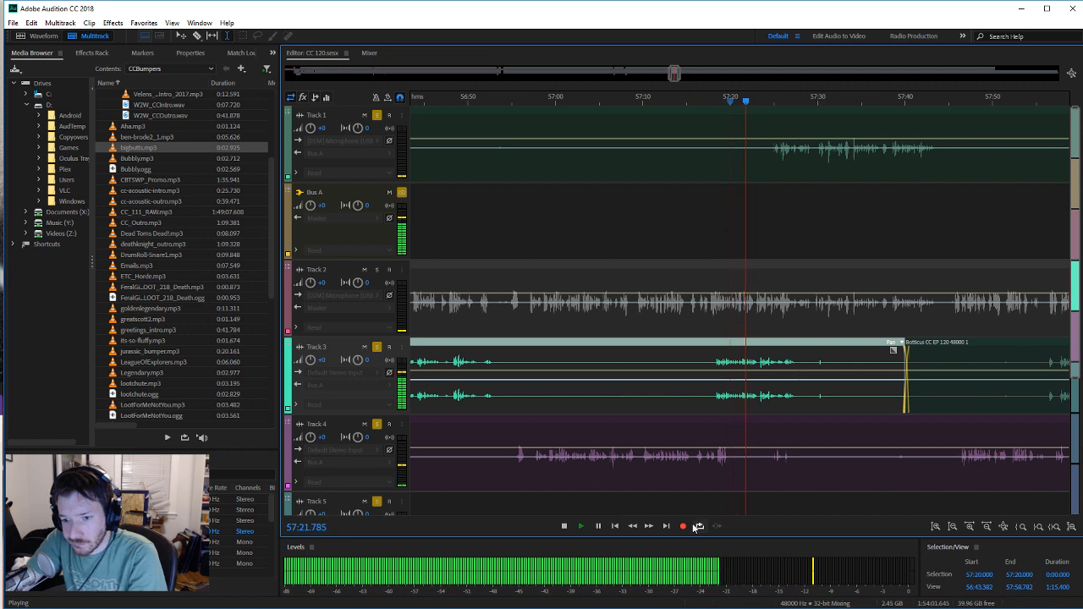
pyautogui.click(768, 462)
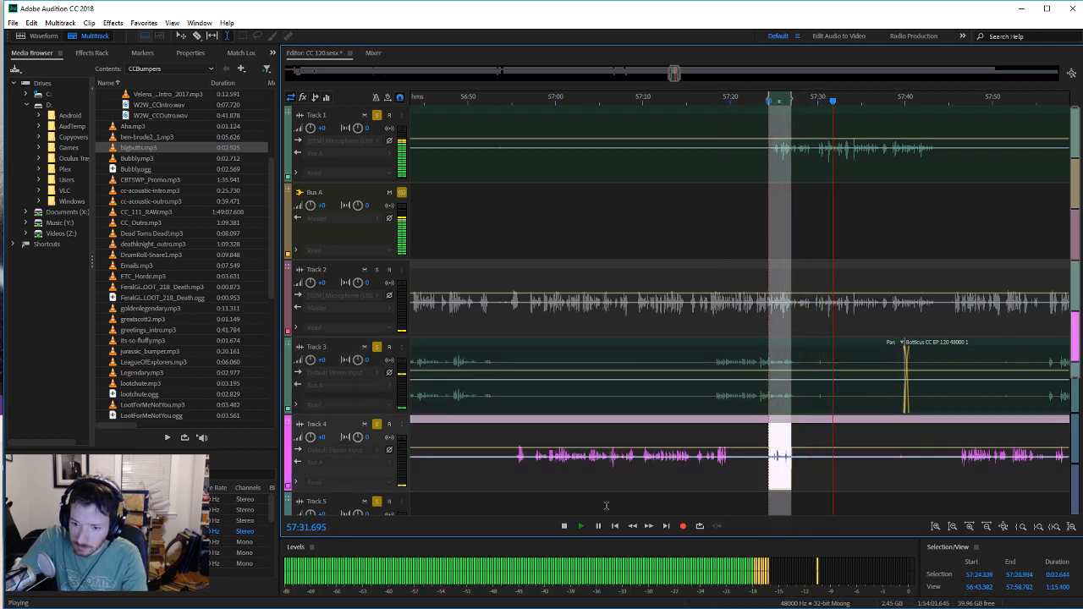
pyautogui.click(729, 468)
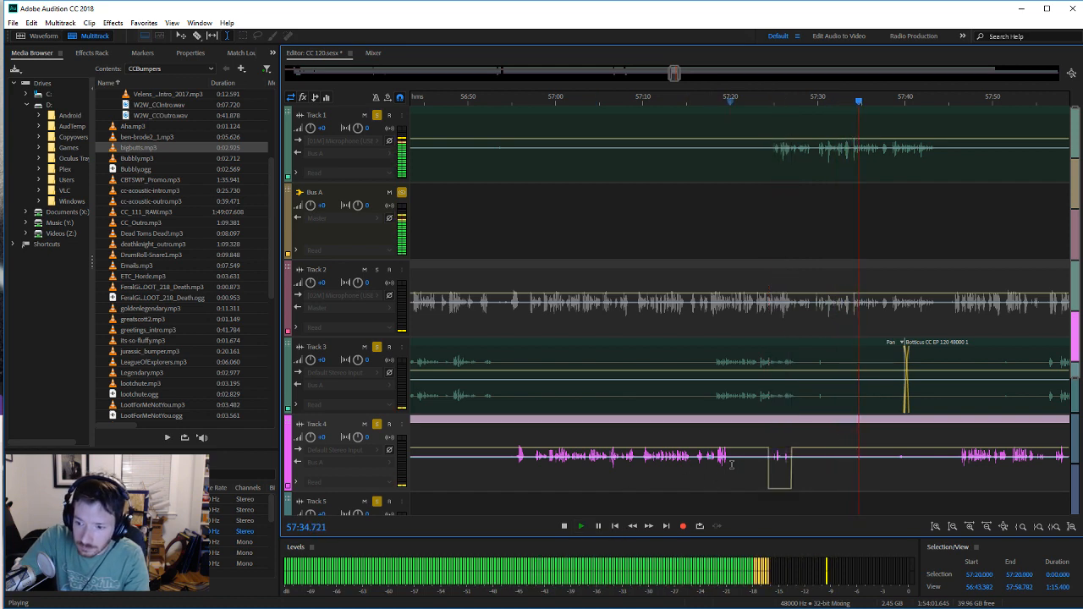
pyautogui.click(566, 526)
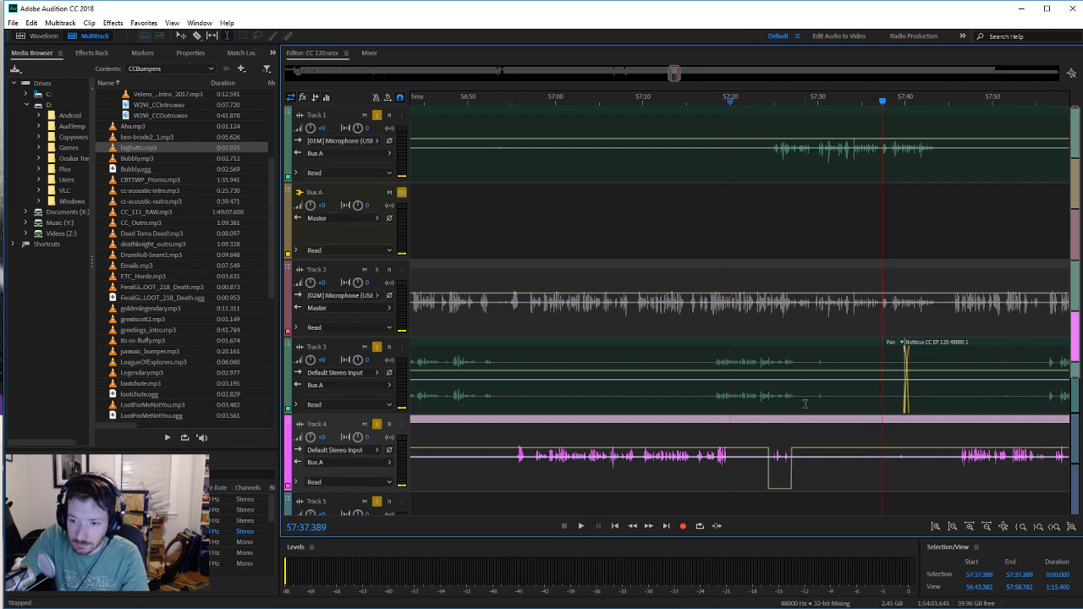
# Step: Listen from about 57:25 to 57:27.9, and mute the small noise on Track 3 from 57:30 to about 57:31.6
pyautogui.click(774, 387)
pyautogui.click(581, 526)
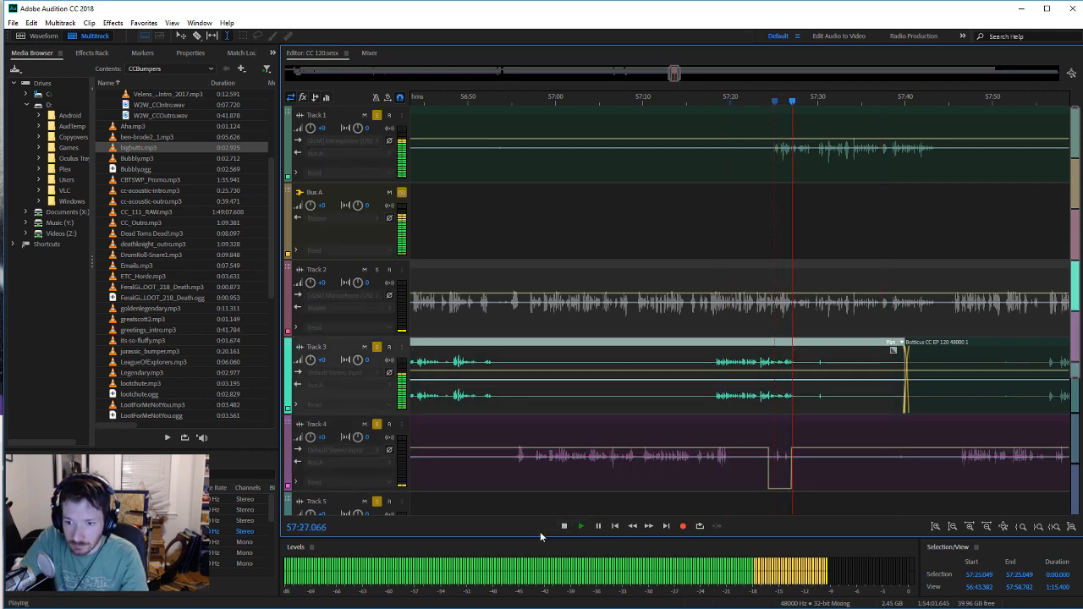
pyautogui.click(563, 527)
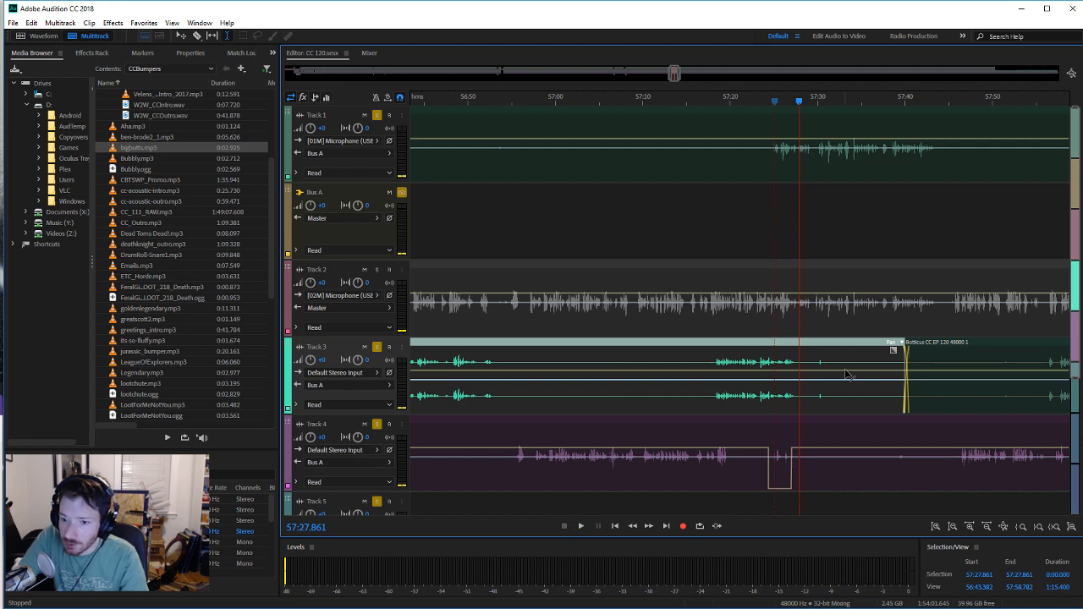
pyautogui.moveTo(830, 395); pyautogui.dragTo(814, 399)
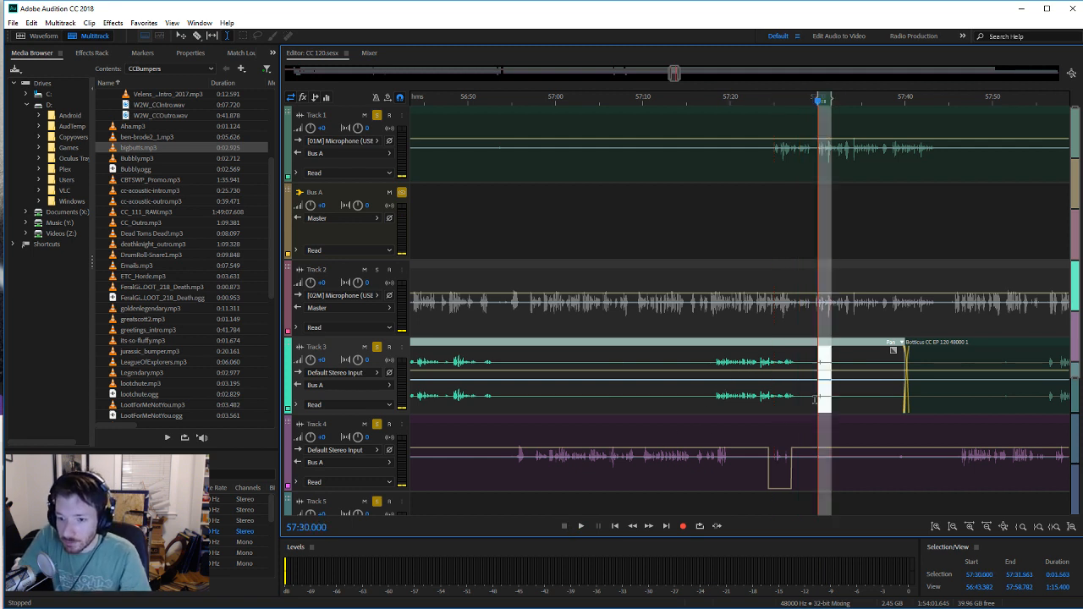
pyautogui.click(800, 392)
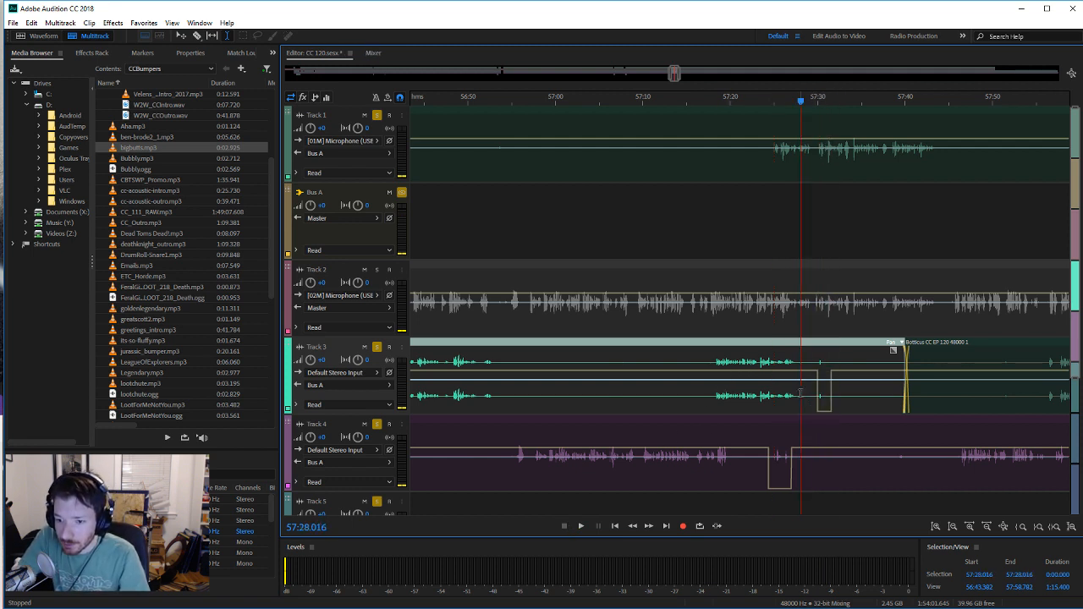
# Step: Split the Track 1 clip around the speech at about 57:24 and 57:44, and move the middle piece to start at about 57:28
pyautogui.click(198, 37)
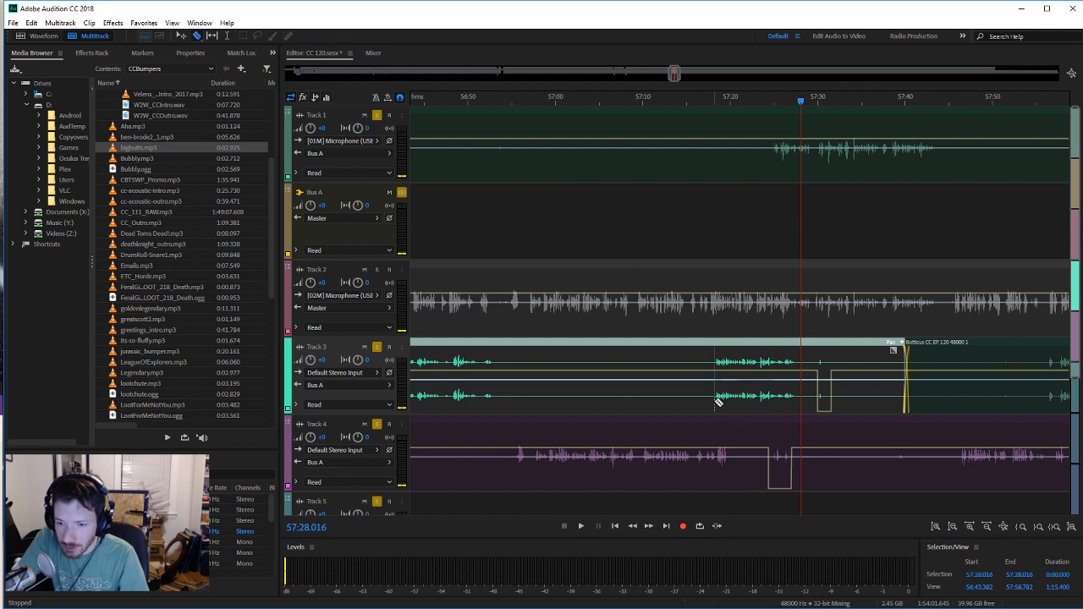
pyautogui.click(769, 163)
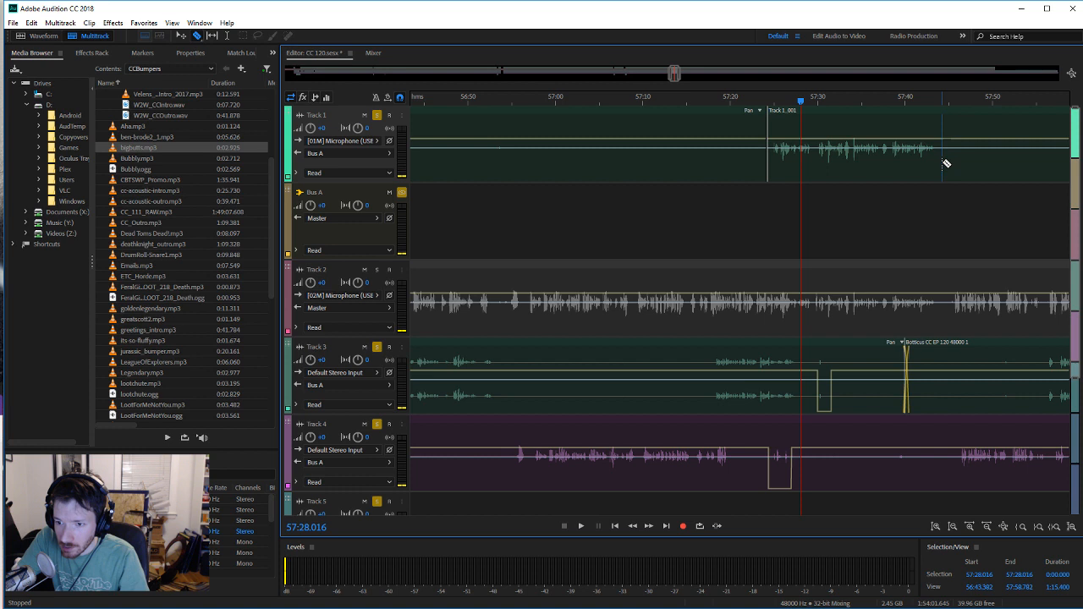
pyautogui.moveTo(879, 113); pyautogui.dragTo(918, 123)
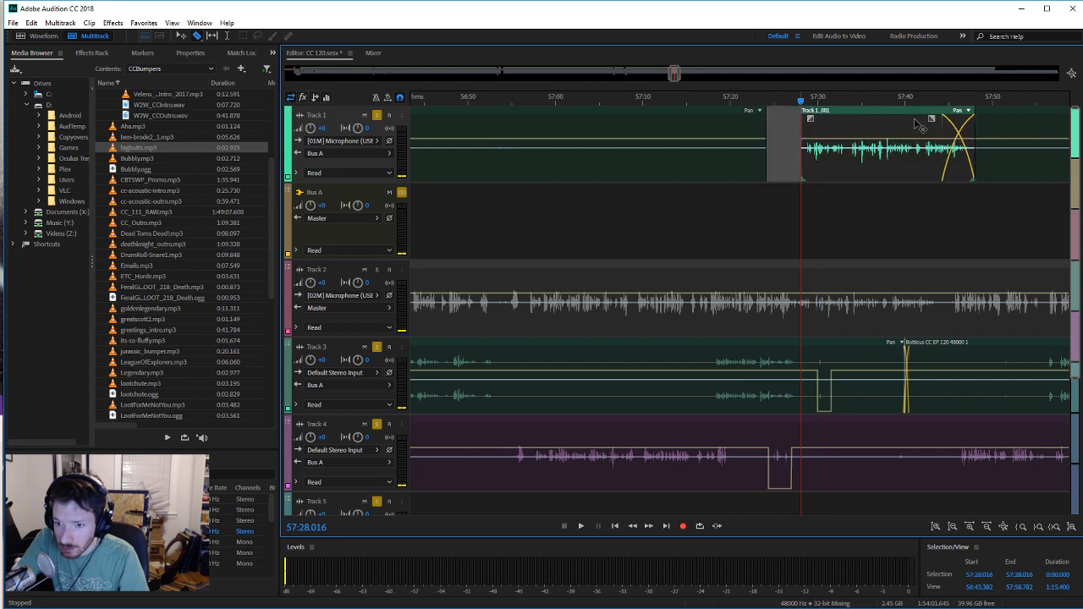
pyautogui.click(918, 125)
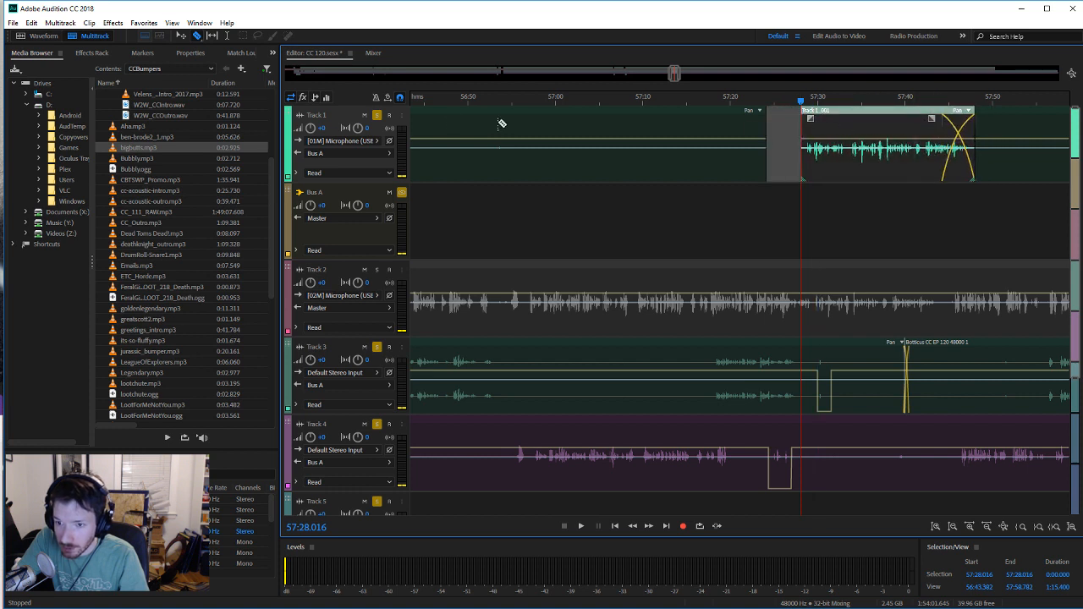
# Step: Play the session from about 57:17 and mute the Track 4 clip from about 57:18.4 to 57:20
pyautogui.click(704, 170)
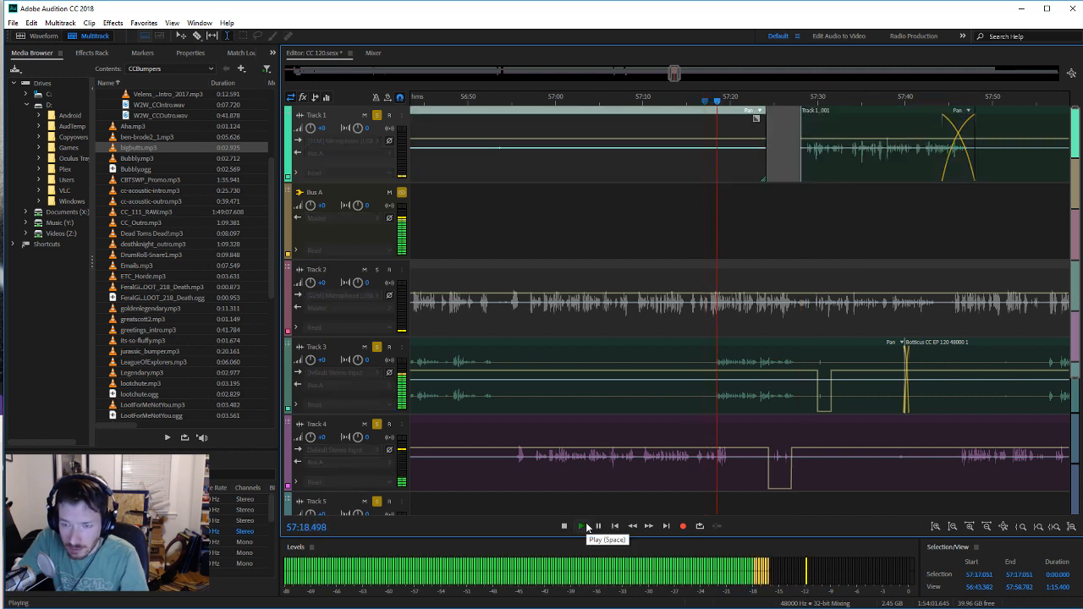
pyautogui.click(732, 468)
pyautogui.moveTo(732, 468); pyautogui.dragTo(717, 472)
pyautogui.hotkey('alt', 'shift', 'm')
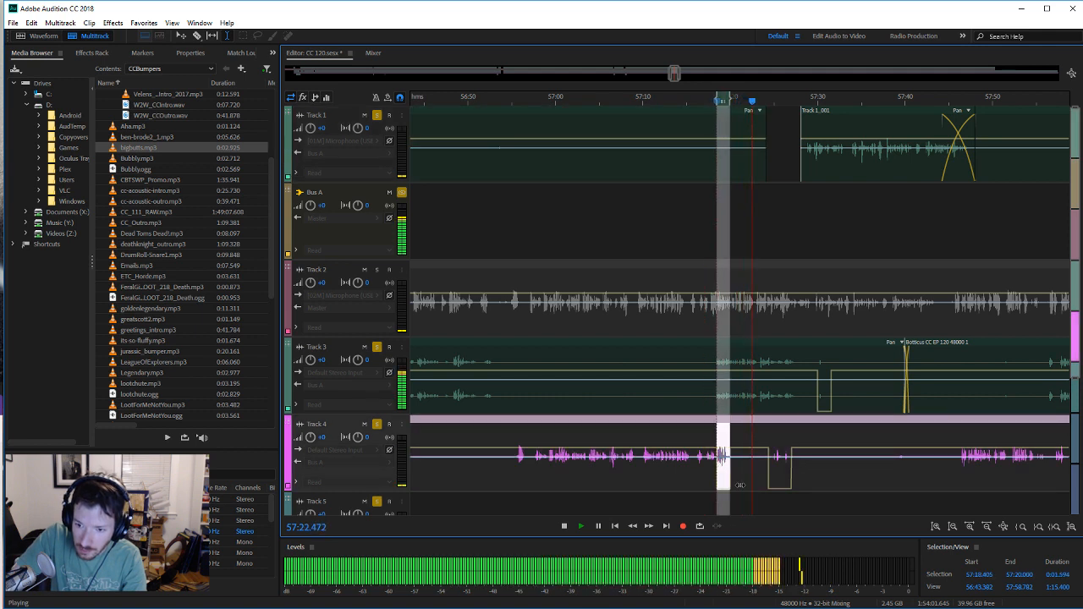
pyautogui.click(742, 483)
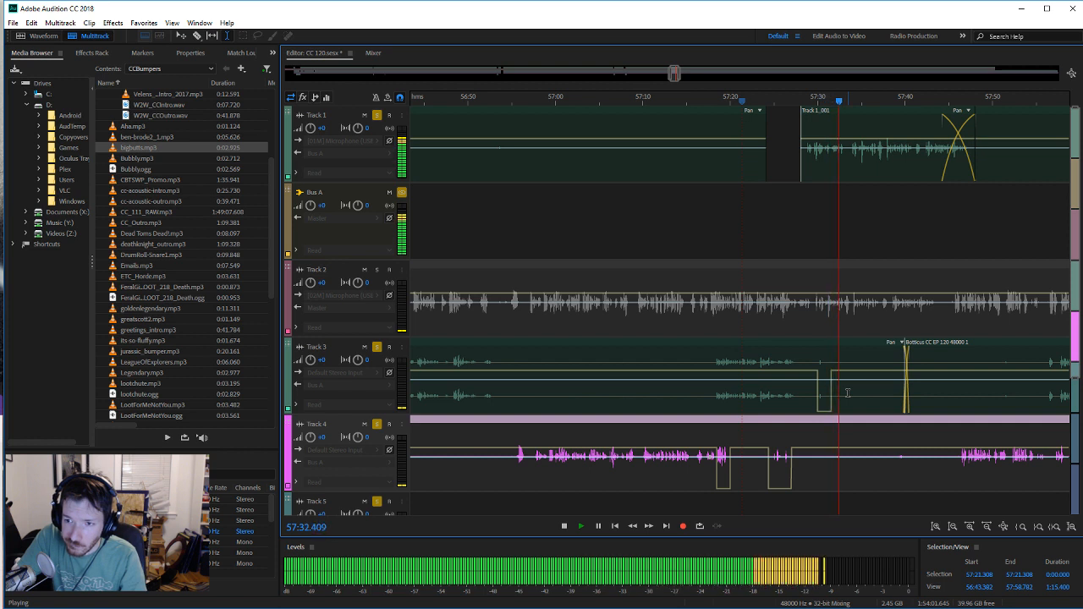
# Step: Remove the crossfade between the moved Track 1 clip and the following clip, ending the moved clip at about 57:48
pyautogui.click(959, 124)
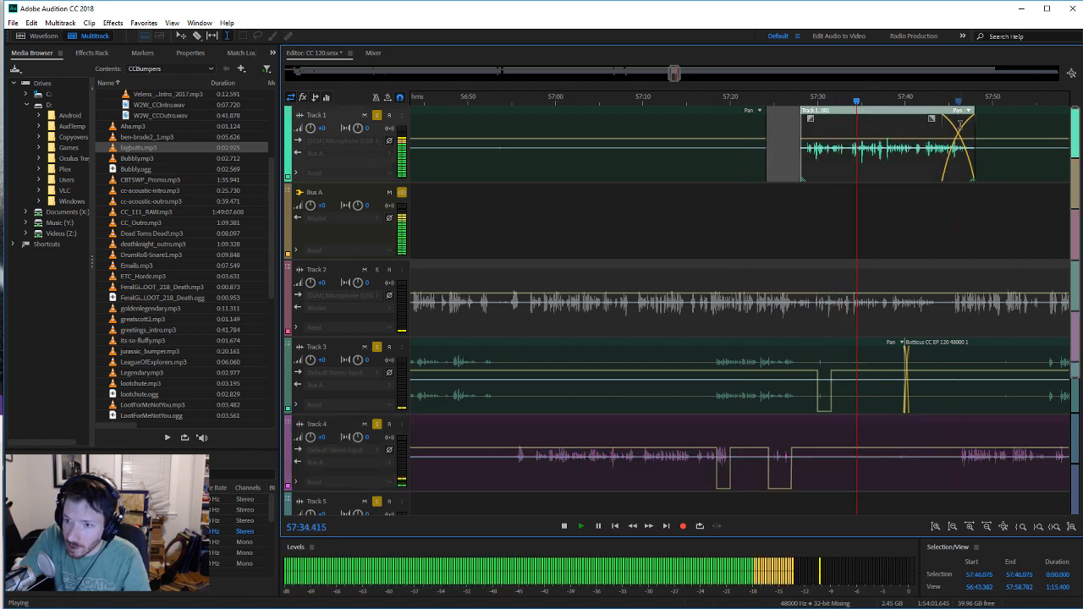
pyautogui.moveTo(932, 119); pyautogui.dragTo(972, 119)
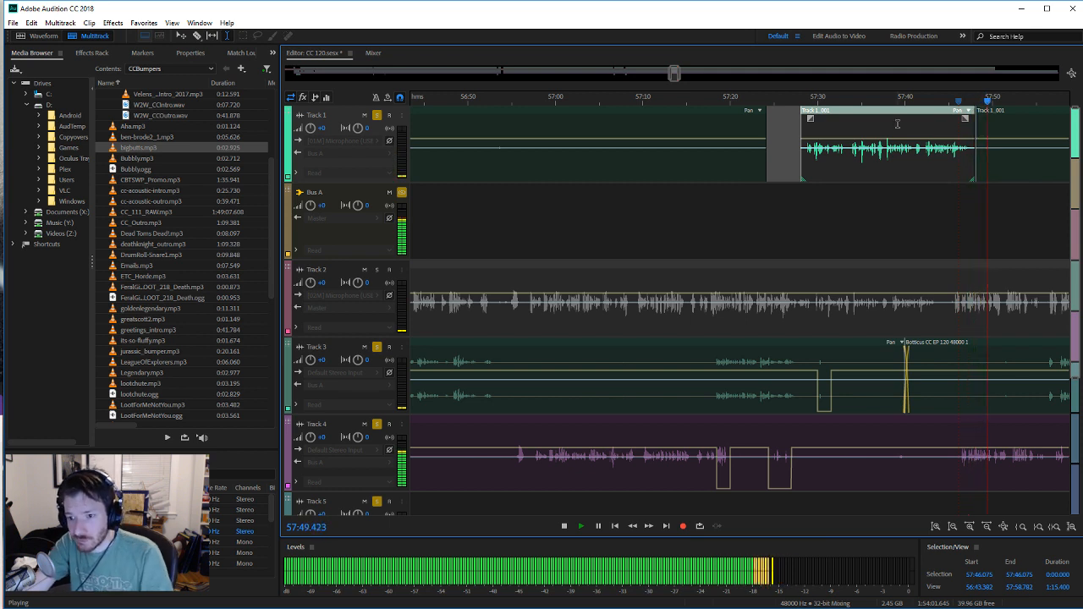
# Step: Undo the crossfade change and the Track 1 clip move, keeping Track 4 muted from about 57:18.4 to 57:20
pyautogui.click(565, 526)
pyautogui.hotkey('ctrl', 'z')
pyautogui.hotkey('ctrl', 'z')
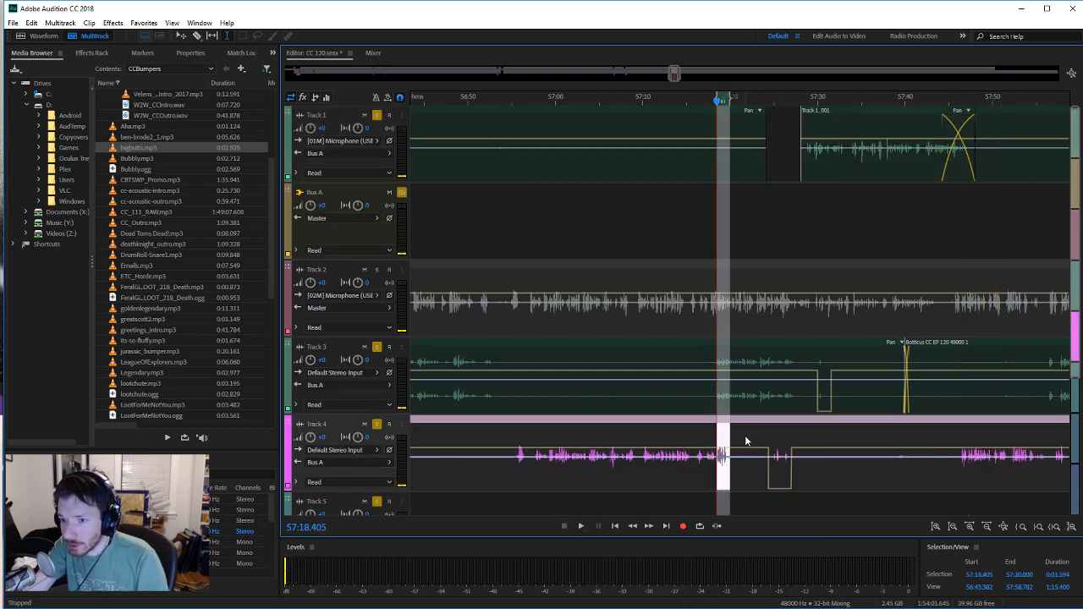
pyautogui.hotkey('ctrl', 'z')
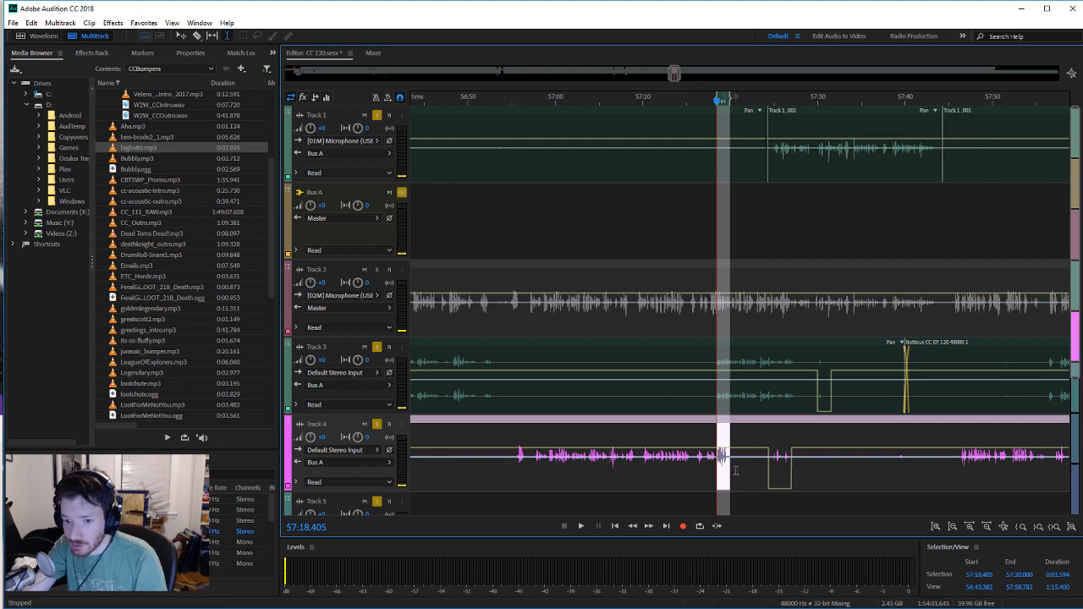
pyautogui.click(756, 155)
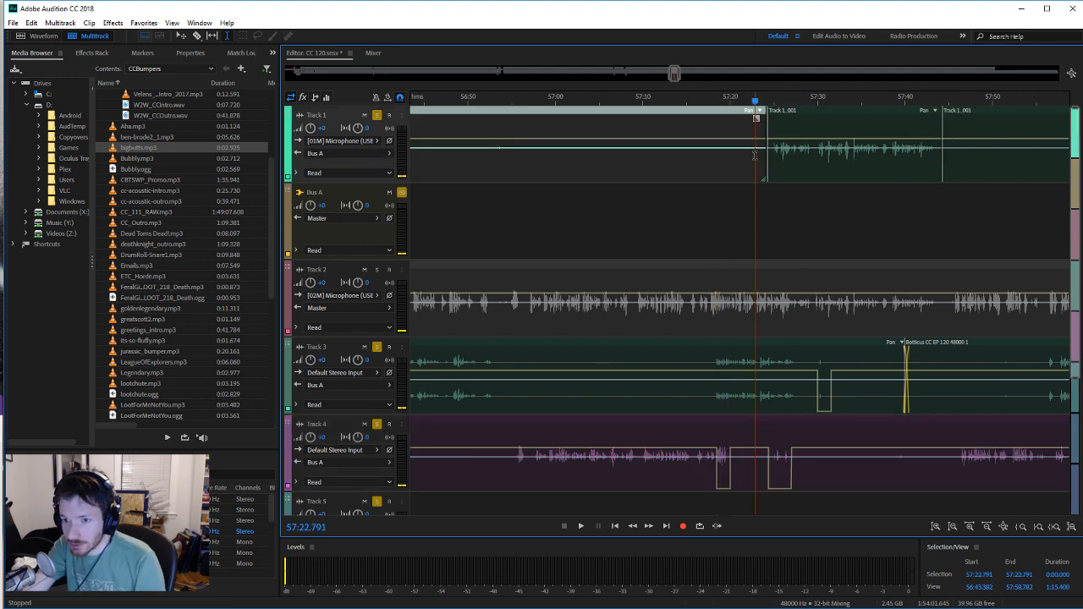
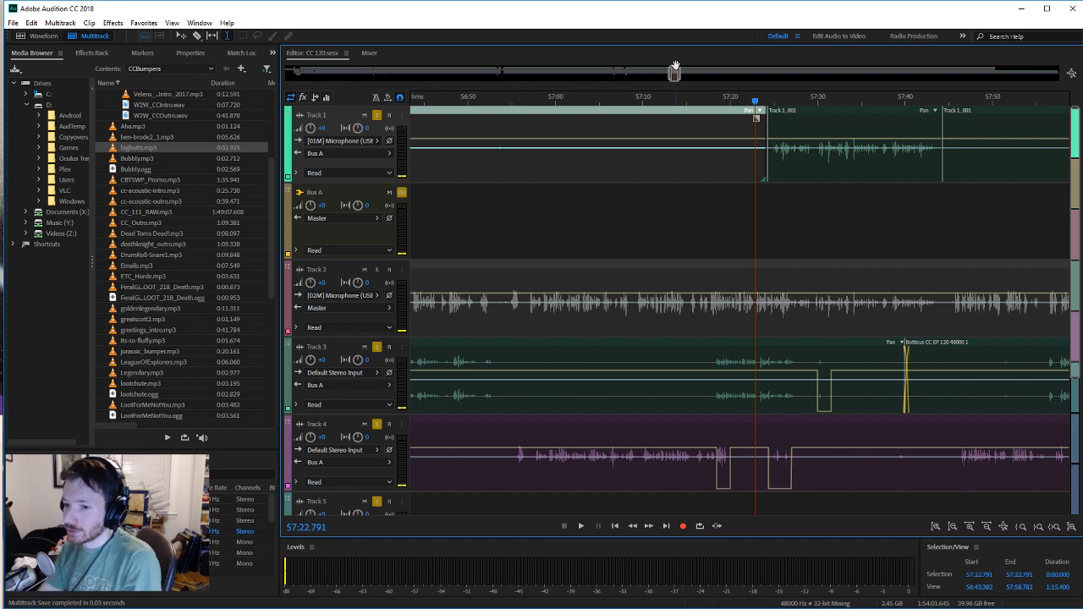
# Step: Listen to the faint noise on Track 4 from about 57:38.9 to 57:40.8
pyautogui.click(895, 462)
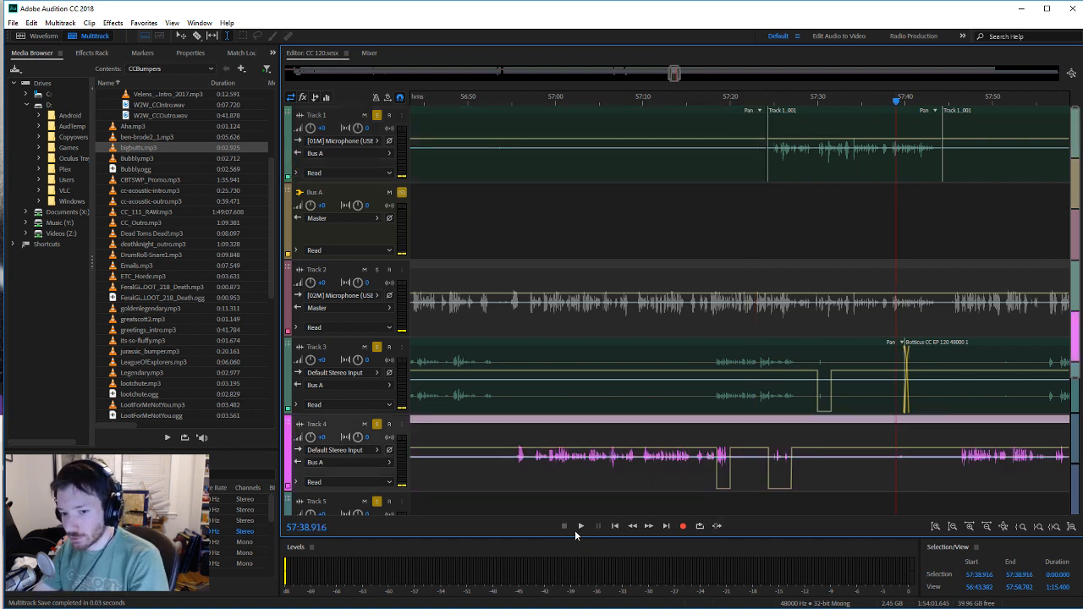
pyautogui.click(580, 526)
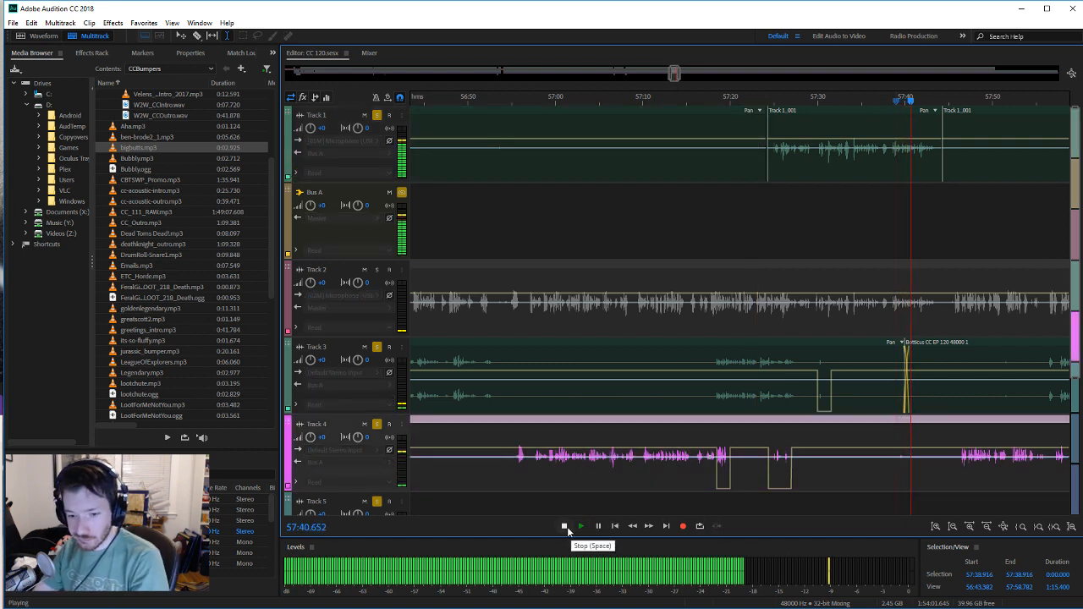
pyautogui.click(565, 526)
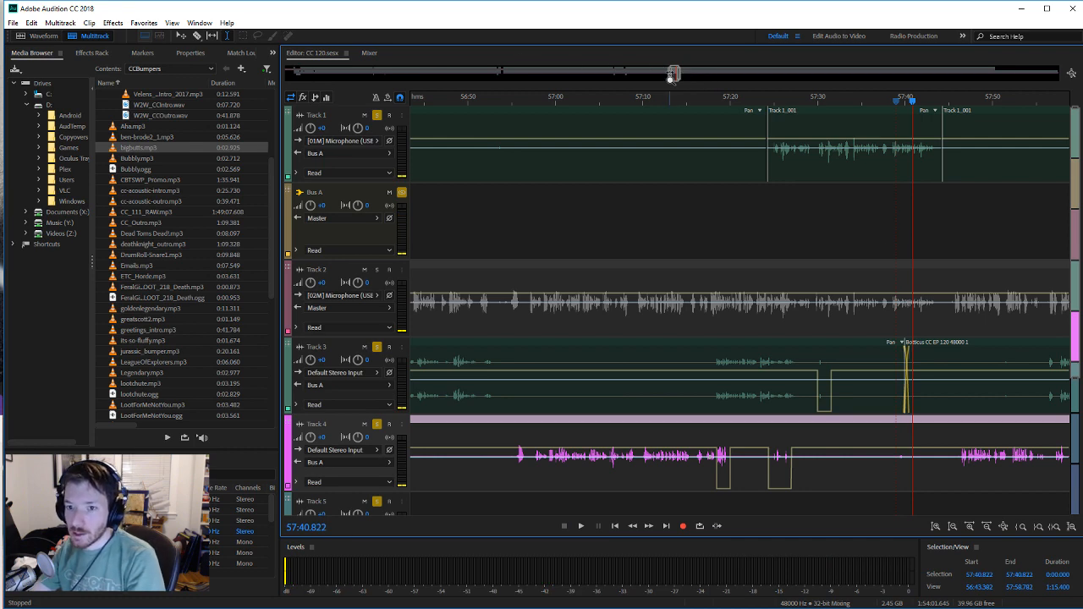
# Step: Play the session from about 57:51.4, mute Track 4 from about 57:56.9 to 57:58.8, and save the session
pyautogui.moveTo(675, 74); pyautogui.dragTo(677, 74)
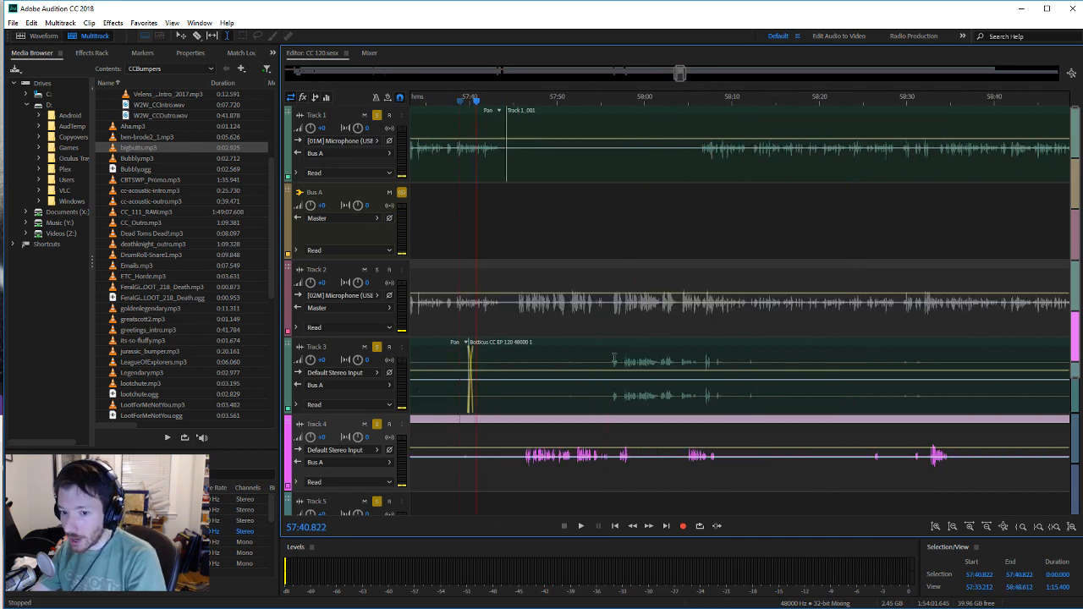
pyautogui.click(569, 411)
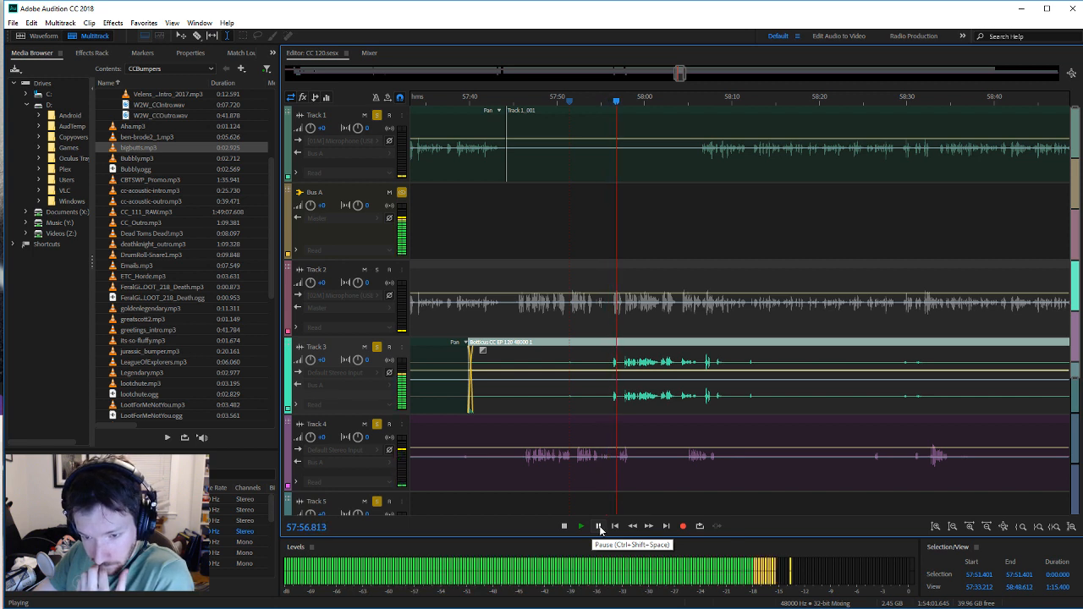
pyautogui.click(632, 468)
pyautogui.moveTo(632, 469); pyautogui.dragTo(617, 469)
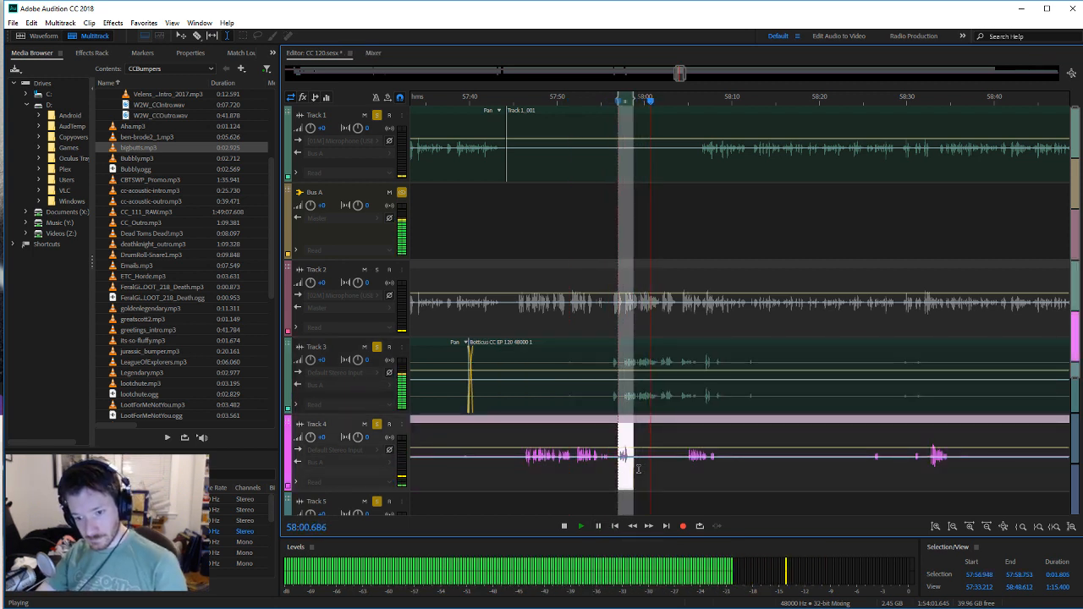
pyautogui.hotkey('shift', 'u')
pyautogui.click(641, 471)
pyautogui.hotkey('ctrl', 's')
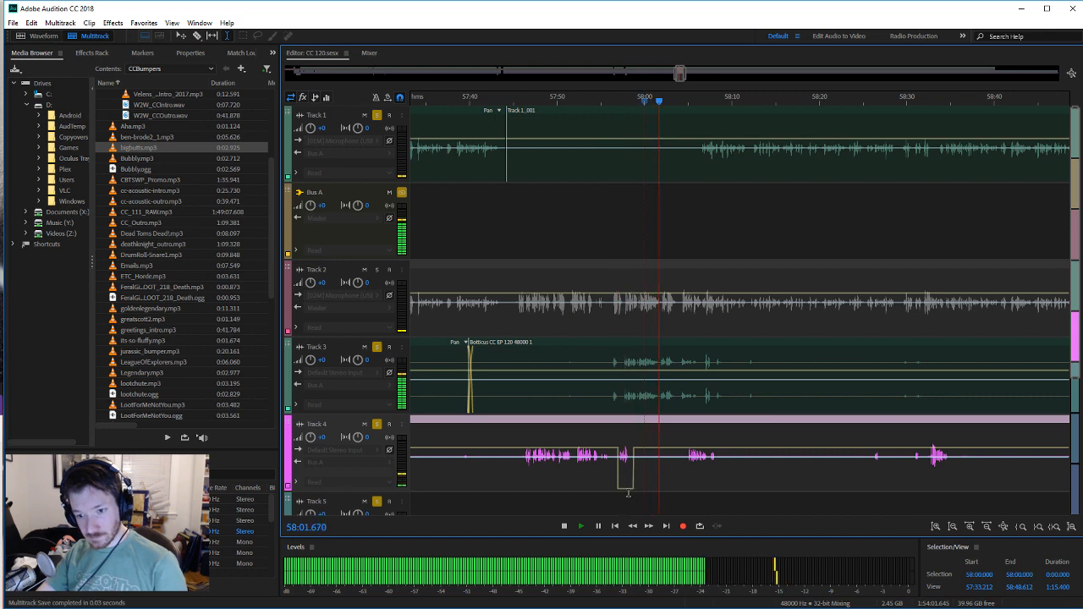
pyautogui.click(567, 527)
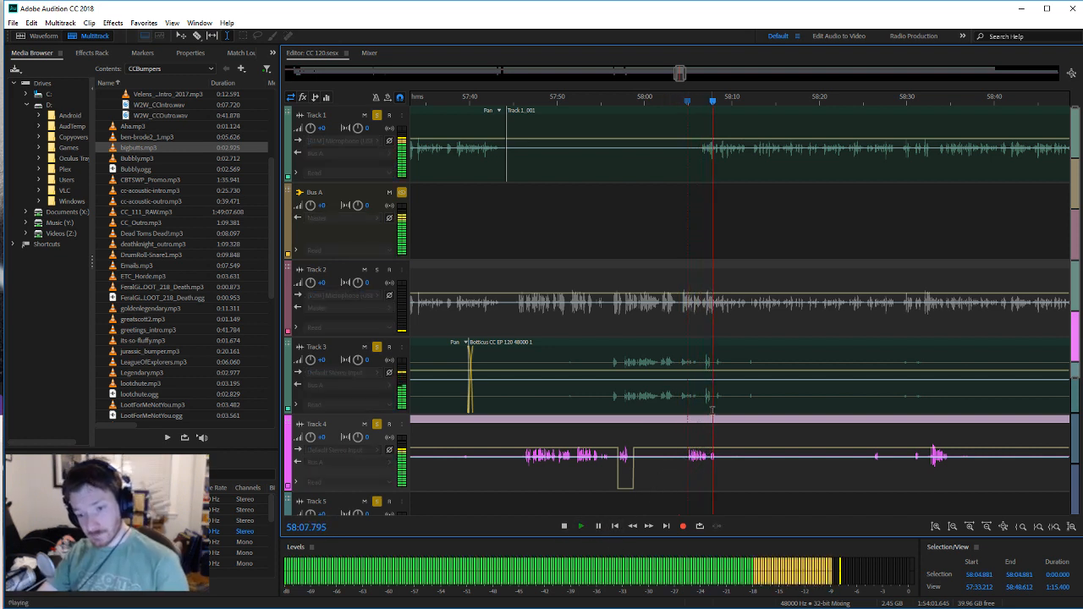
# Step: Mute Track 3 from about 58:06.8 to 58:13.1 and Track 4 from about 58:04.4 to 58:08.9, and save the session
pyautogui.moveTo(704, 399); pyautogui.dragTo(758, 408)
pyautogui.hotkey('shift', 'm')
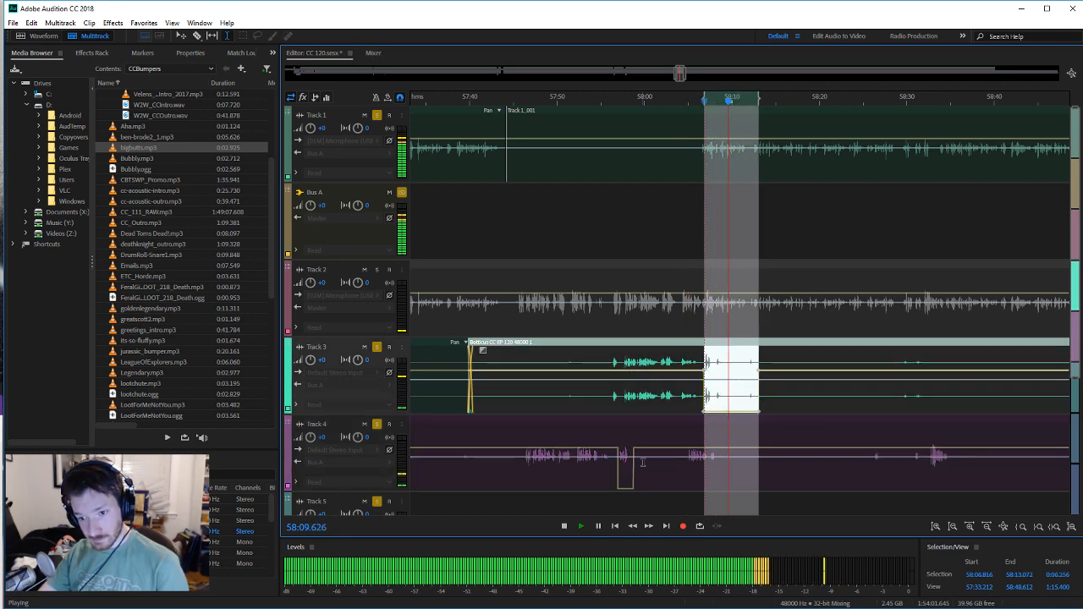
pyautogui.click(661, 464)
pyautogui.moveTo(683, 465); pyautogui.dragTo(722, 467)
pyautogui.hotkey('shift', 'm')
pyautogui.hotkey('ctrl', 's')
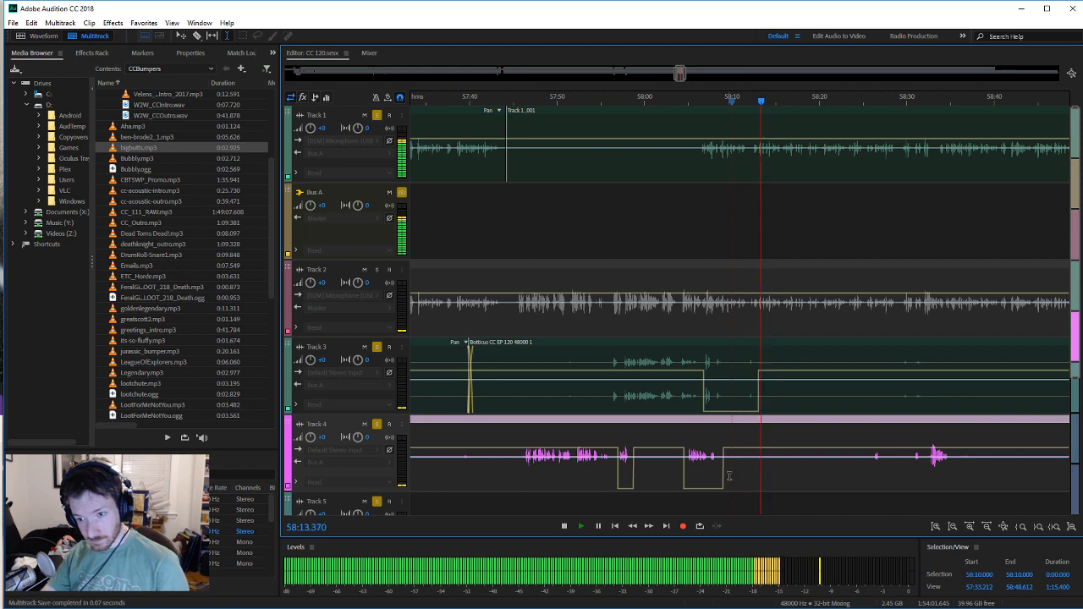
# Step: Listen to the session from about 58:25.9 to 58:39.3, checking the small sounds on Track 4
pyautogui.click(564, 525)
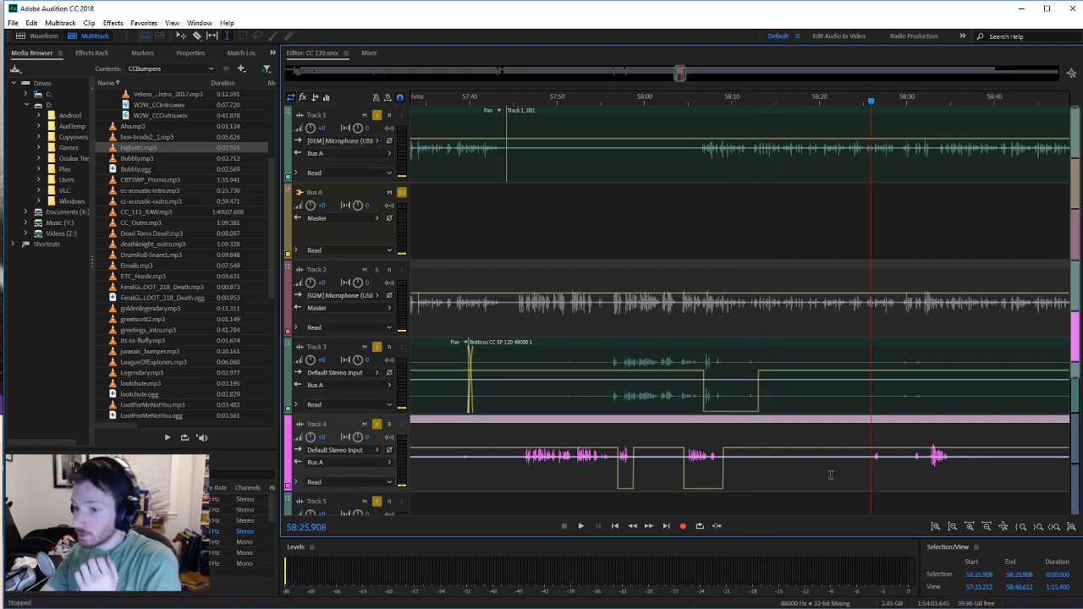
pyautogui.click(584, 527)
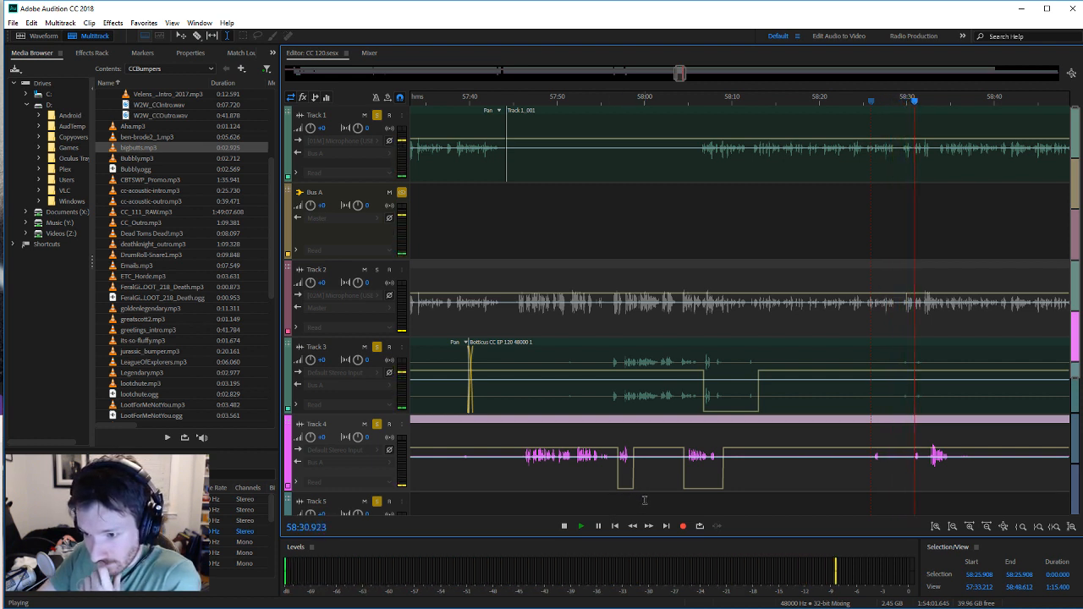
pyautogui.click(565, 527)
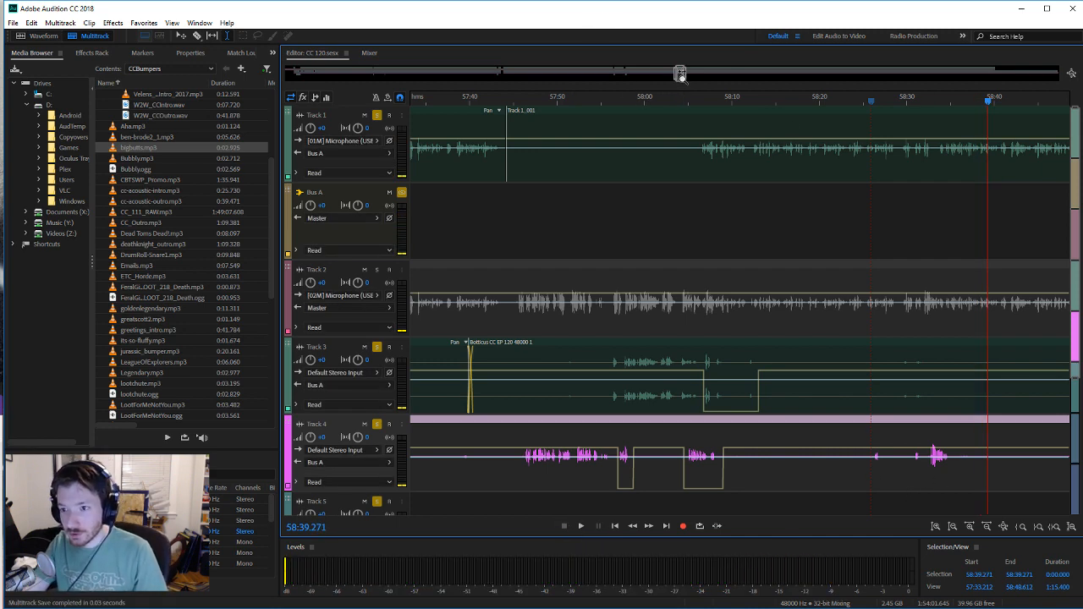
# Step: Play the session from 58:50 and mute the Track 4 noise from about 58:55.7 to 58:58.4
pyautogui.moveTo(680, 73); pyautogui.dragTo(683, 79)
pyautogui.click(691, 389)
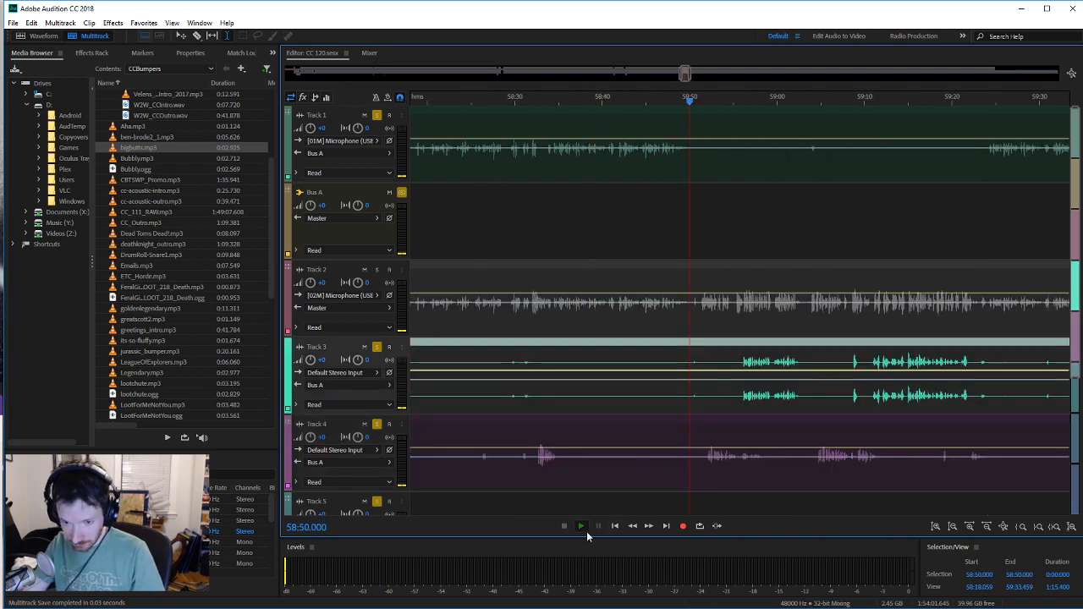
pyautogui.click(582, 527)
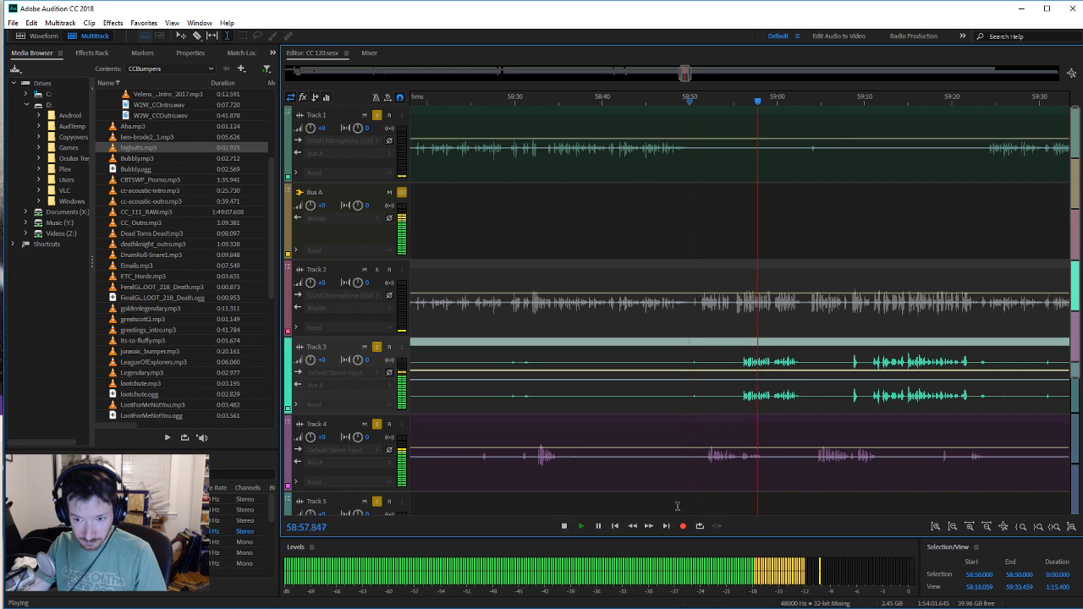
pyautogui.moveTo(738, 474); pyautogui.dragTo(762, 479)
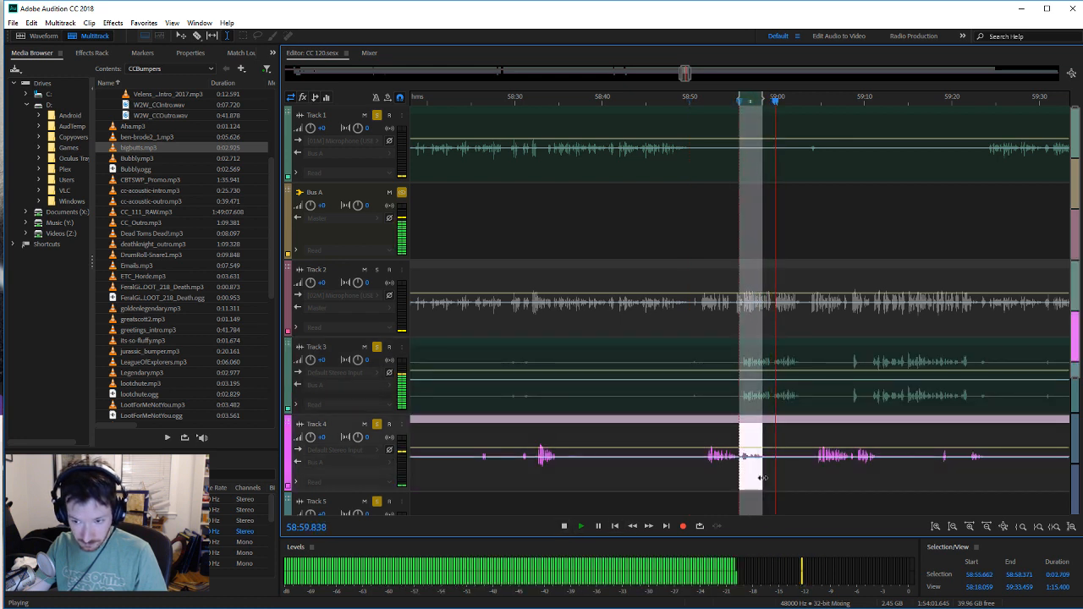
pyautogui.hotkey('shift', 'u')
pyautogui.click(806, 474)
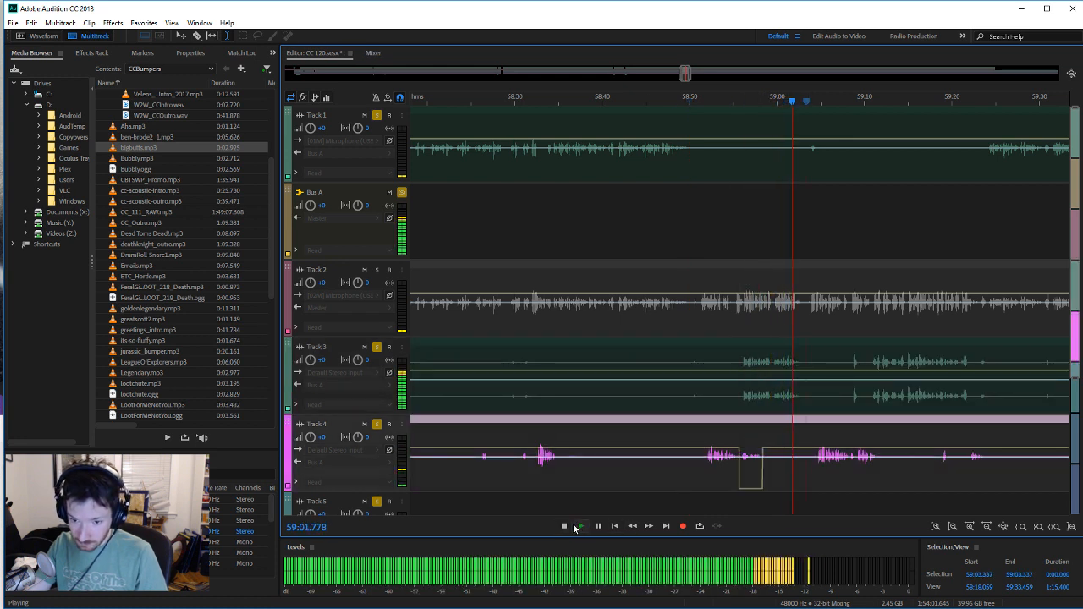
pyautogui.click(565, 526)
# Step: Play the session from about 59:07.7, mute Track 3 from about 59:08.2 to 59:09.9, and save the session
pyautogui.click(844, 400)
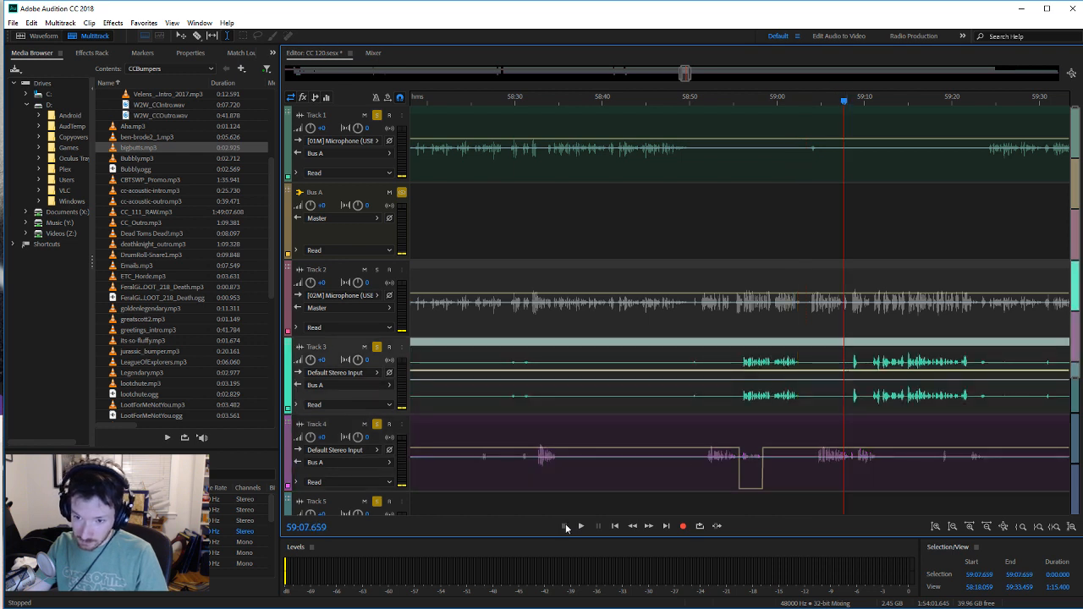
pyautogui.click(580, 526)
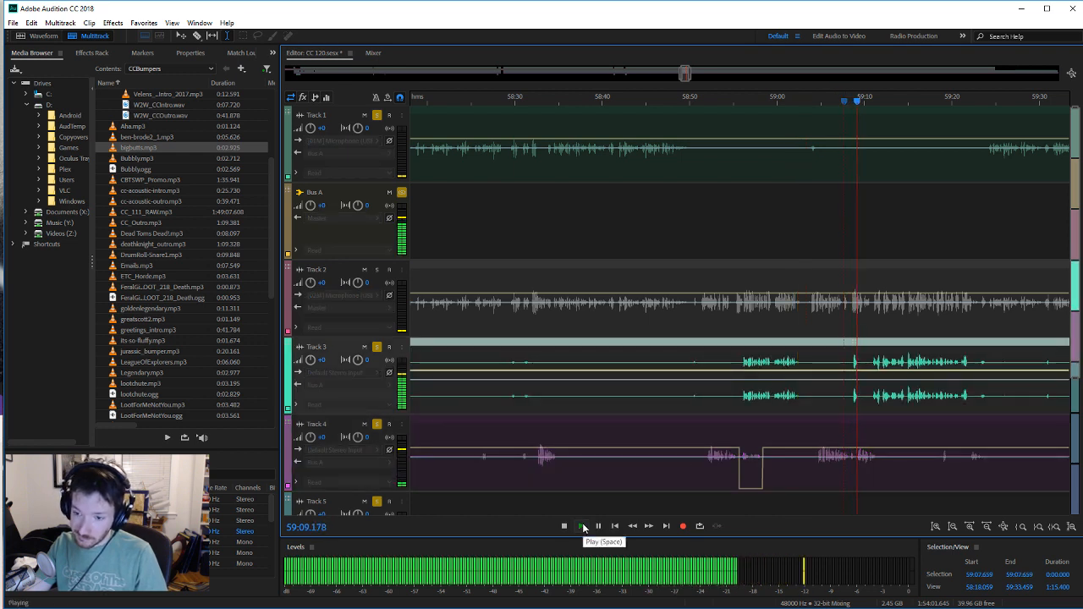
pyautogui.moveTo(850, 403); pyautogui.dragTo(861, 407)
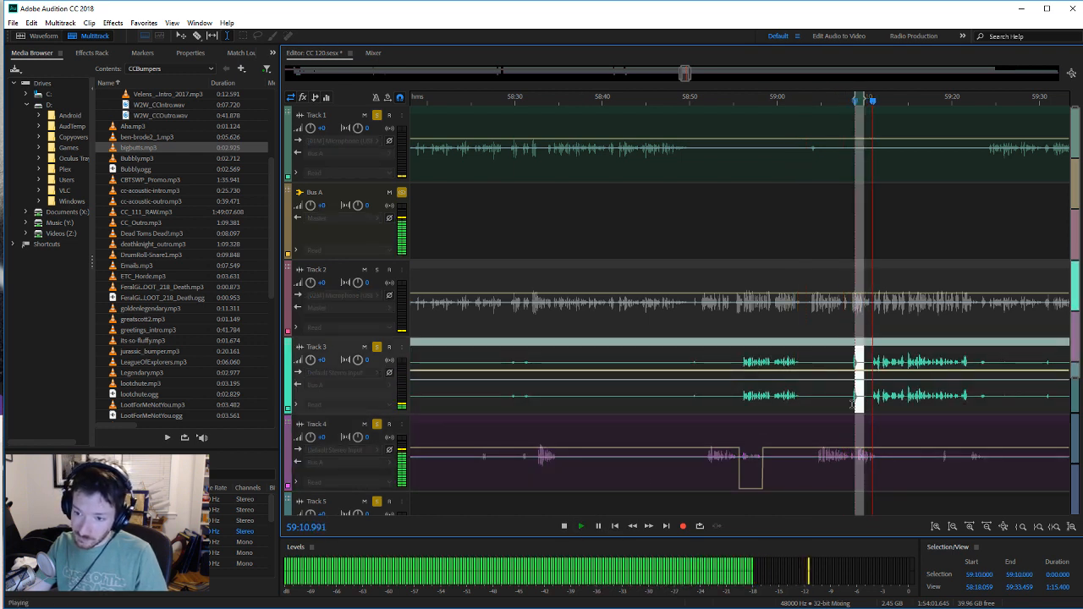
pyautogui.click(884, 406)
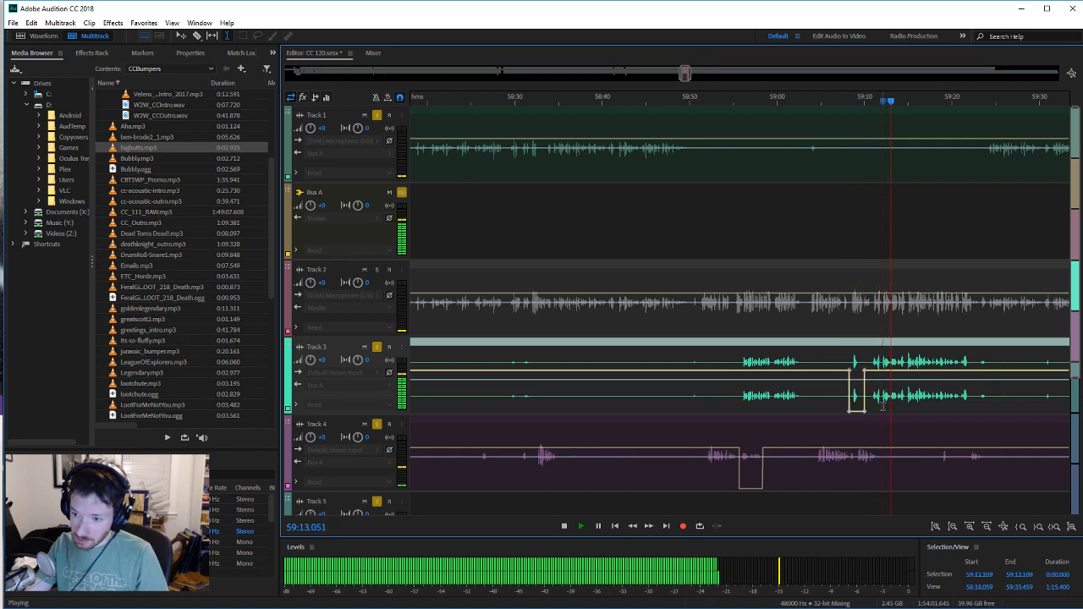
pyautogui.hotkey('ctrl', 's')
pyautogui.press('space')
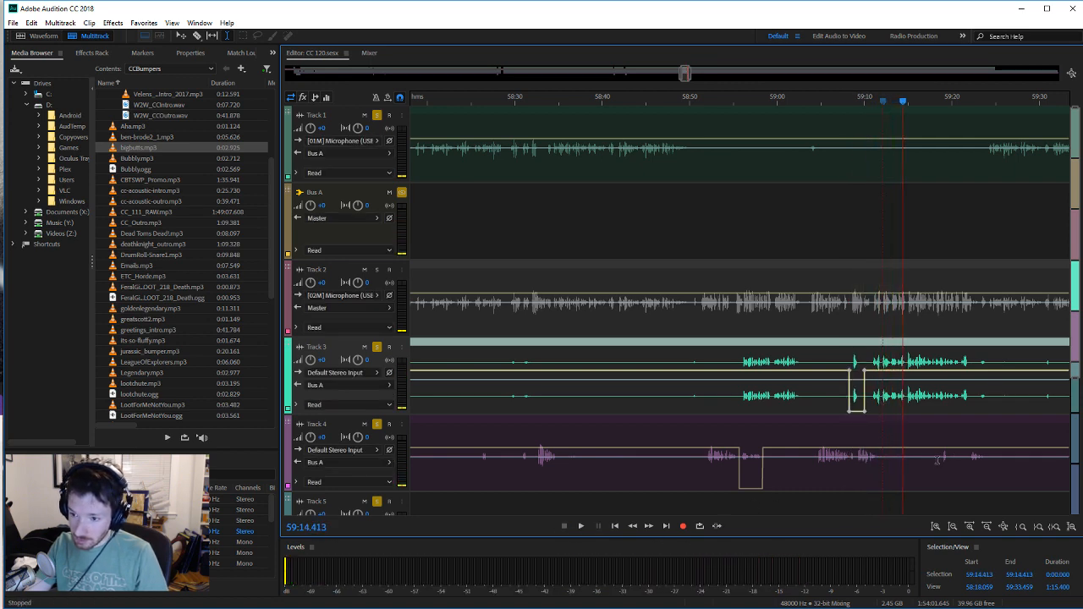
# Step: Play the session from about 59:18.8, mute the short Track 3 noise from about 59:23.1 to 59:24.1, and save the session
pyautogui.click(940, 457)
pyautogui.click(581, 526)
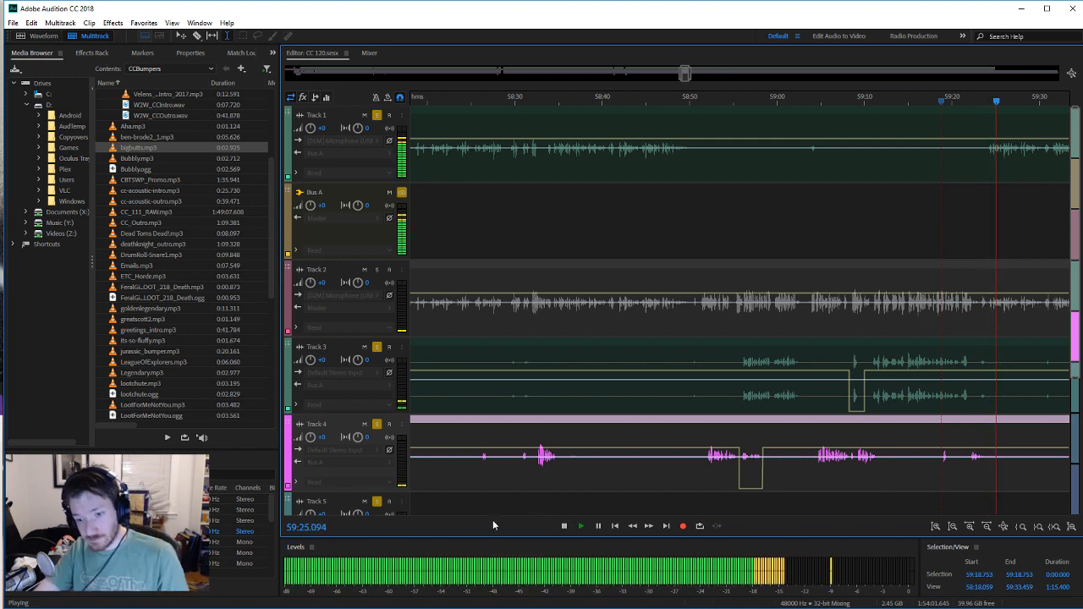
pyautogui.click(982, 402)
pyautogui.hotkey('ctrl', 's')
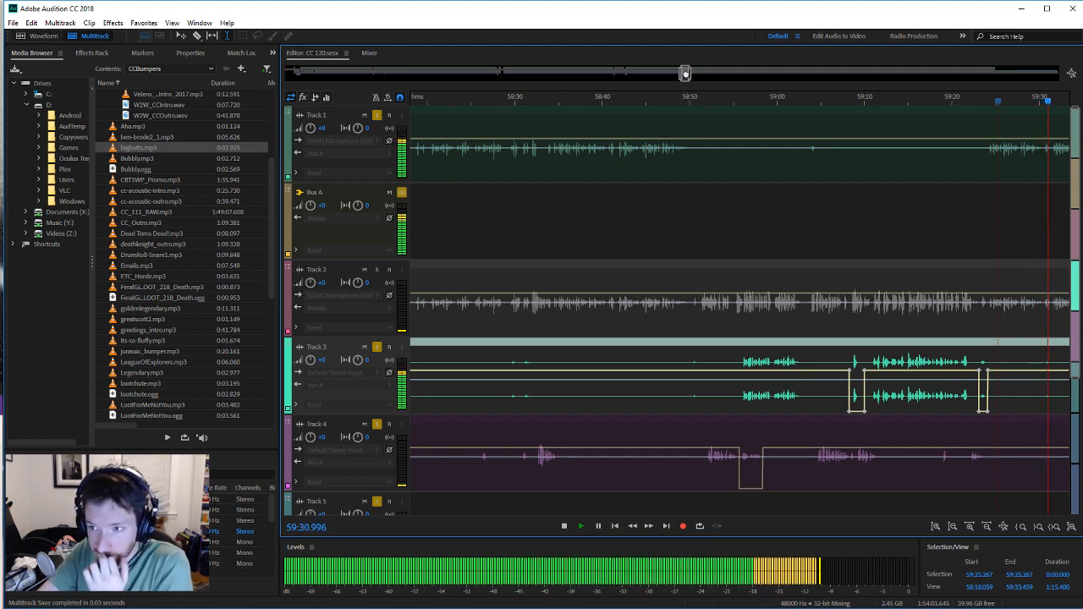
# Step: Listen to the short Track 1 sound around 59:40, playing from about 59:39.1, and save the session
pyautogui.moveTo(684, 73); pyautogui.dragTo(690, 74)
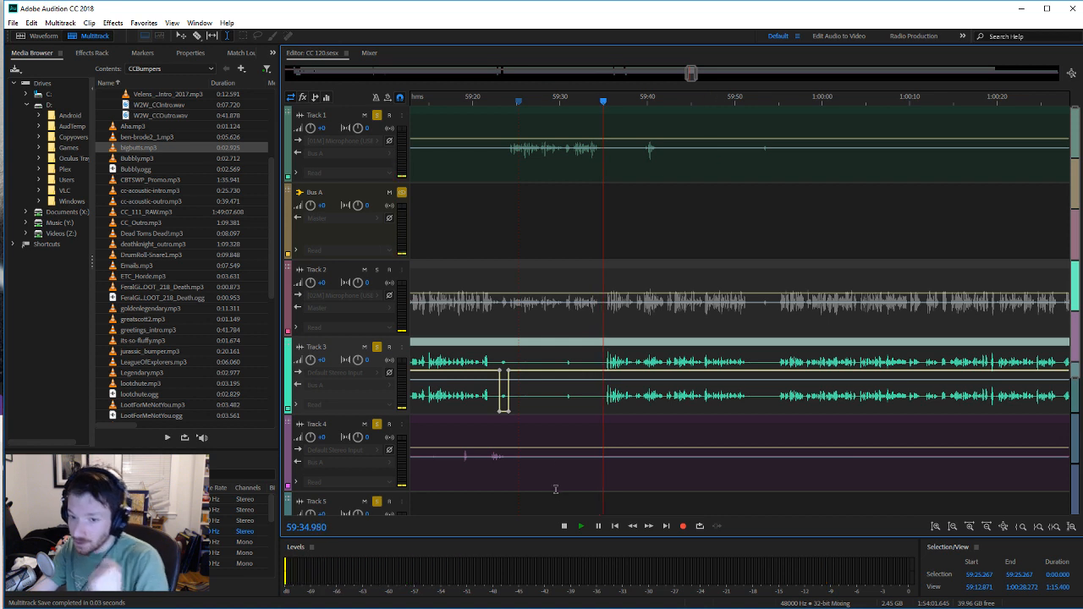
pyautogui.click(577, 528)
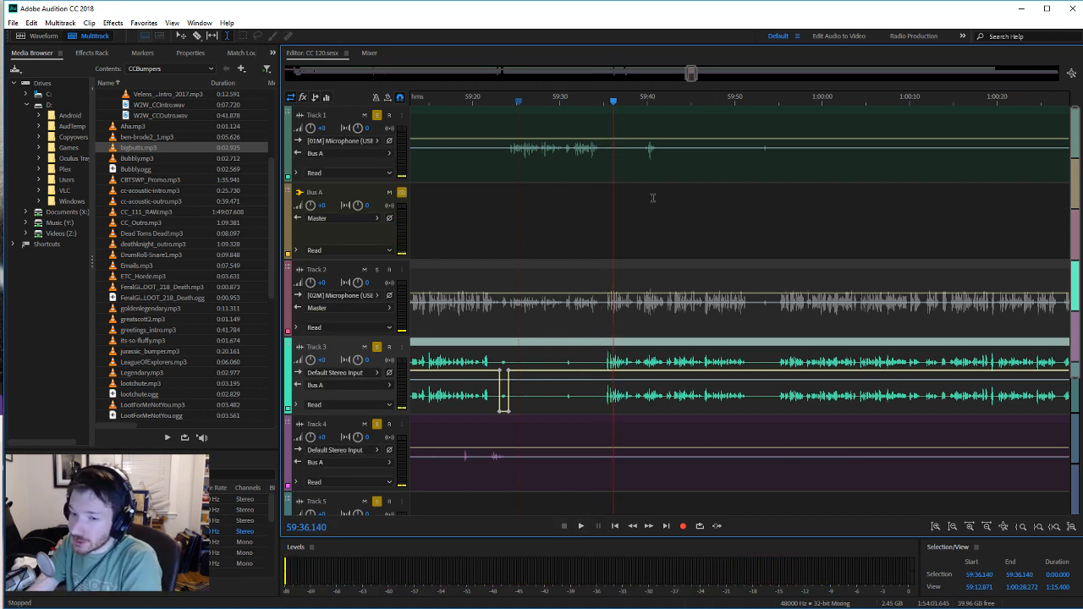
pyautogui.click(646, 172)
pyautogui.click(640, 173)
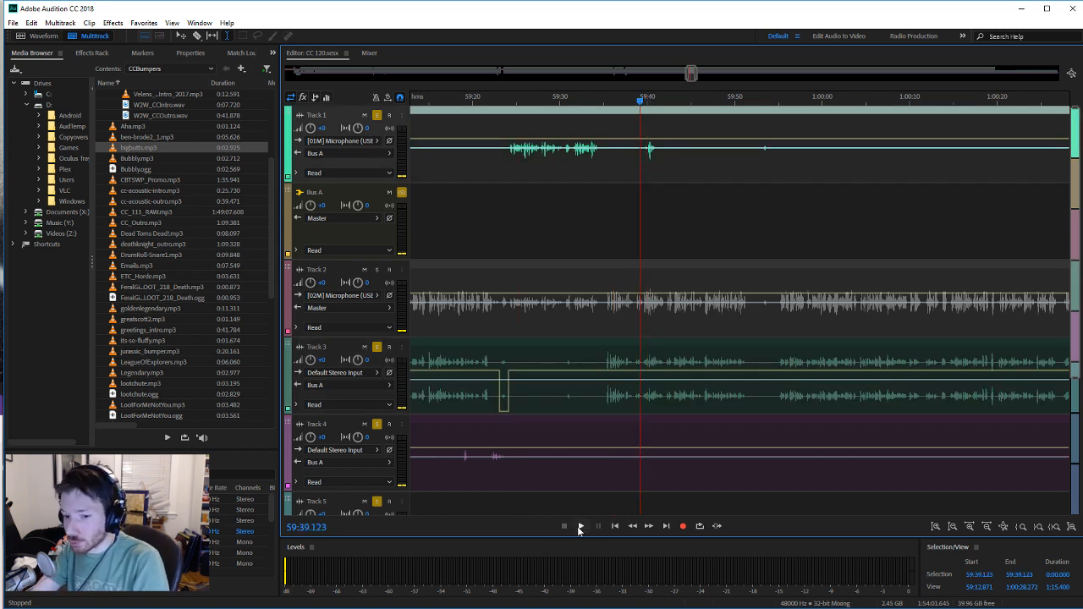
pyautogui.click(582, 526)
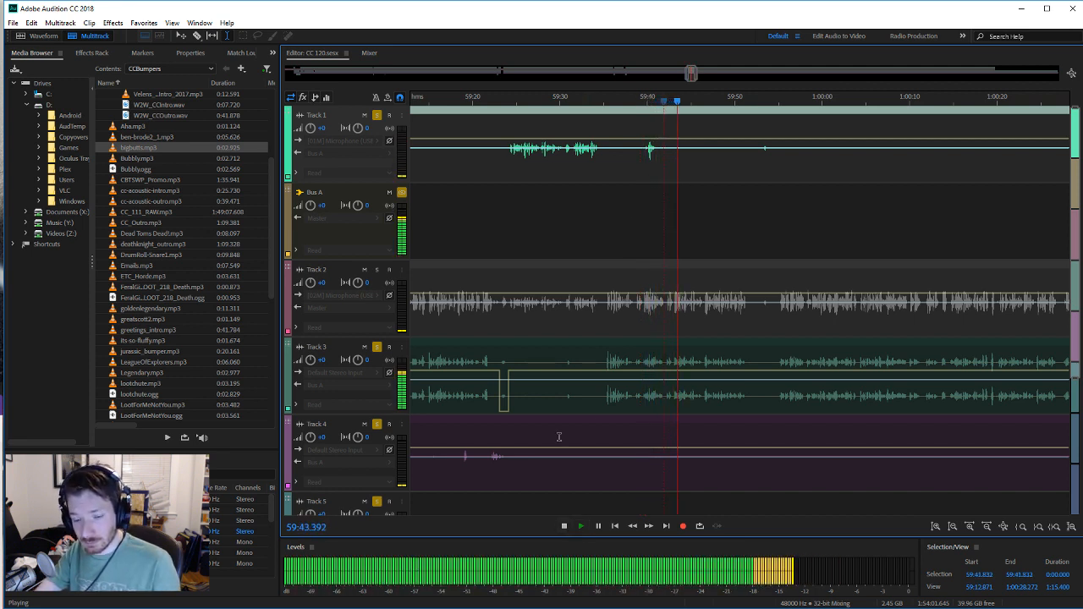
pyautogui.press('space')
pyautogui.hotkey('ctrl', 's')
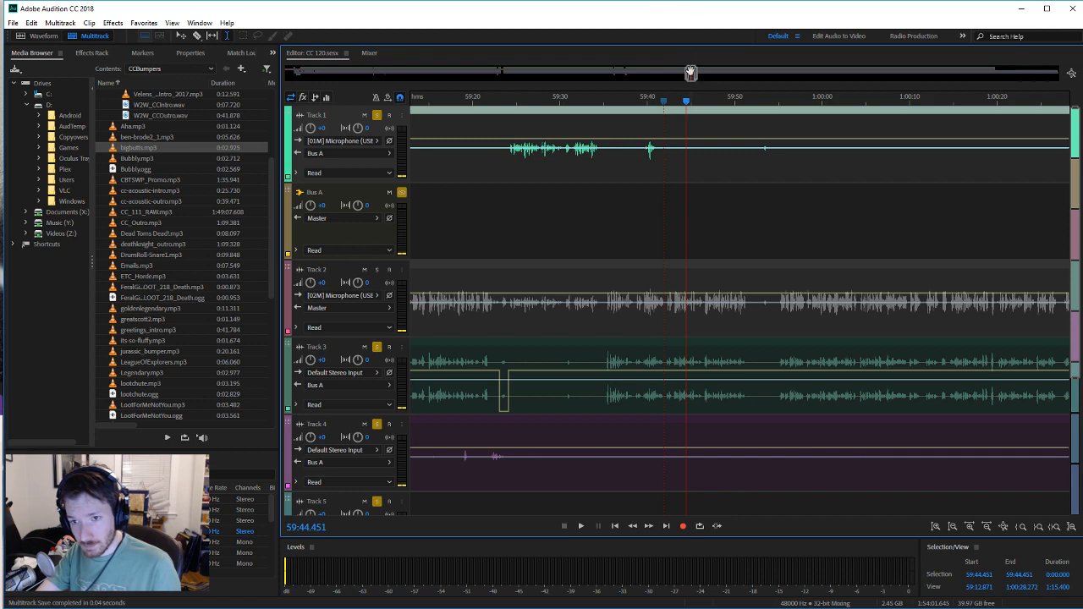
# Step: Listen to the small isolated Track 3 sound at about 1:05:35.4 and save the session
pyautogui.moveTo(691, 74); pyautogui.dragTo(724, 88)
pyautogui.click(722, 160)
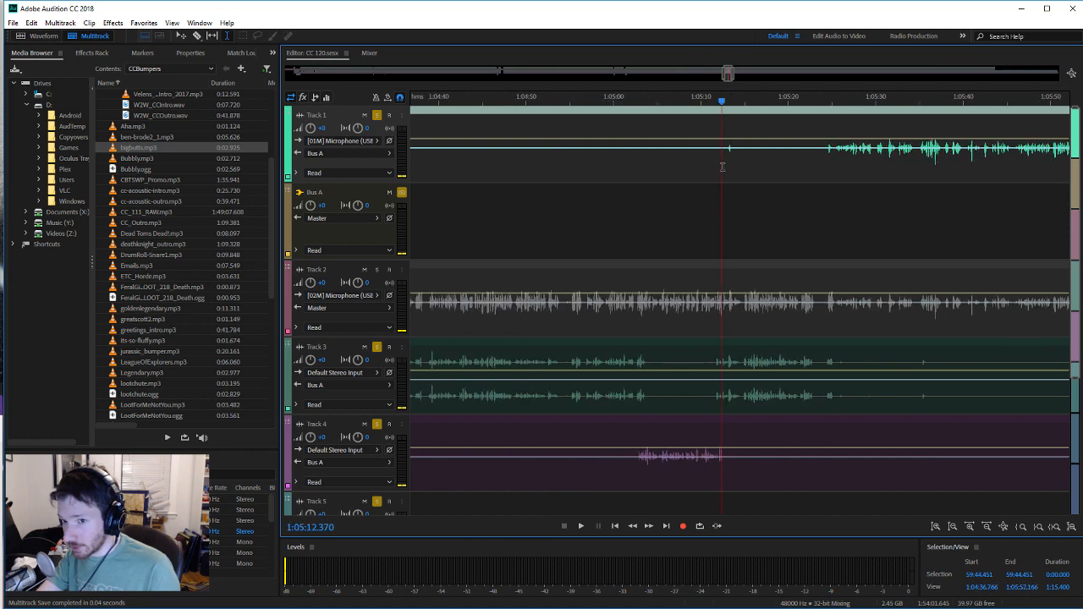
pyautogui.click(725, 166)
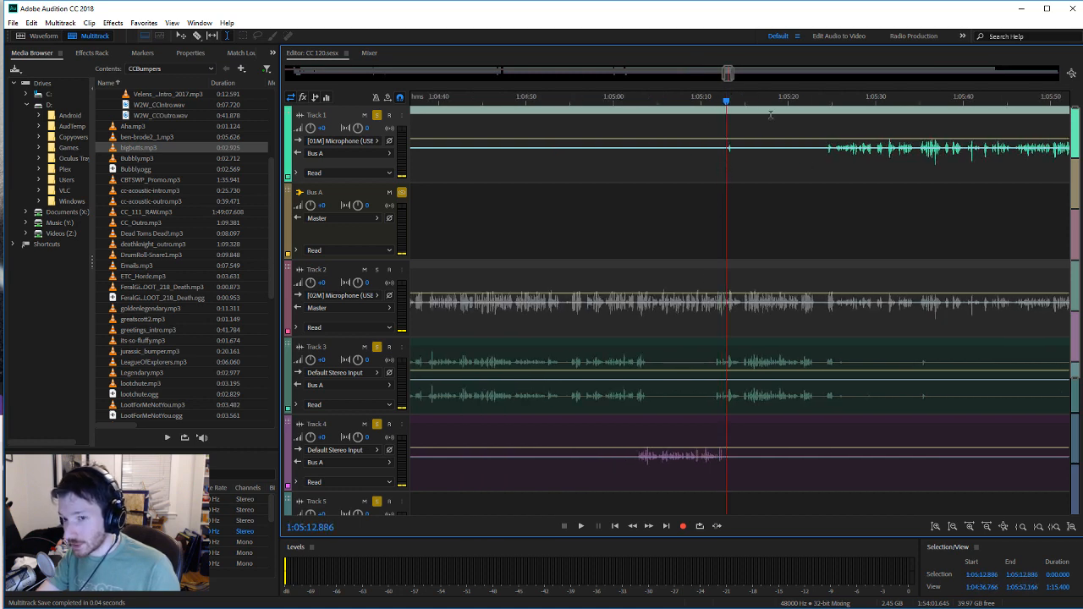
pyautogui.moveTo(725, 74); pyautogui.dragTo(732, 76)
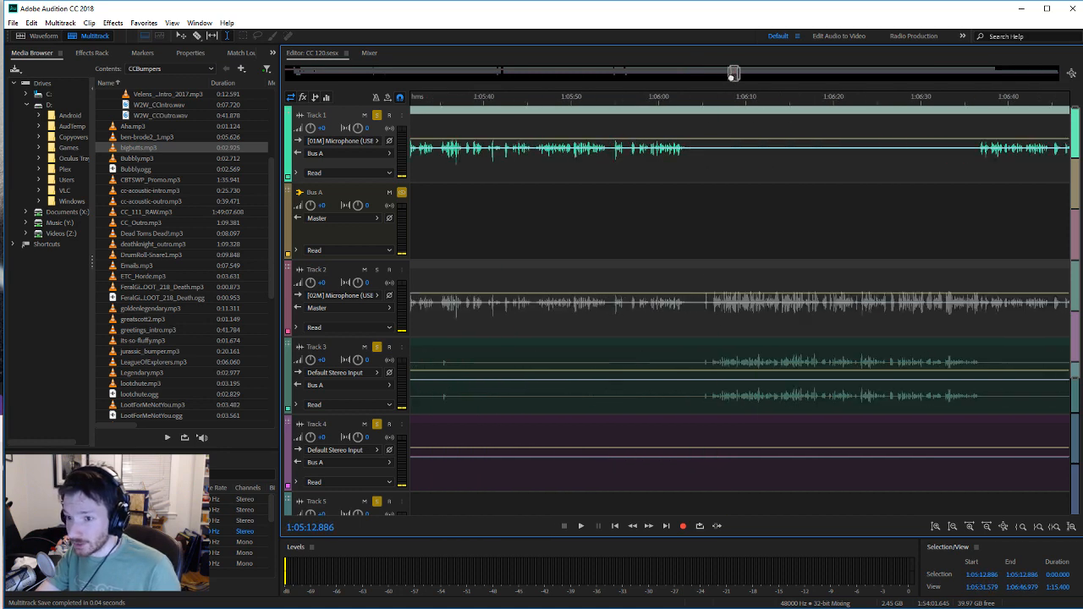
pyautogui.click(446, 397)
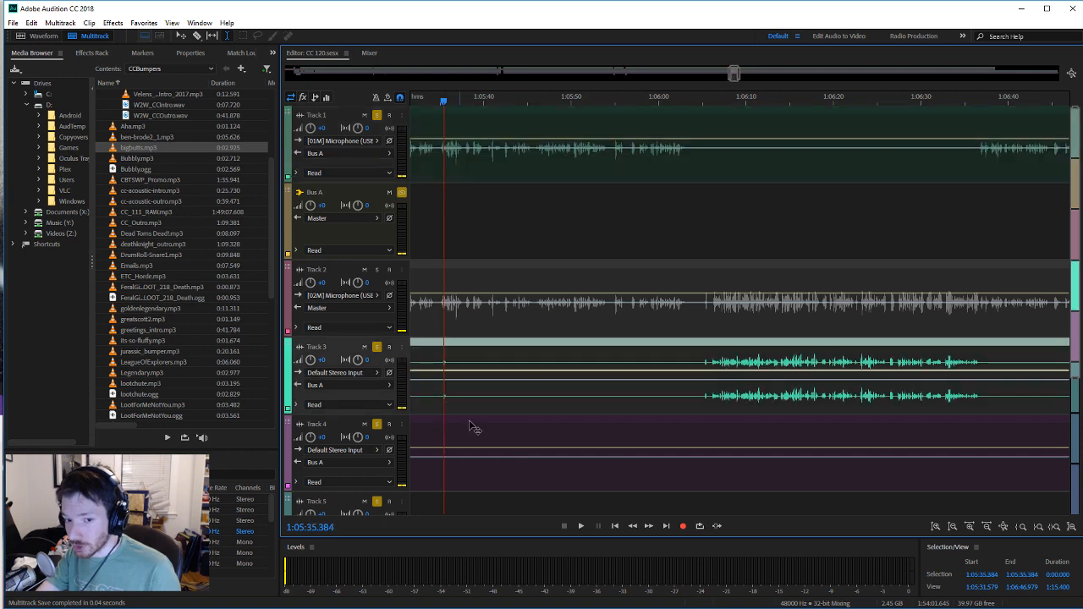
pyautogui.click(582, 526)
pyautogui.click(565, 526)
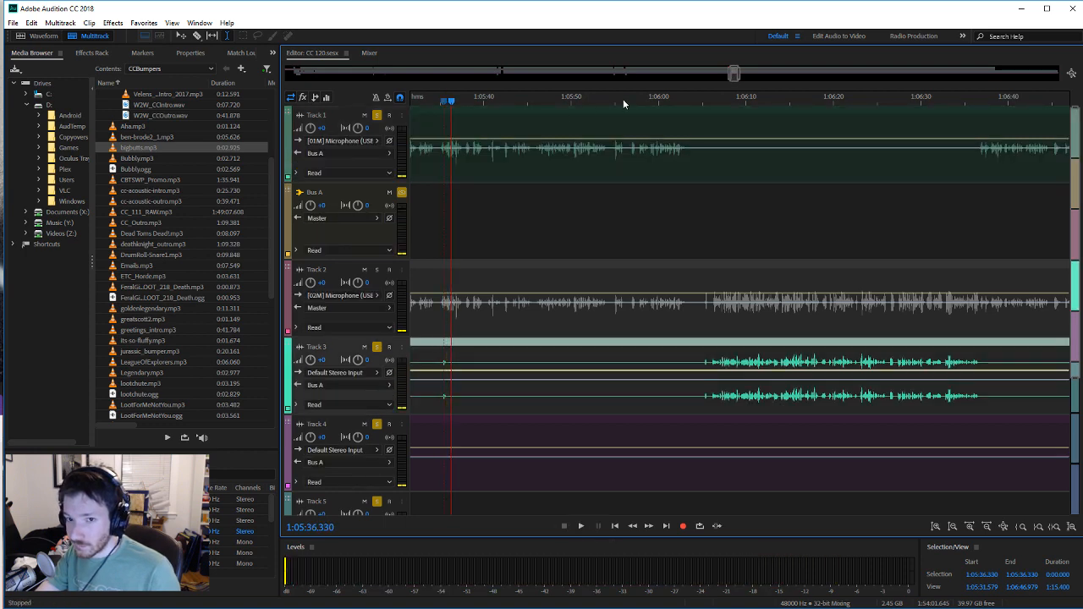
pyautogui.hotkey('ctrl', 's')
# Step: Listen to the quiet Track 1 sounds from about 1:07:37.7 to 1:07:43.9
pyautogui.moveTo(733, 74); pyautogui.dragTo(743, 76)
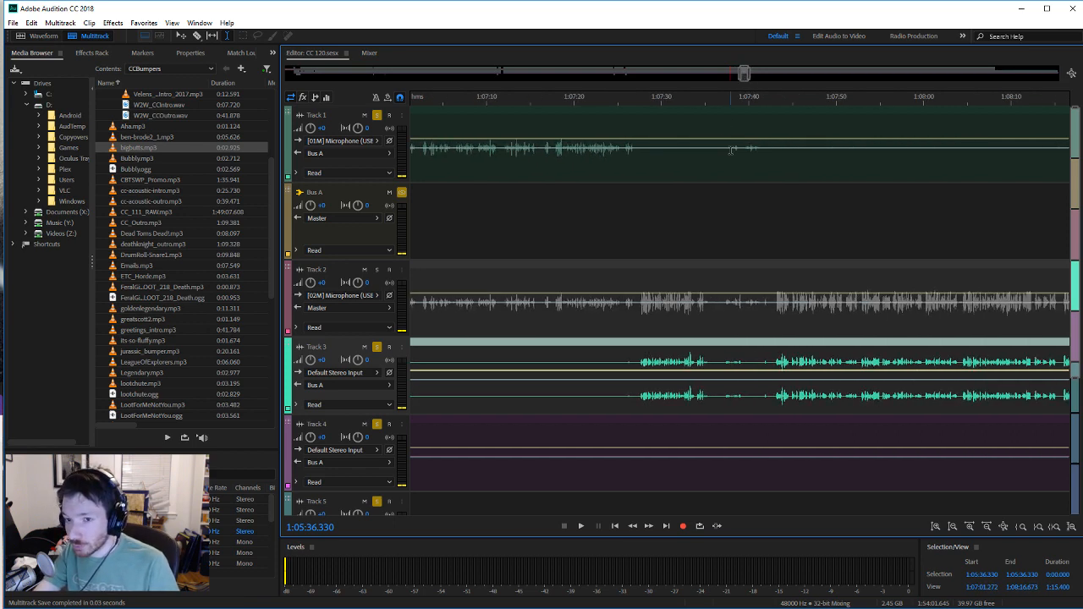
pyautogui.click(729, 152)
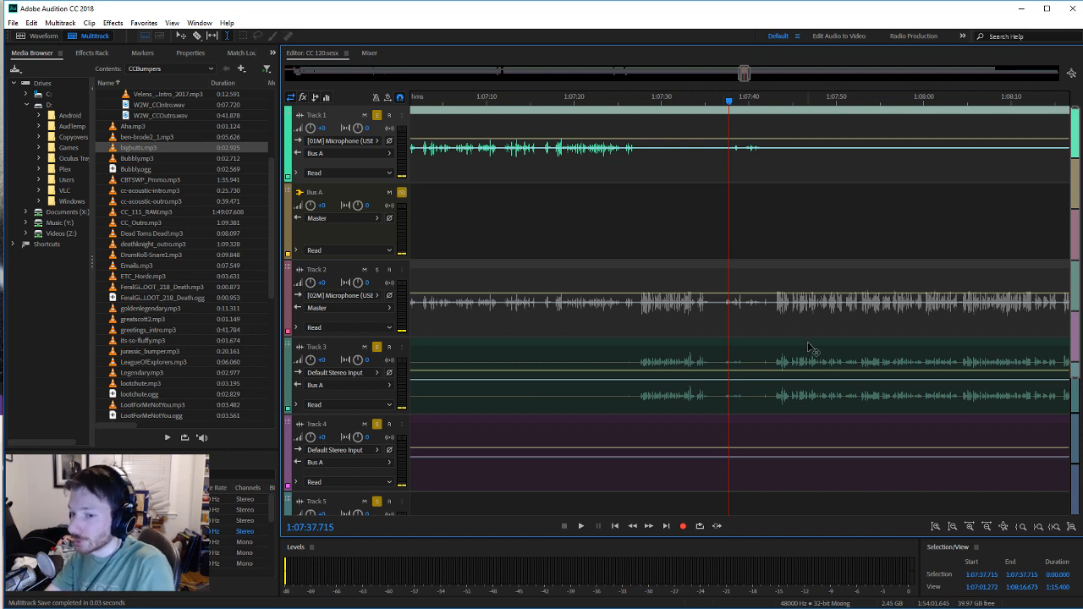
pyautogui.click(583, 530)
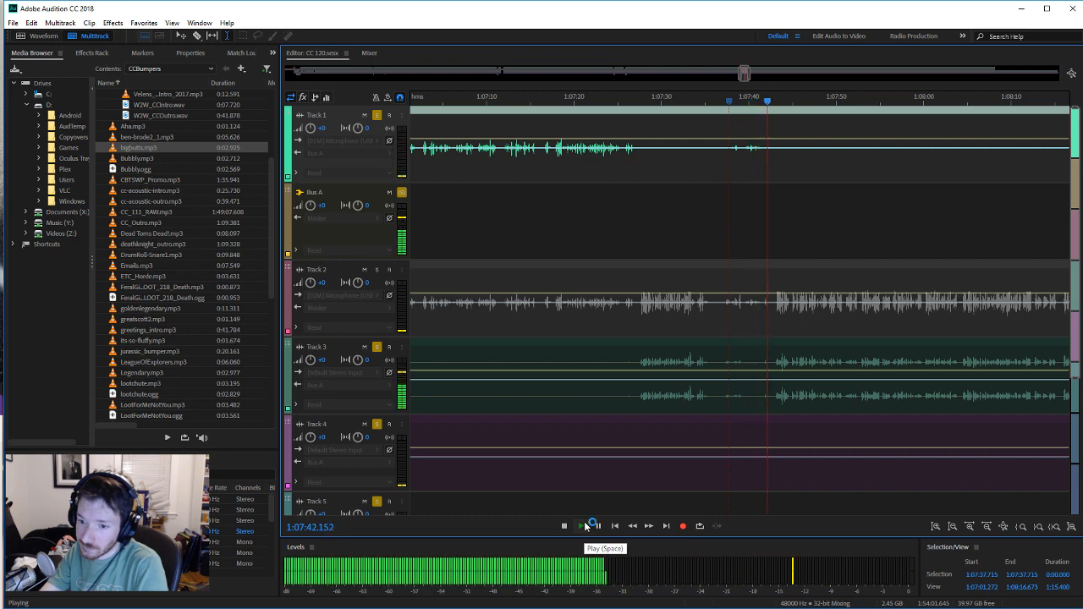
pyautogui.click(582, 526)
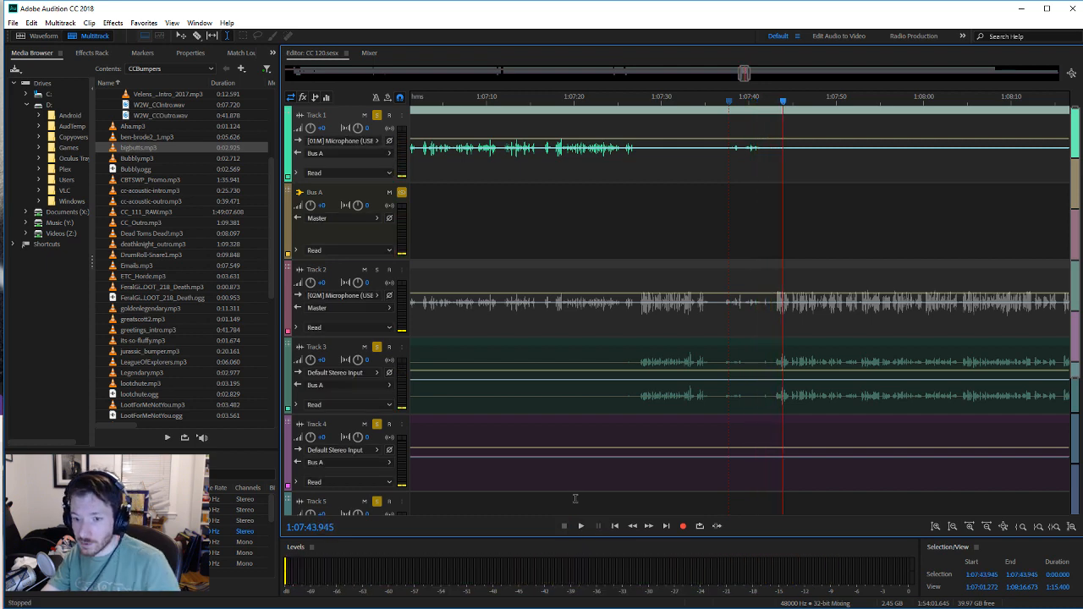
# Step: Listen to the faint noise on Track 4 from about 1:10:24.7 to 1:10:26
pyautogui.moveTo(748, 81); pyautogui.dragTo(764, 85)
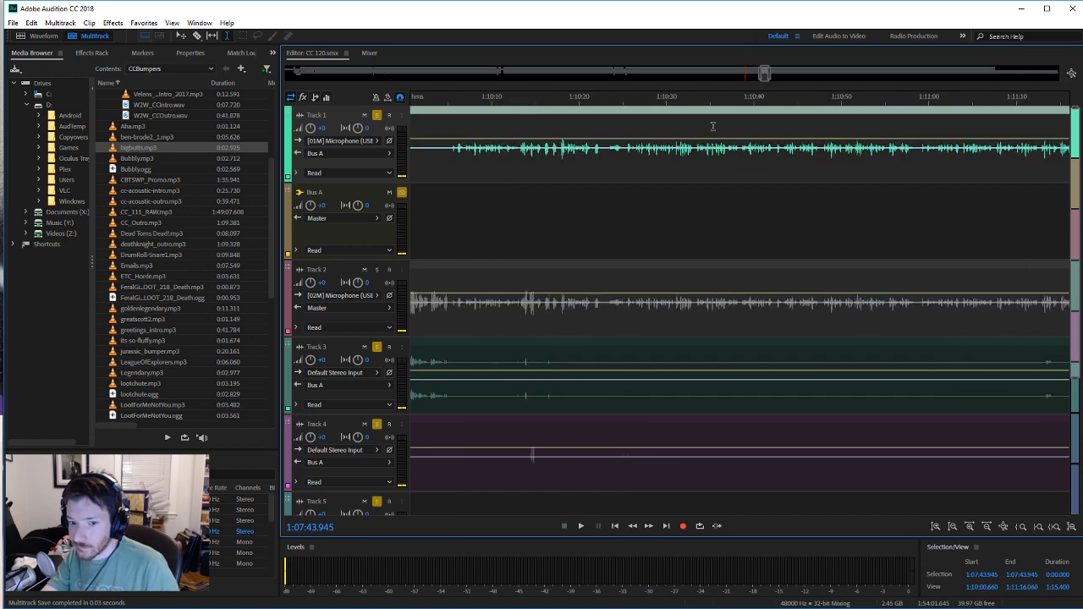
pyautogui.click(620, 462)
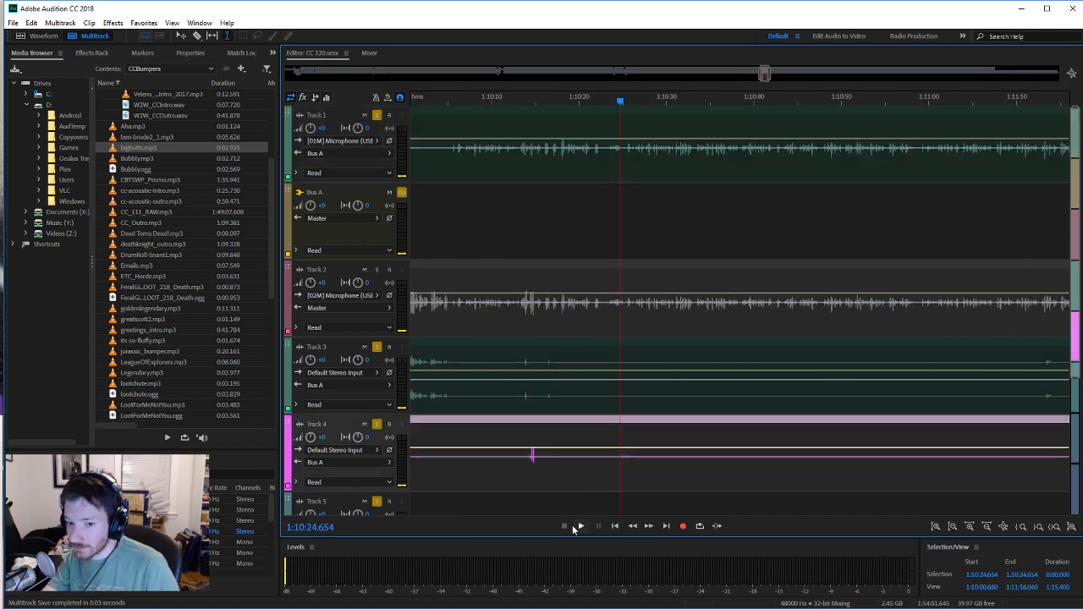
pyautogui.click(580, 526)
pyautogui.click(568, 527)
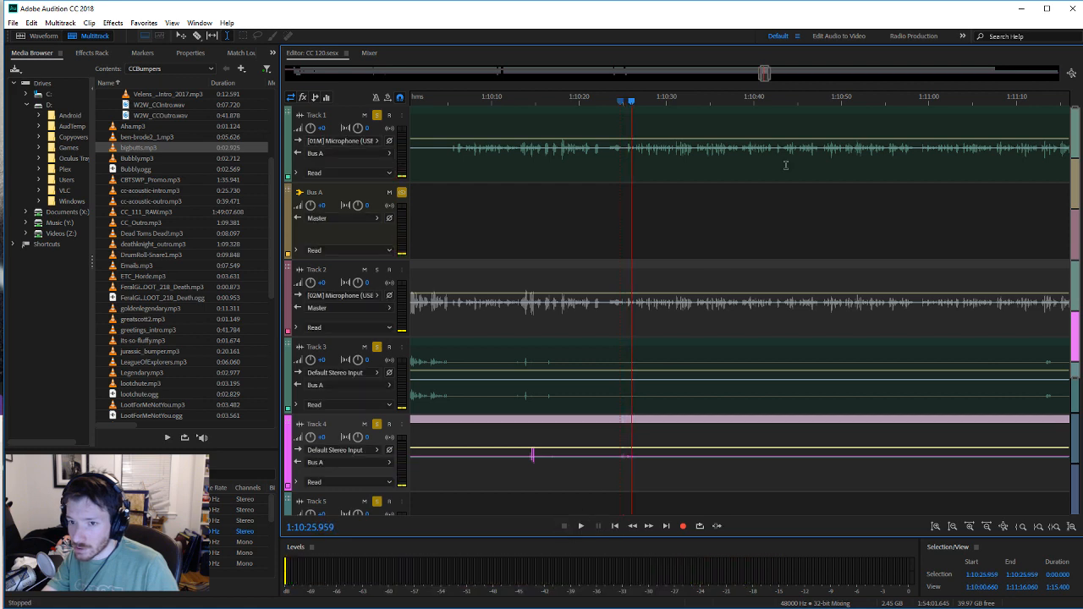
# Step: Listen to the isolated Track 3 sounds from about 1:11:51.4 to 1:11:54.6 and save the session
pyautogui.moveTo(765, 75); pyautogui.dragTo(770, 75)
pyautogui.click(813, 365)
pyautogui.click(580, 526)
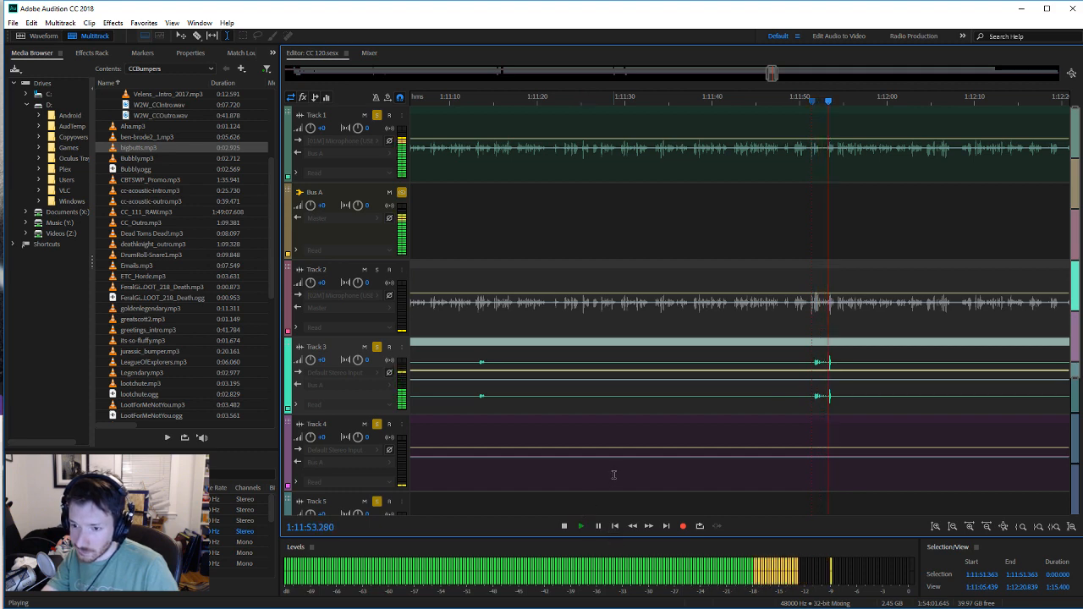
pyautogui.press('space')
pyautogui.hotkey('ctrl', 's')
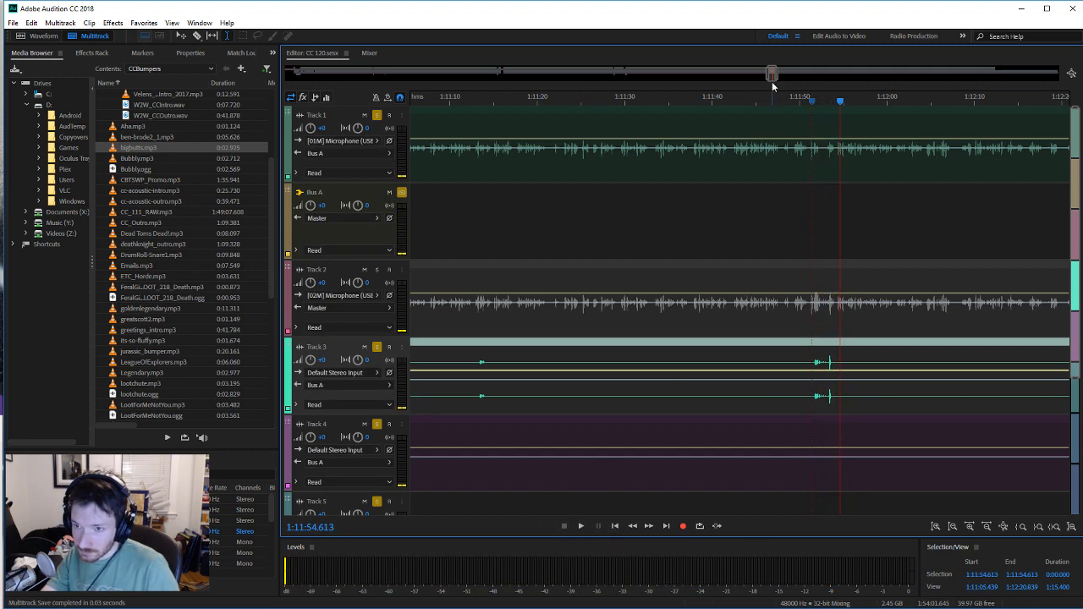
# Step: Listen to the quiet Track 1 sounds from about 1:12:50 to 1:12:55 and save the session
pyautogui.moveTo(772, 75); pyautogui.dragTo(780, 75)
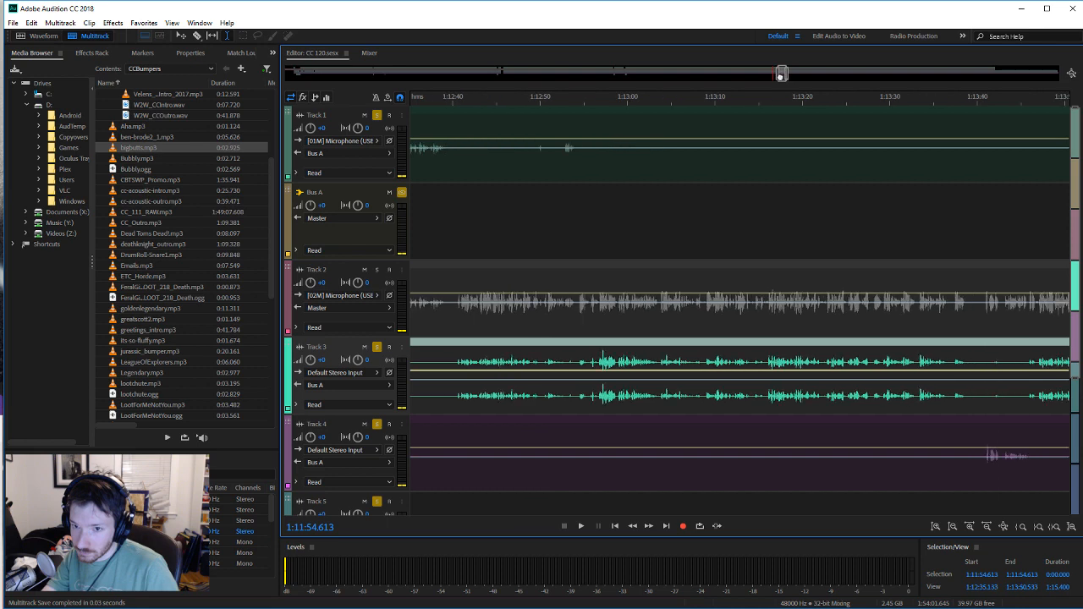
pyautogui.click(539, 154)
pyautogui.click(578, 525)
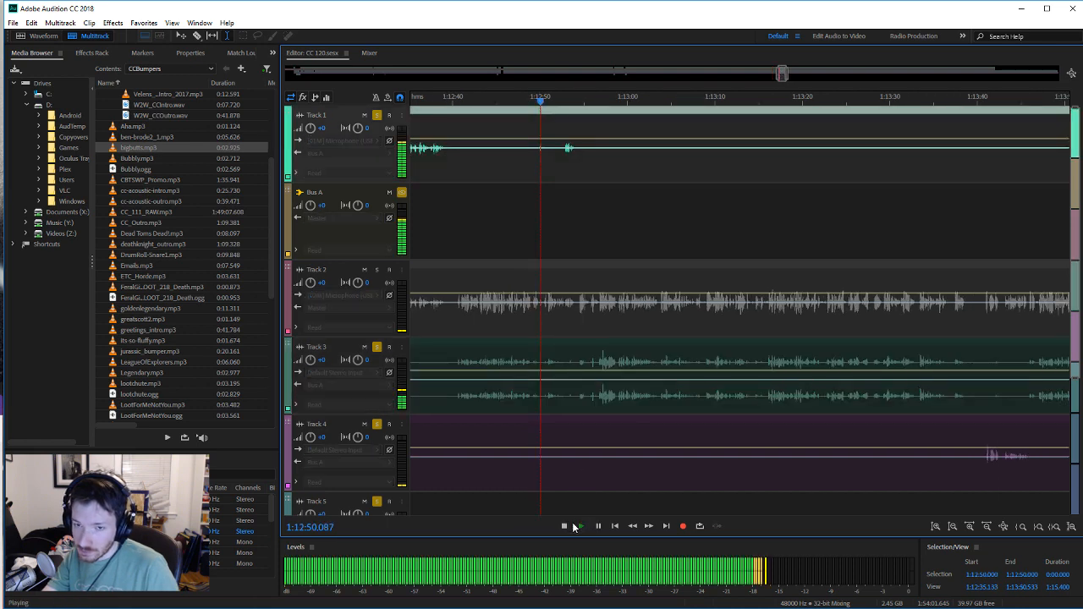
pyautogui.click(578, 525)
pyautogui.click(559, 156)
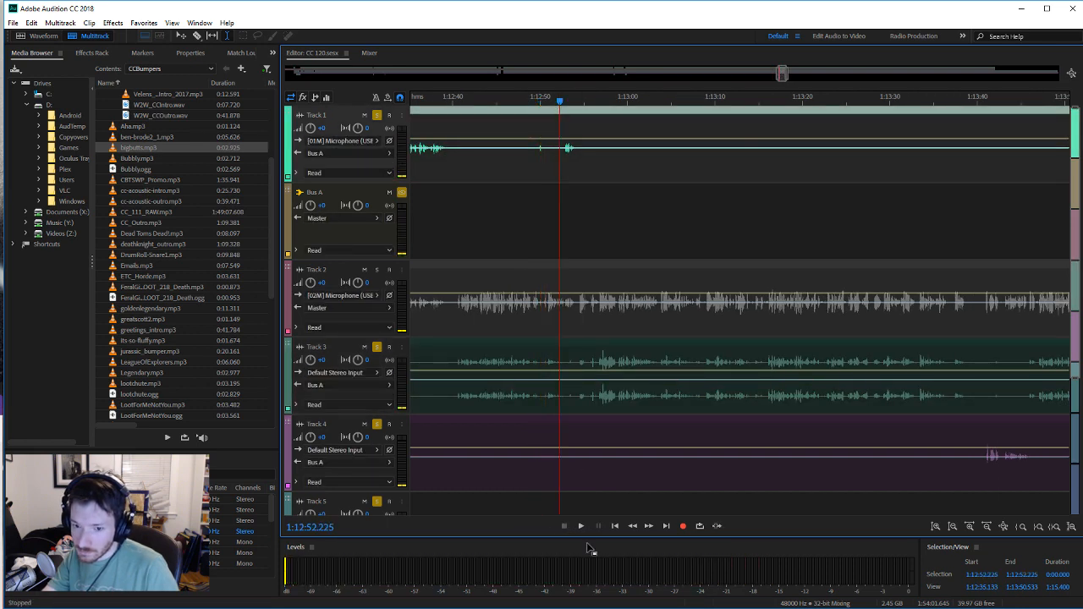
pyautogui.click(581, 525)
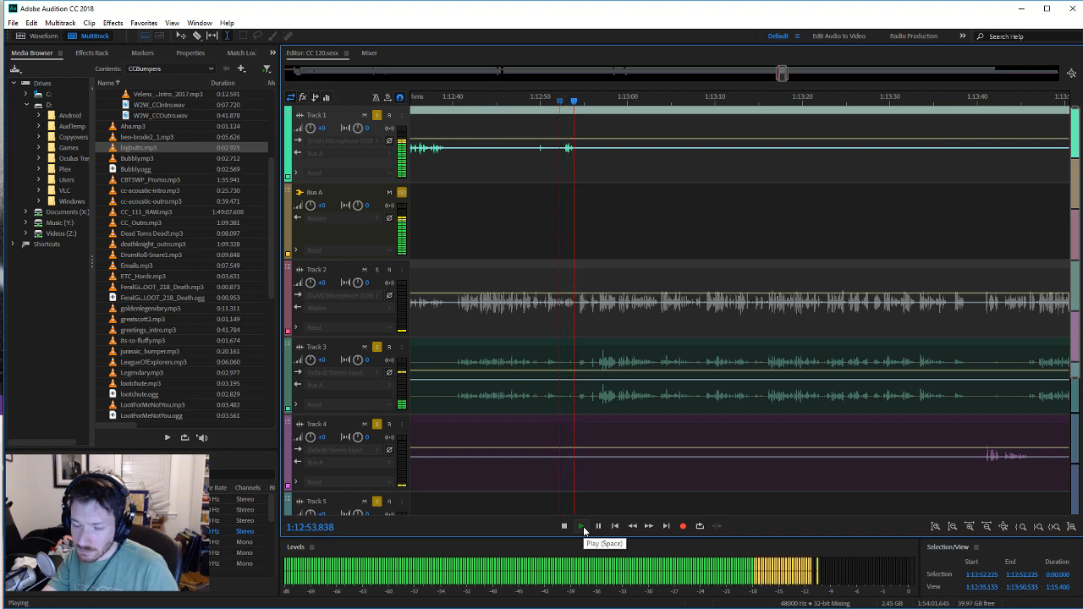
pyautogui.click(563, 526)
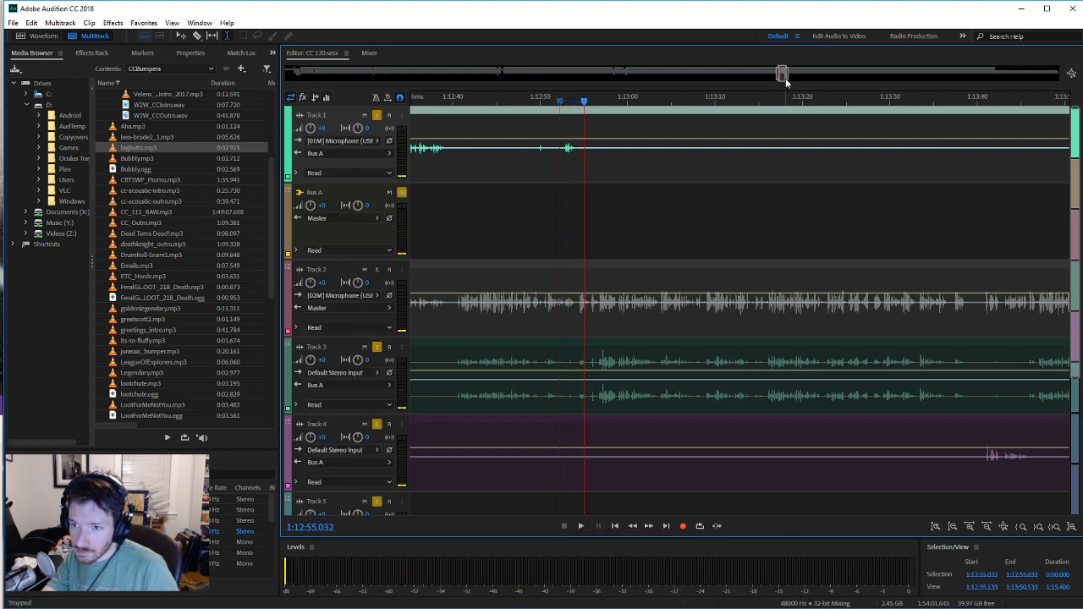
pyautogui.hotkey('ctrl', 's')
# Step: Listen to the isolated Track 1 sounds from about 1:15:12.2 to 1:15:18.3 and save the session
pyautogui.moveTo(781, 74); pyautogui.dragTo(795, 75)
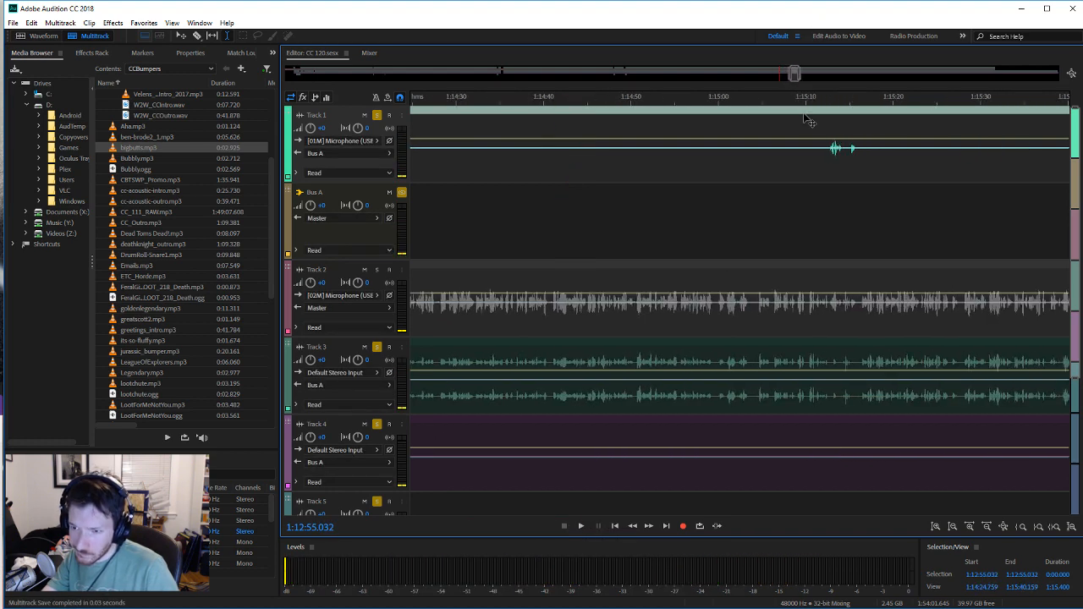
pyautogui.click(825, 152)
pyautogui.click(580, 525)
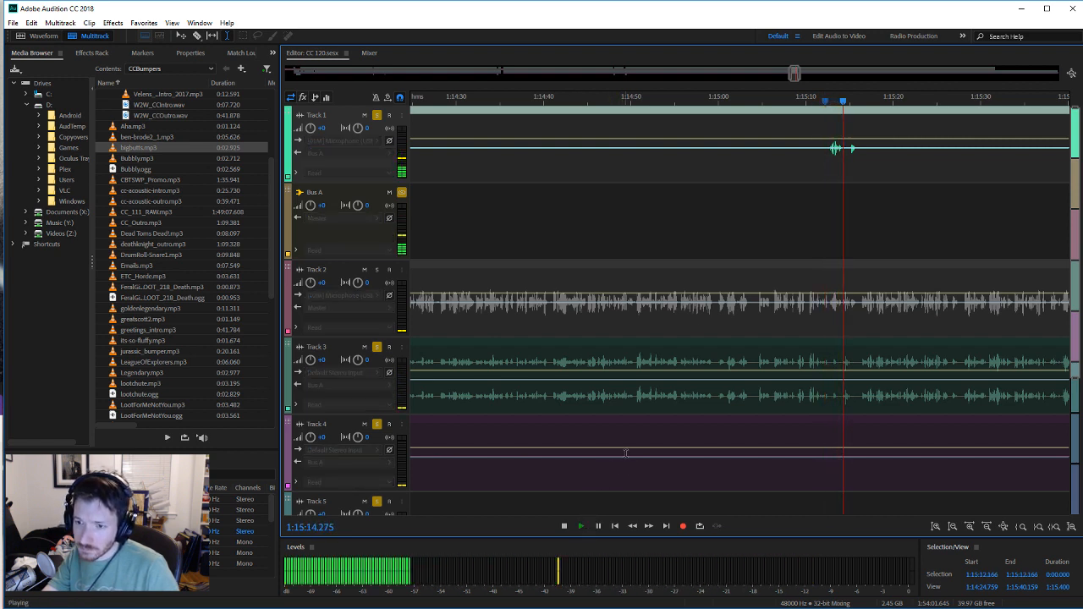
pyautogui.click(561, 528)
pyautogui.hotkey('ctrl', 's')
# Step: Play from about 1:17:42.5 and mute the Track 4 crosstalk from about 1:17:42.5 to 1:17:44.7
pyautogui.moveTo(793, 73); pyautogui.dragTo(810, 74)
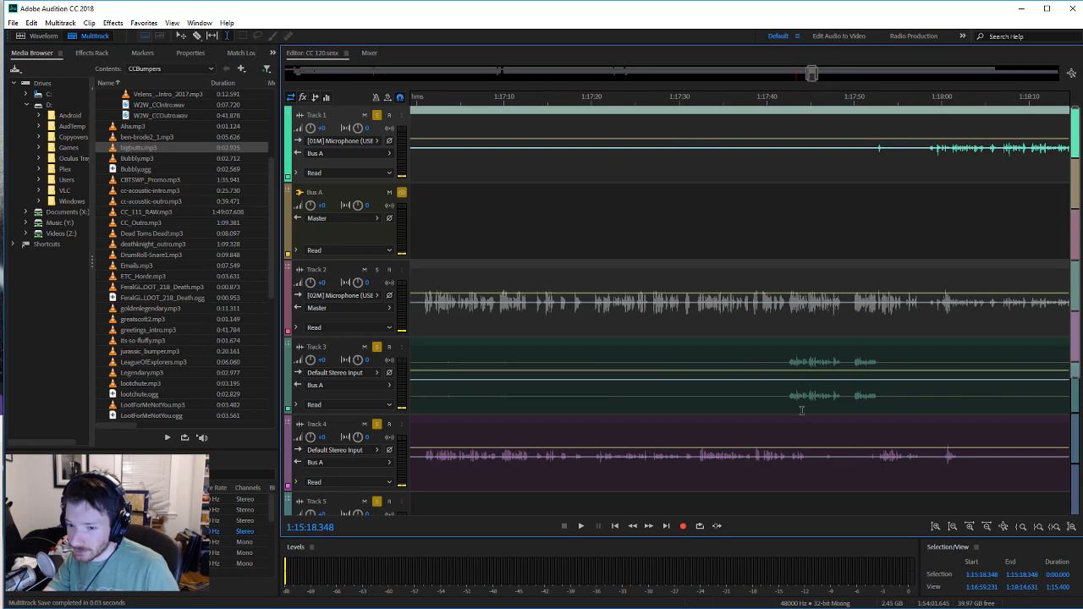
pyautogui.click(789, 405)
pyautogui.click(580, 526)
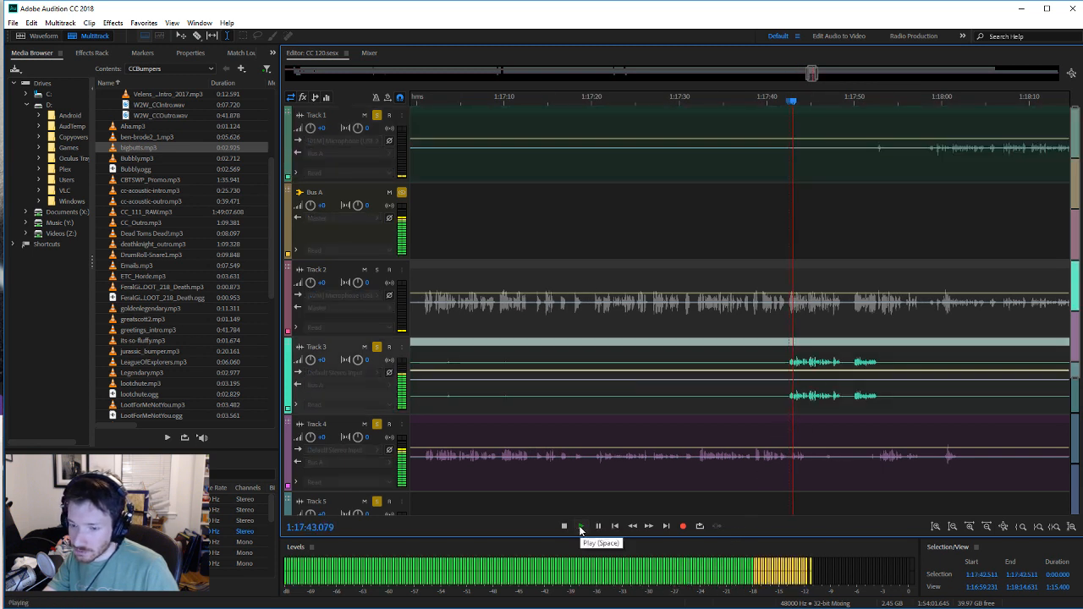
pyautogui.moveTo(789, 467); pyautogui.dragTo(808, 473)
pyautogui.press('Delete')
pyautogui.click(810, 466)
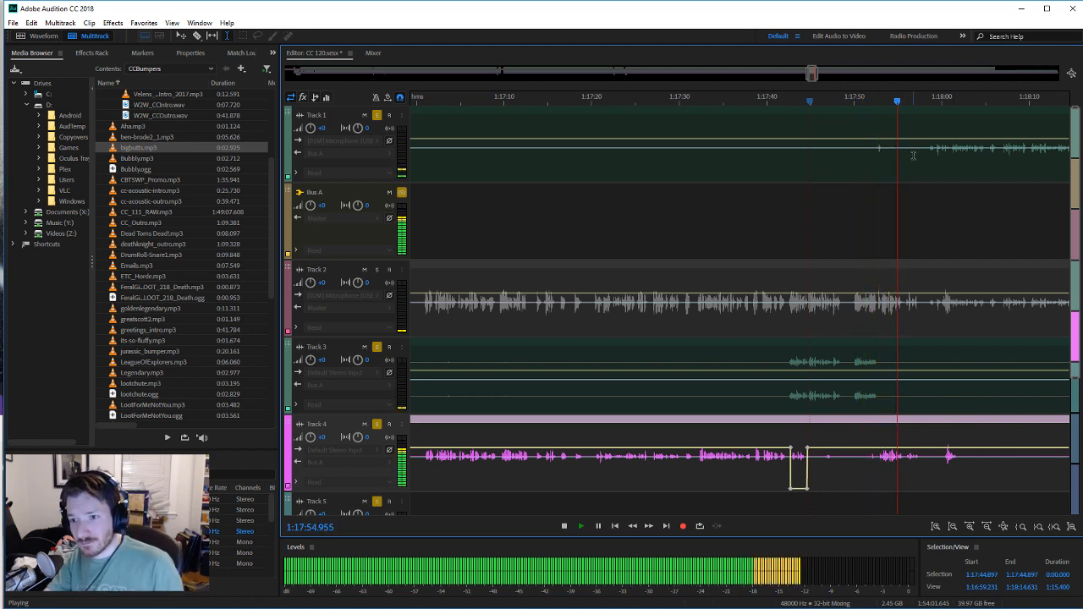
# Step: Mute the isolated Track 1 noise from about 1:17:48.8 to 1:17:56.6 and save the session
pyautogui.moveTo(913, 159); pyautogui.dragTo(844, 159)
pyautogui.hotkey('shift', 'u')
pyautogui.click(785, 159)
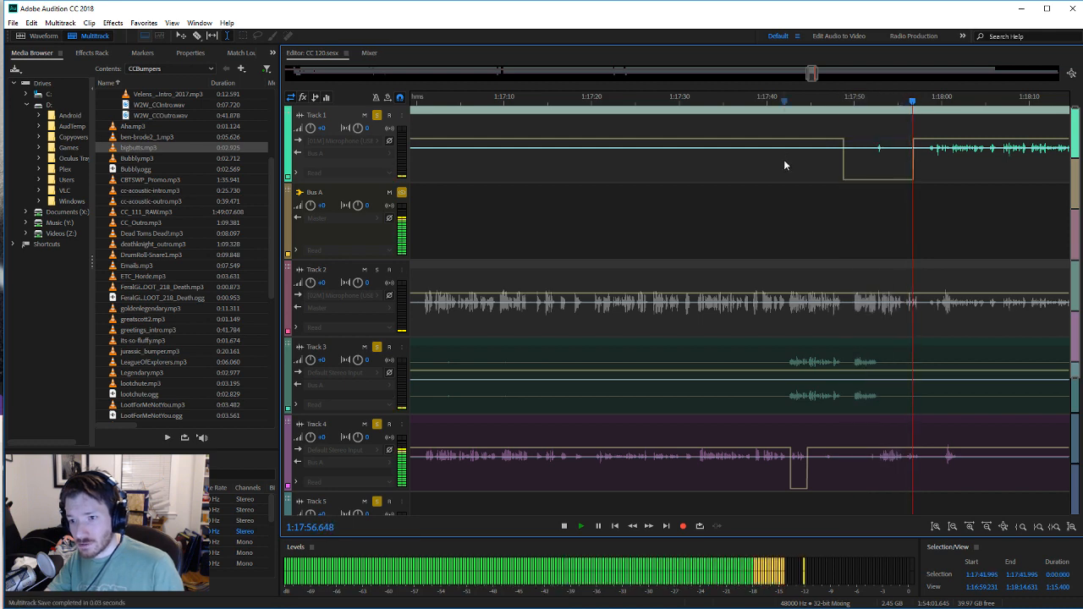
# Step: Silence the Track 4 noise from about 1:18:00 to 1:18:02, save the session, and stop playback
pyautogui.hotkey('ctrl', 's')
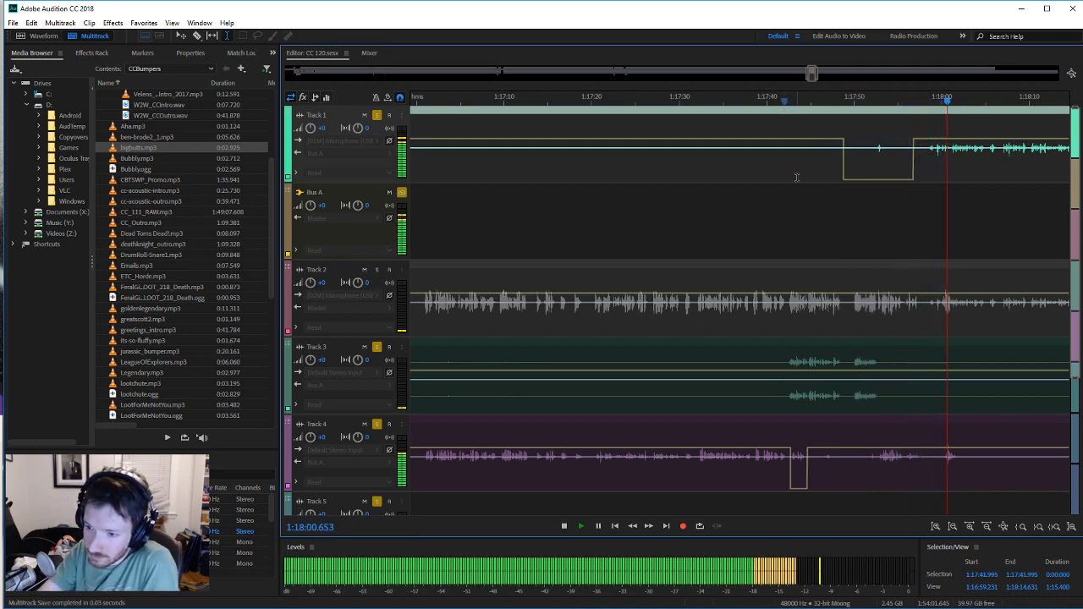
pyautogui.moveTo(940, 469); pyautogui.dragTo(959, 464)
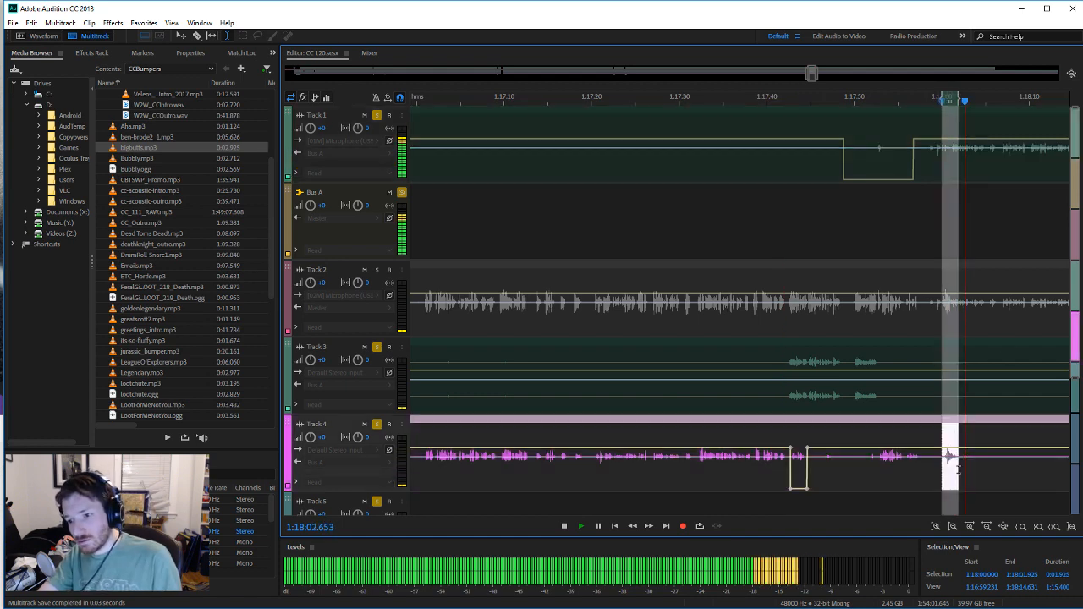
pyautogui.click(944, 385)
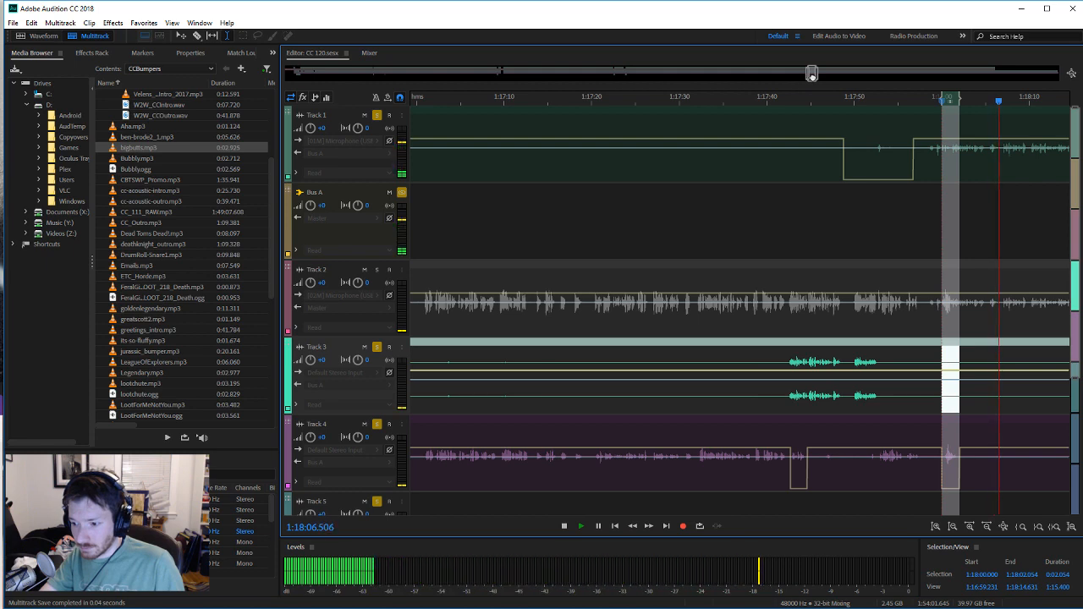
pyautogui.moveTo(811, 75); pyautogui.dragTo(818, 74)
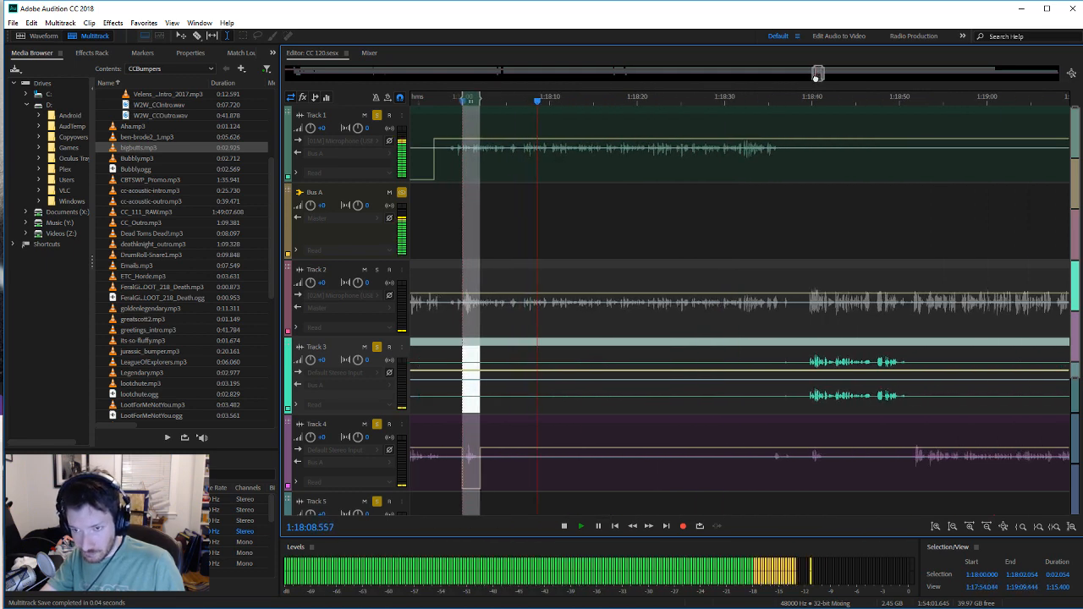
pyautogui.click(564, 526)
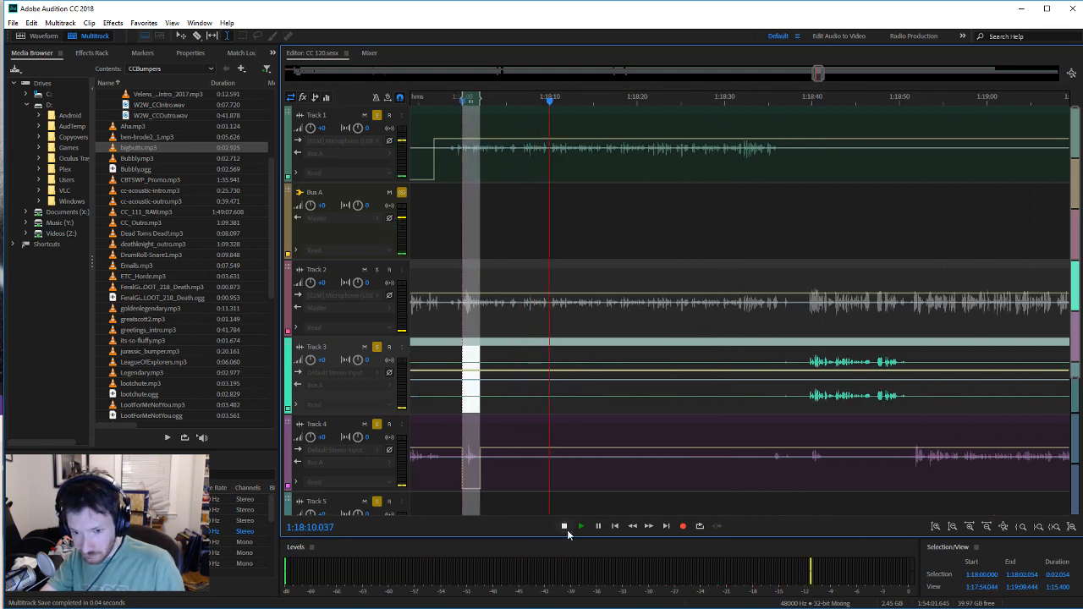
# Step: Play the session from about 1:18:35 and silence the Track 4 noise from about 1:18:39 to 1:18:42
pyautogui.click(768, 462)
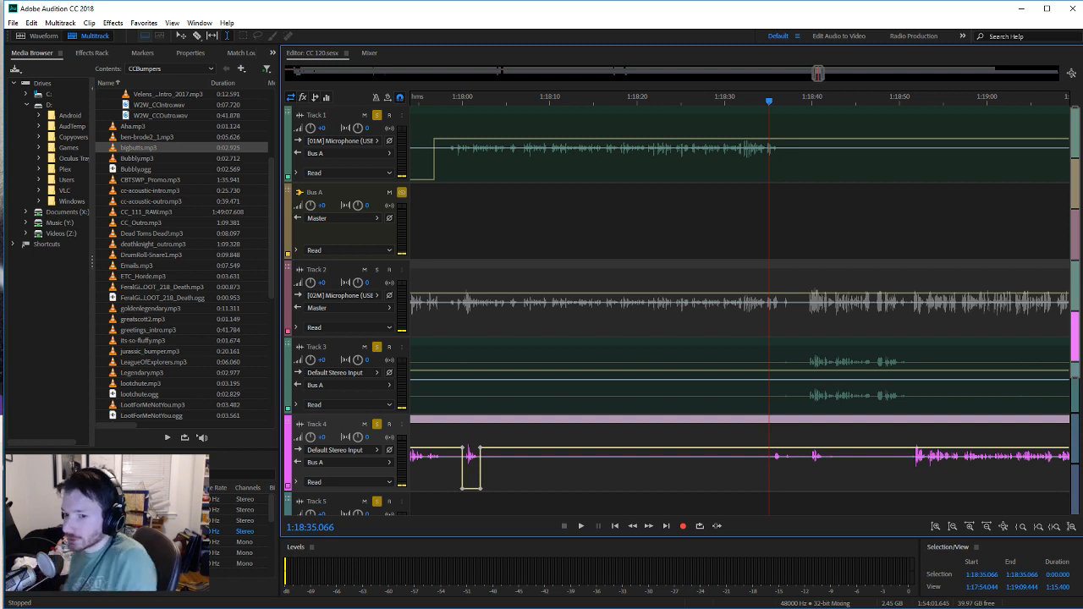
pyautogui.click(580, 525)
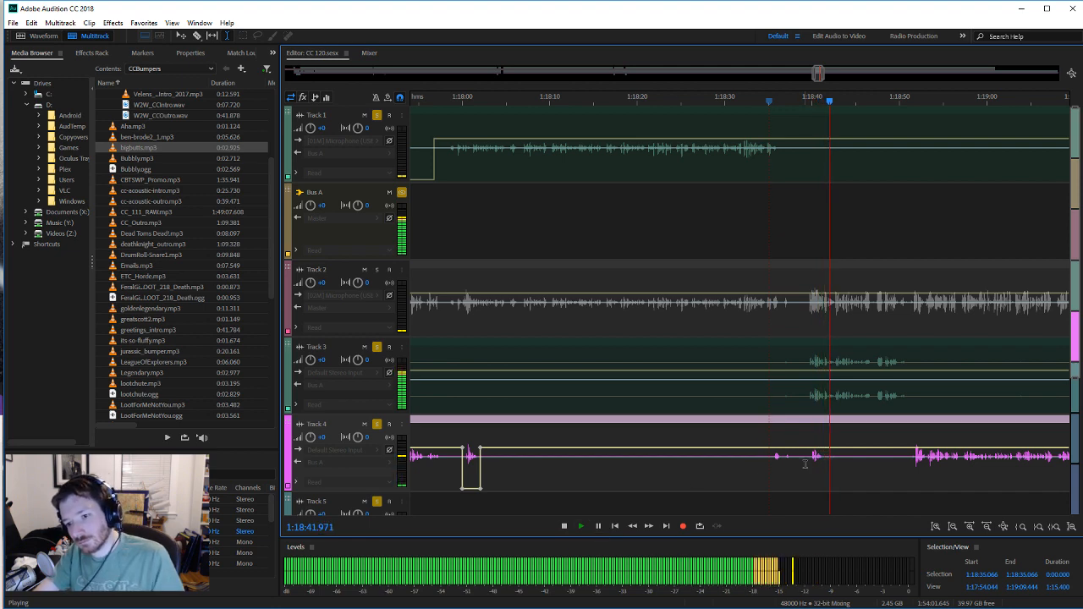
pyautogui.moveTo(808, 459); pyautogui.dragTo(826, 464)
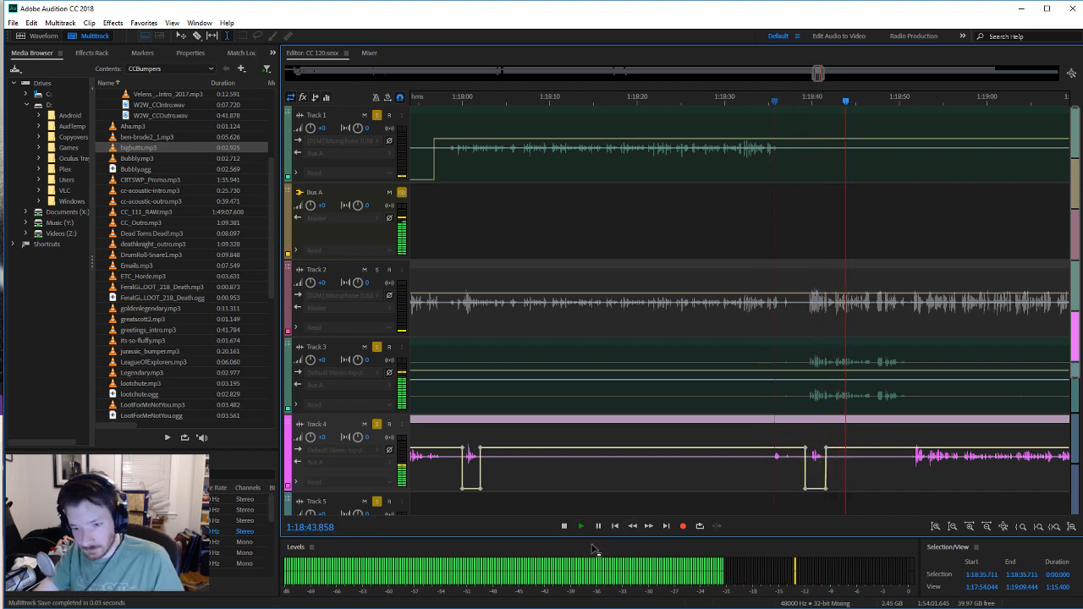
pyautogui.press('space')
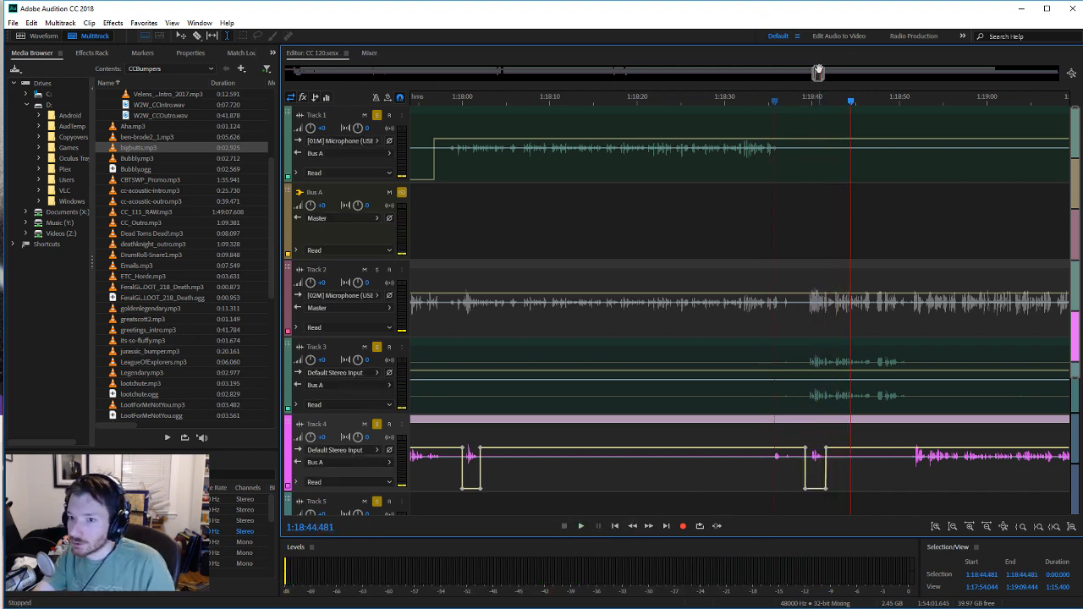
# Step: Listen briefly to the session from about 1:19:11, where Track 3 has a small blip
pyautogui.moveTo(819, 73); pyautogui.dragTo(825, 73)
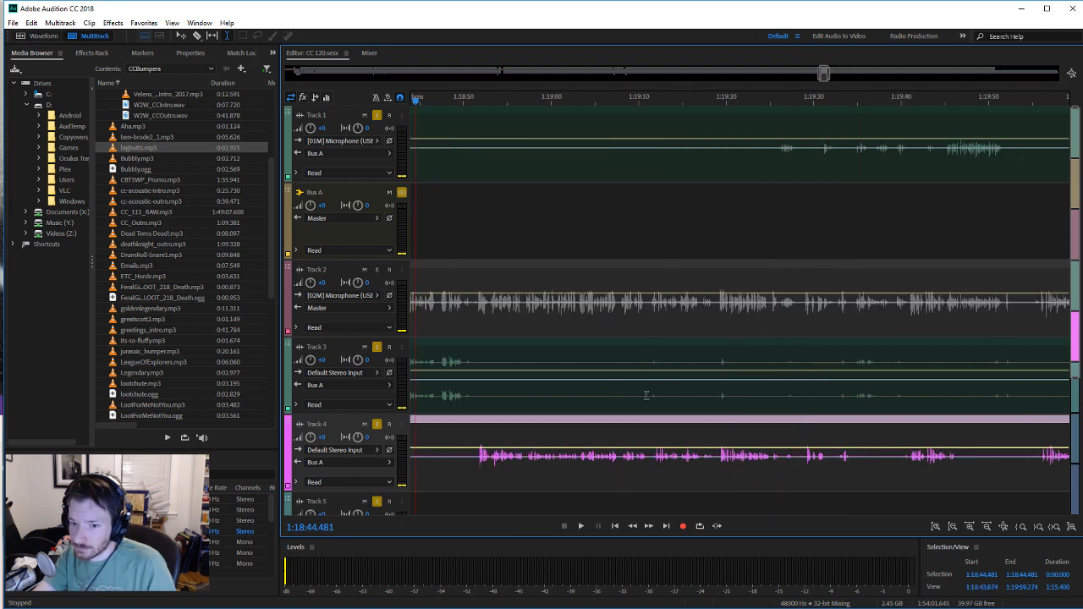
pyautogui.click(646, 395)
pyautogui.click(580, 525)
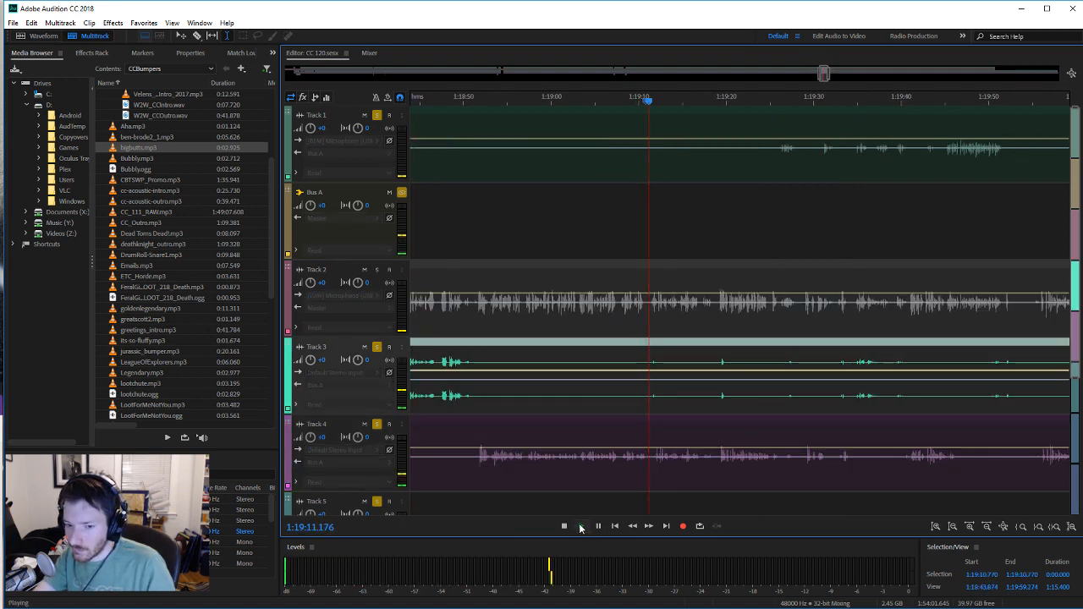
pyautogui.click(564, 526)
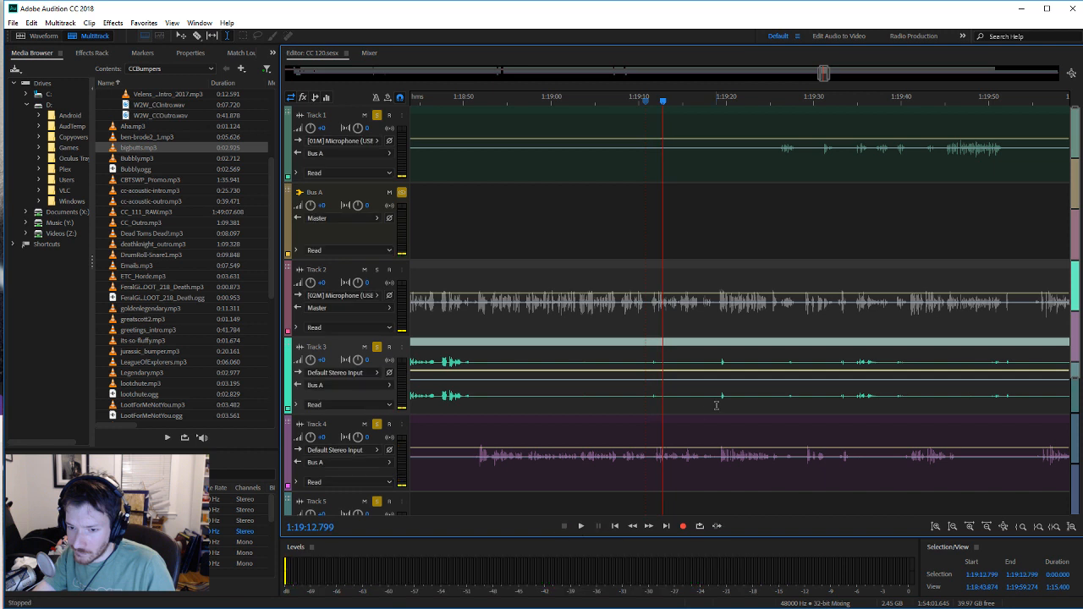
# Step: Check the Track 3 noise near 1:19:19 by ear and silence it from about 1:19:18 to 1:19:20
pyautogui.click(722, 404)
pyautogui.click(582, 526)
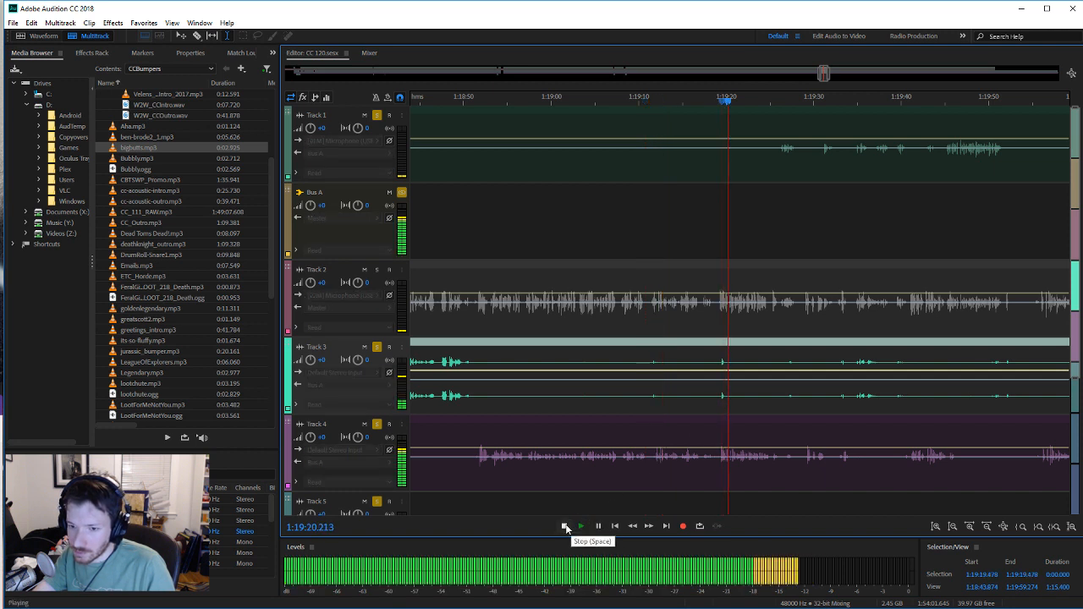
pyautogui.click(726, 401)
pyautogui.moveTo(726, 400); pyautogui.dragTo(713, 408)
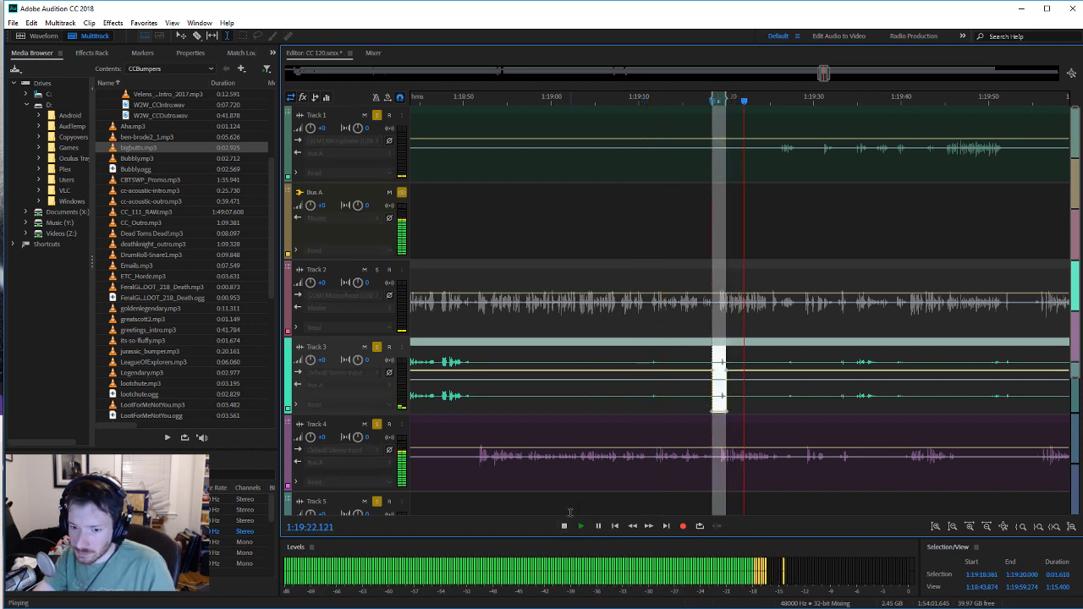
pyautogui.press('space')
# Step: Play from about 1:19:25, silence Tracks 3 and 4 from about 1:19:26 to 1:19:28, and save the session
pyautogui.click(774, 401)
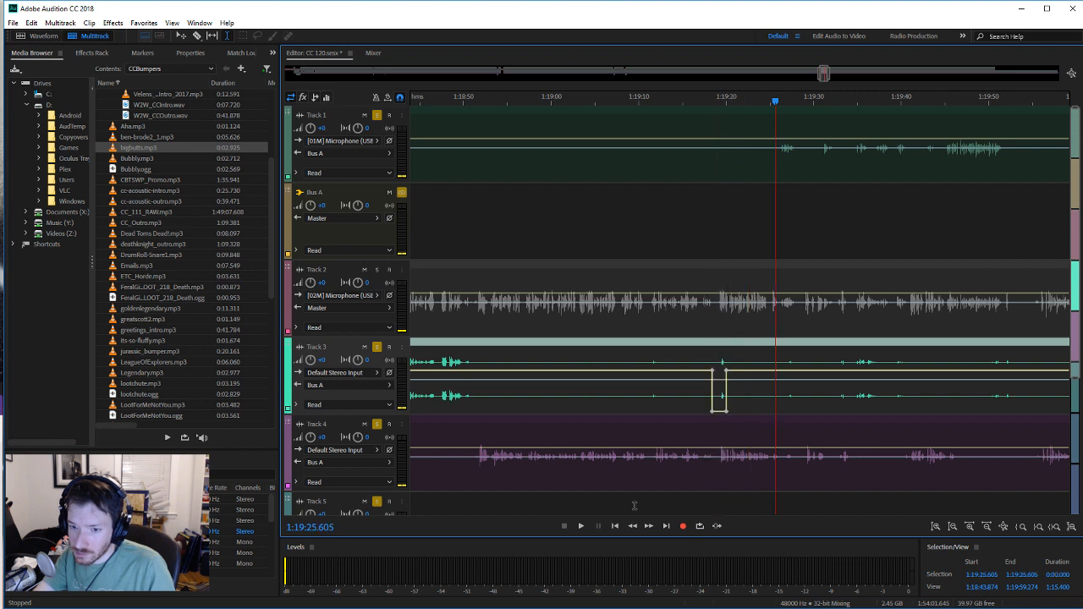
pyautogui.click(580, 526)
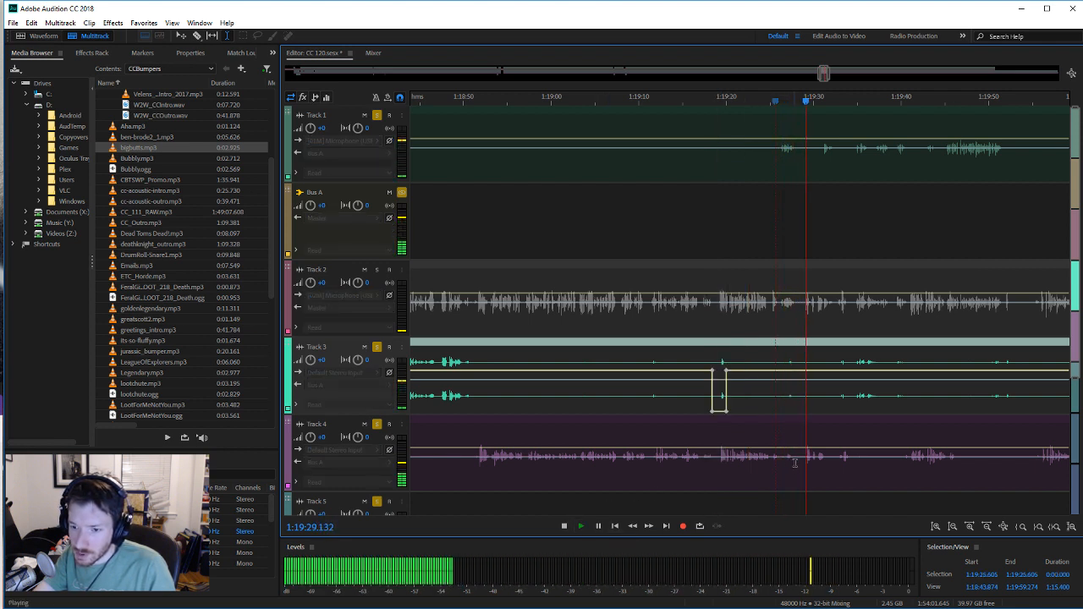
pyautogui.moveTo(796, 440); pyautogui.dragTo(779, 430)
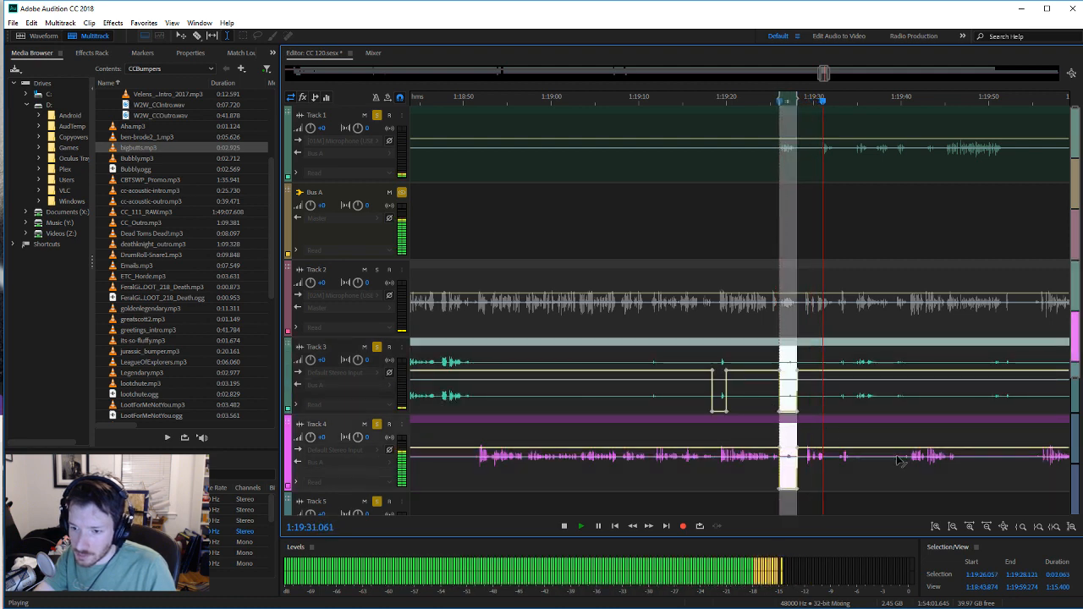
pyautogui.click(786, 420)
pyautogui.hotkey('ctrl', 's')
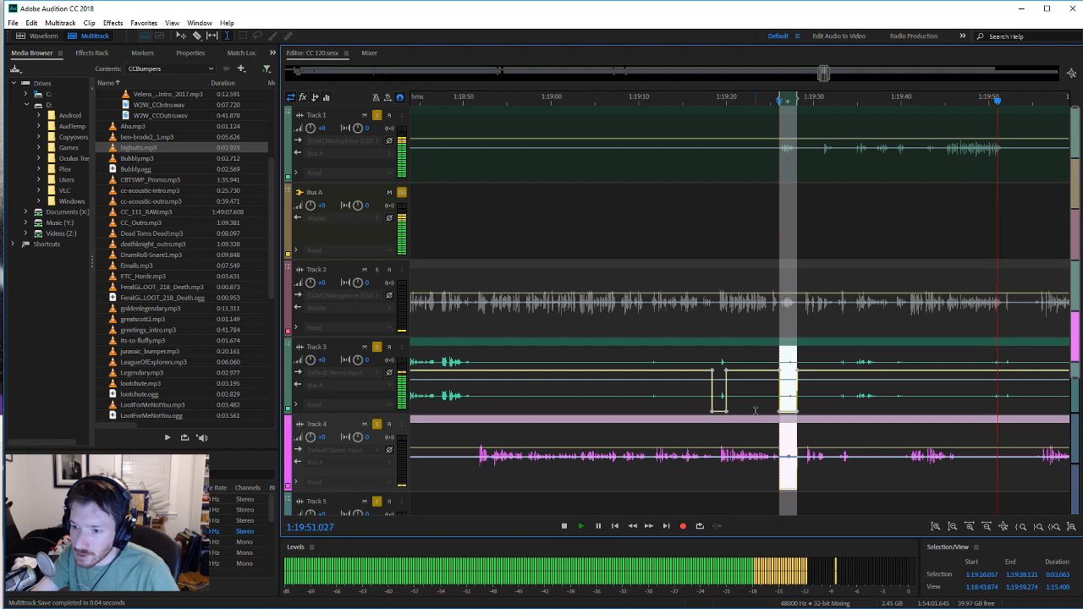
pyautogui.click(570, 529)
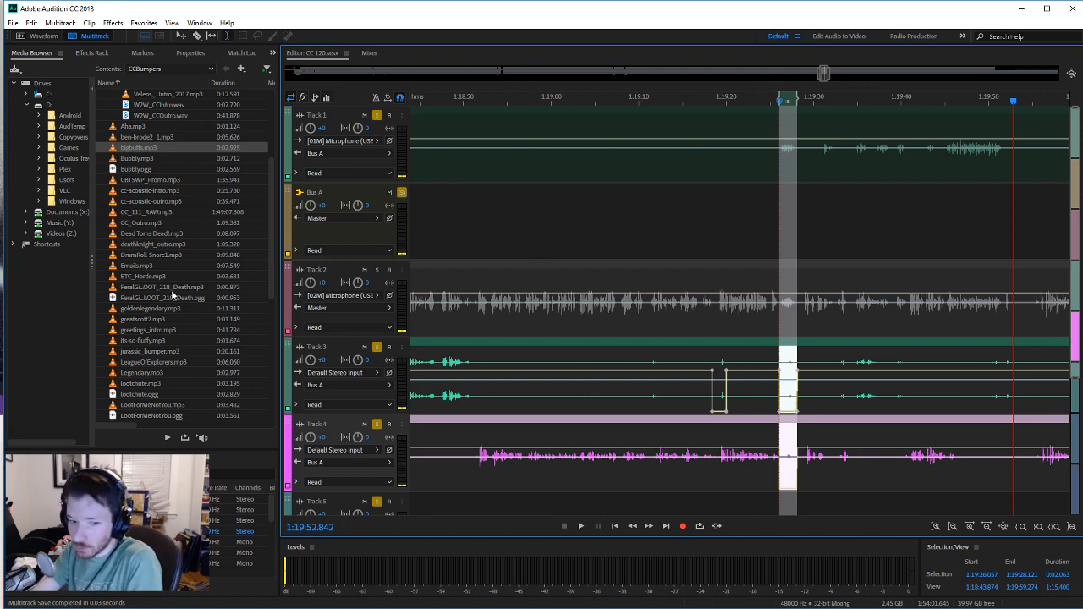
# Step: Examine the Silence Selected Clips in Time Selection command on Track 3, including with a trial range of about 1:19:30 to 1:19:37
pyautogui.hotkey('alt', 'Tab')
pyautogui.hotkey('alt', 'Tab')
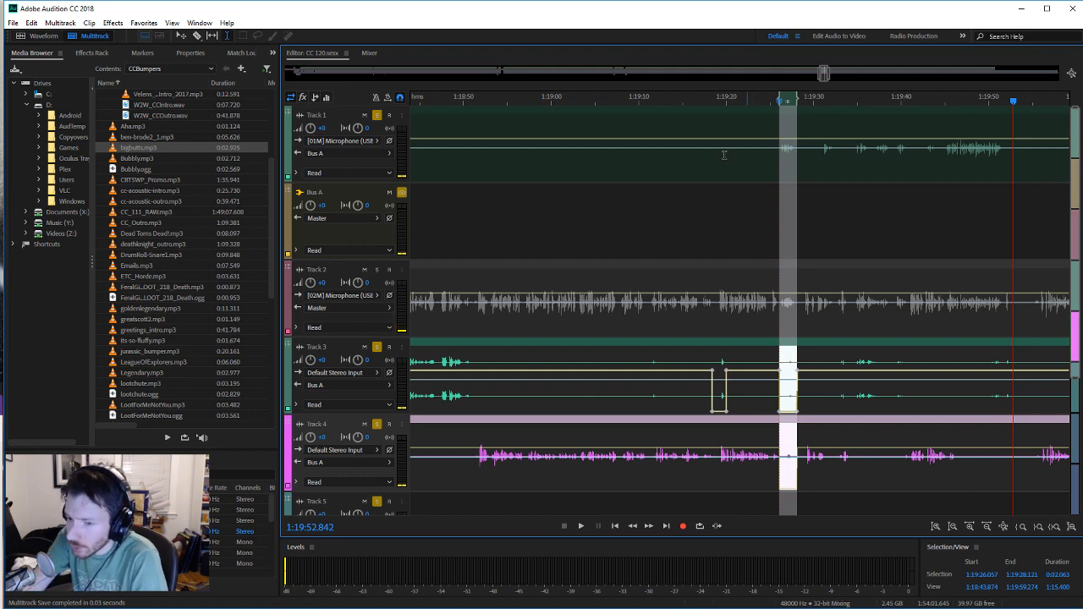
pyautogui.rightClick(790, 373)
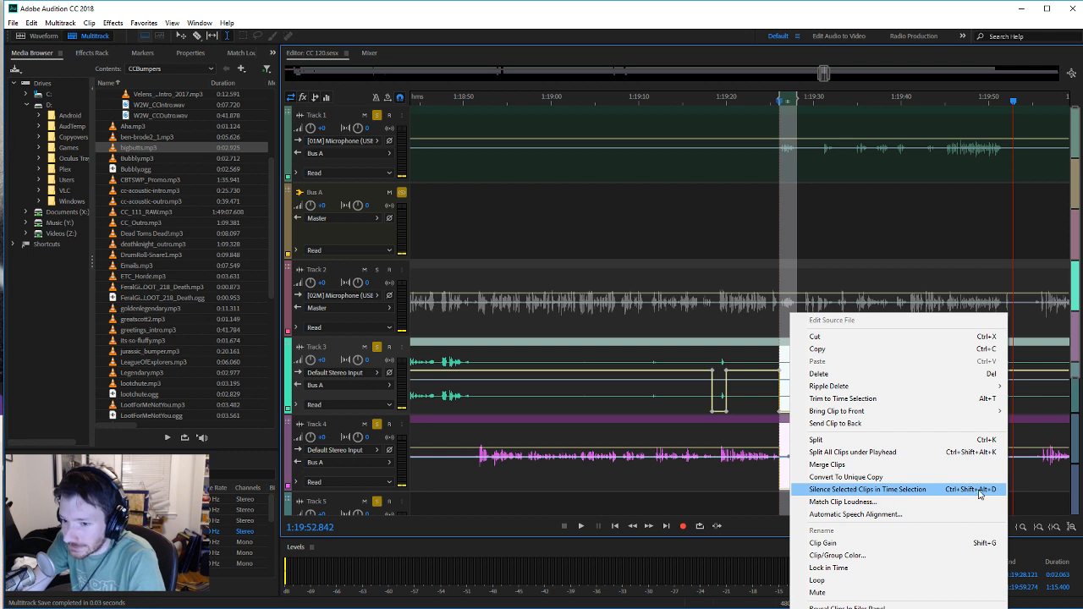
pyautogui.click(846, 489)
pyautogui.click(805, 471)
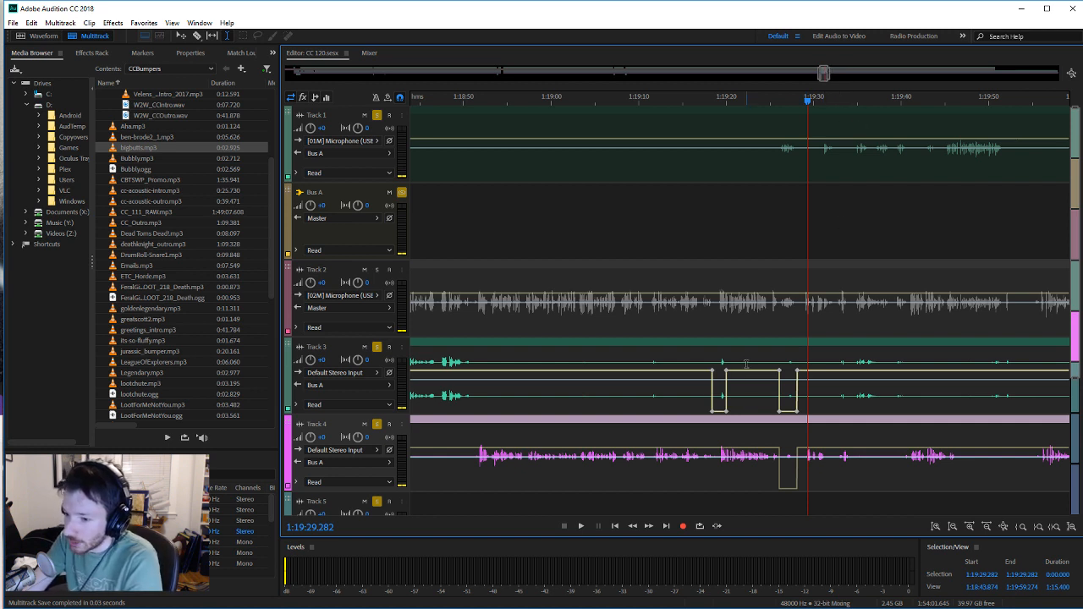
pyautogui.moveTo(817, 390); pyautogui.dragTo(875, 389)
pyautogui.rightClick(858, 387)
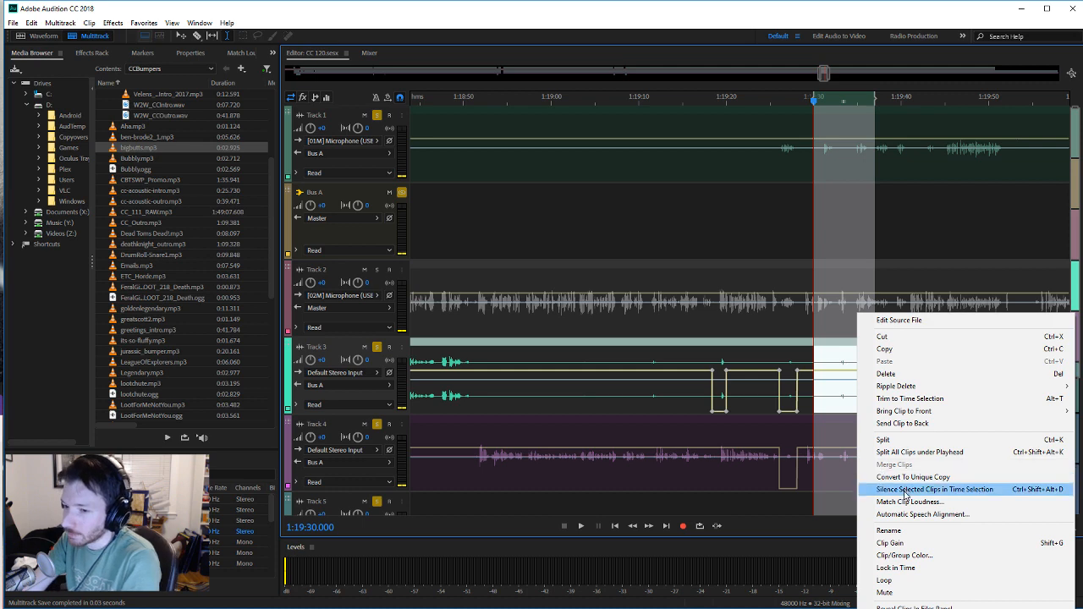
pyautogui.click(787, 489)
# Step: Play back the session for a few seconds from about 1:19:39 to check the speech on Track 4
pyautogui.click(851, 462)
pyautogui.click(893, 463)
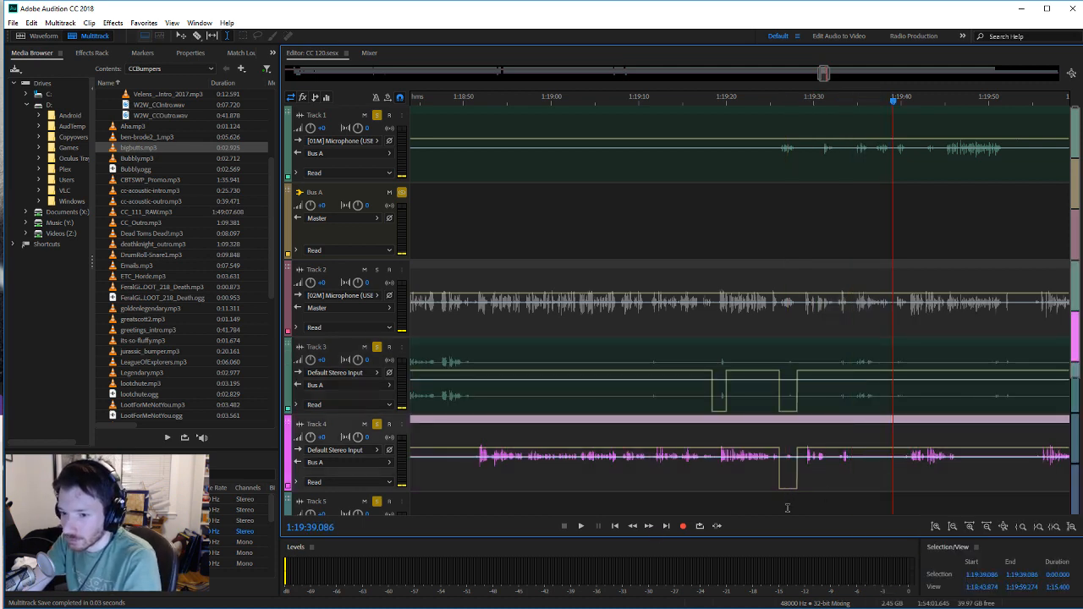
pyautogui.click(577, 526)
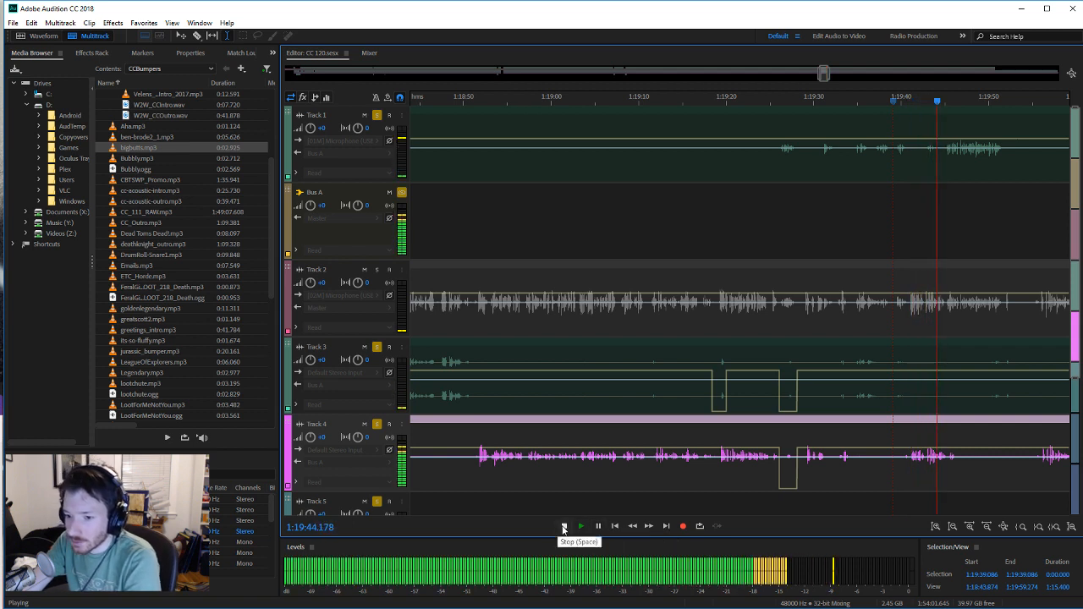
pyautogui.click(564, 526)
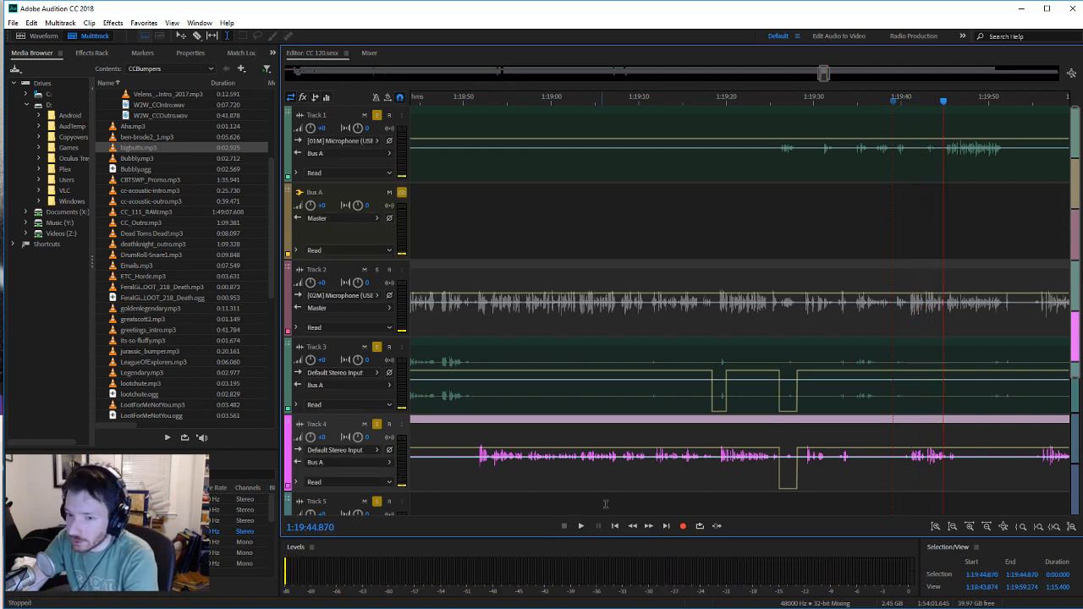
# Step: Switch to a new Chrome window, shrink it, and place it over part of the audio session
pyautogui.hotkey('alt', 'Tab')
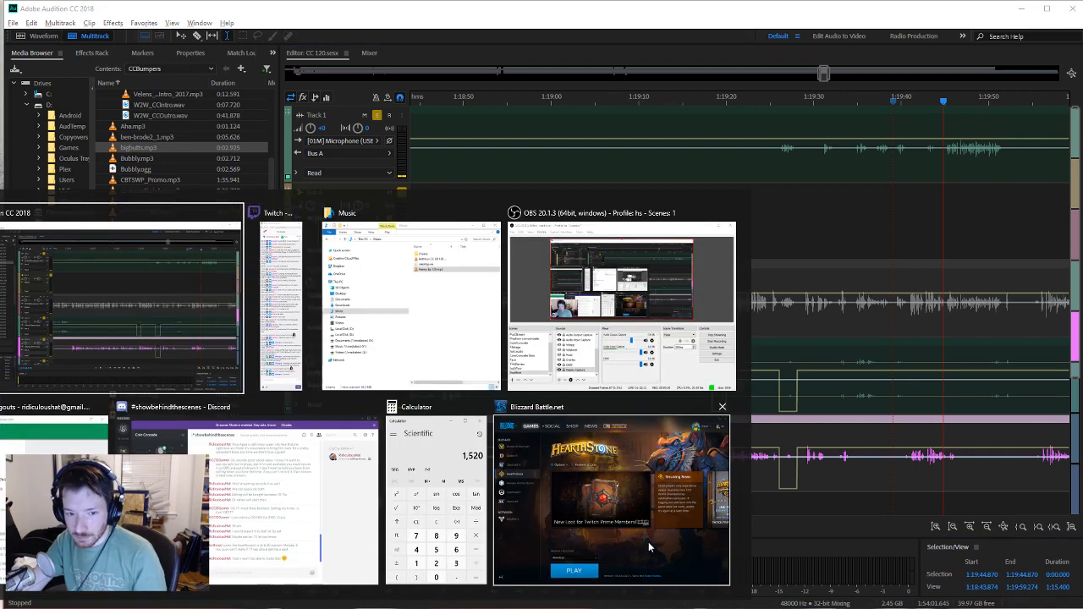
pyautogui.hotkey('alt', 'Tab')
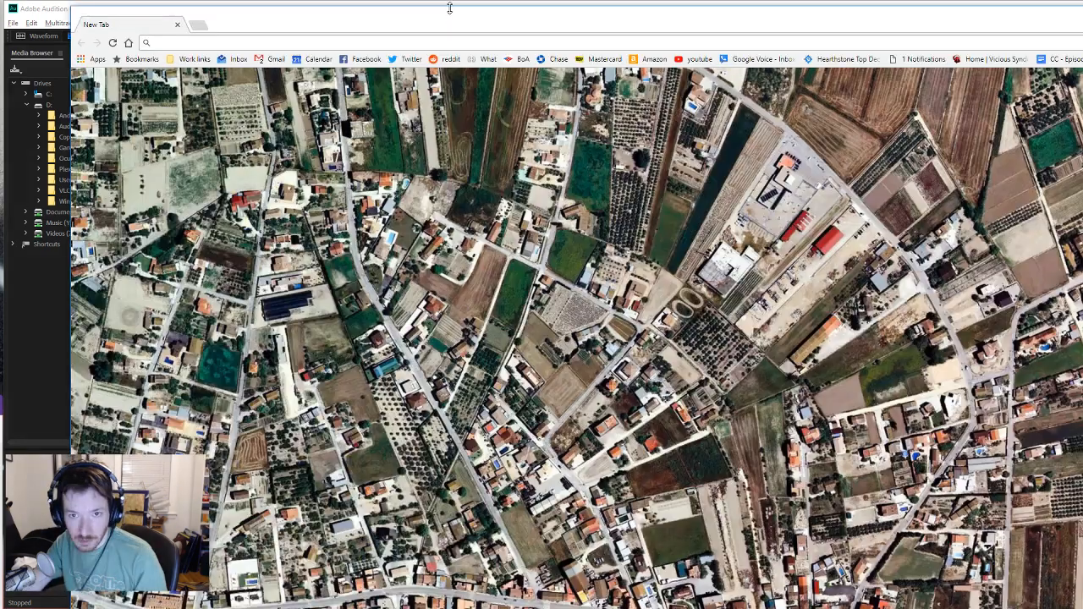
pyautogui.moveTo(450, 4); pyautogui.dragTo(181, 126)
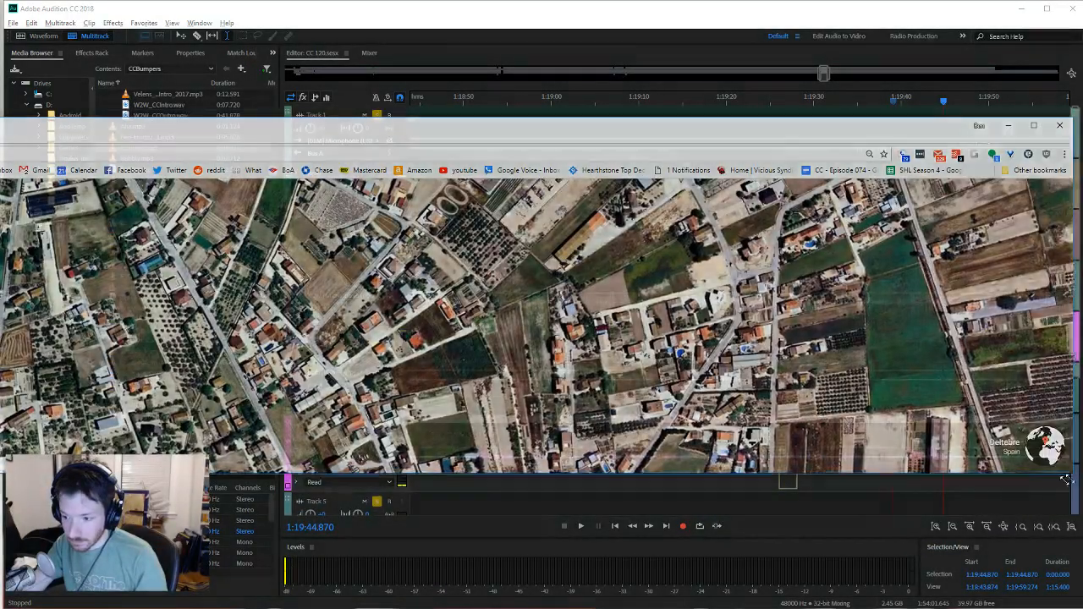
pyautogui.moveTo(1073, 478); pyautogui.dragTo(573, 606)
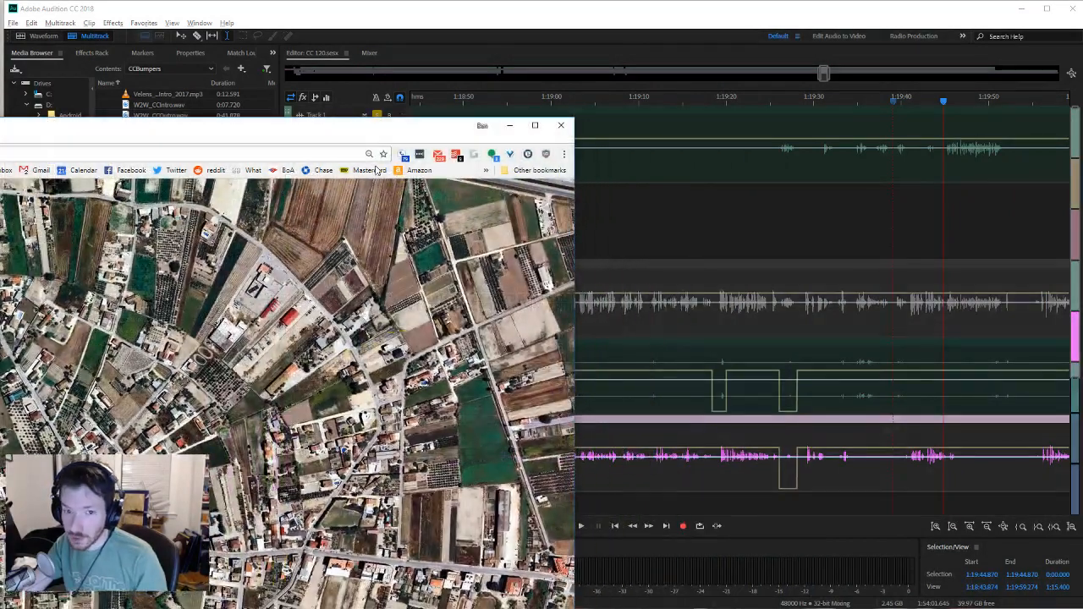
pyautogui.moveTo(373, 127); pyautogui.dragTo(879, 190)
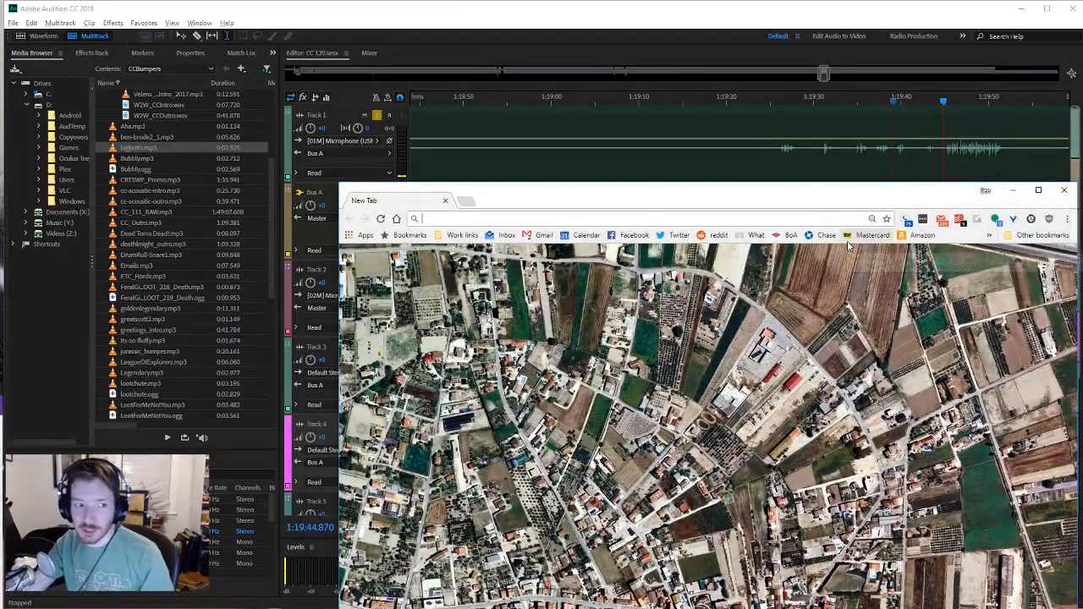
# Step: Find the show notes from the browser's suggestions for "cc epi" and open the "CC - Episode 120" document
pyautogui.write('cc epi')
pyautogui.press('Down')
pyautogui.press('Return')
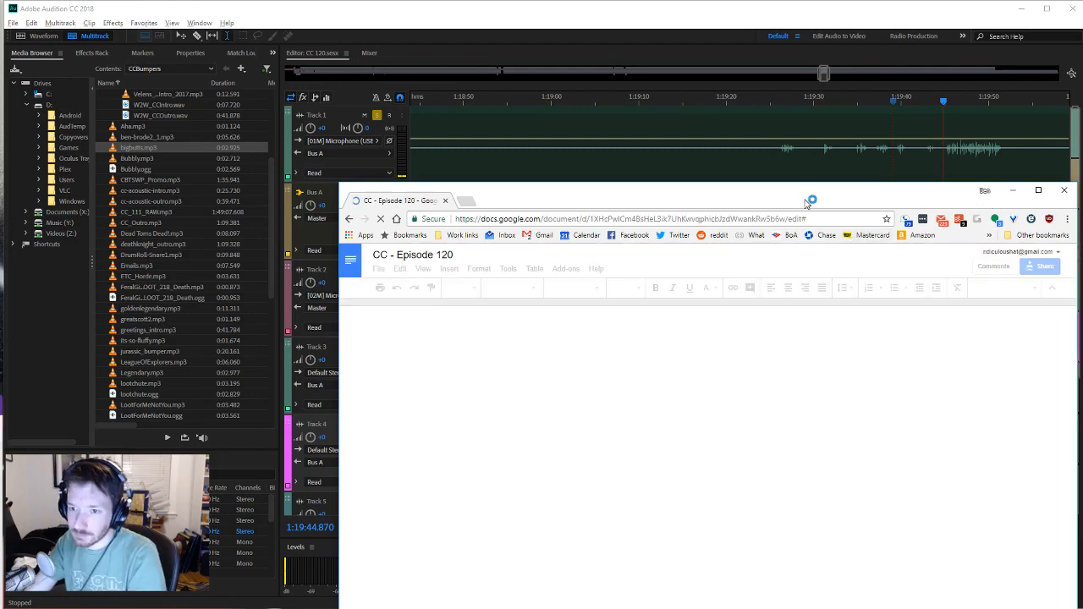
# Step: Move the browser window fully into view and read the show notes down to "An interlude about fun and balance"
pyautogui.moveTo(805, 200); pyautogui.dragTo(727, 51)
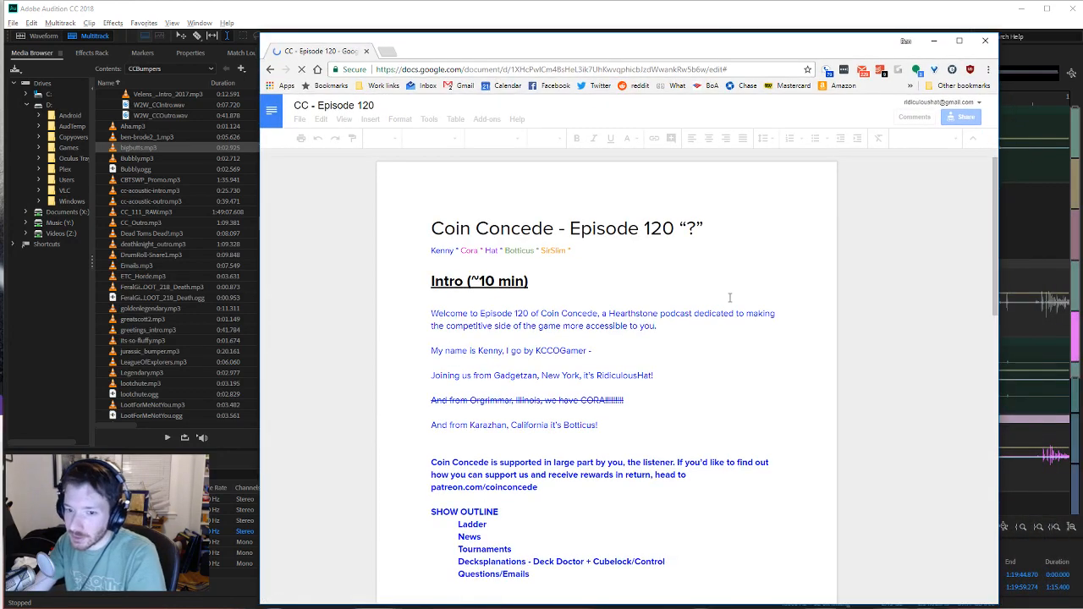
pyautogui.scroll(-7, 719, 292)
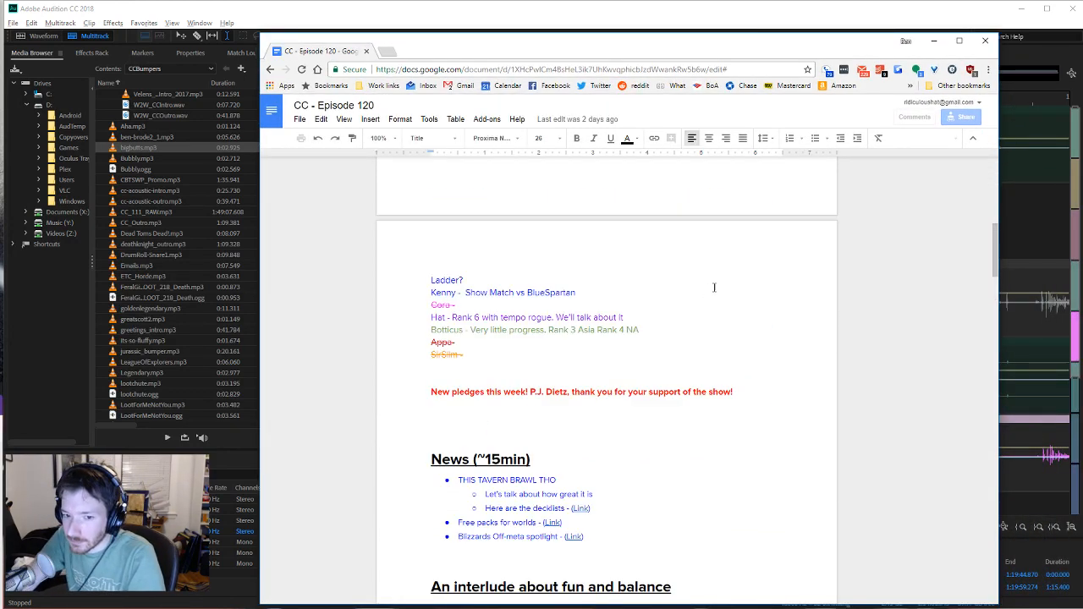
pyautogui.scroll(-4, 714, 287)
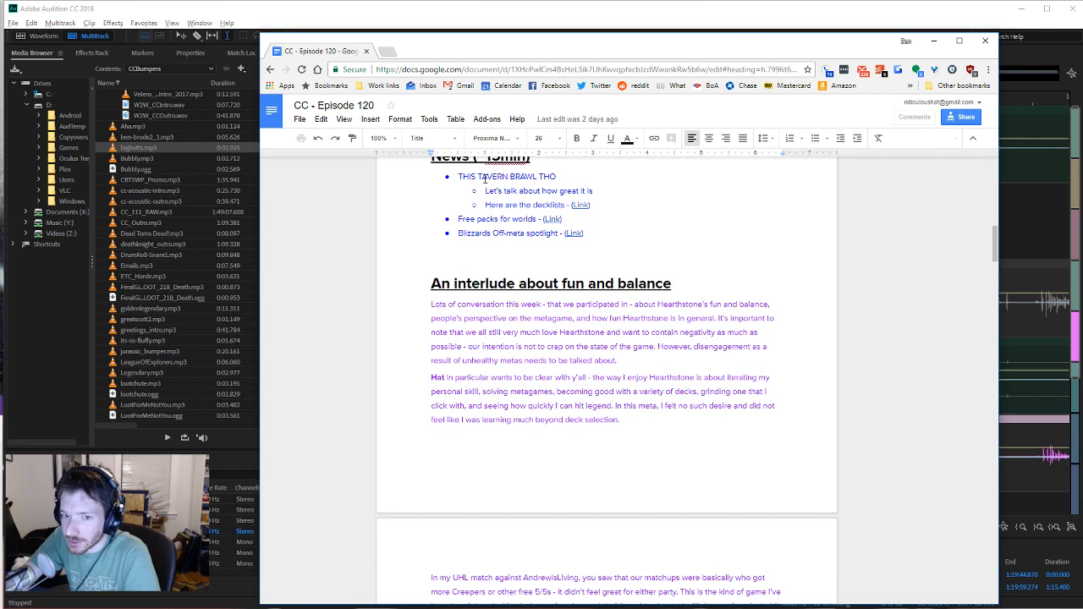
# Step: Read the show notes from the news and fun-and-balance interlude through the HCT preview and decklist analysis
pyautogui.moveTo(485, 178); pyautogui.dragTo(583, 191)
pyautogui.click(686, 304)
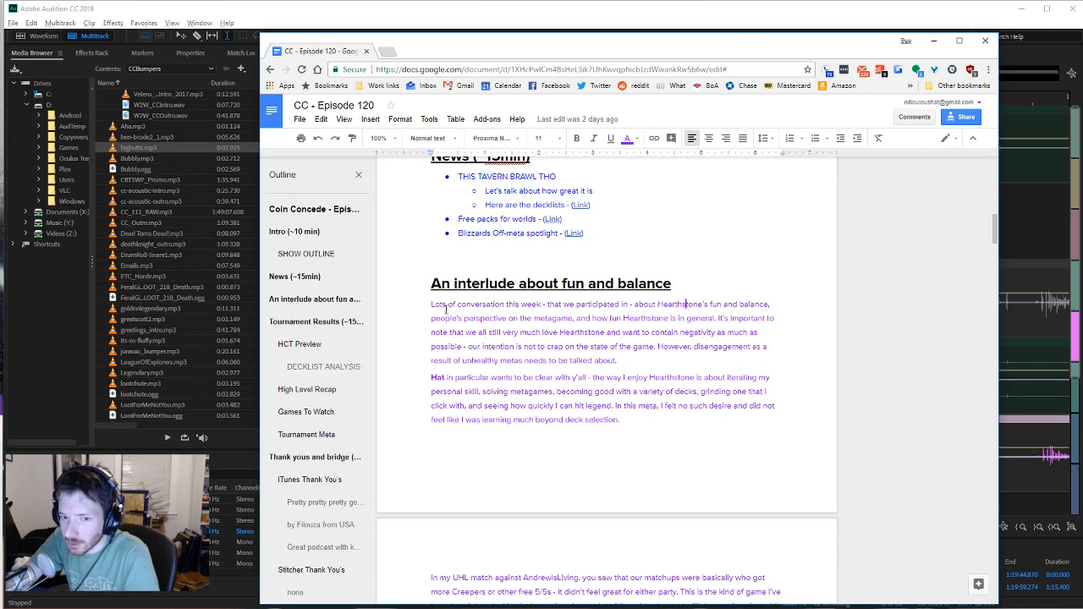
pyautogui.moveTo(429, 308); pyautogui.dragTo(626, 421)
pyautogui.scroll(-2, 682, 414)
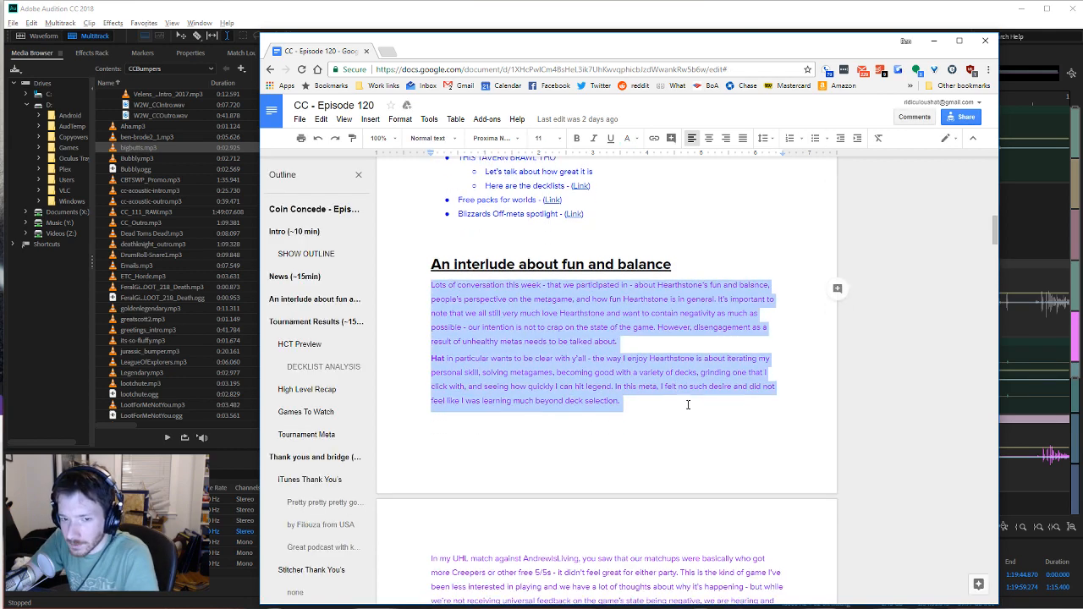
pyautogui.click(648, 337)
pyautogui.scroll(-10, 643, 330)
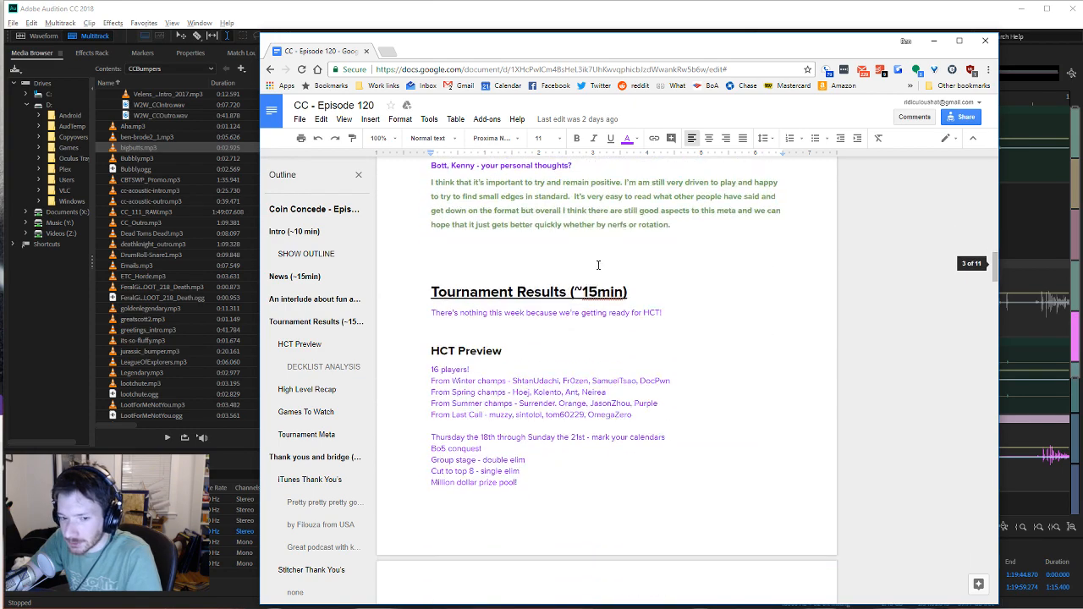
pyautogui.scroll(-4, 474, 255)
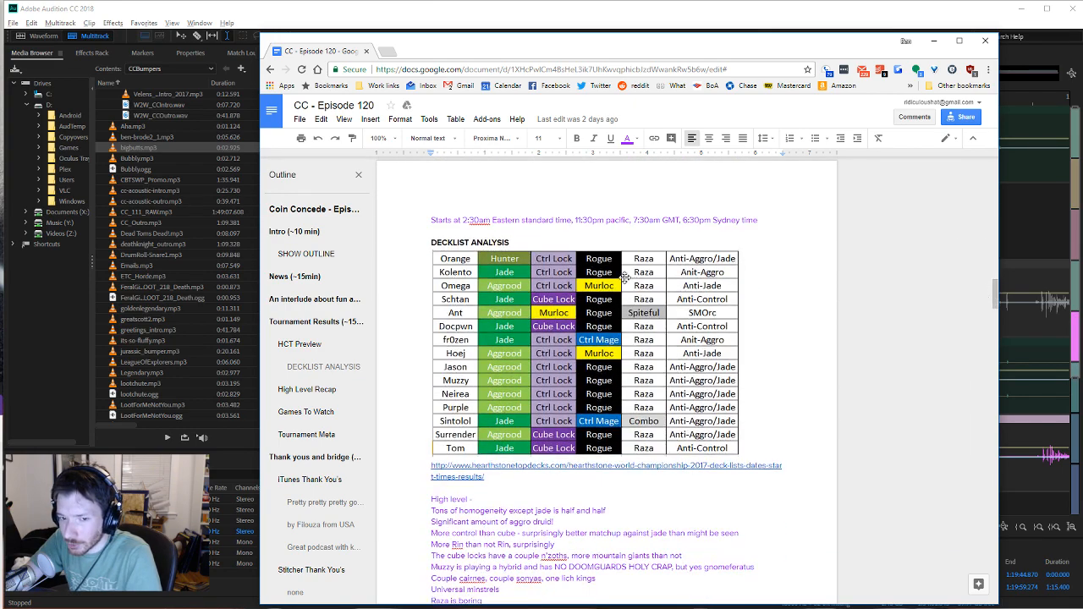
pyautogui.scroll(-2, 698, 423)
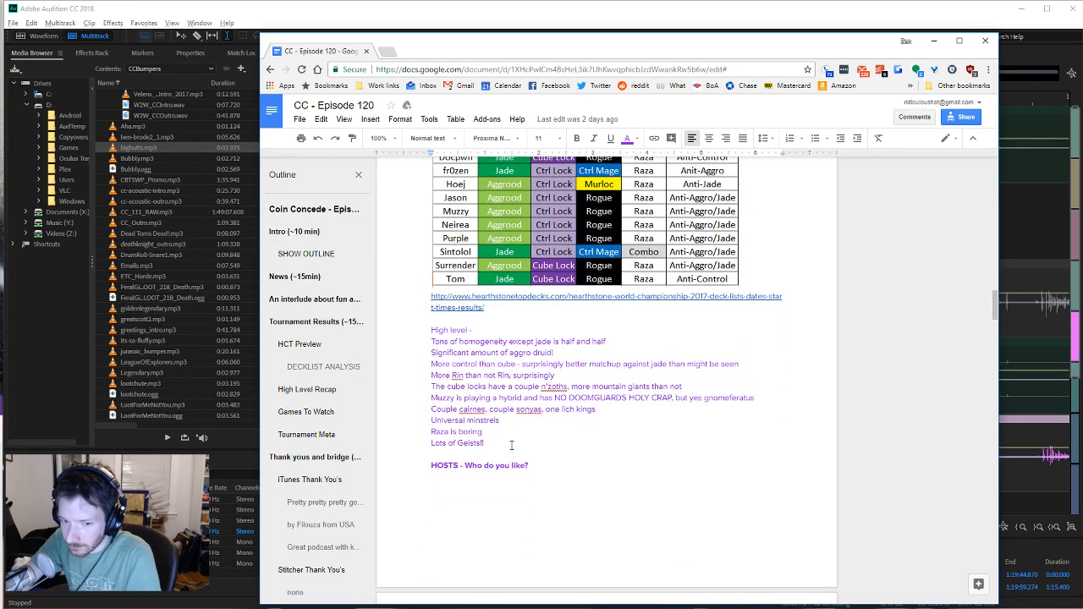
# Step: Examine the show notes from the thank-yous and Warlock breakdown down to the Emails/Questions and Outro sections
pyautogui.scroll(-15, 511, 445)
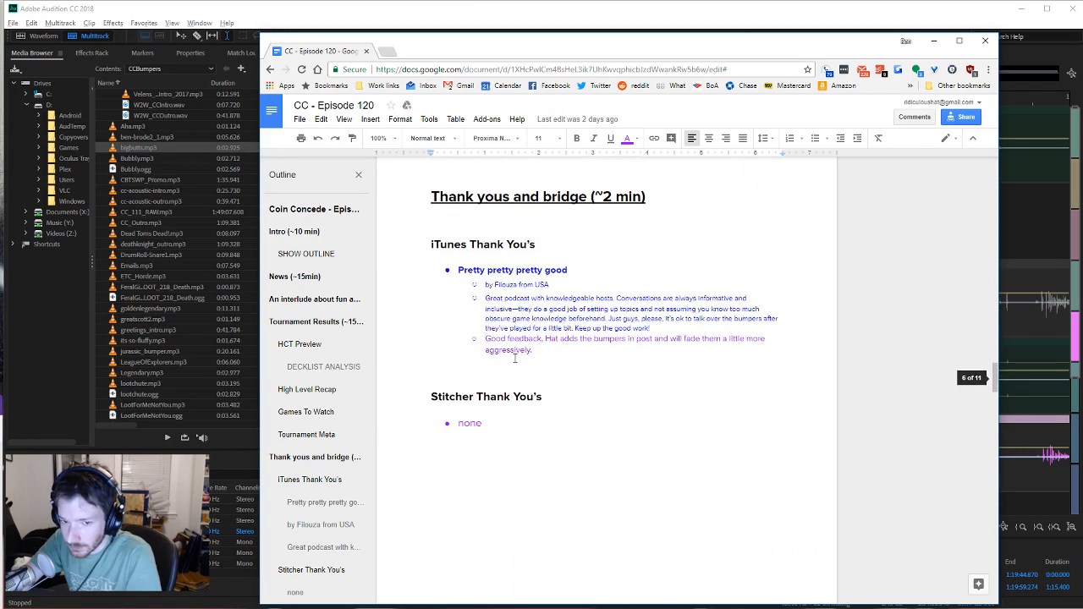
pyautogui.scroll(-10, 489, 292)
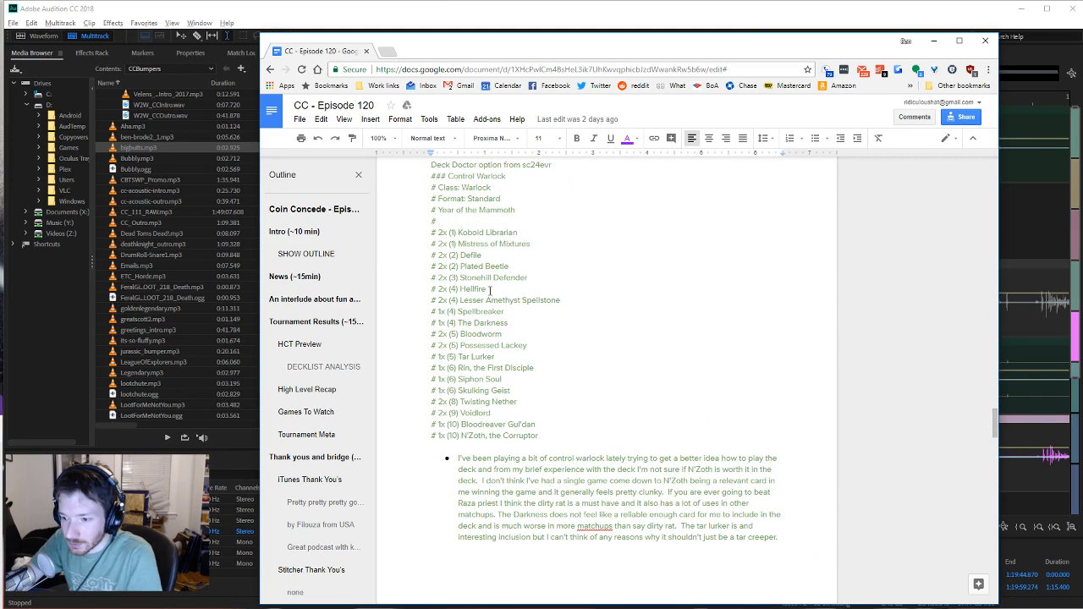
pyautogui.scroll(1, 489, 289)
pyautogui.scroll(-8, 478, 288)
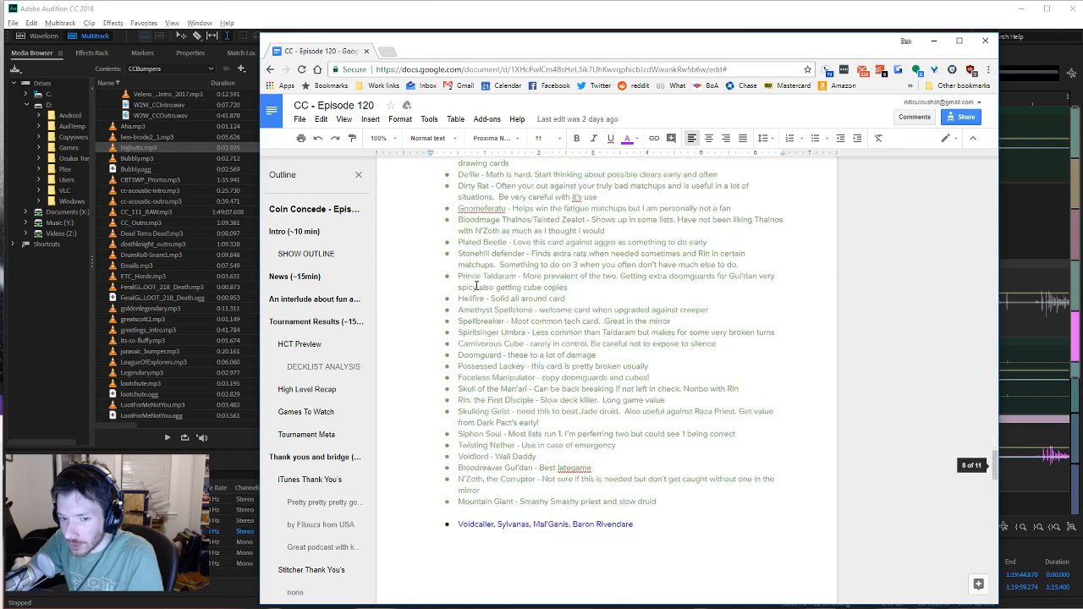
pyautogui.scroll(-5, 477, 286)
pyautogui.moveTo(457, 354); pyautogui.dragTo(621, 528)
pyautogui.click(599, 490)
pyautogui.click(646, 530)
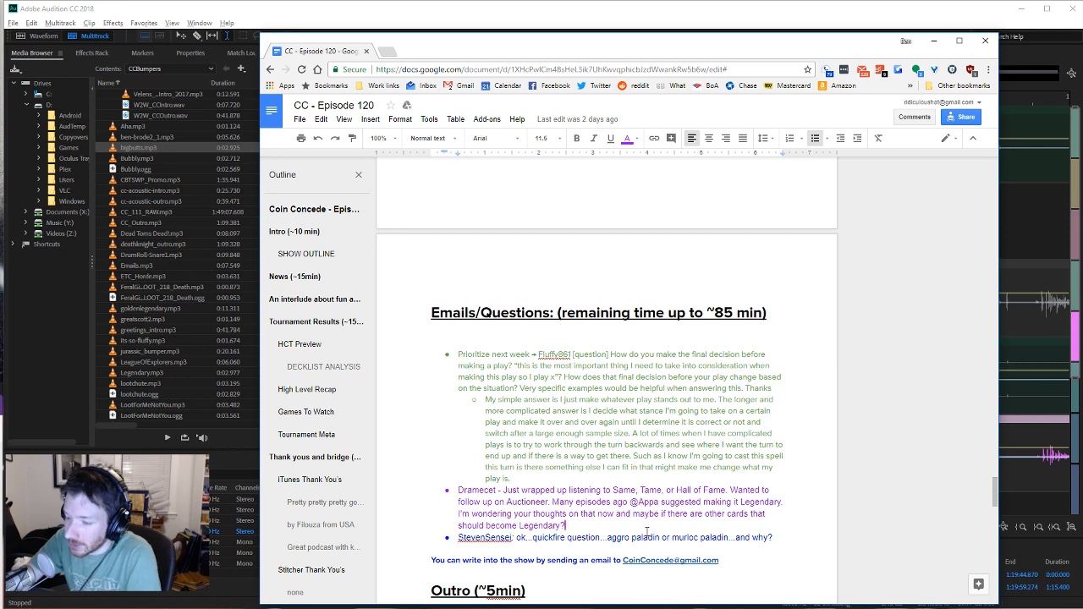
pyautogui.scroll(-4, 647, 530)
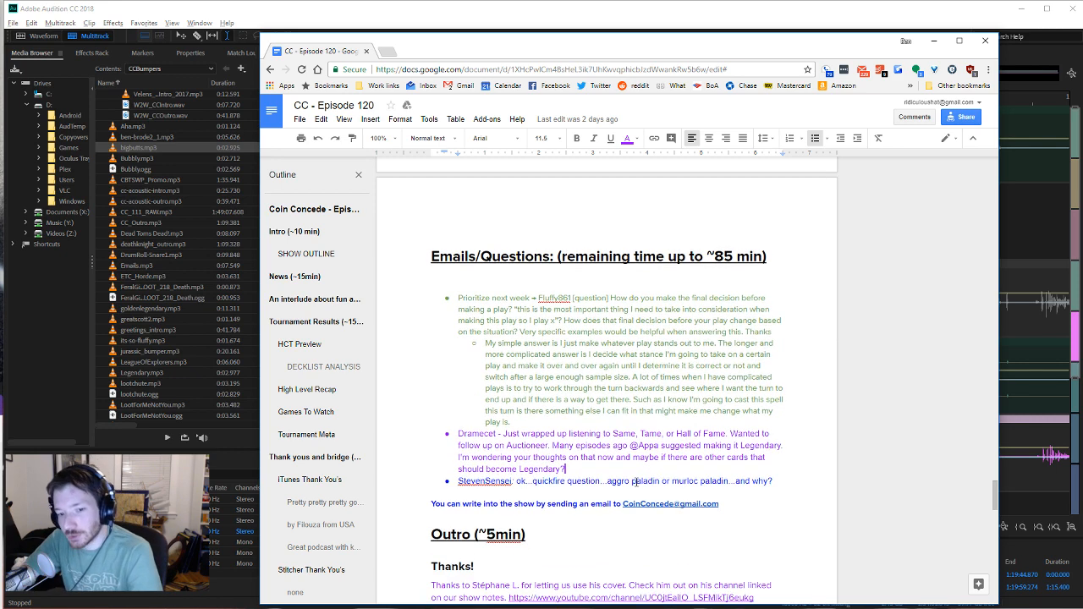
# Step: Review the show notes backward to "An interlude about fun and balance" and close the document's window
pyautogui.scroll(4, 577, 388)
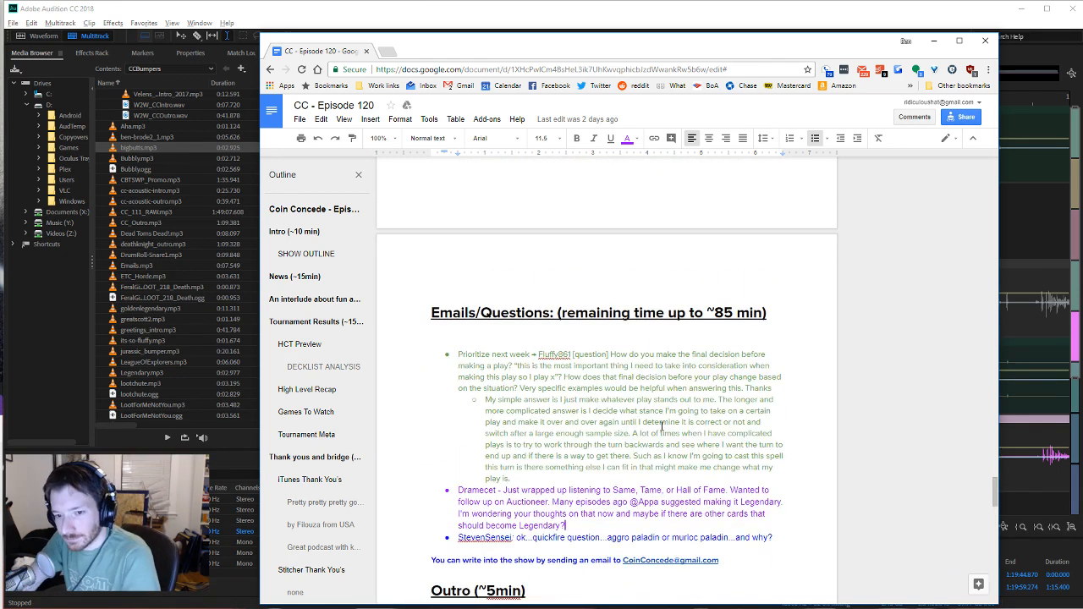
pyautogui.scroll(10, 642, 412)
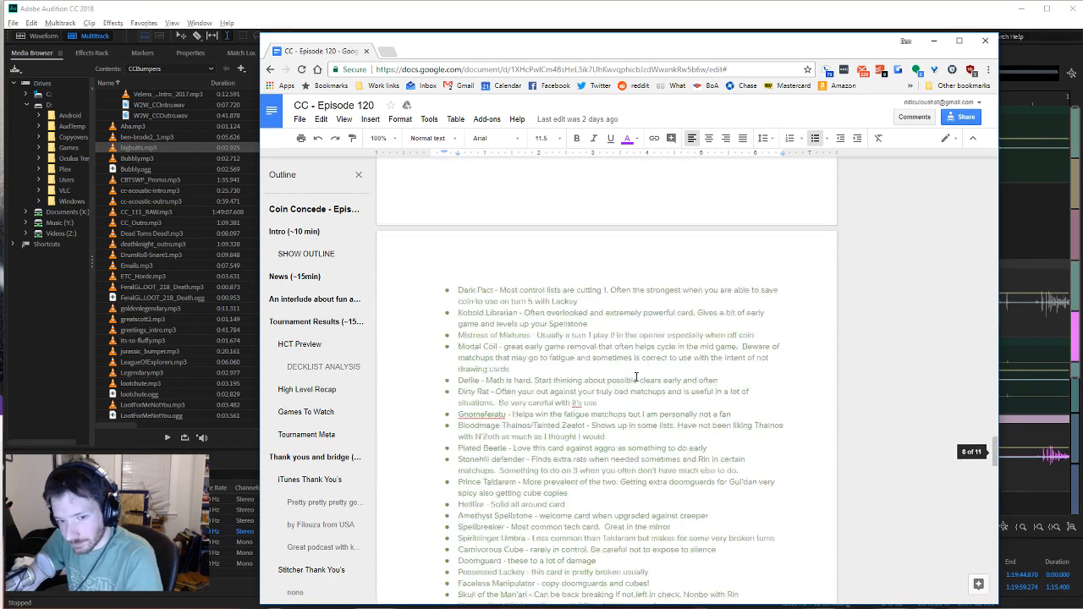
pyautogui.scroll(2, 636, 376)
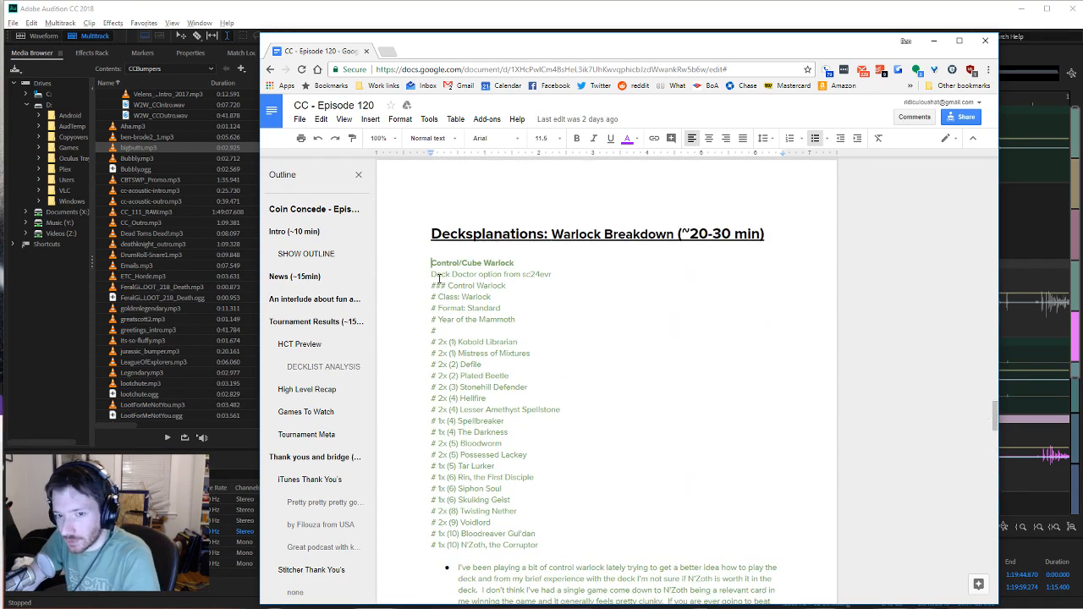
pyautogui.moveTo(439, 278); pyautogui.dragTo(553, 400)
pyautogui.scroll(5, 665, 401)
pyautogui.click(663, 399)
pyautogui.scroll(10, 661, 394)
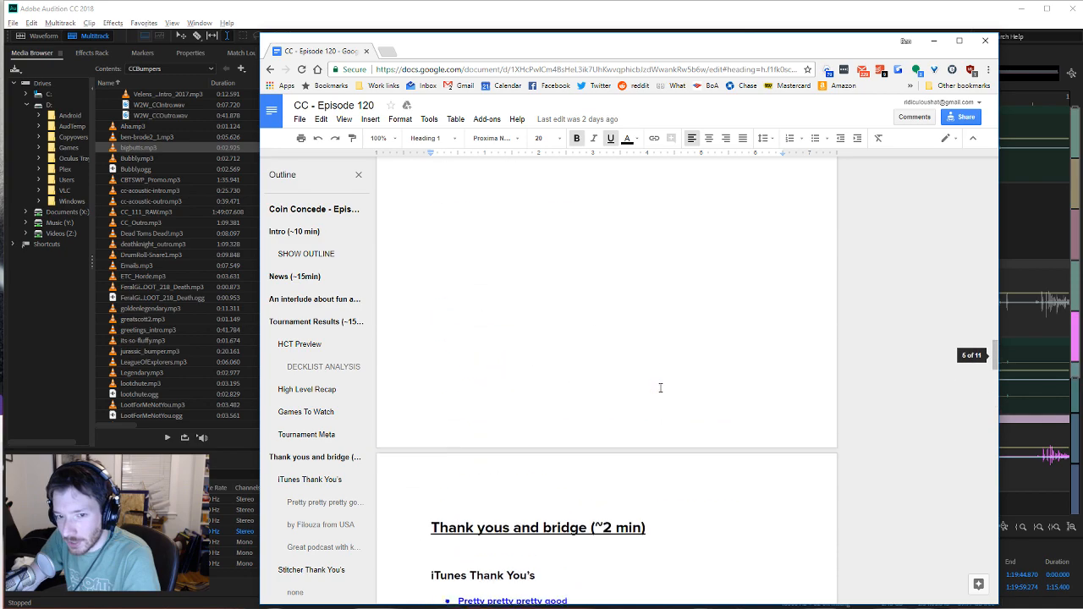
pyautogui.scroll(20, 661, 387)
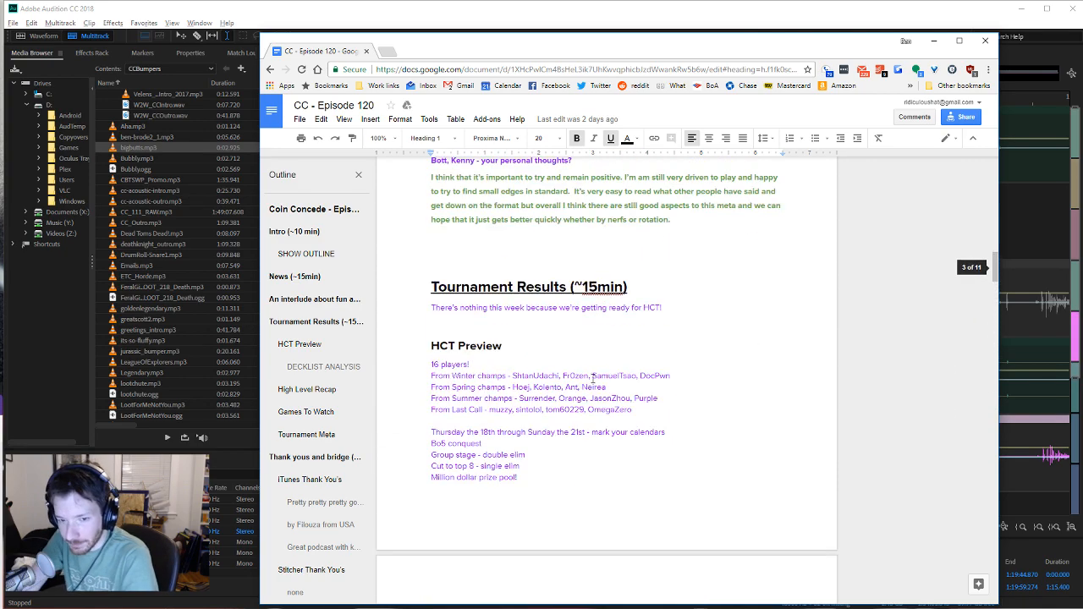
pyautogui.scroll(10, 593, 378)
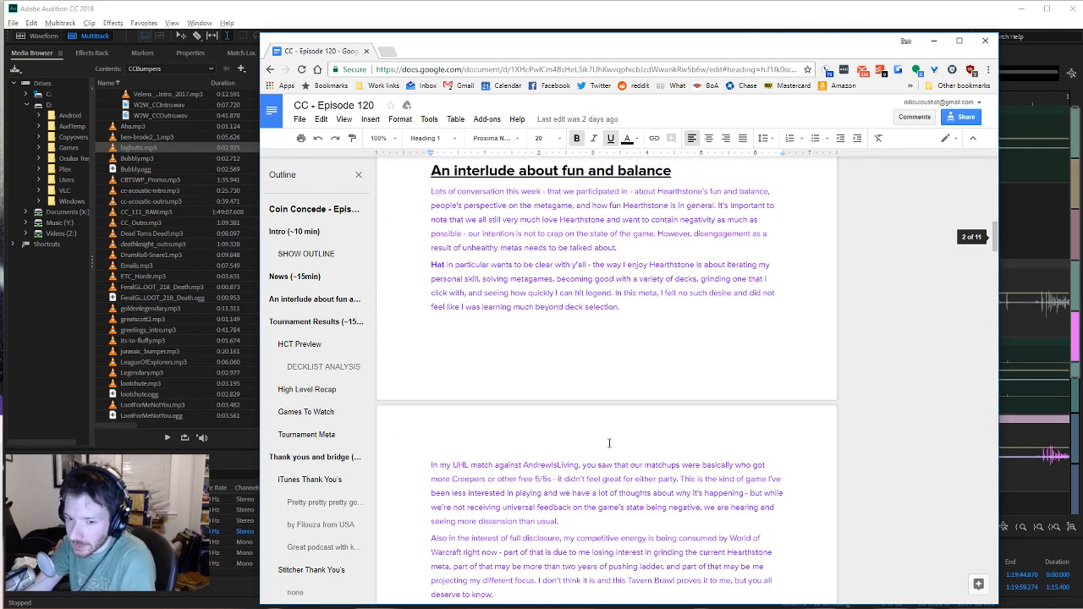
pyautogui.scroll(1, 622, 438)
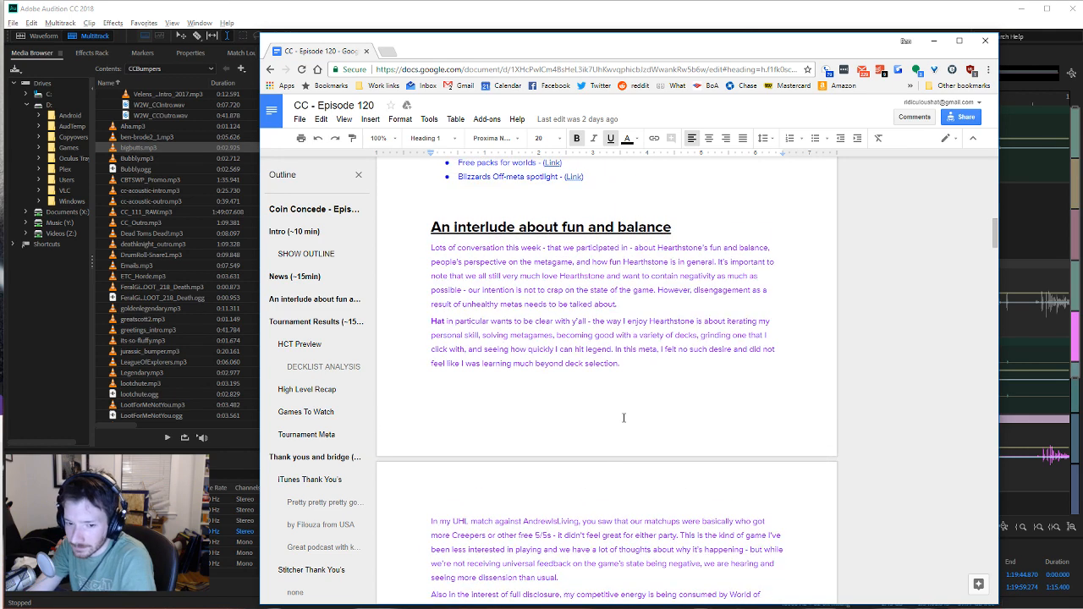
pyautogui.scroll(-1, 626, 389)
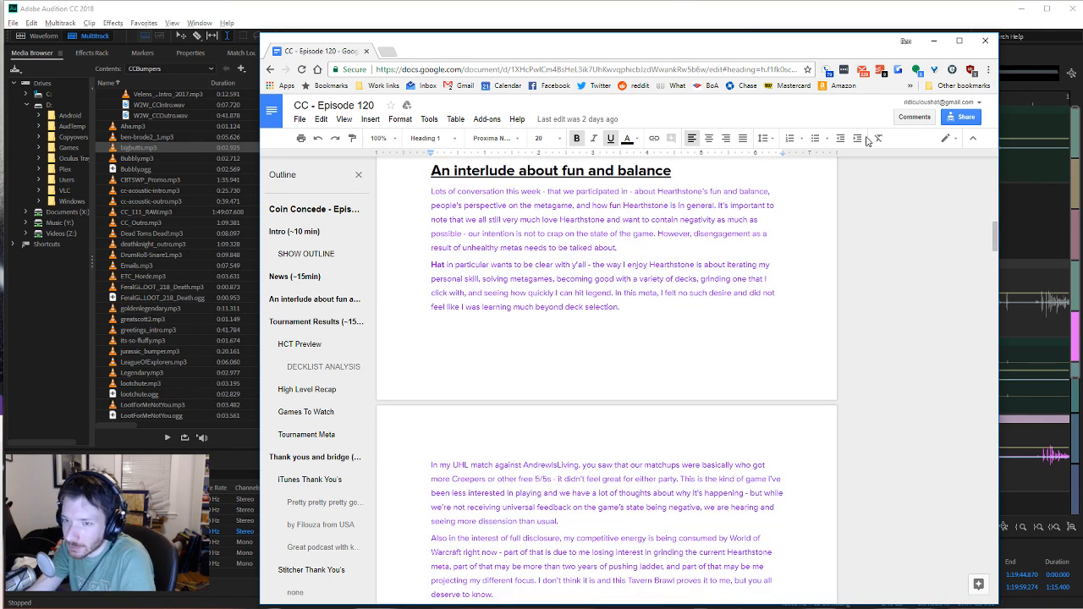
pyautogui.click(982, 43)
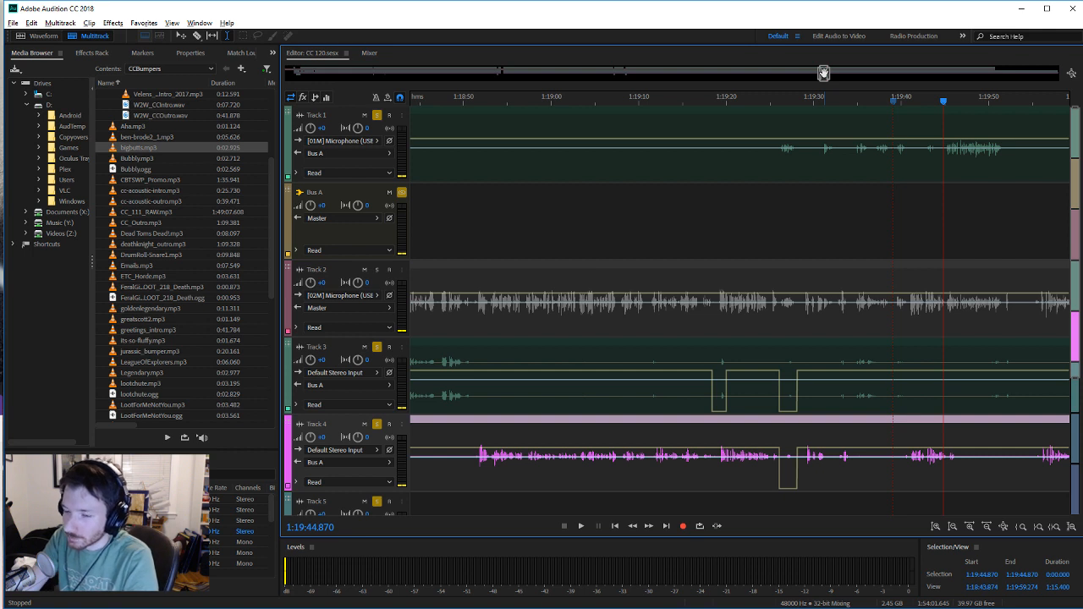
# Step: Play the audio session for a few seconds from 1:19:44.870, stop it, and save the session
pyautogui.click(581, 527)
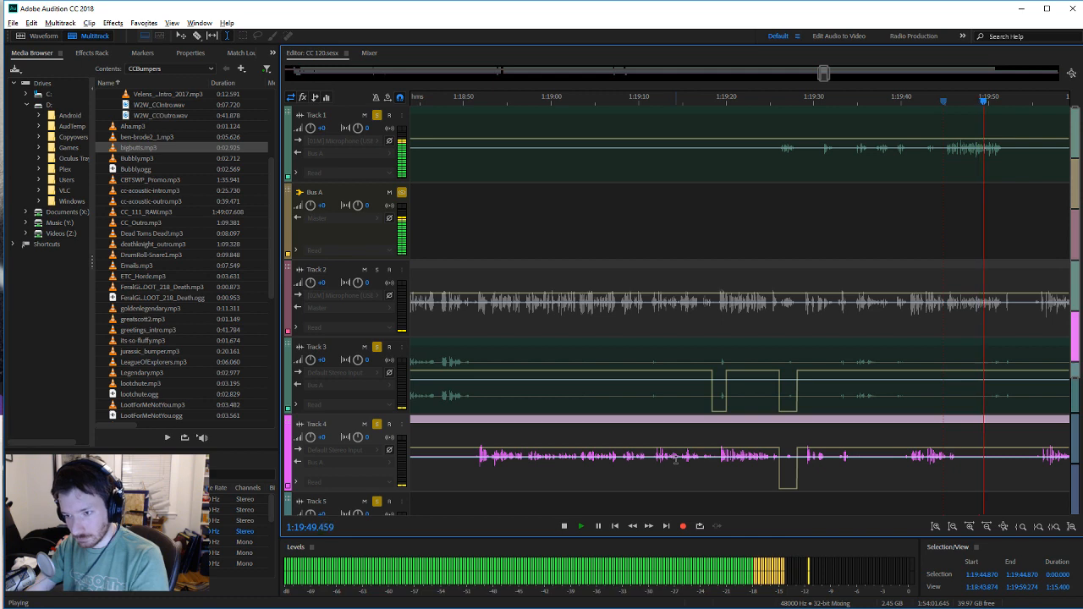
pyautogui.press('space')
pyautogui.hotkey('ctrl', 's')
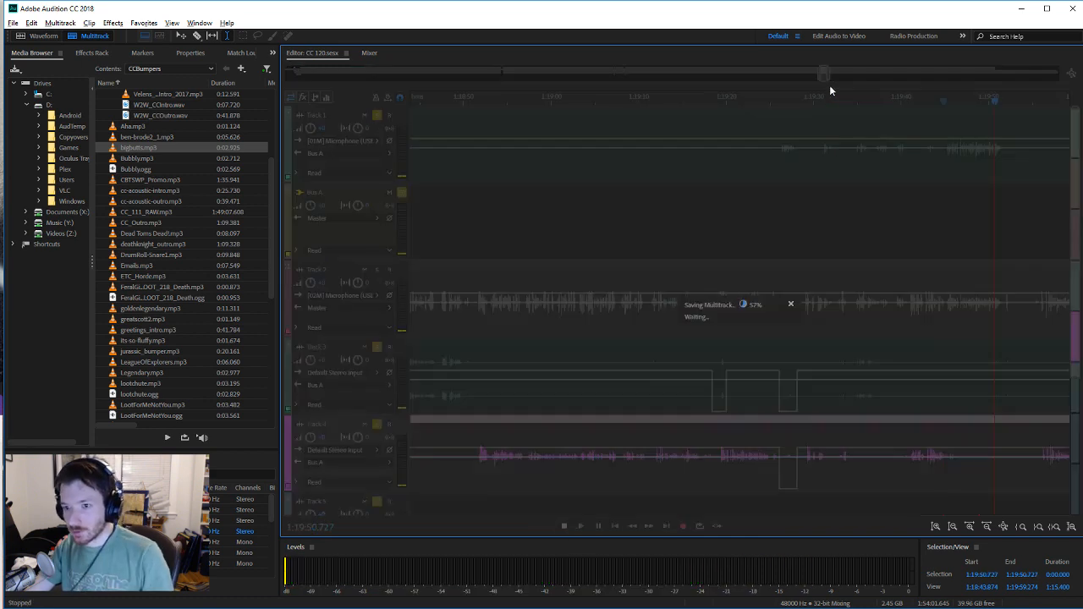
# Step: Play from about 1:19:55, silence the short noise on Track 4 between about 1:20:00 and 1:20:02, and save the session
pyautogui.moveTo(824, 74); pyautogui.dragTo(827, 75)
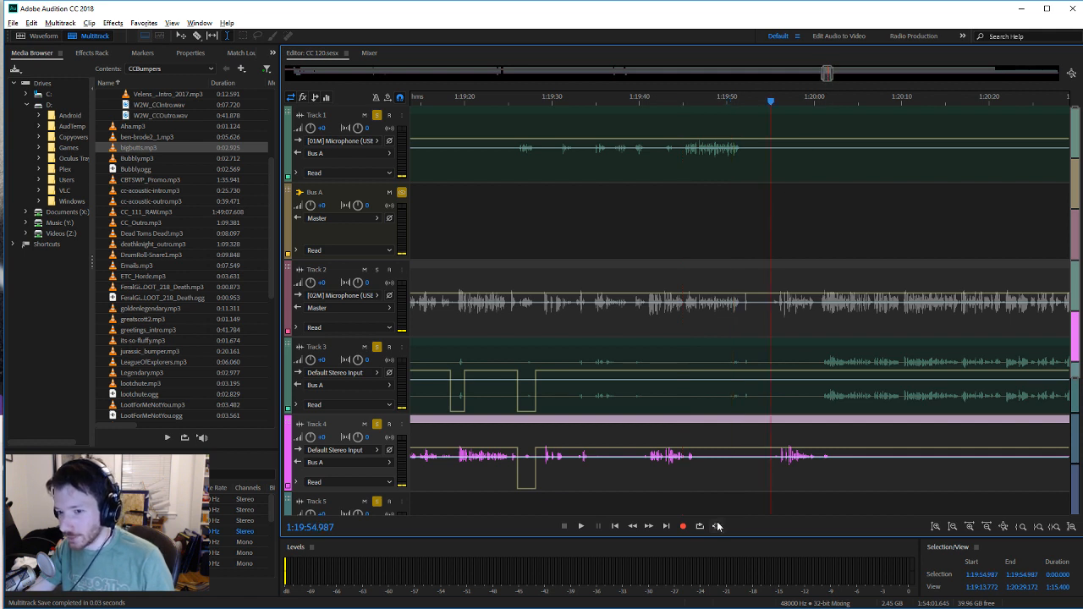
pyautogui.click(714, 403)
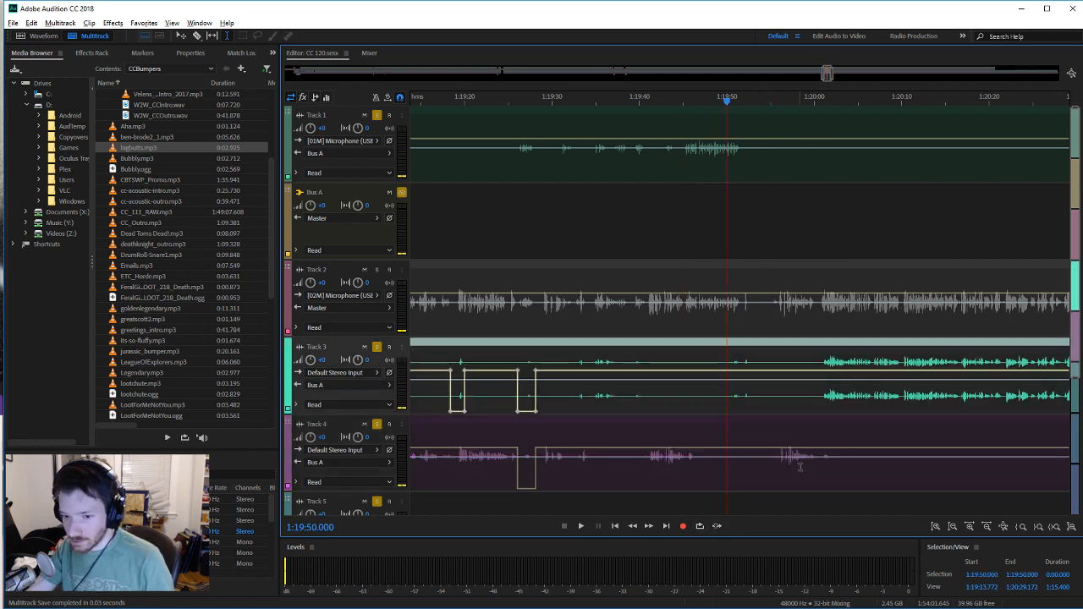
pyautogui.click(773, 466)
pyautogui.click(580, 526)
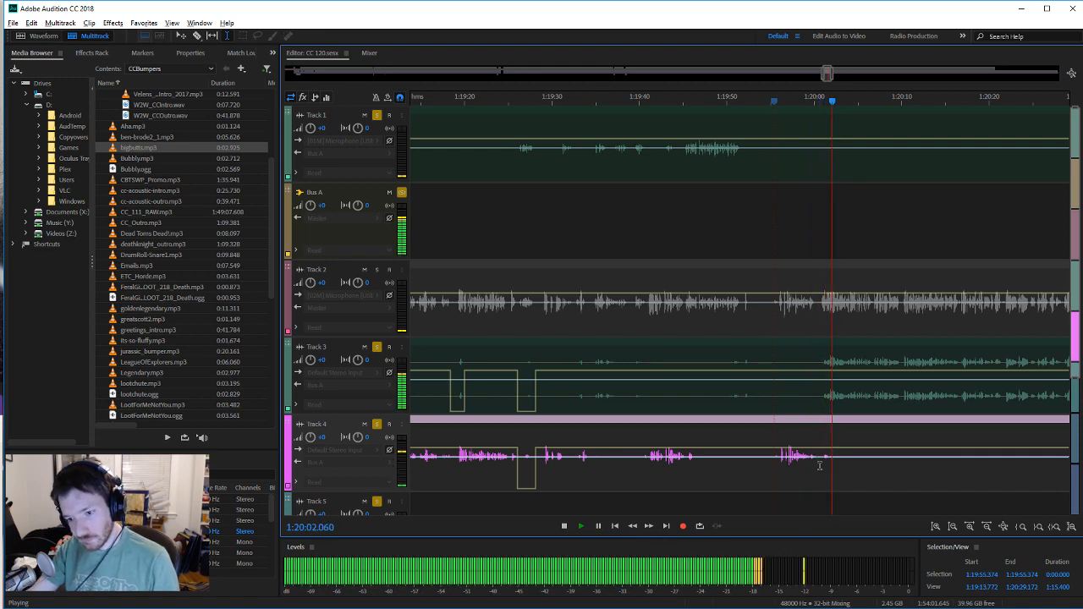
pyautogui.moveTo(833, 475); pyautogui.dragTo(818, 481)
pyautogui.click(803, 485)
pyautogui.hotkey('ctrl', 's')
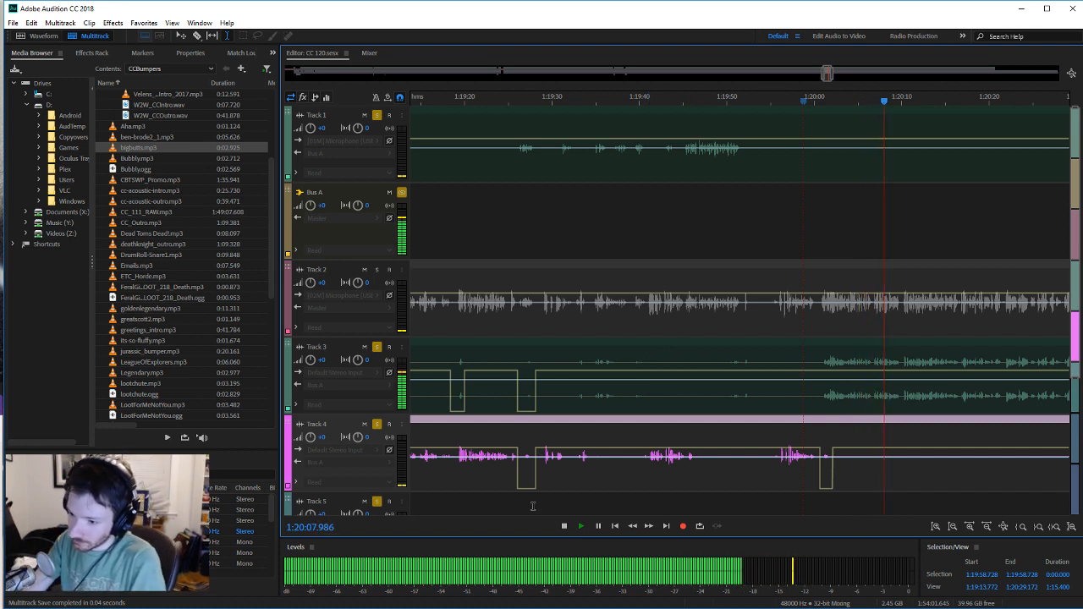
pyautogui.click(563, 526)
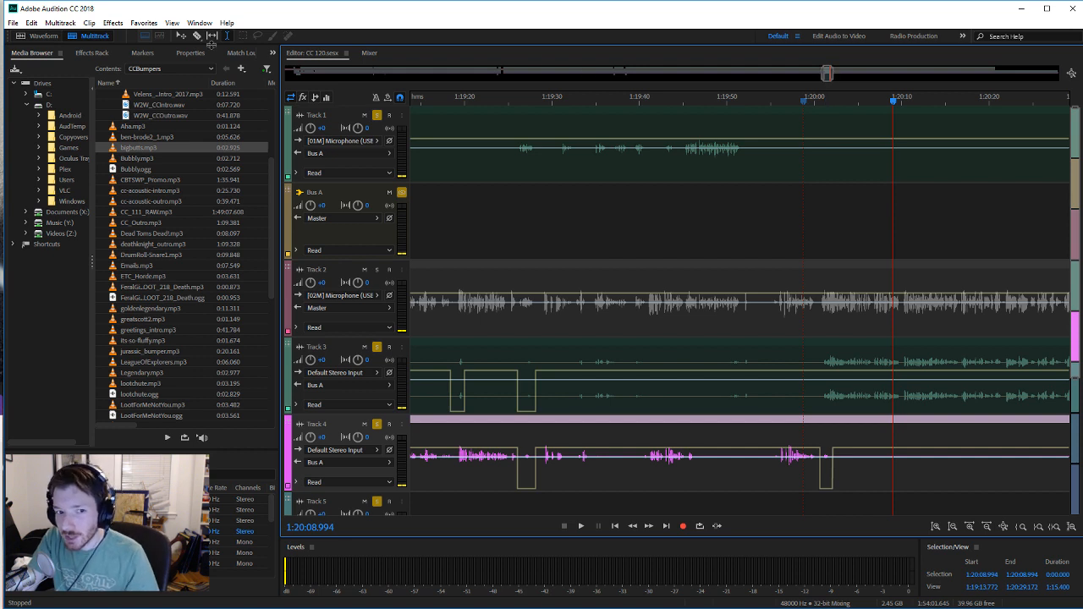
# Step: Show Track 4's effects rack and look at its Parametric Equalizer, then close the effect
pyautogui.click(93, 52)
pyautogui.click(93, 124)
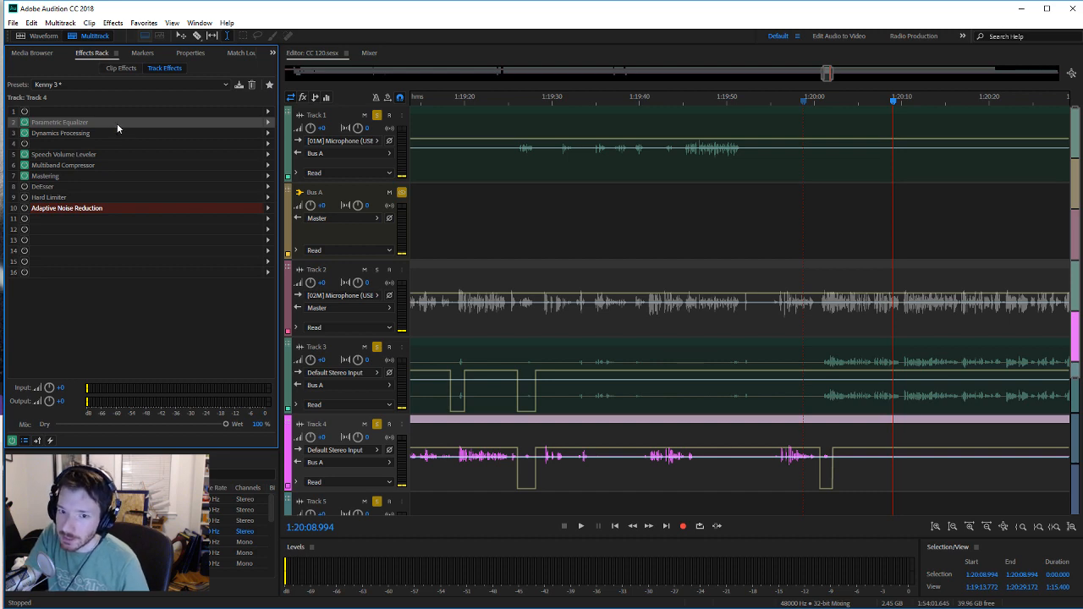
pyautogui.doubleClick(117, 123)
pyautogui.click(748, 162)
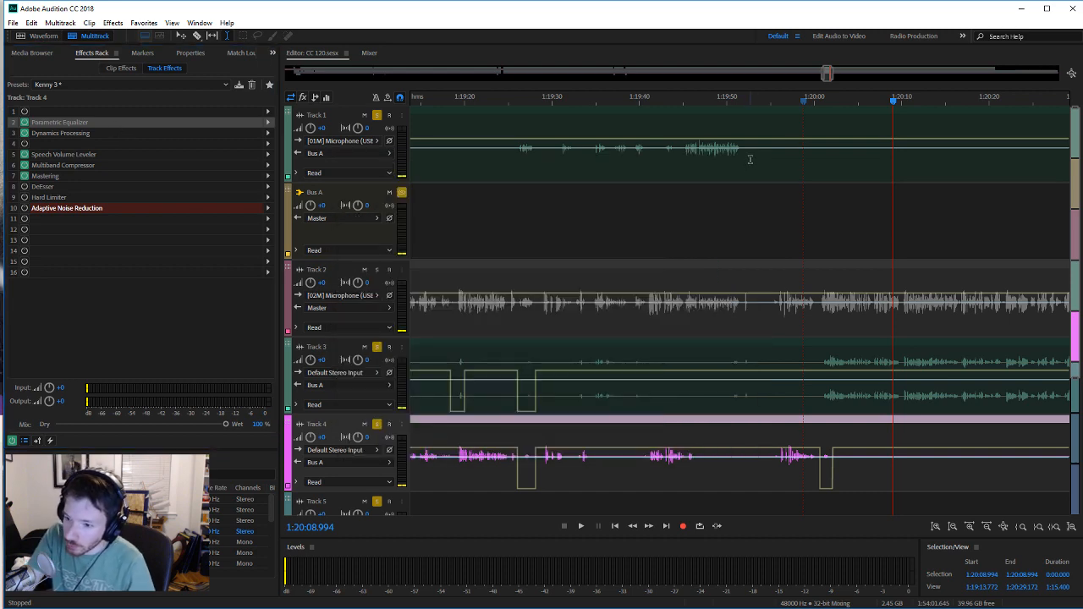
# Step: Play from about 1:20:57, silence Track 4 between about 1:20:57 and 1:20:58.6, and save the session
pyautogui.click(839, 445)
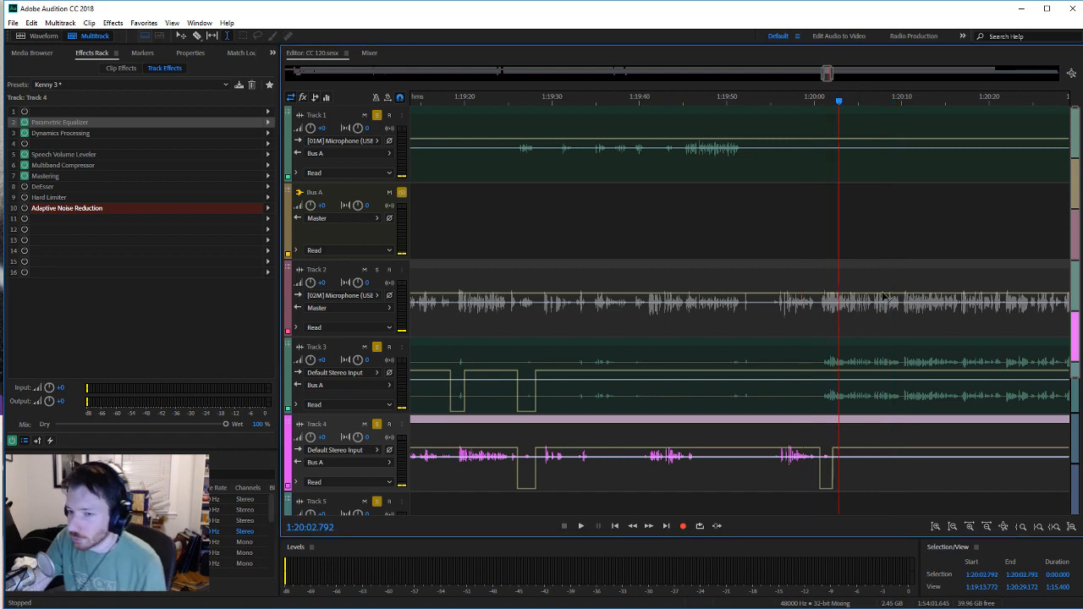
pyautogui.moveTo(827, 73); pyautogui.dragTo(834, 76)
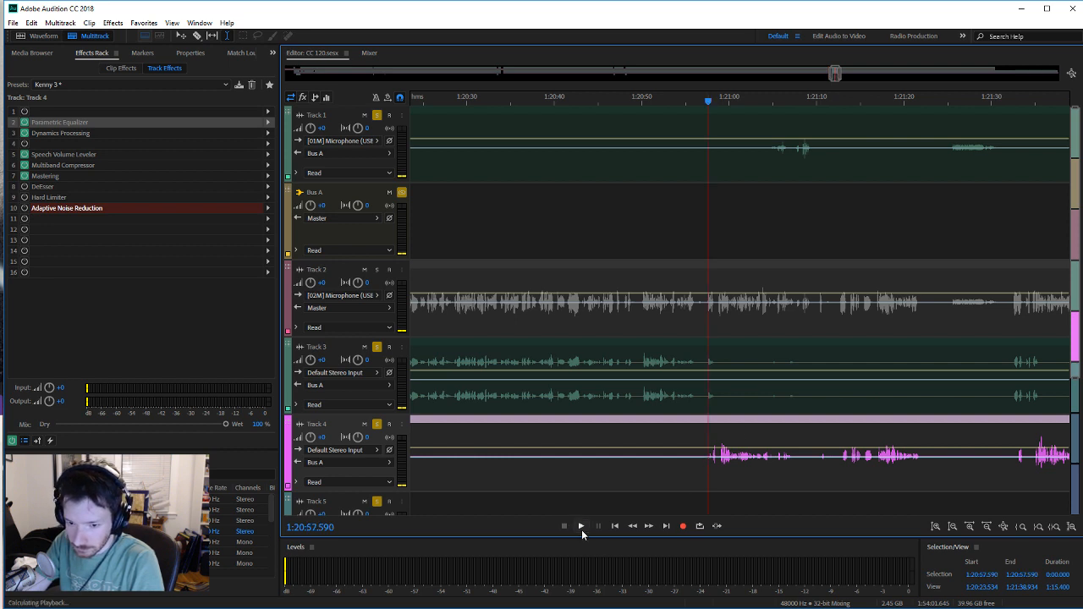
pyautogui.click(581, 527)
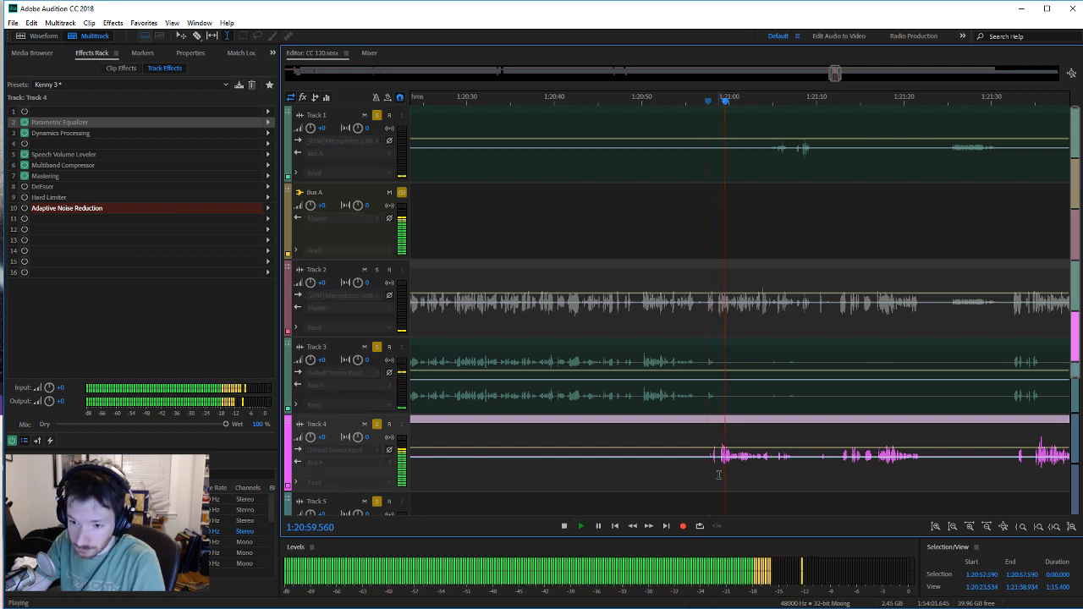
pyautogui.moveTo(717, 461); pyautogui.dragTo(704, 461)
pyautogui.hotkey('alt', 'shift', 'm')
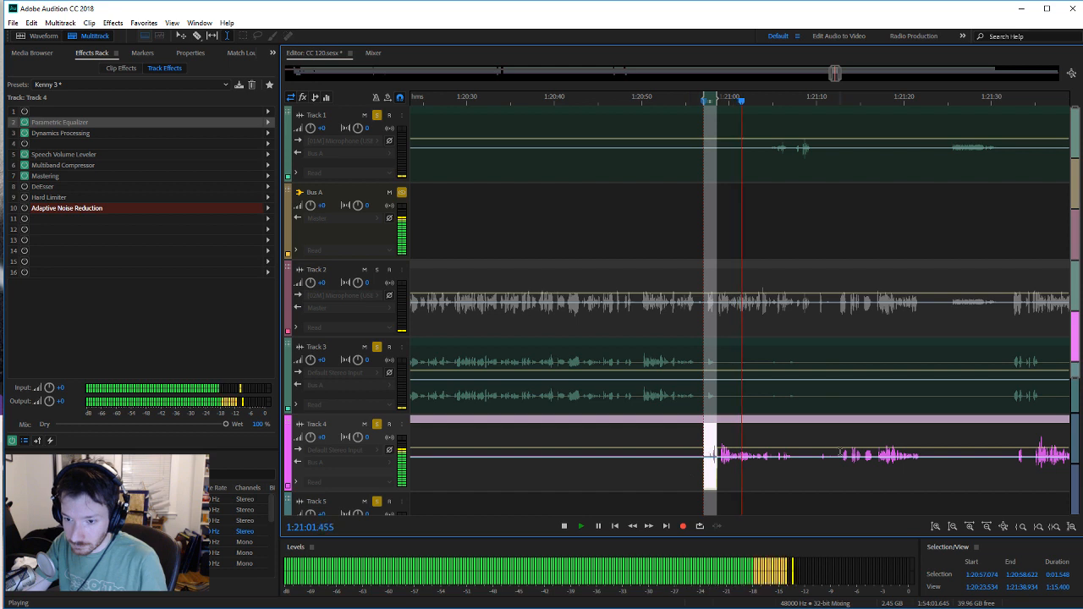
pyautogui.click(840, 476)
pyautogui.hotkey('ctrl', 's')
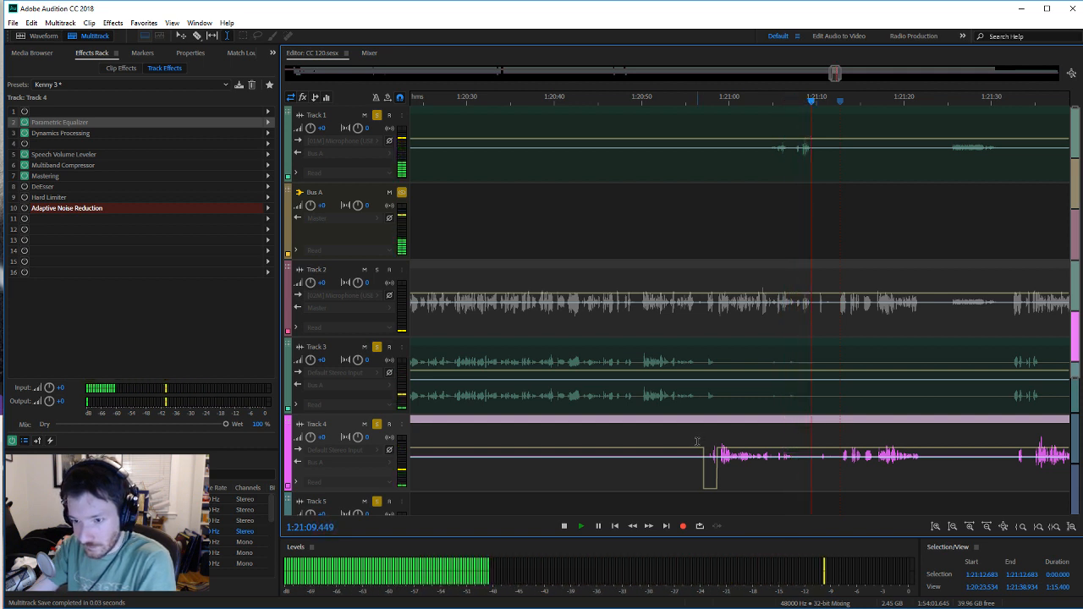
pyautogui.click(565, 526)
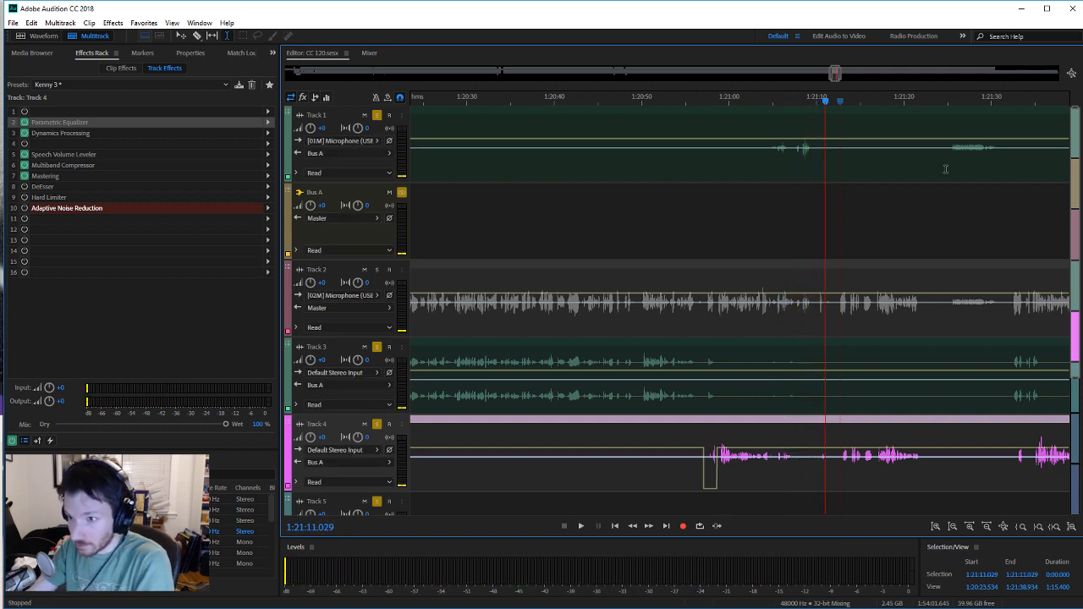
# Step: Show the media files in the CCBumpers folder, and play the noise on Track 1 from 1:21:25.389
pyautogui.click(951, 156)
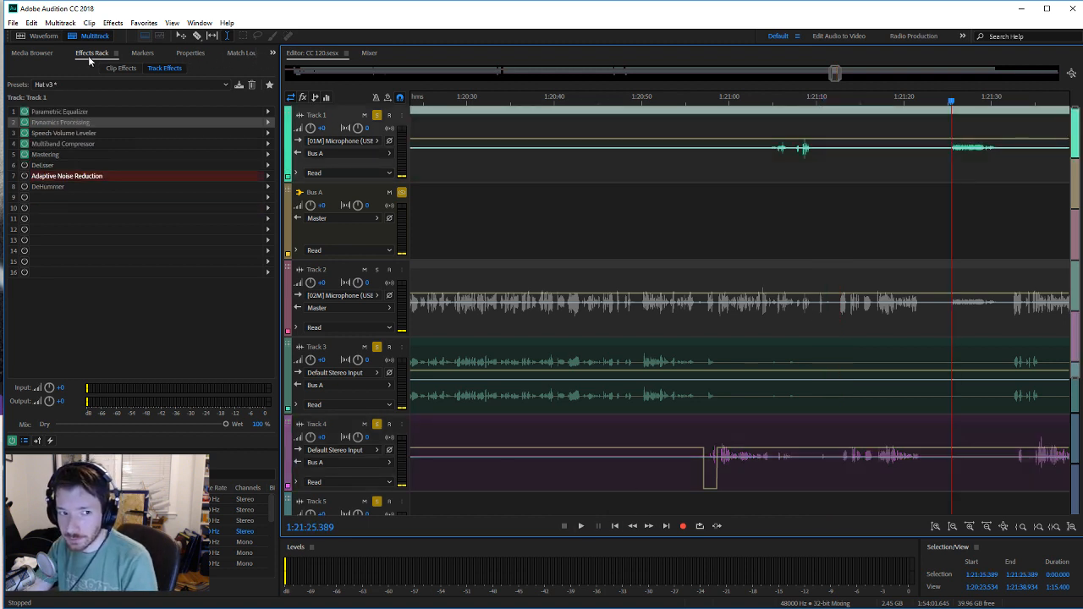
pyautogui.click(54, 54)
pyautogui.click(580, 525)
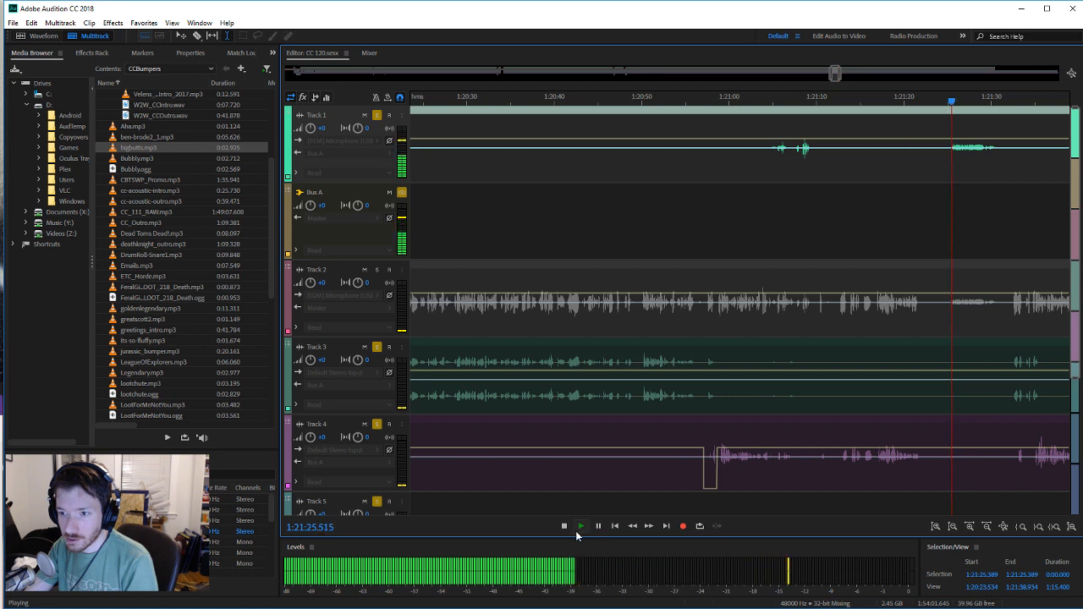
pyautogui.click(564, 526)
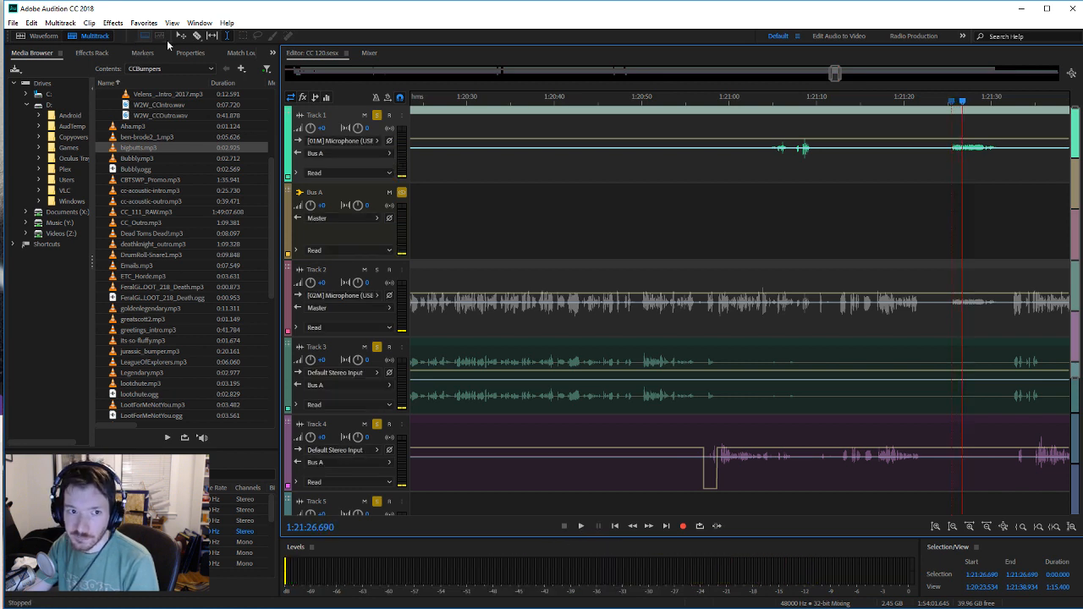
# Step: Split all clips at about 1:21:25 and 1:21:31, and delete the Track 1 piece between the cuts
pyautogui.click(1000, 149)
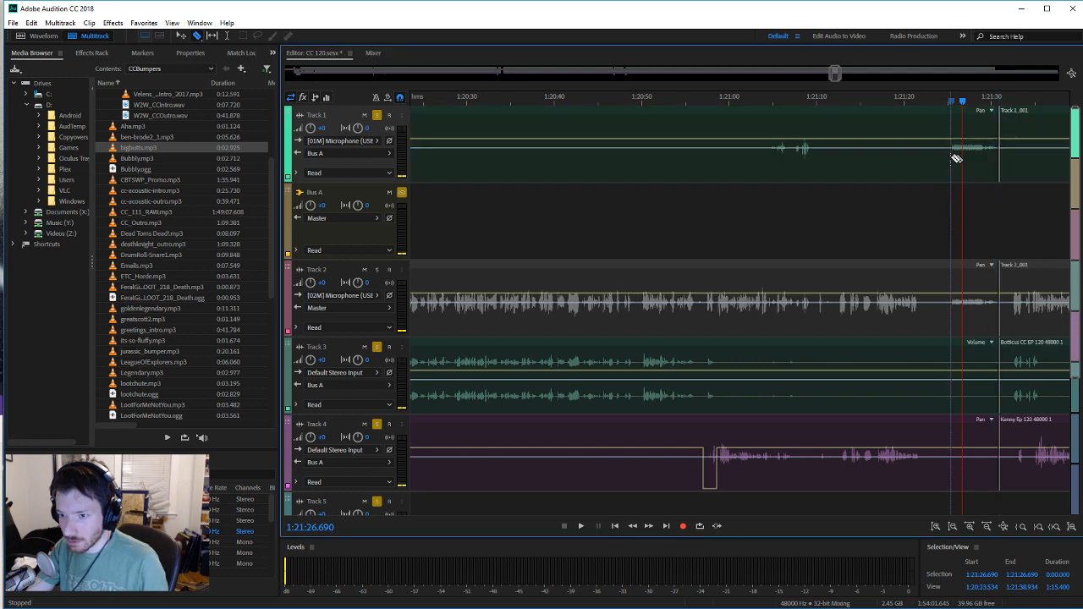
pyautogui.click(949, 157)
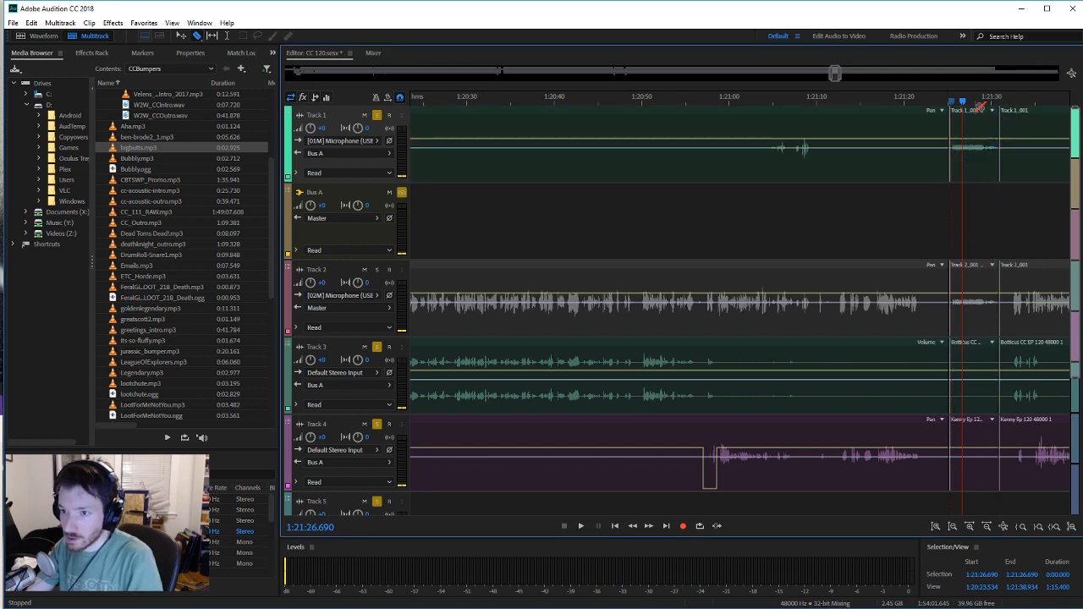
pyautogui.click(979, 108)
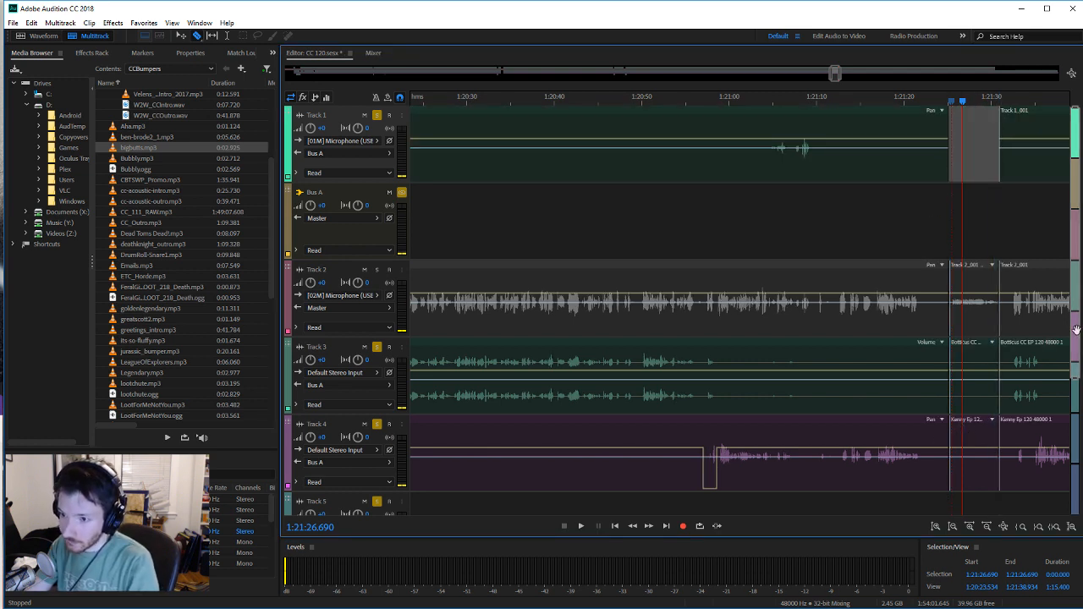
# Step: Insert OtherSegment.mp3 from the CCBumpers folder onto Track 5 near 1:21:28, accepting a copy conformed to the session's sample rate
pyautogui.scroll(-2, 1032, 336)
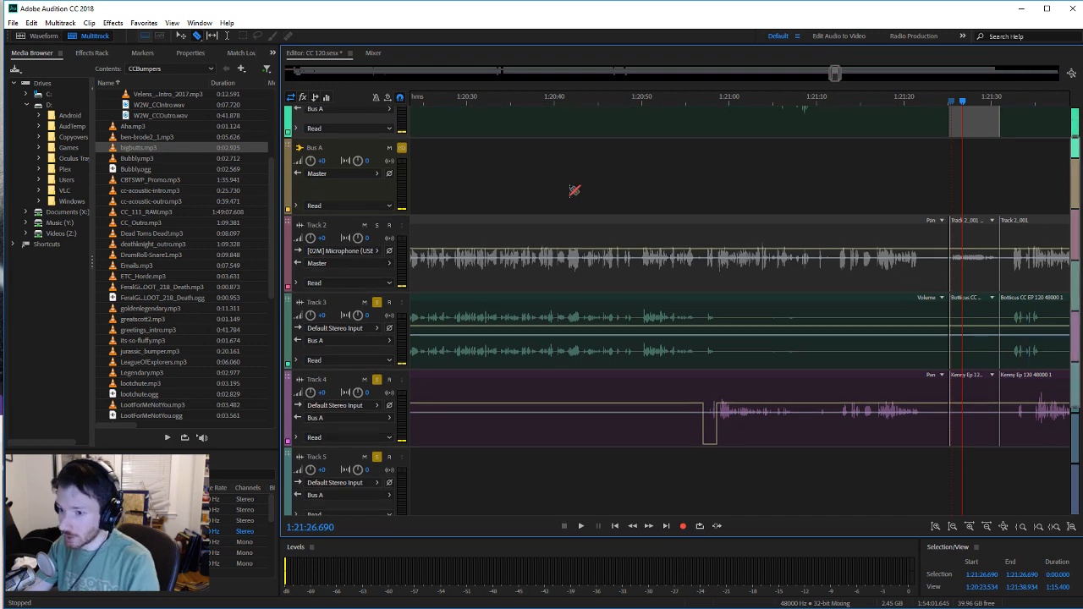
pyautogui.scroll(-4, 207, 287)
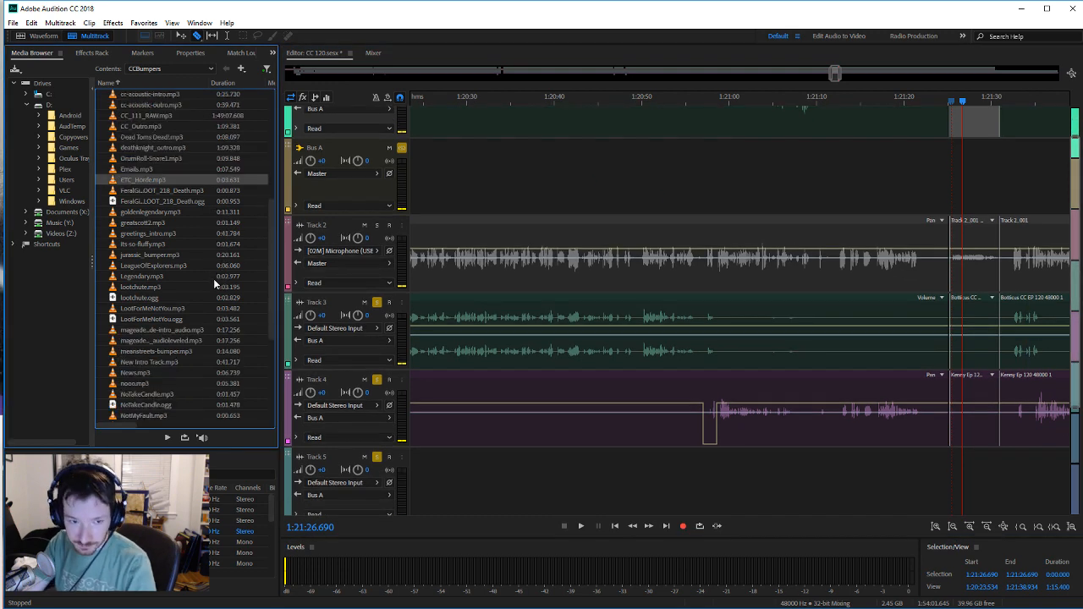
pyautogui.moveTo(142, 394); pyautogui.dragTo(1012, 447)
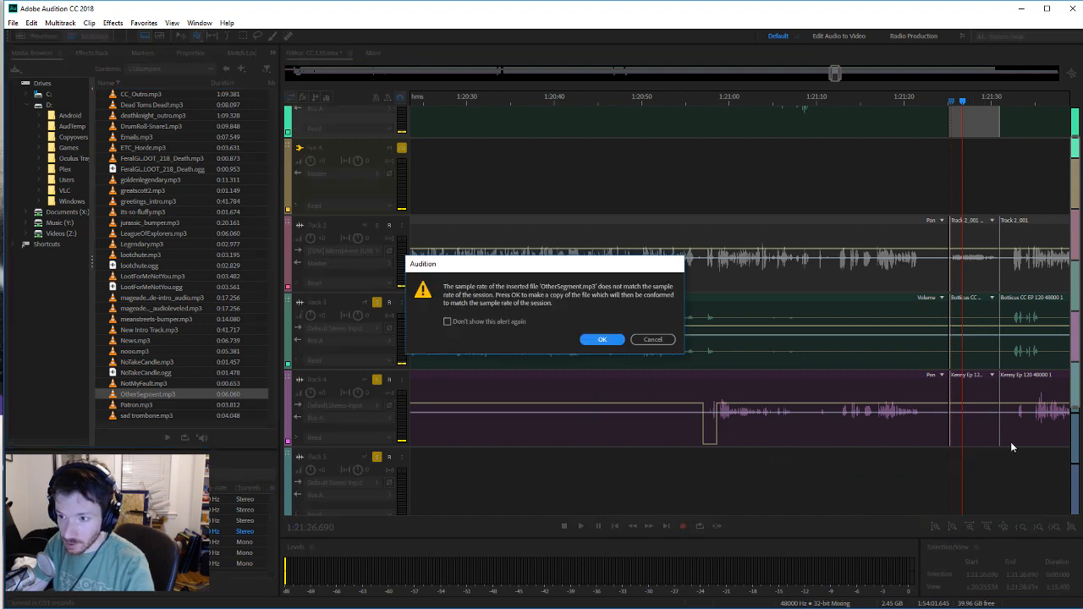
pyautogui.click(595, 340)
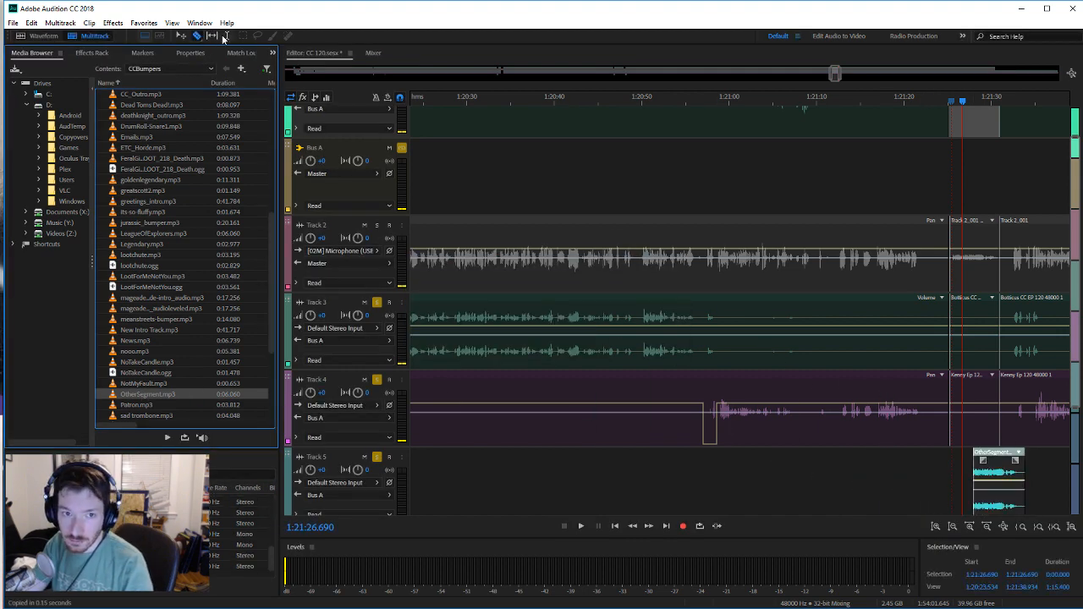
# Step: Add a curved fade-out to the OtherSegment clip starting at about 1:21:29, and play the transition from about 1:21:28
pyautogui.click(1013, 343)
pyautogui.moveTo(1001, 458)
pyautogui.mouseDown()
pyautogui.moveTo(1020, 491)
pyautogui.moveTo(1003, 470)
pyautogui.moveTo(1002, 499)
pyautogui.mouseUp()
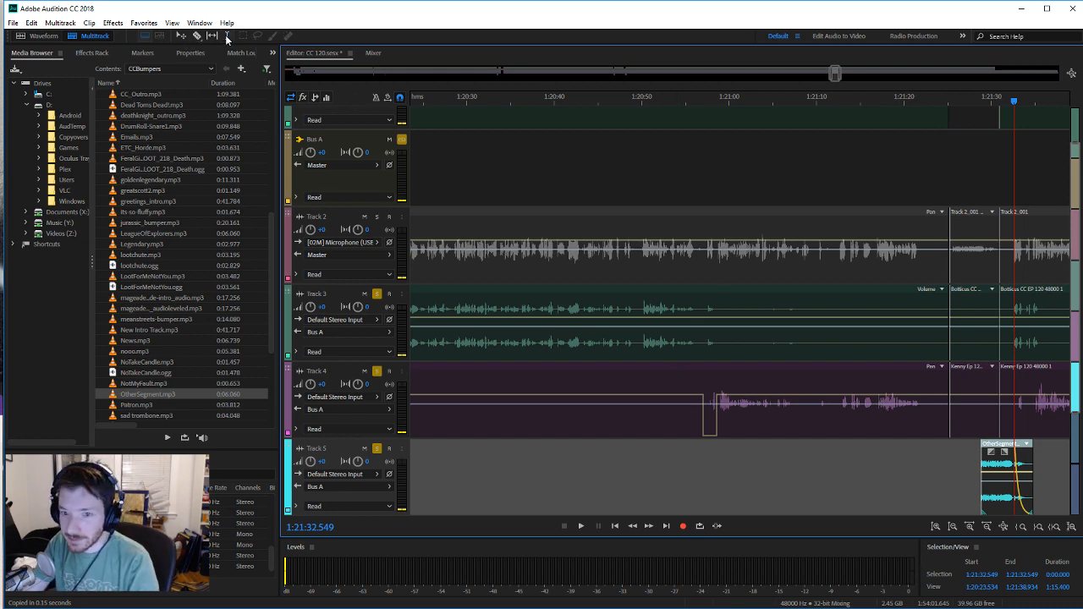
pyautogui.click(976, 485)
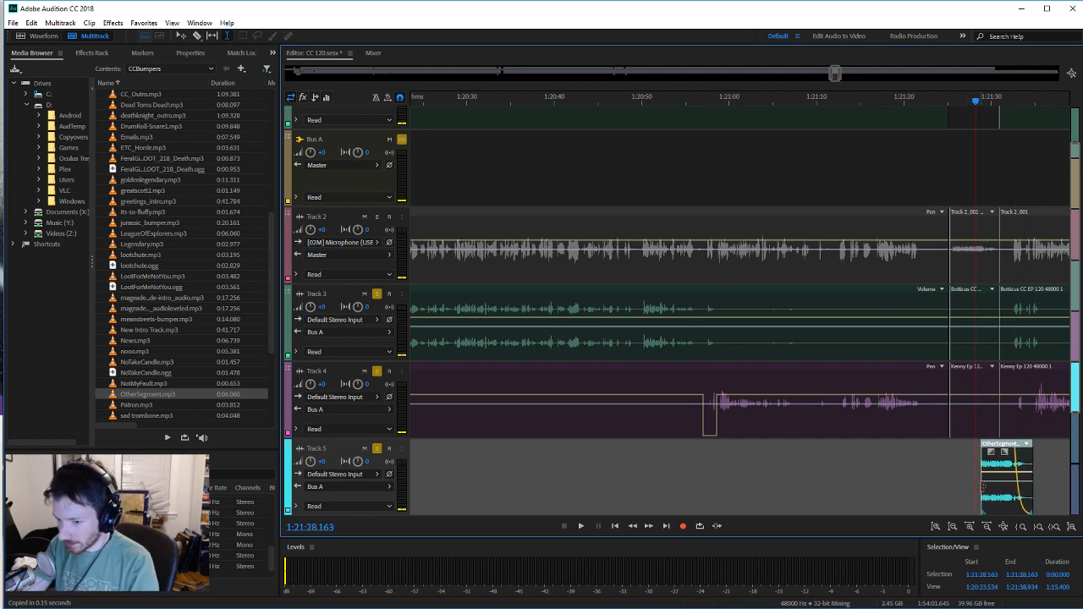
pyautogui.click(978, 485)
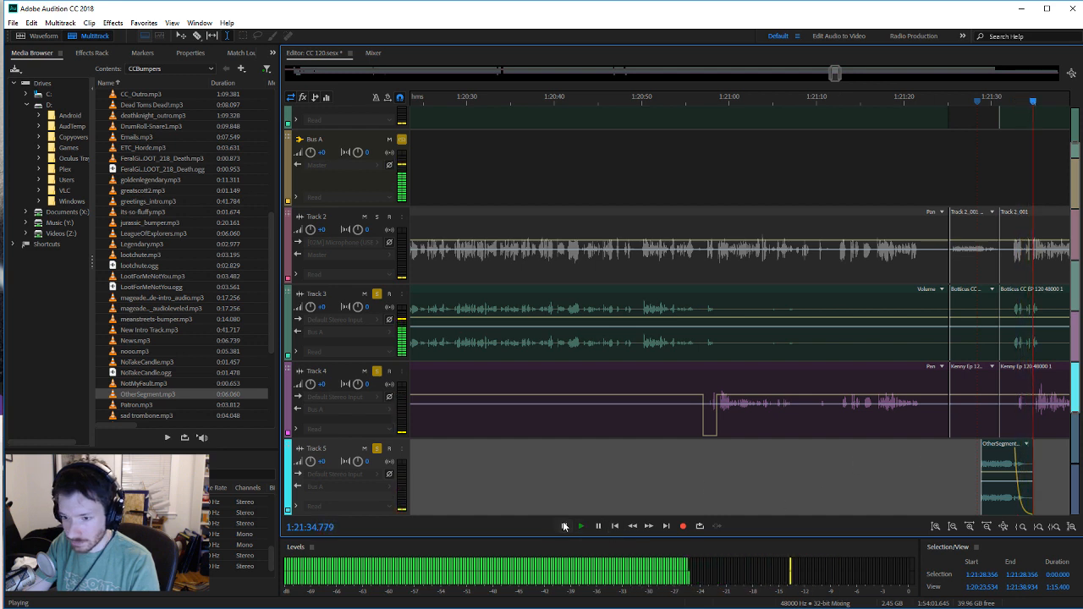
pyautogui.click(563, 523)
pyautogui.click(582, 526)
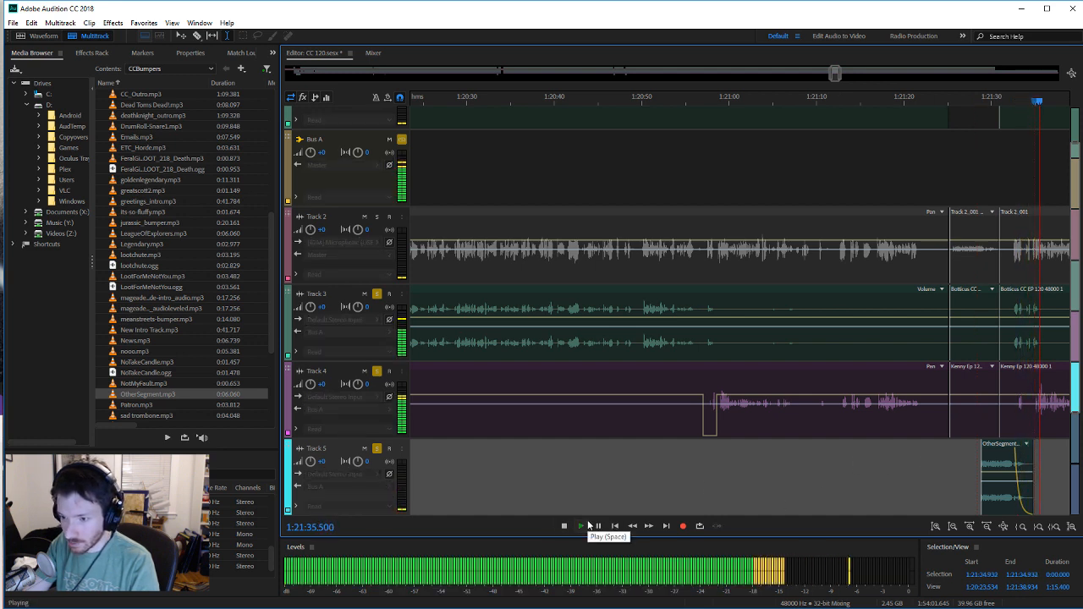
pyautogui.click(562, 525)
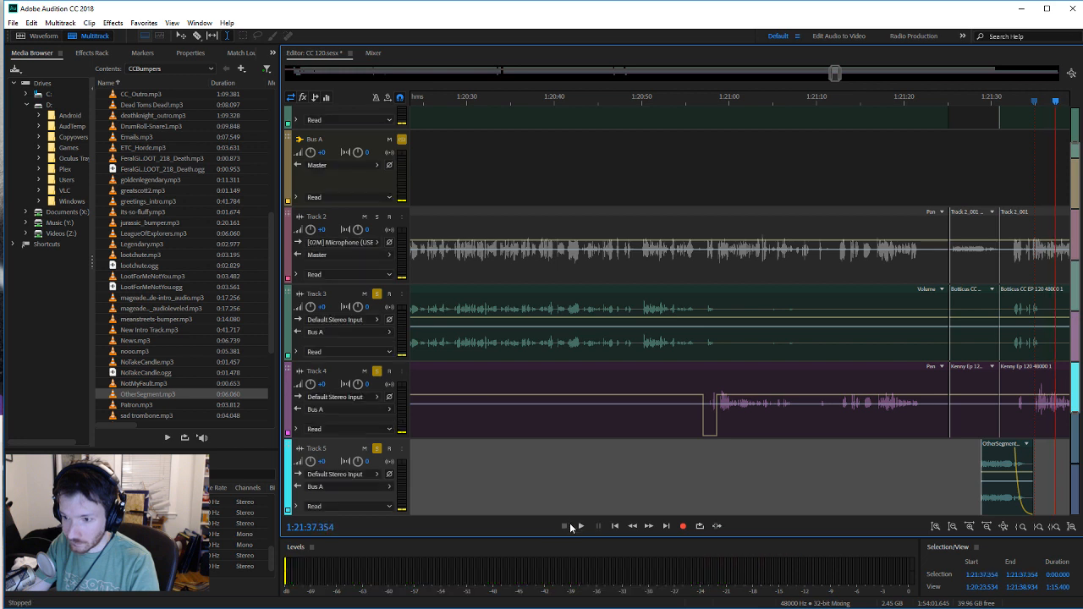
# Step: Silence Track 3 between about 1:21:32 and 1:21:36, and Track 4 between about 1:21:32 and 1:21:34
pyautogui.moveTo(1042, 347); pyautogui.dragTo(1010, 383)
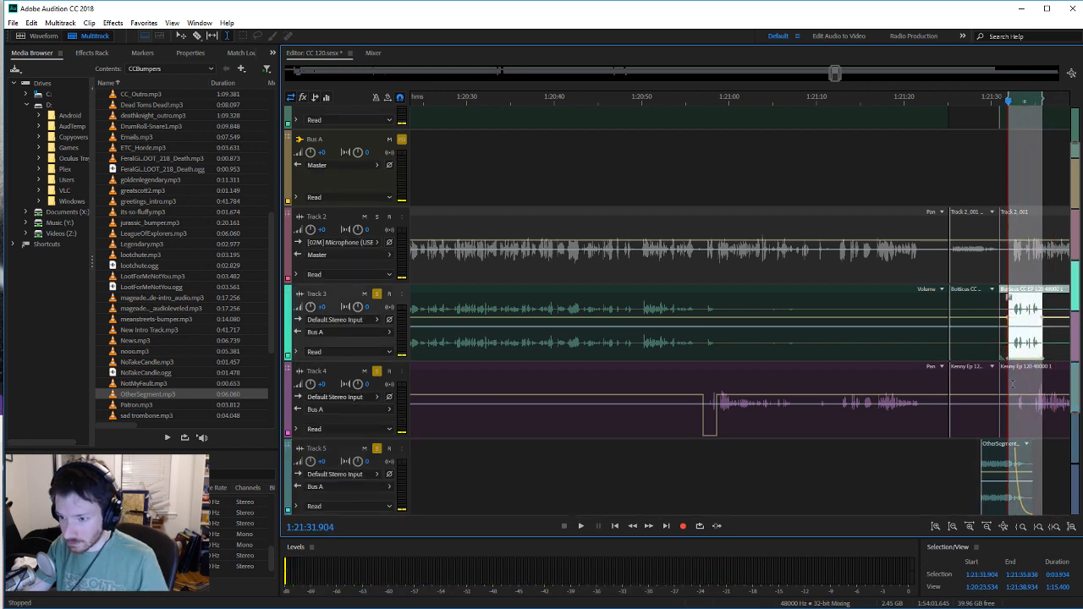
pyautogui.click(1027, 412)
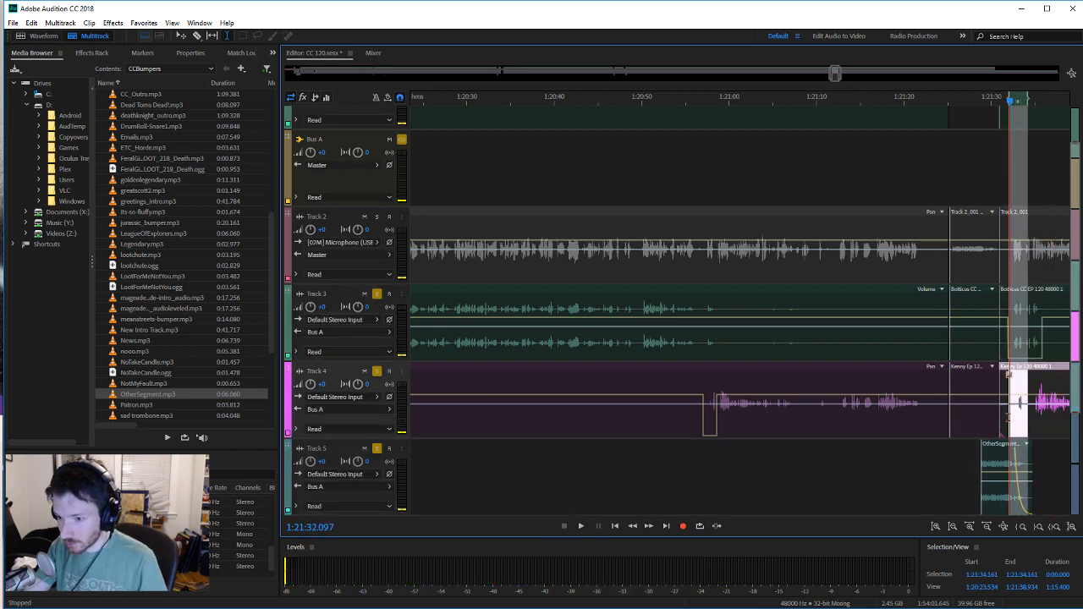
pyautogui.moveTo(1007, 417); pyautogui.dragTo(1007, 417)
pyautogui.hotkey('shift', 'u')
# Step: Move the OtherSegment clip on Track 5 to start at about 1:21:31, and play the transition from 1:21:30
pyautogui.moveTo(998, 445); pyautogui.dragTo(1016, 449)
pyautogui.click(984, 468)
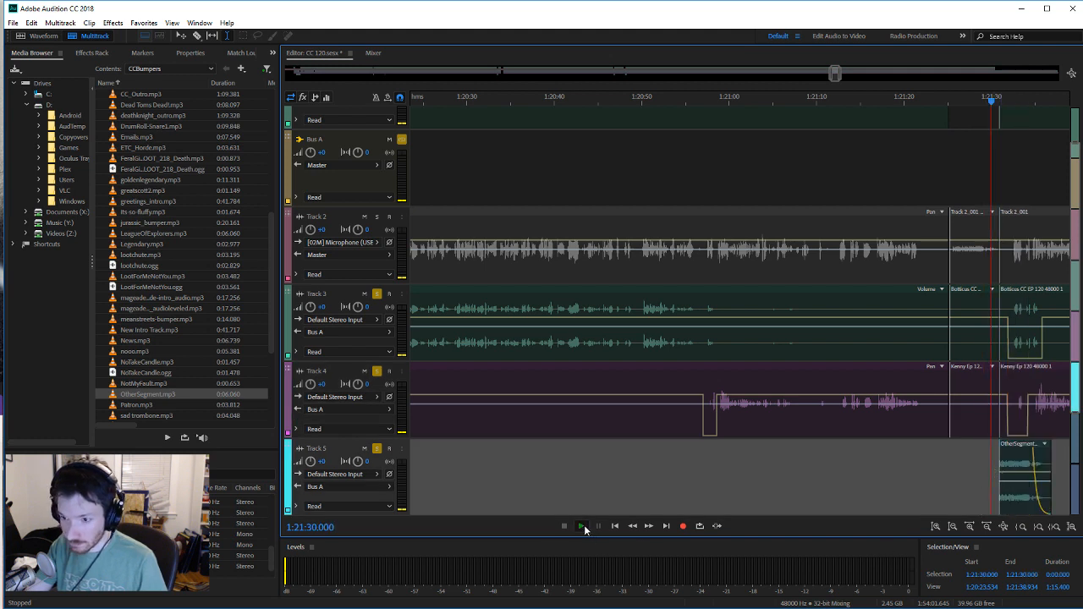
pyautogui.click(582, 527)
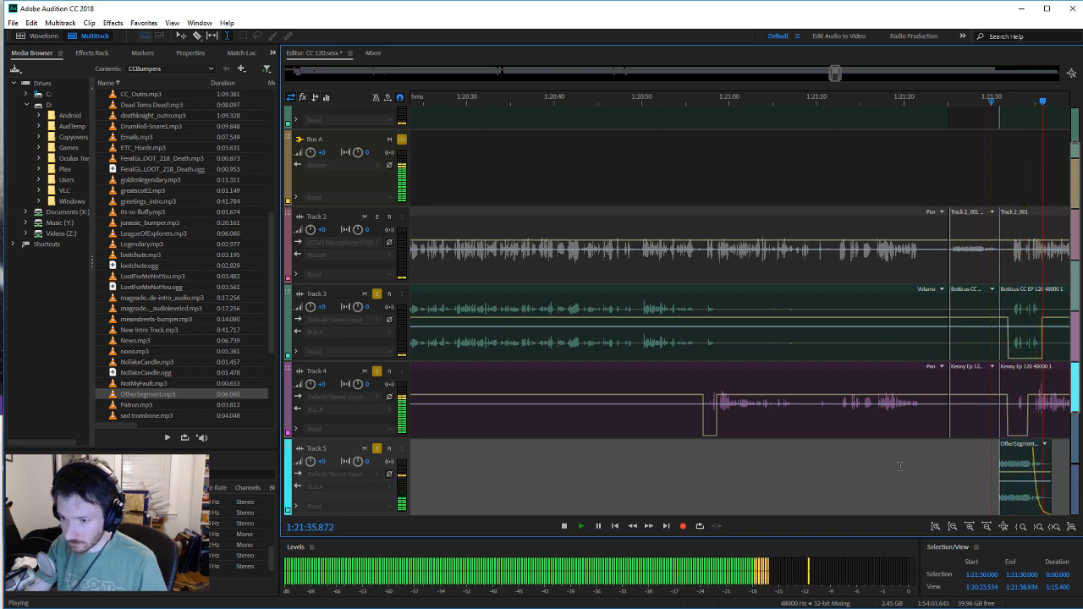
pyautogui.click(1040, 474)
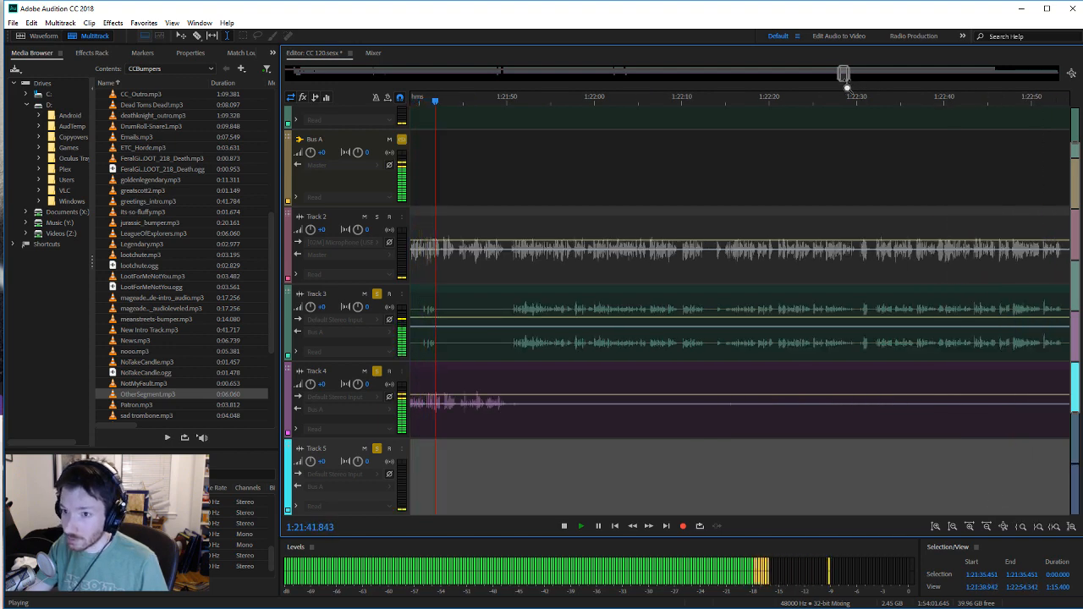
# Step: Straighten the OtherSegment clip's fade-out curve, play from 1:21:34.002 to check it, and save the session
pyautogui.moveTo(843, 76); pyautogui.dragTo(838, 74)
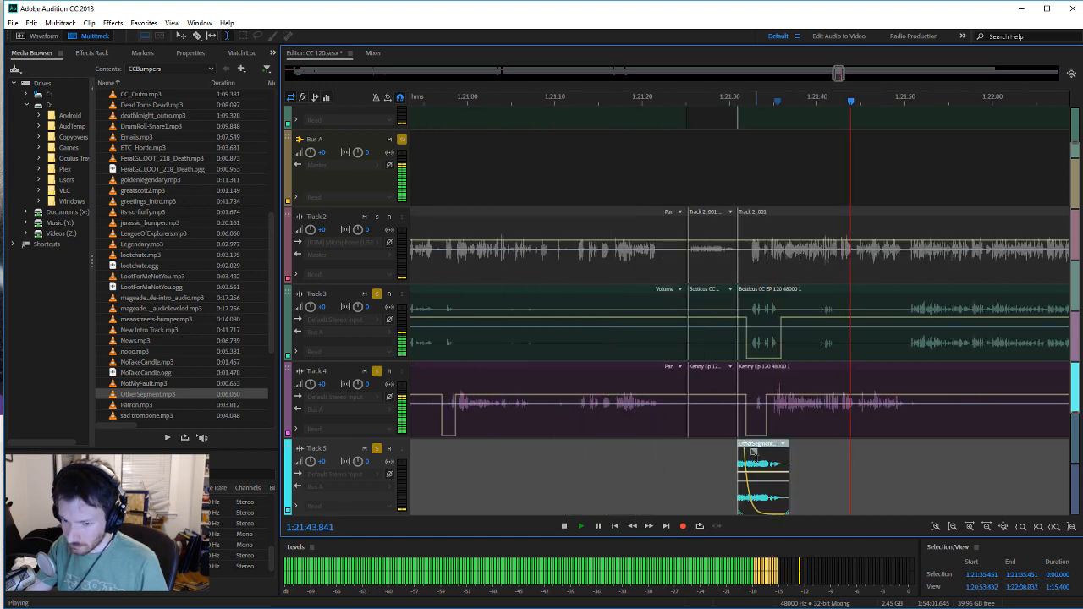
pyautogui.moveTo(753, 453); pyautogui.dragTo(772, 403)
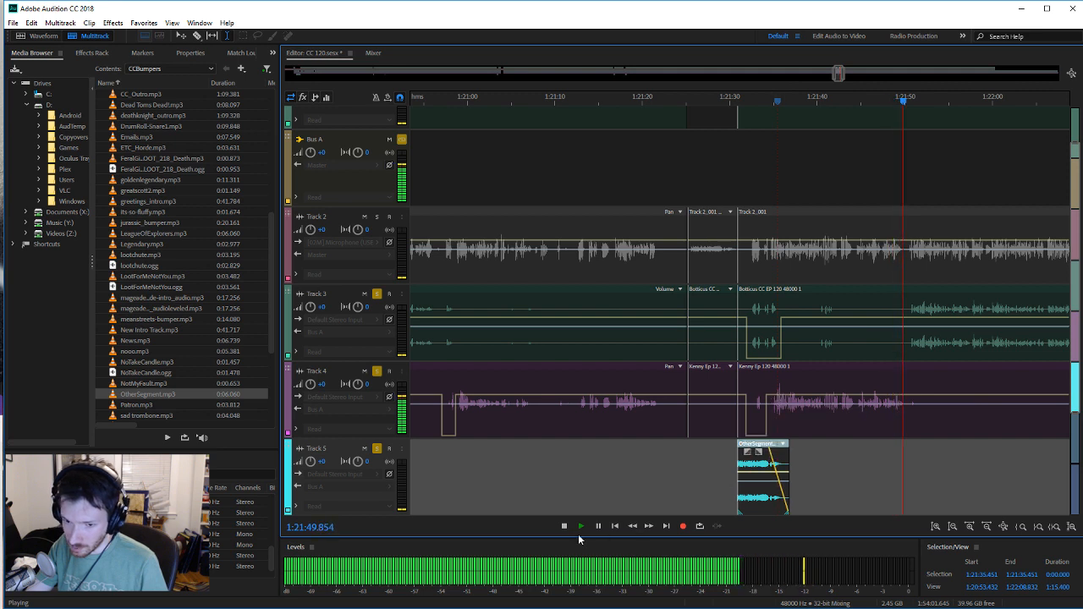
pyautogui.press('space')
pyautogui.click(766, 465)
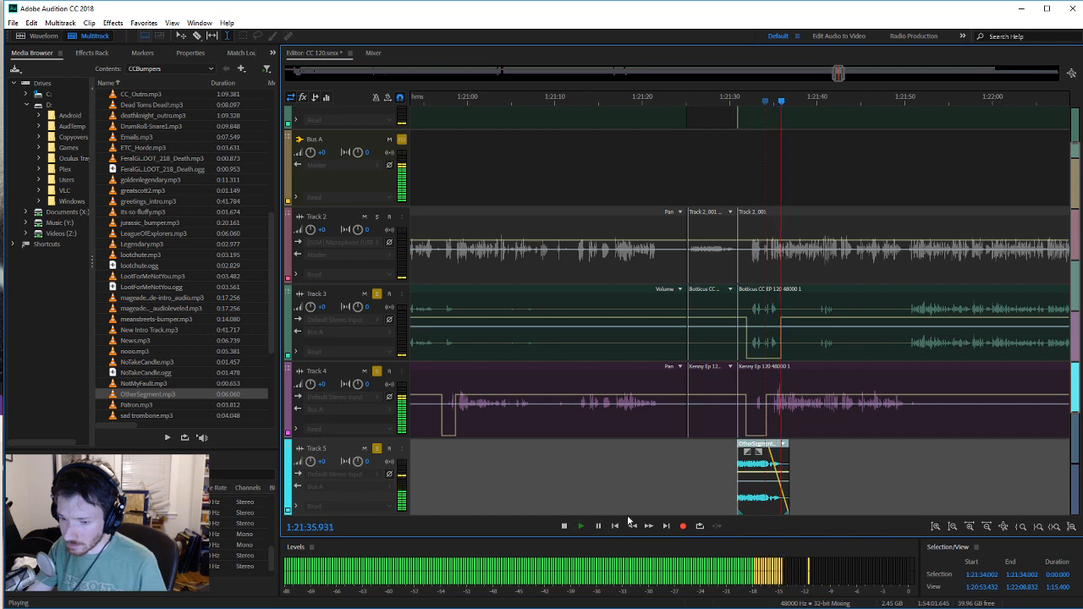
pyautogui.click(564, 529)
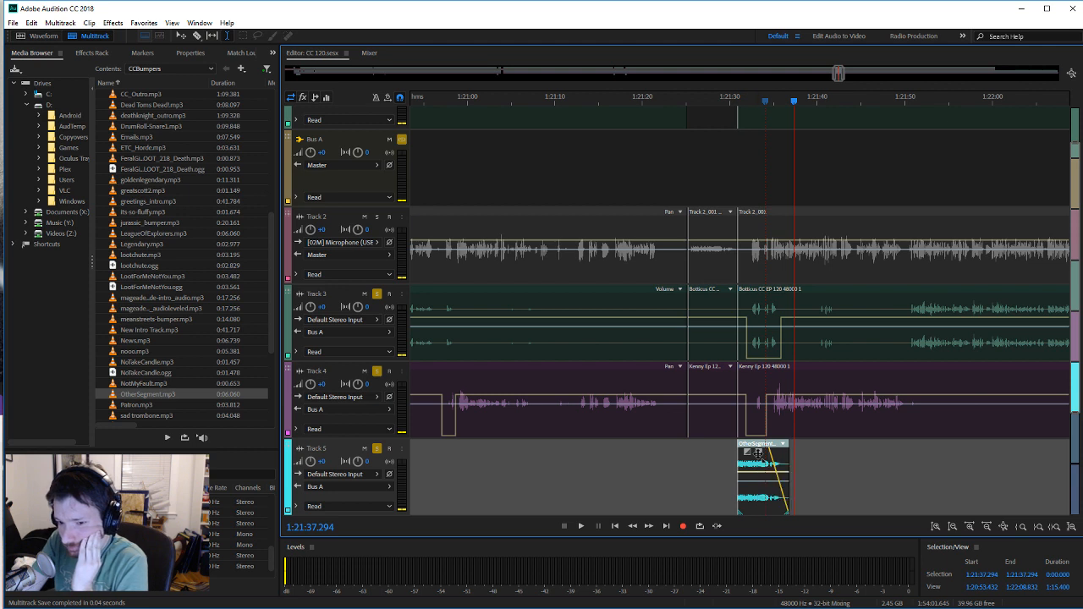
# Step: Move the OtherSegment clip to start at about 1:21:30 with an outward-curved fade-out, play from 1:21:32.454, and save the session
pyautogui.moveTo(758, 454); pyautogui.dragTo(764, 444)
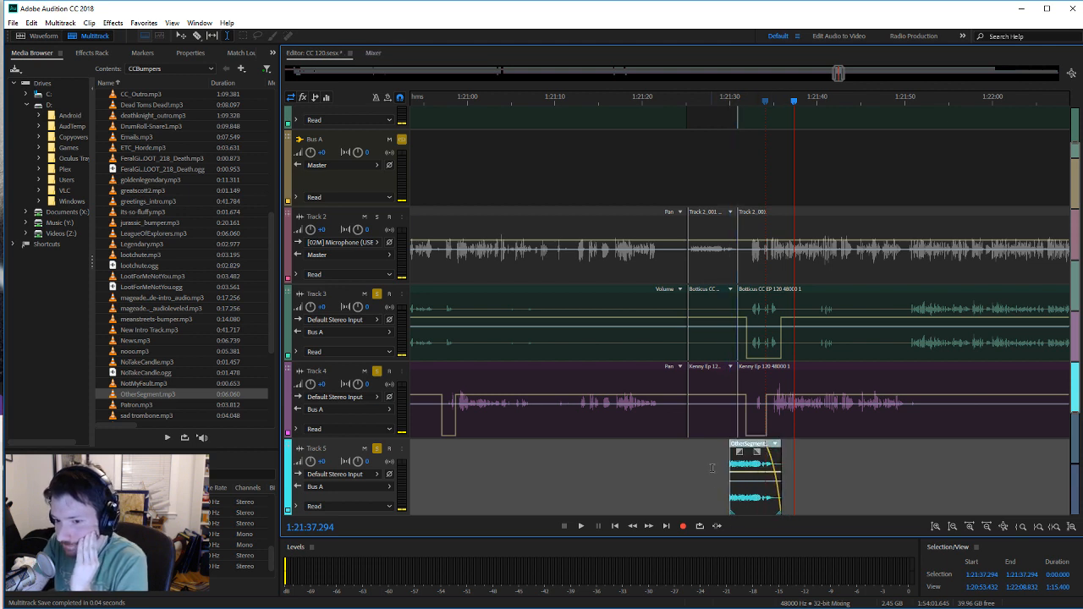
pyautogui.click(715, 478)
pyautogui.click(752, 486)
pyautogui.press('space')
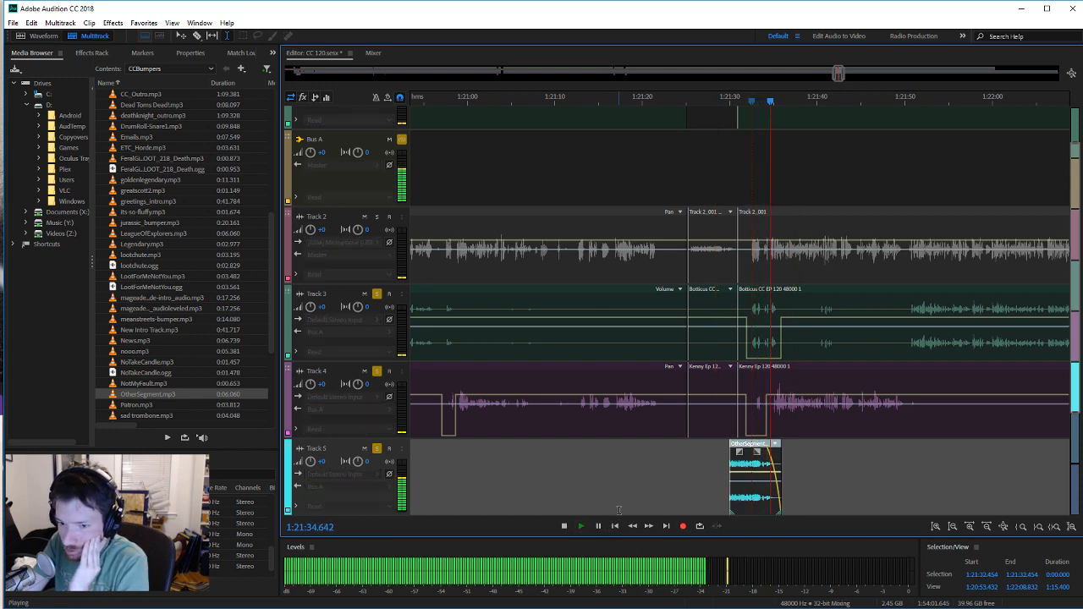
pyautogui.click(565, 528)
pyautogui.scroll(2, 838, 328)
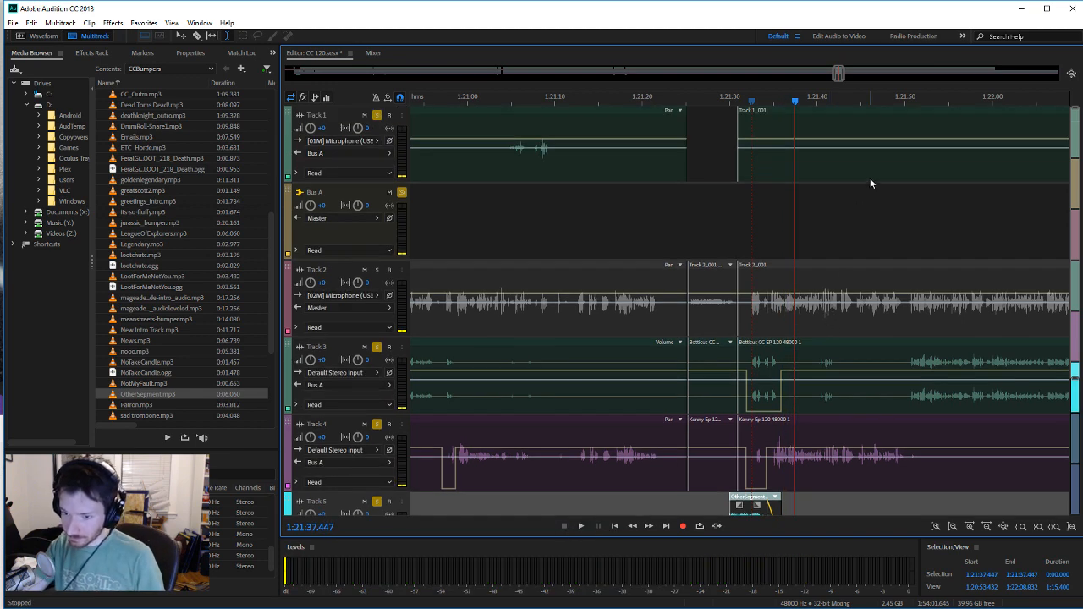
# Step: Play the start of Track 4's speech from 1:23:57.816 and Track 3's noise from 1:24:07.942, and save the session
pyautogui.moveTo(837, 74); pyautogui.dragTo(854, 85)
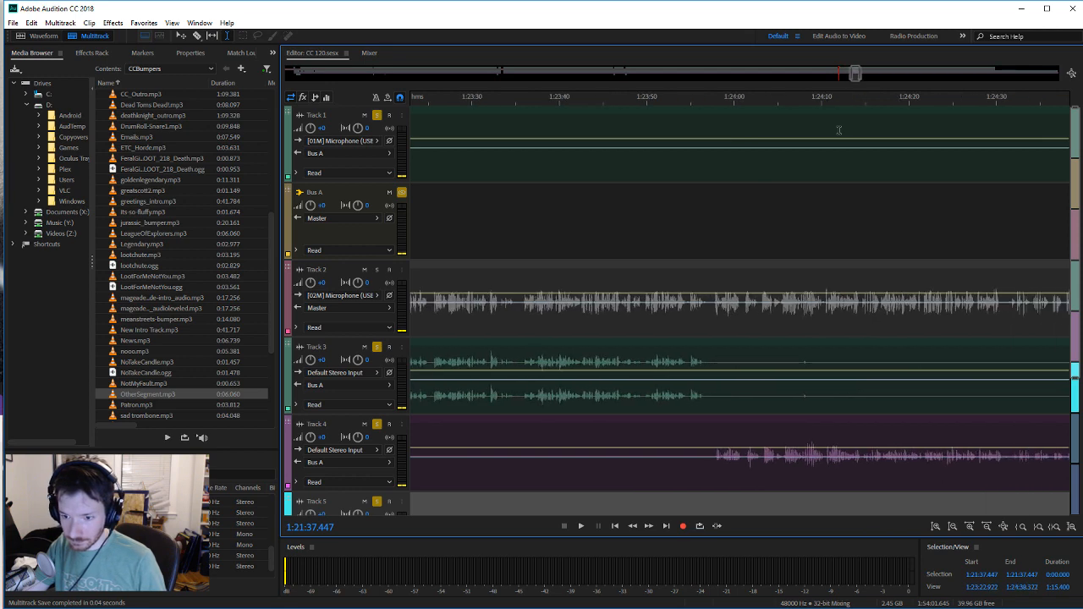
pyautogui.click(715, 461)
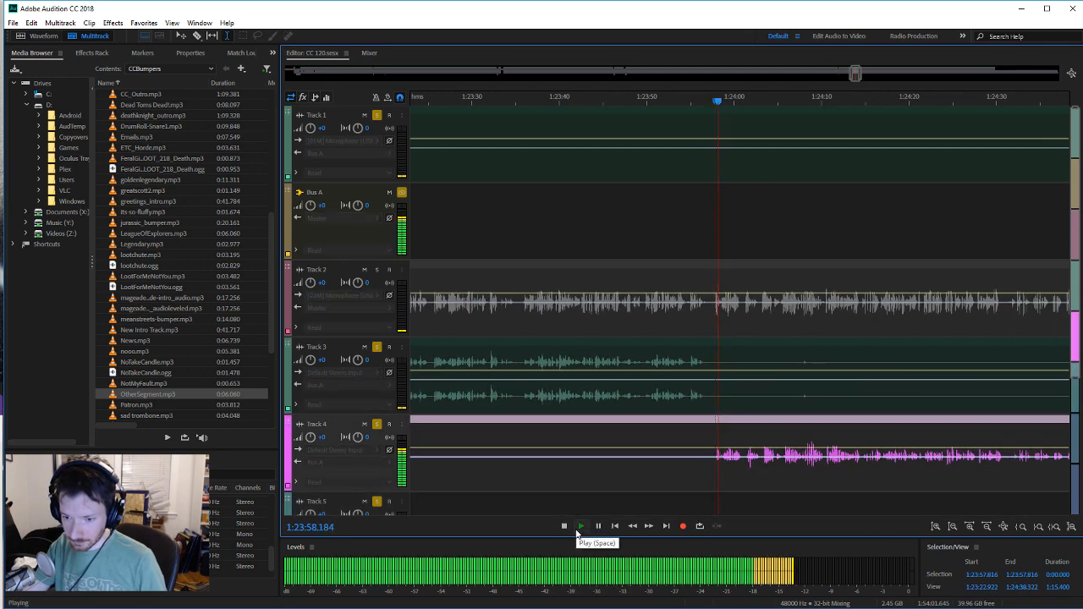
pyautogui.press('space')
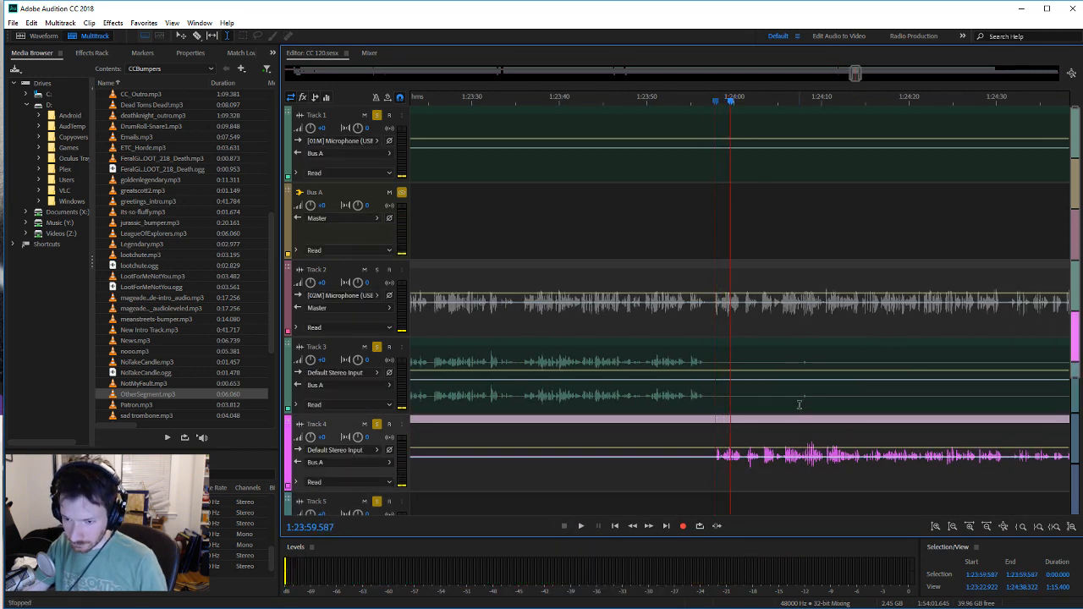
pyautogui.click(803, 403)
pyautogui.click(581, 526)
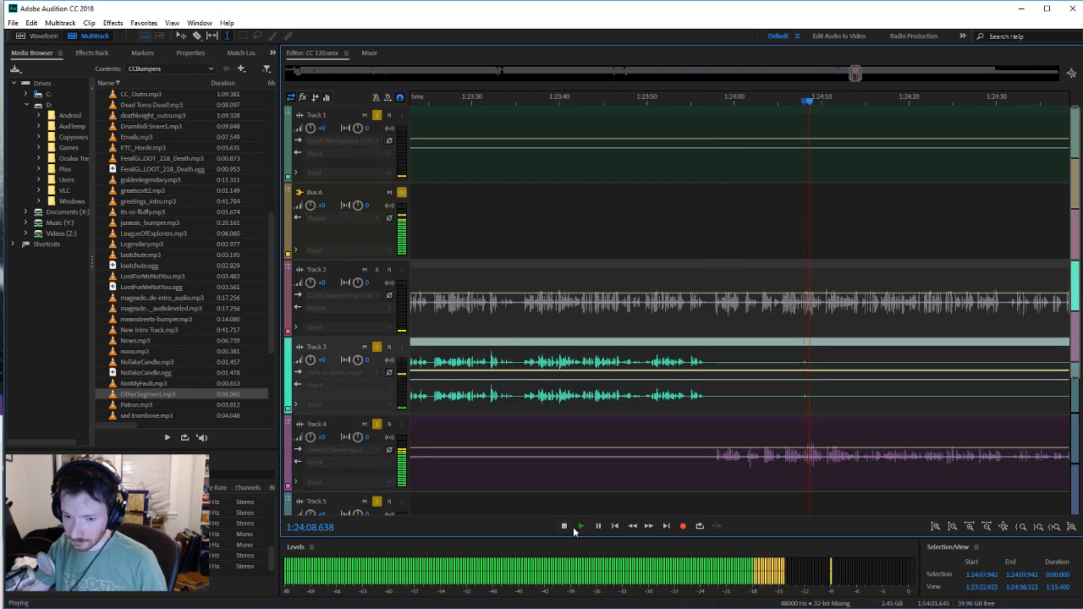
pyautogui.hotkey('ctrl', 's')
# Step: Play Track 3's two short noises from 1:24:51.903 and 1:25:03.771, and save the session
pyautogui.moveTo(855, 75); pyautogui.dragTo(860, 77)
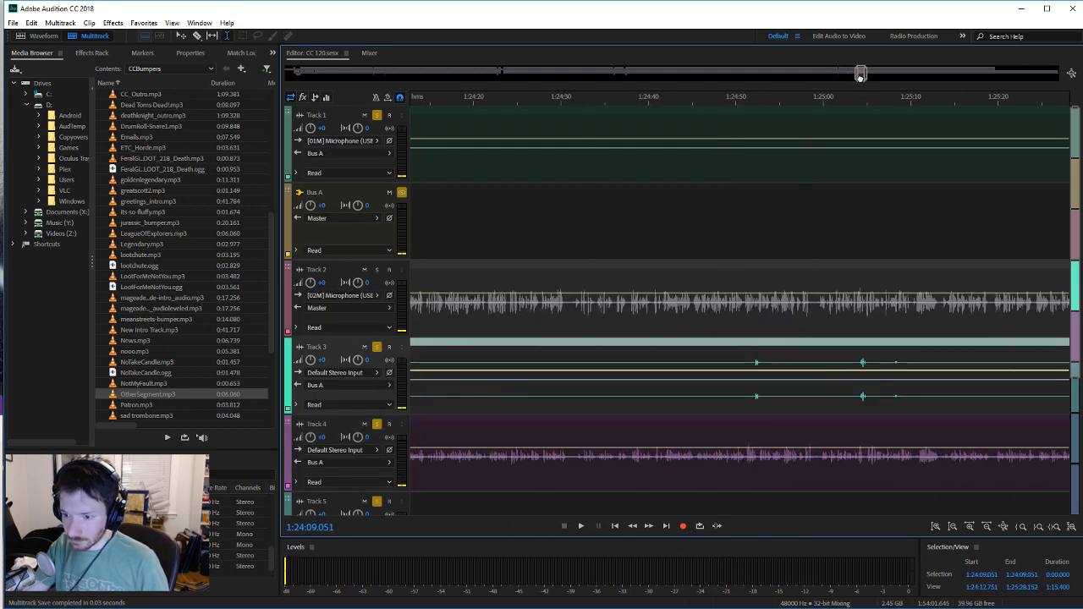
pyautogui.click(752, 400)
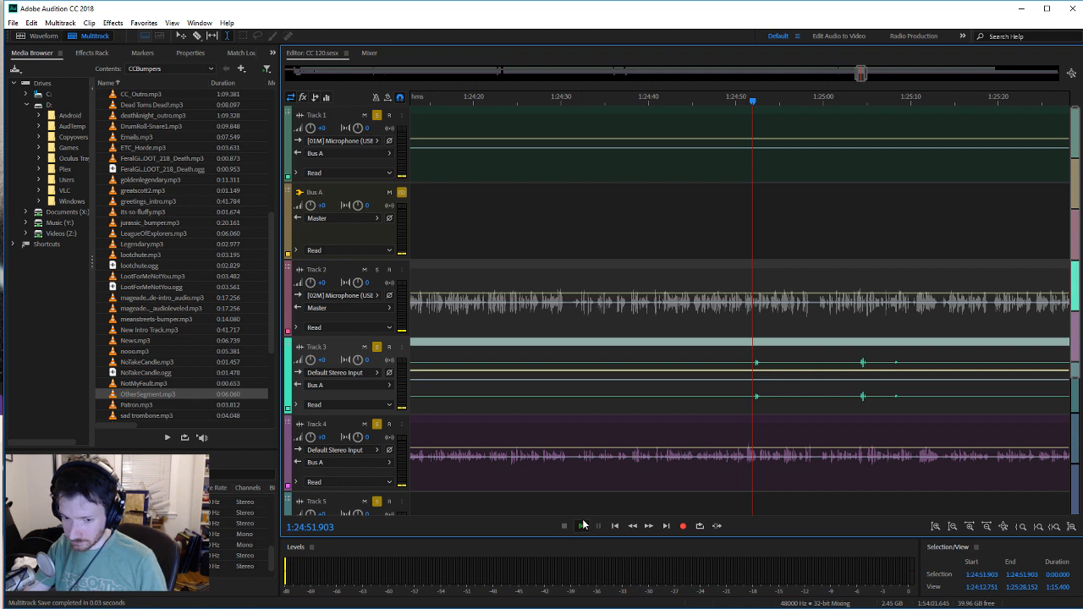
pyautogui.click(583, 525)
pyautogui.click(563, 525)
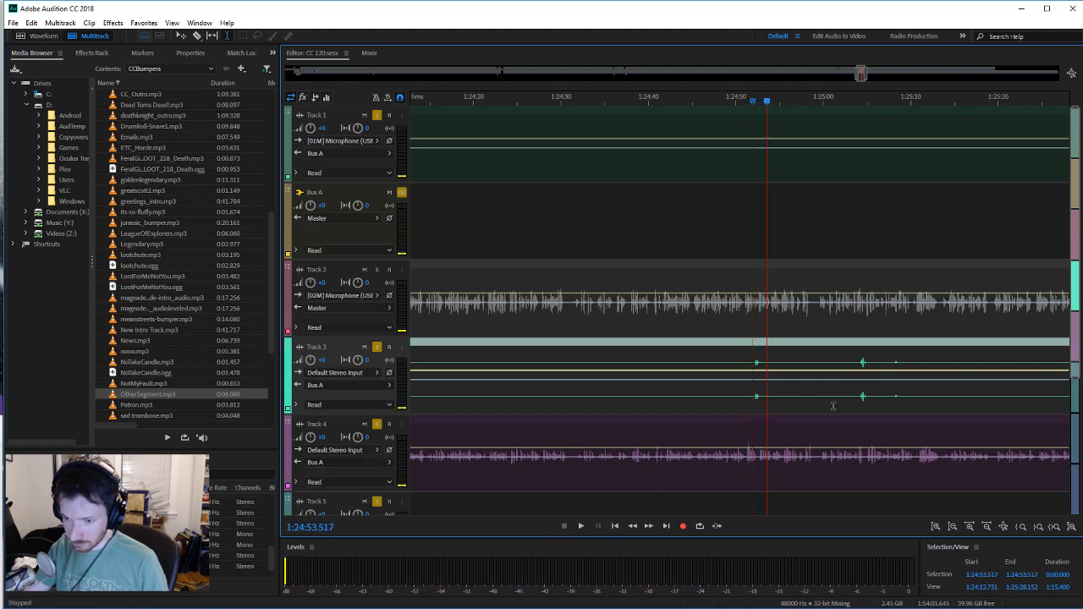
pyautogui.click(858, 395)
pyautogui.click(581, 528)
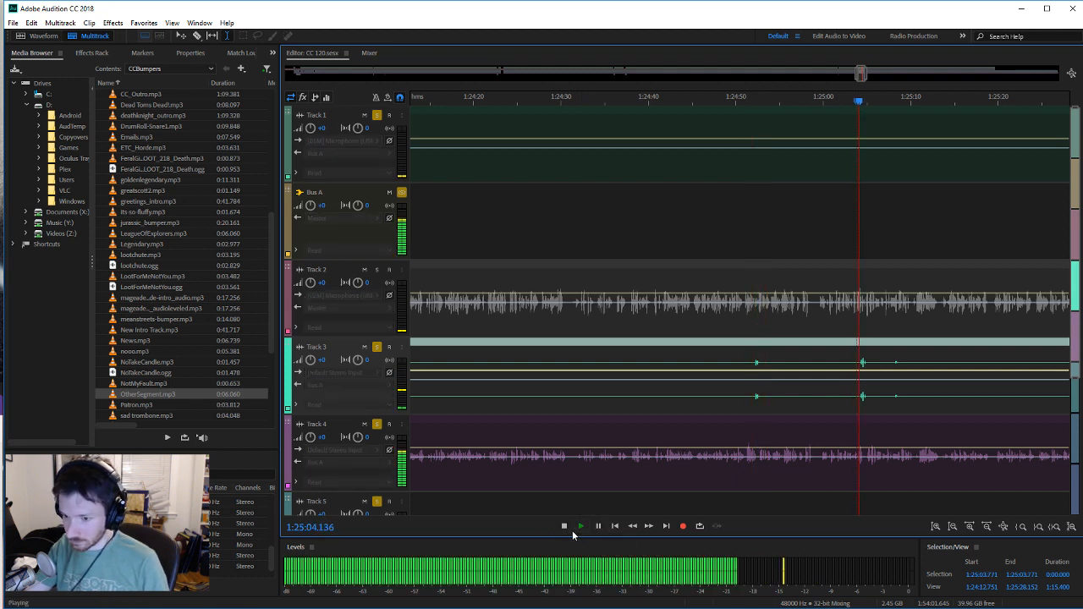
pyautogui.click(564, 525)
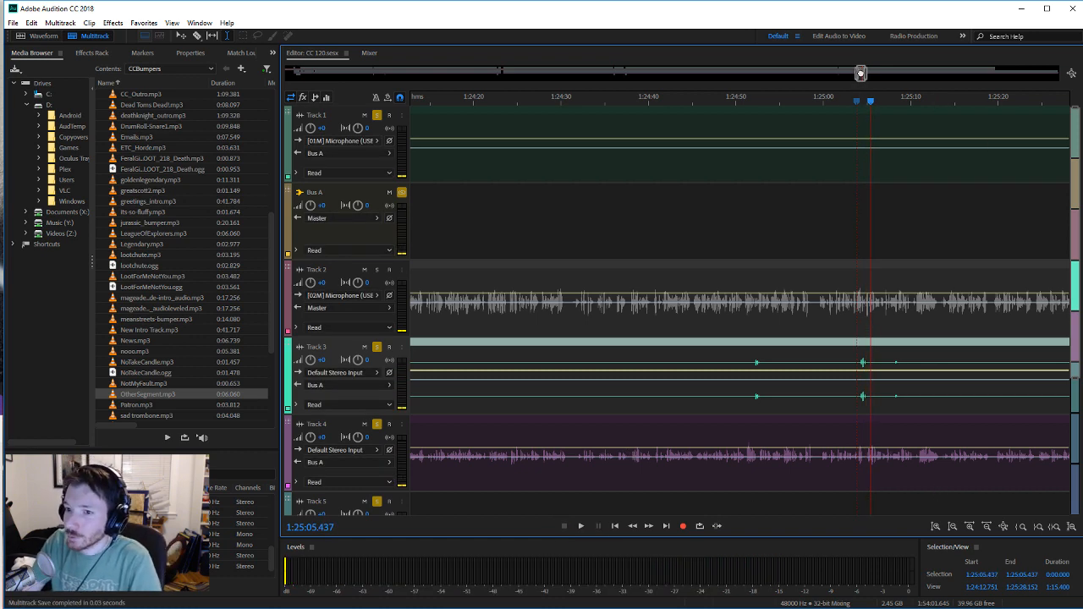
# Step: Play Track 3's short sound from 1:25:40.000 through the start of Track 1's speech, and save the session
pyautogui.moveTo(860, 74); pyautogui.dragTo(866, 74)
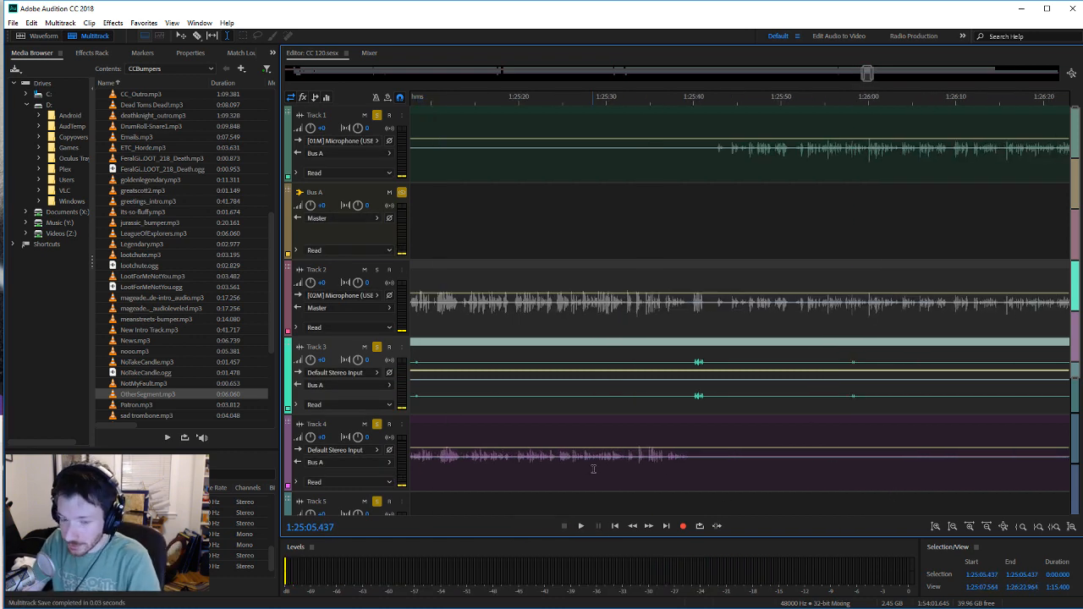
pyautogui.click(694, 395)
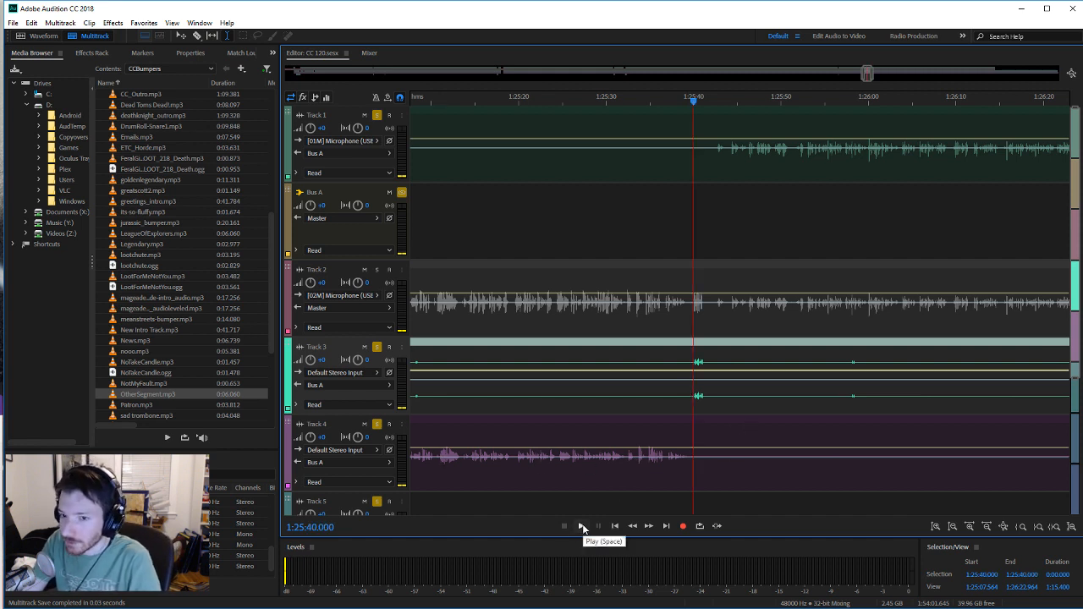
pyautogui.click(580, 527)
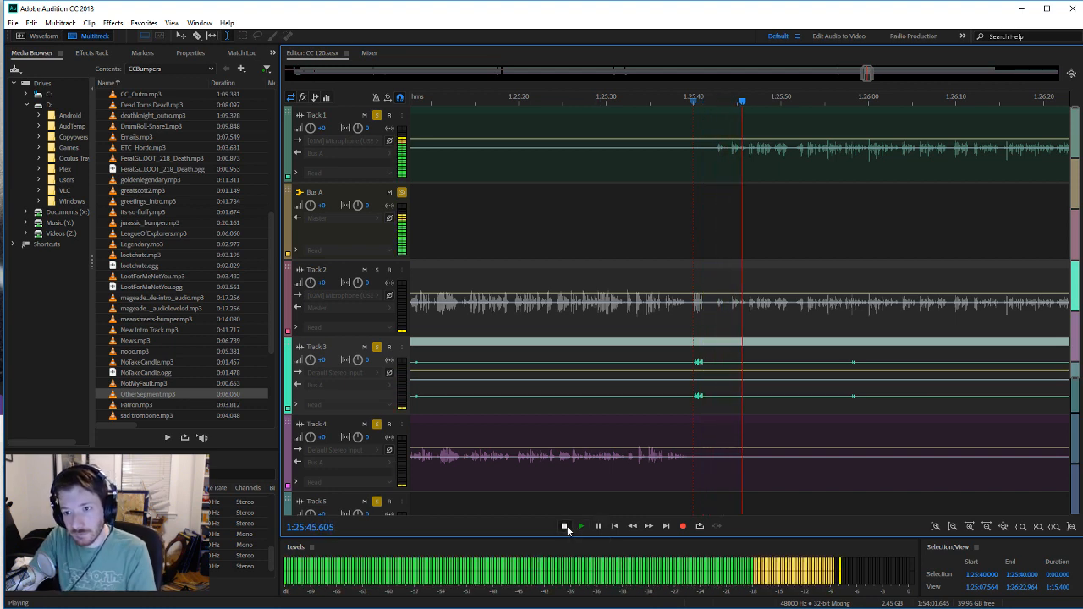
pyautogui.click(564, 526)
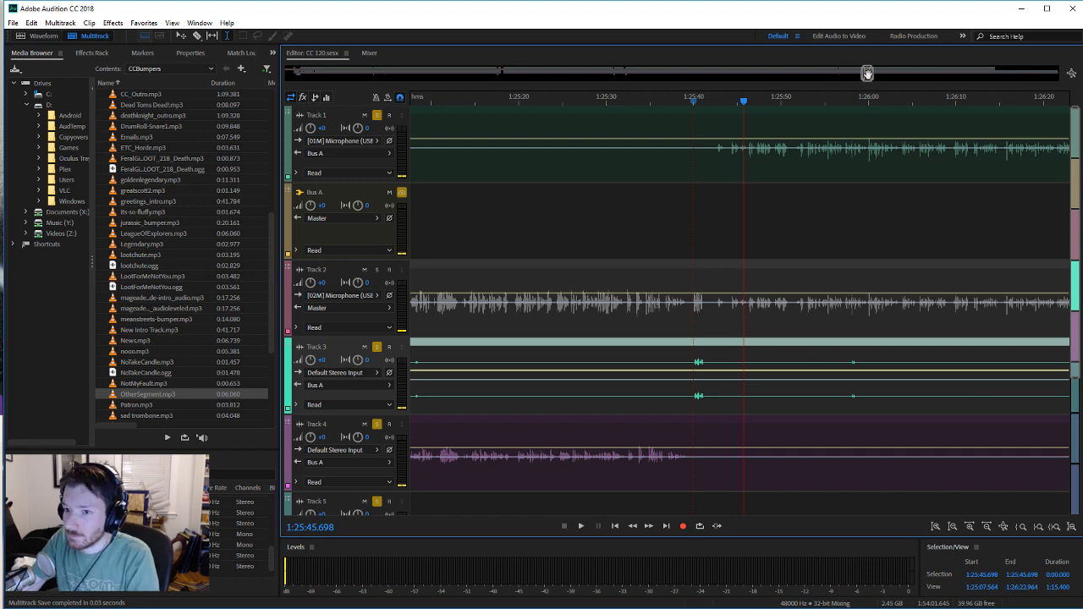
# Step: Play the exchange between Tracks 1, 3 and 4 from 1:27:23.876
pyautogui.moveTo(867, 73); pyautogui.dragTo(874, 75)
pyautogui.moveTo(877, 74); pyautogui.dragTo(878, 74)
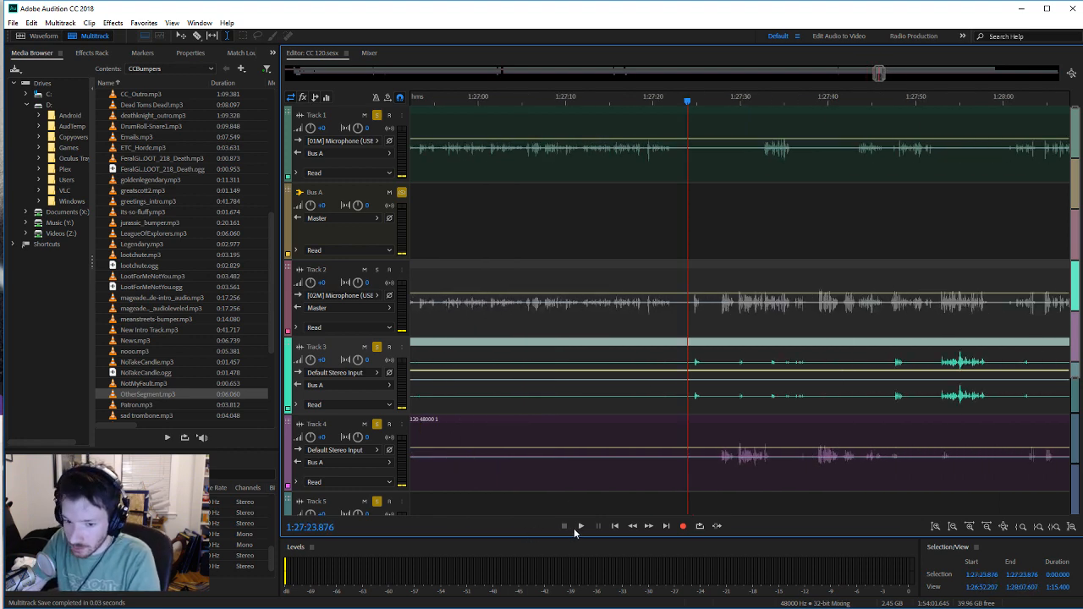
pyautogui.click(579, 526)
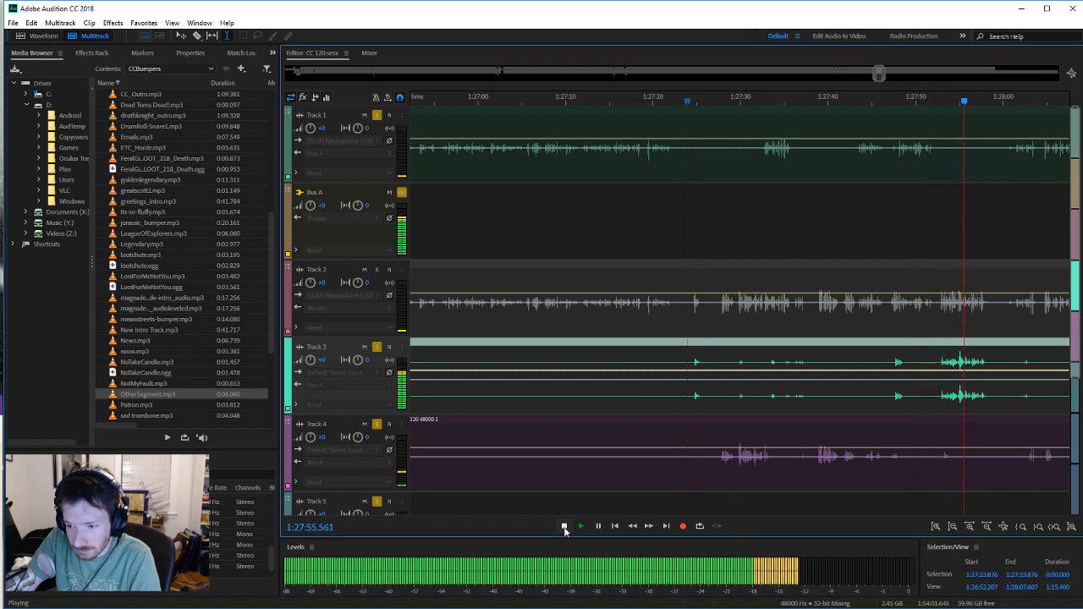
pyautogui.click(563, 526)
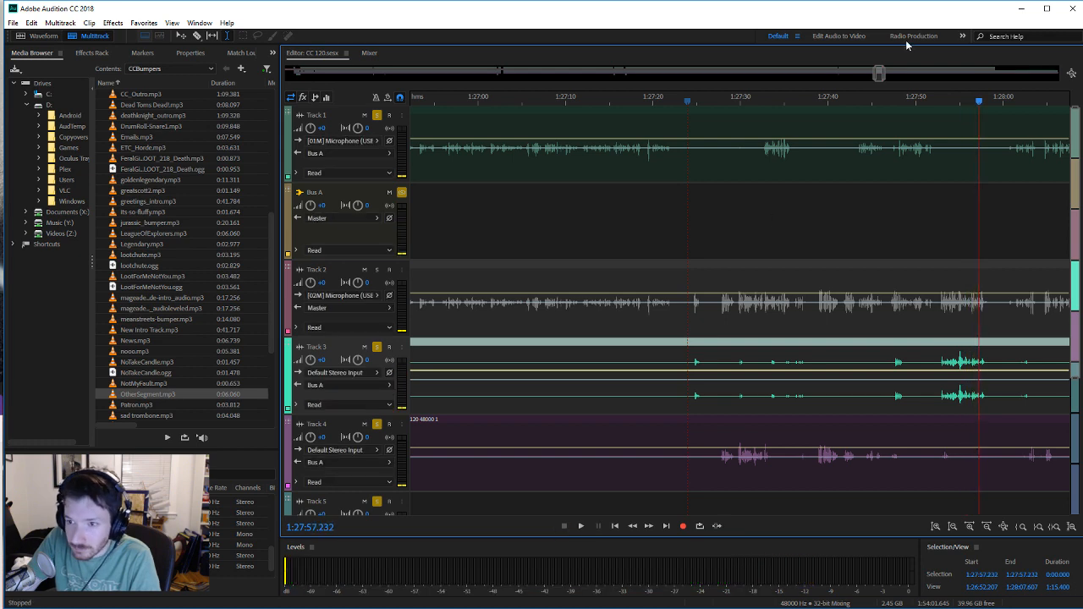
# Step: Play the handover from Track 1 to Track 3 from 1:30:17.281
pyautogui.moveTo(879, 74); pyautogui.dragTo(895, 88)
pyautogui.click(766, 159)
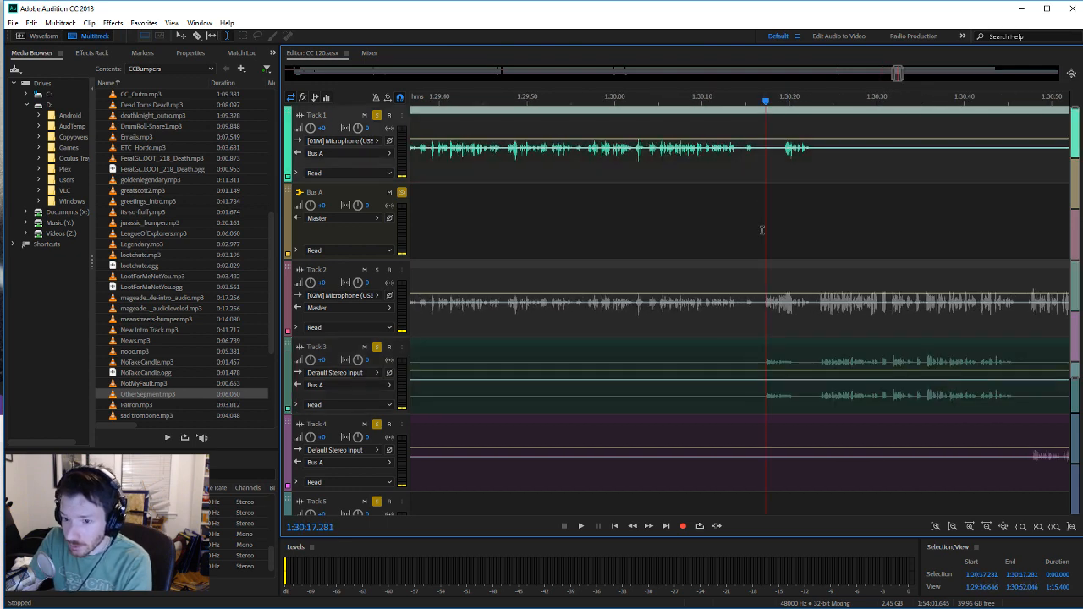
pyautogui.click(581, 527)
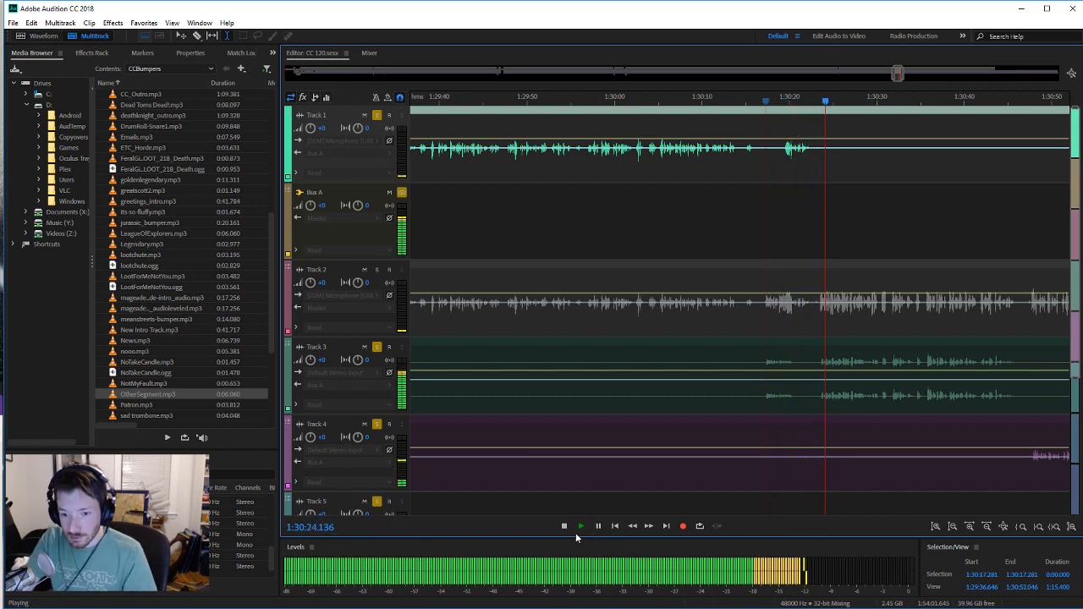
pyautogui.click(580, 526)
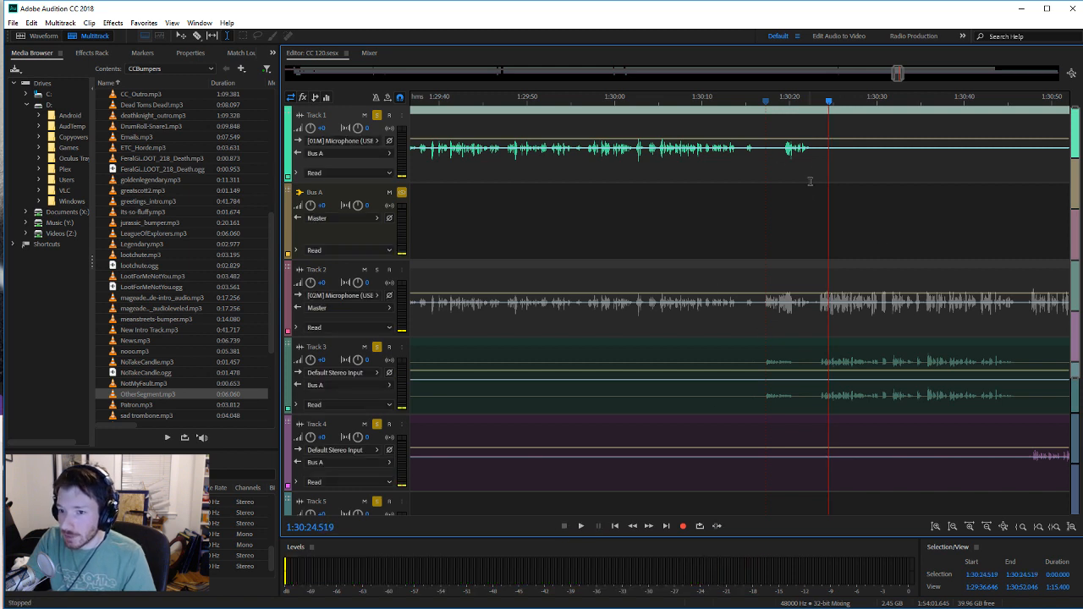
# Step: Silence Track 1 from 1:30:23.150 to 1:30:36.501 with its volume envelope, and save the session
pyautogui.moveTo(811, 157)
pyautogui.mouseDown()
pyautogui.moveTo(888, 167)
pyautogui.moveTo(817, 174)
pyautogui.mouseUp()
pyautogui.click(989, 171)
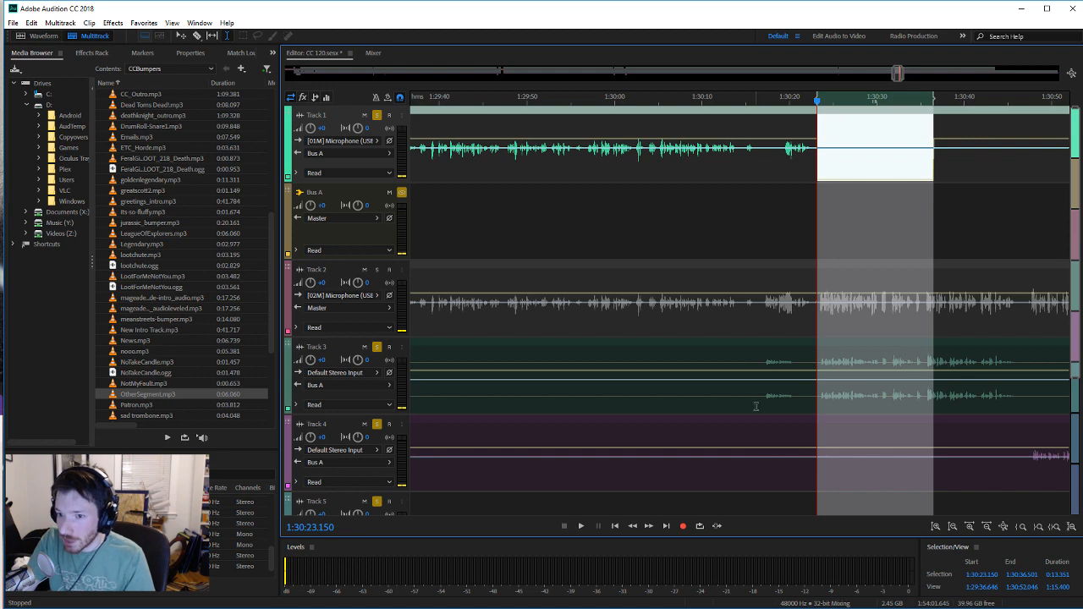
pyautogui.click(755, 407)
pyautogui.click(762, 451)
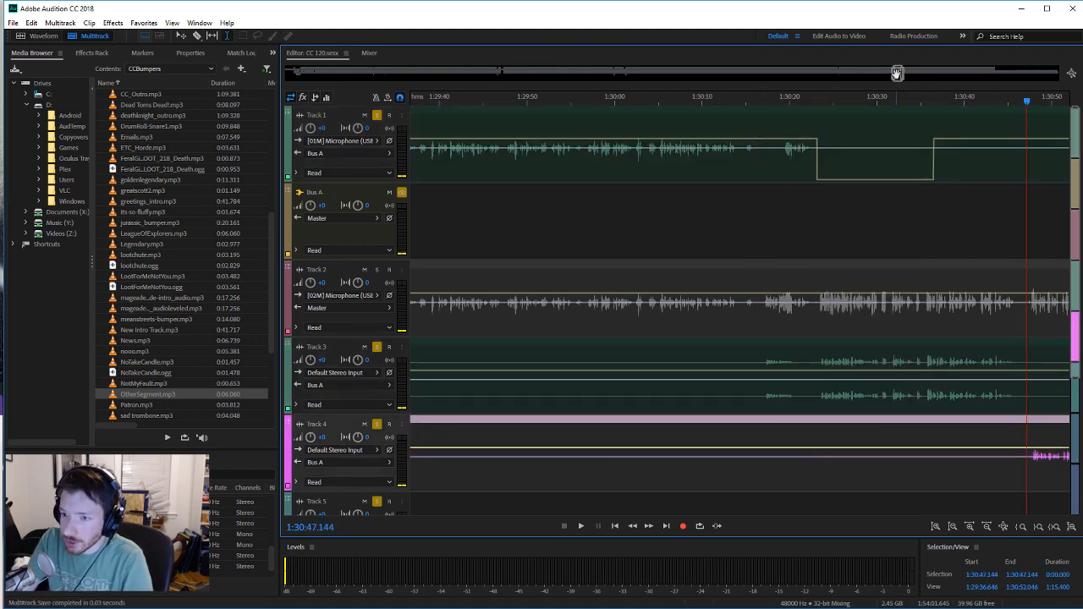
# Step: Play Track 3's speech from 1:31:08.821 and its short noises from 1:32:30.000, and save the session
pyautogui.moveTo(897, 75); pyautogui.dragTo(902, 74)
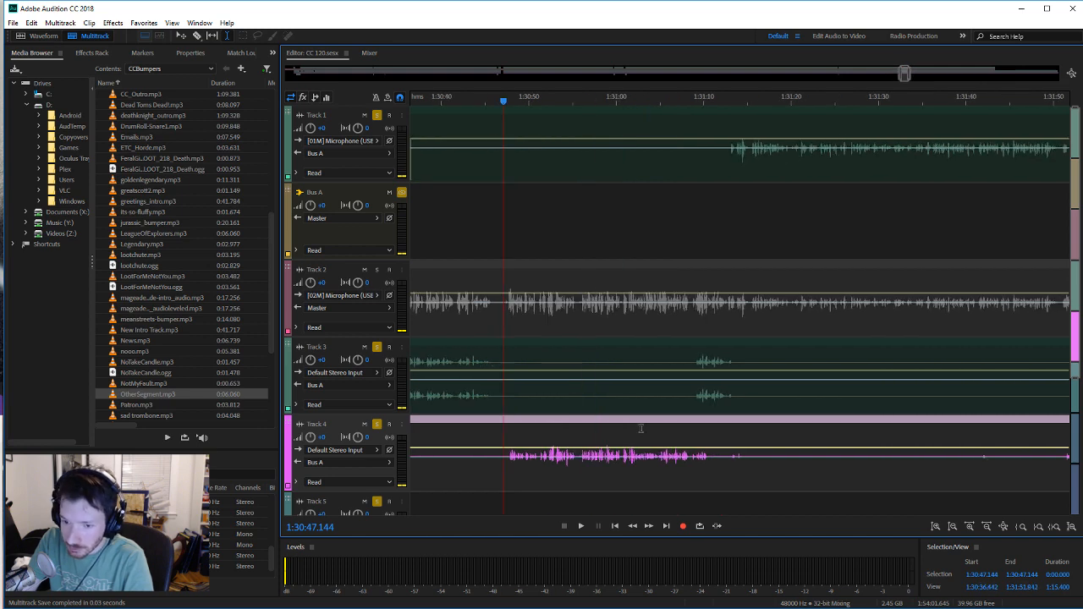
pyautogui.click(694, 401)
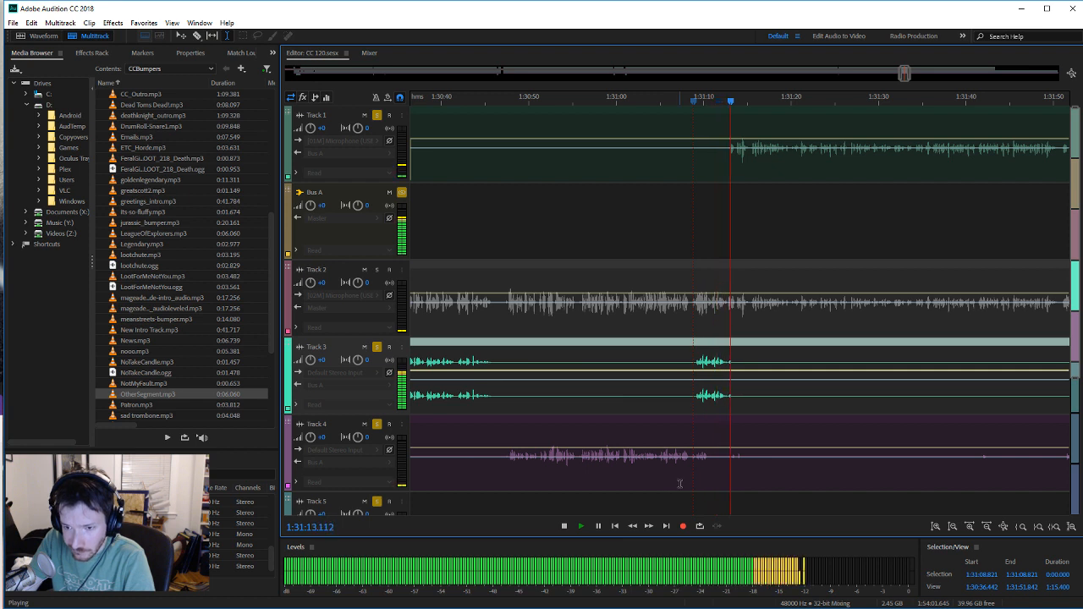
pyautogui.click(564, 525)
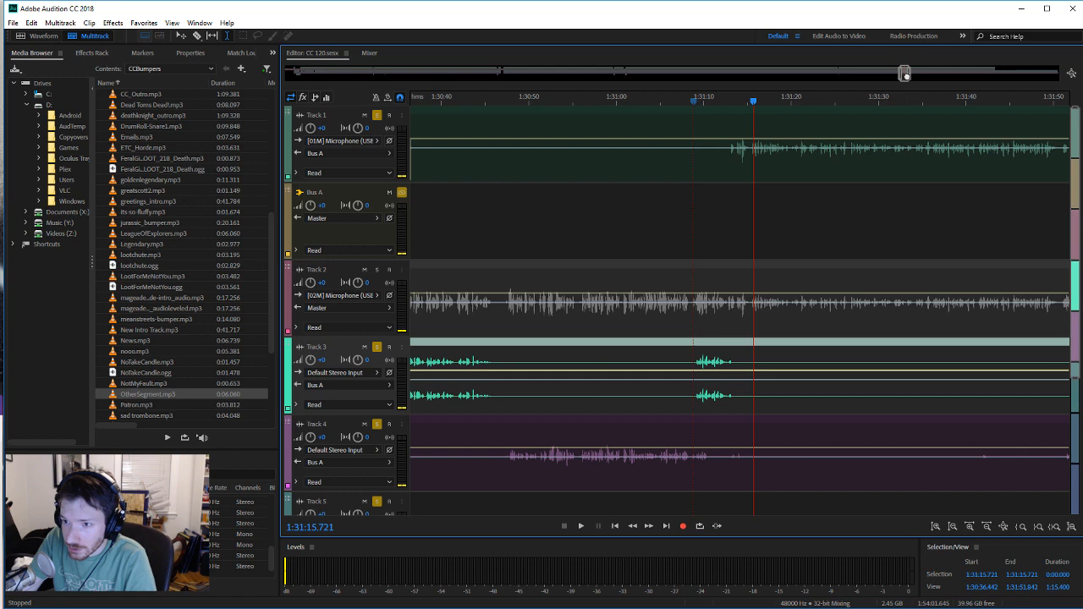
pyautogui.moveTo(905, 75); pyautogui.dragTo(912, 74)
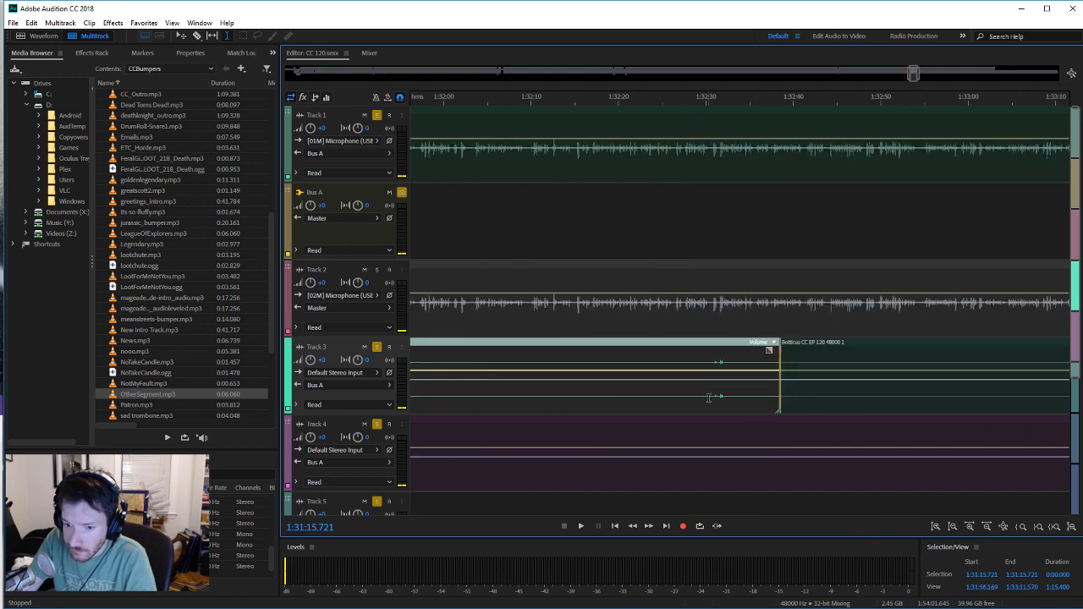
pyautogui.click(581, 526)
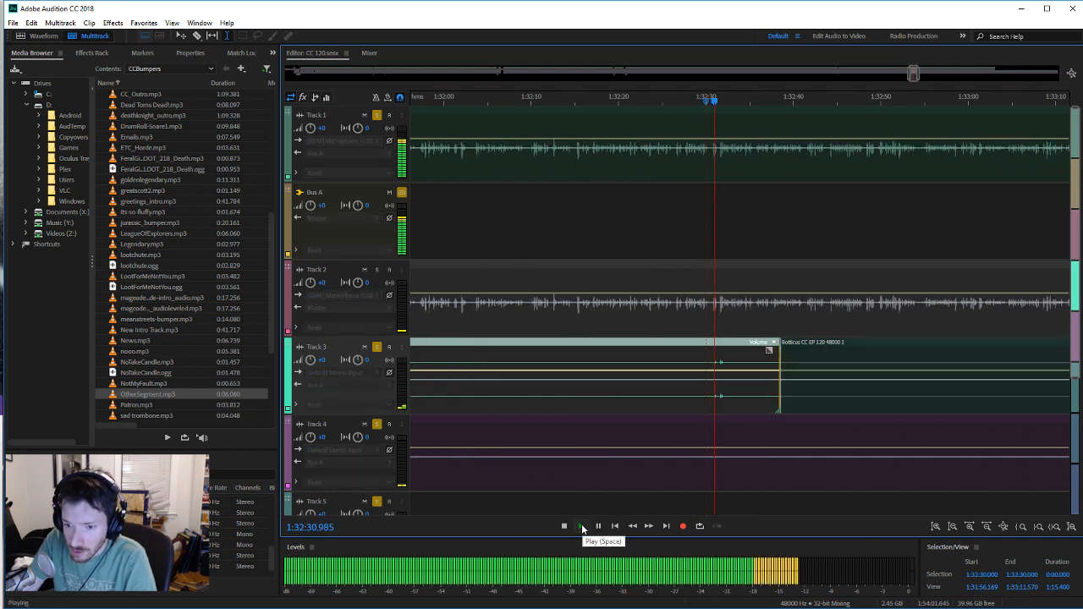
pyautogui.press('space')
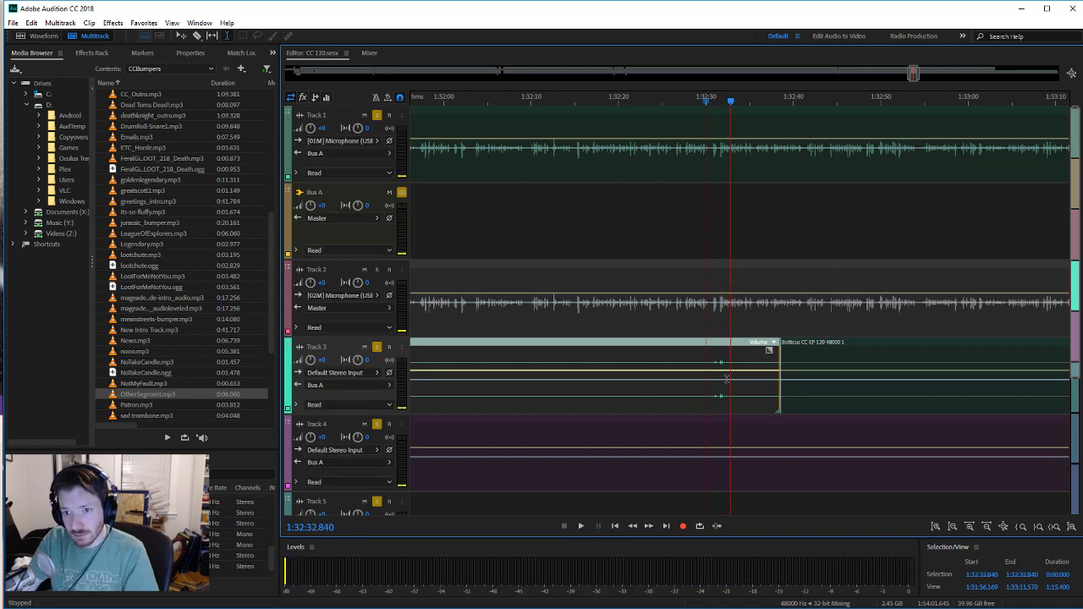
# Step: Play Track 3's quiet sounds from 1:33:17.427, and save the session
pyautogui.moveTo(913, 73); pyautogui.dragTo(919, 73)
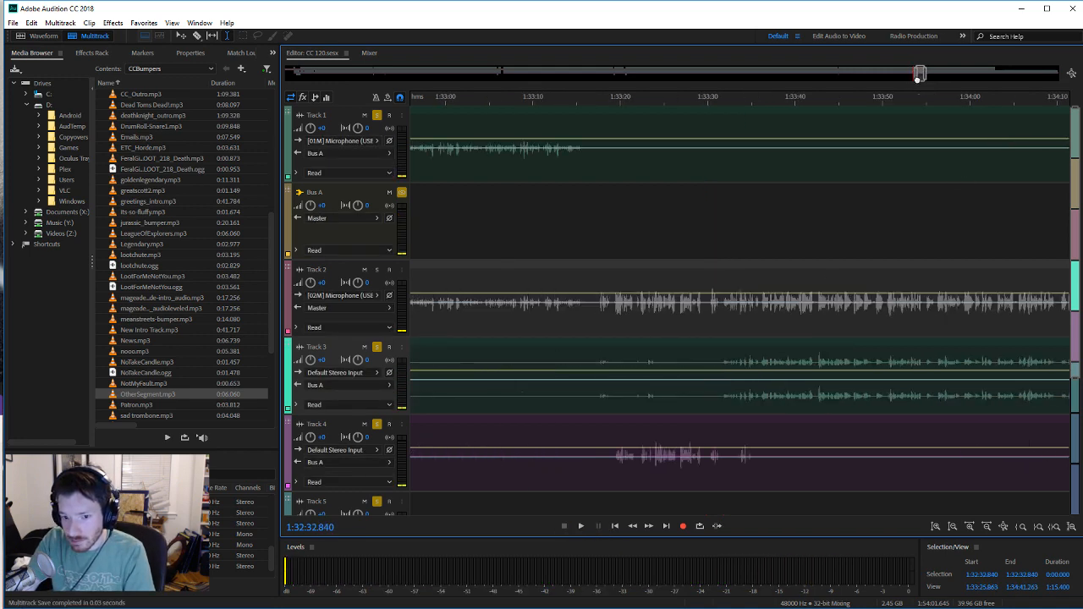
pyautogui.click(640, 406)
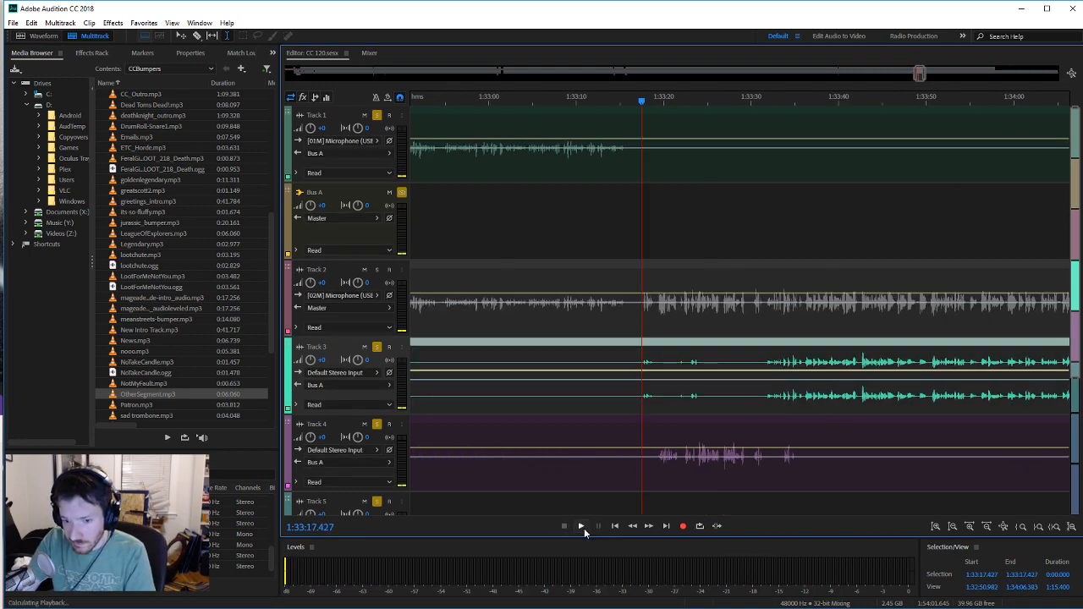
pyautogui.click(583, 526)
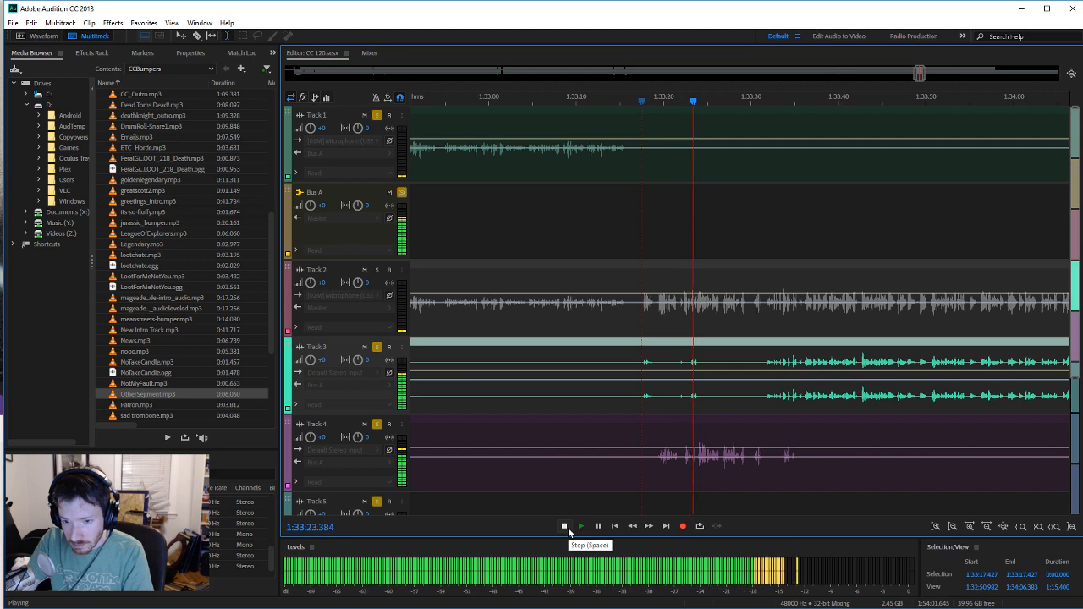
pyautogui.click(565, 526)
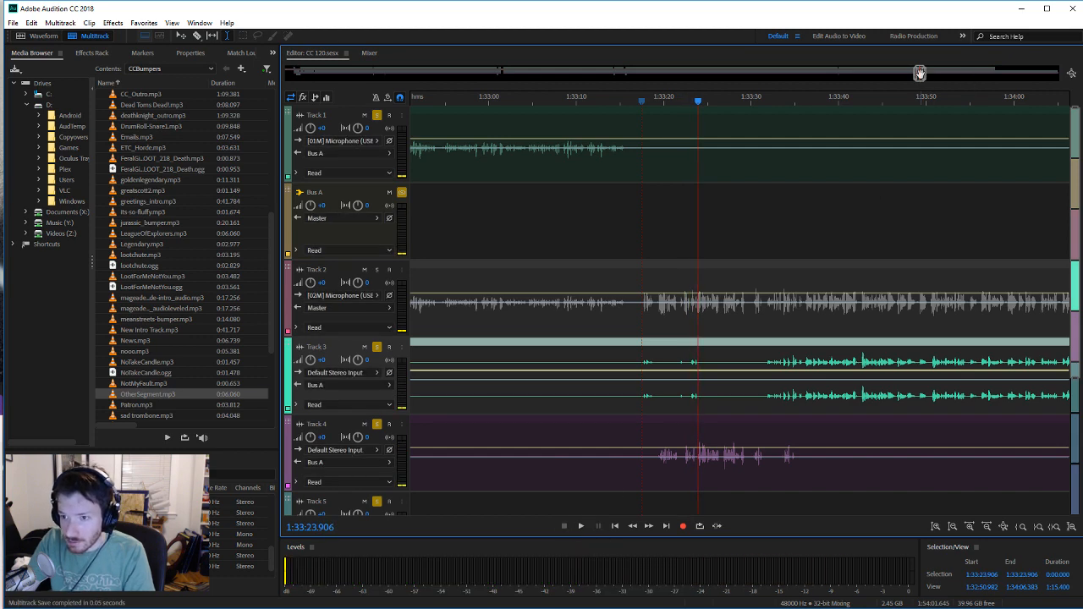
# Step: Play Track 4's short burst and the following Track 1 speech from 1:34:30.689
pyautogui.moveTo(920, 73); pyautogui.dragTo(927, 74)
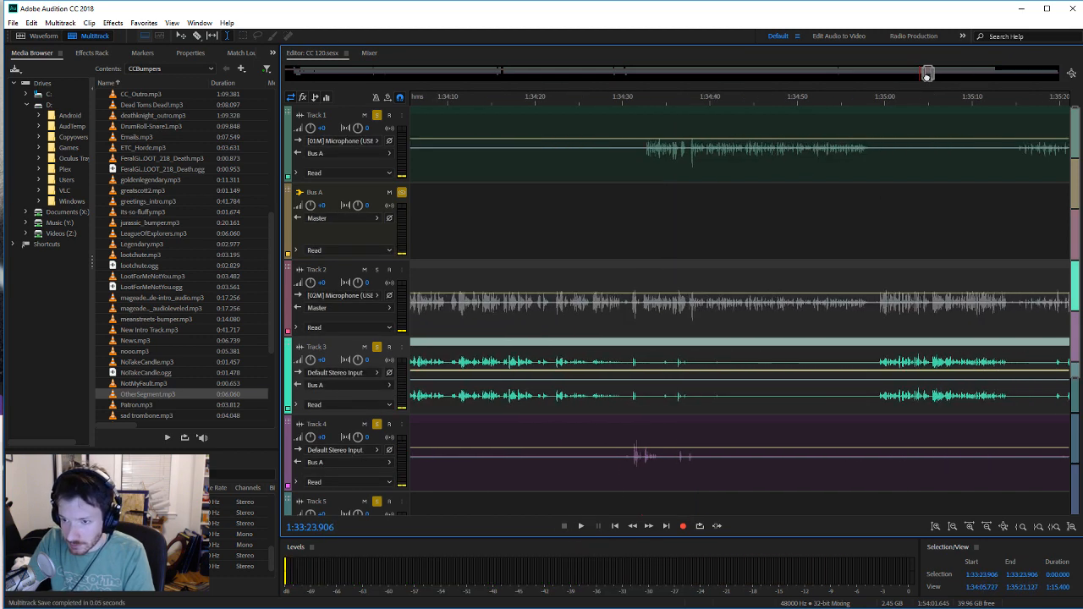
pyautogui.click(627, 454)
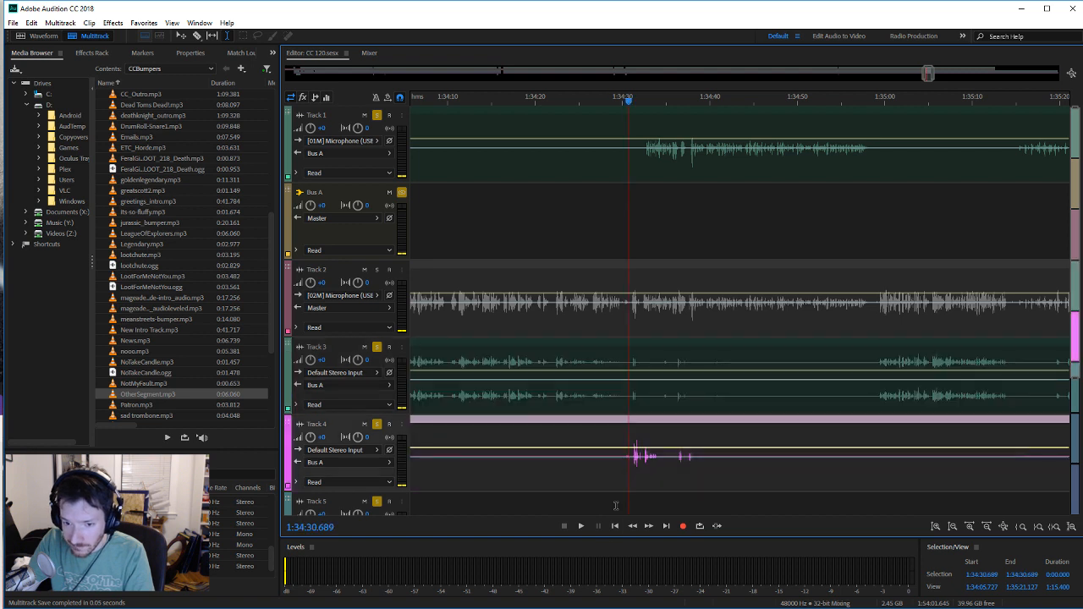
pyautogui.click(580, 526)
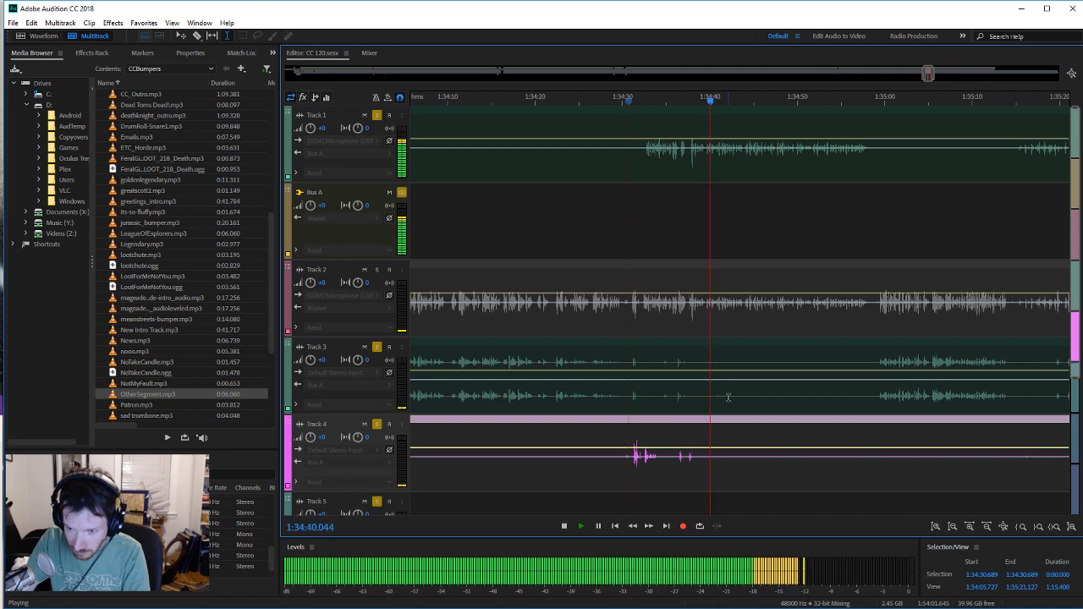
pyautogui.press('space')
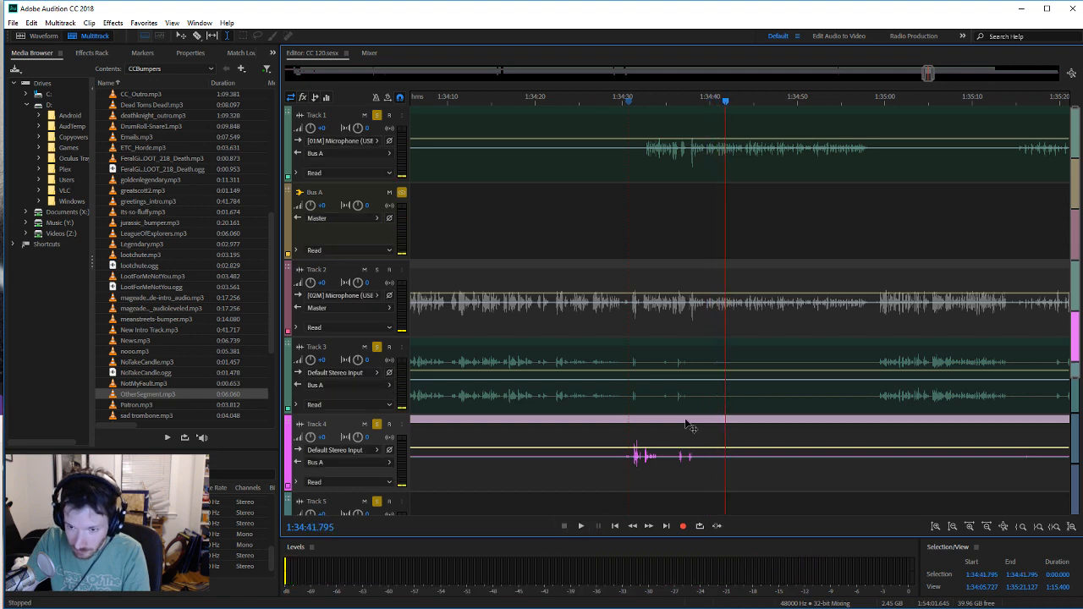
# Step: Silence Track 3 from about 1:34:40 to 1:34:41.5 with its volume envelope, and save the session
pyautogui.moveTo(709, 403); pyautogui.dragTo(723, 403)
pyautogui.click(790, 386)
pyautogui.hotkey('ctrl', 's')
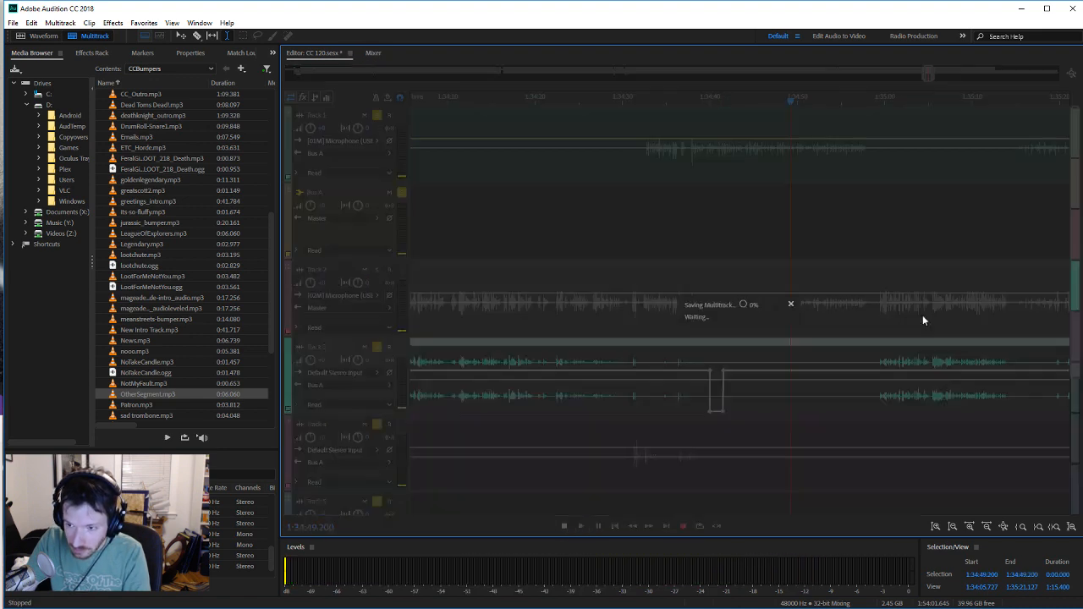
# Step: Play the short sounds on Tracks 1 and 3 from 1:35:37.484, and save the session
pyautogui.moveTo(927, 73); pyautogui.dragTo(934, 74)
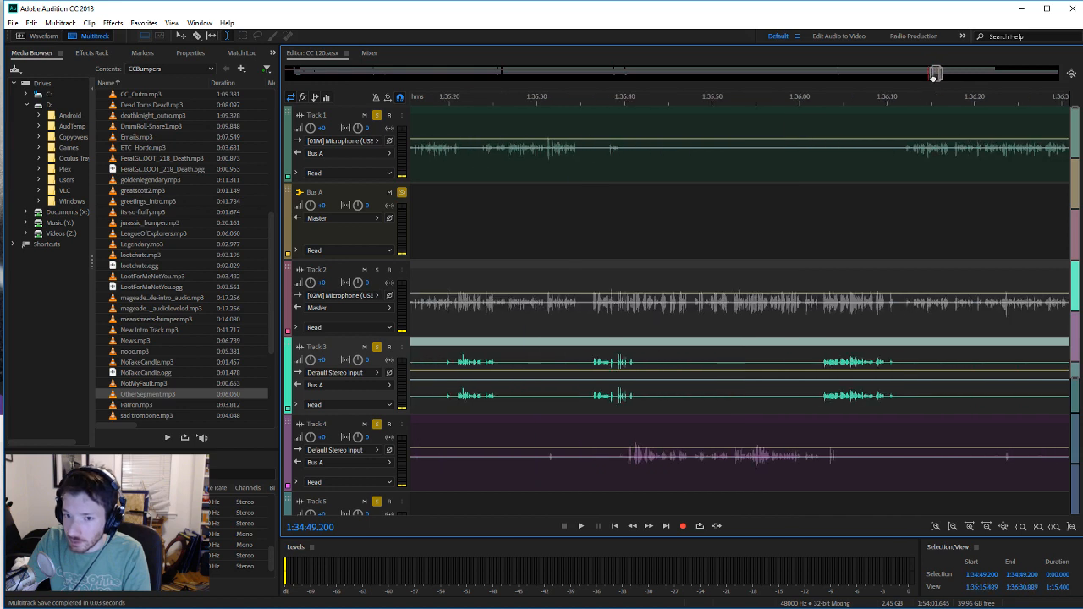
pyautogui.click(603, 158)
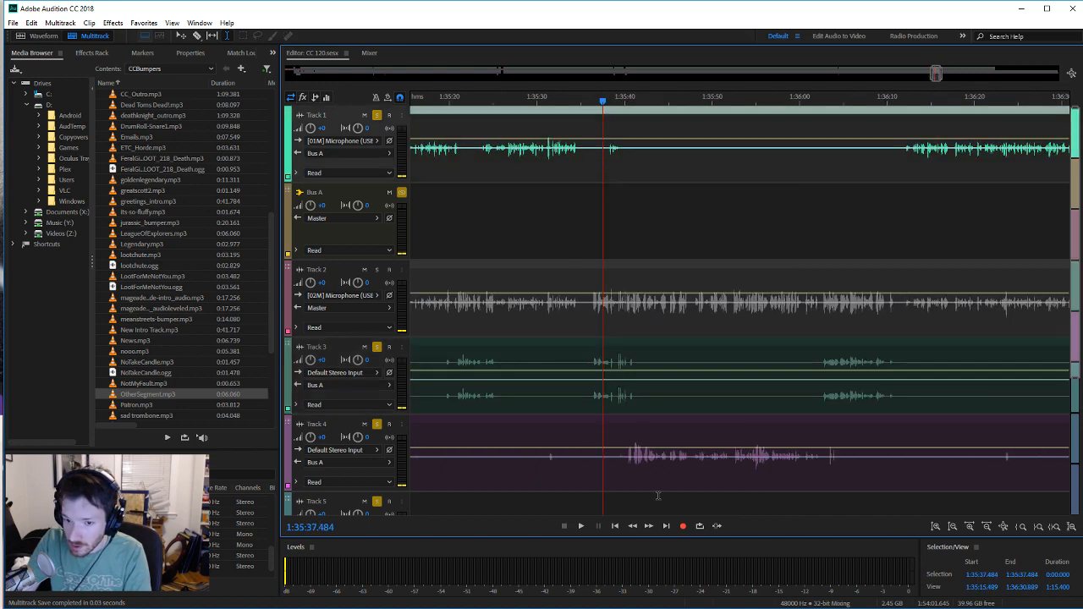
pyautogui.click(581, 526)
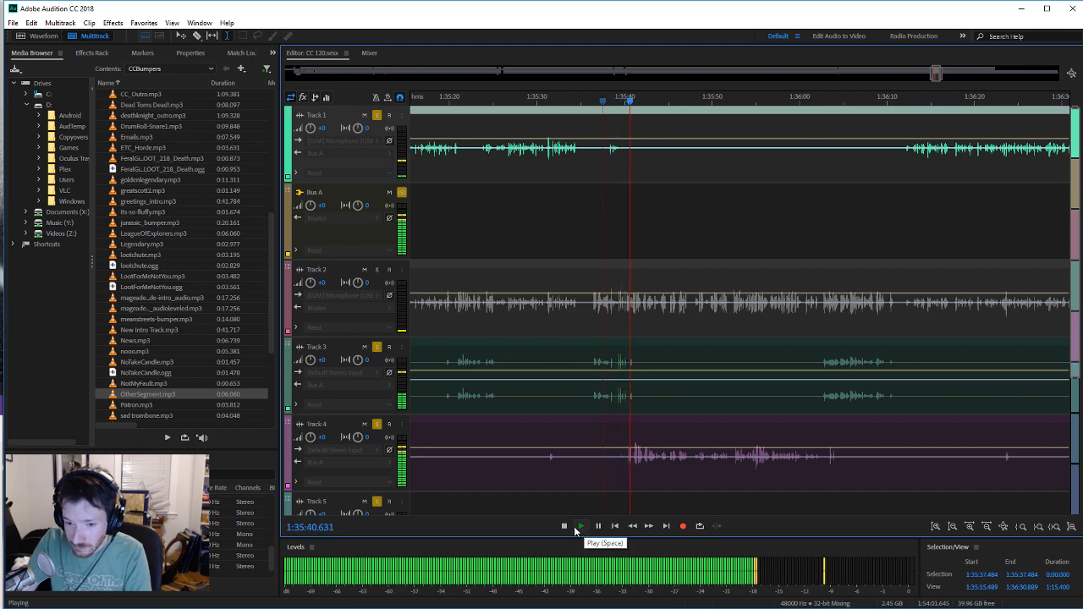
pyautogui.click(565, 526)
pyautogui.hotkey('ctrl', 's')
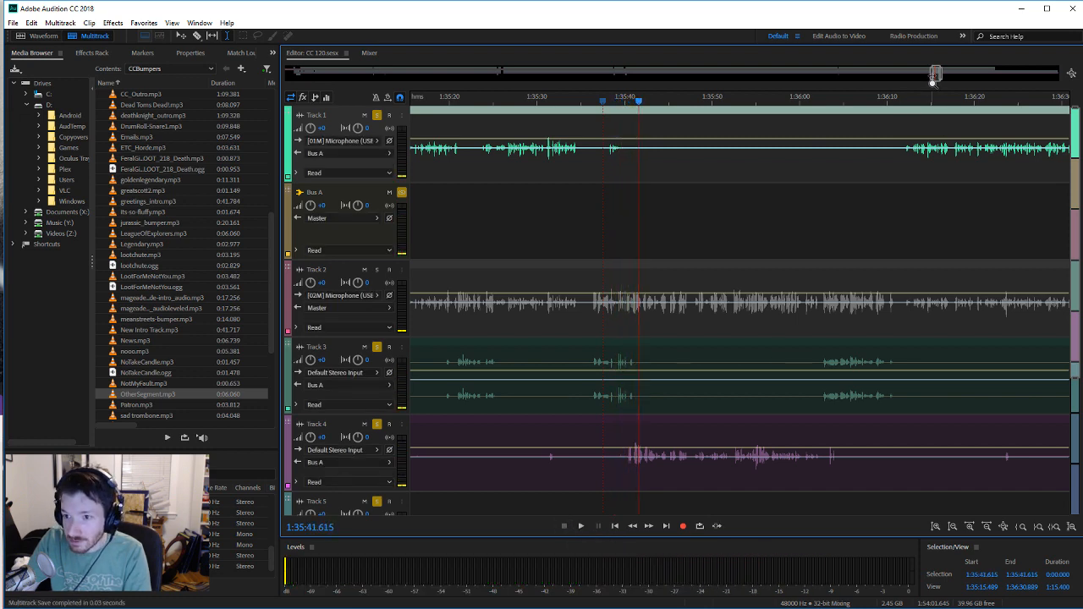
# Step: Play Track 3's short burst and the following speech from 1:37:43.878
pyautogui.moveTo(935, 74); pyautogui.dragTo(945, 75)
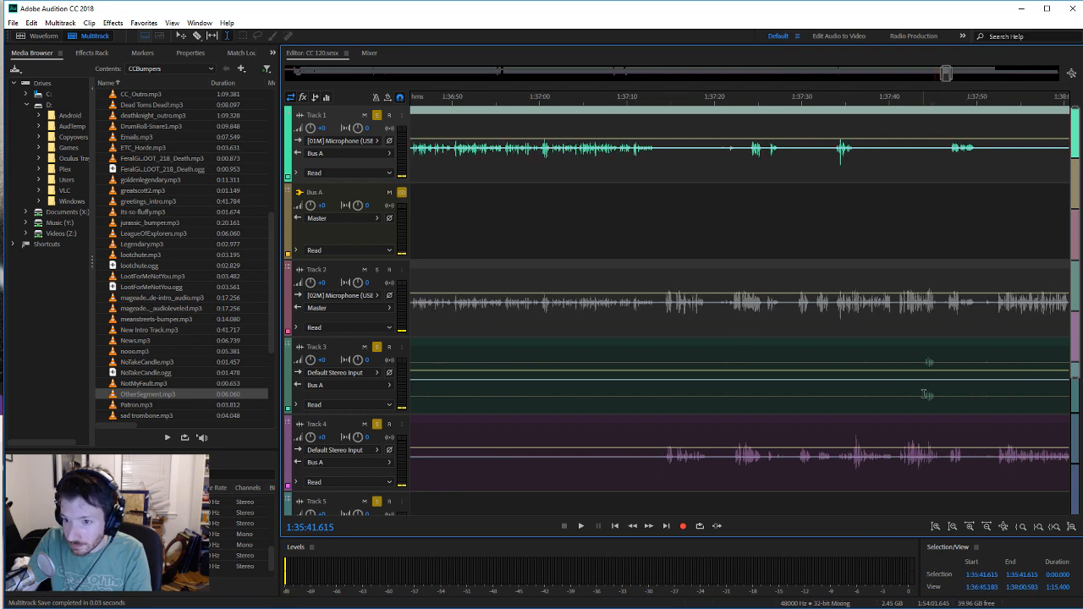
pyautogui.click(924, 394)
pyautogui.click(582, 526)
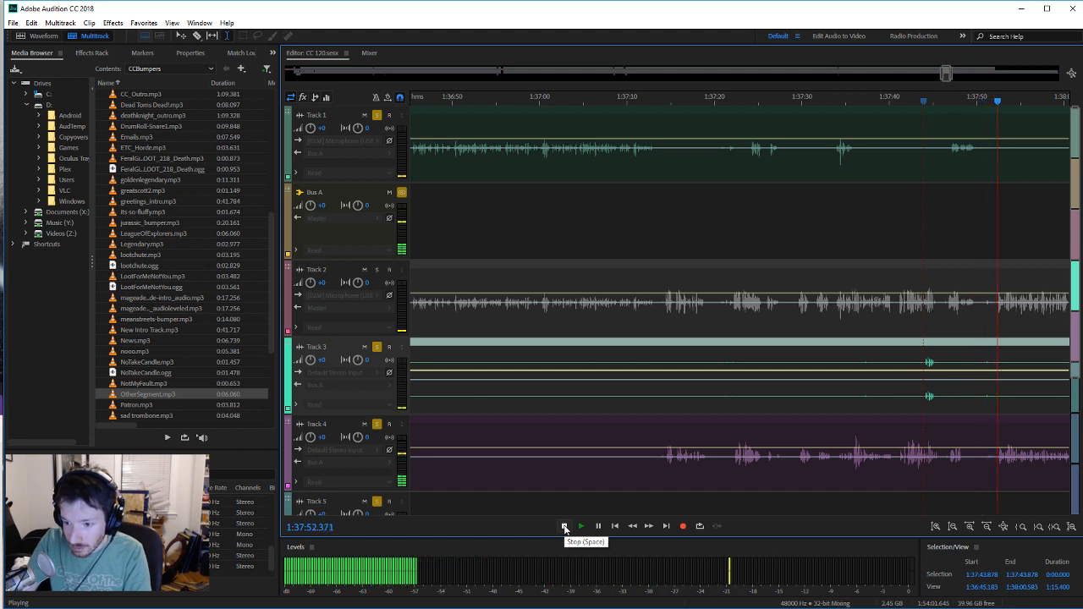
pyautogui.click(564, 526)
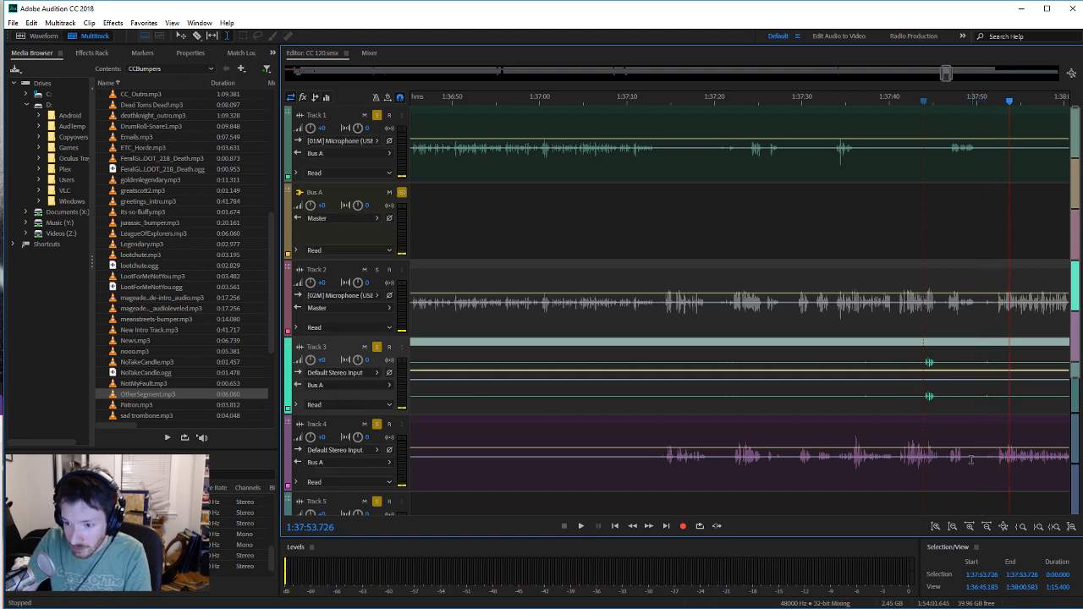
# Step: Silence Track 4 from 1:37:46.587 to 1:37:48.780 with its volume envelope, and save the session
pyautogui.moveTo(967, 460); pyautogui.dragTo(946, 462)
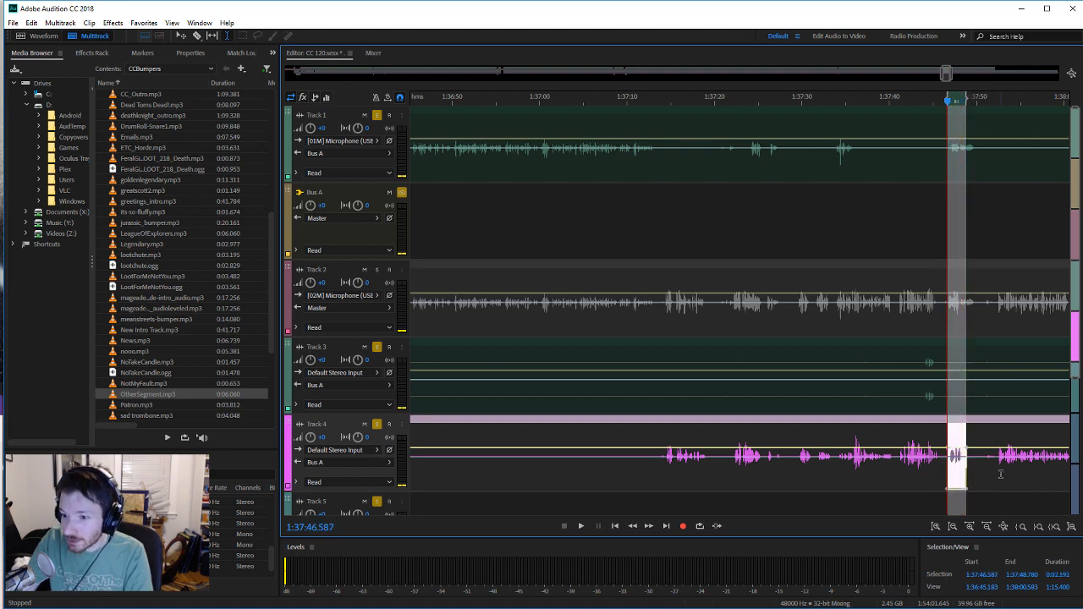
pyautogui.click(984, 476)
# Step: Split Track 1 with the Razor at about 1:37:46.6 and 1:37:50.2, and delete the segment between the cuts
pyautogui.click(983, 172)
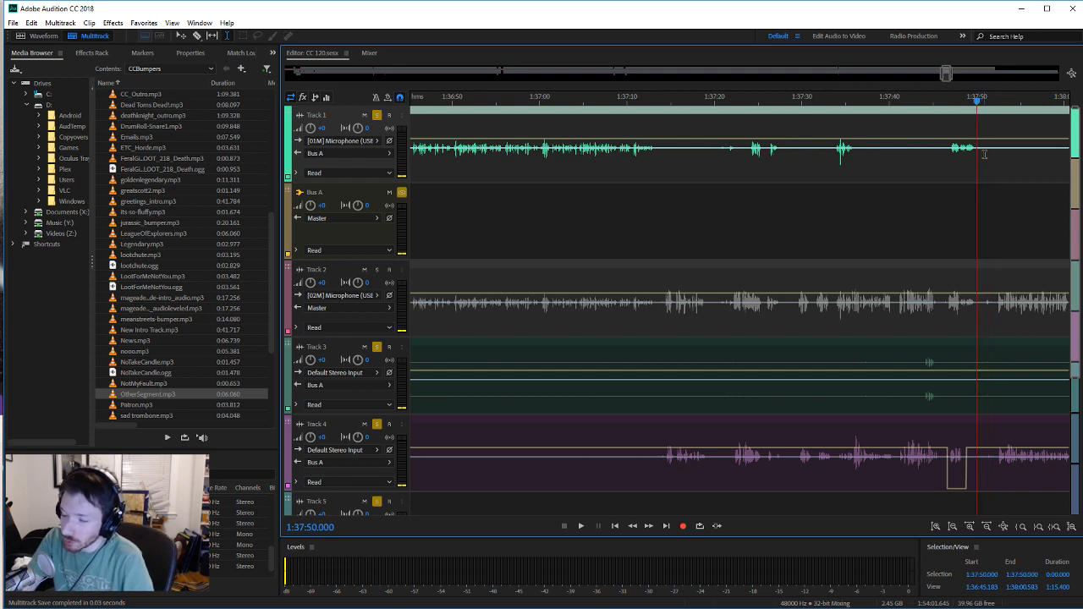
pyautogui.click(196, 37)
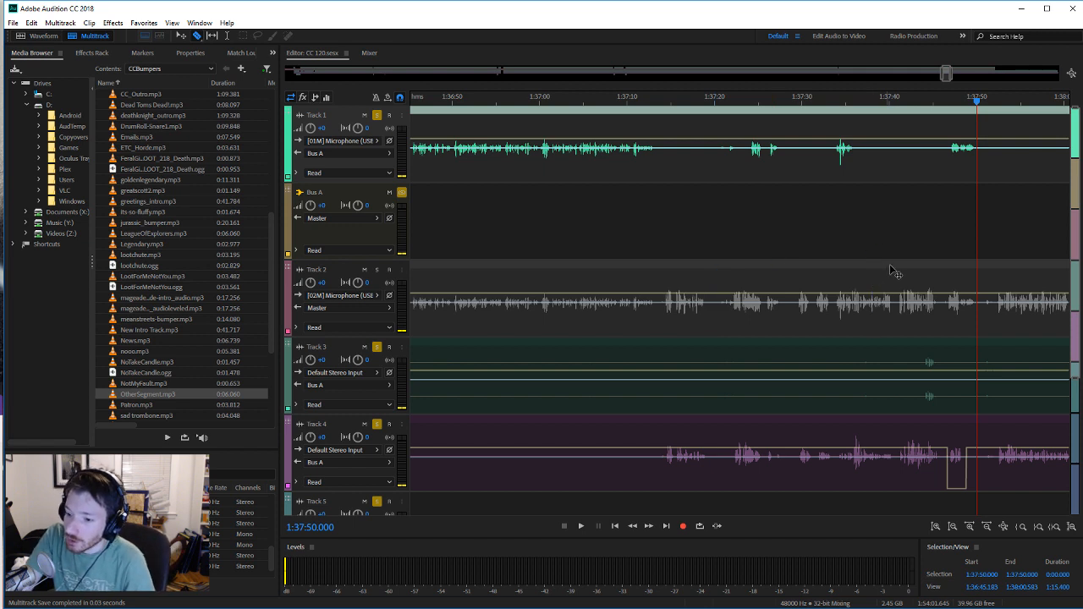
pyautogui.click(980, 161)
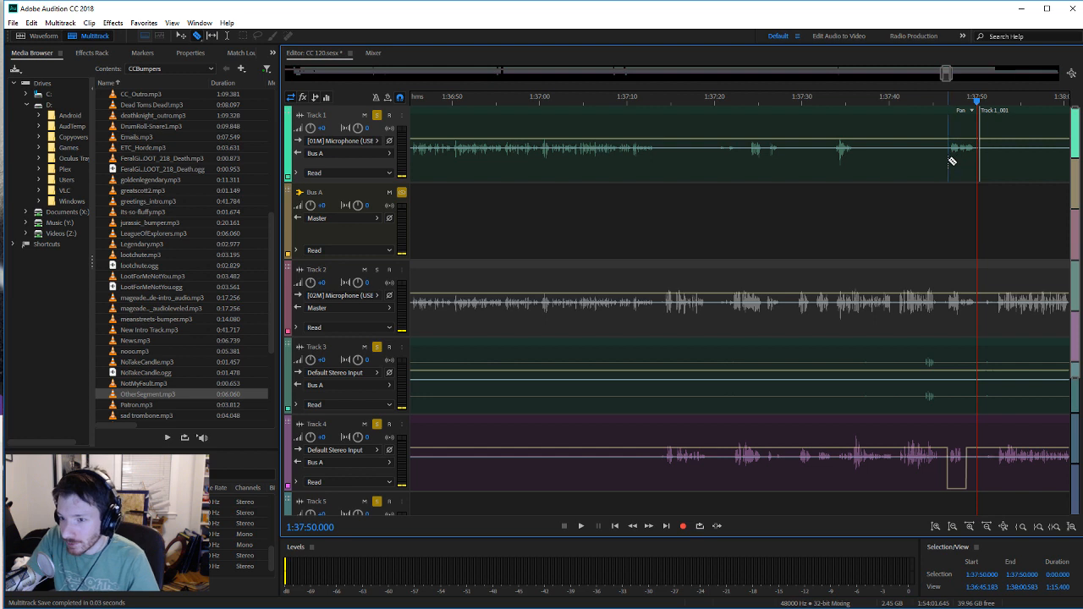
pyautogui.press('Delete')
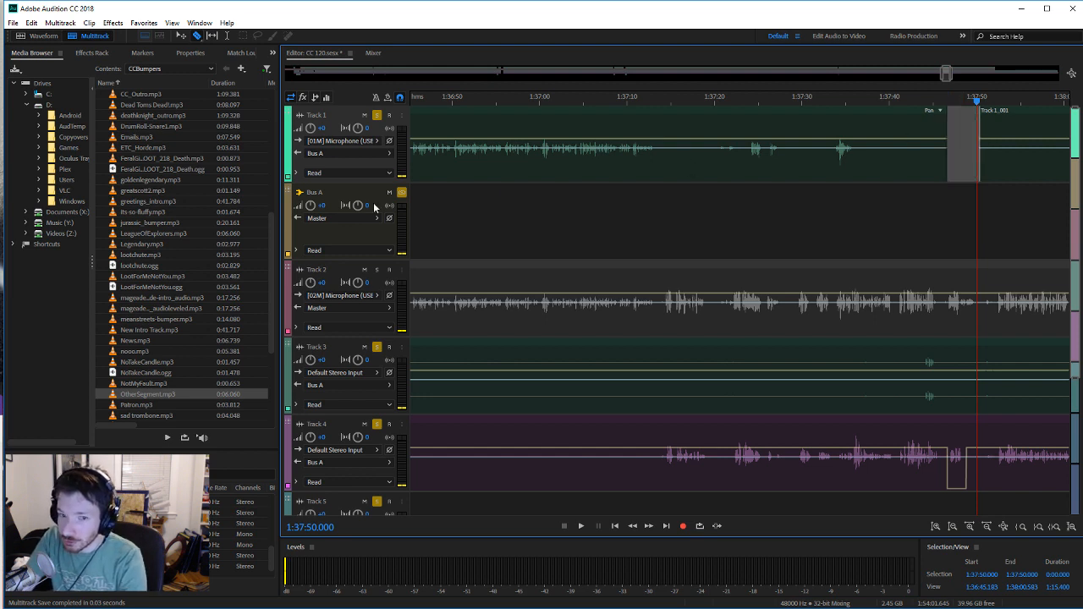
# Step: Place saronite.mp3 on Track 5 beneath Track 1's gap before 1:37:50, and save the session with its media copied to the session folder
pyautogui.click(224, 245)
pyautogui.scroll(-3, 224, 245)
pyautogui.click(189, 339)
pyautogui.moveTo(190, 329); pyautogui.dragTo(966, 504)
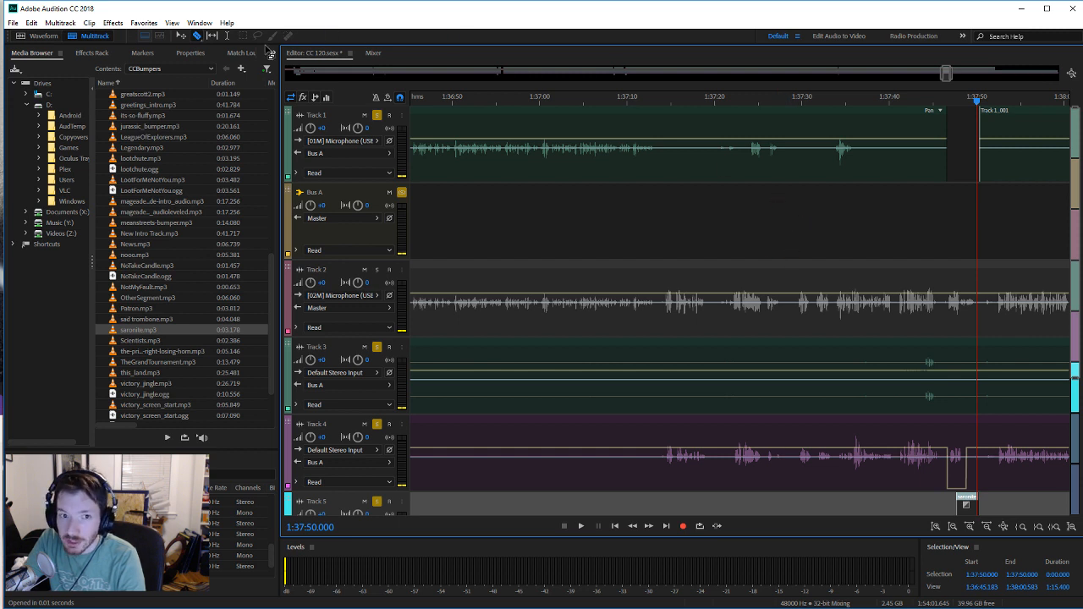
pyautogui.hotkey('ctrl', 's')
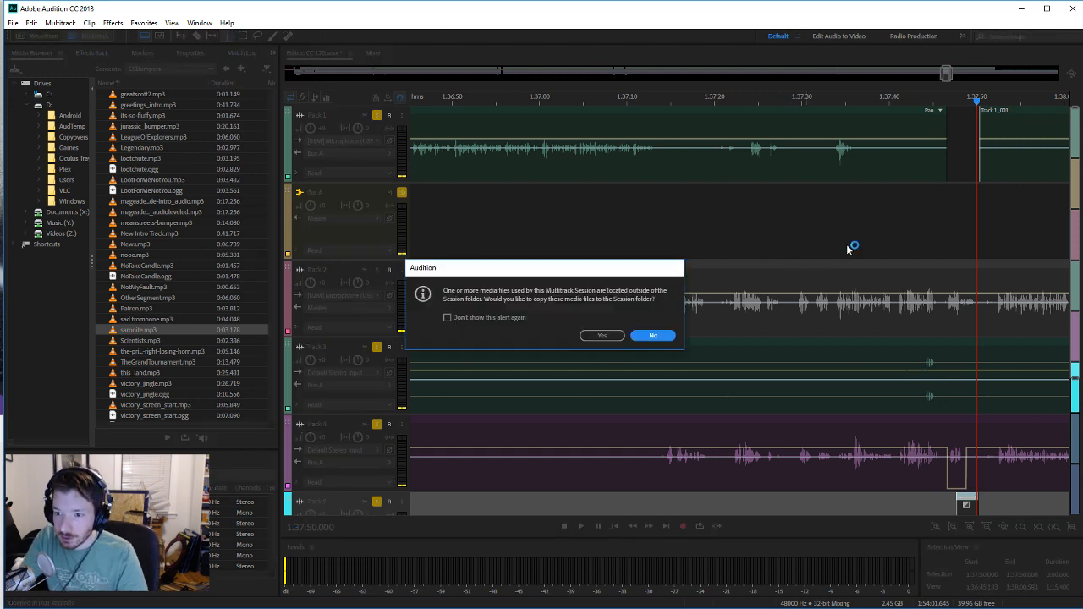
pyautogui.click(599, 335)
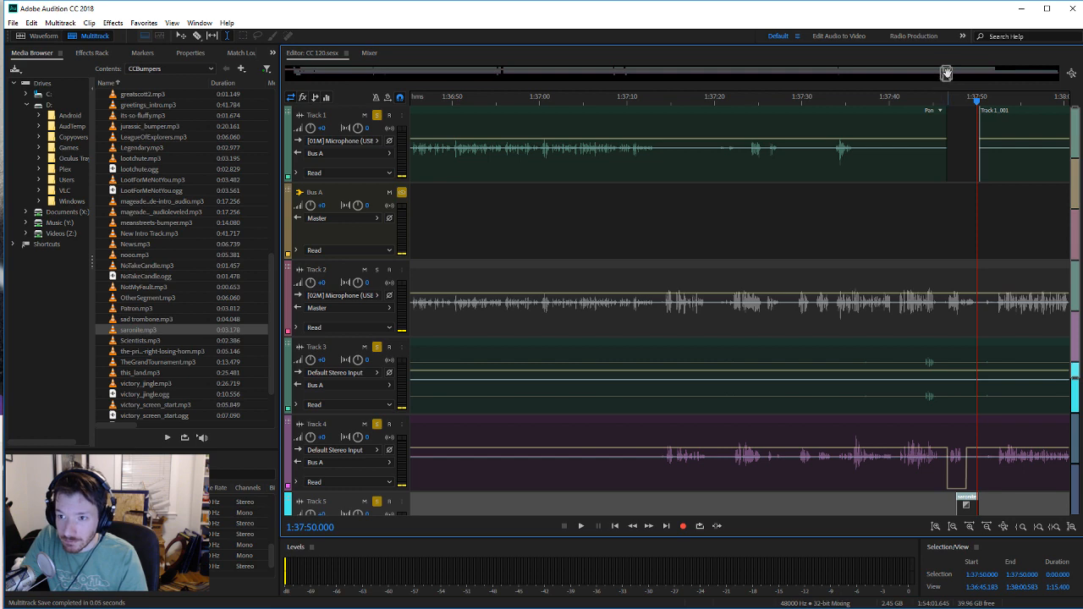
# Step: Play Track 1's quiet sound from 1:38:47.529, and replay the exchange with Track 4 from 1:38:45.594 and 1:38:46.690
pyautogui.moveTo(946, 73); pyautogui.dragTo(954, 74)
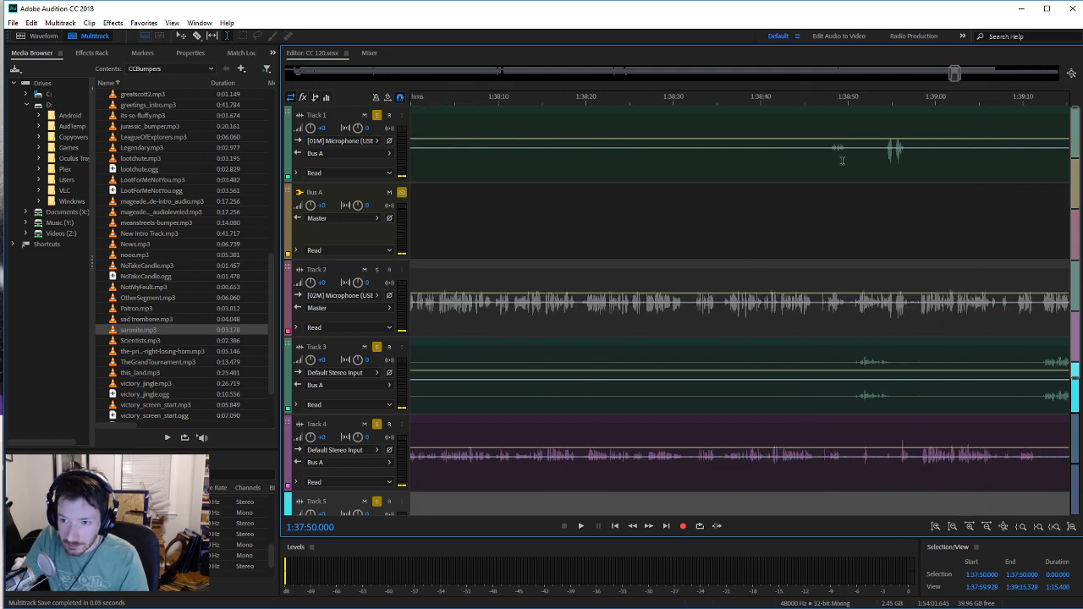
pyautogui.click(826, 163)
pyautogui.click(583, 527)
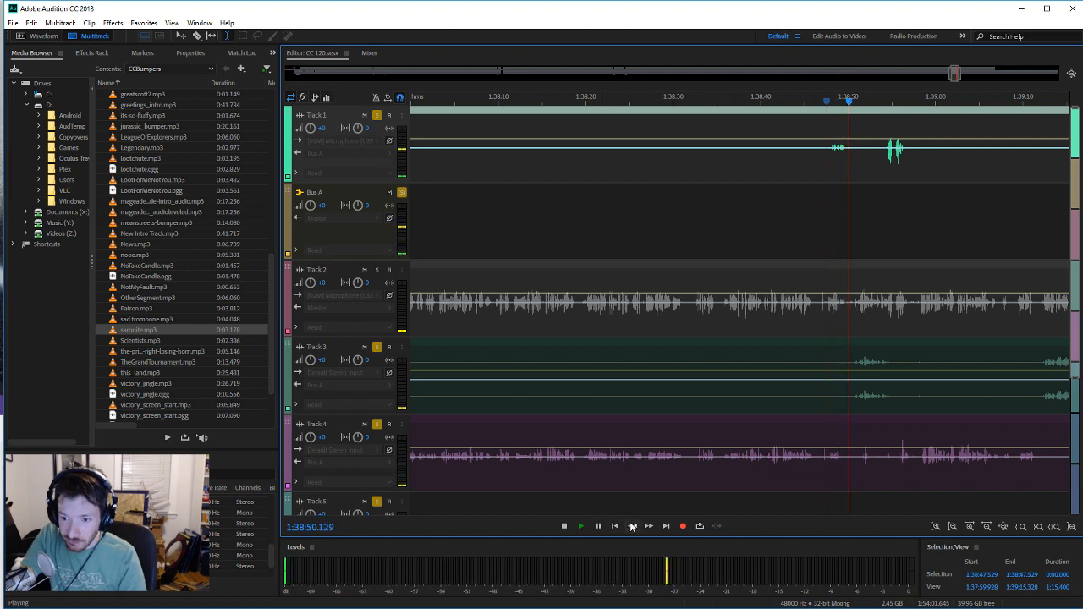
pyautogui.press('space')
pyautogui.click(809, 461)
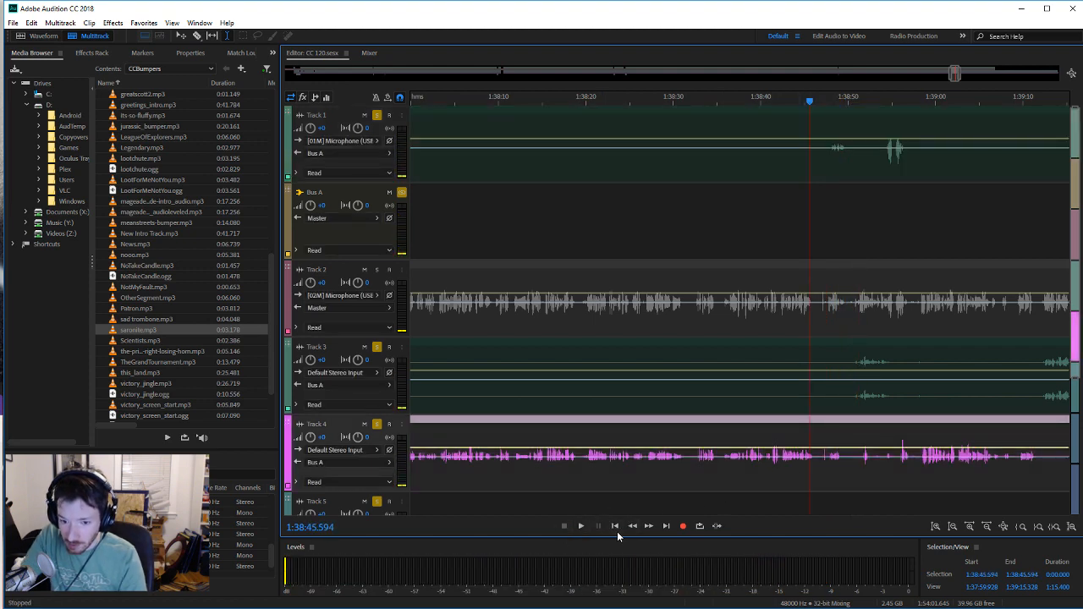
pyautogui.click(580, 526)
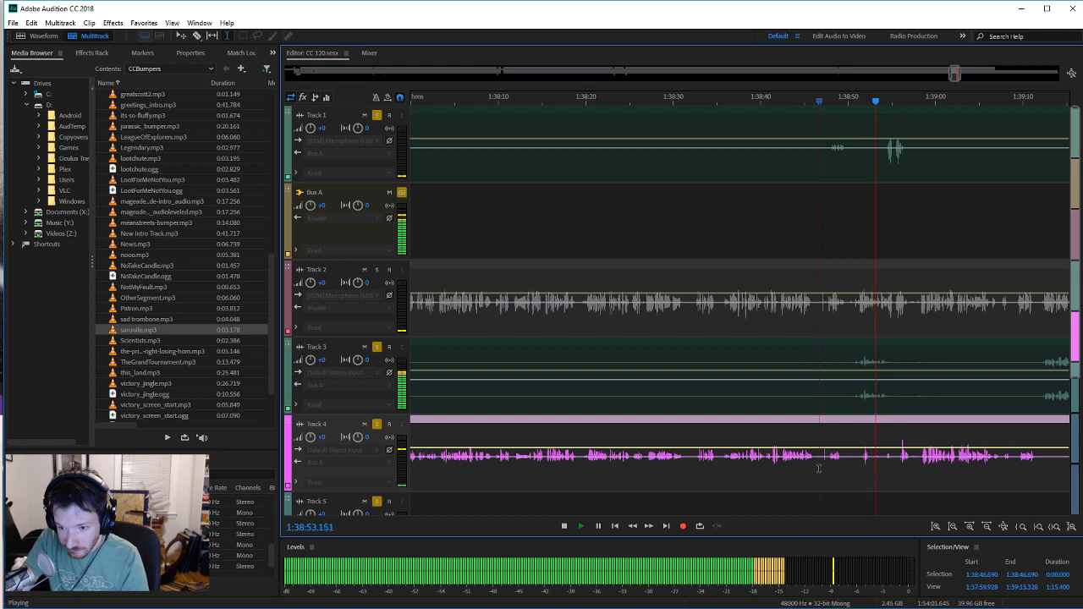
# Step: Silence Tracks 2, 3 and 4 from 1:38:46.690 to 1:38:57.849, and Track 1 from 1:38:53.721 to 1:38:57.913
pyautogui.moveTo(819, 467); pyautogui.dragTo(907, 306)
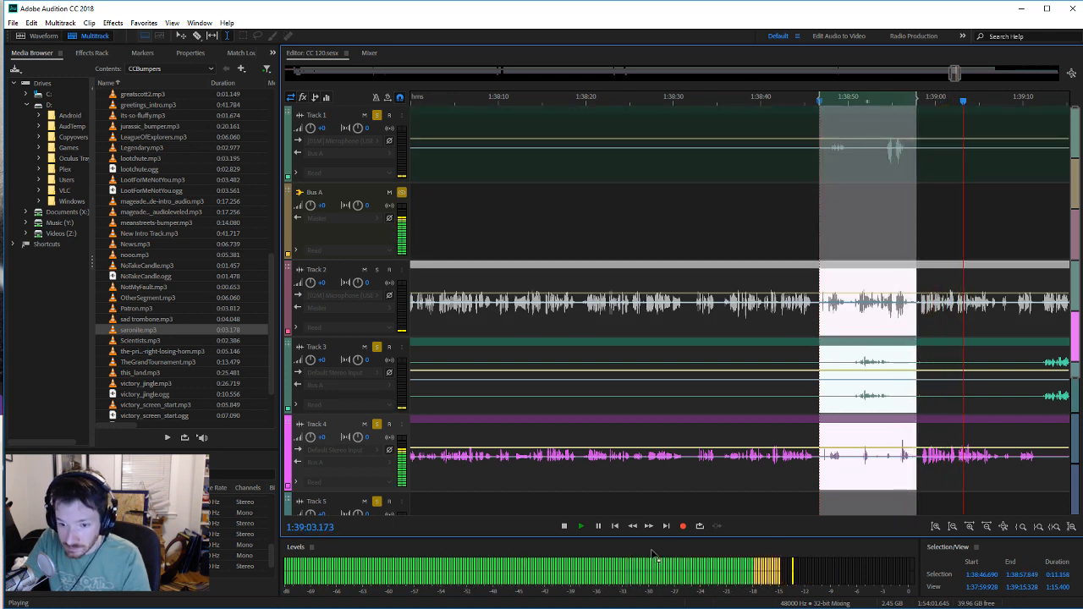
pyautogui.press('space')
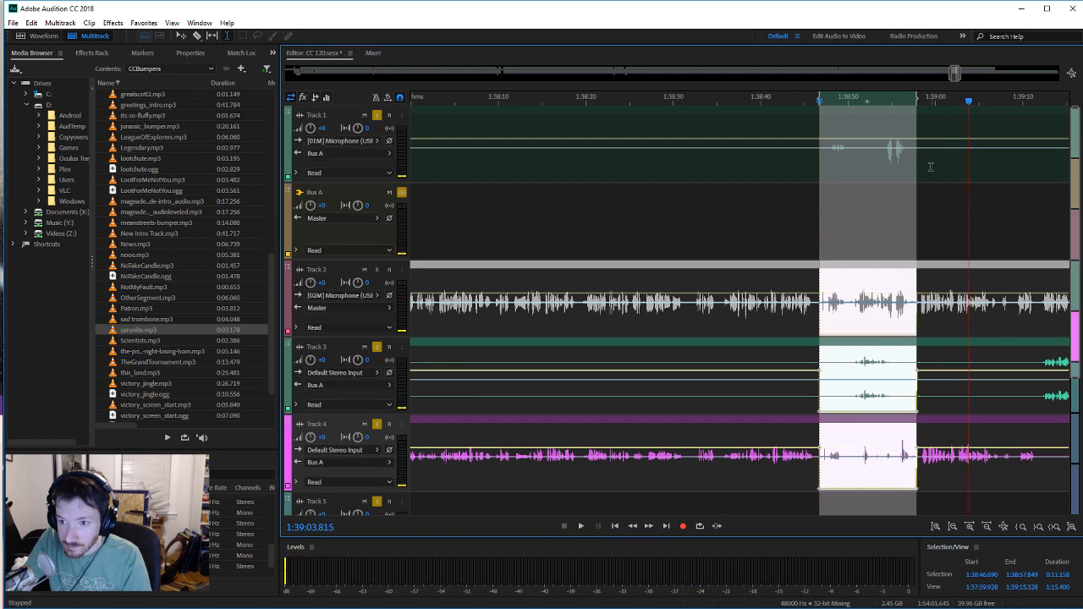
pyautogui.moveTo(917, 166); pyautogui.dragTo(881, 165)
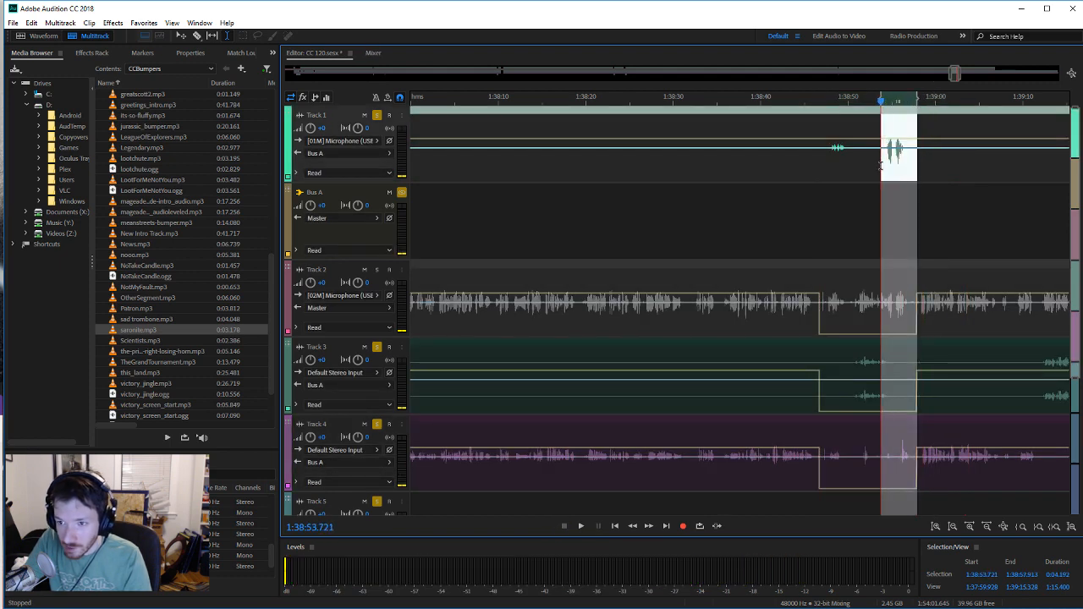
# Step: Play the end of the silenced section and the following speech from 1:38:54.688
pyautogui.click(868, 470)
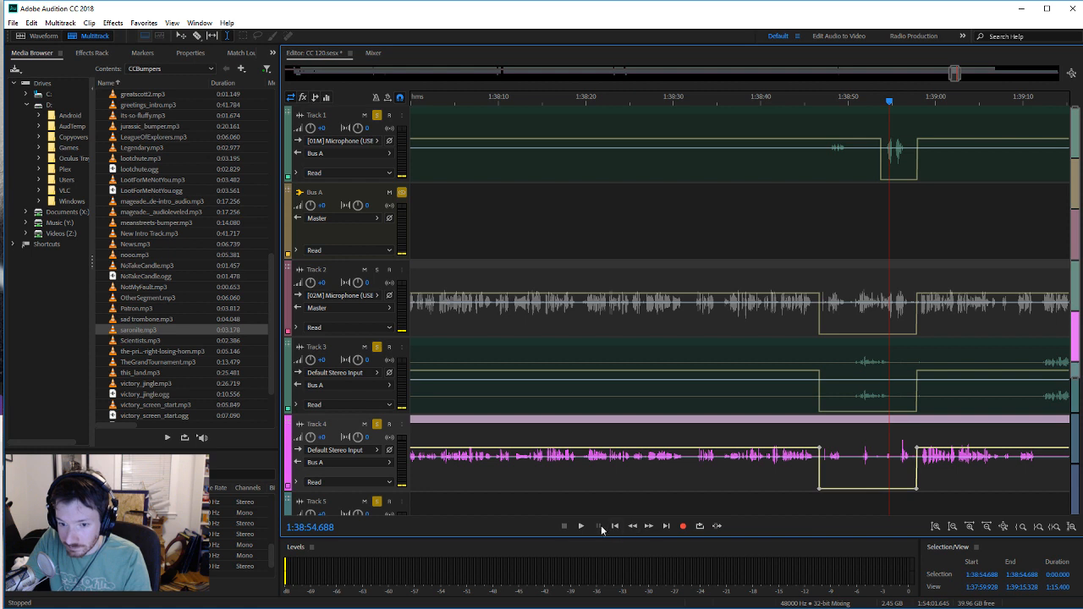
pyautogui.click(581, 526)
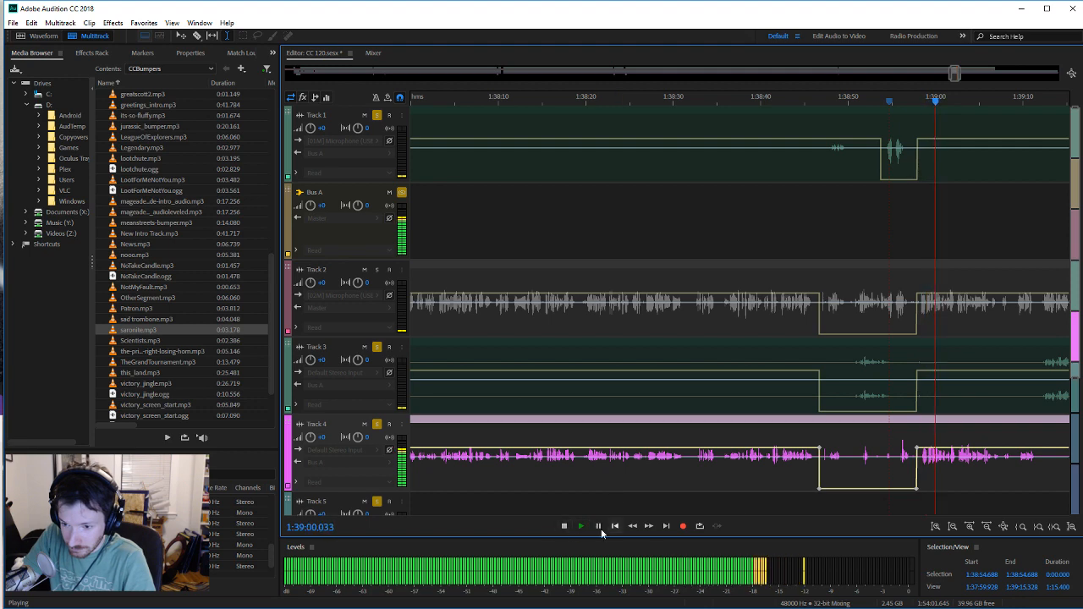
pyautogui.click(563, 526)
# Step: Extend Track 3's silence from 1:38:57.849 to 1:38:58.880, and play the transition from 1:38:56.817
pyautogui.moveTo(917, 403); pyautogui.dragTo(925, 409)
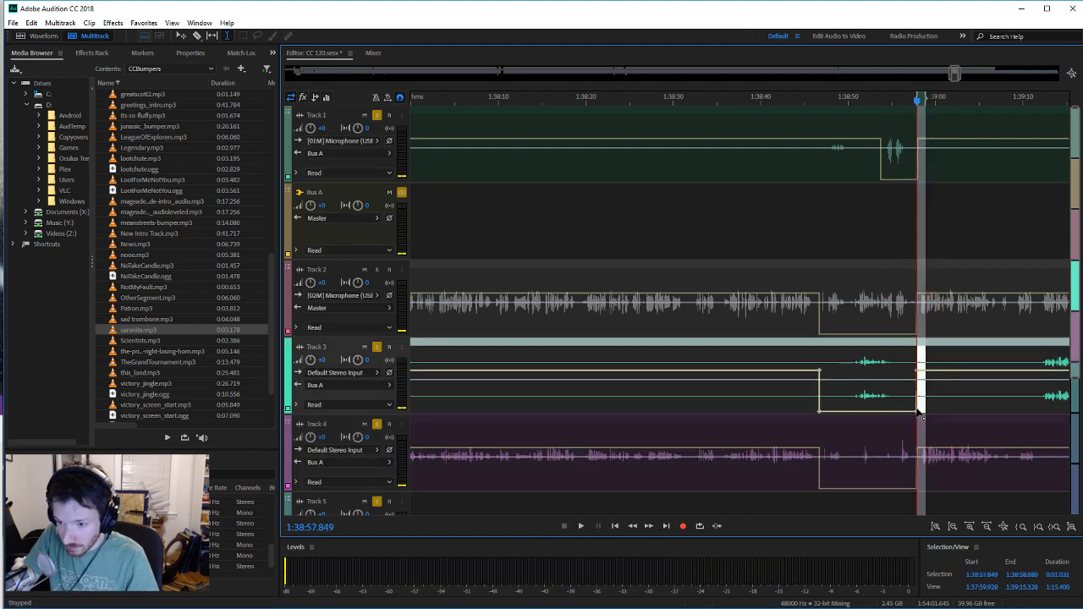
pyautogui.click(968, 405)
pyautogui.click(907, 464)
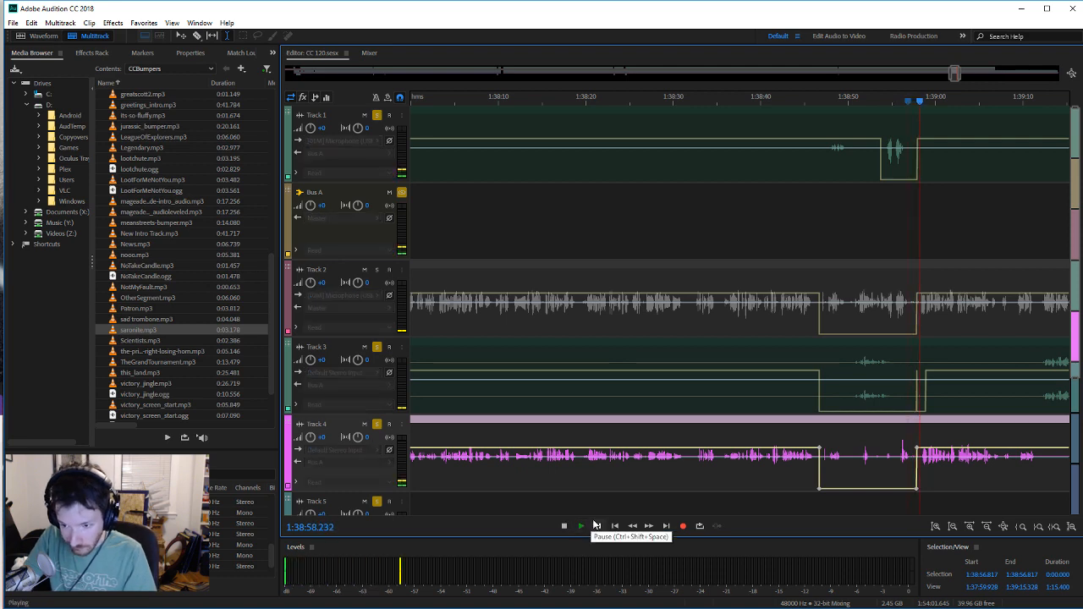
pyautogui.click(563, 526)
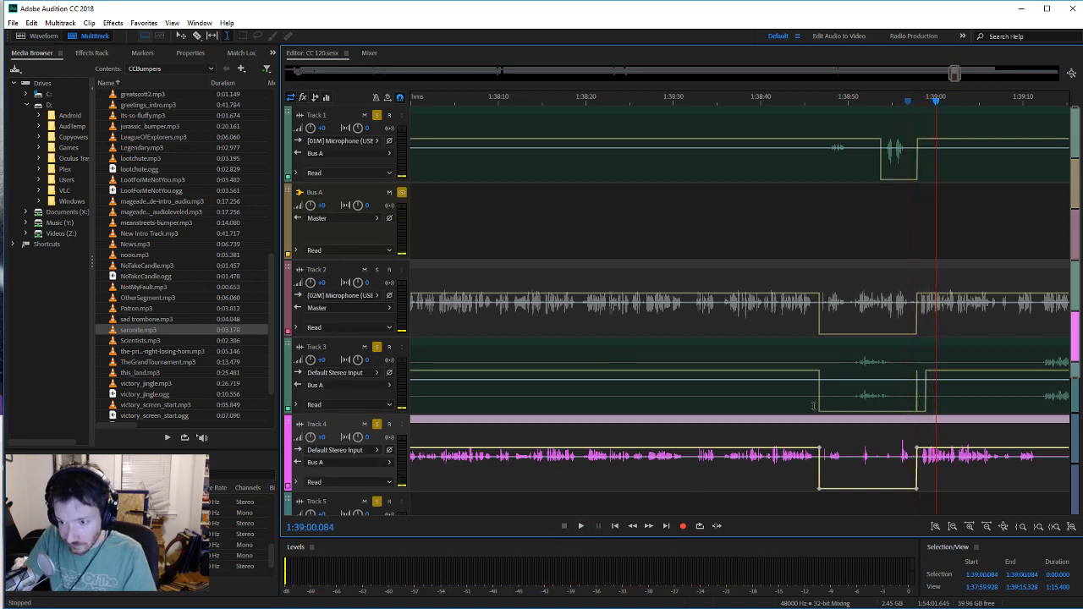
# Step: Save the session, and play Track 3's short noises from 1:40:04.063 and again from slightly earlier
pyautogui.moveTo(954, 73); pyautogui.dragTo(961, 74)
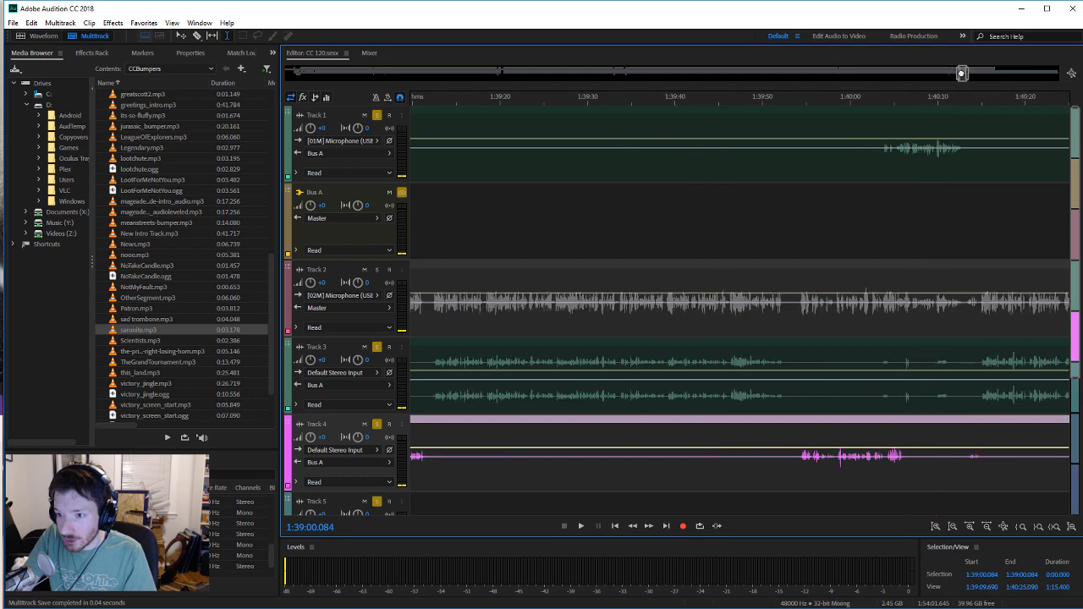
pyautogui.click(886, 406)
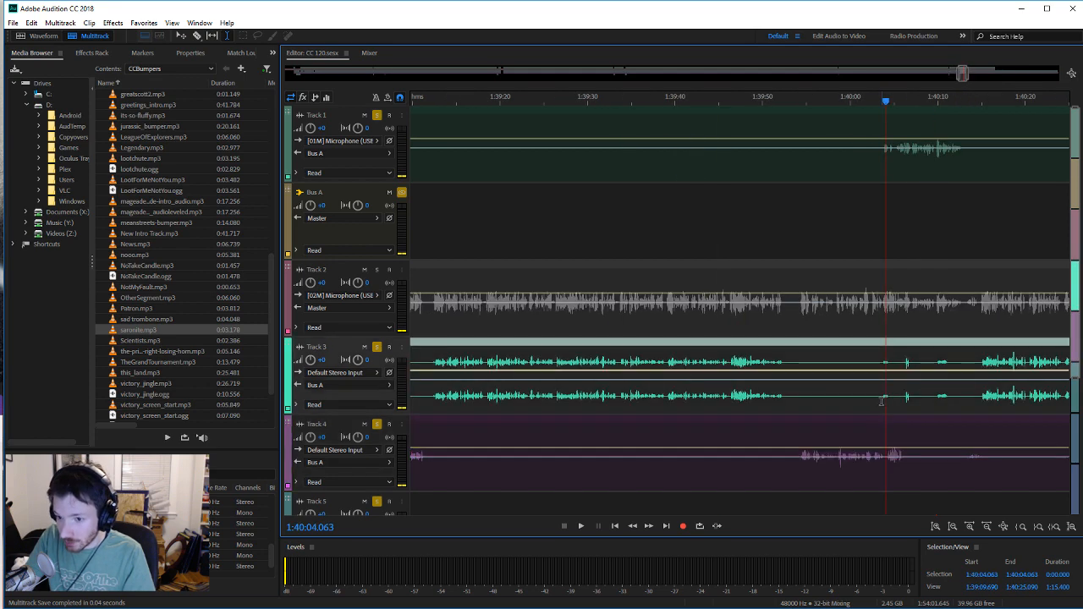
pyautogui.click(581, 526)
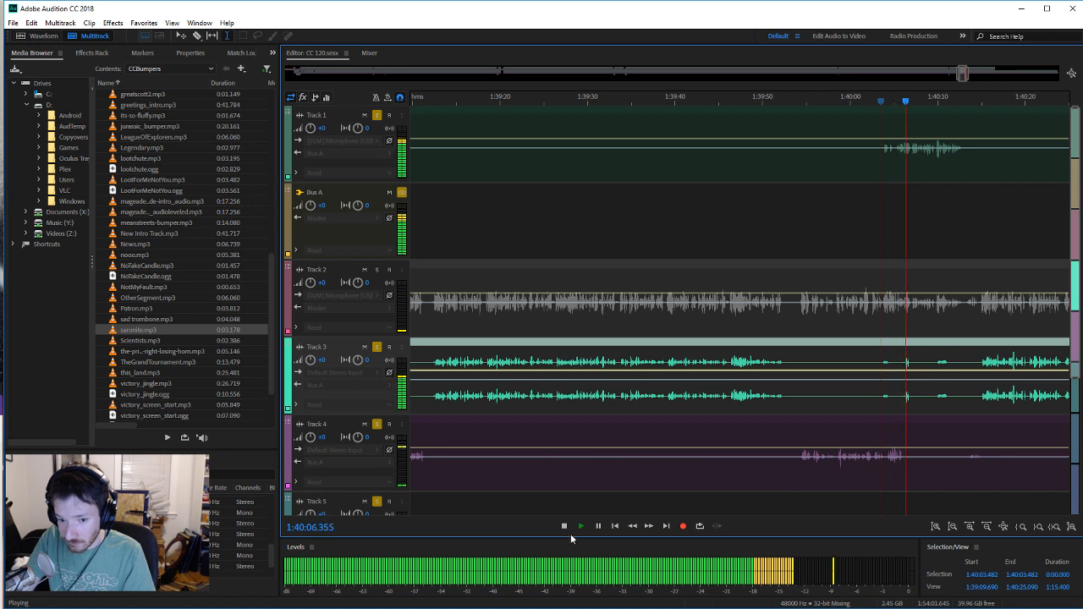
pyautogui.press('space')
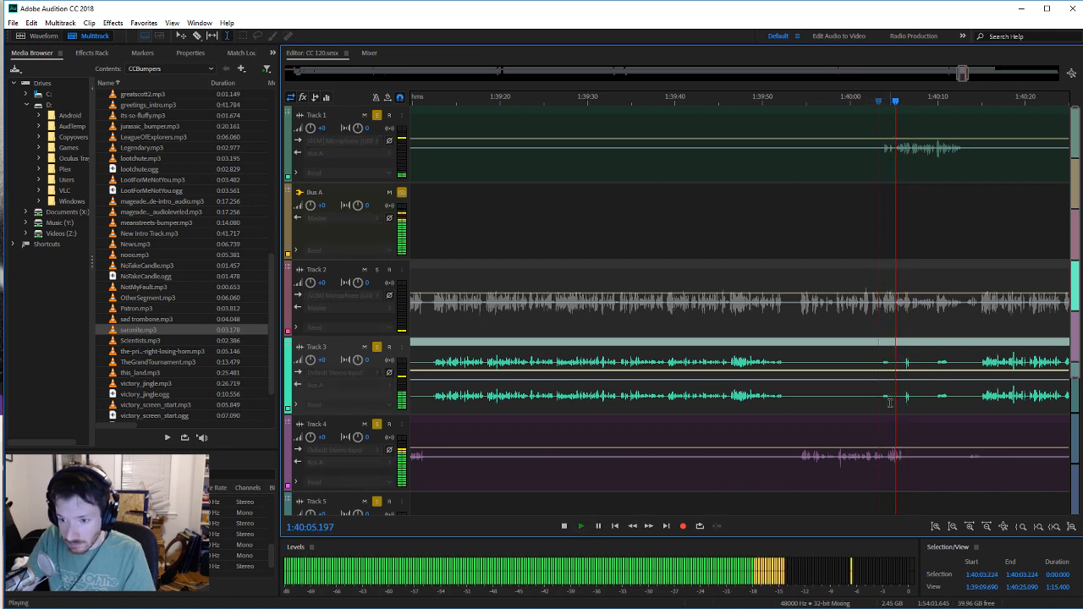
# Step: Silence Track 3 from about 1:40:03.1 to 1:40:04.8 with its volume envelope, then save the session and stop playback
pyautogui.moveTo(892, 403); pyautogui.dragTo(878, 404)
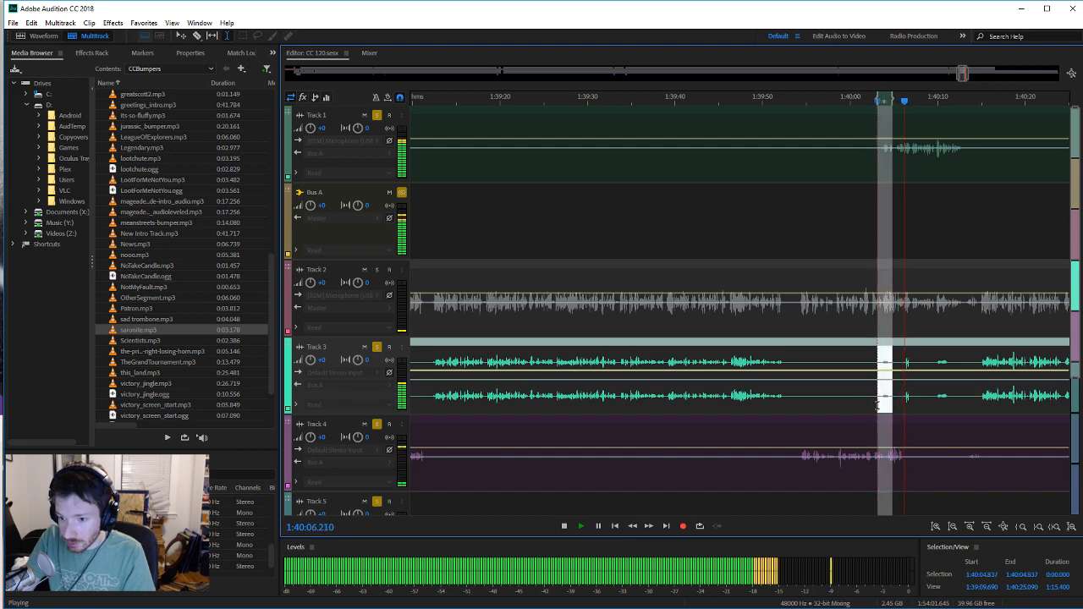
pyautogui.click(769, 474)
pyautogui.hotkey('ctrl', 's')
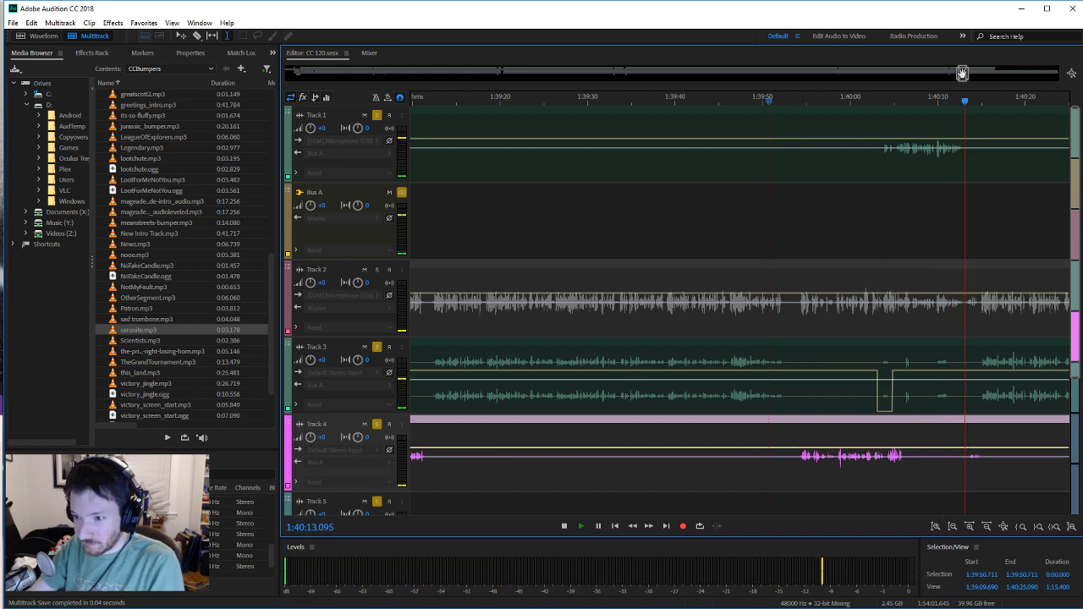
pyautogui.moveTo(961, 75); pyautogui.dragTo(966, 75)
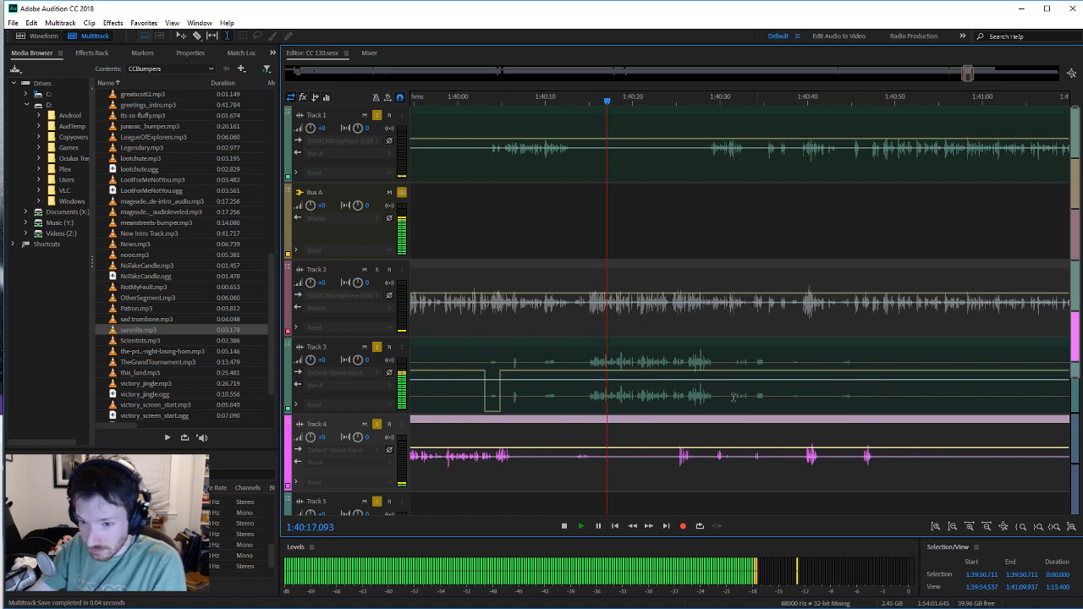
pyautogui.click(563, 525)
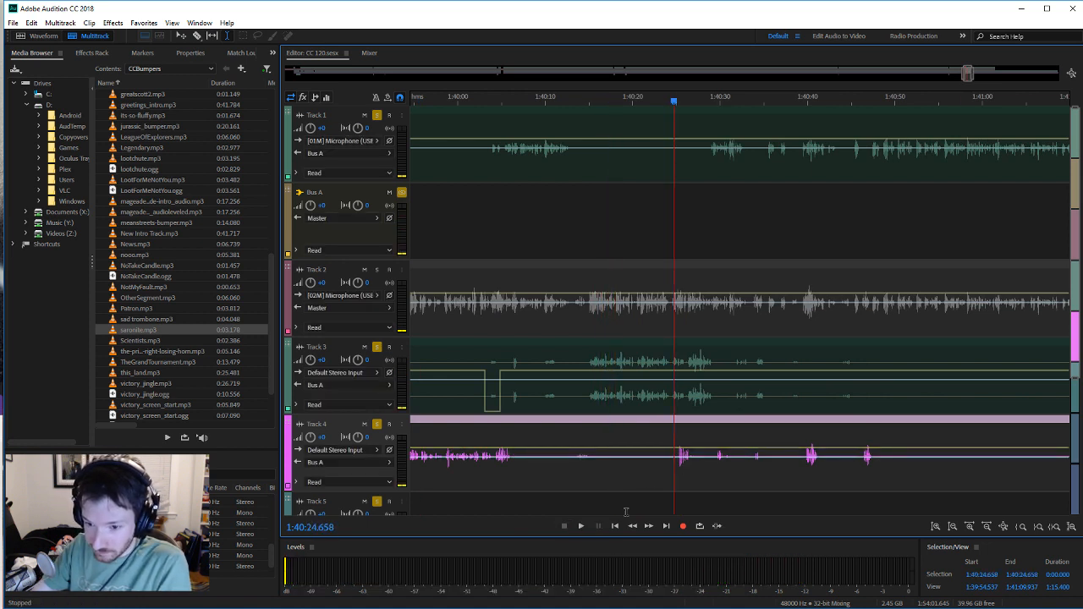
# Step: Play from 1:40:24.658, silence Track 4 from about 1:40:39.1 to 1:40:41.5 with its volume envelope, then save and stop playback
pyautogui.click(581, 526)
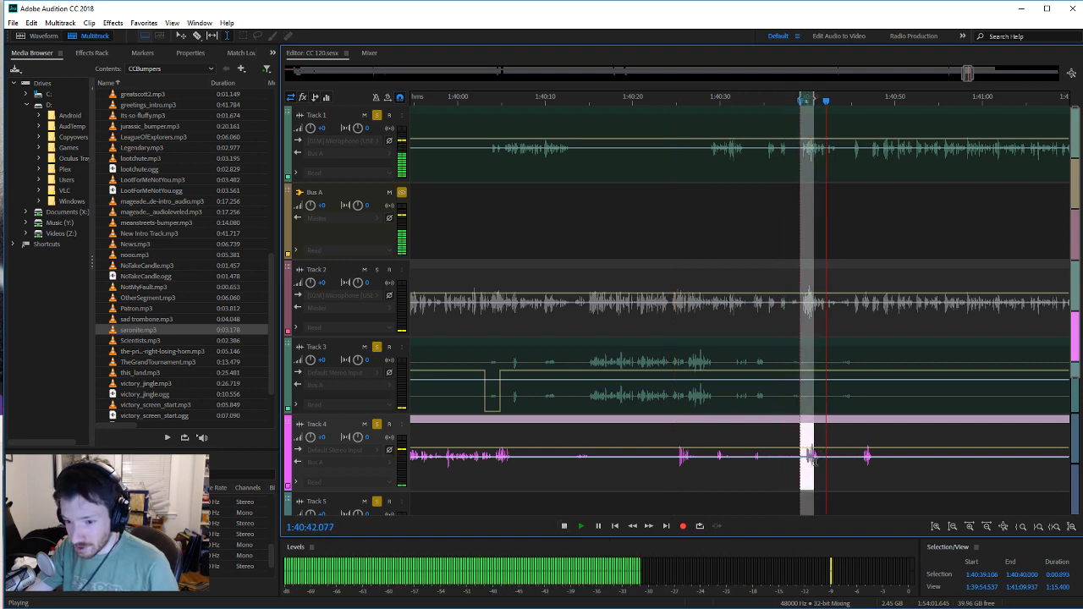
pyautogui.moveTo(821, 470); pyautogui.dragTo(800, 472)
pyautogui.click(762, 485)
pyautogui.hotkey('ctrl', 's')
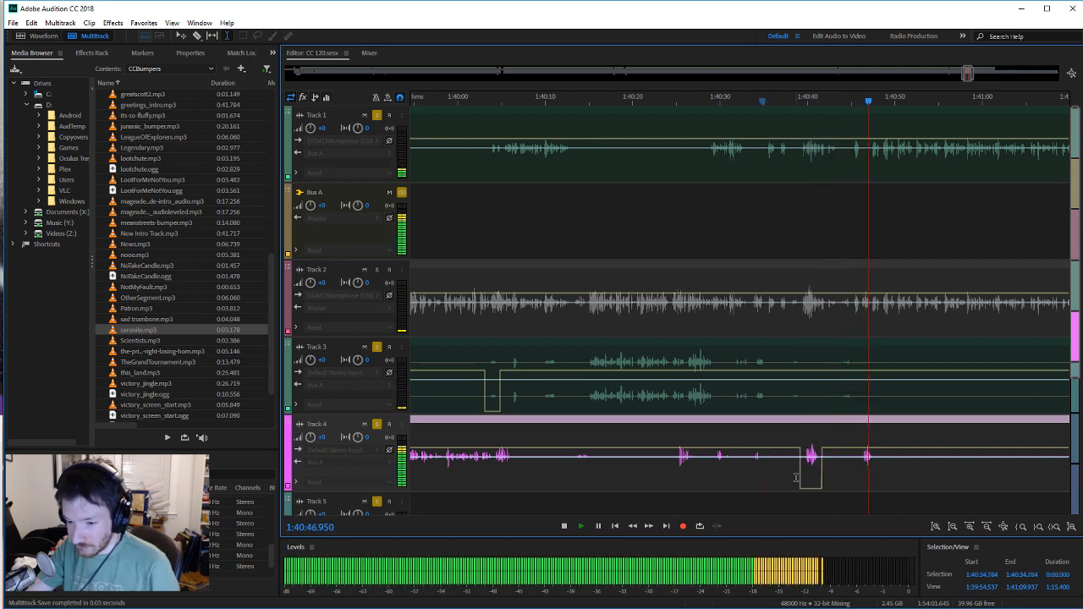
pyautogui.click(564, 526)
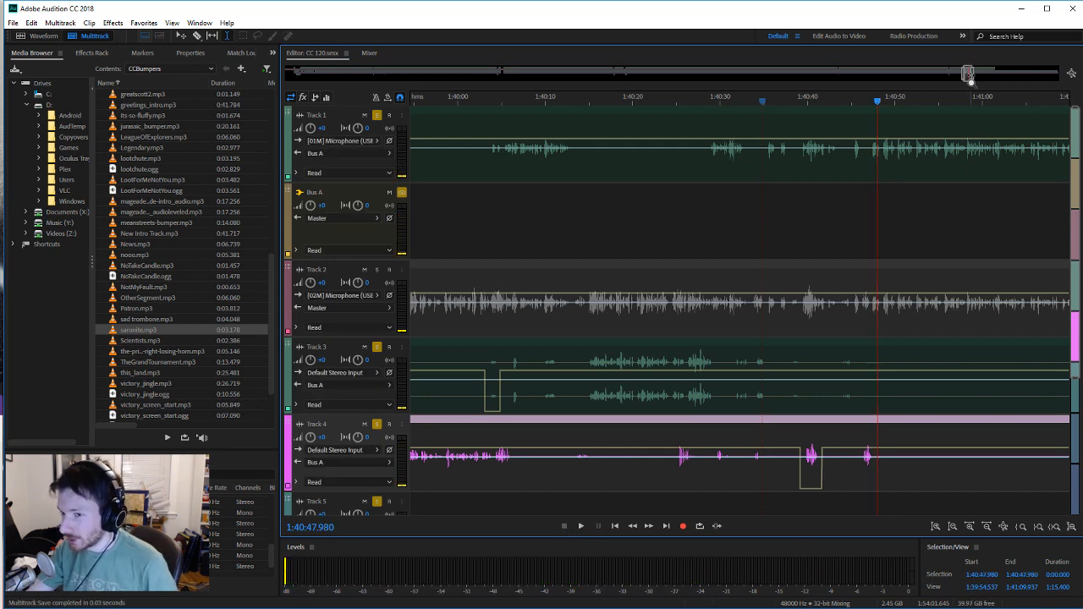
# Step: Play the short sounds from 1:41:31.516 and again from 1:41:25.904
pyautogui.moveTo(967, 74); pyautogui.dragTo(972, 75)
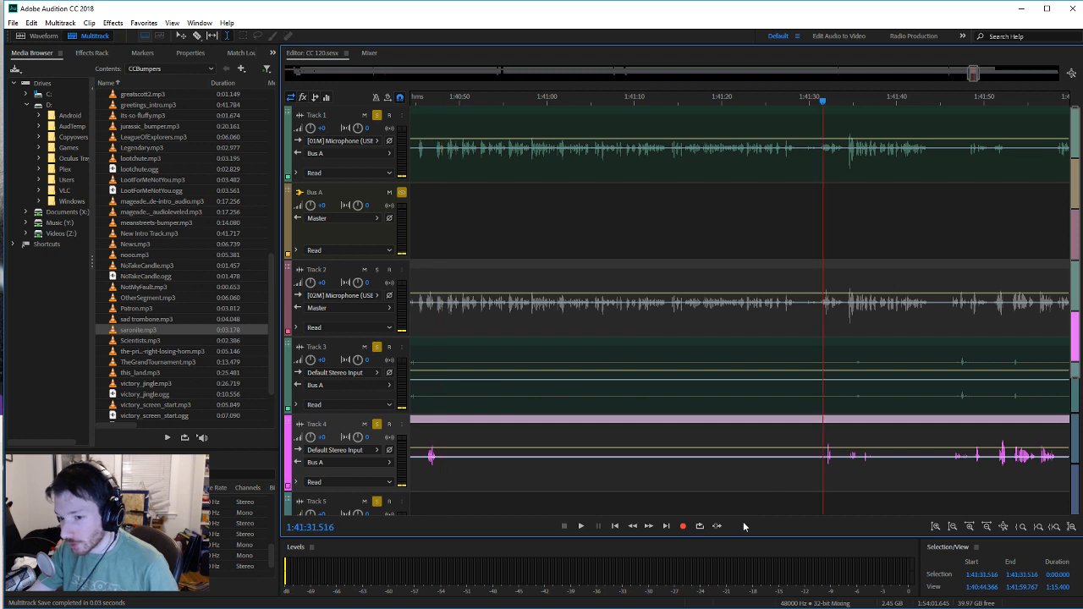
pyautogui.click(580, 526)
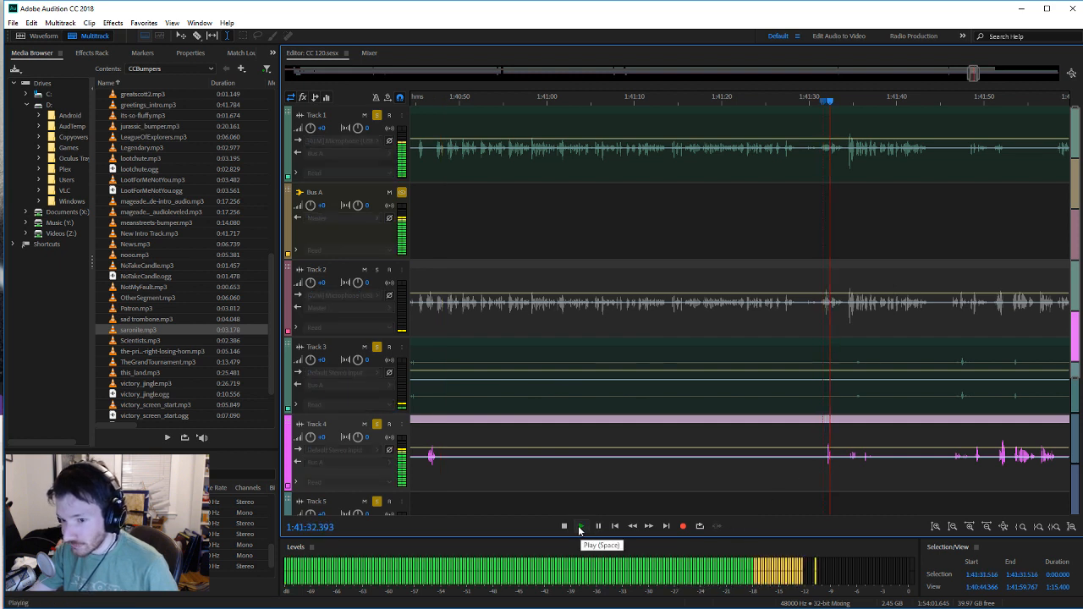
pyautogui.click(563, 526)
pyautogui.click(773, 178)
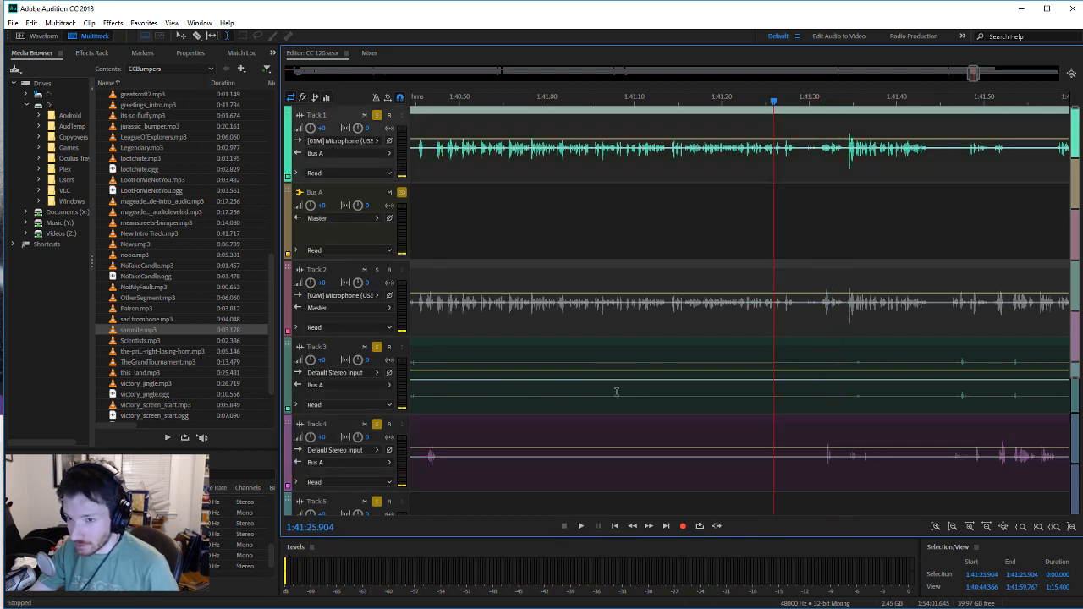
pyautogui.click(584, 528)
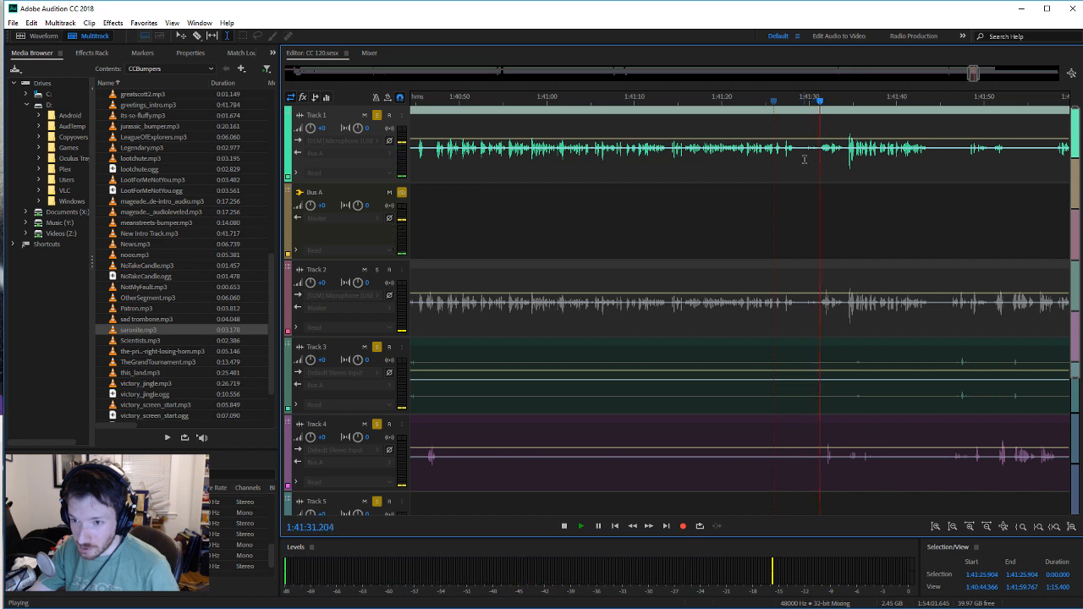
# Step: Silence Track 1 from 1:41:29.452 to 1:41:31.064 with its volume envelope, then save the session and stop playback
pyautogui.moveTo(803, 159); pyautogui.dragTo(818, 159)
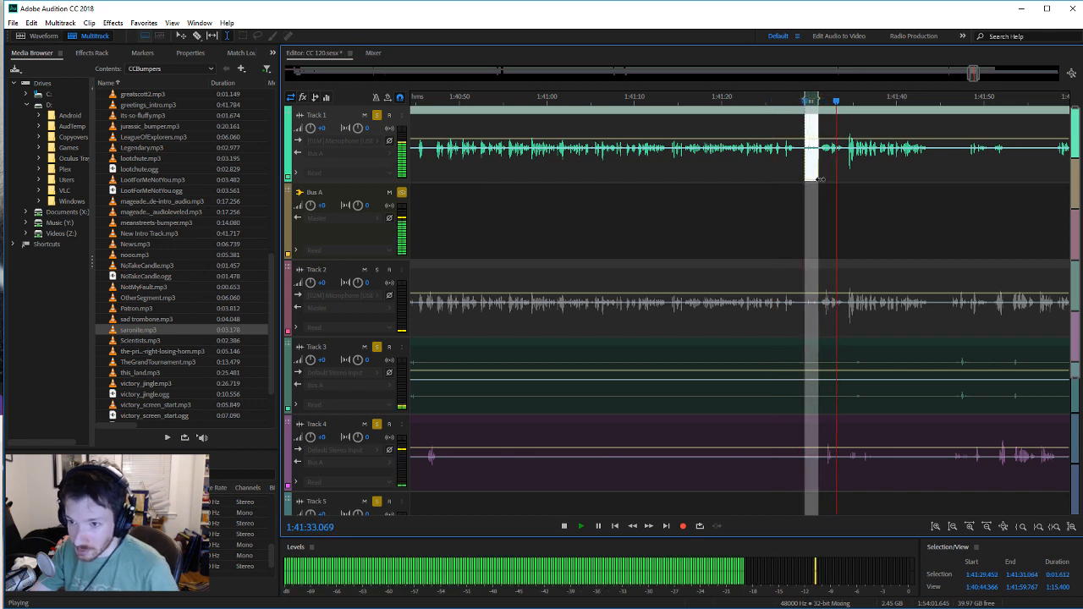
pyautogui.click(752, 465)
pyautogui.hotkey('ctrl', 's')
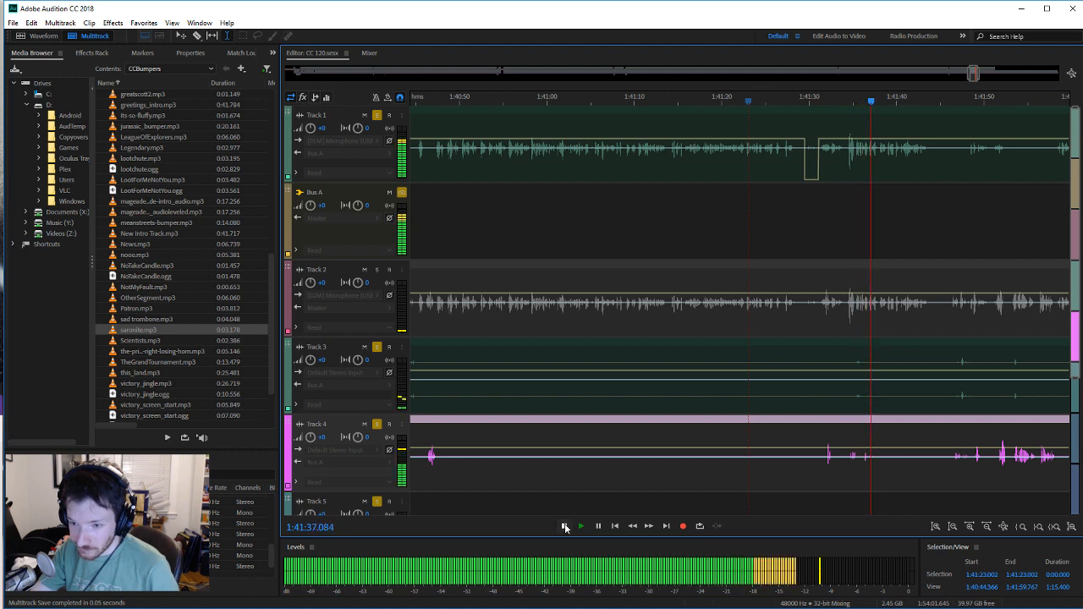
pyautogui.press('space')
# Step: Play Track 3's speech from 1:42:48.907 and the end of the conversation from 1:43:21.595
pyautogui.moveTo(973, 75); pyautogui.dragTo(982, 76)
pyautogui.click(671, 407)
pyautogui.click(580, 525)
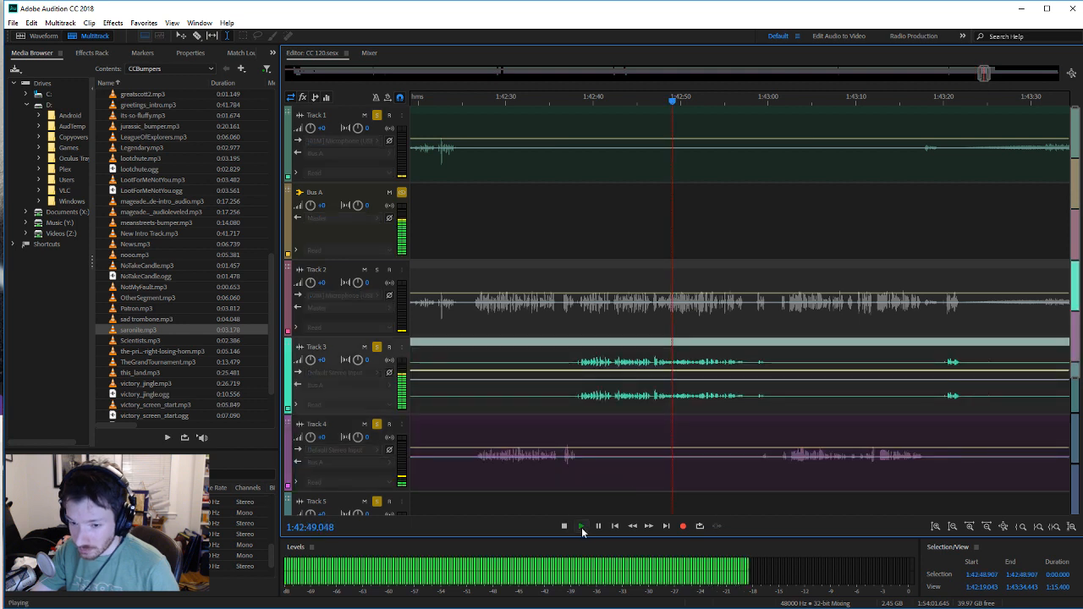
pyautogui.click(564, 526)
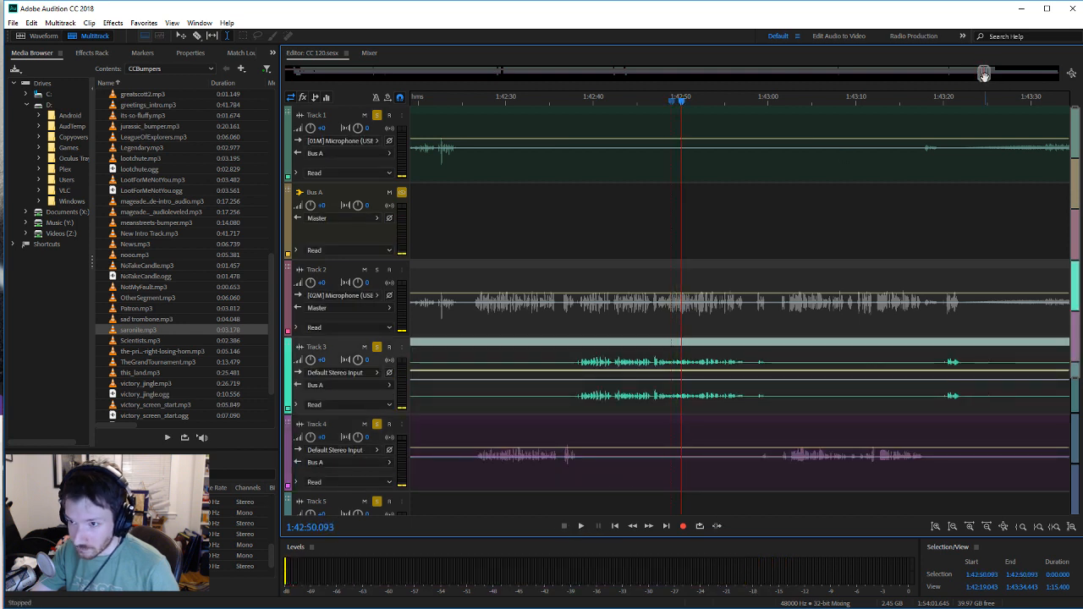
pyautogui.moveTo(984, 74); pyautogui.dragTo(987, 76)
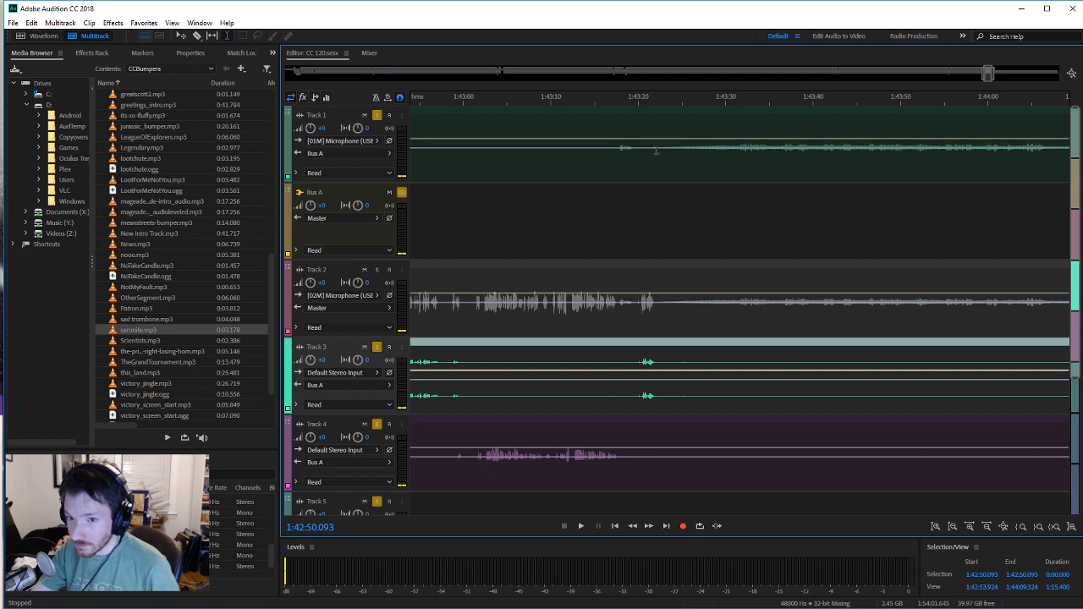
pyautogui.click(652, 152)
pyautogui.click(580, 525)
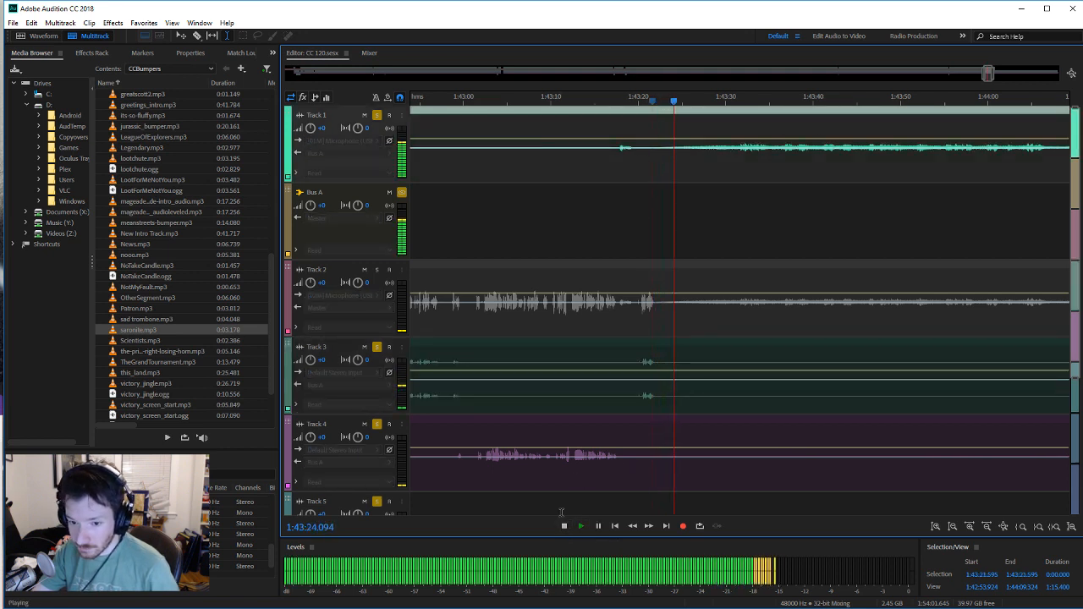
pyautogui.click(564, 526)
# Step: Split Track 1's clip at 1:43:19.402 and the clips on all tracks at about 1:43:22.6
pyautogui.click(632, 157)
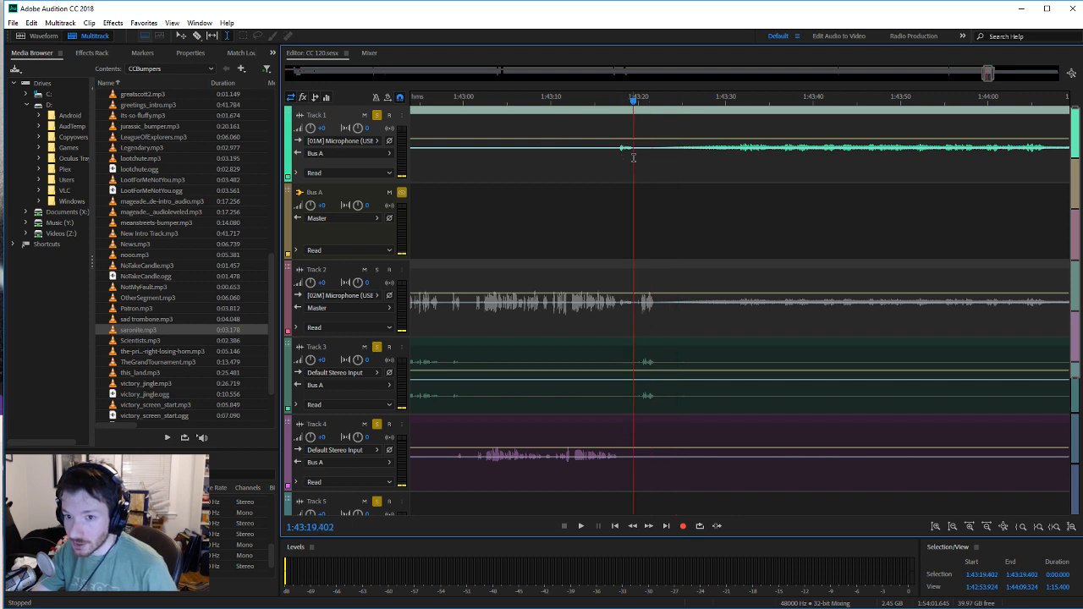
pyautogui.click(196, 37)
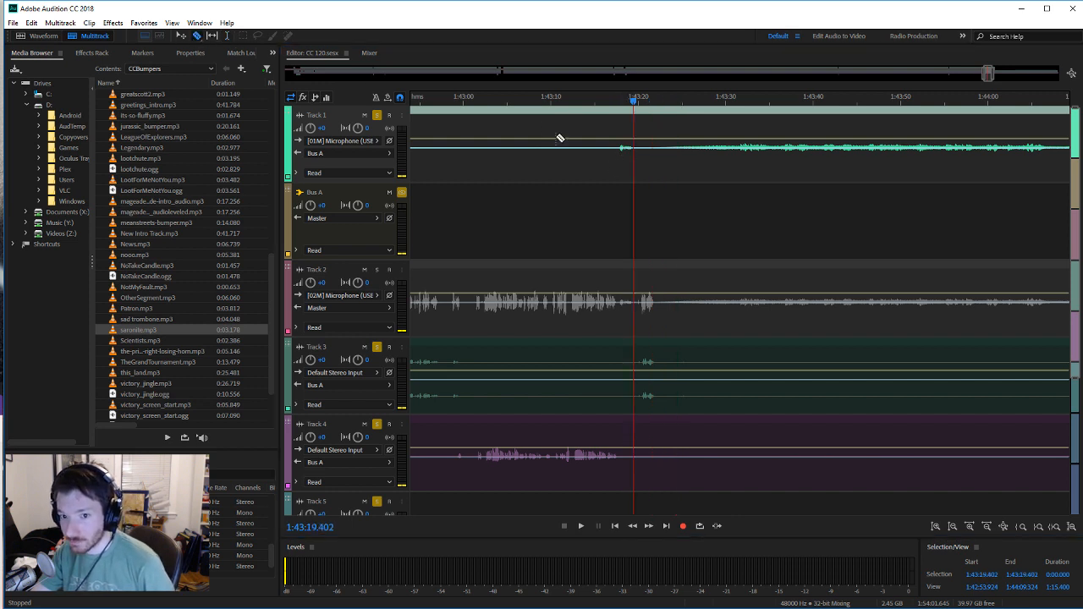
pyautogui.click(638, 170)
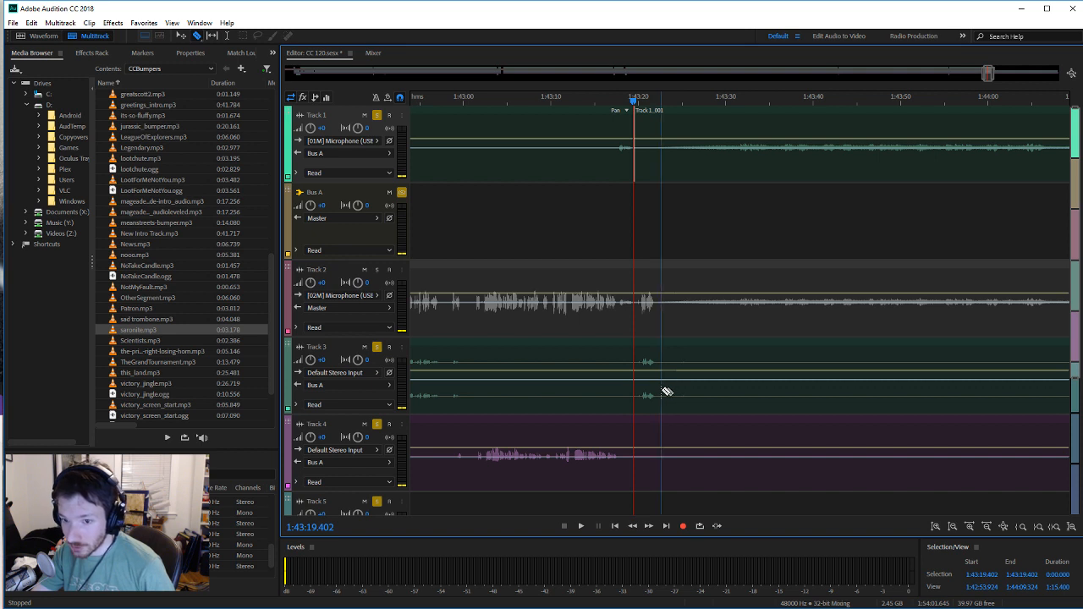
pyautogui.keyDown('shift'); pyautogui.click(666, 391); pyautogui.keyUp('shift')
# Step: Delete Track 1's clips after 1:43:19.402 and the clips on Tracks 3 and 4 after the cut at about 1:43:22.6
pyautogui.click(651, 111)
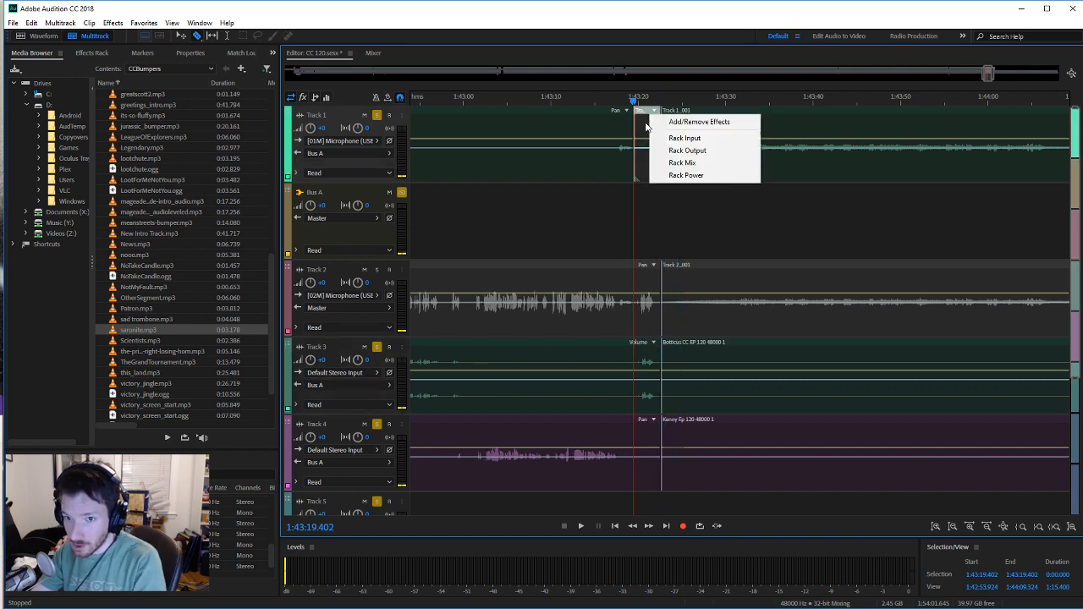
pyautogui.click(647, 116)
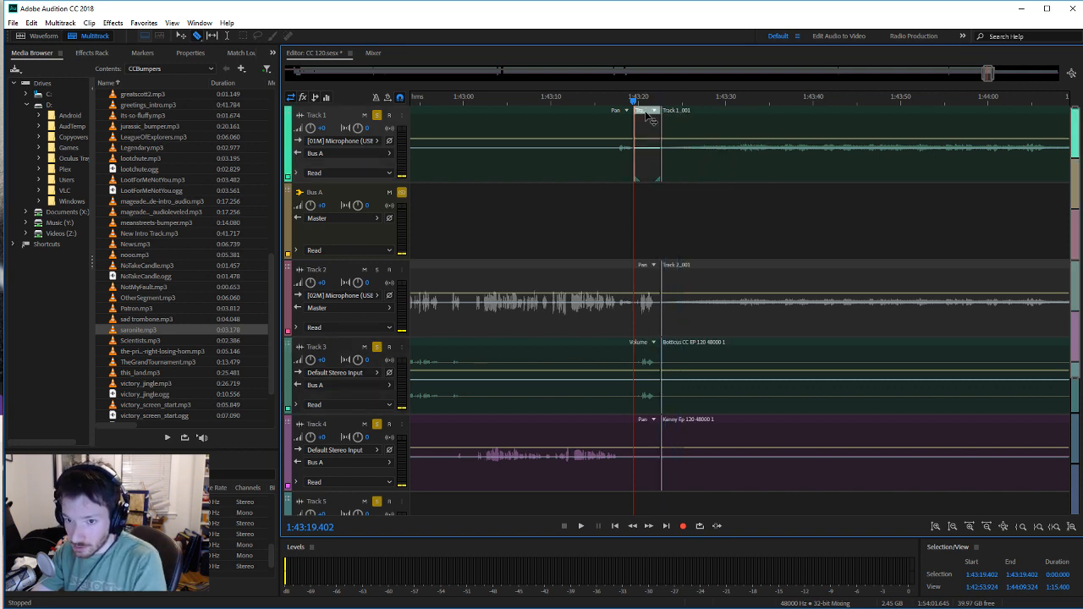
pyautogui.click(717, 347)
pyautogui.press('Delete')
pyautogui.click(695, 427)
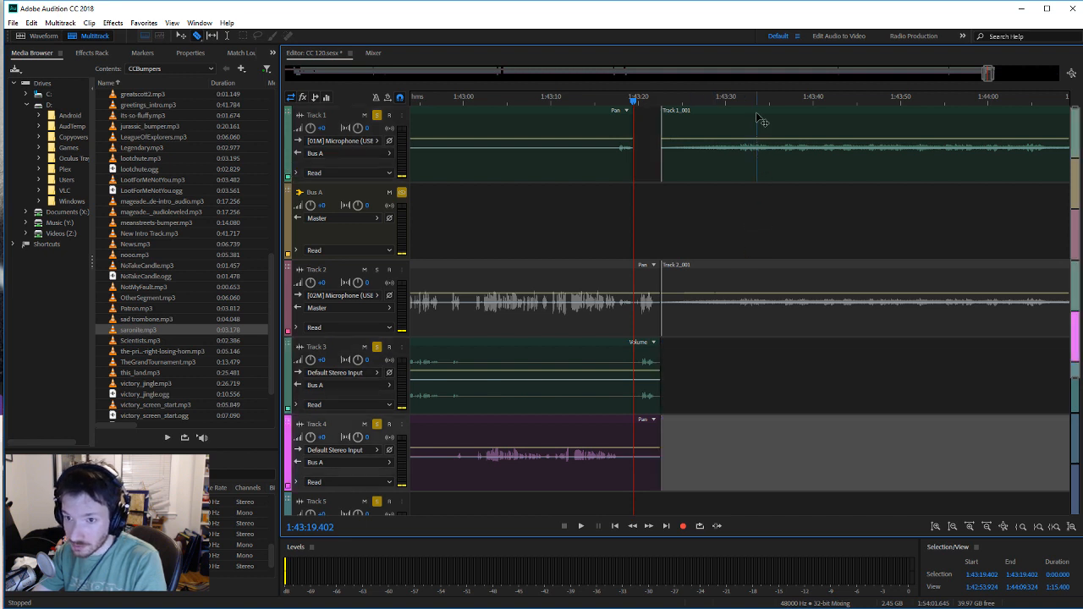
pyautogui.press('Delete')
pyautogui.click(752, 118)
pyautogui.press('Delete')
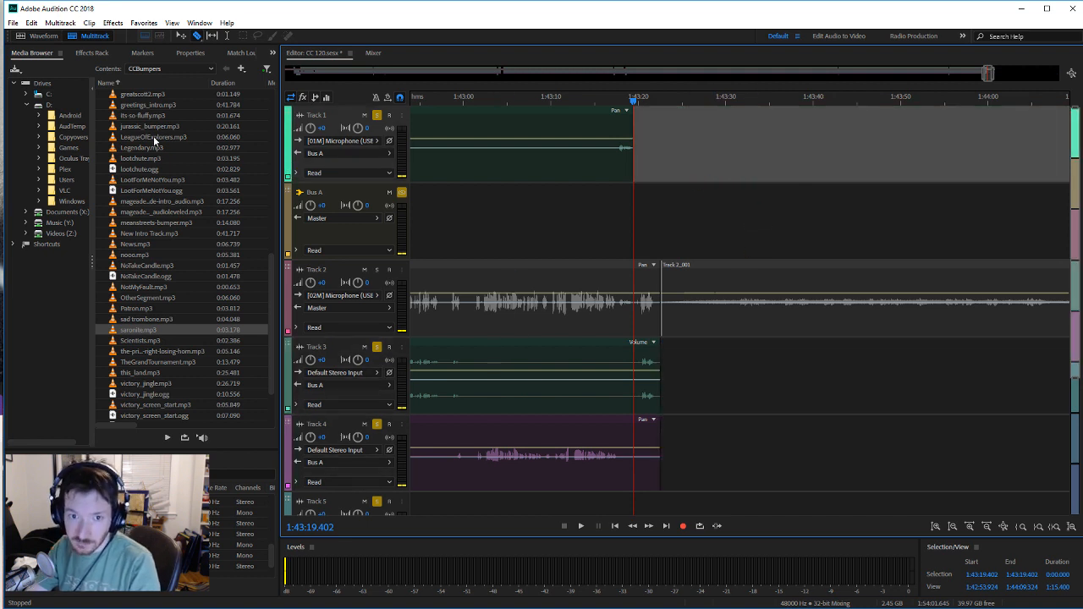
# Step: Find deathknight_outro.mp3 among the CCBumpers files and insert it on Track 5 at about 1:43:20
pyautogui.scroll(15, 155, 145)
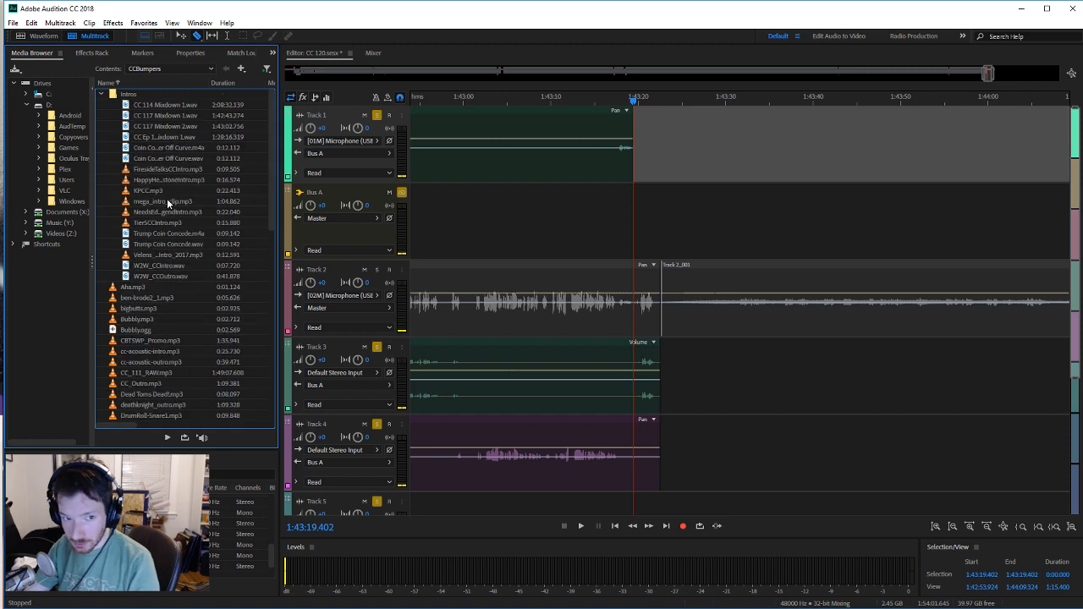
pyautogui.click(189, 191)
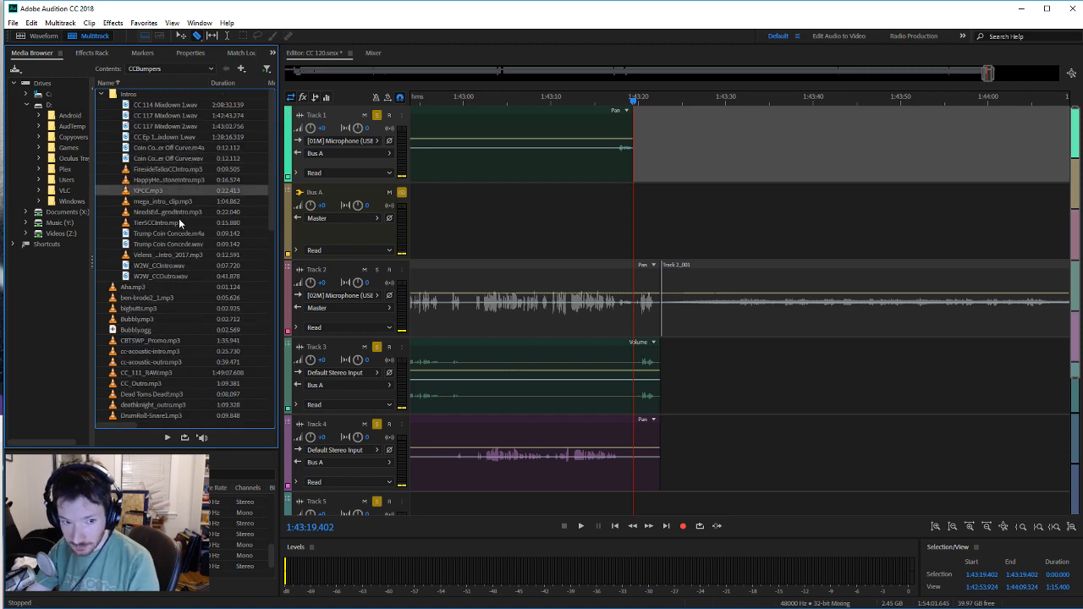
pyautogui.scroll(-2, 180, 229)
pyautogui.click(174, 289)
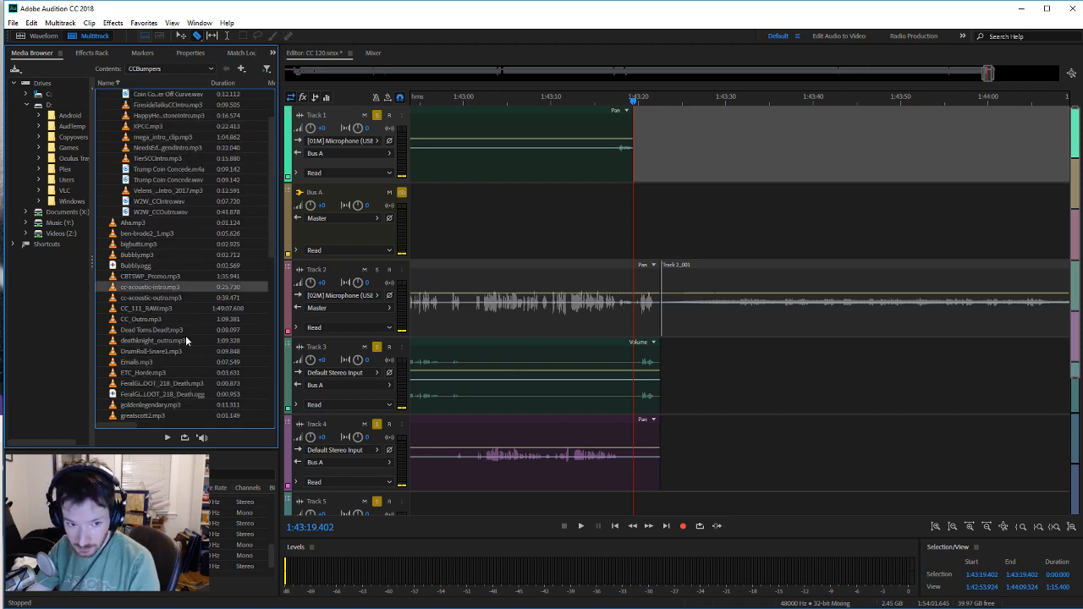
pyautogui.moveTo(184, 343); pyautogui.dragTo(638, 511)
pyautogui.click(592, 343)
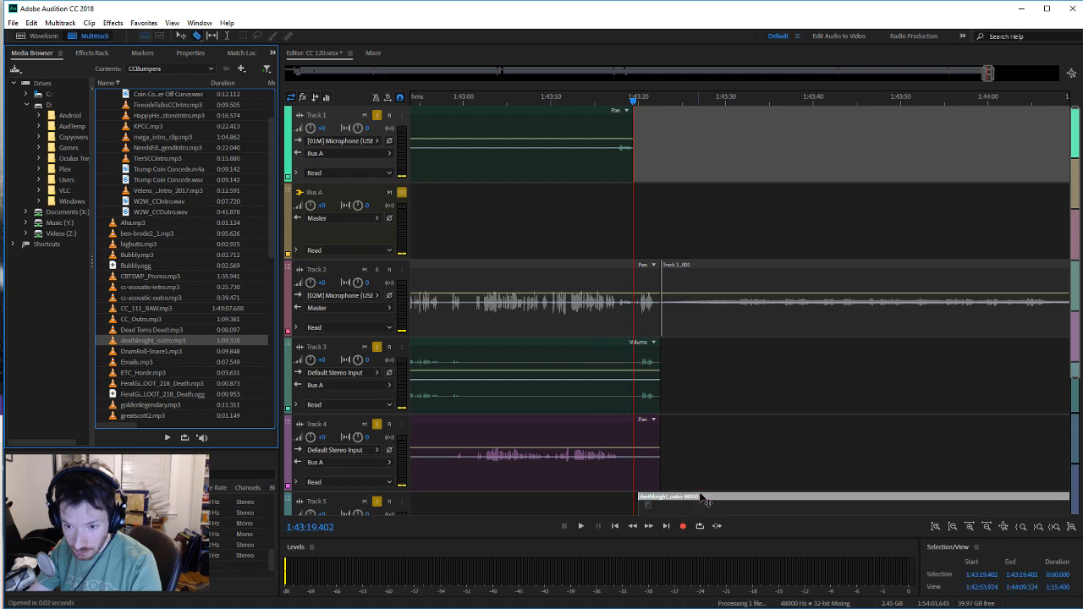
# Step: Move the deathknight_outro clip on Track 5 to start at about 1:43:15.9 and fade it in until about 1:43:22.6
pyautogui.moveTo(706, 502); pyautogui.dragTo(668, 506)
pyautogui.scroll(-3, 857, 396)
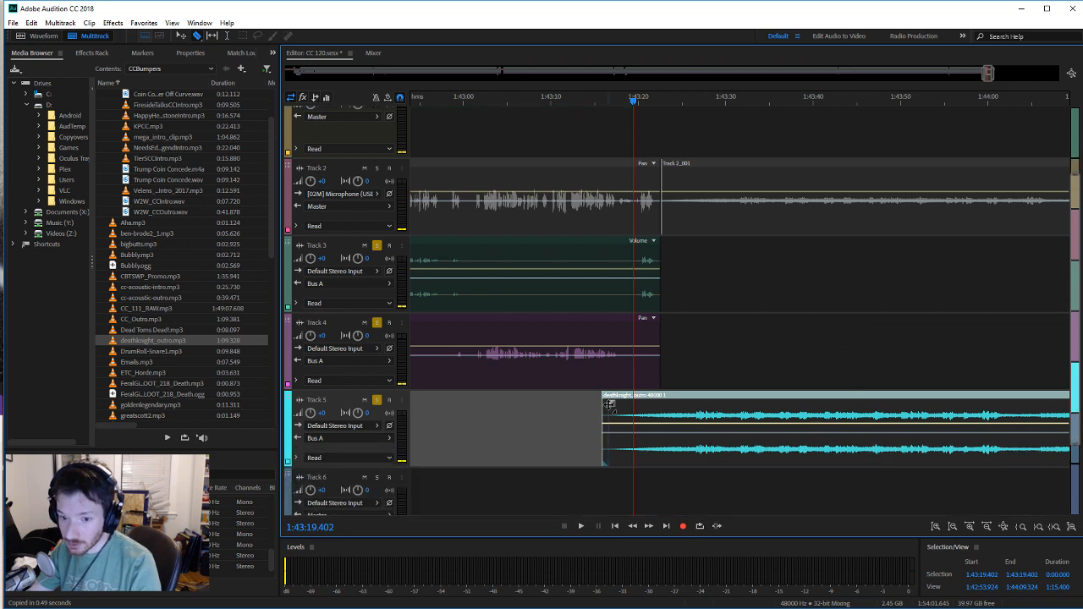
pyautogui.moveTo(612, 406)
pyautogui.mouseDown()
pyautogui.moveTo(647, 427)
pyautogui.moveTo(669, 415)
pyautogui.moveTo(679, 423)
pyautogui.moveTo(670, 480)
pyautogui.moveTo(671, 448)
pyautogui.mouseUp()
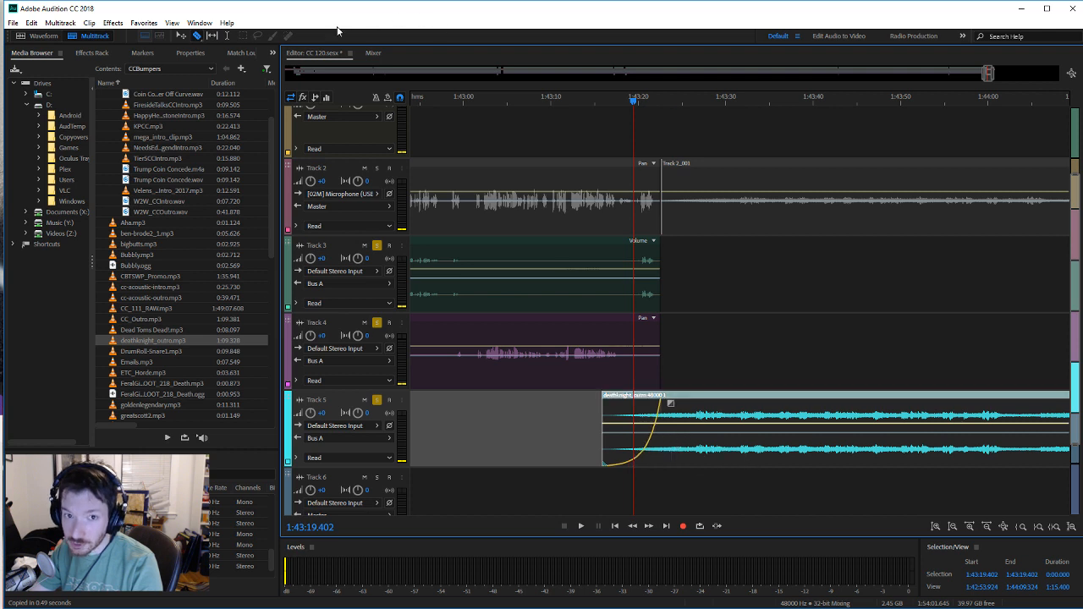
# Step: Play the transition into the outro music from 1:43:15.872, from 1:43:21.337 and from 1:43:15.145
pyautogui.click(600, 449)
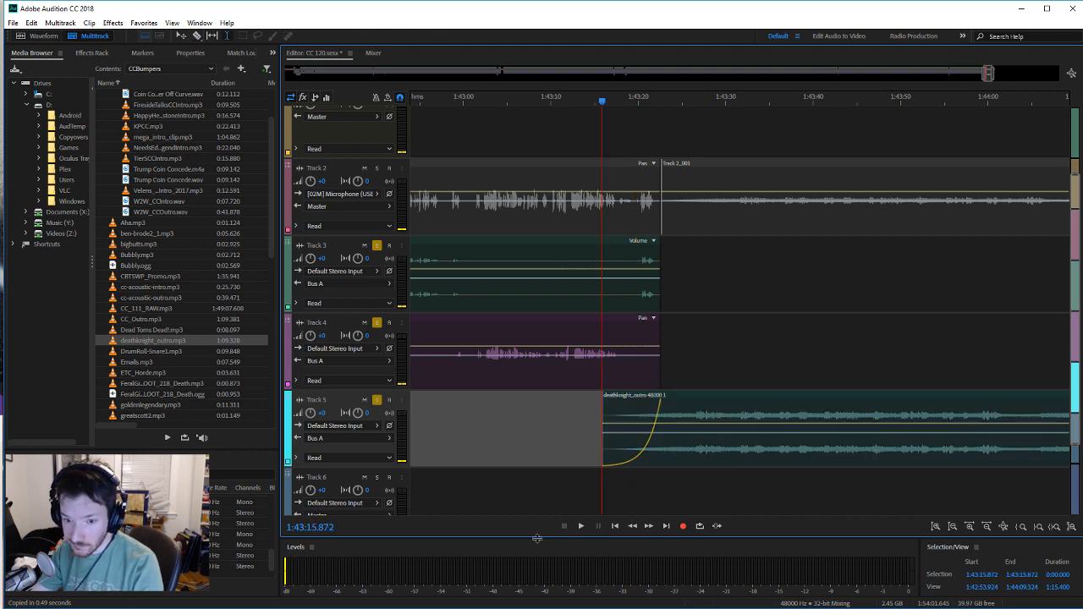
pyautogui.click(578, 528)
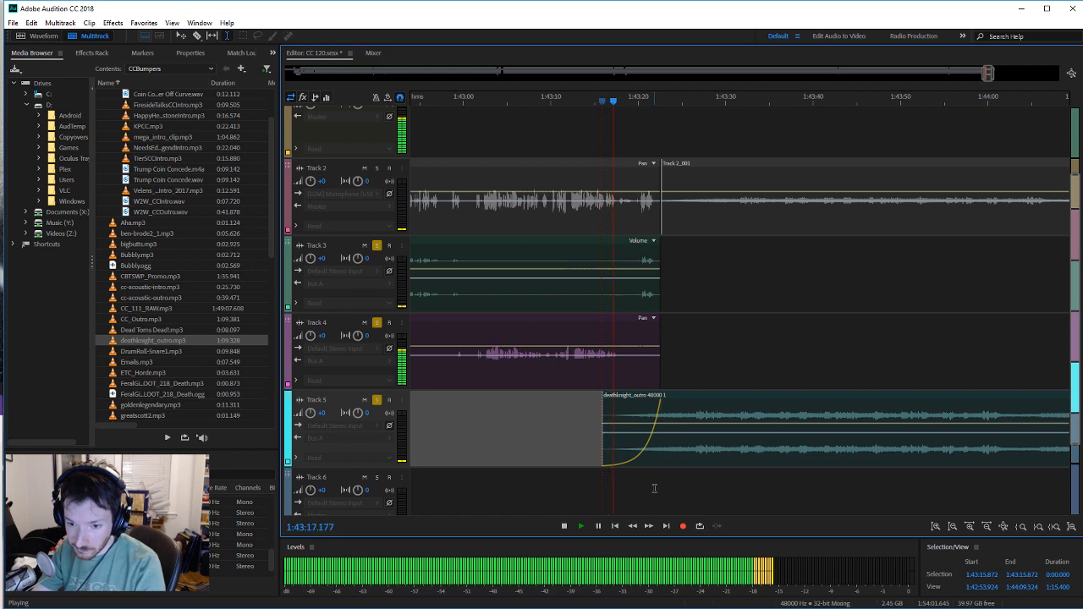
pyautogui.click(652, 429)
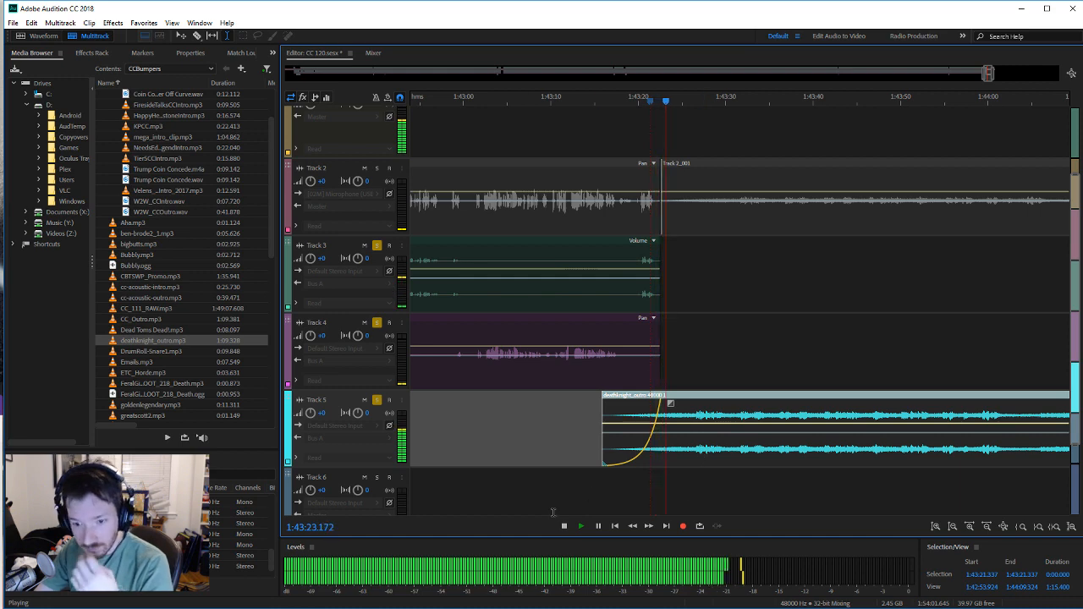
pyautogui.click(564, 525)
pyautogui.click(570, 495)
pyautogui.click(595, 459)
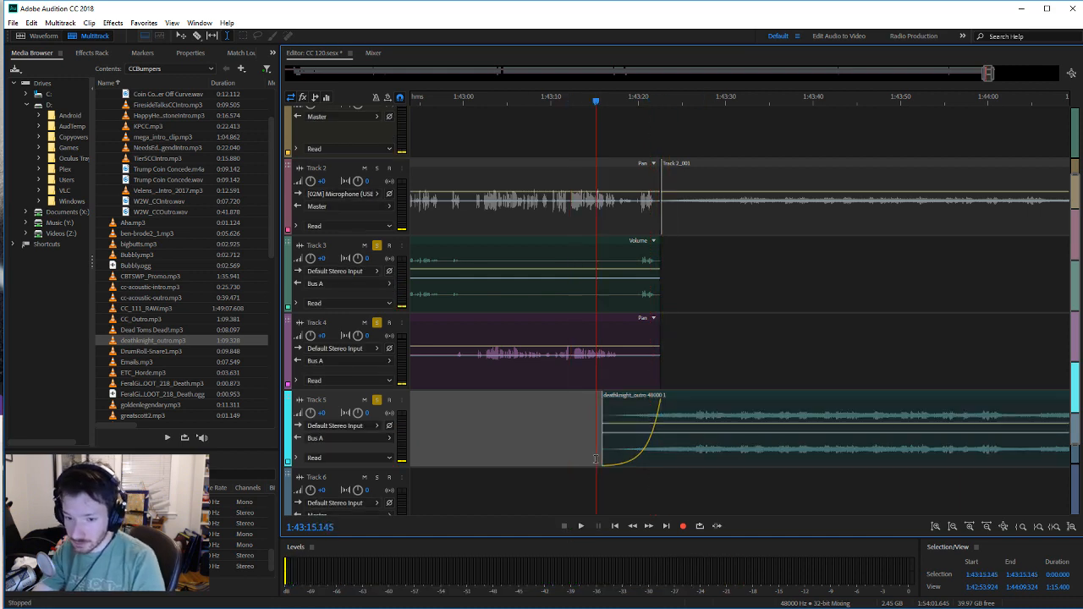
pyautogui.click(579, 526)
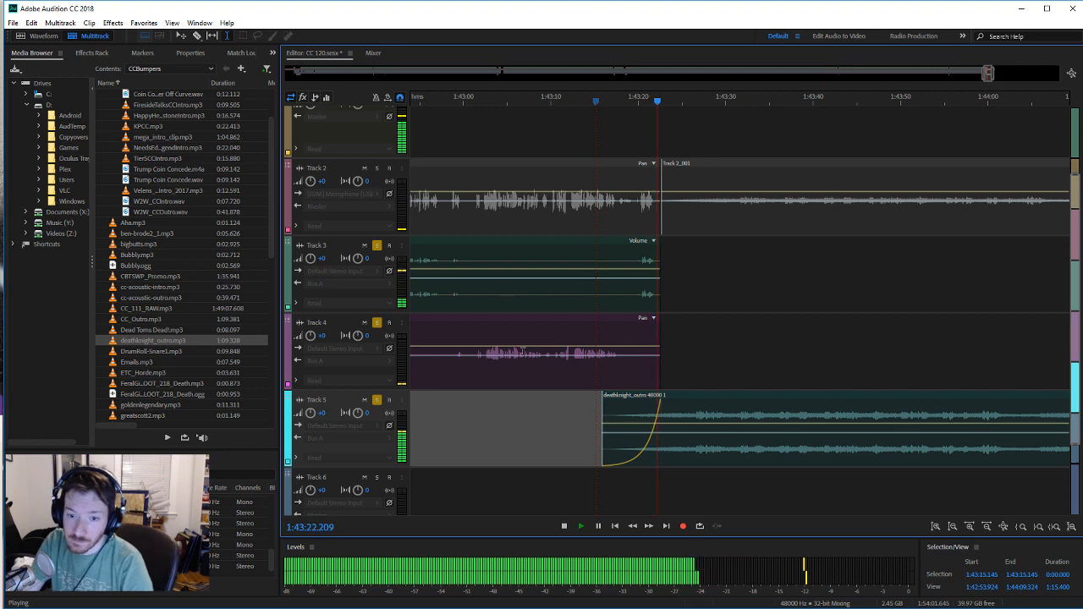
pyautogui.press('space')
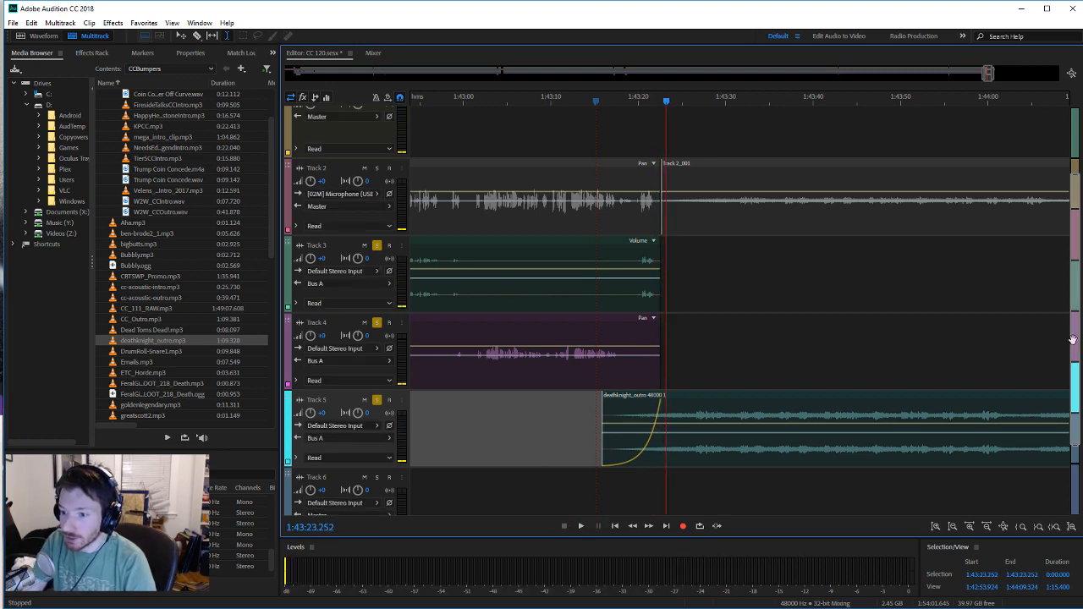
# Step: Cut out Track 3's audio from about 1:43:15 to 1:43:19.6 and move the remaining end piece to start at about 1:43:19.1
pyautogui.scroll(1, 1074, 326)
pyautogui.scroll(3, 1075, 327)
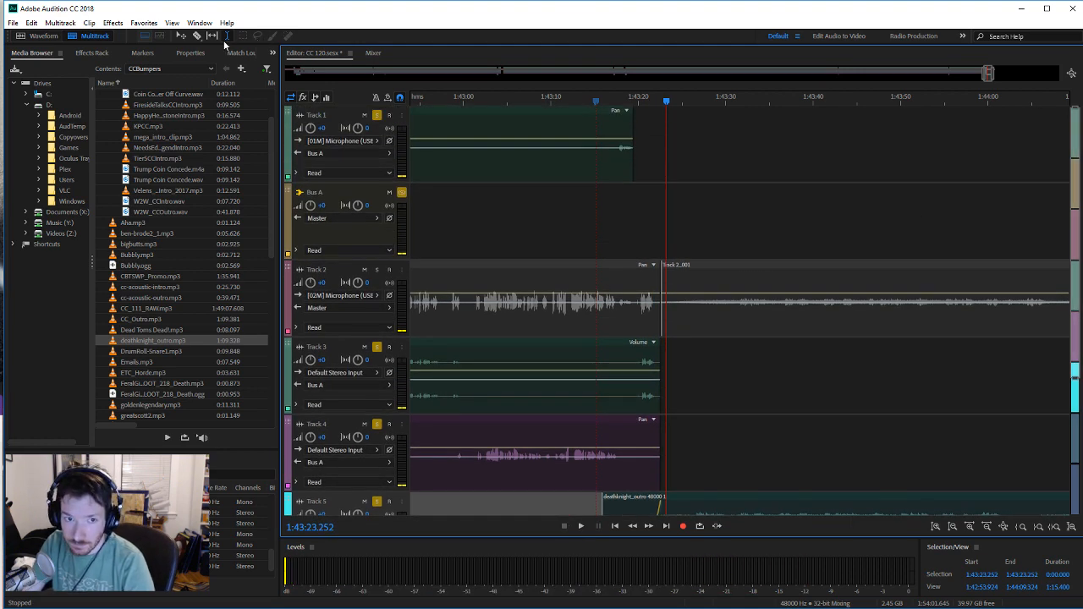
pyautogui.click(635, 383)
pyautogui.click(594, 384)
pyautogui.click(614, 345)
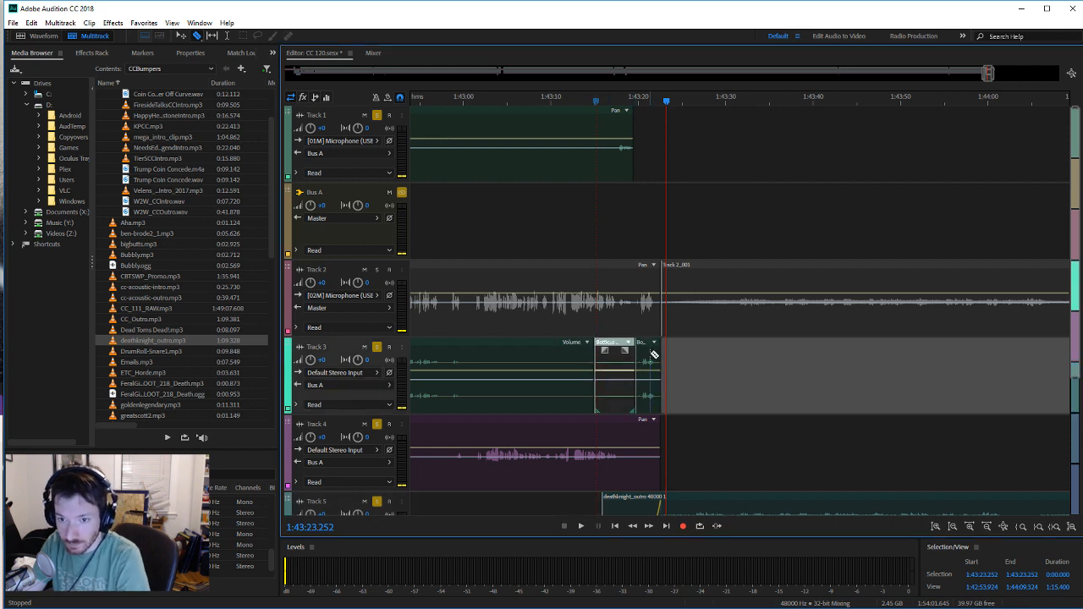
pyautogui.press('Delete')
pyautogui.click(640, 343)
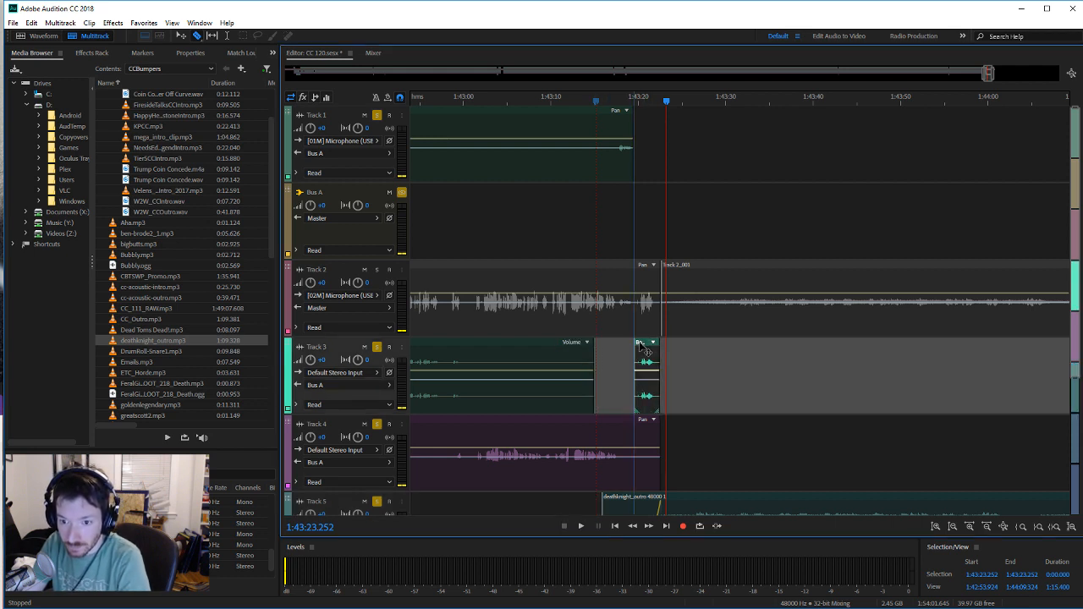
pyautogui.moveTo(639, 343); pyautogui.dragTo(638, 343)
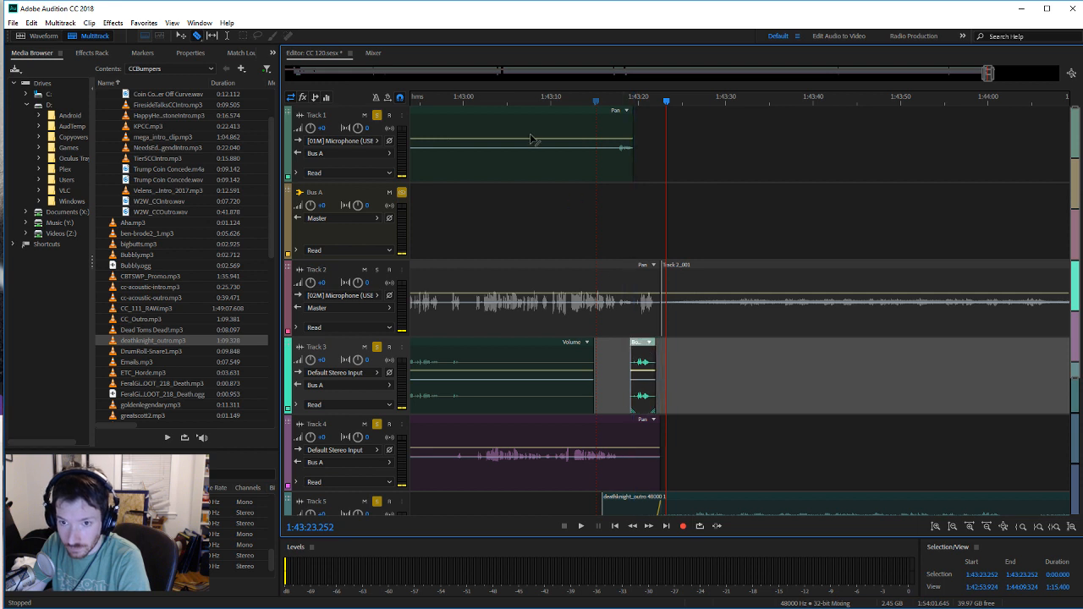
# Step: Give Track 3's short end clip at about 1:43:19.1 a very short fade-in and save the session
pyautogui.click(618, 404)
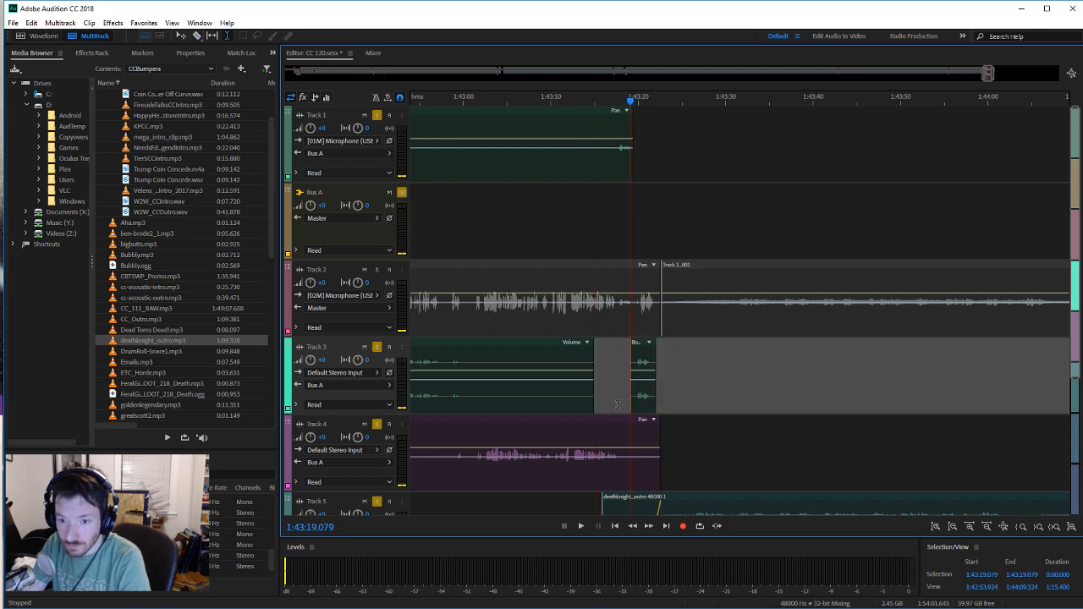
pyautogui.click(577, 525)
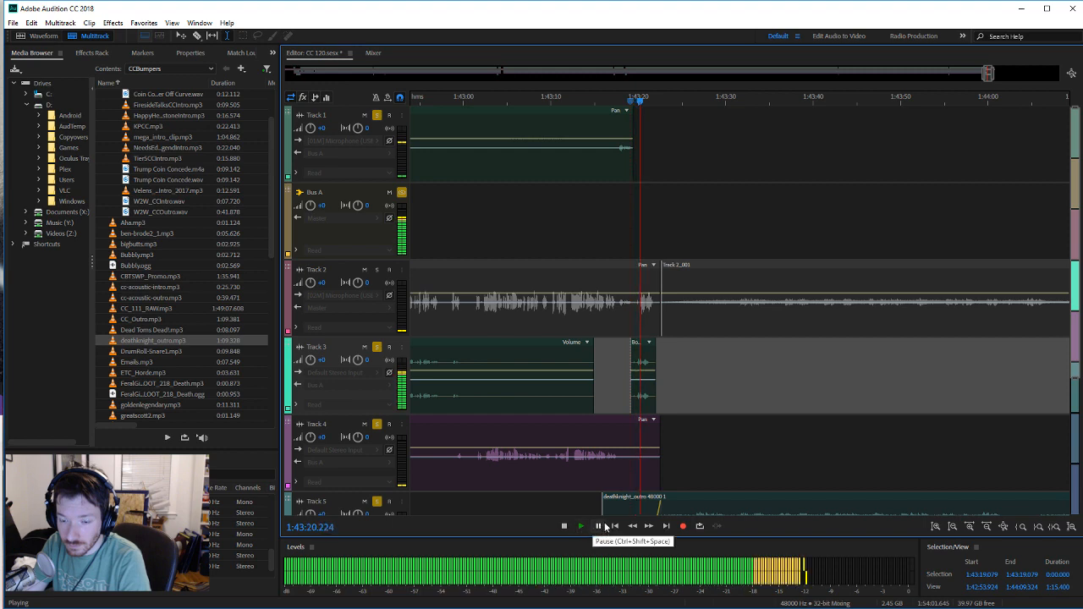
pyautogui.click(631, 407)
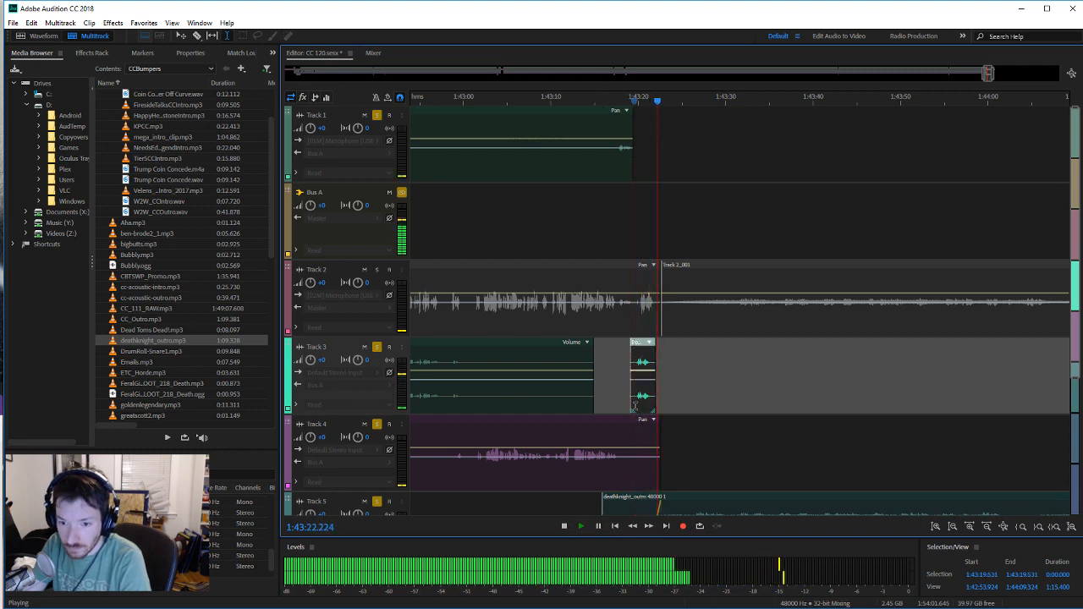
pyautogui.click(734, 468)
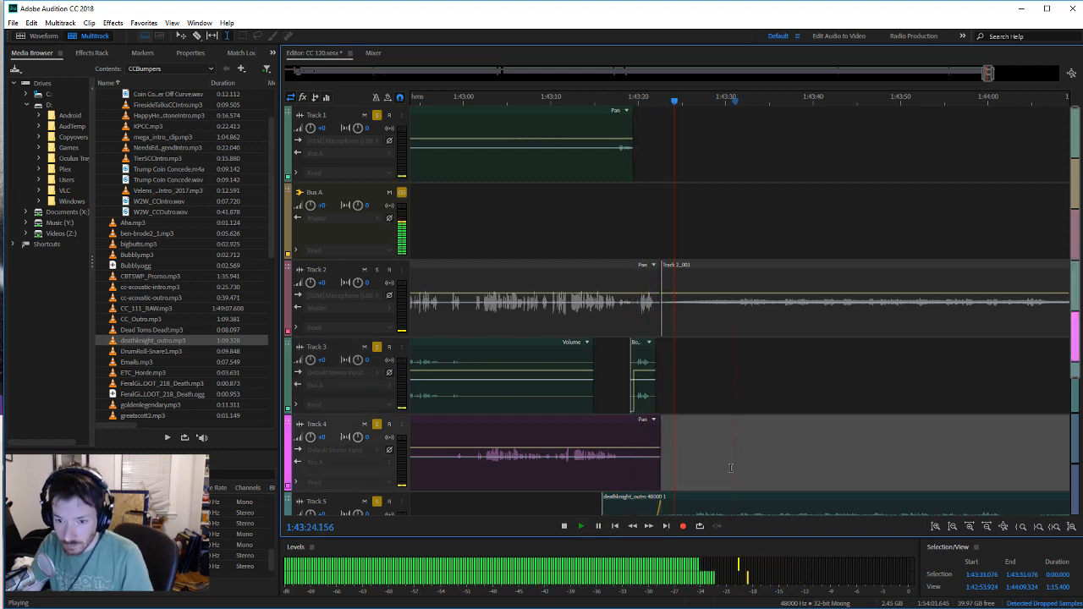
pyautogui.hotkey('ctrl', 's')
pyautogui.click(564, 525)
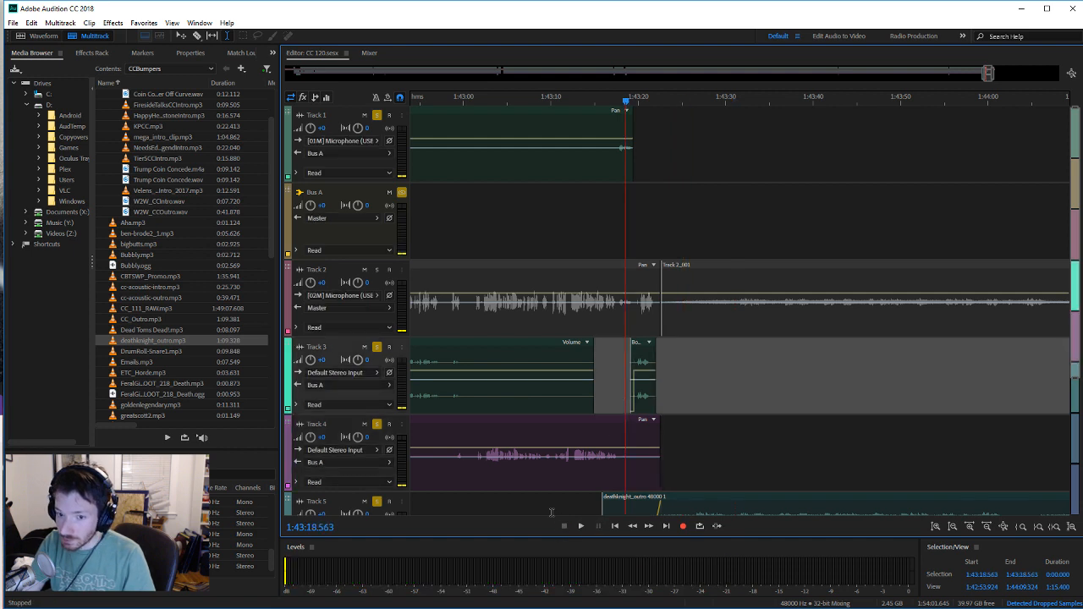
pyautogui.click(580, 527)
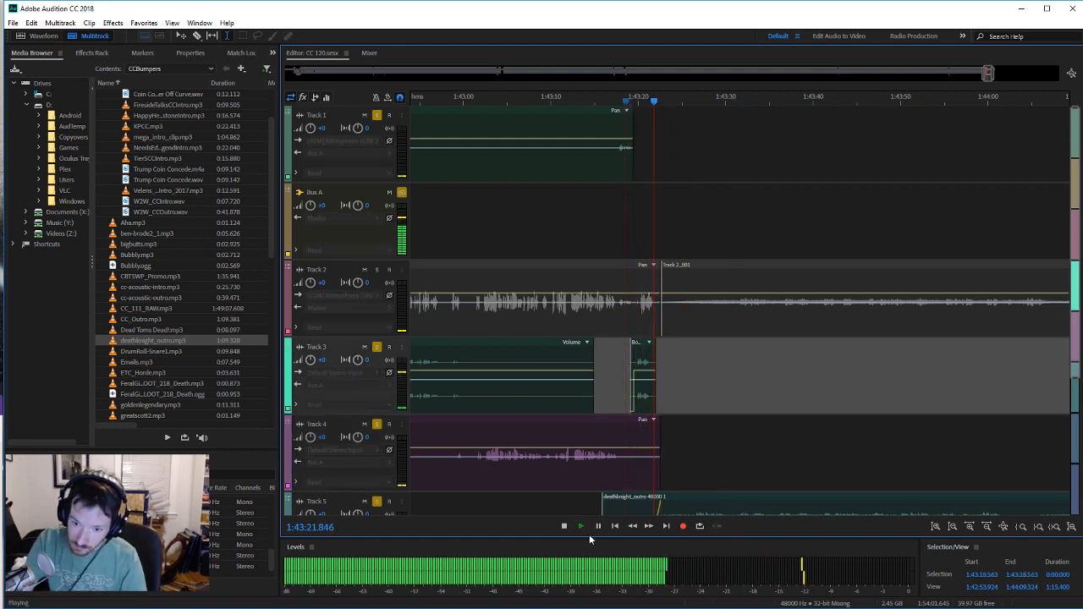
pyautogui.click(564, 526)
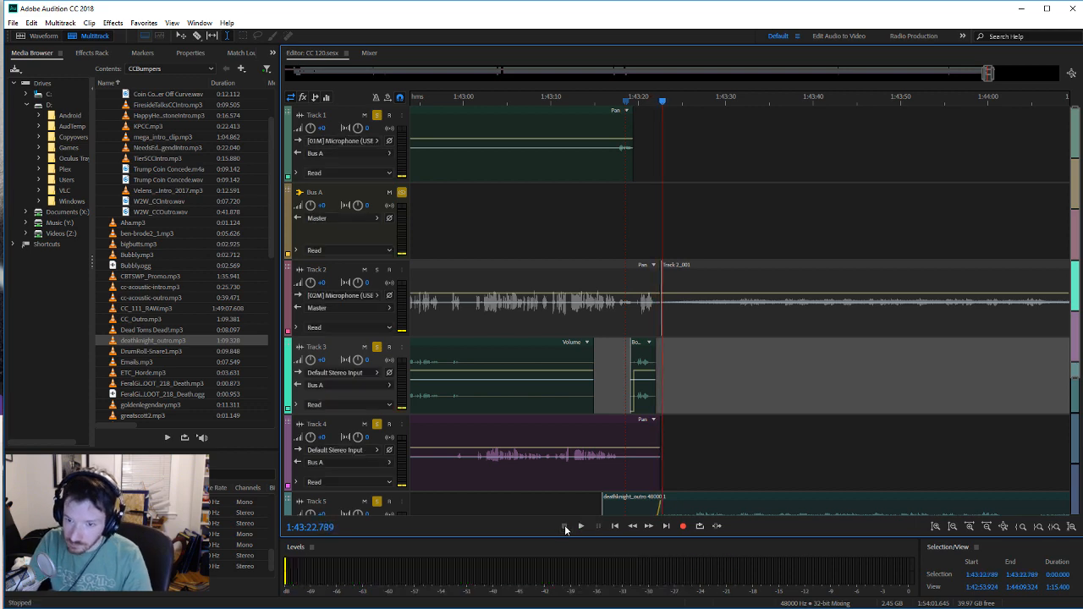
# Step: Delete Track 2 from the multitrack session and save the session
pyautogui.click(339, 265)
pyautogui.rightClick(476, 300)
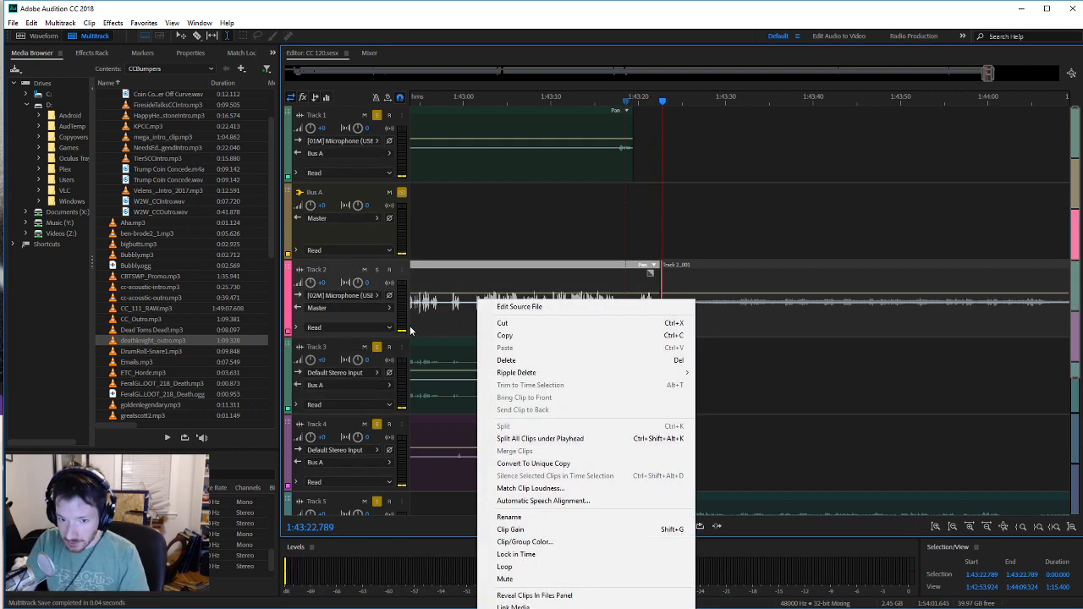
pyautogui.moveTo(546, 608)
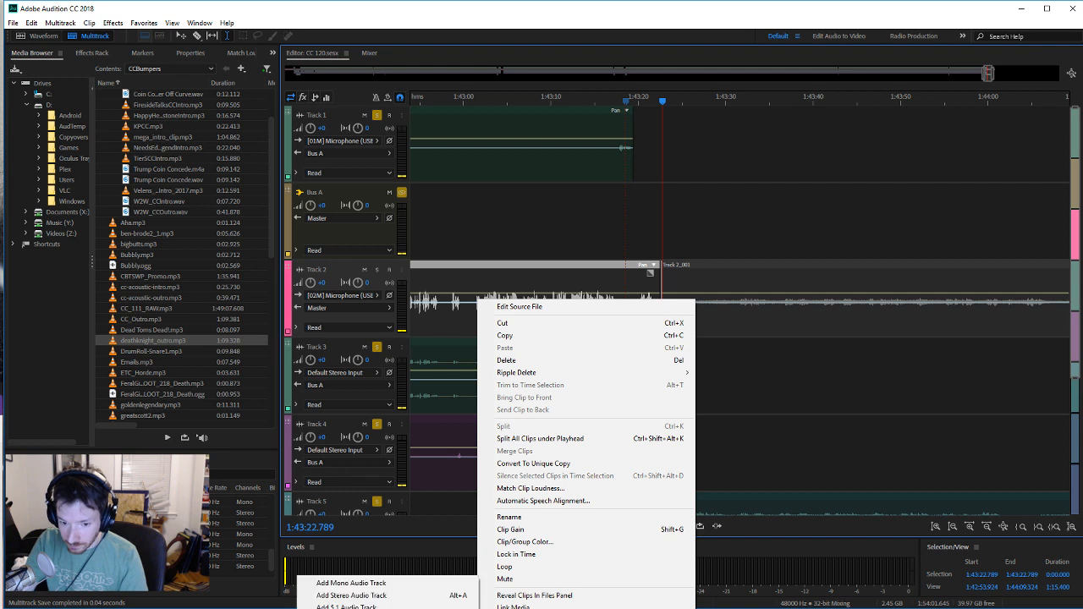
pyautogui.click(363, 608)
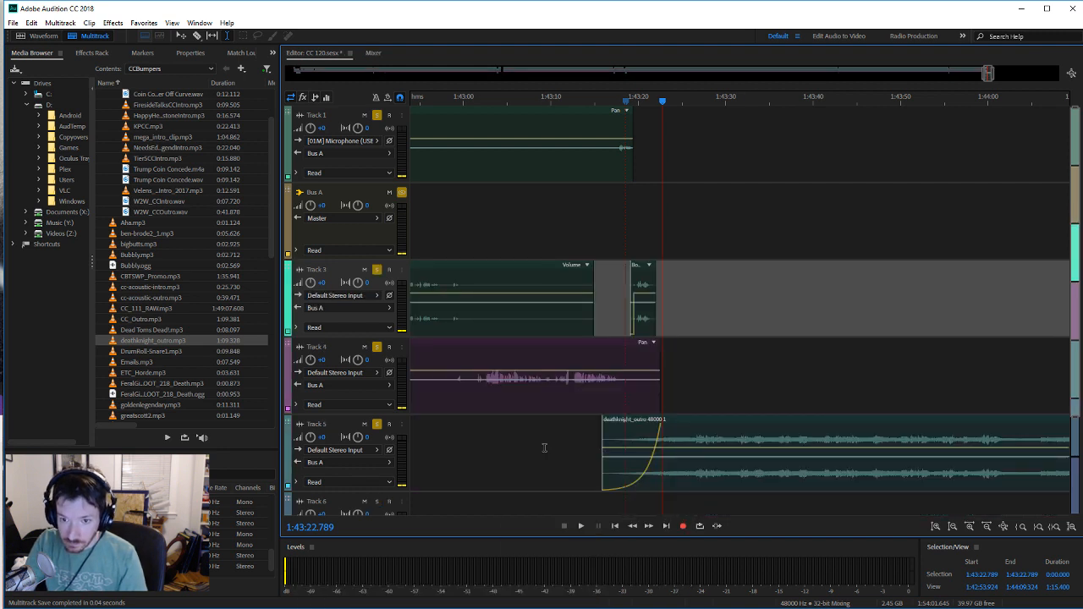
pyautogui.click(544, 448)
pyautogui.click(13, 23)
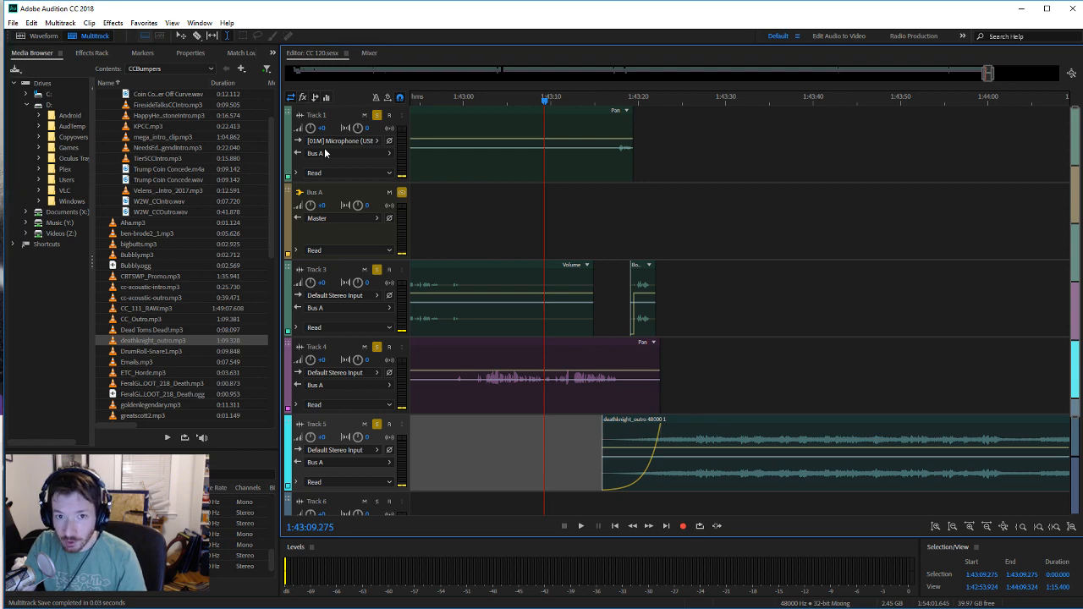
# Step: Mix the multitrack session down to a new file
pyautogui.rightClick(768, 328)
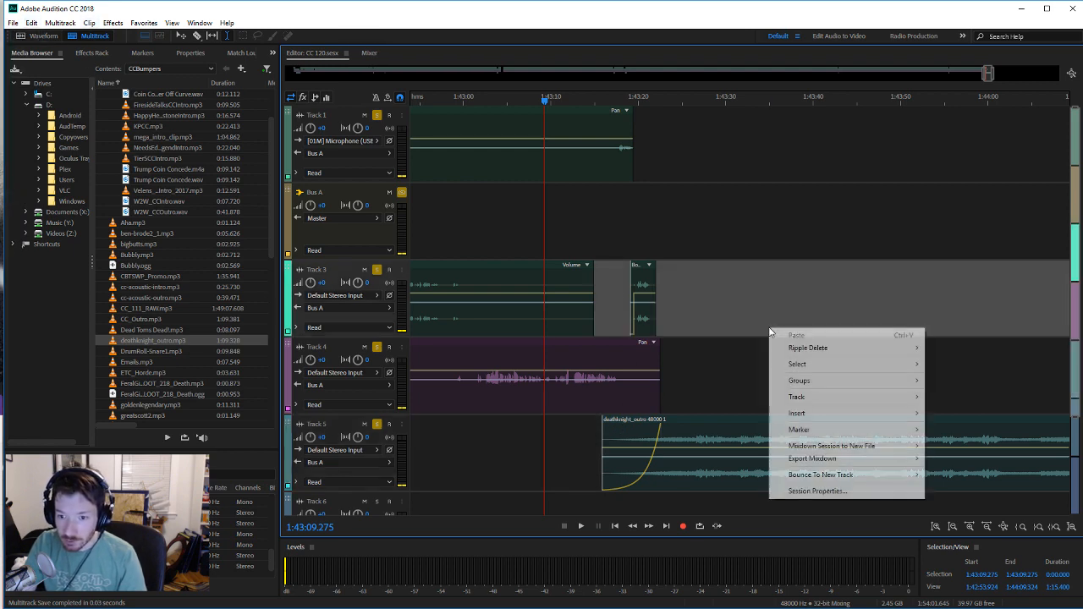
pyautogui.moveTo(834, 461)
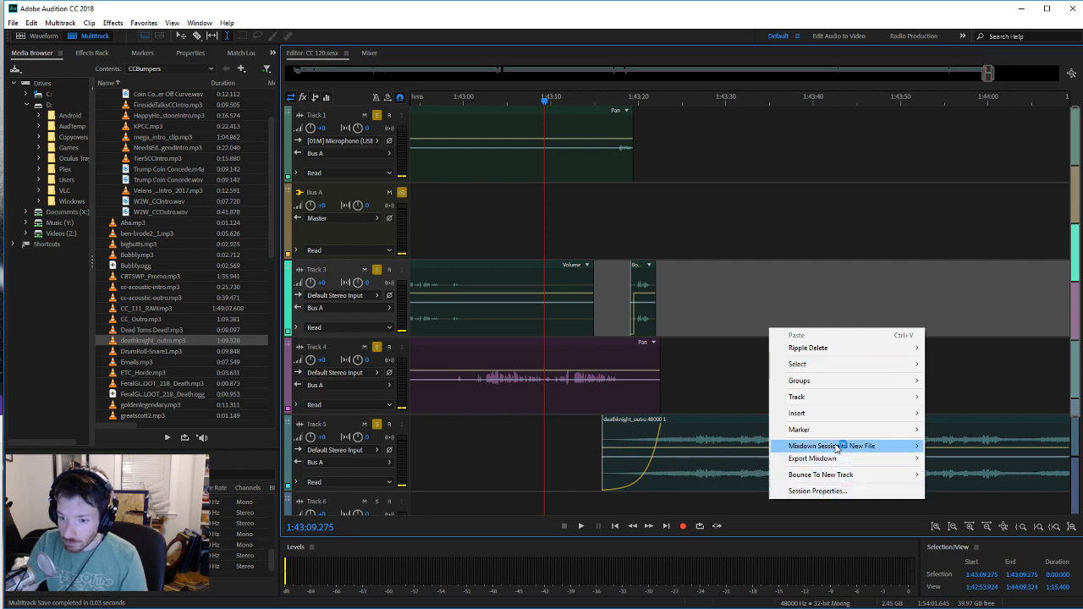
pyautogui.click(753, 457)
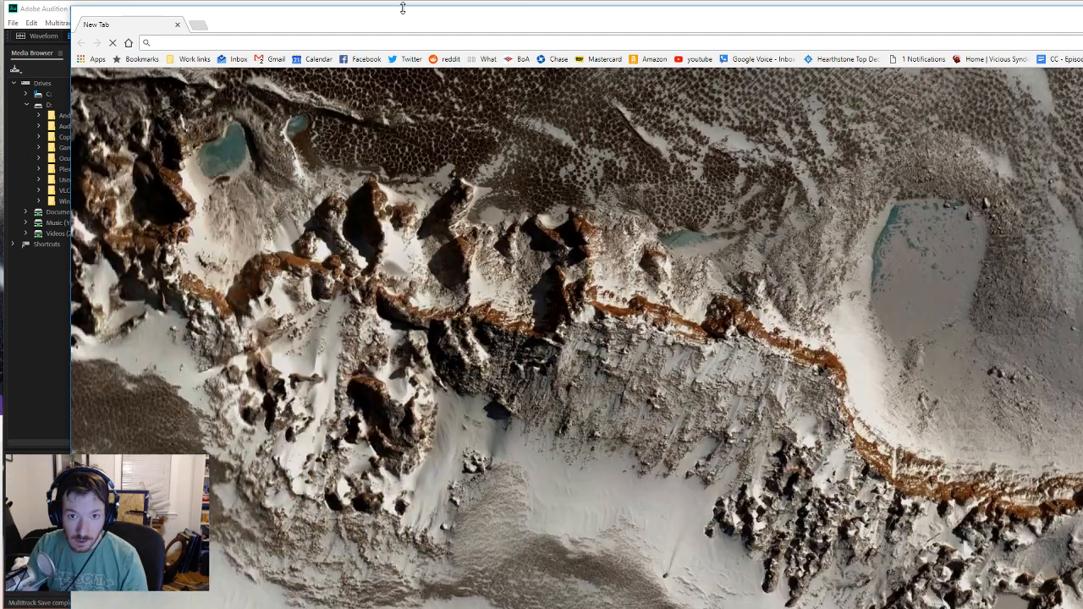
# Step: Switch to Chrome, resize its window to fit over the session, and browse Google Images results for voidlord
pyautogui.moveTo(402, 6); pyautogui.dragTo(331, 122)
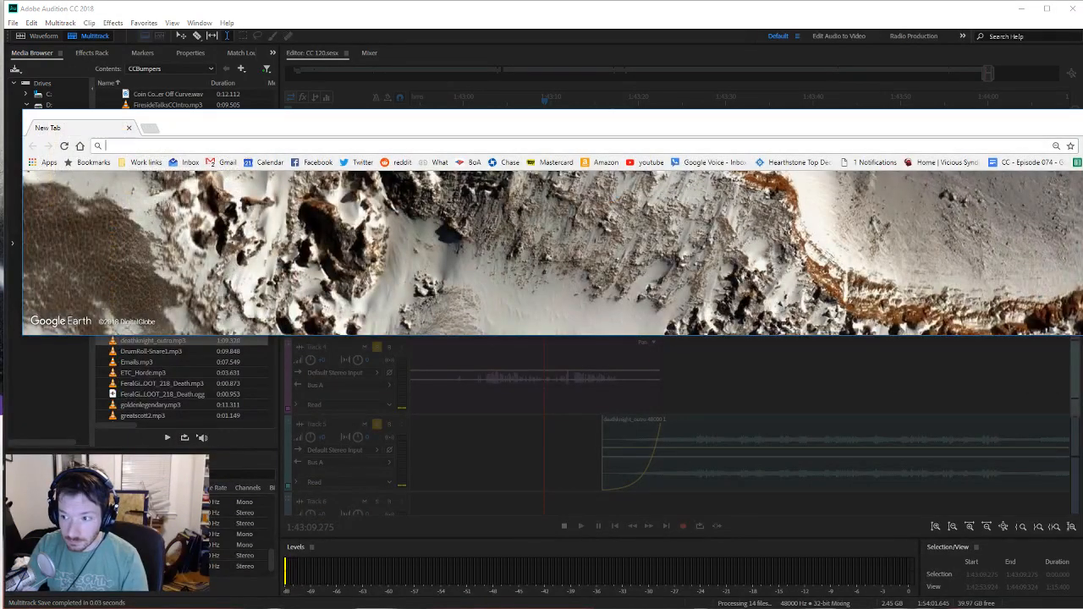
pyautogui.moveTo(1082, 335); pyautogui.dragTo(974, 583)
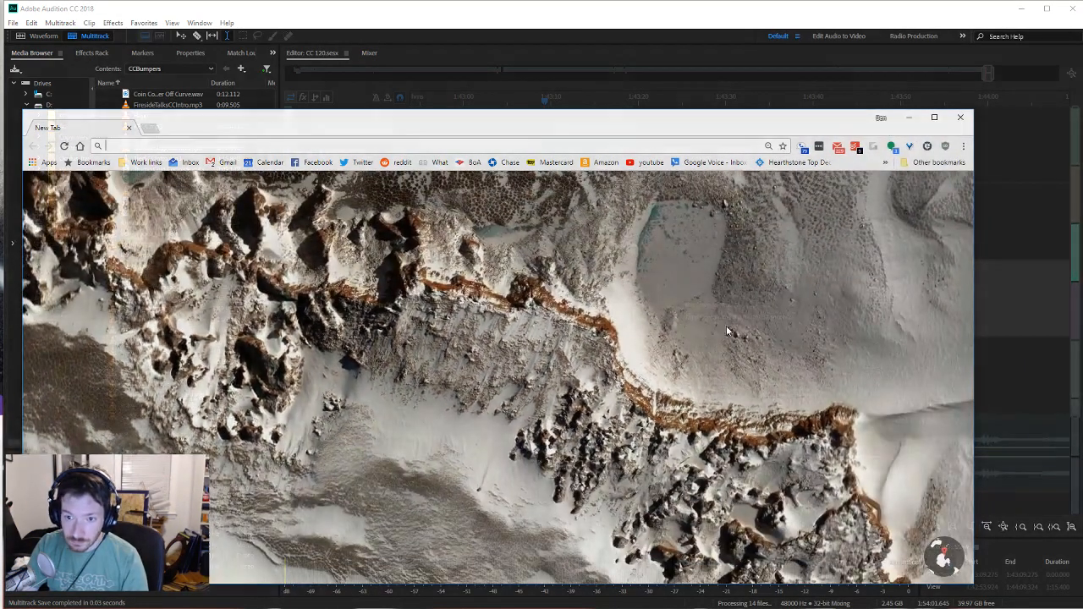
pyautogui.write('voidlord')
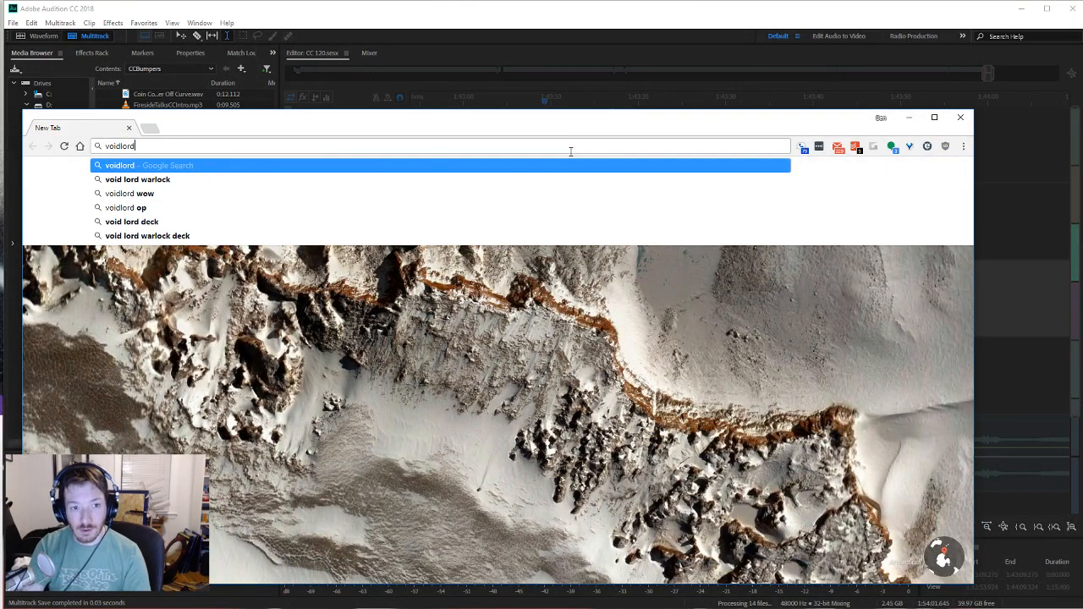
pyautogui.press('Return')
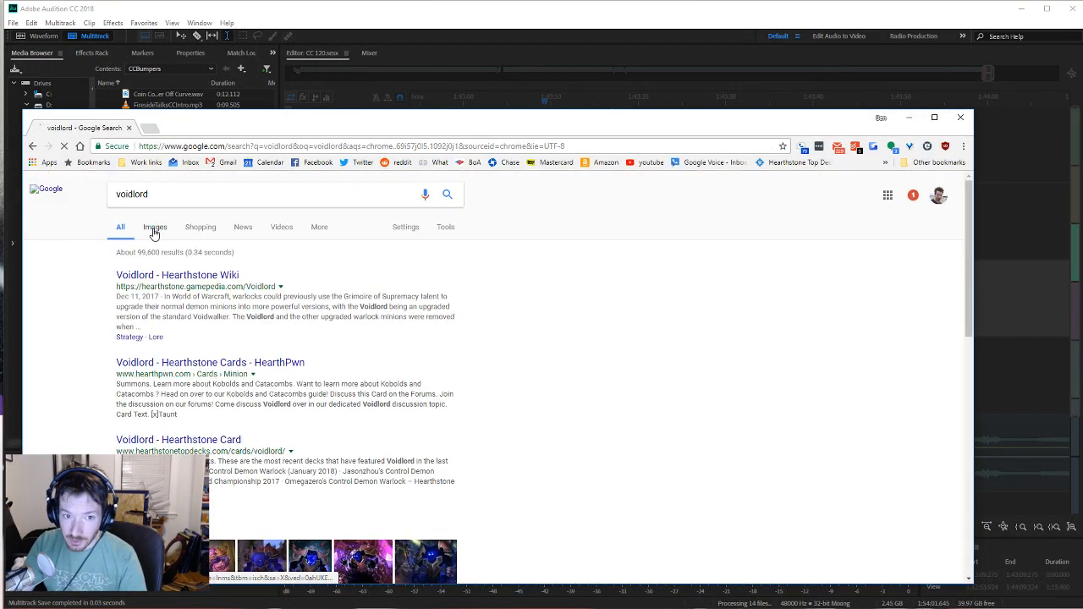
pyautogui.click(155, 227)
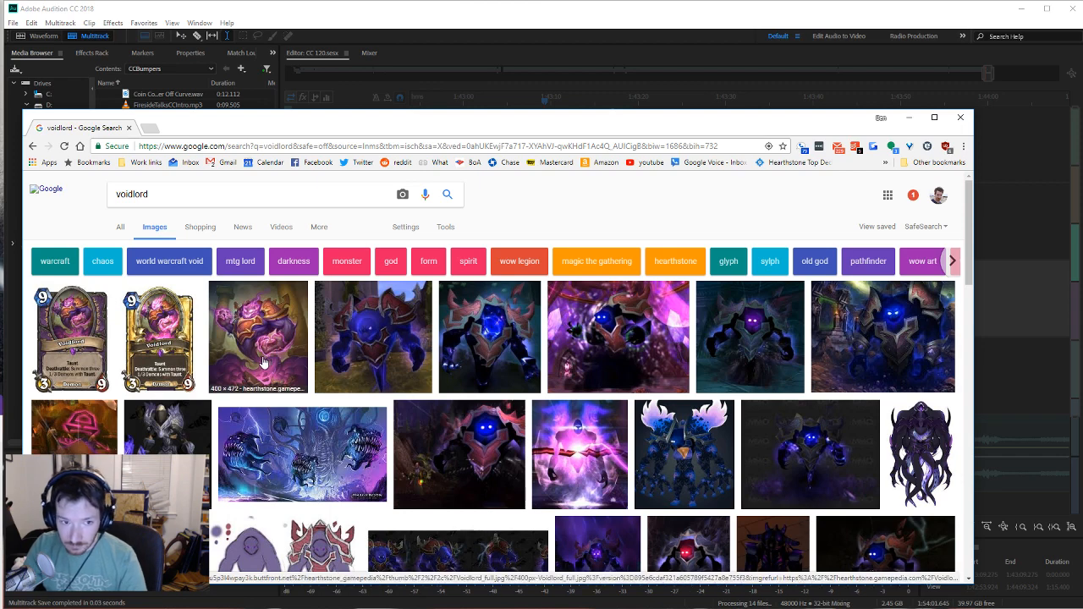
pyautogui.scroll(-2, 212, 355)
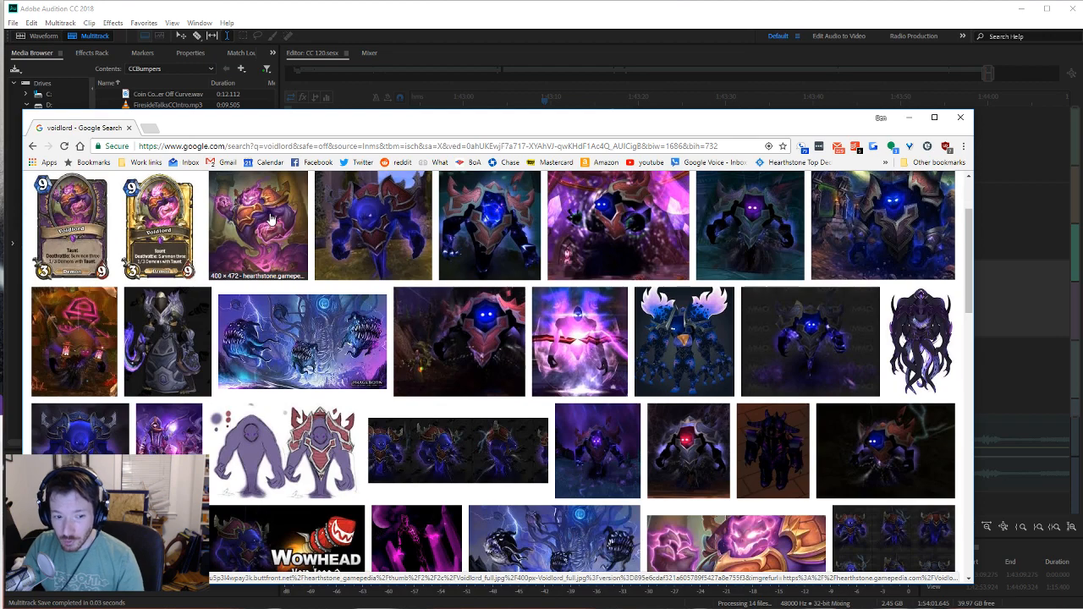
pyautogui.scroll(-5, 271, 218)
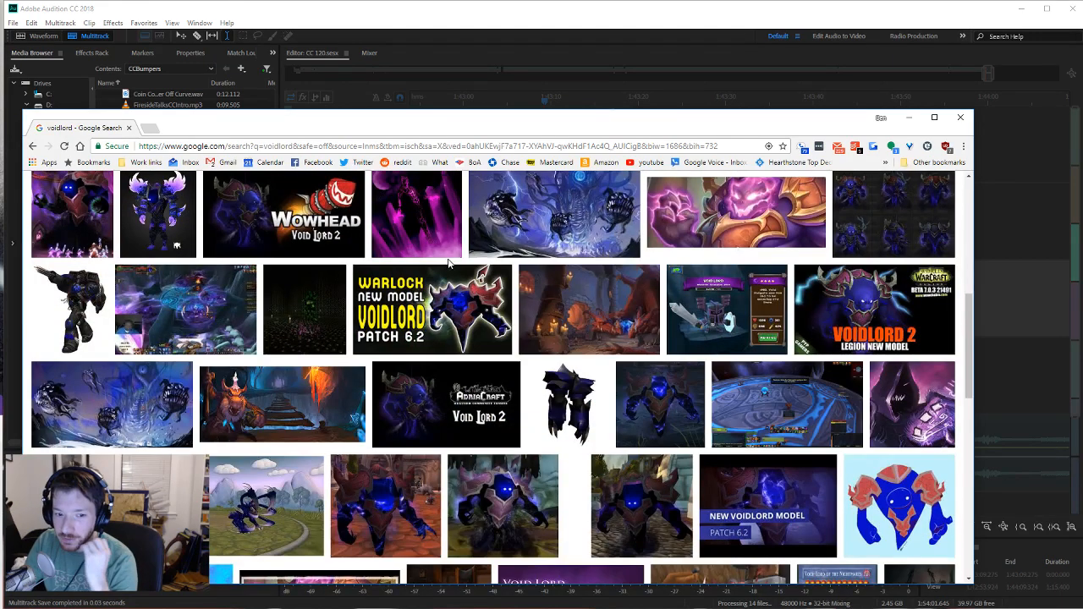
pyautogui.scroll(-3, 450, 266)
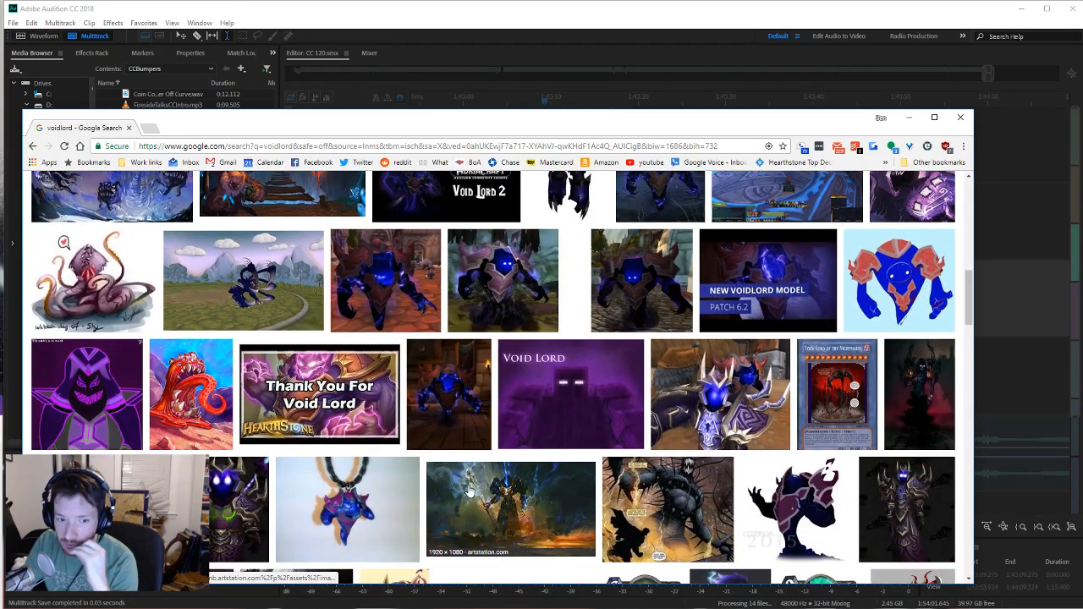
pyautogui.scroll(15, 472, 475)
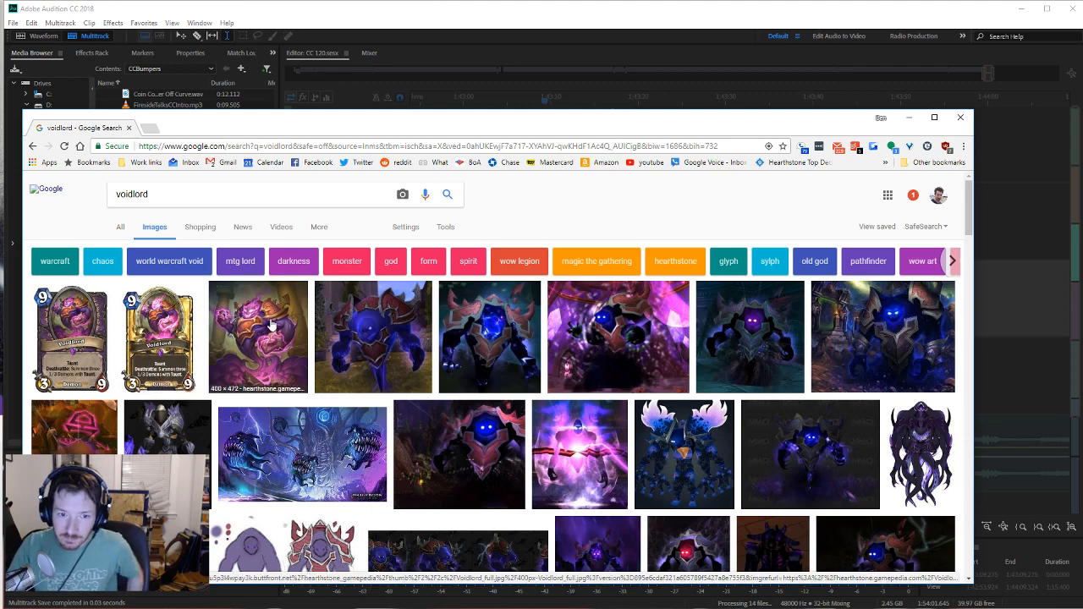
# Step: Save the Hearthstone Wiki's 400 × 472 Voidlord full art image result and open its source page in a new tab
pyautogui.click(234, 322)
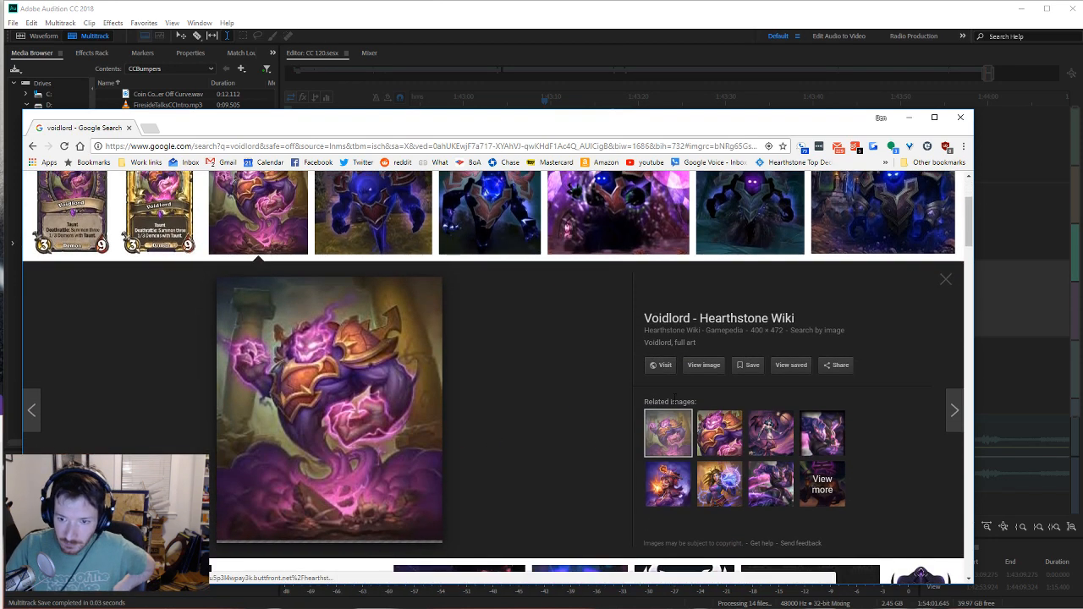
pyautogui.click(760, 372)
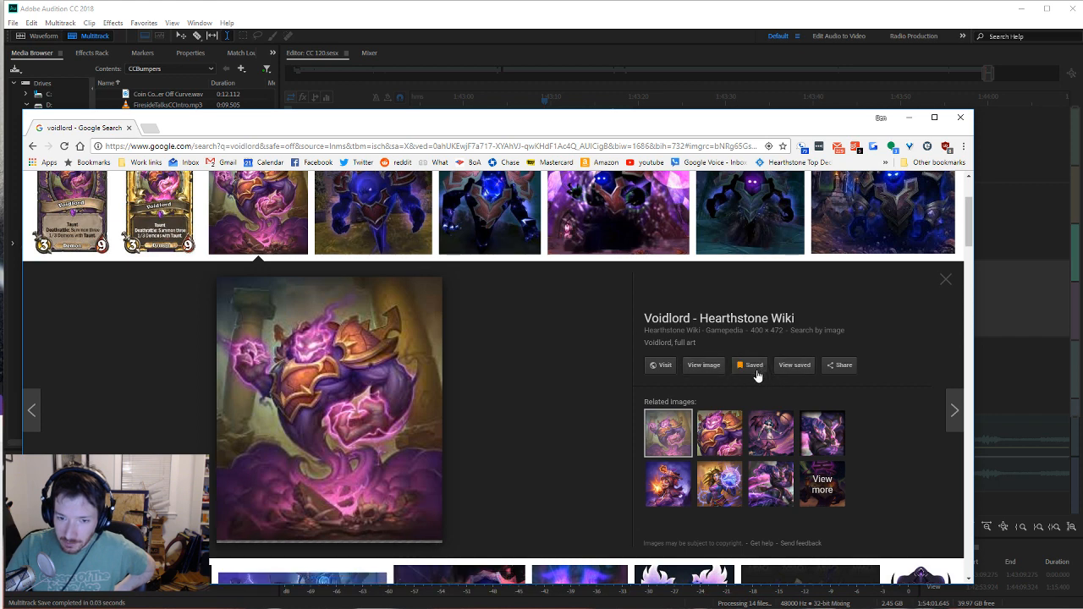
pyautogui.click(416, 407)
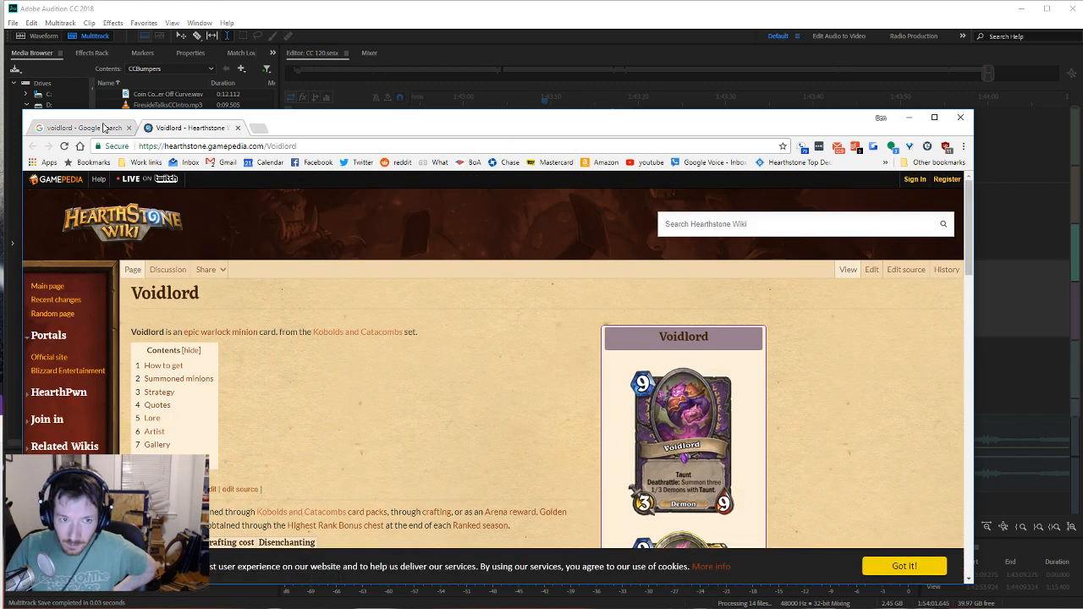
# Step: Open the full art image from the search result in its own tab and close the Voidlord wiki page
pyautogui.click(106, 129)
pyautogui.click(720, 373)
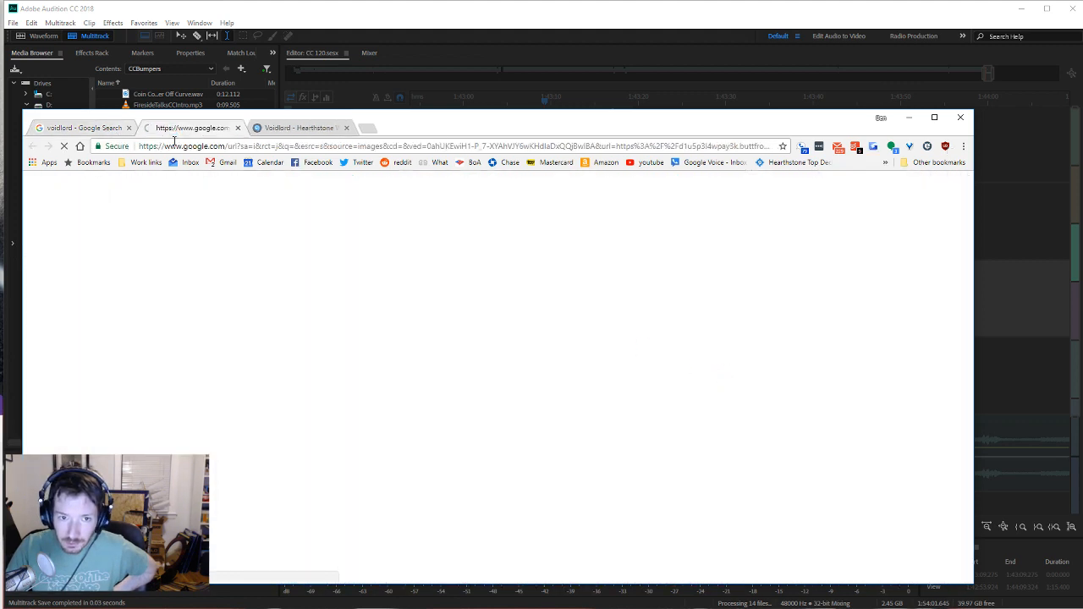
pyautogui.click(297, 130)
pyautogui.click(346, 128)
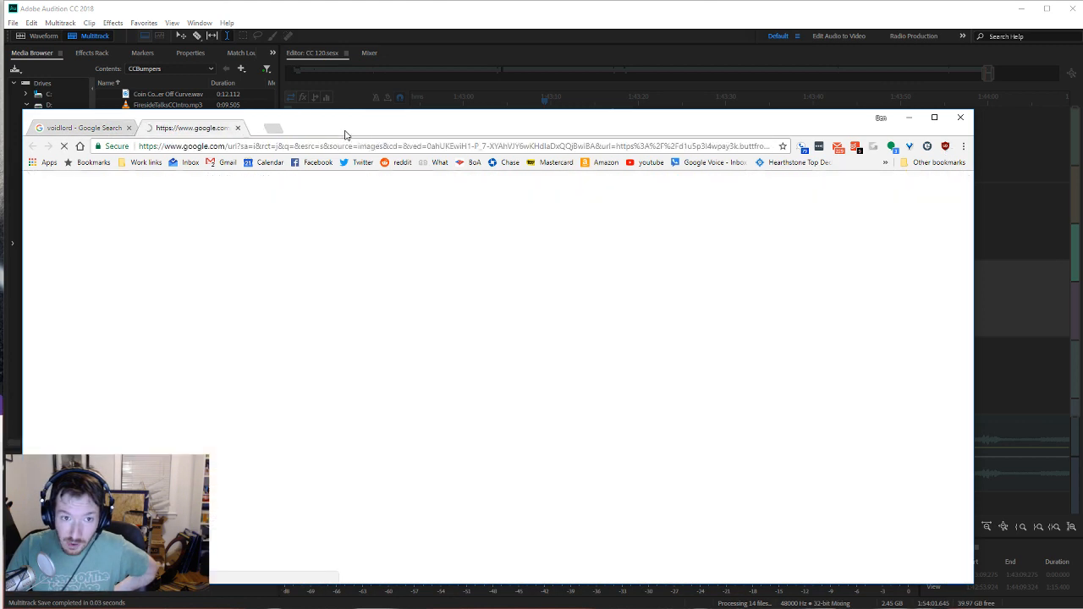
# Step: Reopen the closed Voidlord wiki page and open the file page of the full art image in its gallery
pyautogui.hotkey('ctrl', 'shift', 't')
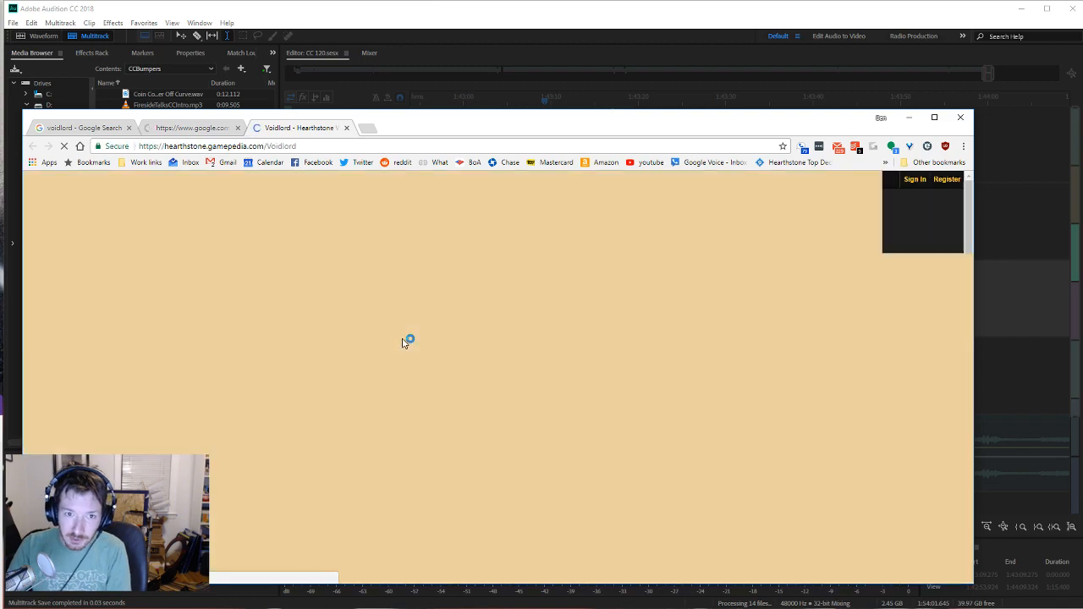
pyautogui.scroll(-7, 405, 336)
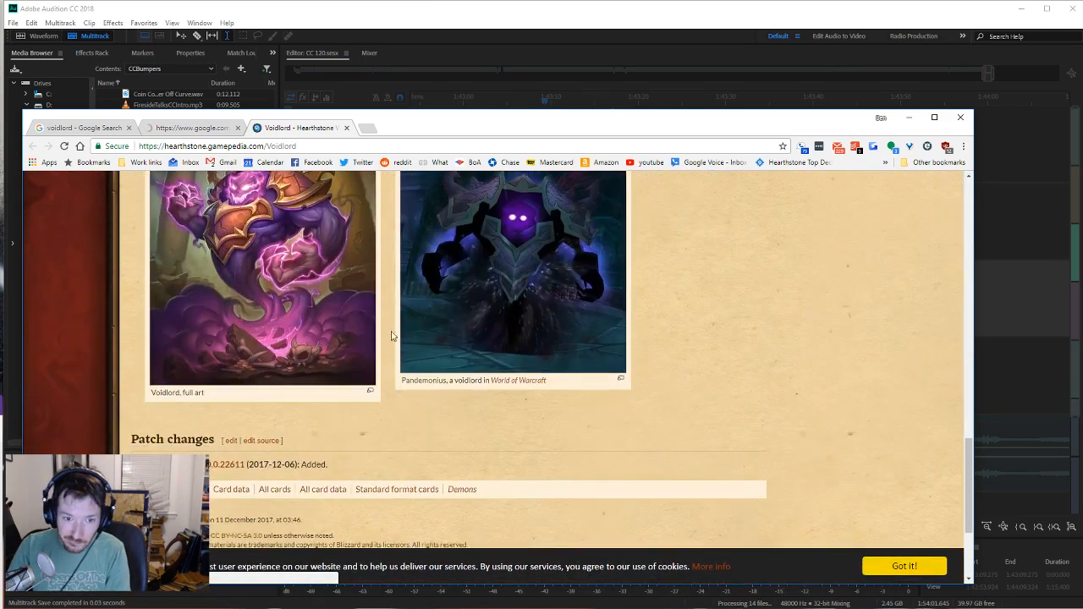
pyautogui.scroll(1, 293, 354)
pyautogui.click(258, 336)
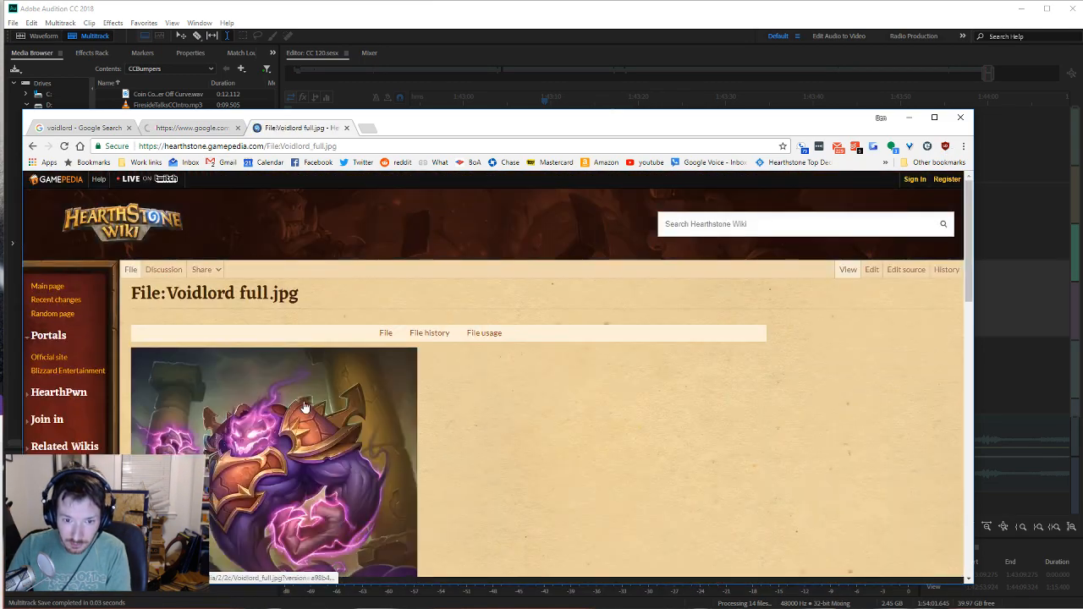
# Step: Save the Voidlord preview image from the wiki file page into the Hearthstone folder in Documents
pyautogui.scroll(-2, 302, 343)
pyautogui.rightClick(302, 343)
pyautogui.click(345, 439)
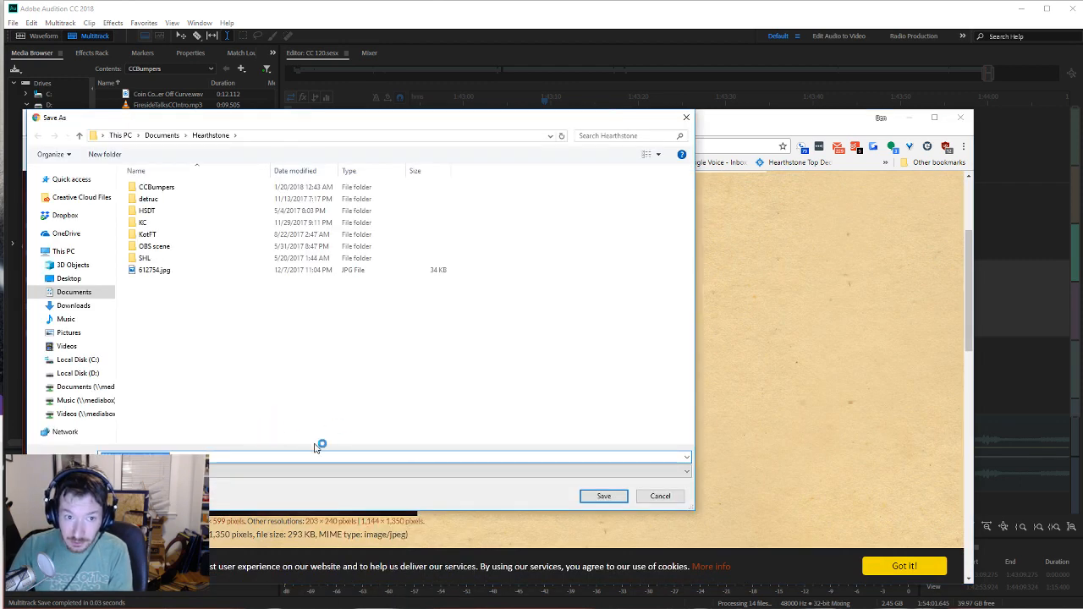
pyautogui.click(599, 497)
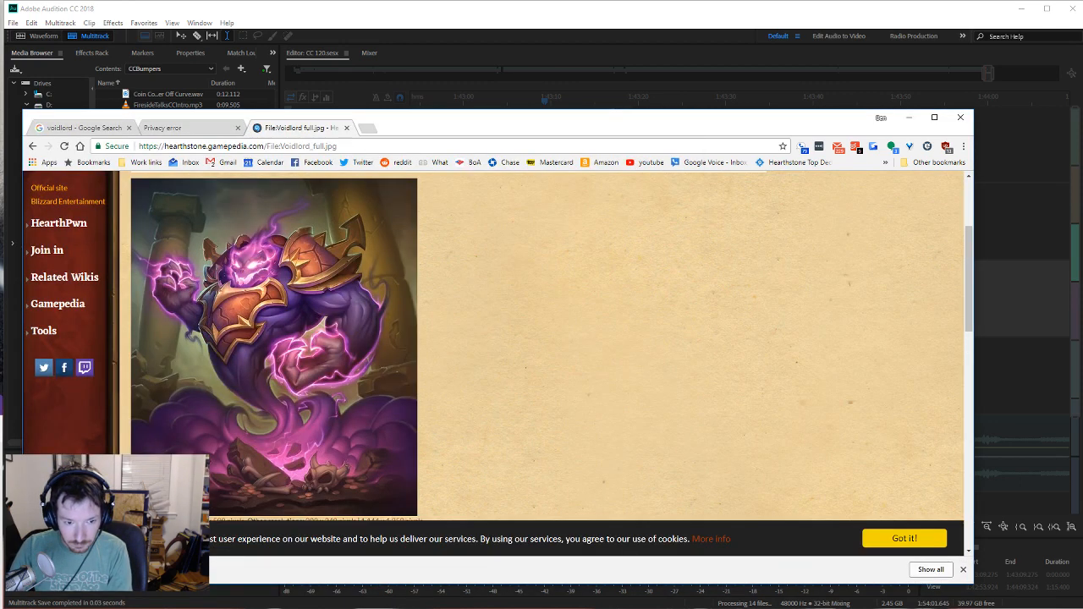
# Step: Preview the downloaded Voidlord image, close the viewer, and show 508px-Voidlord_full.jpg in its folder from the downloads list
pyautogui.click(156, 570)
pyautogui.click(168, 589)
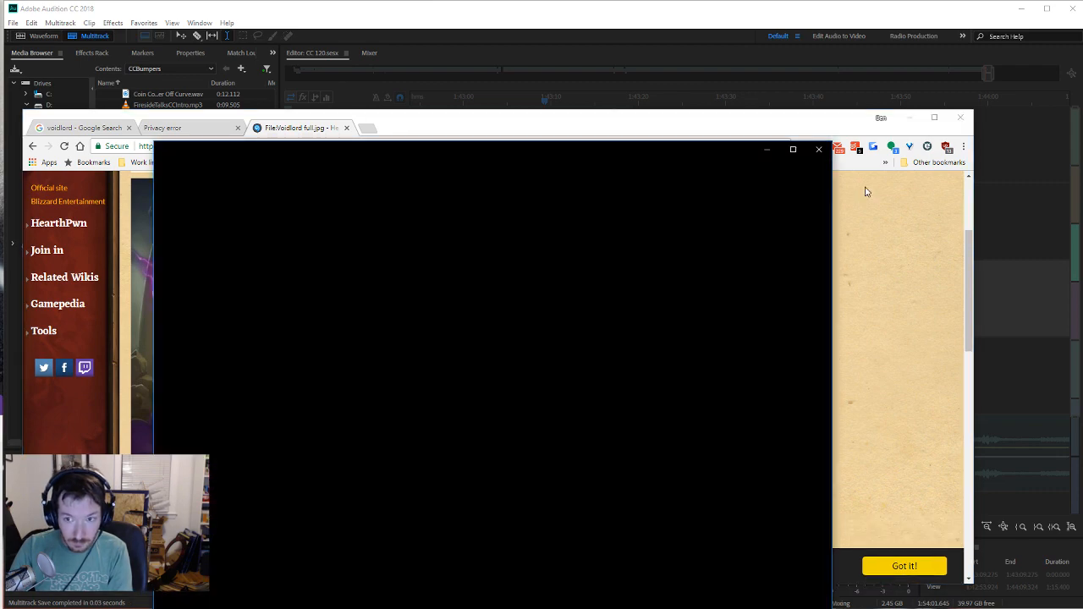
pyautogui.click(818, 149)
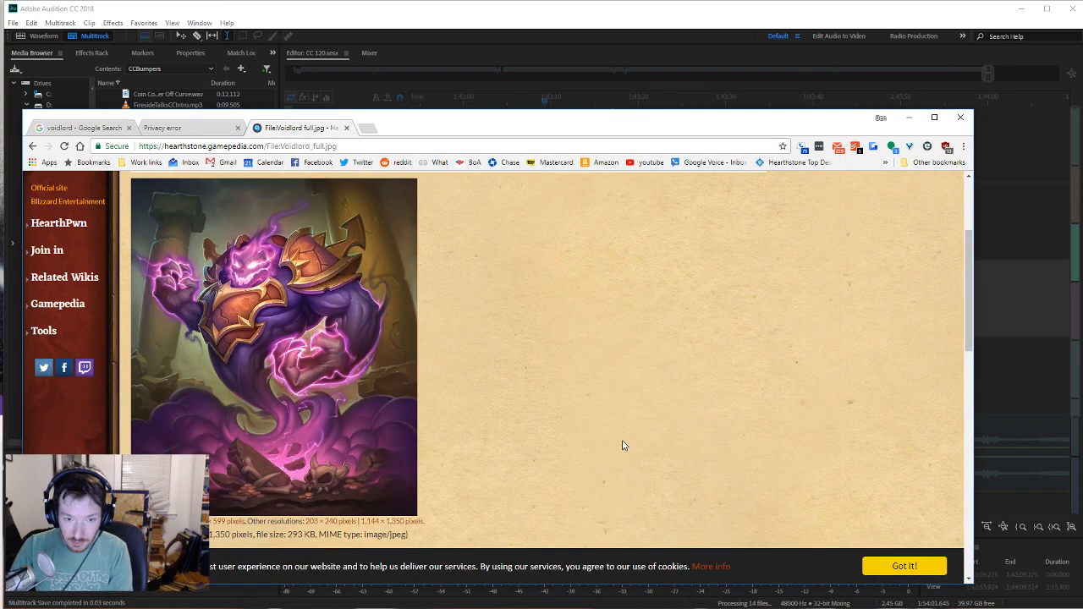
pyautogui.hotkey('ctrl', 'j')
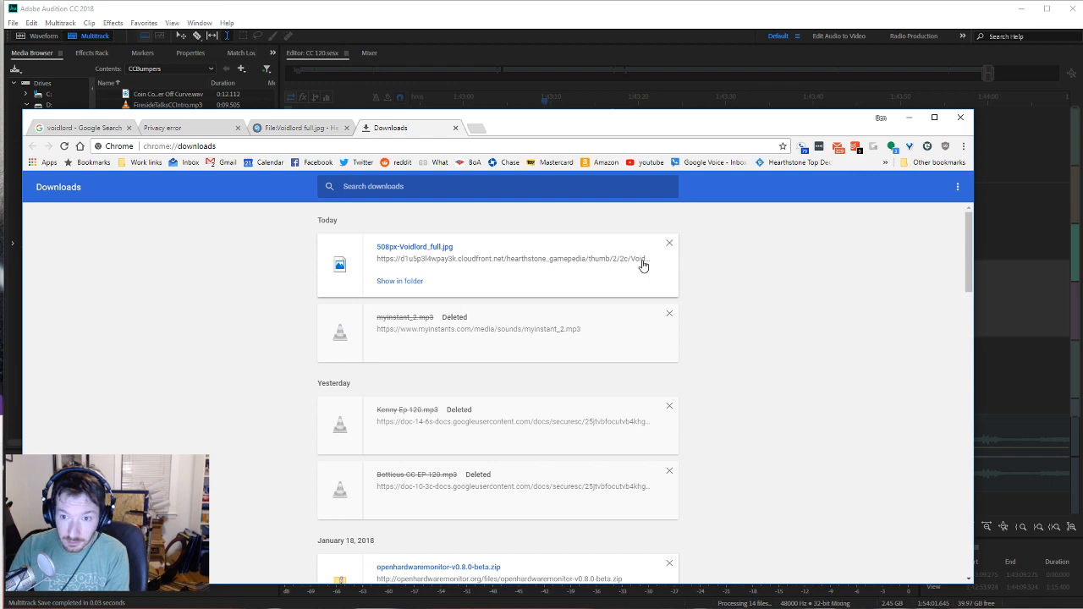
pyautogui.rightClick(426, 246)
pyautogui.click(401, 280)
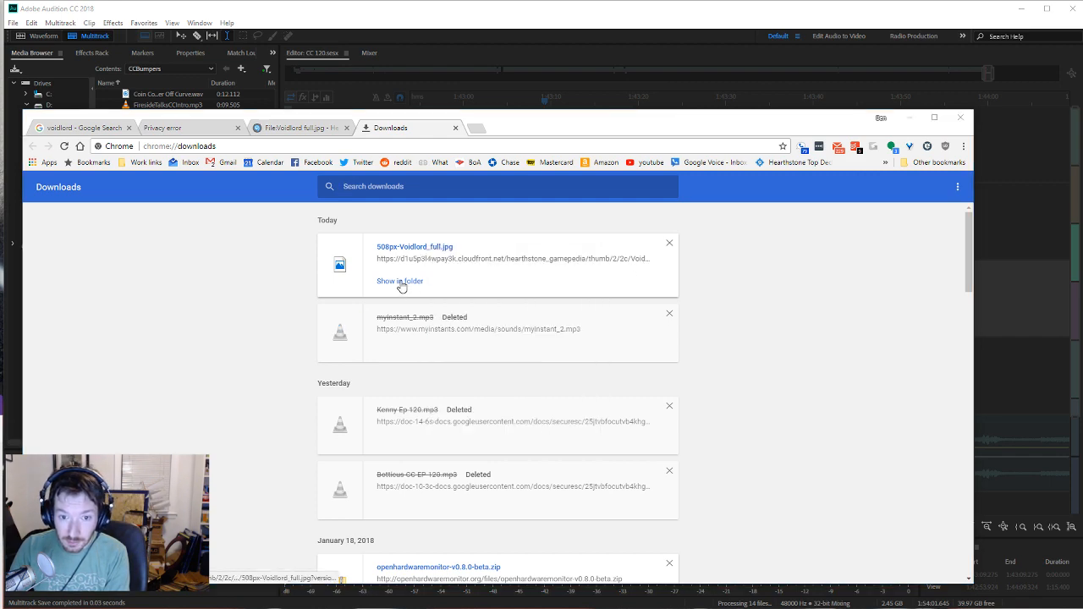
# Step: Close the downloads page and all remaining Chrome tabs
pyautogui.click(455, 128)
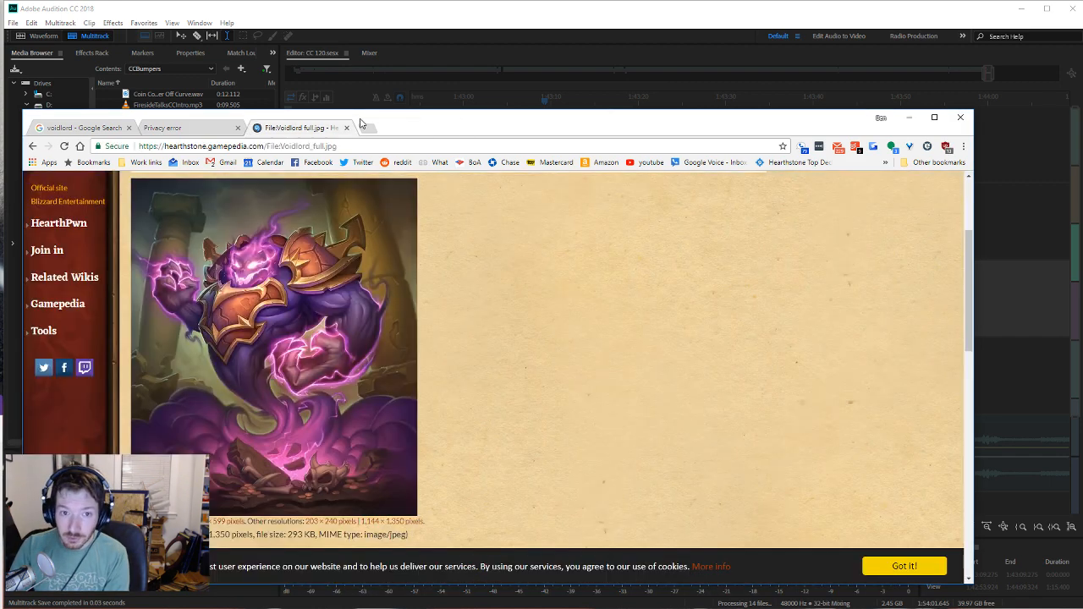
pyautogui.hotkey('ctrl', 'w')
pyautogui.hotkey('ctrl', 'w')
pyautogui.hotkey('ctrl', 'w')
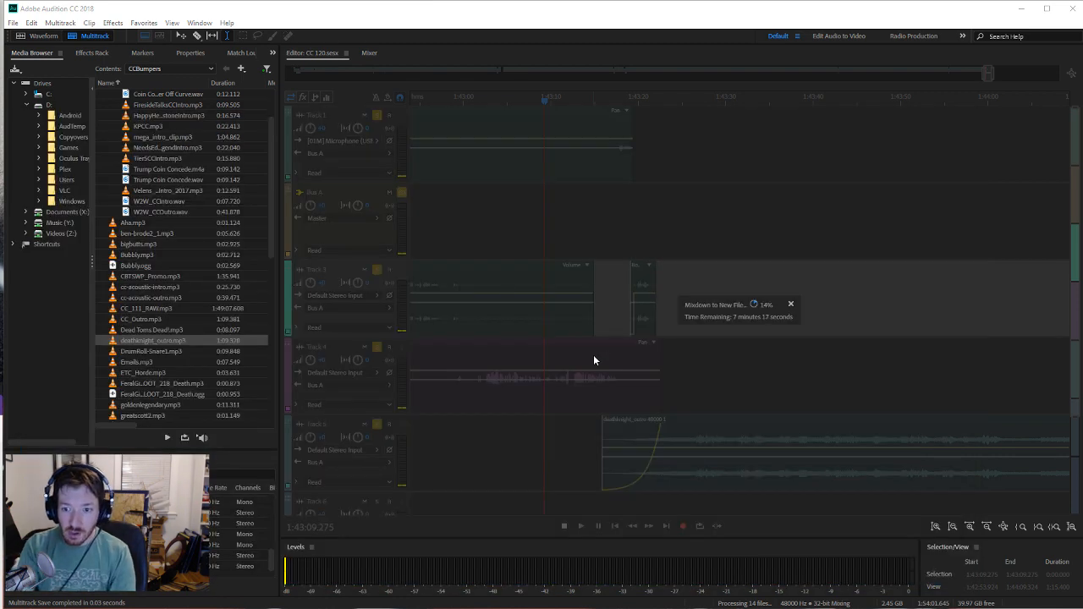
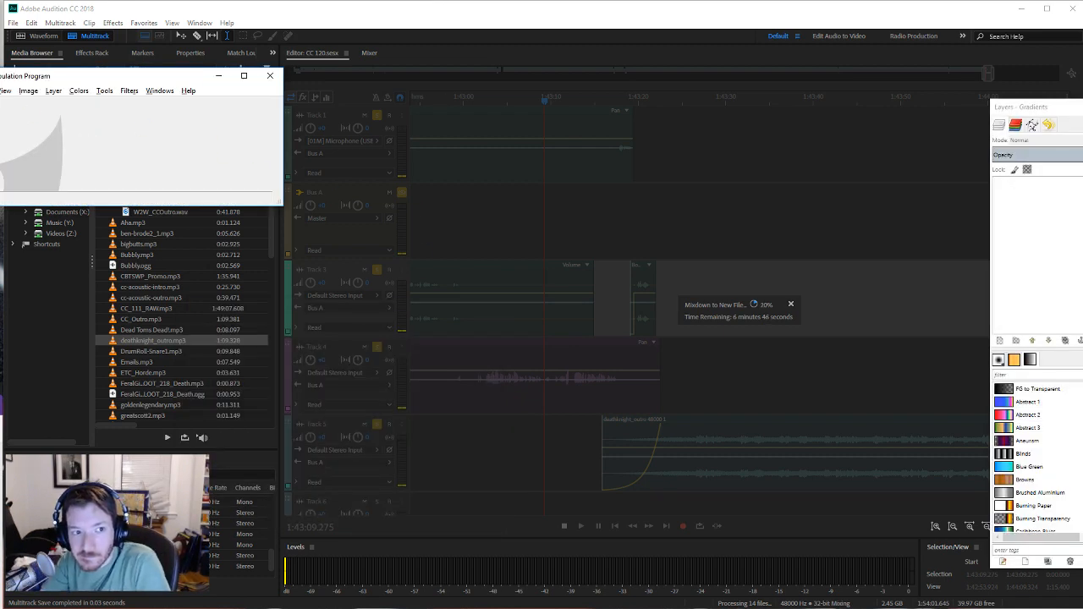
# Step: Switch to GIMP, reopen the recent episode_cover.xcf image, and reposition its window so the whole cover layout is accessible
pyautogui.click(0, 90)
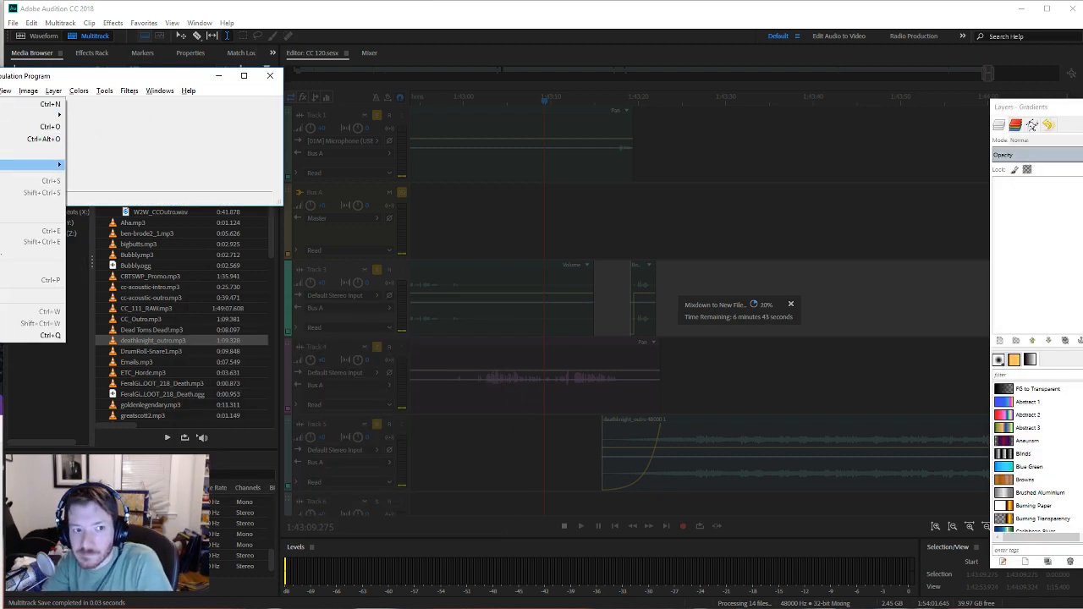
pyautogui.moveTo(34, 164)
pyautogui.click(135, 187)
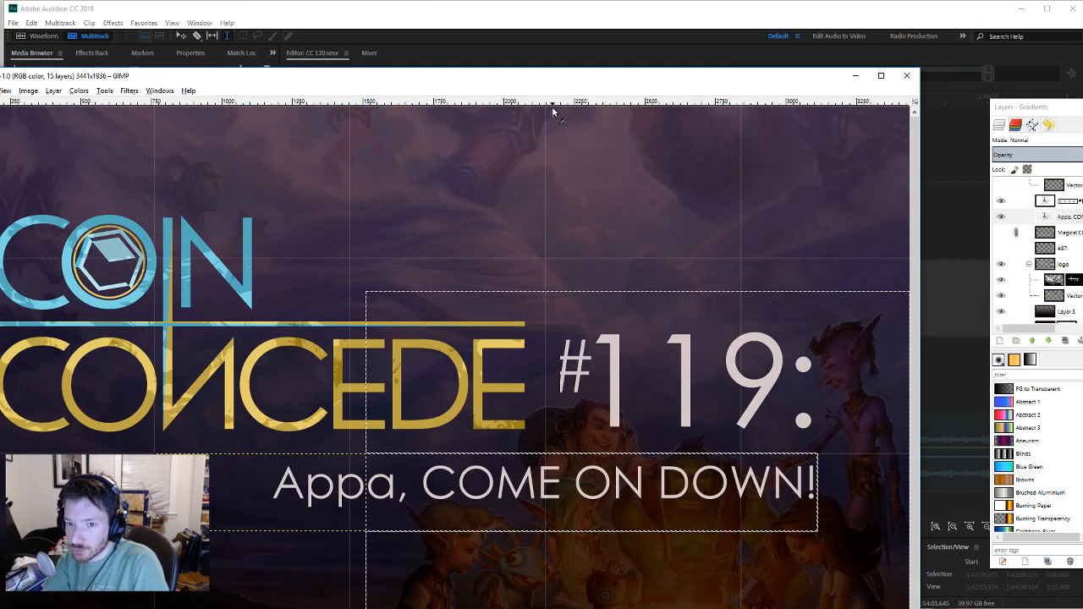
pyautogui.moveTo(622, 74); pyautogui.dragTo(717, 22)
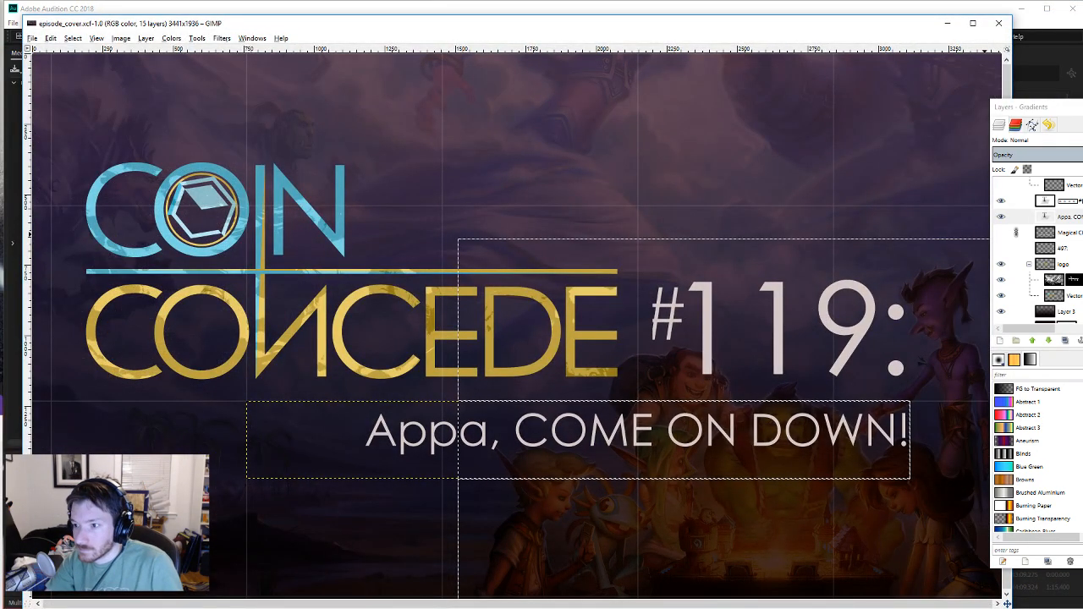
# Step: Change the episode number text on the cover to "#120:"
pyautogui.click(880, 355)
pyautogui.press('BackSpace')
pyautogui.press('BackSpace')
pyautogui.write('20')
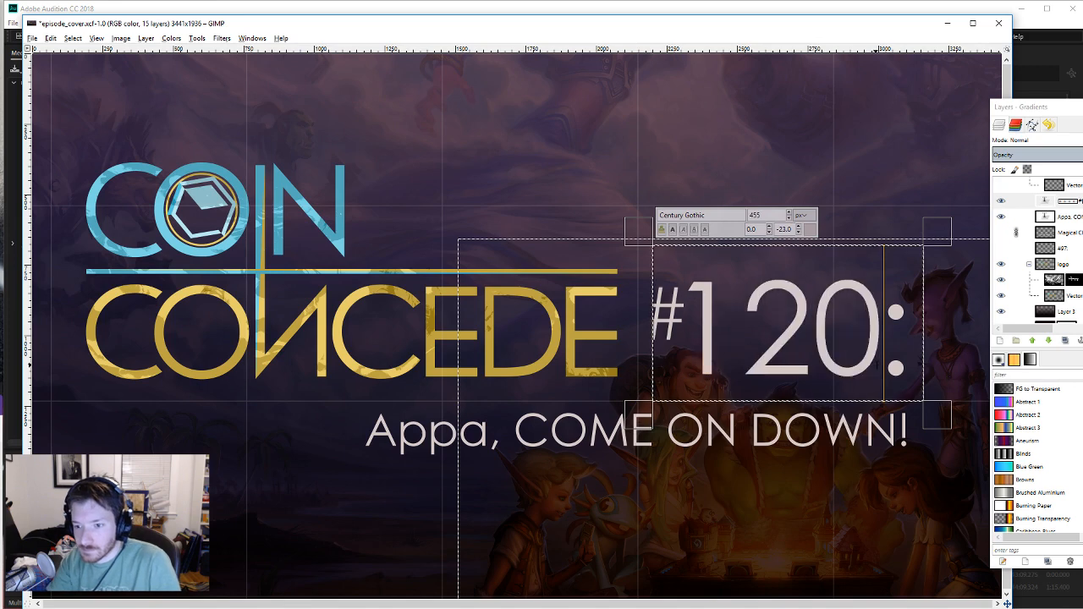
# Step: Replace the subtitle text beneath the episode number with "Bang For Your Butt"
pyautogui.click(843, 435)
pyautogui.hotkey('ctrl', 'a')
pyautogui.write('Bang')
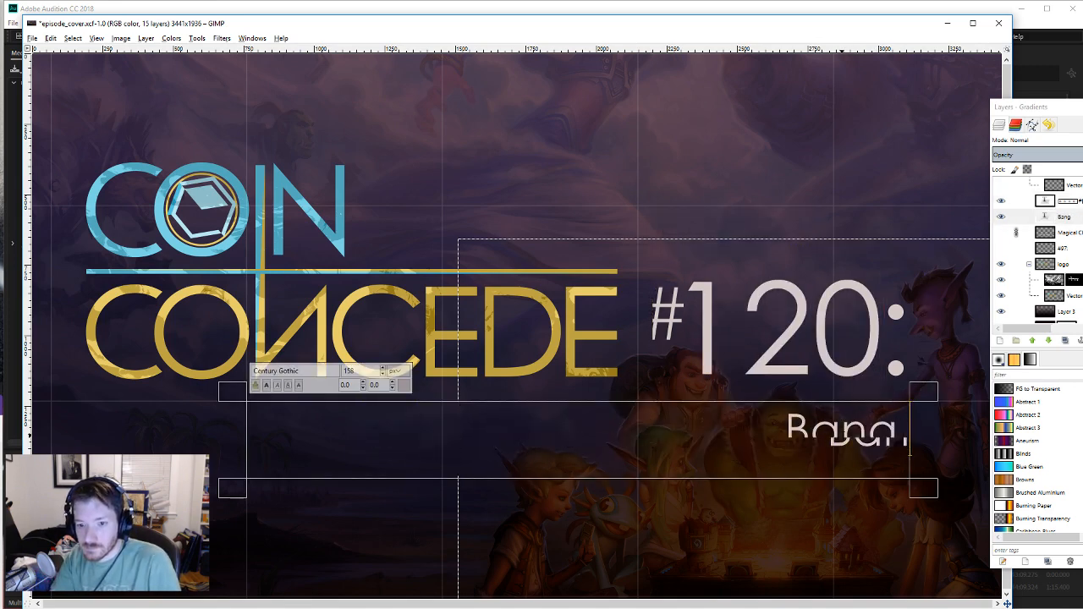
pyautogui.write(' for your Butt')
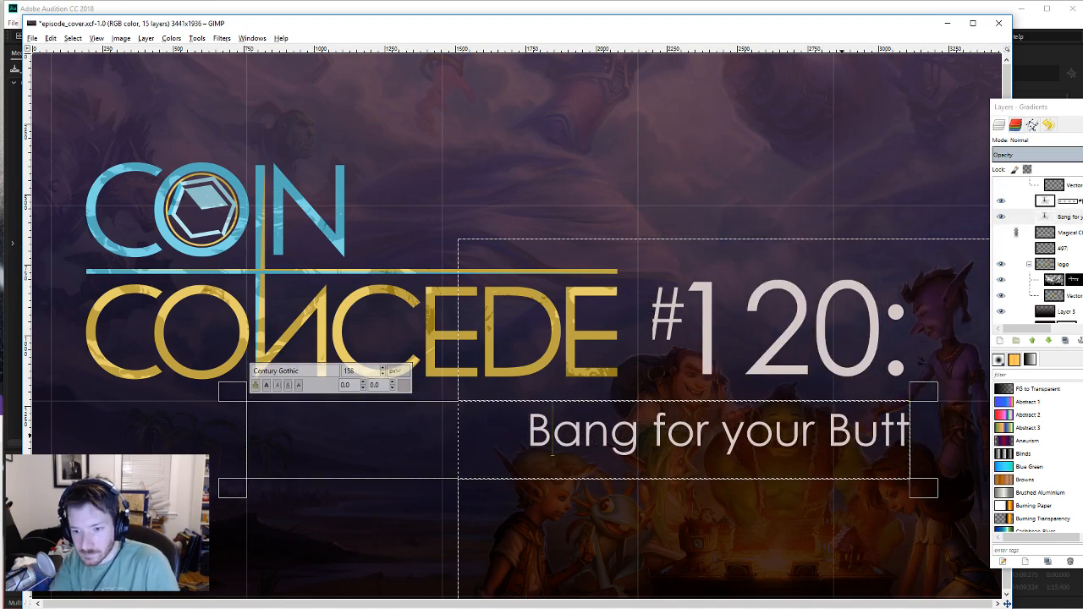
pyautogui.press('Right')
pyautogui.press('Right')
pyautogui.press('Delete')
pyautogui.write('F')
pyautogui.press('Right')
pyautogui.press('Right')
pyautogui.press('Right')
pyautogui.press('Delete')
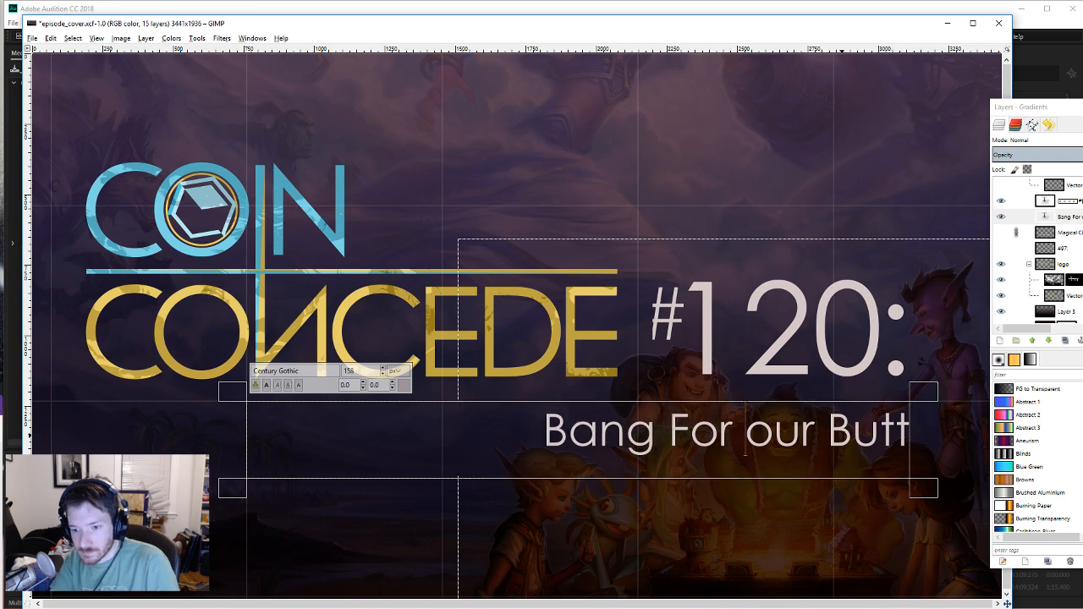
pyautogui.write('Y')
pyautogui.click(778, 532)
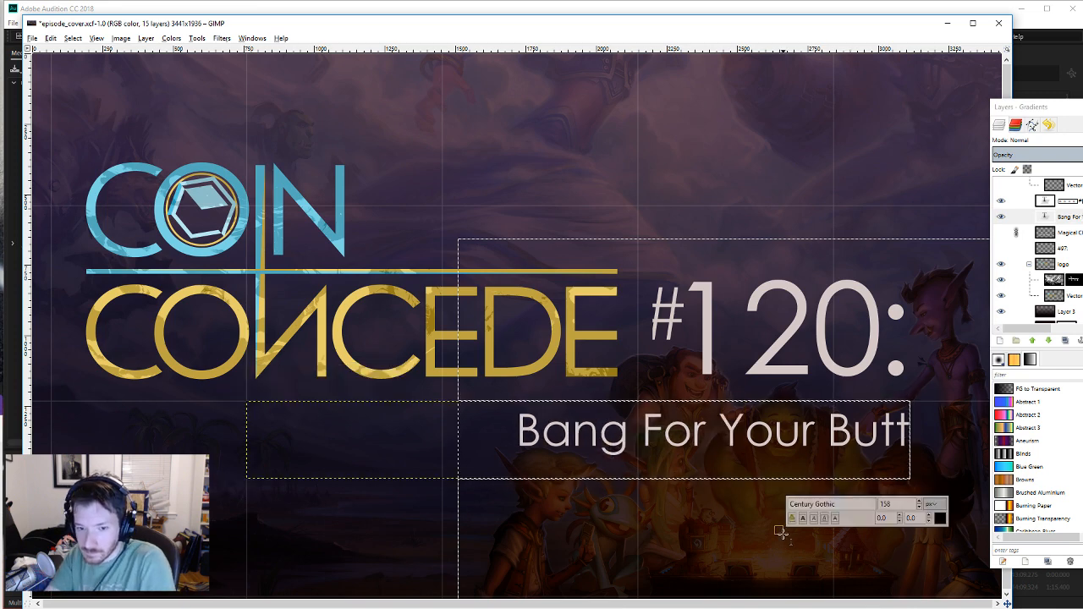
pyautogui.click(350, 575)
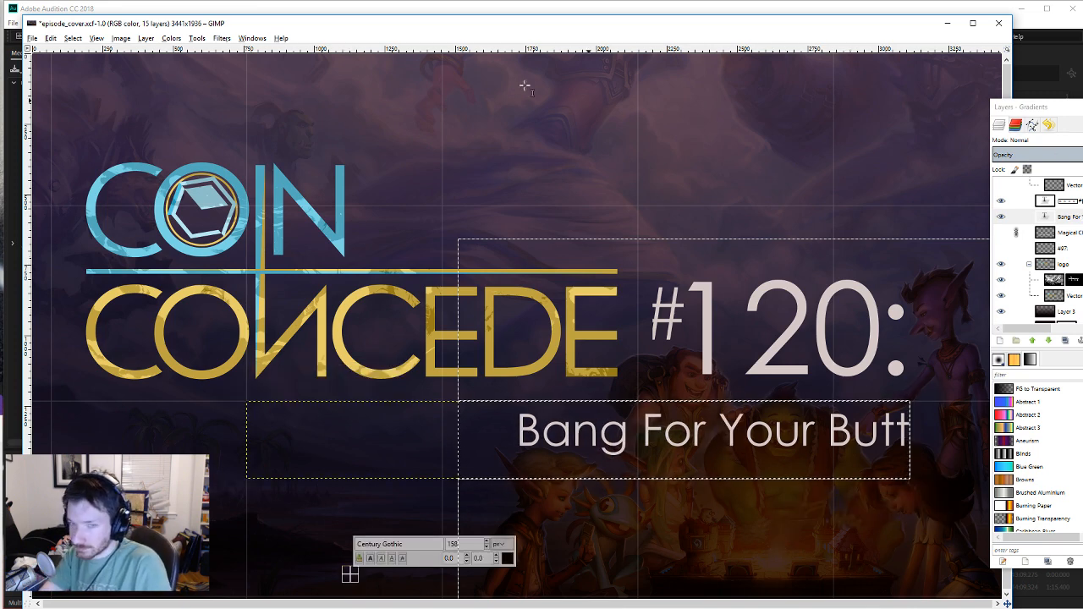
# Step: Open 508px-Voidlord_full.jpg from the Hearthstone folder in Documents as a separate image
pyautogui.click(32, 38)
pyautogui.click(50, 71)
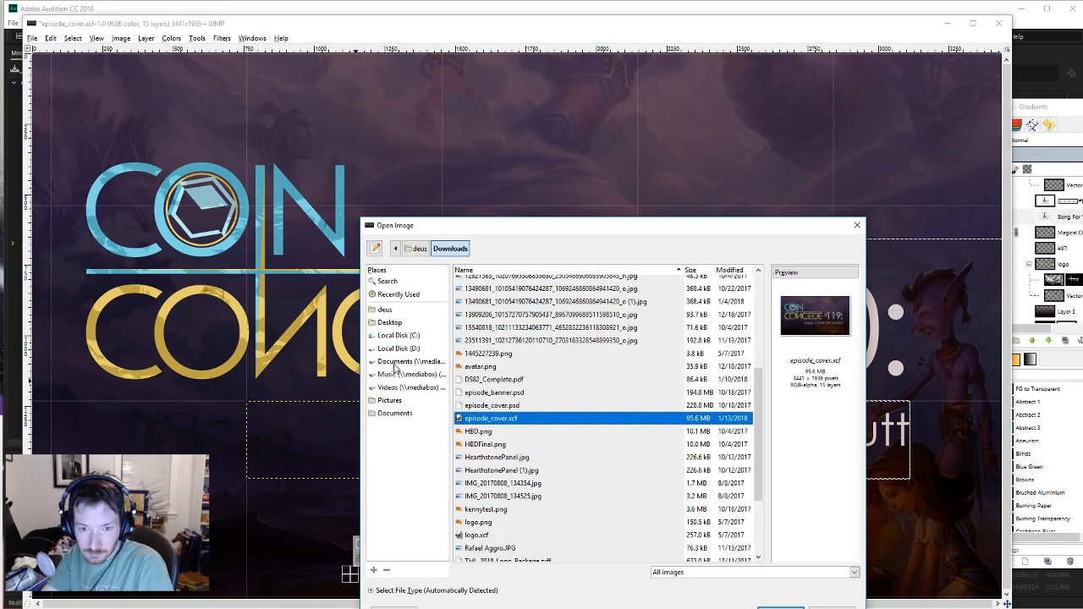
pyautogui.click(394, 362)
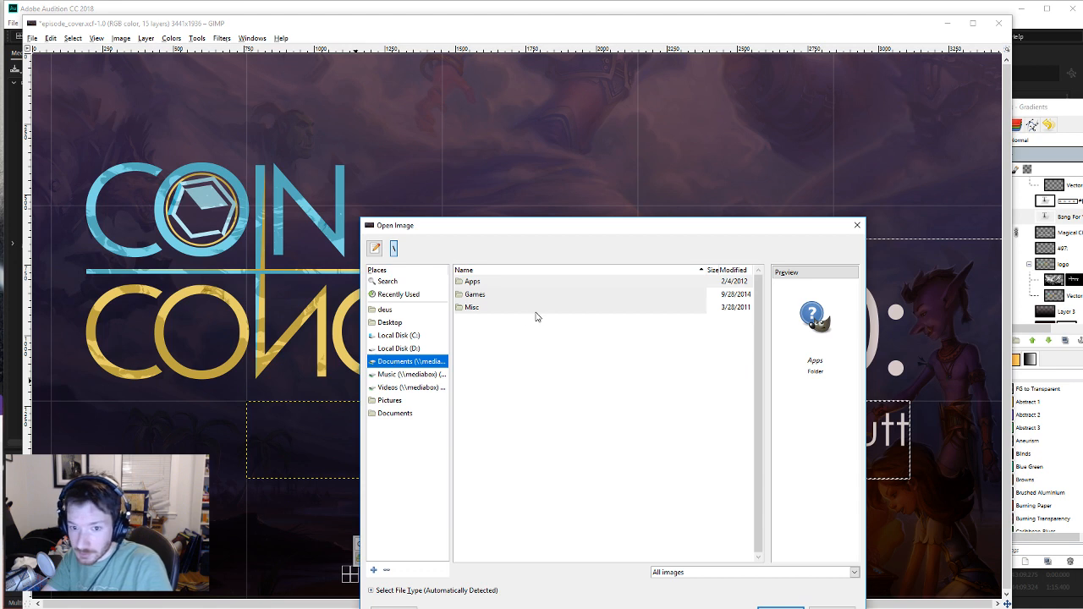
pyautogui.click(419, 338)
pyautogui.click(408, 311)
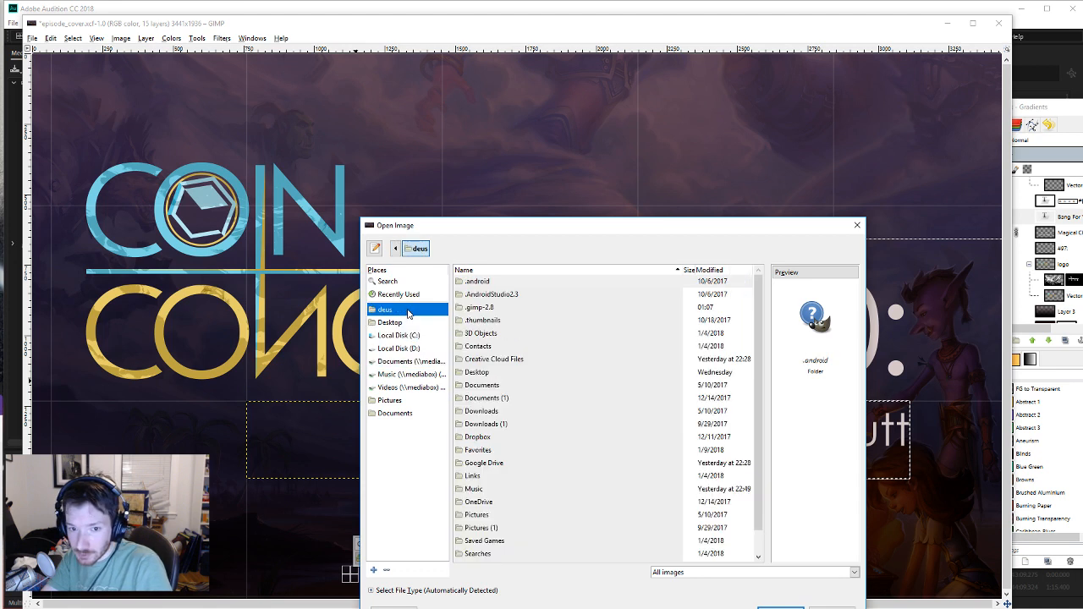
pyautogui.doubleClick(508, 388)
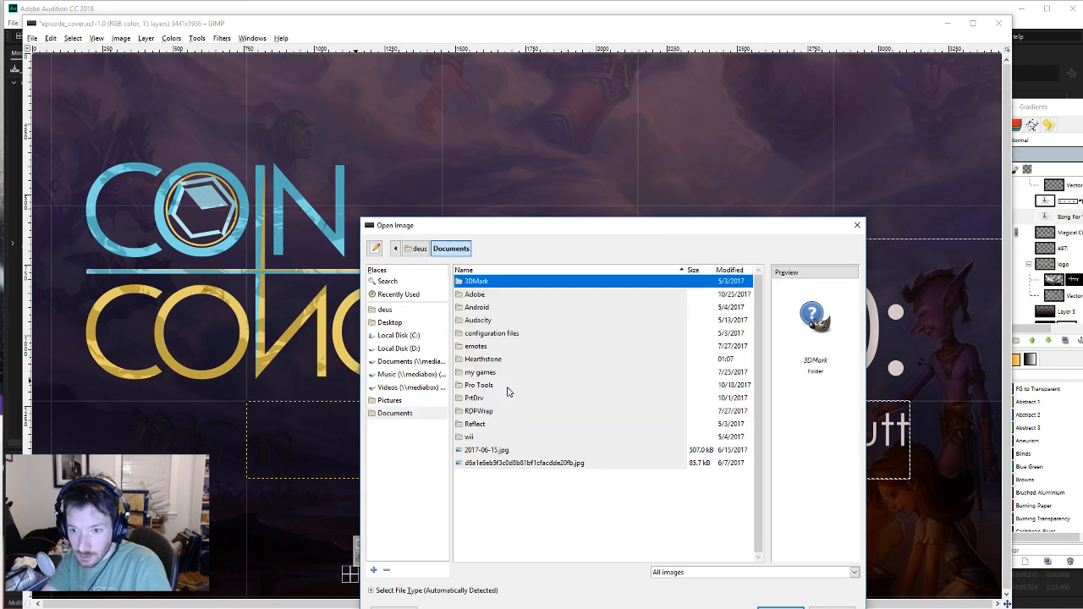
pyautogui.doubleClick(510, 359)
pyautogui.doubleClick(504, 373)
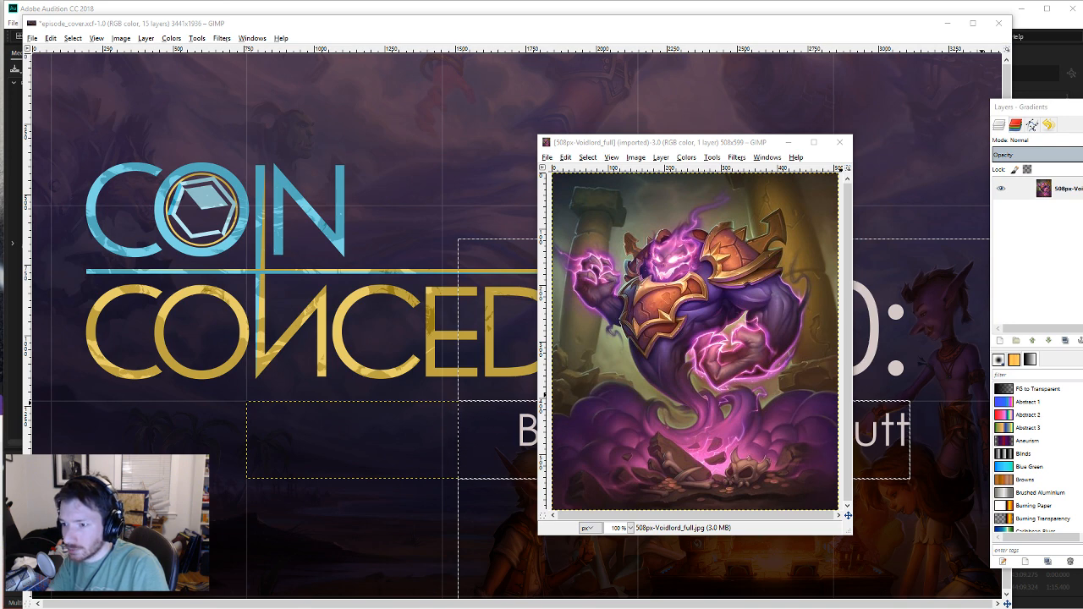
# Step: Try to remove the background below the Voidlord's raised fist by selecting similar-coloured areas and deleting them
pyautogui.click(674, 311)
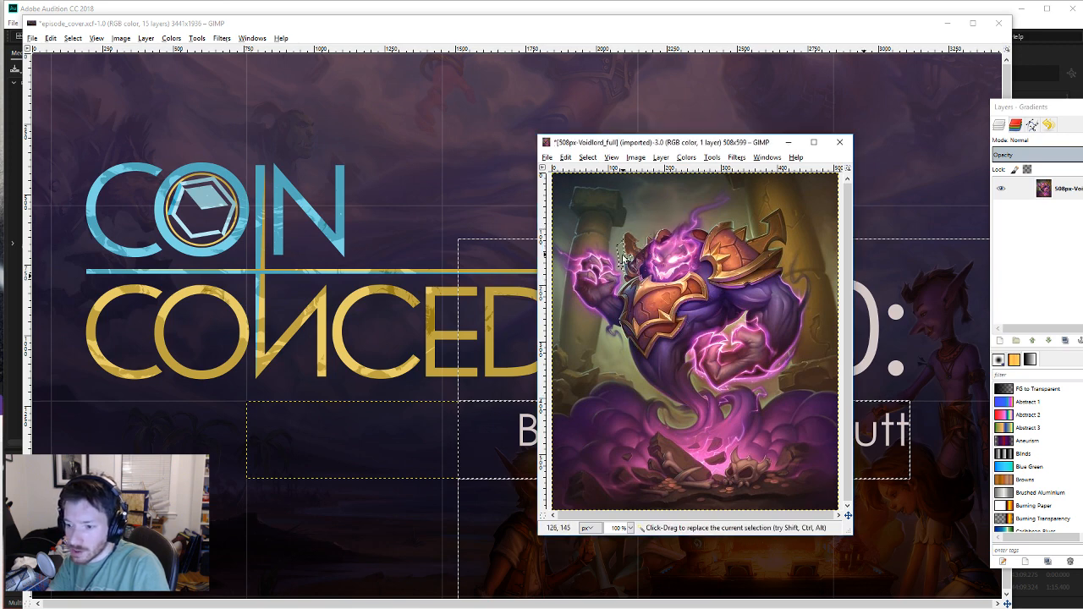
pyautogui.moveTo(623, 257); pyautogui.dragTo(572, 347)
pyautogui.click(572, 345)
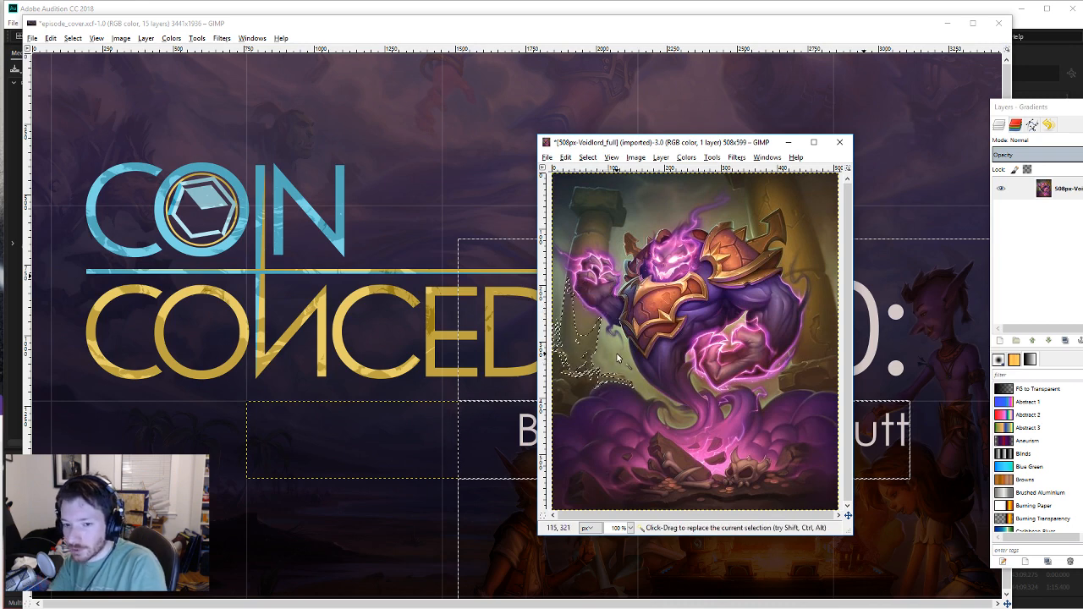
pyautogui.press('Delete')
pyautogui.click(586, 325)
pyautogui.press('Delete')
pyautogui.click(586, 332)
pyautogui.press('Delete')
pyautogui.click(582, 346)
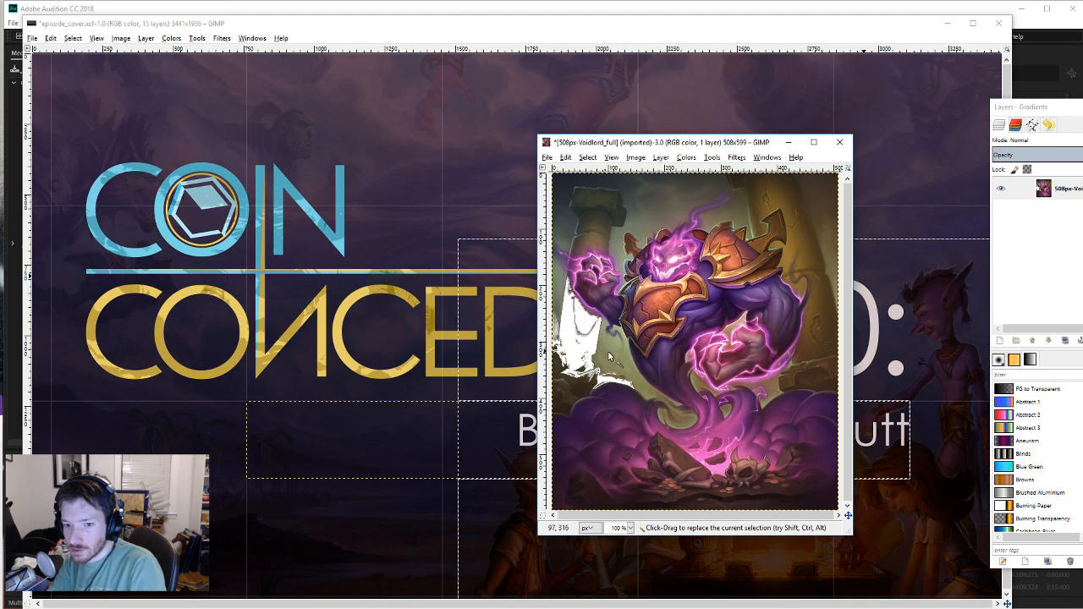
# Step: Undo the background deletions and the selections made for them on the Voidlord image
pyautogui.hotkey('ctrl', 'z')
pyautogui.hotkey('ctrl', 'z')
pyautogui.hotkey('ctrl', 'z')
pyautogui.hotkey('ctrl', 'z')
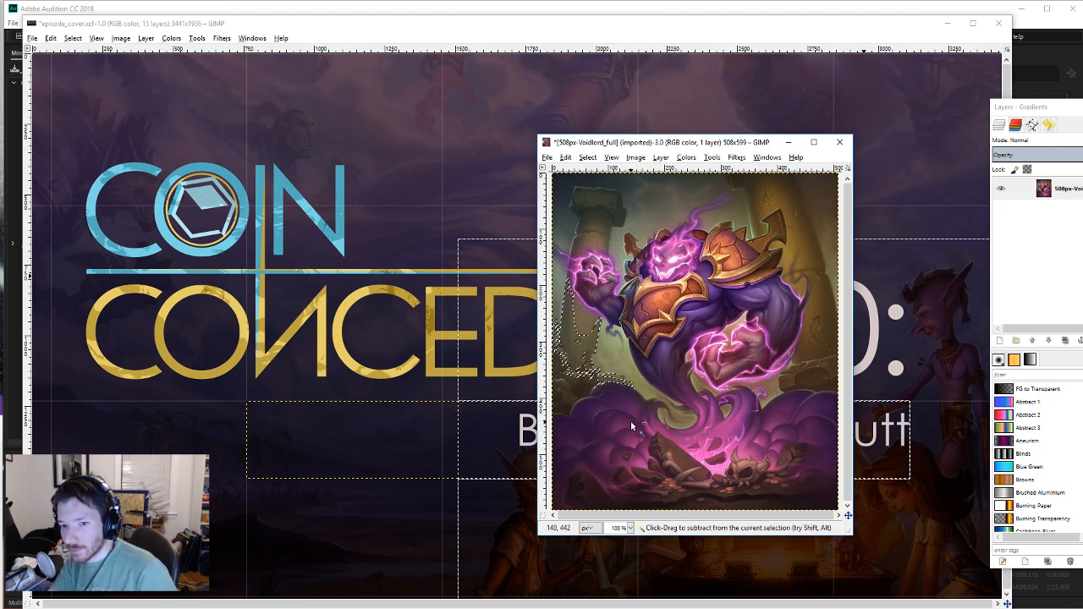
pyautogui.hotkey('ctrl', 'z')
# Step: Try to isolate the Voidlord with similar-colour selections and a freehand outline around its upper body, and cancel the outline
pyautogui.click(666, 328)
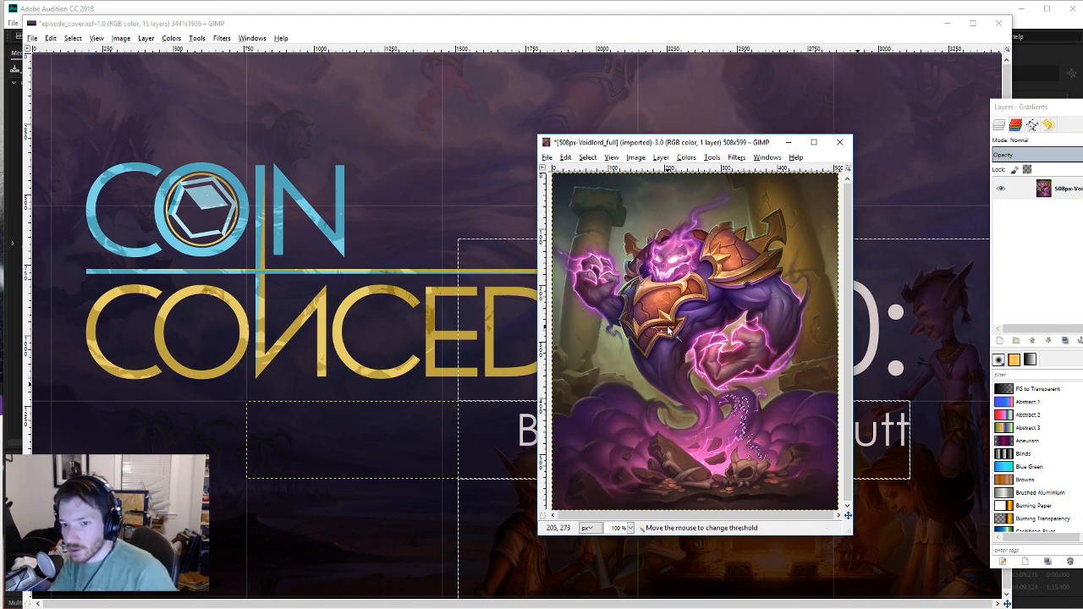
pyautogui.click(632, 240)
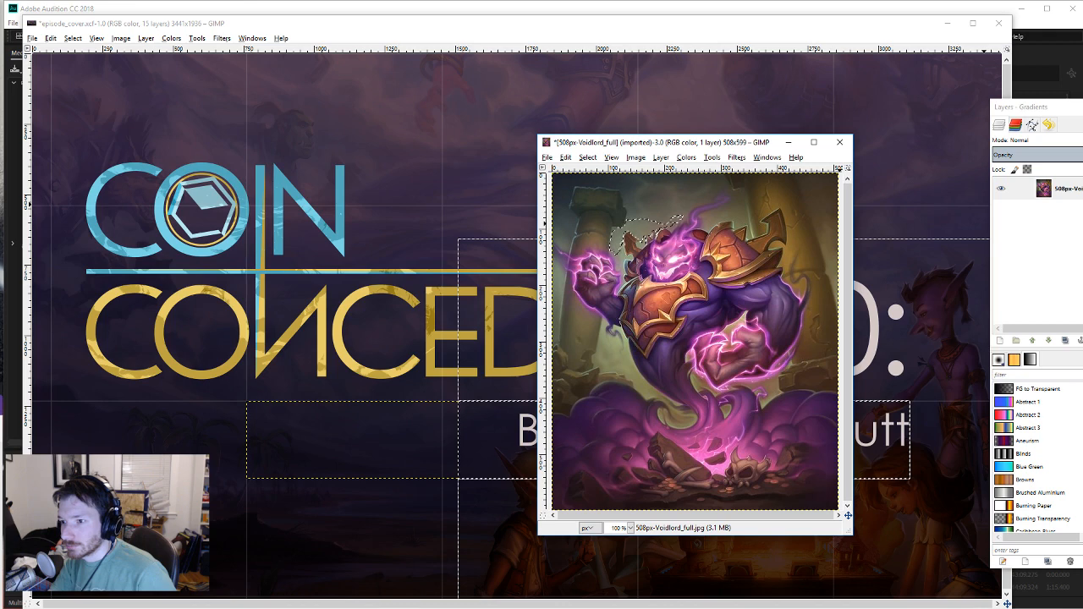
pyautogui.moveTo(663, 205)
pyautogui.mouseDown()
pyautogui.moveTo(711, 185)
pyautogui.moveTo(784, 206)
pyautogui.moveTo(814, 298)
pyautogui.moveTo(796, 372)
pyautogui.mouseUp()
pyautogui.moveTo(733, 397)
pyautogui.mouseDown()
pyautogui.moveTo(631, 373)
pyautogui.moveTo(575, 258)
pyautogui.moveTo(681, 199)
pyautogui.mouseUp()
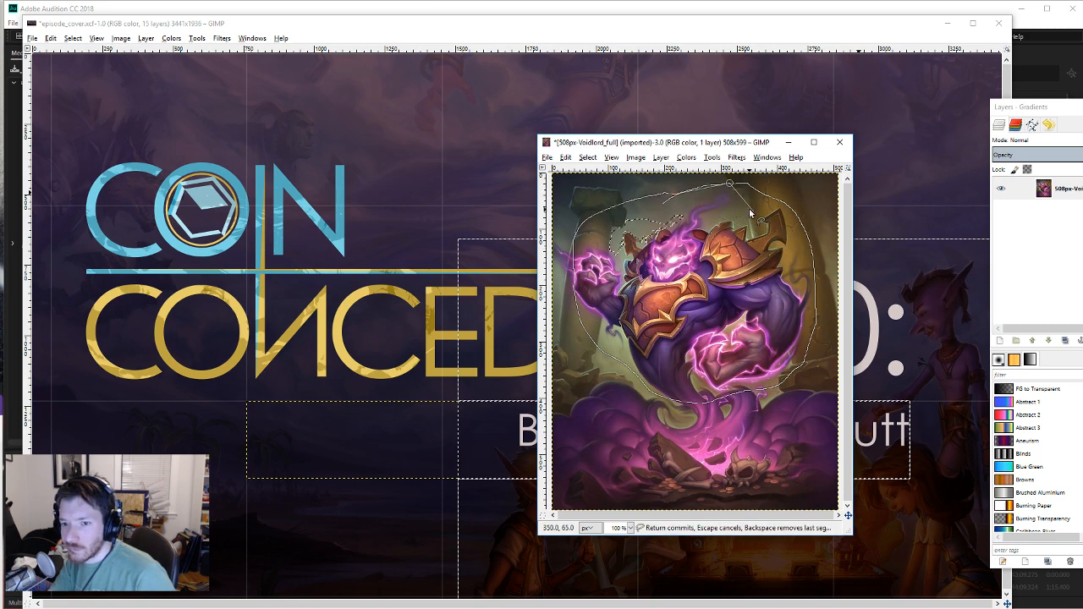
pyautogui.press('Escape')
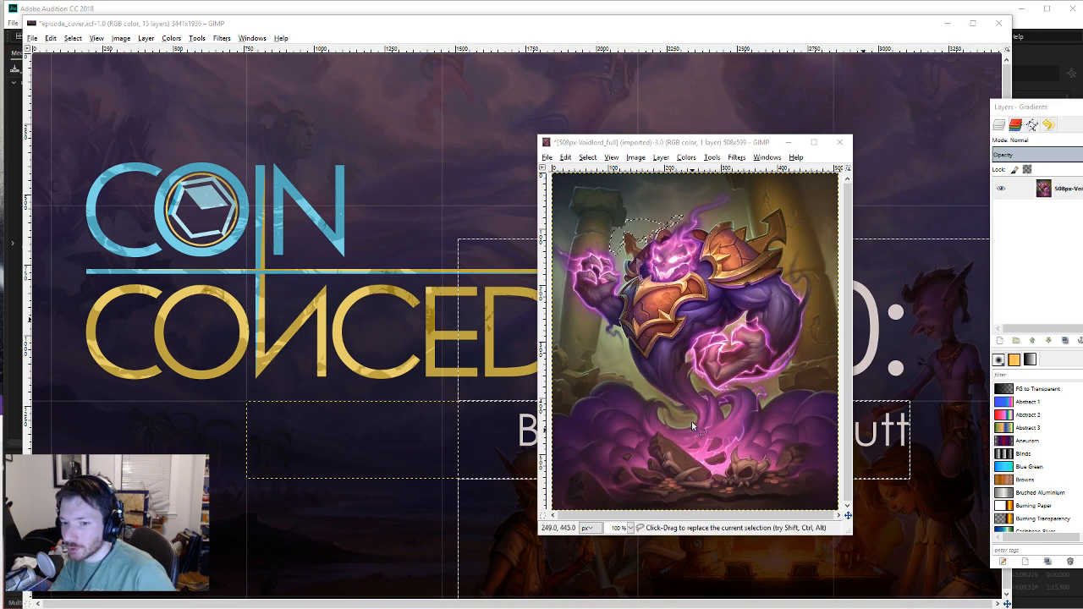
# Step: Select the Voidlord's upper body with a wide freehand outline, and undo it along with the preceding selections
pyautogui.moveTo(680, 408)
pyautogui.mouseDown()
pyautogui.moveTo(815, 217)
pyautogui.moveTo(603, 201)
pyautogui.moveTo(618, 405)
pyautogui.mouseUp()
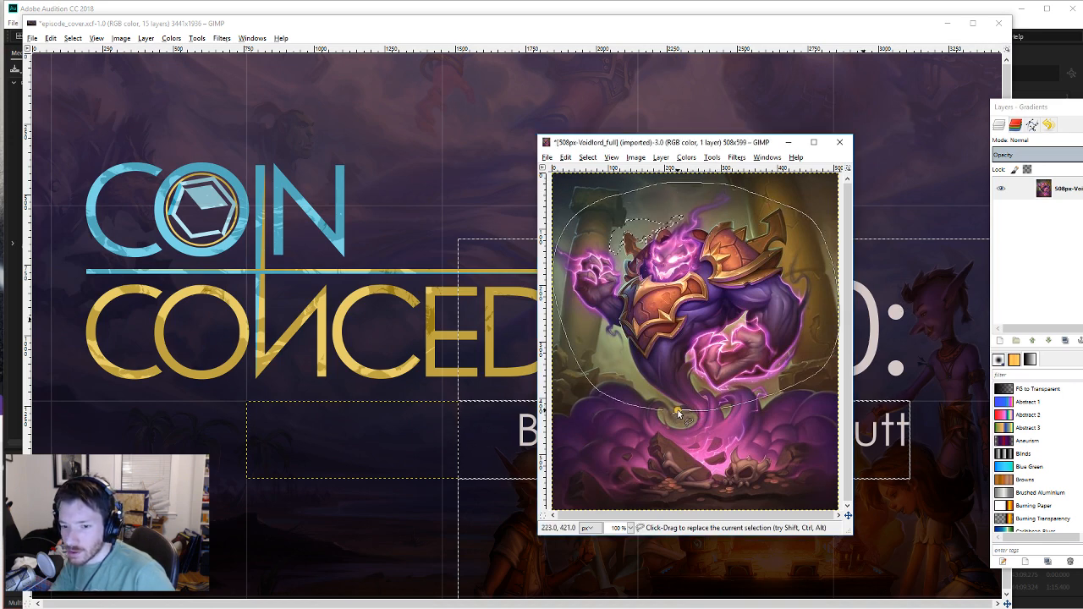
pyautogui.press('Return')
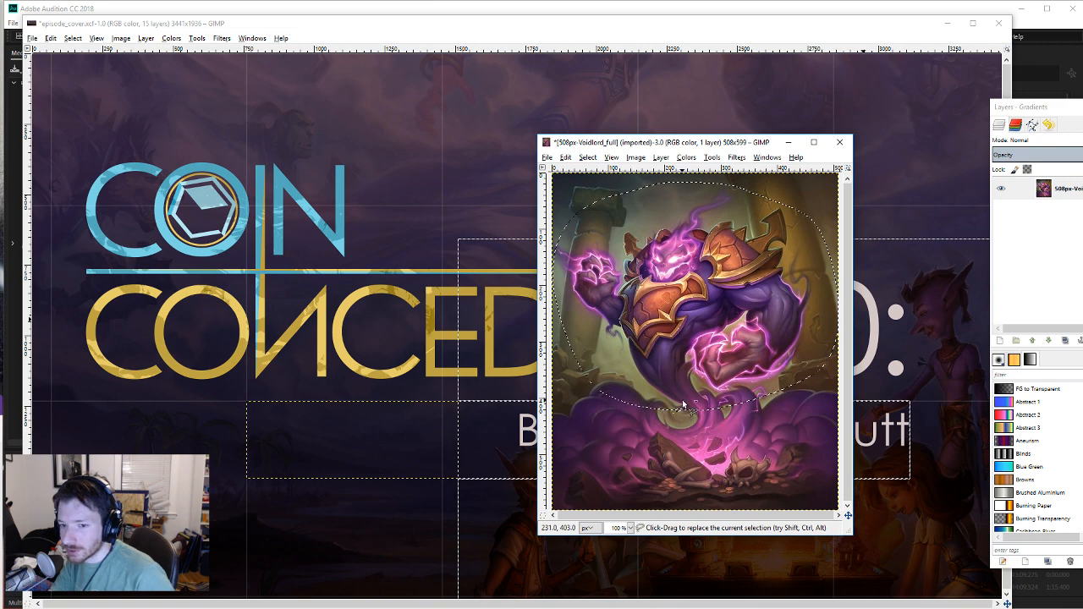
pyautogui.hotkey('ctrl', 'z')
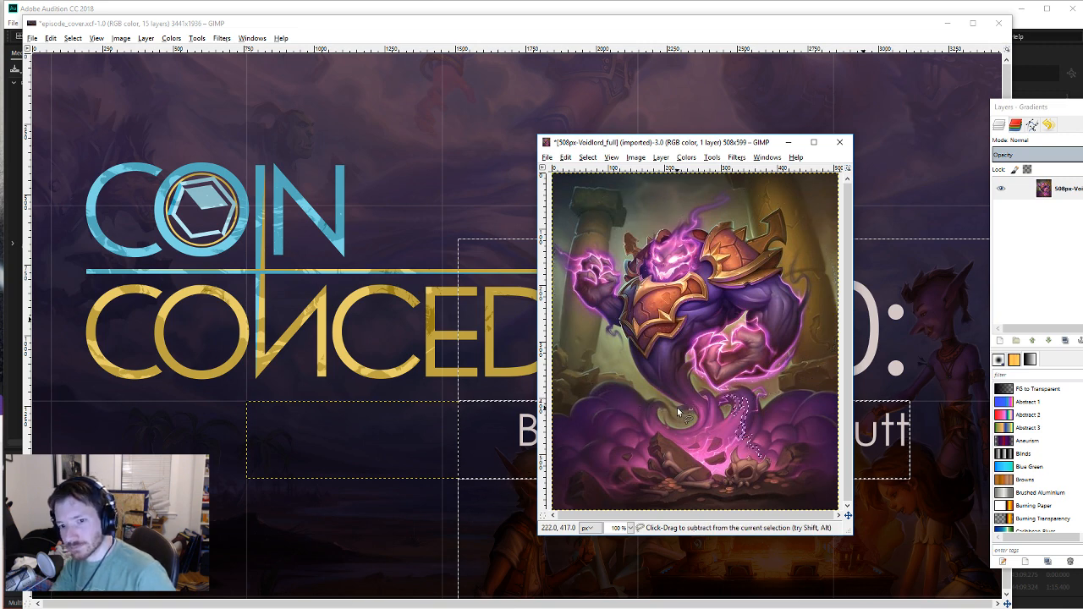
pyautogui.hotkey('ctrl', 'z')
pyautogui.hotkey('ctrl', 'z')
pyautogui.hotkey('ctrl', 'z')
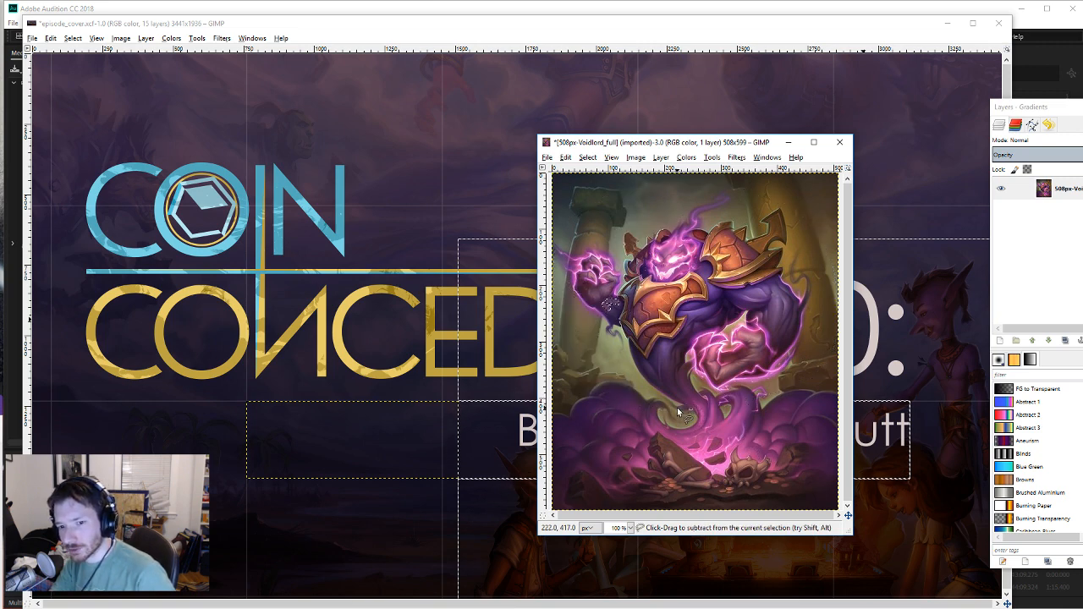
# Step: Undo the remaining selections on the Voidlord image
pyautogui.hotkey('ctrl', 'z')
pyautogui.hotkey('ctrl', 'z')
pyautogui.hotkey('ctrl', 'z')
pyautogui.hotkey('ctrl', 'z')
pyautogui.hotkey('ctrl', 'z')
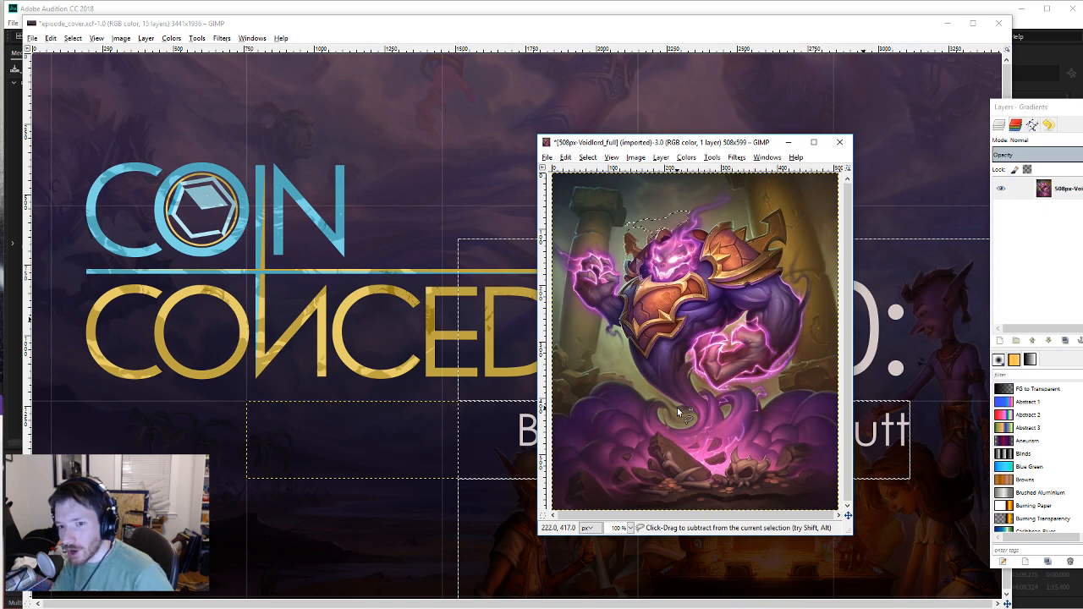
pyautogui.hotkey('ctrl', 'z')
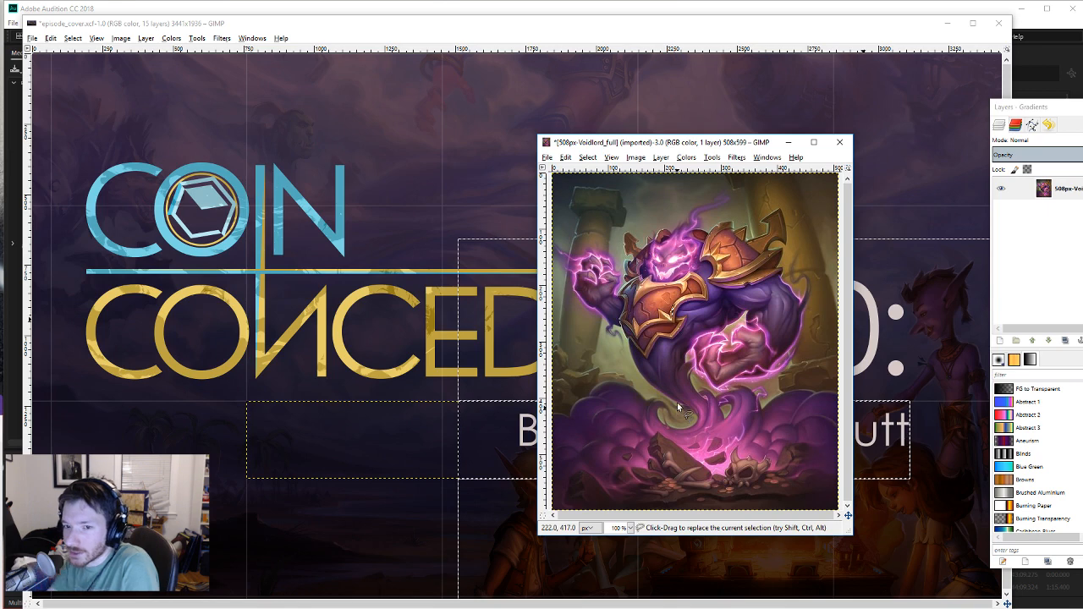
# Step: Try adding a layer mask initialized to the layer's alpha channel on the Voidlord layer, and undo it
pyautogui.click(634, 158)
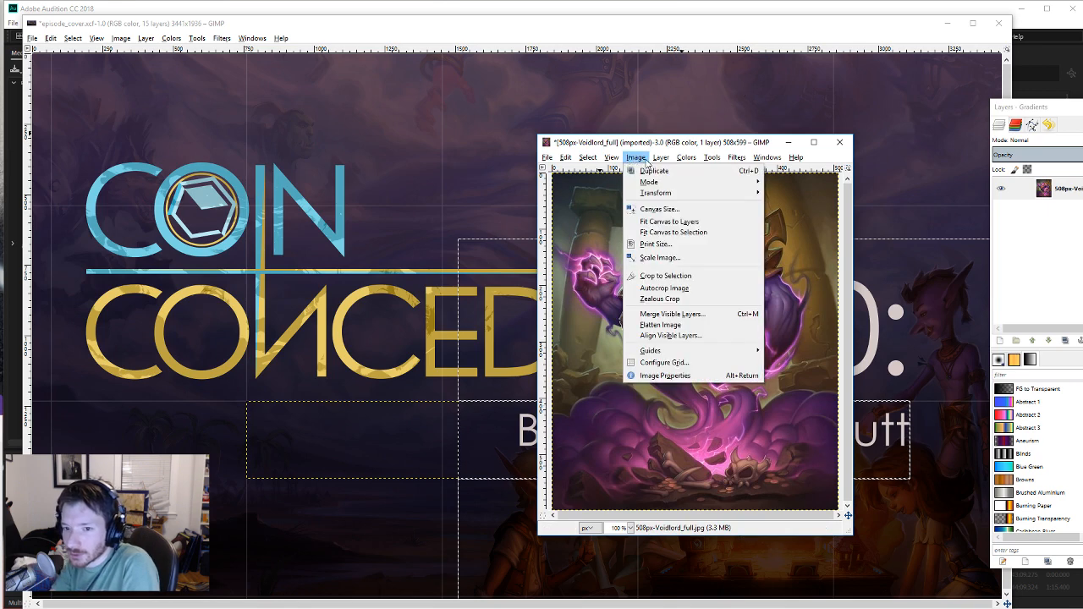
pyautogui.moveTo(649, 196)
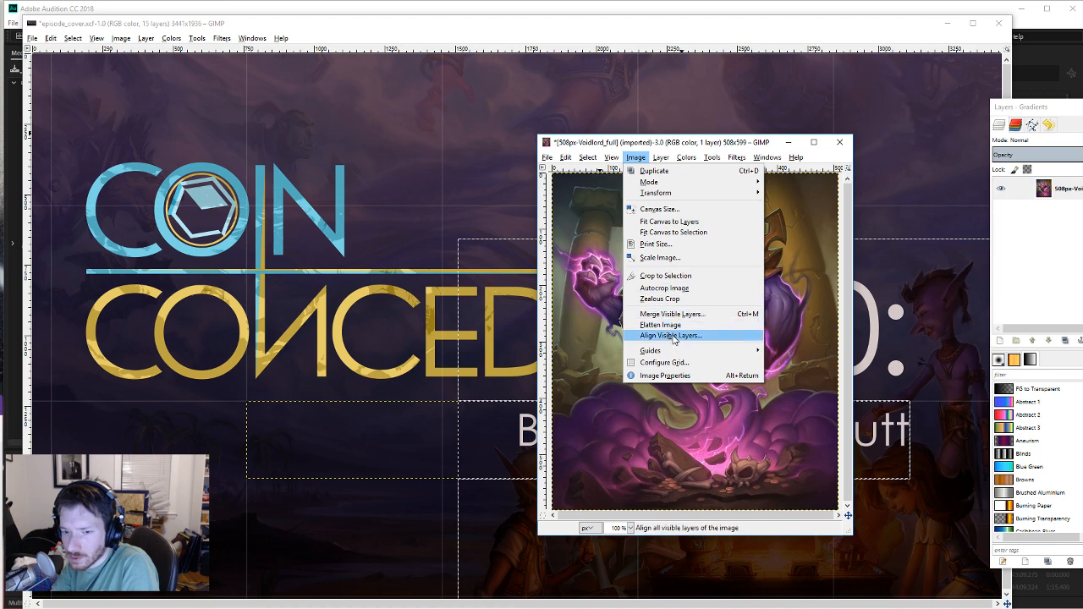
pyautogui.moveTo(661, 161)
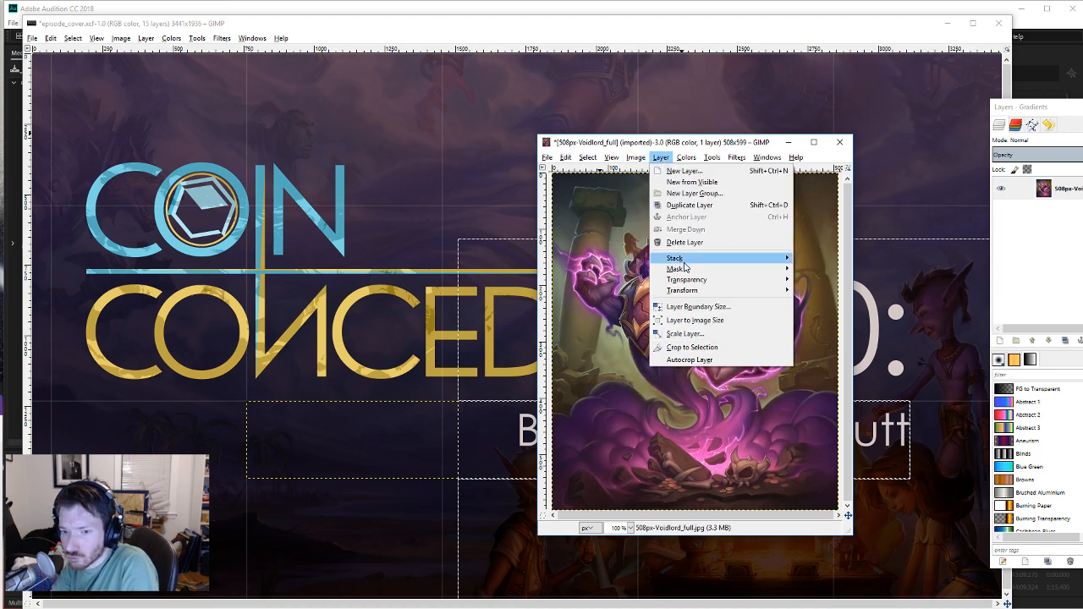
pyautogui.moveTo(689, 271)
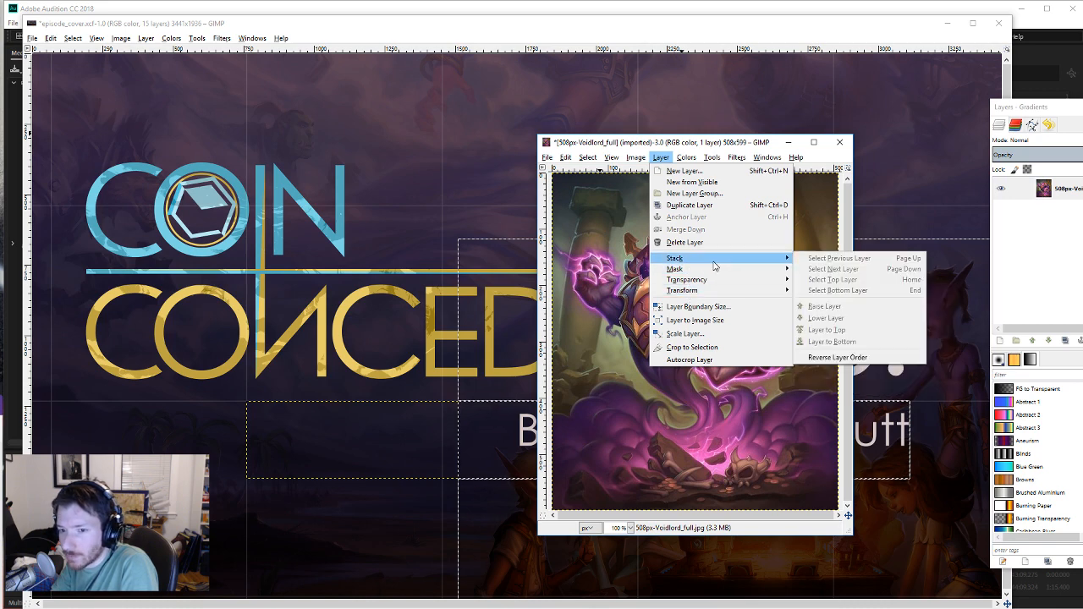
pyautogui.moveTo(774, 269)
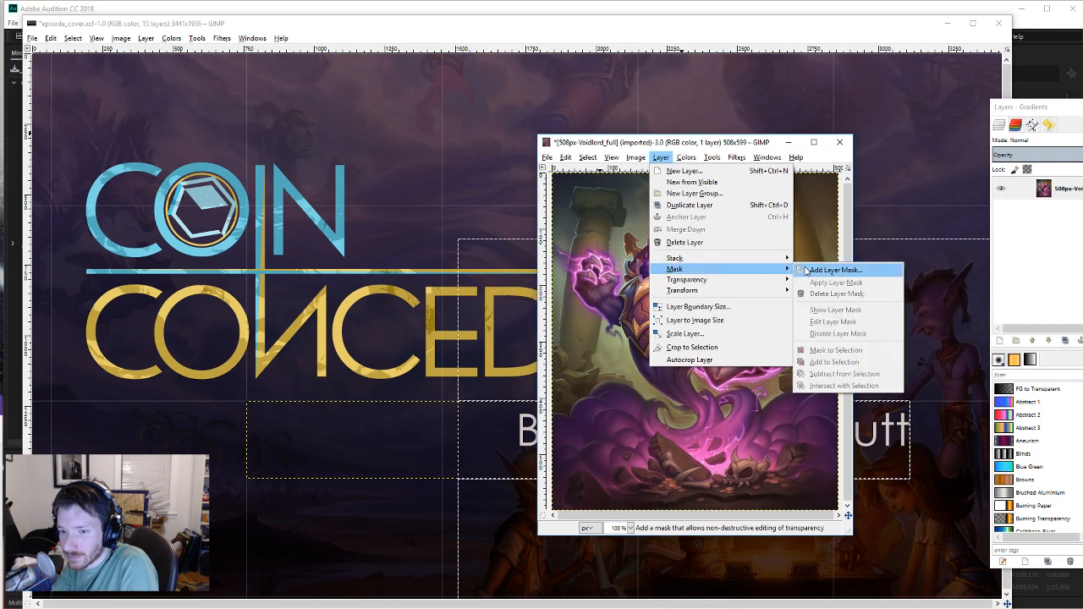
pyautogui.click(811, 269)
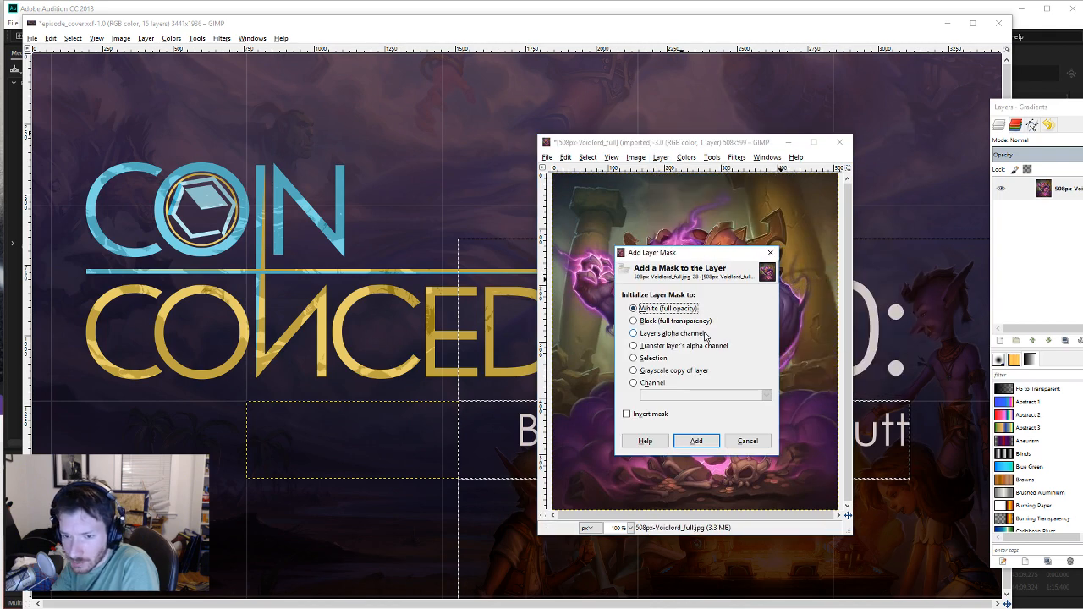
pyautogui.click(702, 334)
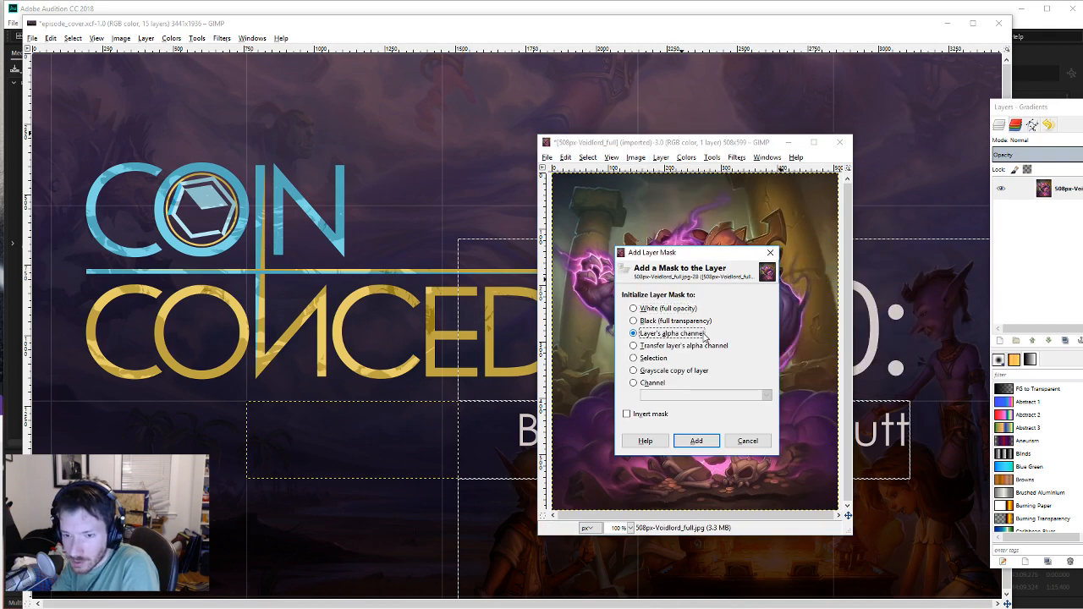
pyautogui.click(696, 441)
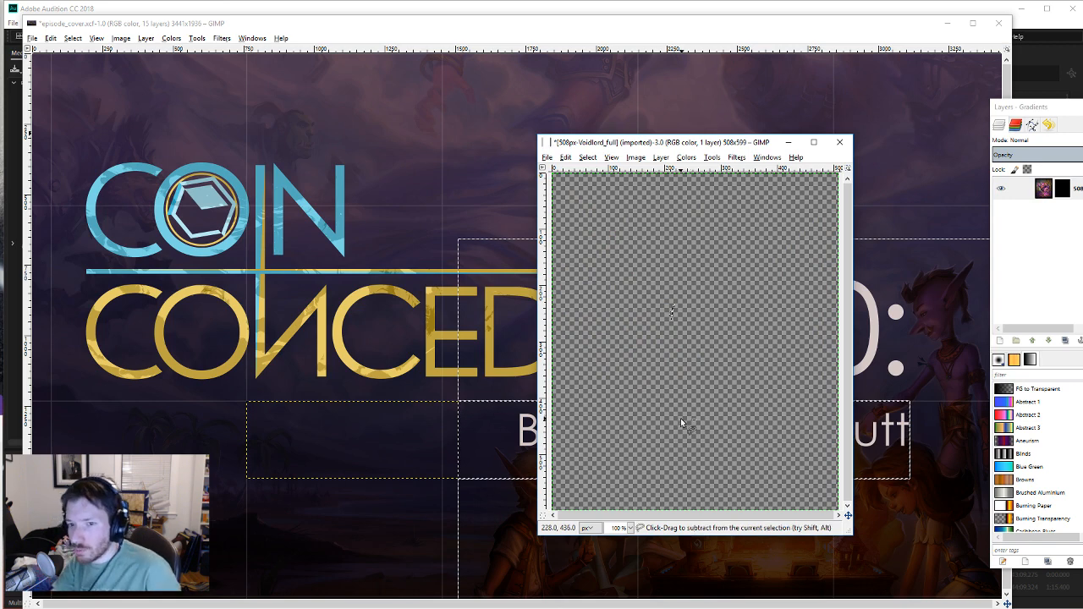
pyautogui.hotkey('ctrl', 'z')
# Step: Try to cut the similar-coloured areas sampled by colour beneath the Voidlord's raised fist, and undo the cut
pyautogui.click(711, 158)
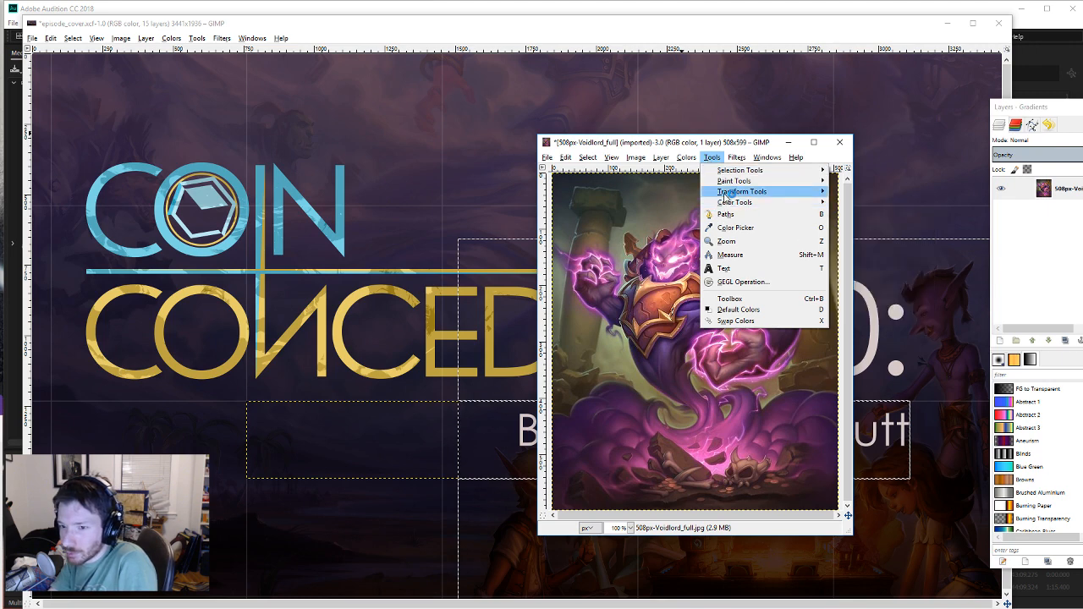
pyautogui.moveTo(725, 197)
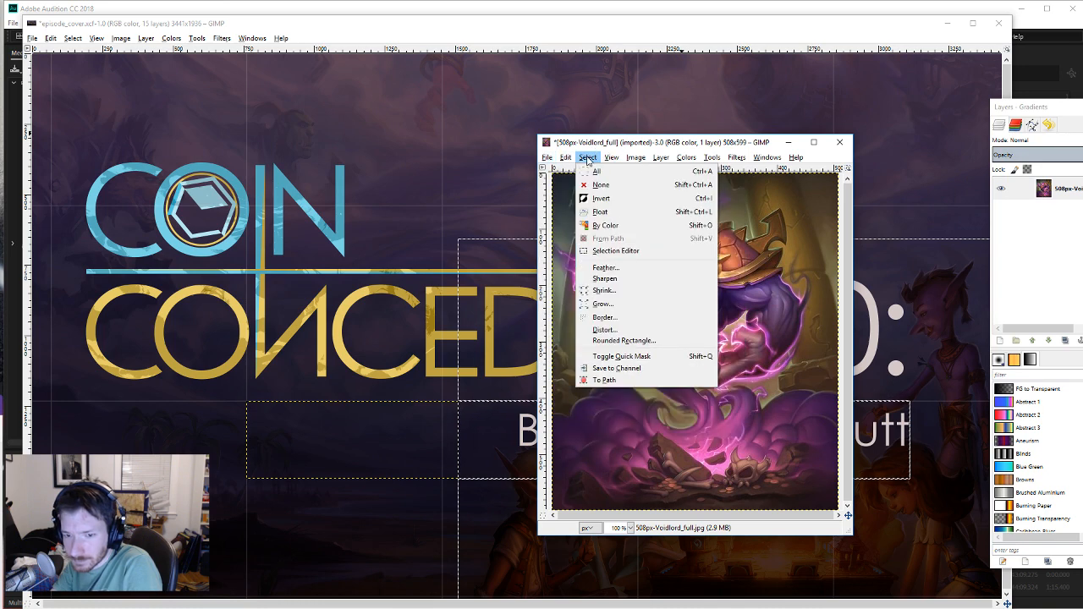
pyautogui.click(605, 225)
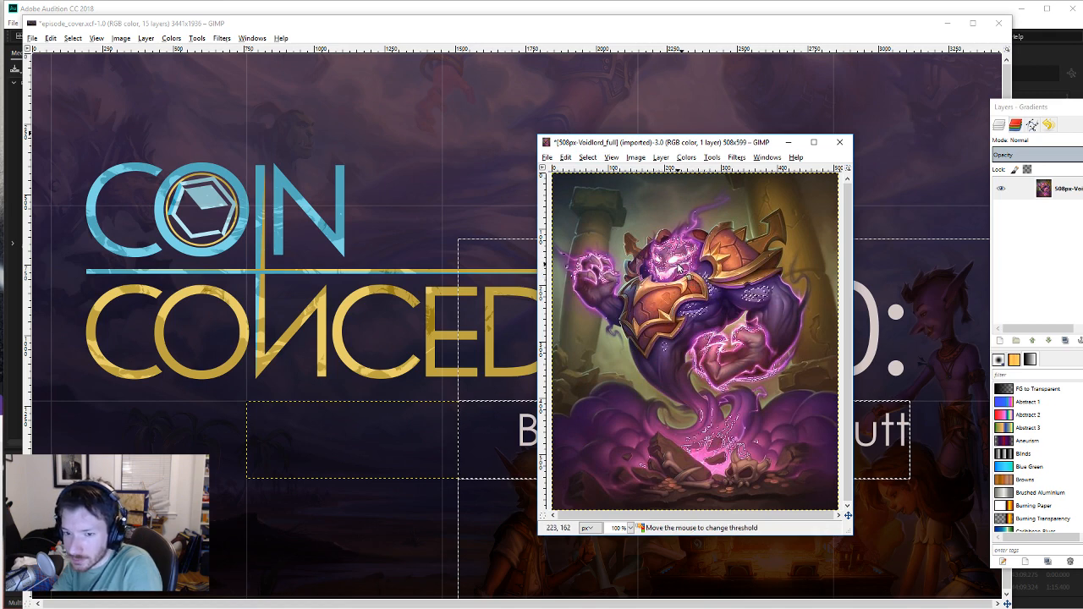
pyautogui.click(592, 307)
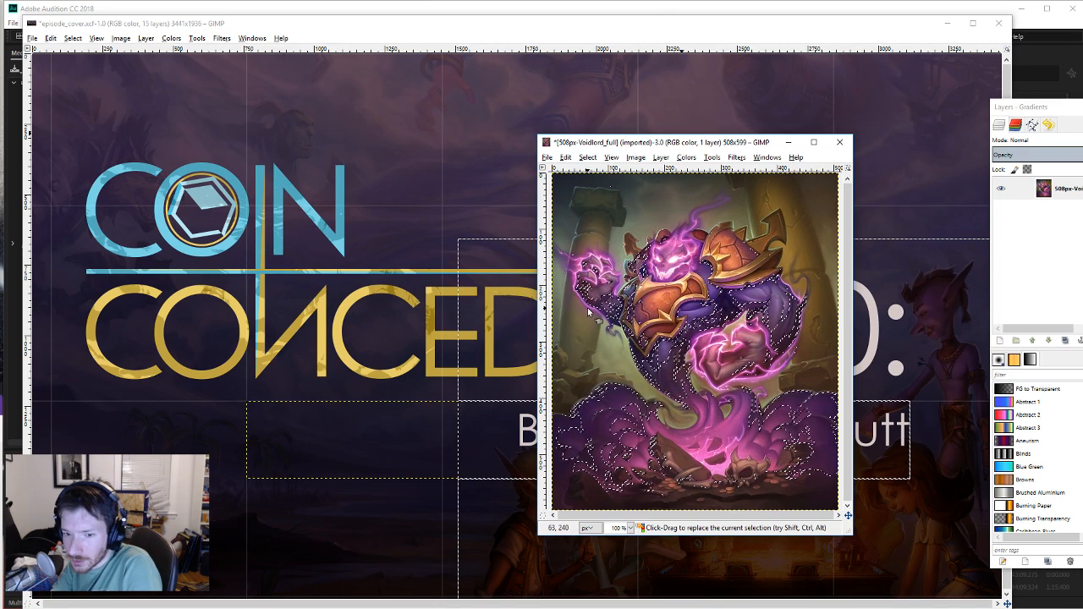
pyautogui.click(588, 312)
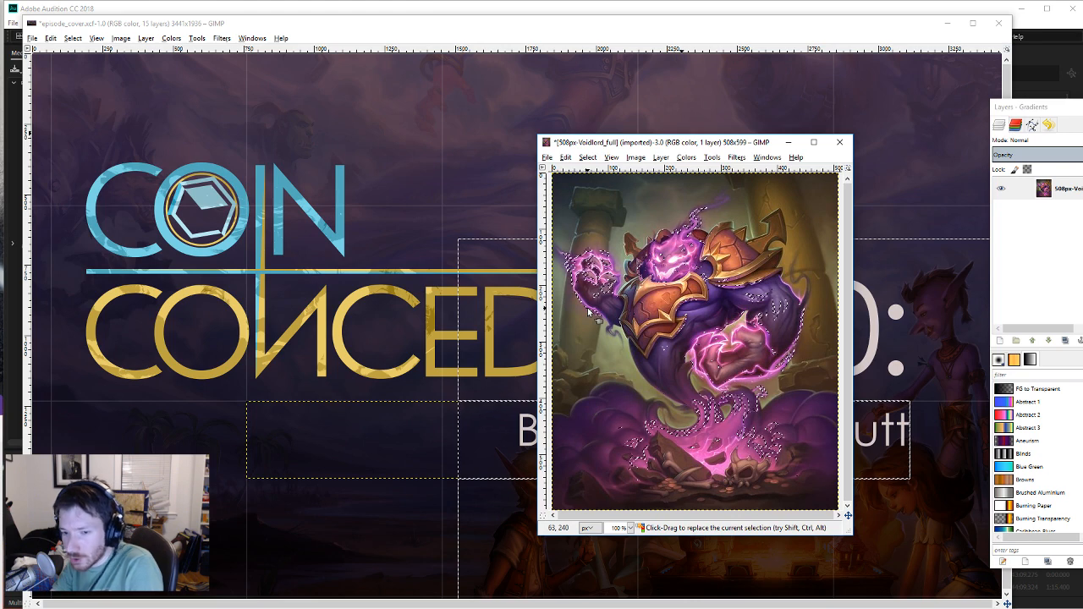
pyautogui.hotkey('ctrl', 'x')
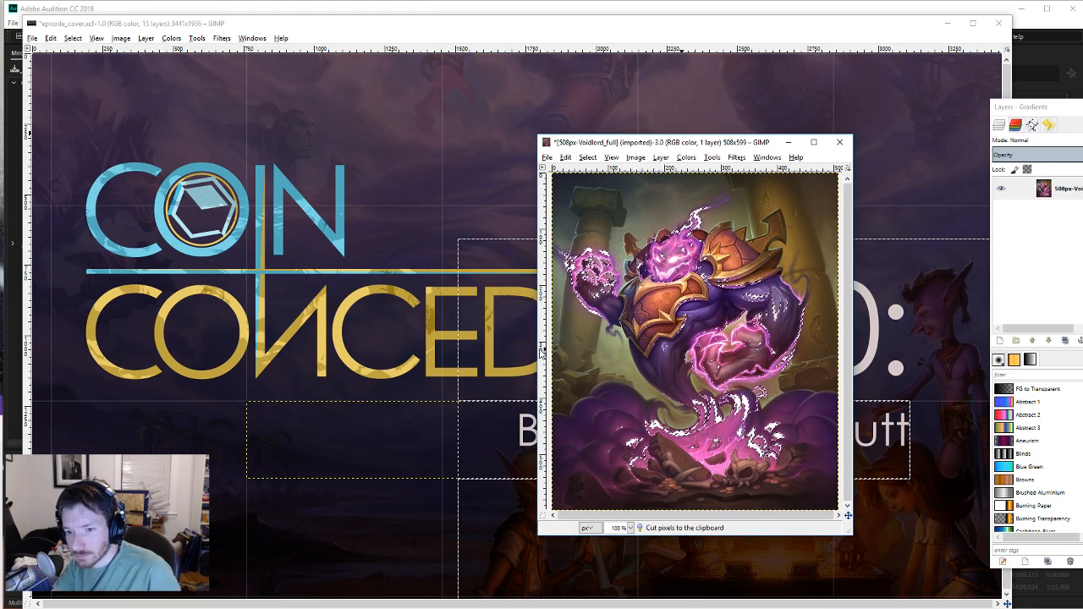
pyautogui.hotkey('ctrl', 'z')
# Step: Select the greenish background beside the Voidlord's waist by colour, invert the selection, and try deleting its contents before undoing the deletion
pyautogui.click(580, 160)
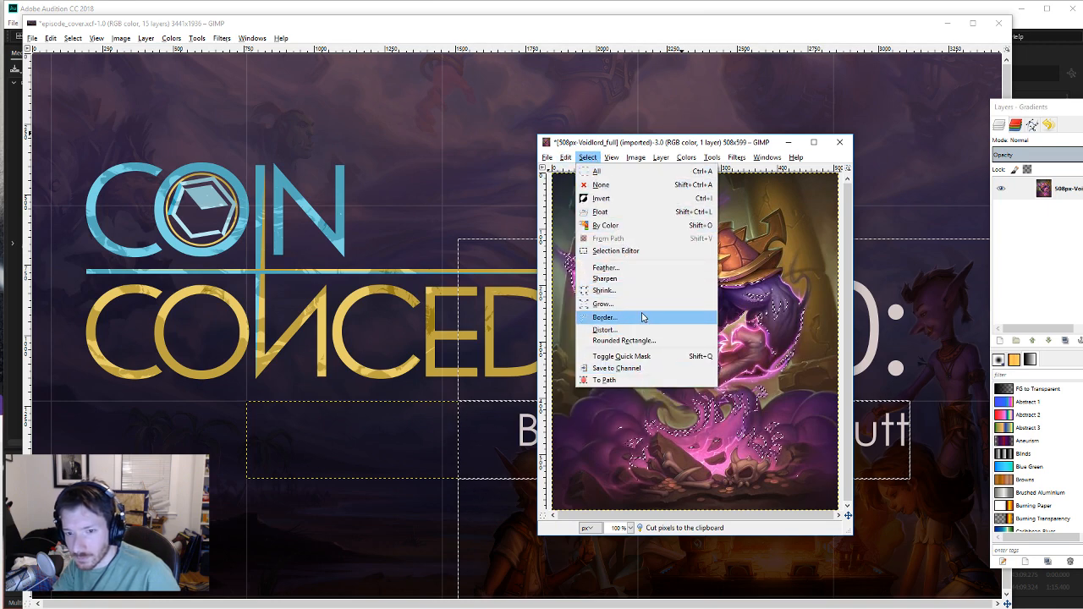
pyautogui.click(628, 201)
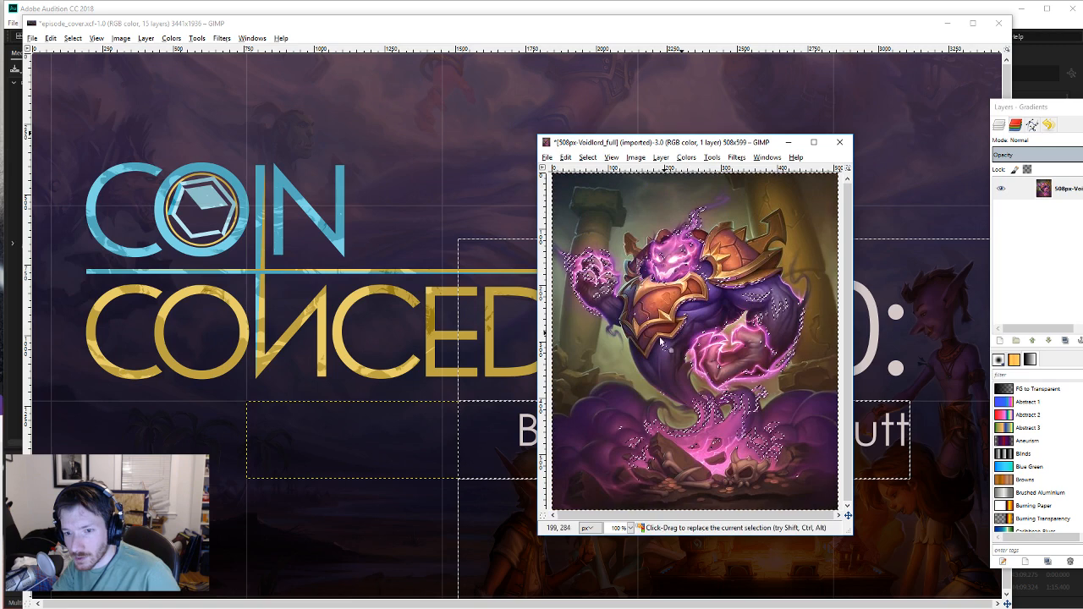
pyautogui.click(624, 355)
pyautogui.click(615, 369)
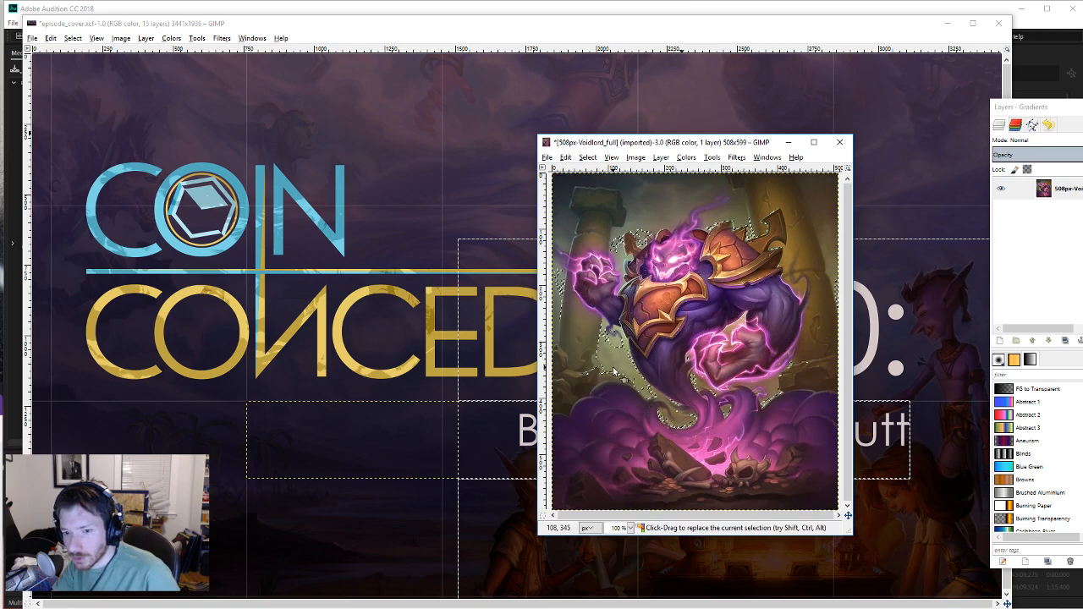
pyautogui.click(587, 158)
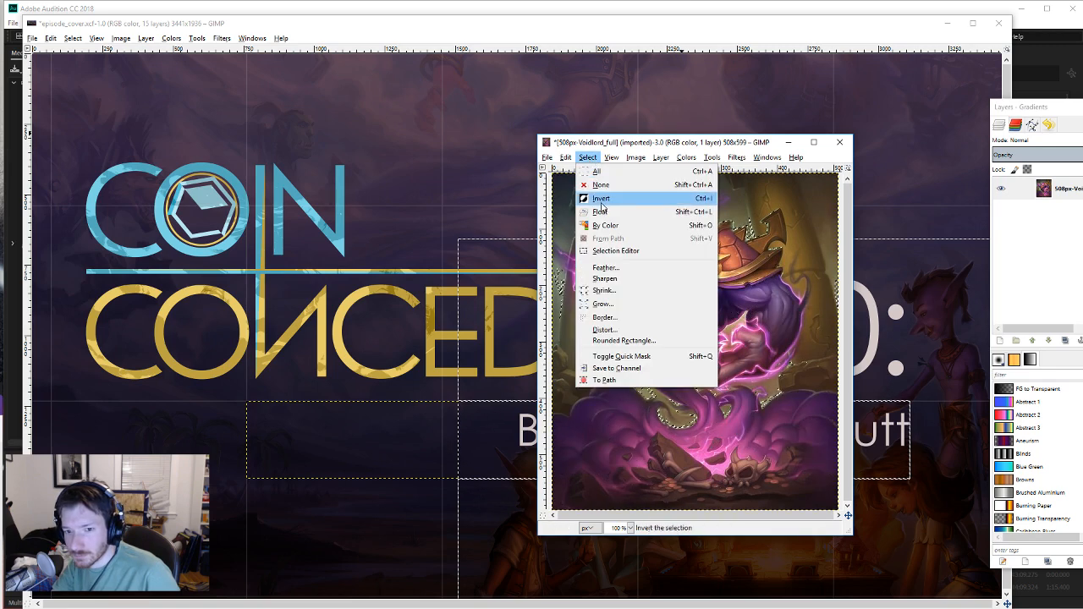
pyautogui.click(601, 202)
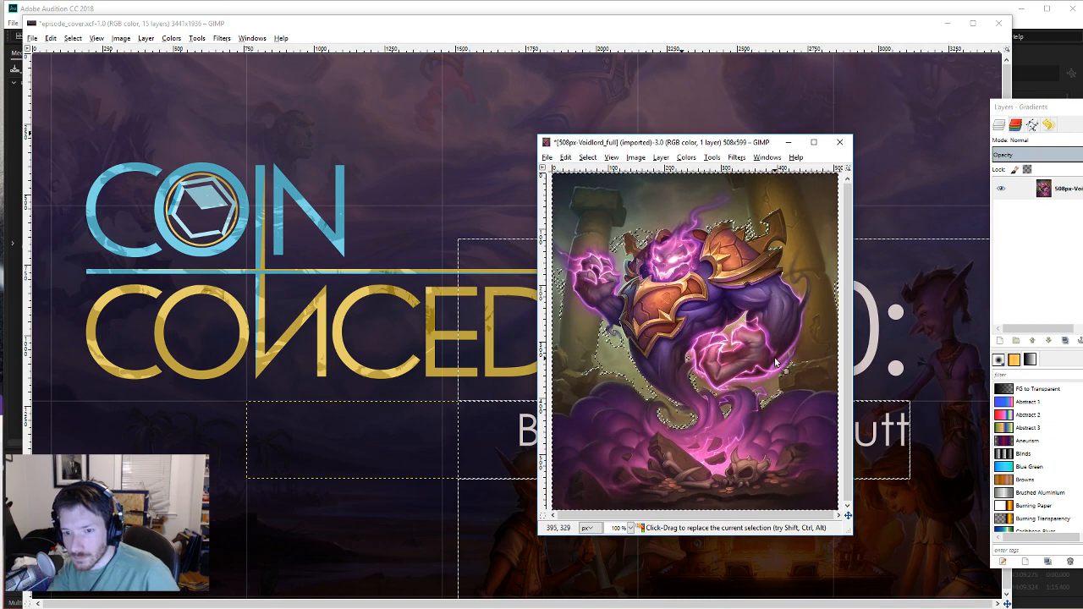
pyautogui.press('Delete')
pyautogui.hotkey('ctrl', 'z')
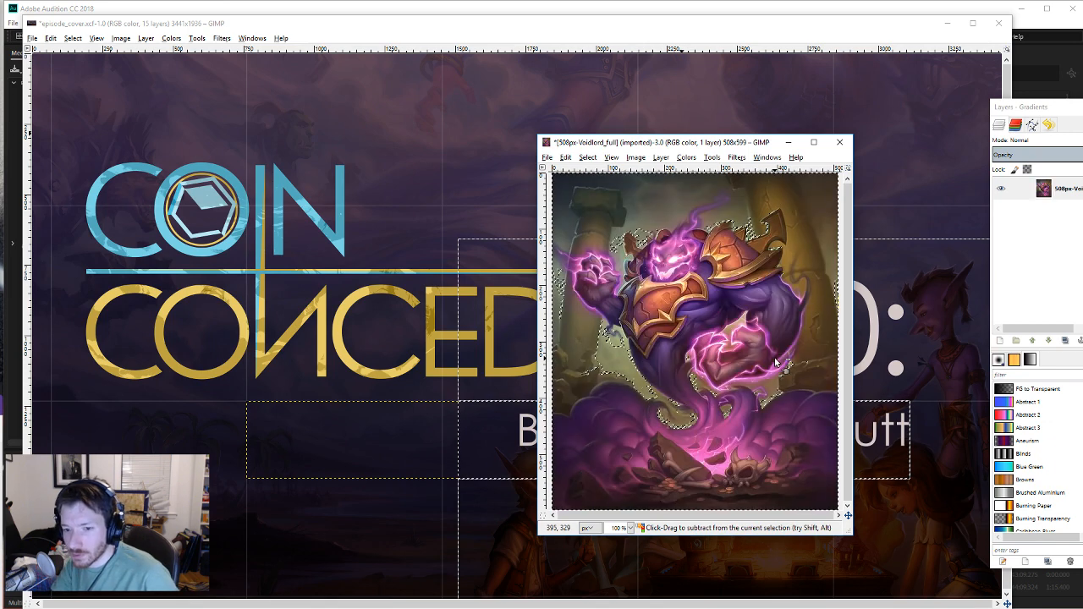
# Step: Try cutting the inverted selection from the Voidlord image and pasting it into a new 508 × 599 px image, and discard the attempt
pyautogui.hotkey('ctrl', 'x')
pyautogui.click(547, 157)
pyautogui.click(552, 172)
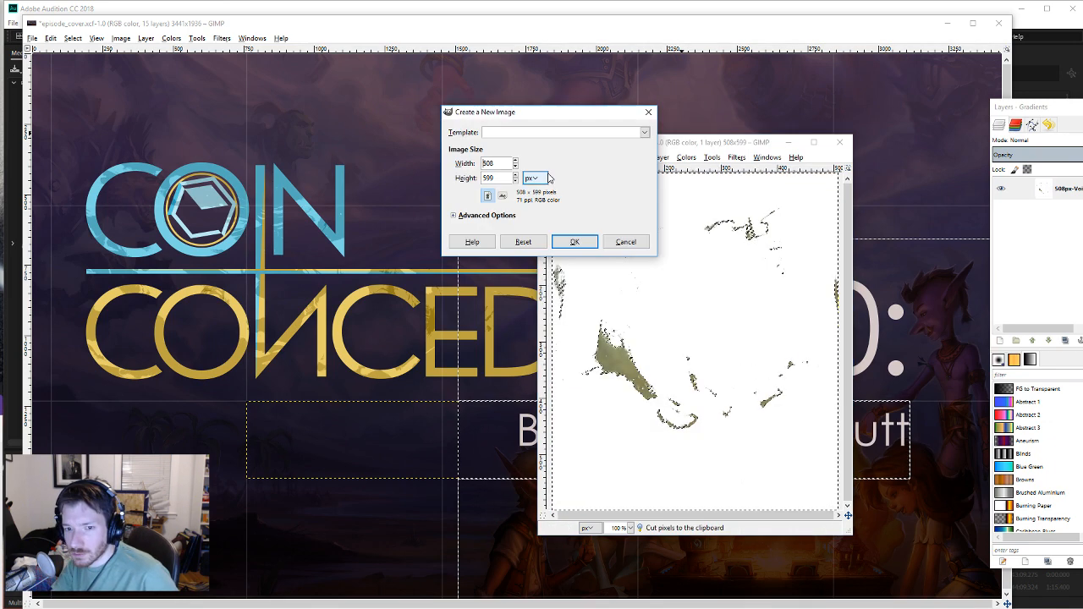
pyautogui.click(574, 242)
pyautogui.hotkey('ctrl', 'v')
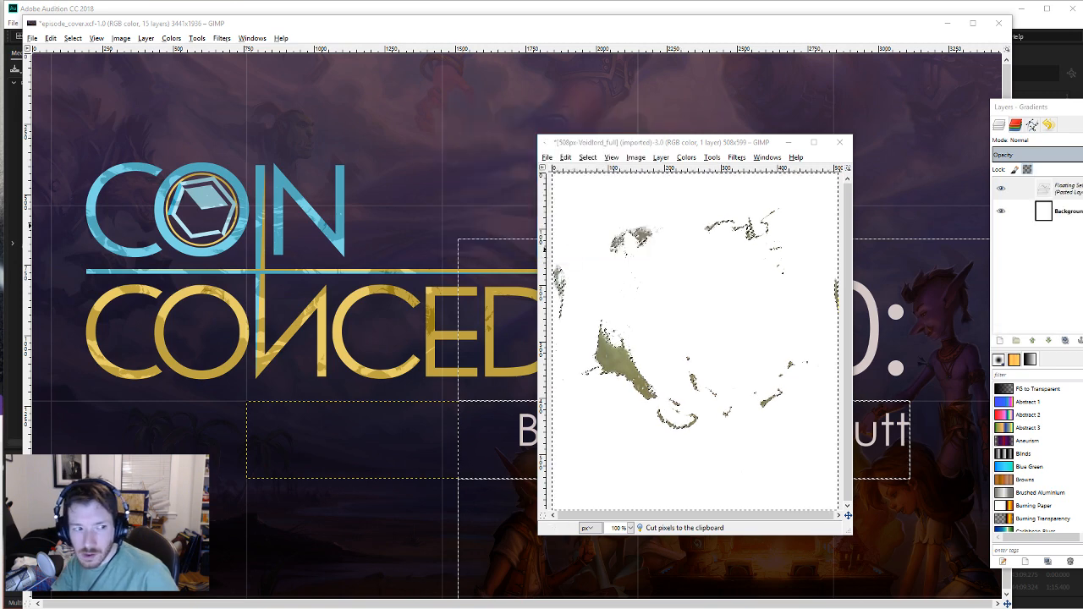
pyautogui.hotkey('ctrl', 'h')
pyautogui.hotkey('ctrl', 'w')
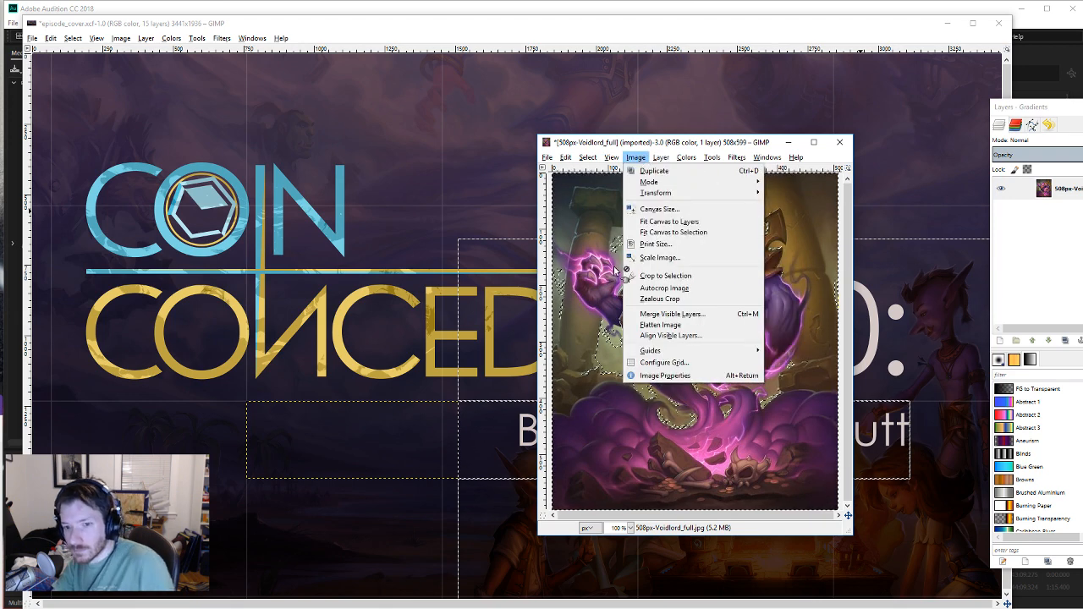
# Step: Clear the current selection on the Voidlord image
pyautogui.click(641, 161)
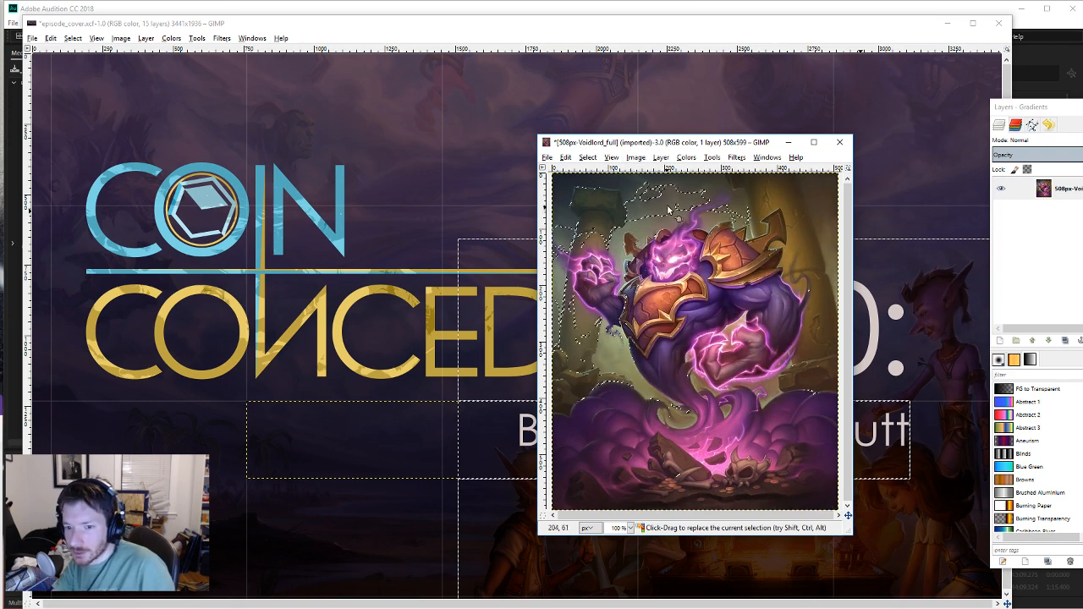
pyautogui.click(587, 158)
pyautogui.click(595, 174)
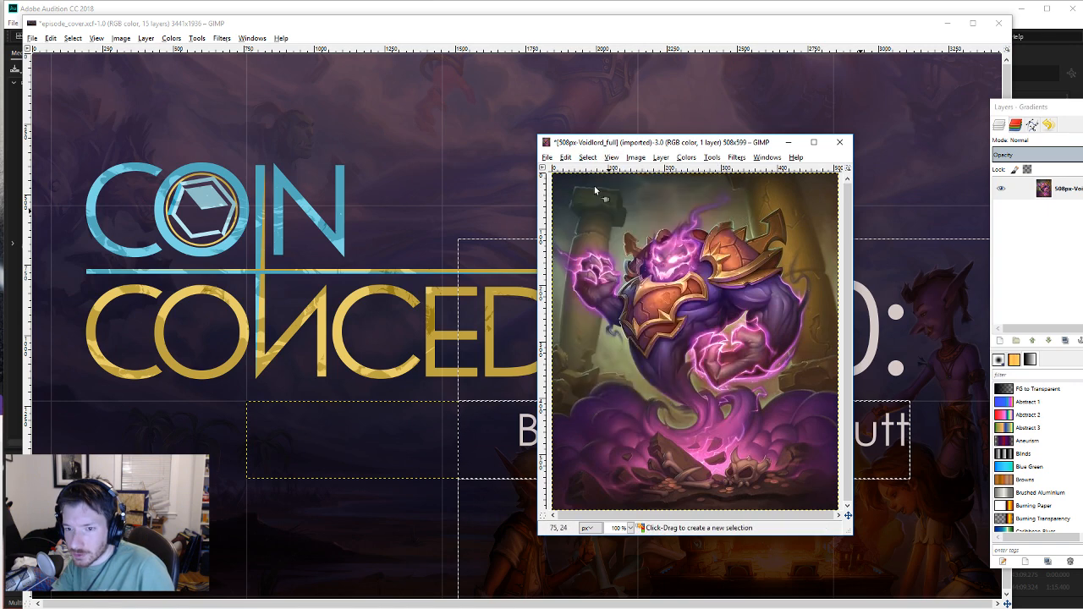
# Step: Add a layer mask initialized to Black (full transparency) to the Voidlord layer
pyautogui.click(587, 158)
pyautogui.moveTo(630, 158)
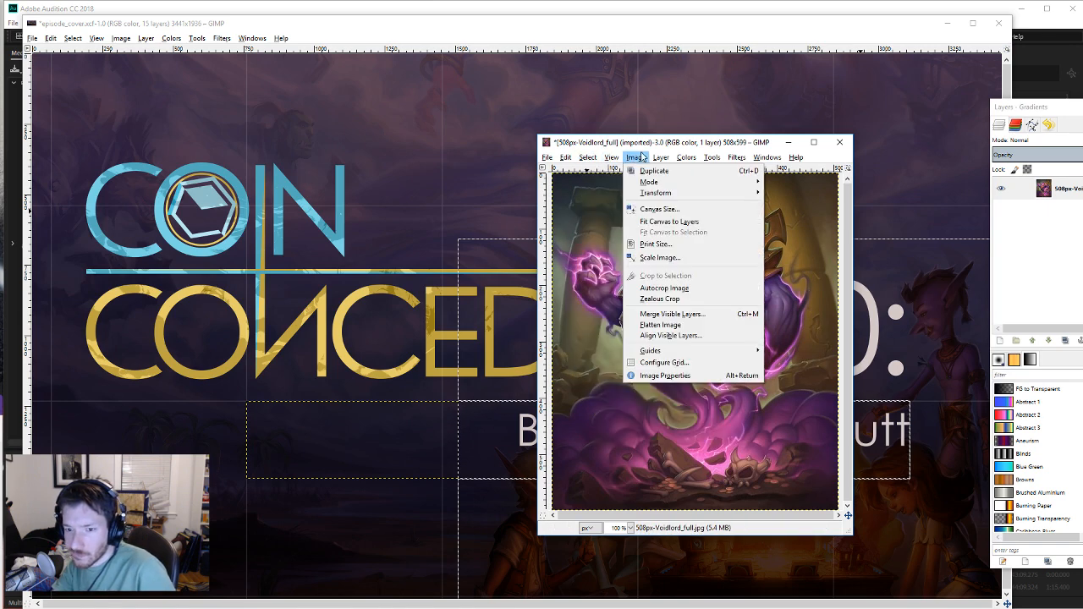
pyautogui.moveTo(698, 272)
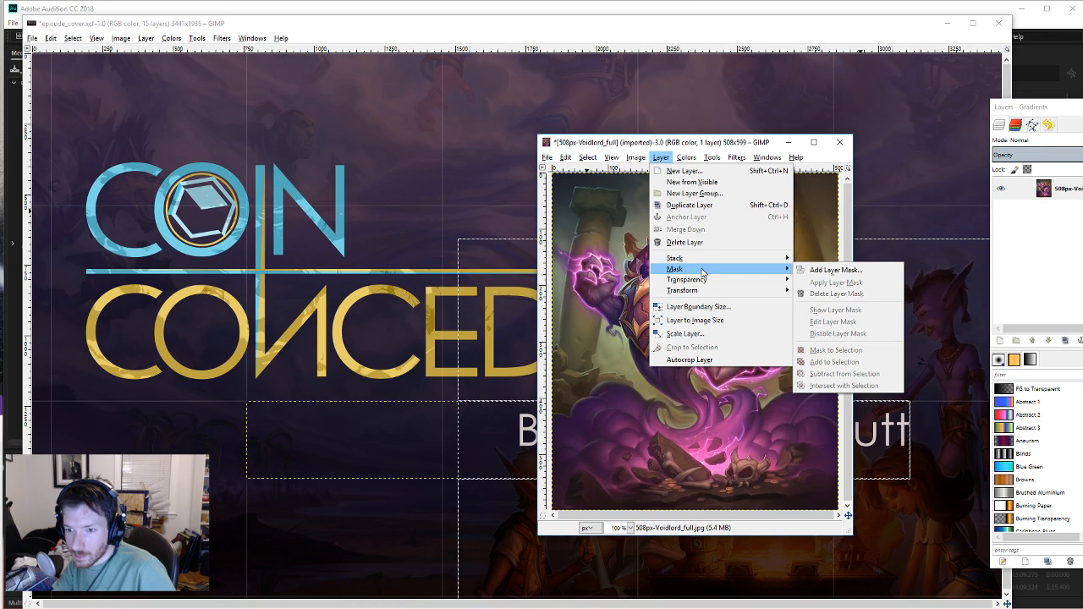
pyautogui.click(833, 269)
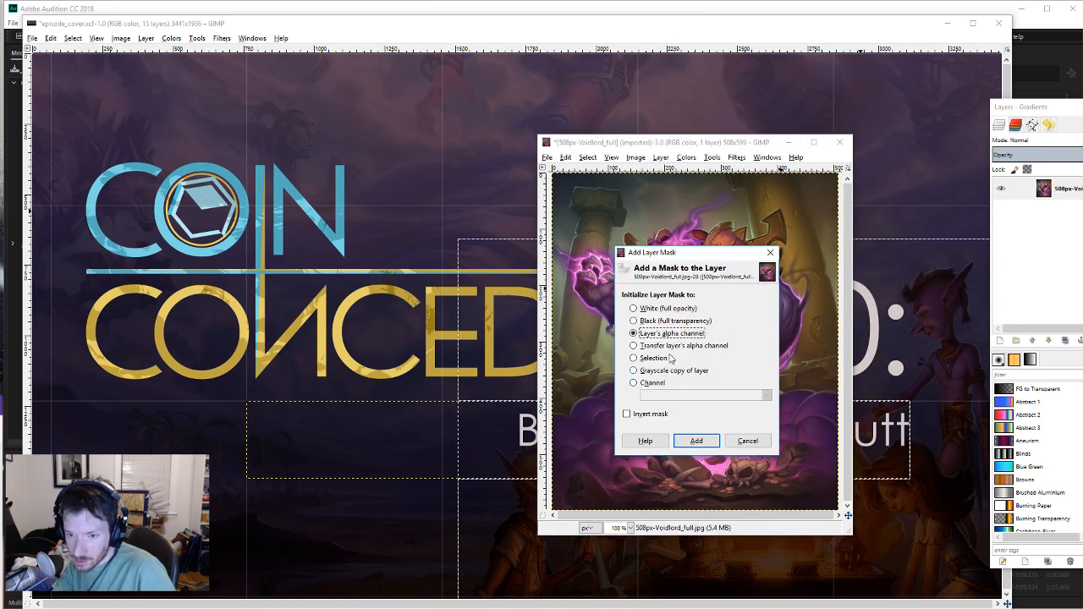
pyautogui.click(668, 310)
pyautogui.click(666, 321)
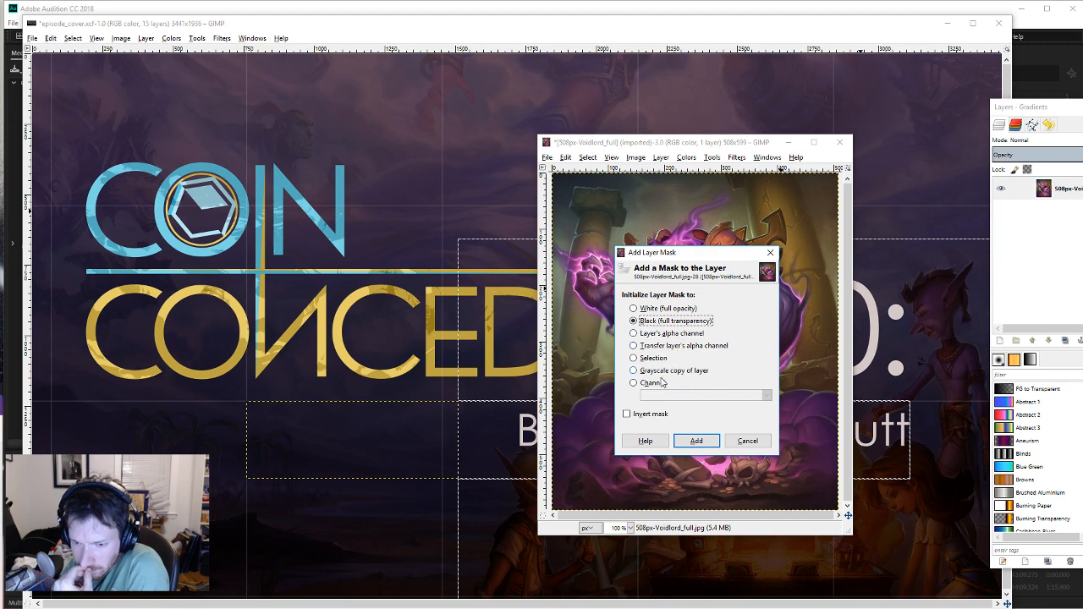
pyautogui.click(693, 440)
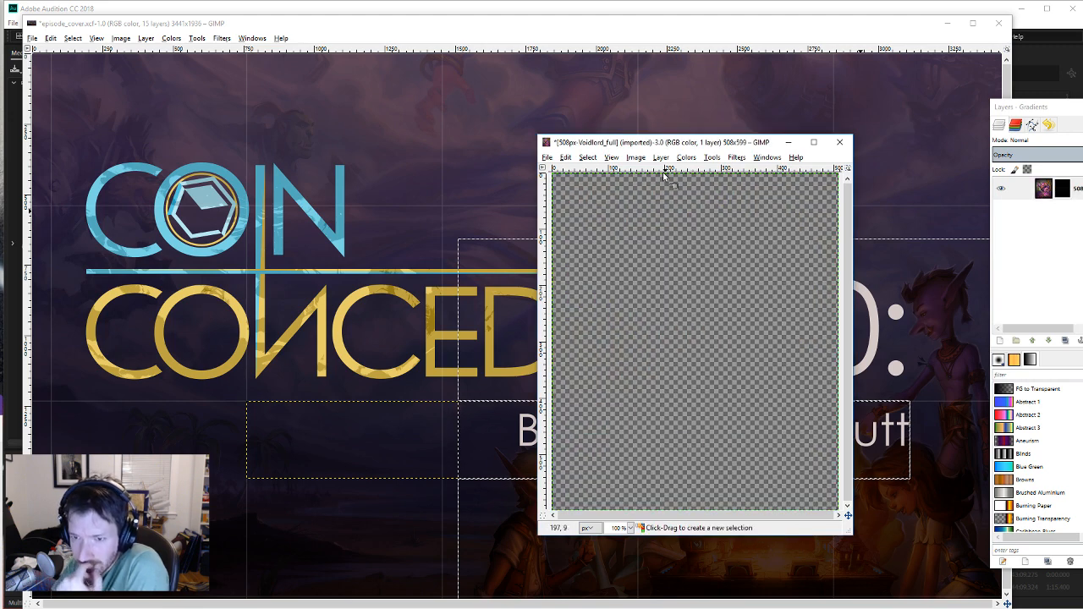
# Step: Show the black layer mask of the Voidlord layer in its image window
pyautogui.click(635, 158)
pyautogui.click(643, 158)
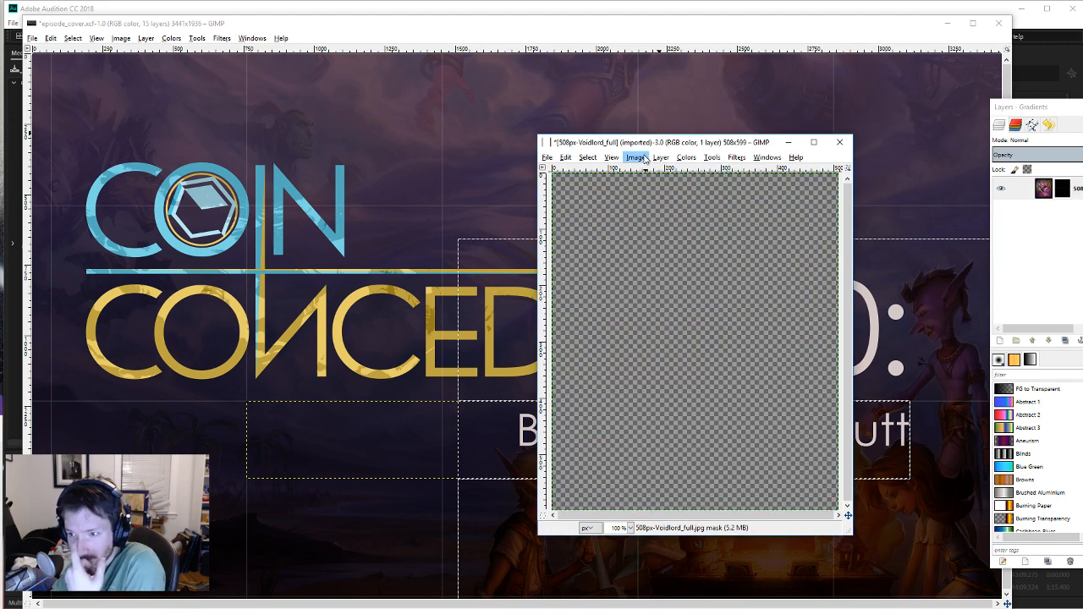
pyautogui.click(658, 158)
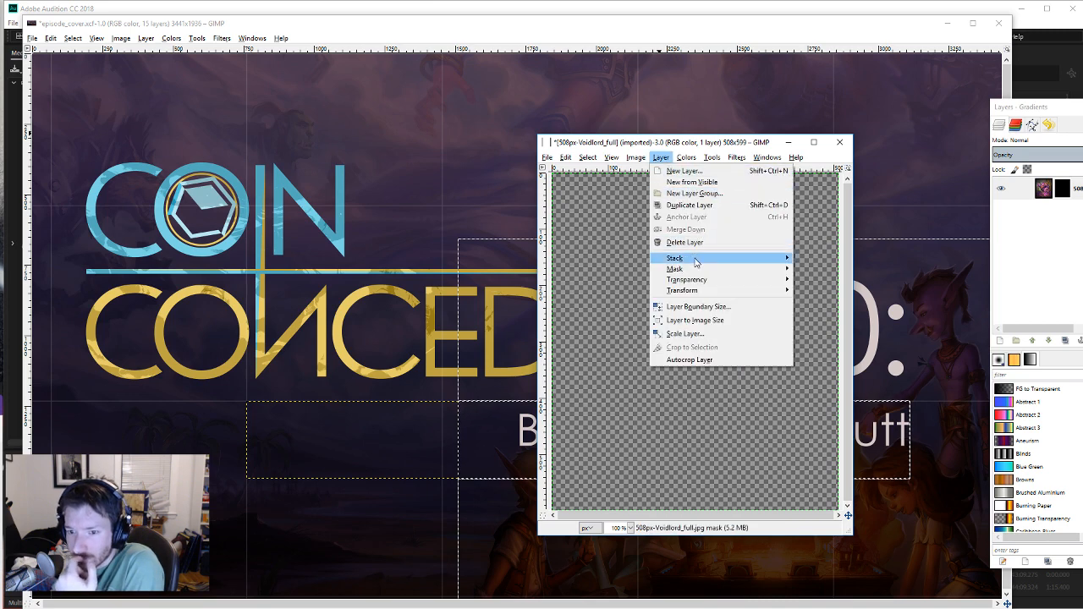
pyautogui.moveTo(690, 269)
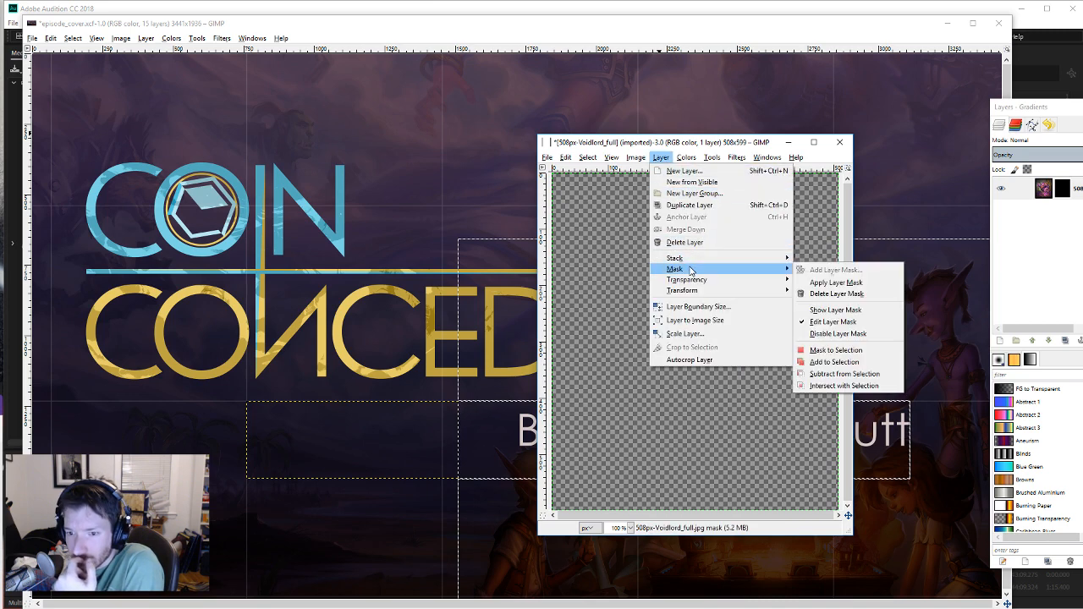
pyautogui.click(840, 313)
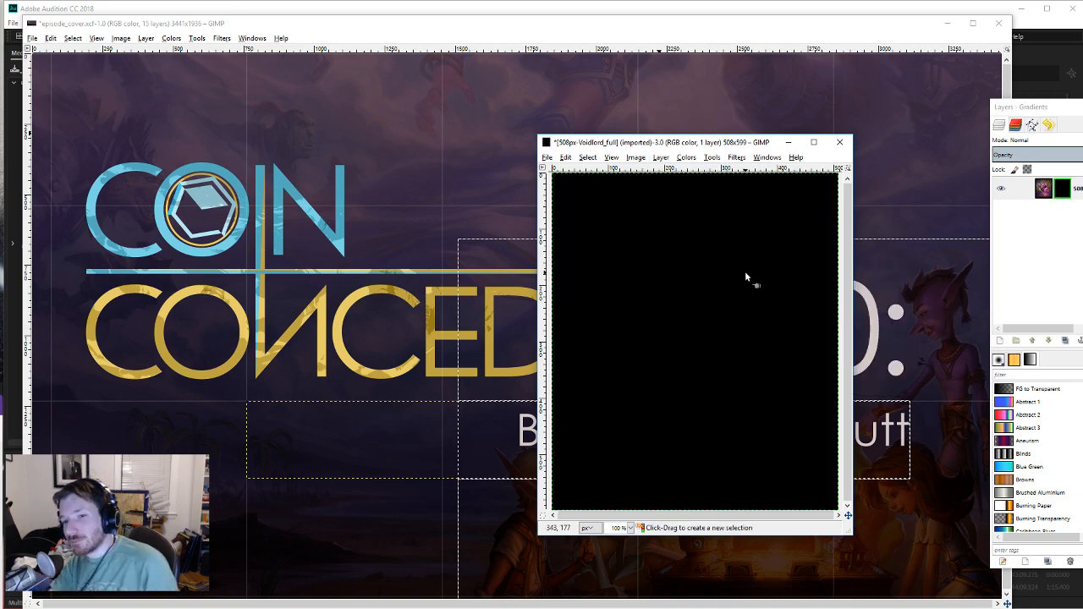
# Step: Undo the last change to the Voidlord image and close it without saving
pyautogui.hotkey('ctrl', 'z')
pyautogui.hotkey('ctrl', 'w')
pyautogui.hotkey('ctrl', 'd')
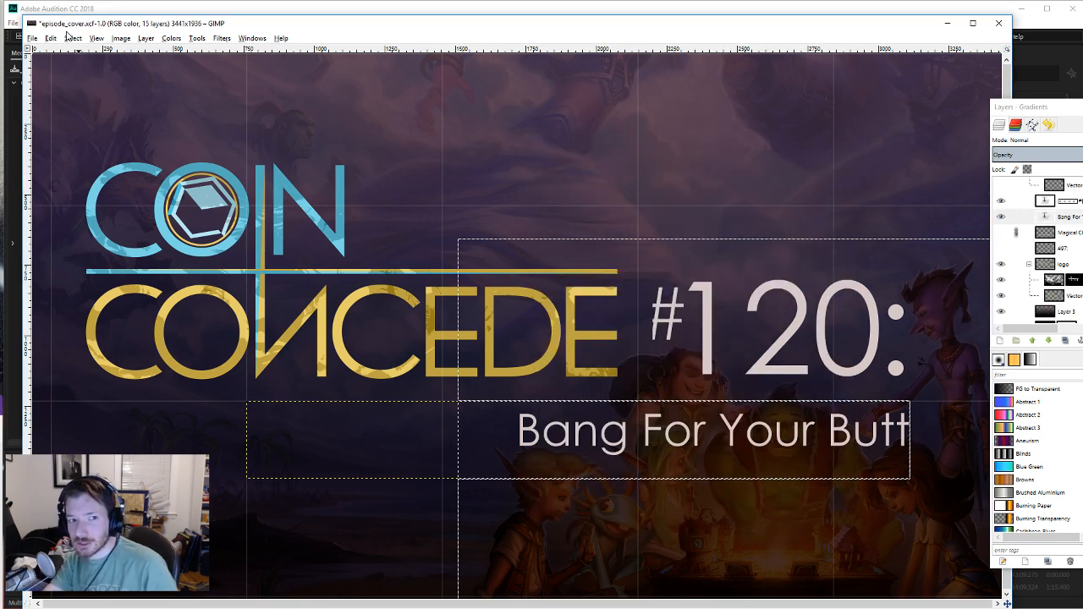
# Step: Save the cover project and export it to Local Disk (D:) as episode_cover_120.png with the PNG compression level at 9
pyautogui.click(32, 38)
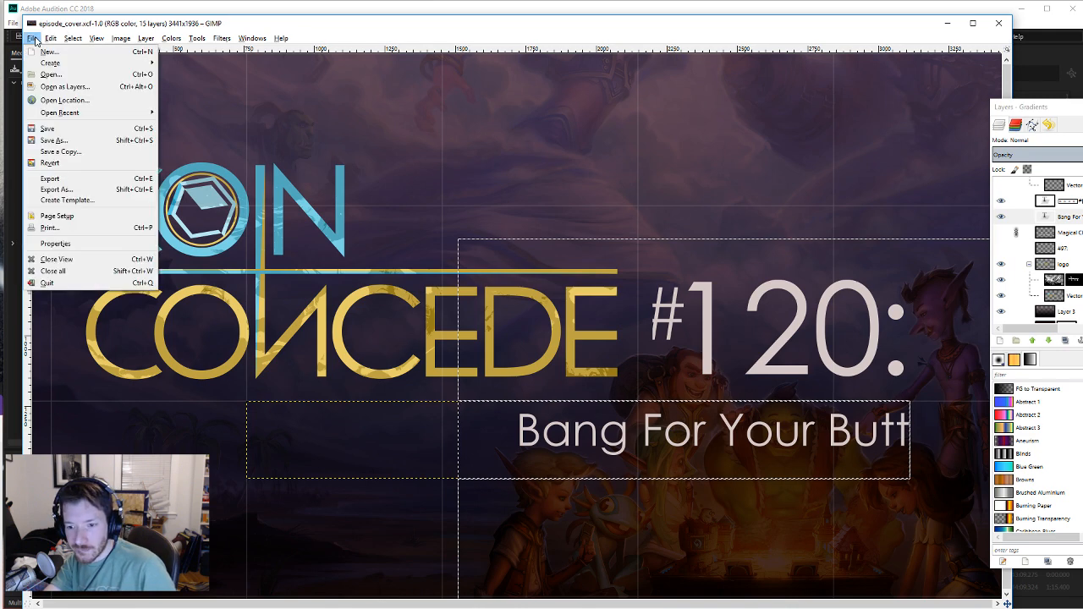
pyautogui.click(84, 190)
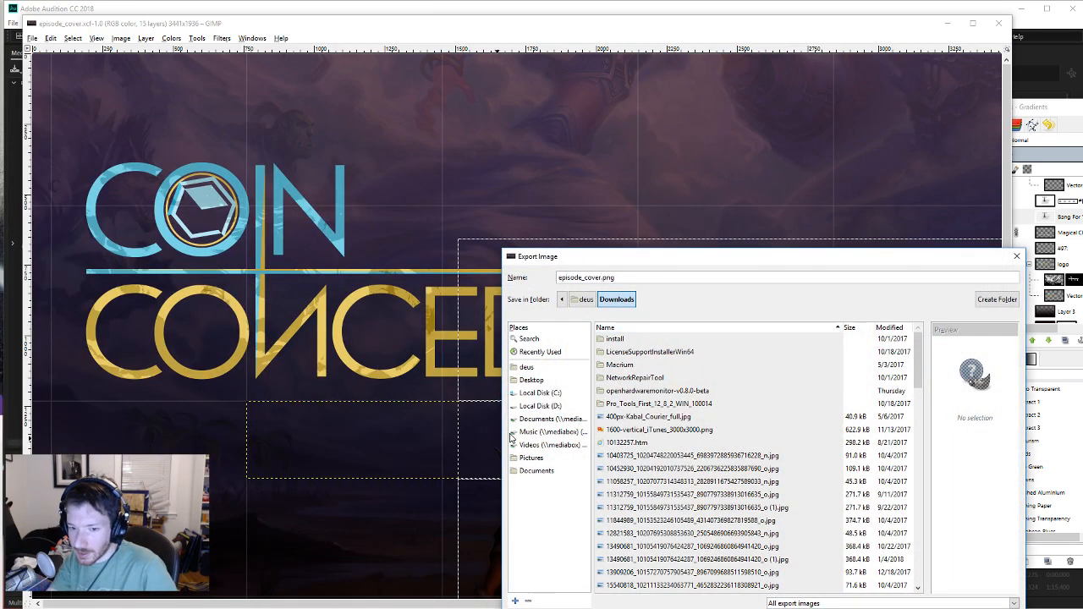
pyautogui.click(554, 409)
pyautogui.click(785, 562)
pyautogui.scroll(-2, 785, 563)
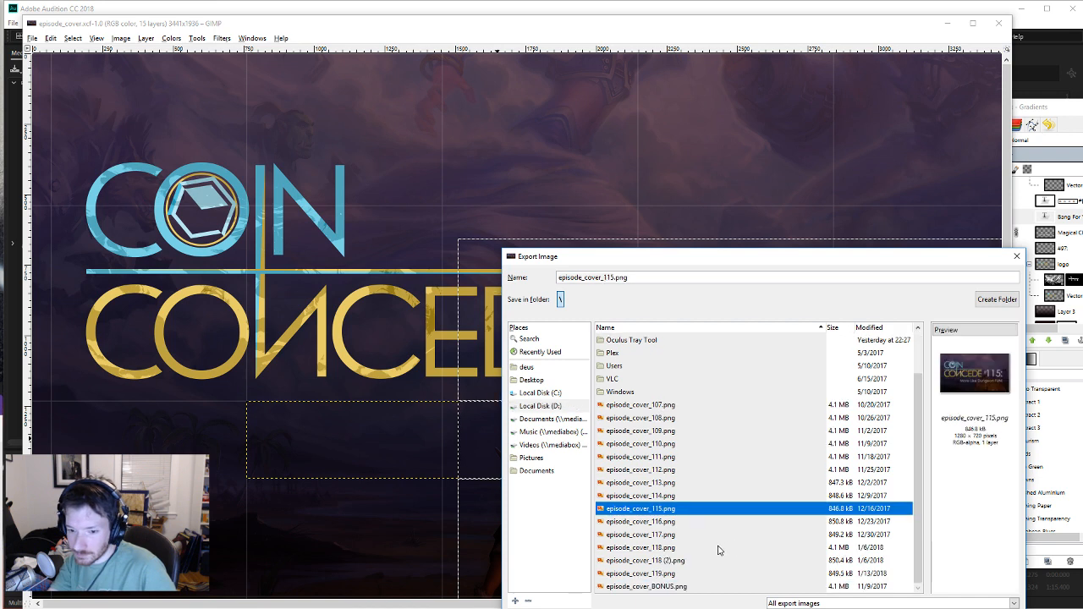
pyautogui.click(677, 574)
pyautogui.click(614, 279)
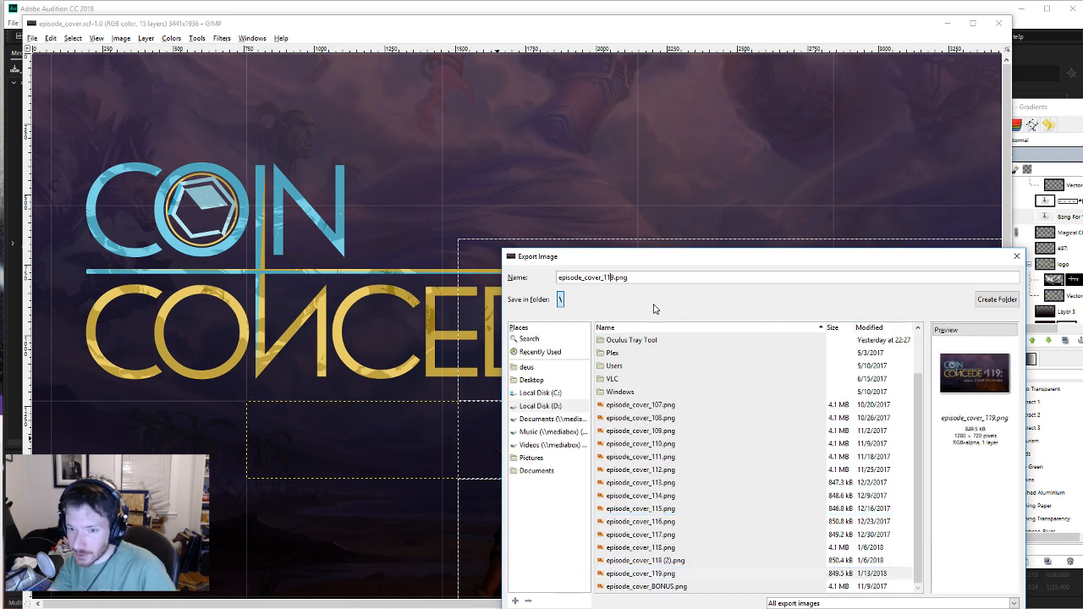
pyautogui.press('BackSpace')
pyautogui.write('20')
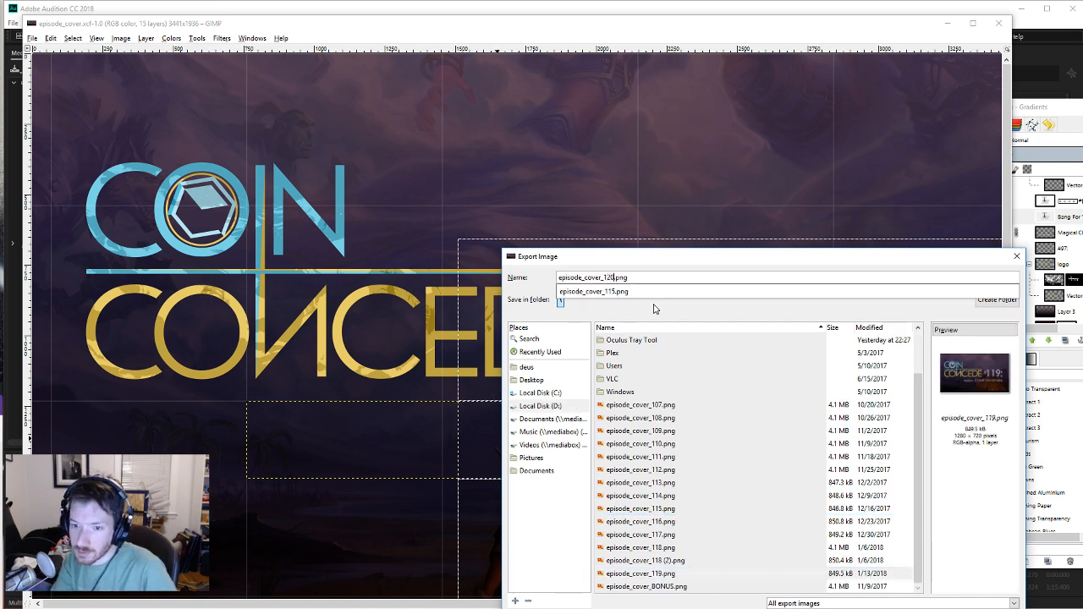
pyautogui.press('Return')
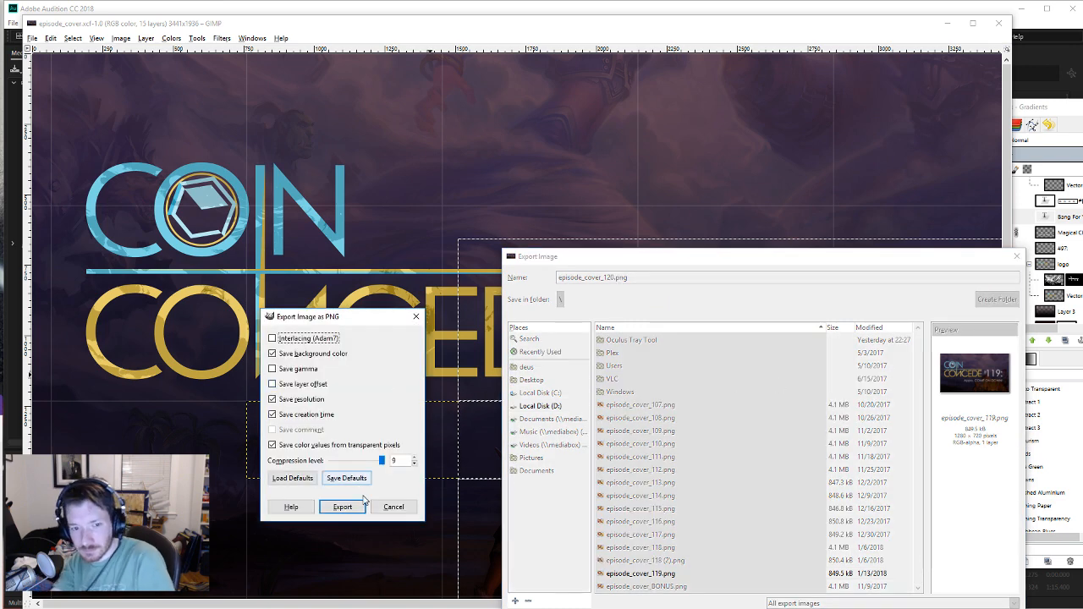
pyautogui.click(343, 508)
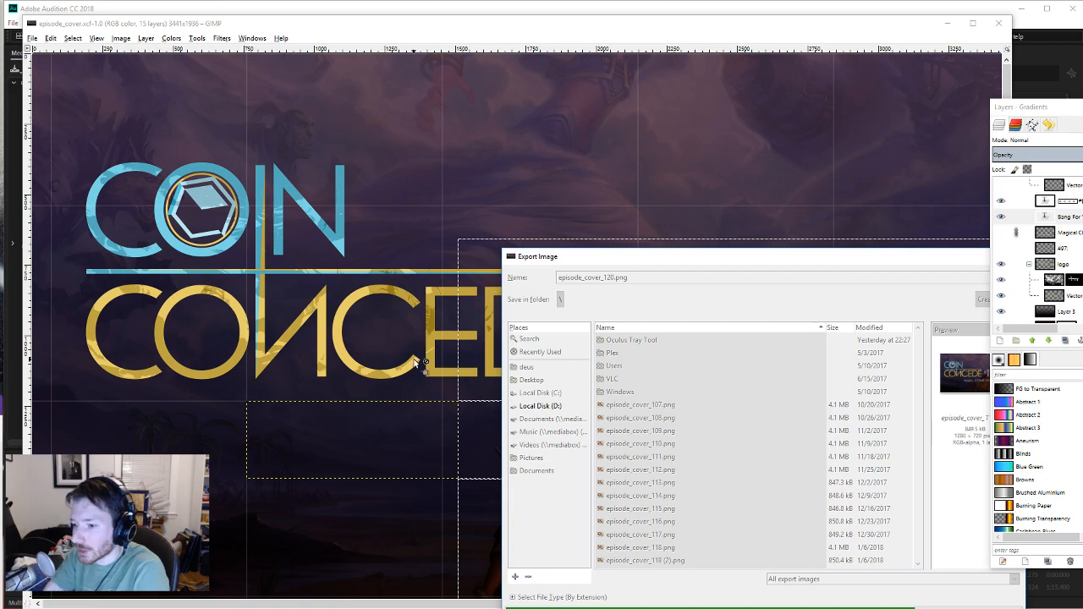
pyautogui.moveTo(848, 260); pyautogui.dragTo(518, 170)
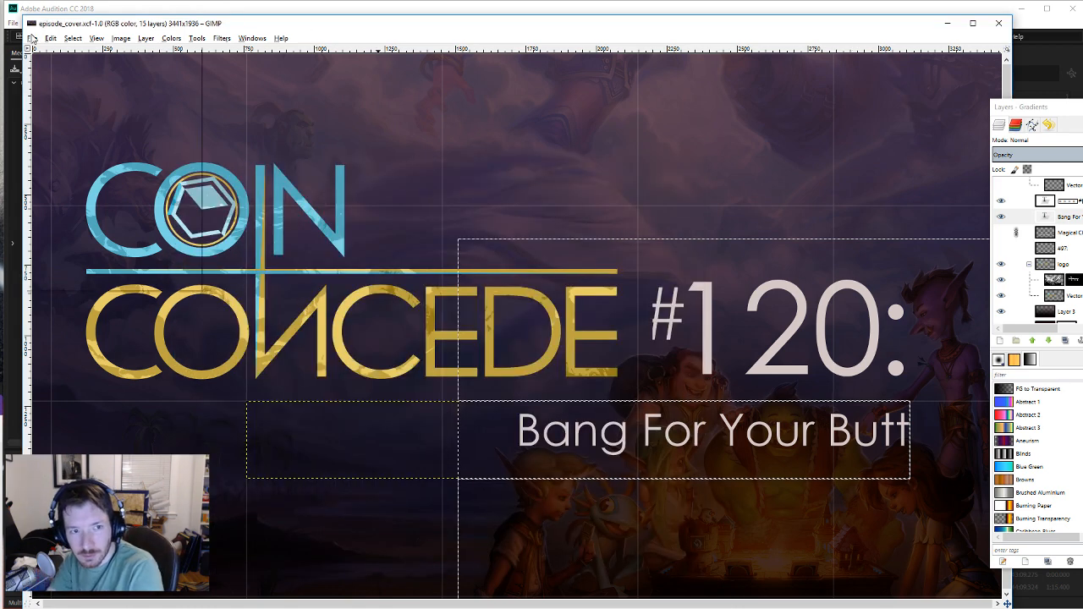
# Step: Open the recently exported episode_cover_120.png as its own image
pyautogui.click(51, 38)
pyautogui.moveTo(32, 38)
pyautogui.moveTo(68, 110)
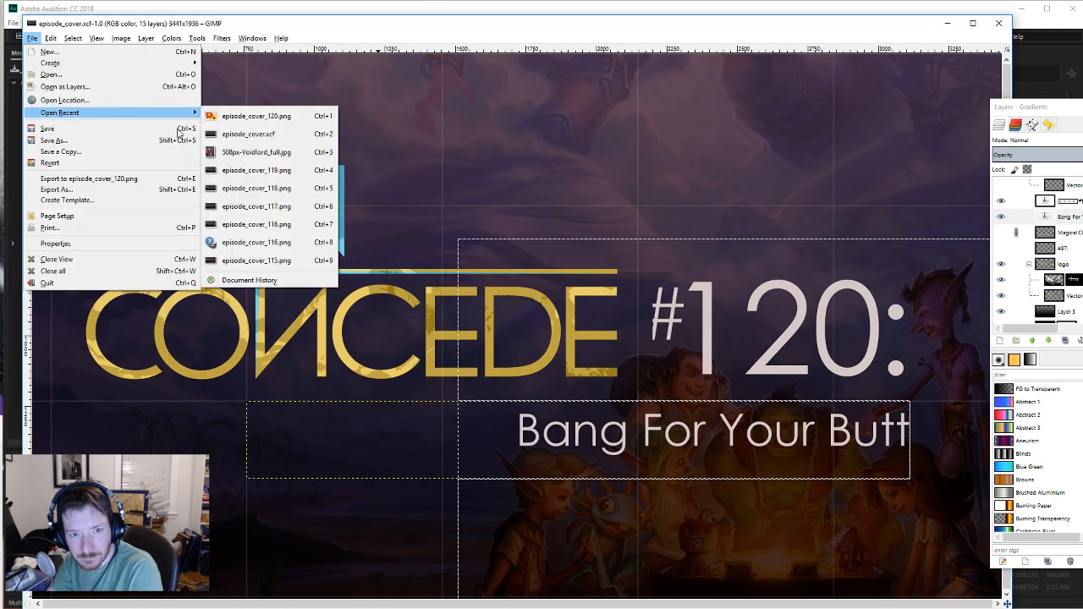
pyautogui.click(256, 116)
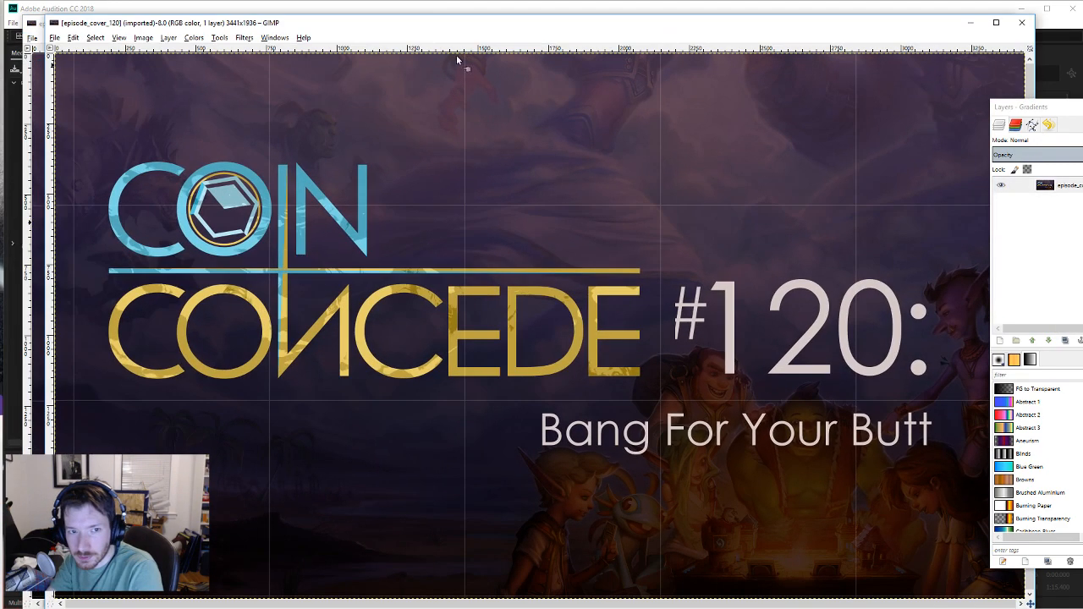
# Step: Scale the opened cover image to 1280 px wide, keeping its proportions
pyautogui.click(141, 38)
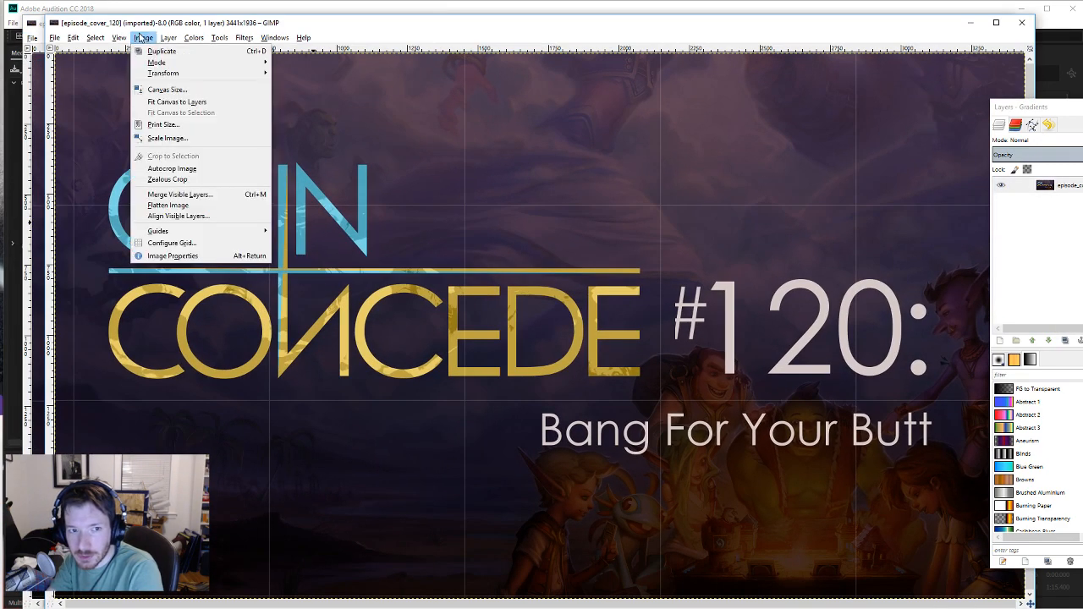
pyautogui.click(184, 138)
pyautogui.write('12')
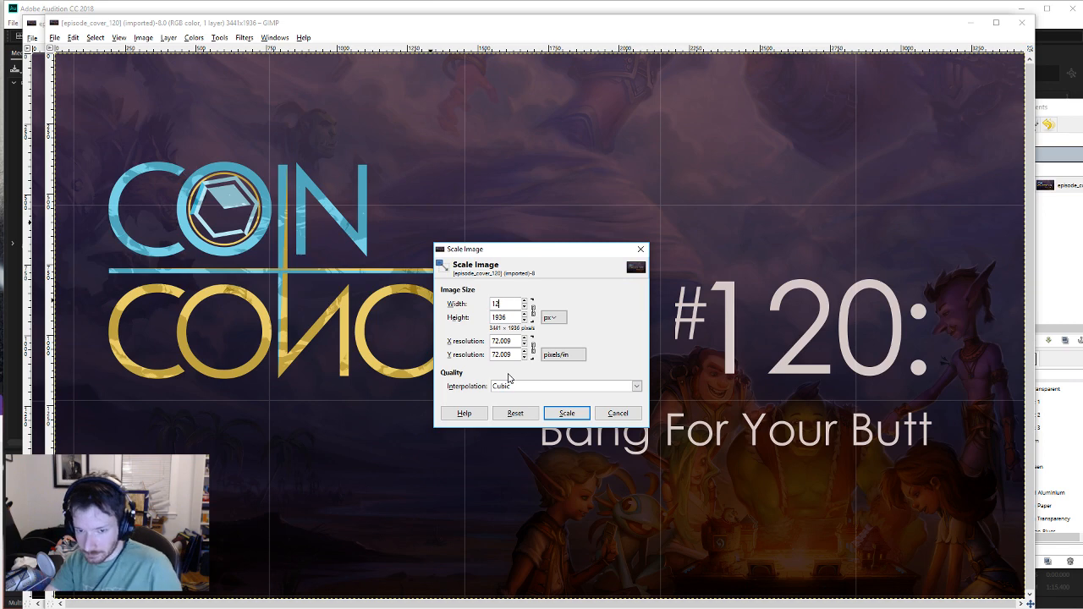
pyautogui.write('80')
pyautogui.click(565, 413)
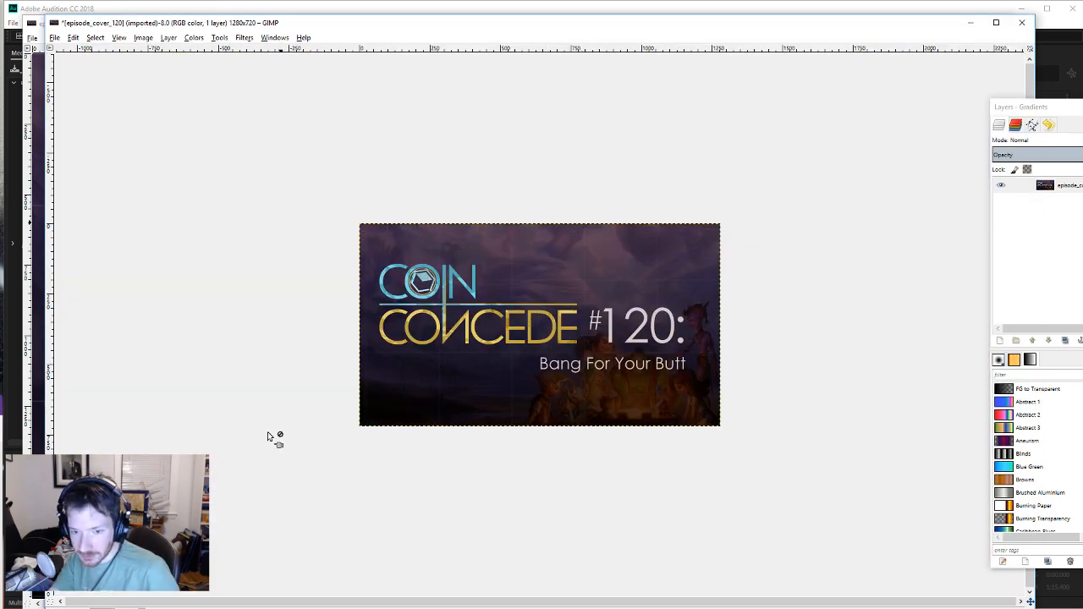
# Step: Export the scaled cover to Local Disk (D:), overwriting episode_cover_120.png
pyautogui.click(54, 38)
pyautogui.click(103, 196)
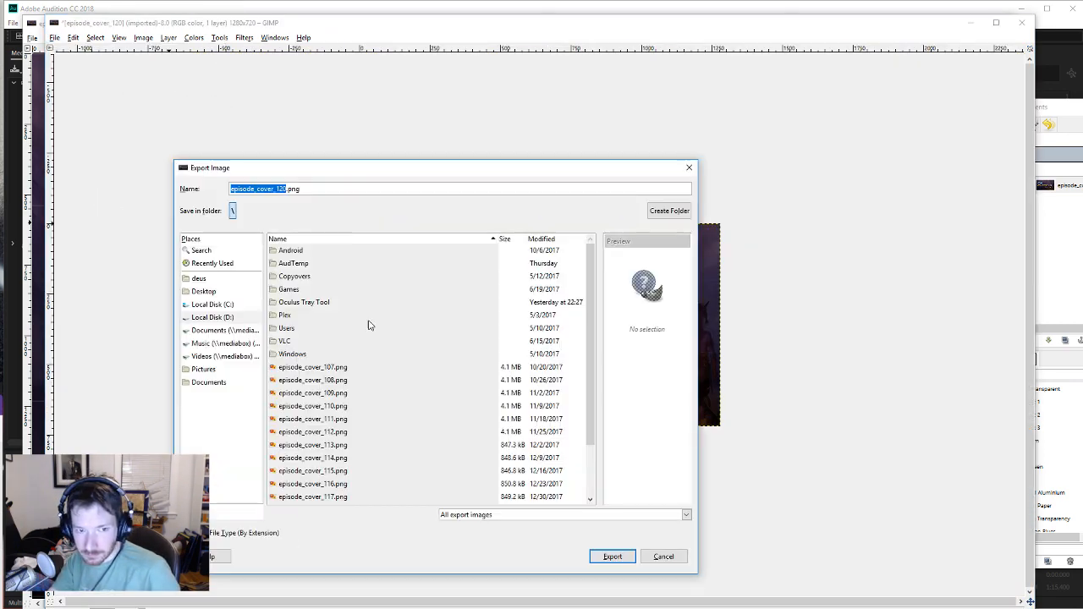
pyautogui.click(437, 422)
pyautogui.scroll(-2, 438, 427)
pyautogui.doubleClick(323, 483)
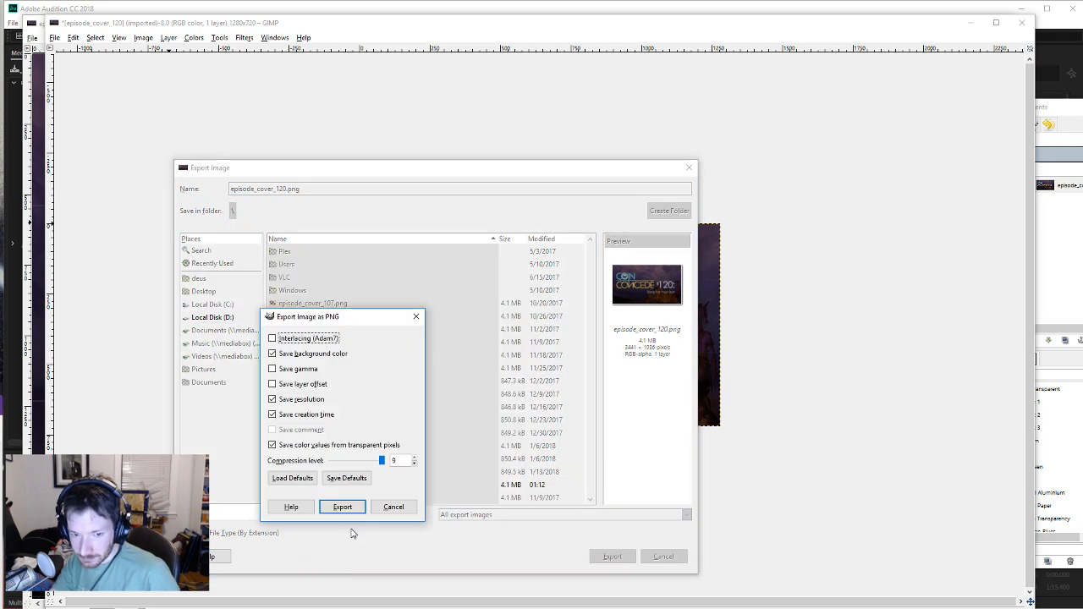
pyautogui.click(343, 510)
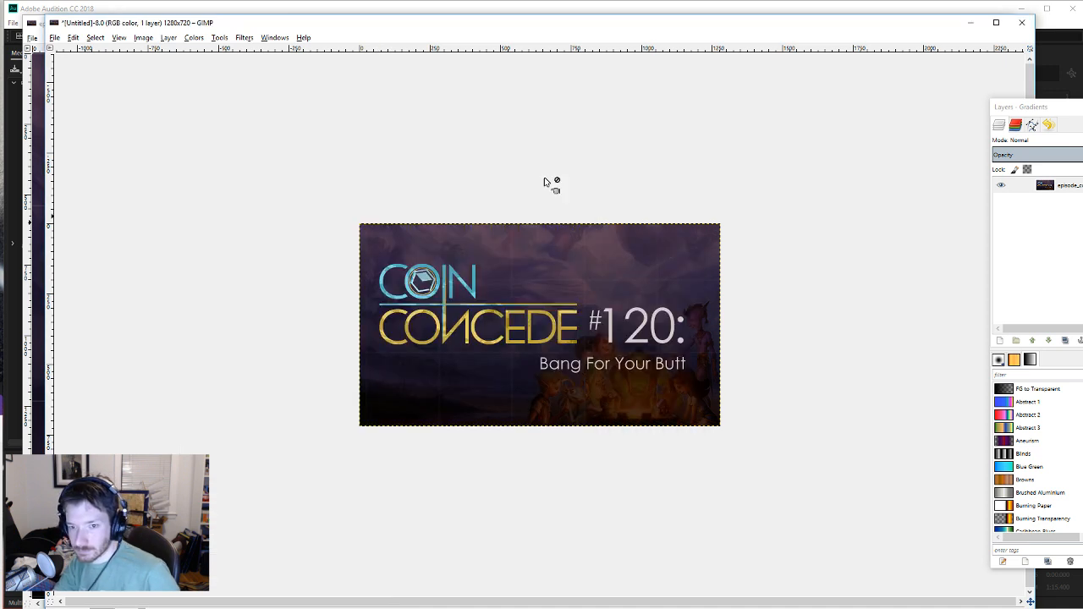
# Step: Quit GIMP, forcing the unresponsive program to close, and return to Adobe Audition
pyautogui.click(55, 38)
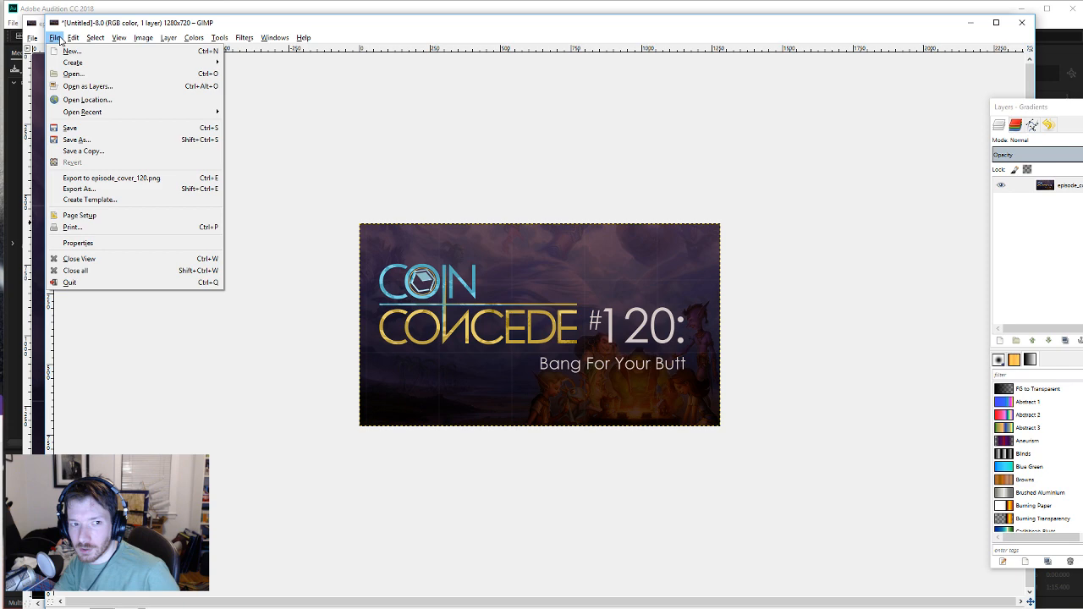
pyautogui.click(83, 285)
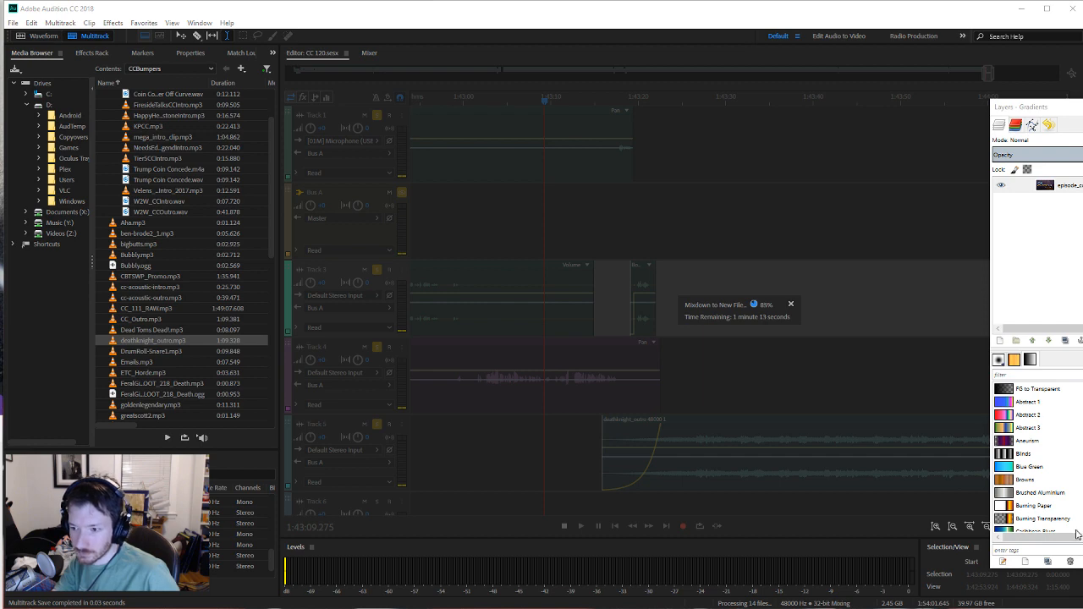
pyautogui.moveTo(1064, 106); pyautogui.dragTo(342, 341)
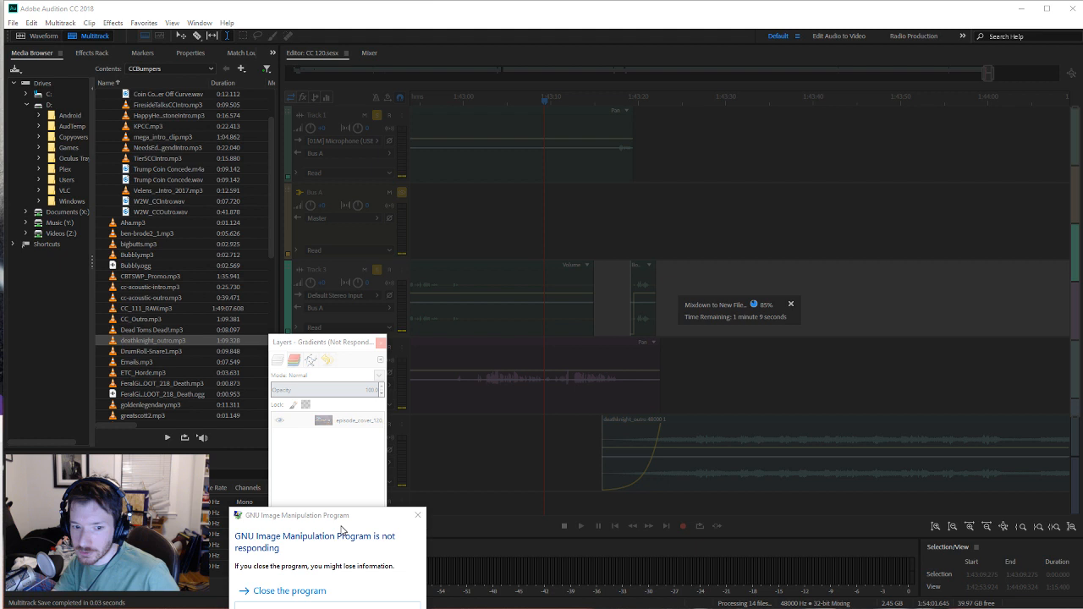
pyautogui.click(296, 590)
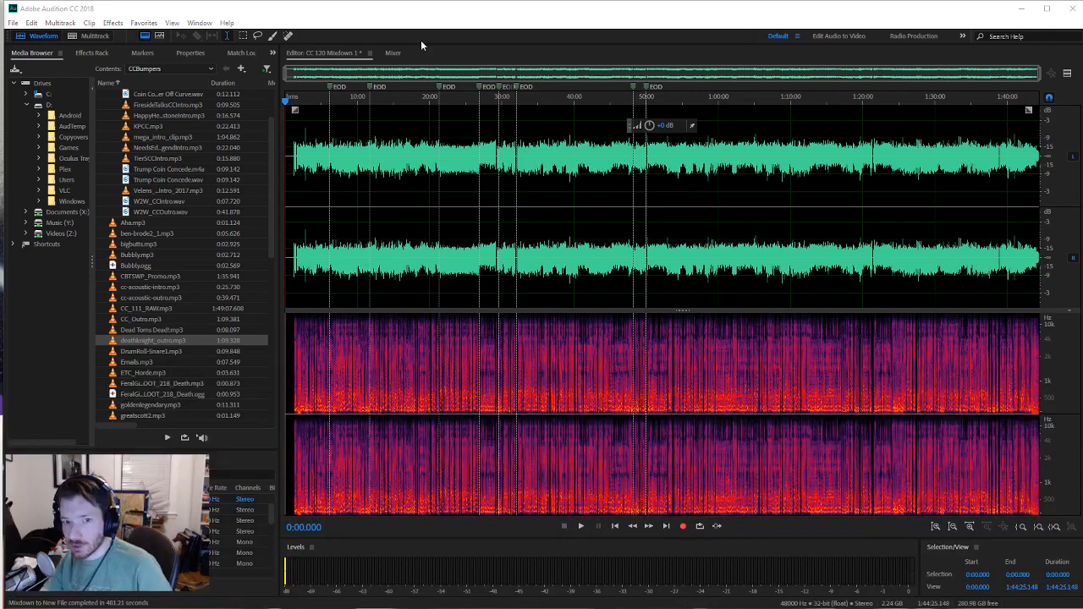
# Step: Scan the CC 120 mixdown with the Delete Silence diagnostic for signal below -65 dB lasting more than 2000 ms
pyautogui.hotkey('ctrl', 'shift', 's')
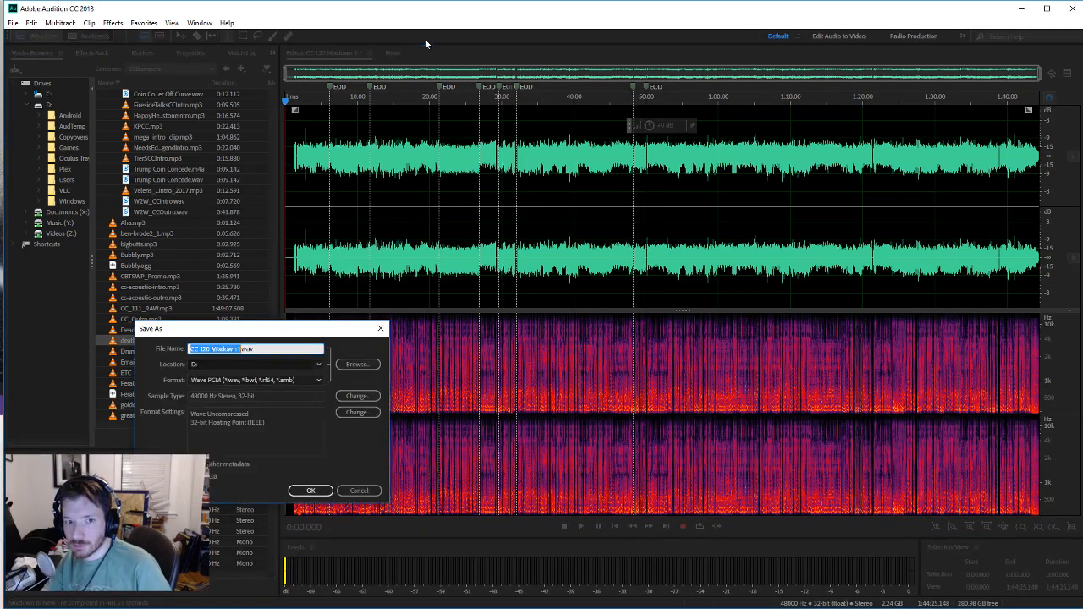
pyautogui.click(358, 490)
pyautogui.click(113, 22)
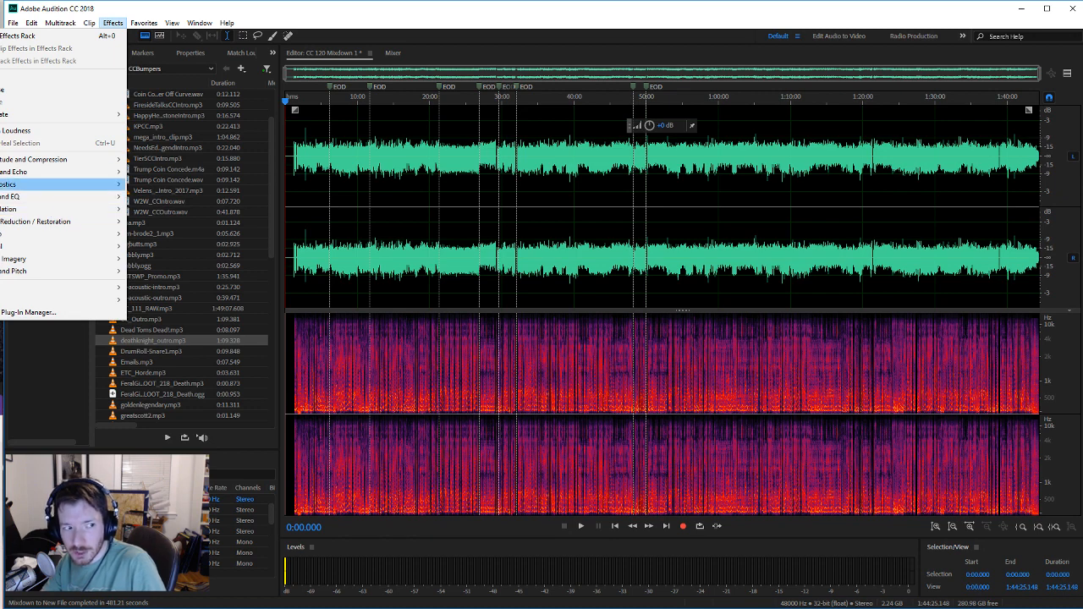
pyautogui.click(2, 209)
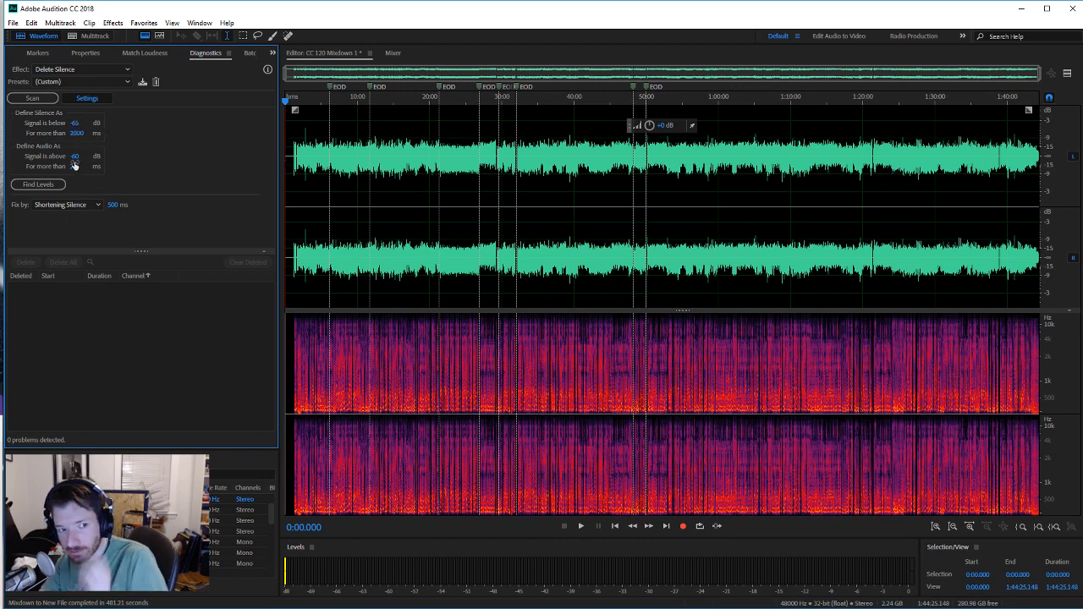
pyautogui.click(32, 98)
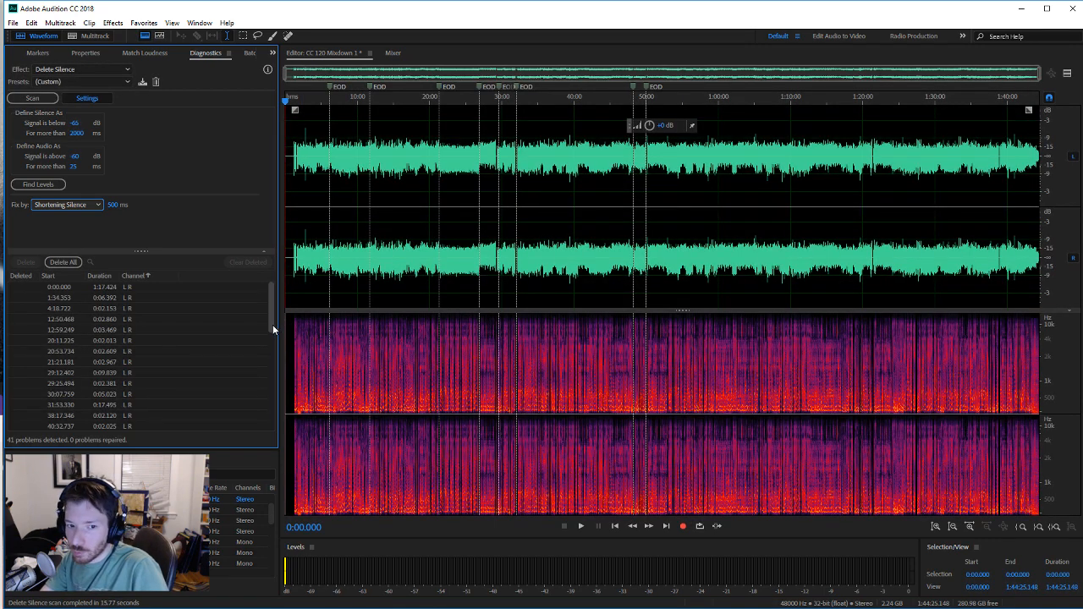
# Step: Shorten all the detected silences to 500 ms and save the mixdown as CC 120 Mixdown 1.wav
pyautogui.moveTo(272, 324); pyautogui.dragTo(273, 242)
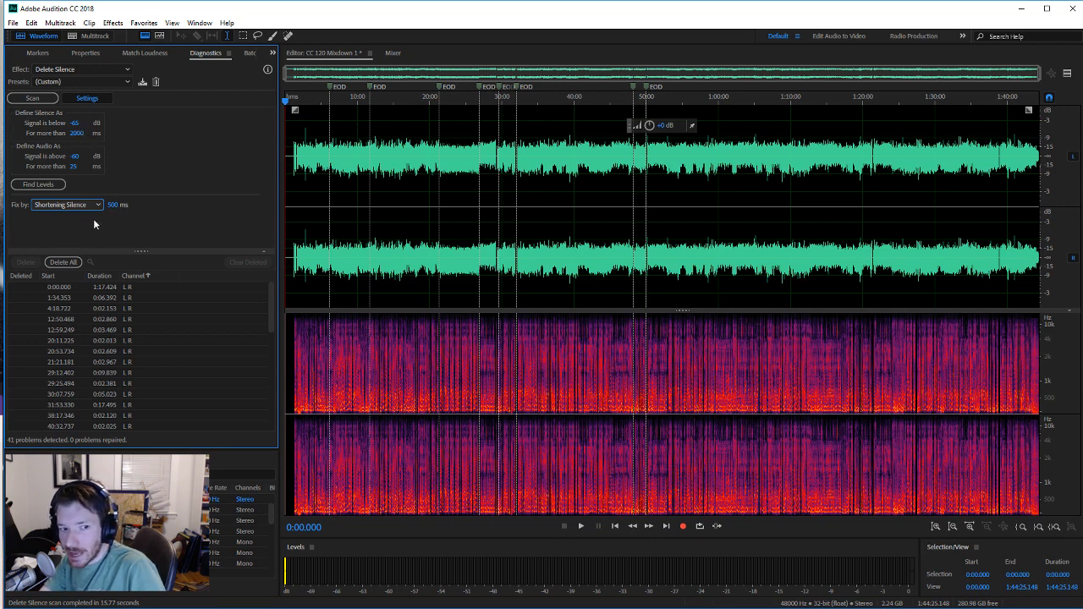
pyautogui.click(70, 267)
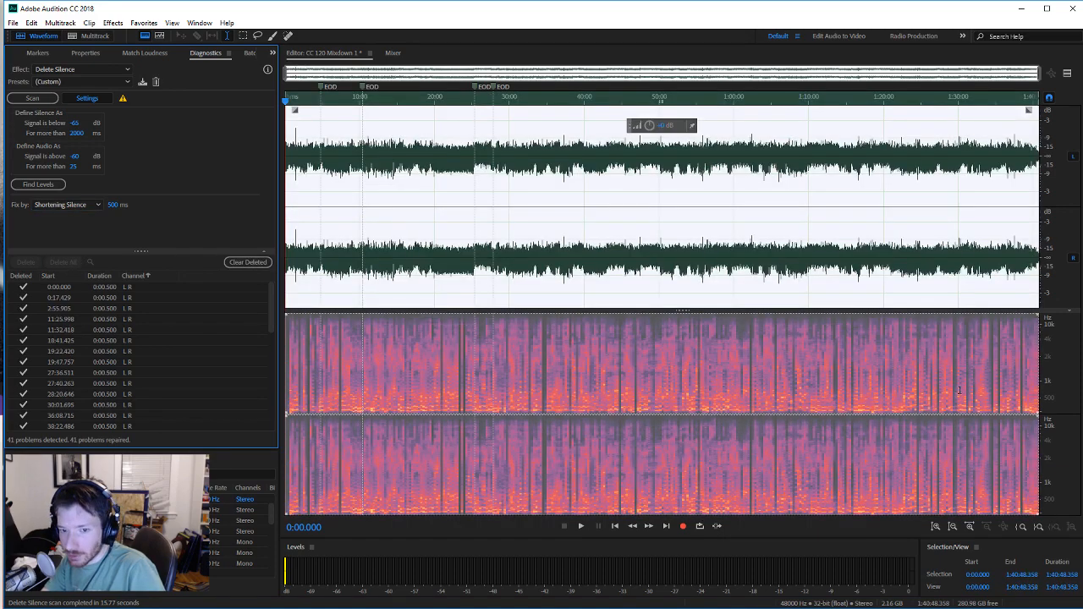
pyautogui.click(790, 380)
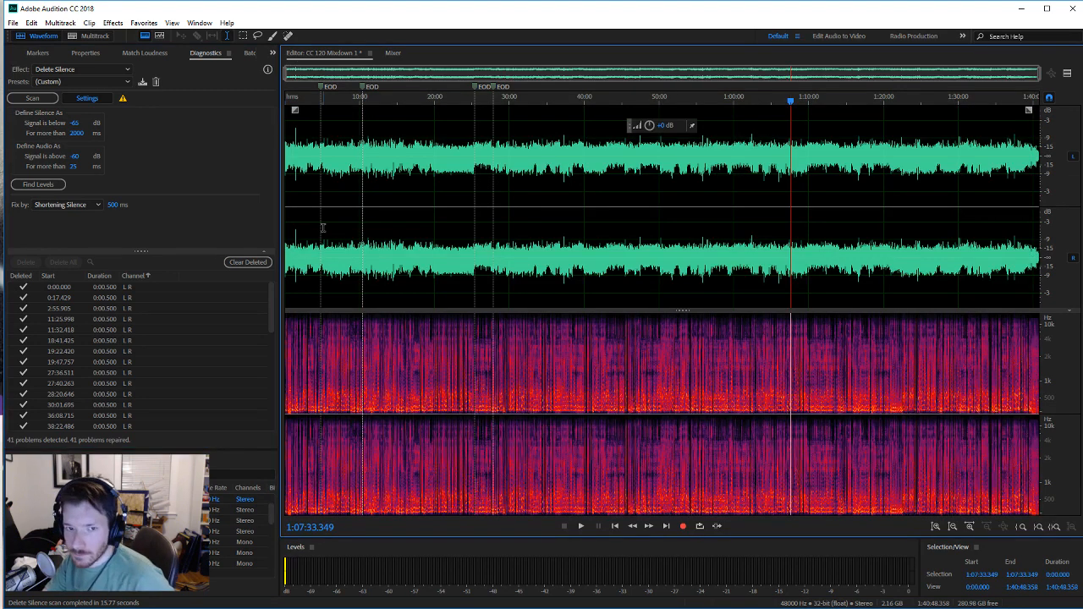
pyautogui.hotkey('ctrl', 'shift', 's')
pyautogui.click(311, 490)
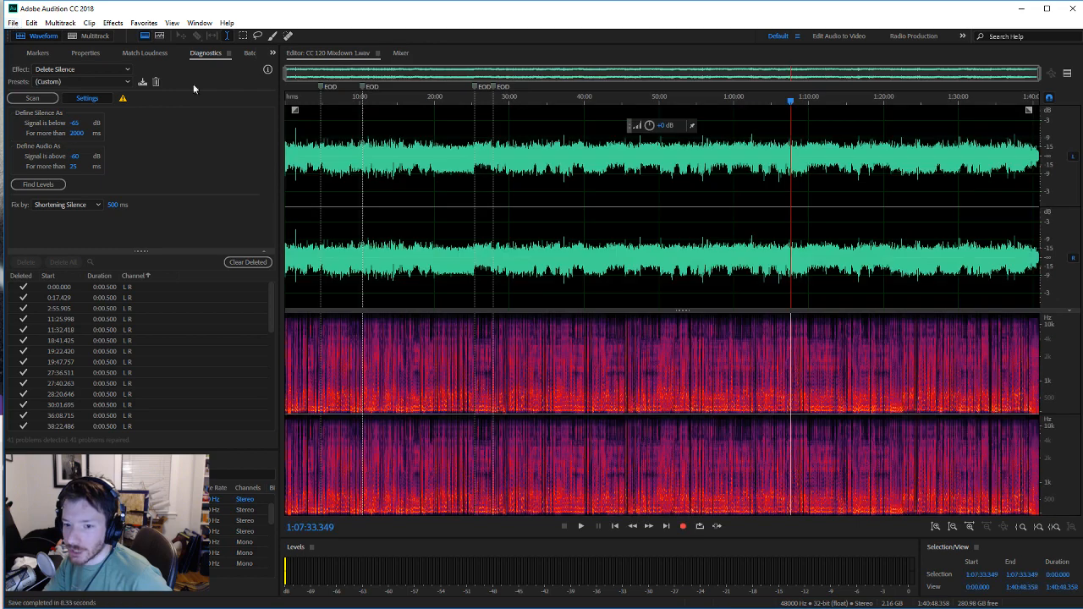
# Step: Review the Delete Silence duration settings and spot-check the shortened silences across the start and end of the repaired list
pyautogui.moveTo(272, 299); pyautogui.dragTo(267, 263)
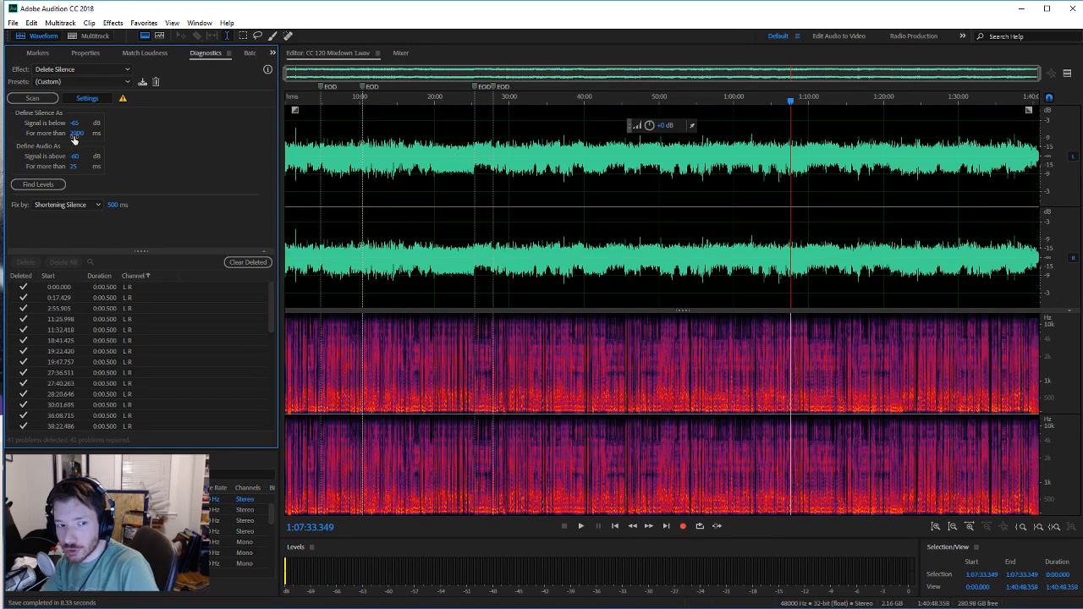
pyautogui.click(75, 134)
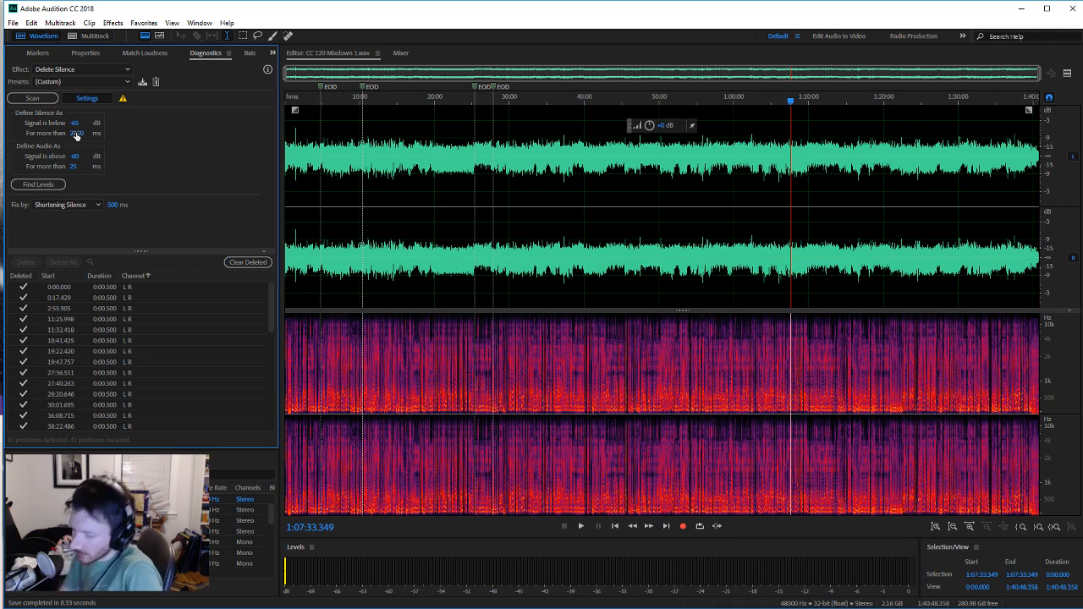
pyautogui.click(113, 206)
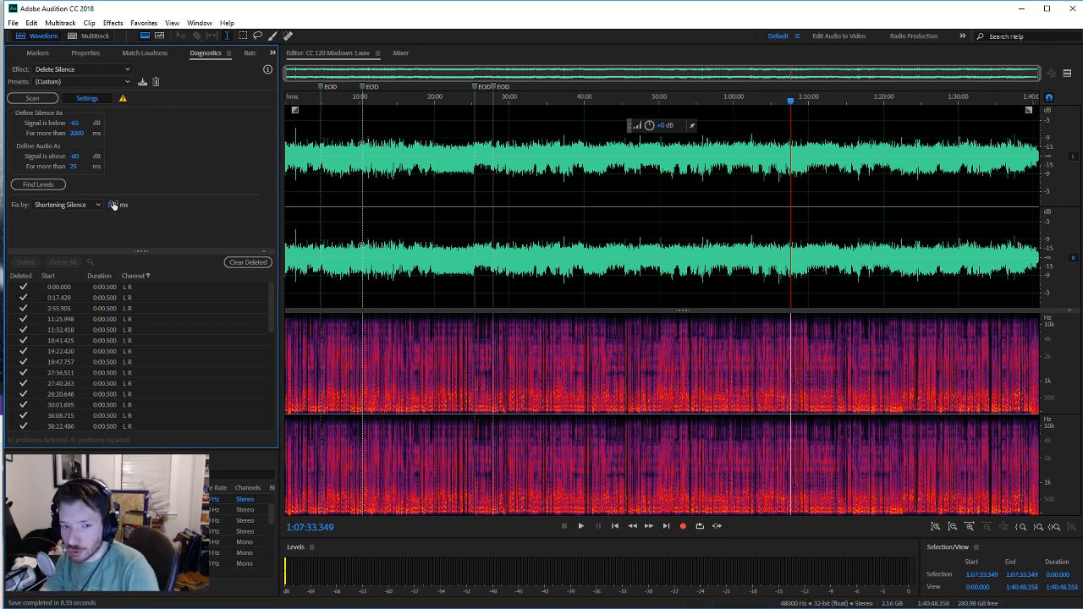
pyautogui.press('Return')
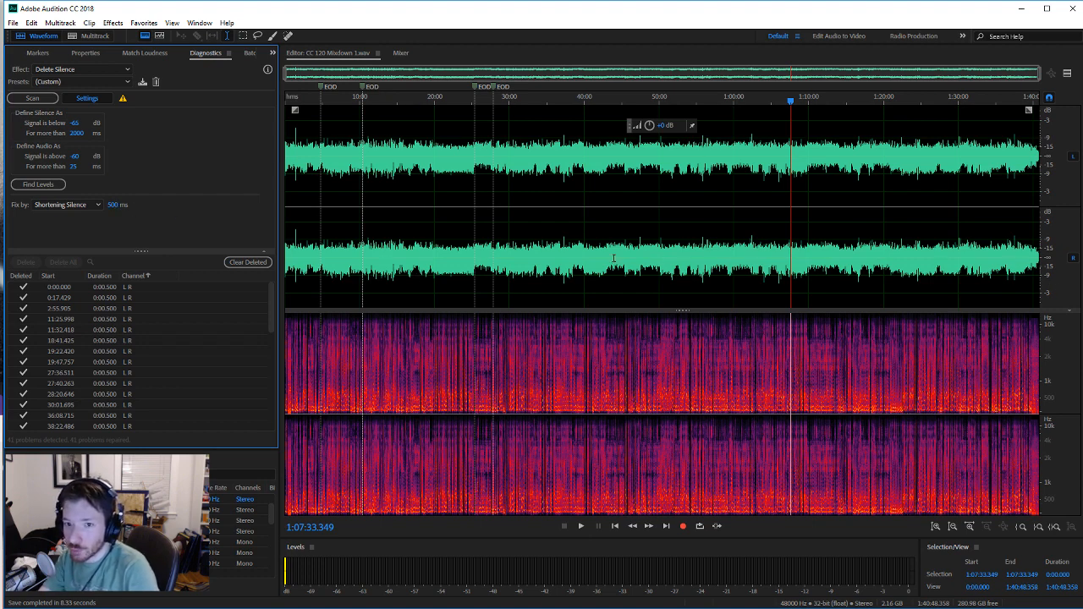
pyautogui.click(120, 299)
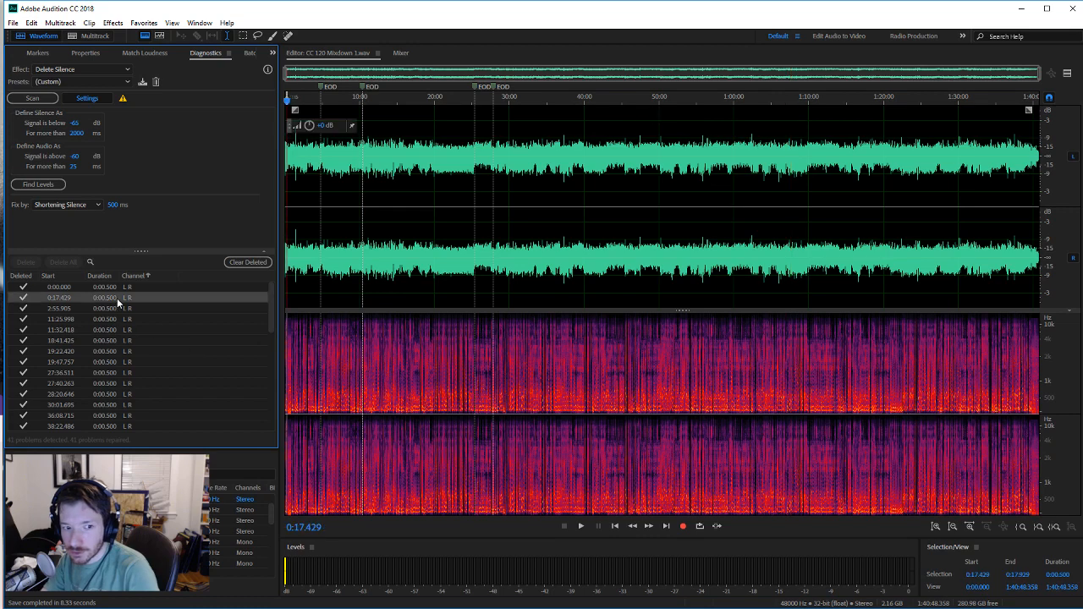
pyautogui.click(172, 331)
pyautogui.moveTo(270, 302); pyautogui.dragTo(278, 416)
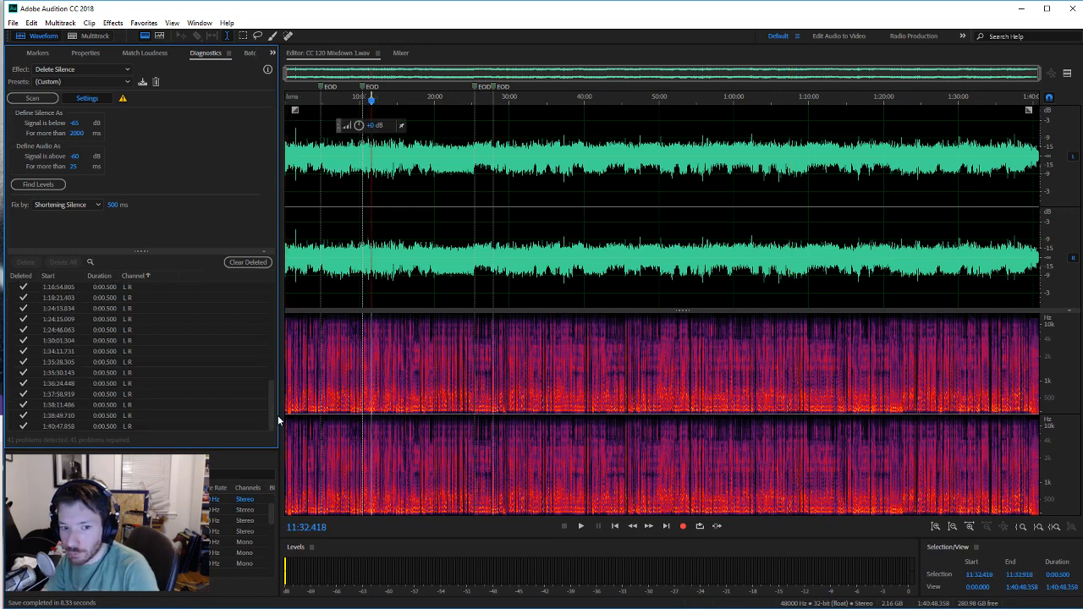
pyautogui.click(178, 361)
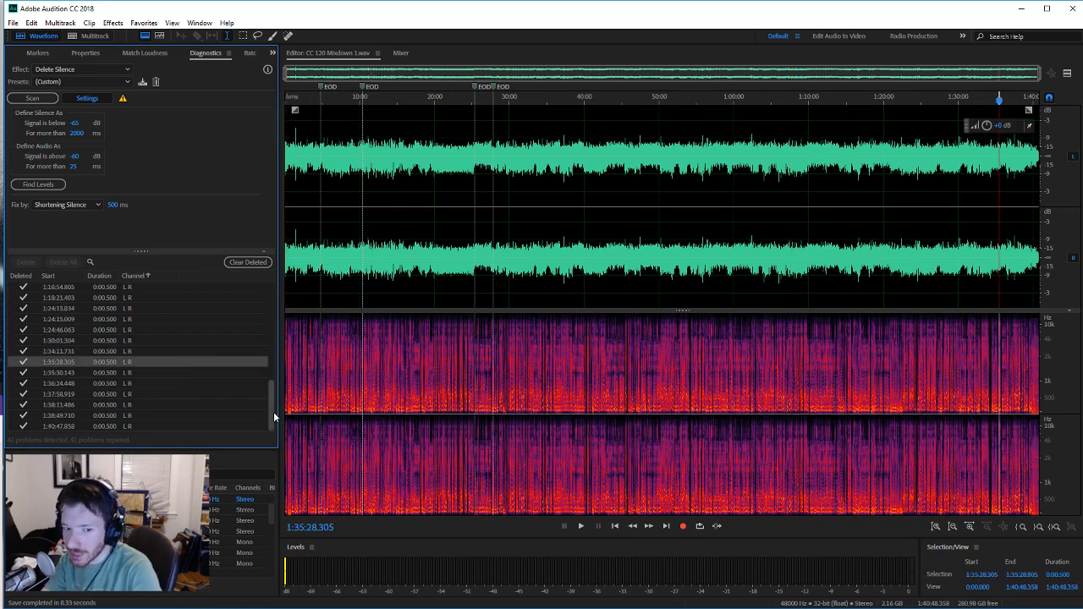
pyautogui.moveTo(273, 411); pyautogui.dragTo(283, 305)
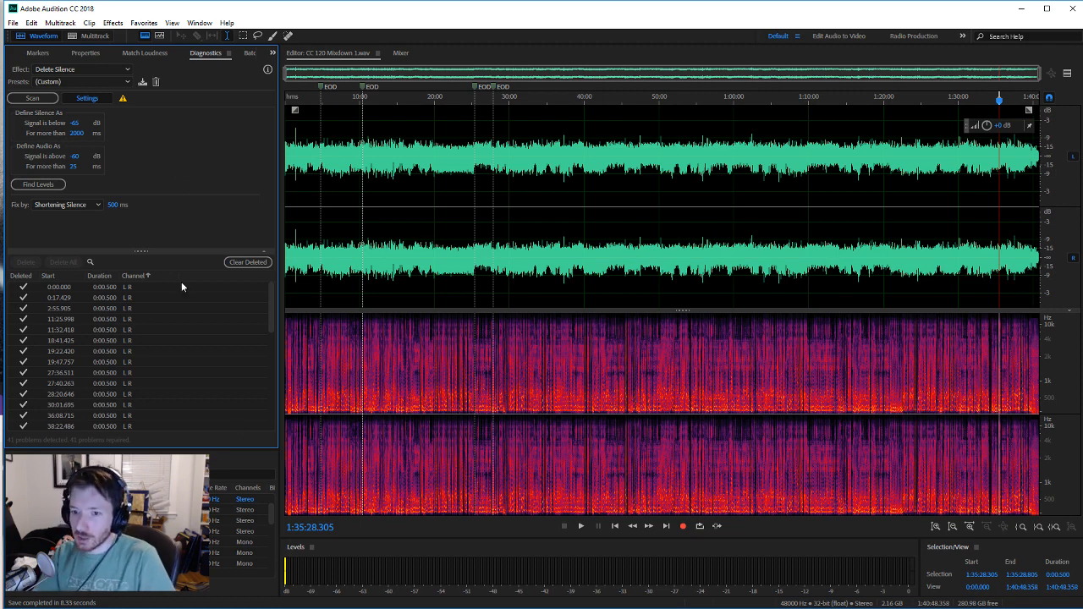
# Step: Export the mixdown to D: as a 192 Kbps CBR MP3 named CC 120 Mixdown FINAL.mp3, including markers and other metadata
pyautogui.click(13, 23)
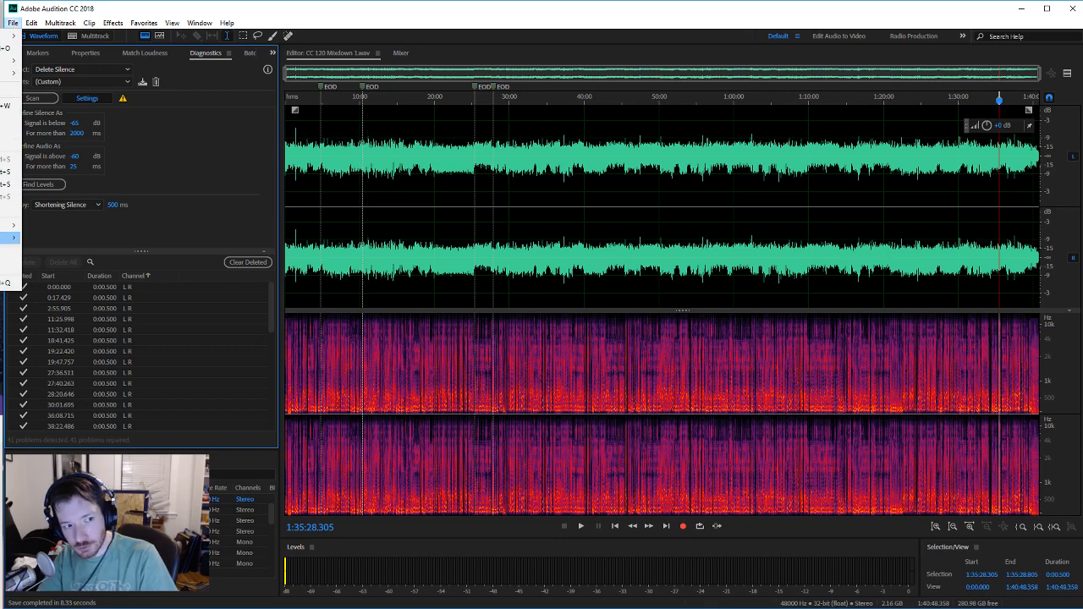
pyautogui.click(5, 238)
pyautogui.moveTo(253, 329); pyautogui.dragTo(532, 289)
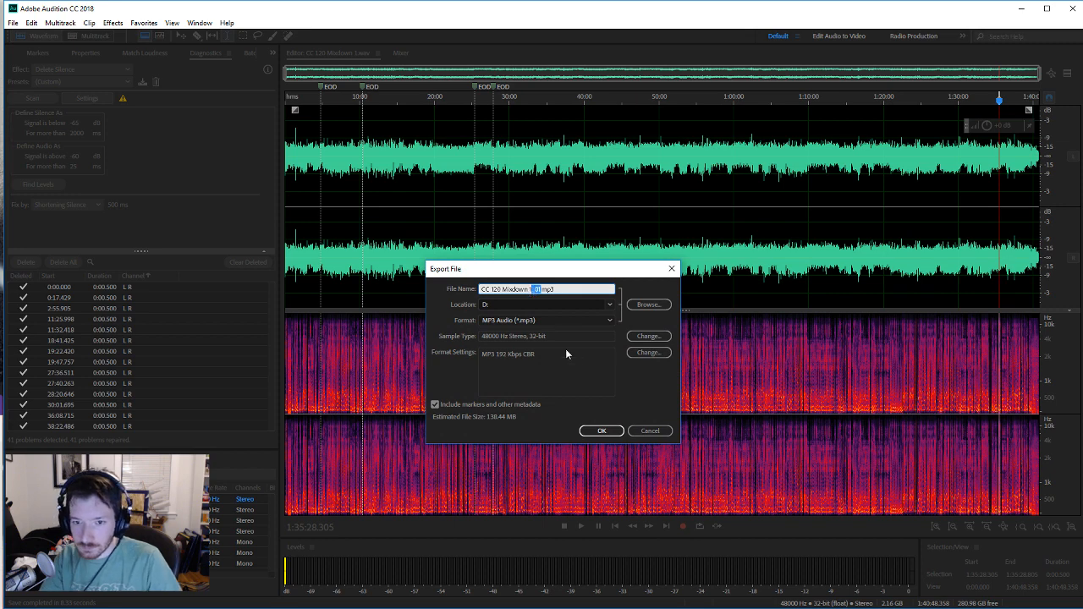
pyautogui.write('FINA')
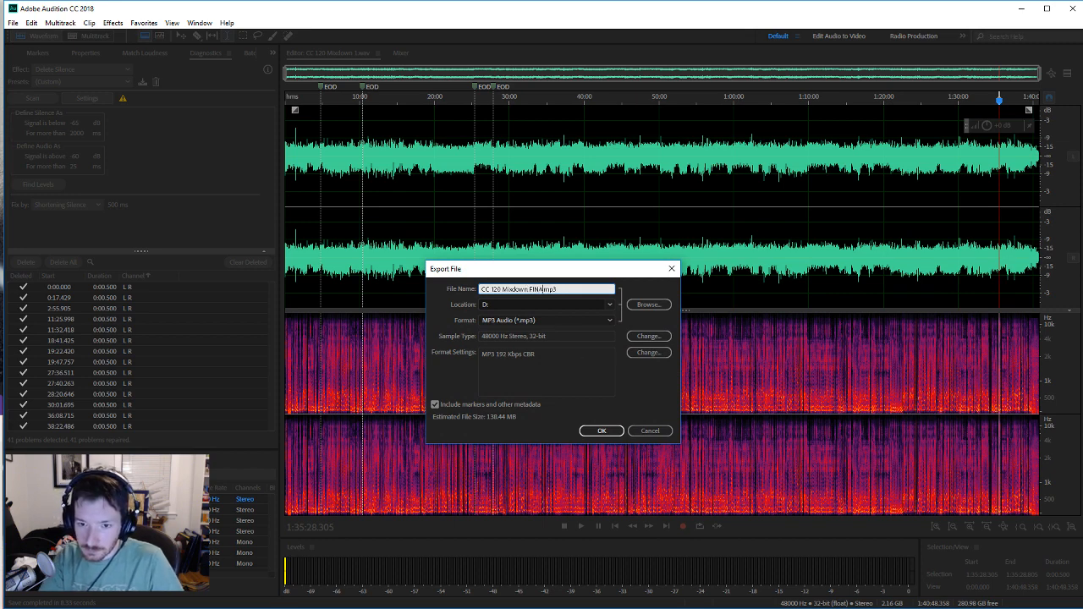
pyautogui.write('L')
pyautogui.click(601, 431)
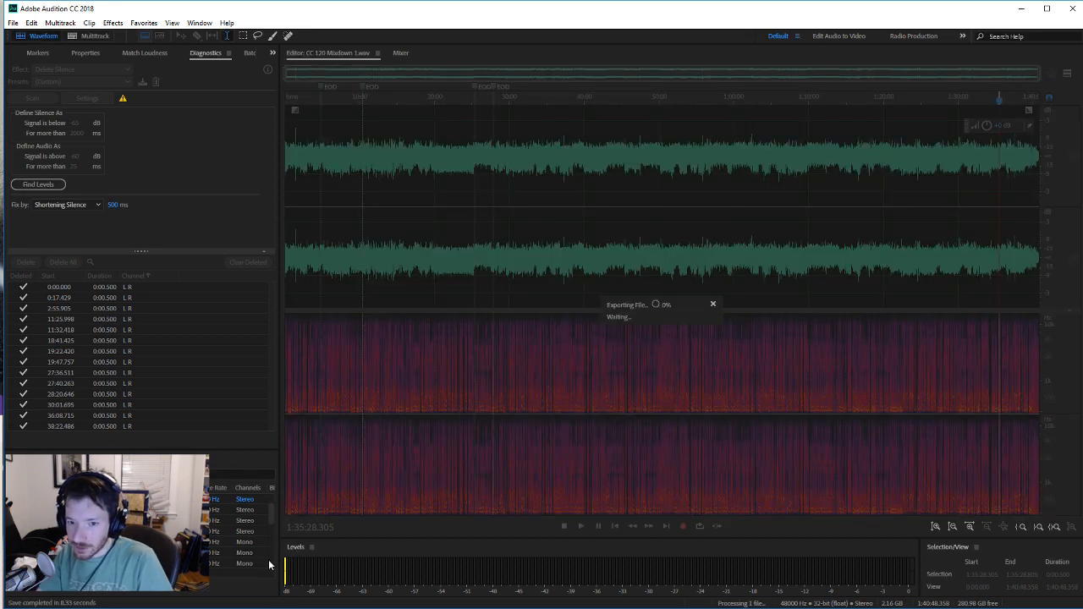